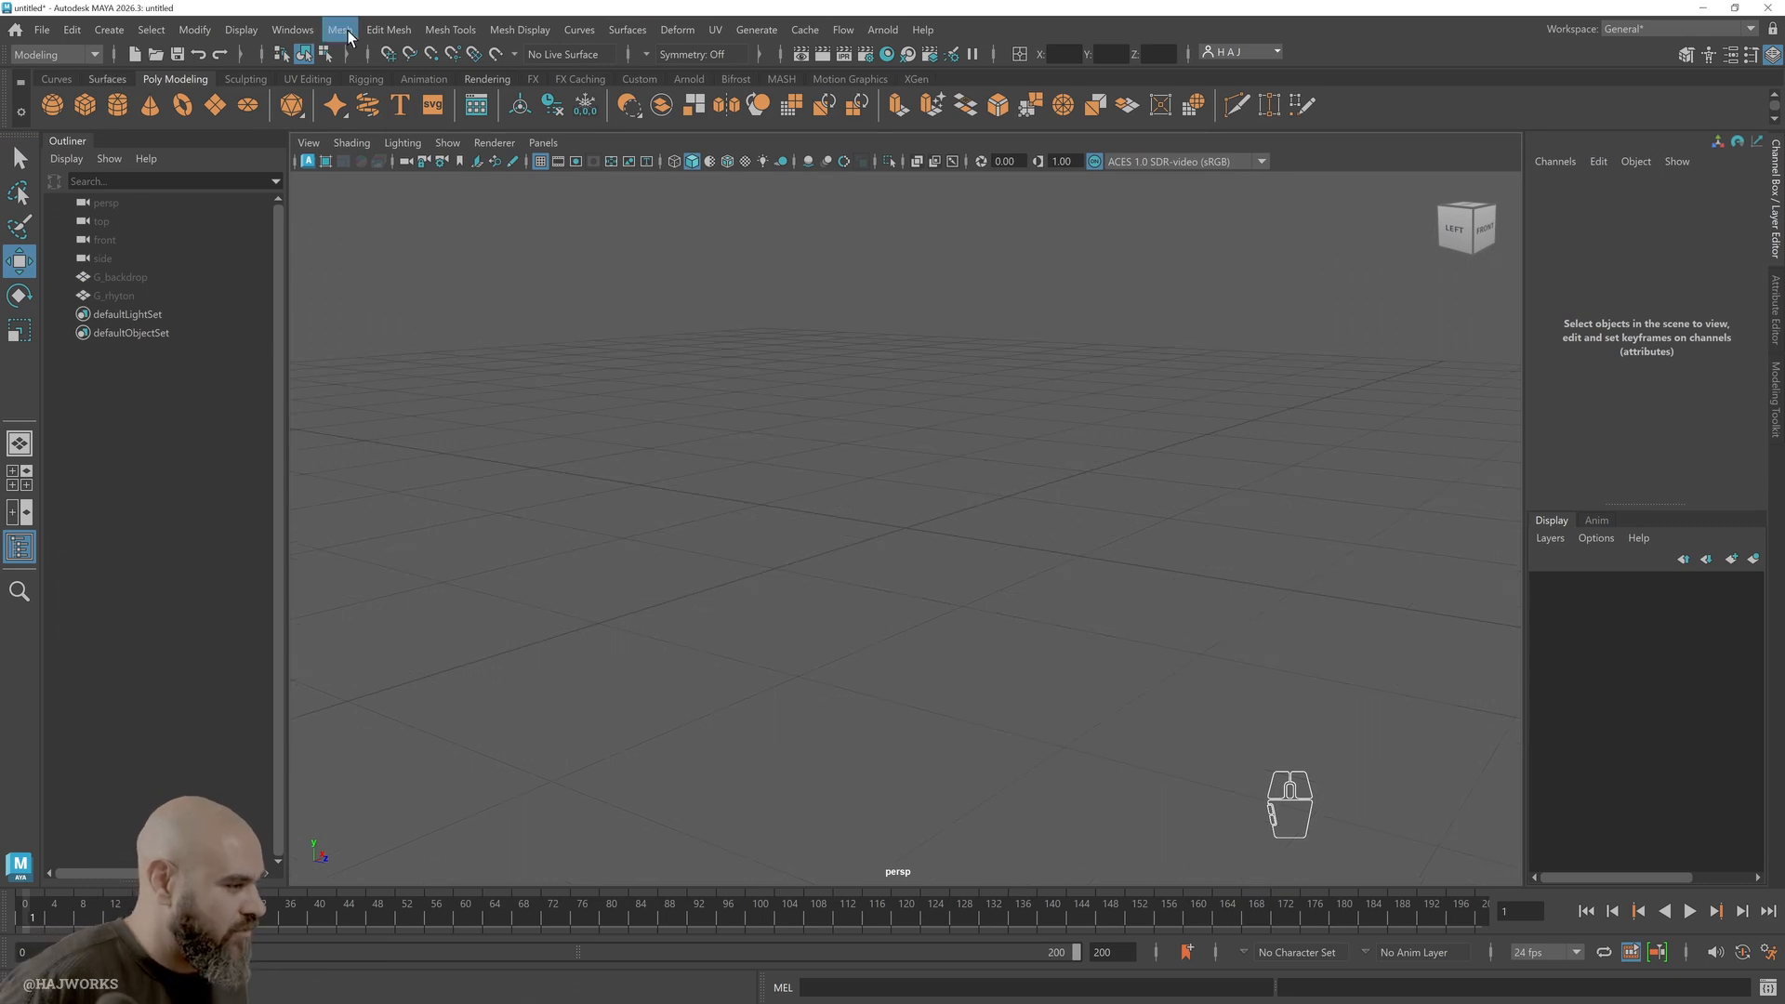
# View the creation options for a polygon sphere and close them without creating one
pyautogui.click(109, 29)
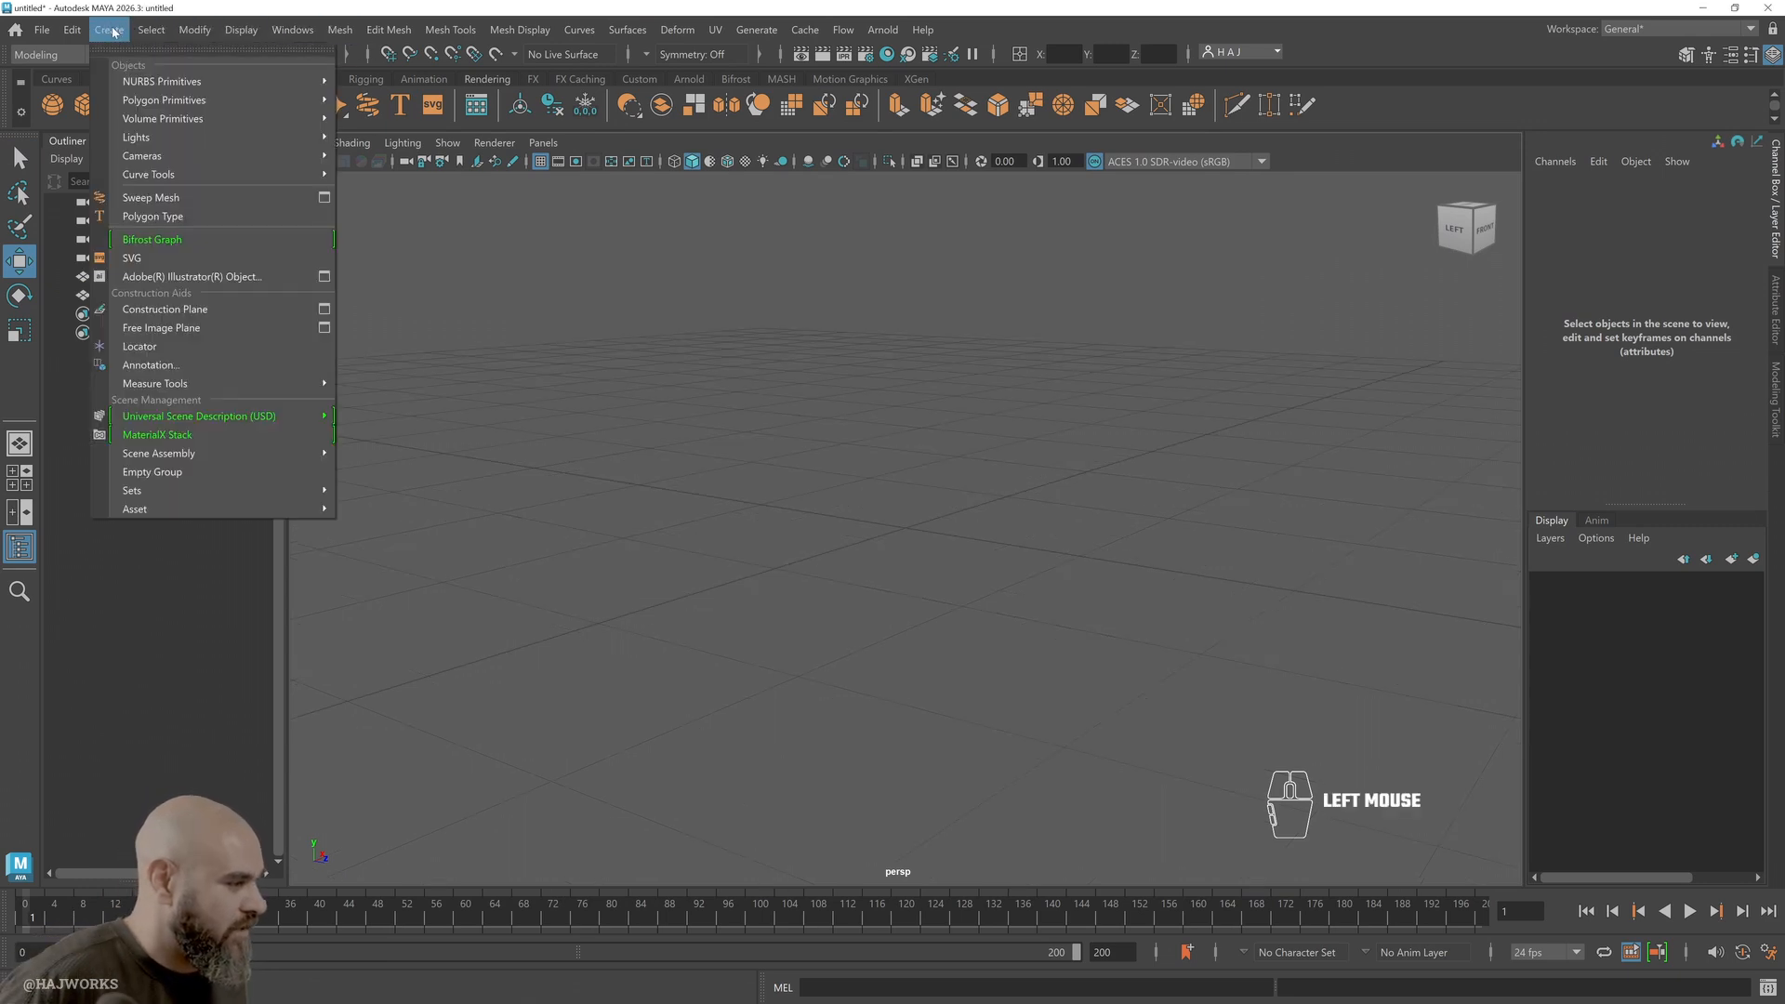
pyautogui.moveTo(160, 101)
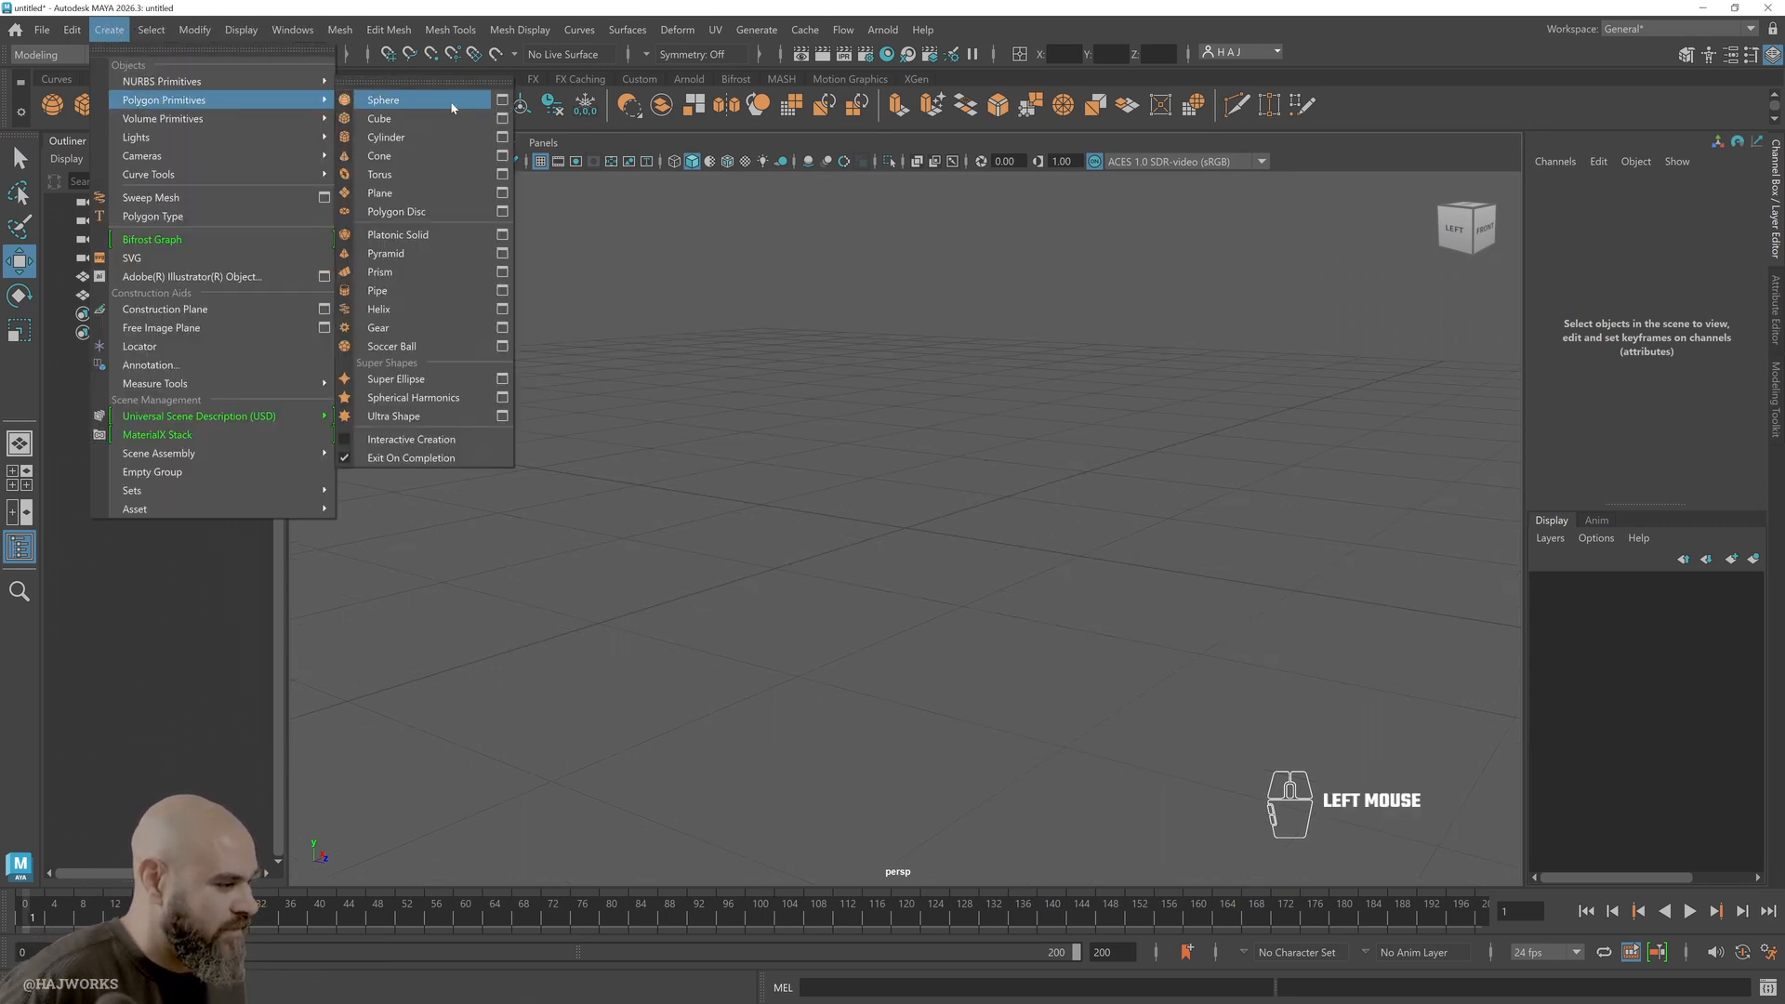
pyautogui.click(502, 100)
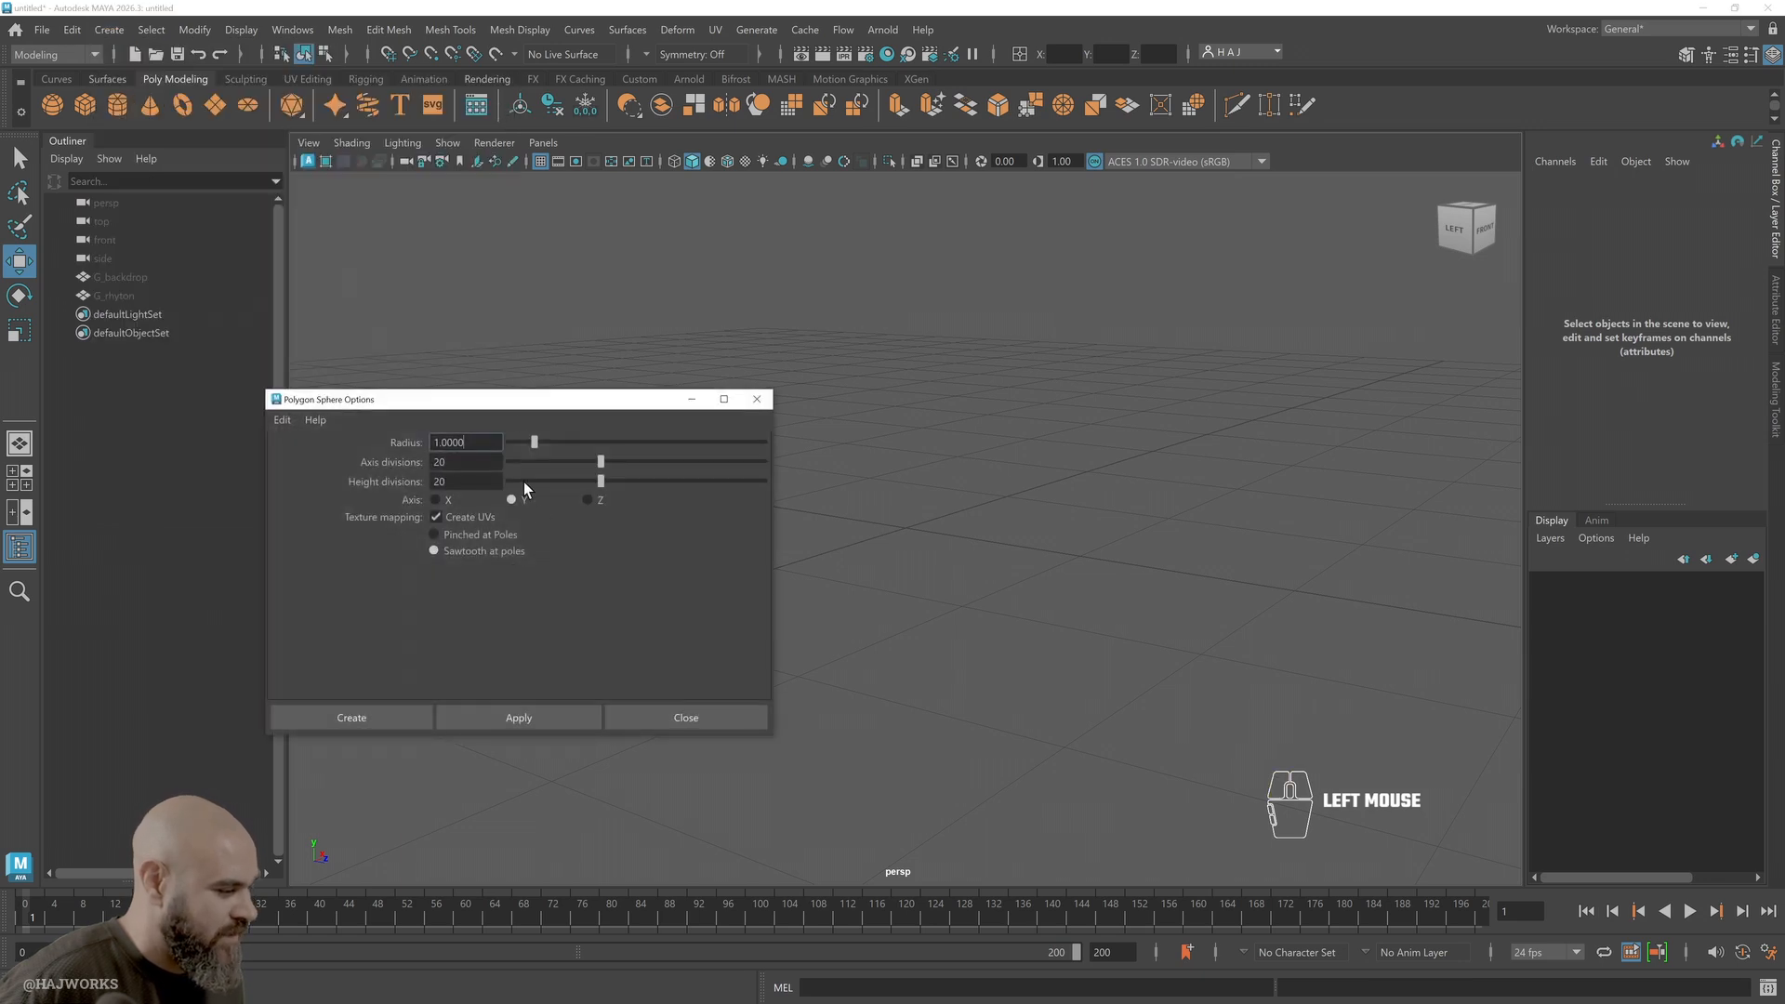
pyautogui.click(716, 711)
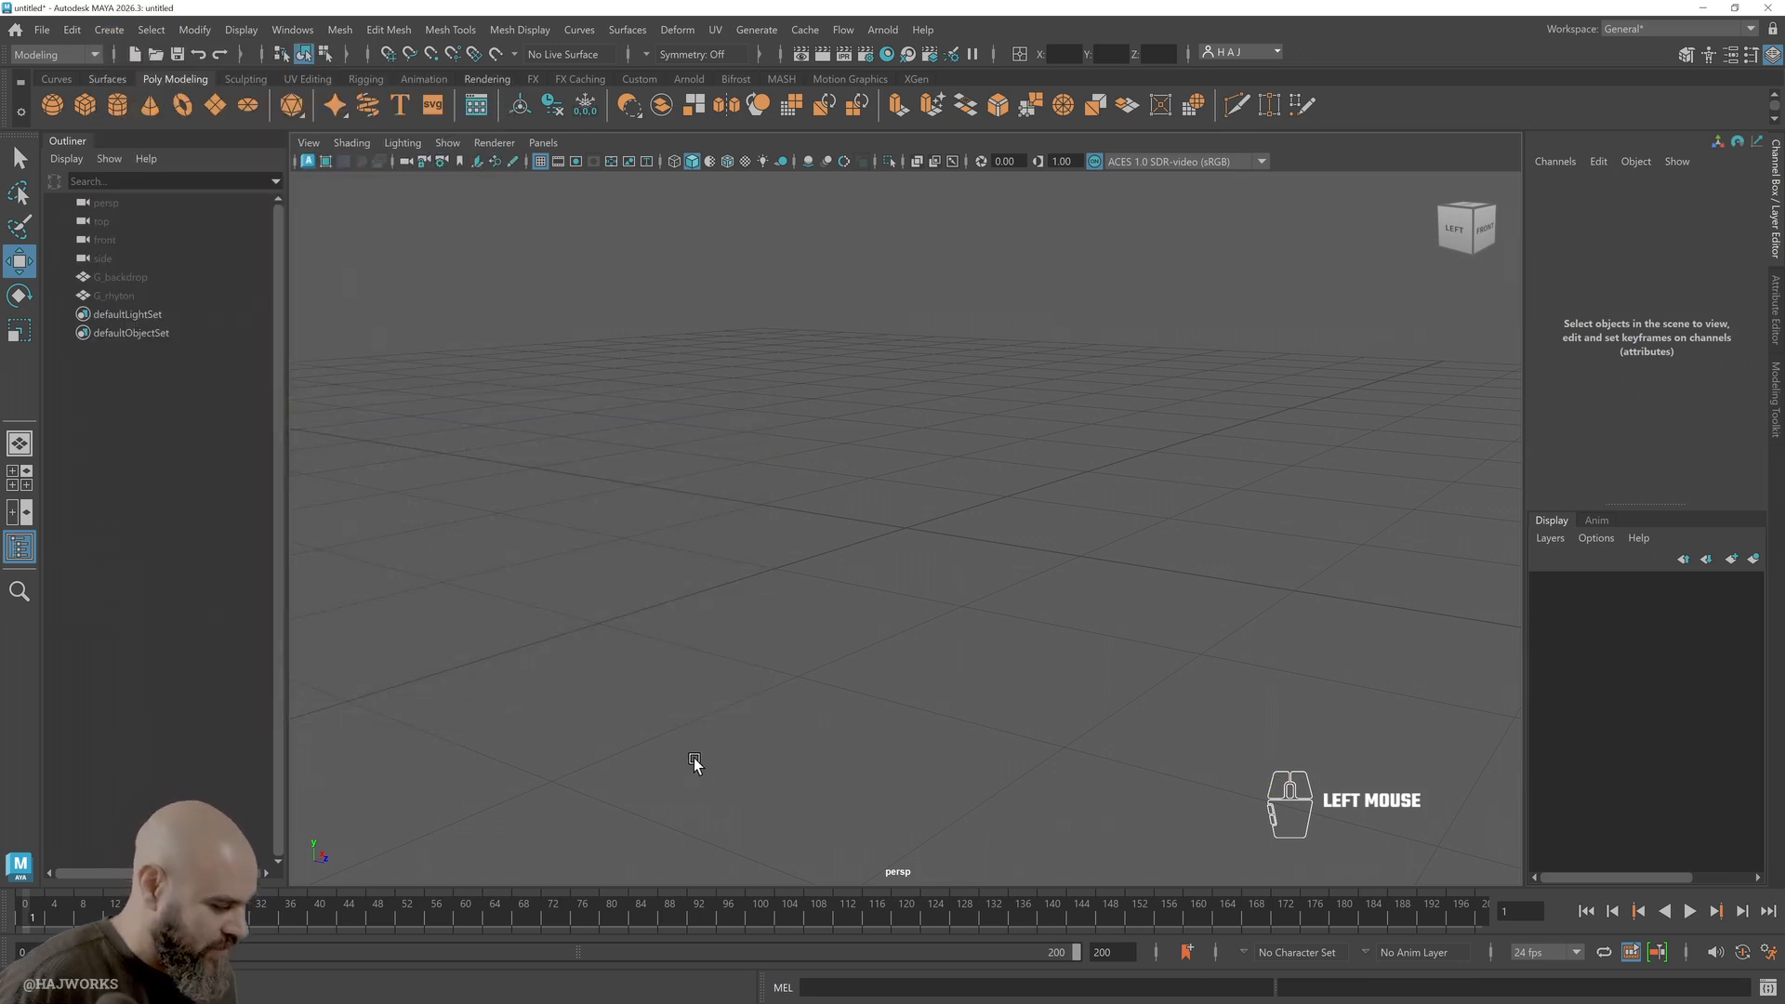
# Create a polygon sphere at the origin and set its subdivisions to 26 around the axis and 33 in height
pyautogui.click(53, 104)
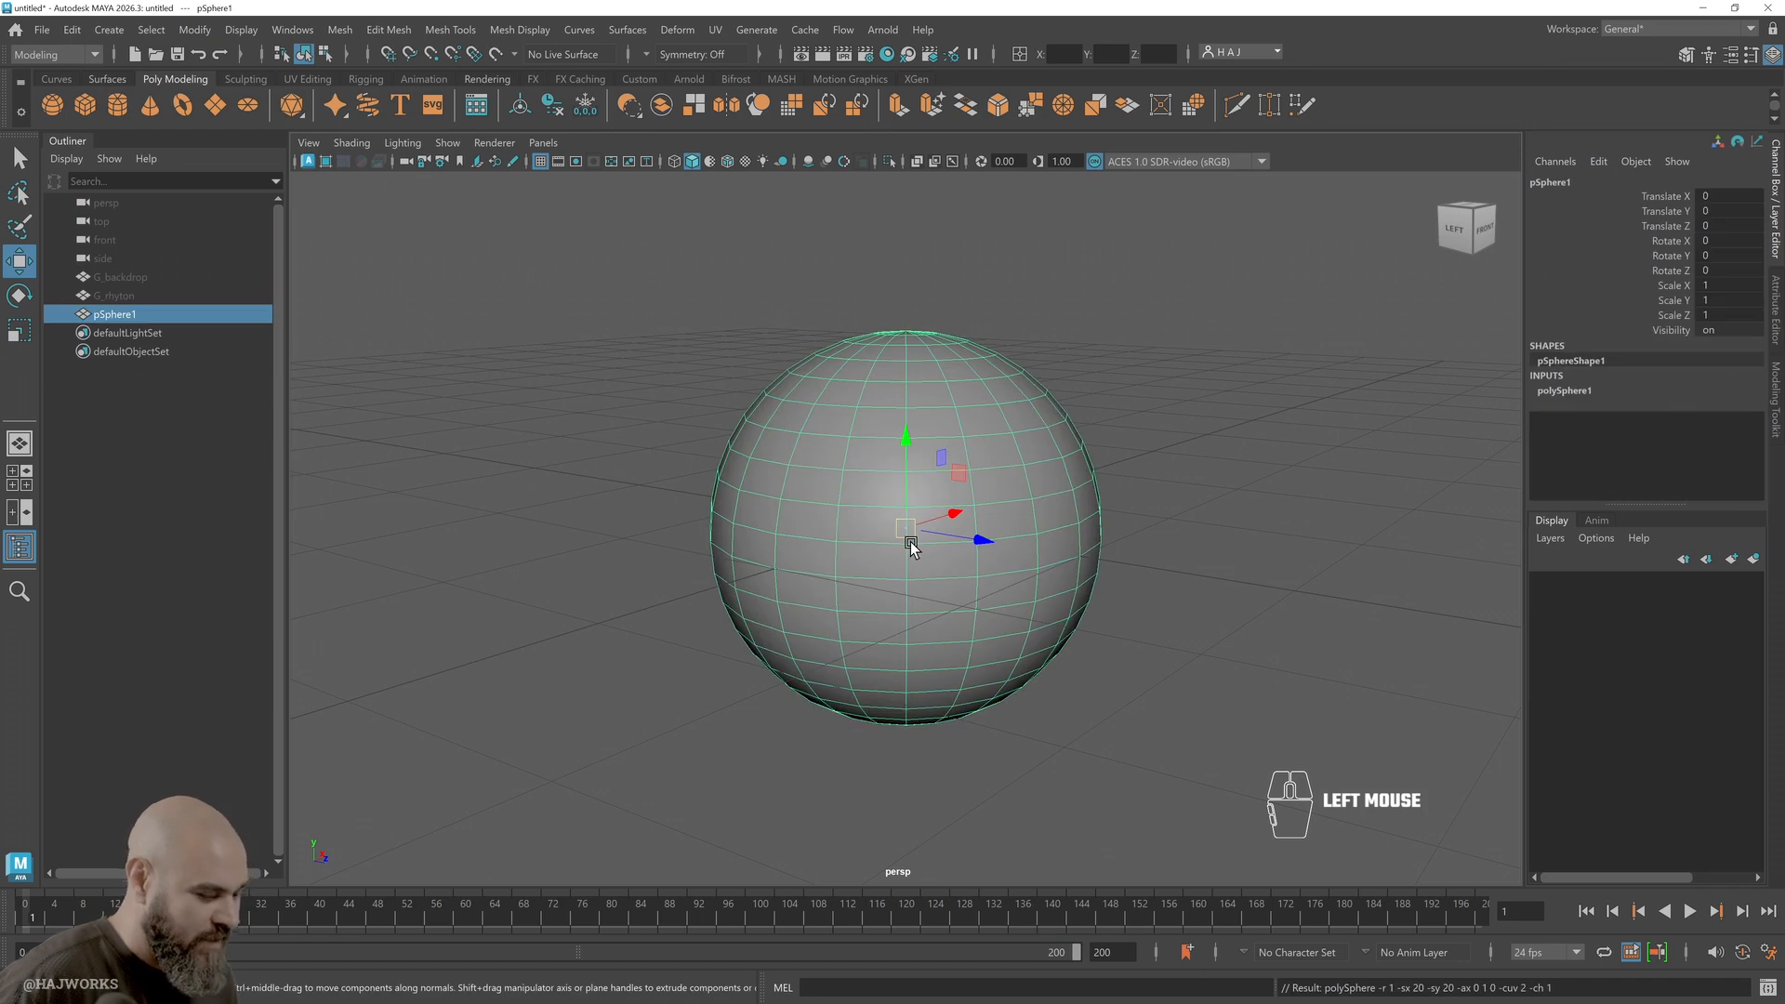
pyautogui.hotkey('ctrl', 'a')
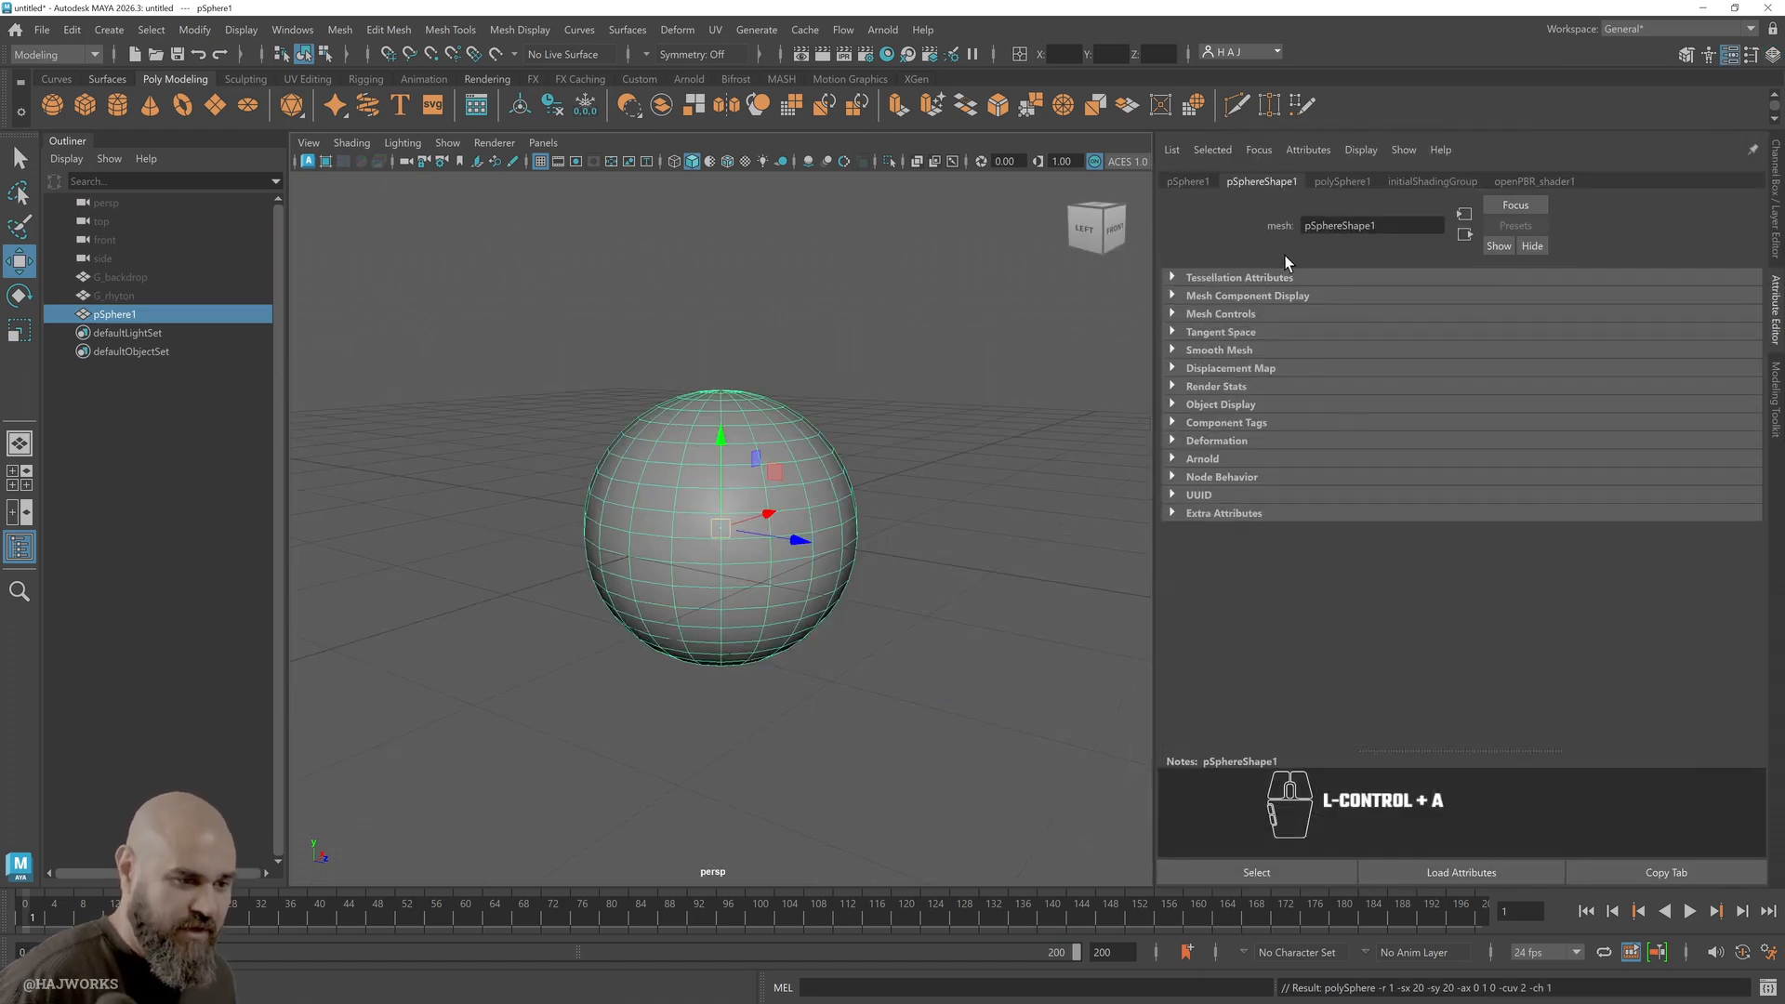
pyautogui.click(1342, 181)
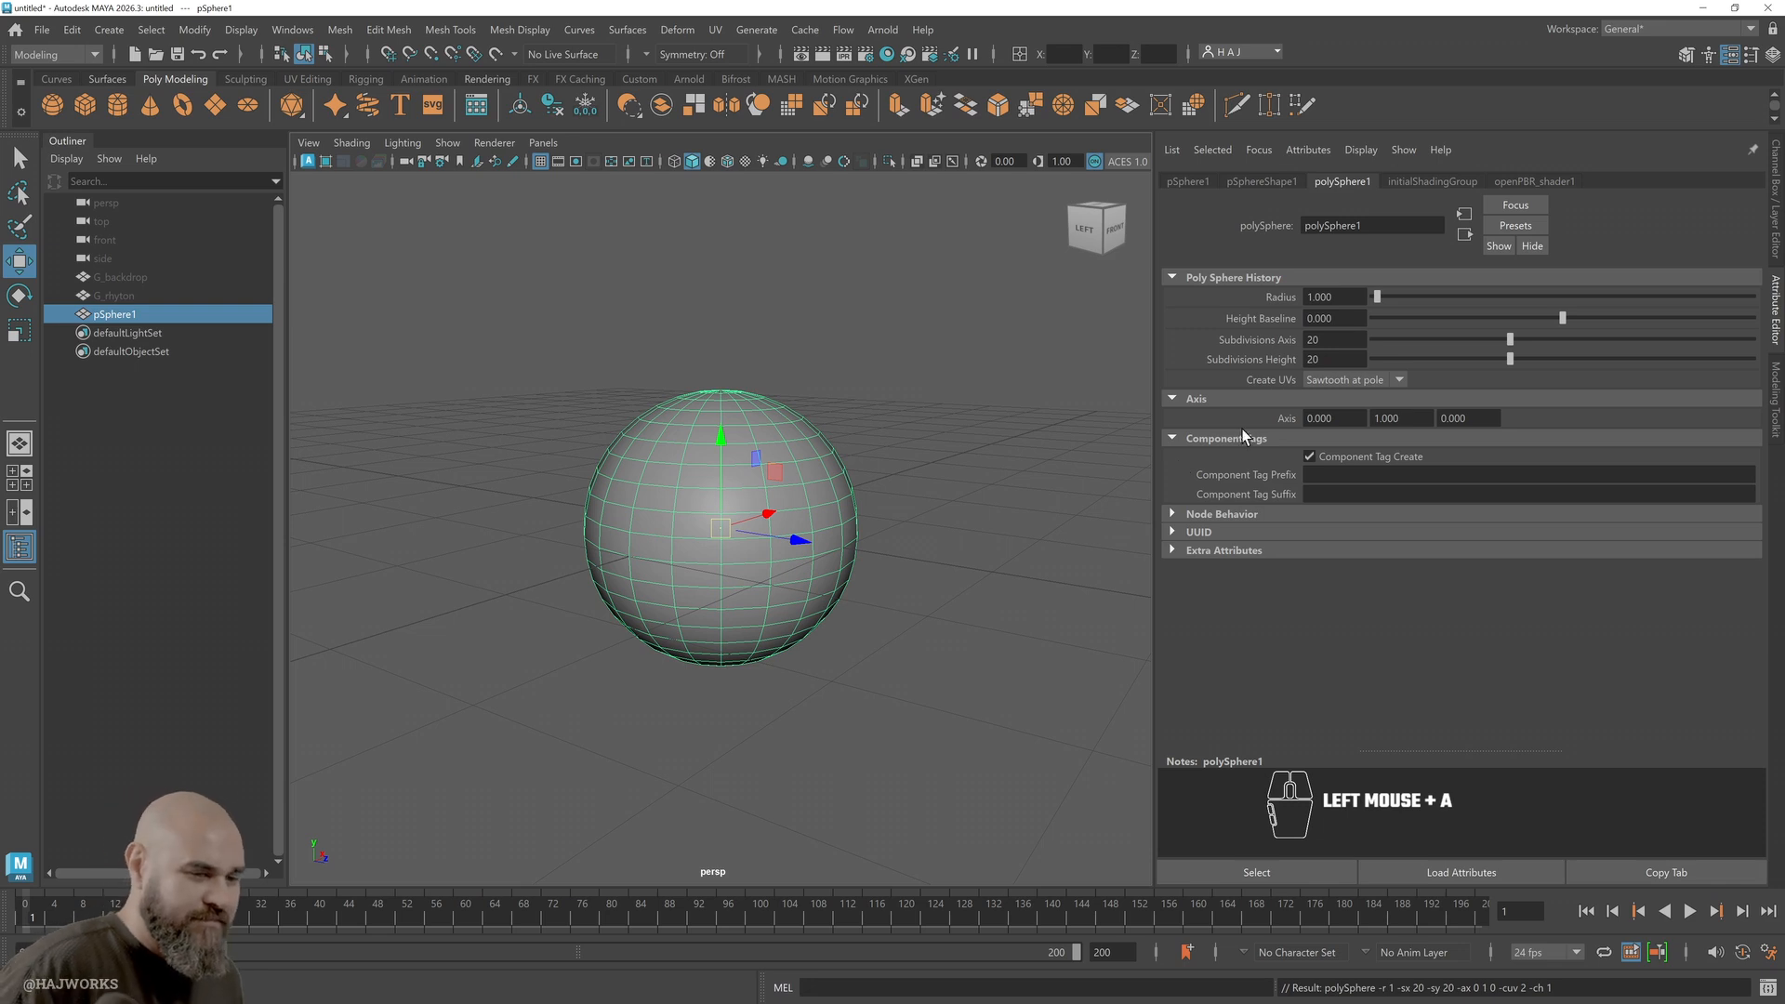
pyautogui.moveTo(1521, 341); pyautogui.dragTo(1609, 358)
# Pull the sphere's upper side outward using a soft face selection, about 0.61 in Y and 0.70 in Z, and return to object mode
pyautogui.moveTo(783, 426); pyautogui.dragTo(789, 467, button='right')
pyautogui.click(783, 471)
pyautogui.press('b')
pyautogui.moveTo(933, 455); pyautogui.dragTo(311, 448)
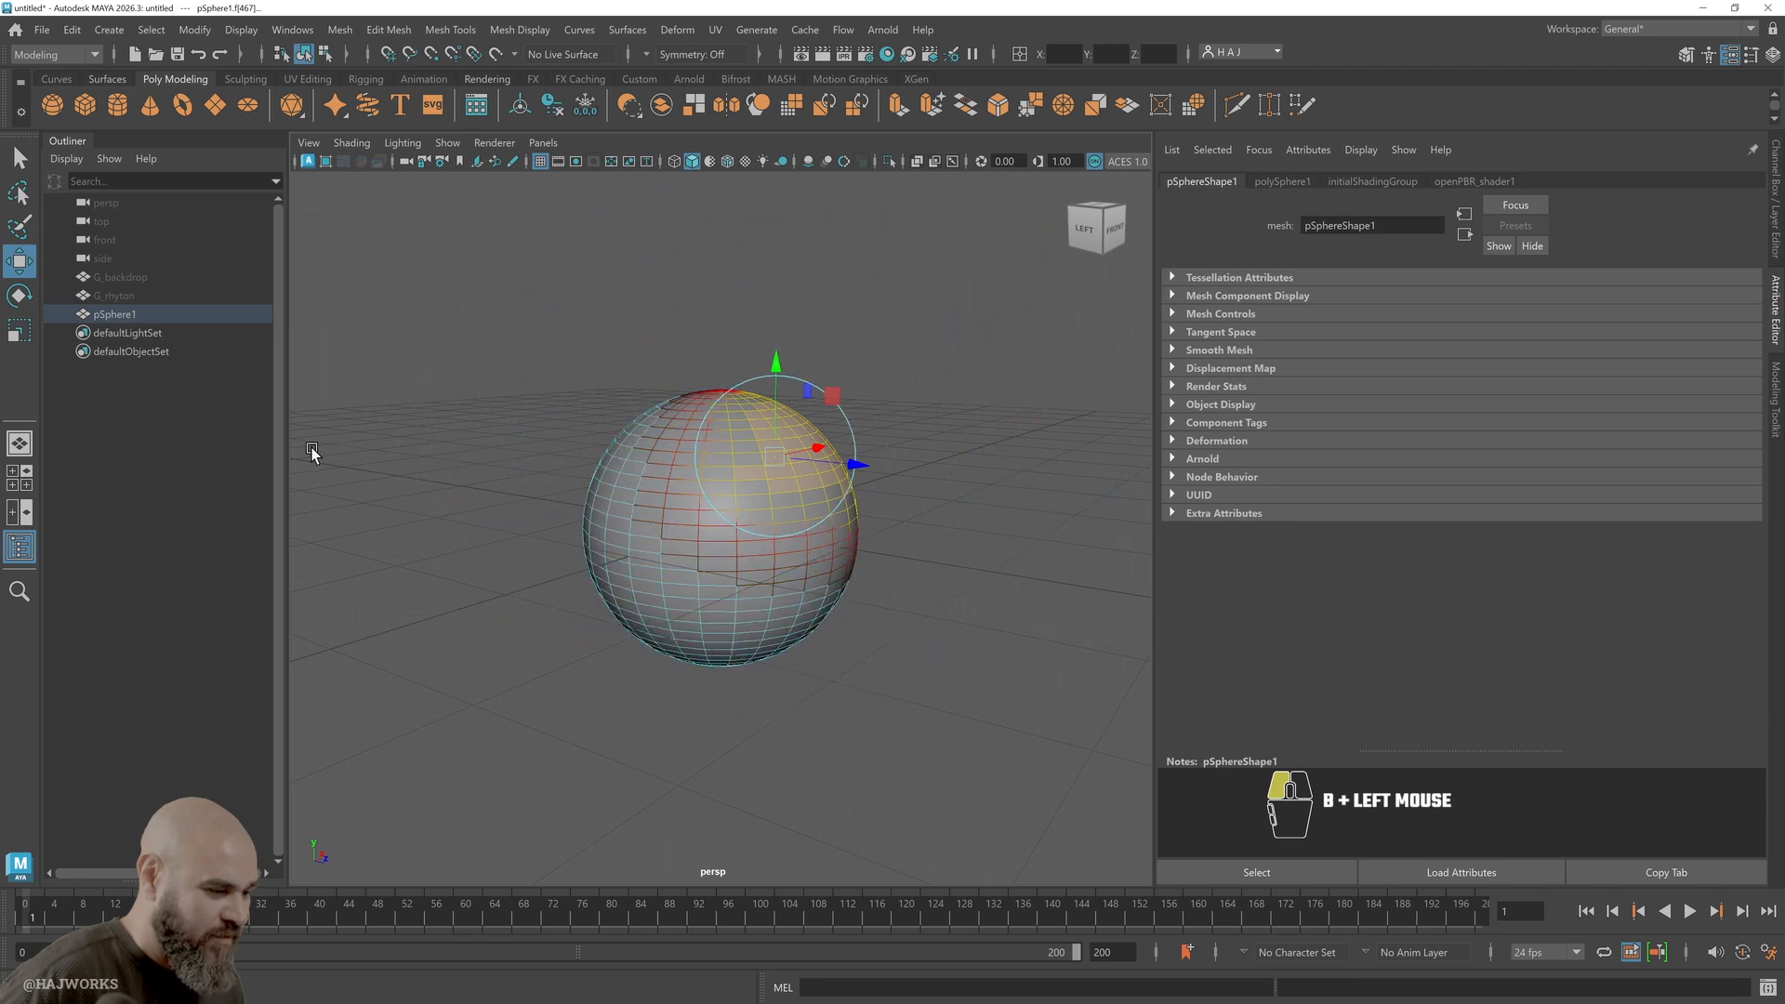
pyautogui.moveTo(831, 404); pyautogui.dragTo(926, 309)
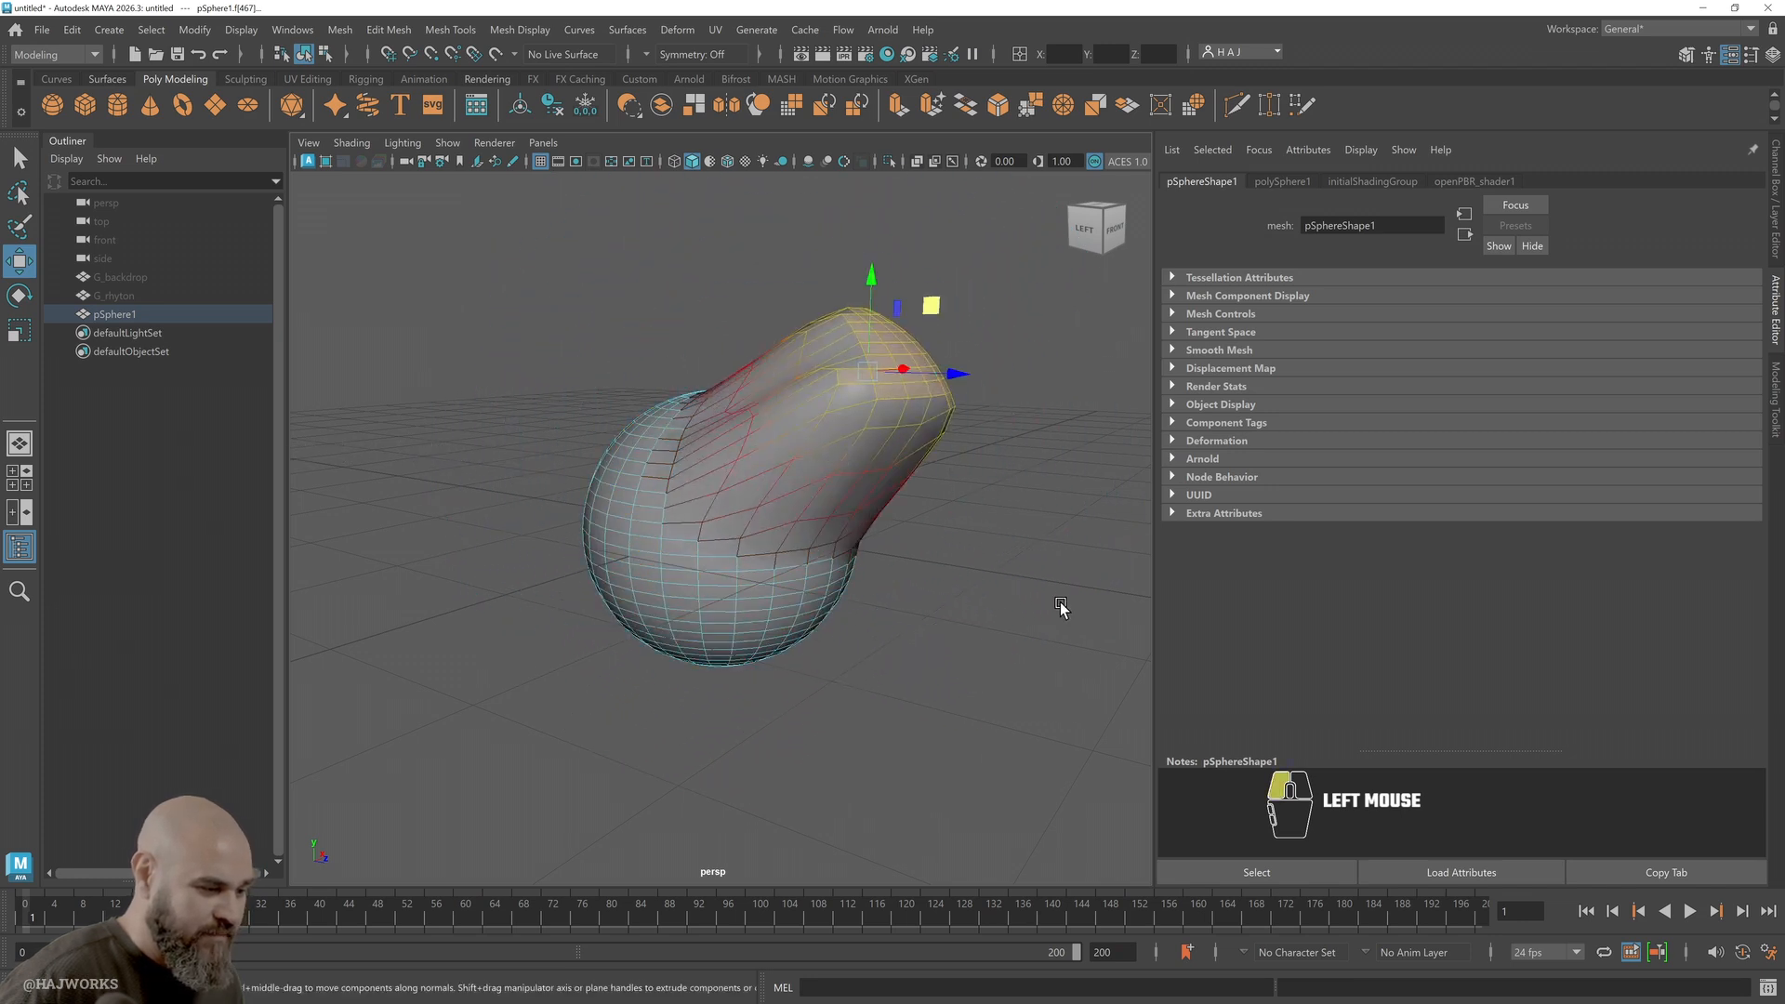
pyautogui.click(1051, 618)
pyautogui.keyDown('alt'); pyautogui.moveTo(893, 705); pyautogui.dragTo(976, 697); pyautogui.keyUp('alt')
pyautogui.moveTo(761, 518); pyautogui.dragTo(884, 434, button='right')
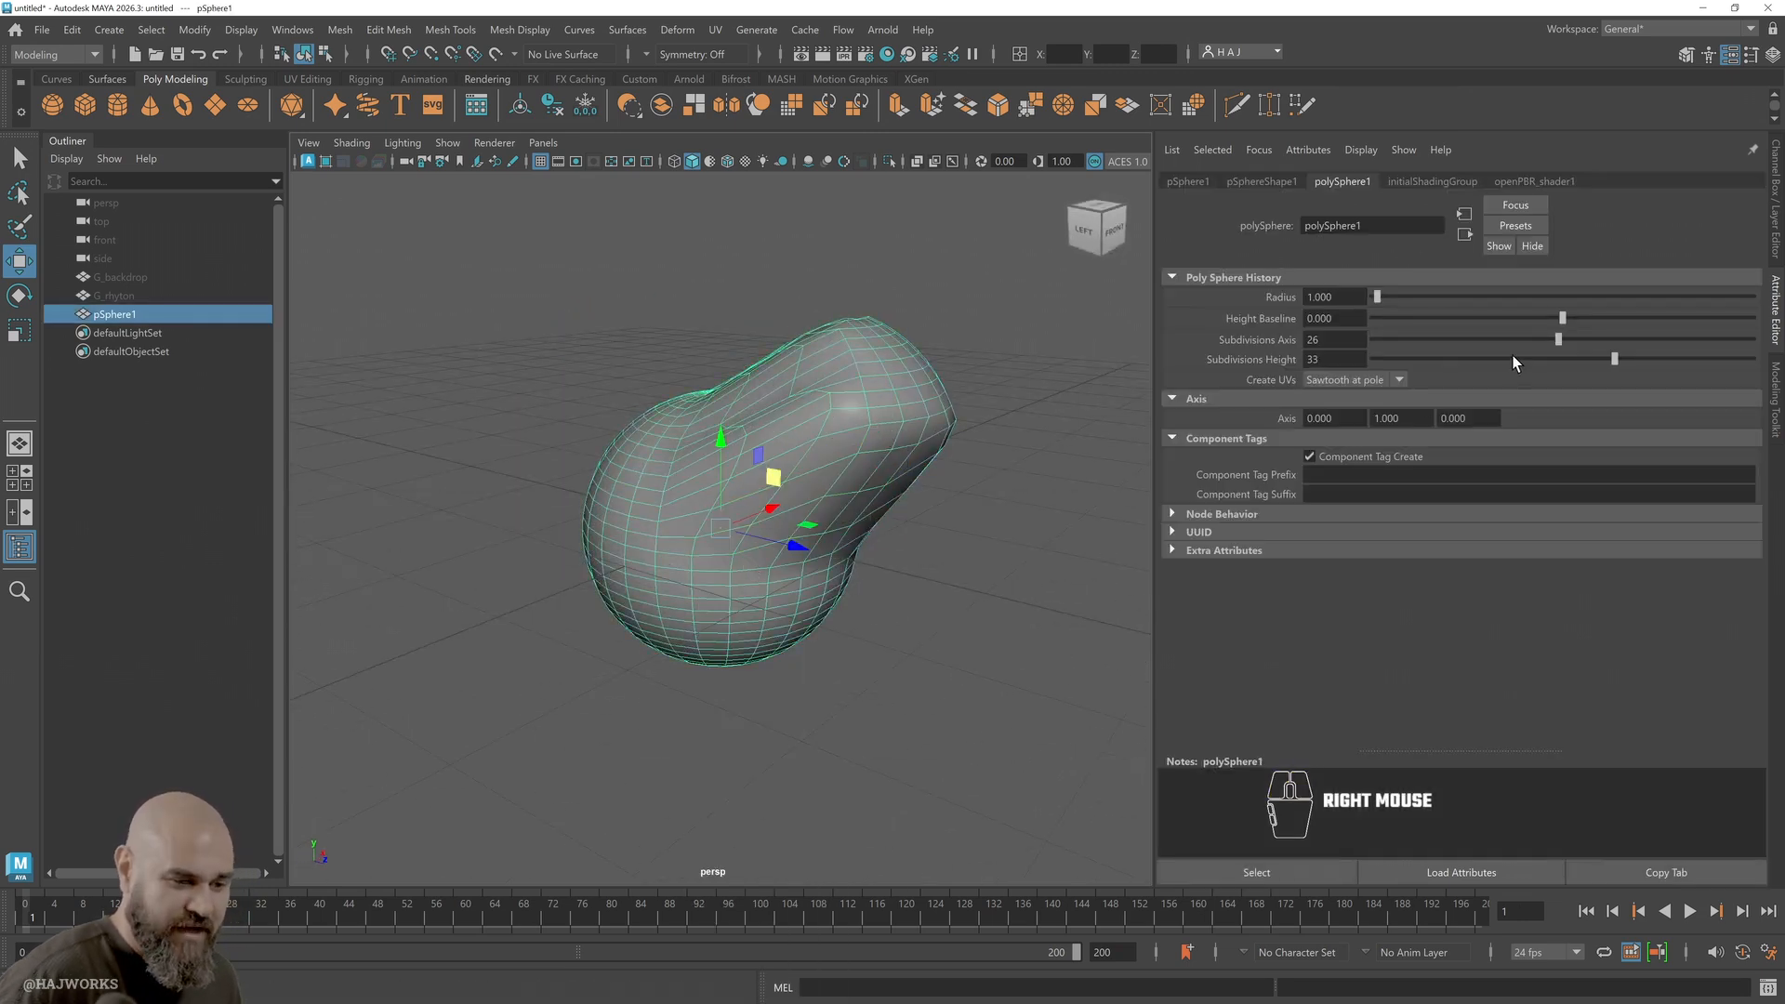
# Try setting the deformed sphere's axis subdivisions to 29 and deleting its construction history, undoing each change
pyautogui.moveTo(1559, 334); pyautogui.dragTo(1588, 365)
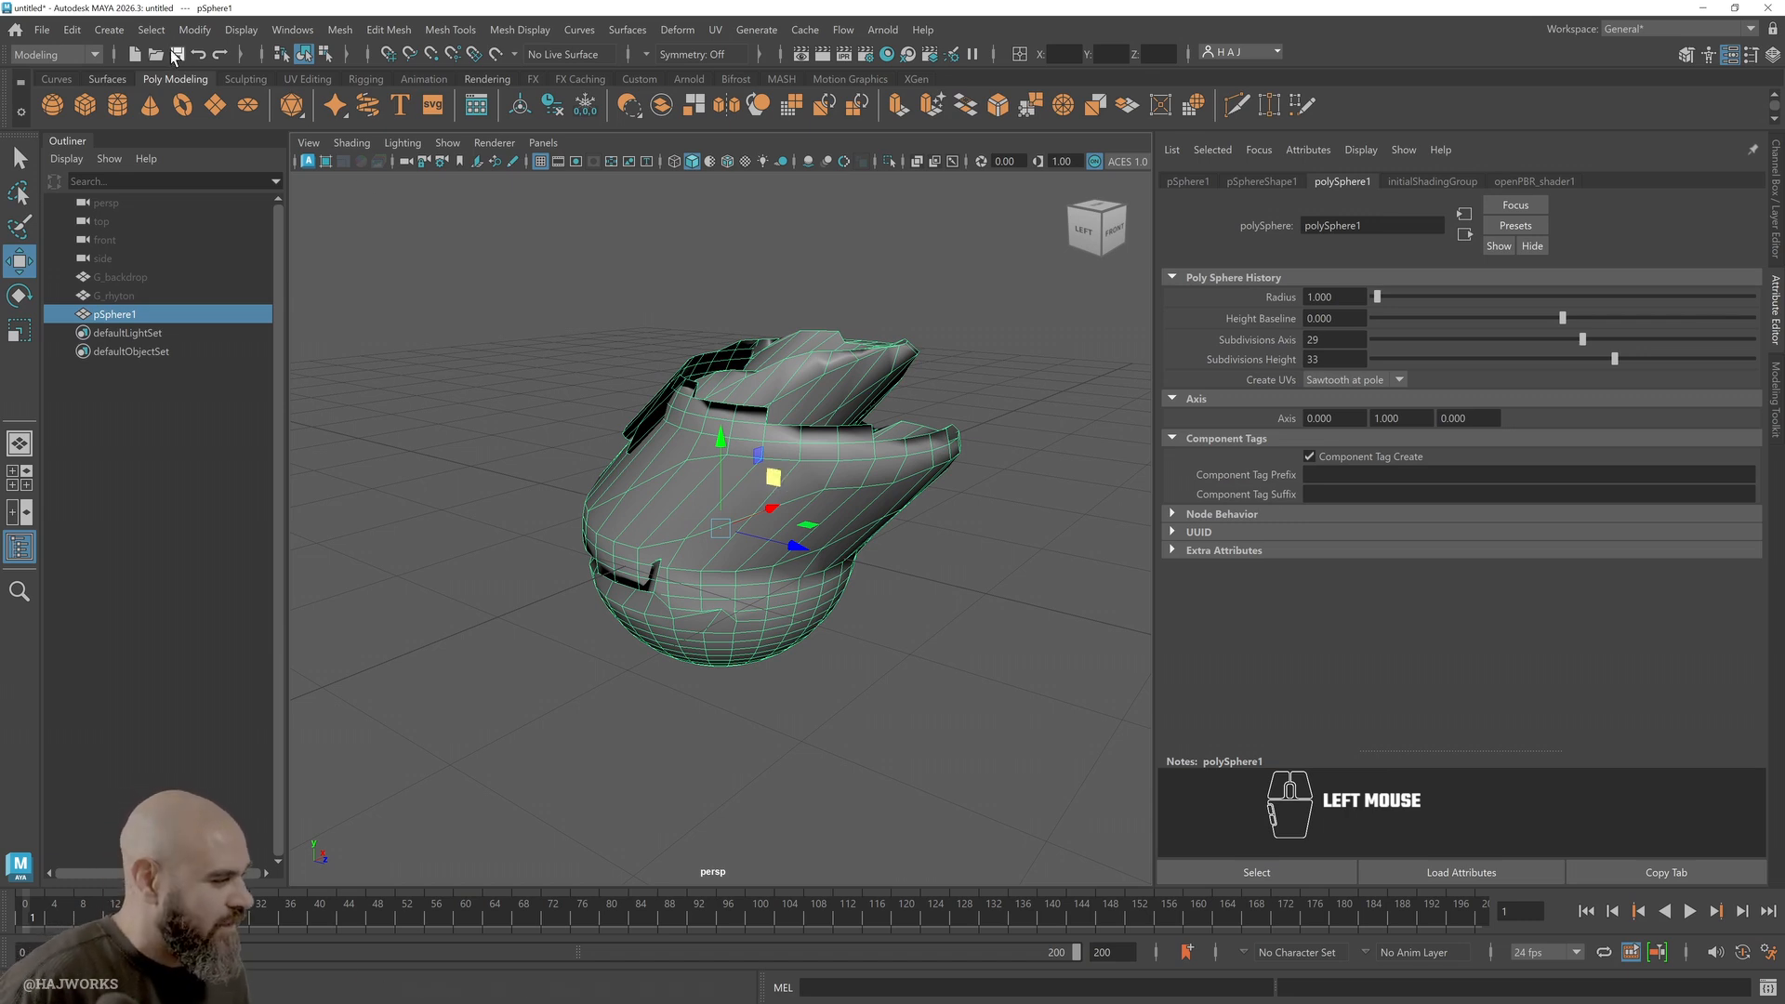
pyautogui.hotkey('ctrl', 'z')
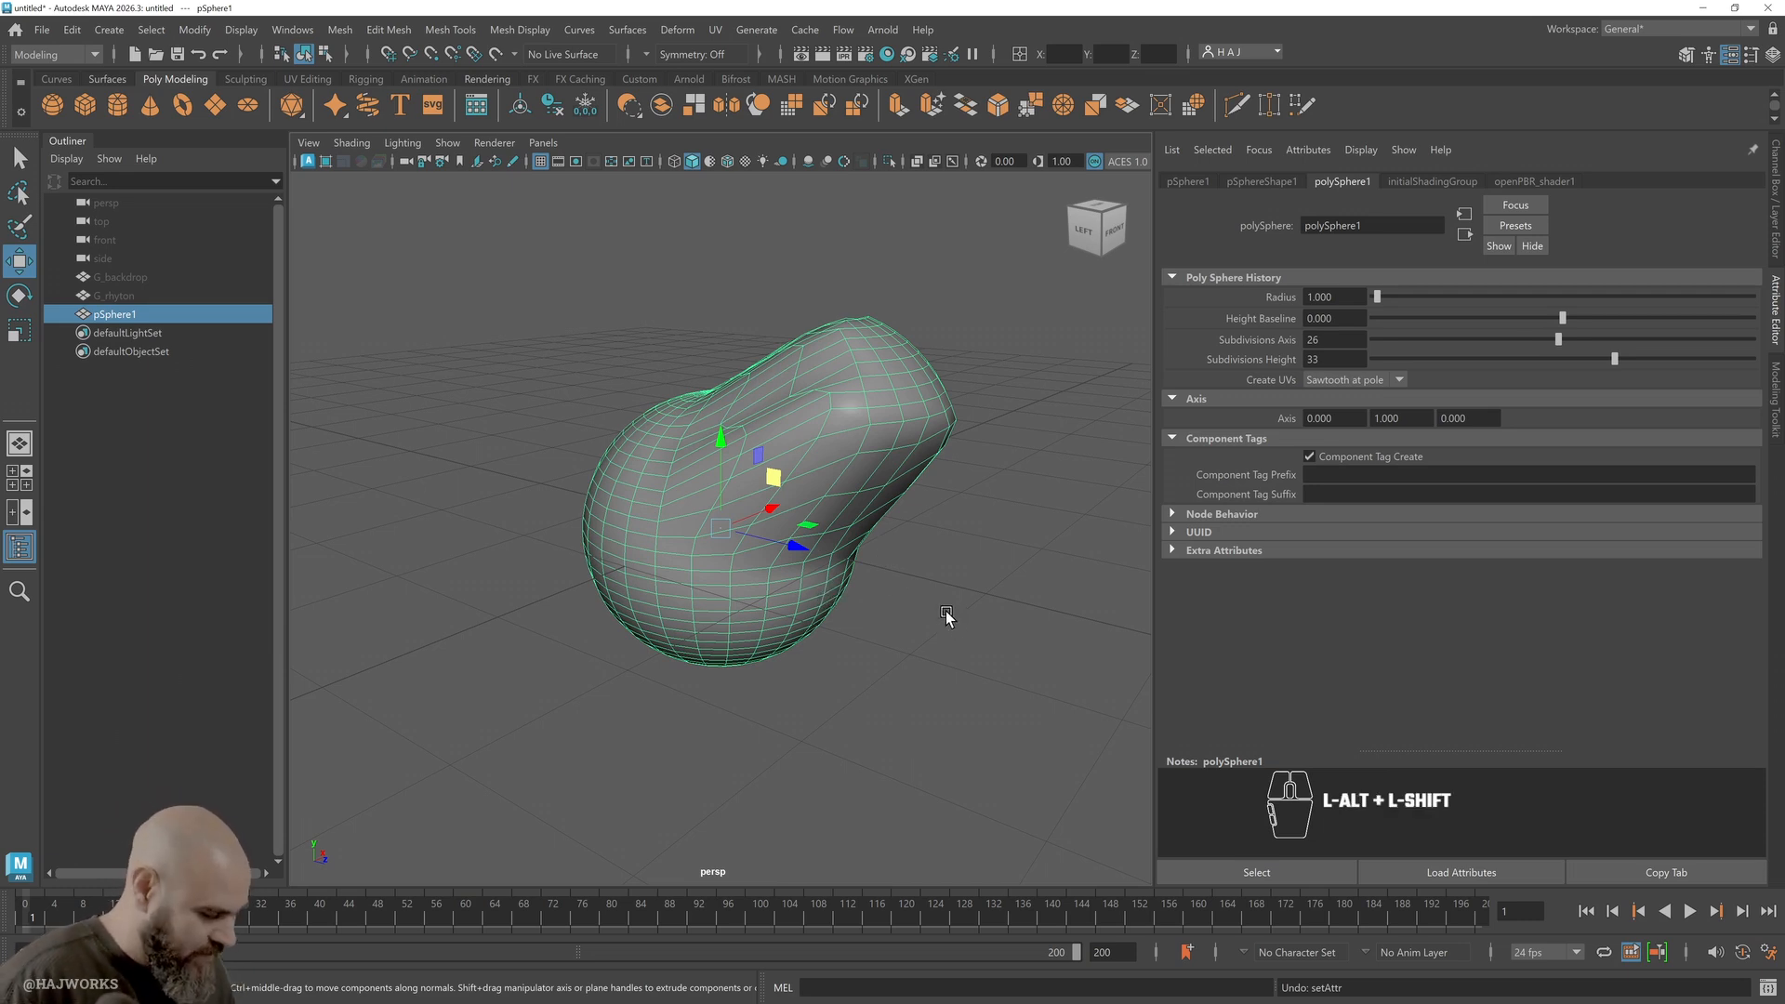
pyautogui.hotkey('alt', 'shift', 'd')
pyautogui.hotkey('ctrl', 'z')
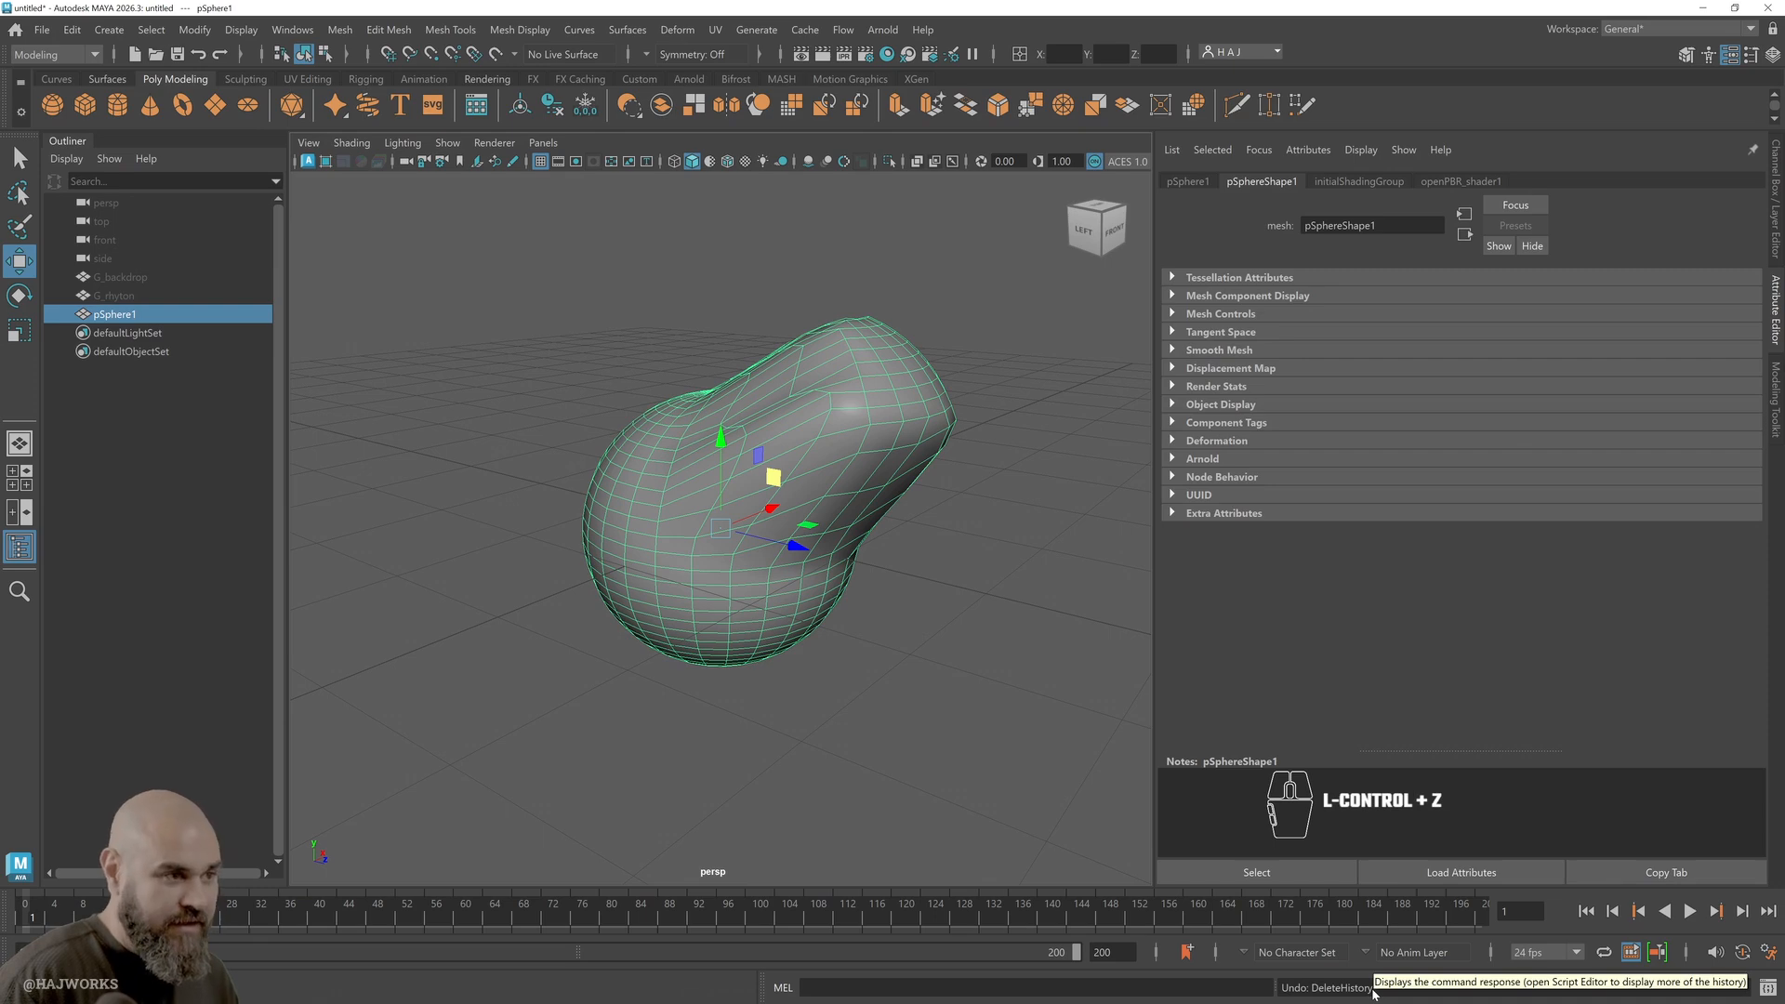
# Switch to the Rendering menu set and open the Script Editor
pyautogui.press('F6')
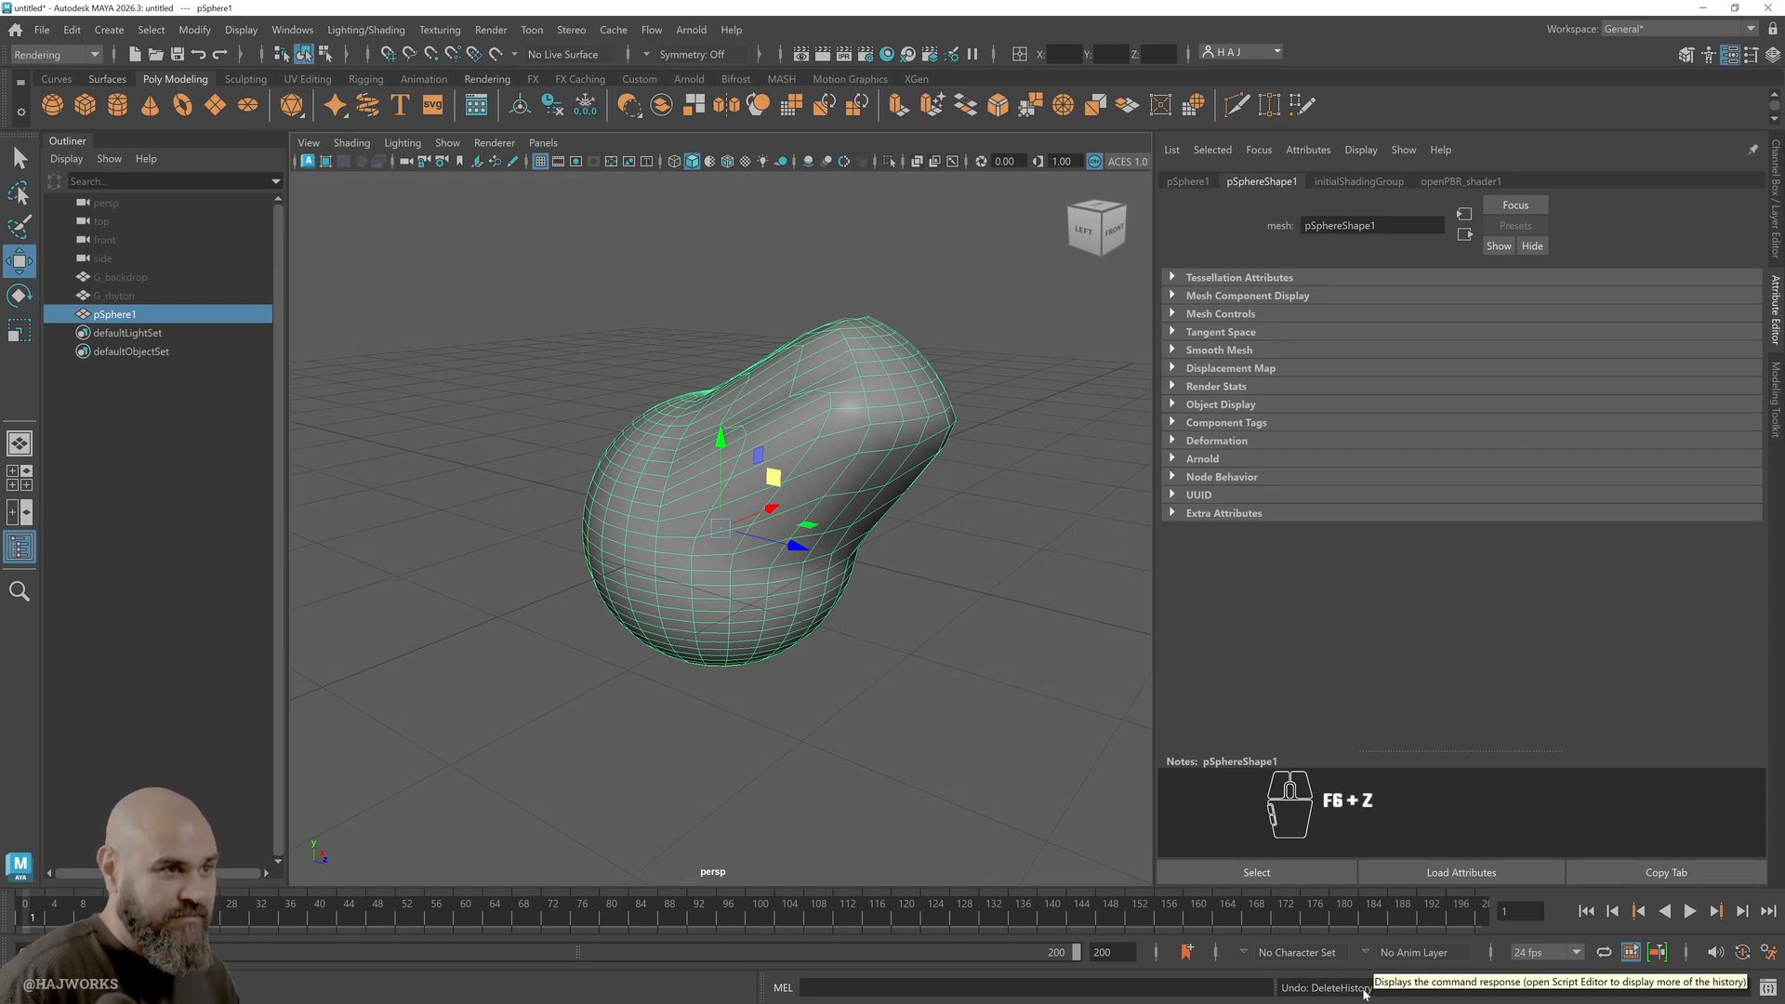
pyautogui.press('F7')
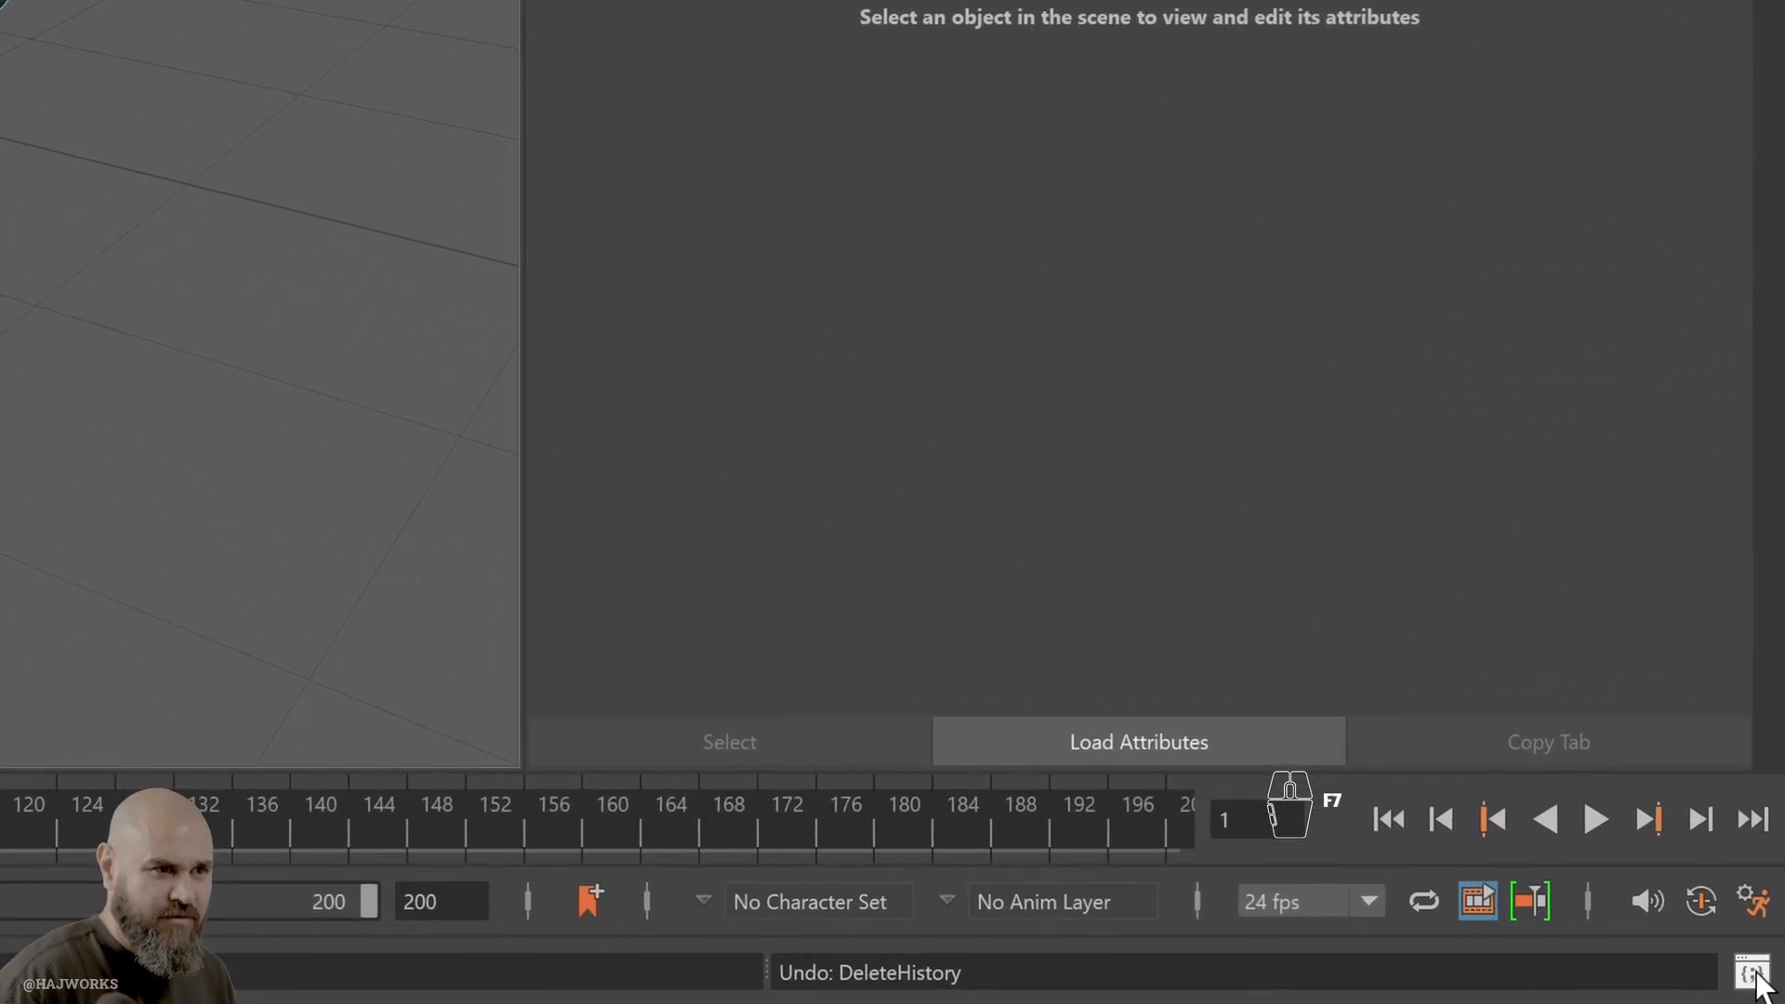
pyautogui.click(1754, 971)
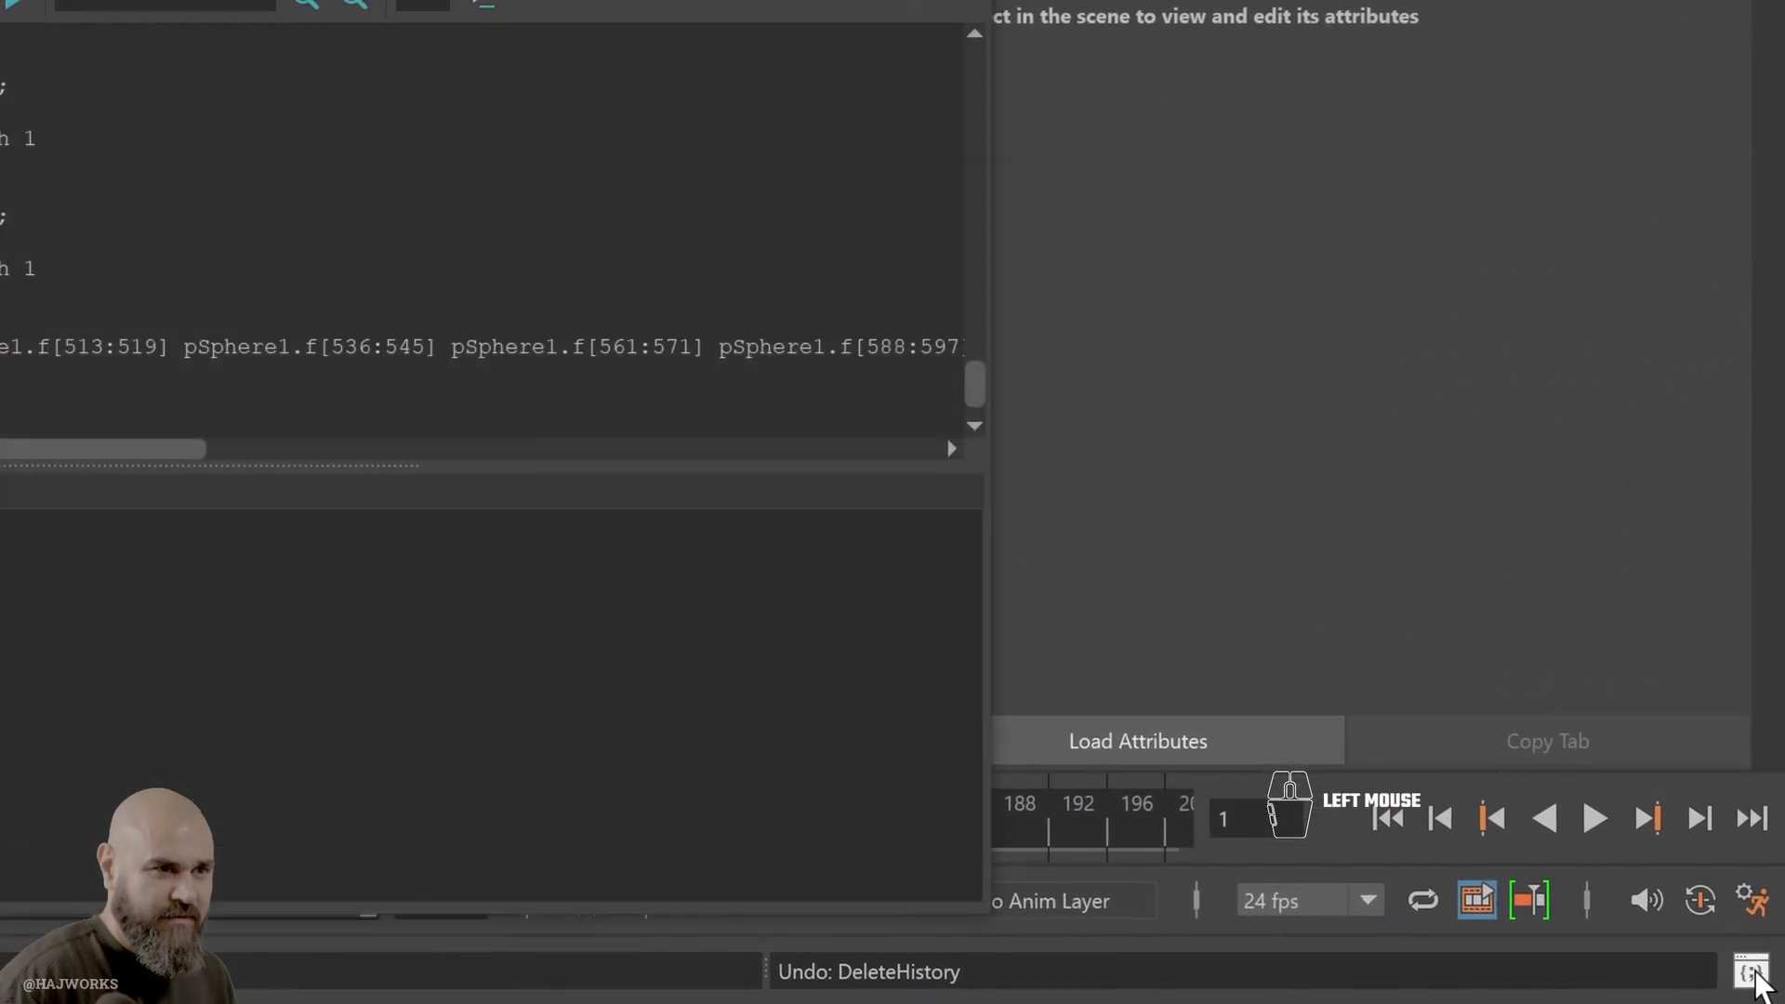
pyautogui.press('F6')
pyautogui.press('F7')
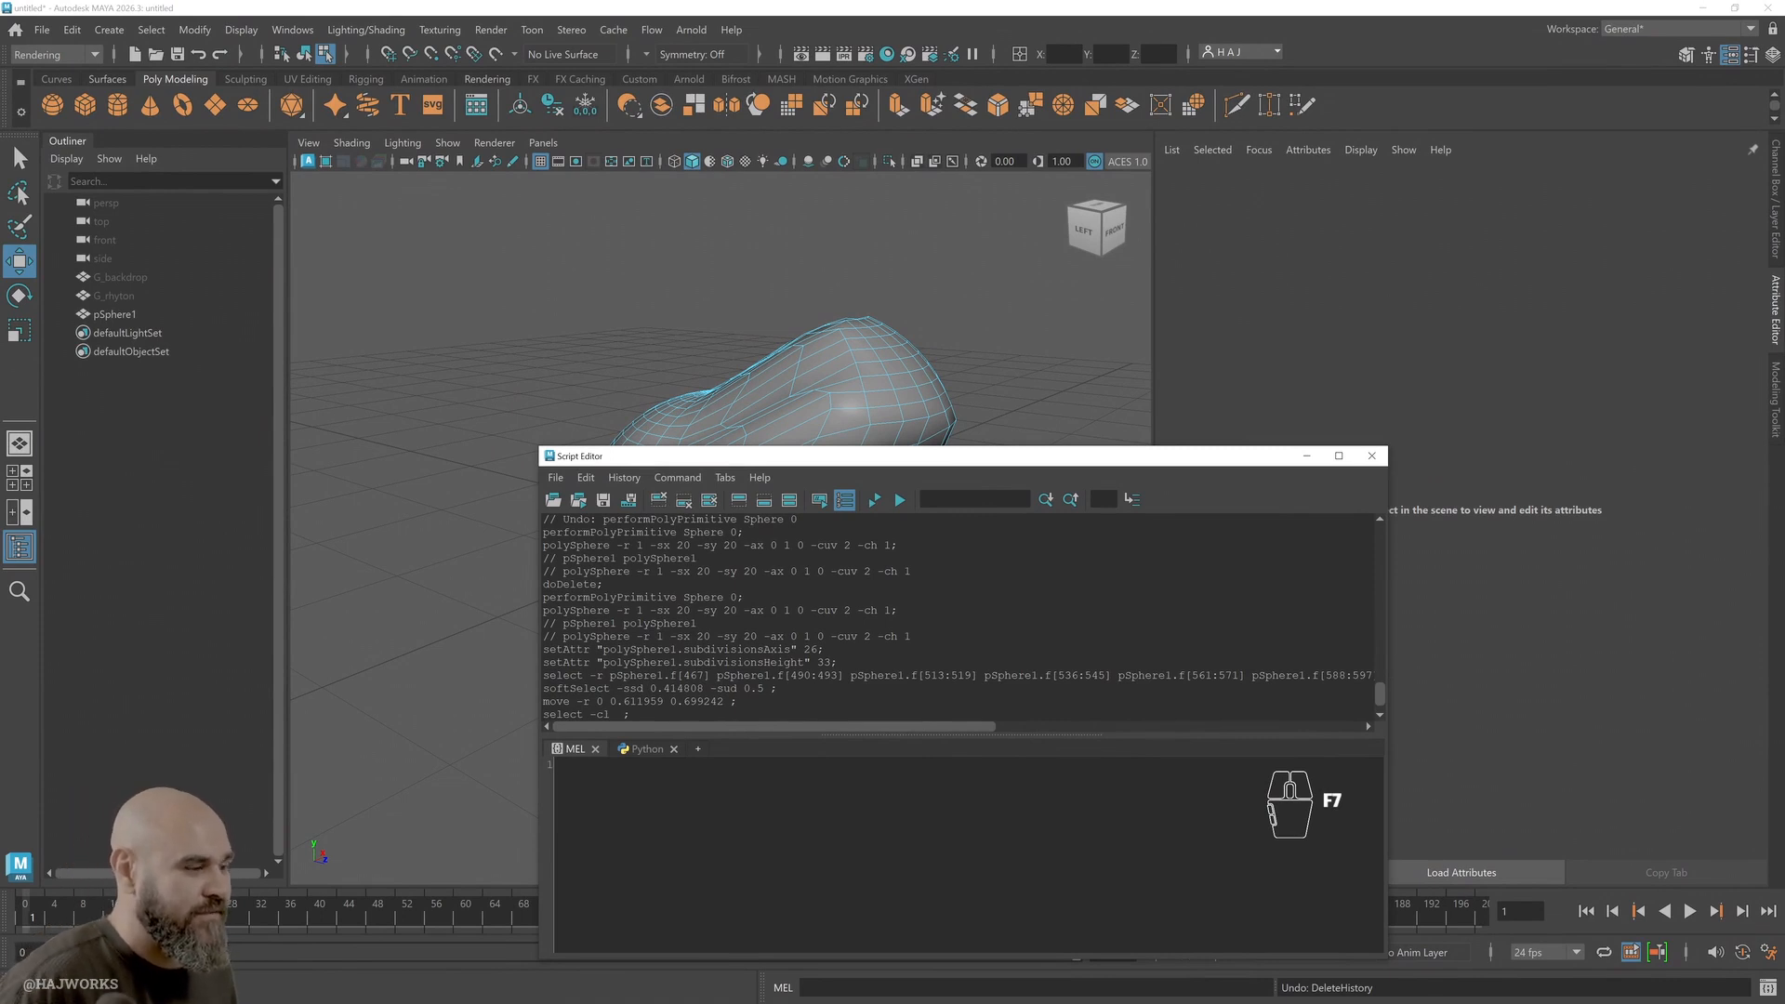
# Pull a soft-selected edge on the sphere's bulge outward about 0.36 in Y and 0.41 in Z, and reselect the whole object
pyautogui.click(857, 398)
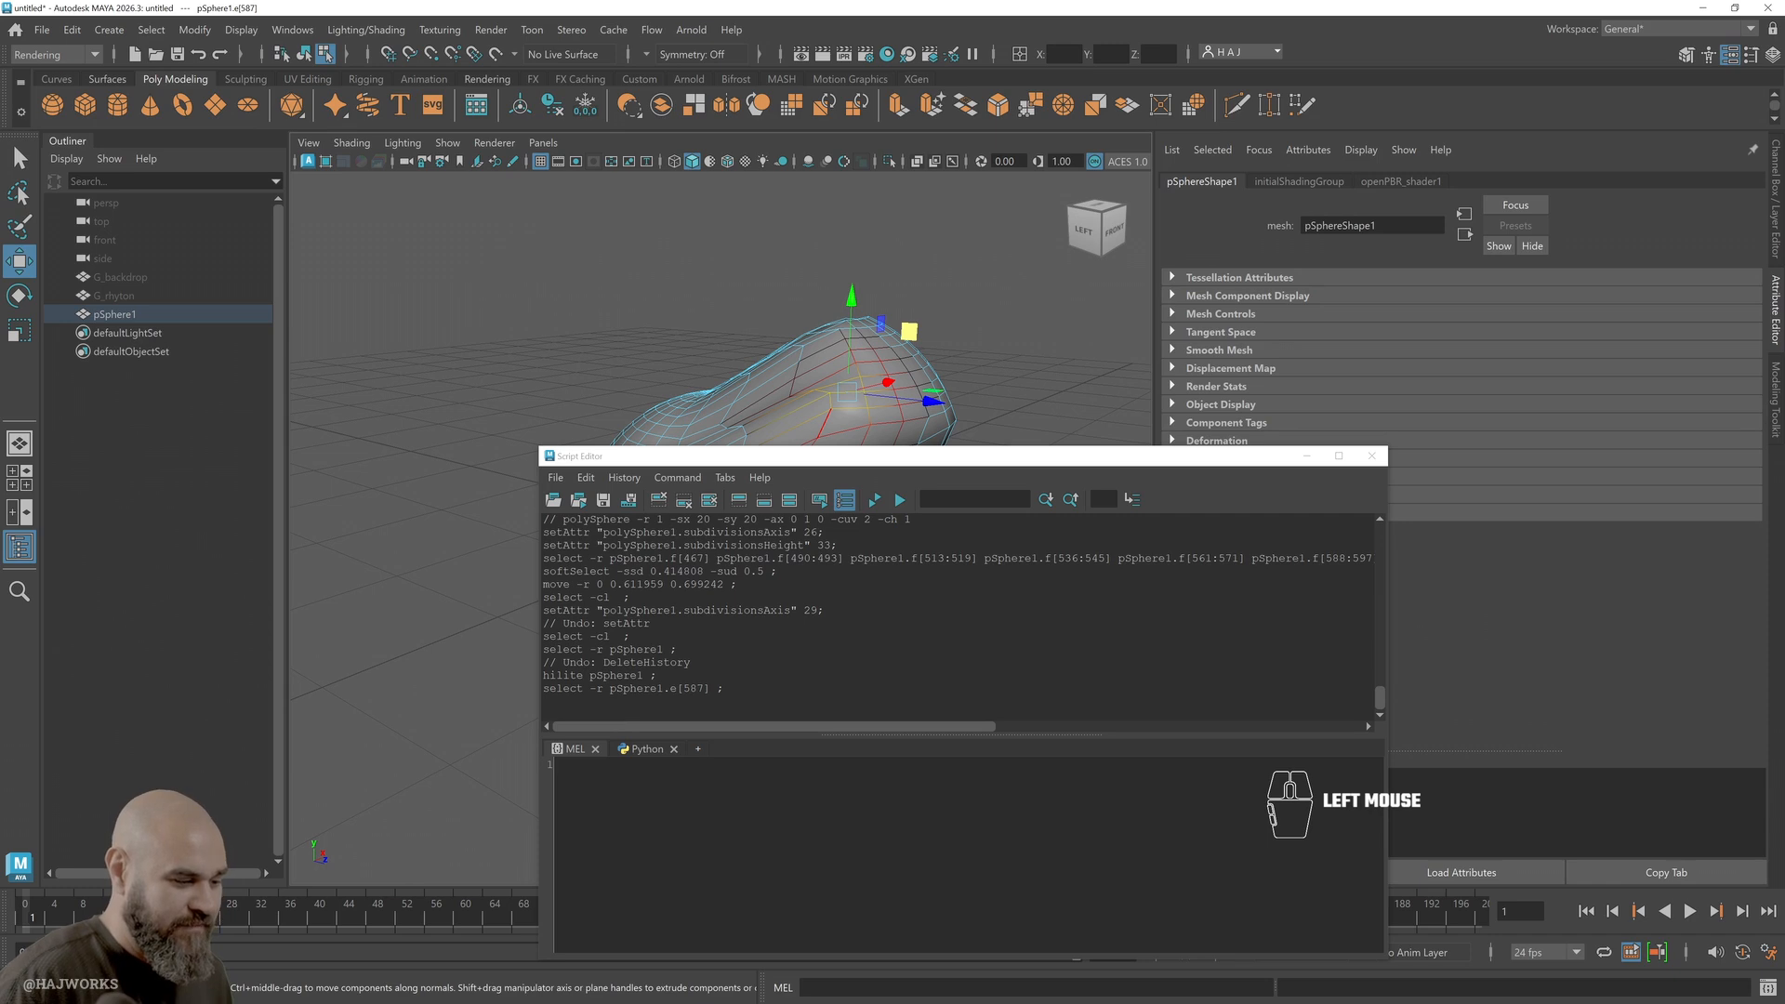
pyautogui.moveTo(910, 332); pyautogui.dragTo(988, 271)
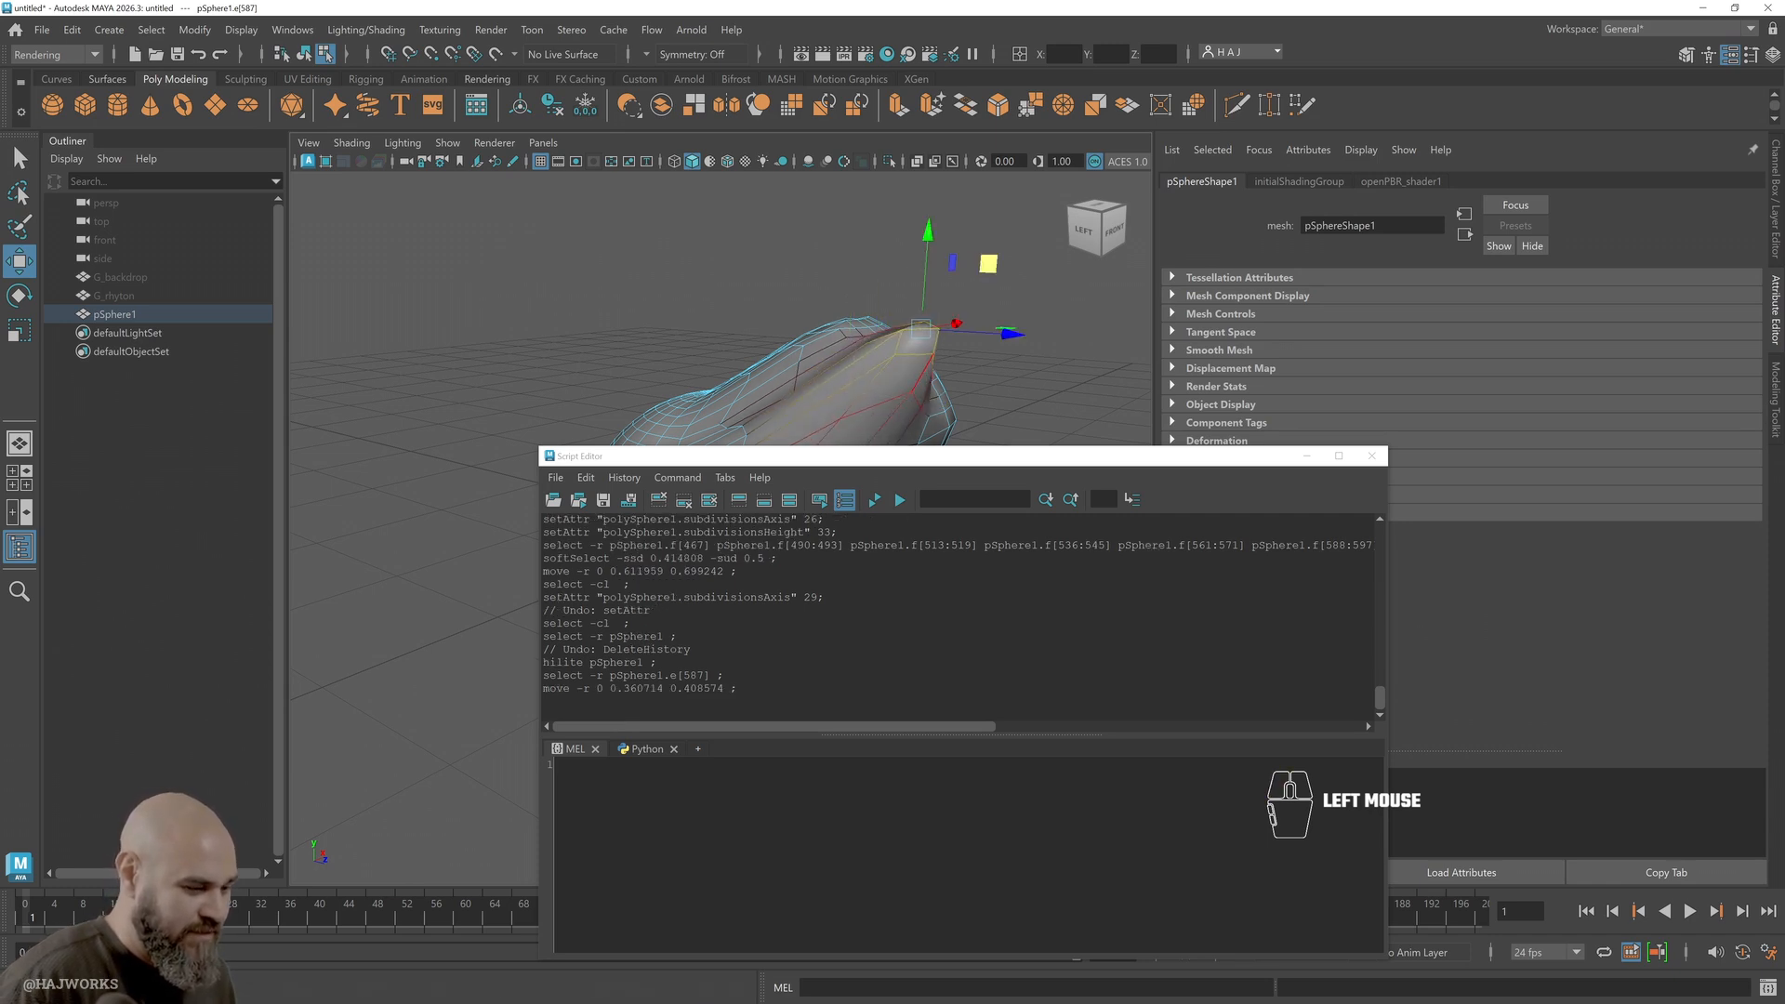
pyautogui.rightClick(921, 362)
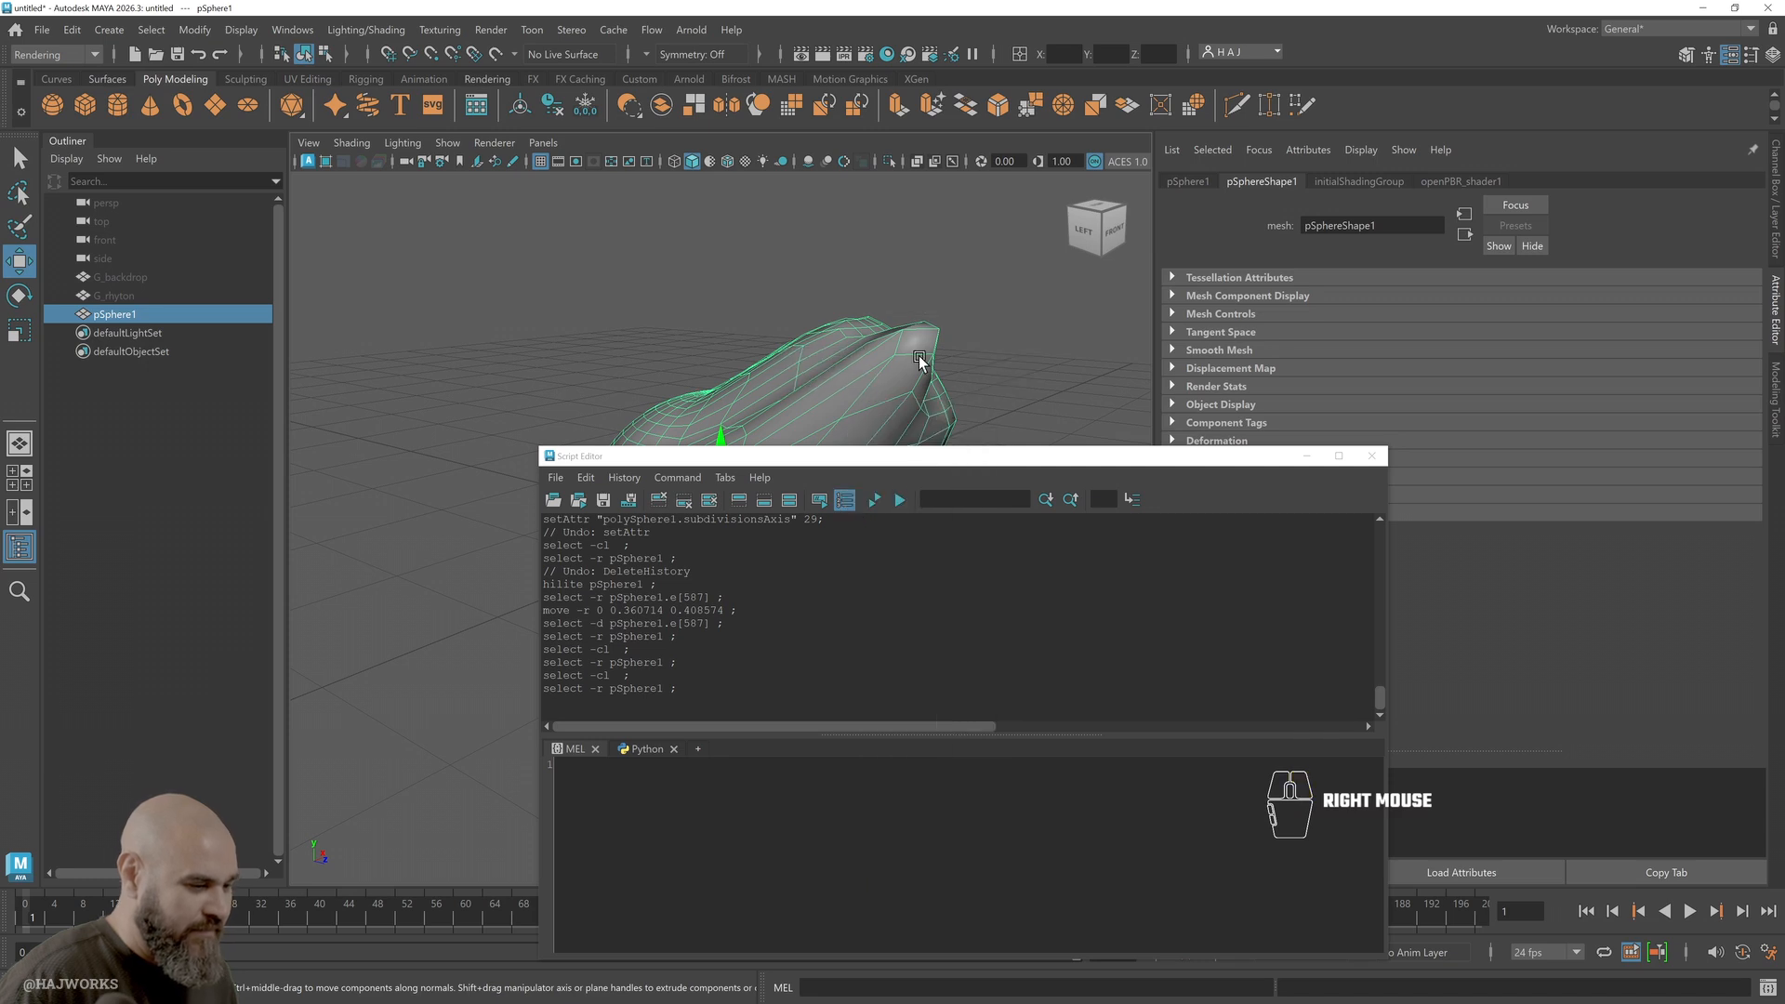
pyautogui.click(919, 359)
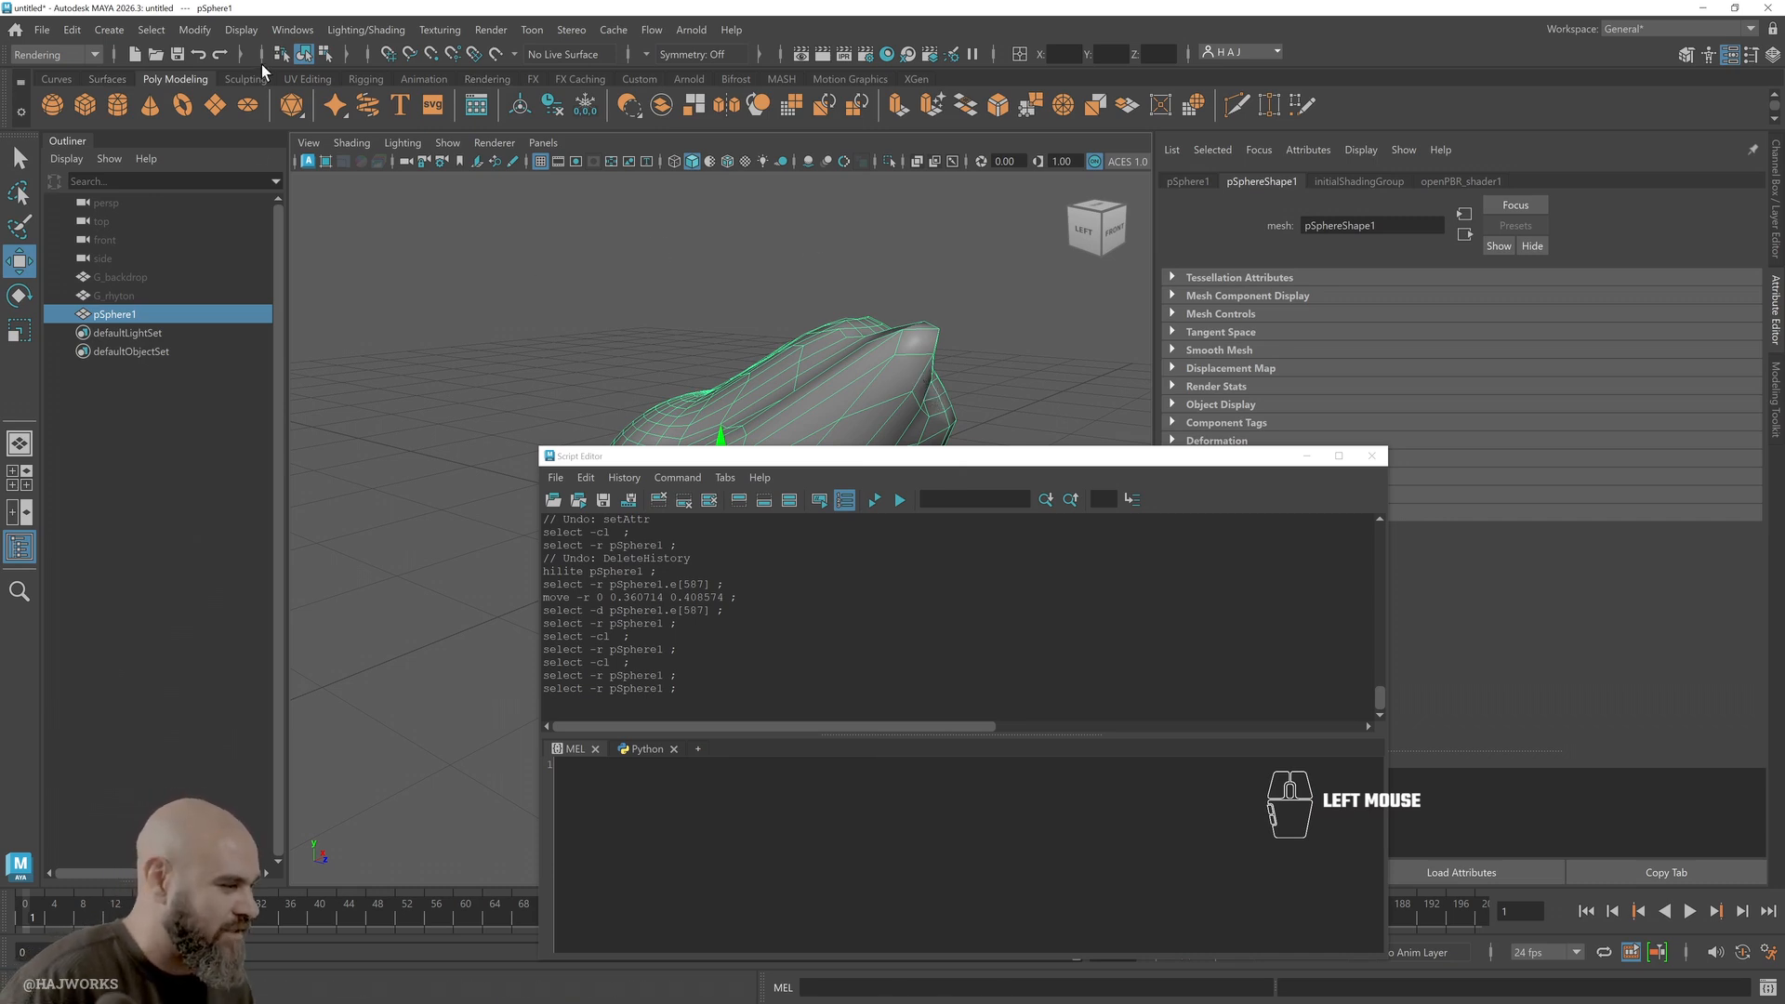
# Look up the command that deletes the selected object's history, and hide the Script Editor
pyautogui.click(71, 29)
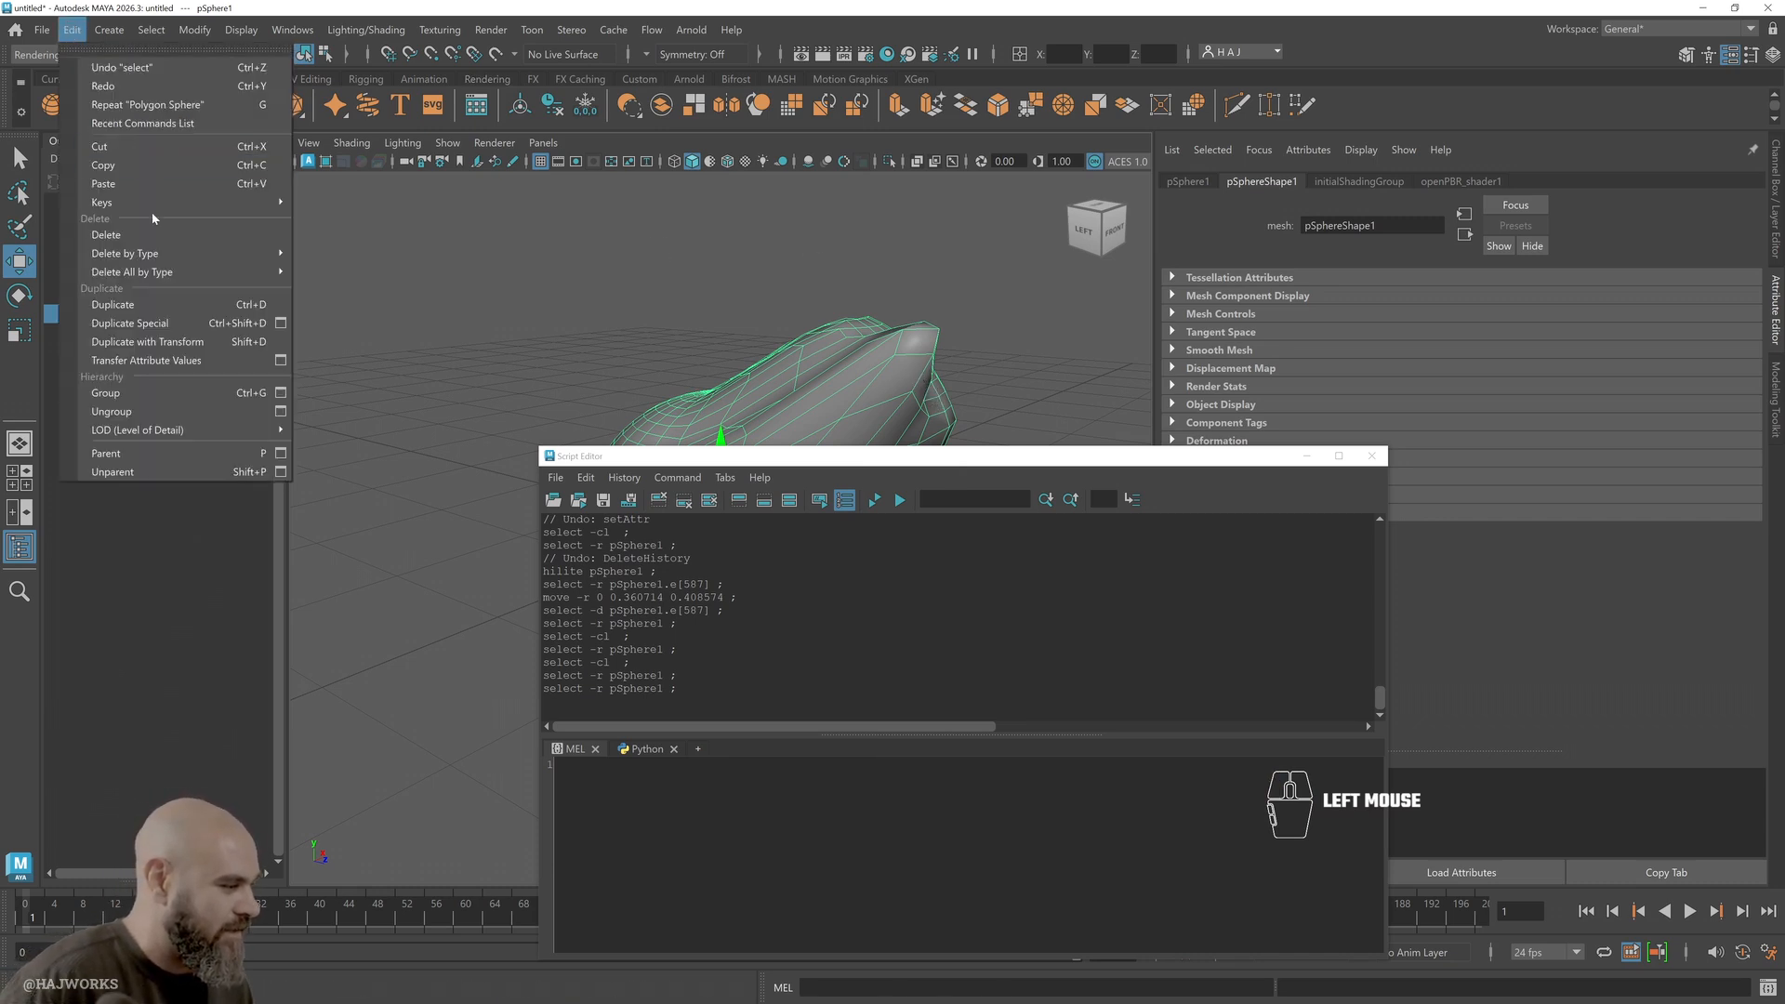
pyautogui.moveTo(160, 260)
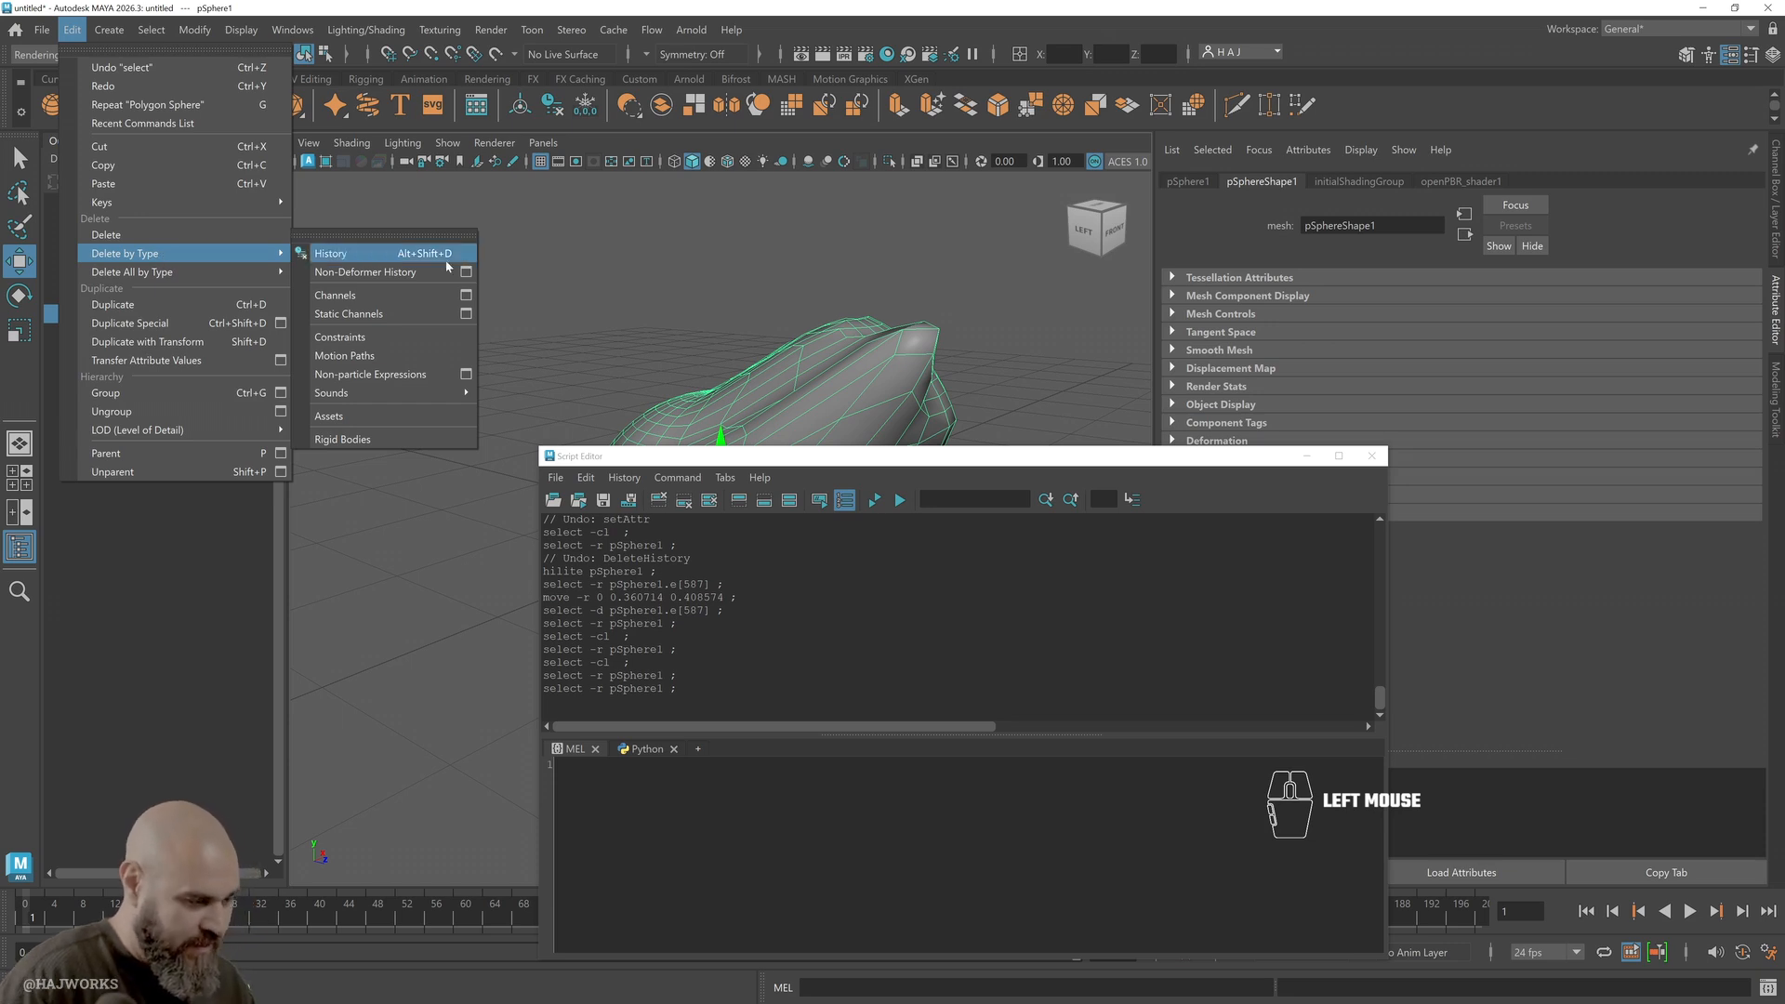
pyautogui.press('F7')
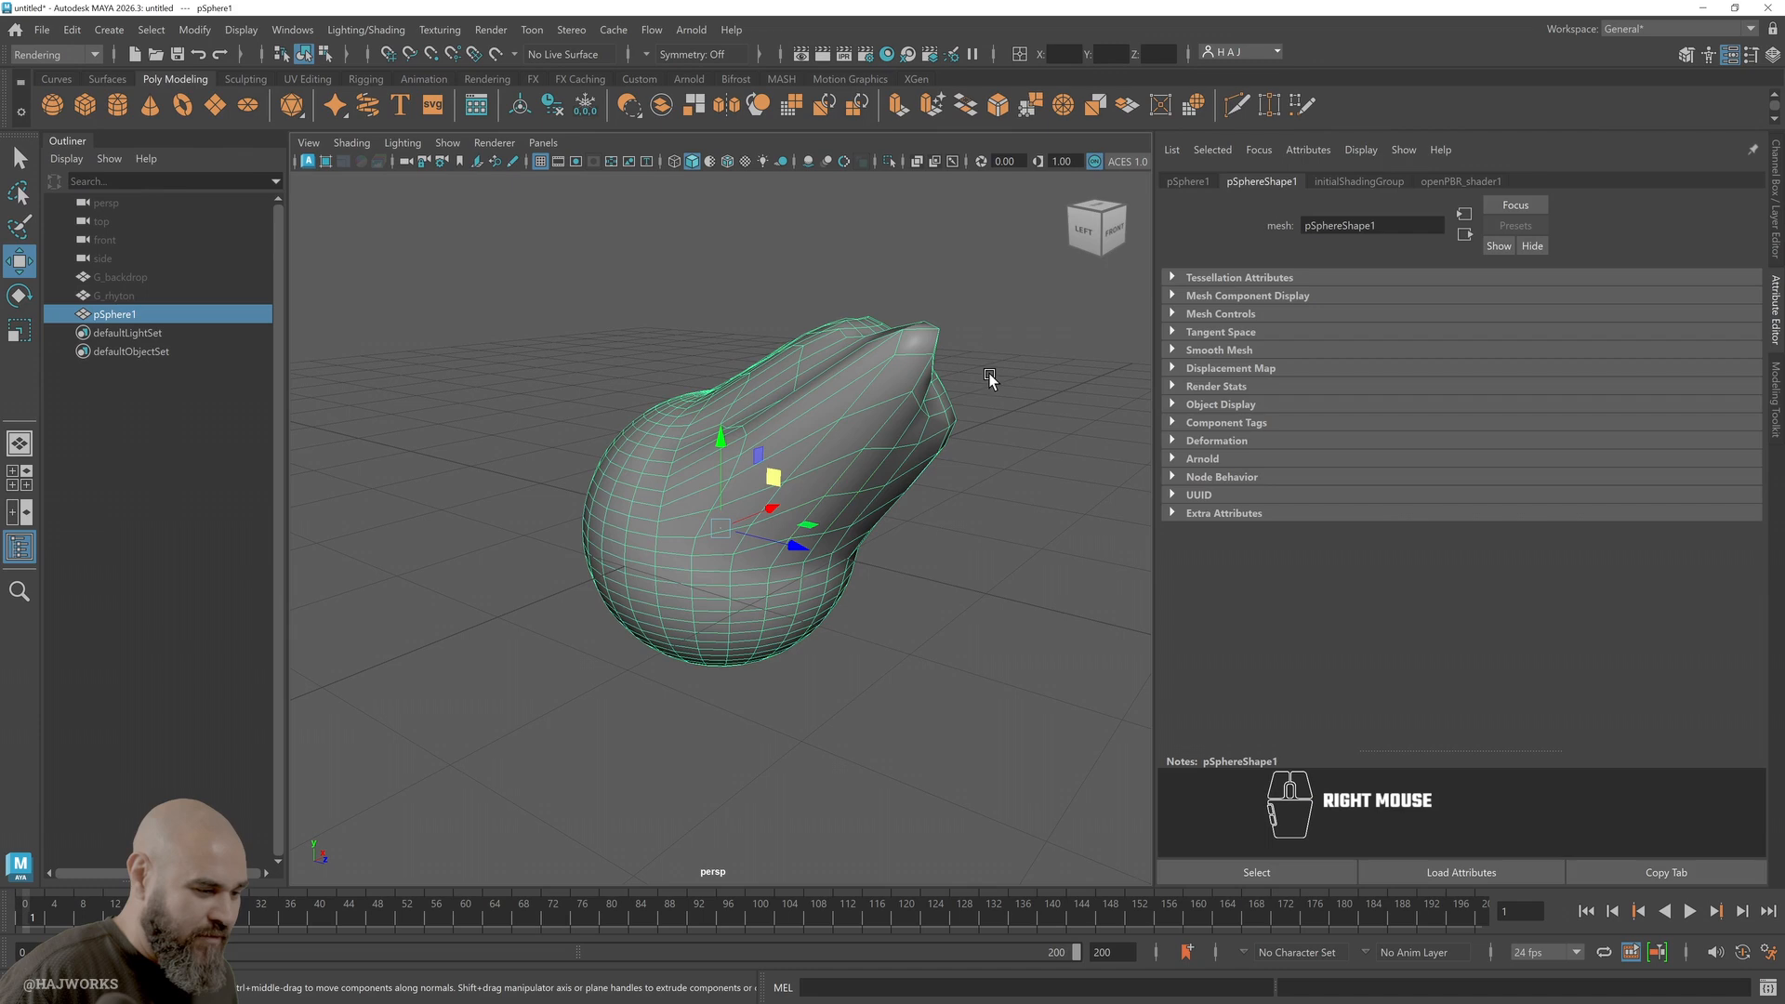
# Delete the deformed sphere from the scene
pyautogui.click(1008, 483)
pyautogui.click(862, 447)
pyautogui.press('Delete')
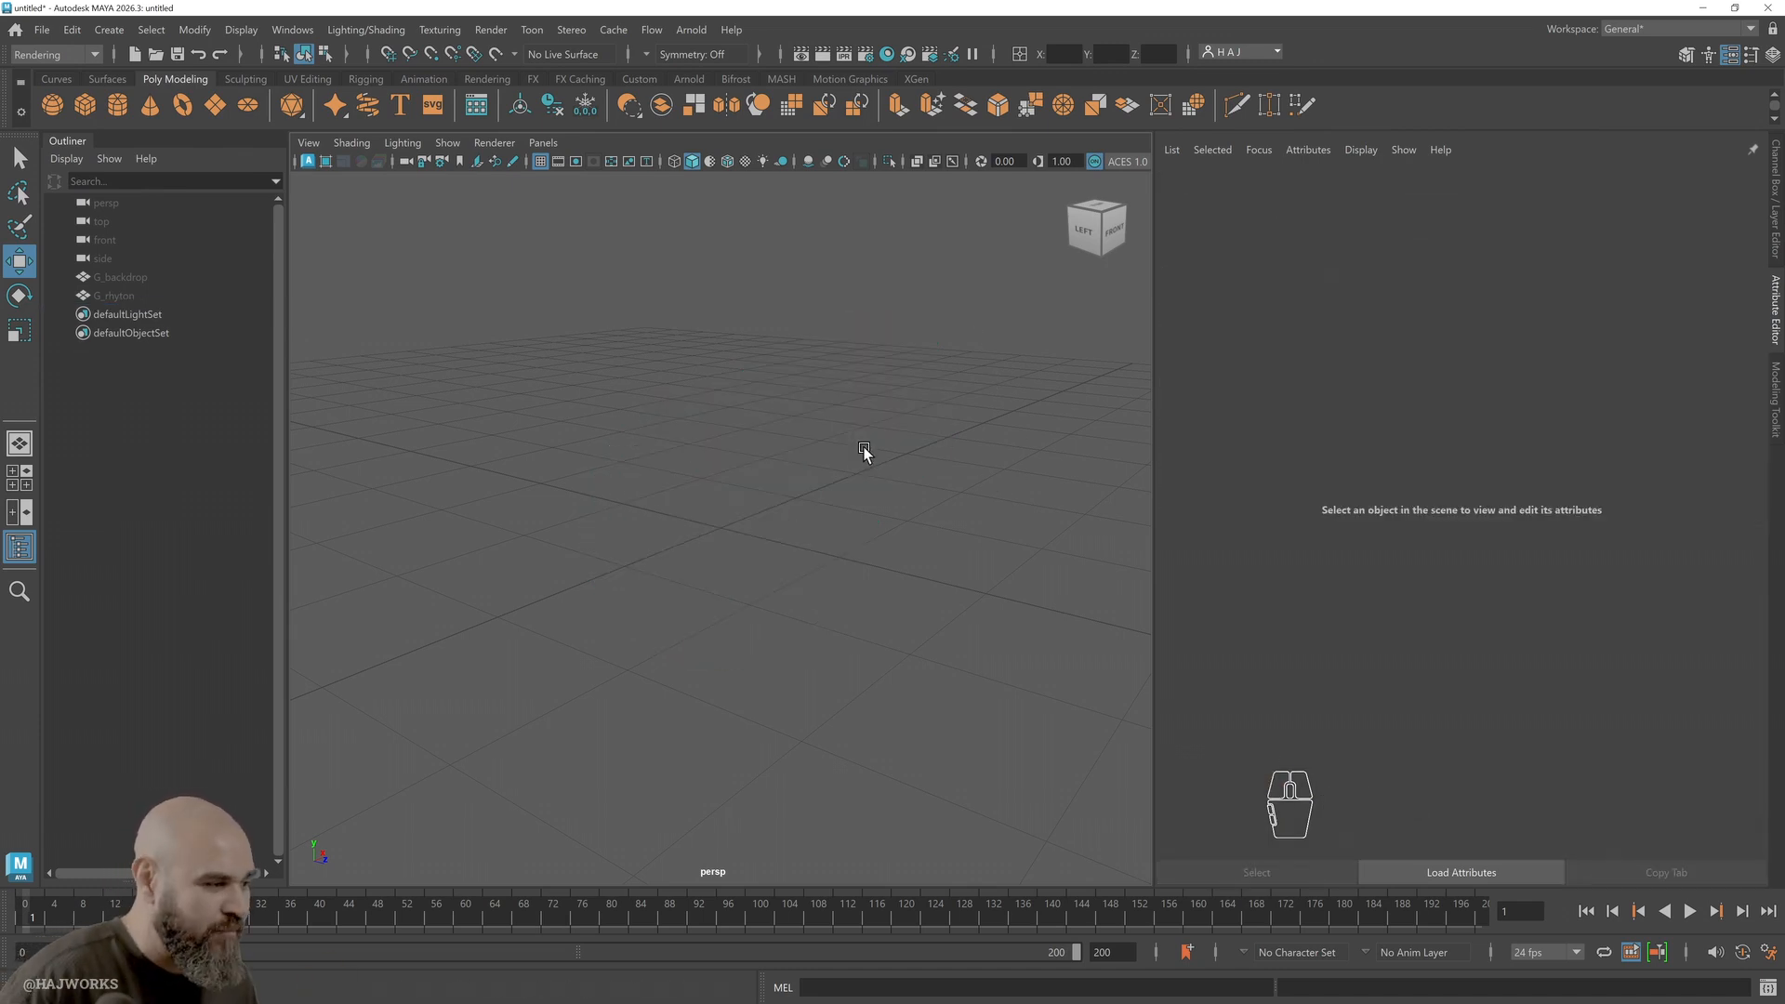
pyautogui.click(42, 29)
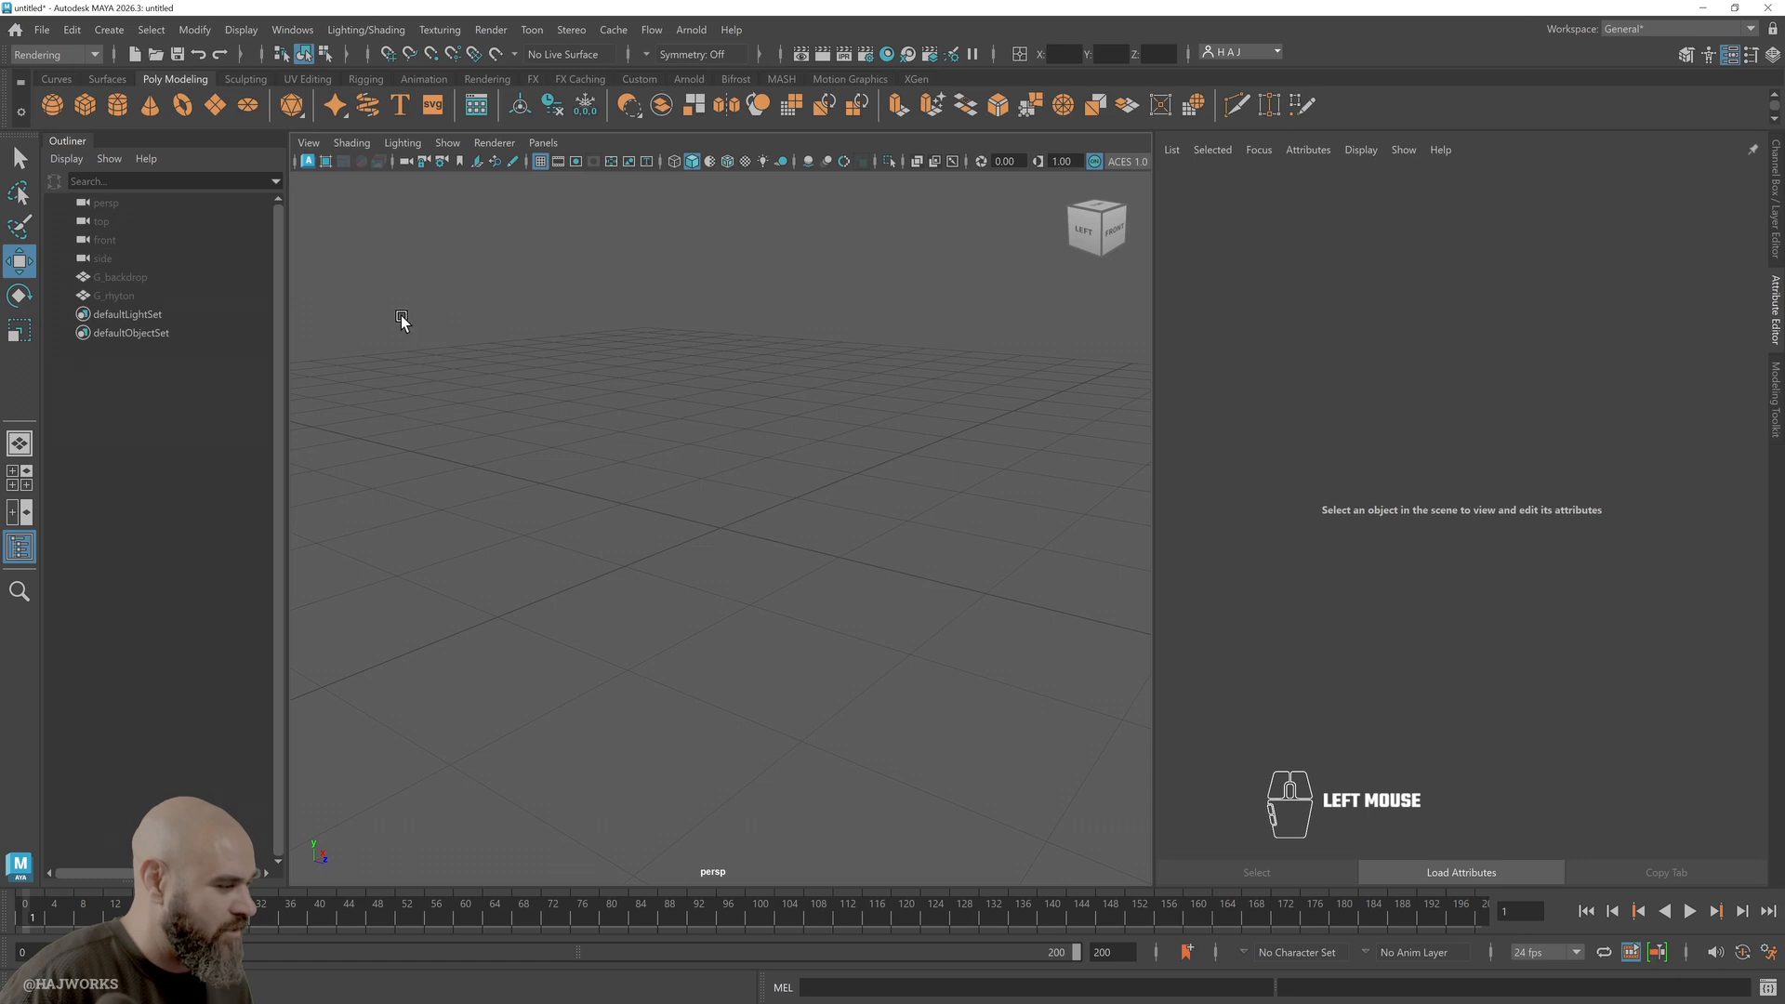
# Unhide the G_rhyton and G_backdrop objects
pyautogui.click(160, 294)
pyautogui.press('h')
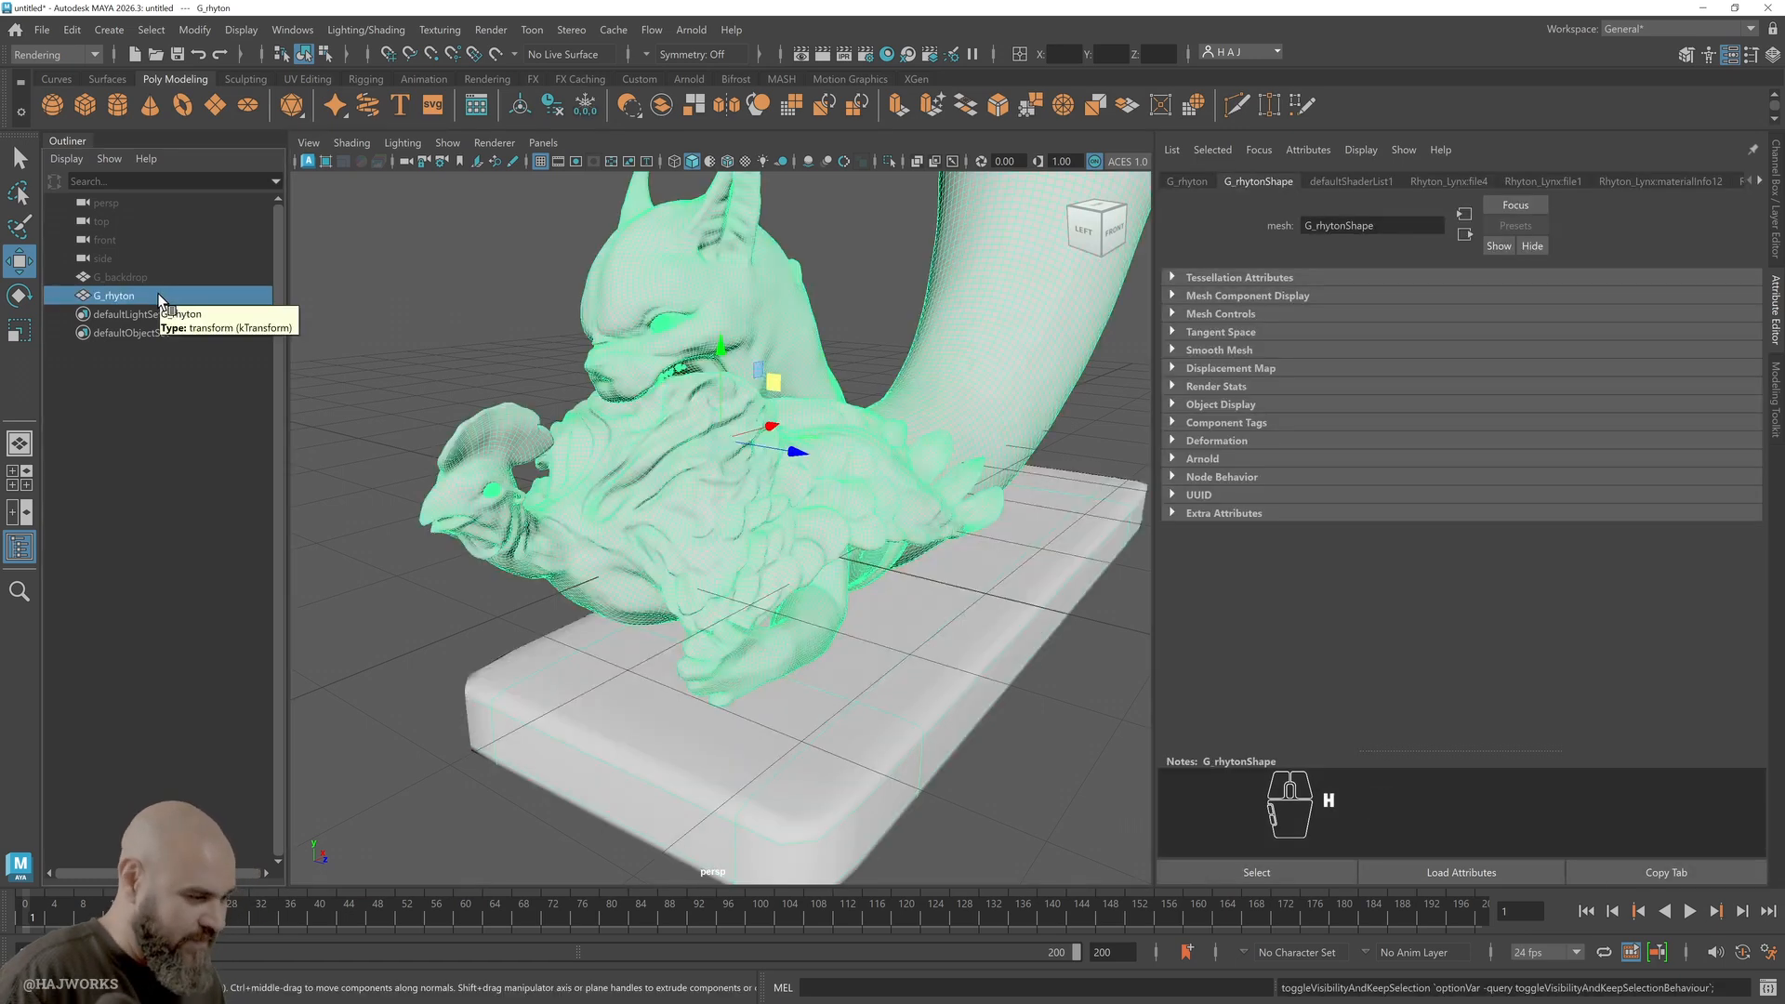
pyautogui.click(109, 276)
pyautogui.press('h')
# Try moving soft-selected faces at the back of the animal head on G_rhyton
pyautogui.keyDown('alt'); pyautogui.moveTo(873, 716); pyautogui.dragTo(758, 546); pyautogui.keyUp('alt')
pyautogui.click(794, 526)
pyautogui.keyDown('alt'); pyautogui.moveTo(840, 534); pyautogui.dragTo(488, 510, button='middle'); pyautogui.keyUp('alt')
pyautogui.moveTo(577, 479); pyautogui.dragTo(577, 539, button='right')
pyautogui.scroll(-4, 778, 595)
pyautogui.keyDown('alt'); pyautogui.moveTo(800, 626); pyautogui.dragTo(678, 505); pyautogui.keyUp('alt')
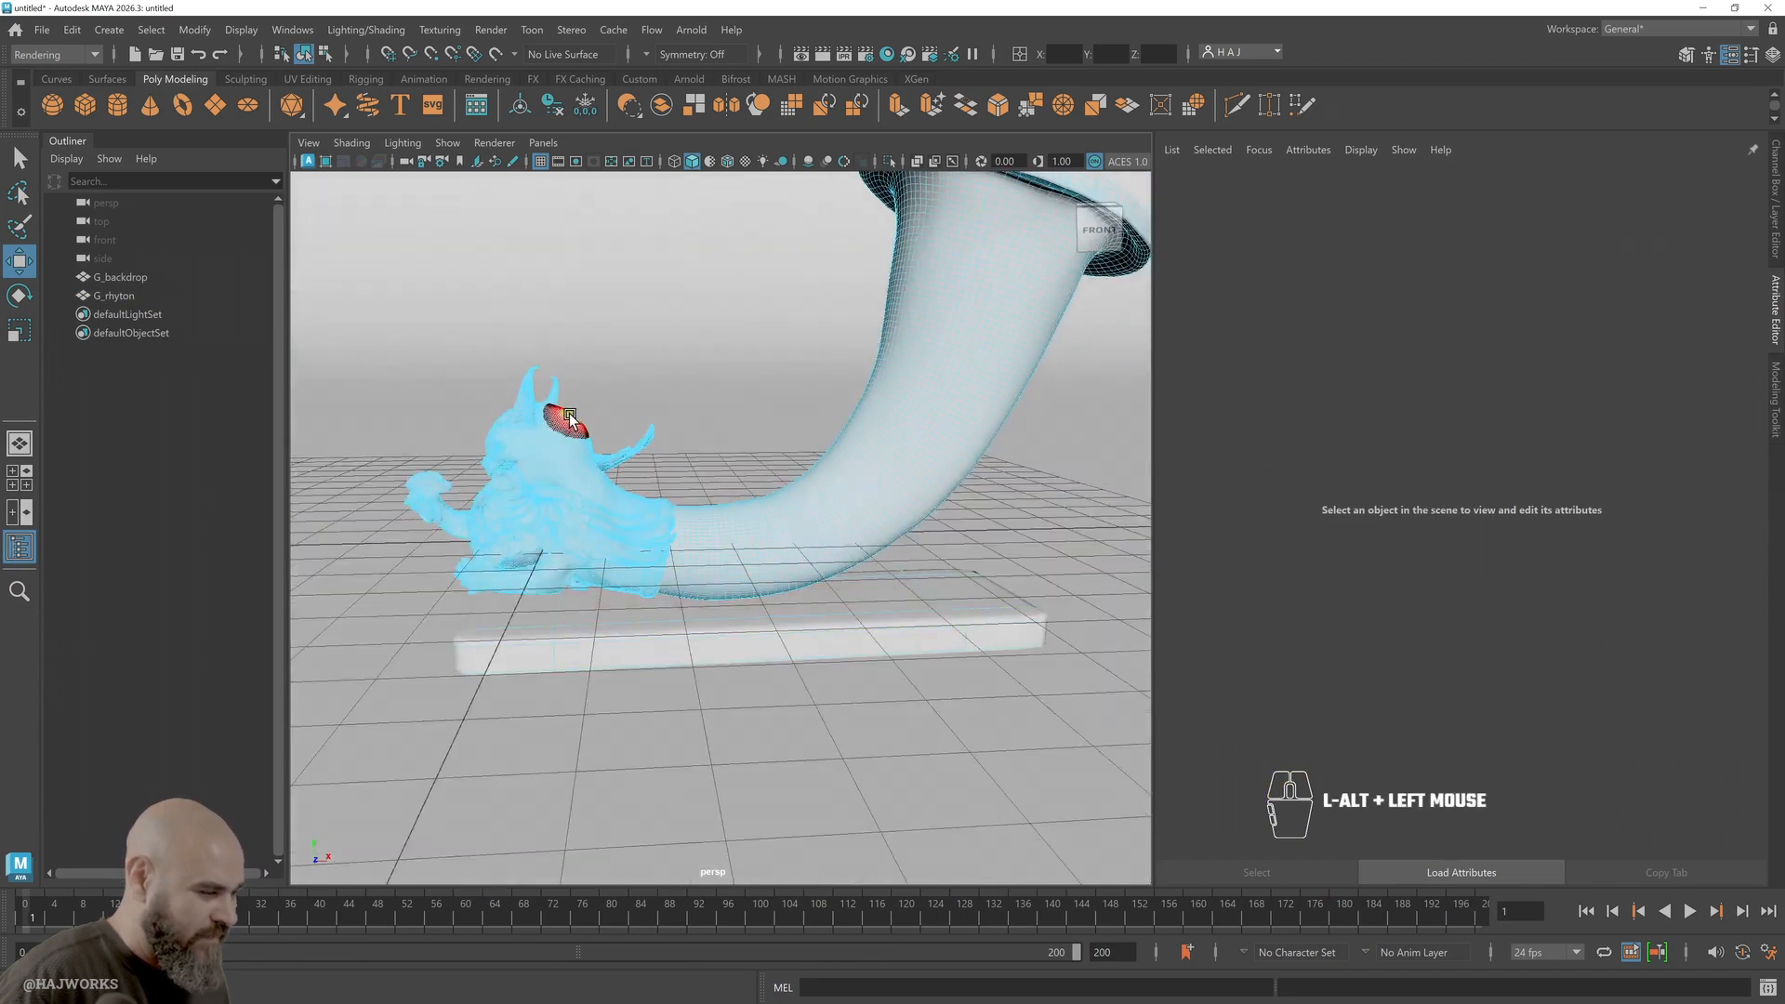
pyautogui.keyDown('alt'); pyautogui.moveTo(599, 416); pyautogui.dragTo(595, 474); pyautogui.keyUp('alt')
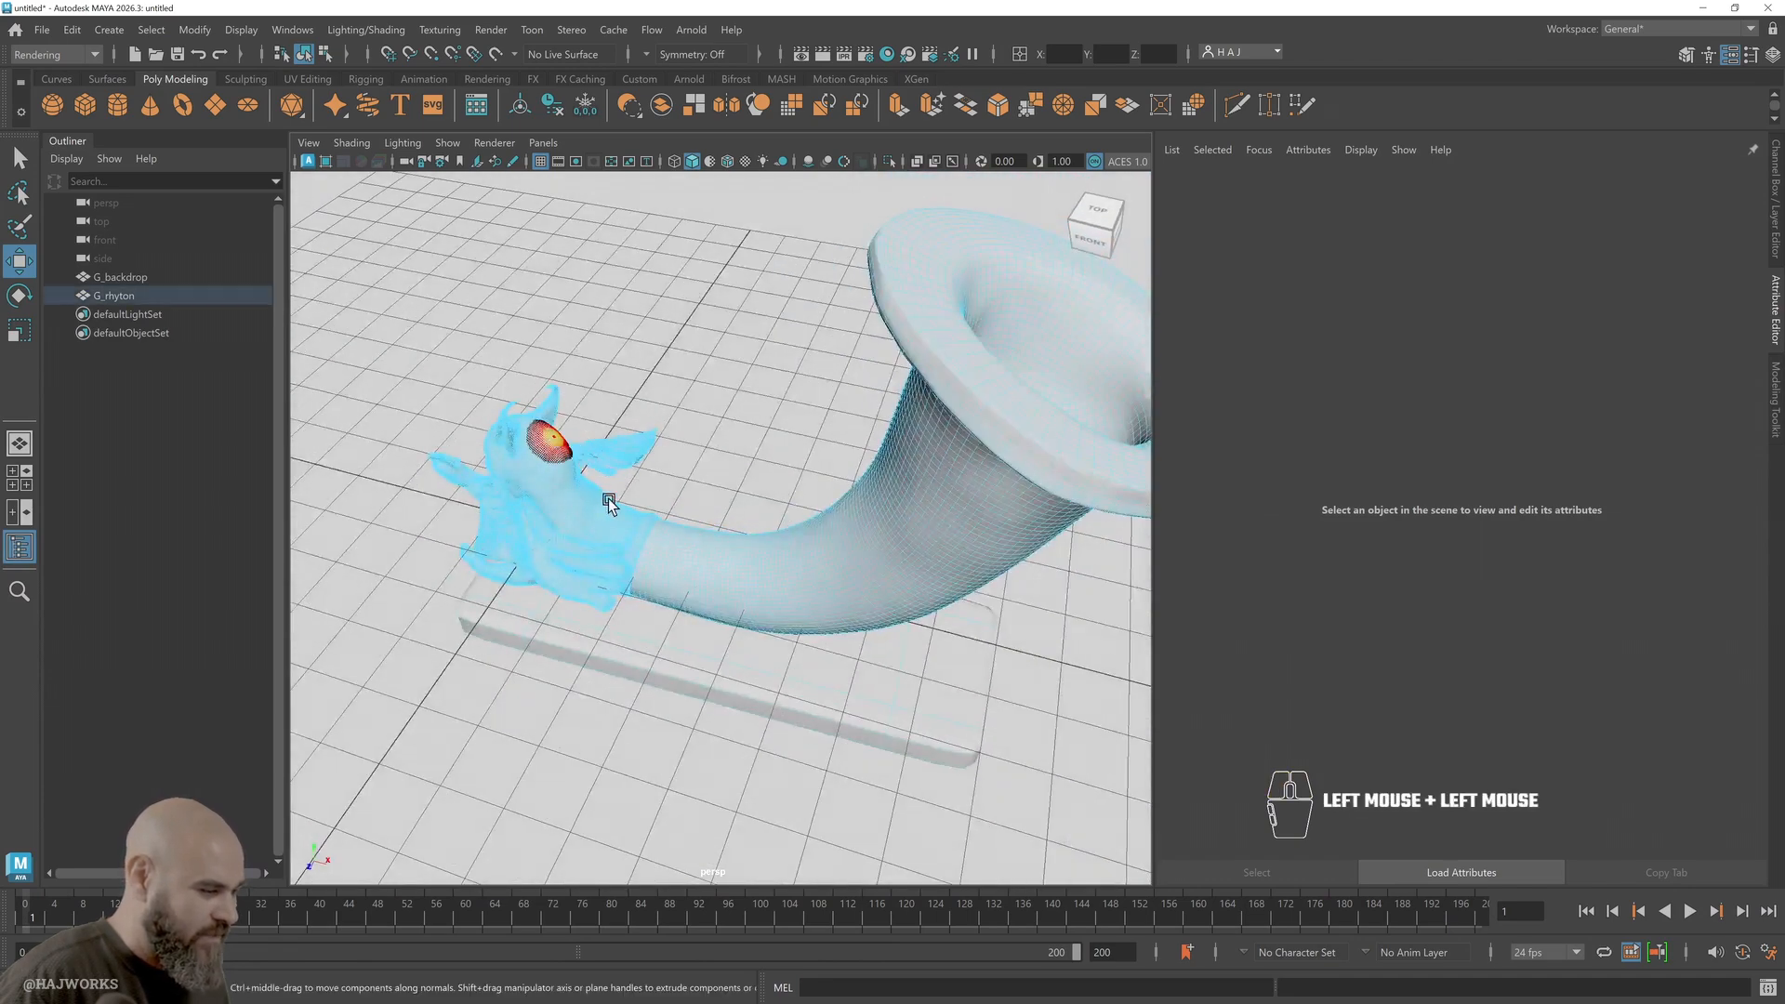
pyautogui.keyDown('alt'); pyautogui.moveTo(586, 576); pyautogui.dragTo(612, 502); pyautogui.keyUp('alt')
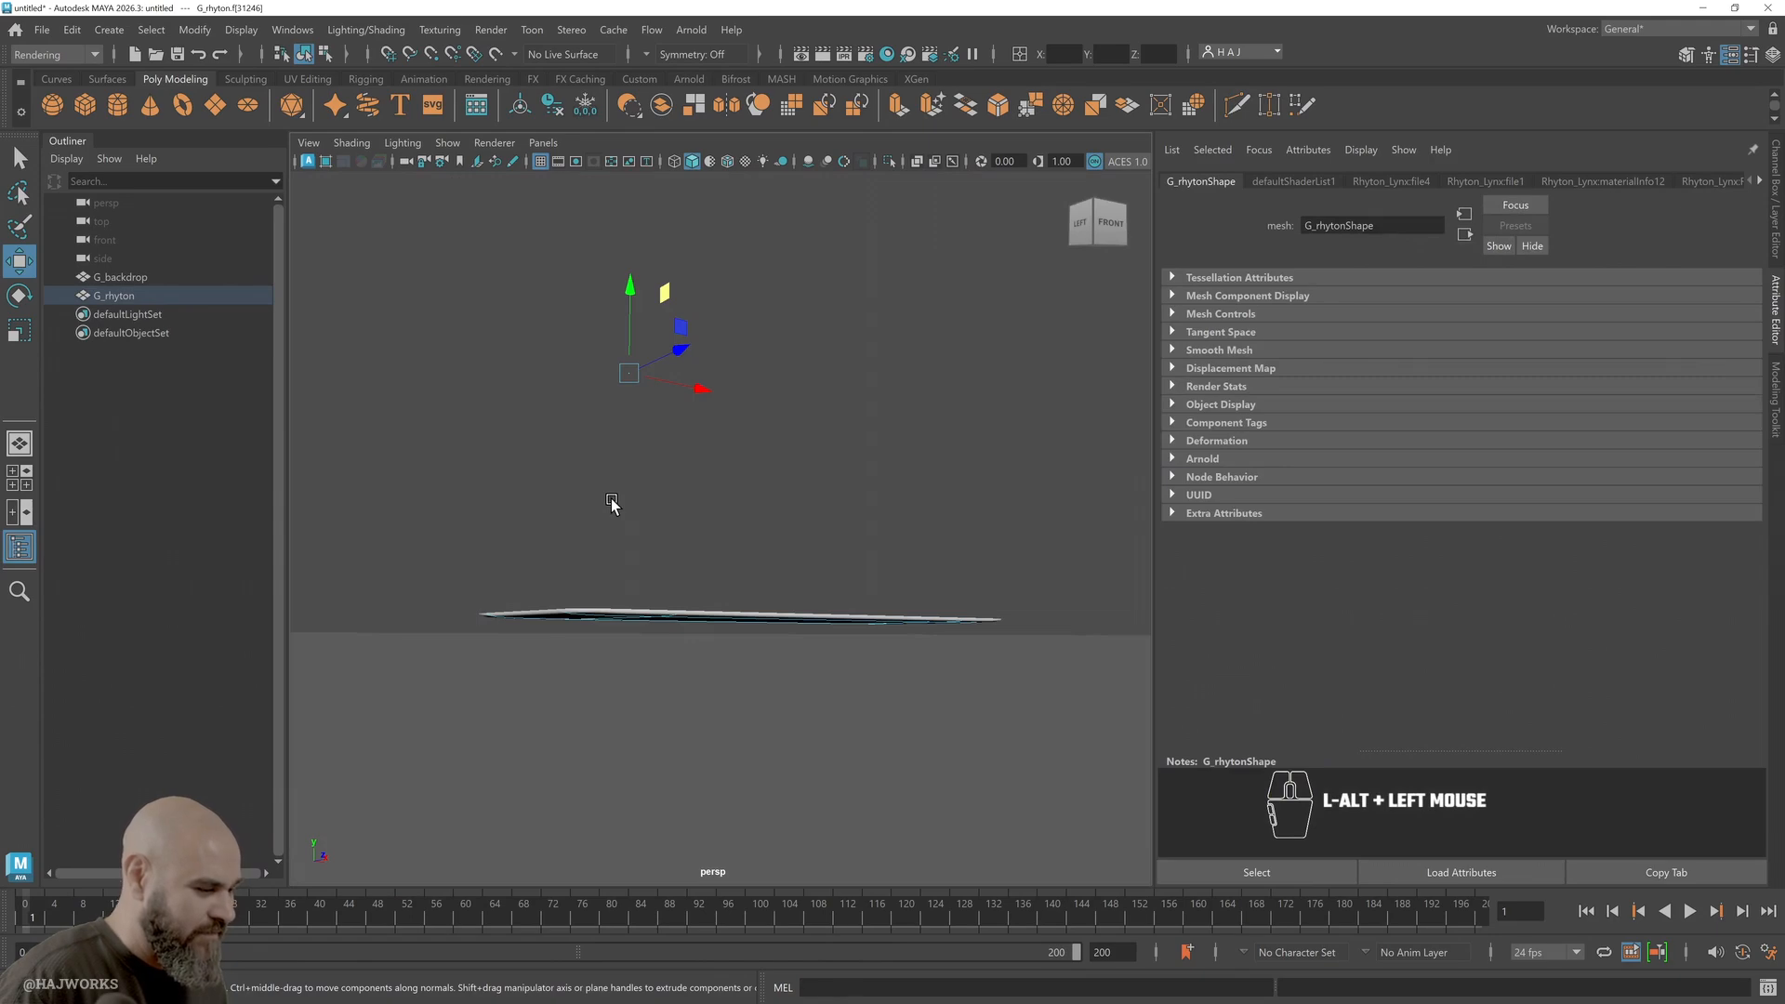
pyautogui.press('f')
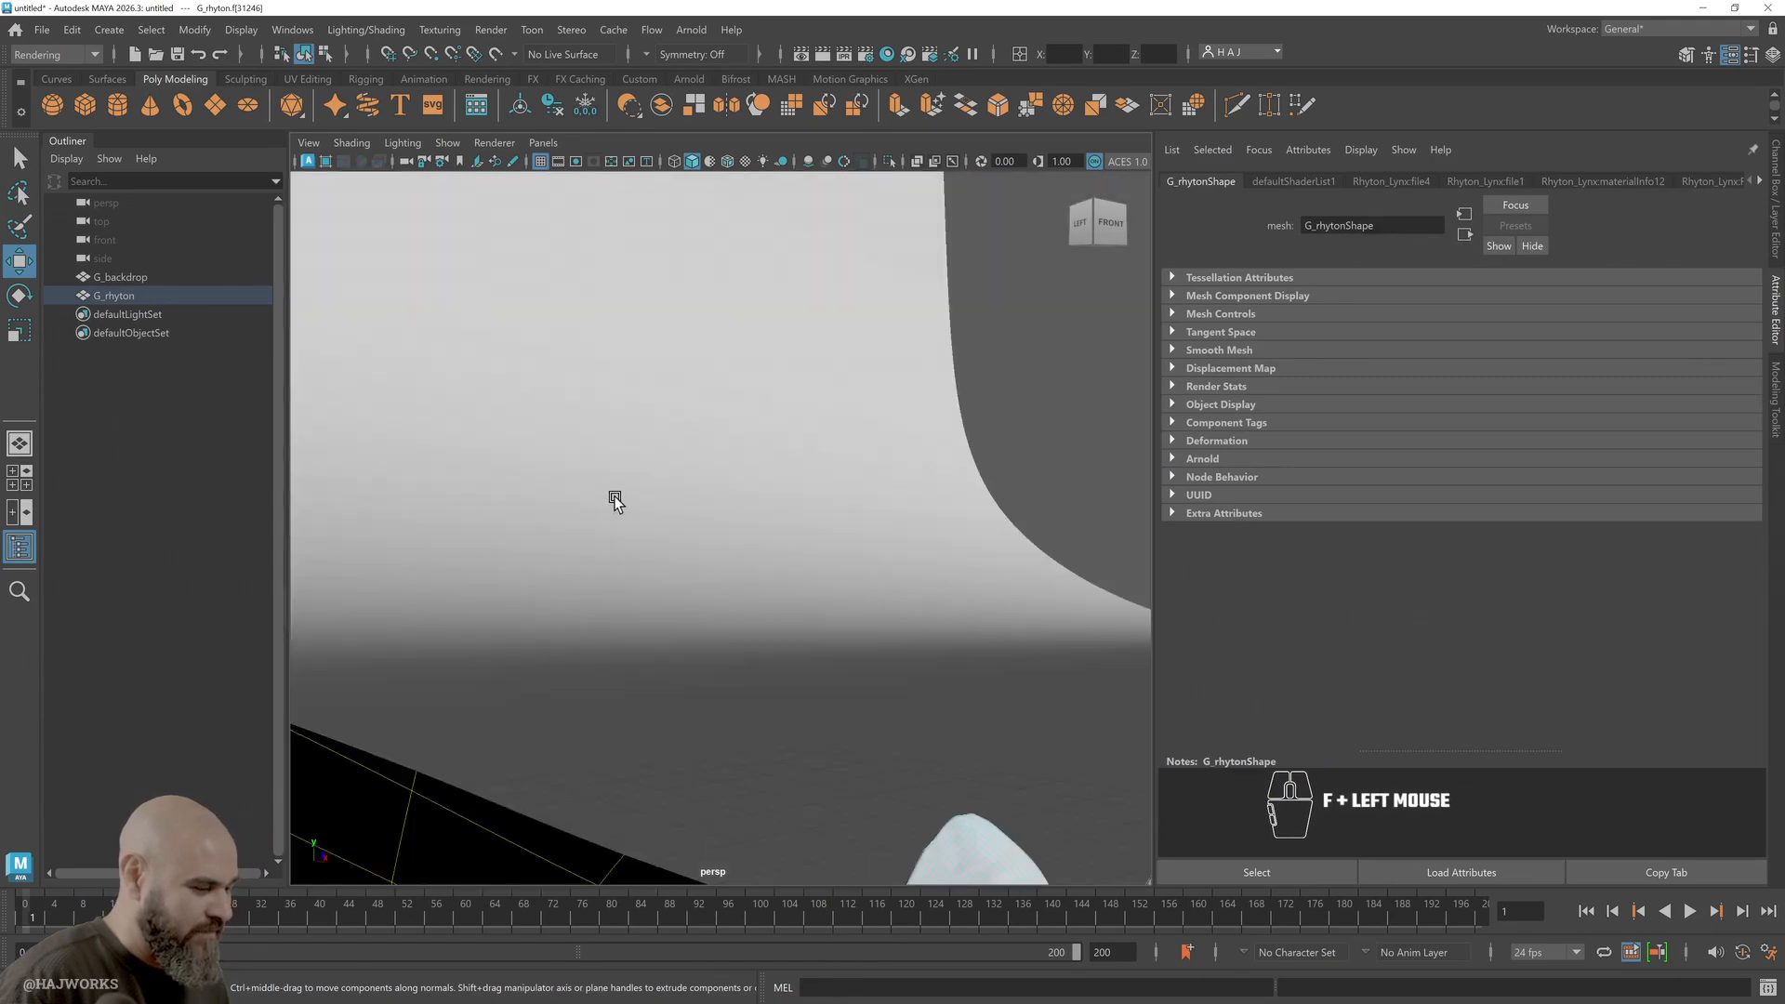
pyautogui.keyDown('alt'); pyautogui.moveTo(779, 550); pyautogui.dragTo(788, 598); pyautogui.keyUp('alt')
pyautogui.keyDown('alt'); pyautogui.moveTo(789, 598); pyautogui.dragTo(740, 603, button='right'); pyautogui.keyUp('alt')
pyautogui.keyDown('alt'); pyautogui.moveTo(741, 603); pyautogui.dragTo(709, 609); pyautogui.keyUp('alt')
pyautogui.scroll(-3, 757, 561)
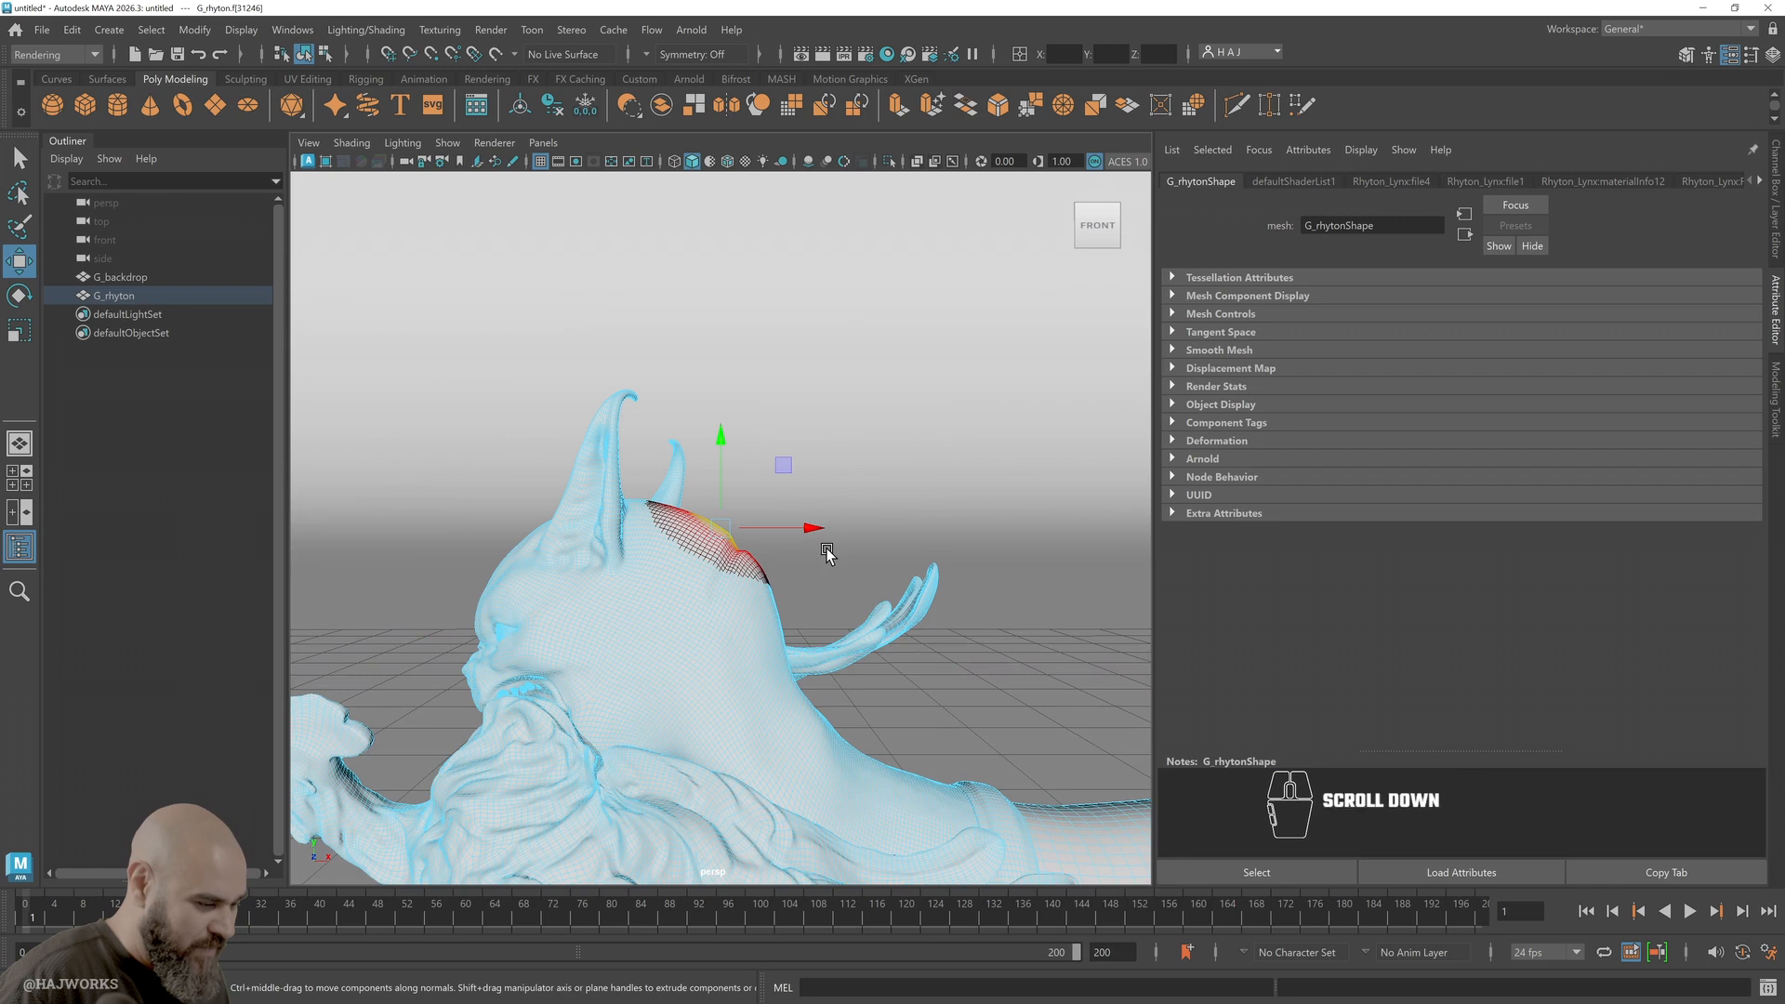
pyautogui.moveTo(825, 553); pyautogui.dragTo(857, 574)
pyautogui.moveTo(785, 465); pyautogui.dragTo(744, 590)
# Undo the face edits on G_rhyton, return to object mode and clear the selection
pyautogui.hotkey('ctrl', 'z')
pyautogui.hotkey('ctrl', 'z')
pyautogui.moveTo(745, 591); pyautogui.dragTo(837, 457, button='right')
pyautogui.click(892, 386)
pyautogui.keyDown('alt'); pyautogui.moveTo(893, 386); pyautogui.dragTo(774, 584); pyautogui.keyUp('alt')
pyautogui.scroll(-3, 774, 583)
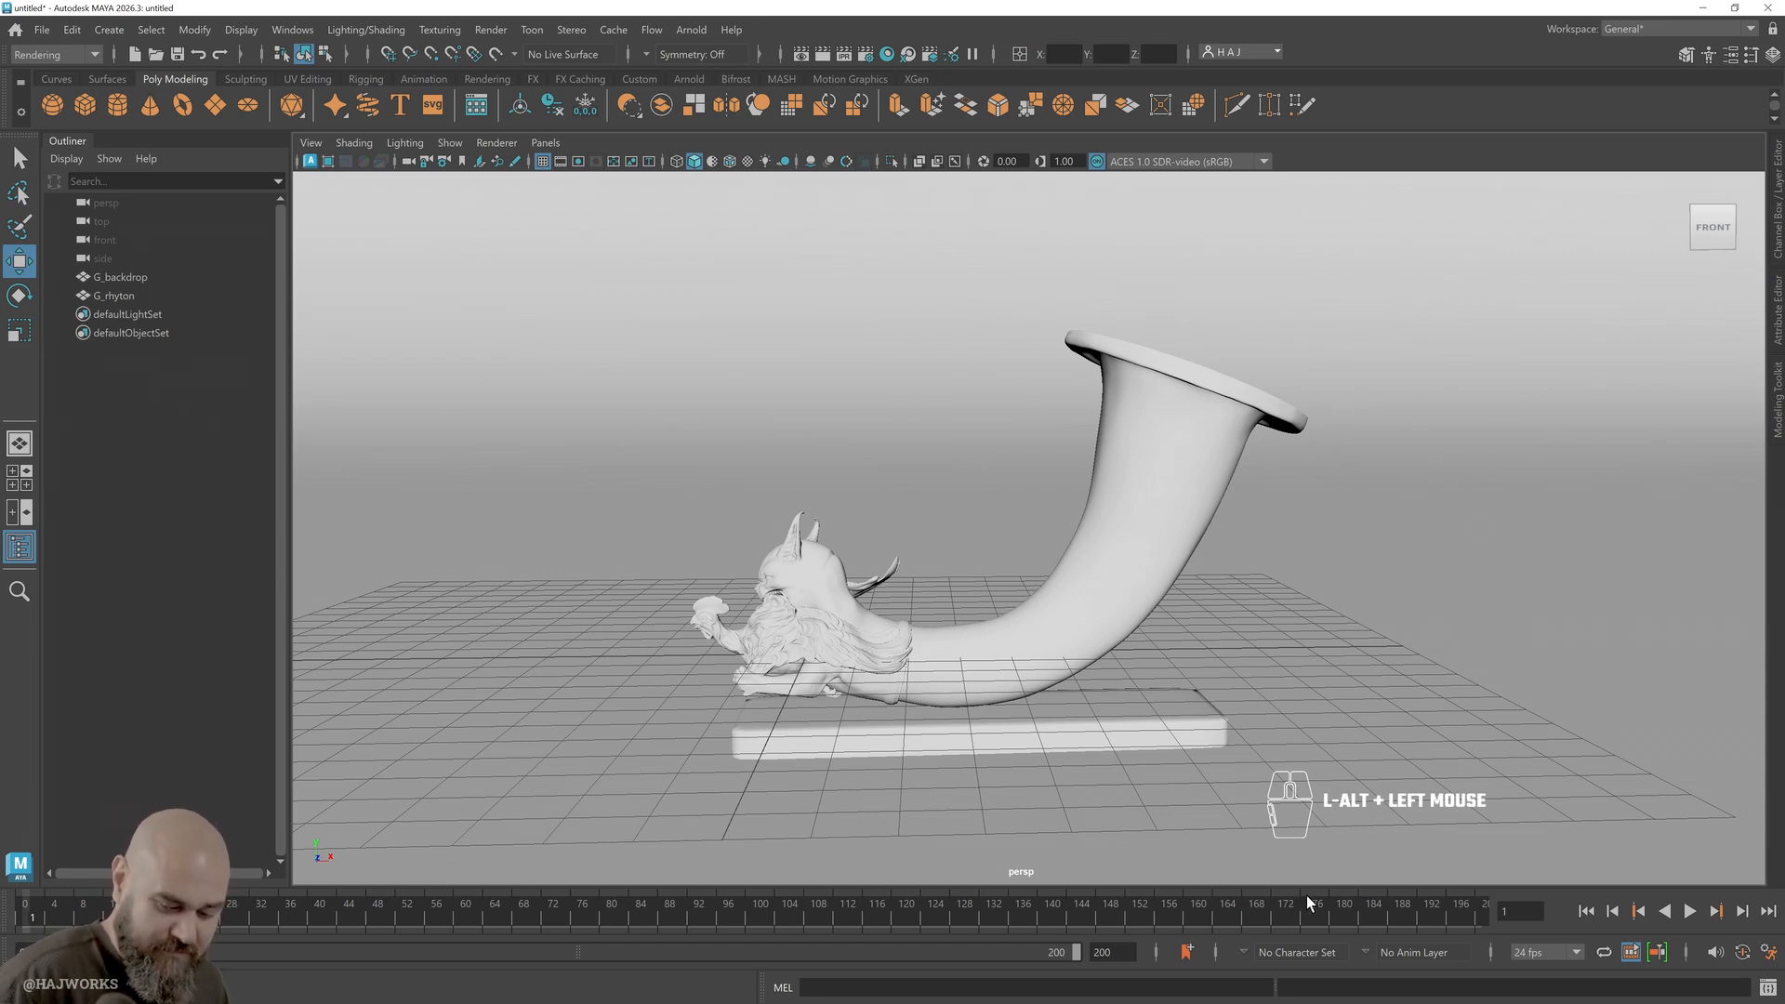
pyautogui.click(31, 916)
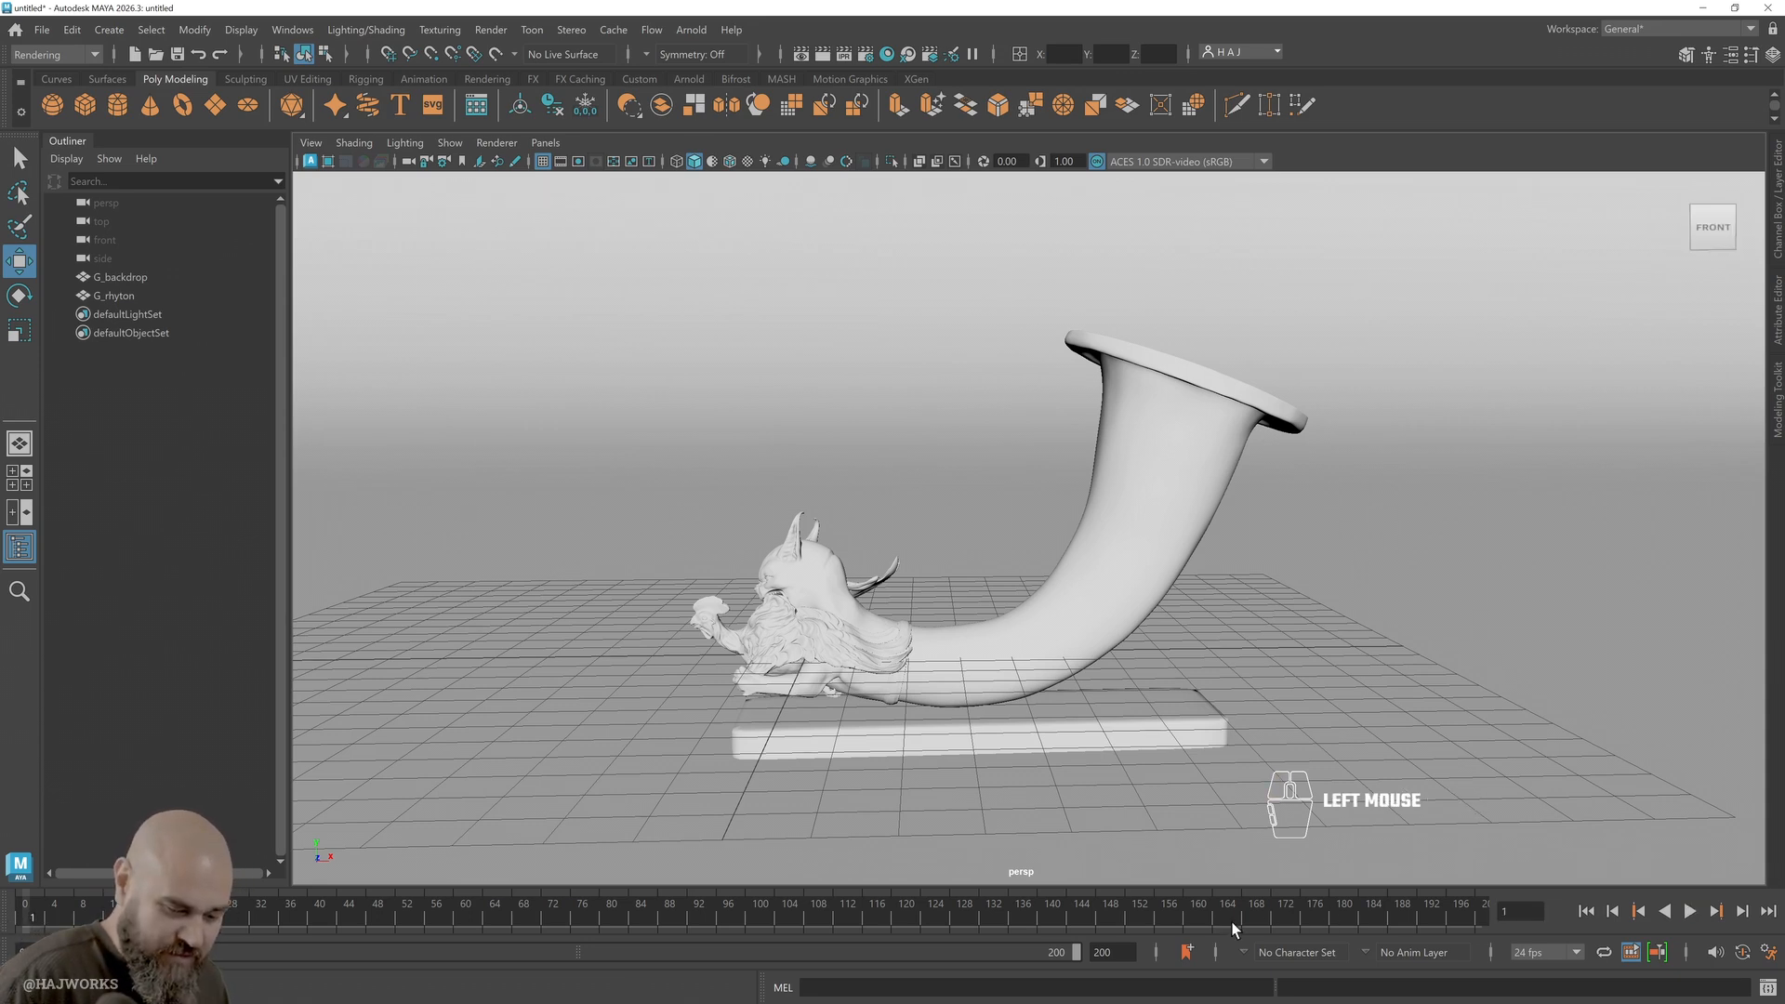
pyautogui.click(1107, 952)
pyautogui.moveTo(1476, 909); pyautogui.dragTo(1526, 907)
pyautogui.moveTo(93, 911); pyautogui.dragTo(31, 909)
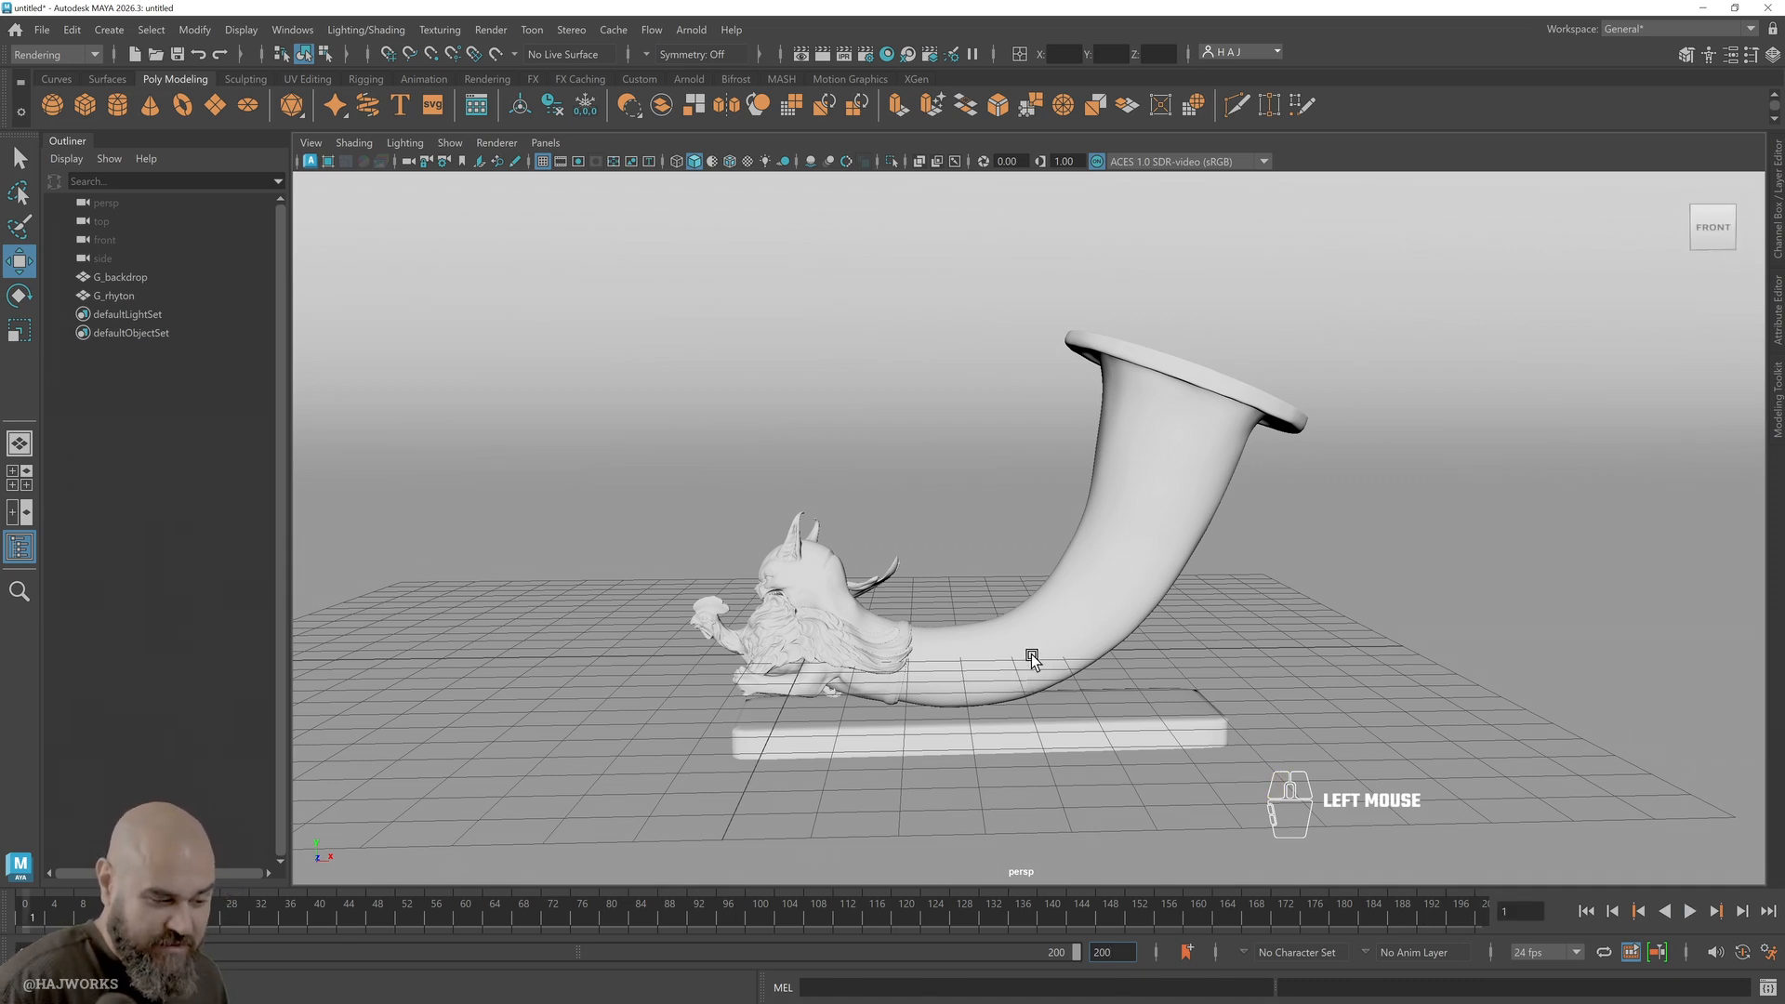
# Select G_backdrop and G_rhyton, set a key on both, show their transform channels, and undo the key
pyautogui.moveTo(1030, 654); pyautogui.dragTo(1087, 721)
pyautogui.press('s')
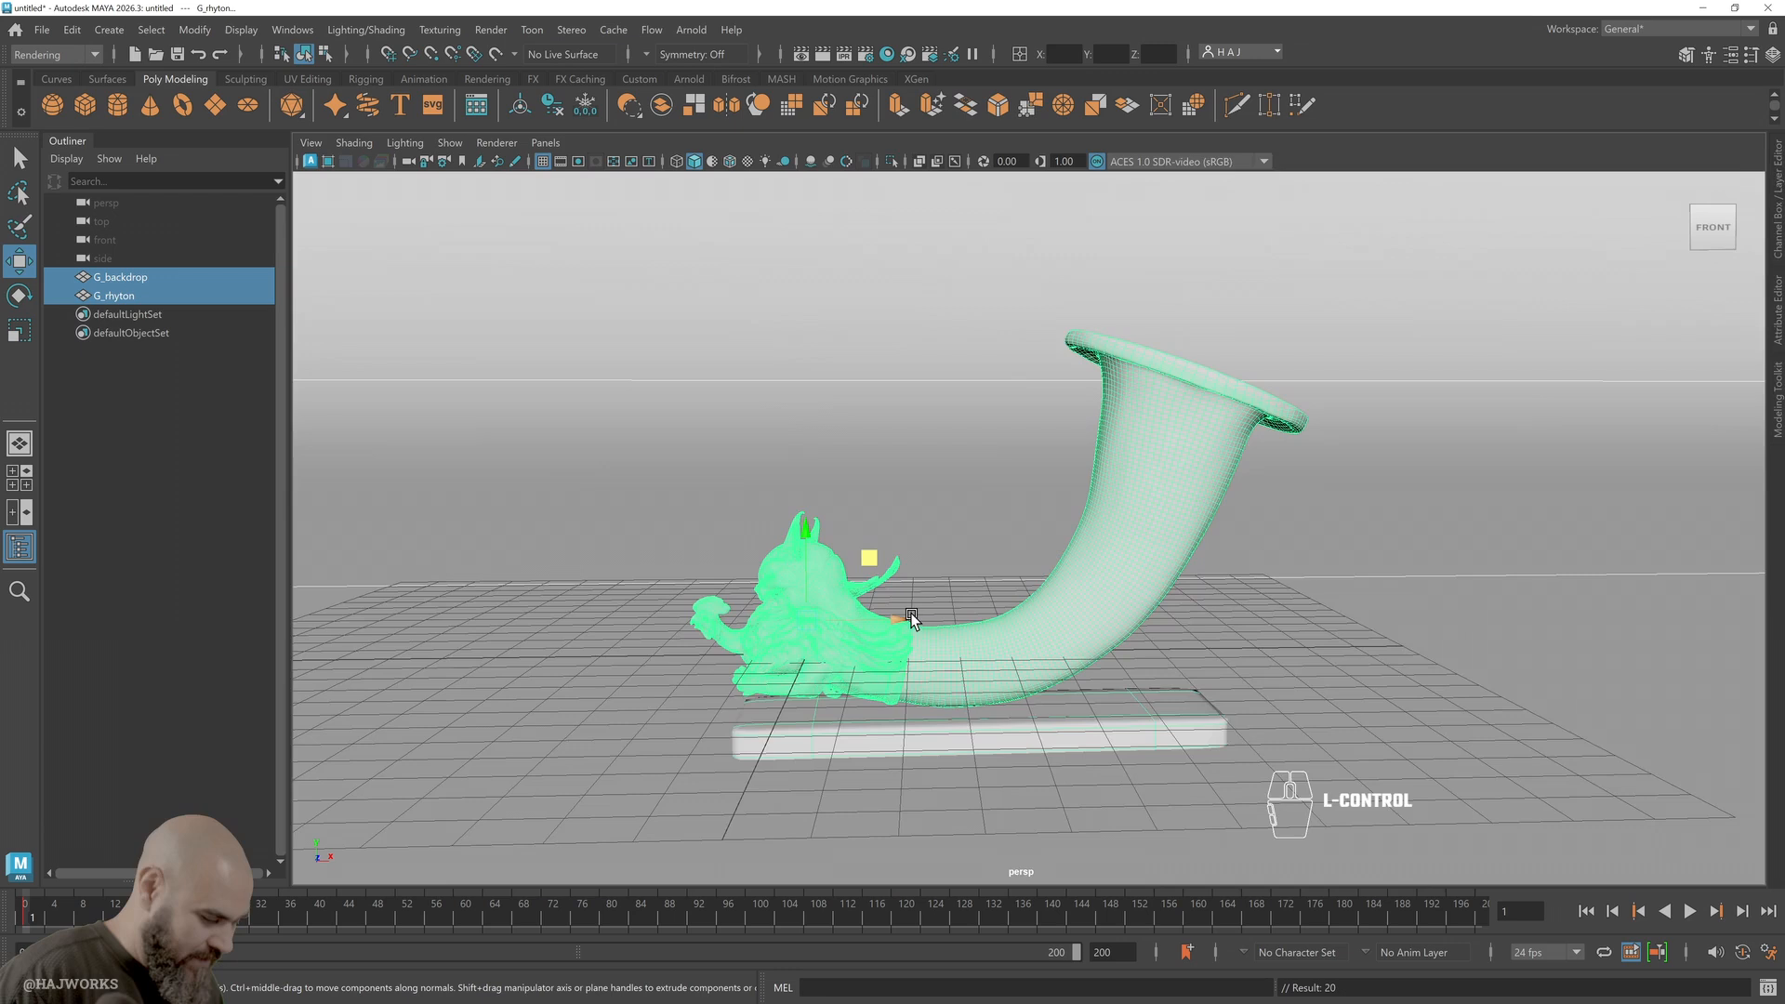
pyautogui.hotkey('ctrl', 'a')
pyautogui.click(1775, 179)
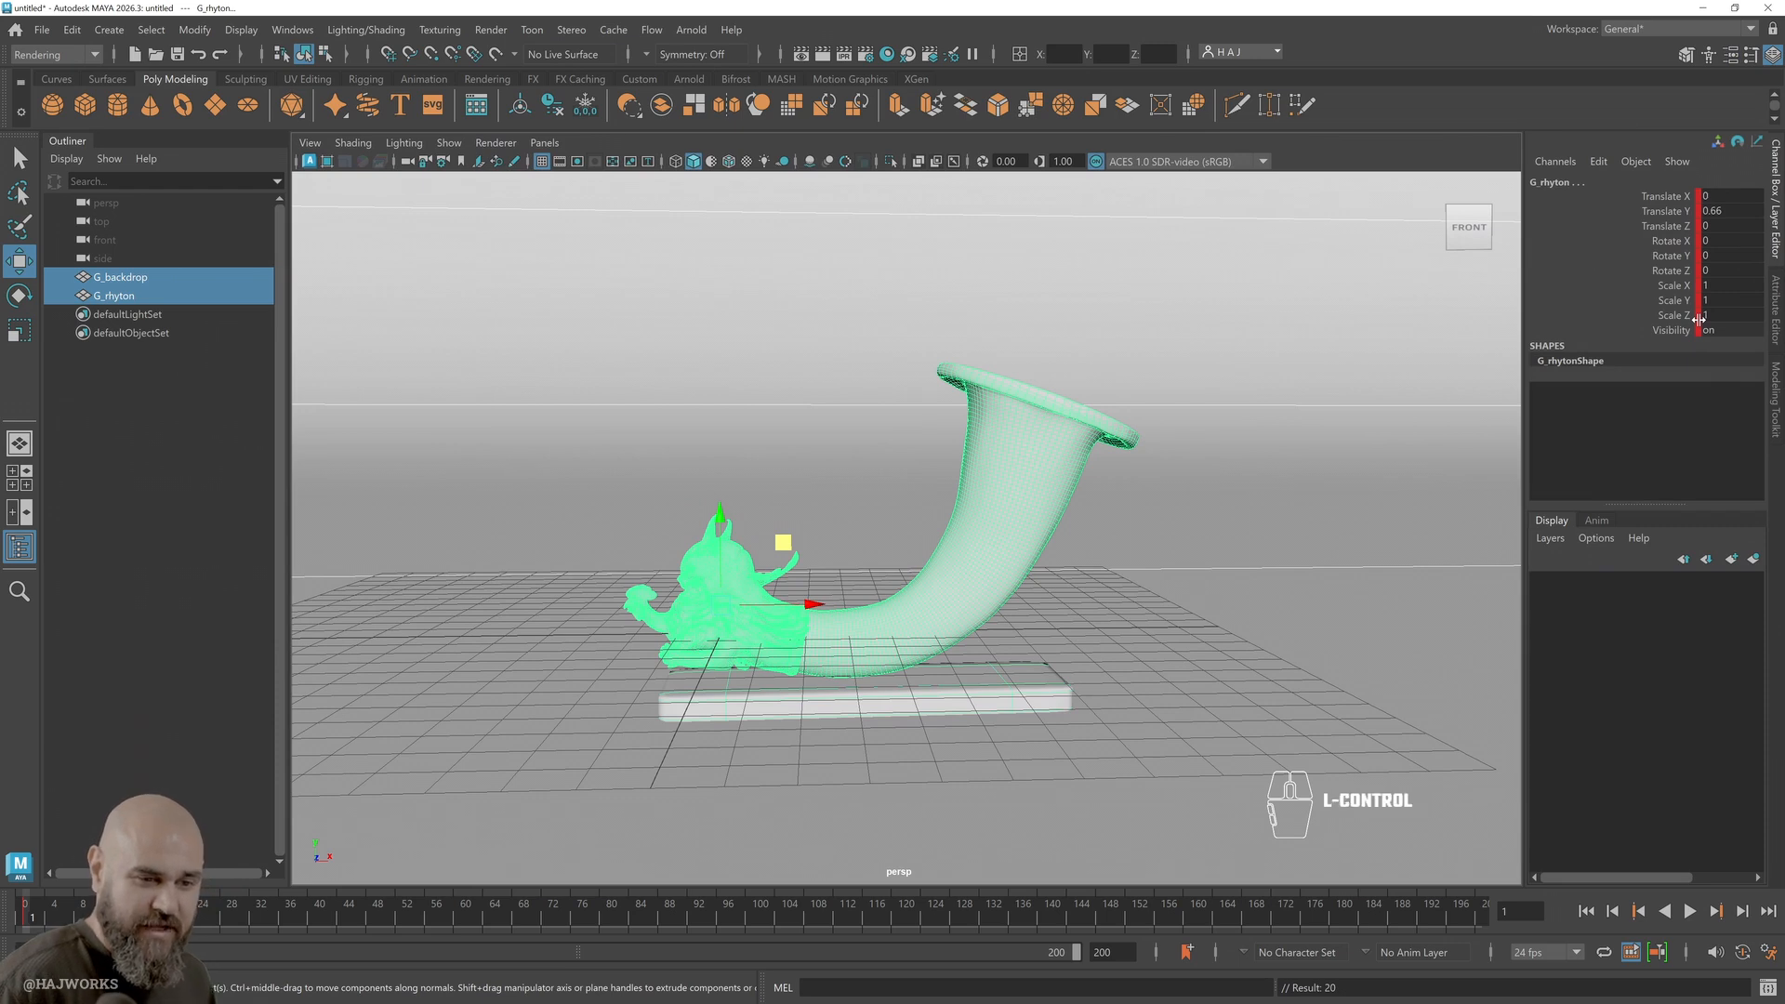
pyautogui.hotkey('ctrl', 'z')
# Freeze the transformations of G_backdrop and G_rhyton
pyautogui.click(1555, 182)
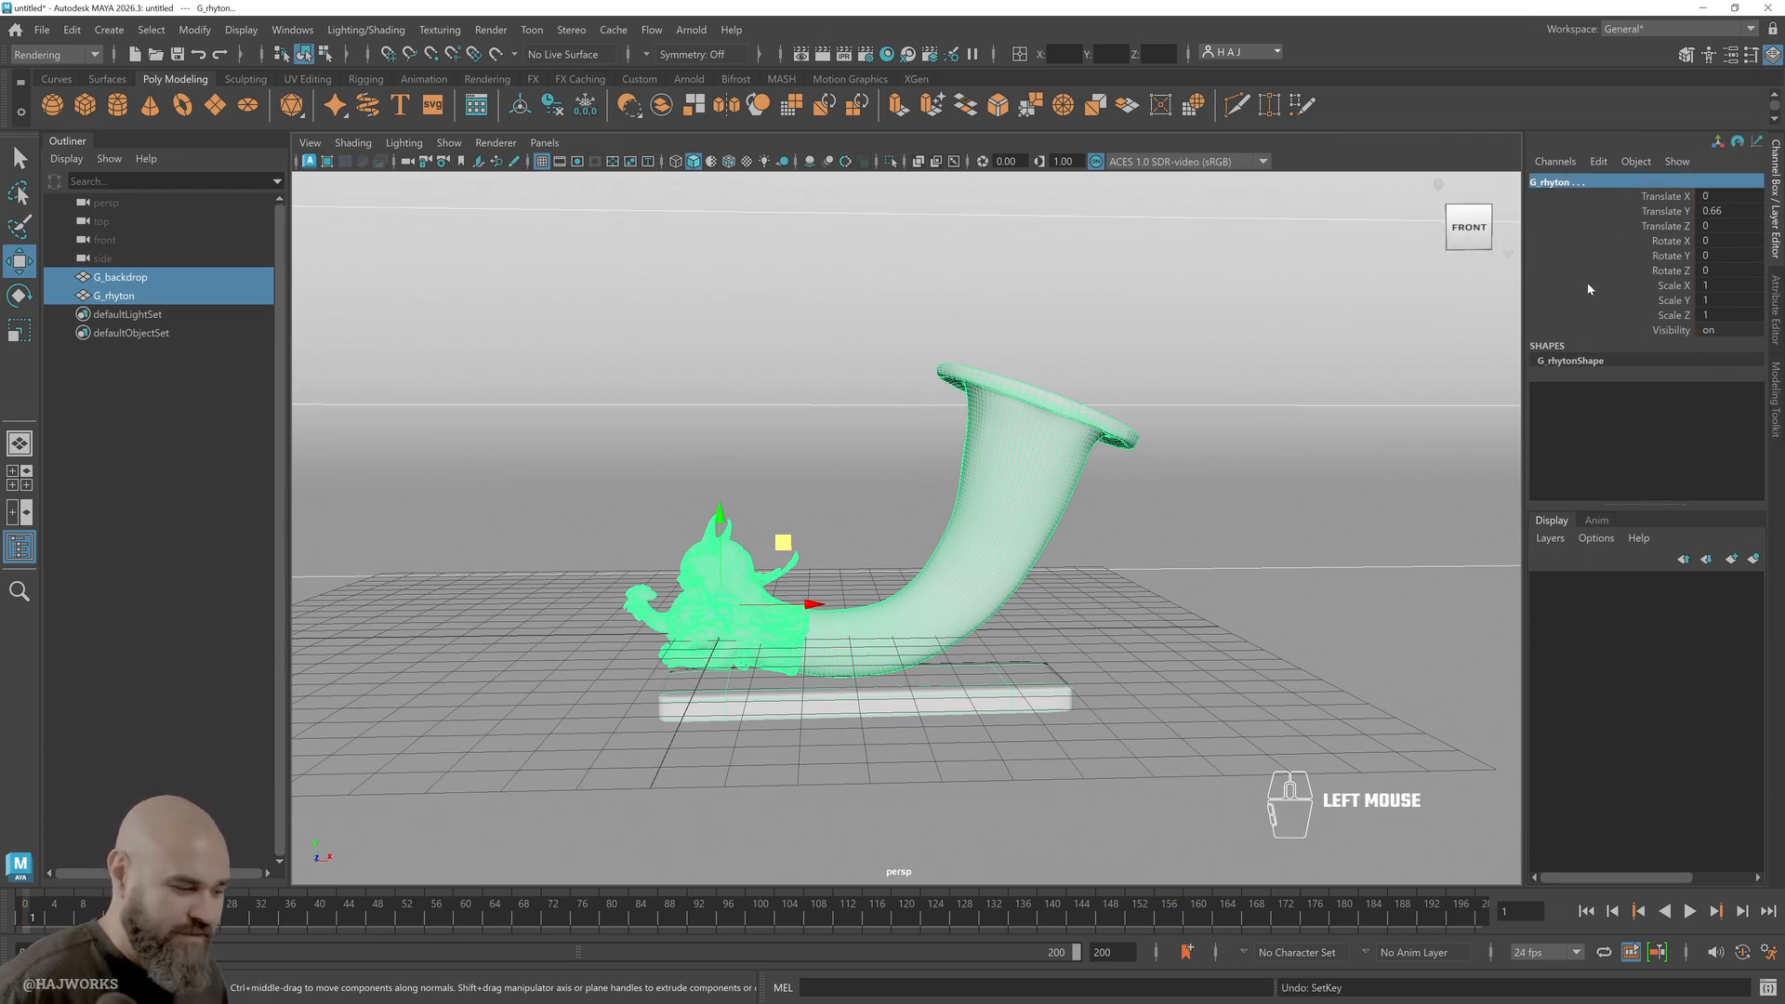
pyautogui.click(197, 29)
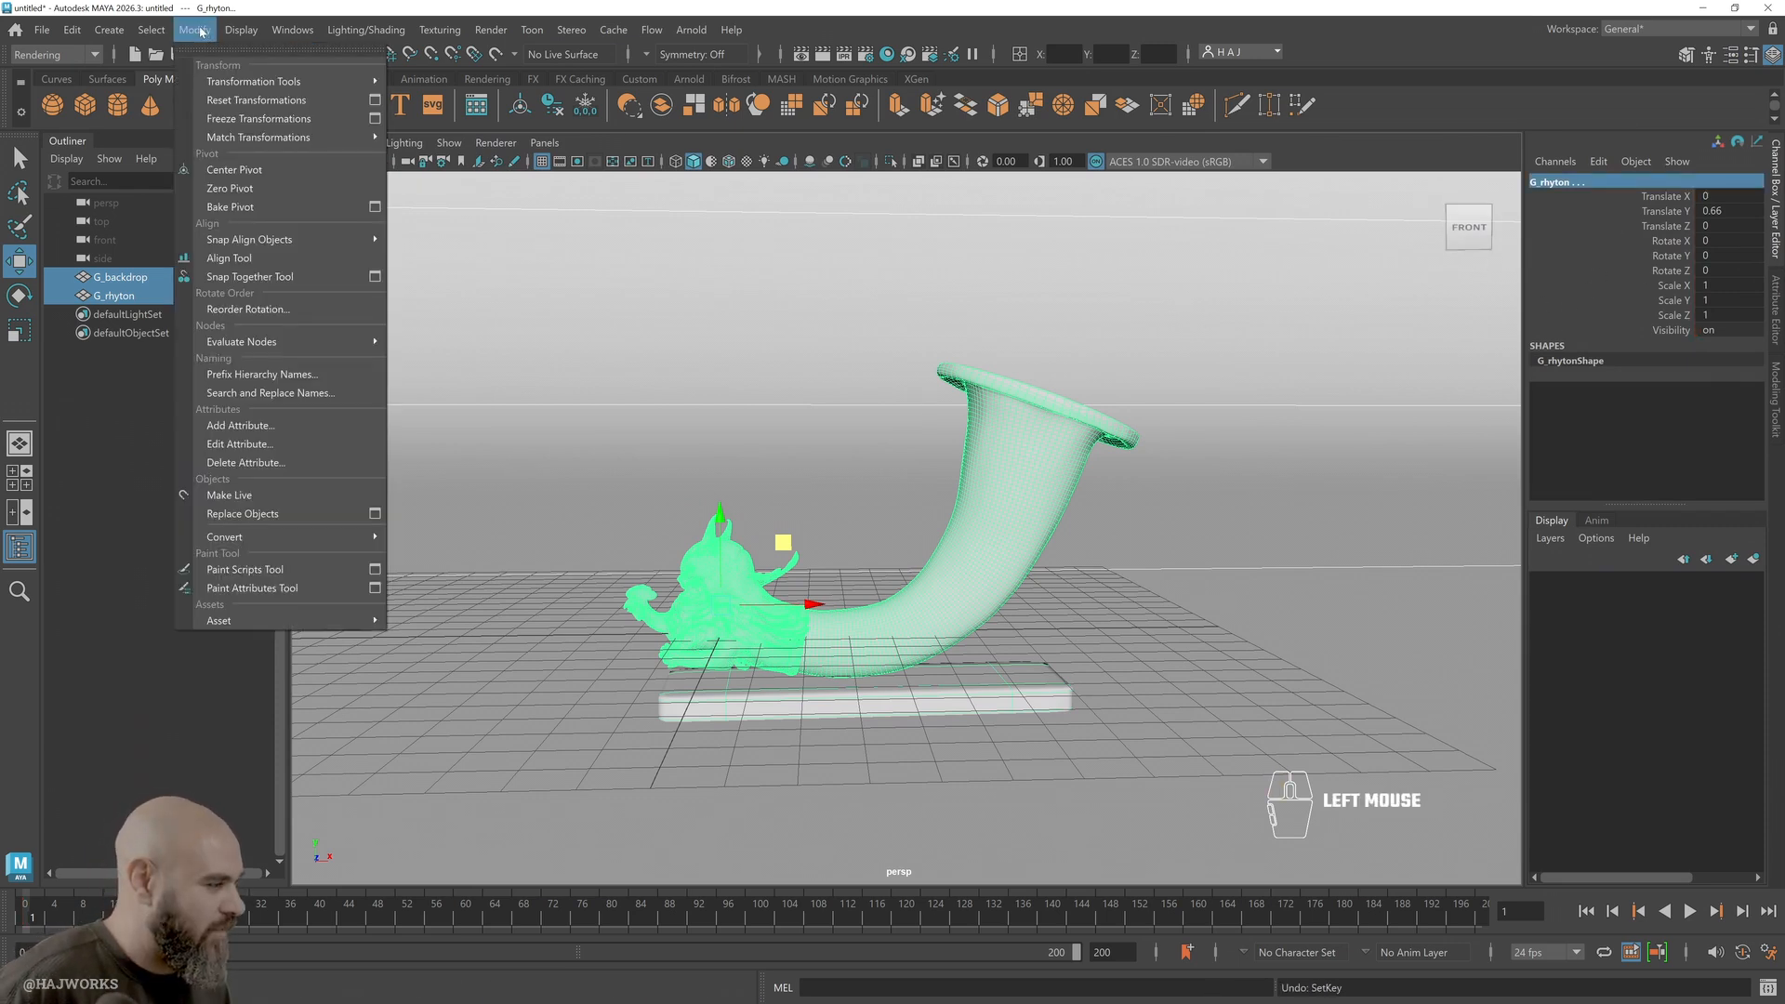
pyautogui.click(249, 118)
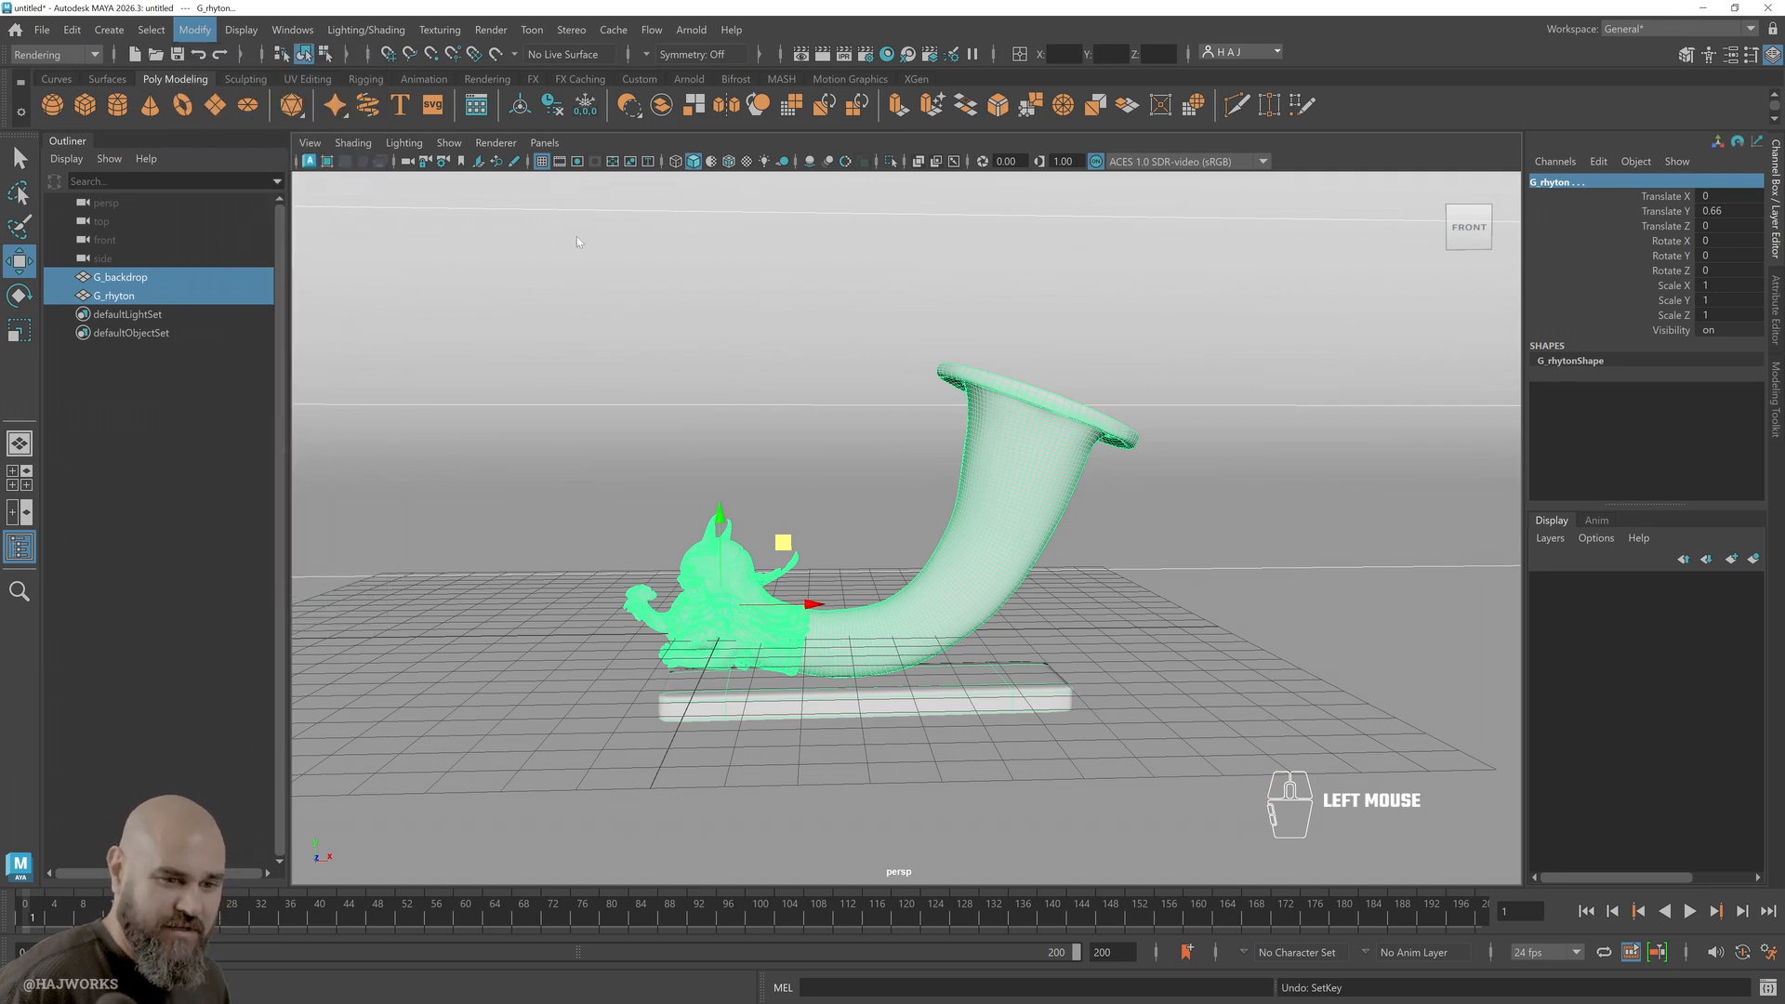
# Move G_rhyton away from the grid centre to about X 11.944, Y 3.362
pyautogui.click(1199, 520)
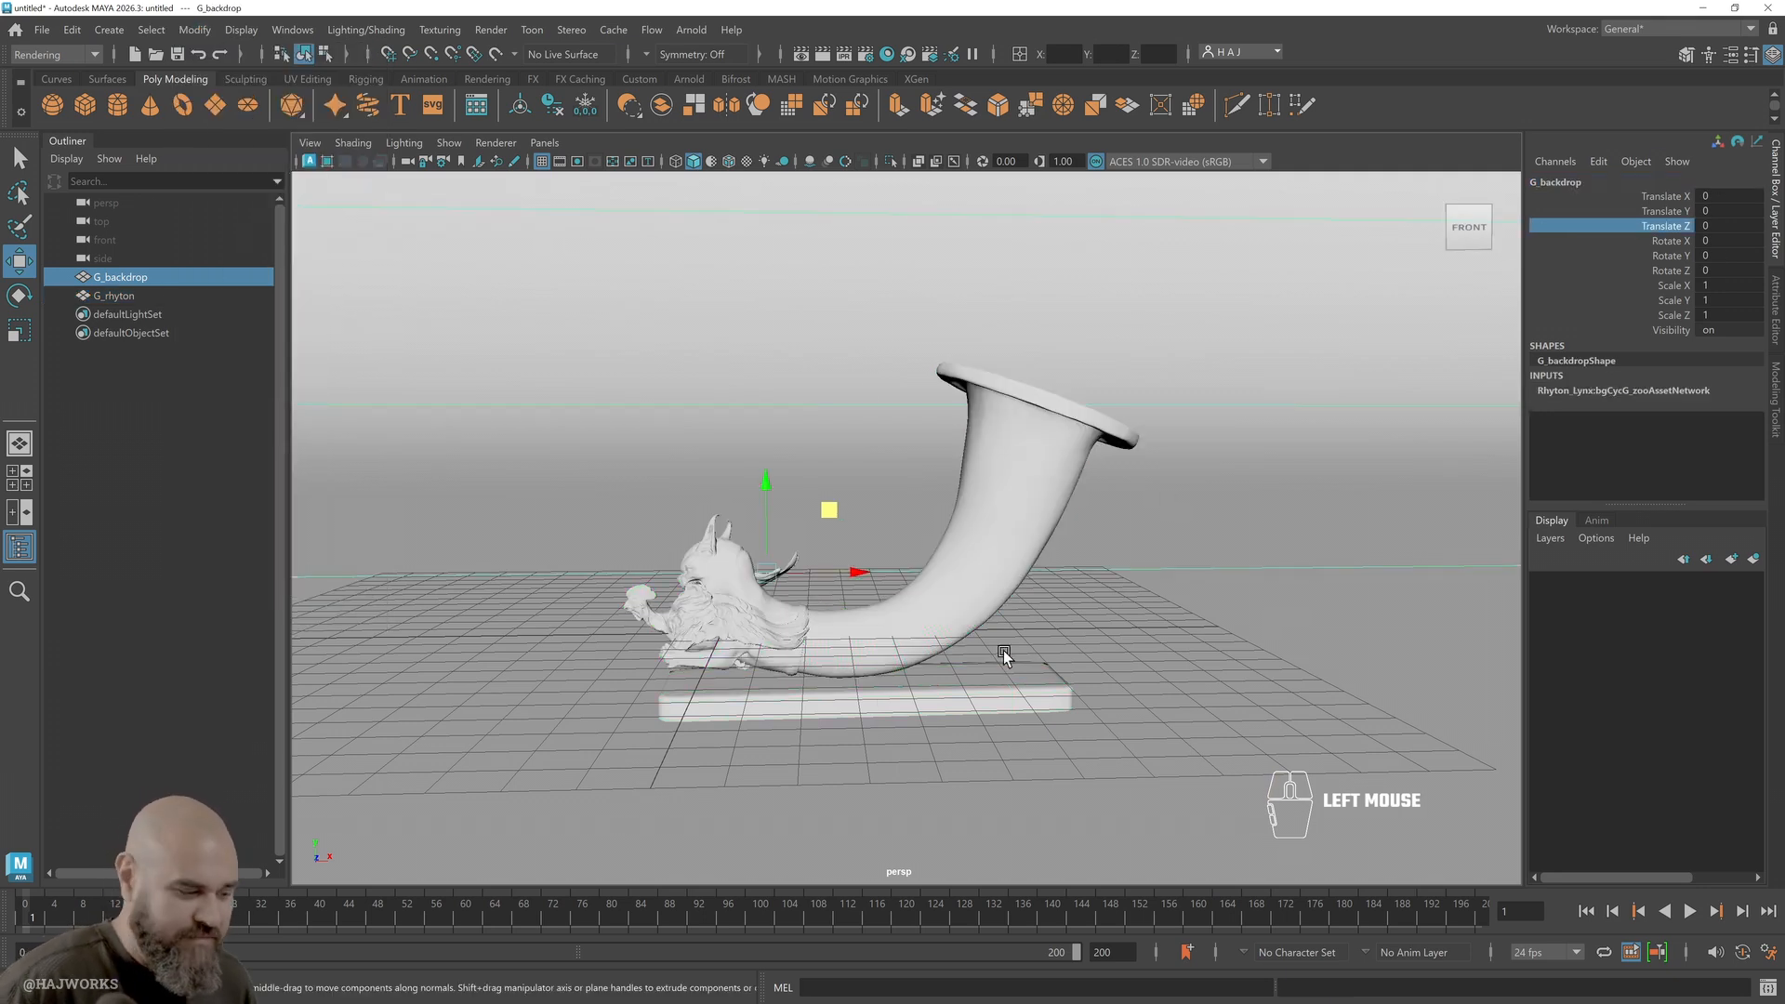
pyautogui.click(835, 643)
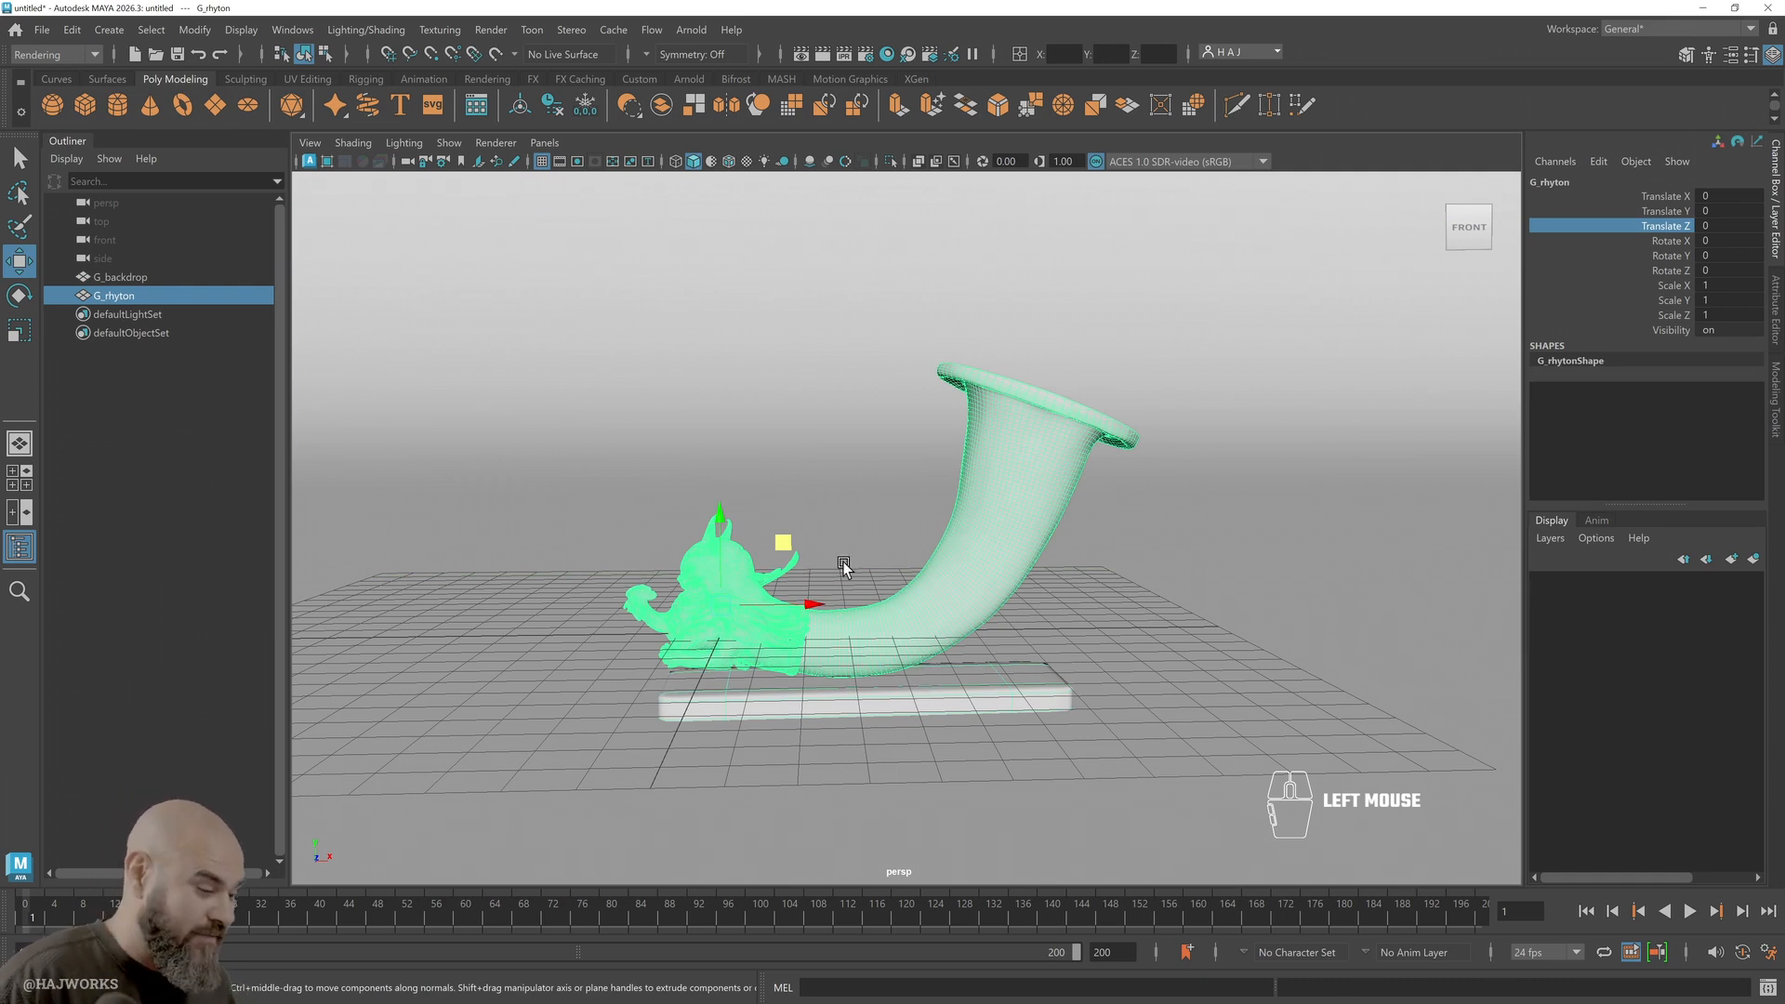
pyautogui.moveTo(794, 549); pyautogui.dragTo(1292, 404)
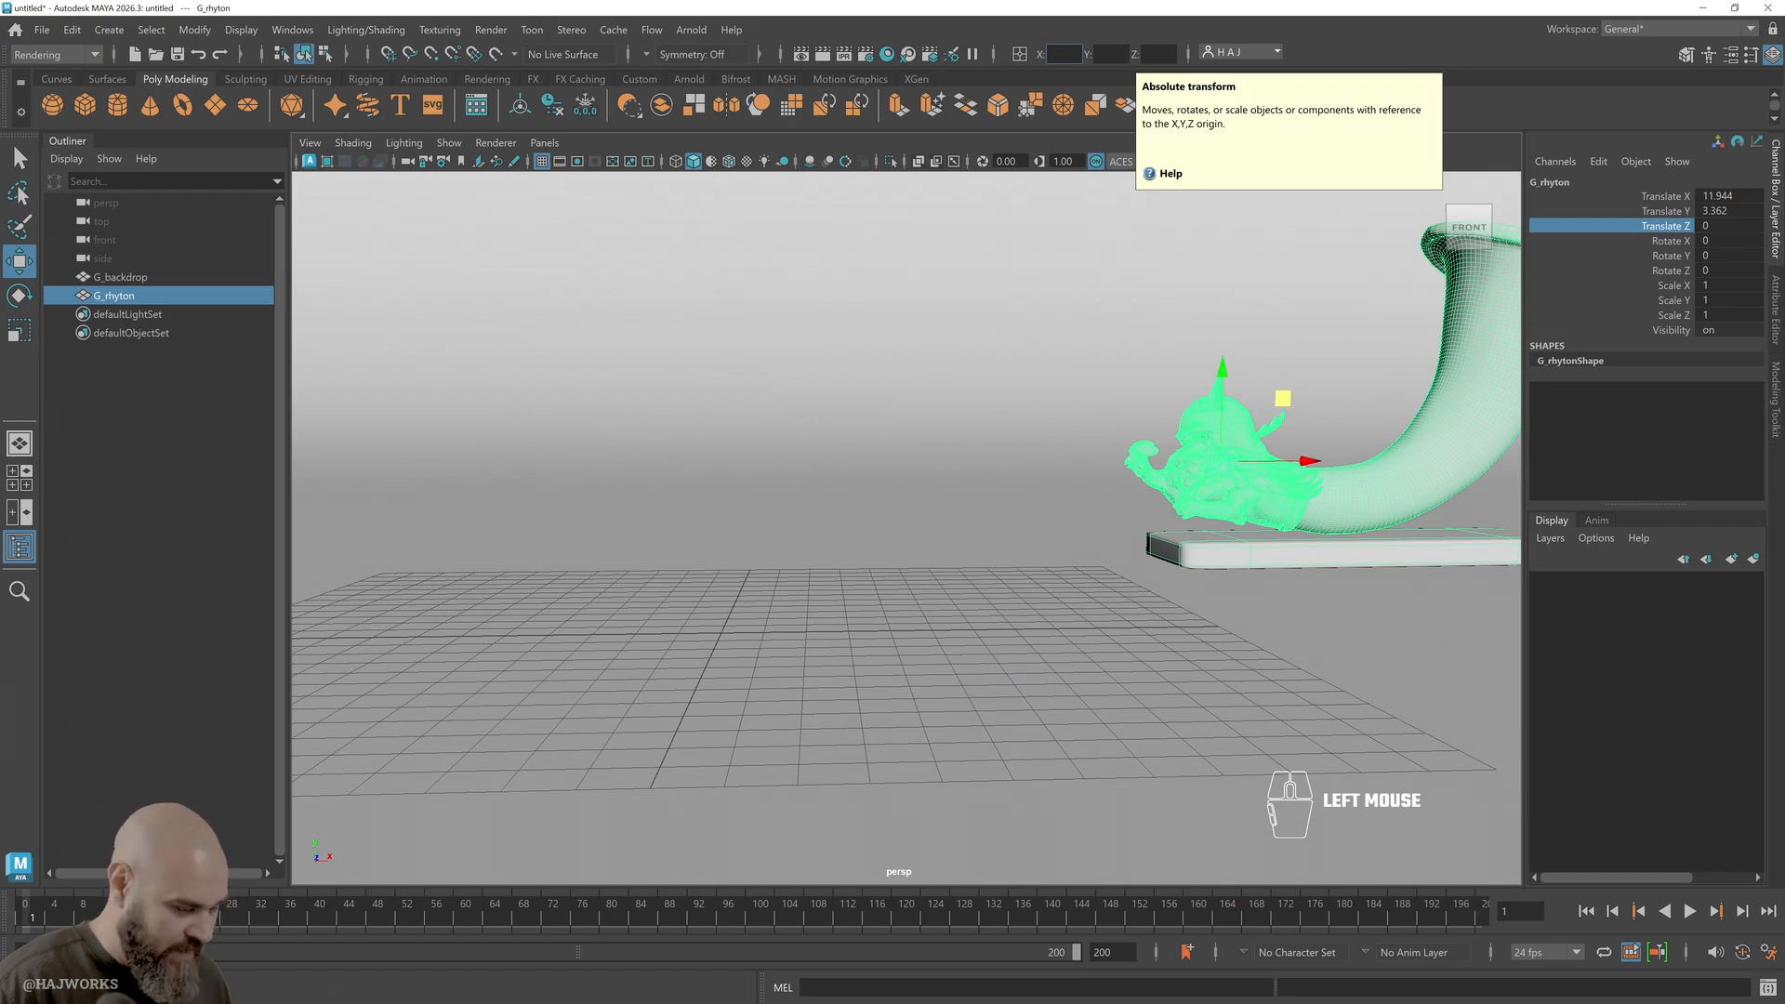
# Place G_rhyton at the world origin with an absolute transform of X 0, Y 0, Z 0
pyautogui.press('F6')
pyautogui.press('F7')
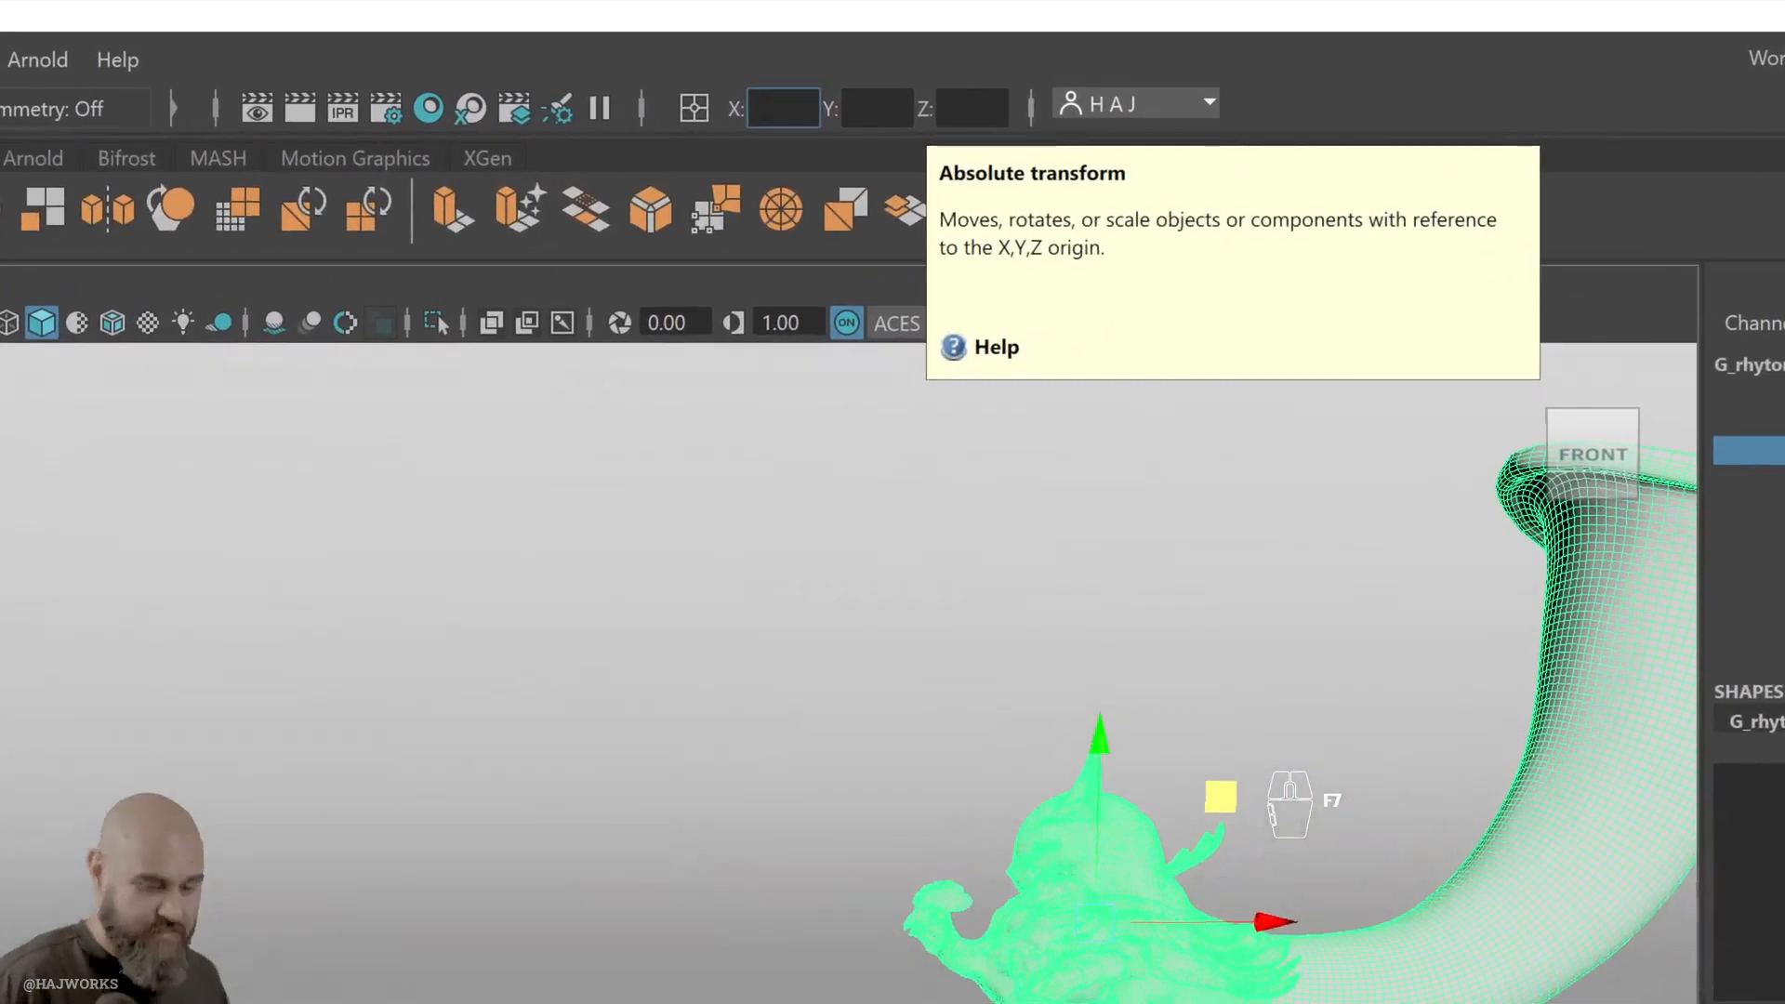
pyautogui.write('0')
pyautogui.press('Tab')
pyautogui.write('0')
pyautogui.press('Tab')
pyautogui.write('0')
pyautogui.press('Return')
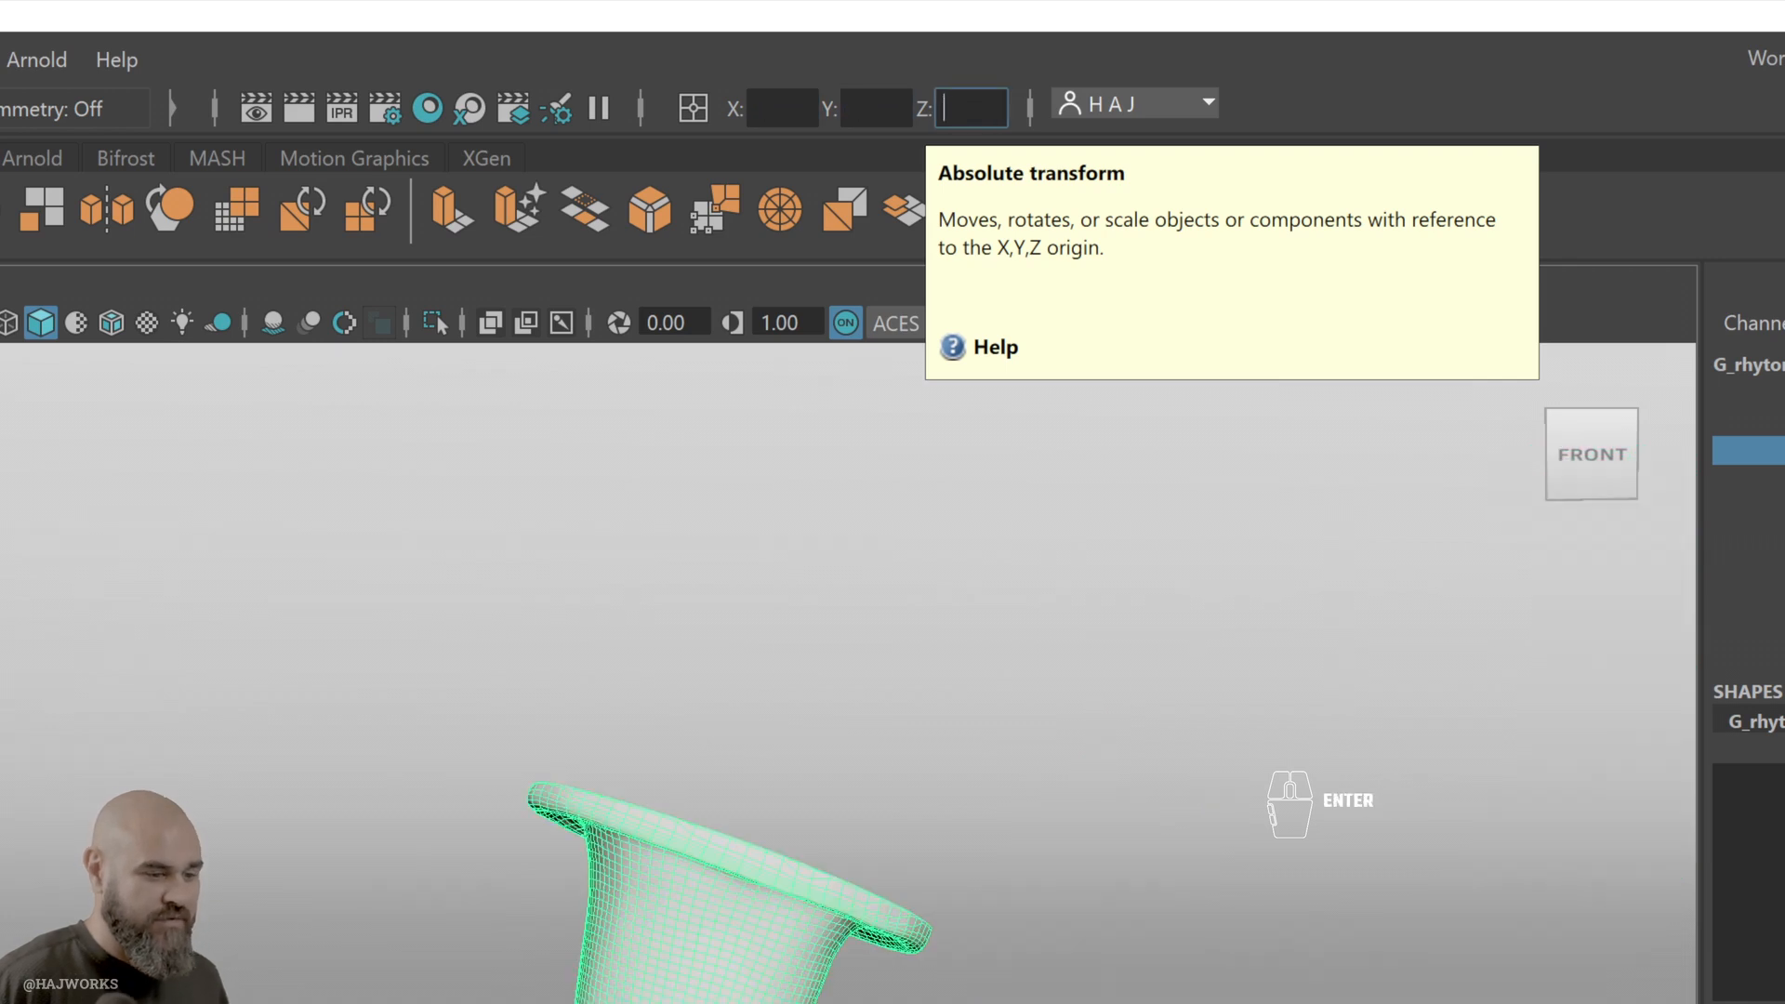
pyautogui.press('F6')
pyautogui.press('F7')
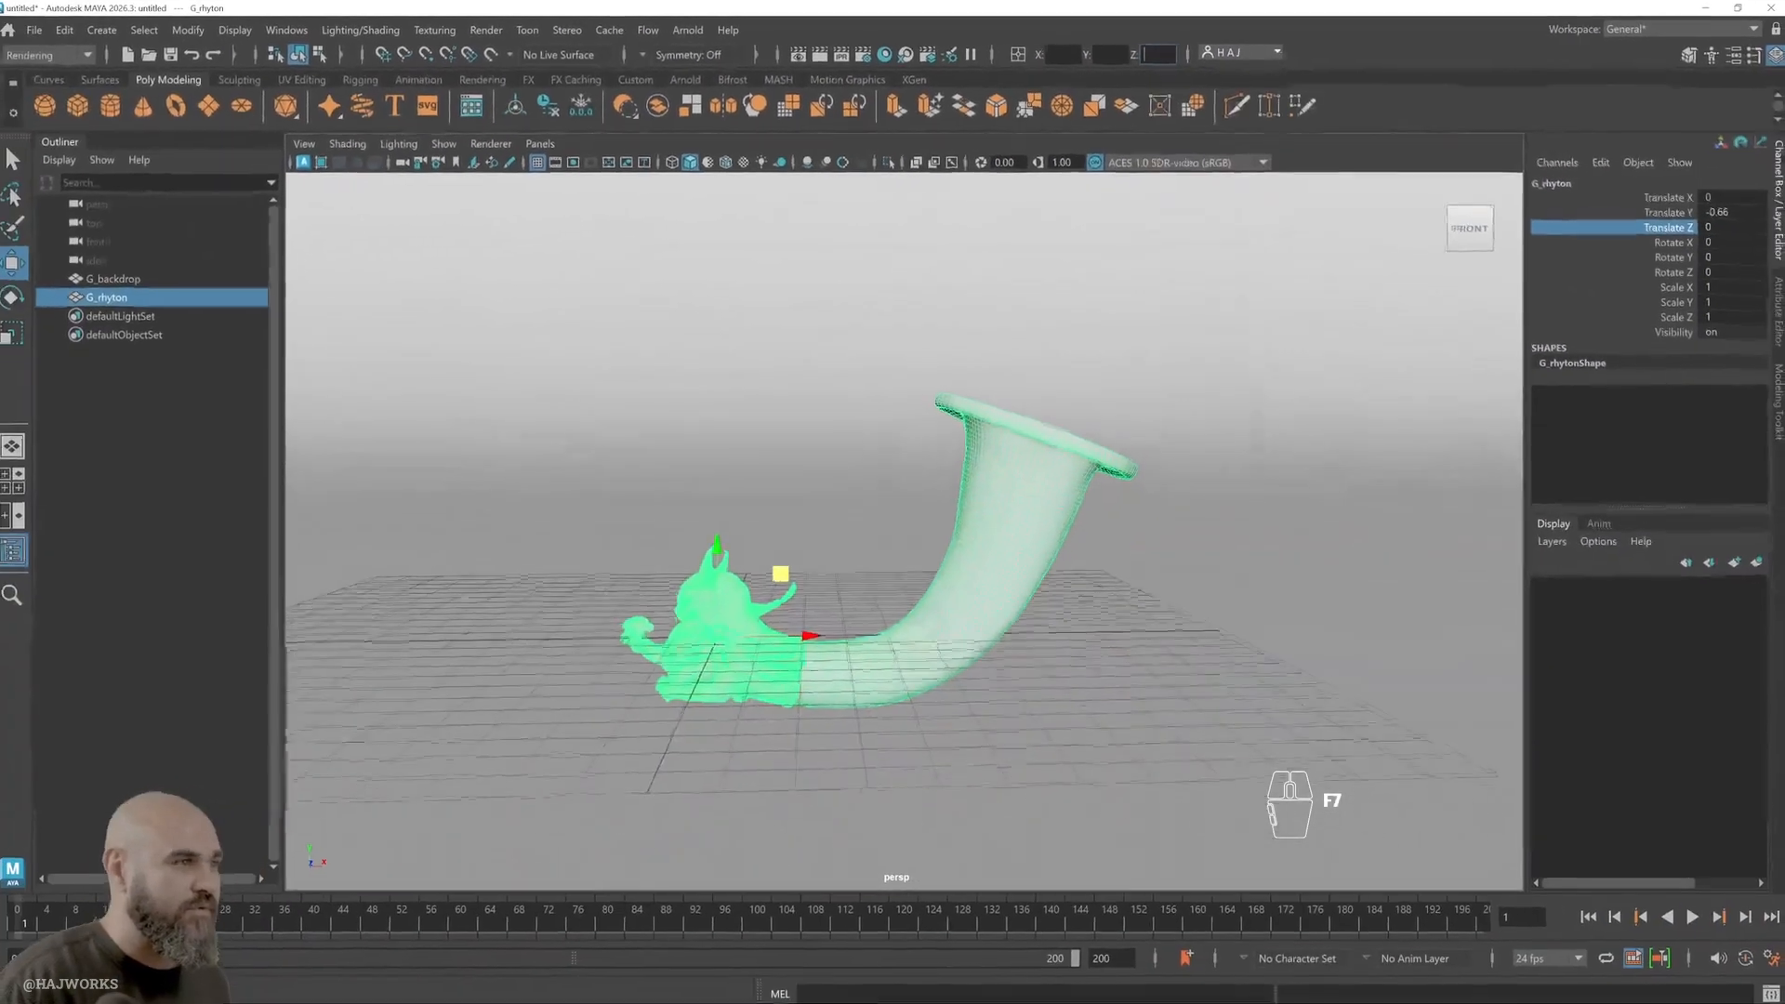
# Create a polygon sphere and move it above the rhyton to about X 2.985, Y 2.644
pyautogui.click(1283, 521)
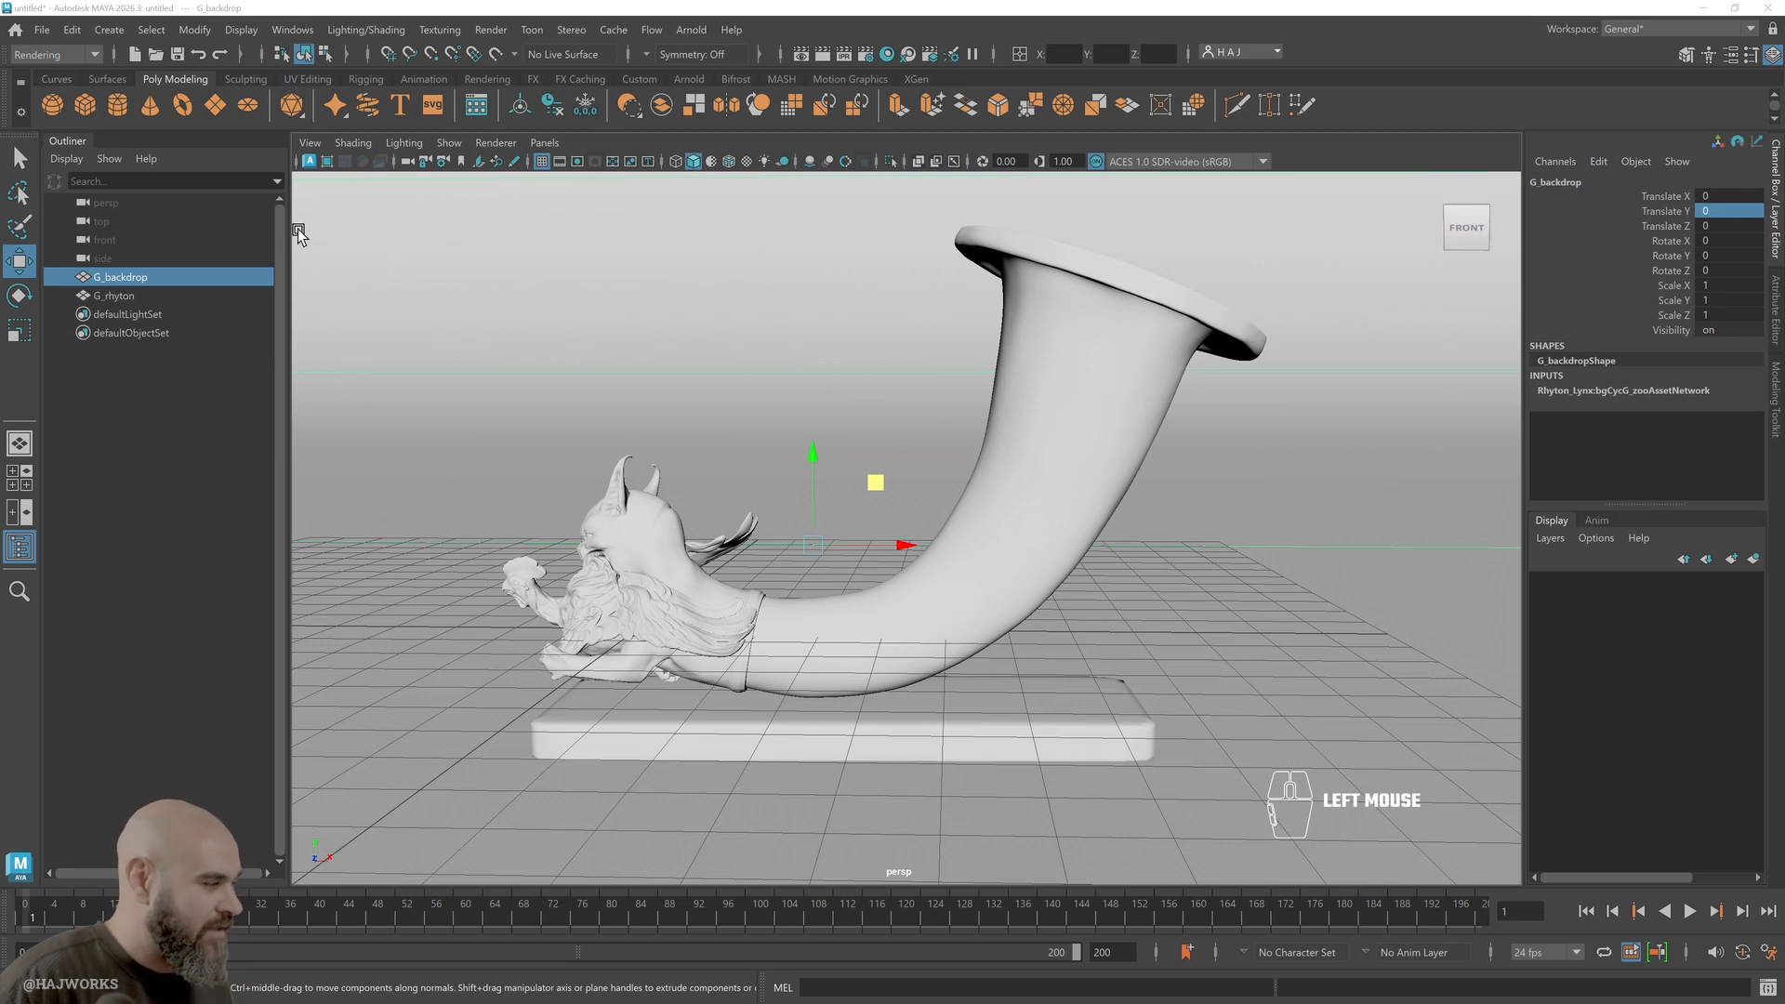
pyautogui.click(52, 104)
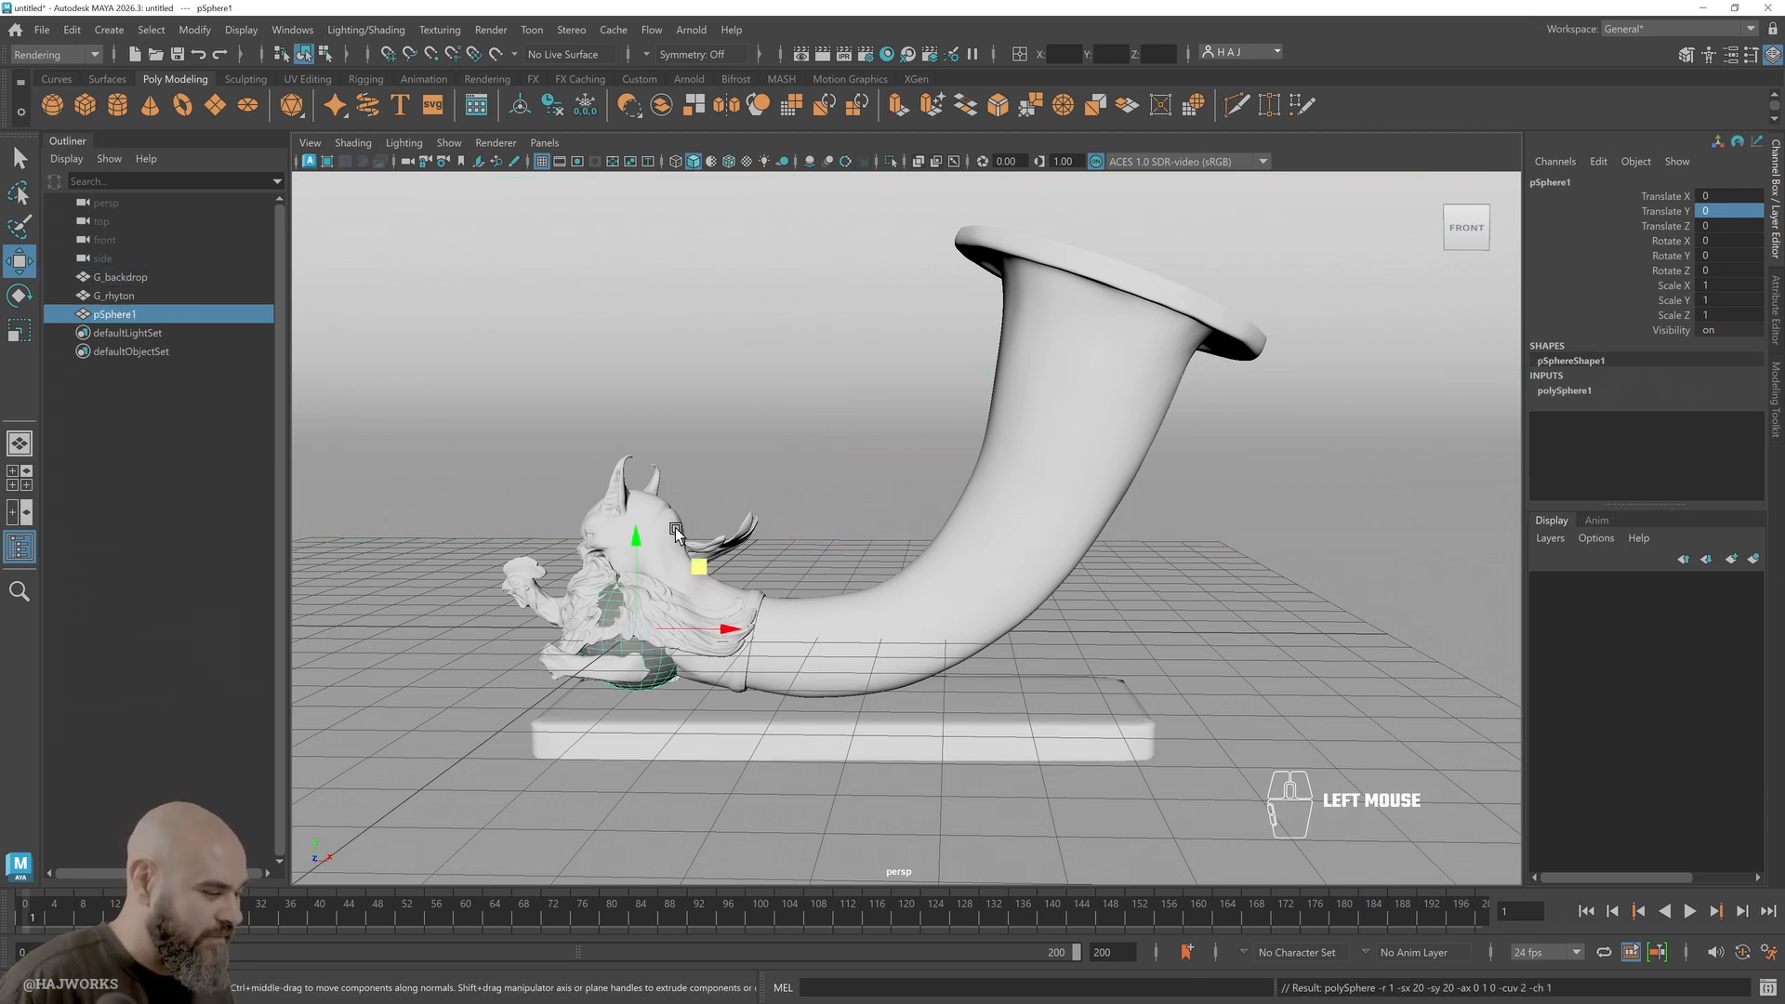
pyautogui.moveTo(699, 566); pyautogui.dragTo(880, 415)
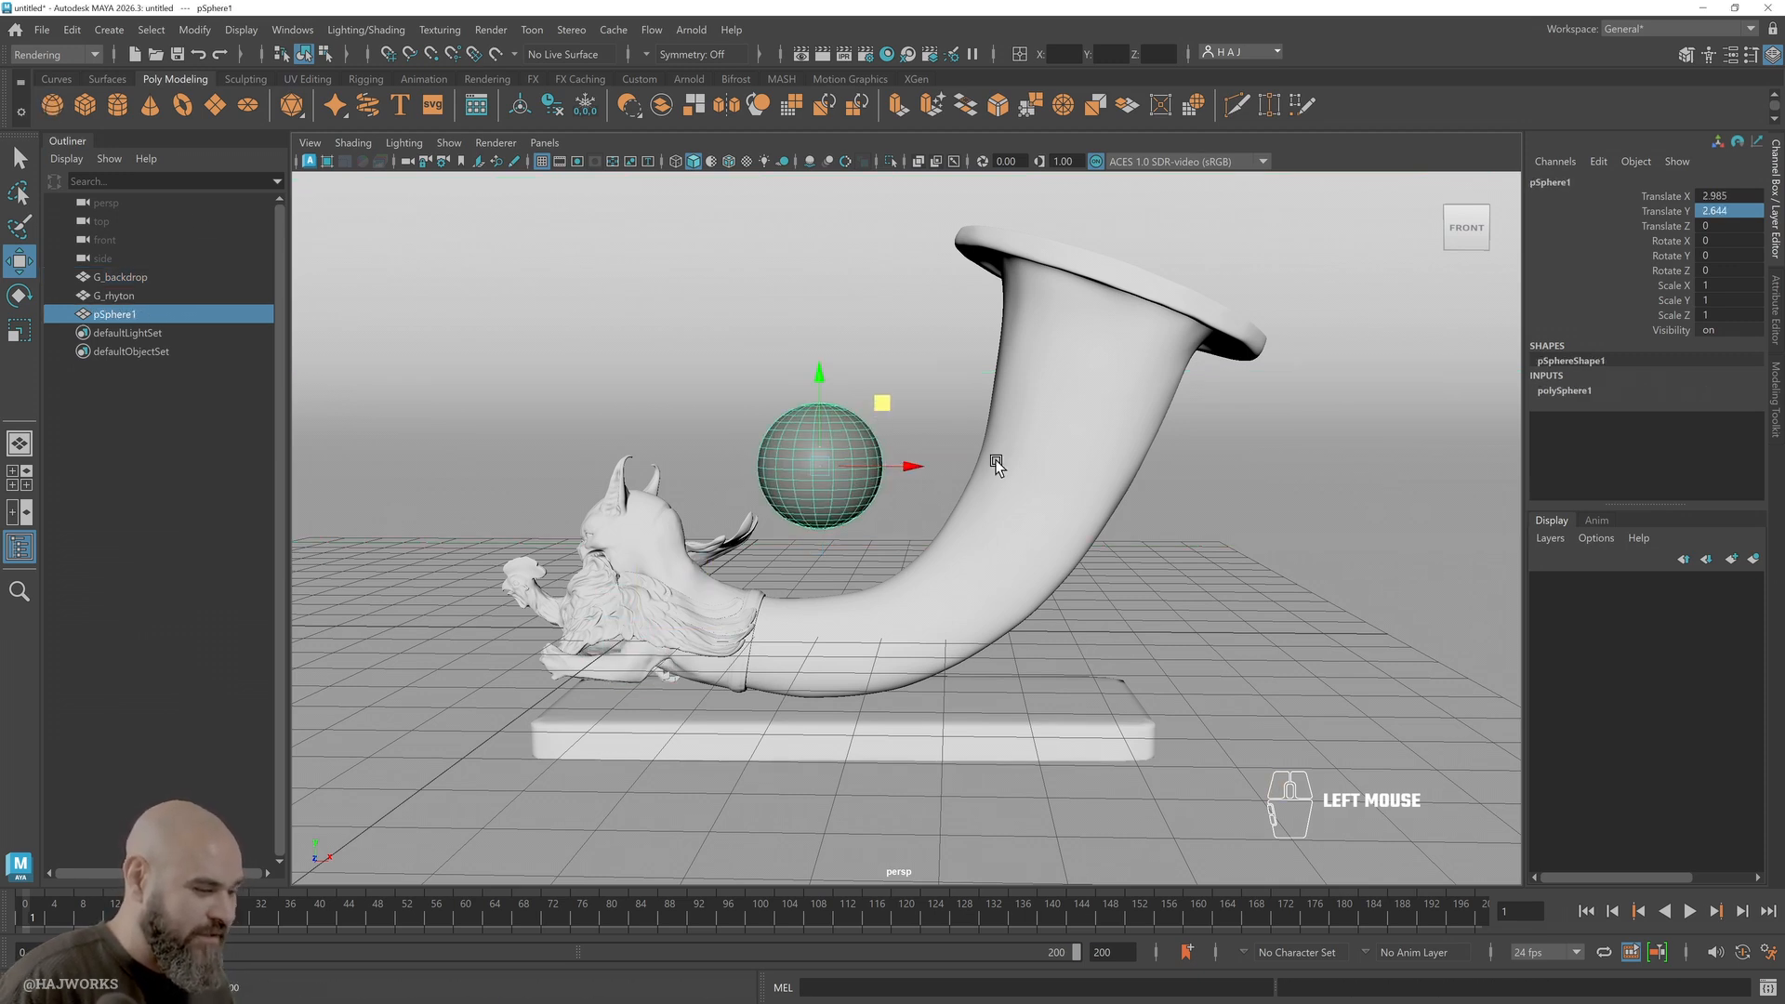
# Try hiding the sphere and G_backdrop together, and undo the visibility change
pyautogui.keyDown('alt'); pyautogui.moveTo(930, 613); pyautogui.dragTo(764, 624); pyautogui.keyUp('alt')
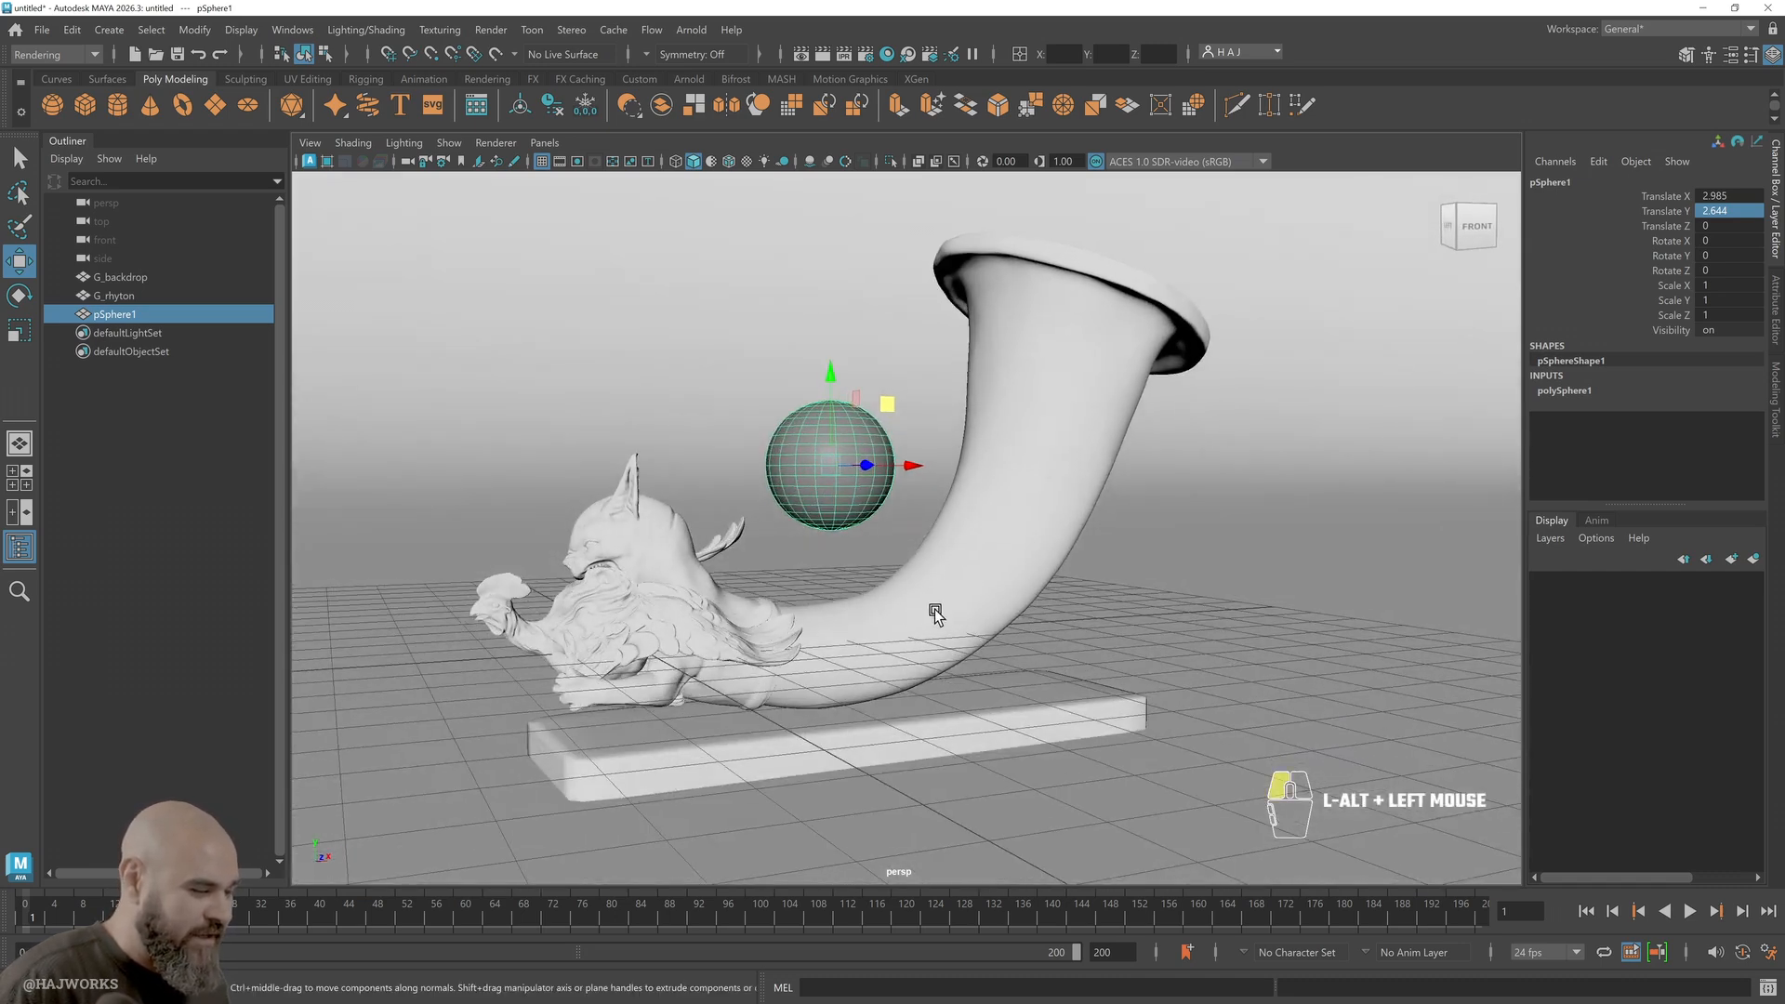
pyautogui.click(926, 614)
pyautogui.click(829, 449)
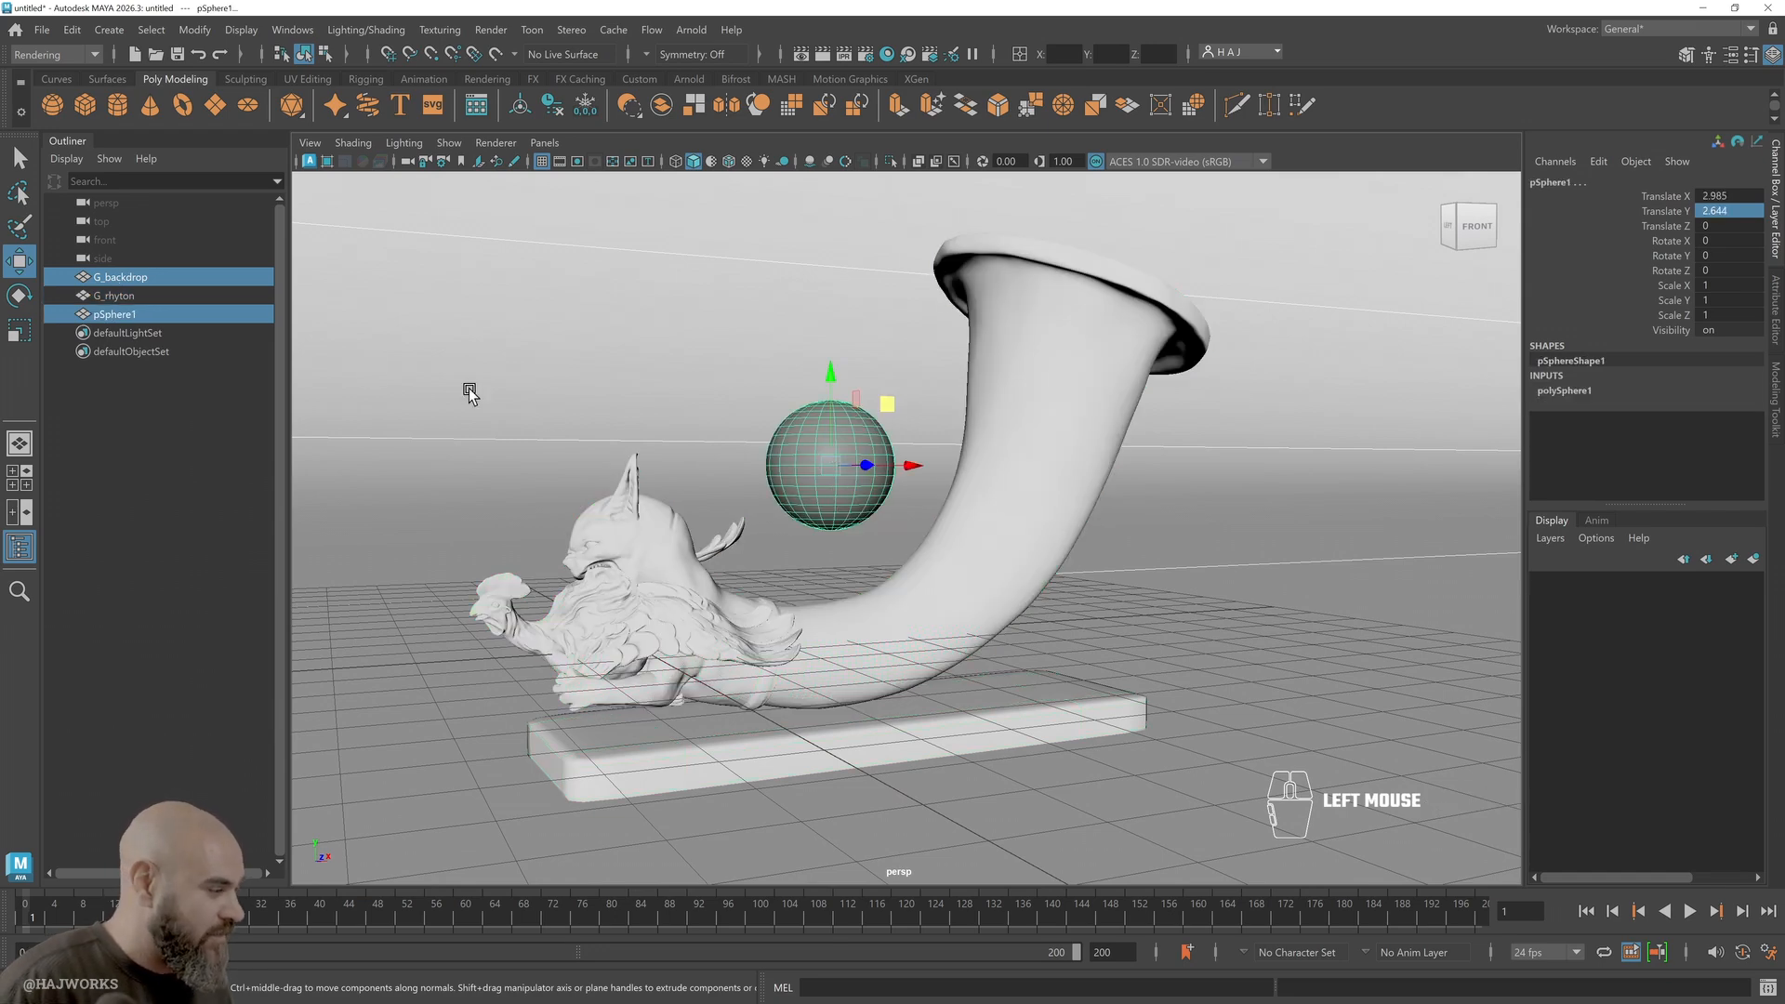
pyautogui.press('h')
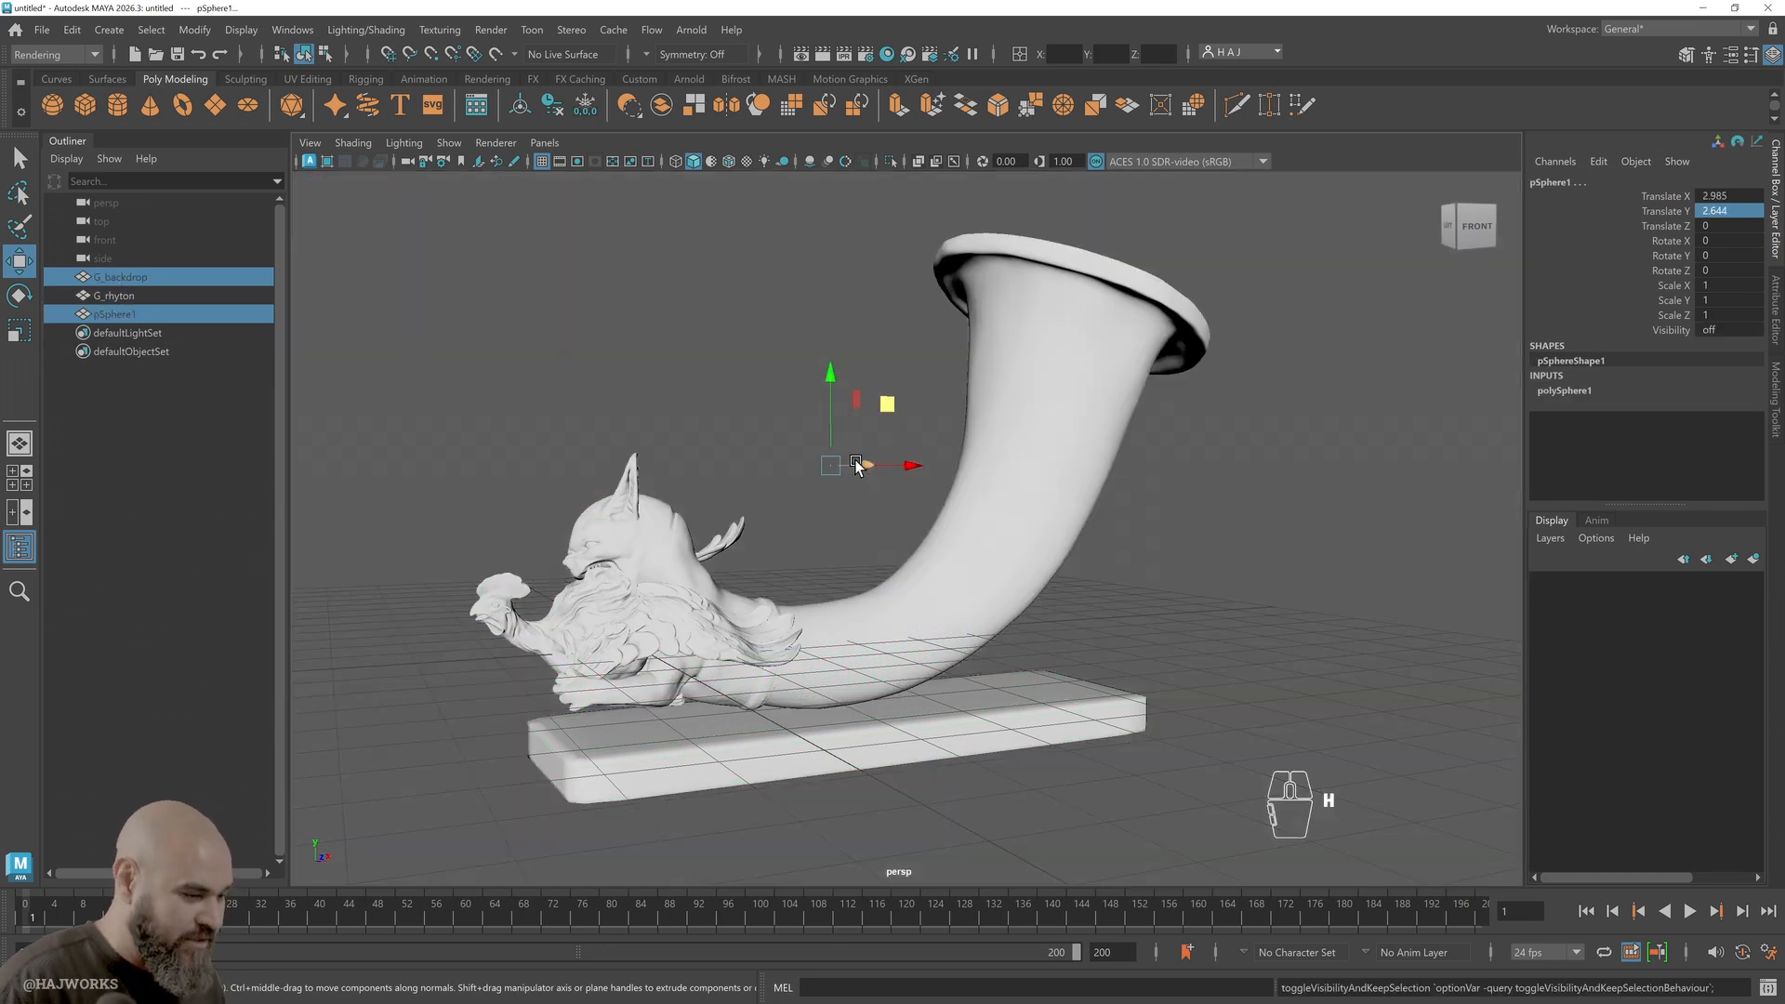
pyautogui.press('ctrl')
pyautogui.hotkey('ctrl', 'z')
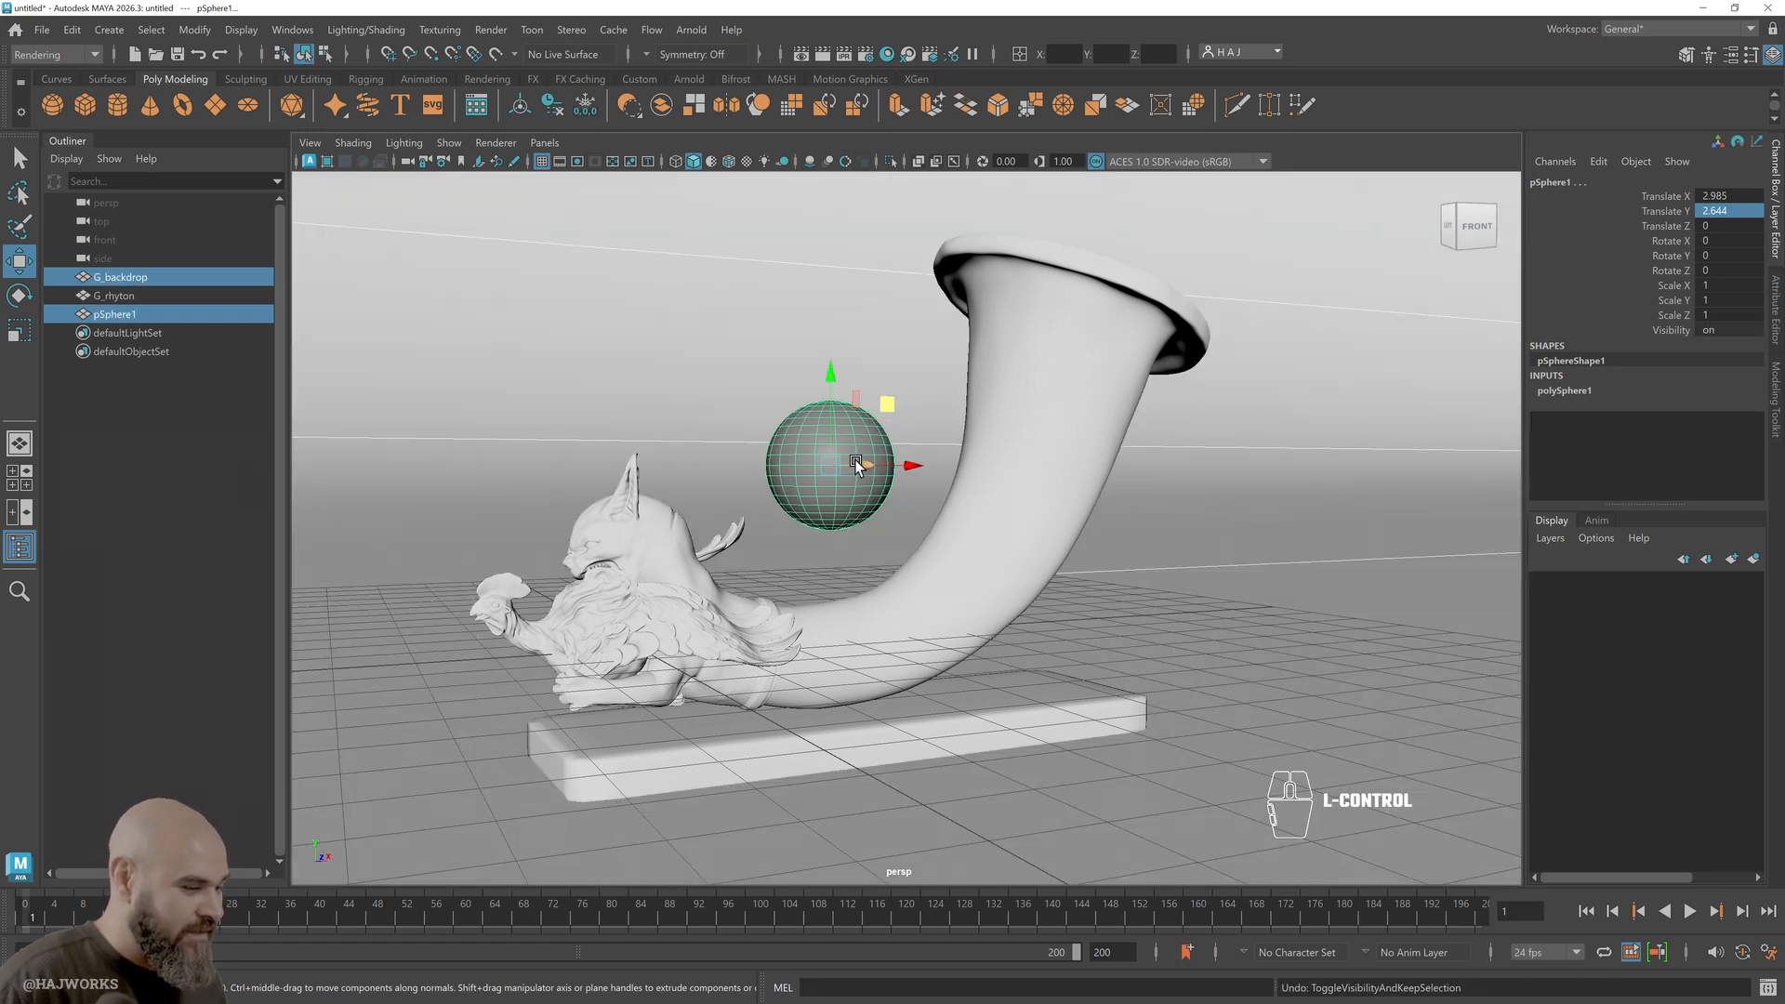
# Try hiding the sphere and G_rhyton one after the other, restoring each one's visibility
pyautogui.click(816, 503)
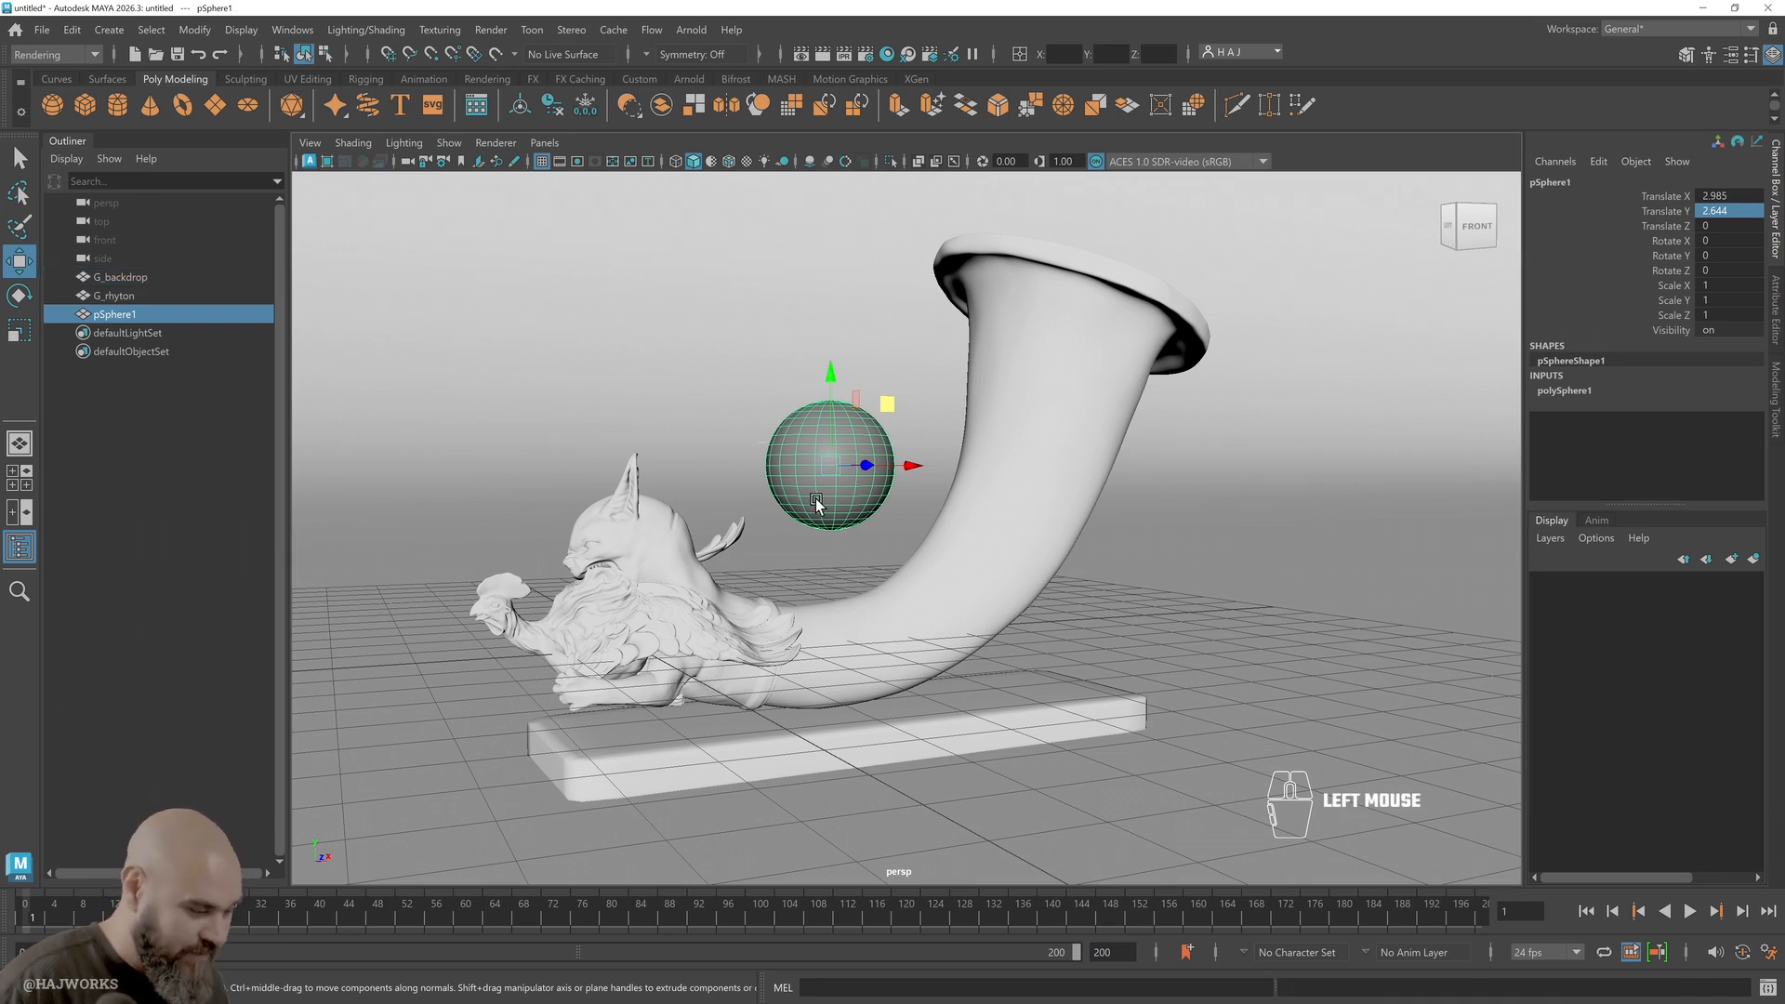
pyautogui.press('h')
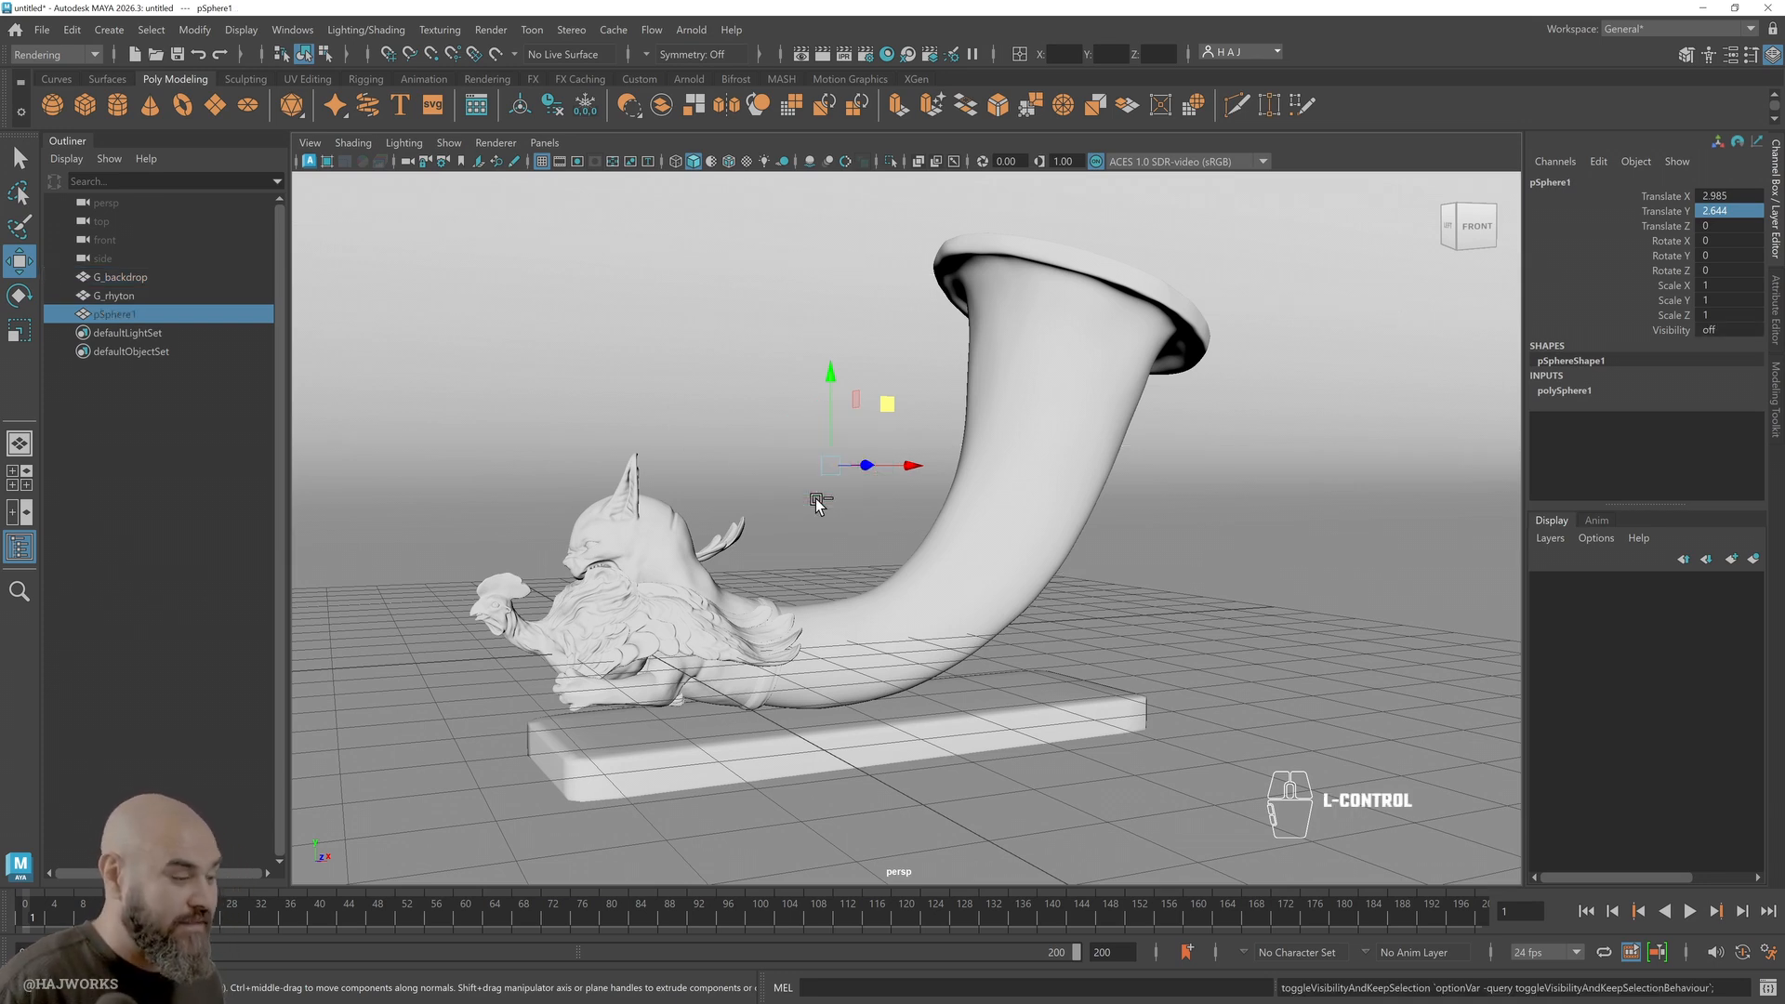
pyautogui.hotkey('ctrl', 'h')
pyautogui.click(836, 659)
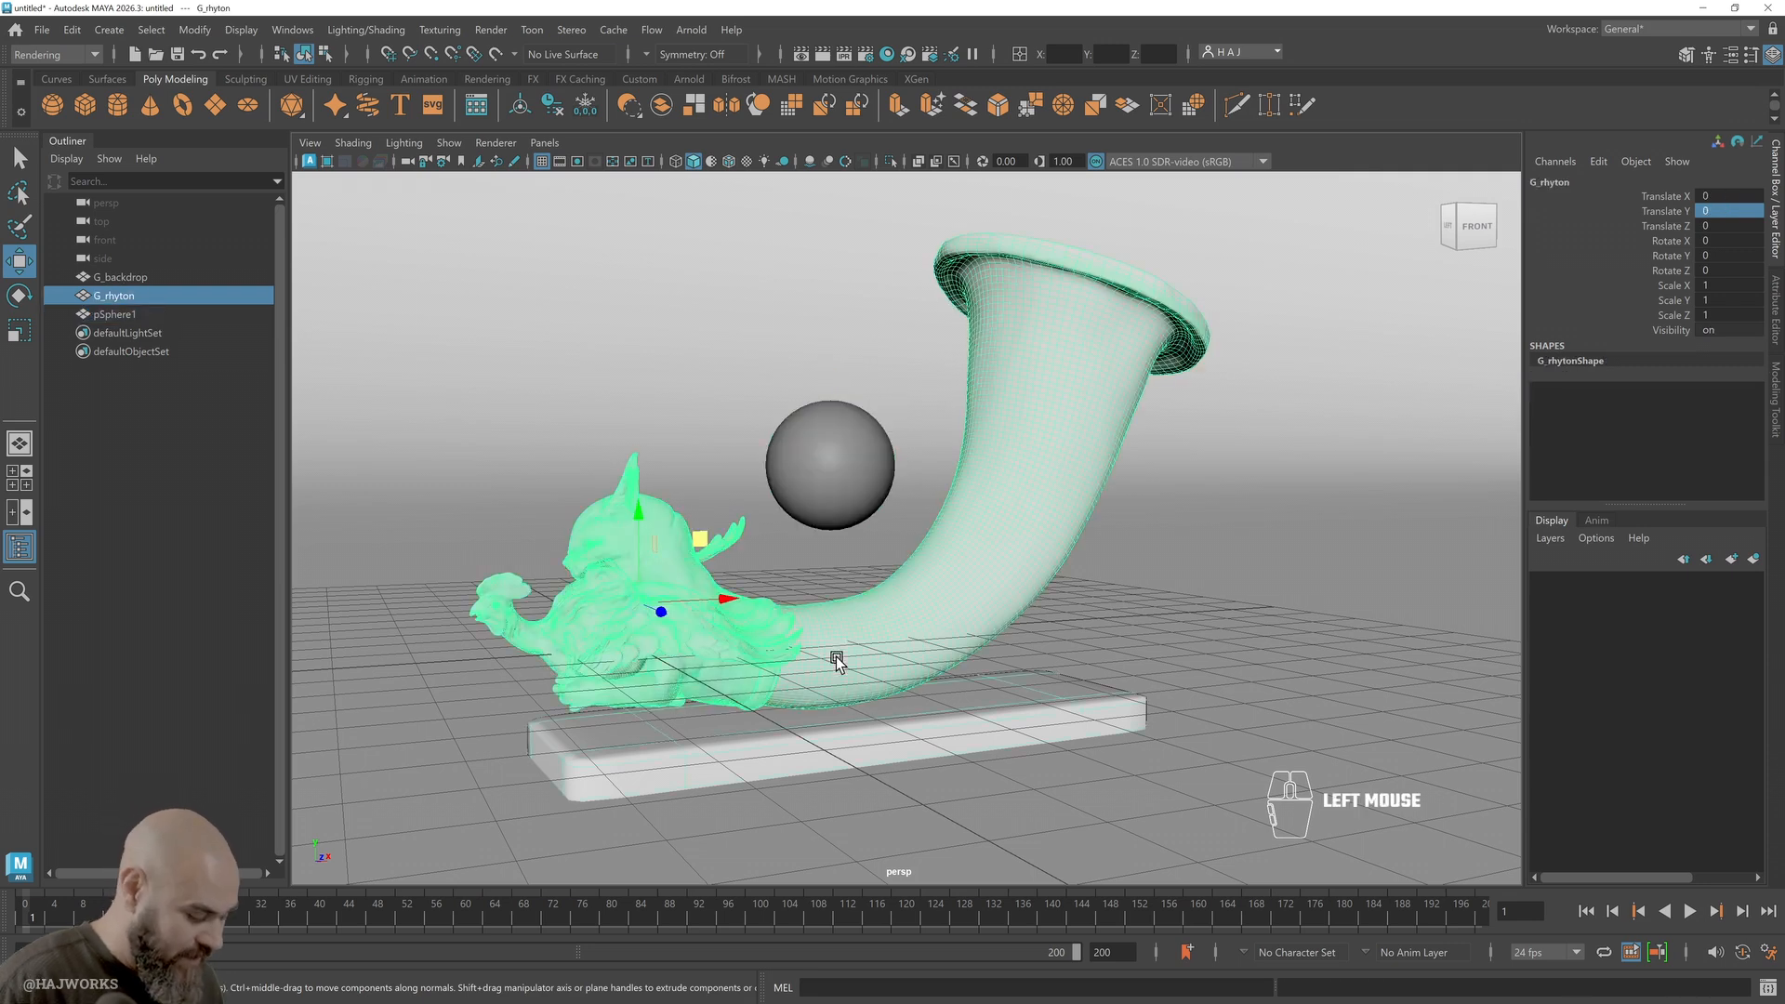
pyautogui.press('h')
pyautogui.hotkey('ctrl', 'z')
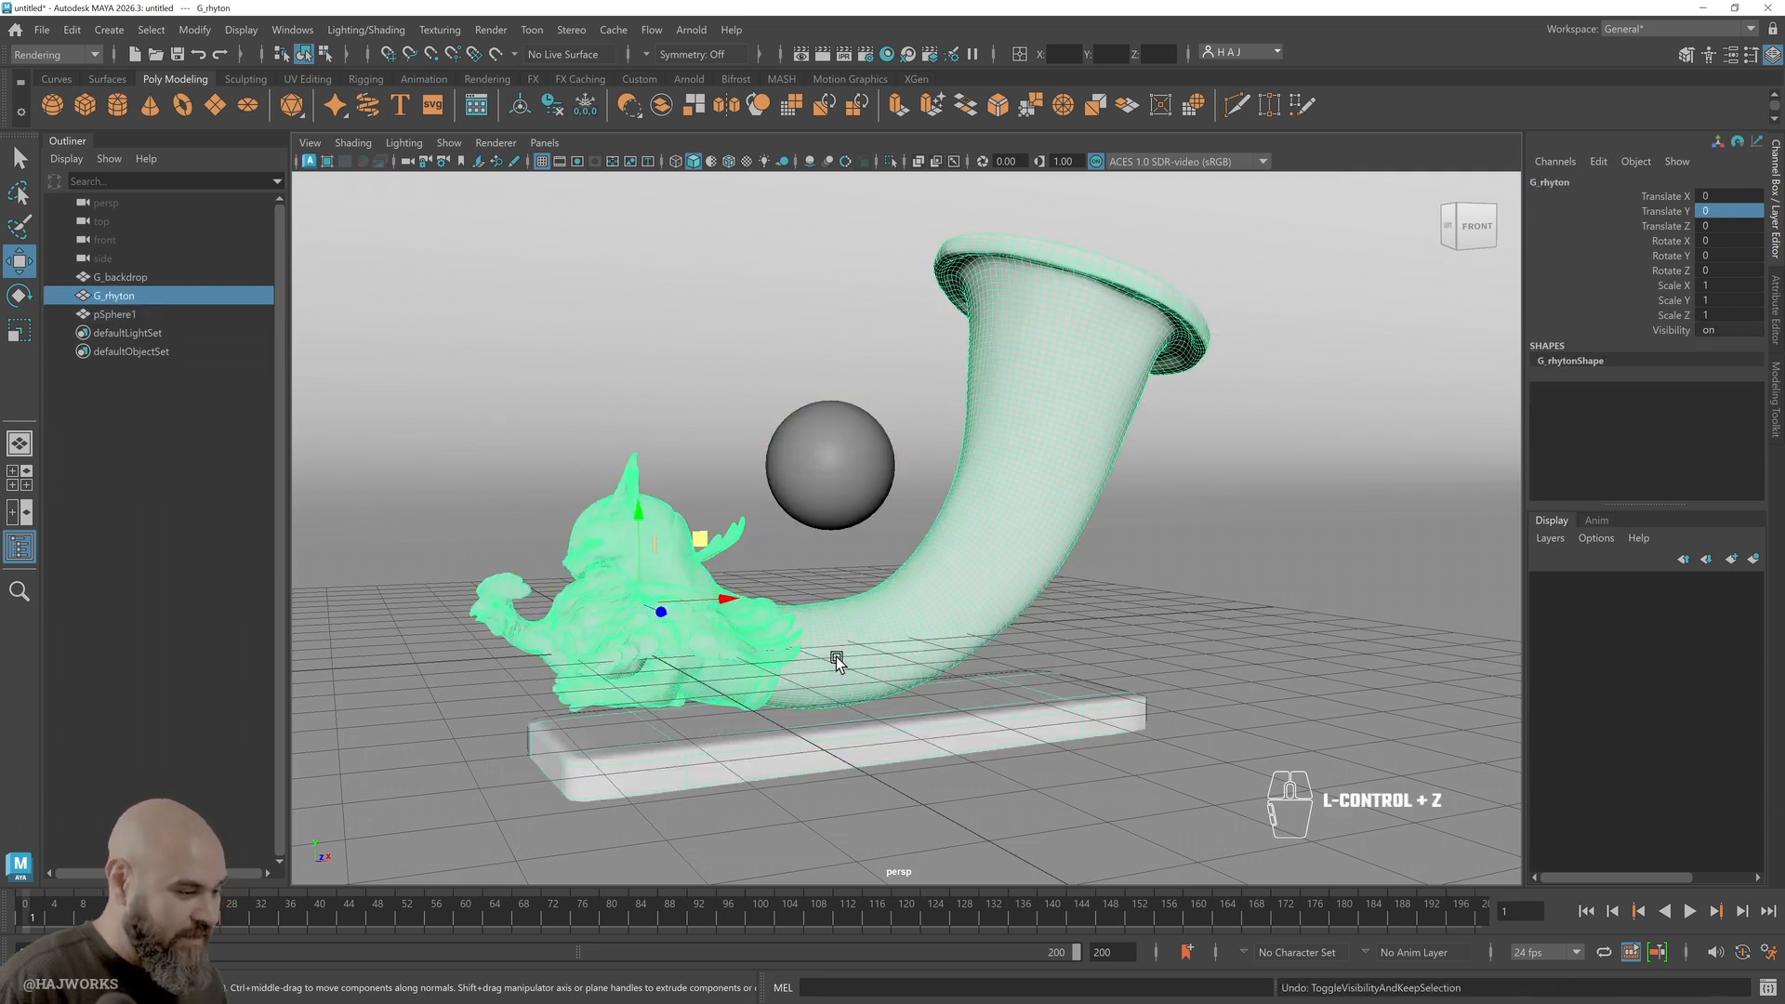
# Hide the sphere and clear the selection
pyautogui.click(851, 474)
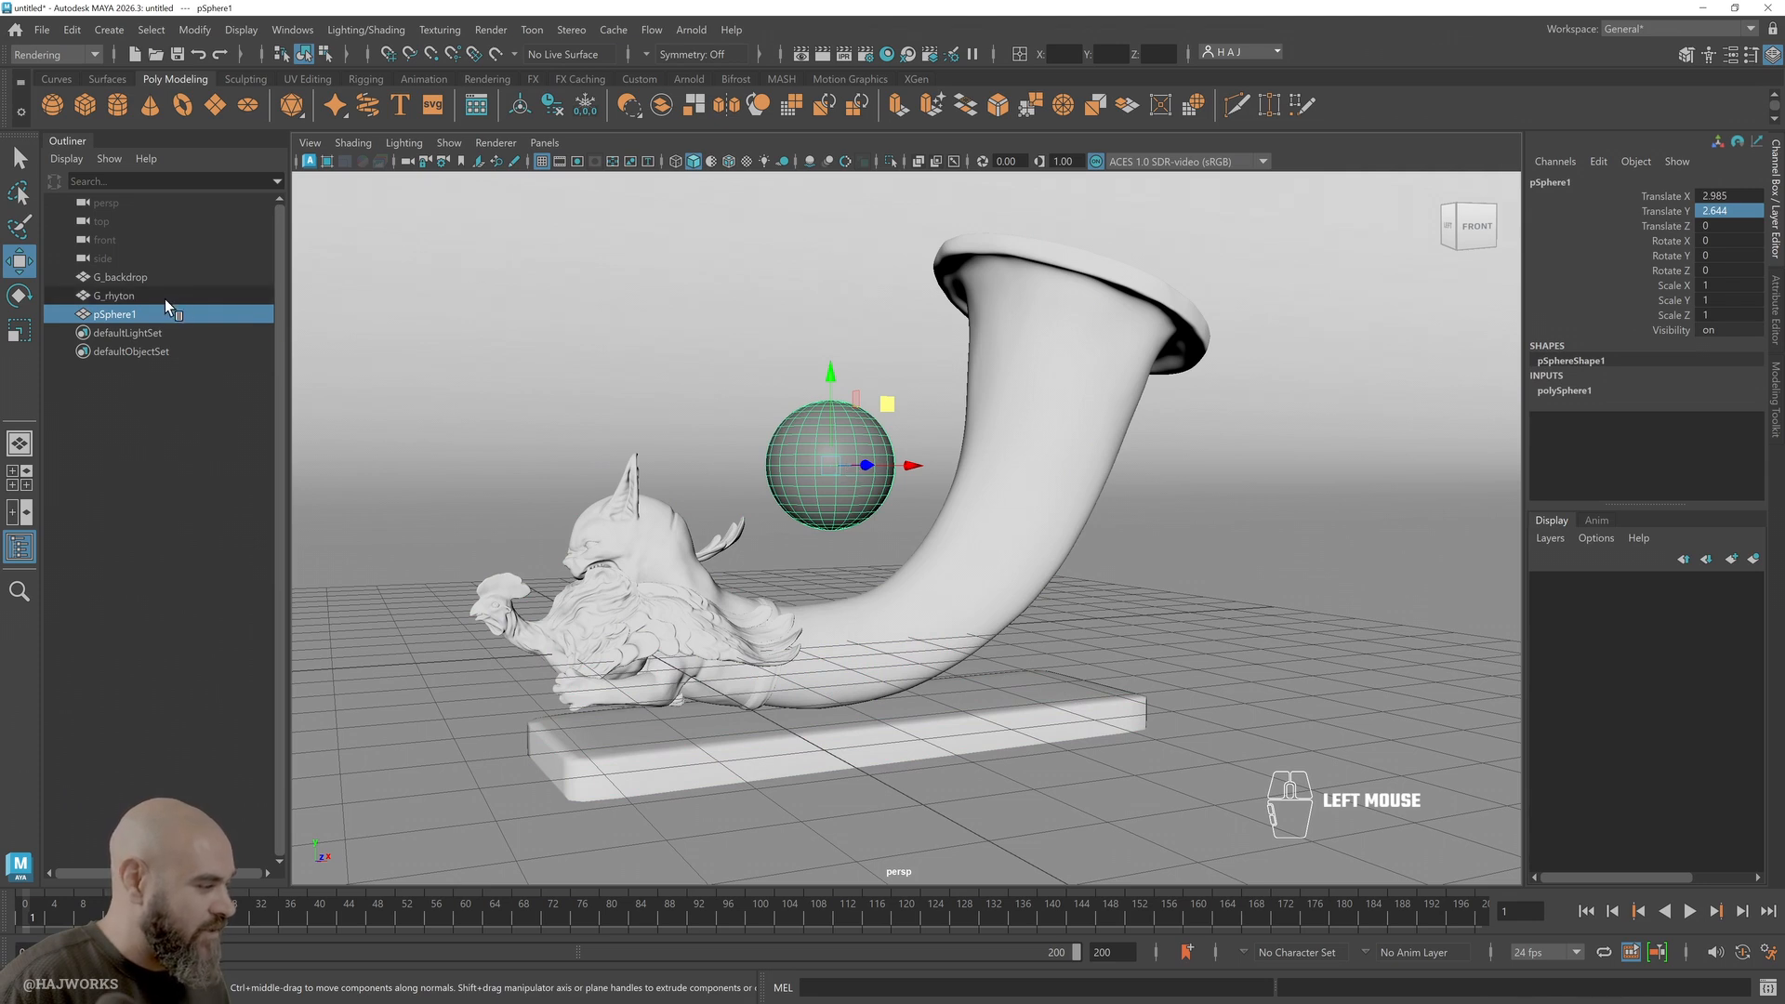
pyautogui.press('h')
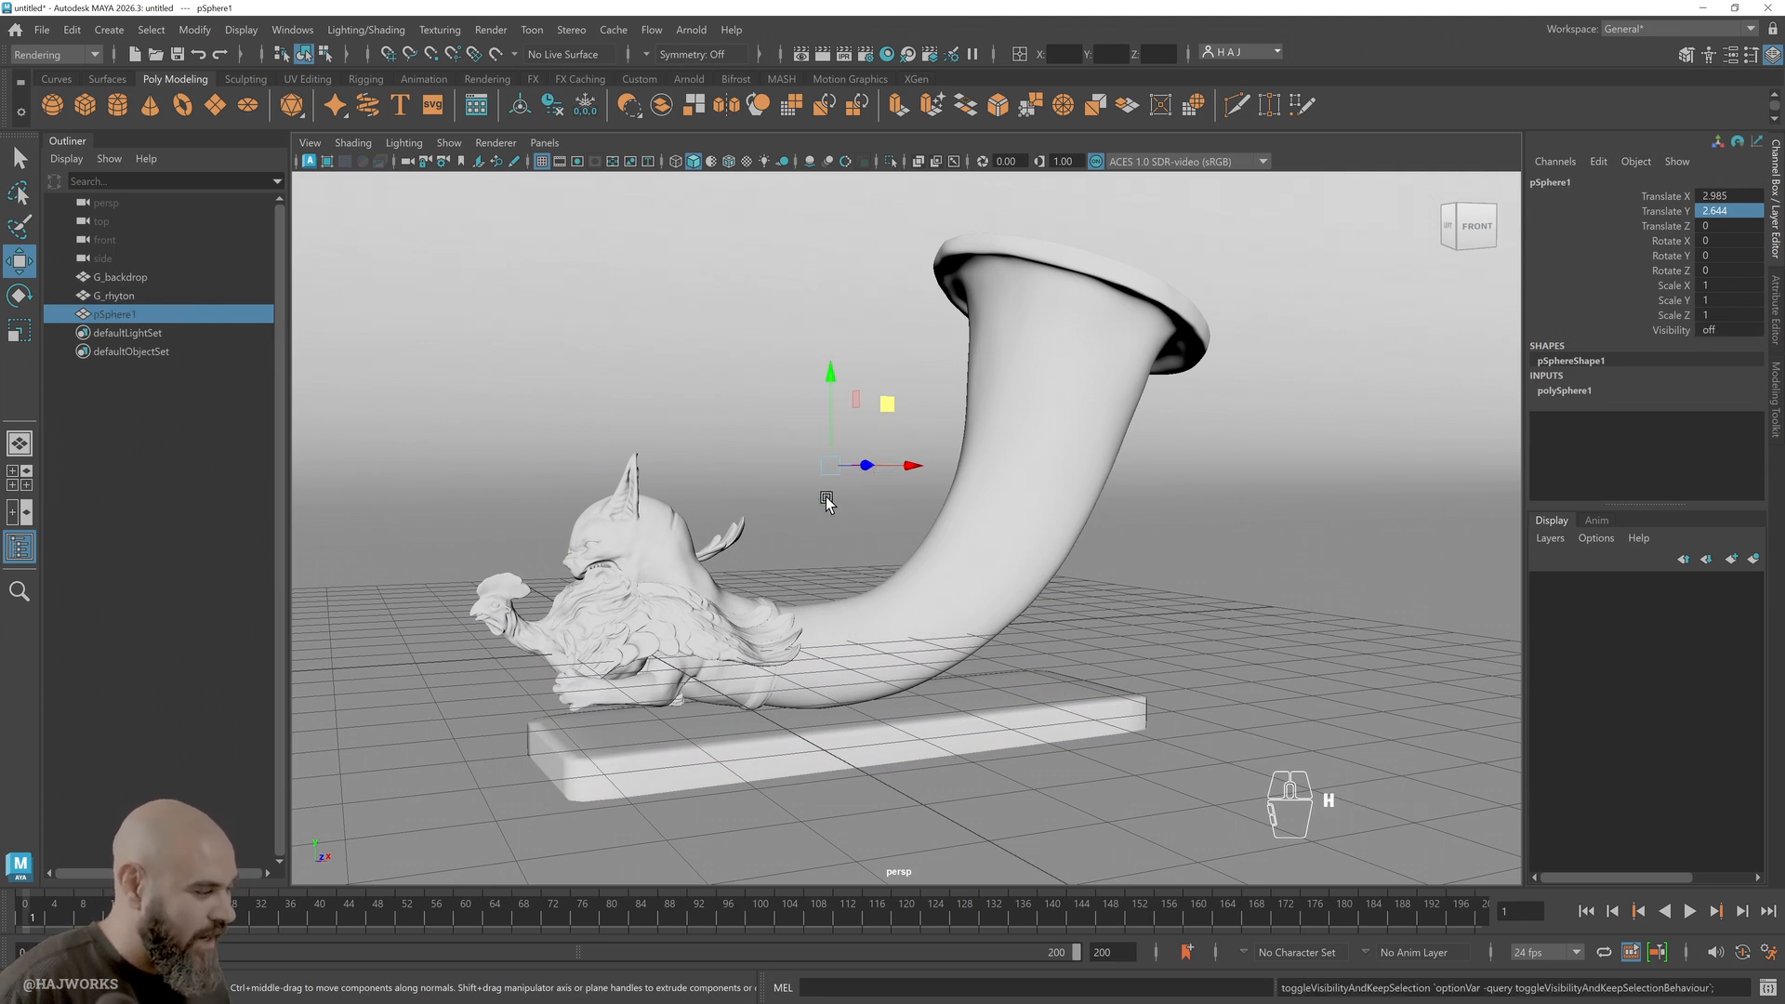
pyautogui.click(119, 381)
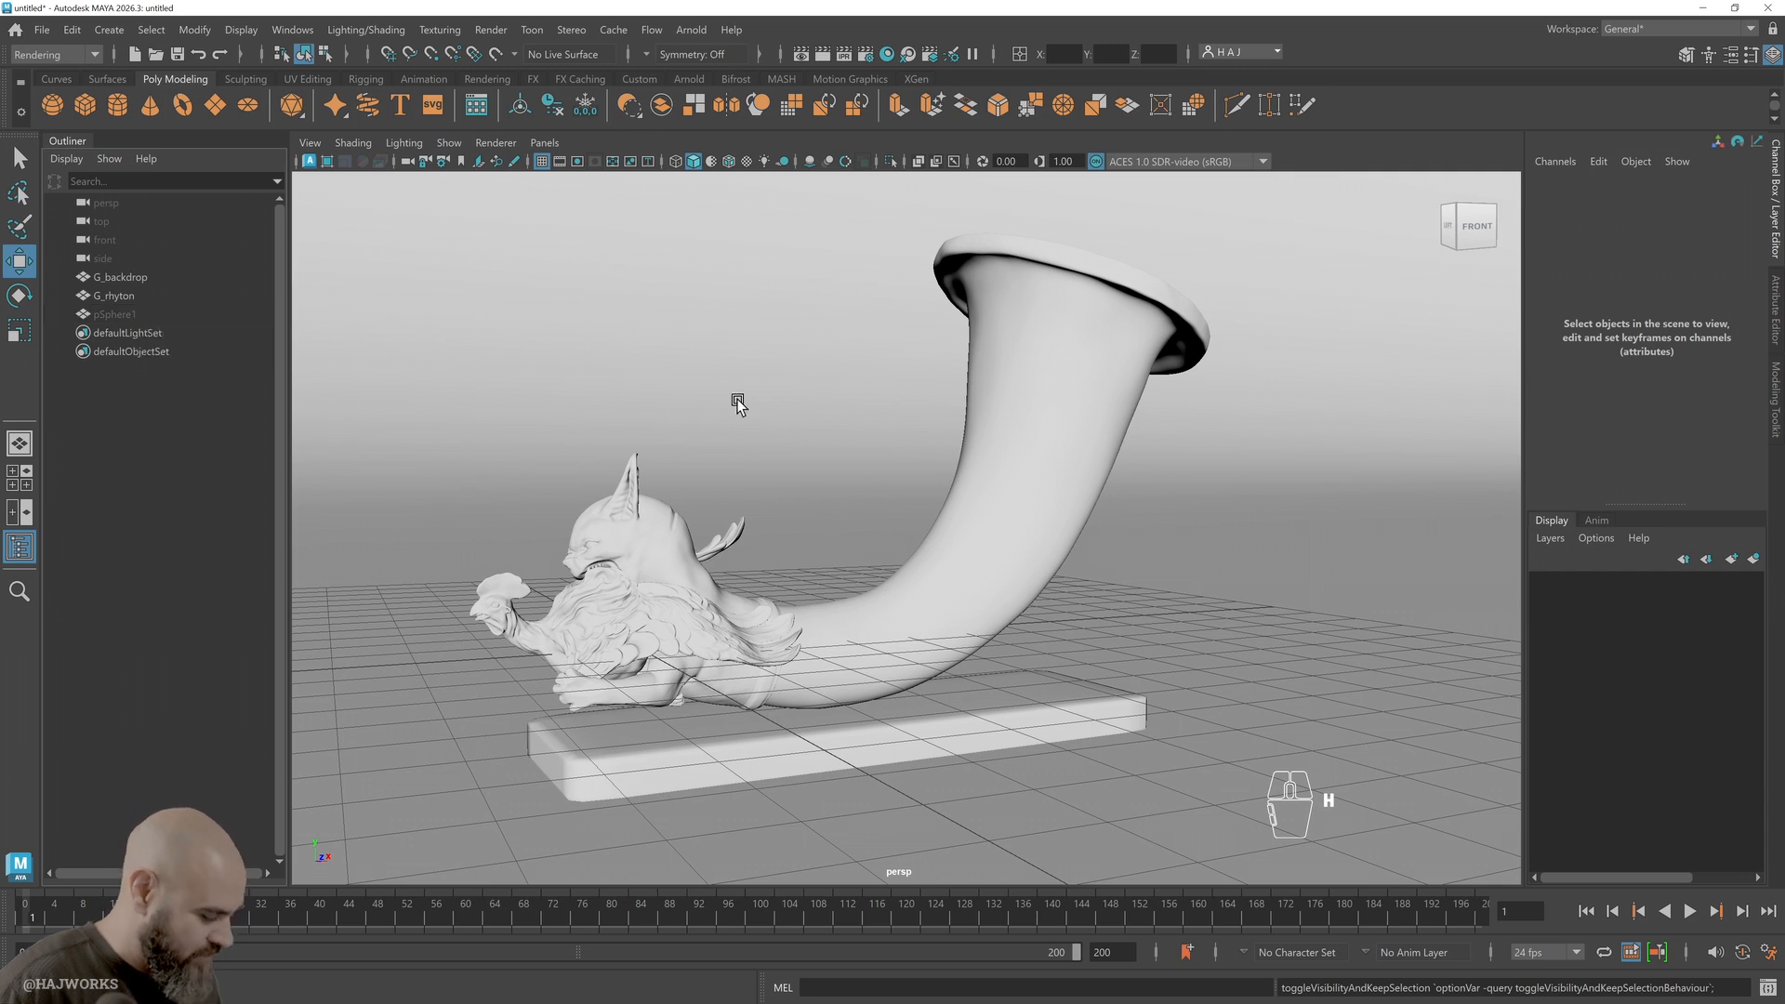
# Try hiding everything except G_rhyton, and show the last hidden objects again
pyautogui.click(932, 588)
pyautogui.hotkey('alt', 'h')
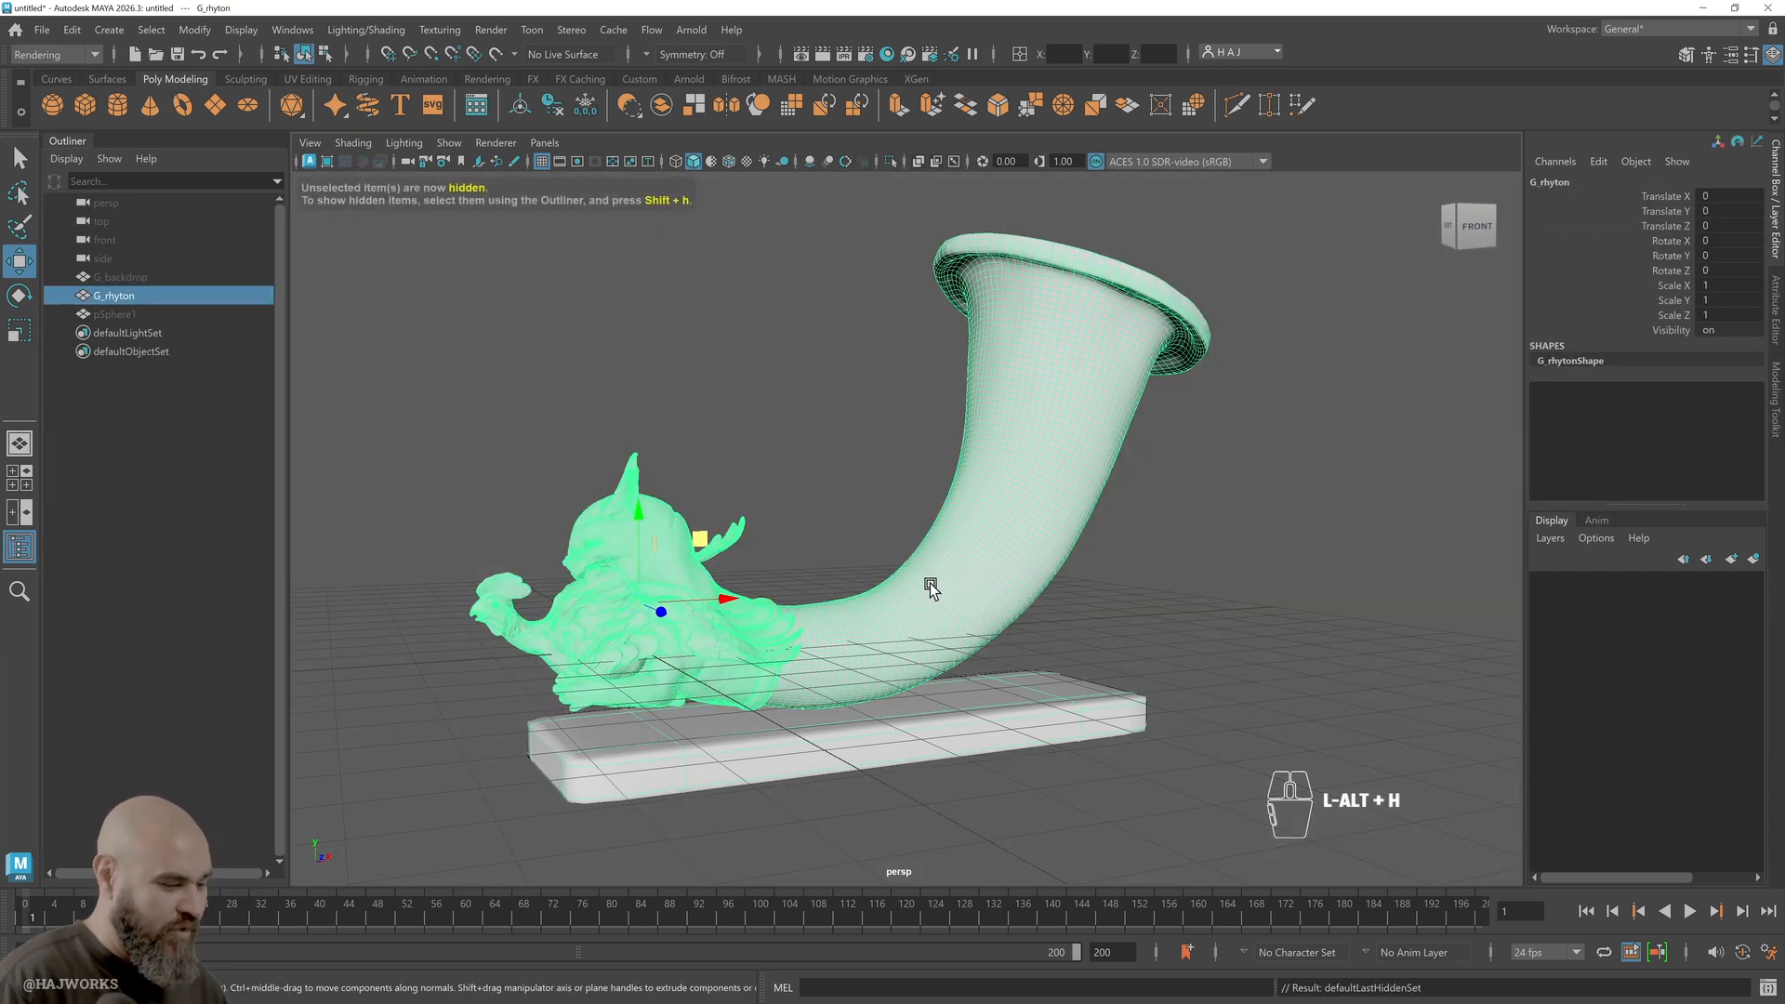
pyautogui.hotkey('ctrl', 'shift', 'h')
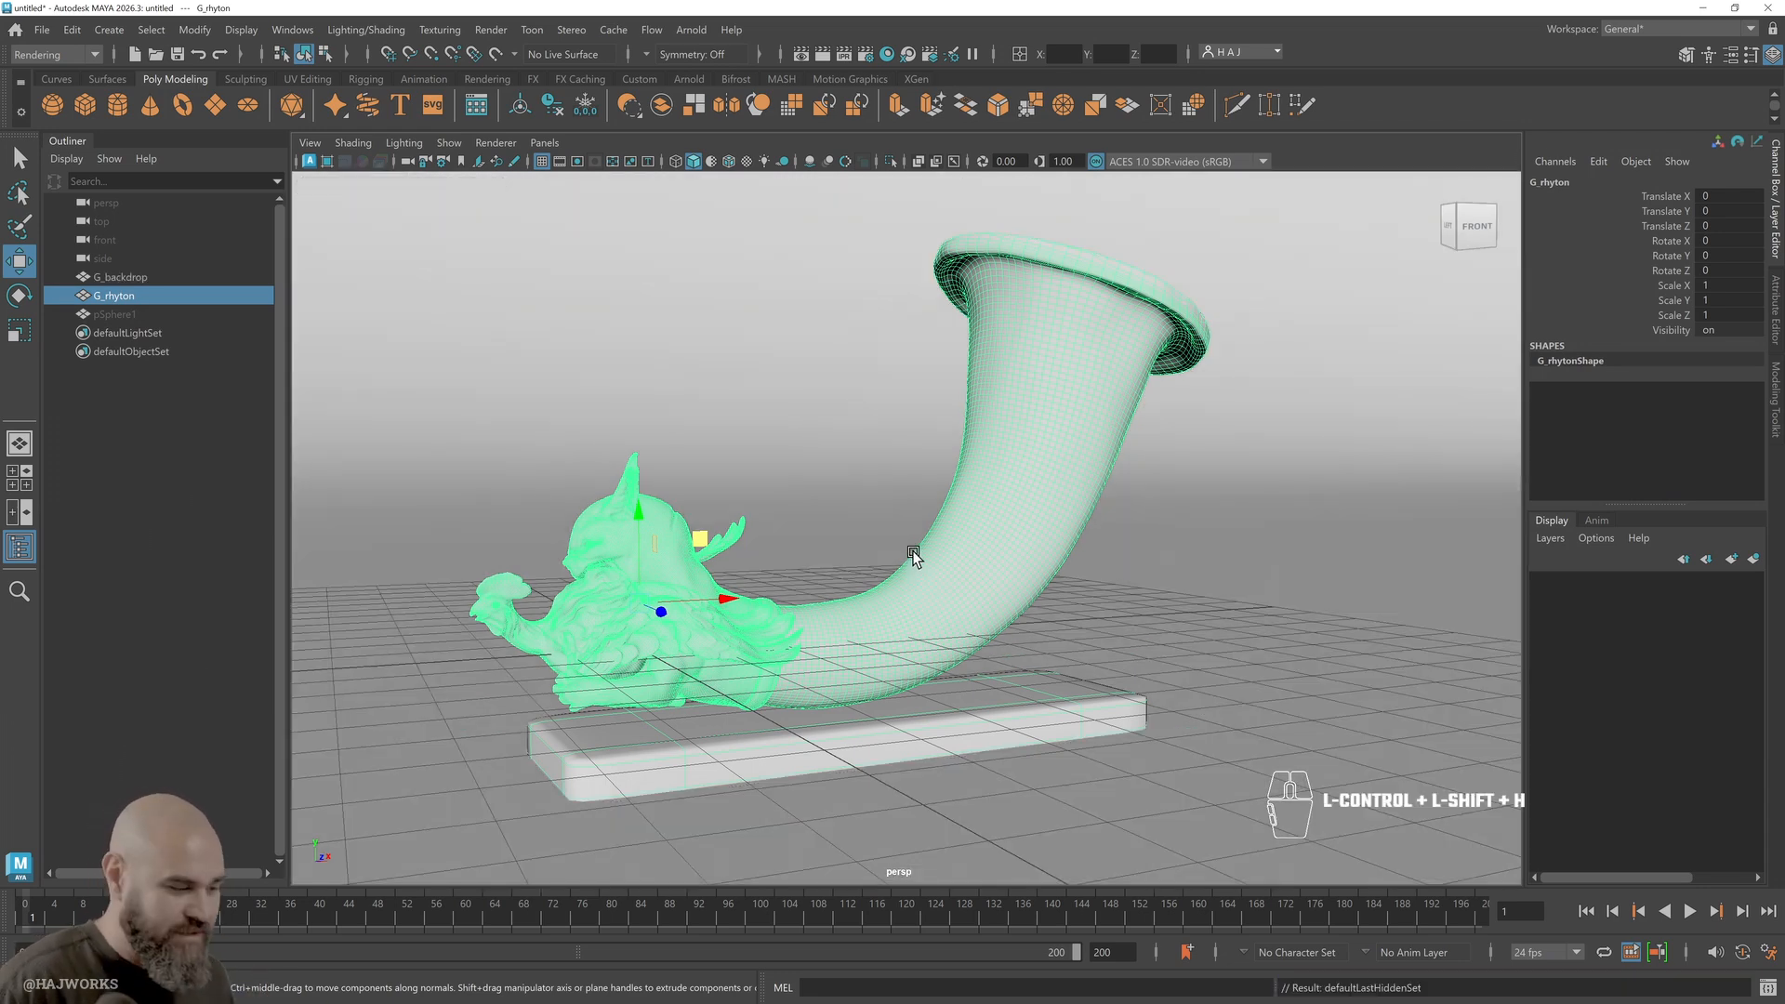
# Hide G_rhyton, pick it among the hidden objects in the Outliner, and show the last hidden object again
pyautogui.click(881, 591)
pyautogui.hotkey('ctrl', 'h')
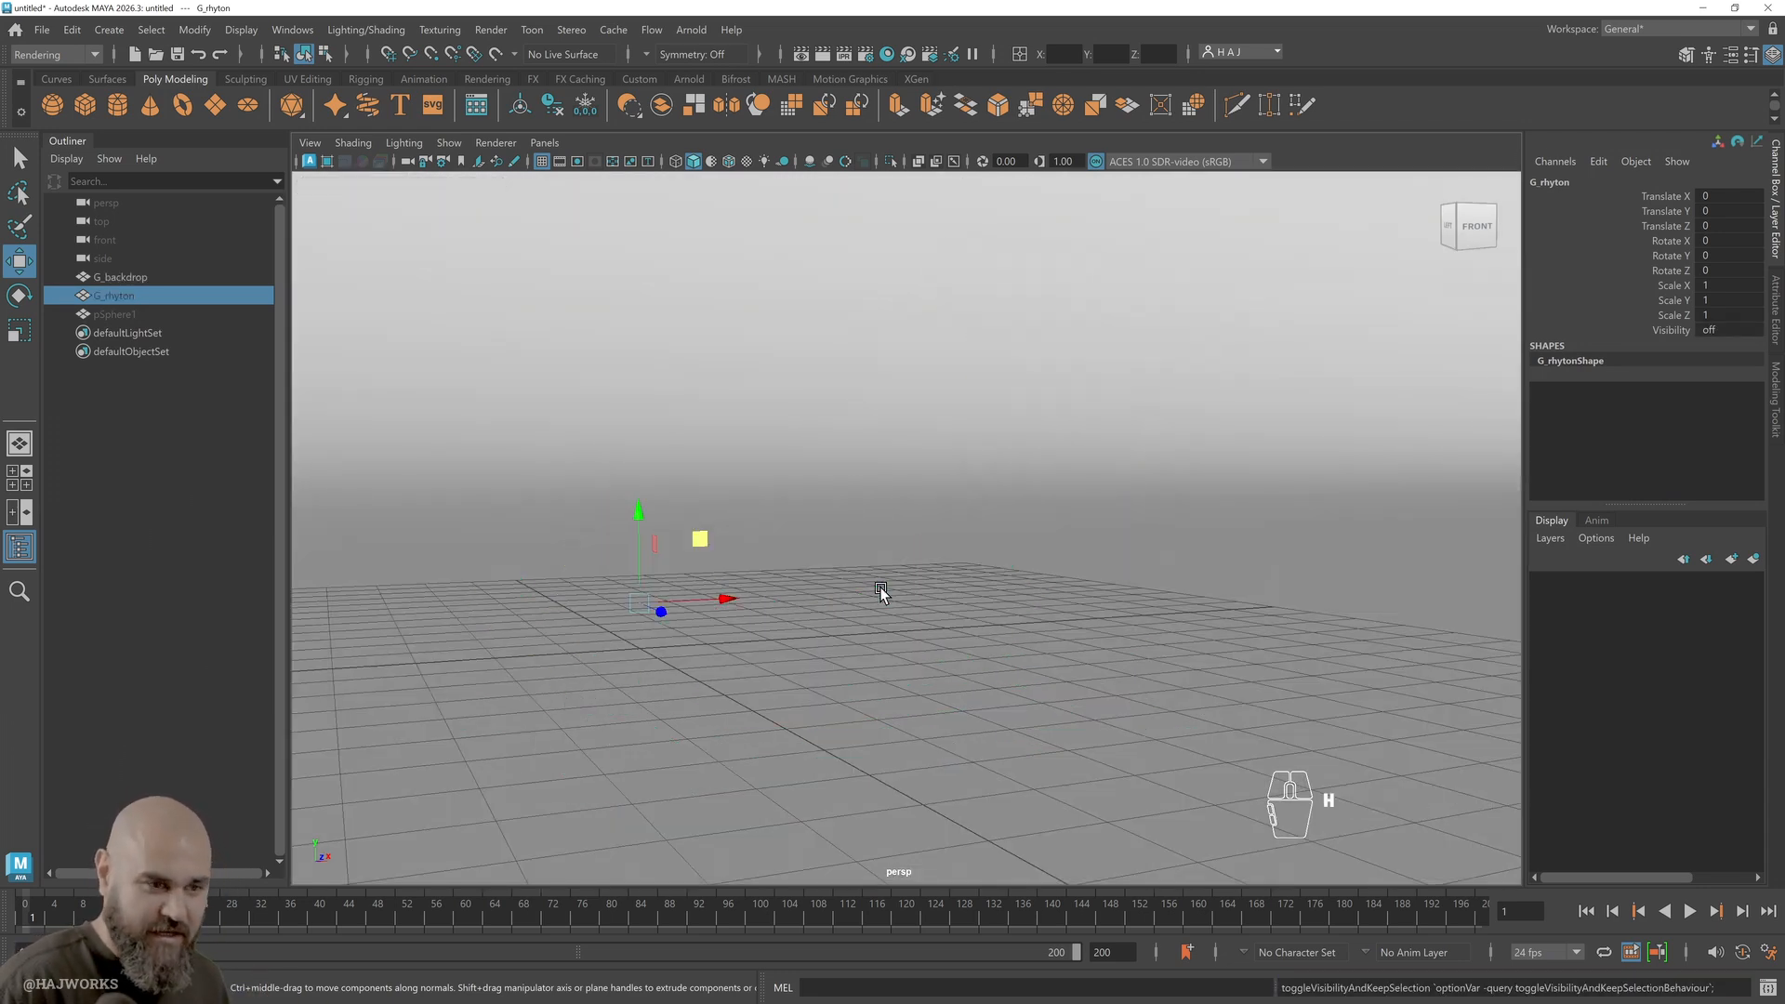
pyautogui.click(122, 316)
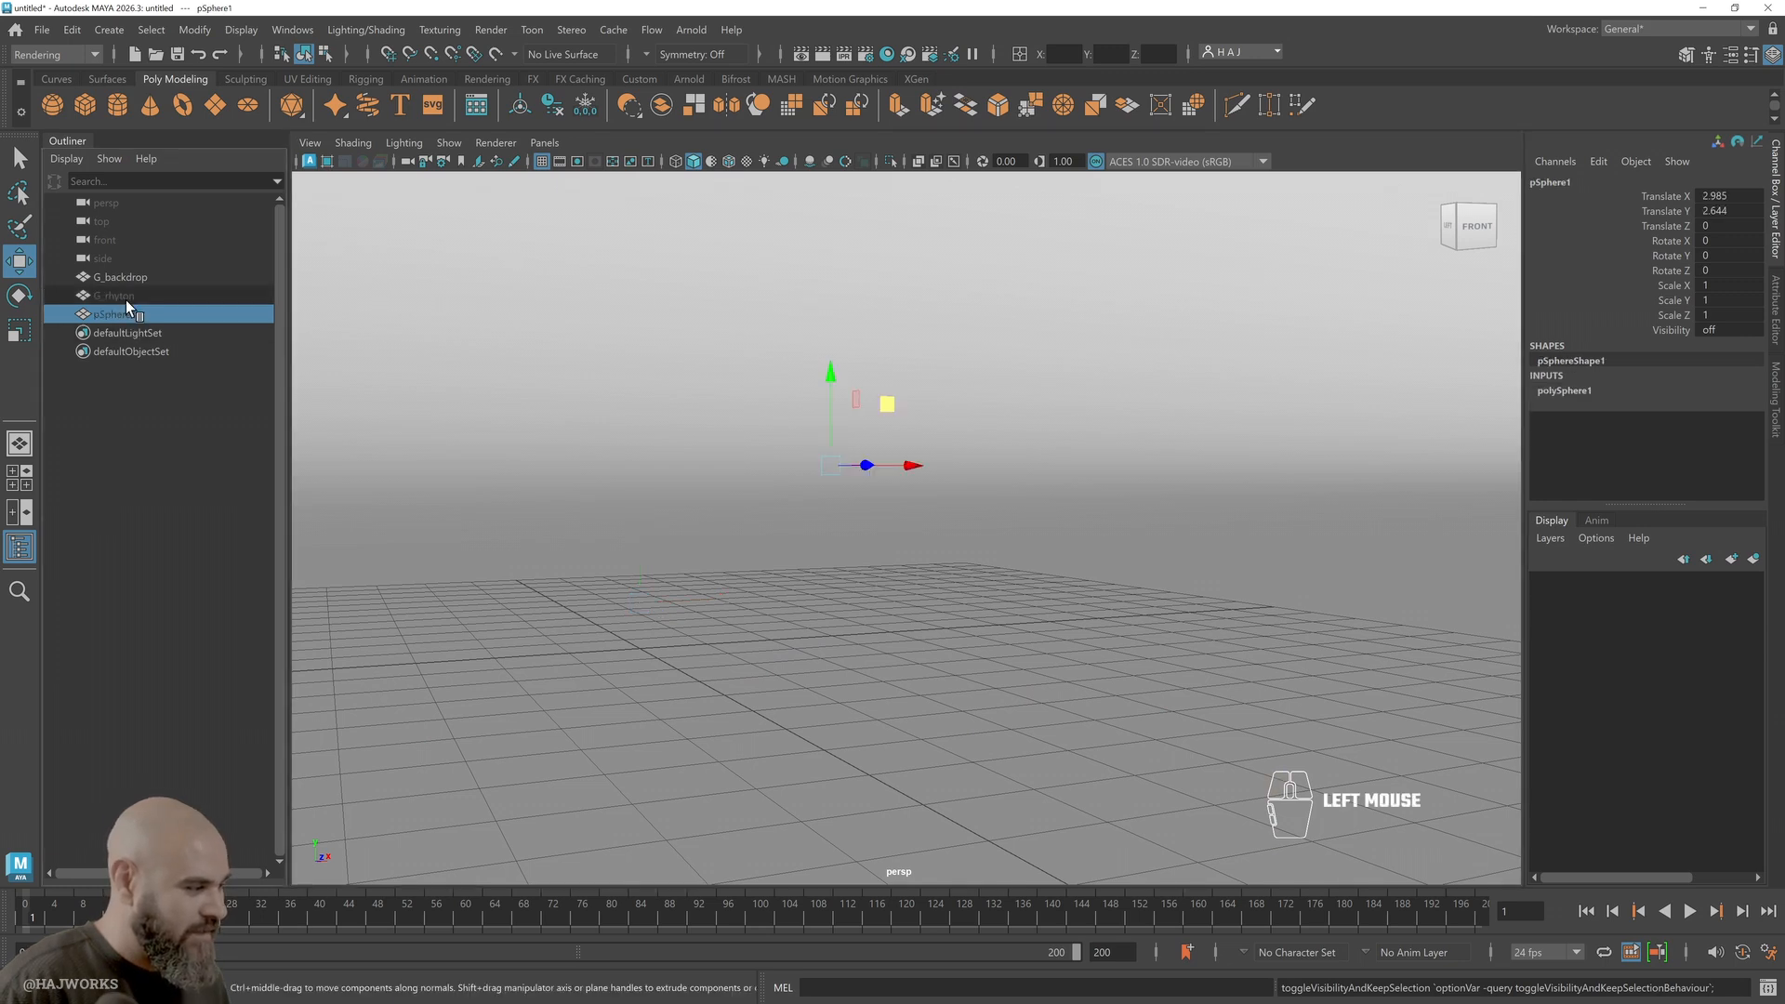
pyautogui.click(113, 296)
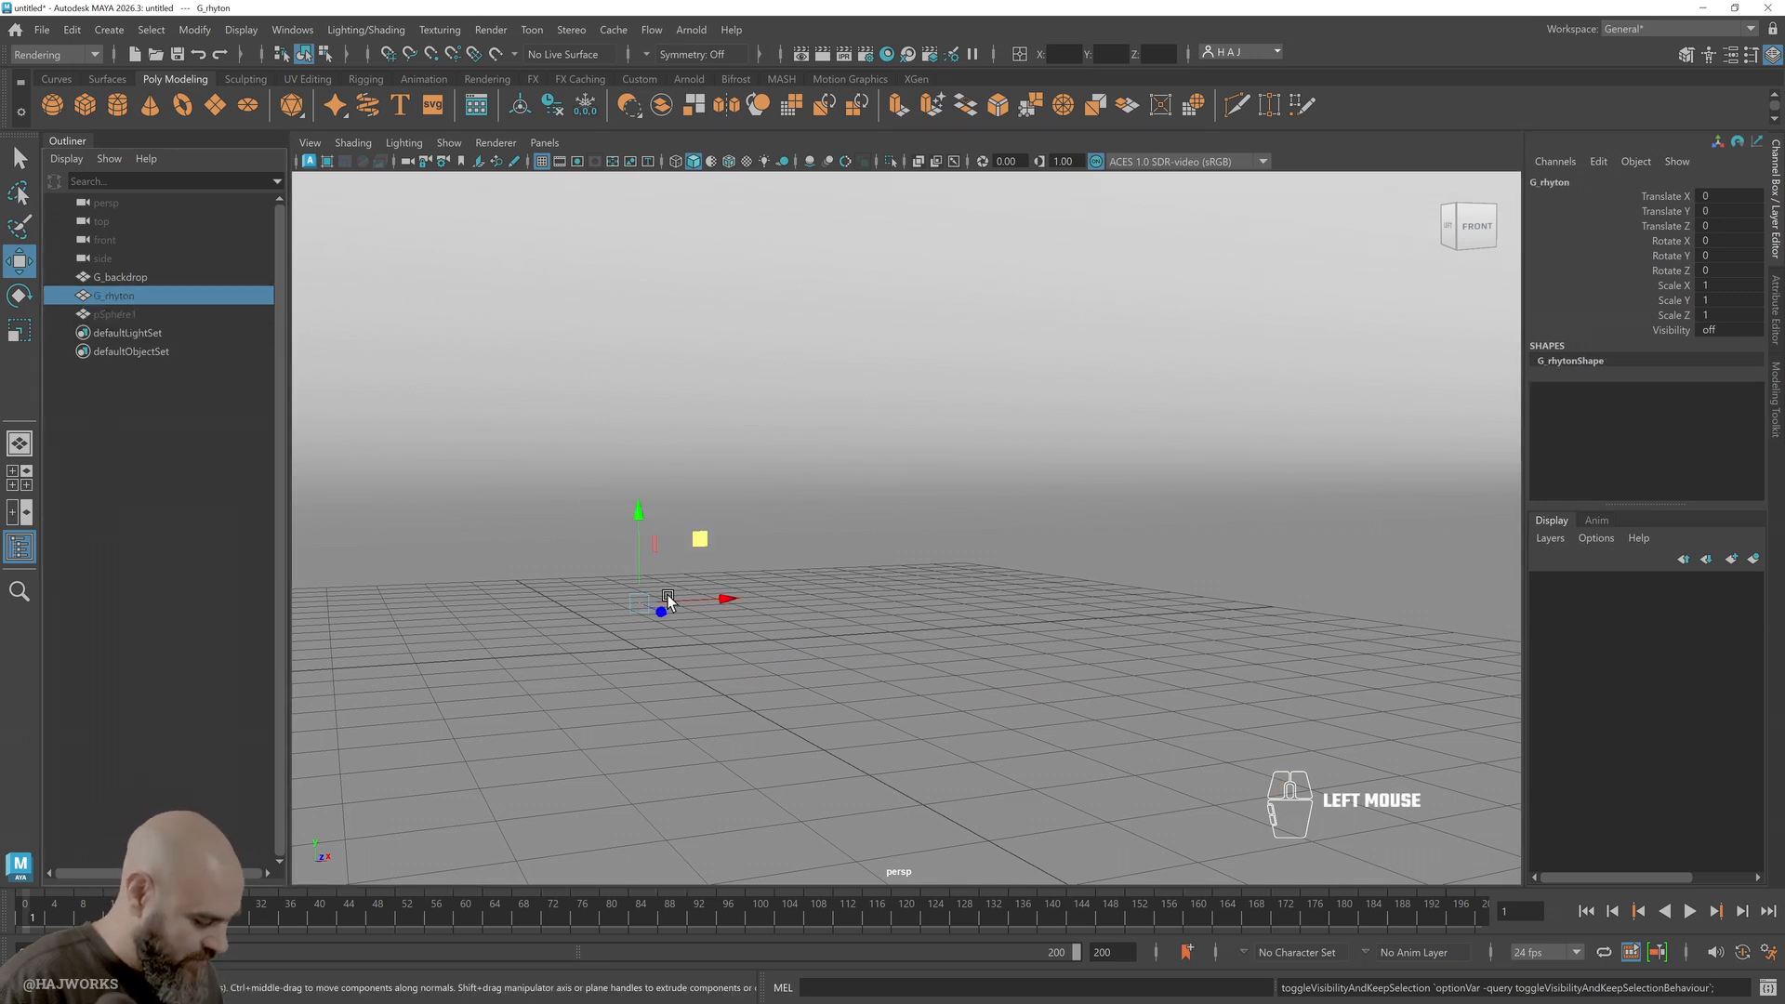
pyautogui.hotkey('ctrl', 'shift', 'h')
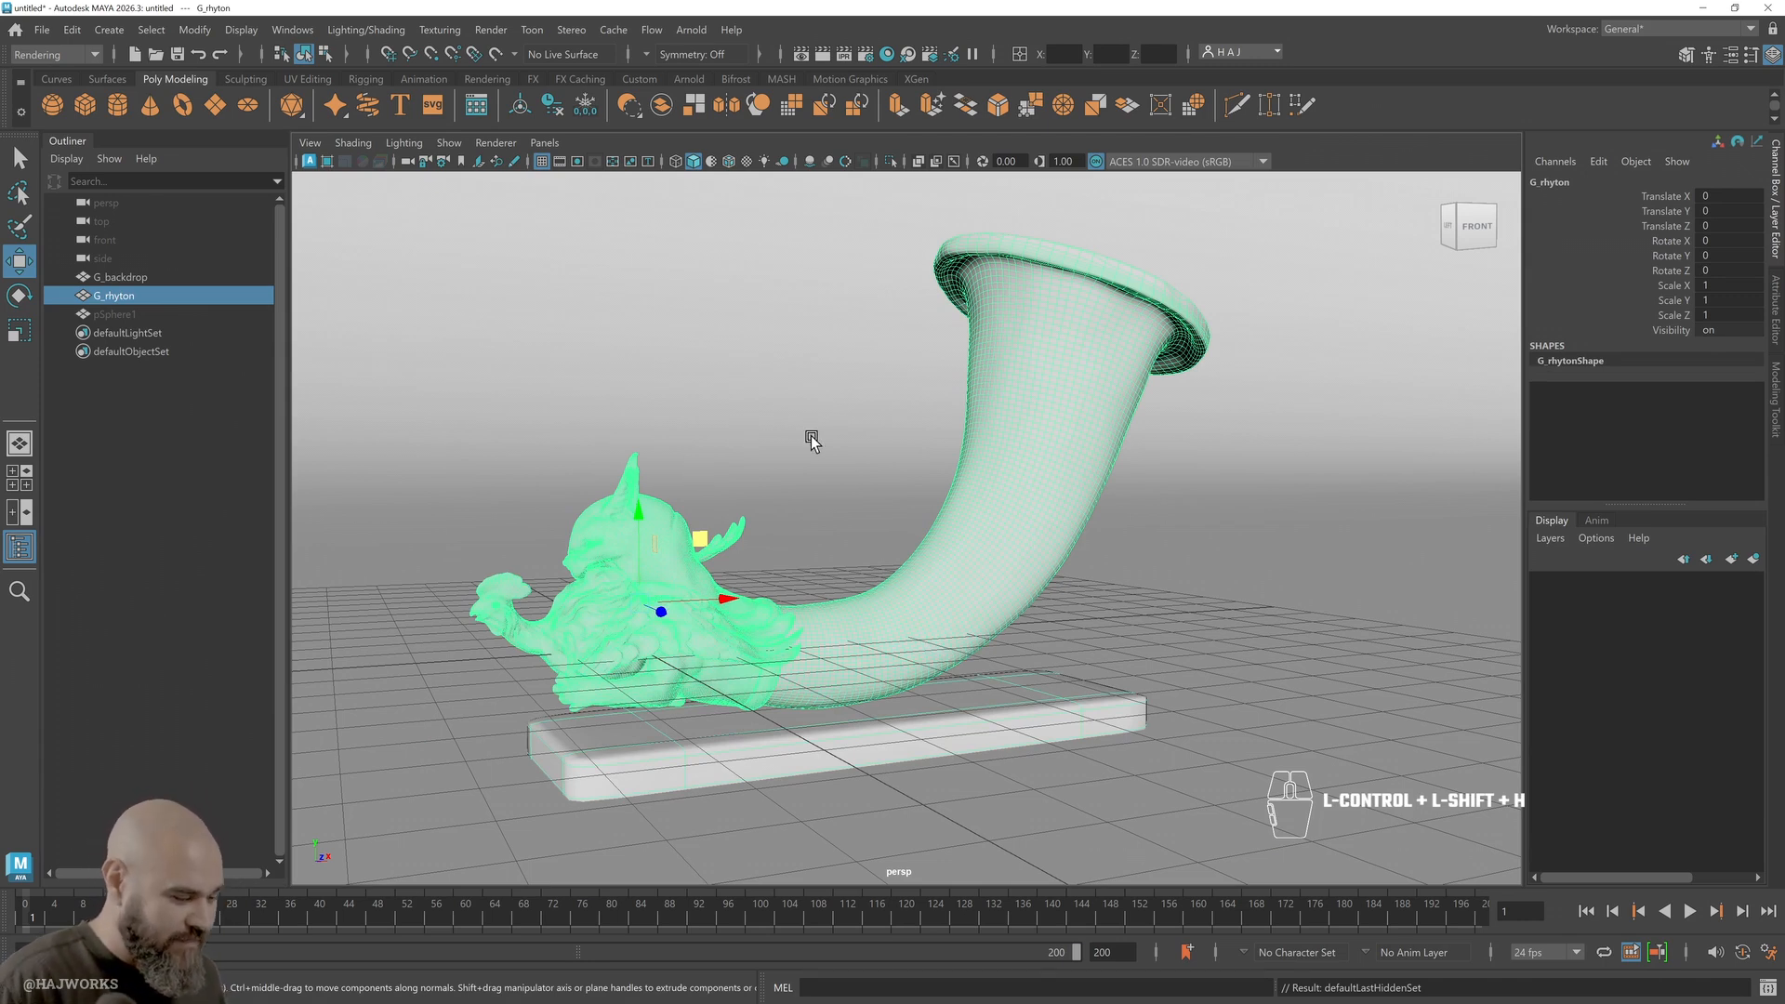
# Toggle Isolate Select on G_rhyton on and off several times, ending with isolation off
pyautogui.click(874, 603)
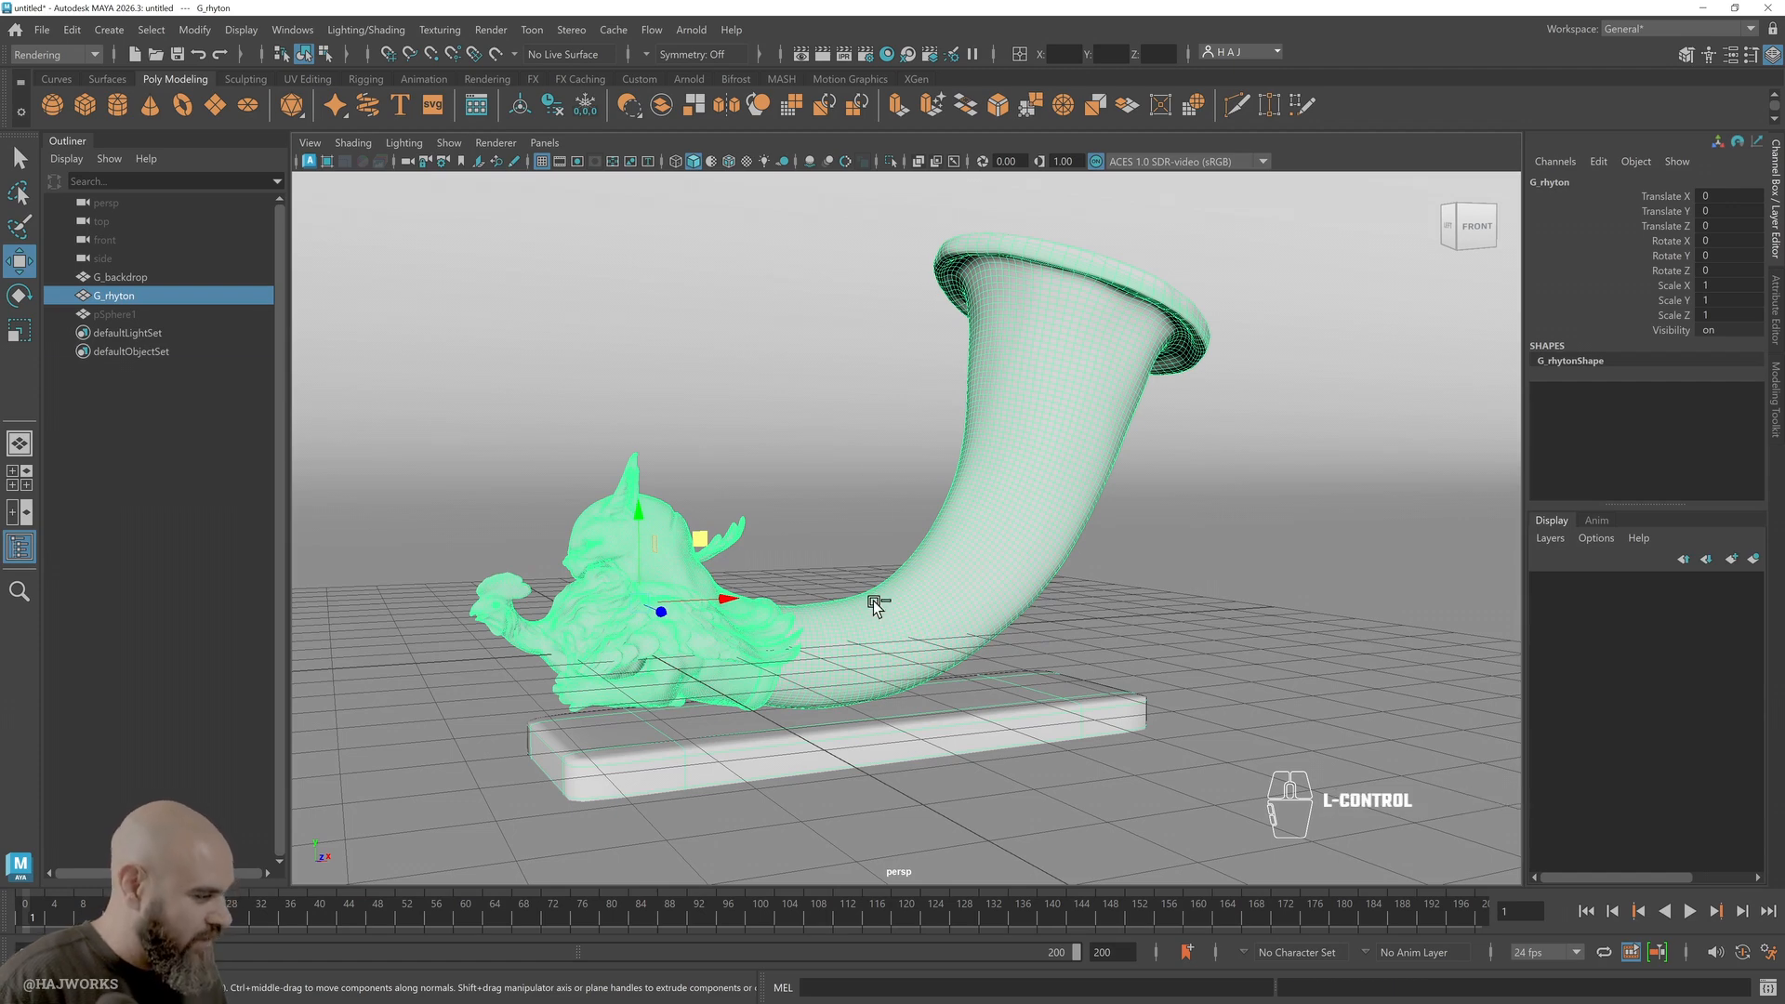
pyautogui.hotkey('ctrl', '1')
pyautogui.hotkey('ctrl', '1')
pyautogui.hotkey('ctrl', '1')
pyautogui.hotkey('ctrl', '1')
pyautogui.hotkey('ctrl', '1')
pyautogui.hotkey('ctrl', '1')
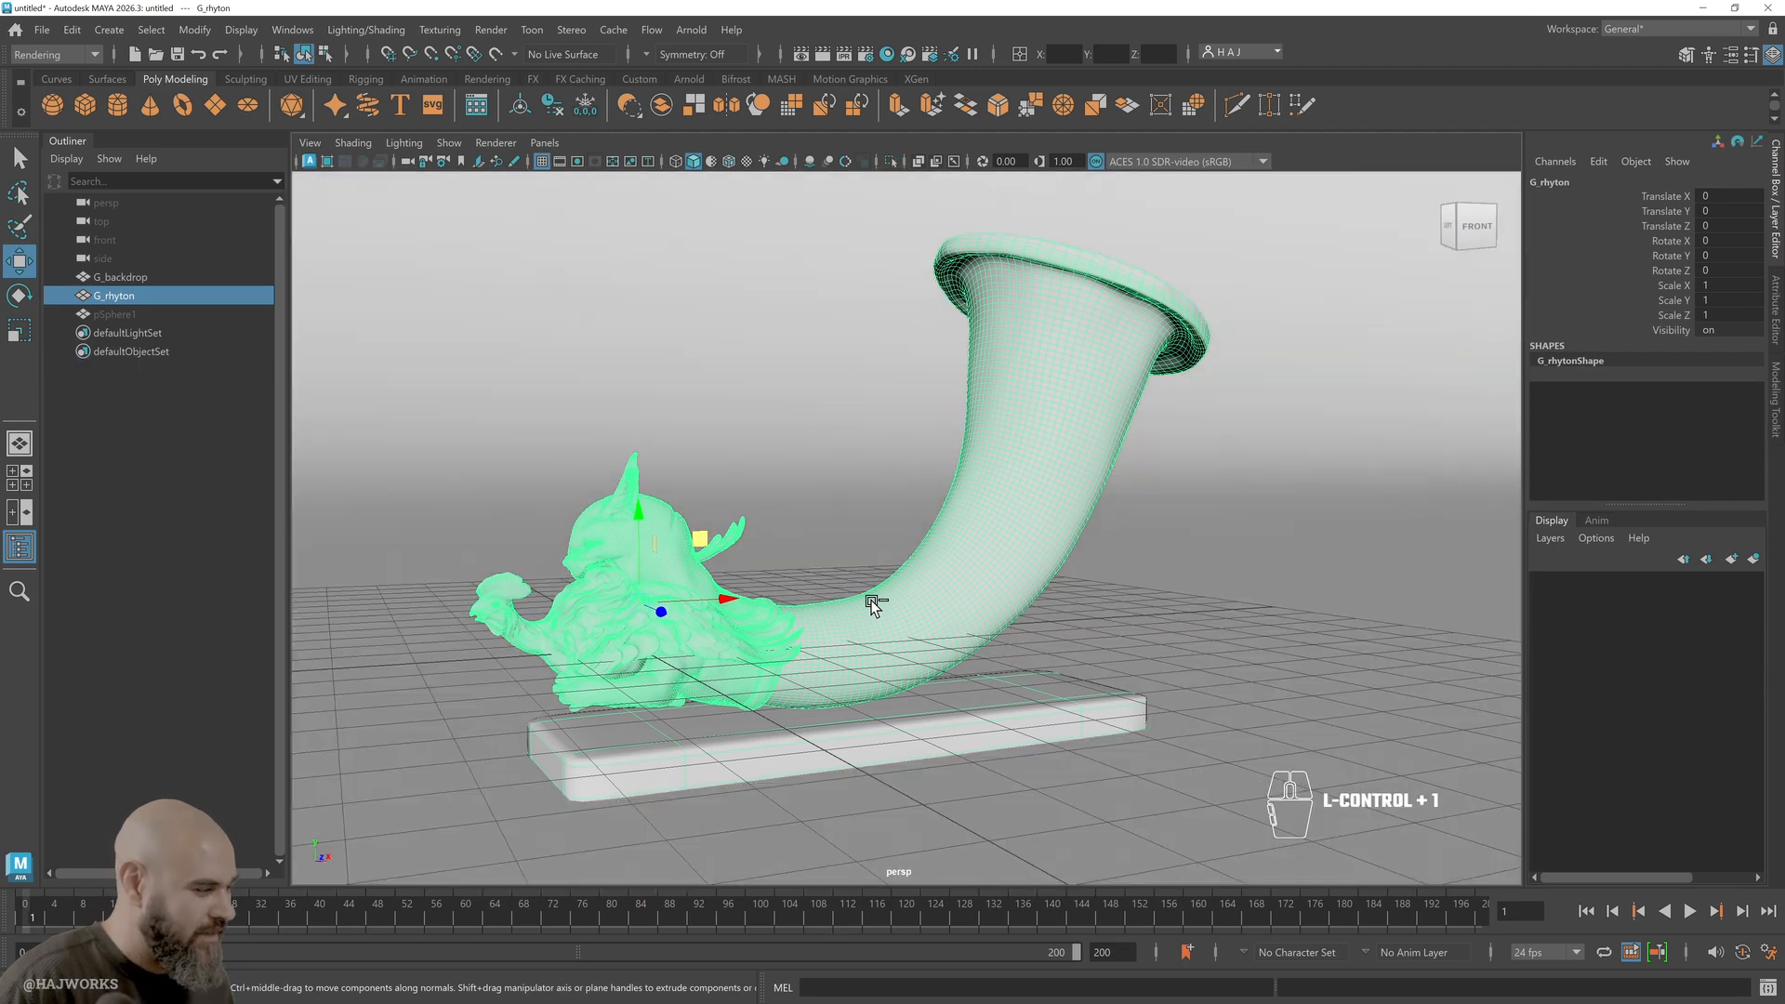
# Unhide the sphere and isolate it in the perspective view
pyautogui.click(148, 316)
pyautogui.press('h')
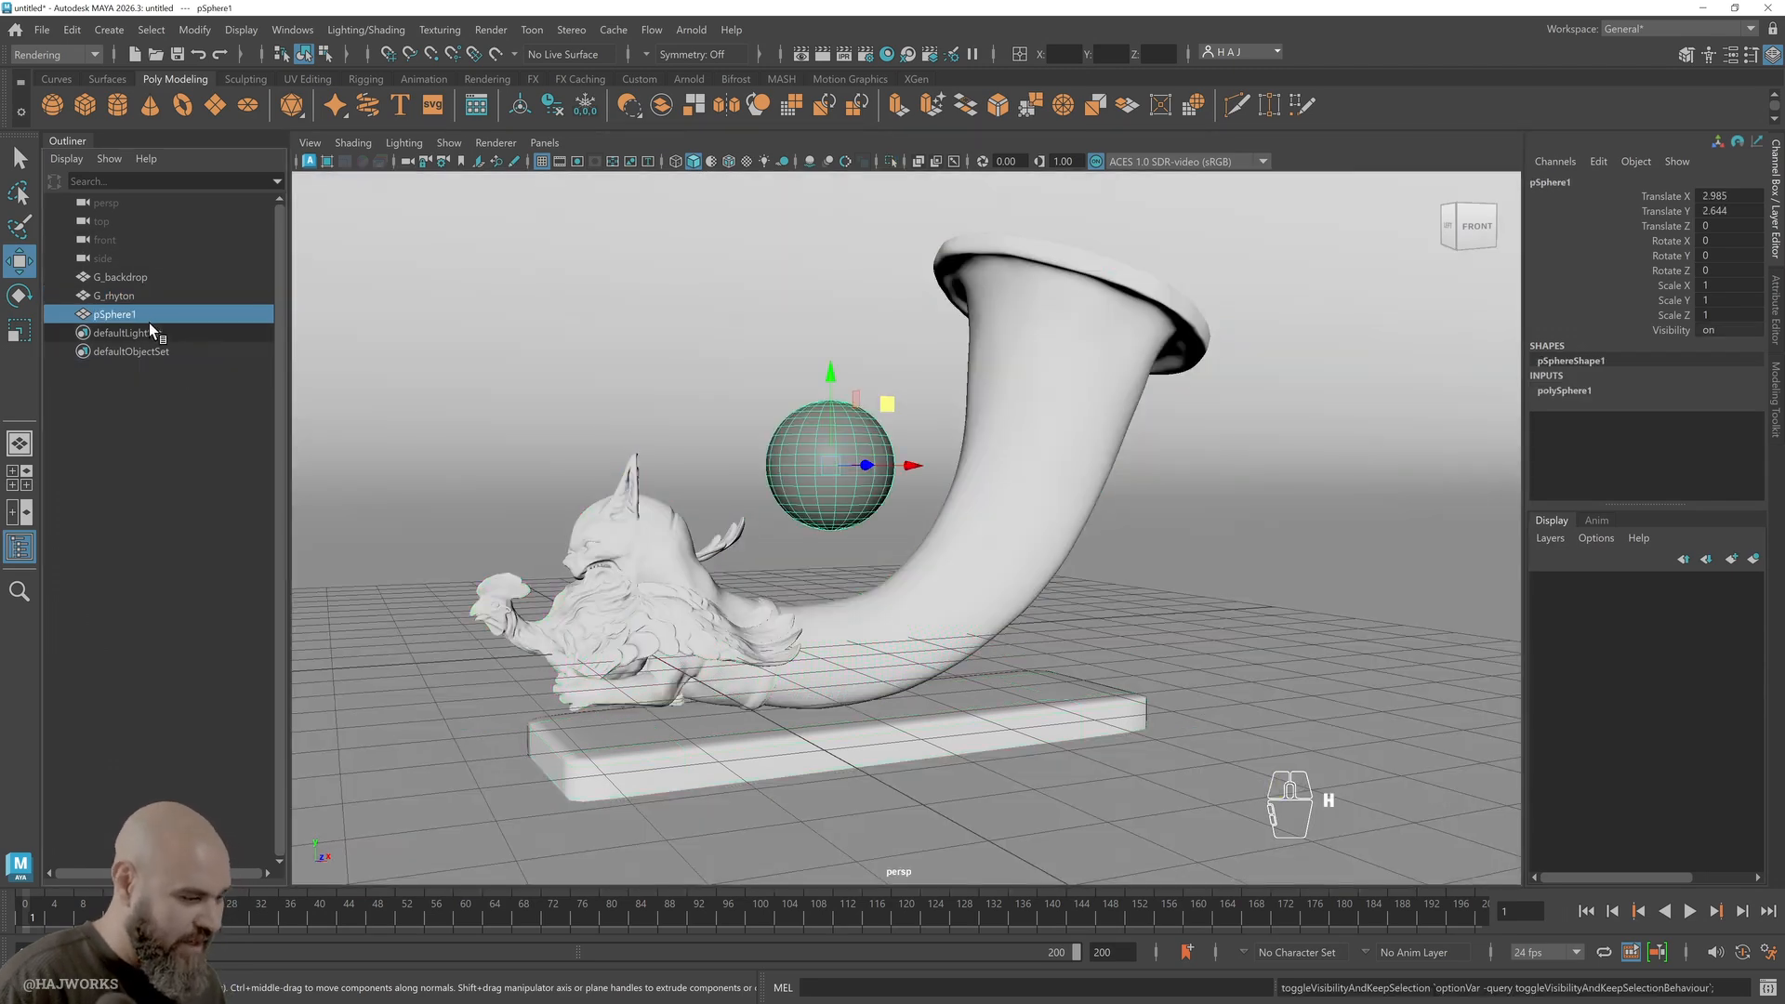
pyautogui.hotkey('ctrl', '1')
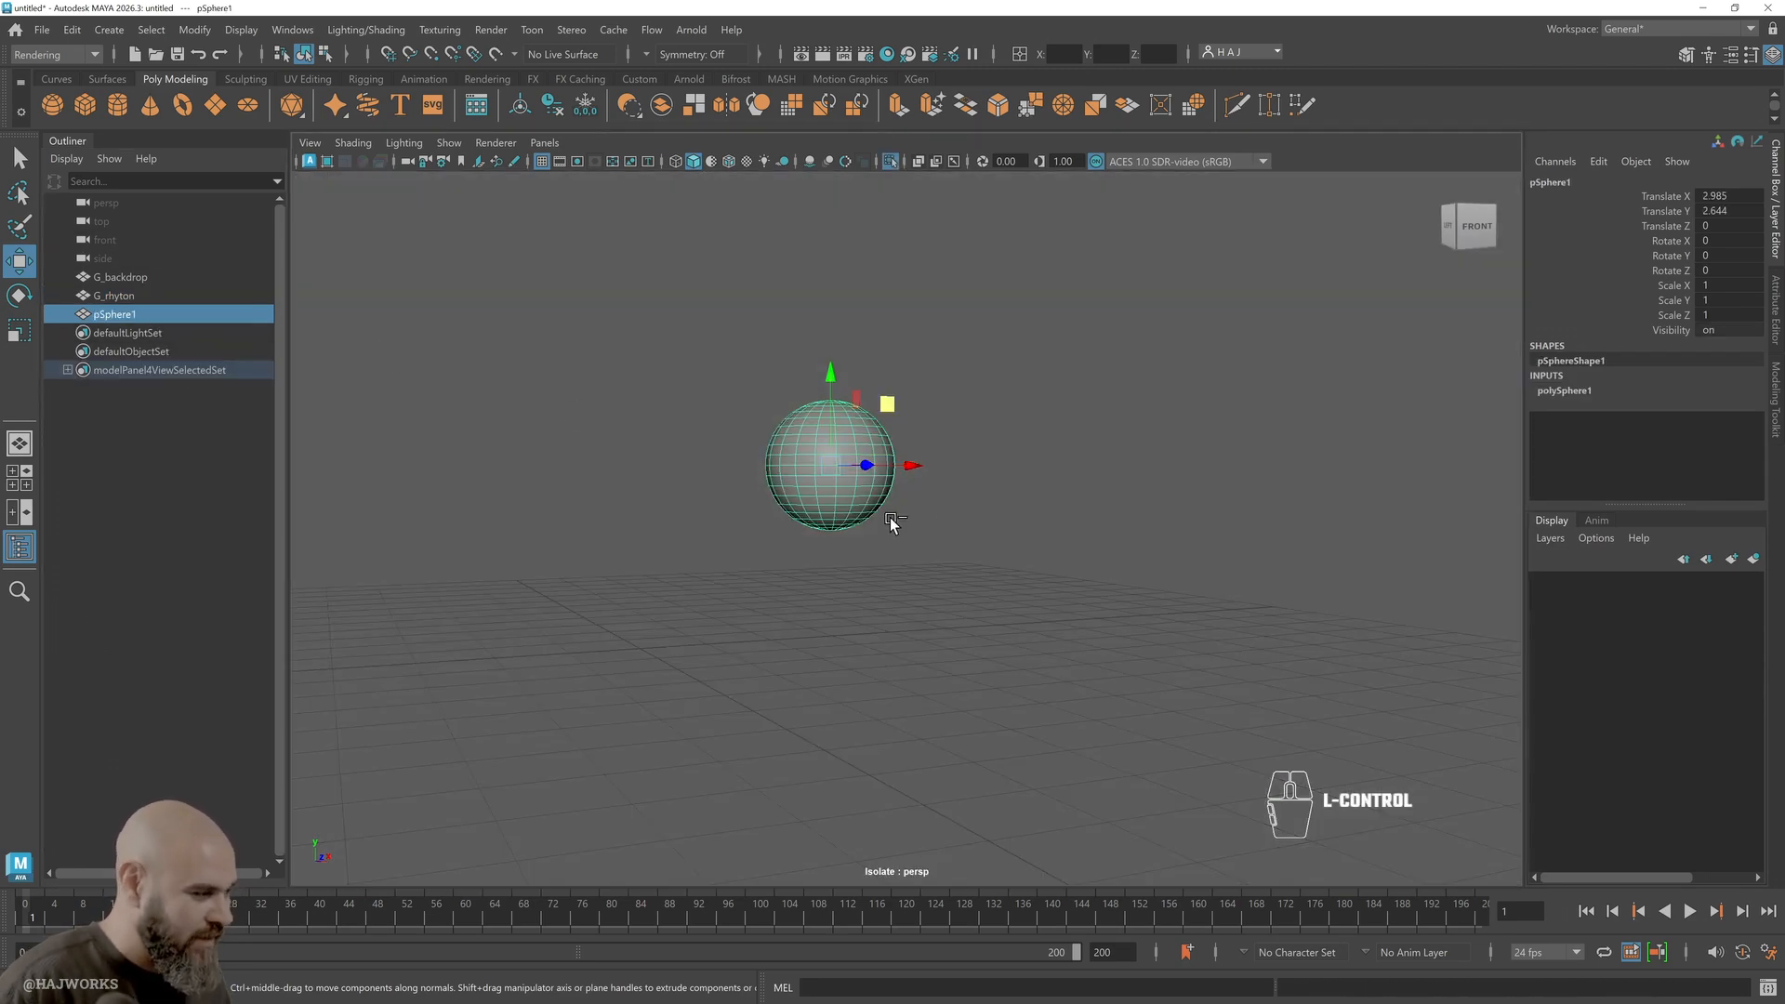
# Toggle the sphere's isolation, clear the selection, end the isolation and reselect the sphere
pyautogui.hotkey('ctrl', '1')
pyautogui.hotkey('ctrl', '1')
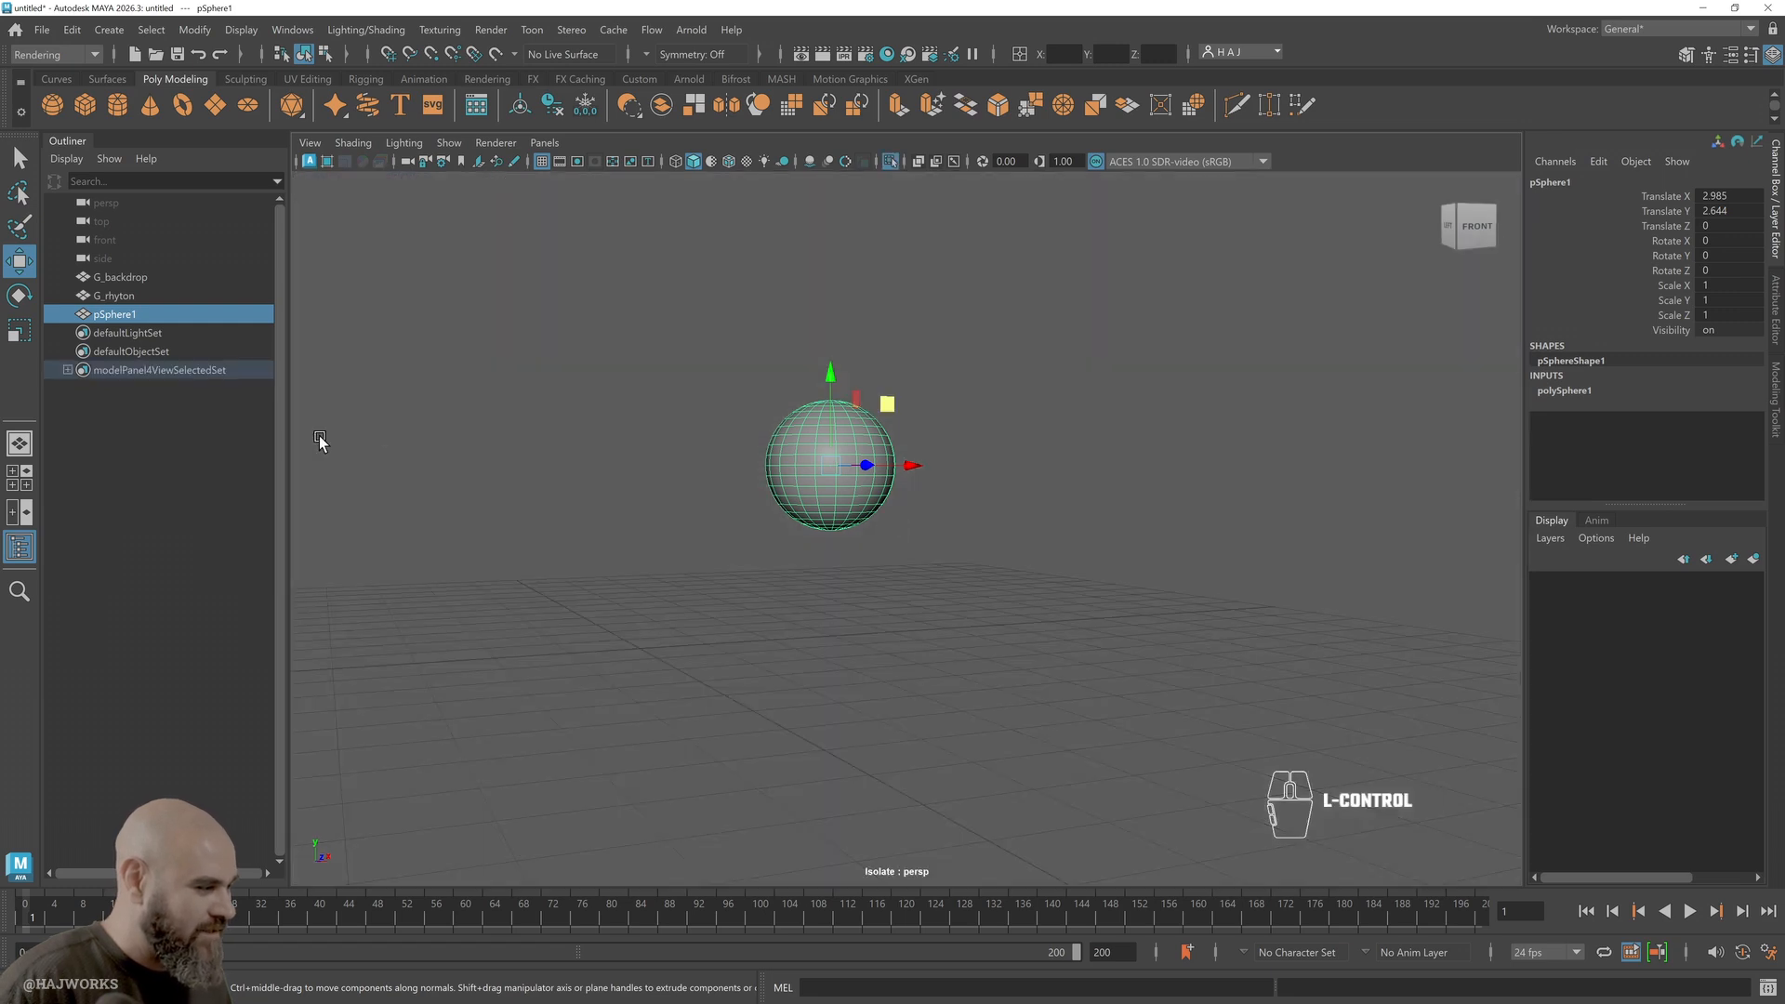
pyautogui.click(145, 459)
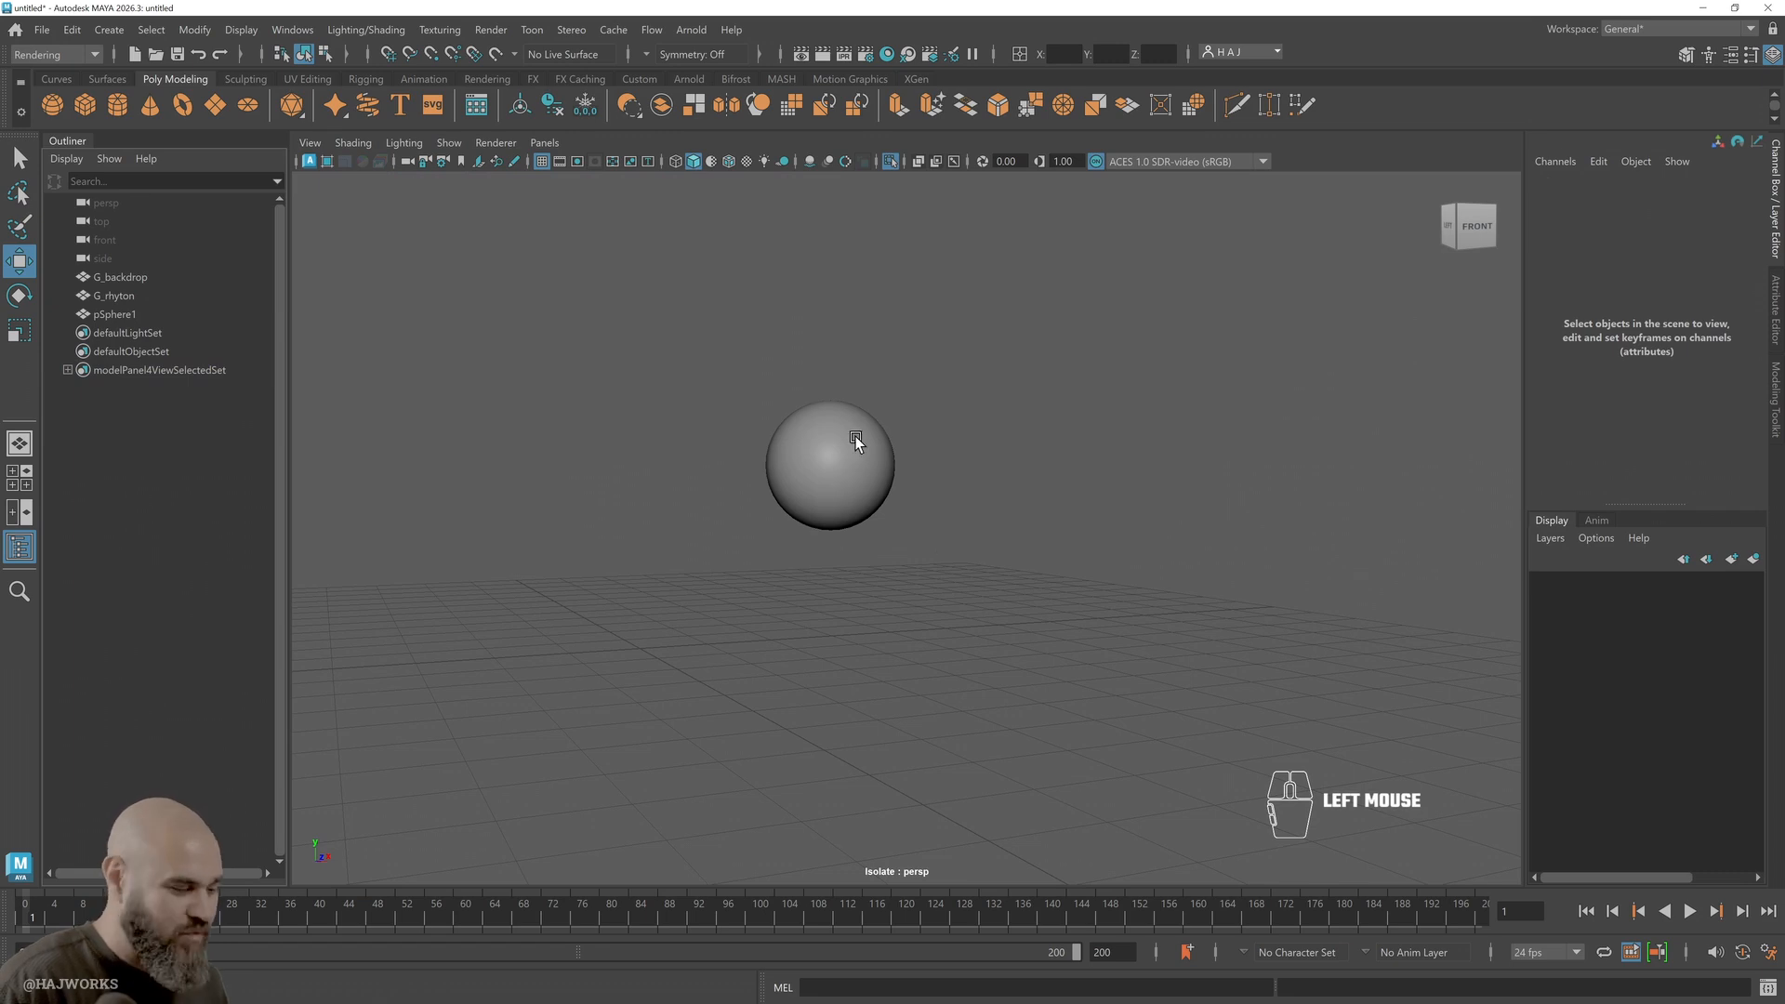
pyautogui.hotkey('ctrl', '1')
pyautogui.click(819, 443)
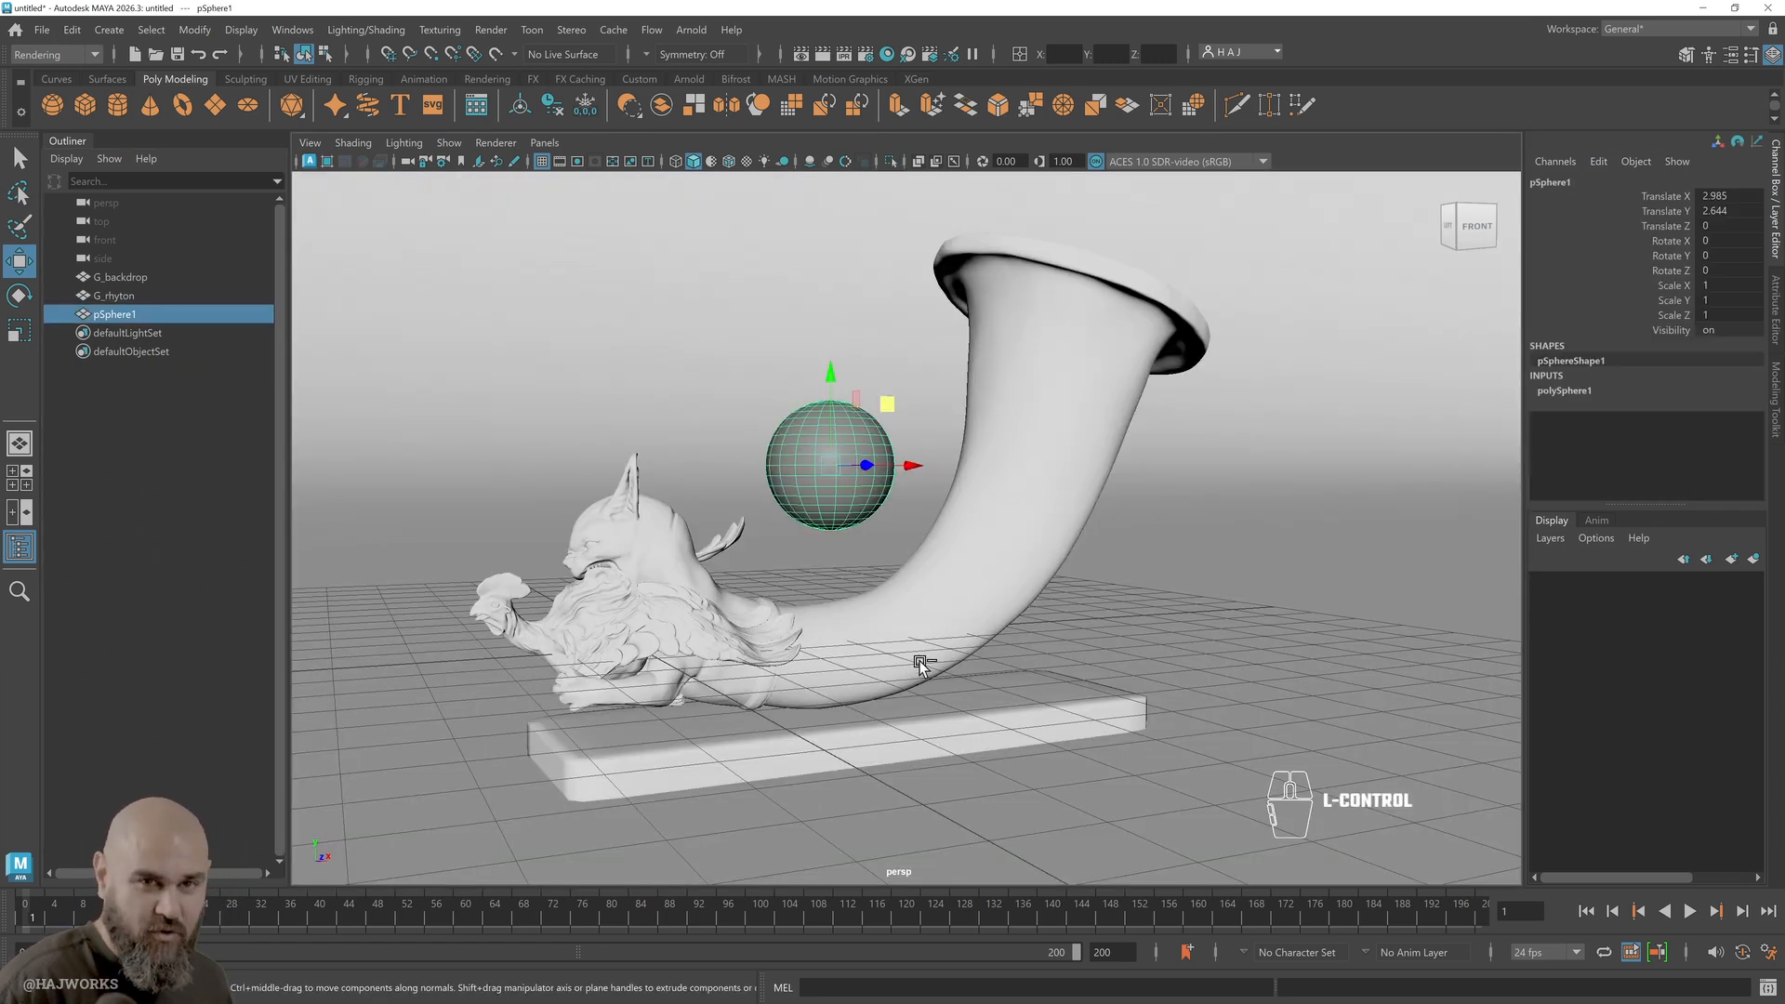
# Isolate the sphere and end the isolation once more, and hide the sphere
pyautogui.hotkey('ctrl', '1')
pyautogui.hotkey('ctrl', '1')
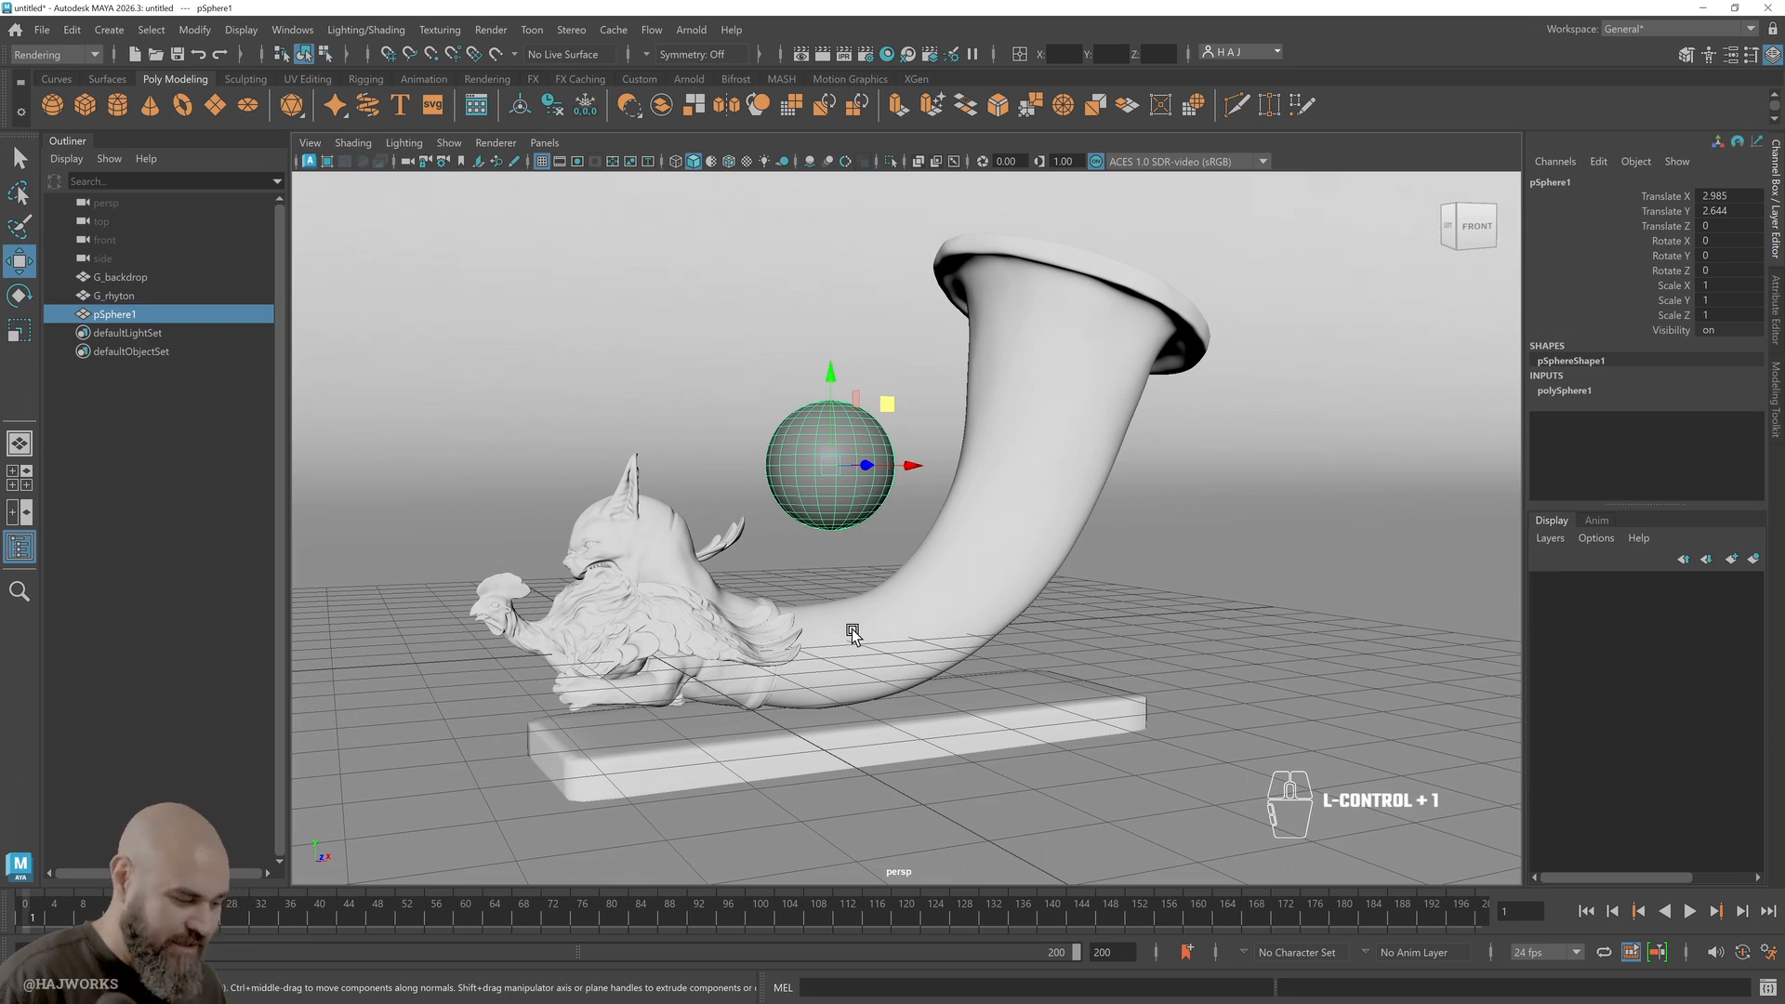
pyautogui.press('h')
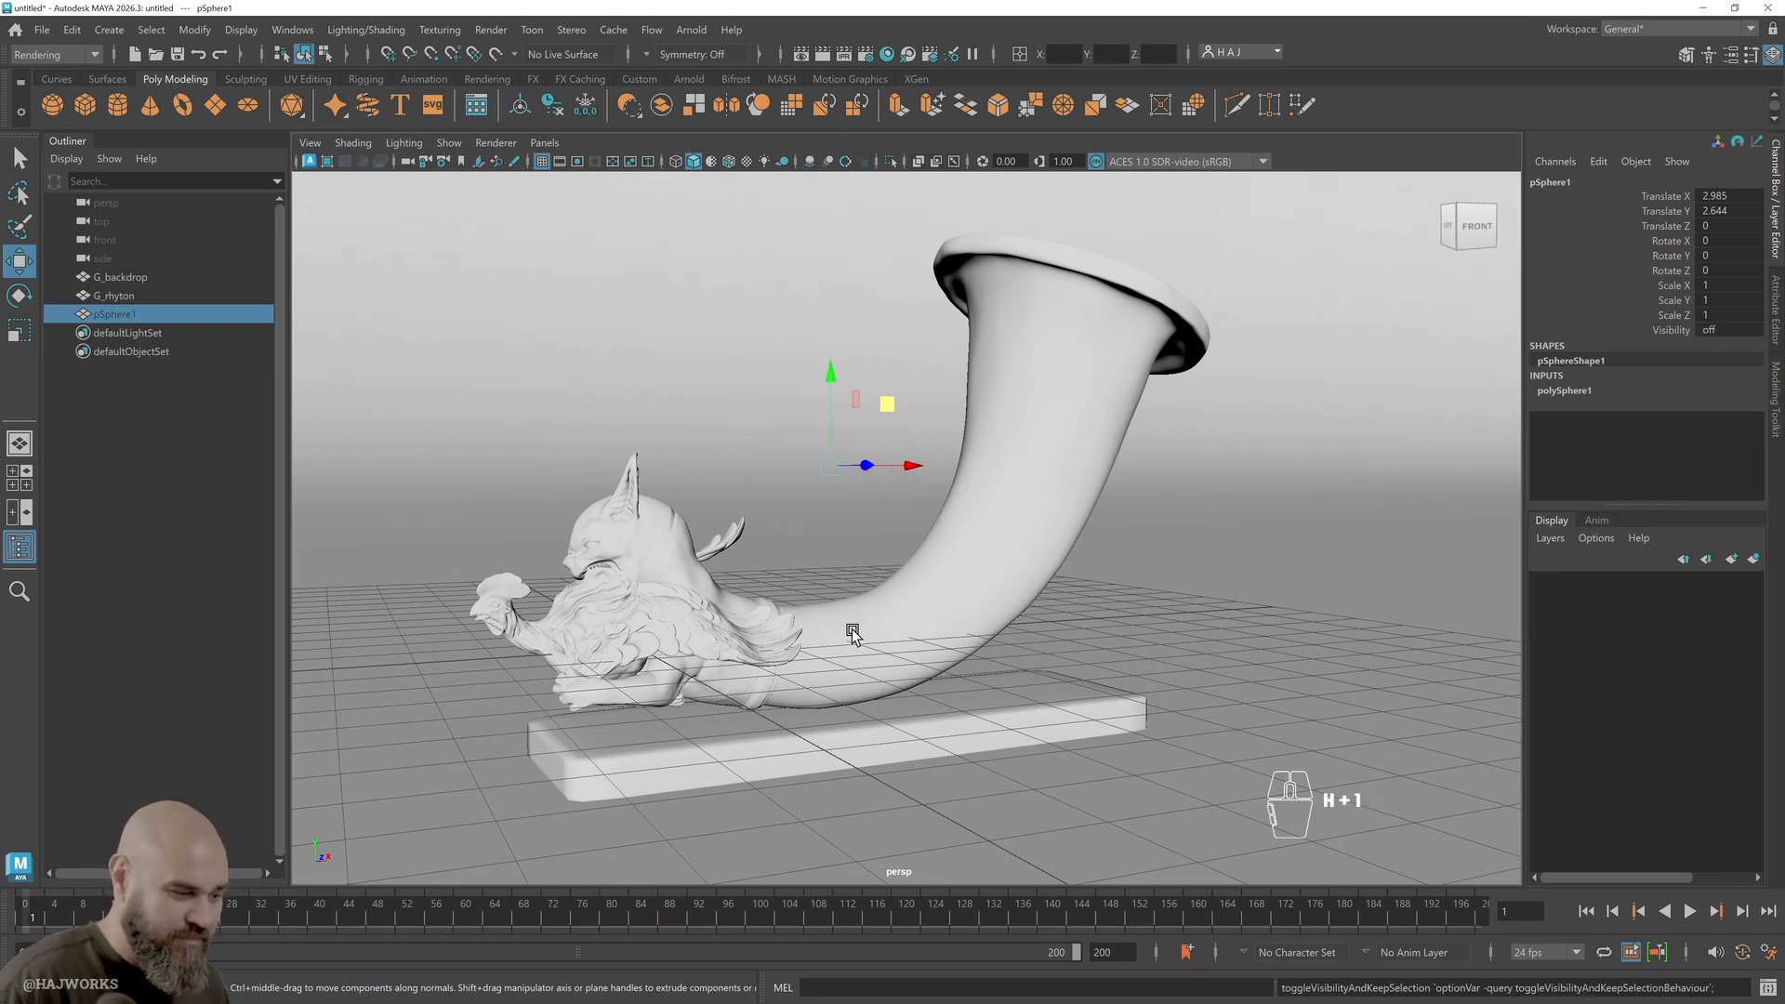
# Select G_rhyton and switch it to face component mode
pyautogui.click(742, 442)
pyautogui.keyDown('alt'); pyautogui.moveTo(742, 441); pyautogui.dragTo(939, 409); pyautogui.keyUp('alt')
pyautogui.keyDown('alt'); pyautogui.moveTo(938, 409); pyautogui.dragTo(888, 725, button='right'); pyautogui.keyUp('alt')
pyautogui.keyDown('alt'); pyautogui.moveTo(888, 725); pyautogui.dragTo(887, 636, button='middle'); pyautogui.keyUp('alt')
pyautogui.keyDown('alt'); pyautogui.moveTo(878, 544); pyautogui.dragTo(889, 577, button='right'); pyautogui.keyUp('alt')
pyautogui.keyDown('alt'); pyautogui.moveTo(889, 474); pyautogui.dragTo(937, 576, button='middle'); pyautogui.keyUp('alt')
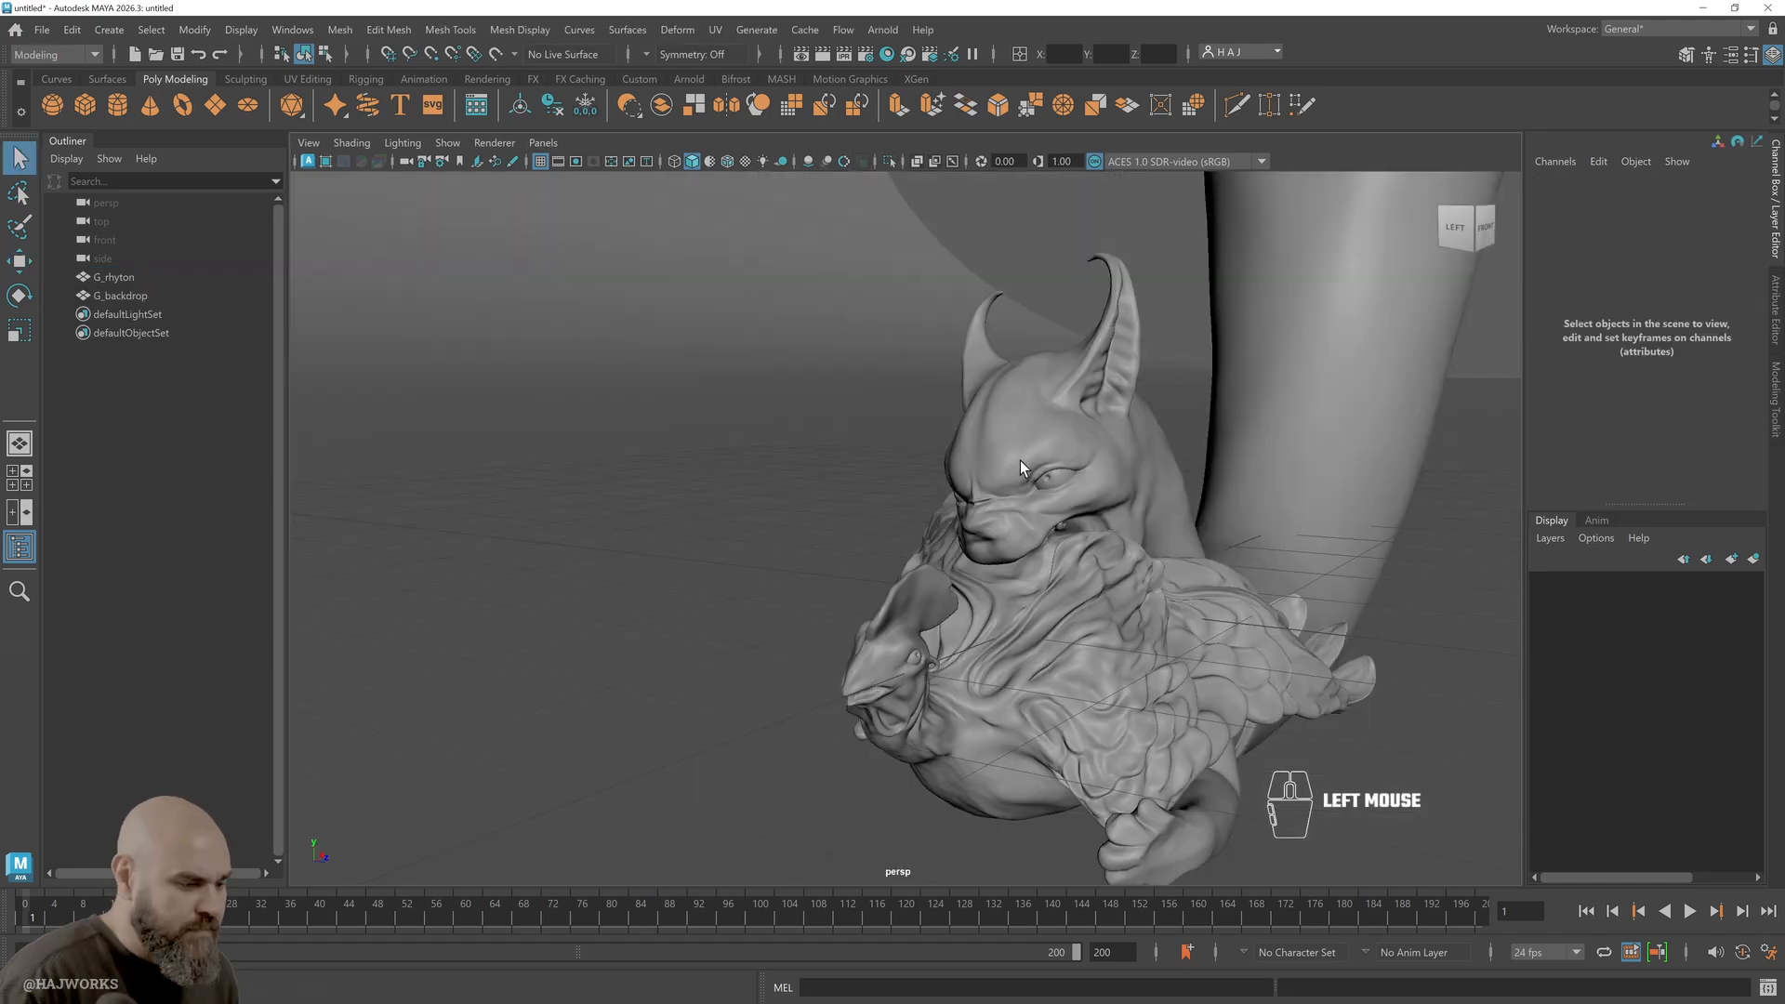
pyautogui.click(1084, 656)
pyautogui.keyDown('alt'); pyautogui.moveTo(1116, 655); pyautogui.dragTo(960, 593, button='middle'); pyautogui.keyUp('alt')
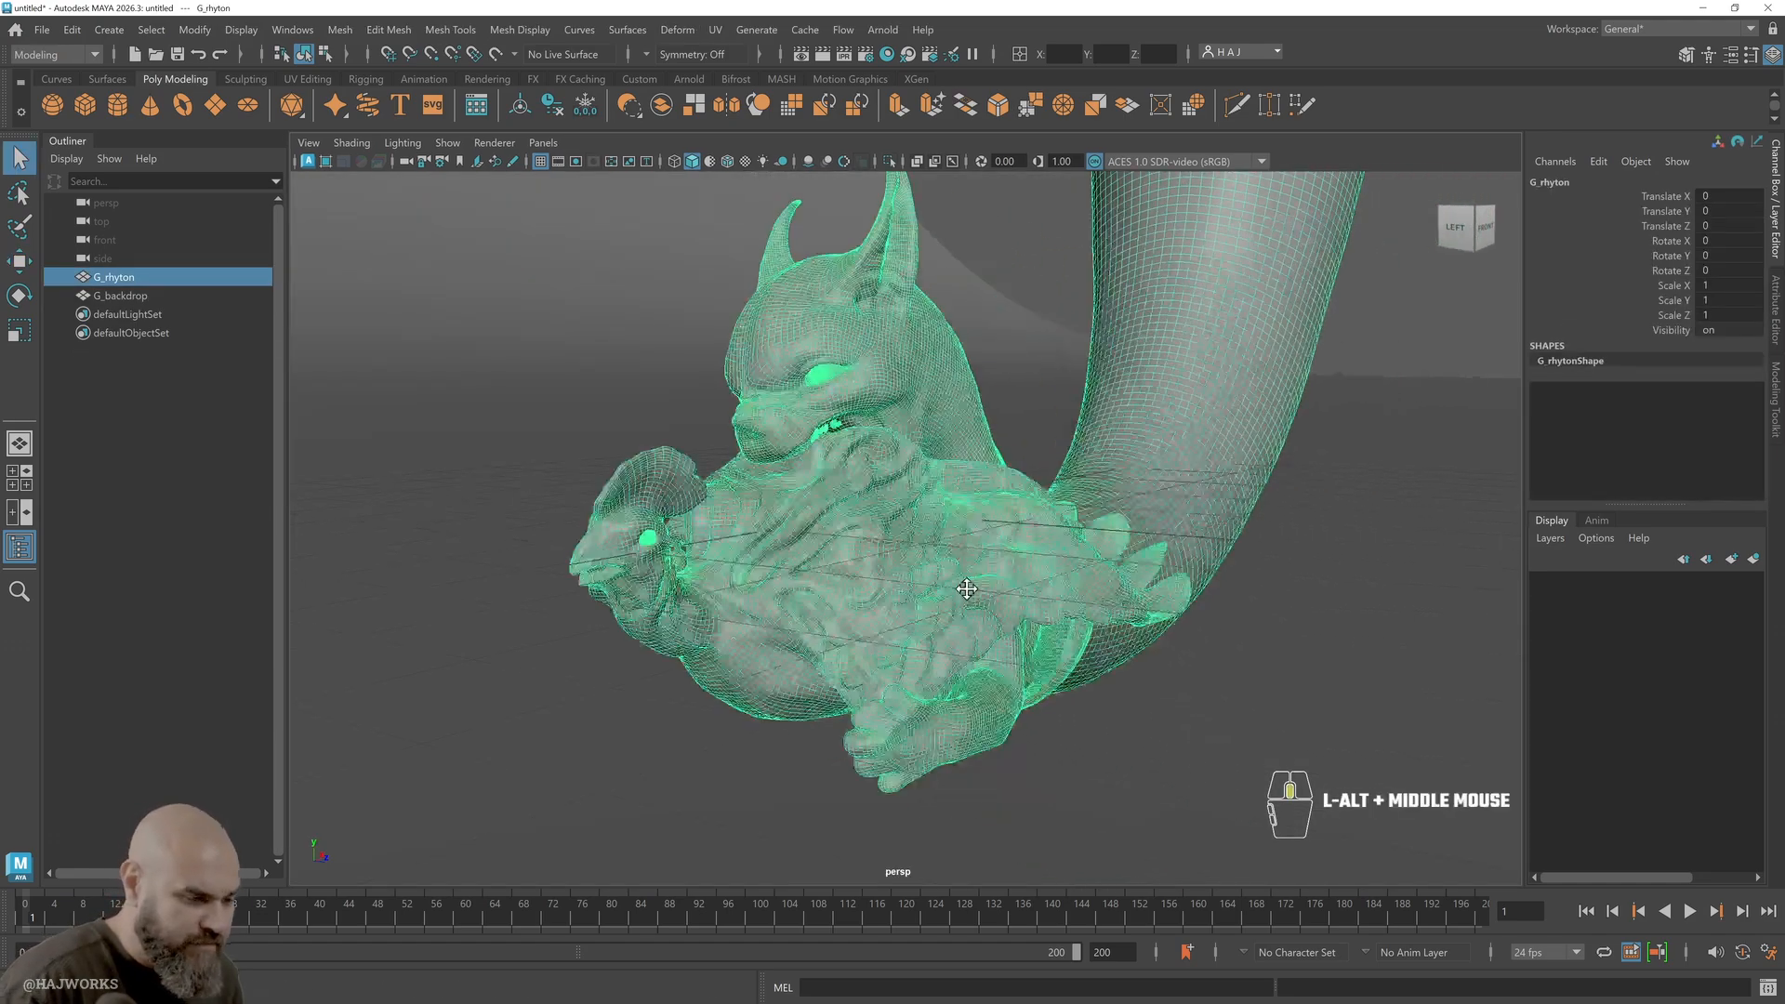
pyautogui.keyDown('alt'); pyautogui.moveTo(960, 593); pyautogui.dragTo(1020, 606, button='right'); pyautogui.keyUp('alt')
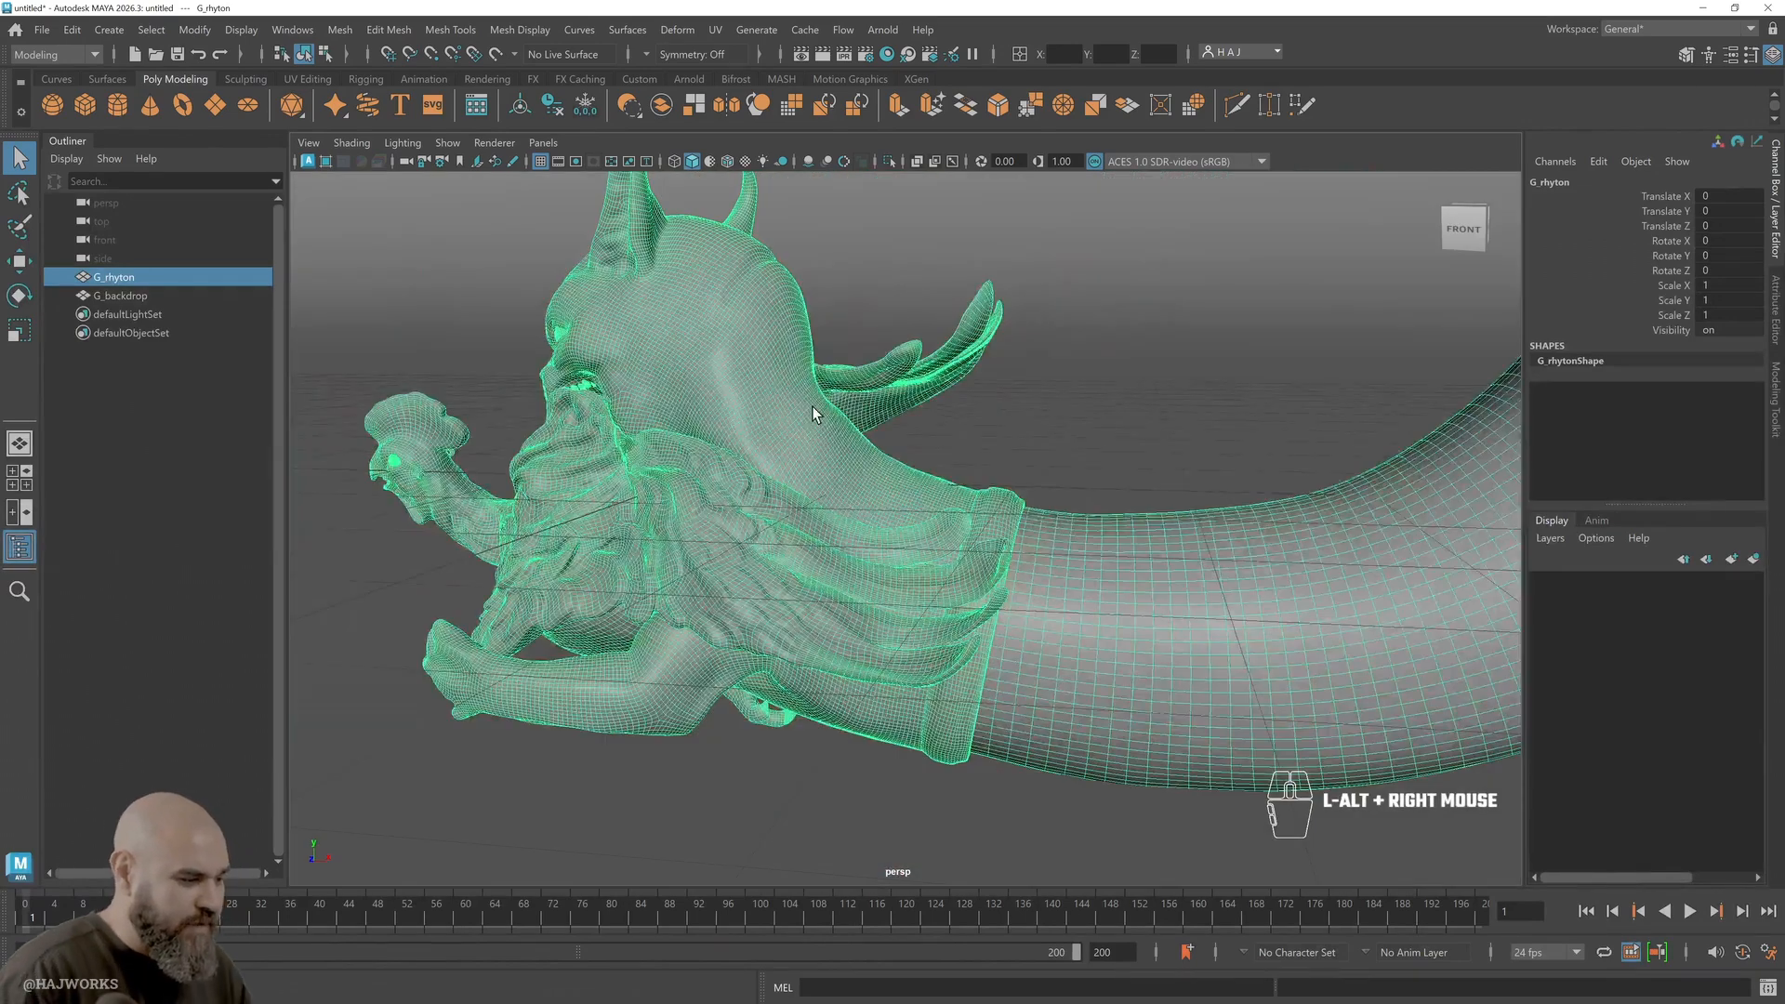
pyautogui.moveTo(810, 406); pyautogui.dragTo(818, 452, button='right')
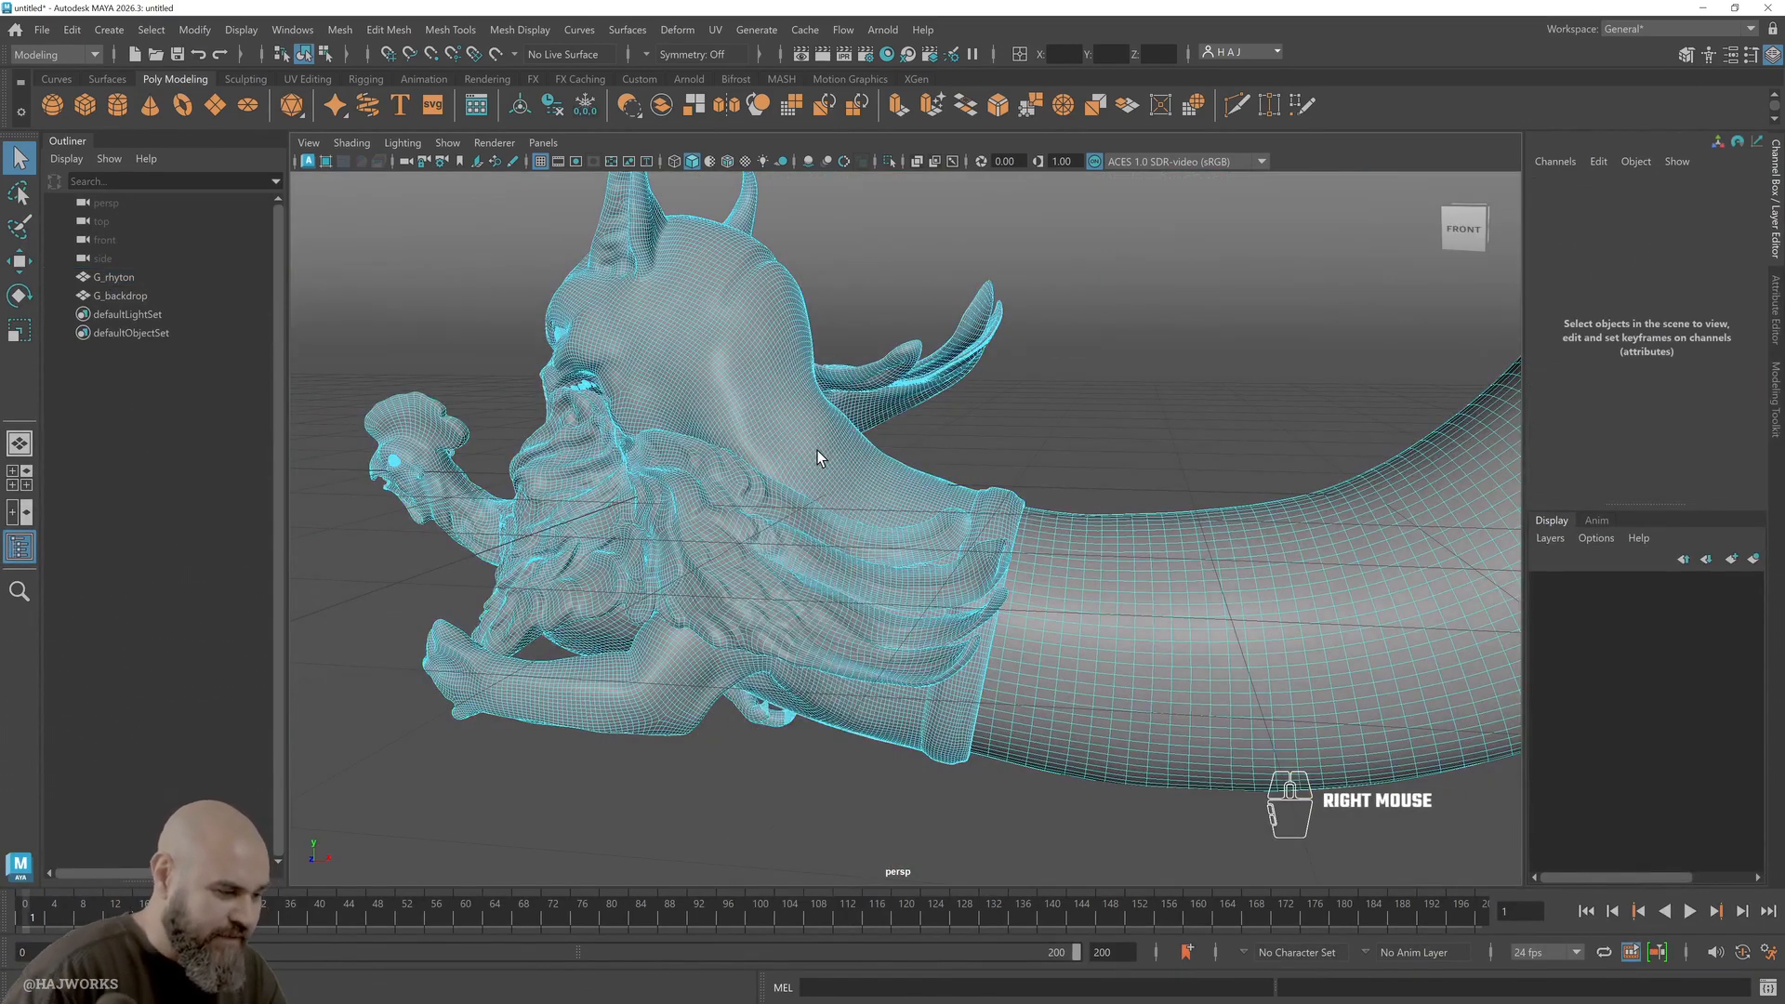
# Pick a single face on the side of the lynx's neck in face mode, and return G_rhyton to object mode
pyautogui.keyDown('alt'); pyautogui.moveTo(799, 460); pyautogui.dragTo(841, 437); pyautogui.keyUp('alt')
pyautogui.keyDown('alt'); pyautogui.moveTo(841, 437); pyautogui.dragTo(857, 469, button='right'); pyautogui.keyUp('alt')
pyautogui.keyDown('alt'); pyautogui.moveTo(857, 470); pyautogui.dragTo(883, 500, button='middle'); pyautogui.keyUp('alt')
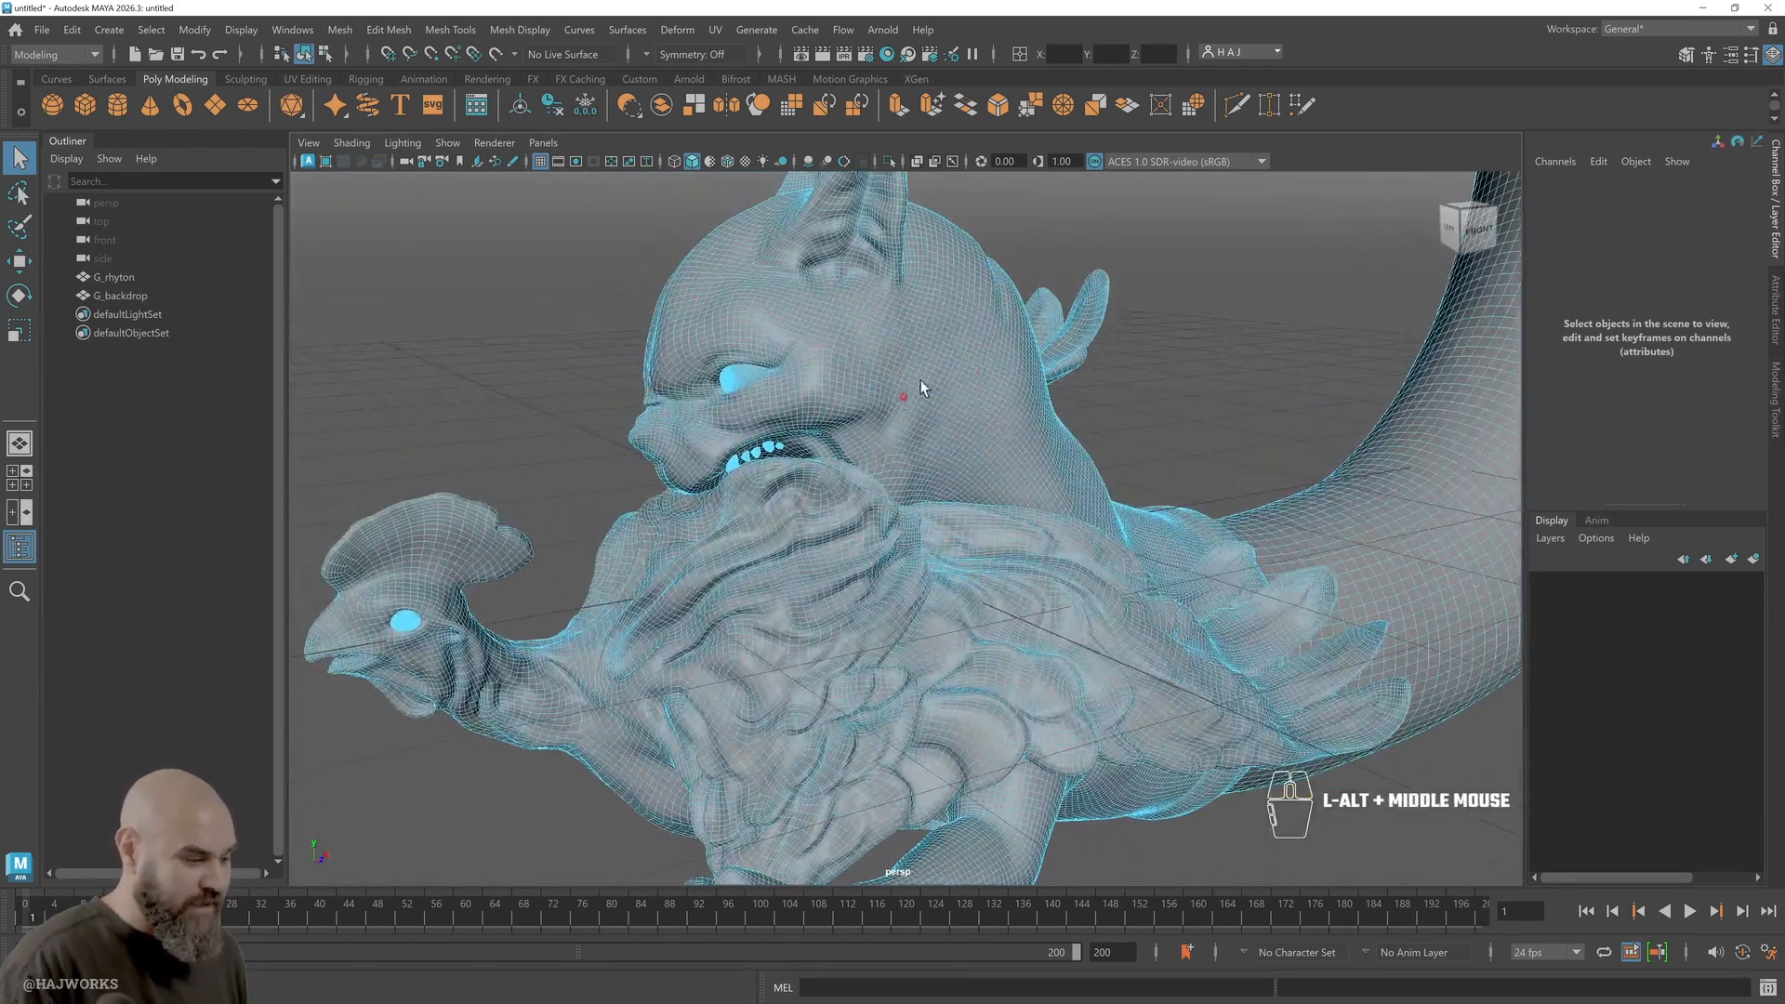
pyautogui.moveTo(946, 347); pyautogui.dragTo(955, 414, button='right')
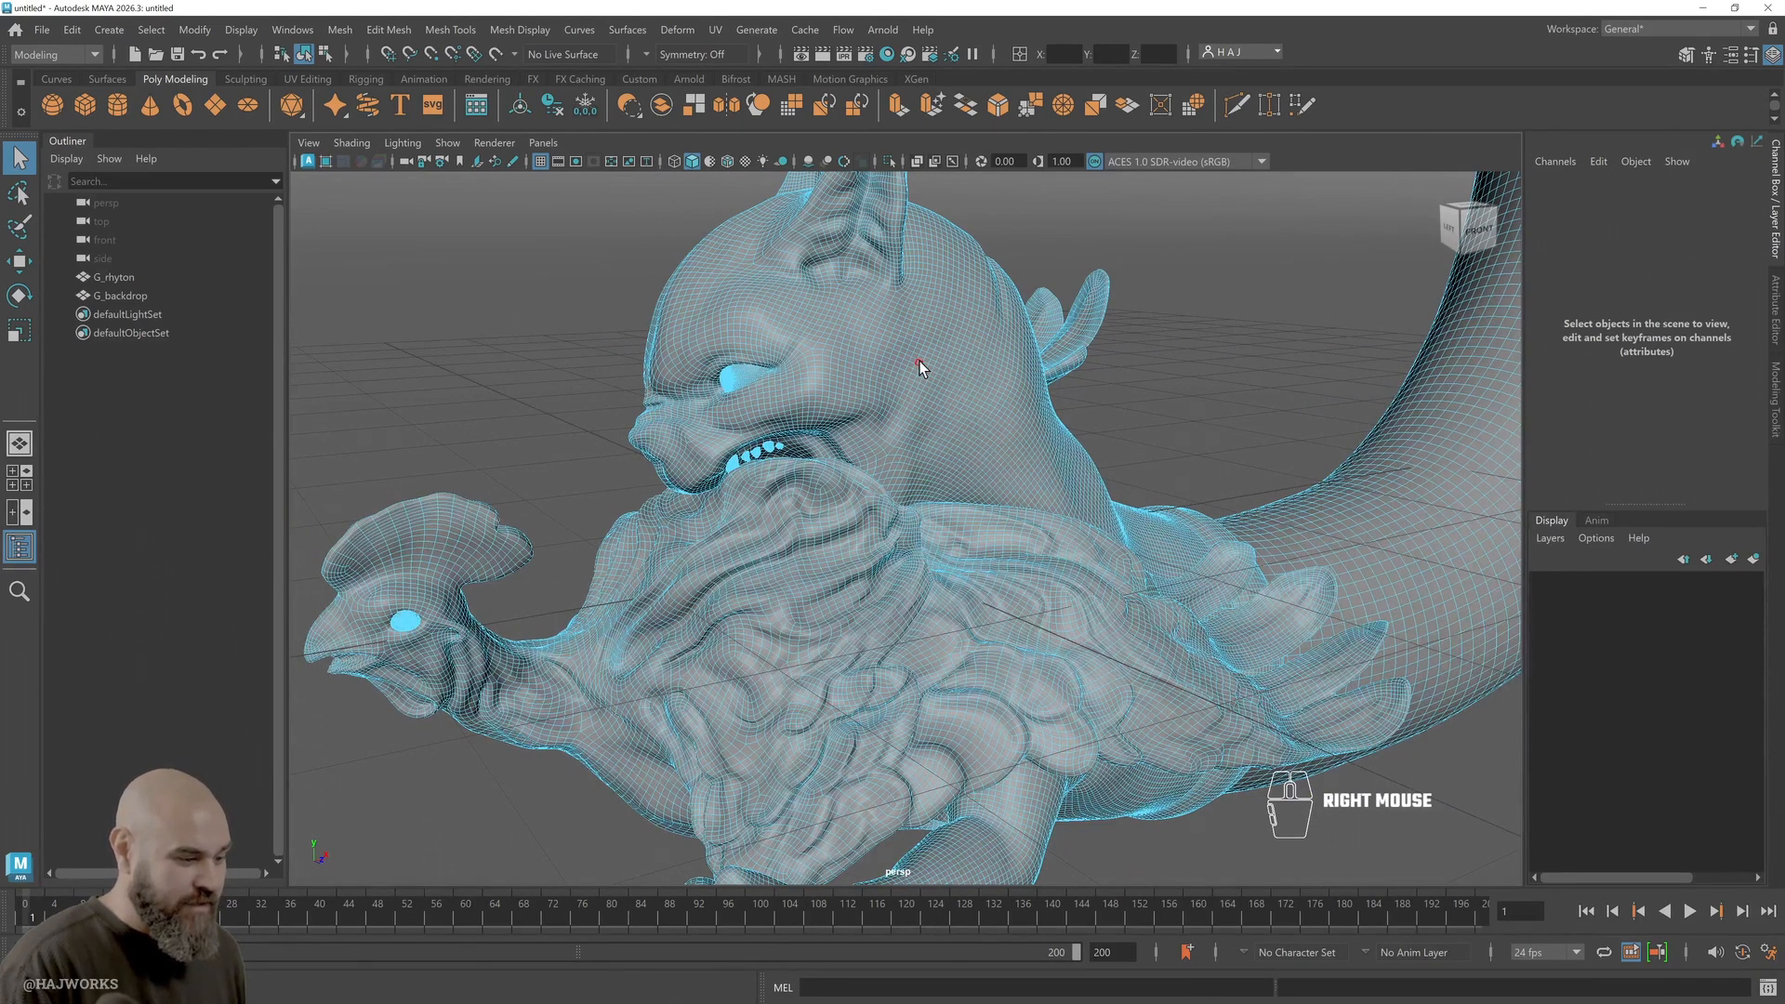
pyautogui.click(940, 388)
pyautogui.moveTo(941, 388); pyautogui.dragTo(918, 169, button='right')
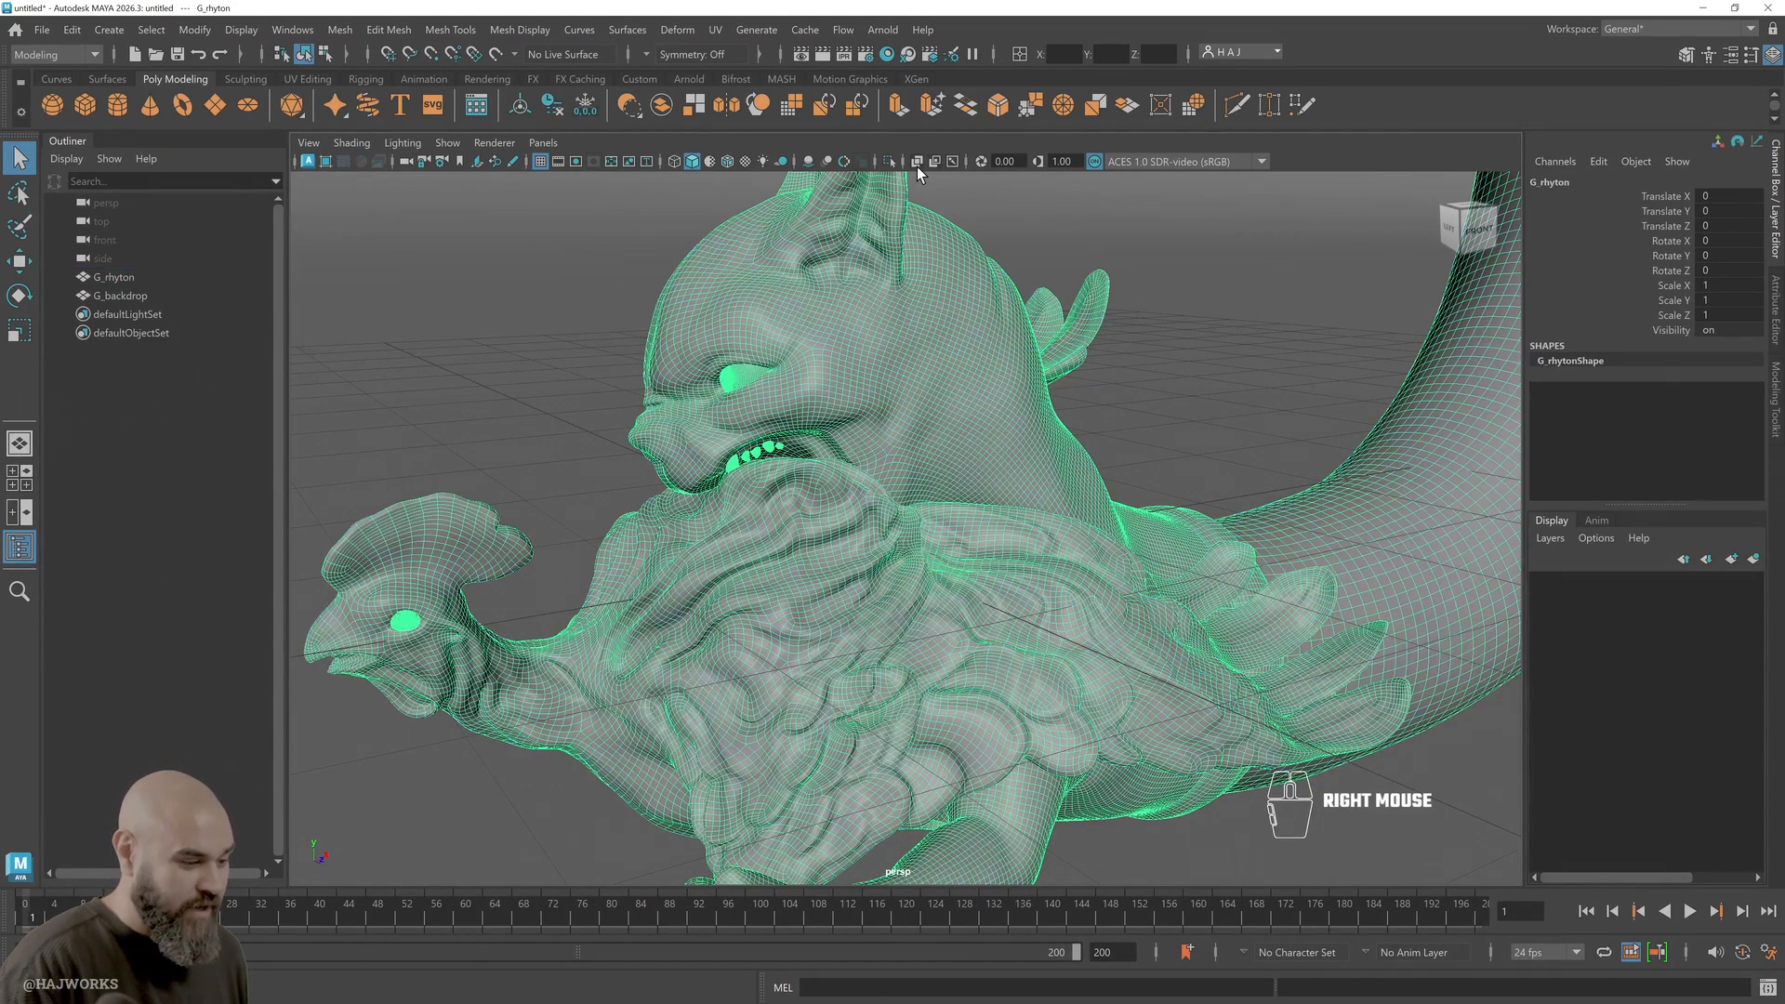
# Select G_backdrop and then G_rhyton as whole objects, and switch G_rhyton to vertex mode and on to face mode
pyautogui.doubleClick(956, 320)
pyautogui.click(1108, 355)
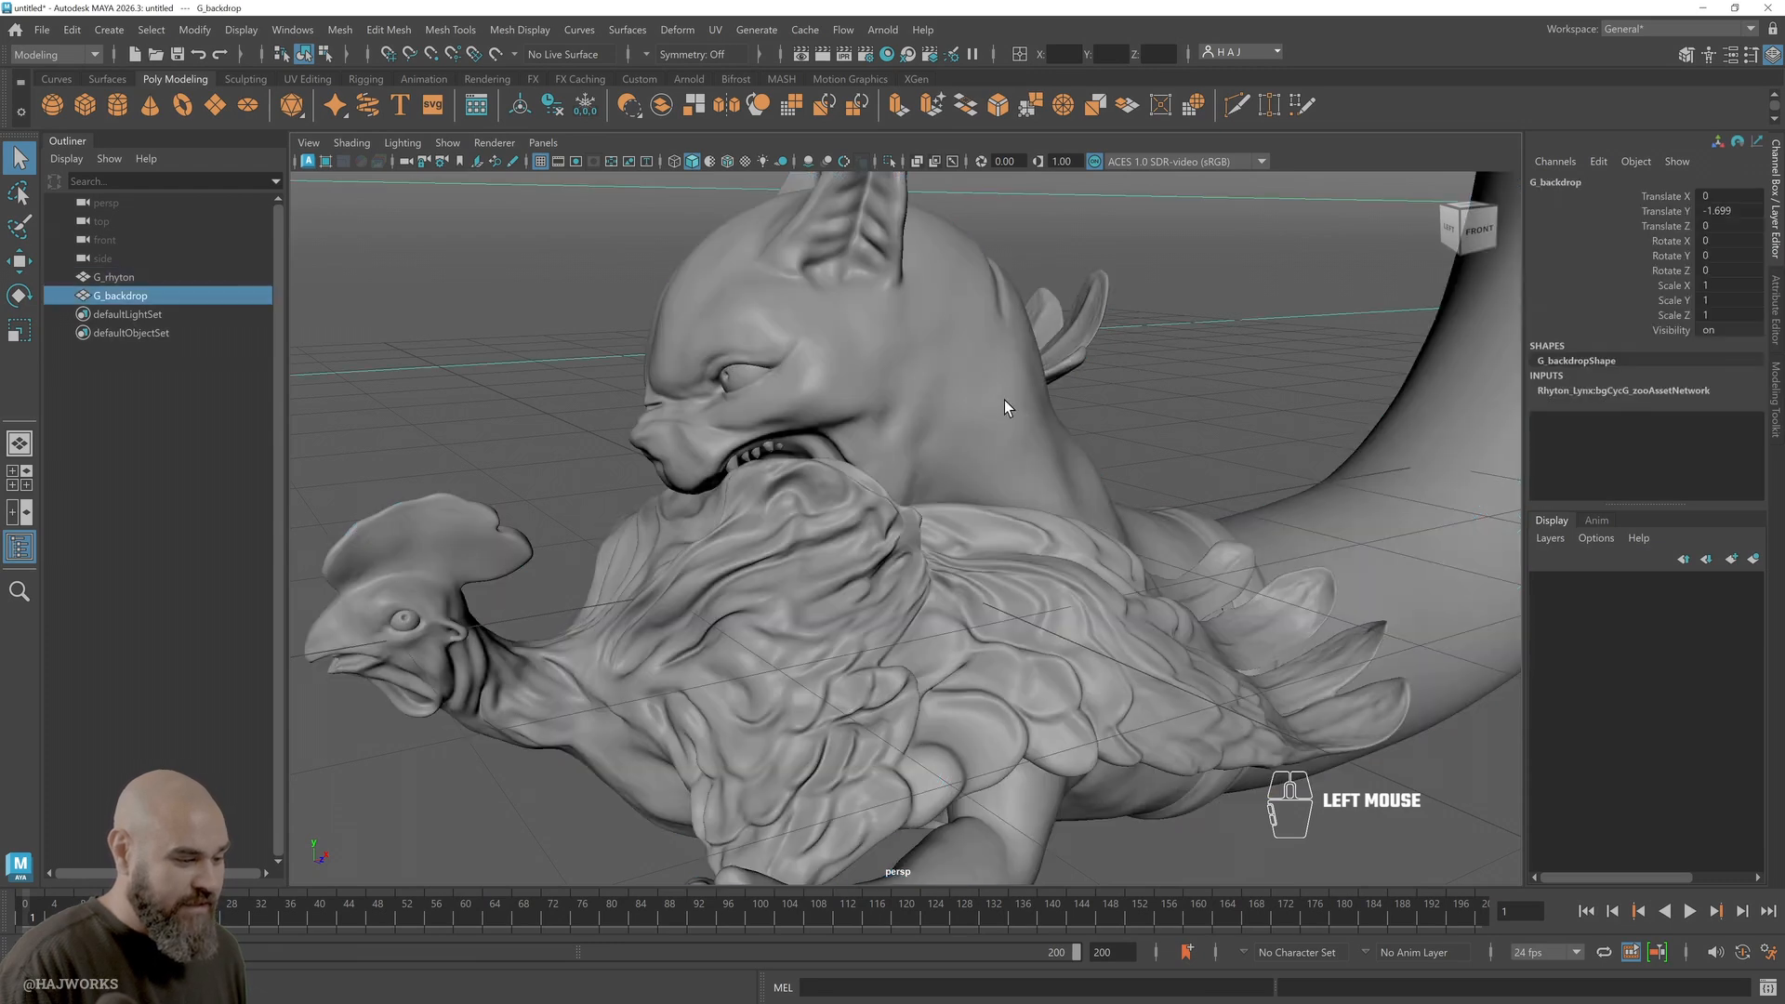
pyautogui.click(987, 388)
pyautogui.rightClick(1000, 385)
pyautogui.moveTo(1004, 388); pyautogui.dragTo(1079, 414, button='right')
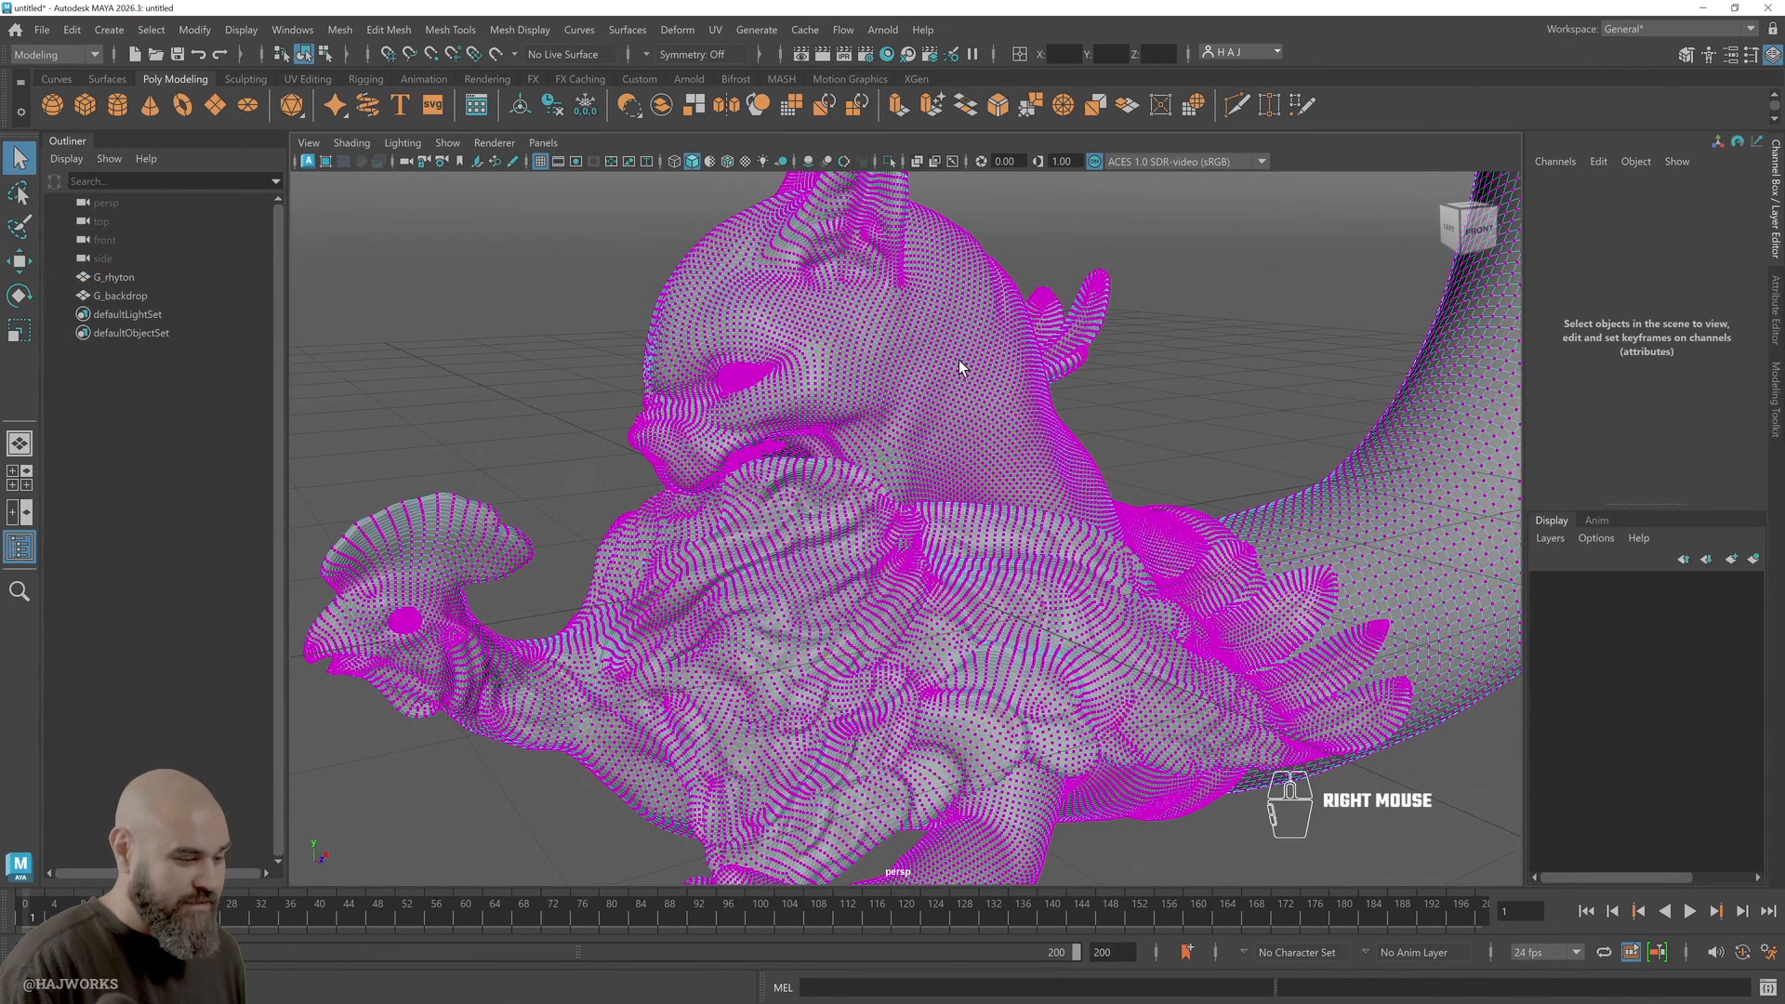
pyautogui.moveTo(960, 367); pyautogui.dragTo(960, 472, button='right')
# Select all connected faces of the lynx's body, clear them, and select all connected faces of the rooster instead
pyautogui.click(960, 417)
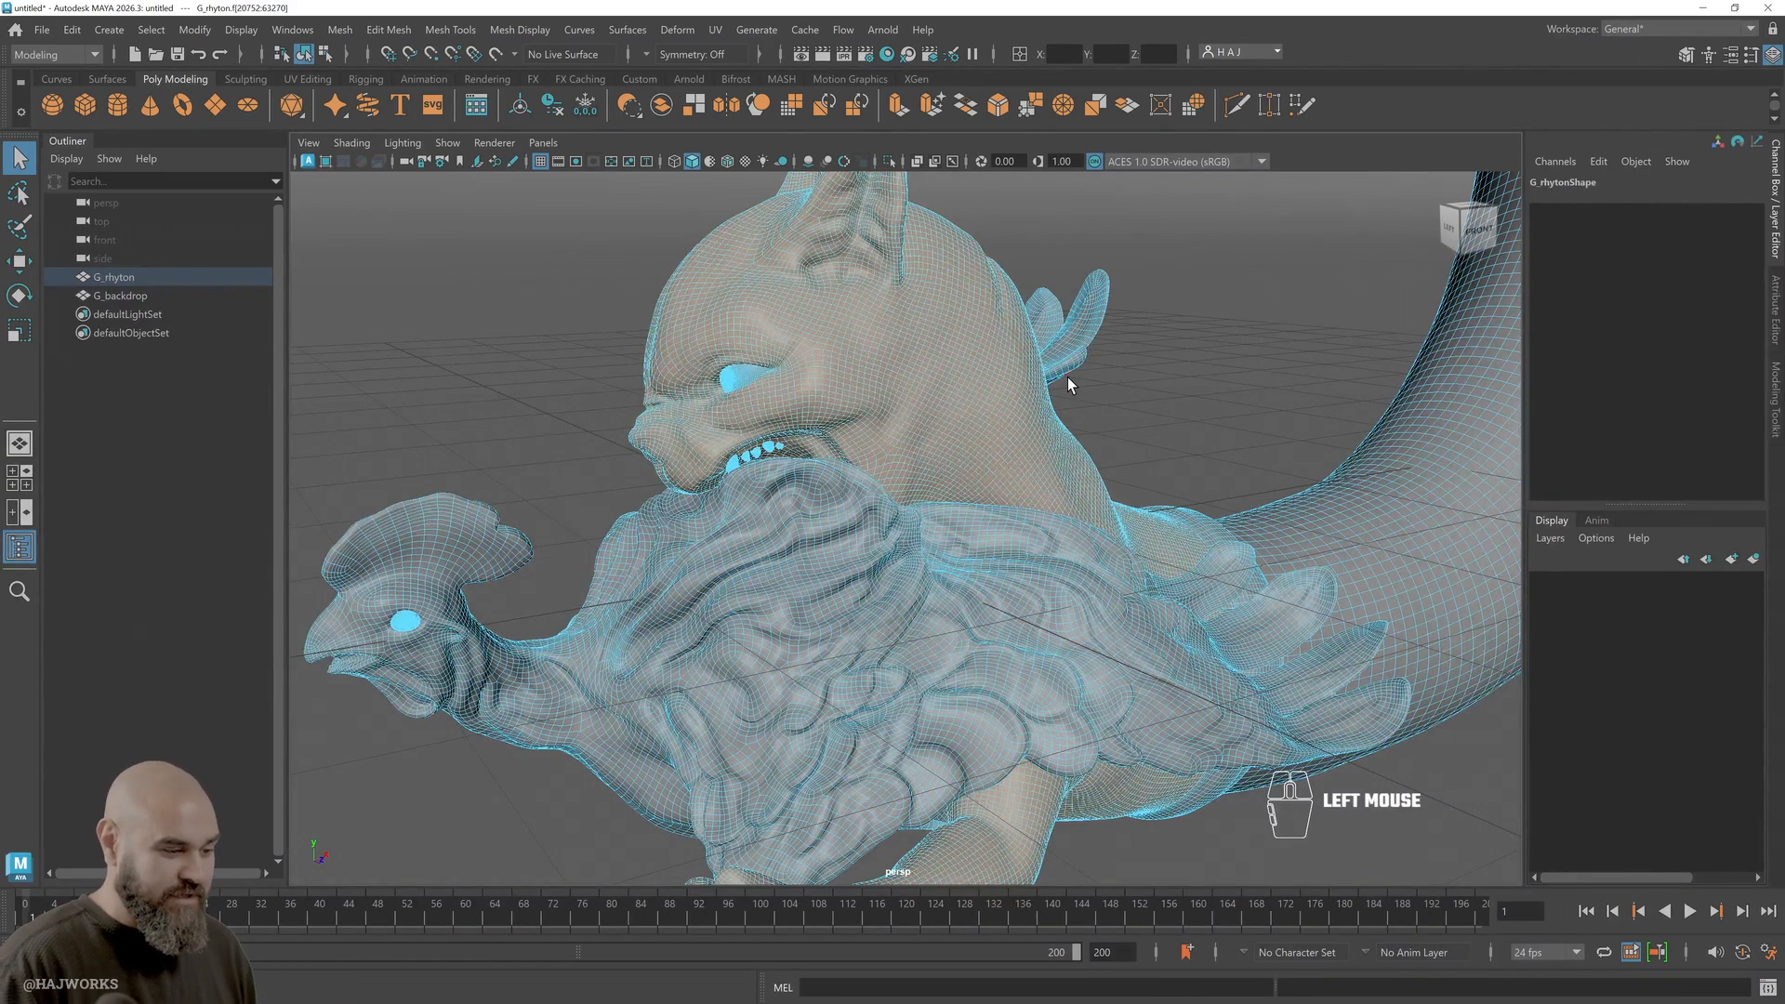
pyautogui.click(1135, 393)
pyautogui.click(963, 417)
pyautogui.moveTo(963, 421); pyautogui.dragTo(966, 494, button='right')
pyautogui.click(796, 533)
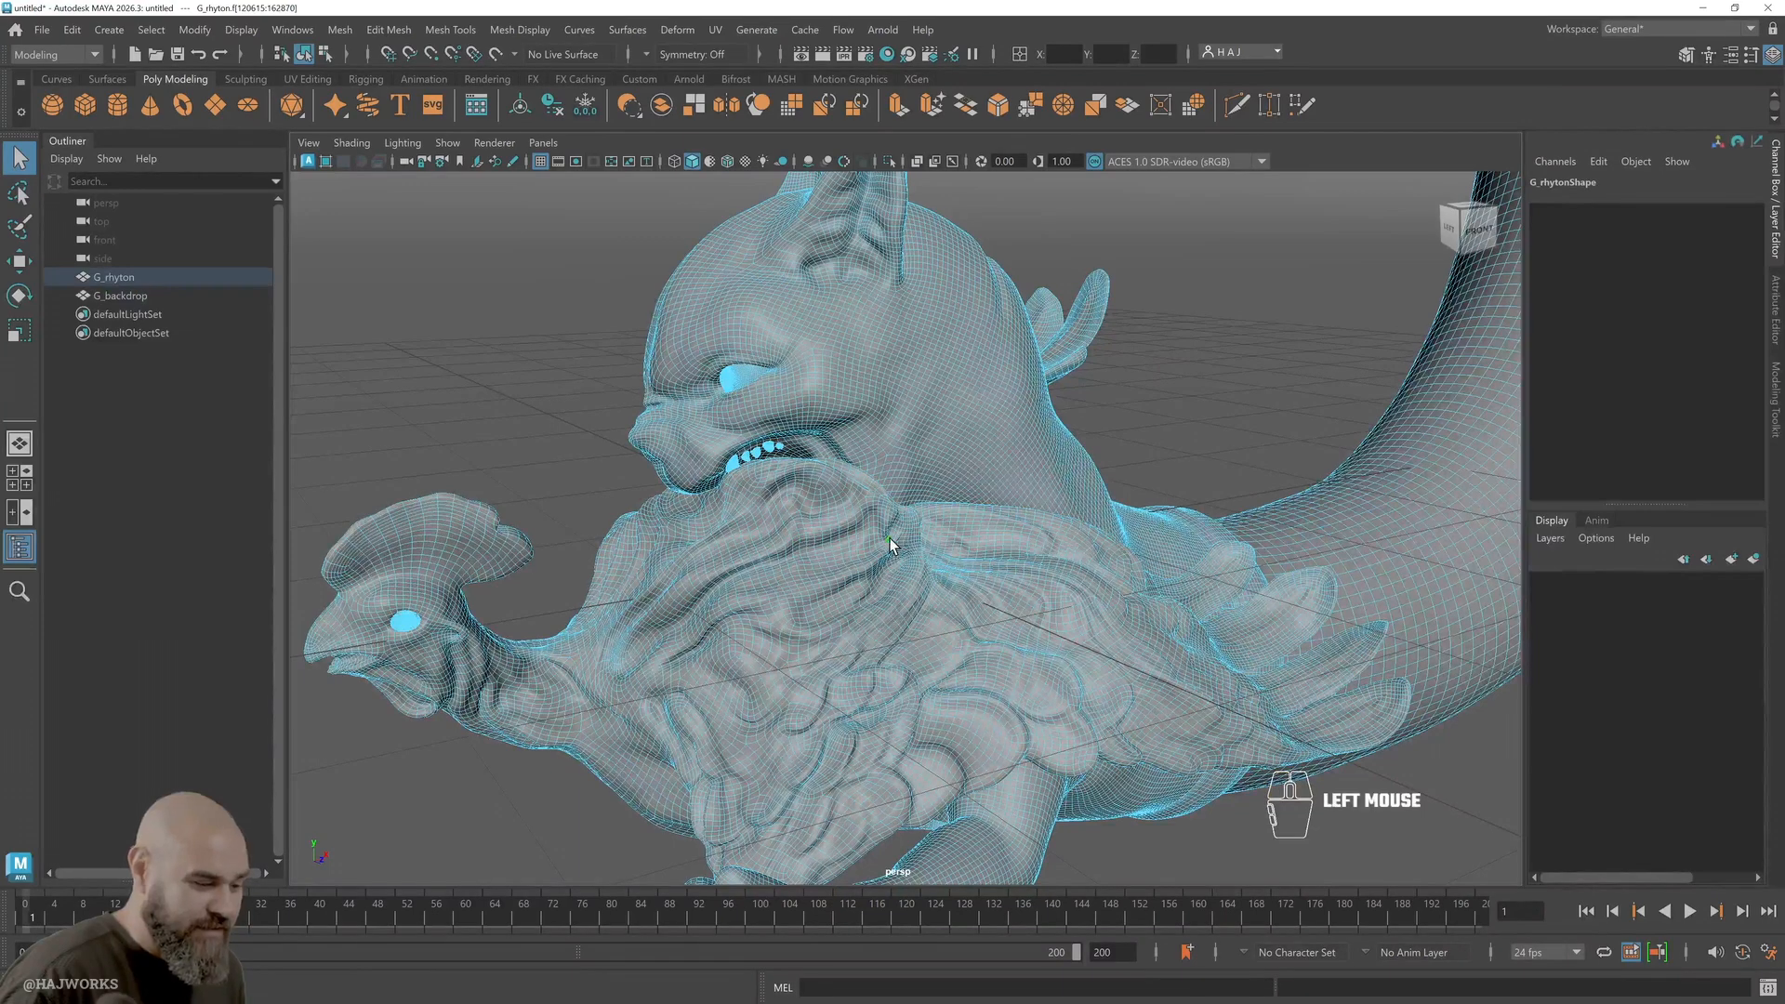
pyautogui.scroll(-3, 972, 535)
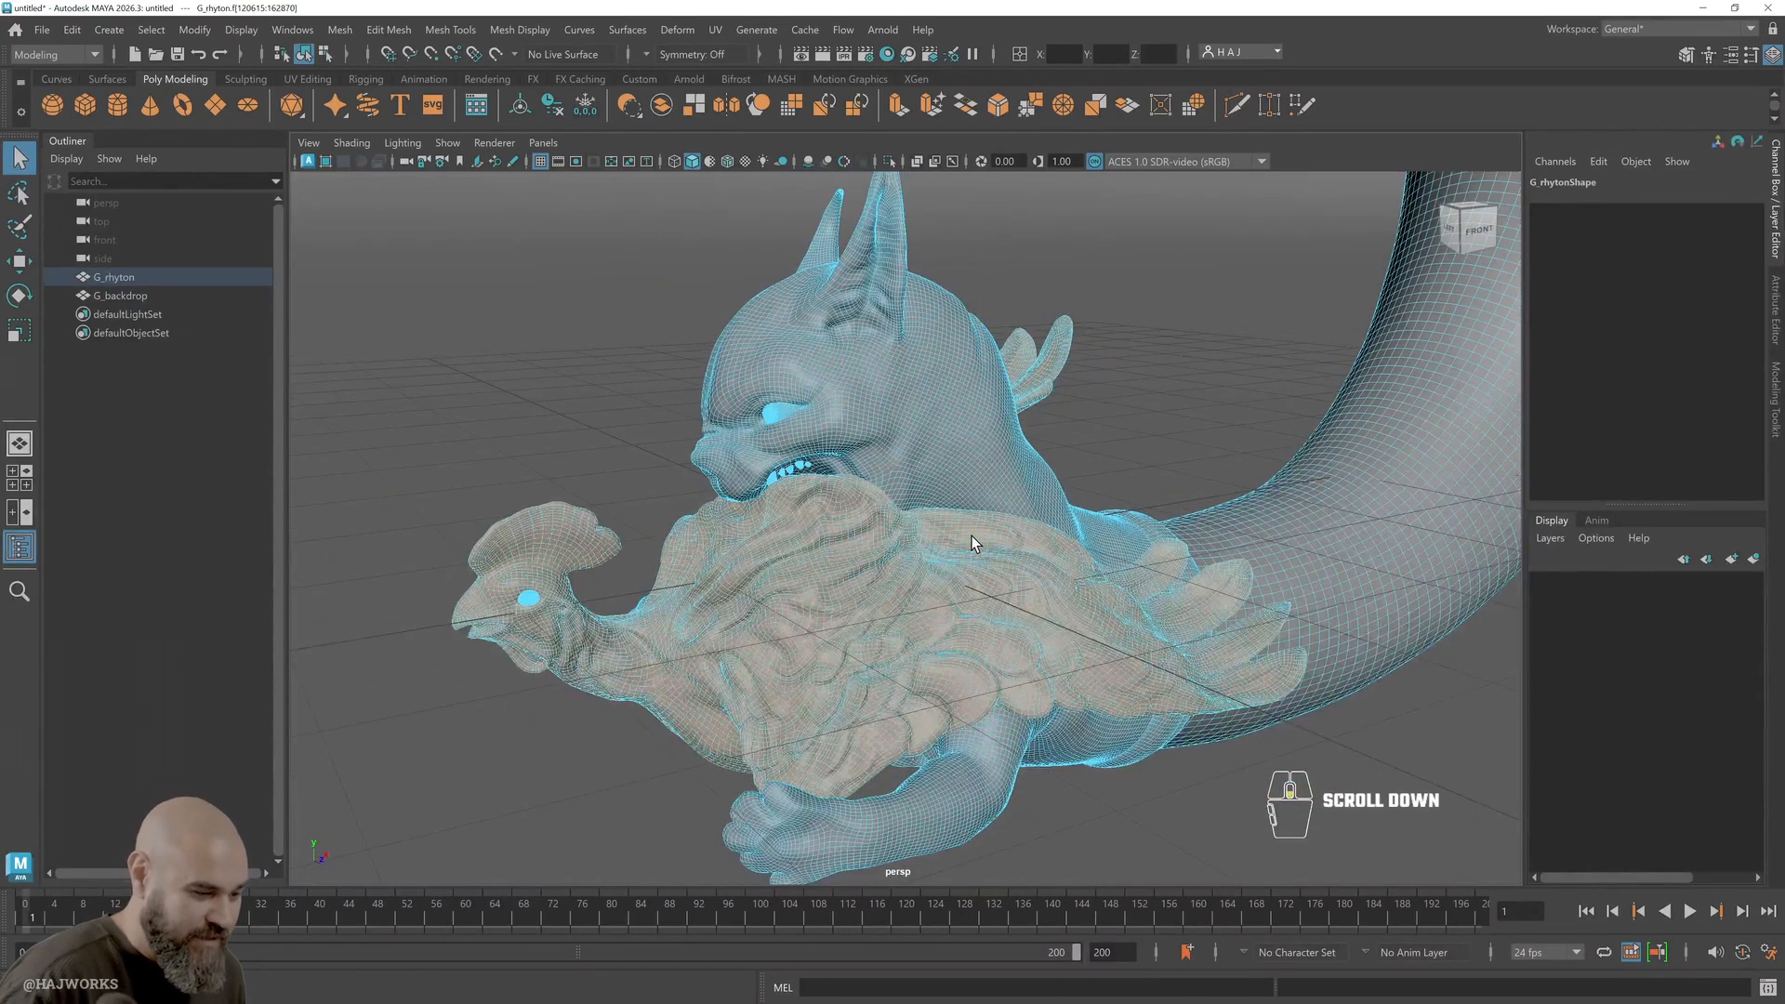
pyautogui.scroll(-2, 972, 535)
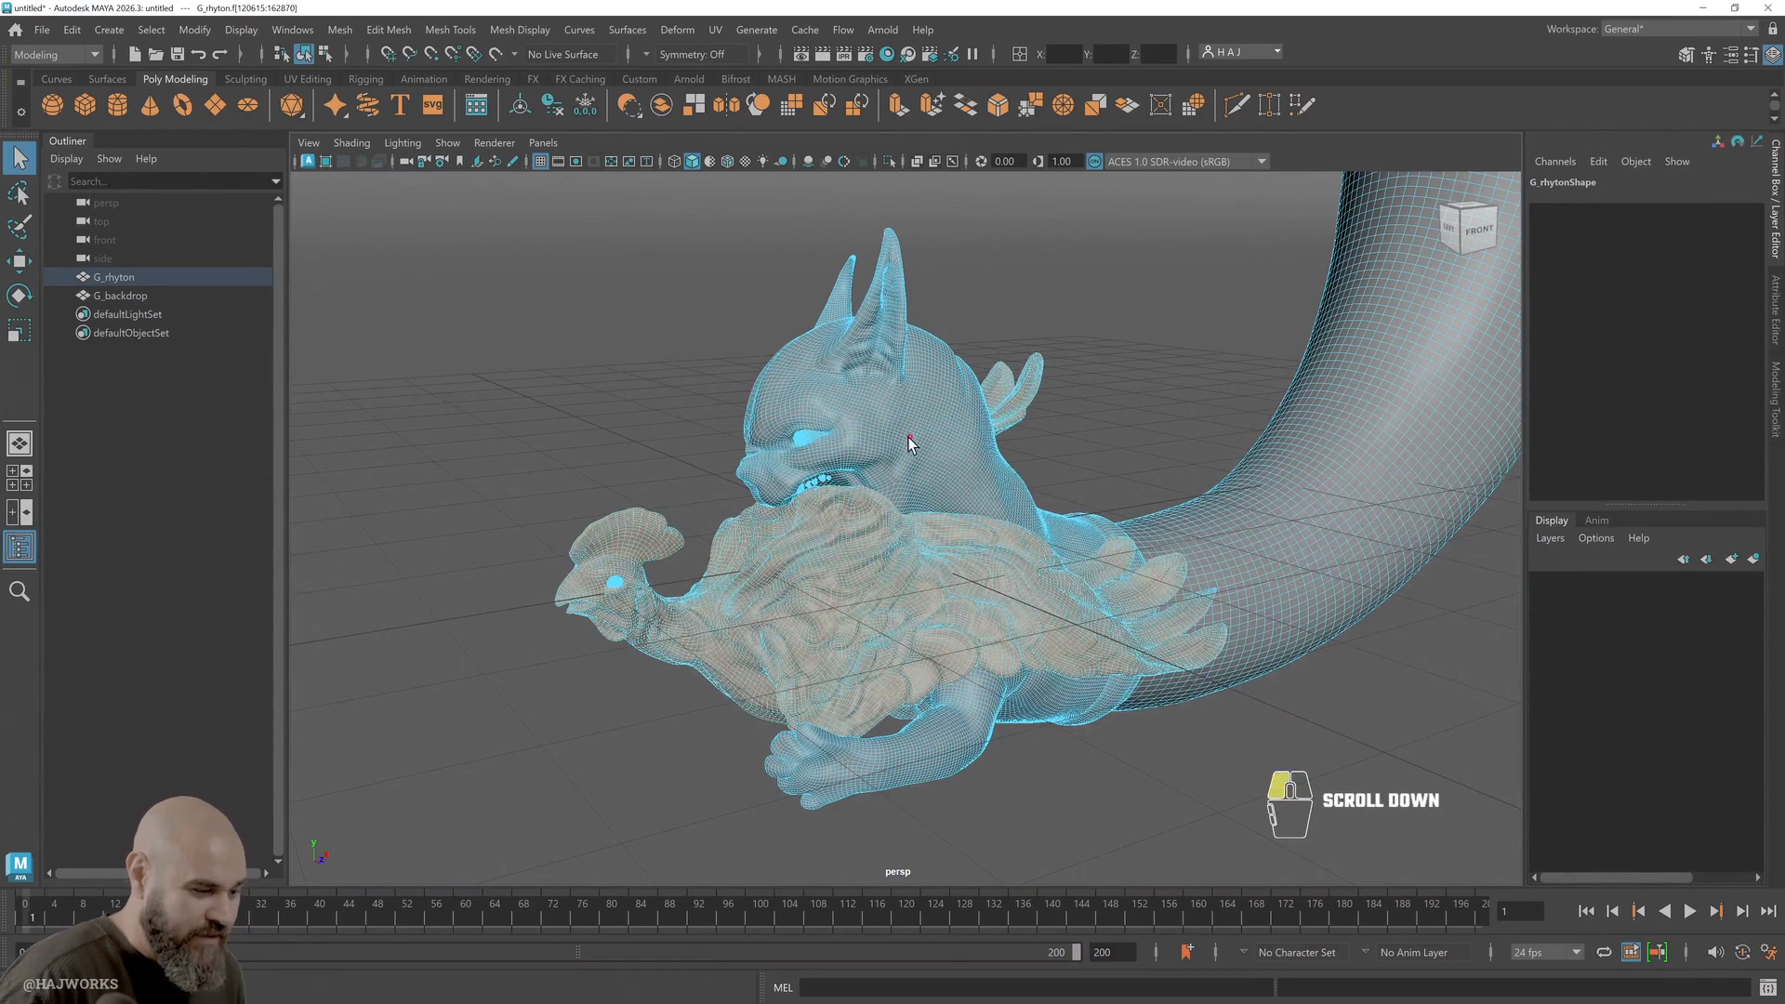
# Select the connected faces of the lynx's eye and of one of its teeth in turn
pyautogui.click(908, 435)
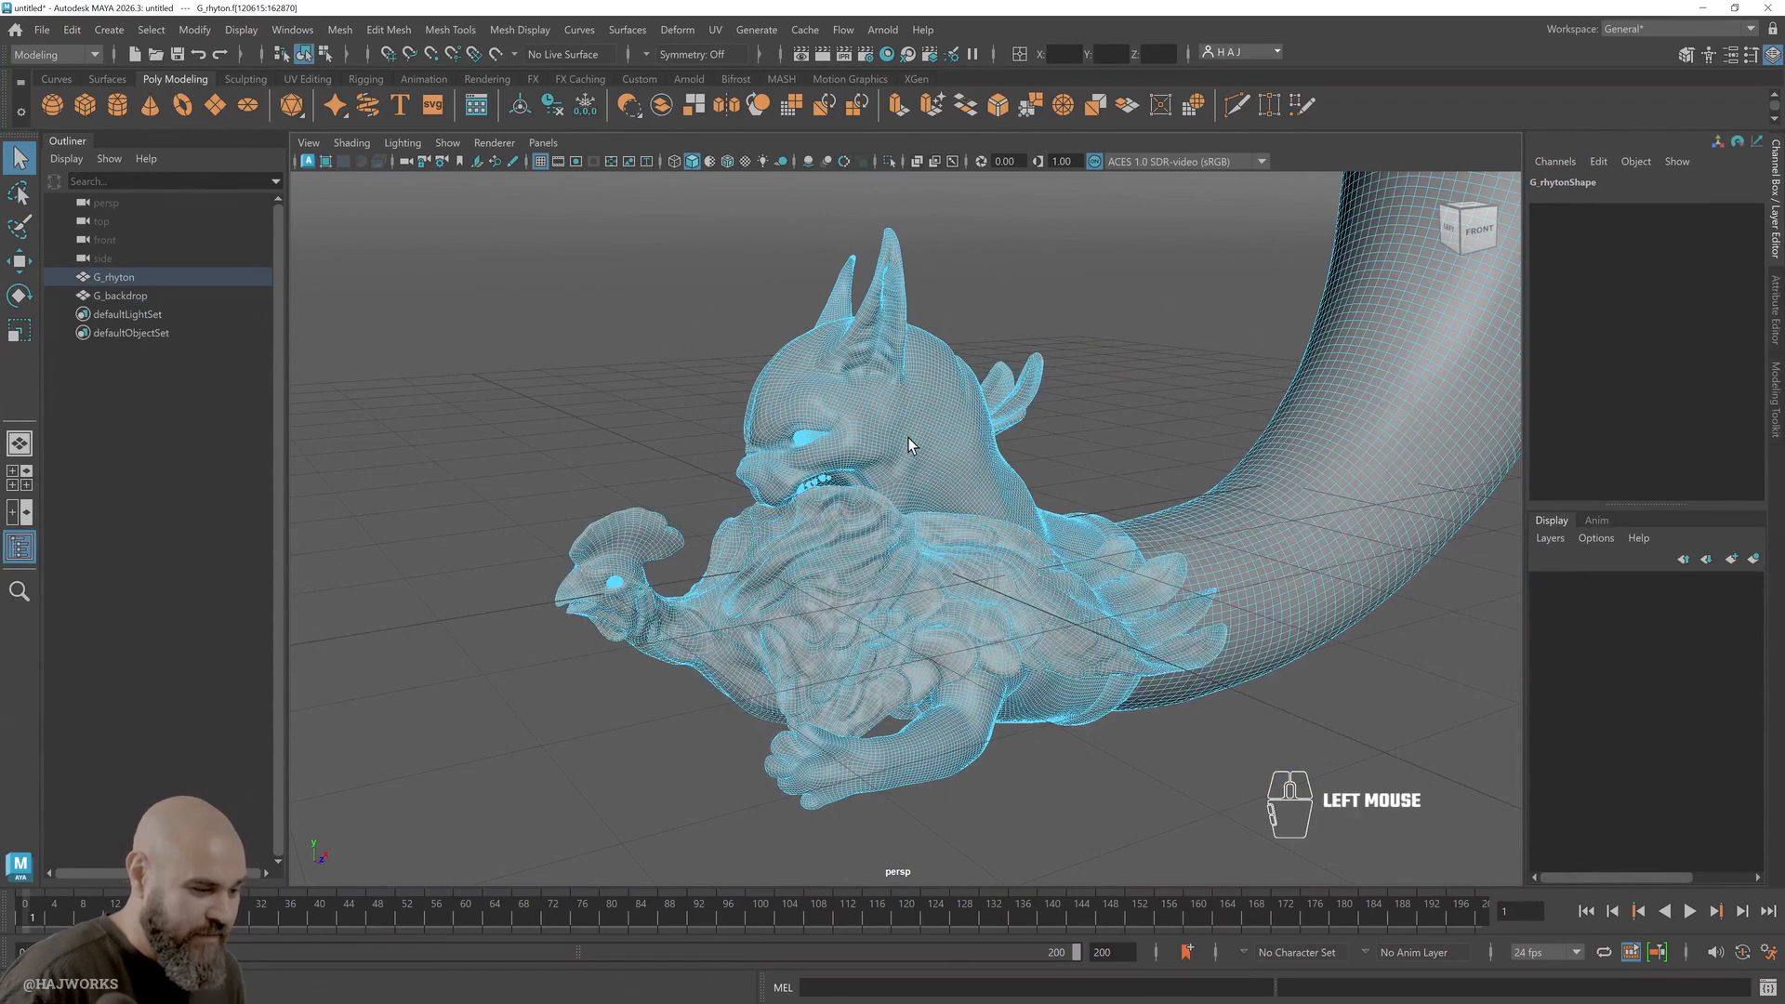
pyautogui.click(802, 433)
pyautogui.scroll(3, 809, 443)
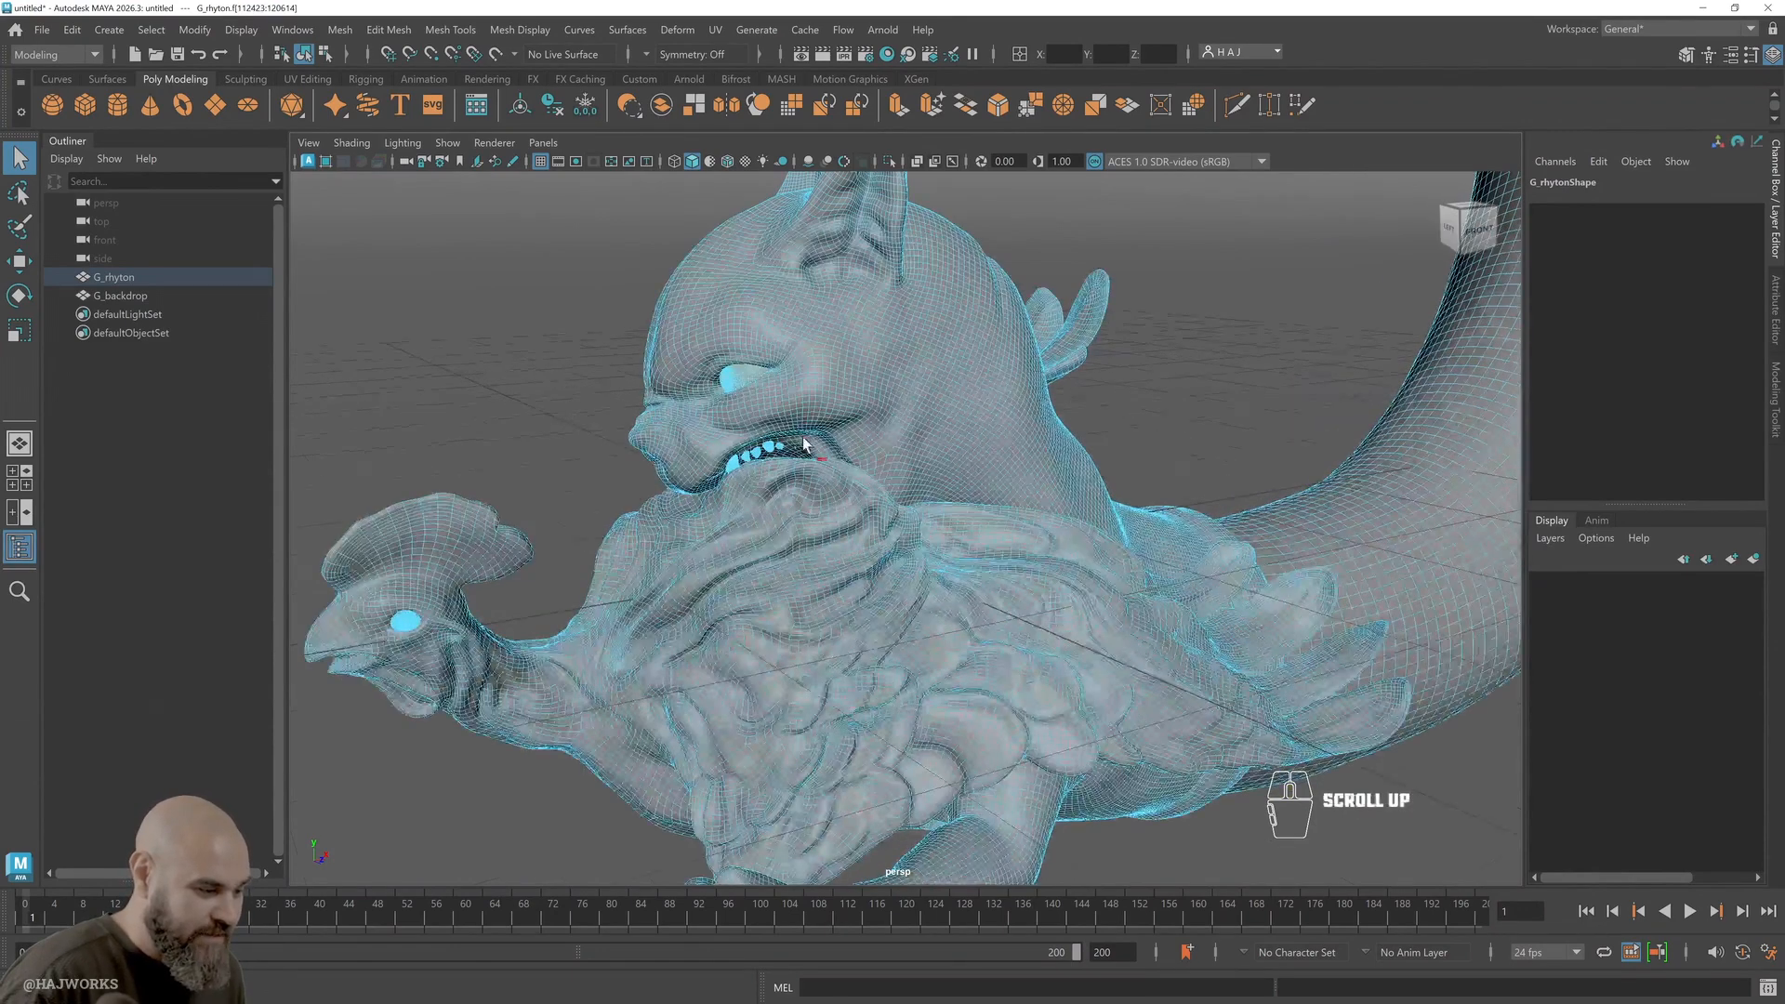
pyautogui.click(774, 455)
pyautogui.scroll(-3, 900, 549)
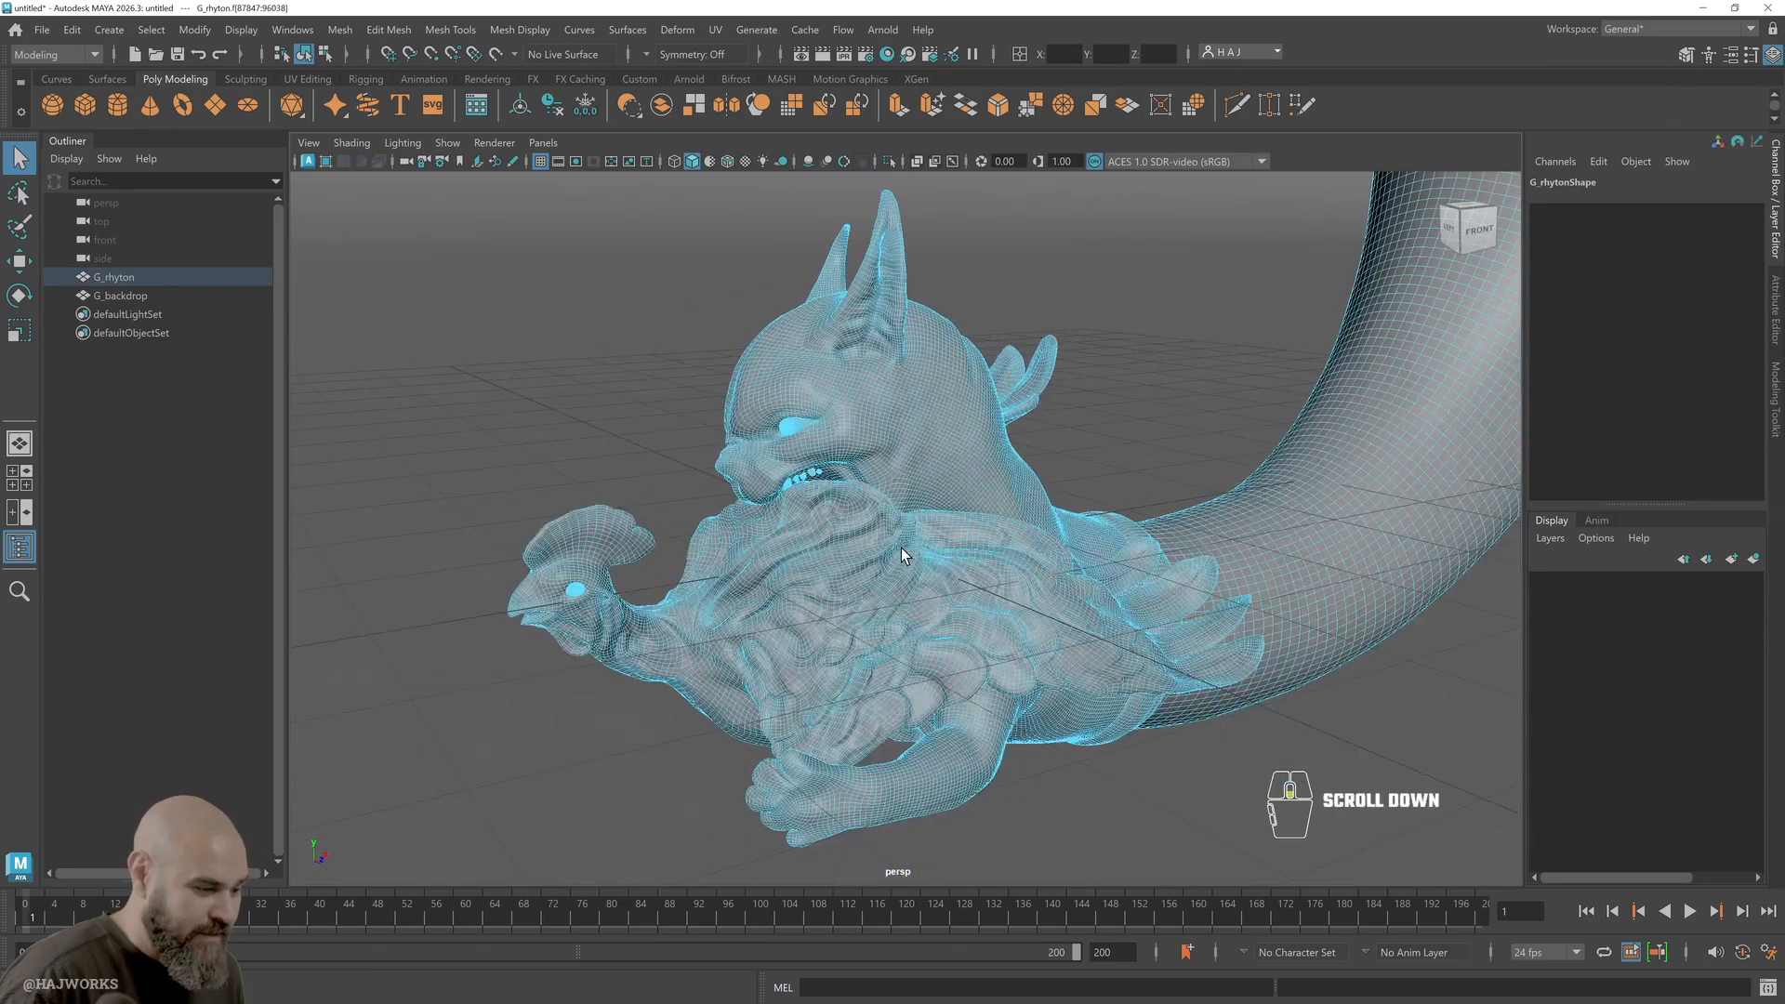
pyautogui.scroll(5, 893, 556)
pyautogui.scroll(3, 897, 562)
pyautogui.scroll(-5, 924, 595)
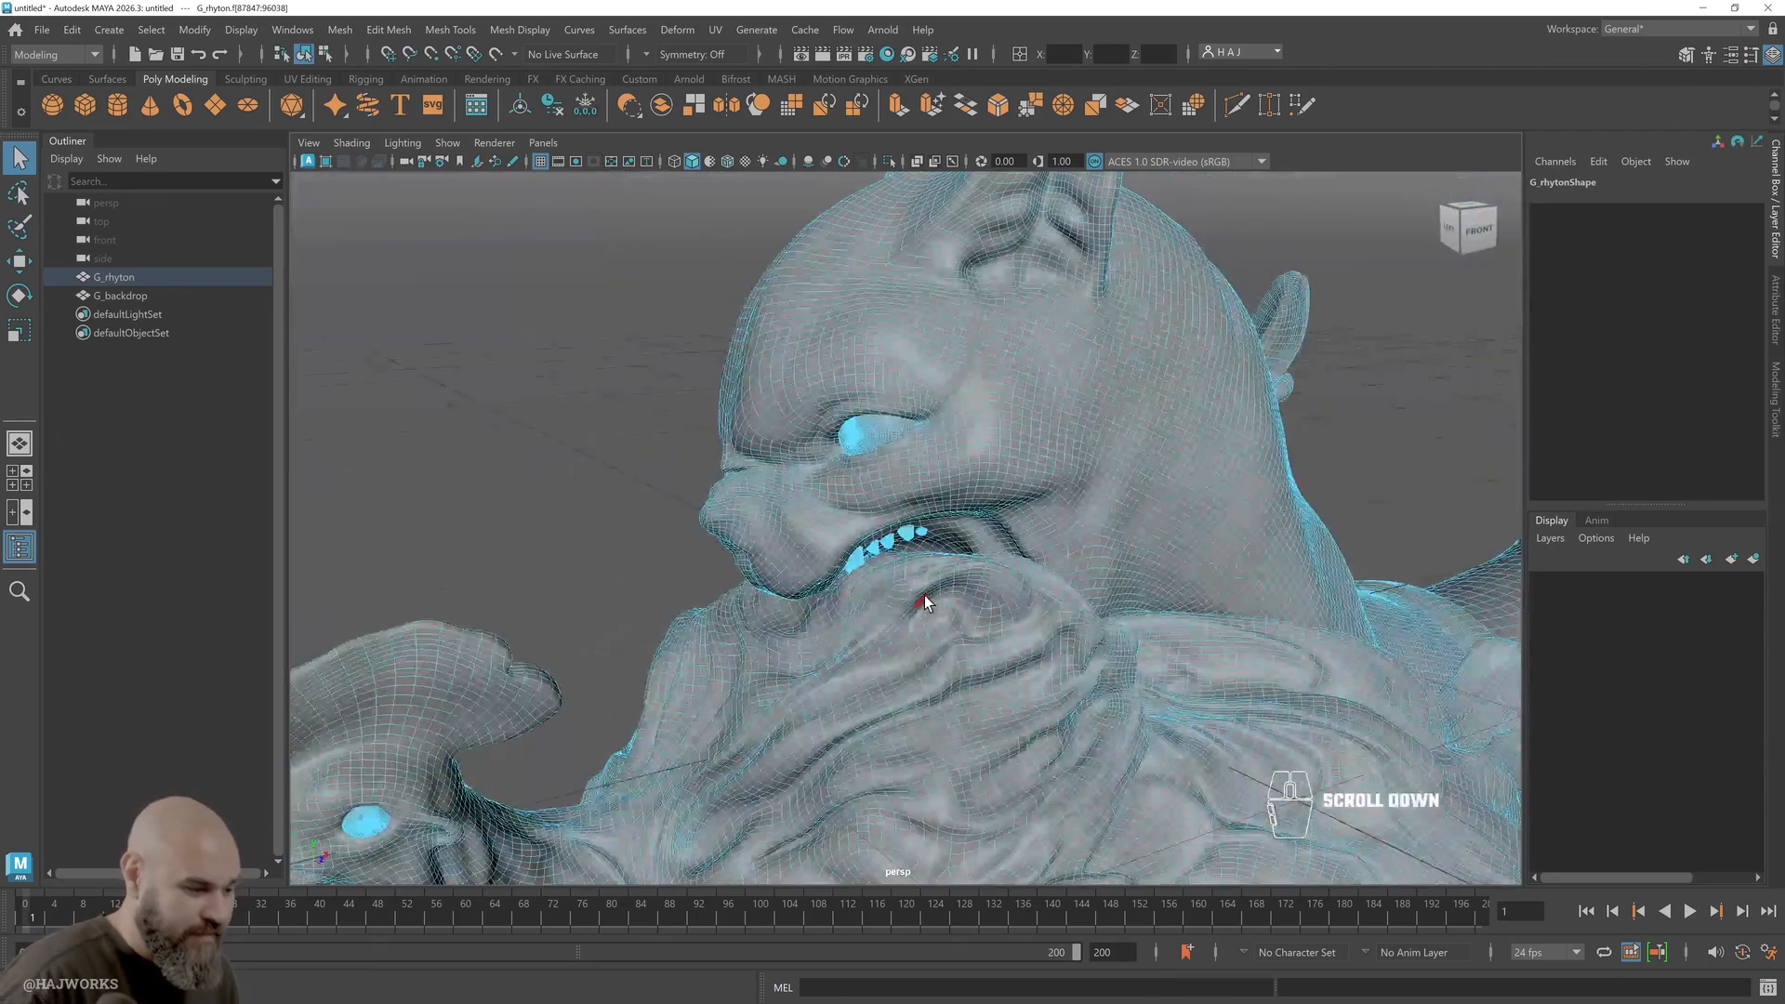
pyautogui.scroll(-4, 934, 595)
# Select all connected faces of the rhyton's horn, from the collar behind the lynx to the rim
pyautogui.click(894, 643)
pyautogui.keyDown('alt'); pyautogui.moveTo(894, 643); pyautogui.dragTo(922, 517, button='middle'); pyautogui.keyUp('alt')
pyautogui.keyDown('alt'); pyautogui.moveTo(922, 517); pyautogui.dragTo(892, 519); pyautogui.keyUp('alt')
pyautogui.keyDown('alt'); pyautogui.moveTo(893, 519); pyautogui.dragTo(1060, 673, button='right'); pyautogui.keyUp('alt')
pyautogui.keyDown('alt'); pyautogui.moveTo(1059, 674); pyautogui.dragTo(707, 603, button='middle'); pyautogui.keyUp('alt')
pyautogui.keyDown('alt'); pyautogui.moveTo(707, 603); pyautogui.dragTo(772, 600); pyautogui.keyUp('alt')
pyautogui.doubleClick(953, 650)
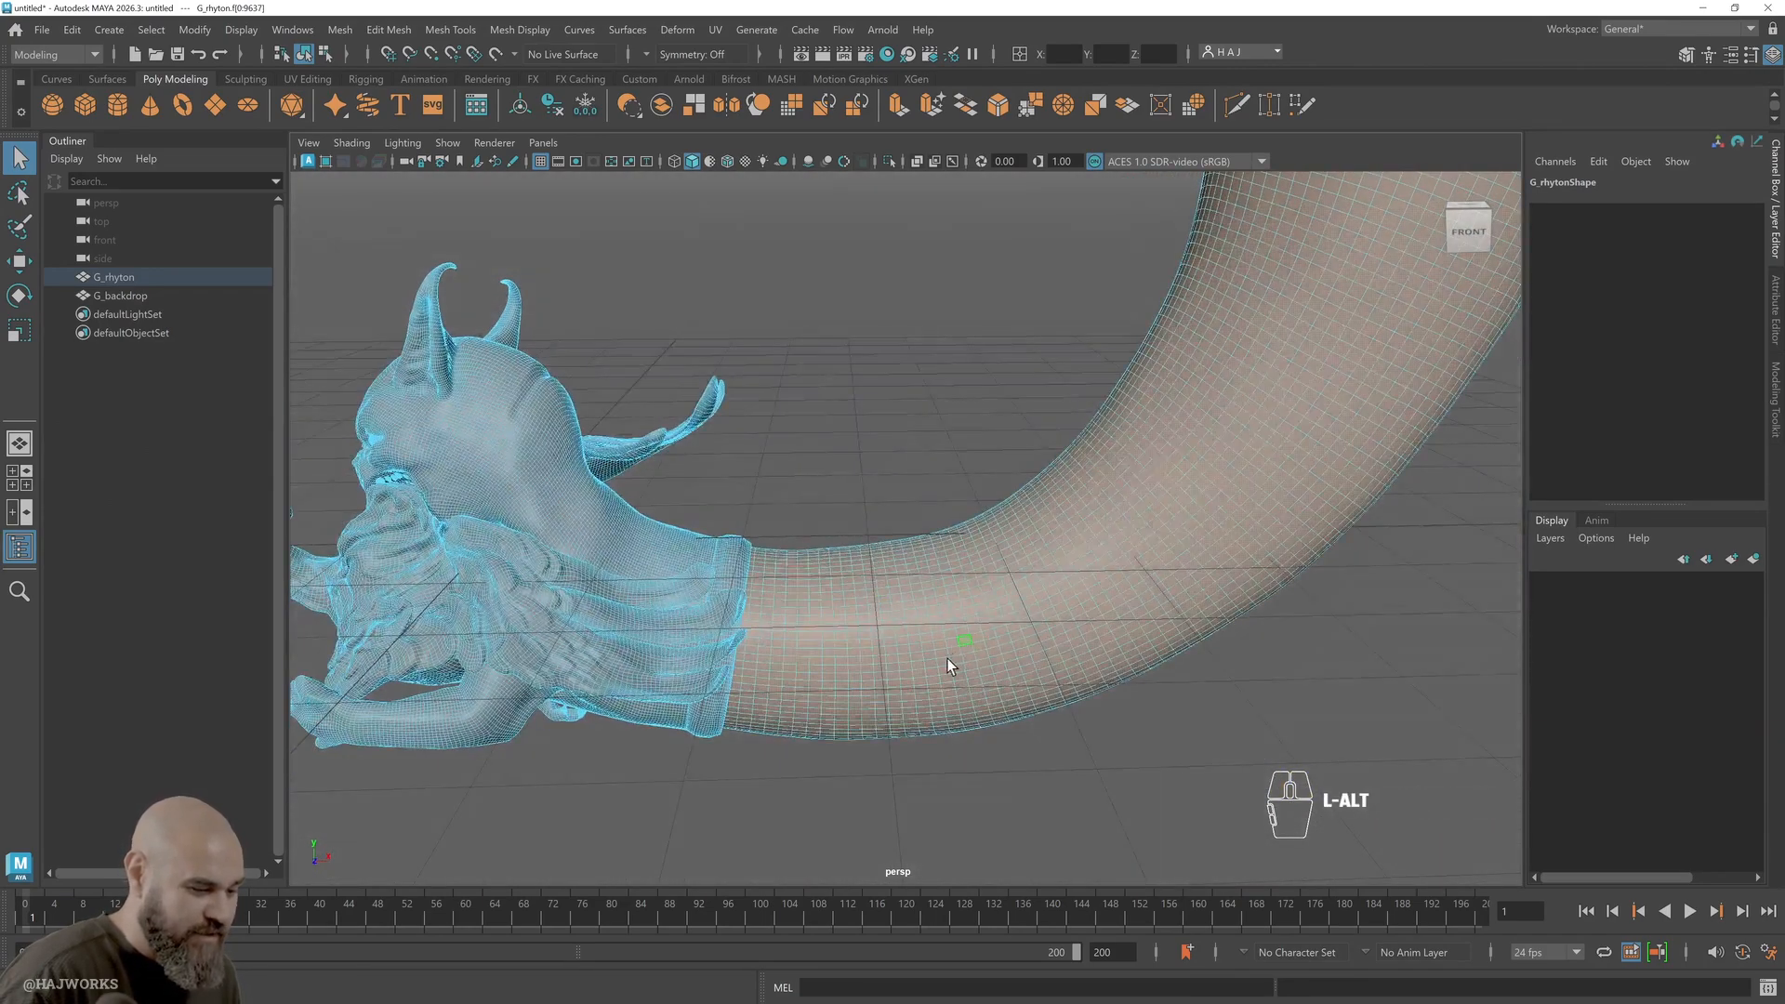
pyautogui.keyDown('alt'); pyautogui.moveTo(957, 660); pyautogui.dragTo(844, 529, button='right'); pyautogui.keyUp('alt')
pyautogui.keyDown('alt'); pyautogui.moveTo(844, 530); pyautogui.dragTo(808, 617, button='middle'); pyautogui.keyUp('alt')
pyautogui.keyDown('alt'); pyautogui.moveTo(809, 618); pyautogui.dragTo(227, 104, button='right'); pyautogui.keyUp('alt')
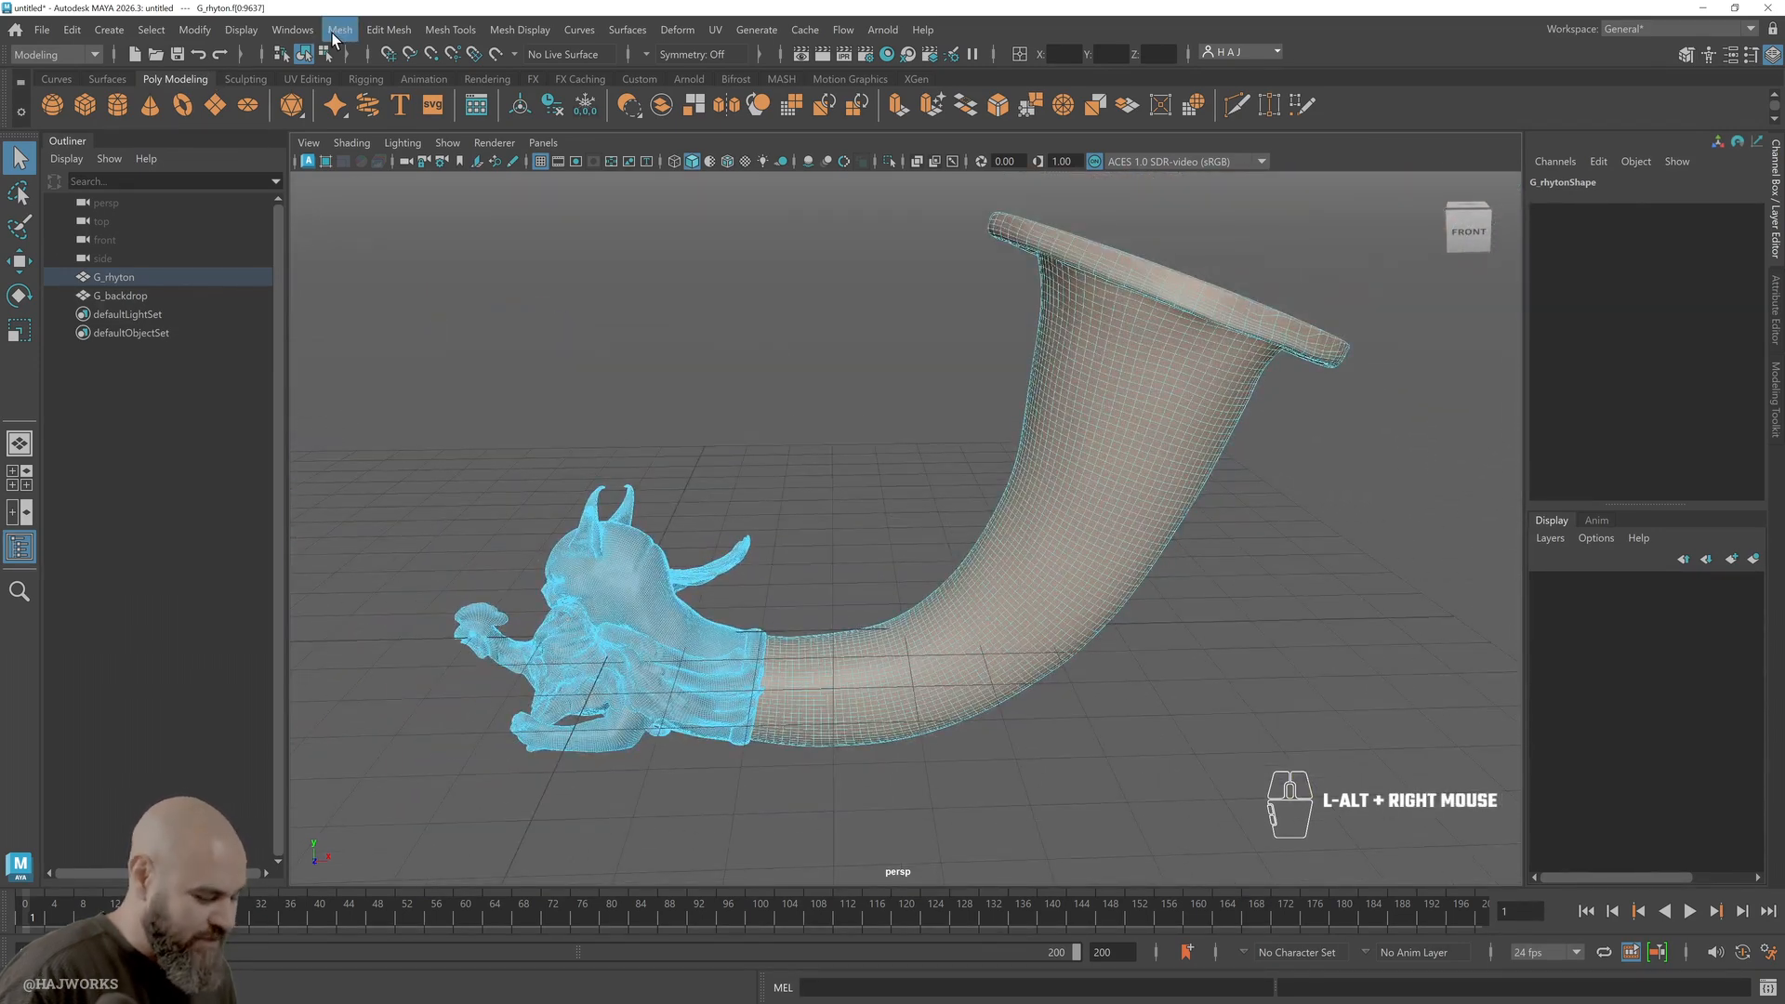
# Switch to the Rendering menu set and back to Modeling, and separate the selected horn faces from the G_rhyton mesh
pyautogui.press('F6')
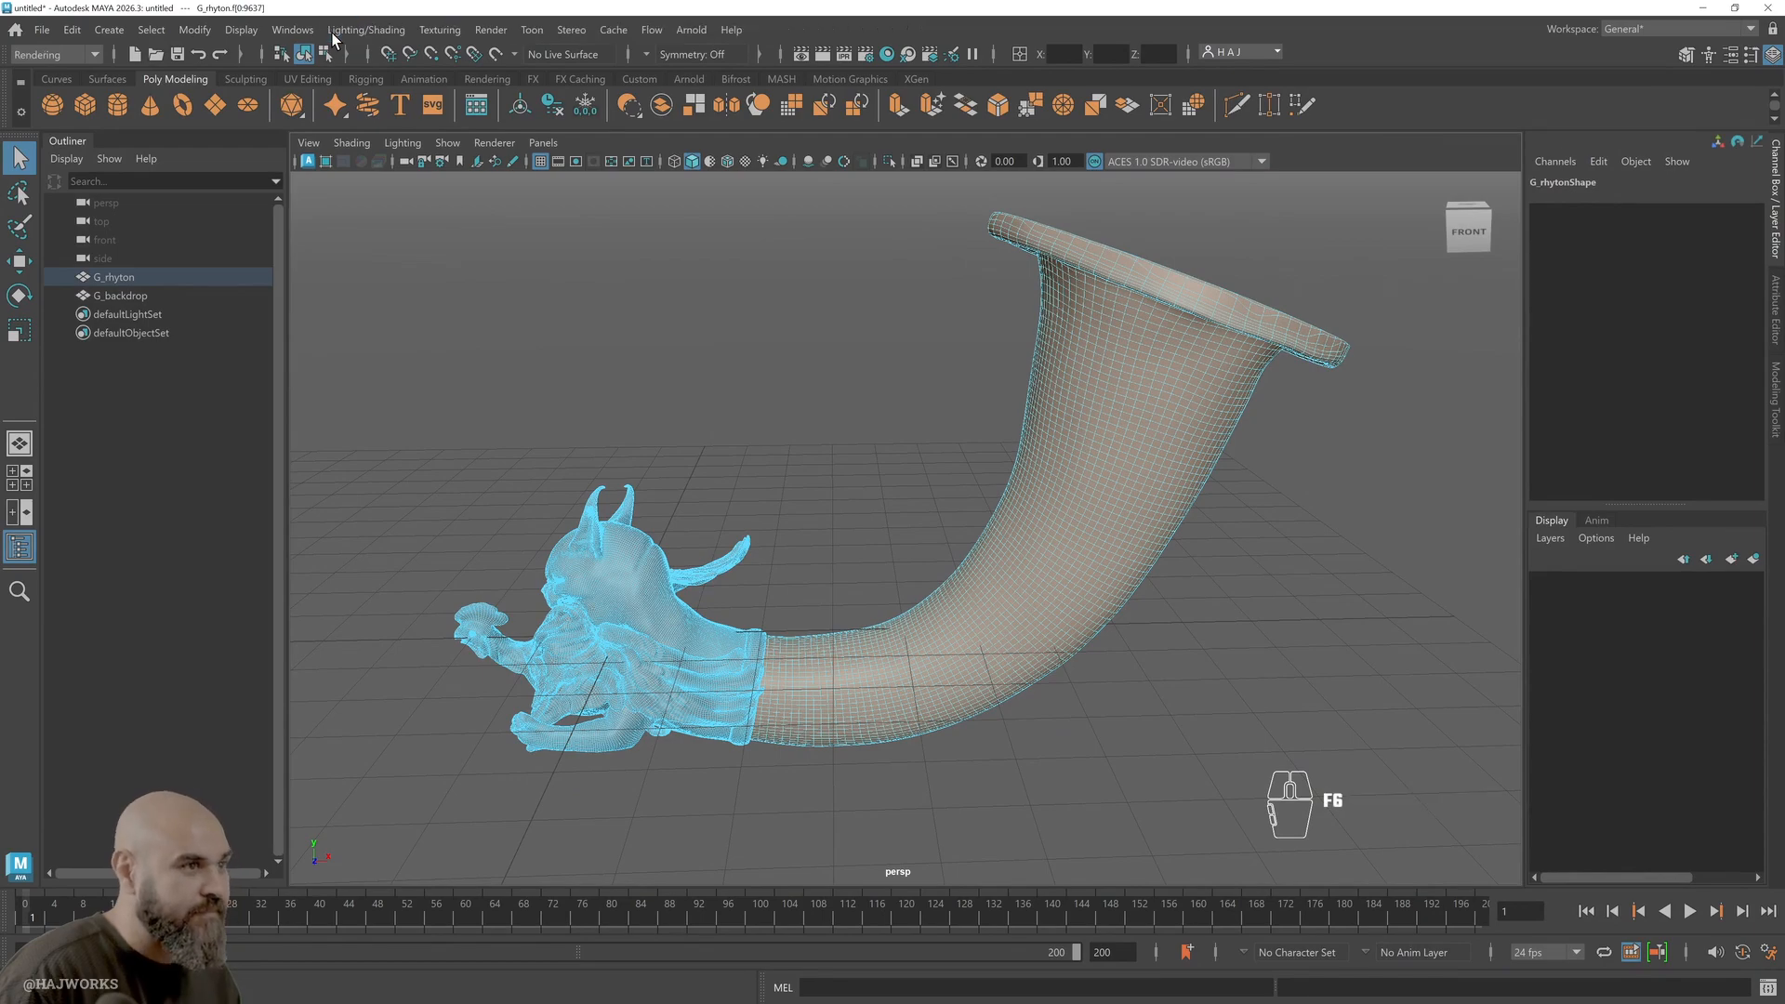
pyautogui.click(338, 32)
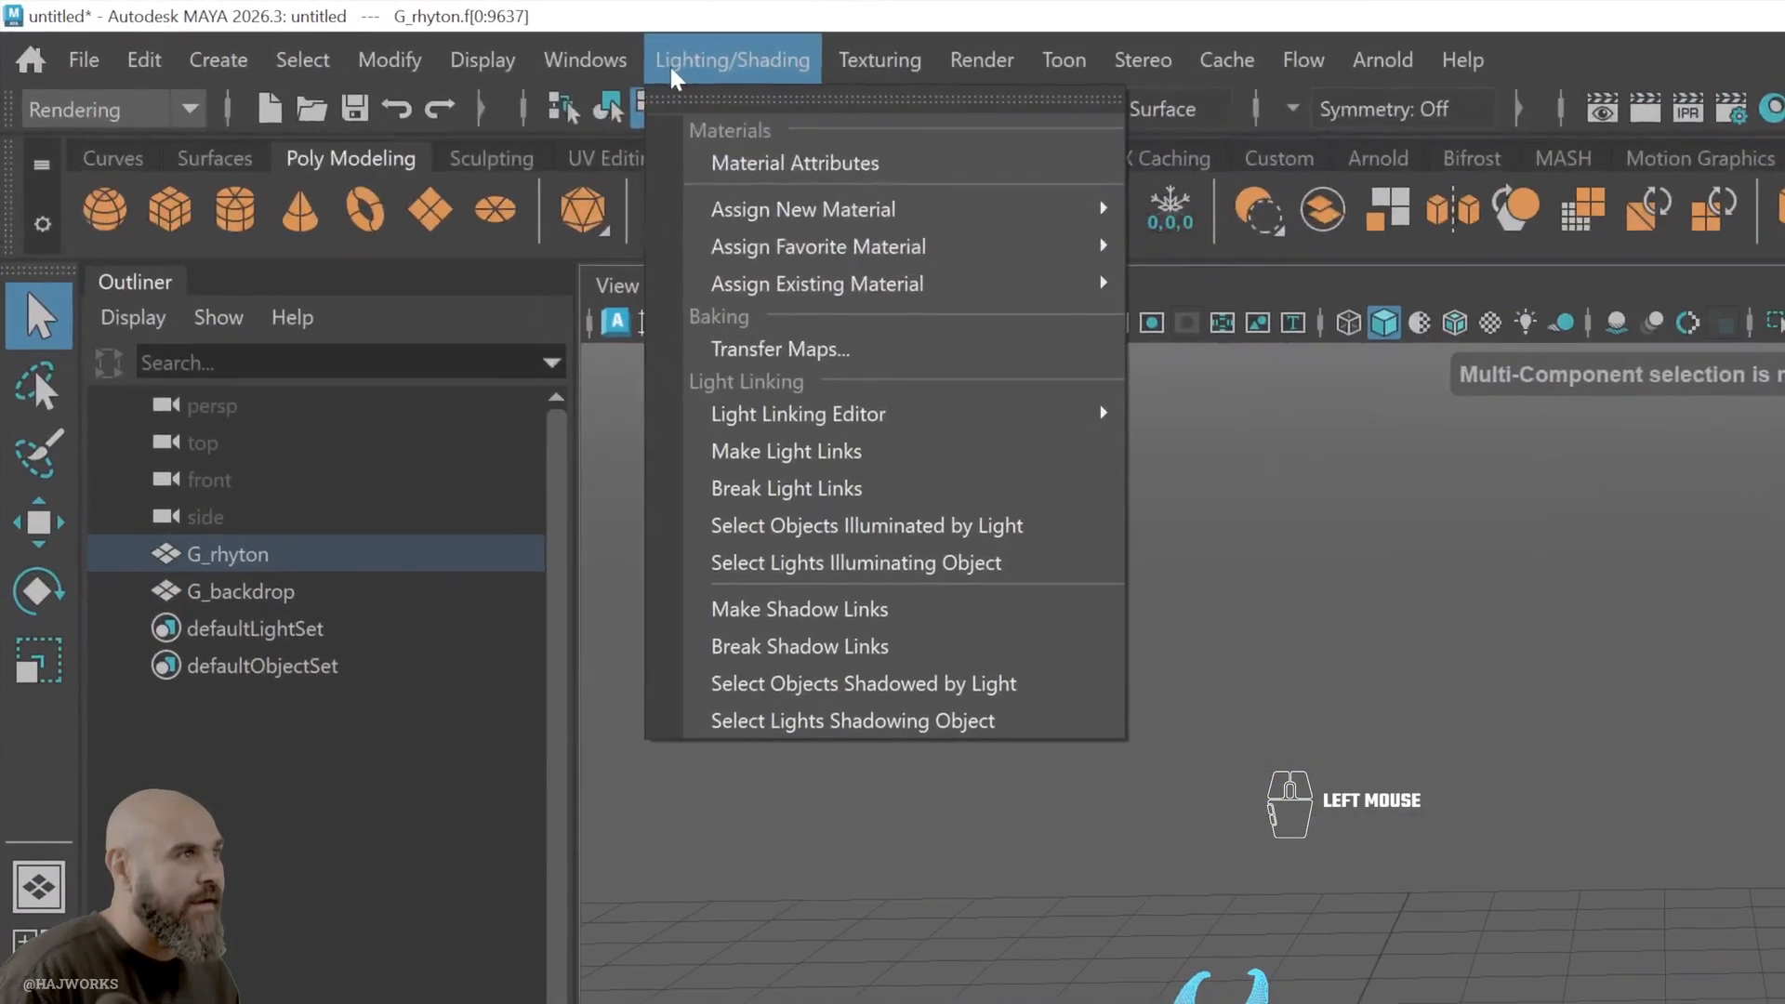
pyautogui.click(105, 124)
pyautogui.click(92, 145)
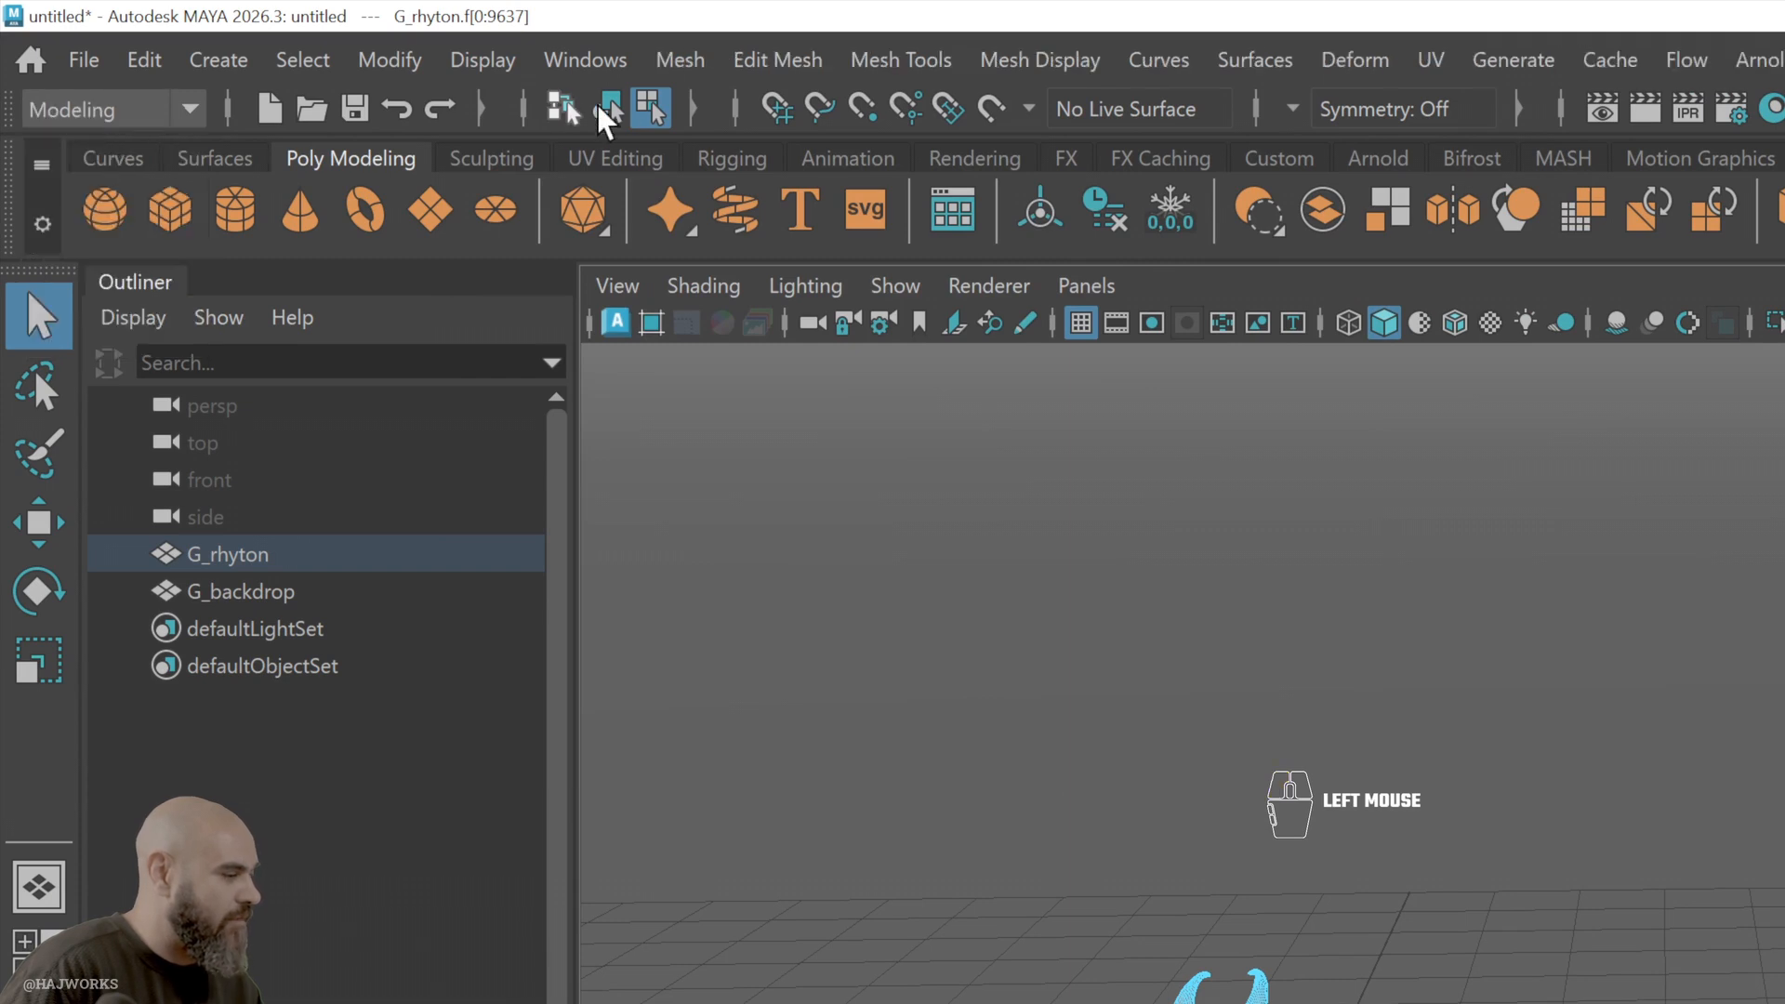
pyautogui.click(676, 77)
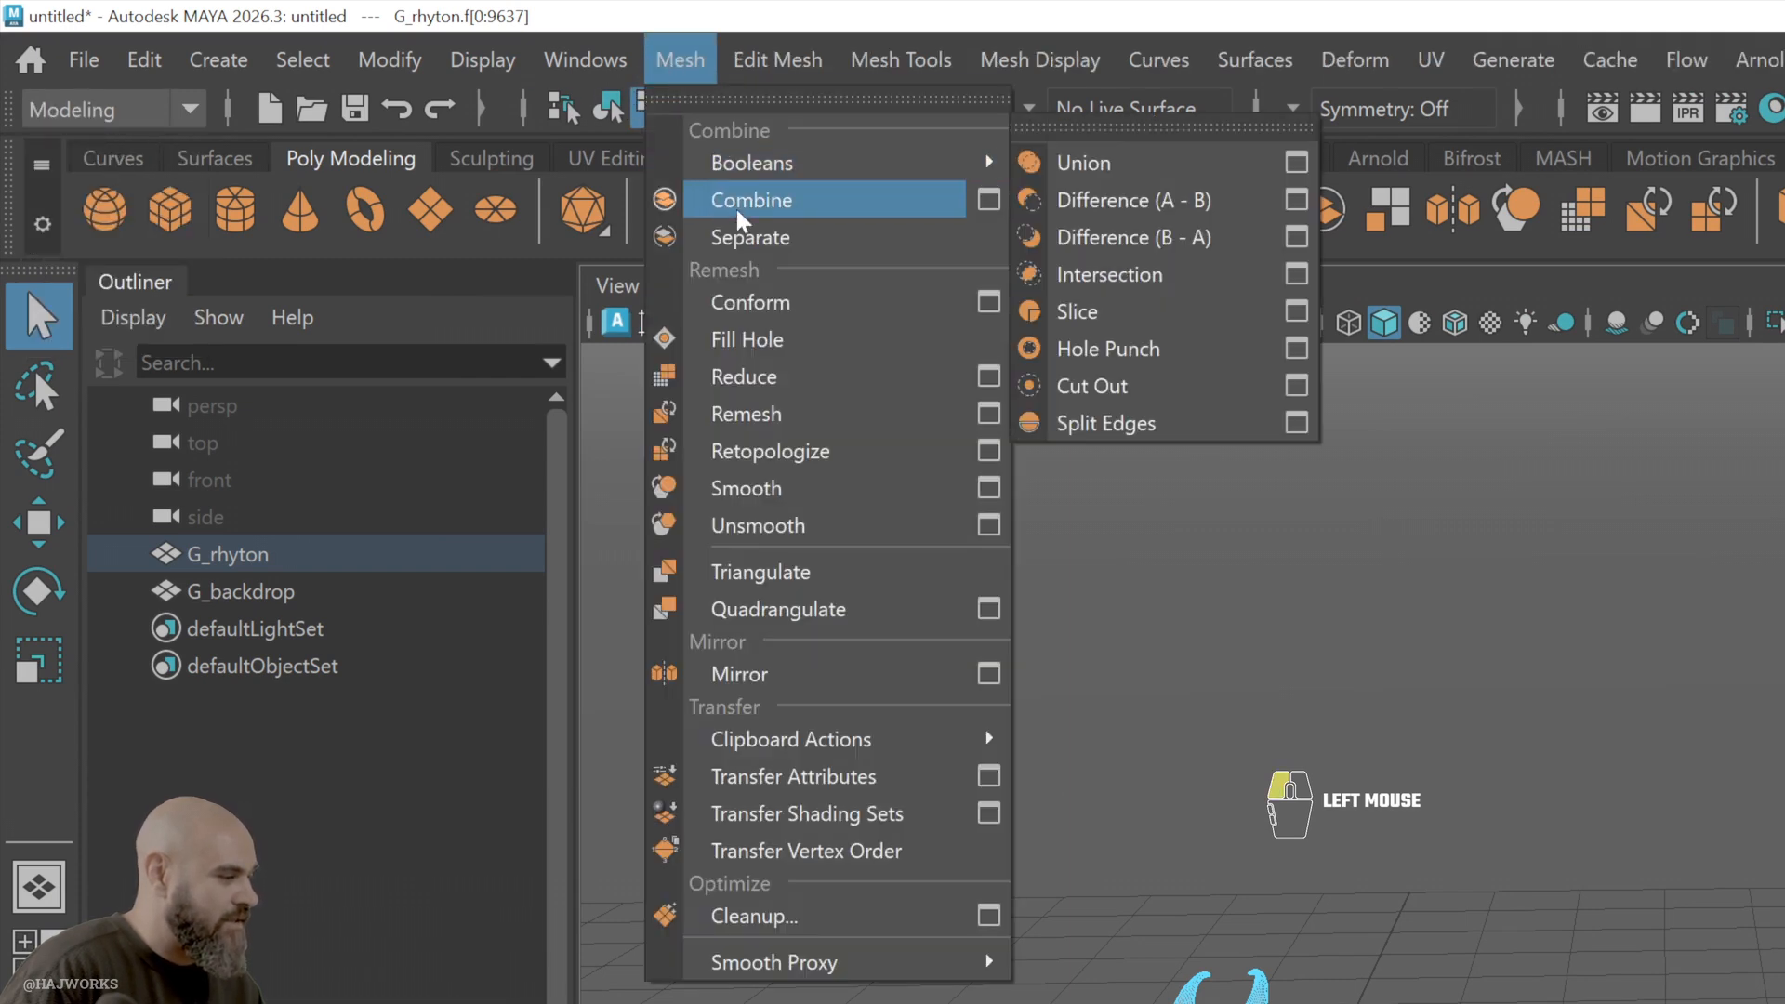
pyautogui.click(750, 243)
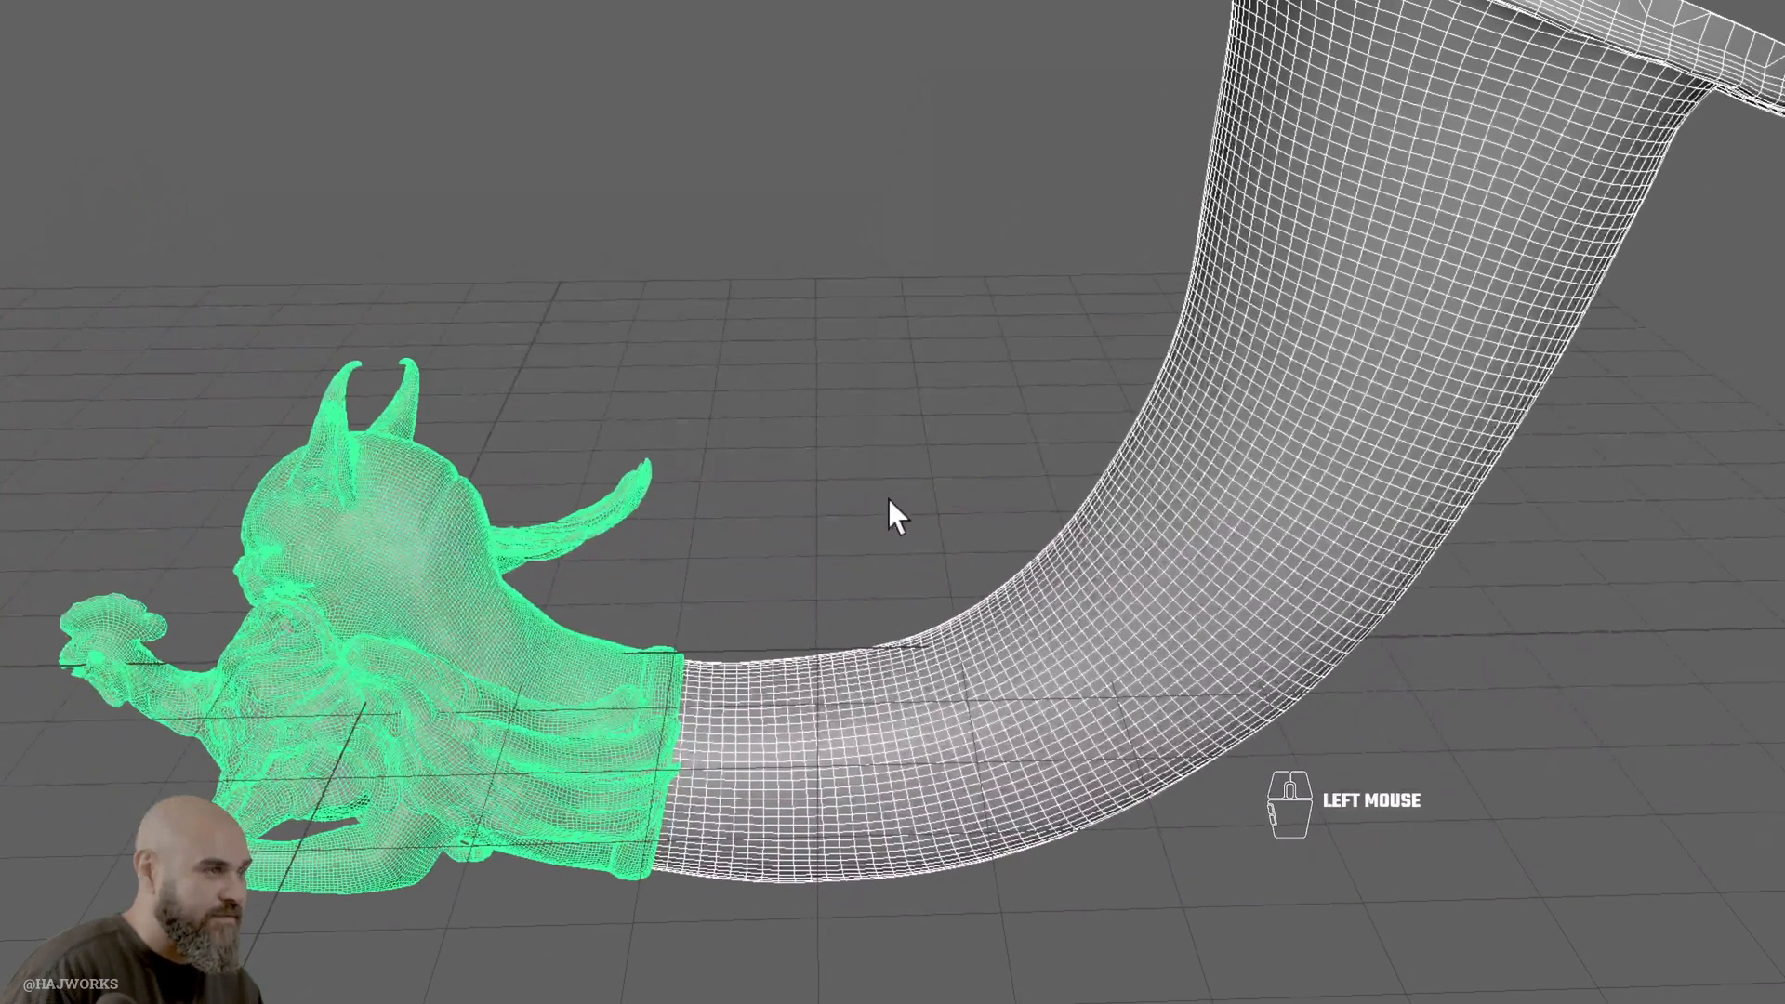
# Turn on multi-component selection for the separated pieces, return the horn to object mode and clear the selection
pyautogui.press('F8')
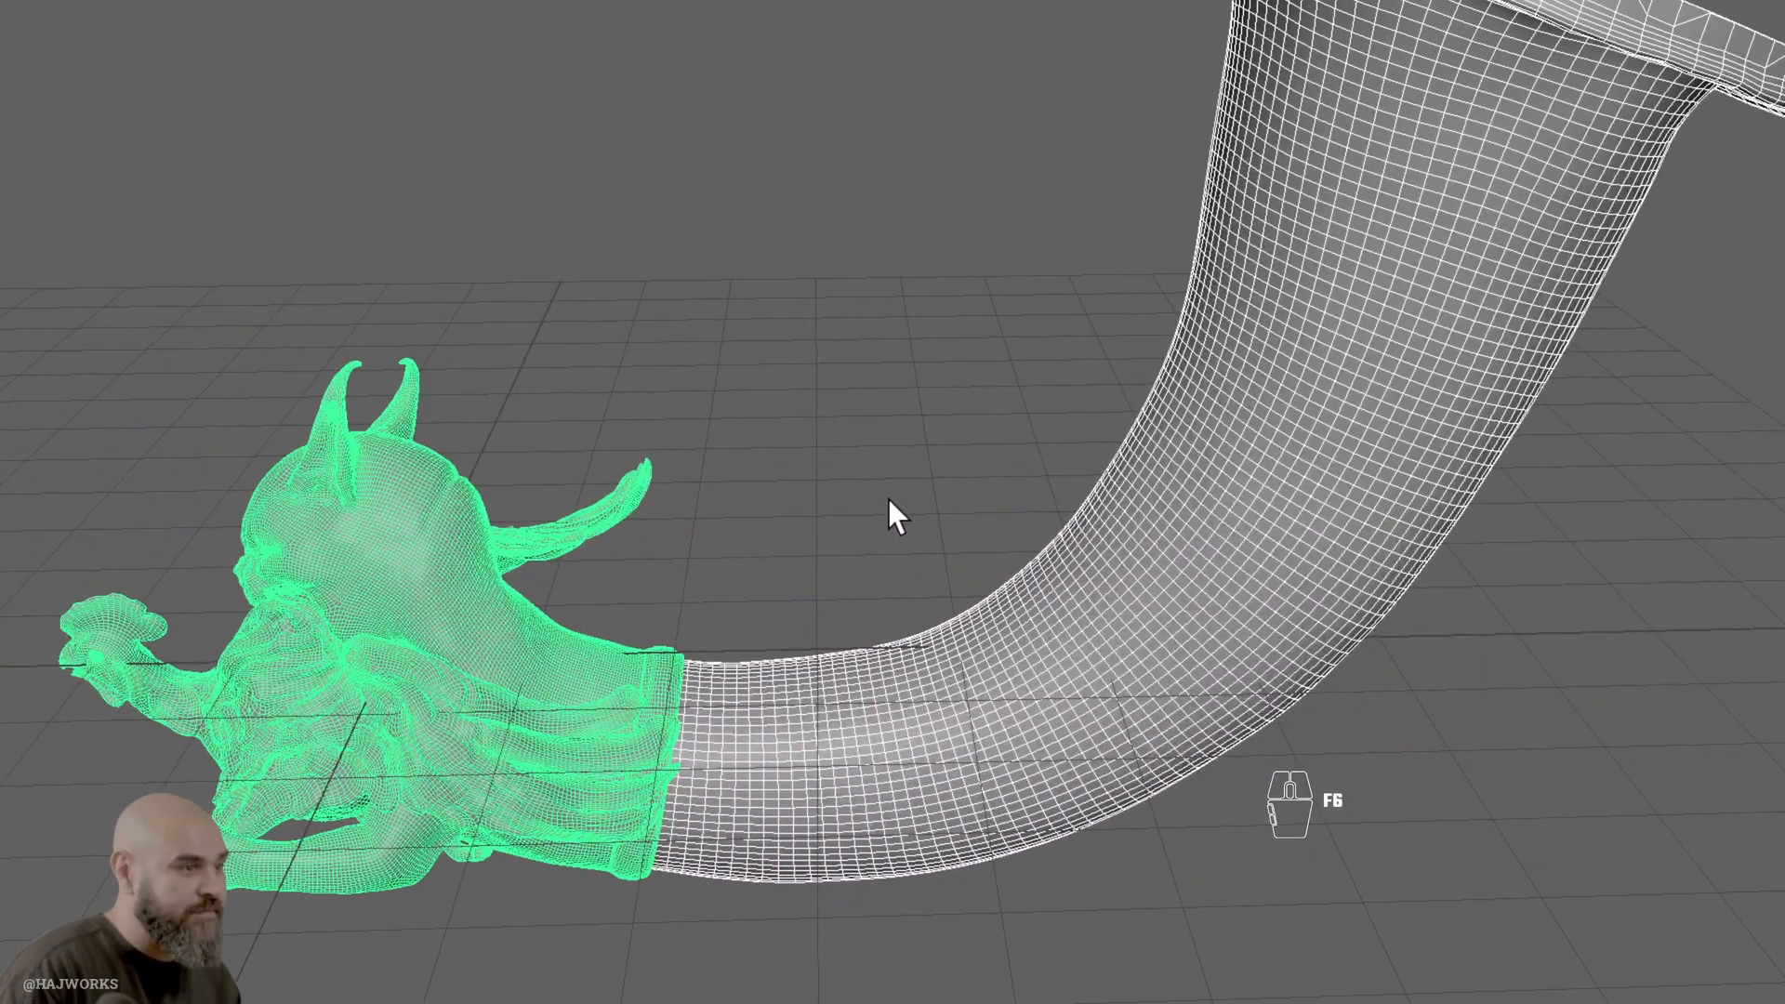
pyautogui.press('F7')
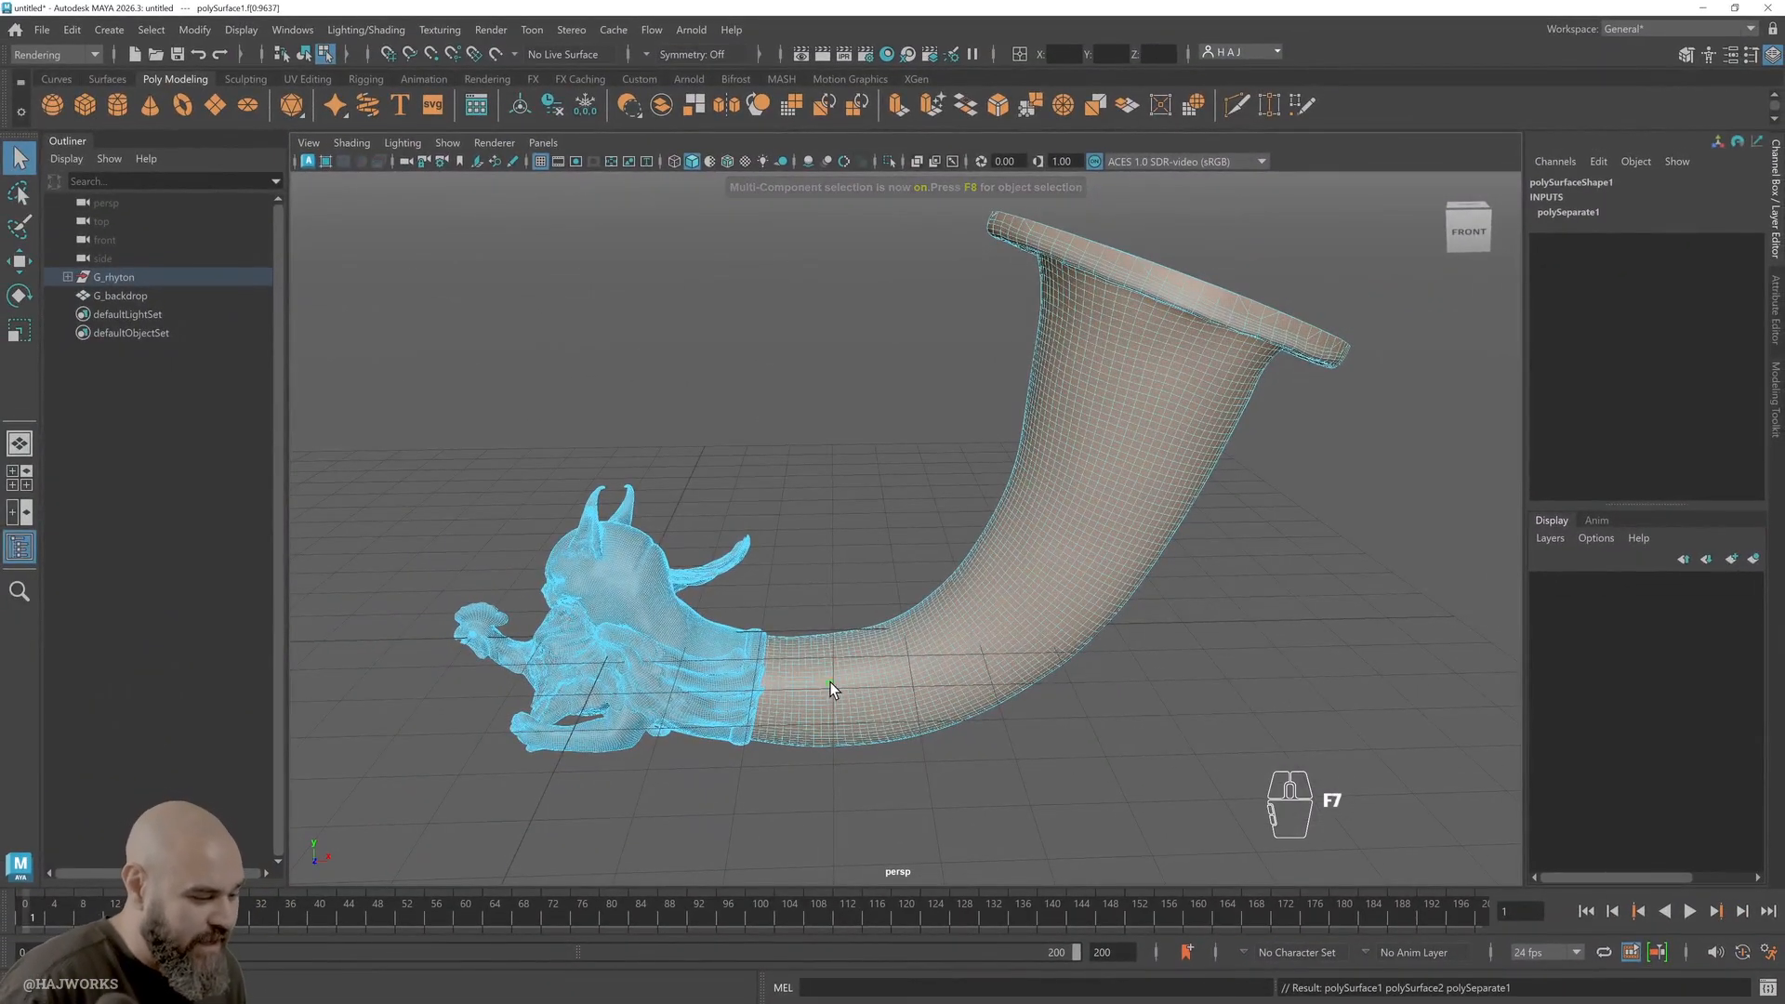
pyautogui.moveTo(829, 660); pyautogui.dragTo(893, 595, button='right')
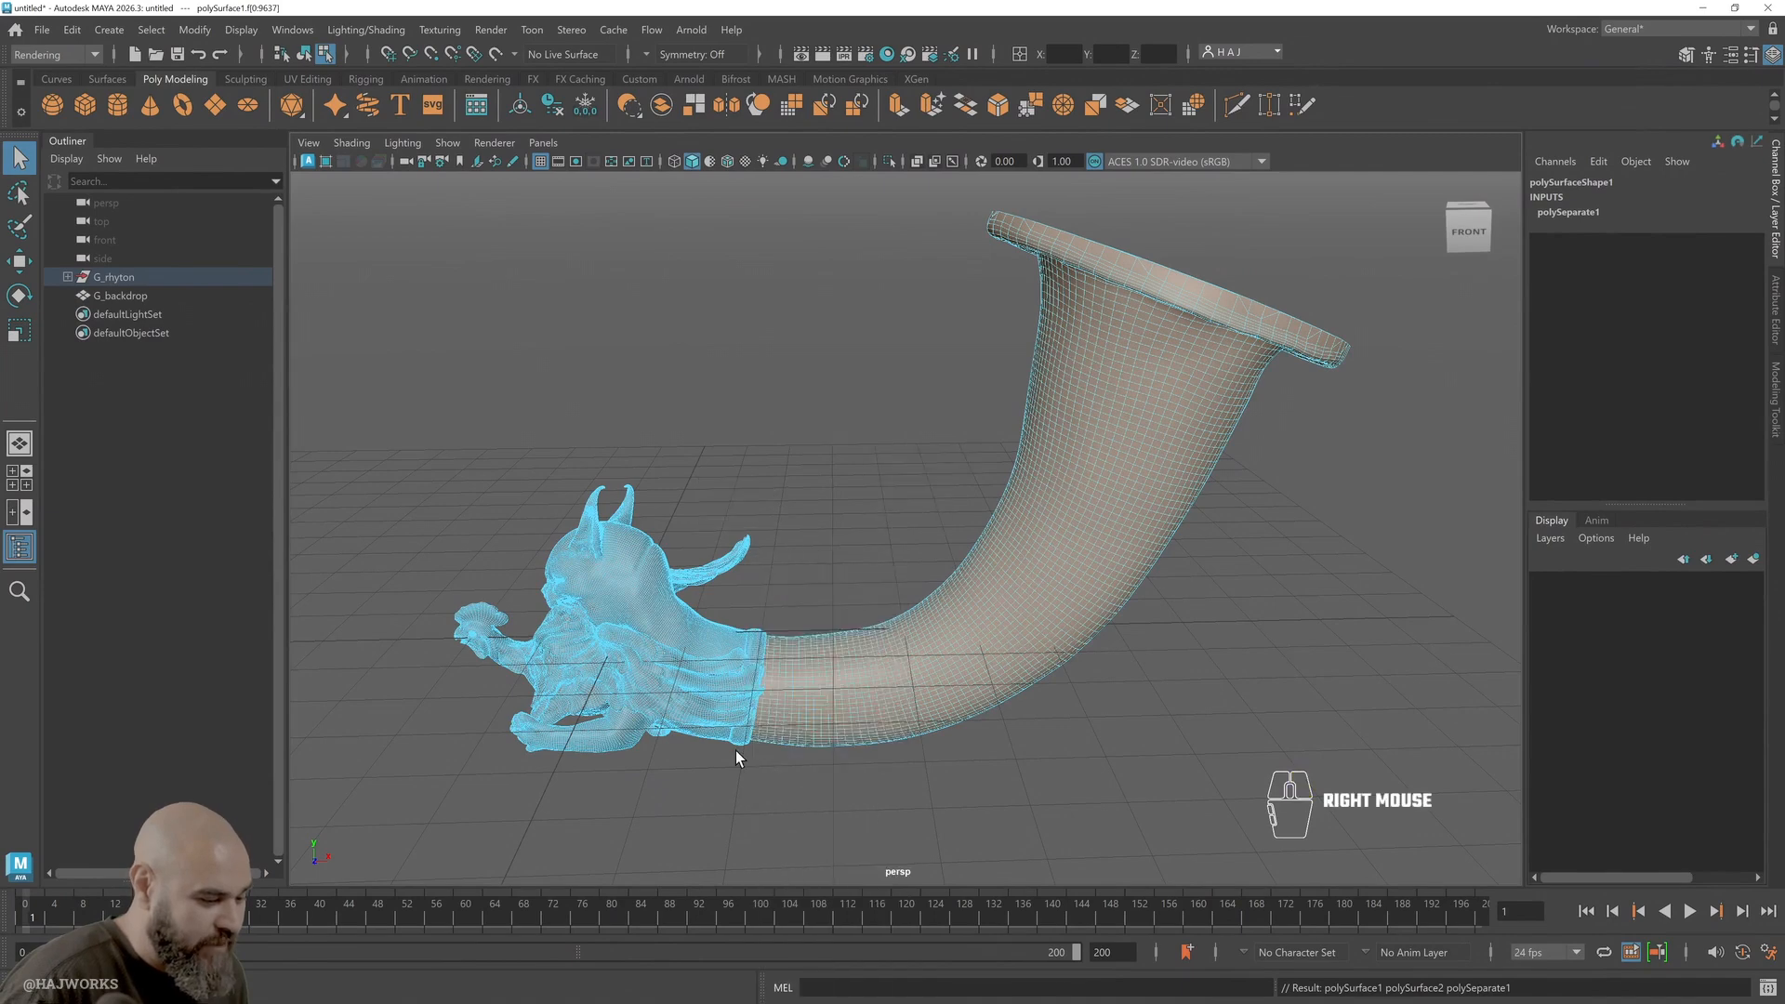
pyautogui.moveTo(867, 685); pyautogui.dragTo(1004, 434, button='right')
pyautogui.click(839, 556)
# Select the horn piece and the animal piece alternately to check that they are separate objects, ending on the horn
pyautogui.click(853, 651)
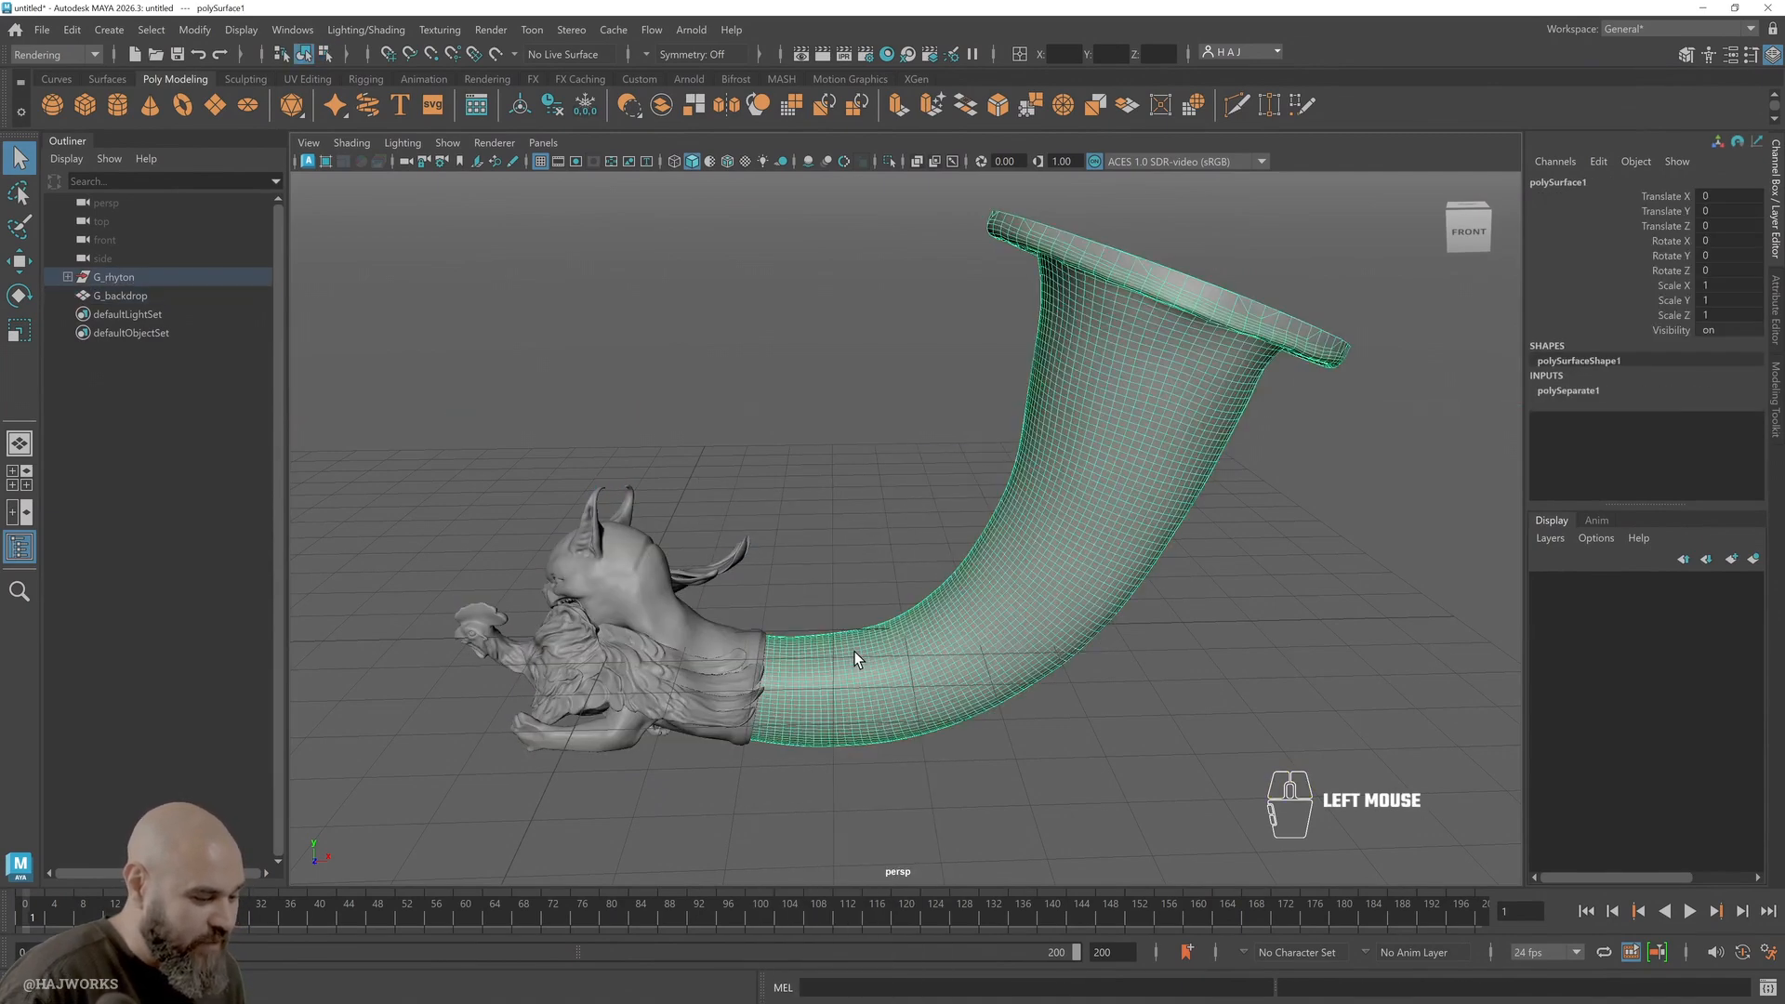
pyautogui.click(633, 653)
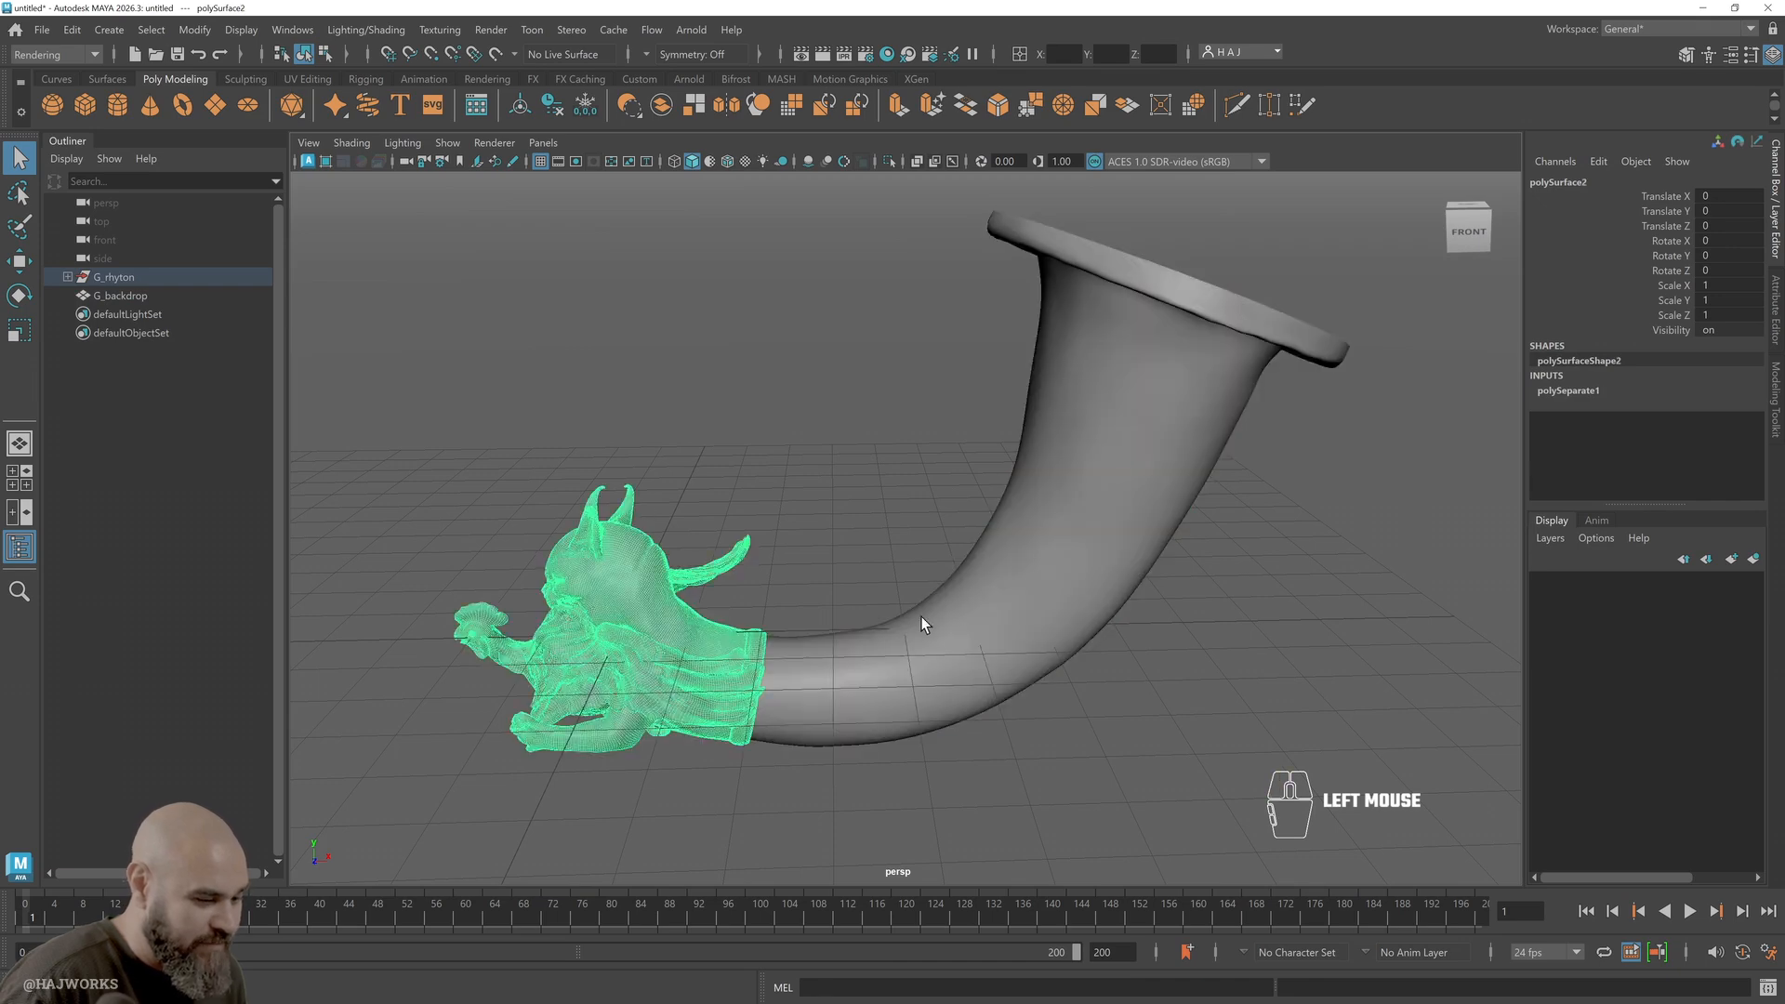
pyautogui.click(923, 625)
pyautogui.click(654, 634)
pyautogui.click(835, 655)
pyautogui.click(638, 619)
pyautogui.click(779, 656)
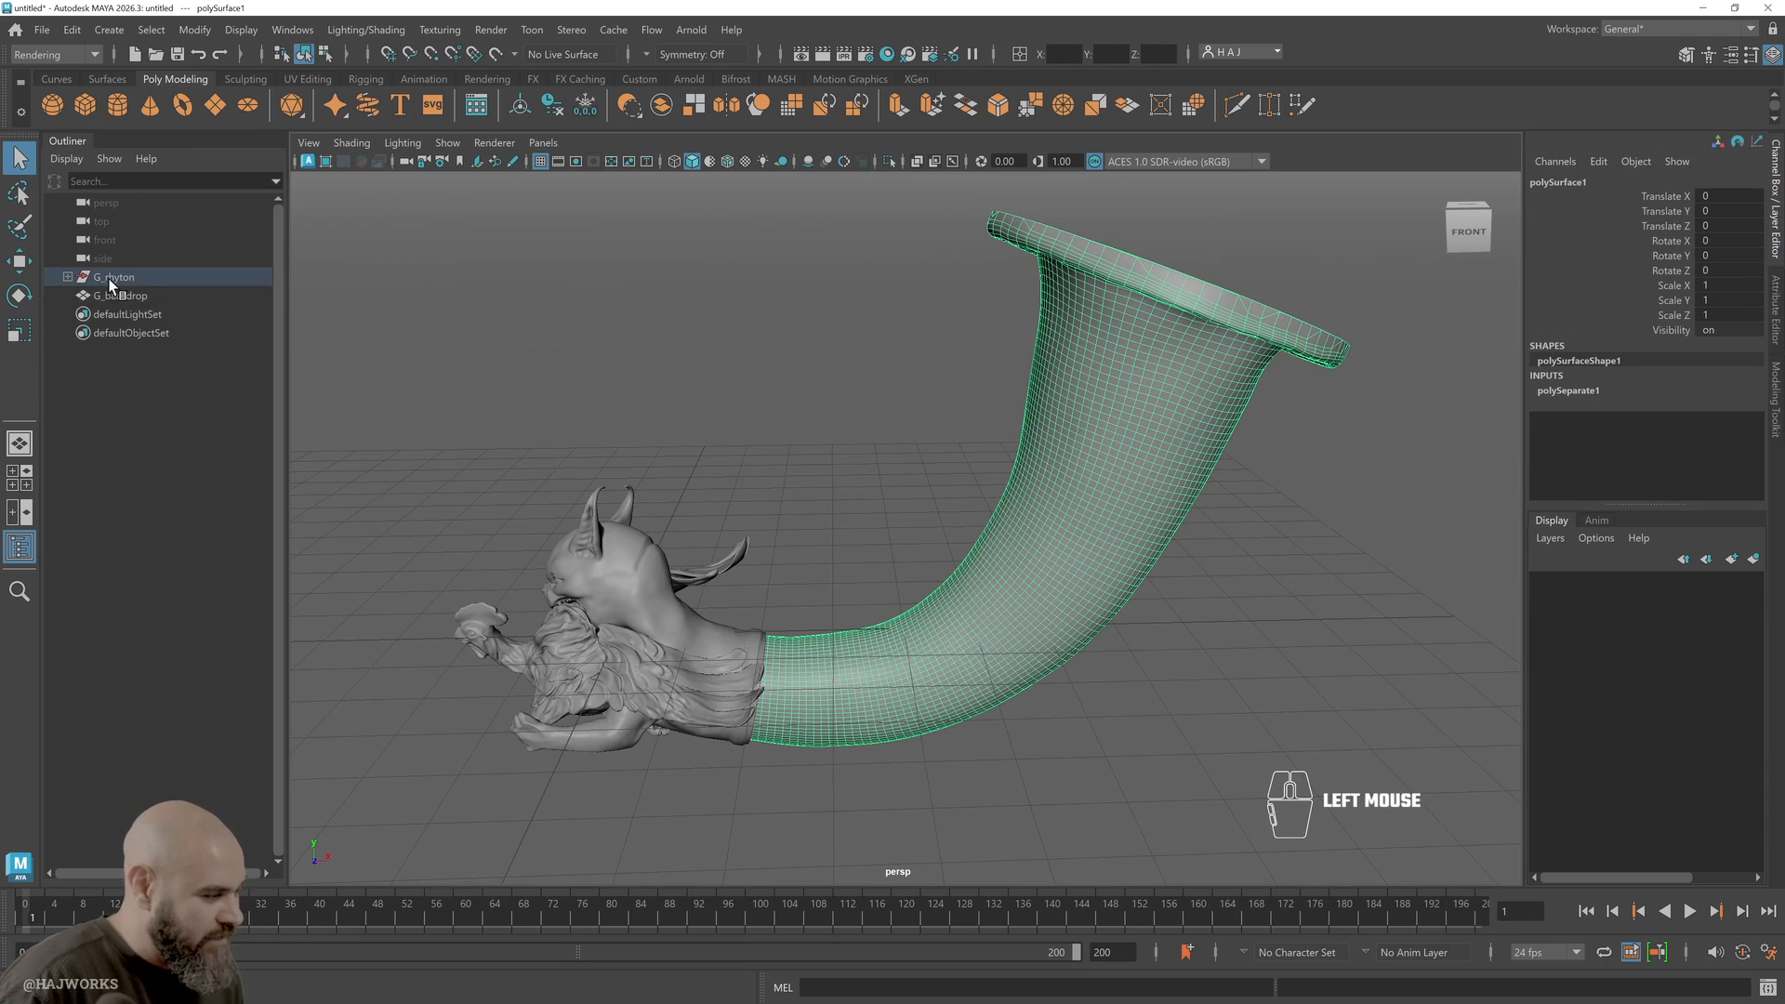
# Expand the G_rhyton group and select its two separated pieces, the leftover transform node and the group itself to inspect the hierarchy
pyautogui.click(67, 277)
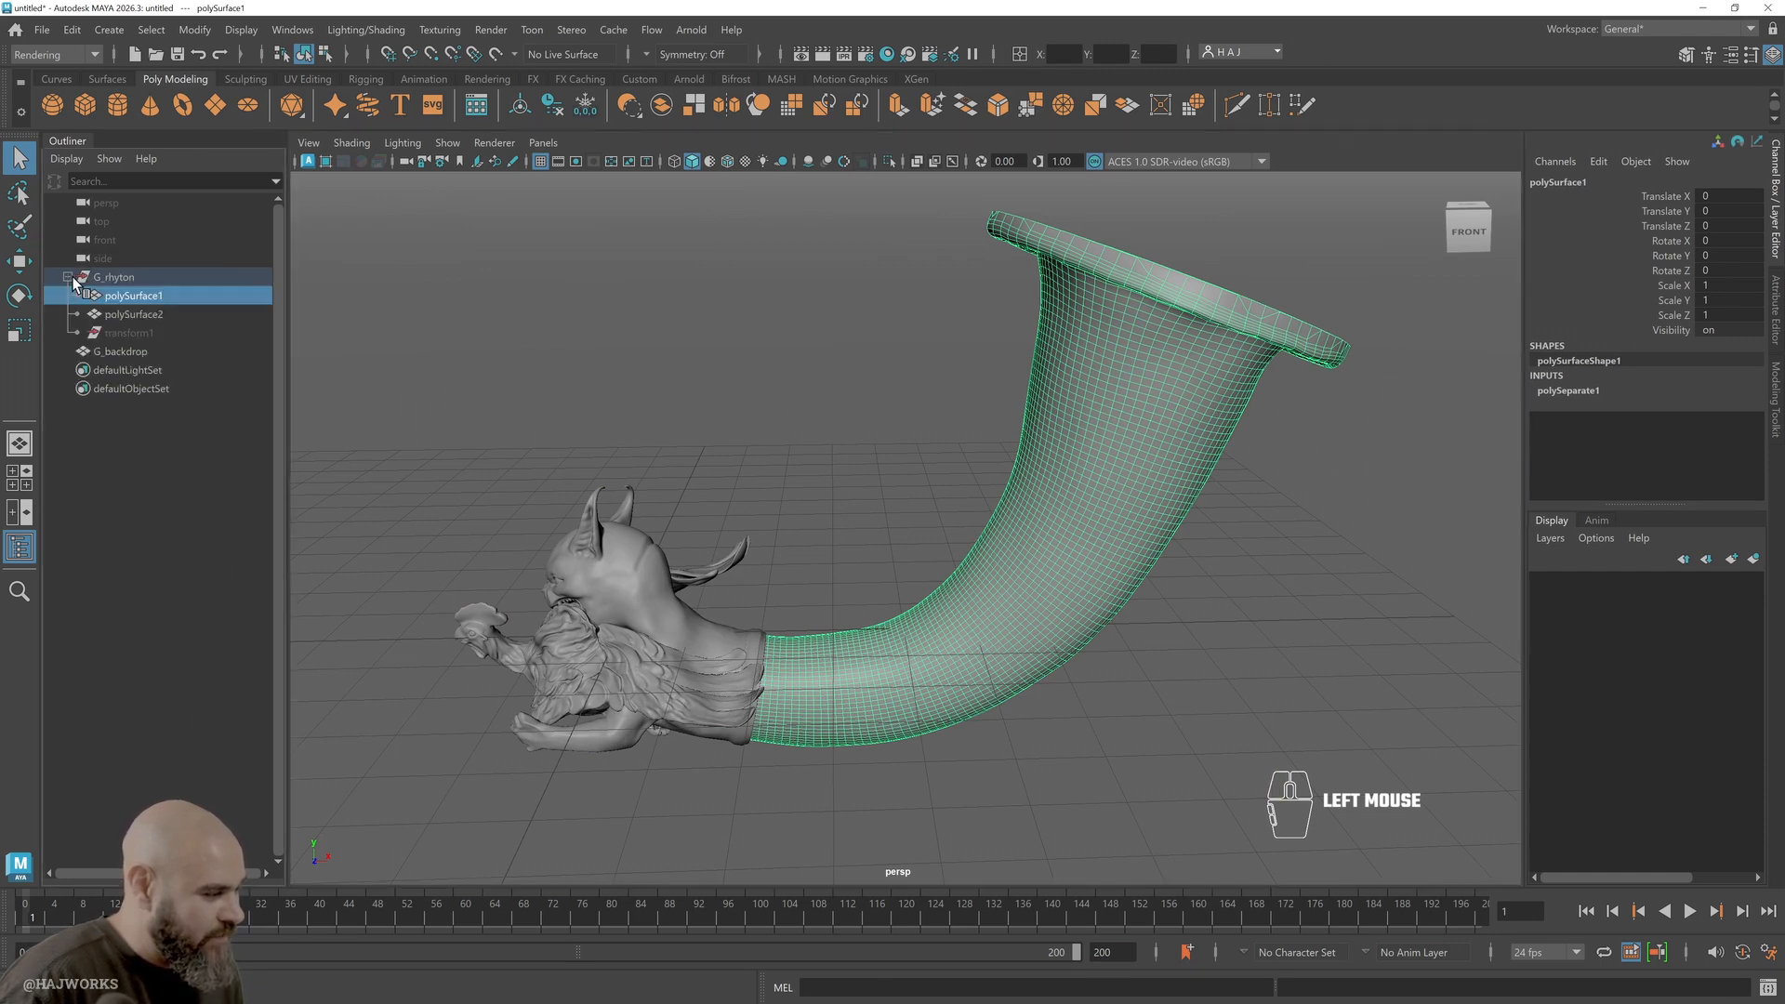
pyautogui.click(152, 314)
pyautogui.click(145, 299)
pyautogui.click(144, 314)
pyautogui.click(144, 298)
pyautogui.click(142, 316)
pyautogui.click(137, 298)
pyautogui.click(137, 314)
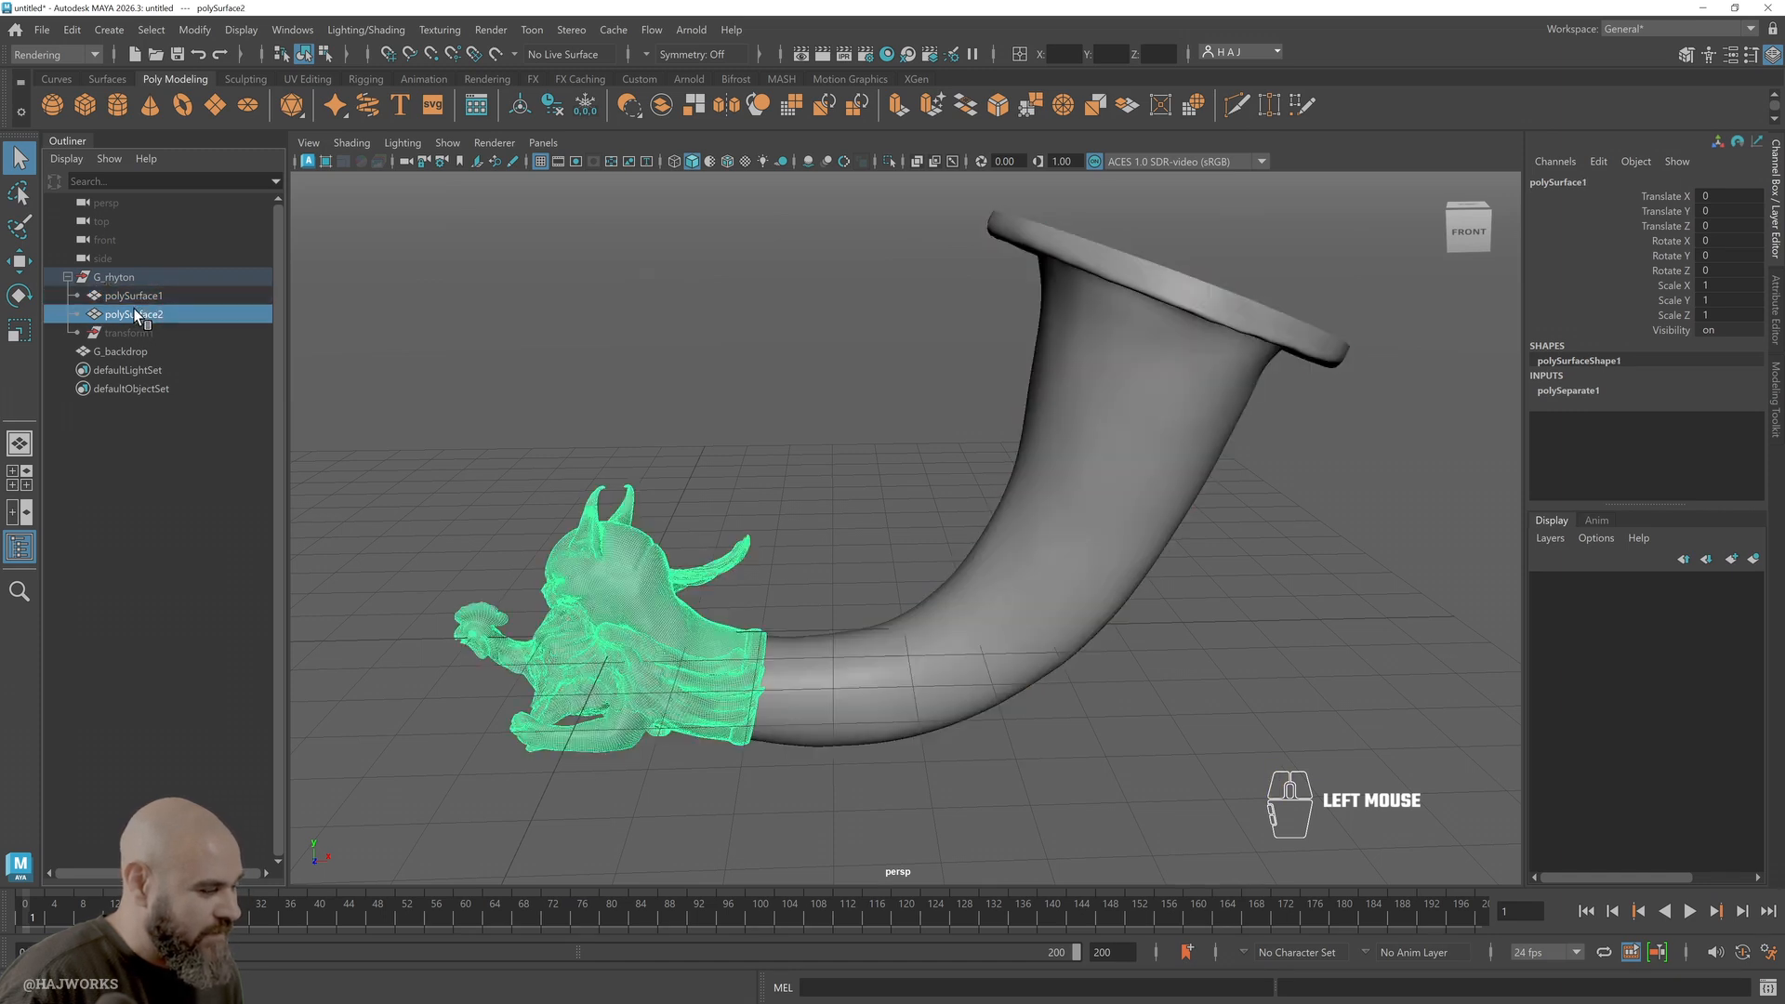
pyautogui.click(133, 299)
pyautogui.click(130, 332)
pyautogui.click(131, 276)
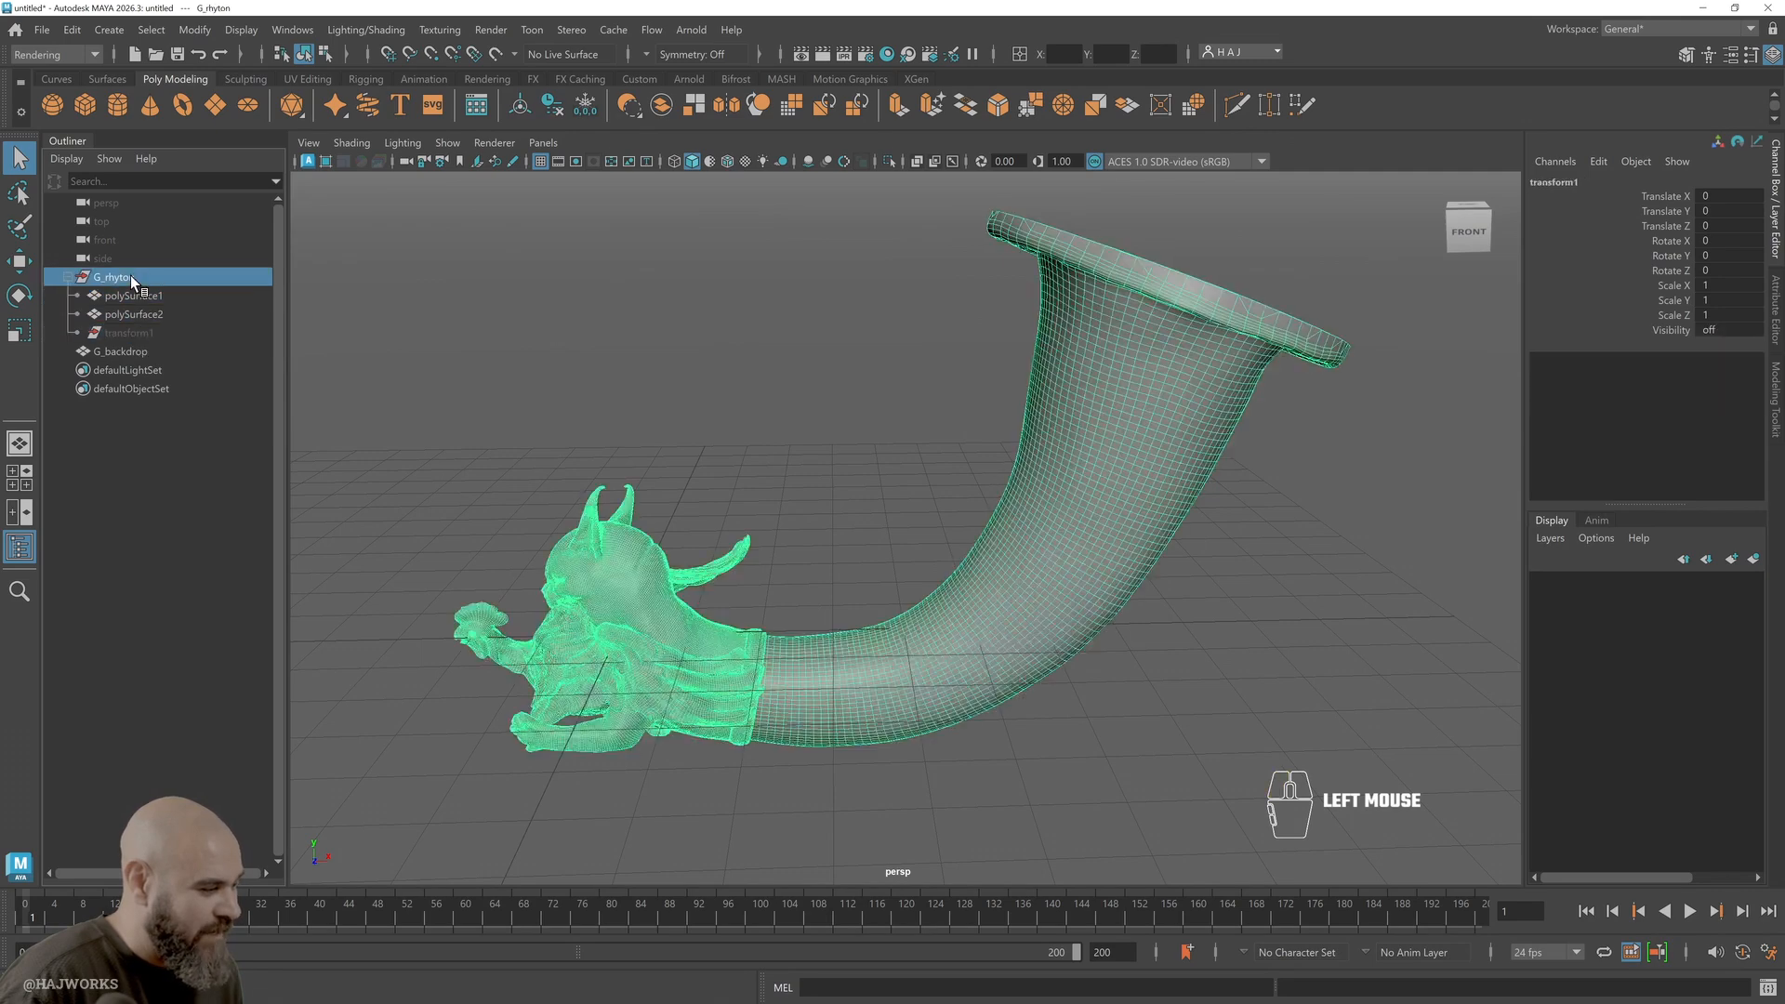
# Select both rhyton pieces together with the backdrop and delete their construction history
pyautogui.click(796, 530)
pyautogui.keyDown('shift'); pyautogui.moveTo(621, 556); pyautogui.dragTo(929, 756); pyautogui.keyUp('shift')
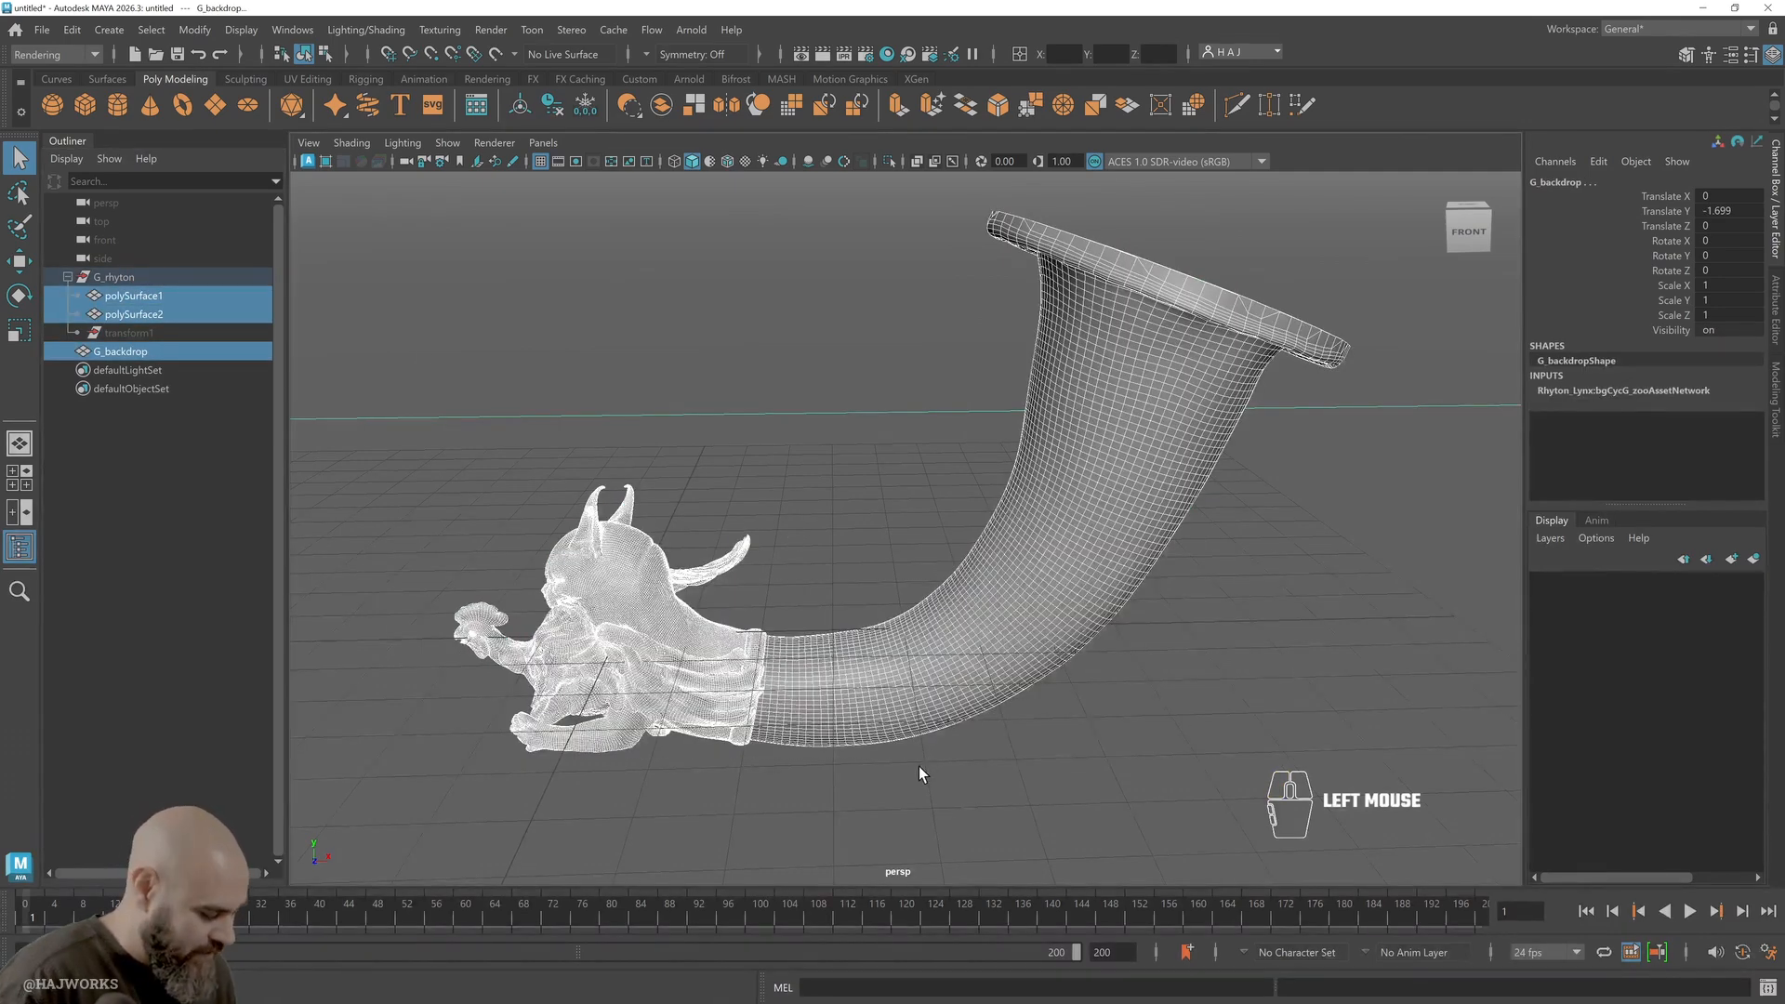
pyautogui.hotkey('alt', 'shift', 'd')
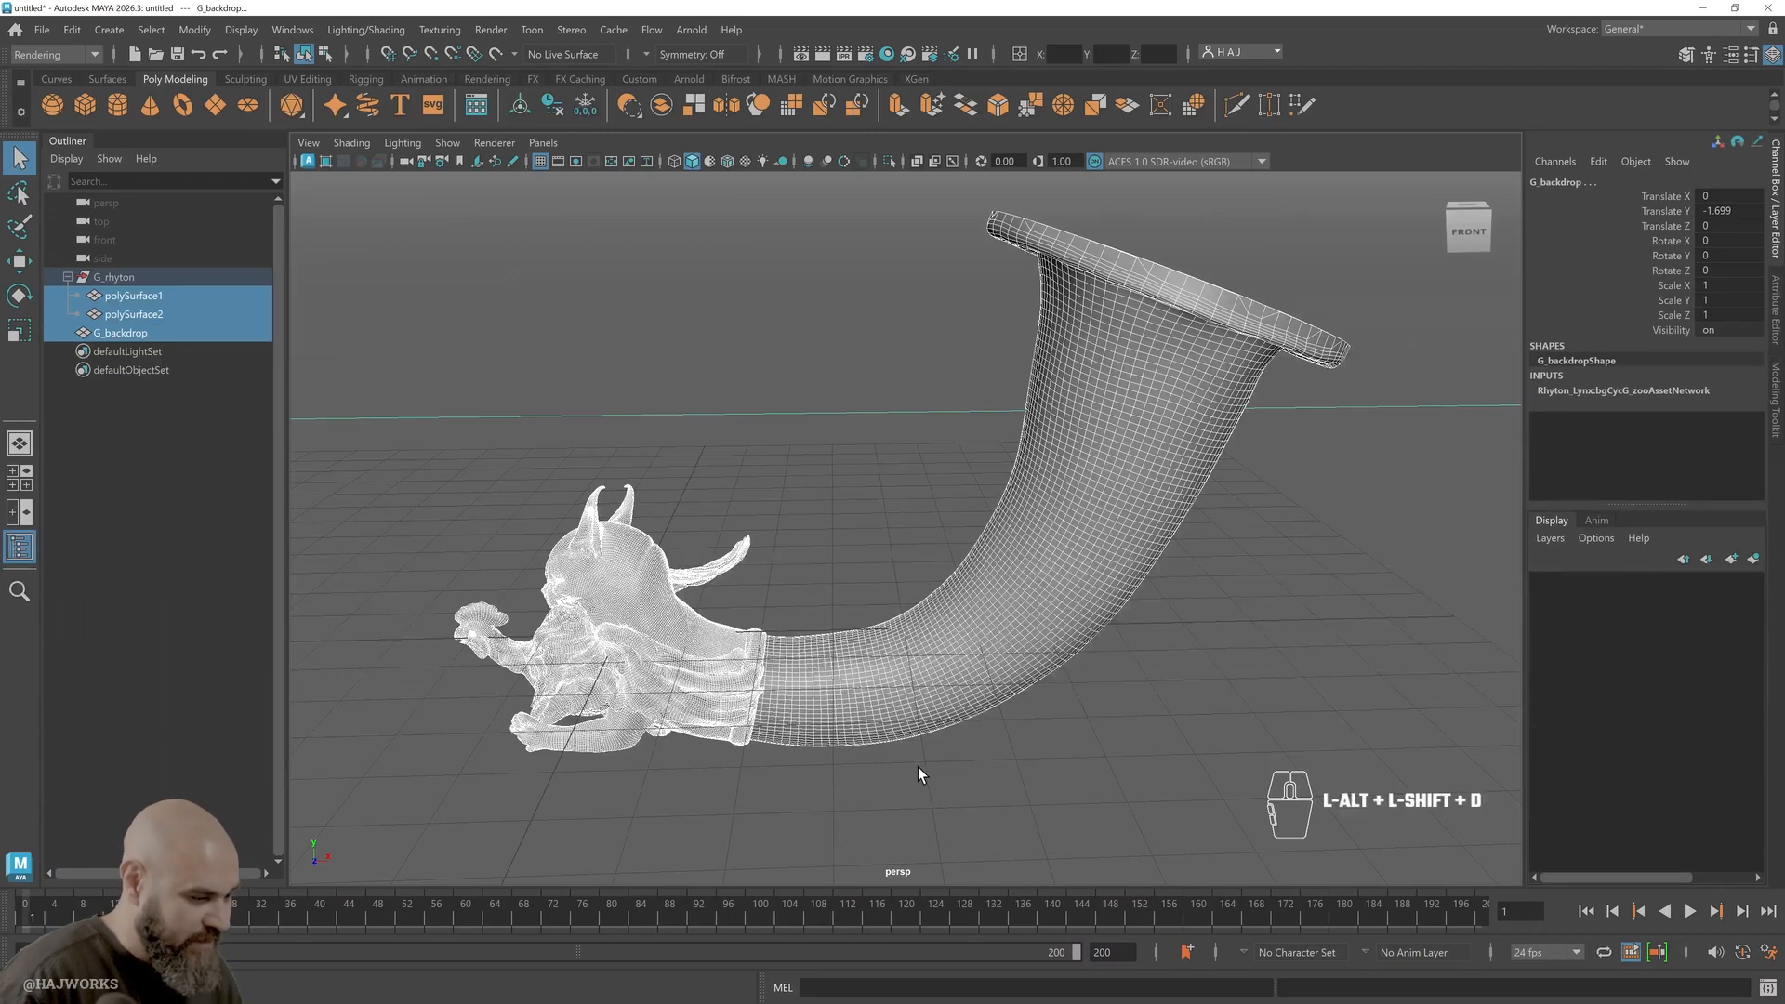
# Select the backdrop, the two rhyton pieces and the G_rhyton group in turn to check the cleaned hierarchy
pyautogui.click(443, 355)
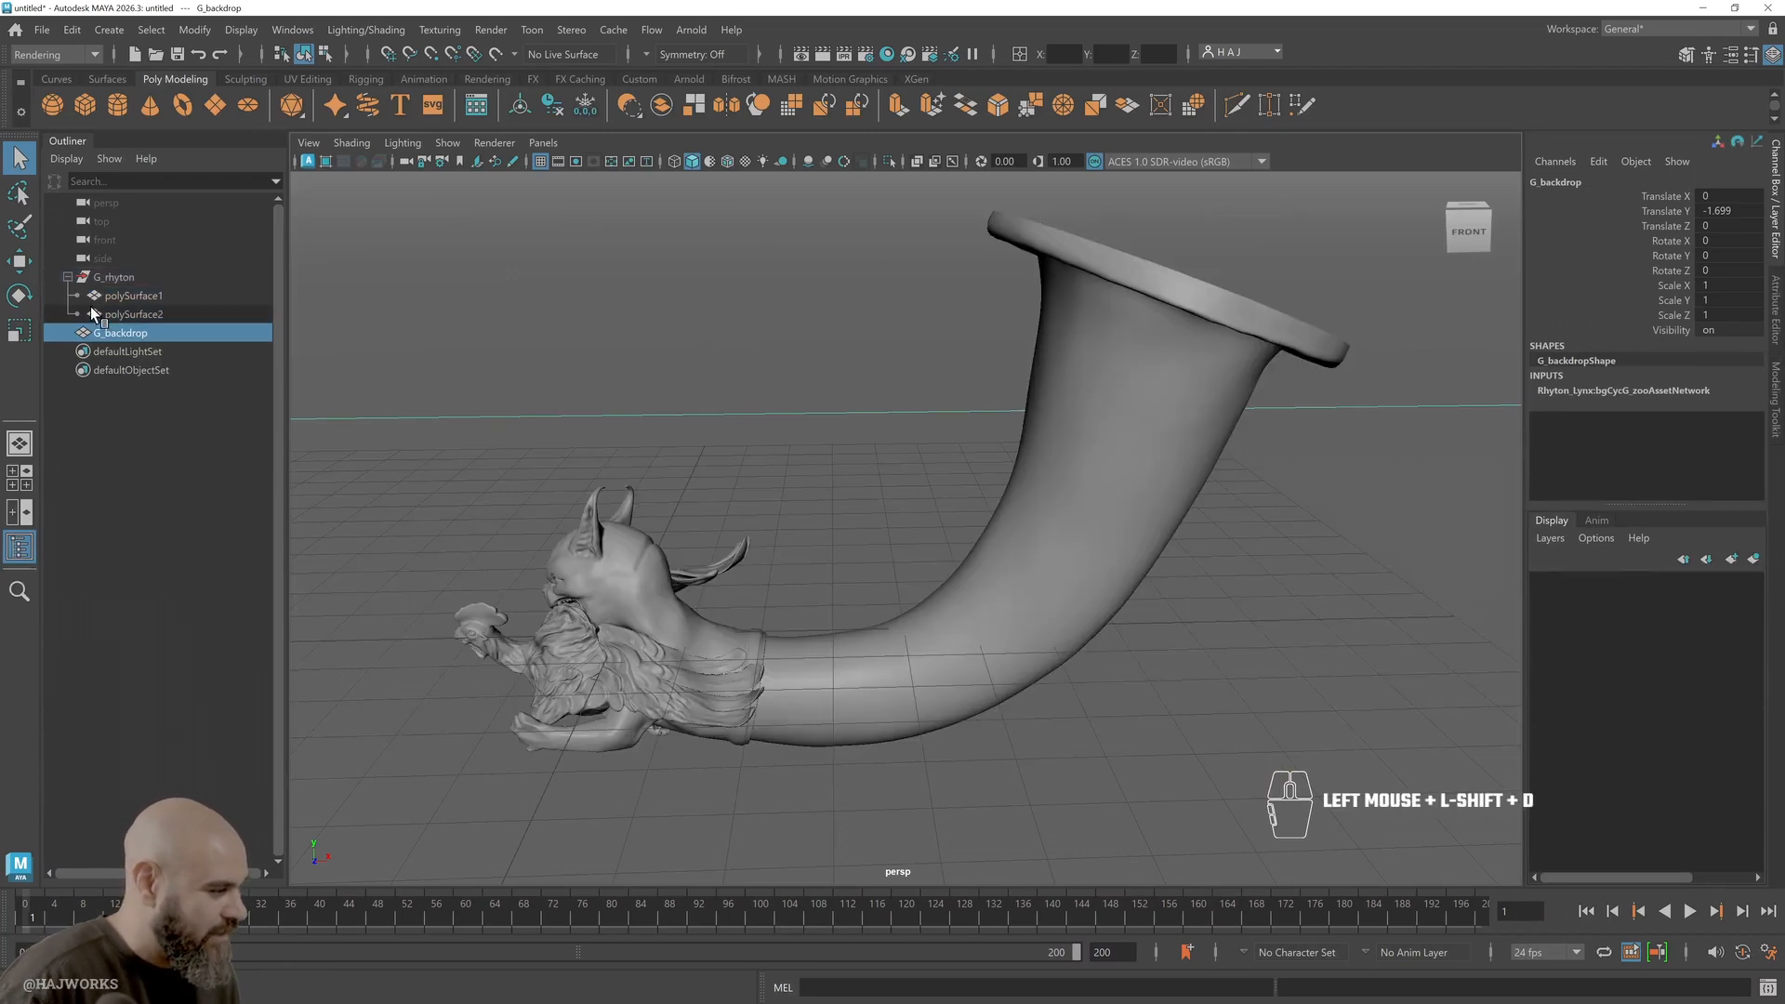
pyautogui.click(126, 316)
pyautogui.click(135, 295)
pyautogui.click(130, 276)
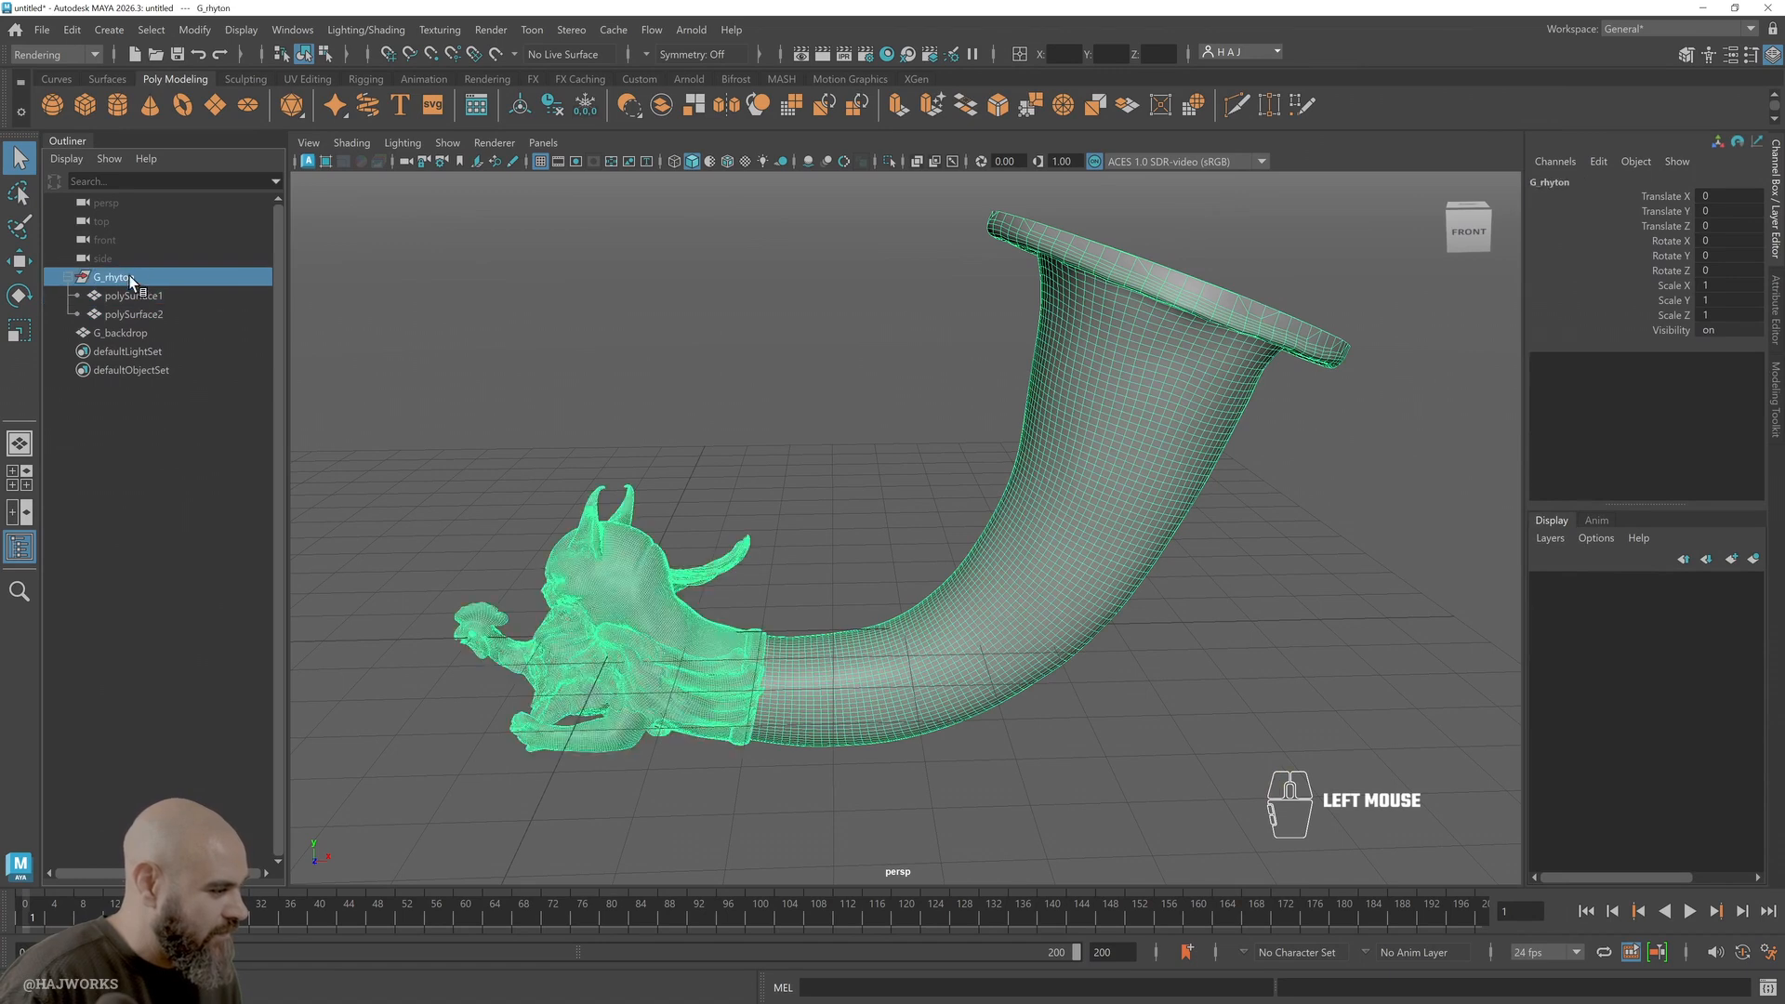
pyautogui.click(832, 682)
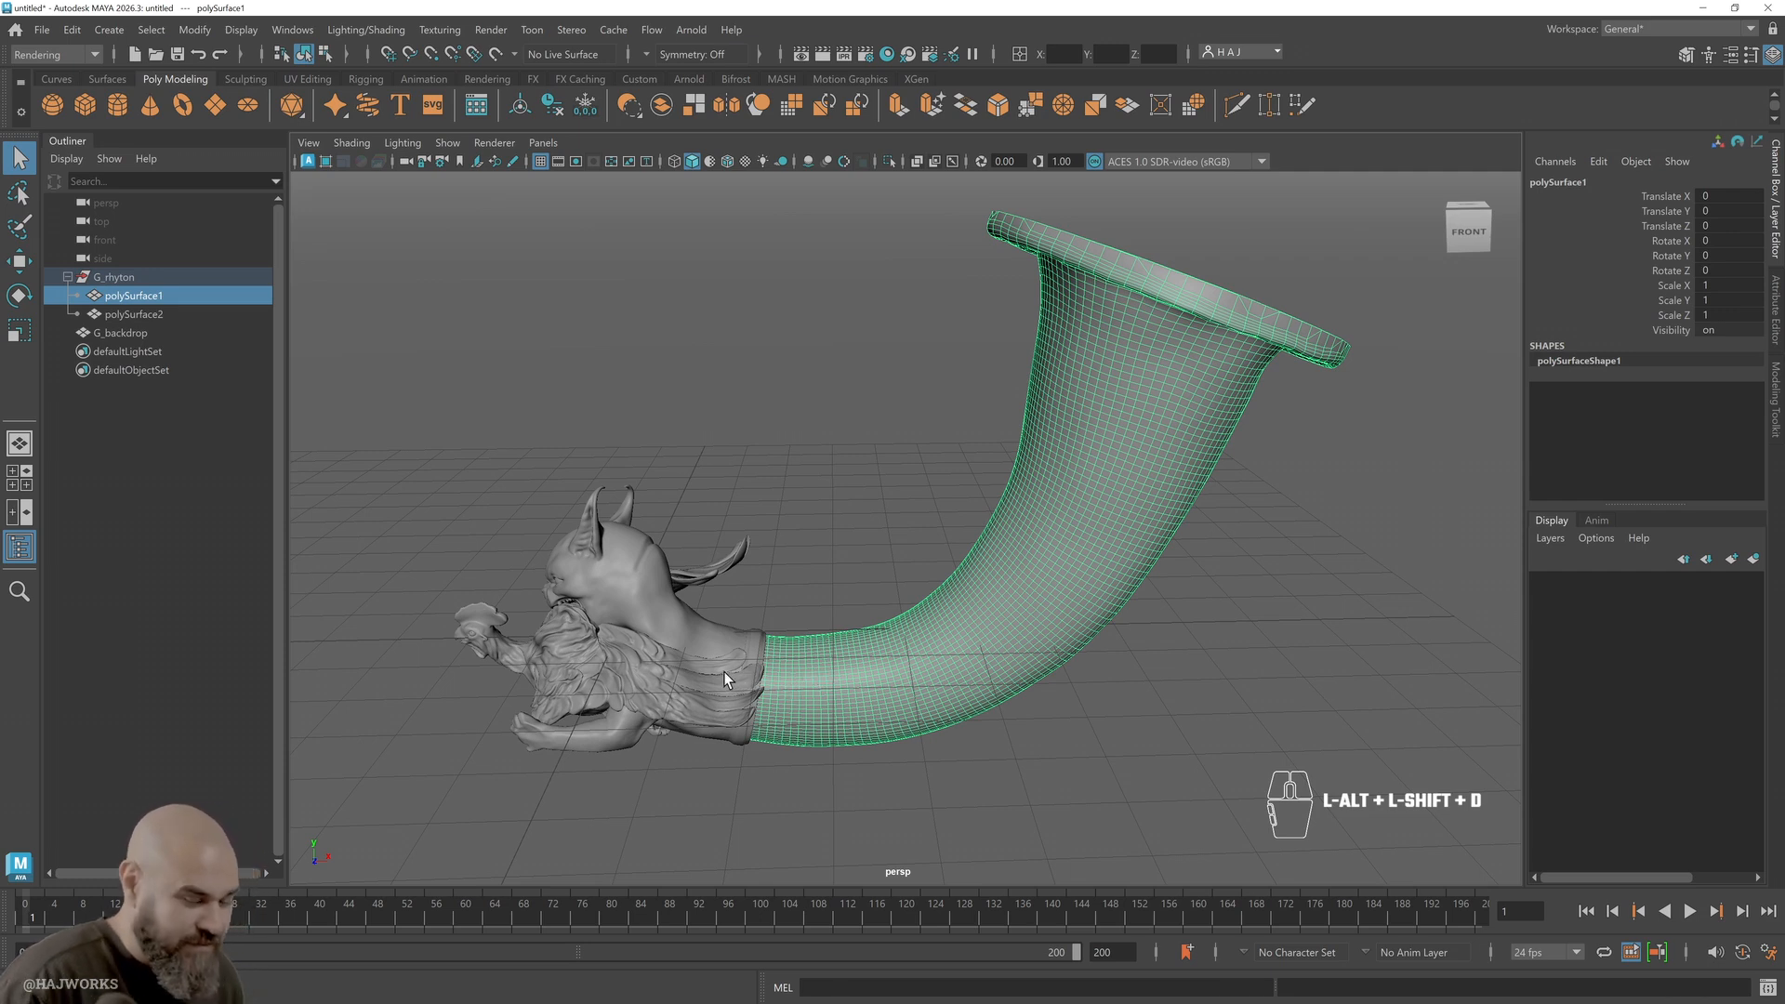
# Select all connected faces of the bird in the lynx's mouth on the polySurface2 mesh
pyautogui.click(699, 630)
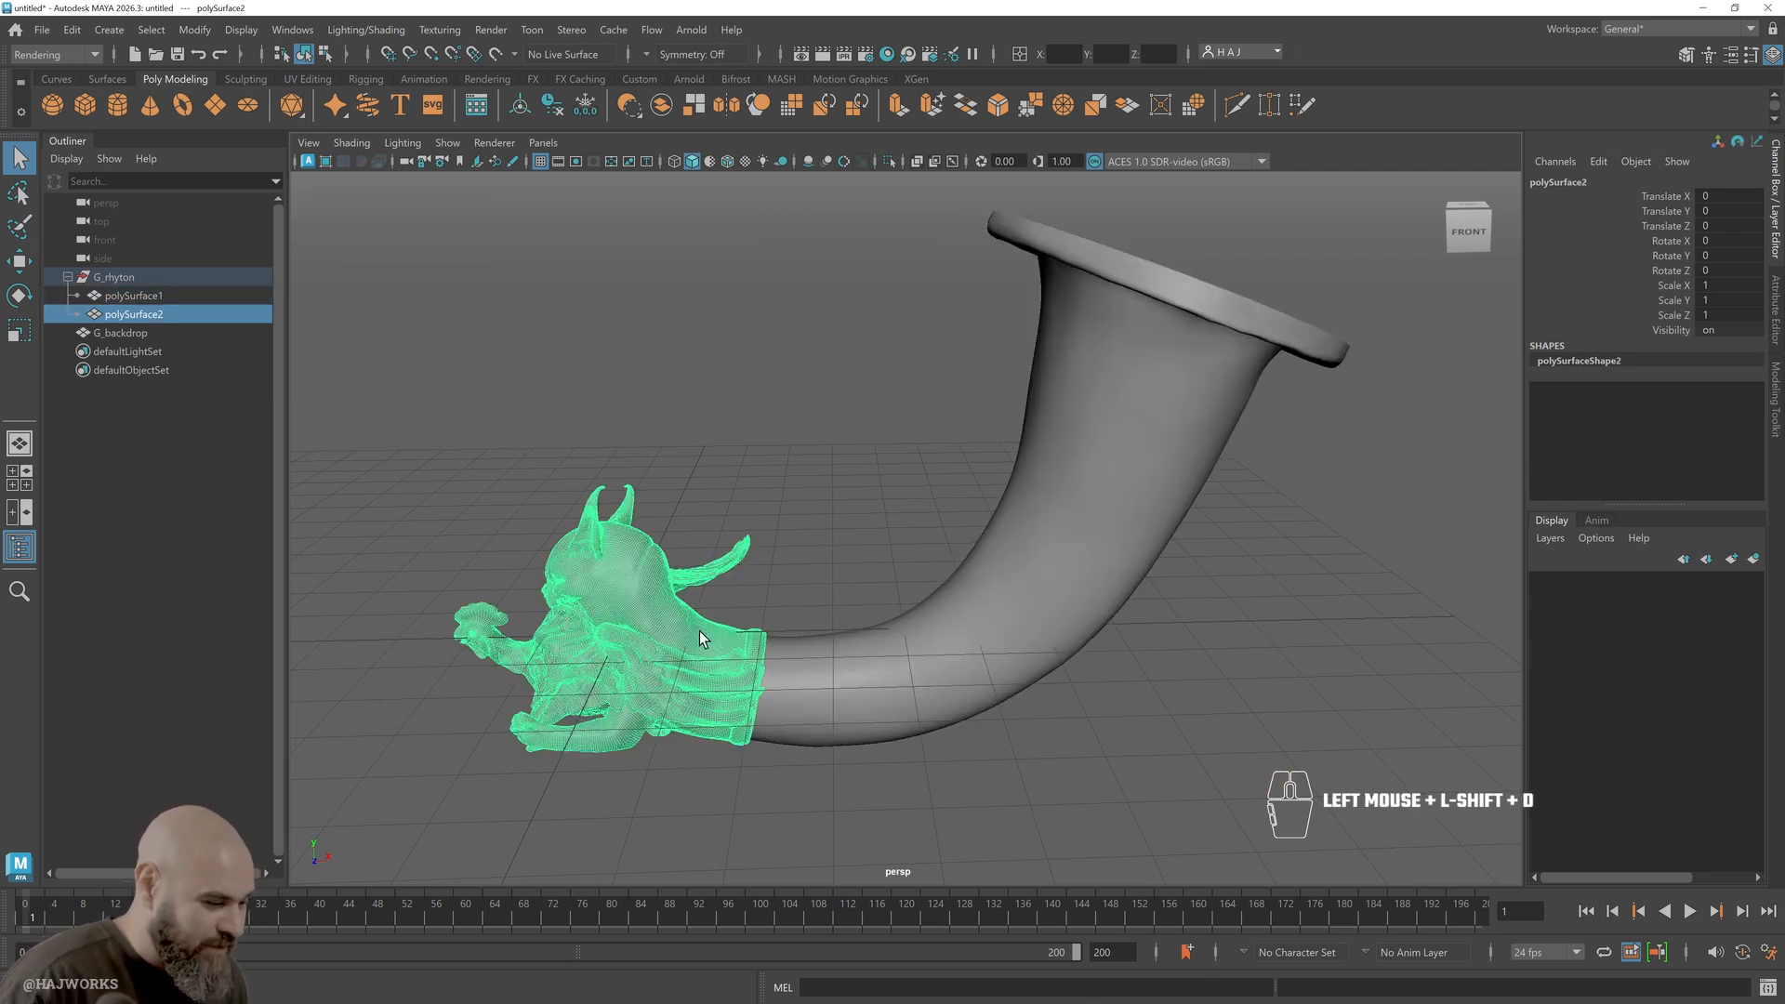
pyautogui.keyDown('alt'); pyautogui.moveTo(699, 630); pyautogui.dragTo(645, 690); pyautogui.keyUp('alt')
pyautogui.moveTo(645, 690); pyautogui.dragTo(648, 792, button='right')
pyautogui.click(599, 755)
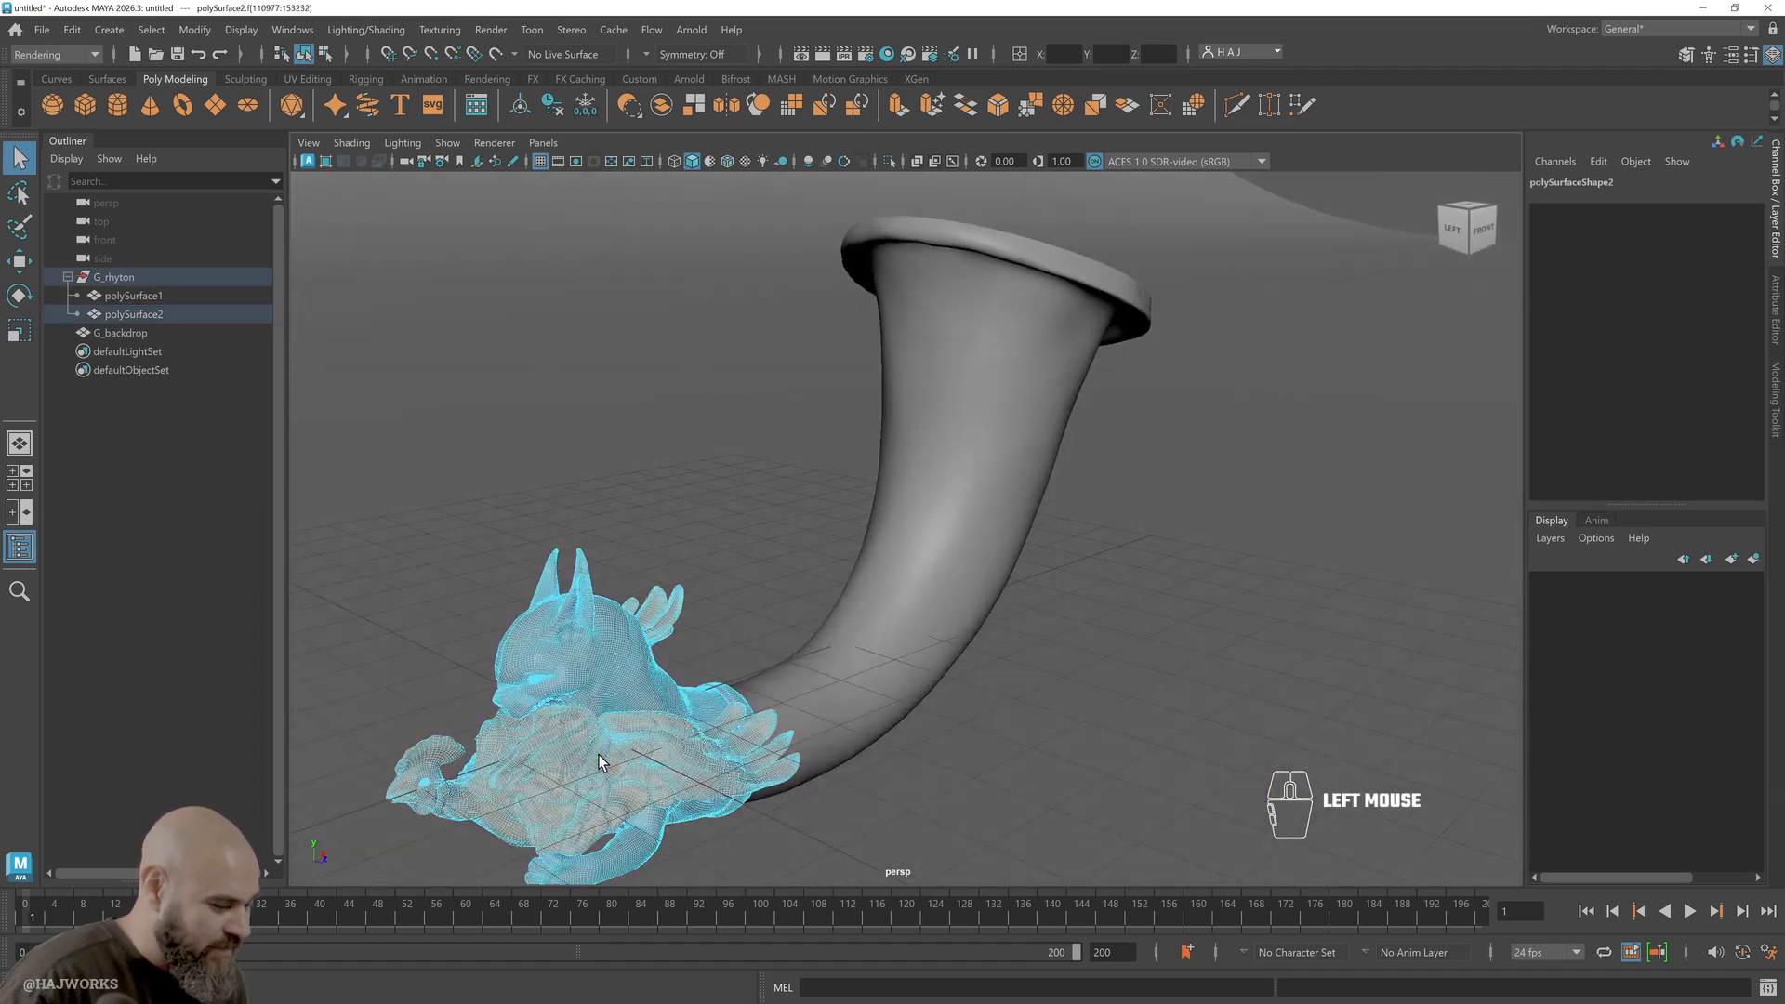
pyautogui.press('f')
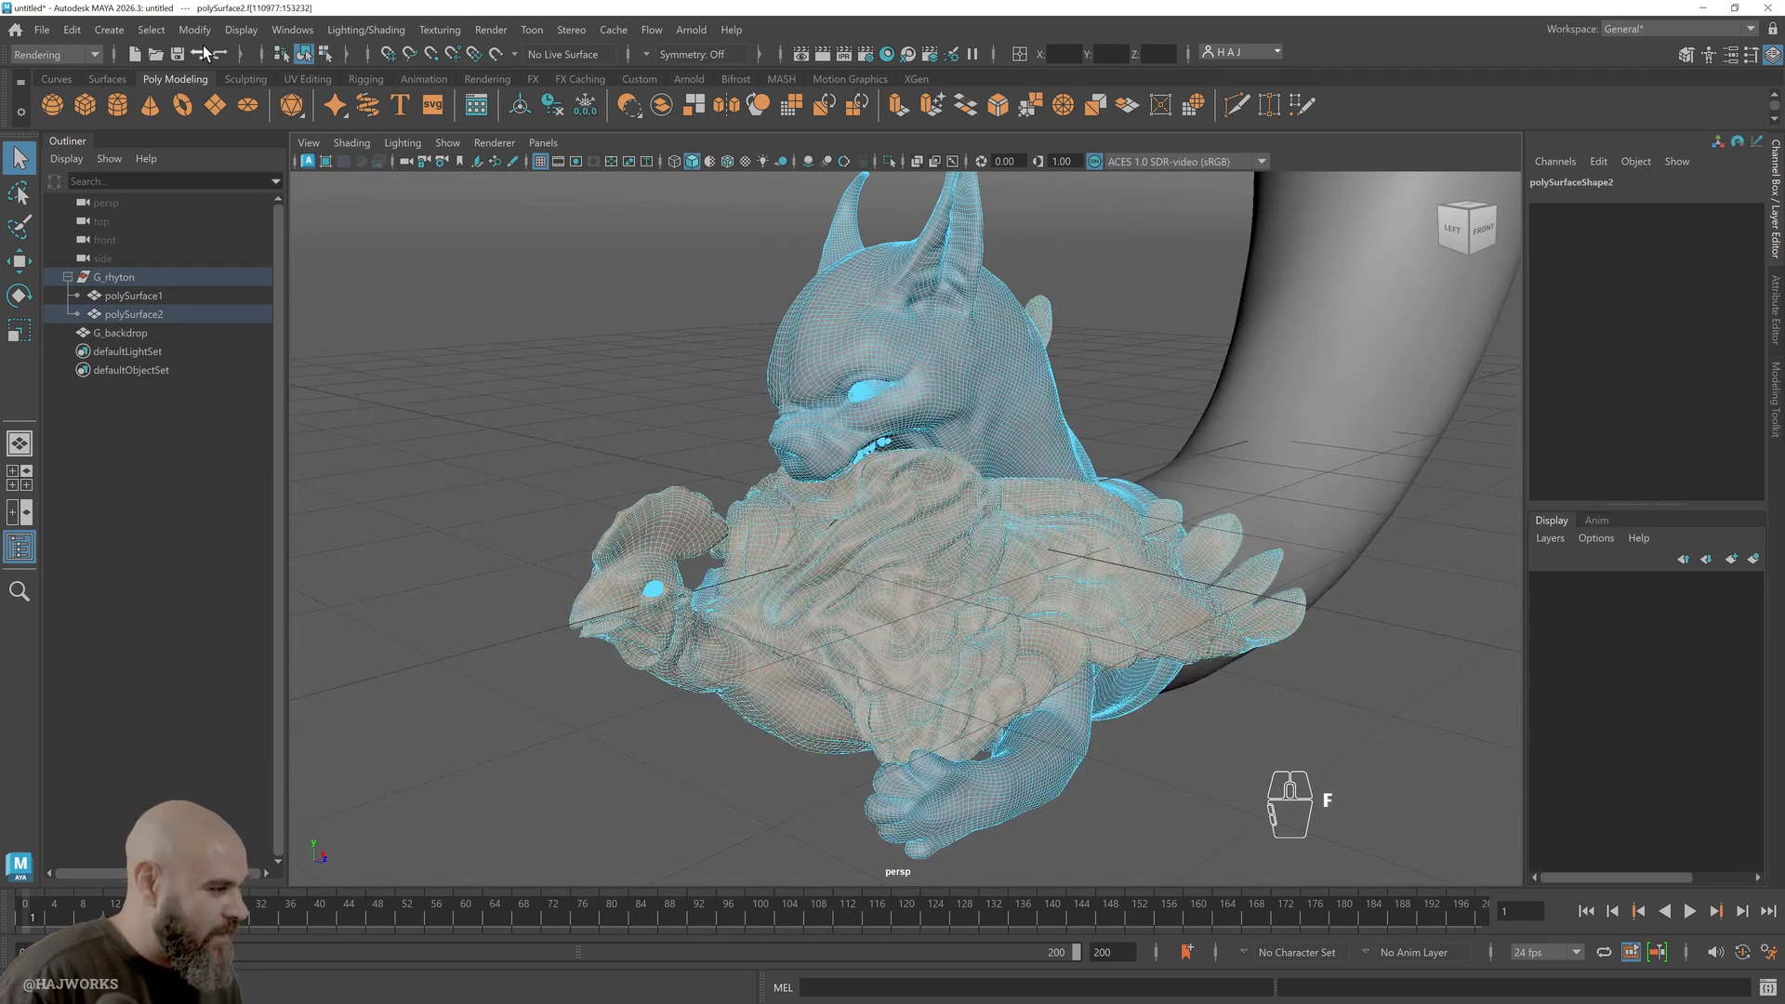
# Switch to the Modeling menu set and separate the selected bird faces from the polySurface2 mesh
pyautogui.click(65, 56)
pyautogui.click(34, 76)
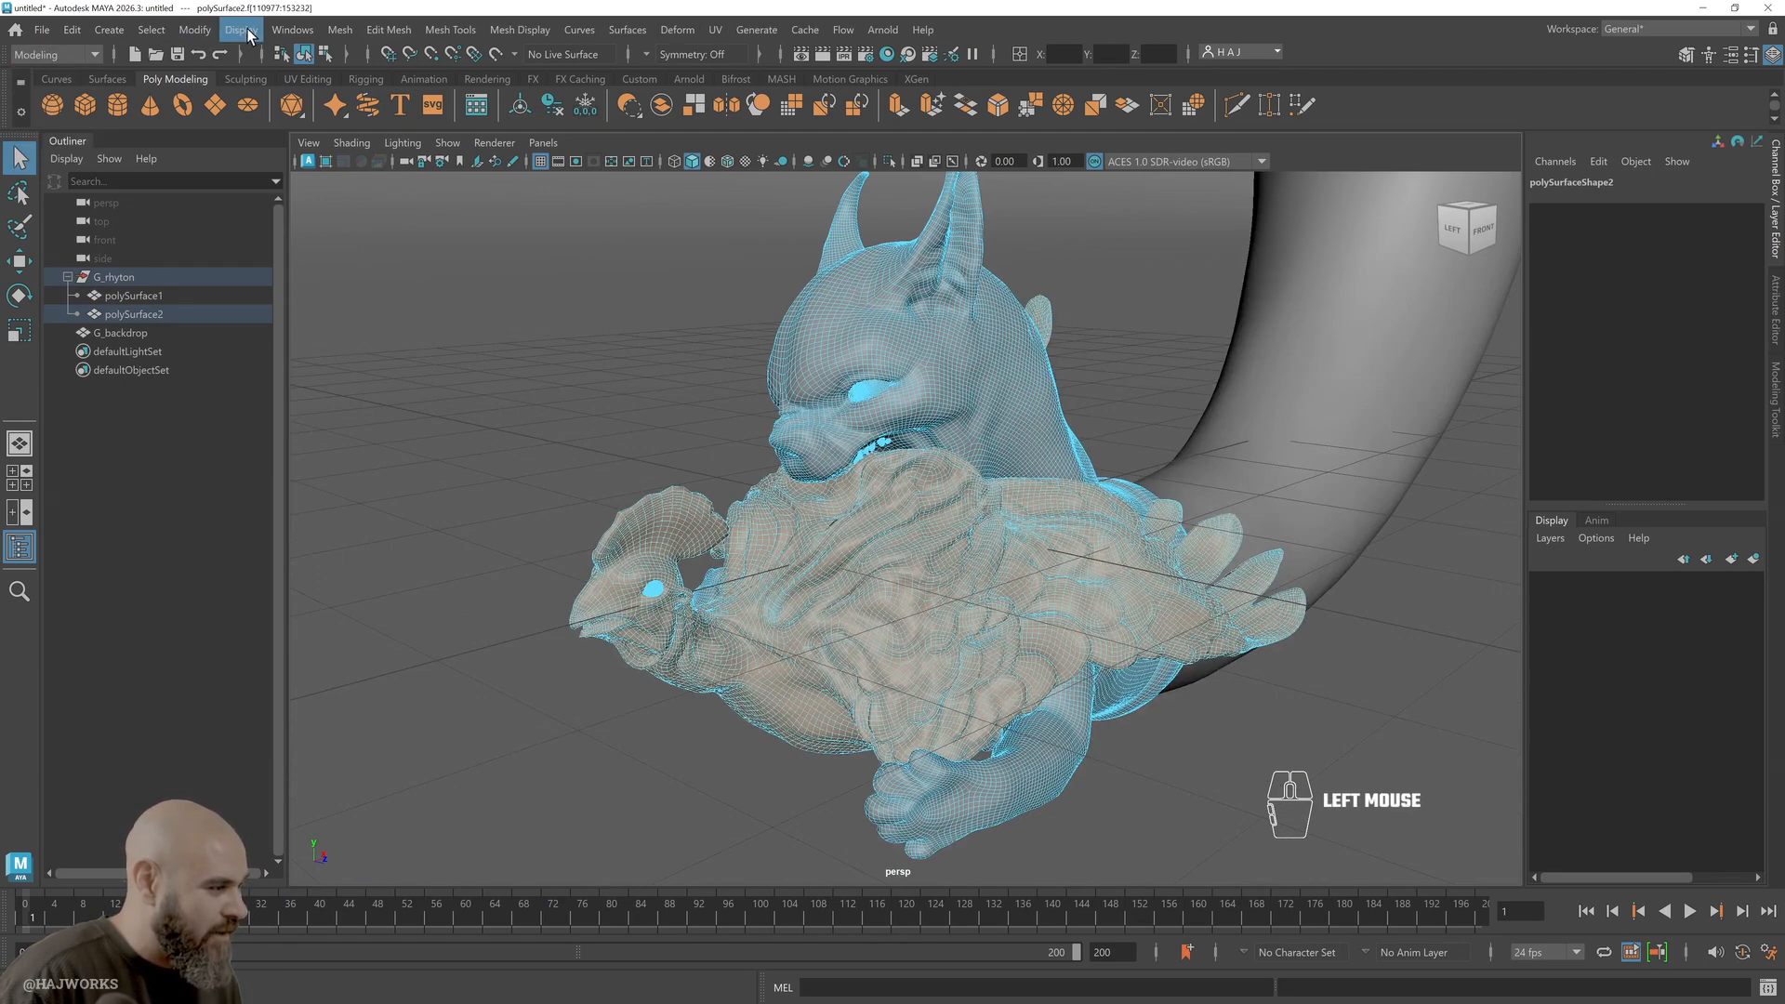
pyautogui.click(340, 29)
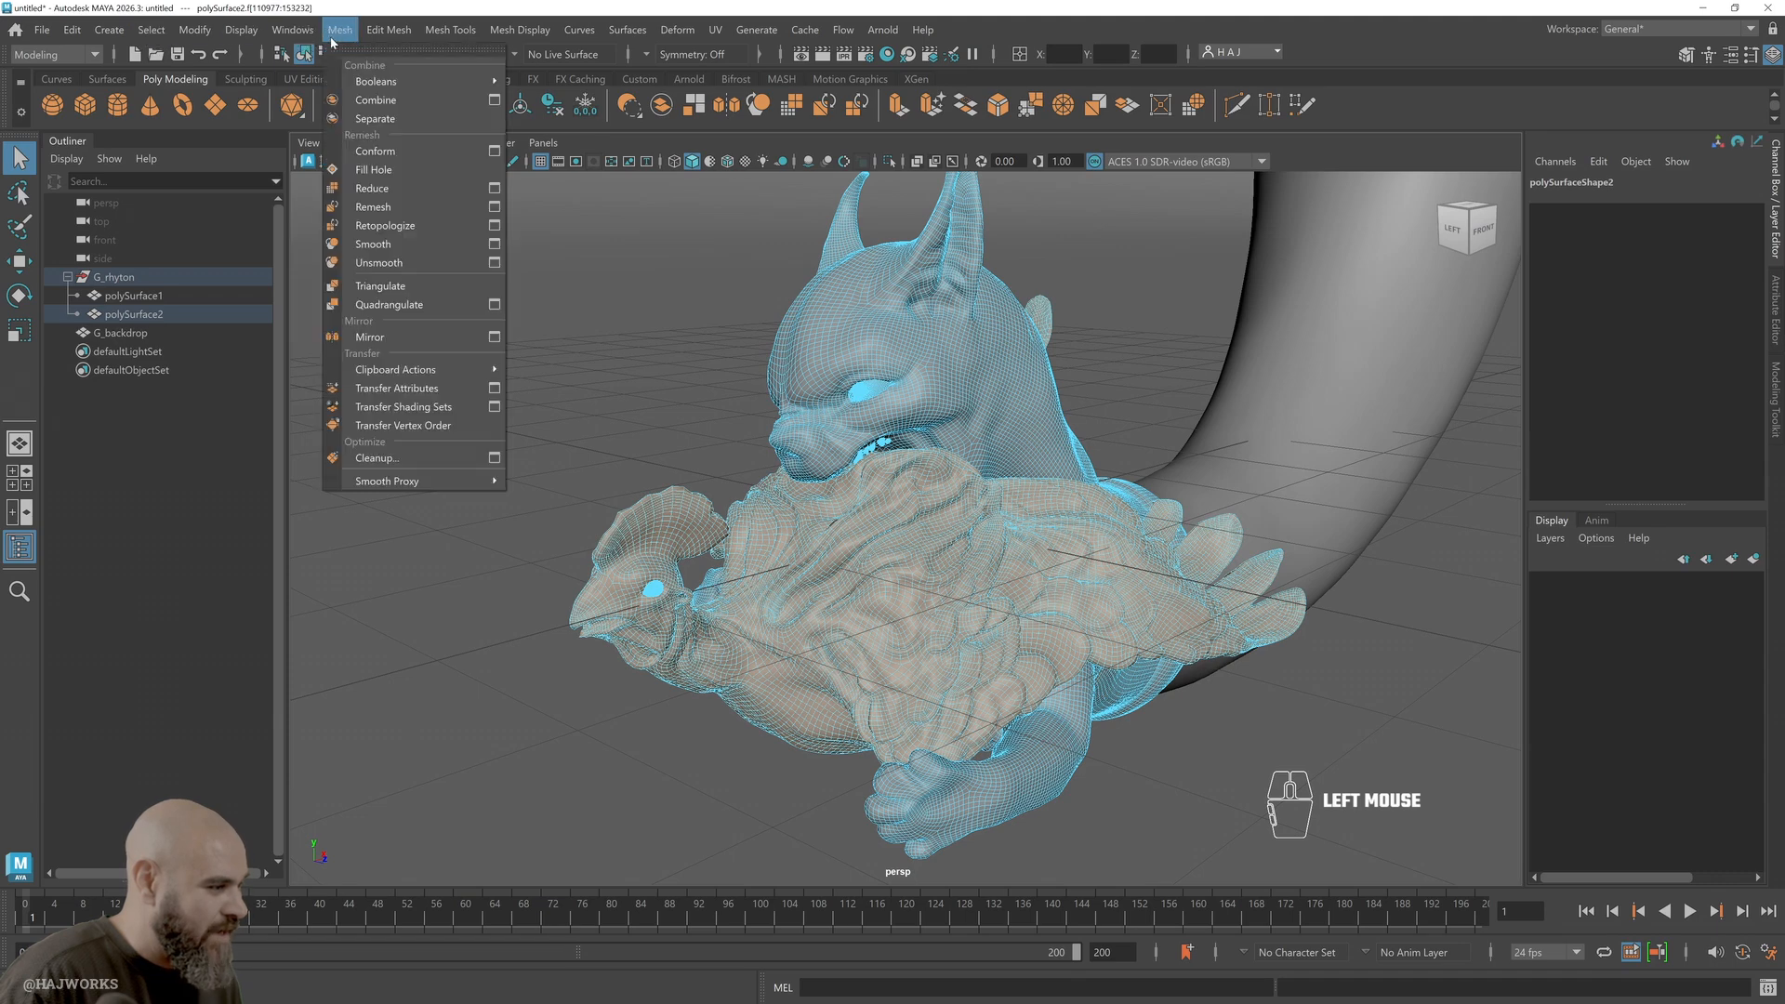
pyautogui.click(365, 118)
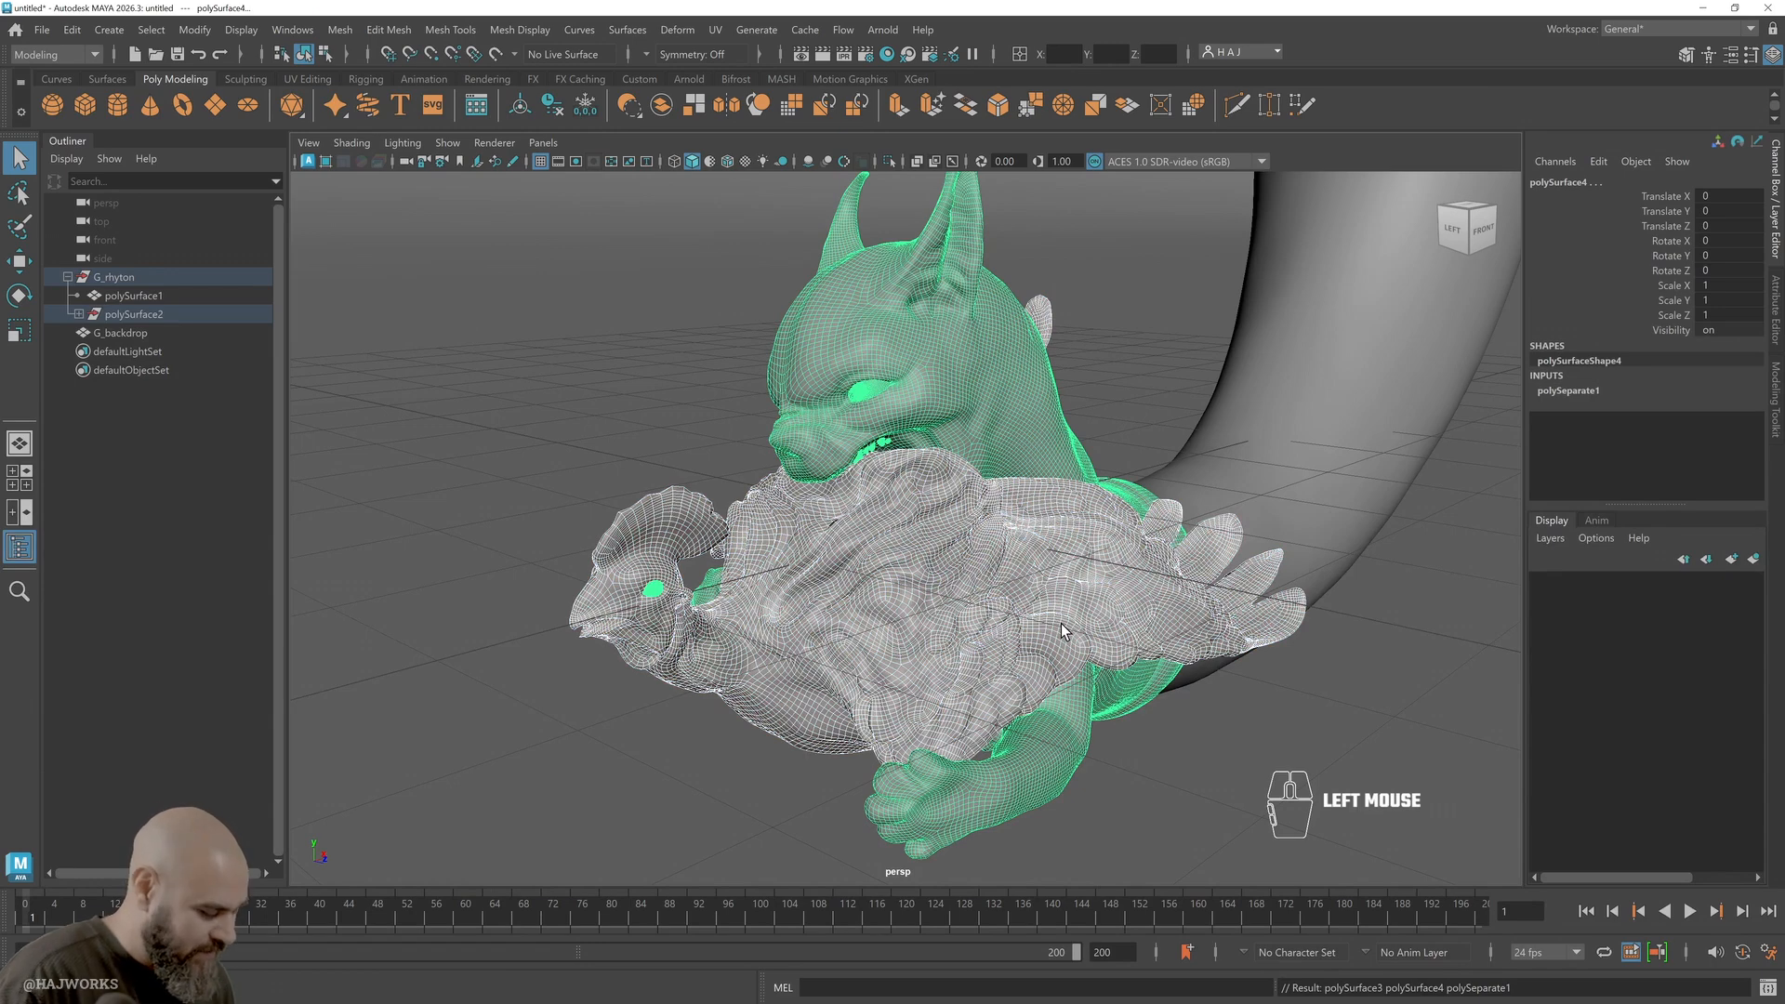
# Delete the construction history of the new pieces together, and again individually for the bird, the lynx and the horn
pyautogui.hotkey('alt', 'shift', 'd')
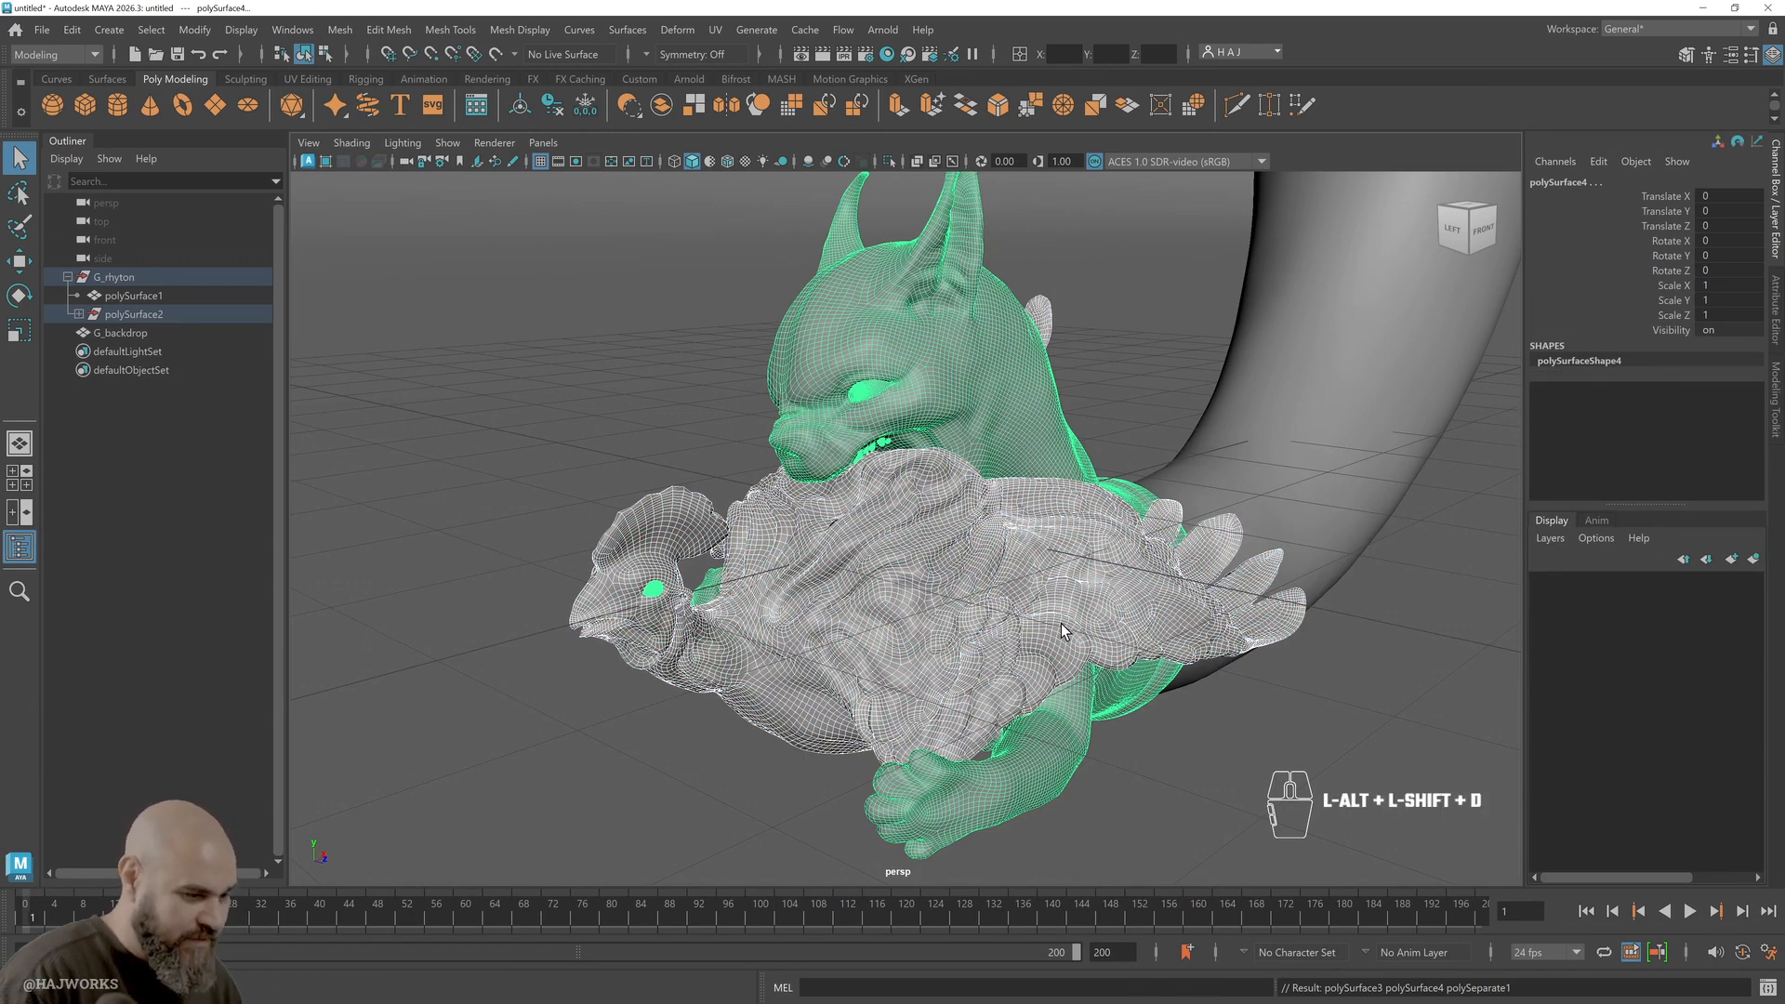
pyautogui.click(1041, 612)
pyautogui.hotkey('alt', 'shift', 'd')
pyautogui.click(969, 418)
pyautogui.hotkey('alt', 'shift', 'd')
pyautogui.click(1337, 461)
pyautogui.hotkey('alt', 'shift', 'd')
# Expand the polySurface2 group and select its bird and lynx pieces, the horn and the parent groups to examine the nesting
pyautogui.click(153, 314)
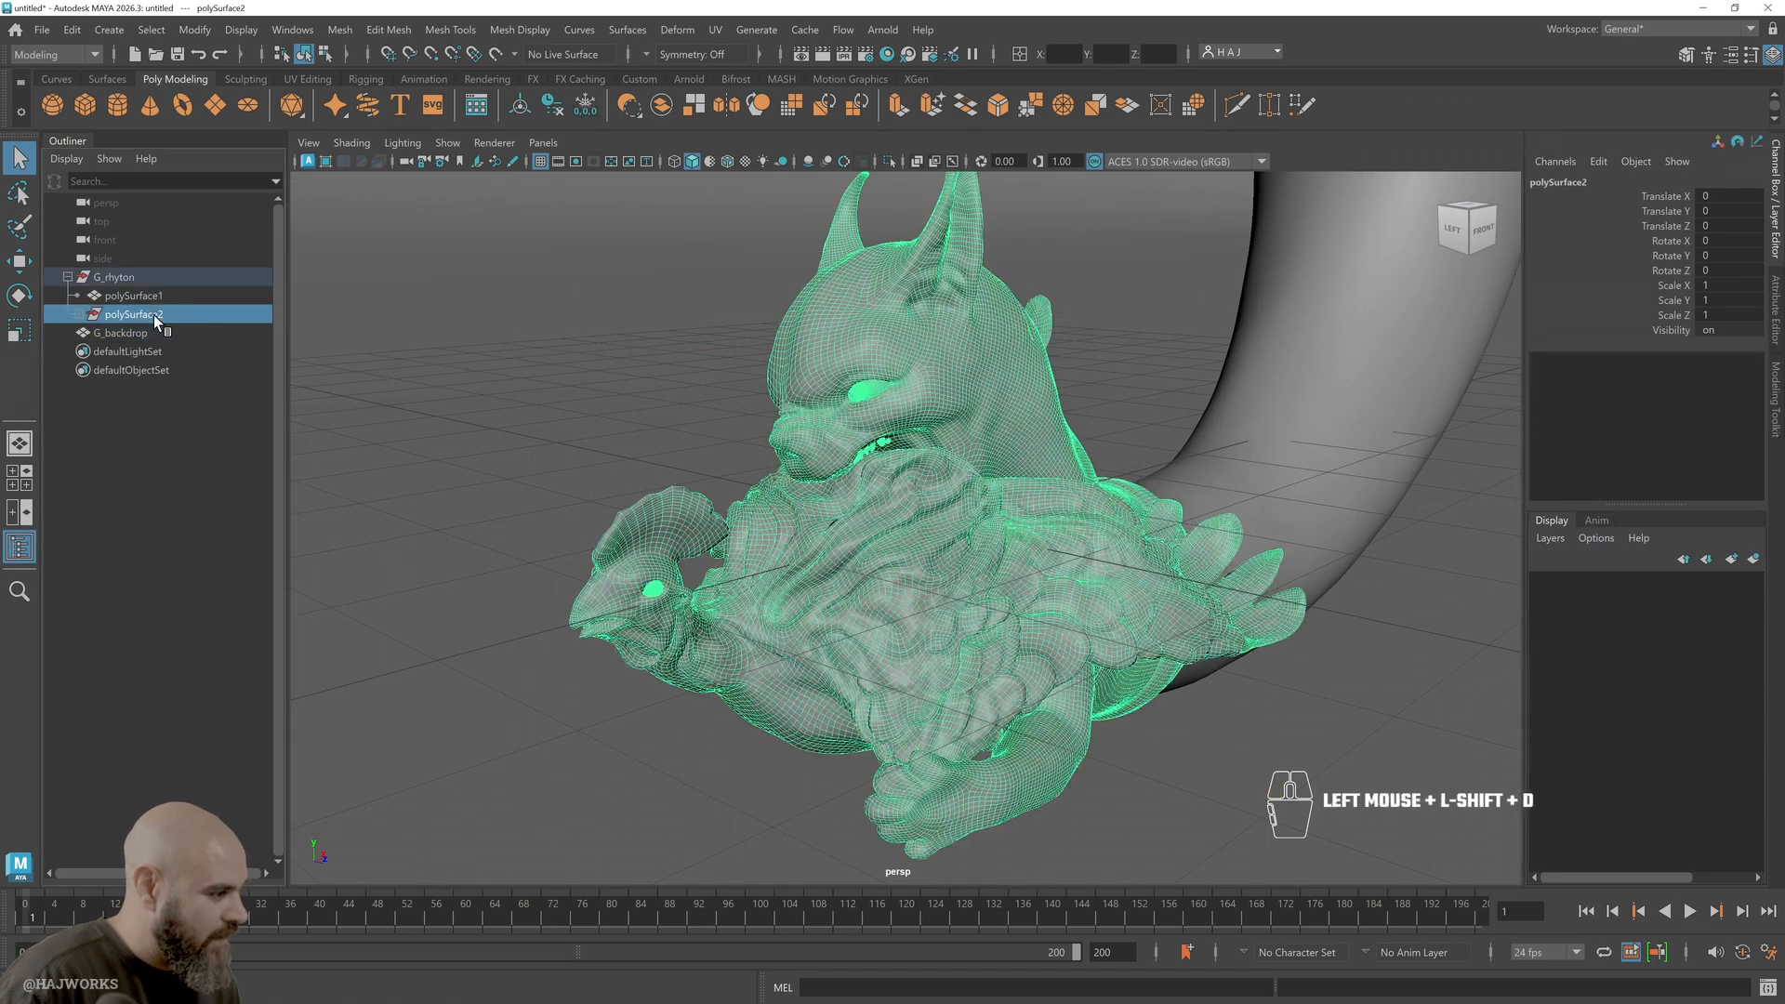
pyautogui.click(78, 314)
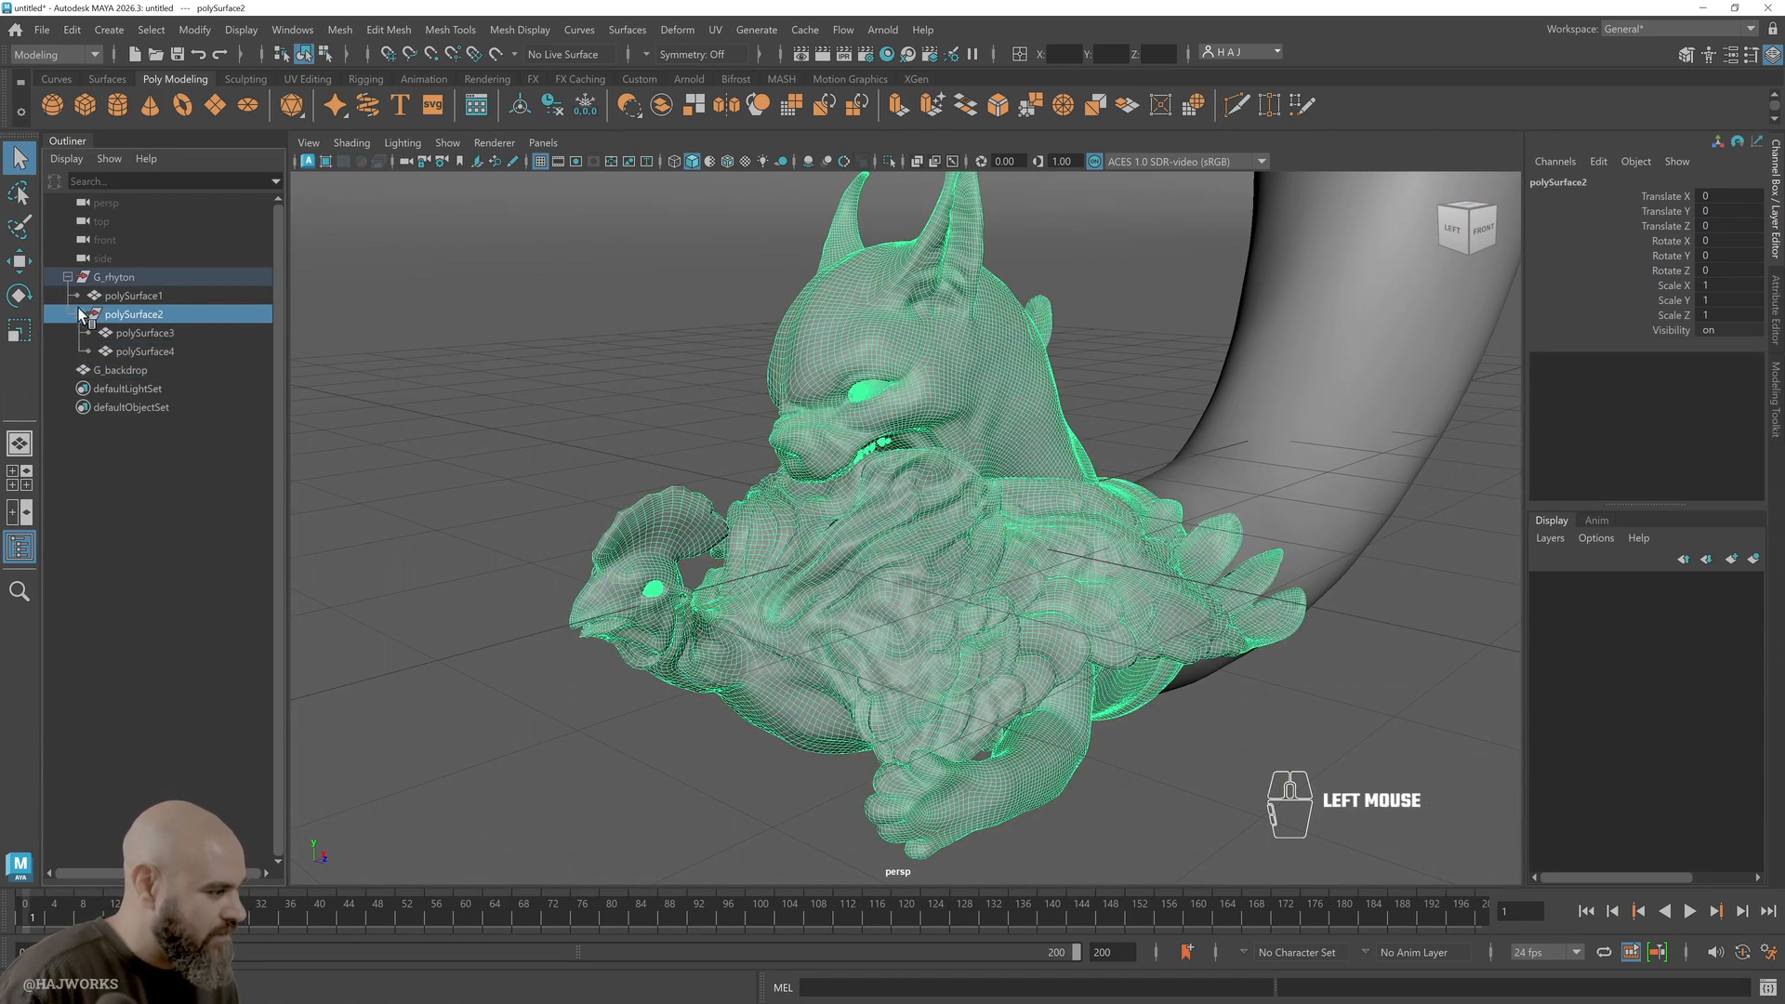
pyautogui.click(169, 333)
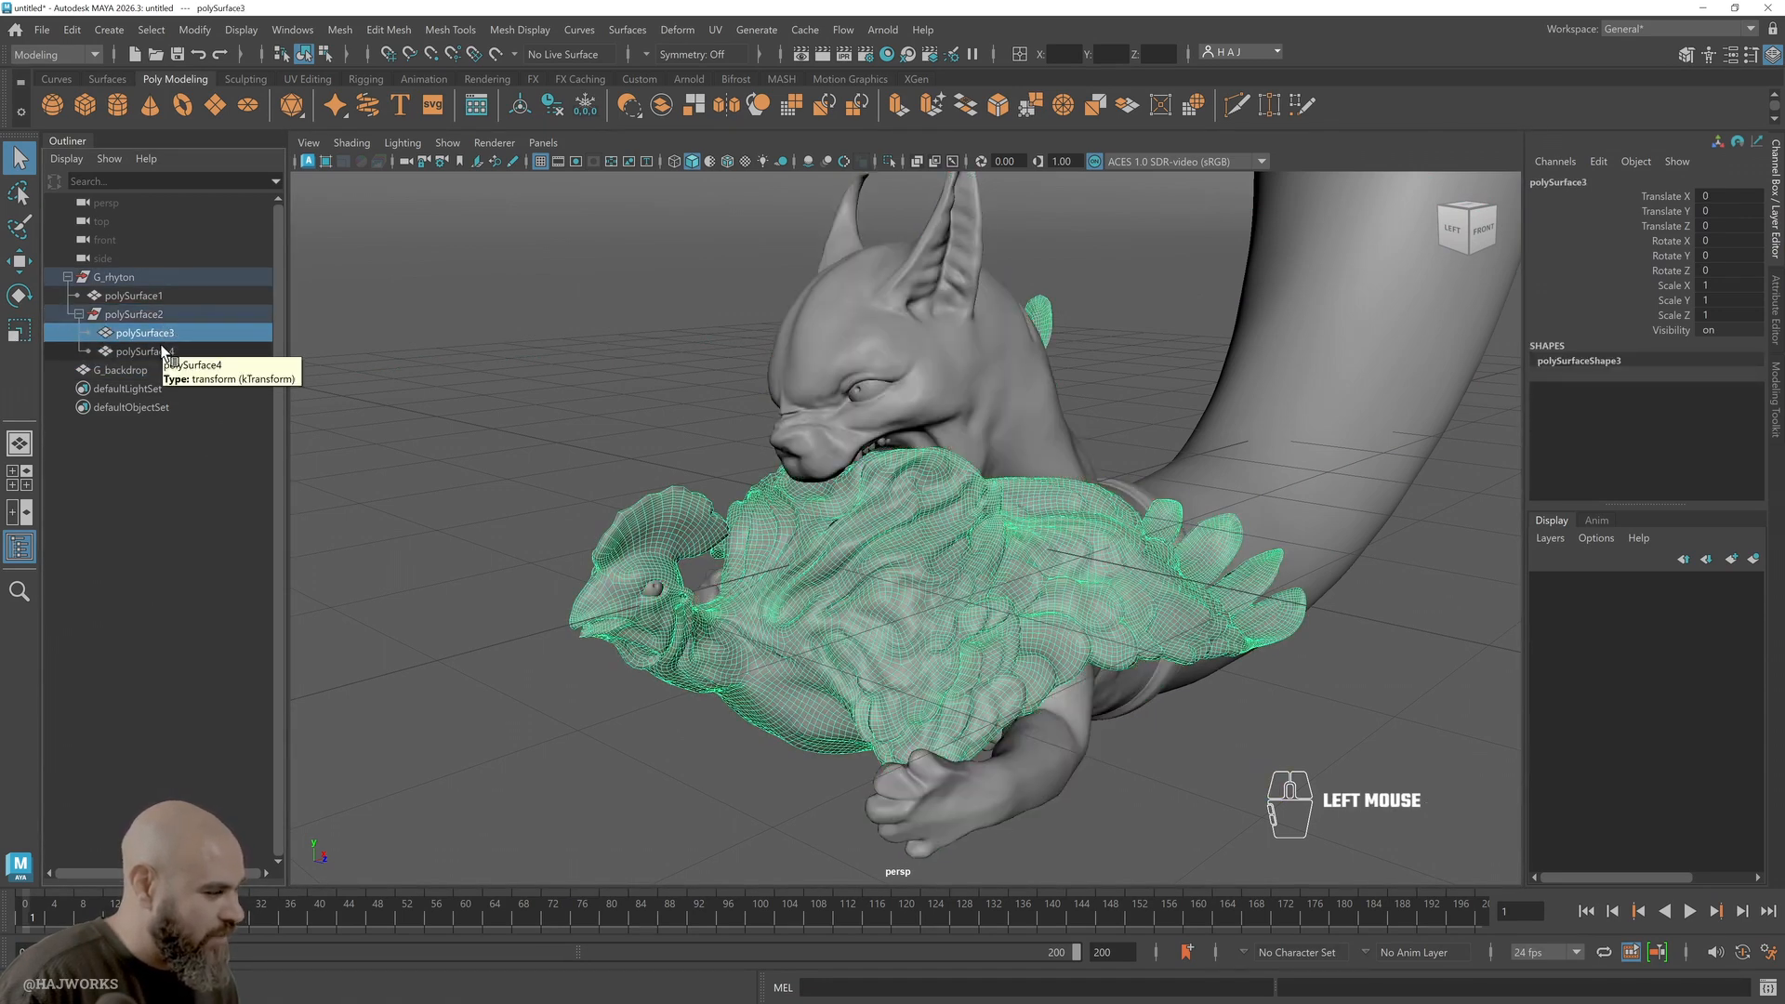
pyautogui.click(164, 351)
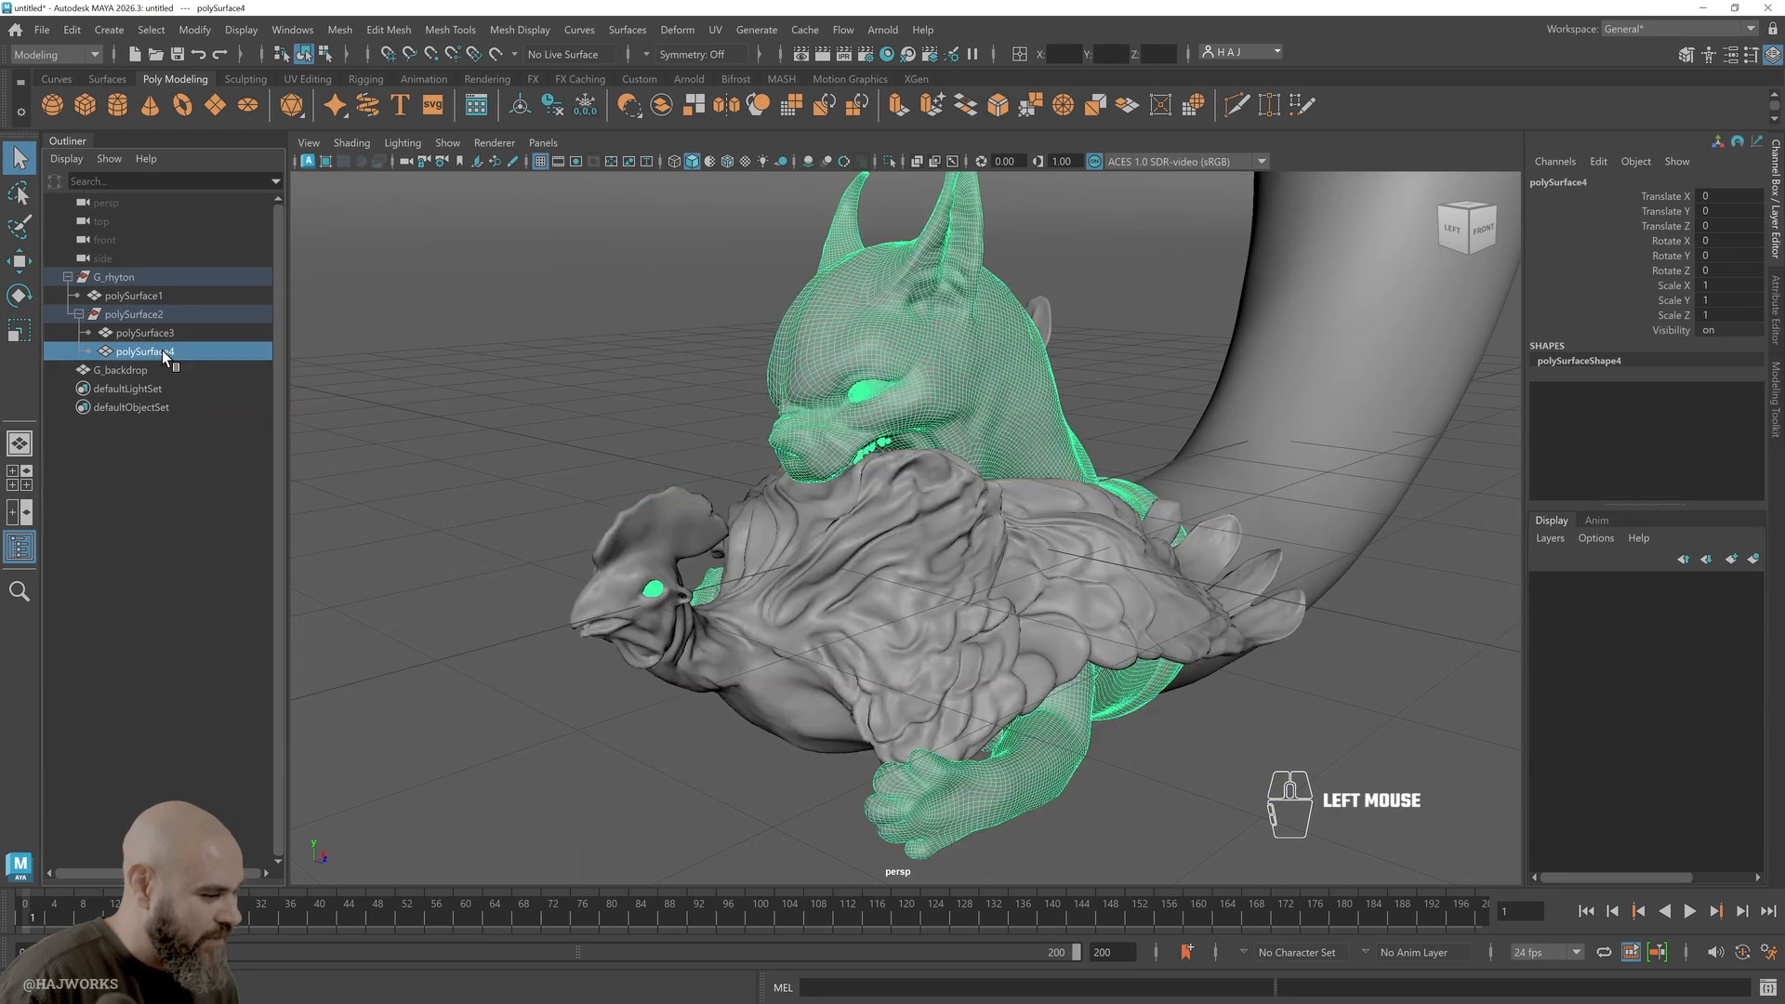
pyautogui.click(235, 297)
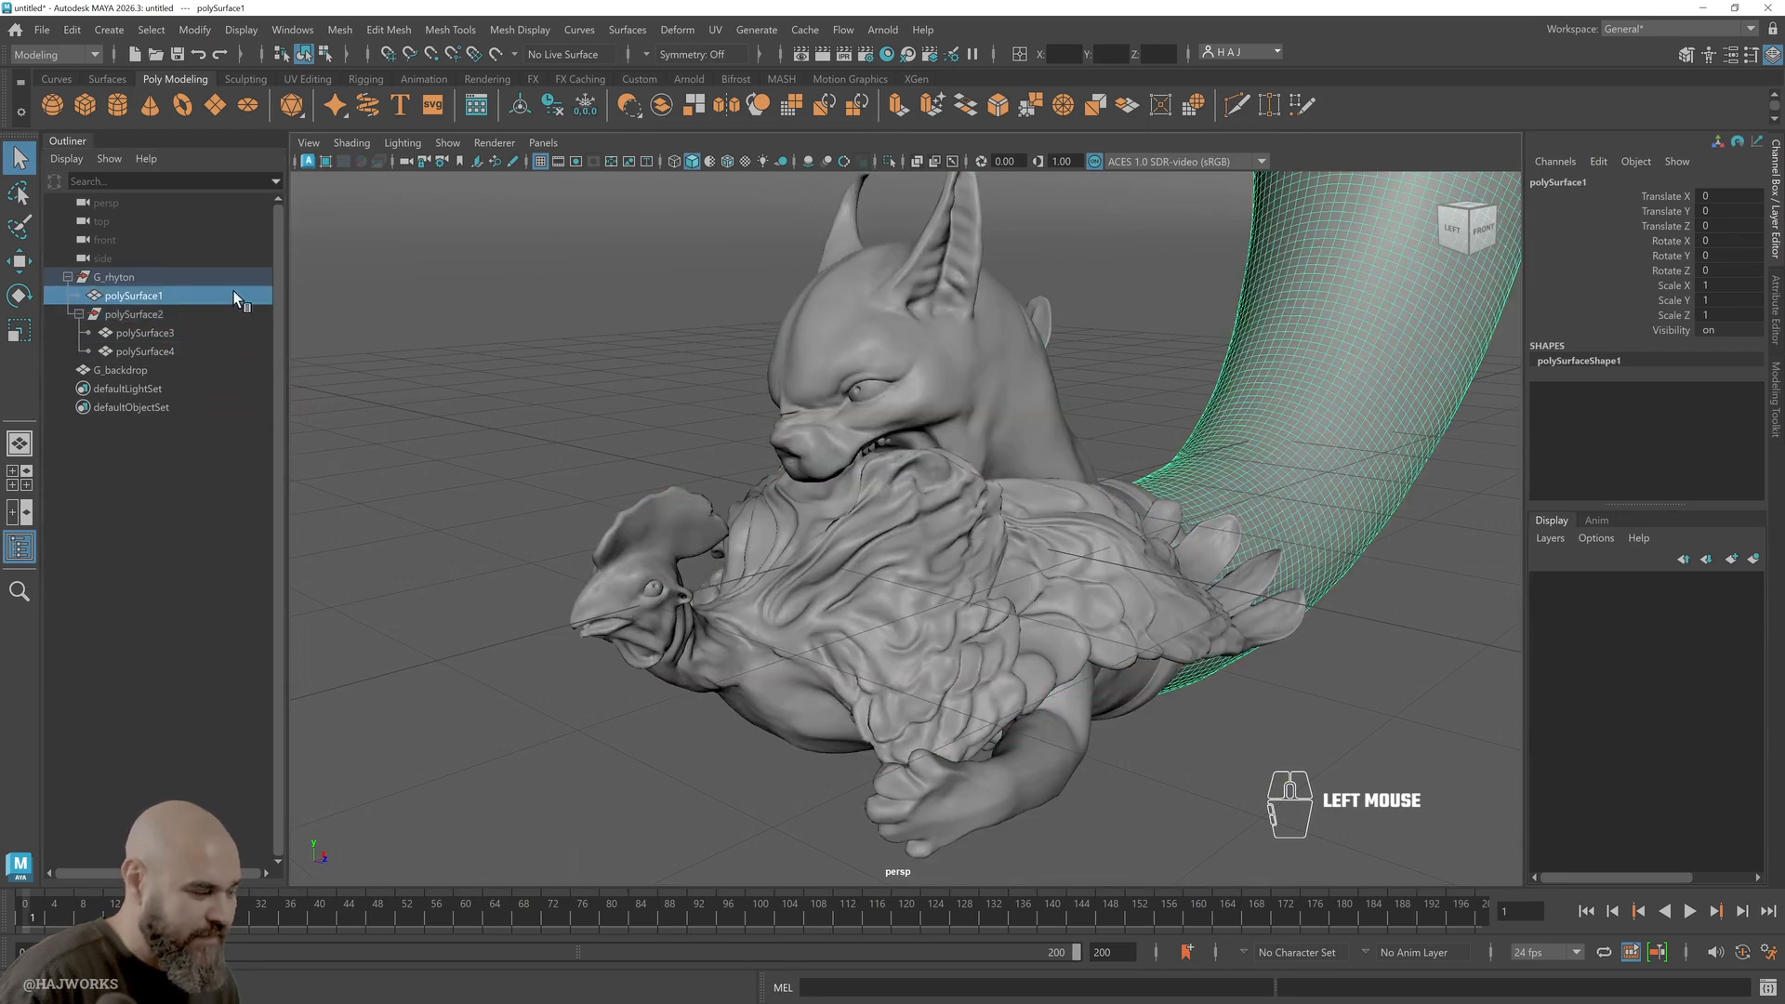
pyautogui.keyDown('alt'); pyautogui.moveTo(1069, 584); pyautogui.dragTo(956, 630, button='right'); pyautogui.keyUp('alt')
pyautogui.keyDown('alt'); pyautogui.moveTo(1075, 587); pyautogui.dragTo(997, 616, button='middle'); pyautogui.keyUp('alt')
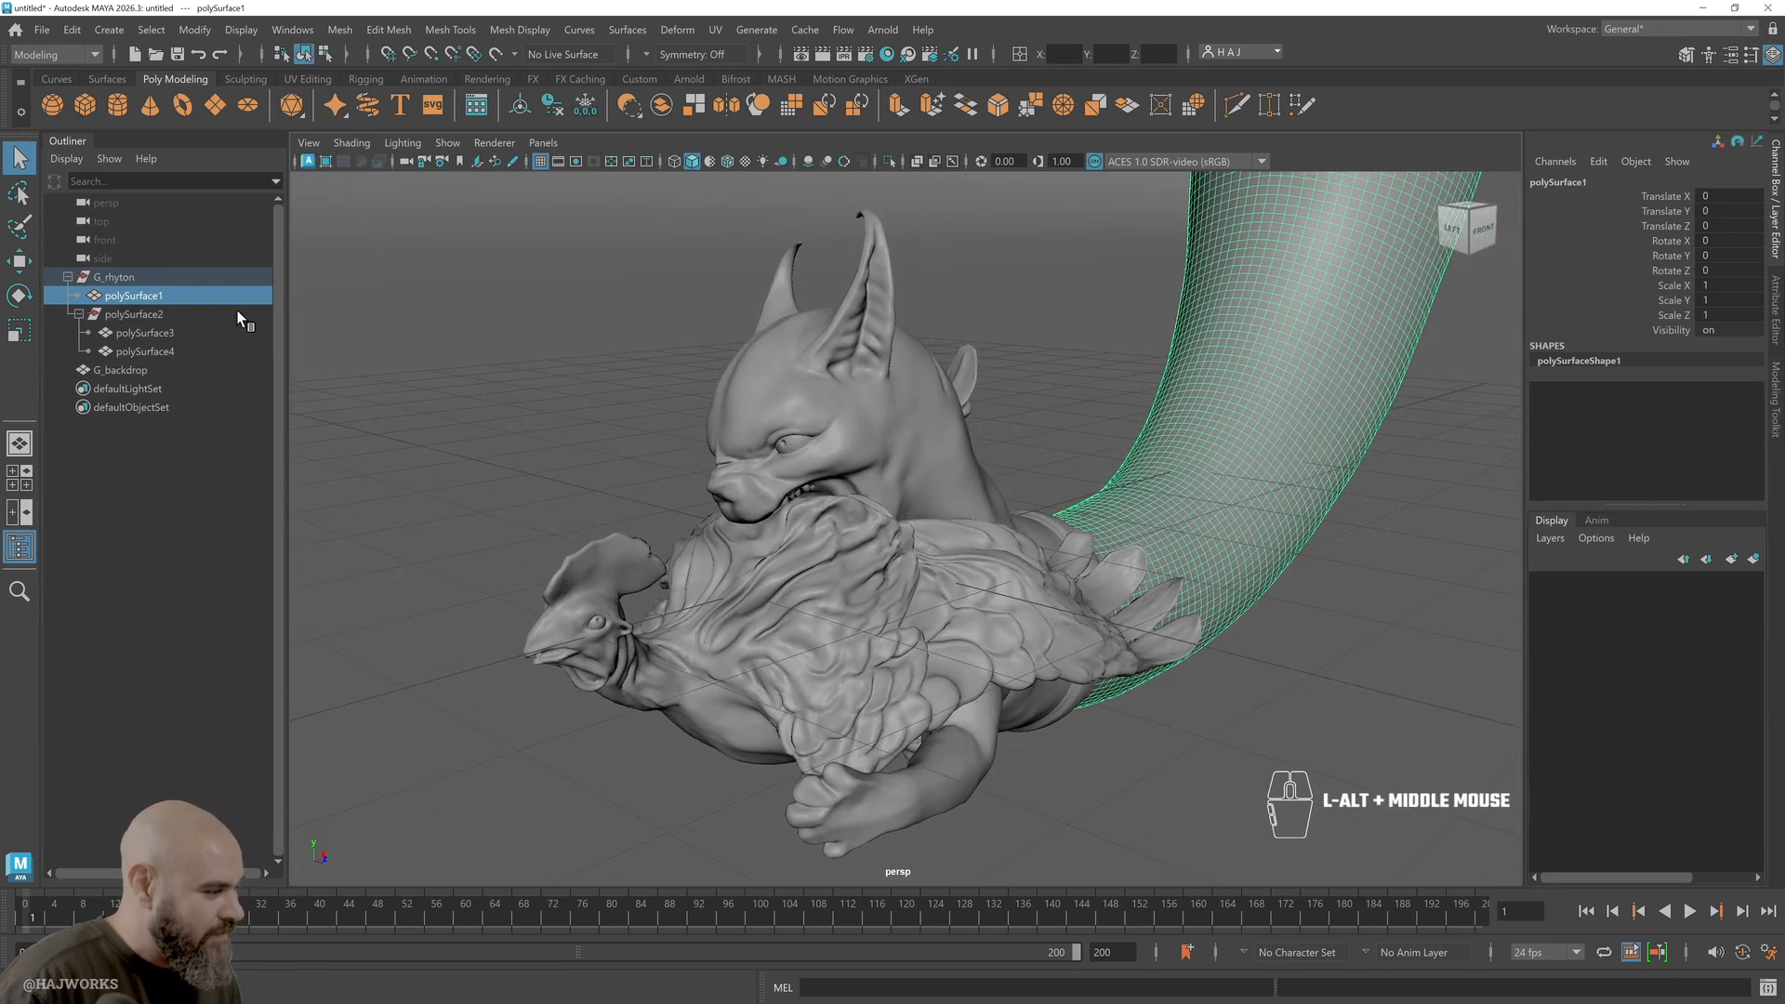
pyautogui.click(131, 277)
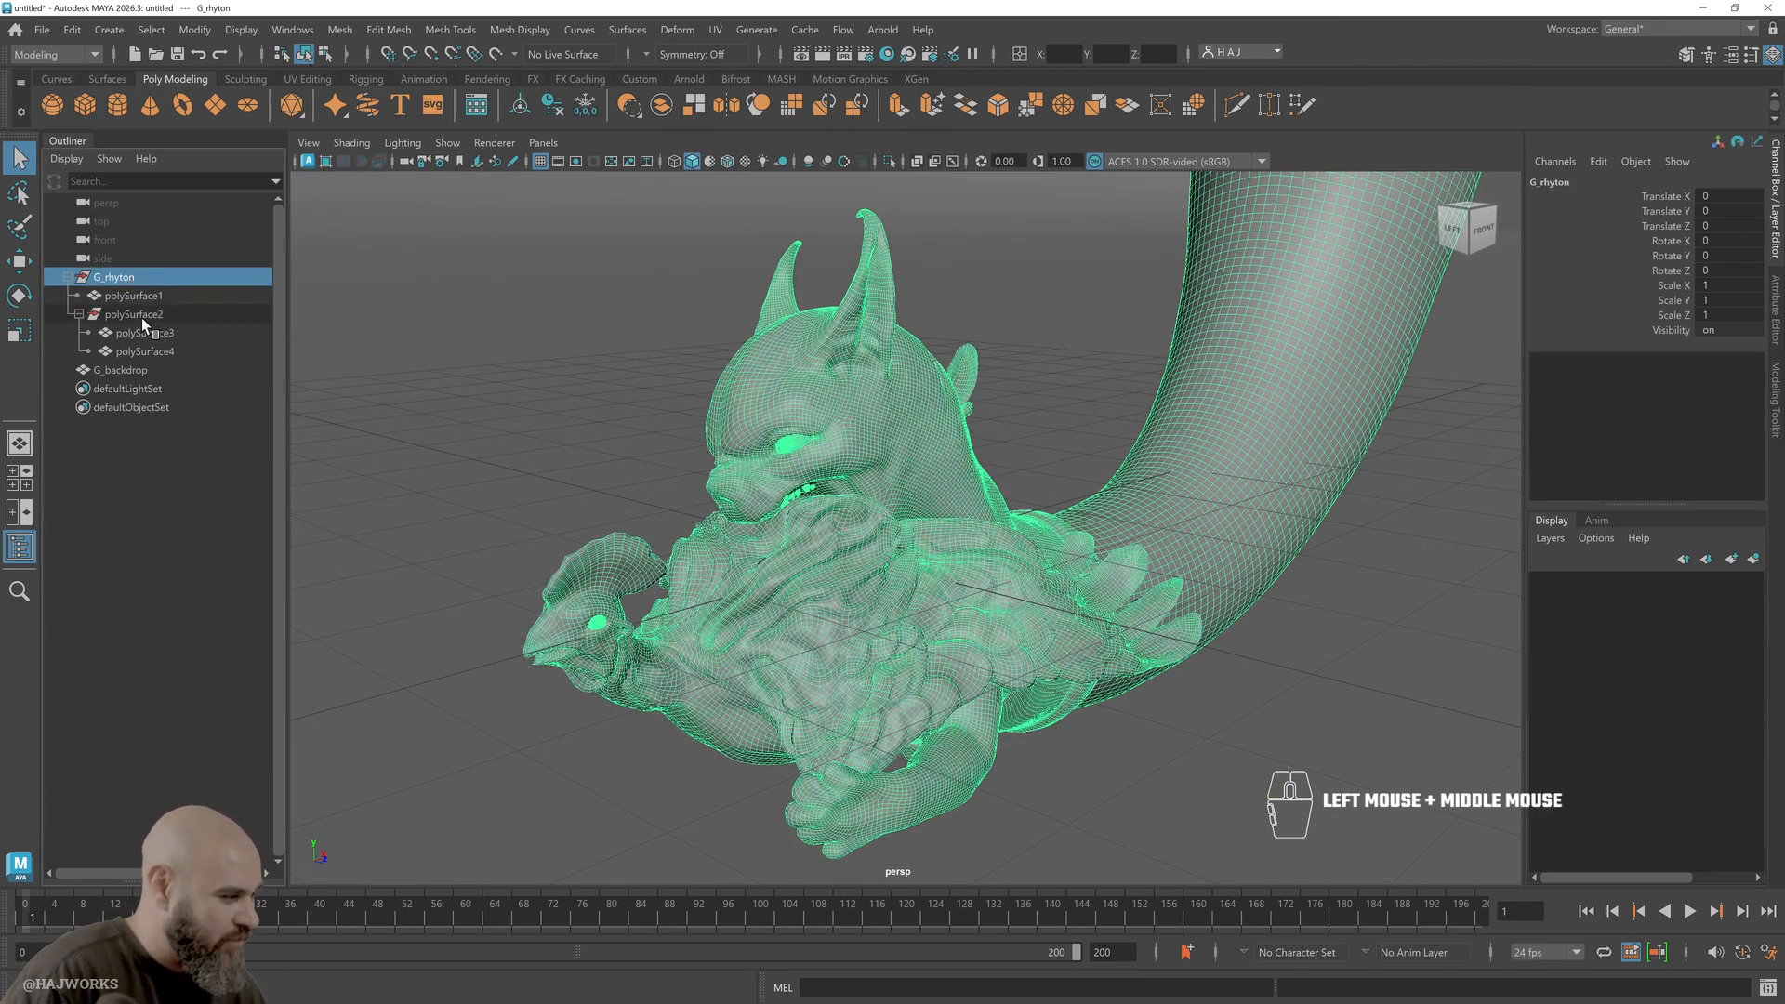
pyautogui.click(144, 315)
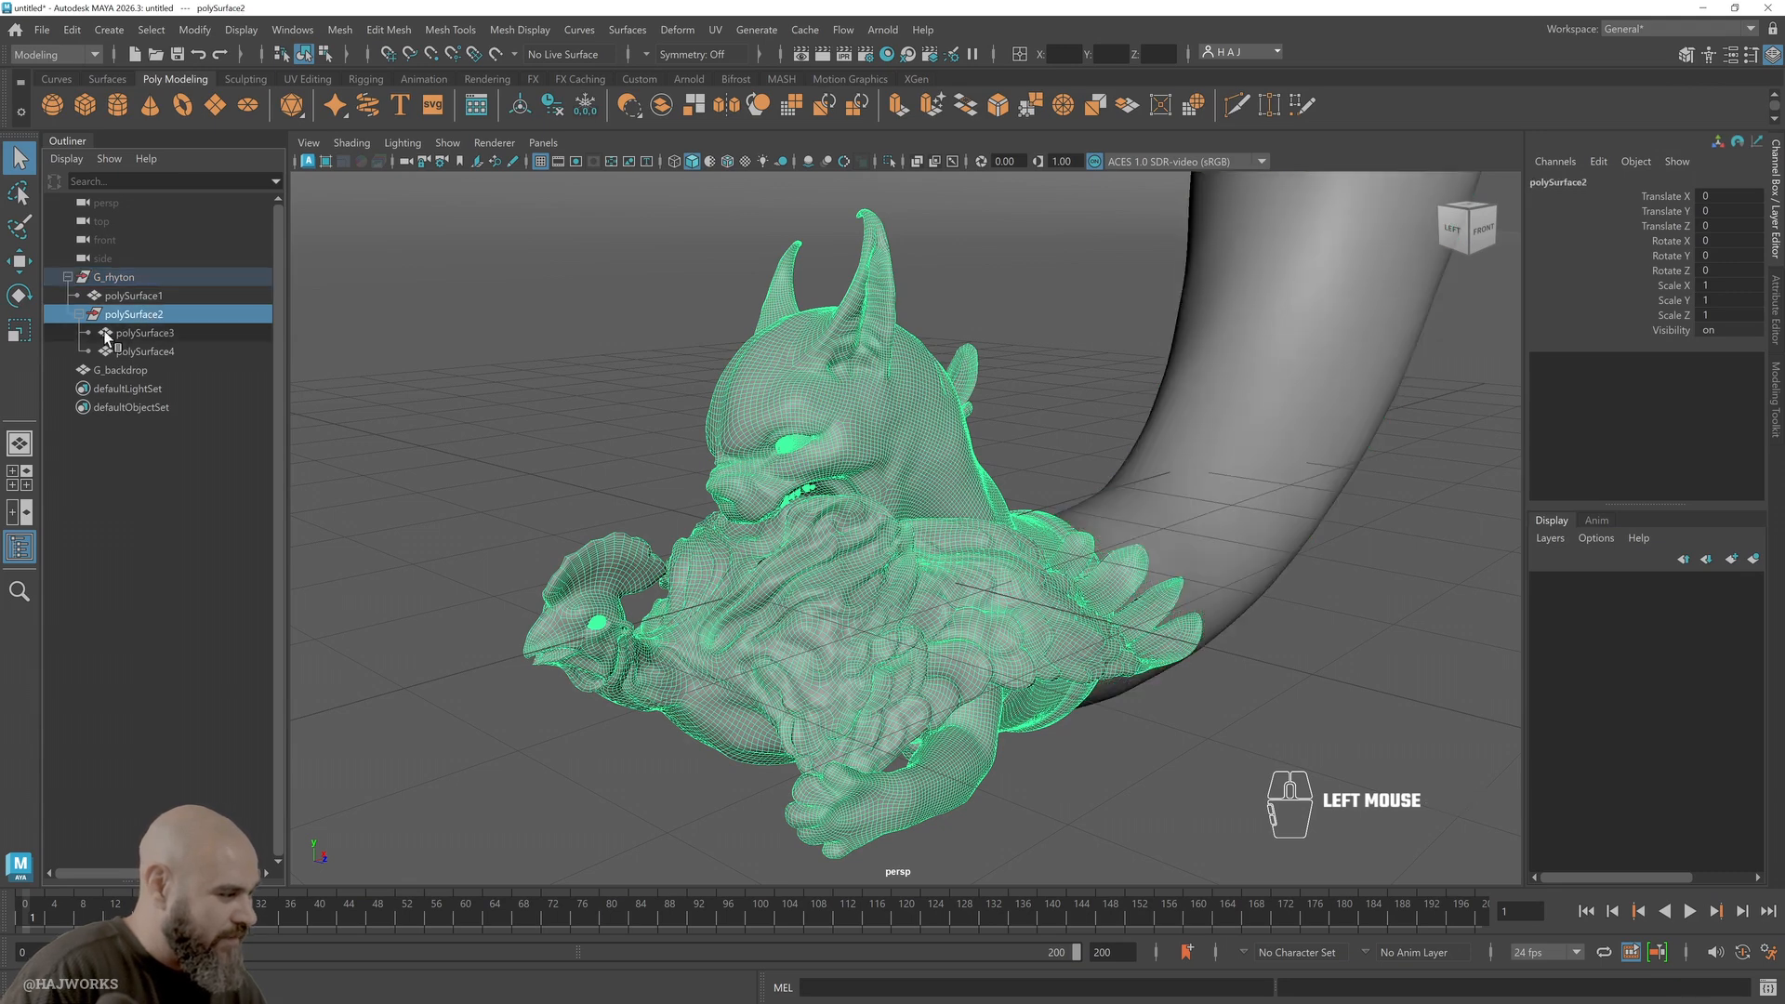
# Reparent polySurface3 and polySurface4 directly under G_rhyton and delete the emptied polySurface2 group
pyautogui.click(132, 334)
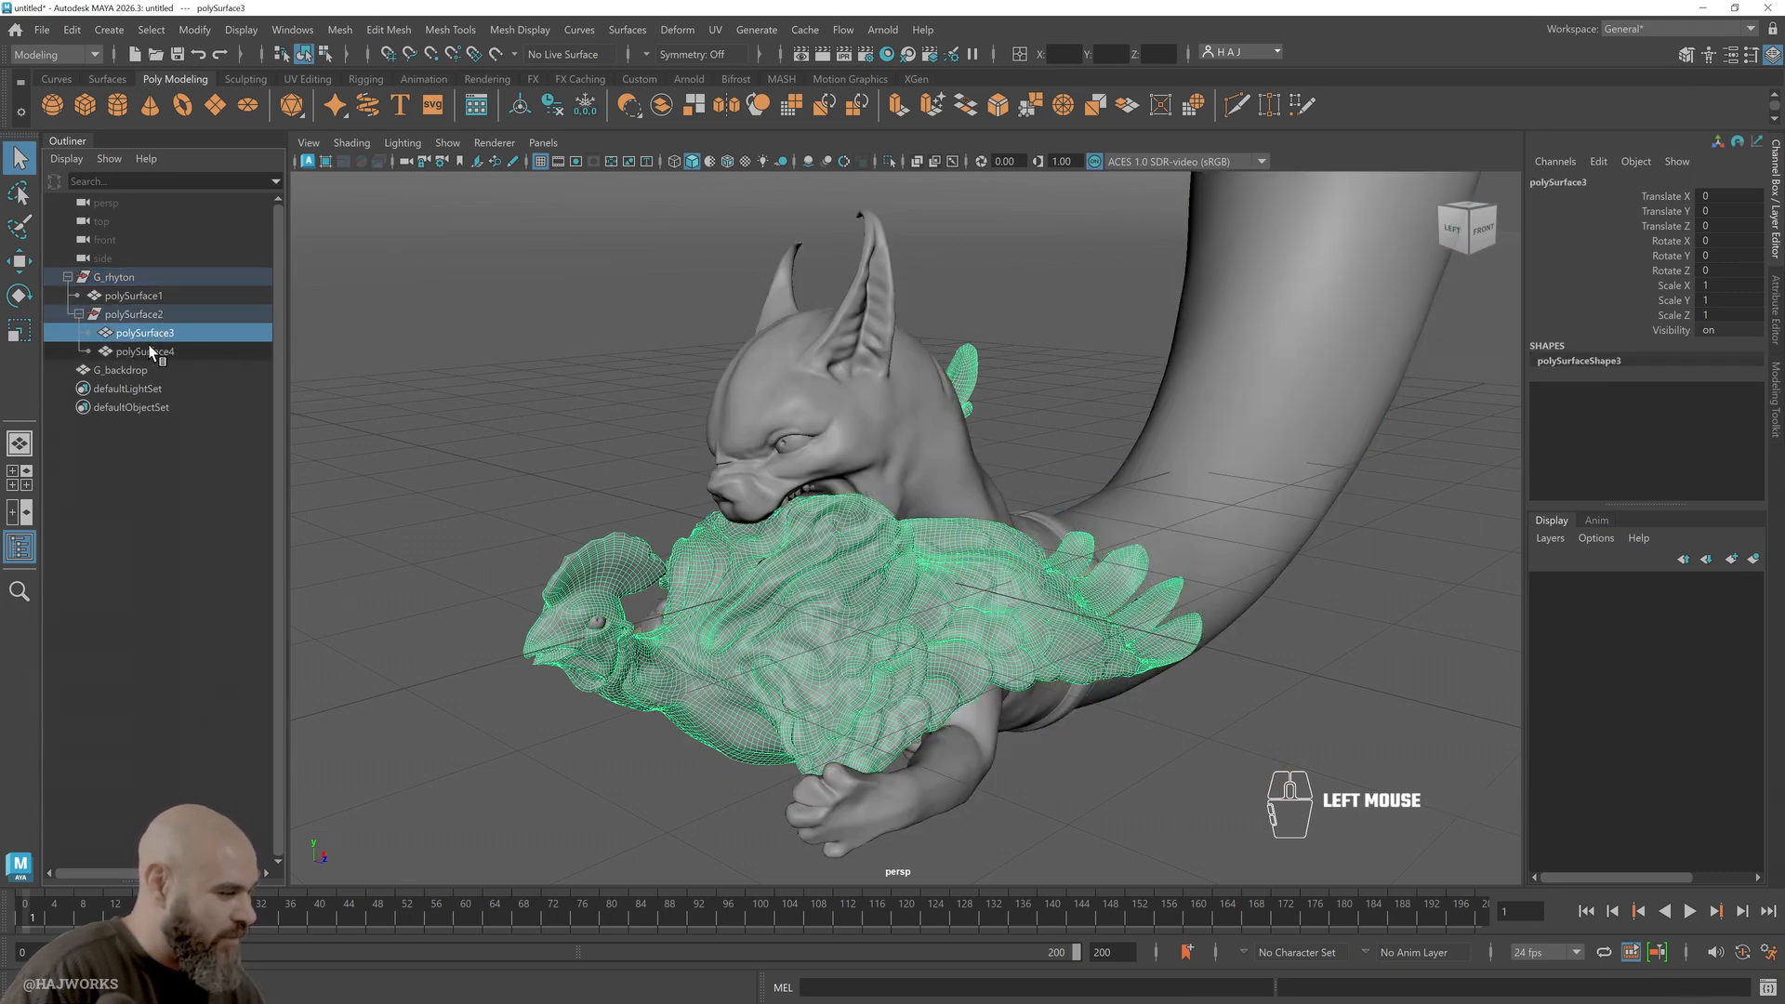
pyautogui.keyDown('shift'); pyautogui.click(154, 351); pyautogui.keyUp('shift')
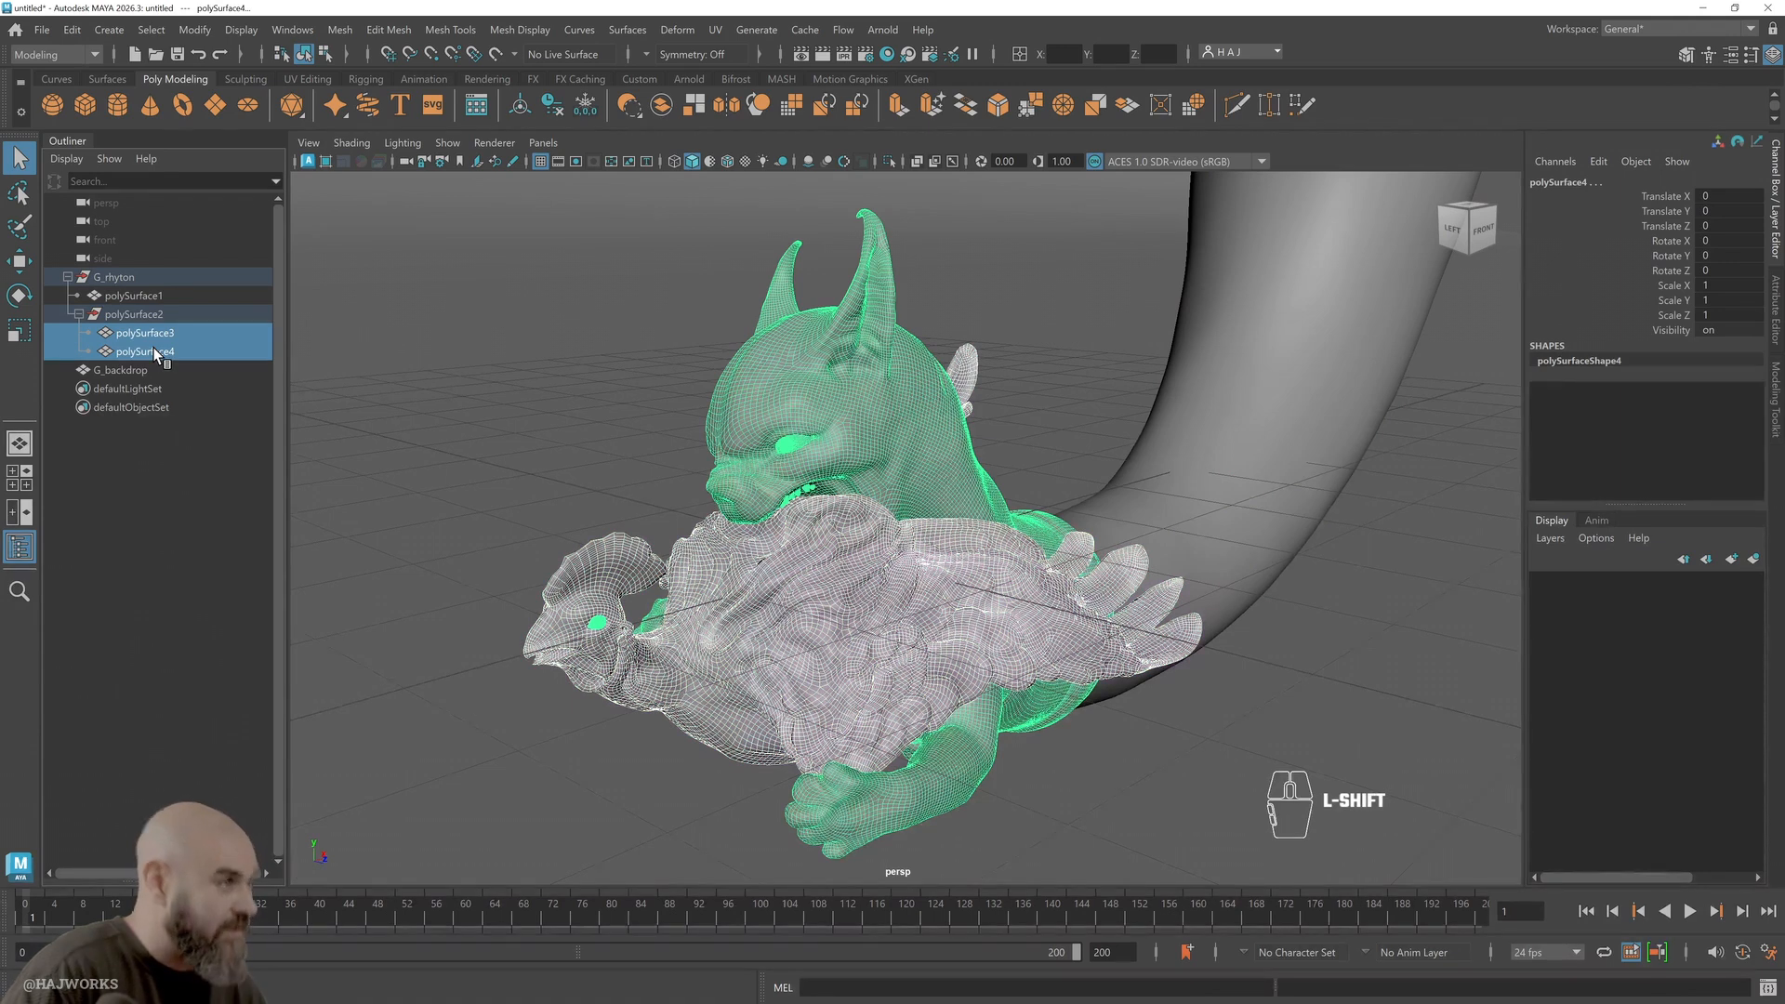
pyautogui.moveTo(154, 339); pyautogui.dragTo(122, 279, button='middle')
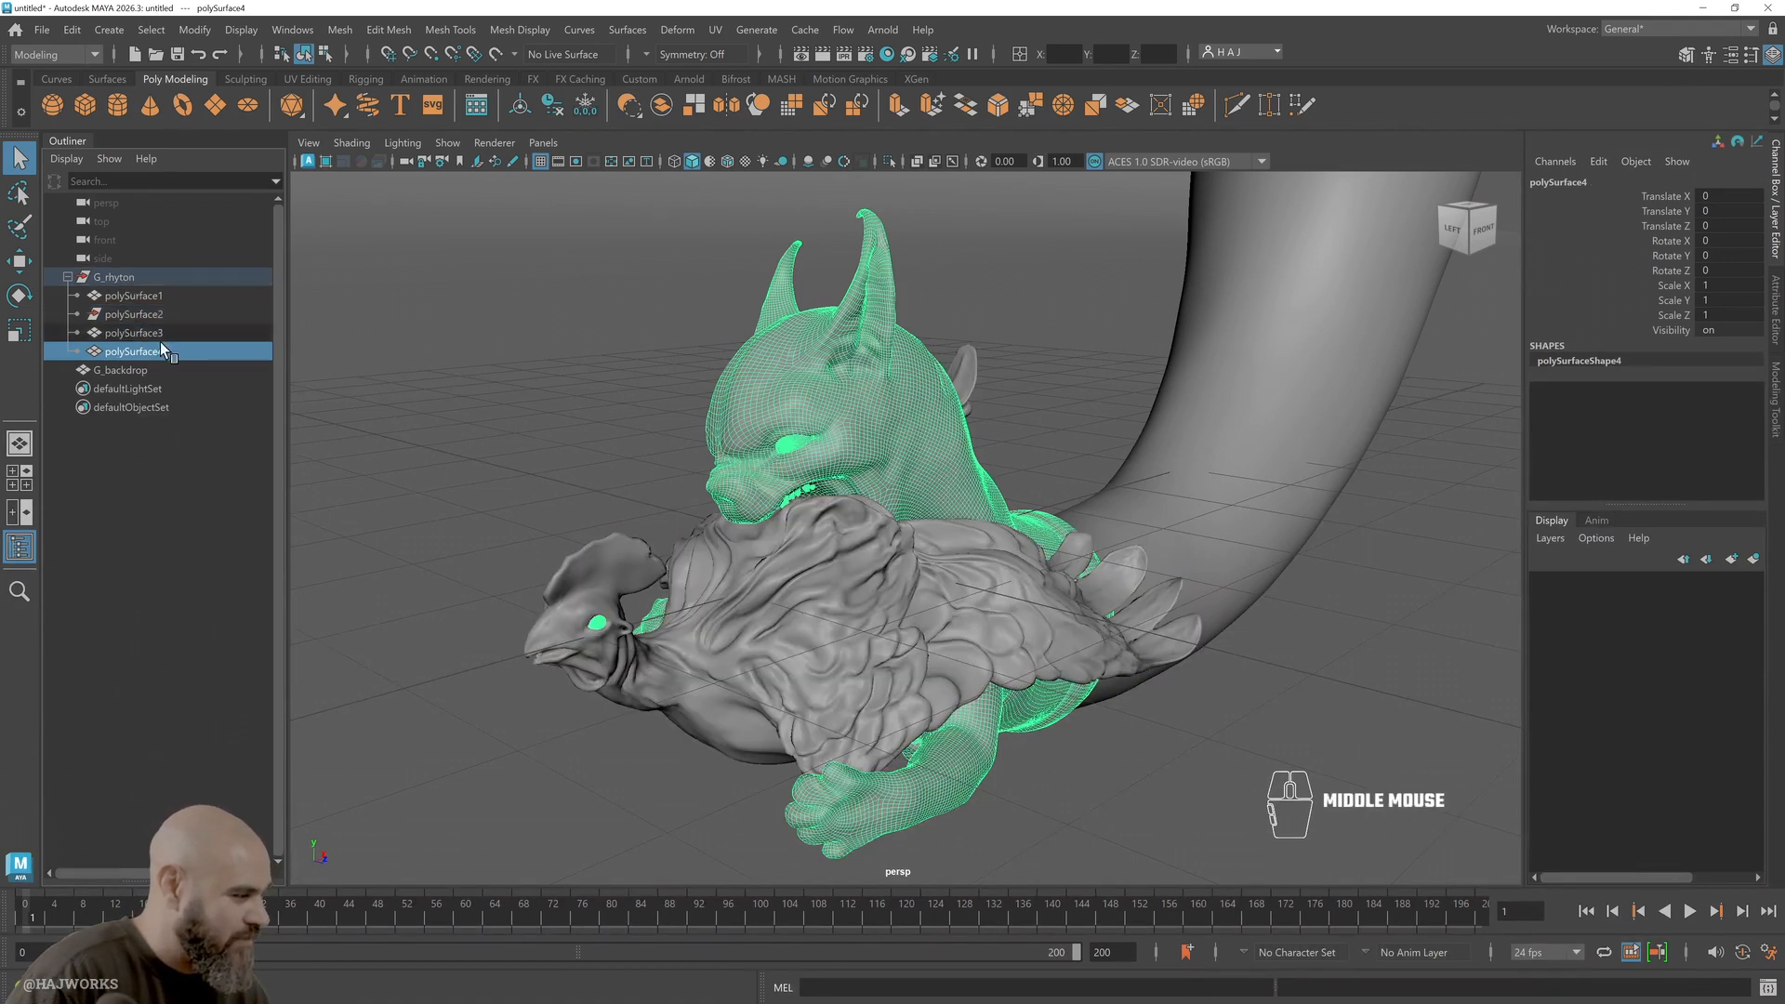
pyautogui.click(132, 316)
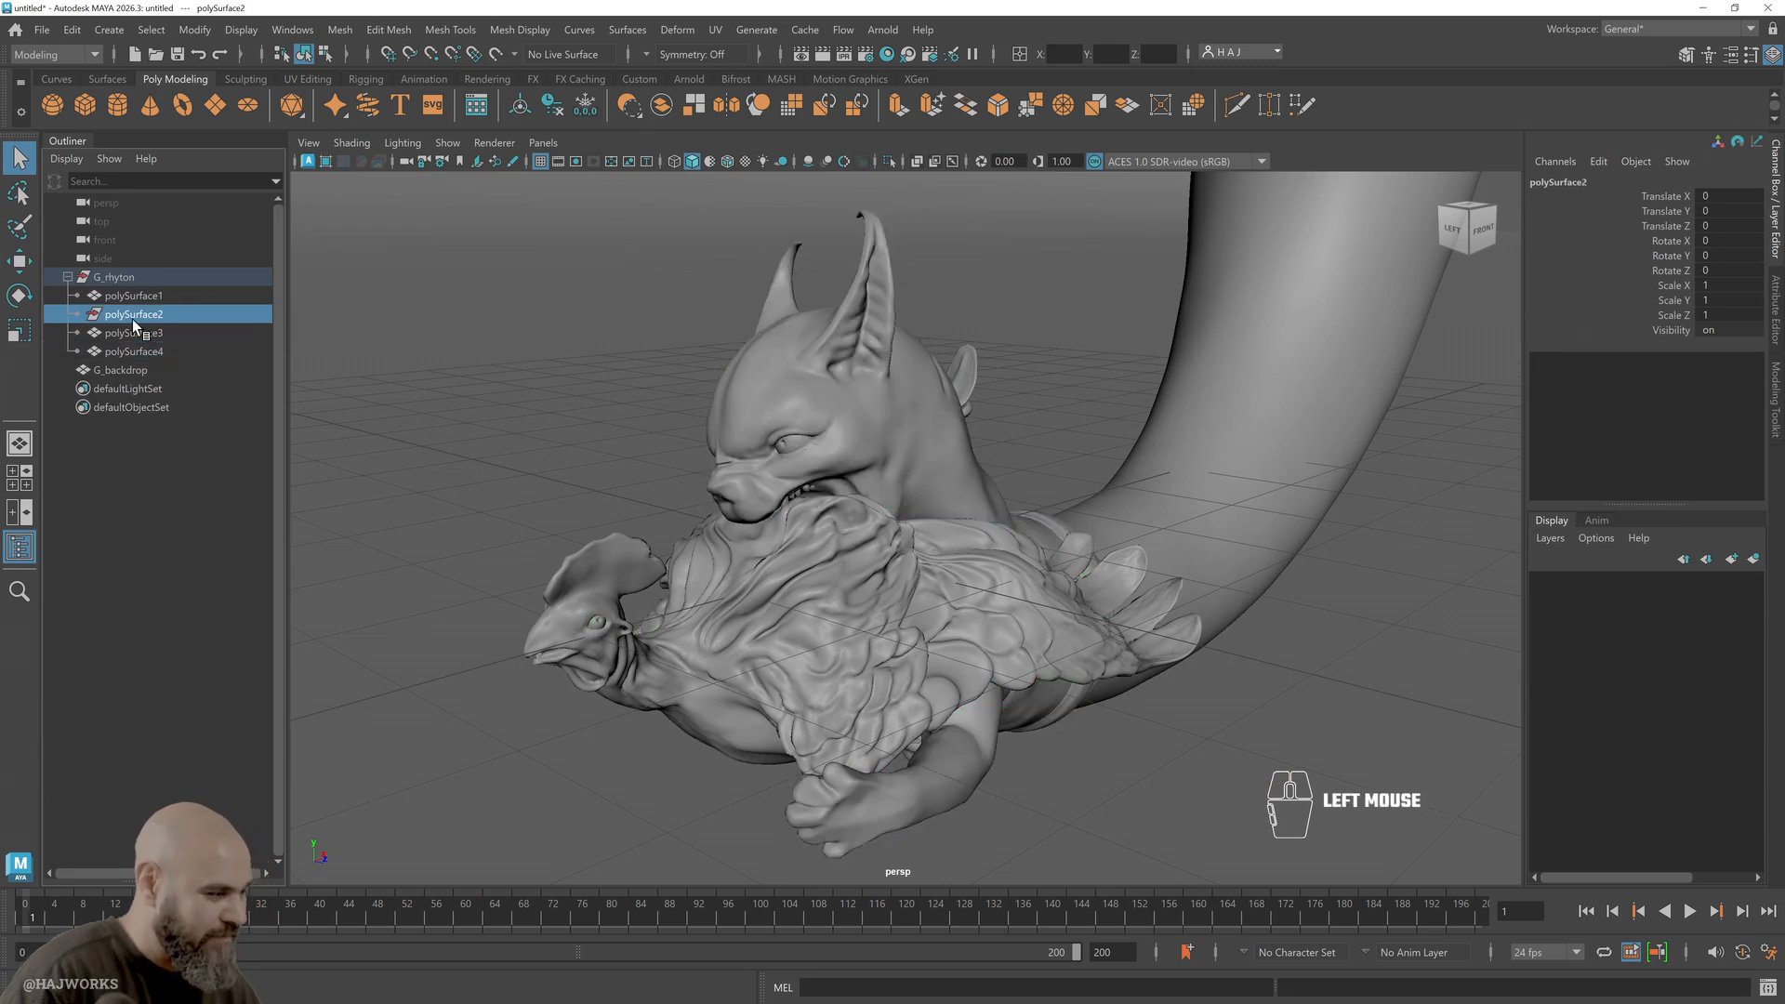
pyautogui.press('Delete')
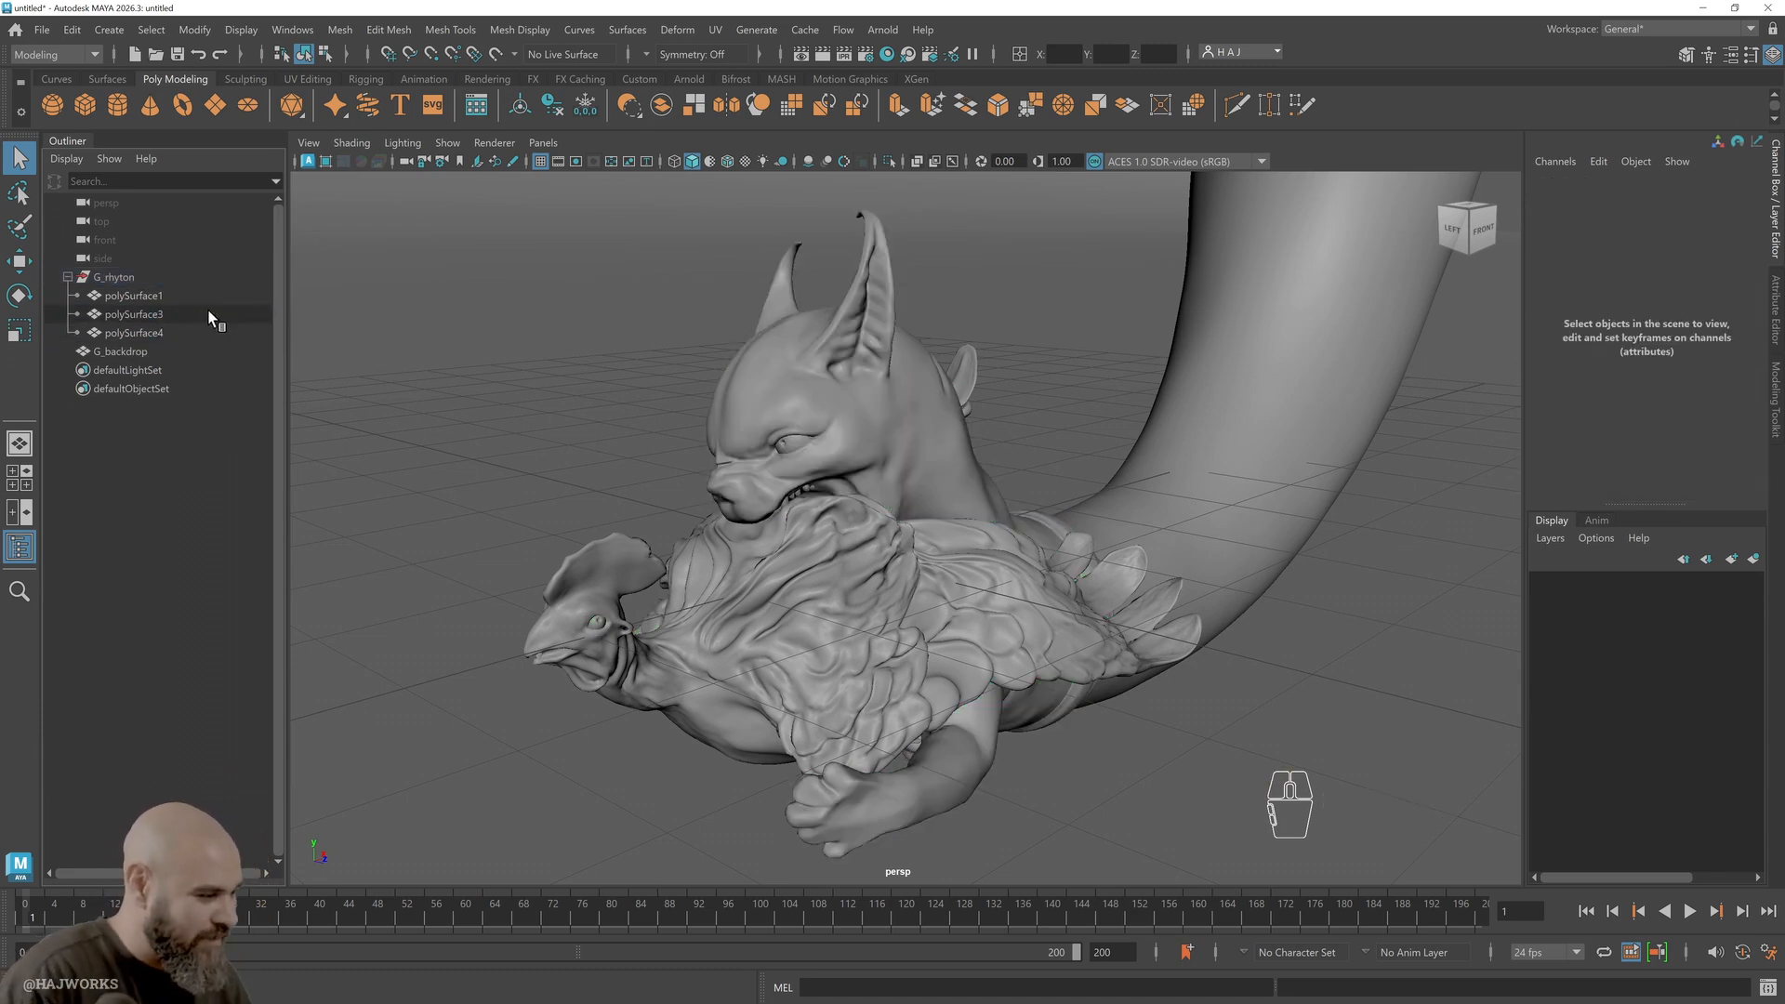
# Rename the horn piece polySurface1 as G_horn
pyautogui.click(136, 297)
pyautogui.doubleClick(137, 297)
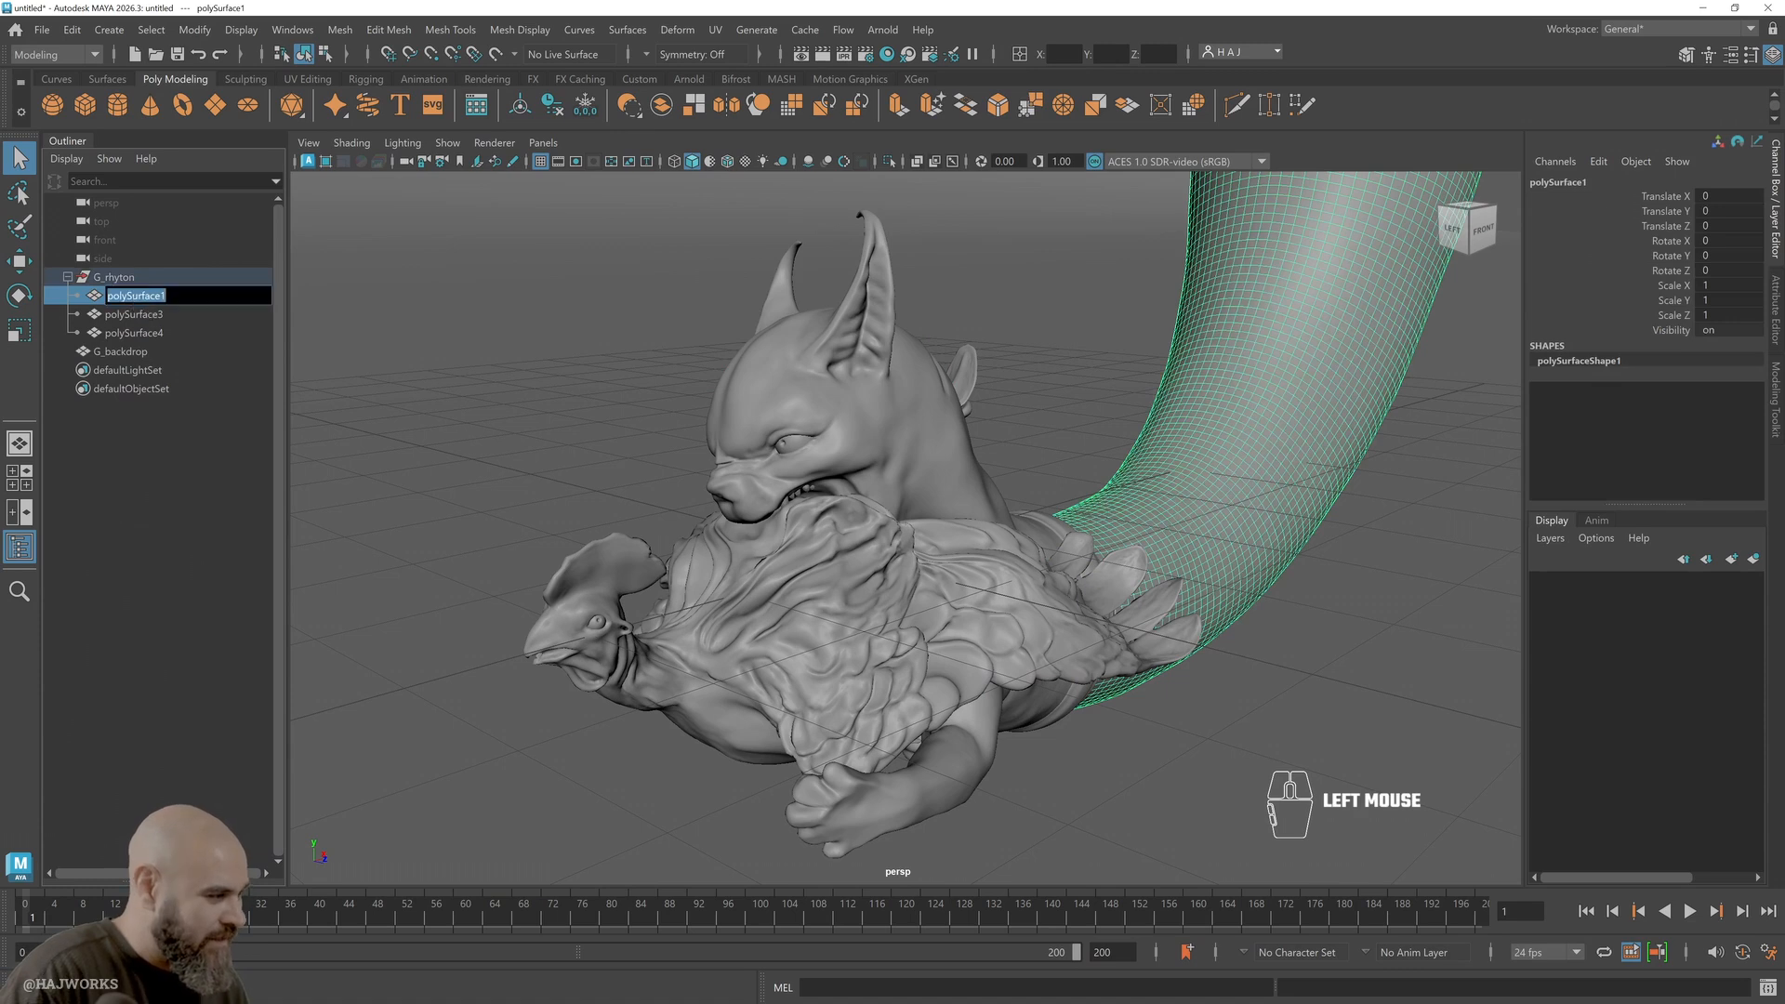
pyautogui.write('G_h')
pyautogui.press('BackSpace')
pyautogui.press('BackSpace')
pyautogui.write('_horn')
pyautogui.press('Return')
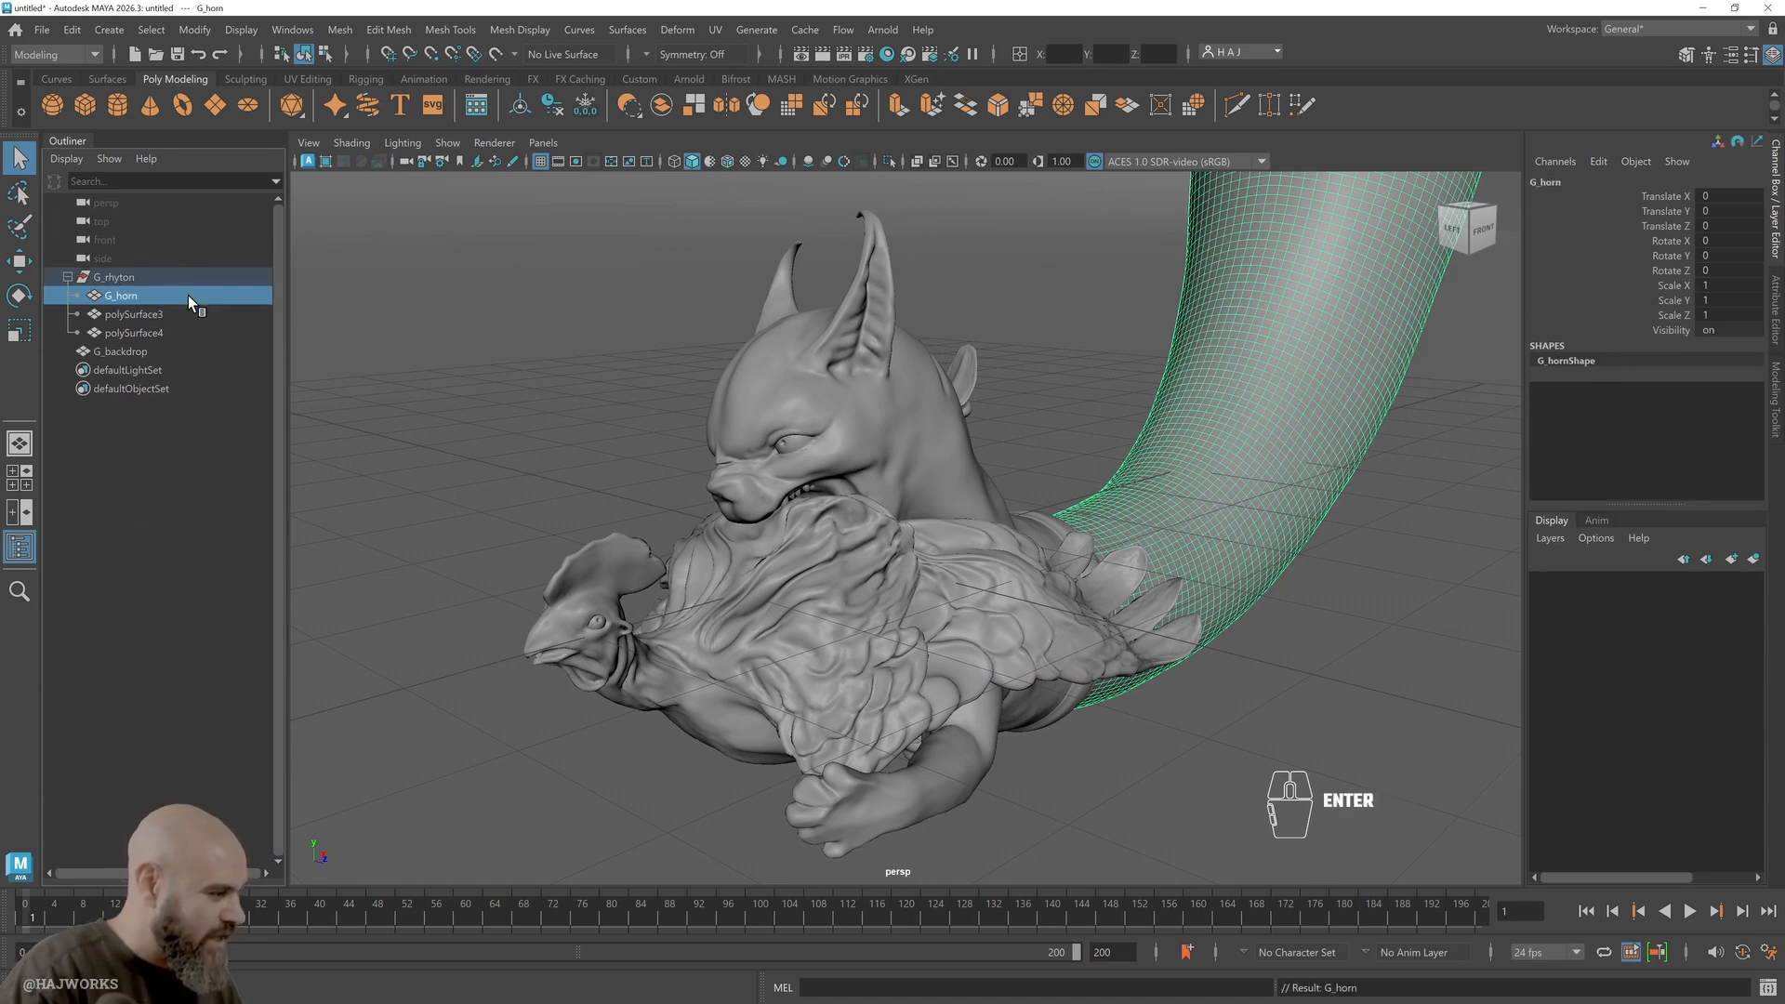
# Rename the bird piece polySurface3 as G_bird
pyautogui.doubleClick(155, 313)
pyautogui.doubleClick(154, 313)
pyautogui.write('G_')
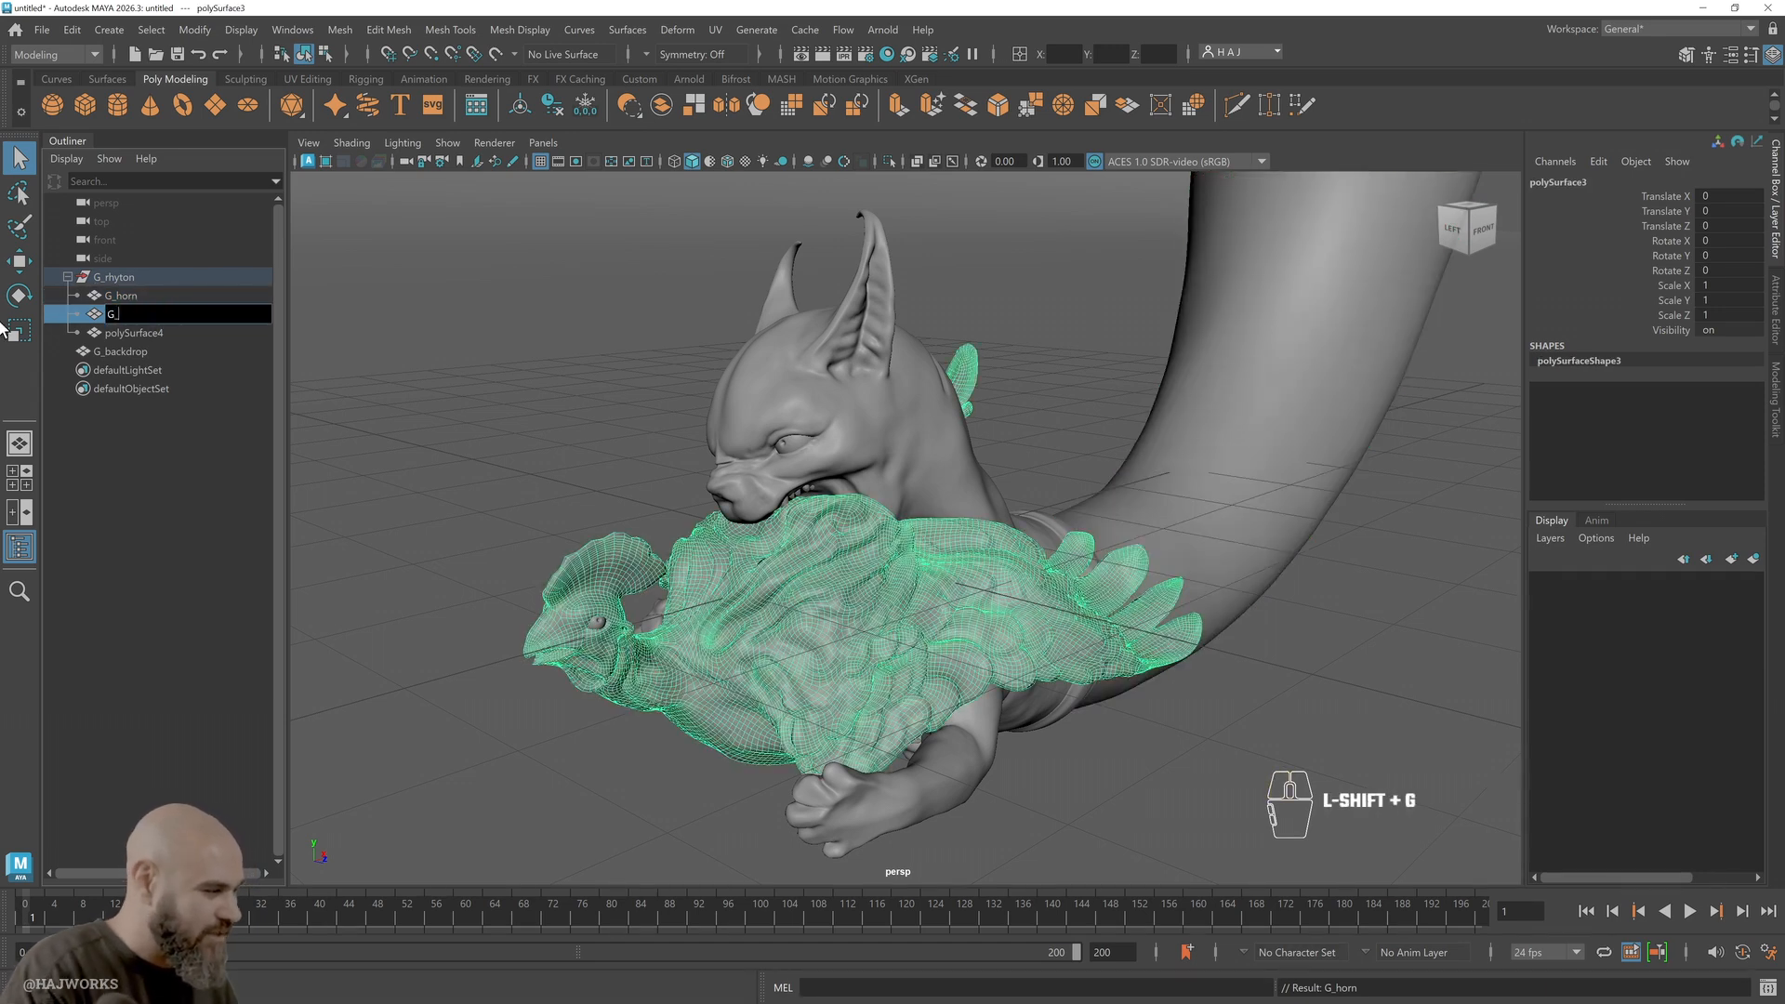
pyautogui.write('b')
pyautogui.press('BackSpace')
pyautogui.write('bird')
pyautogui.press('Return')
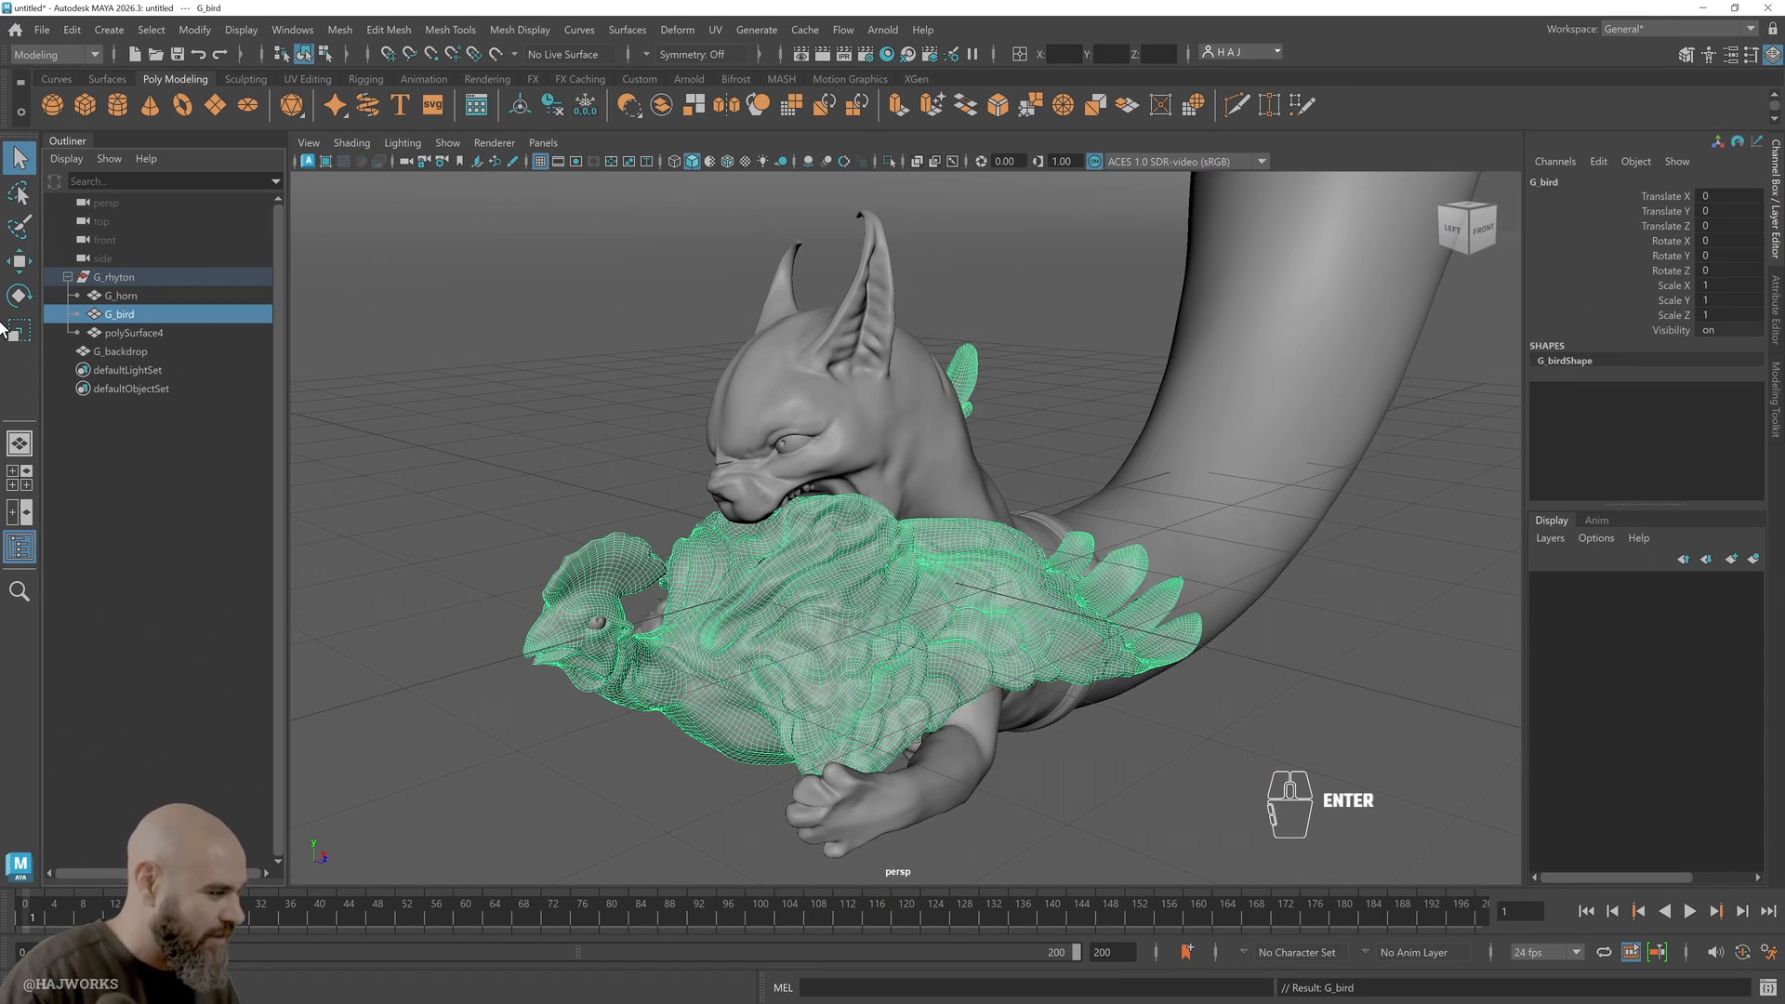
# Rename the lynx piece polySurface4 as G_cat
pyautogui.doubleClick(148, 334)
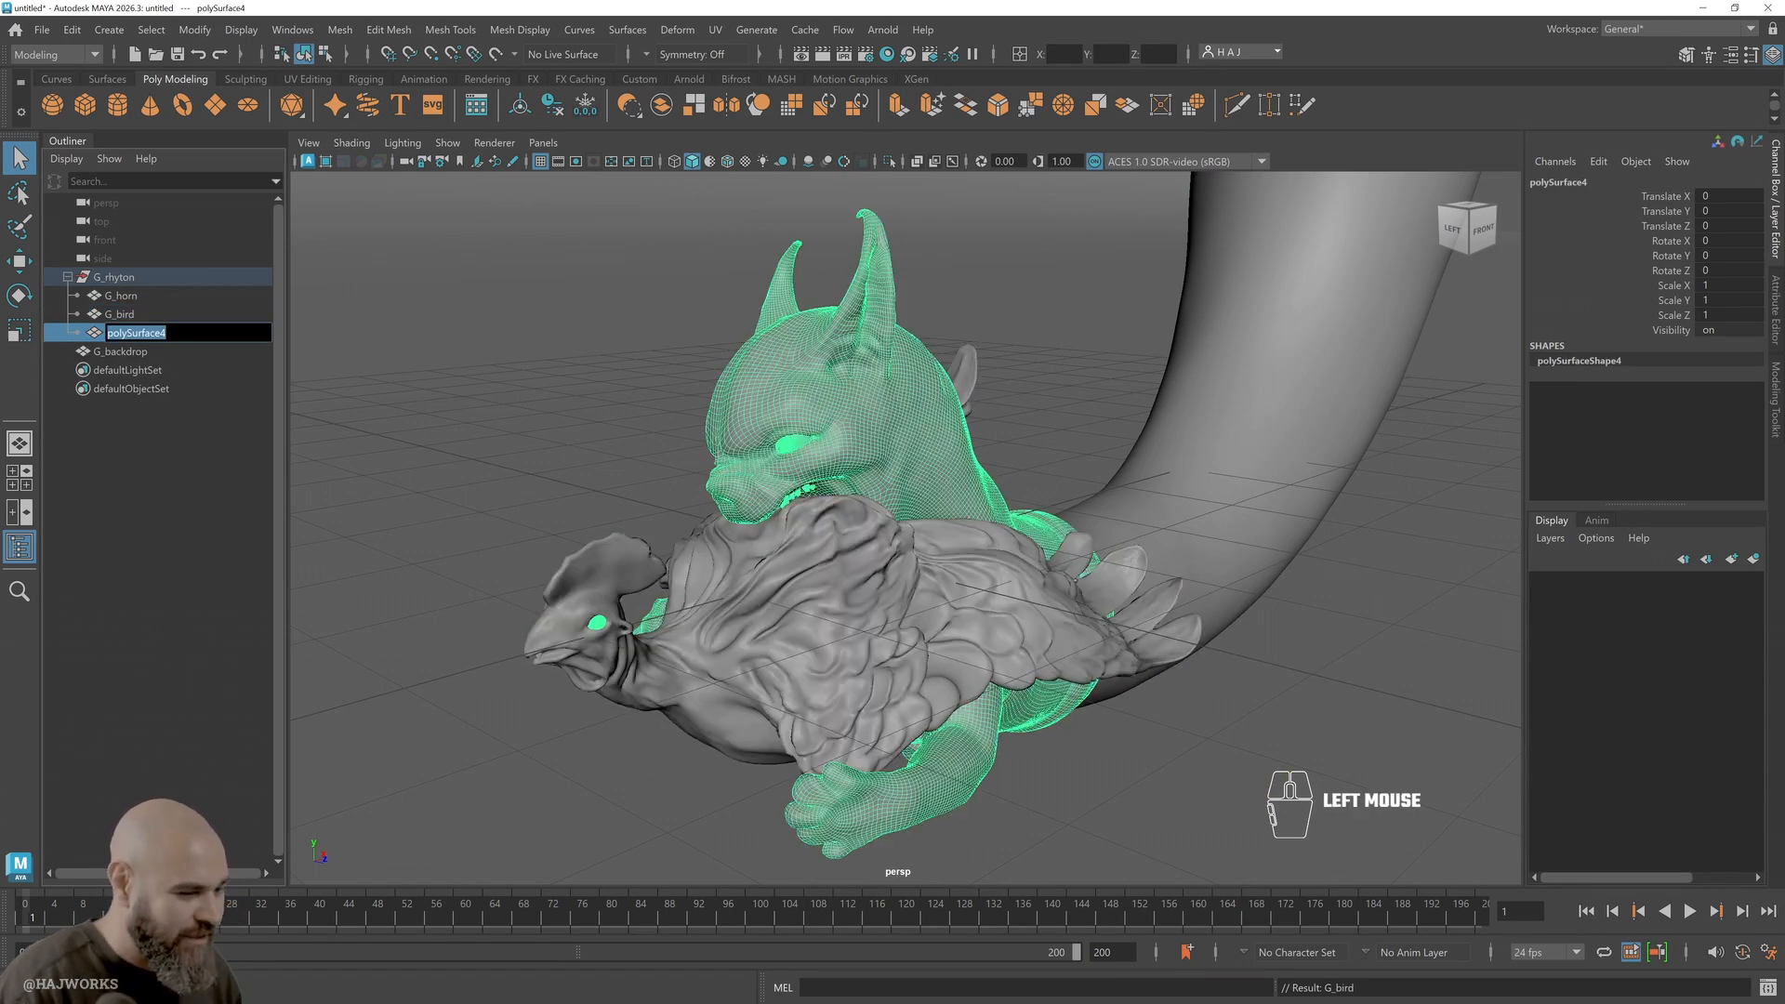
pyautogui.write('G_cat')
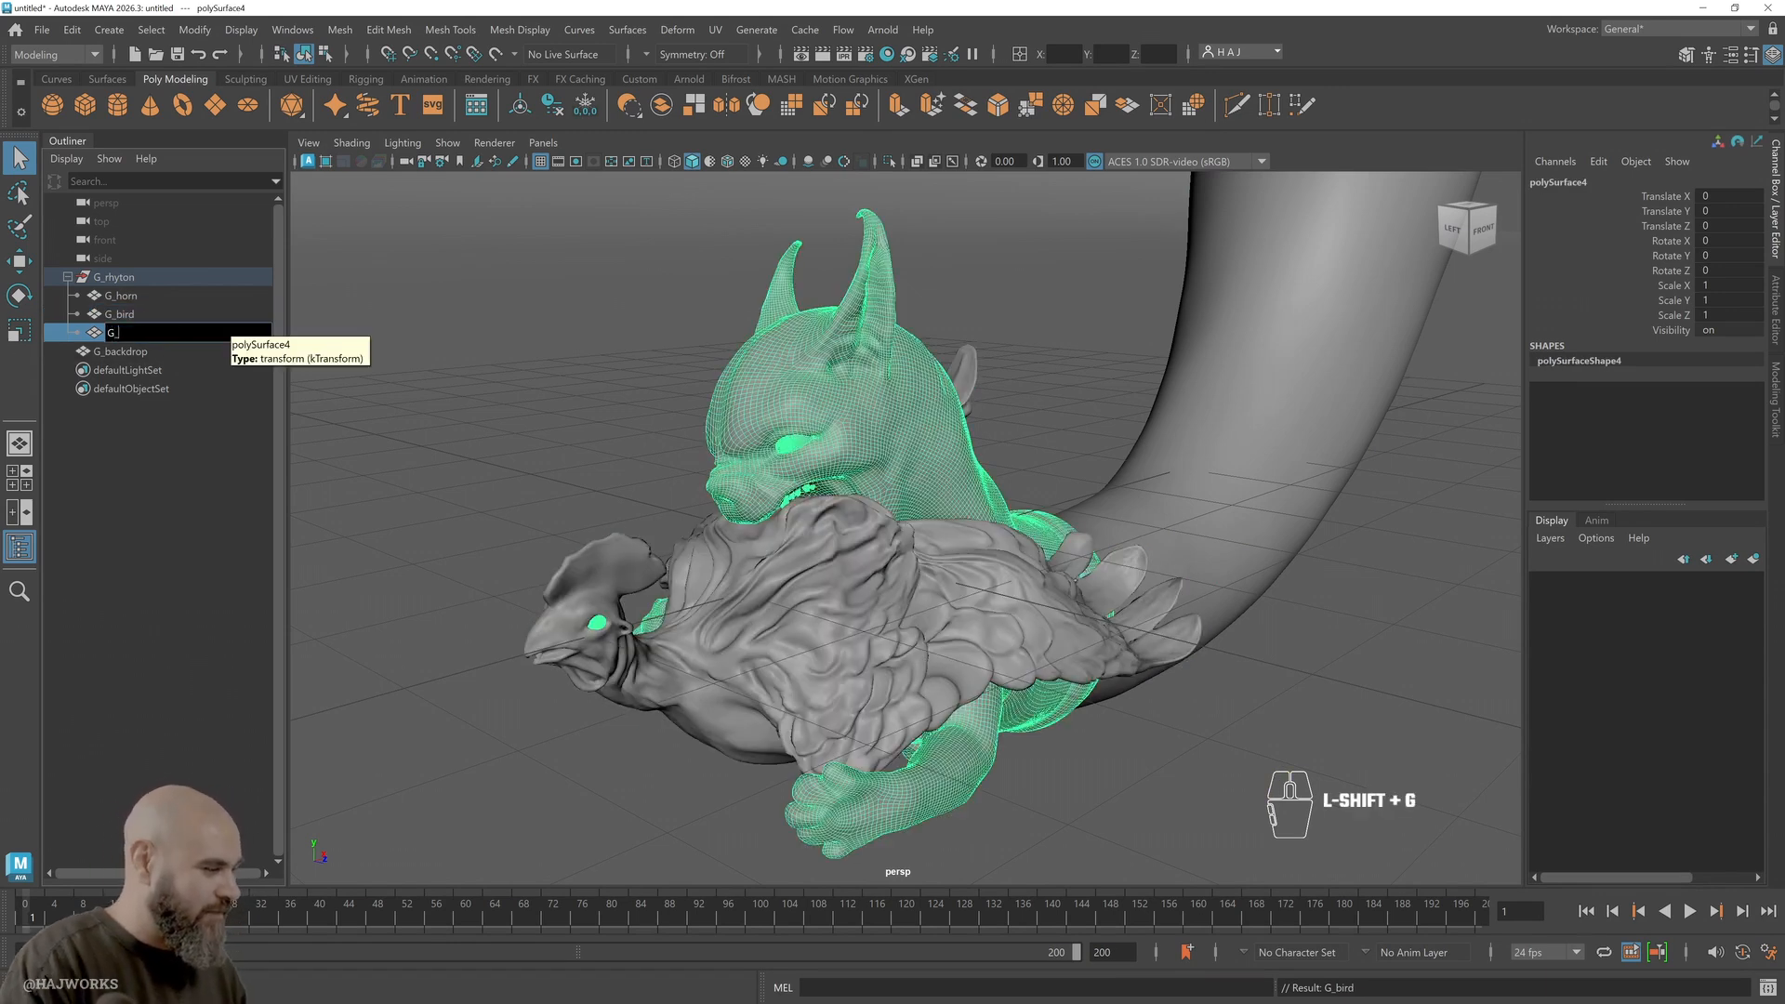
pyautogui.press('Return')
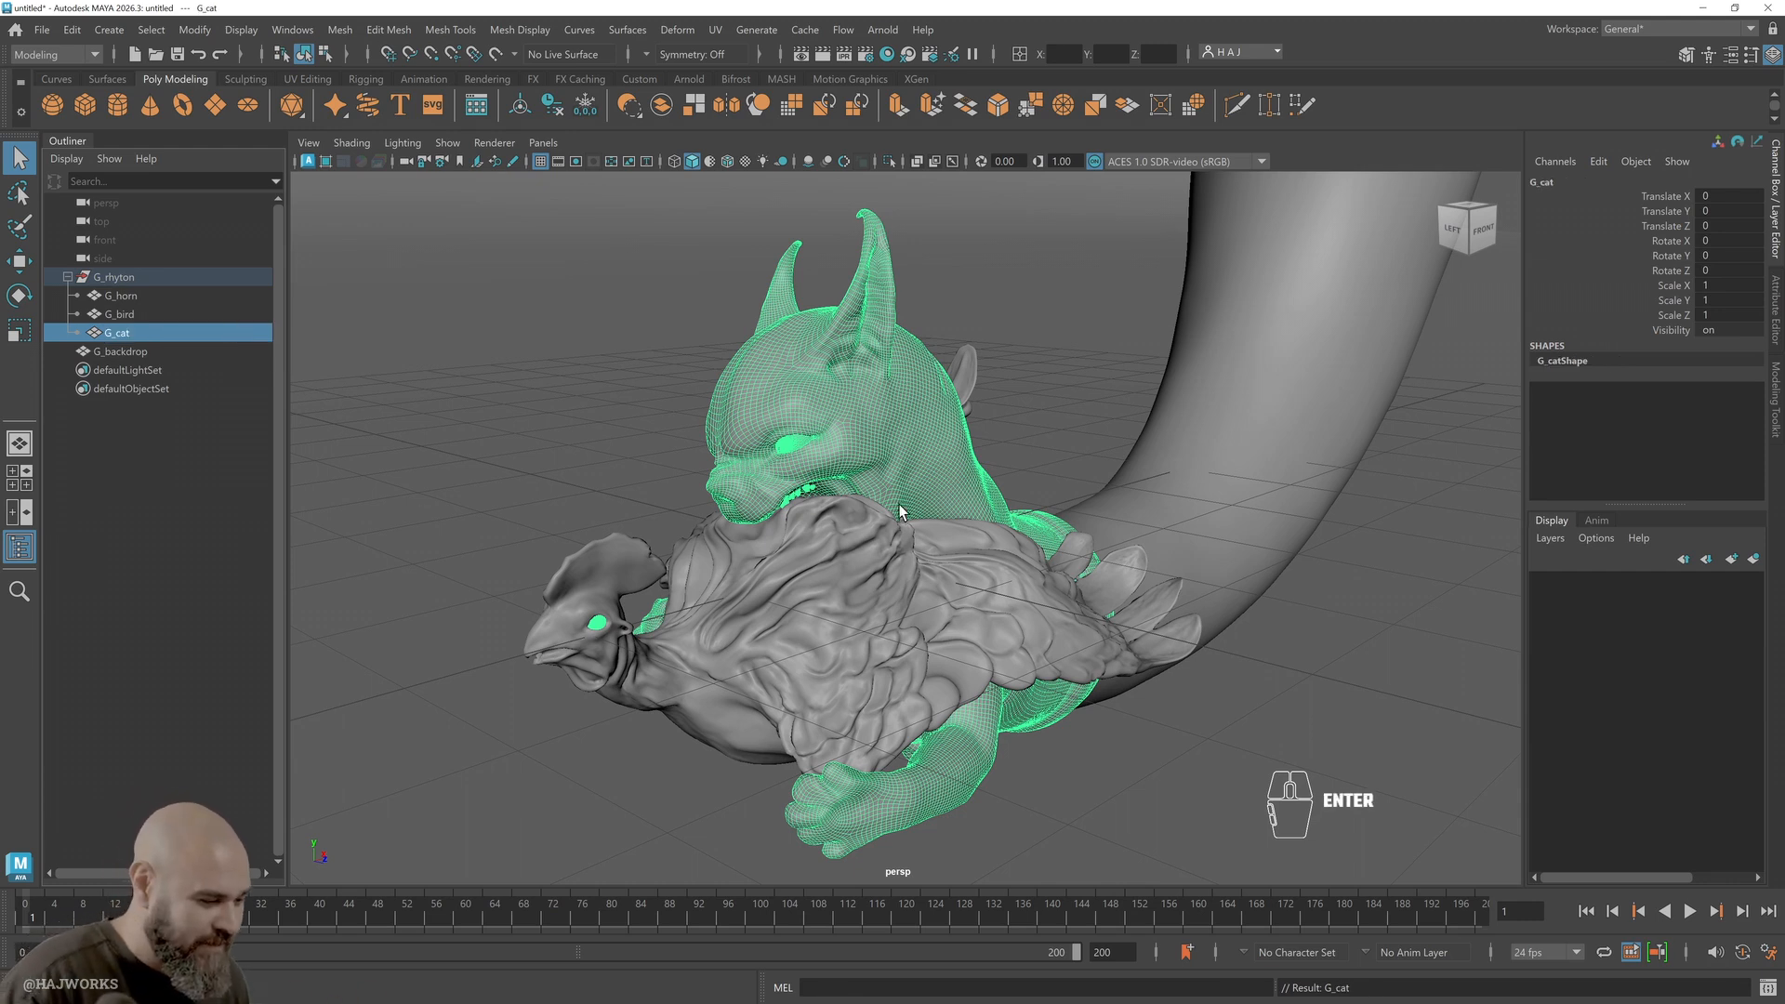
# Separate the faces of the bird's two eyeballs from the G_cat mesh and delete the construction history
pyautogui.keyDown('alt'); pyautogui.moveTo(893, 530); pyautogui.dragTo(995, 493, button='middle'); pyautogui.keyUp('alt')
pyautogui.keyDown('alt'); pyautogui.moveTo(995, 493); pyautogui.dragTo(836, 649, button='right'); pyautogui.keyUp('alt')
pyautogui.keyDown('alt'); pyautogui.moveTo(837, 648); pyautogui.dragTo(1080, 526, button='middle'); pyautogui.keyUp('alt')
pyautogui.keyDown('alt'); pyautogui.moveTo(1080, 526); pyautogui.dragTo(1122, 749, button='right'); pyautogui.keyUp('alt')
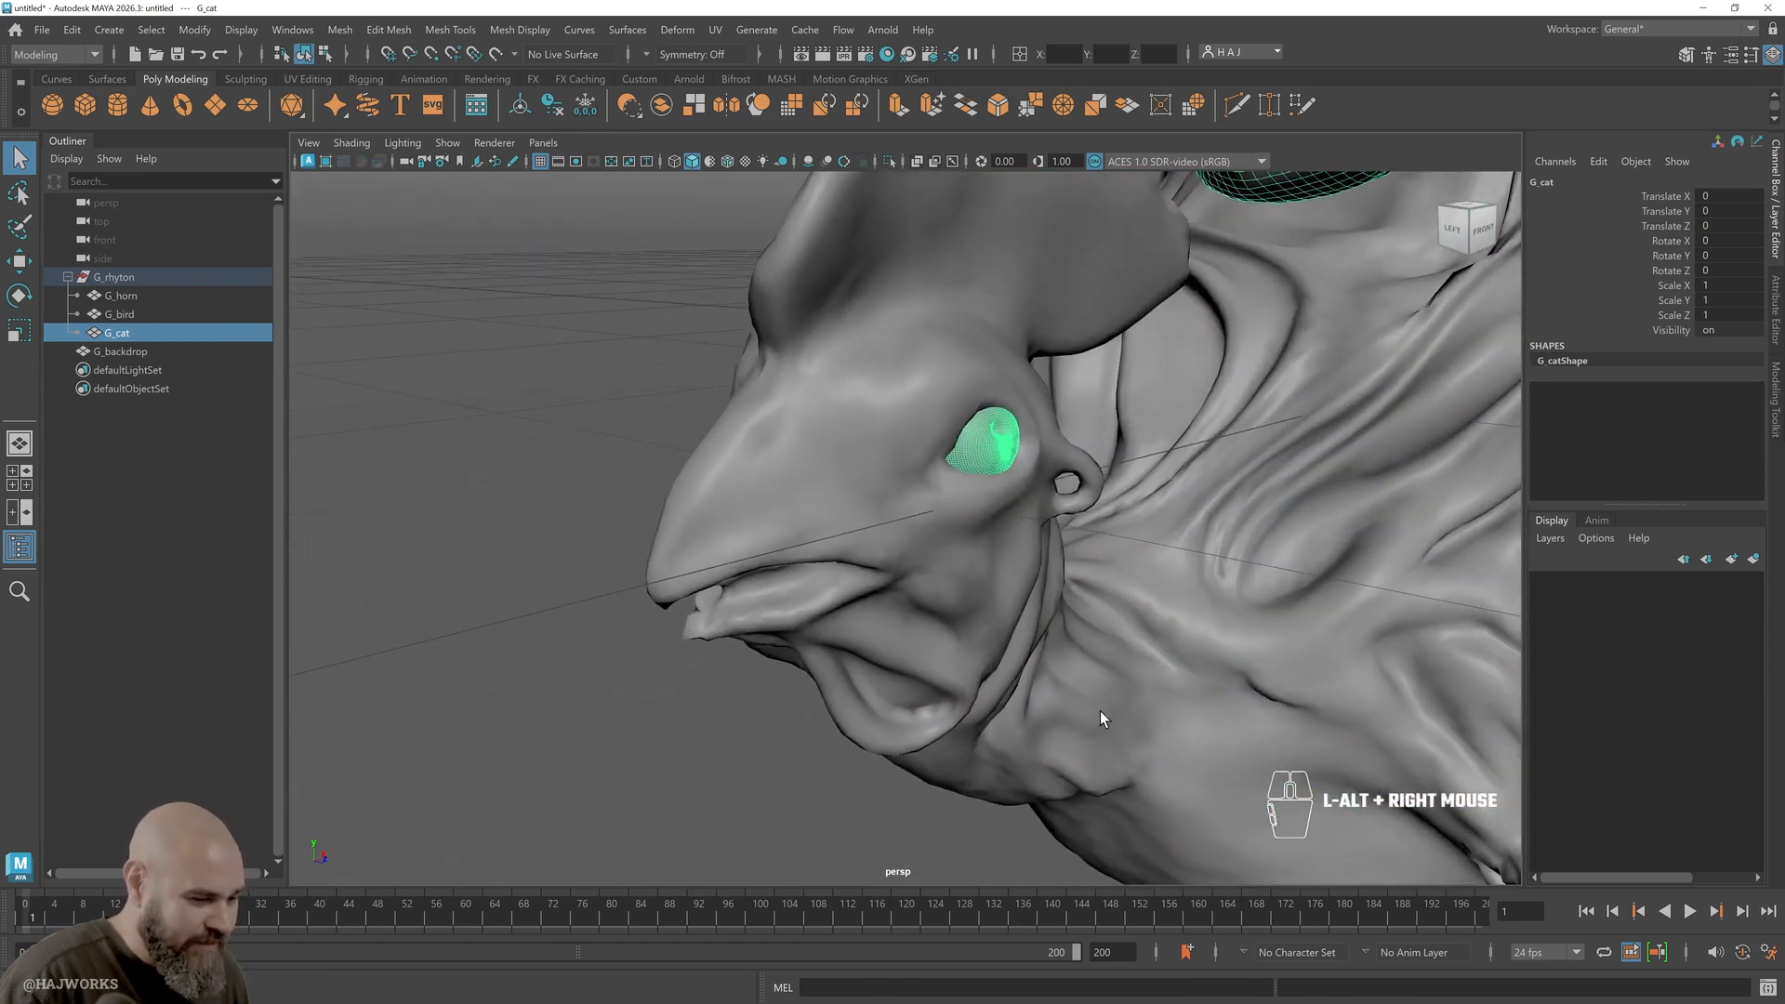
pyautogui.moveTo(999, 443); pyautogui.dragTo(995, 479, button='right')
pyautogui.doubleClick(990, 453)
pyautogui.keyDown('alt'); pyautogui.moveTo(916, 510); pyautogui.dragTo(1063, 530); pyautogui.keyUp('alt')
pyautogui.keyDown('alt'); pyautogui.moveTo(1064, 530); pyautogui.dragTo(1266, 498, button='middle'); pyautogui.keyUp('alt')
pyautogui.keyDown('shift'); pyautogui.click(1276, 511); pyautogui.keyUp('shift')
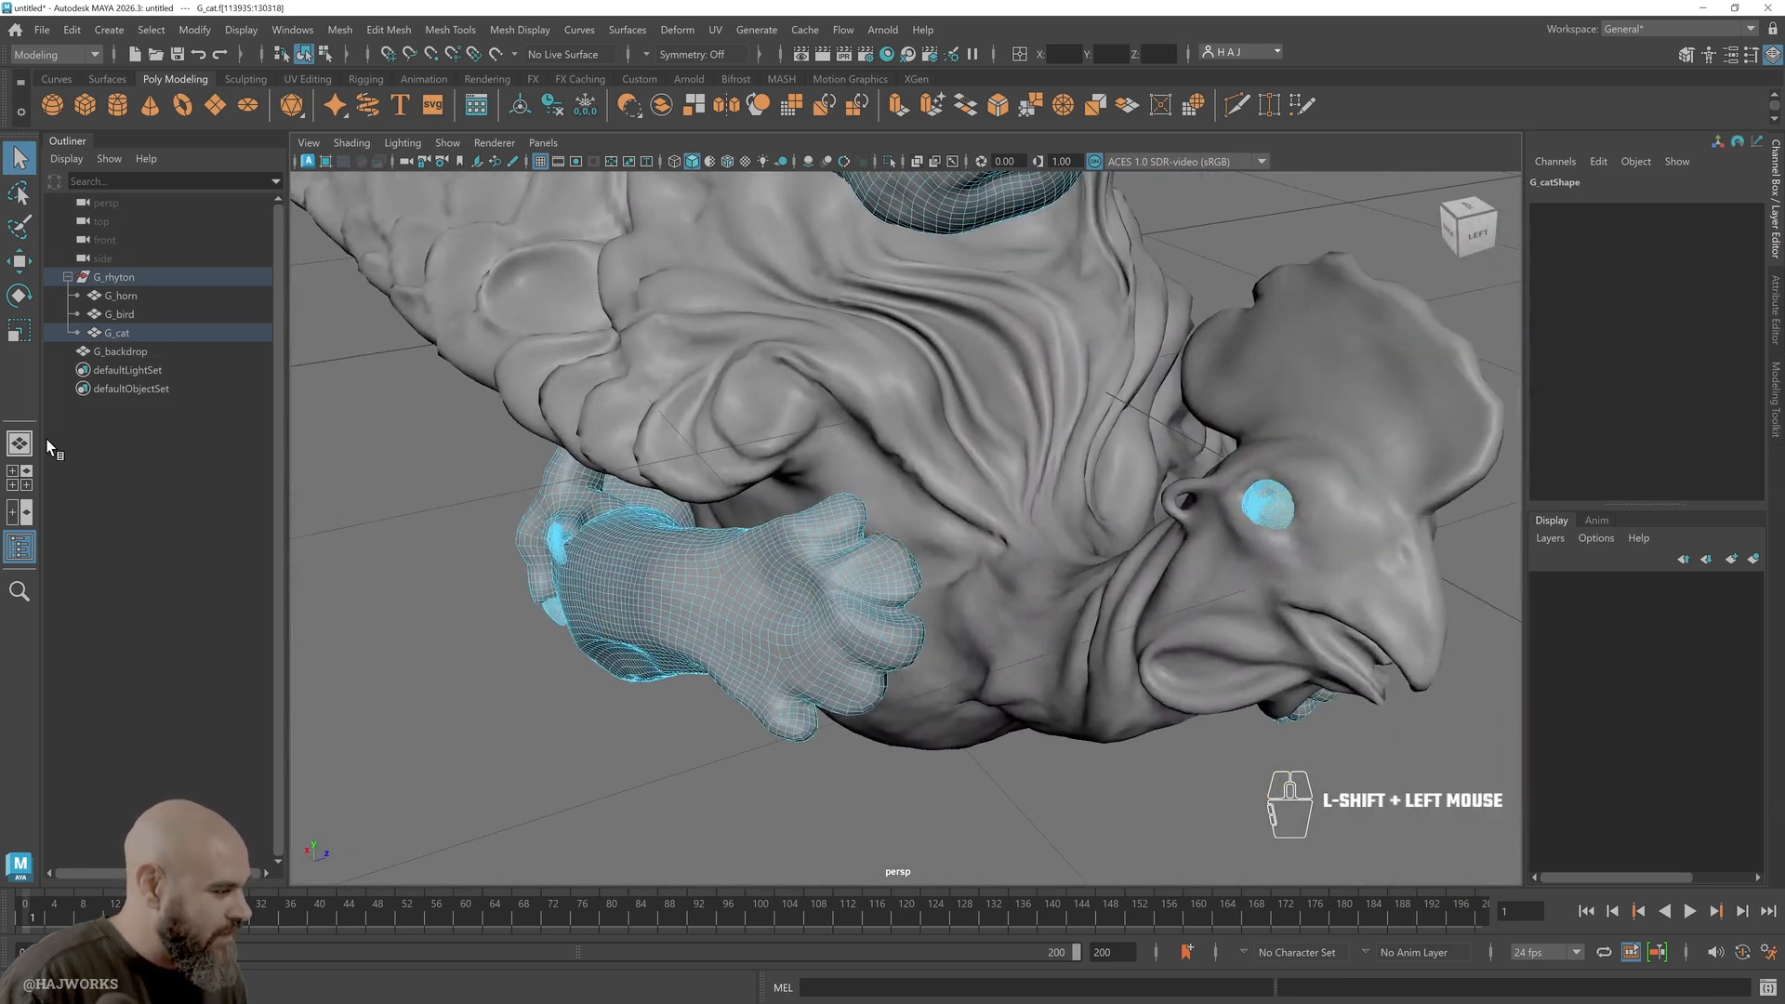
pyautogui.click(340, 29)
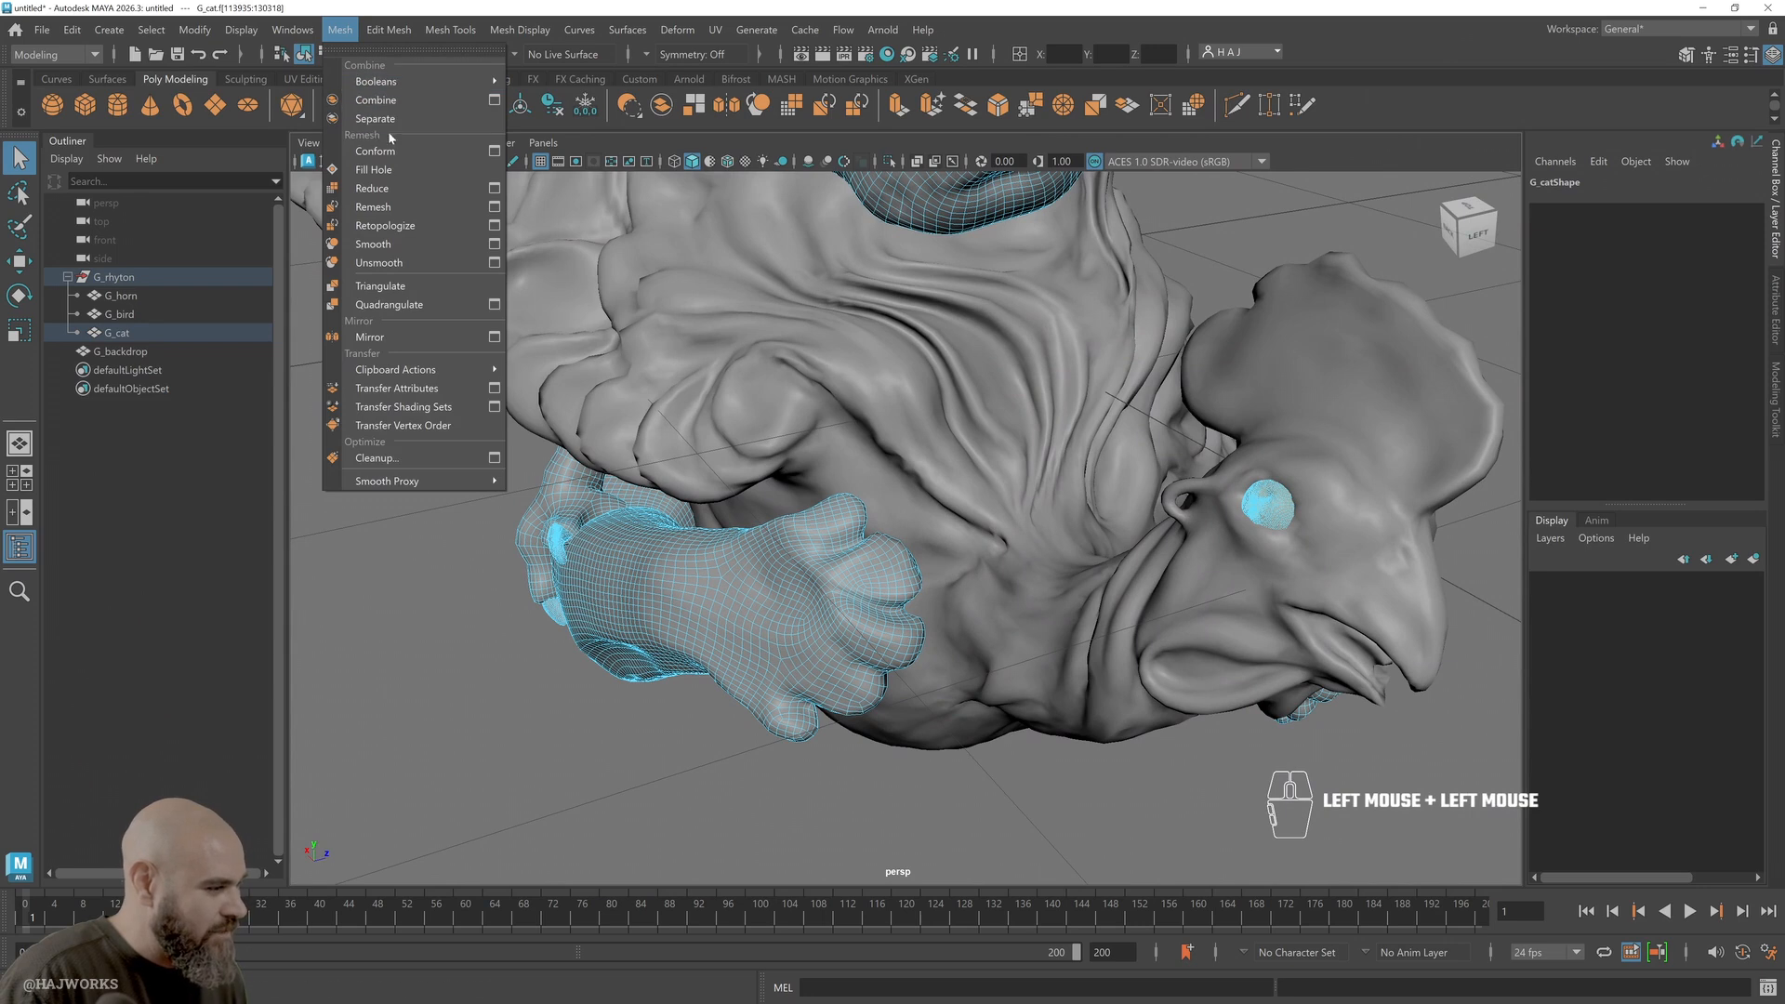
pyautogui.click(363, 118)
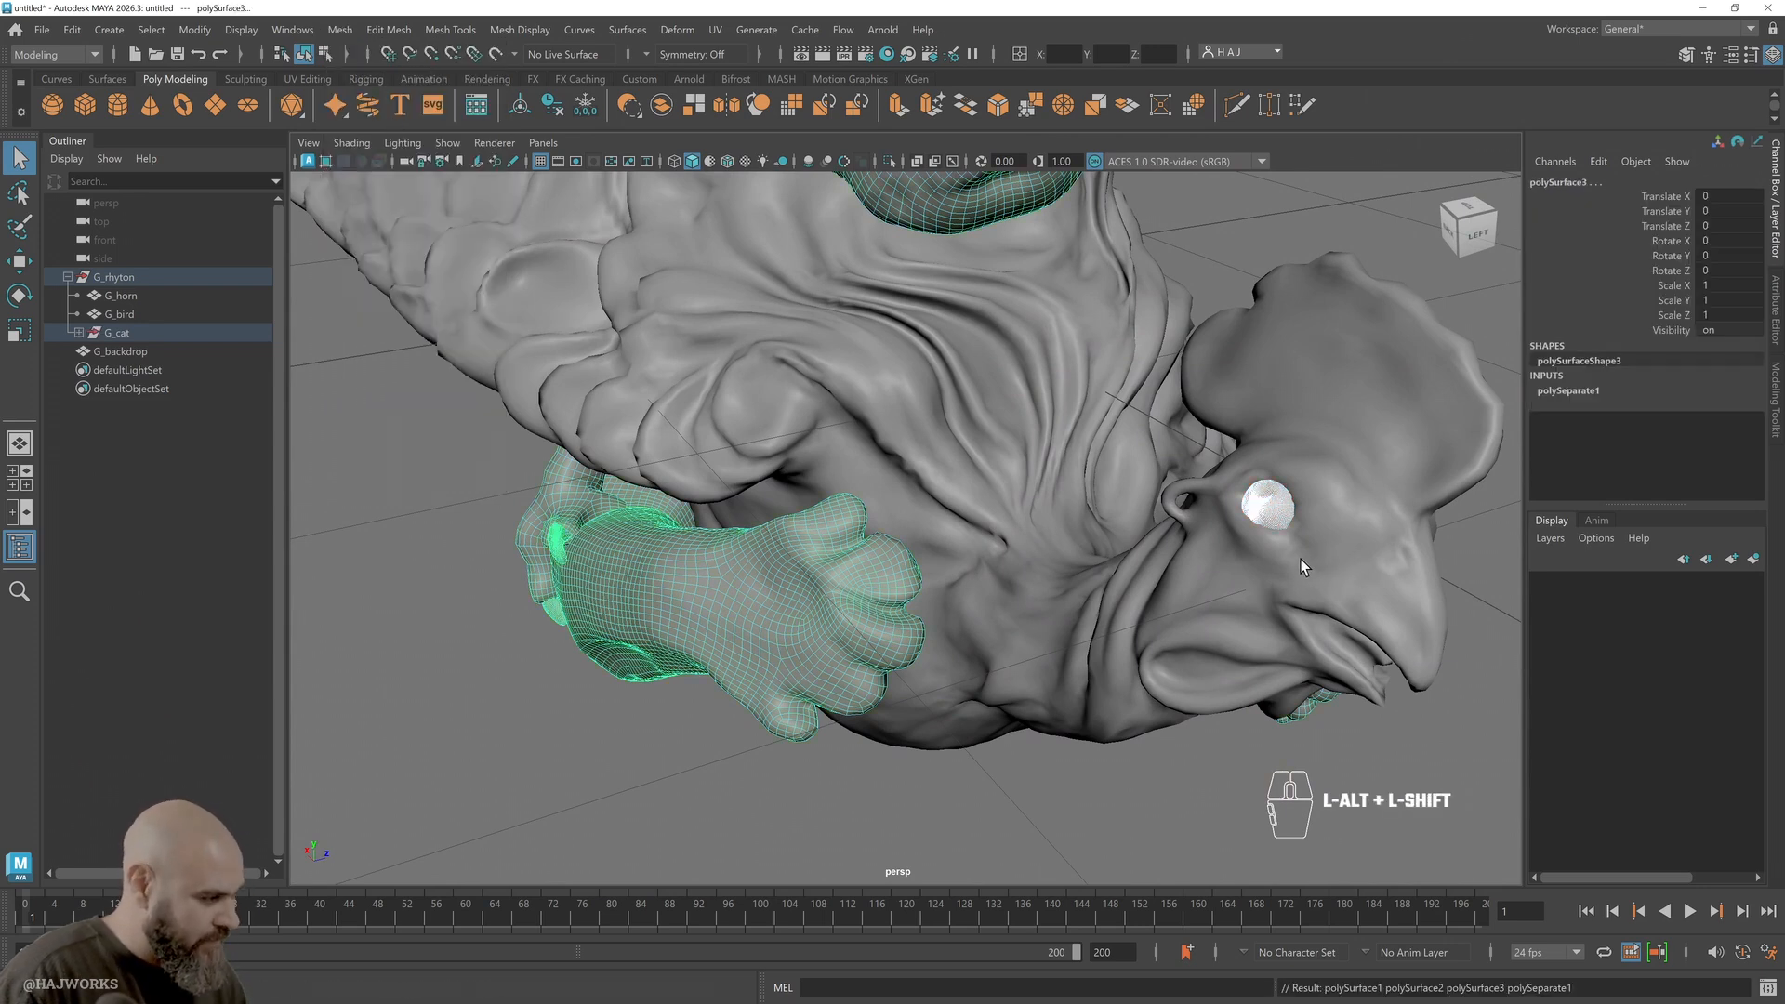
pyautogui.hotkey('alt', 'shift', 'd')
# Combine the bird's two separated eyeballs into one mesh and delete its history
pyautogui.click(1286, 538)
pyautogui.click(1283, 513)
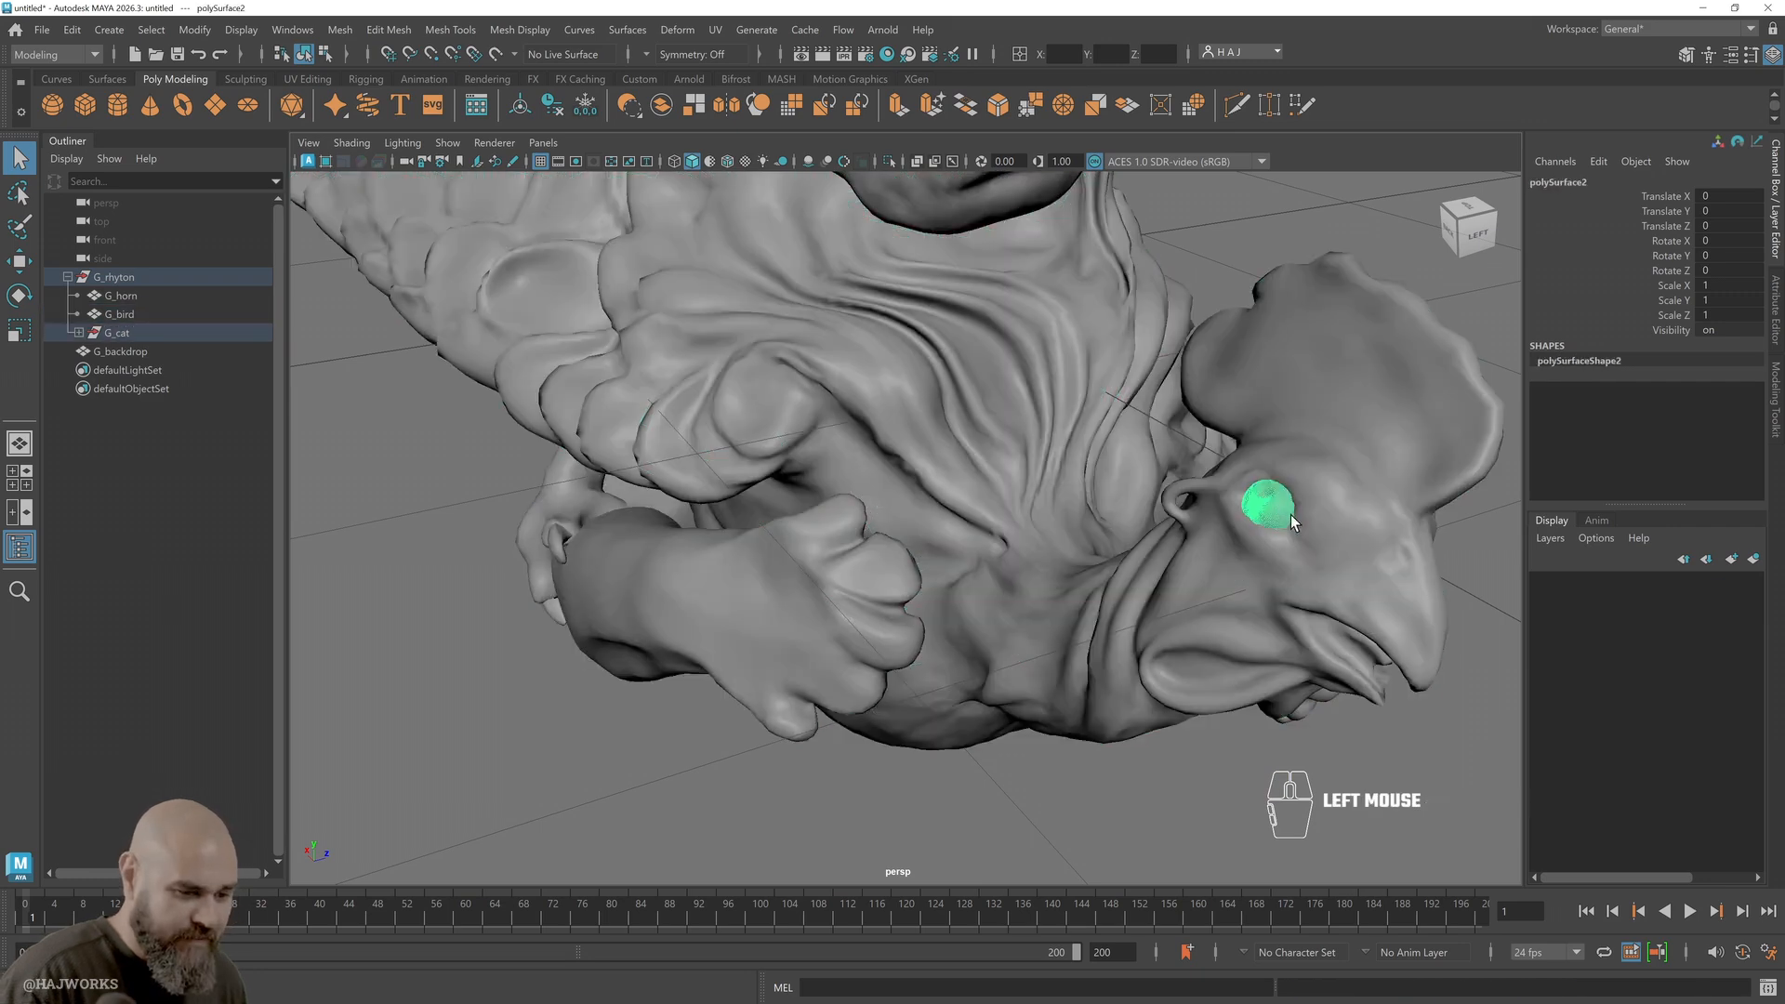
pyautogui.keyDown('alt'); pyautogui.moveTo(1310, 544); pyautogui.dragTo(924, 505); pyautogui.keyUp('alt')
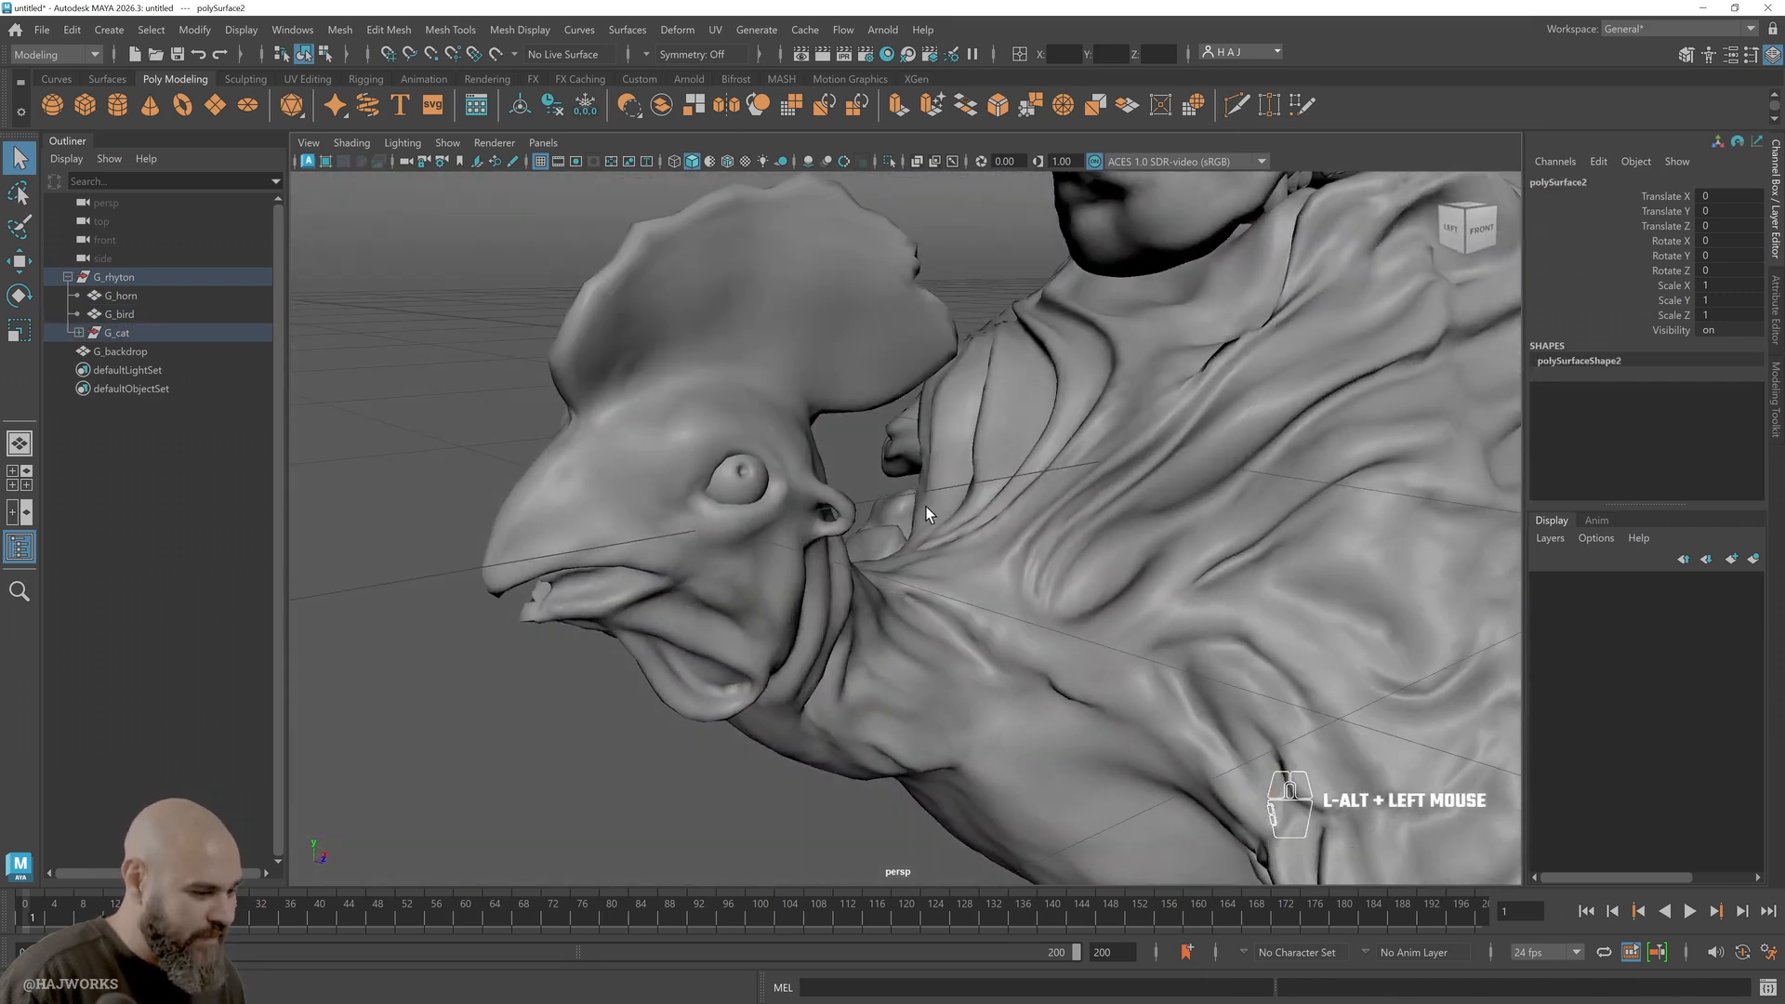
pyautogui.keyDown('shift'); pyautogui.click(720, 517); pyautogui.keyUp('shift')
pyautogui.moveTo(720, 518)
pyautogui.keyDown('alt'); pyautogui.mouseDown()
pyautogui.moveTo(877, 533)
pyautogui.moveTo(761, 528)
pyautogui.moveTo(785, 535)
pyautogui.mouseUp(); pyautogui.keyUp('alt')
pyautogui.click(1049, 445)
pyautogui.keyDown('alt'); pyautogui.moveTo(1106, 473); pyautogui.dragTo(899, 466, button='middle'); pyautogui.keyUp('alt')
pyautogui.keyDown('alt'); pyautogui.moveTo(900, 466); pyautogui.dragTo(885, 467); pyautogui.keyUp('alt')
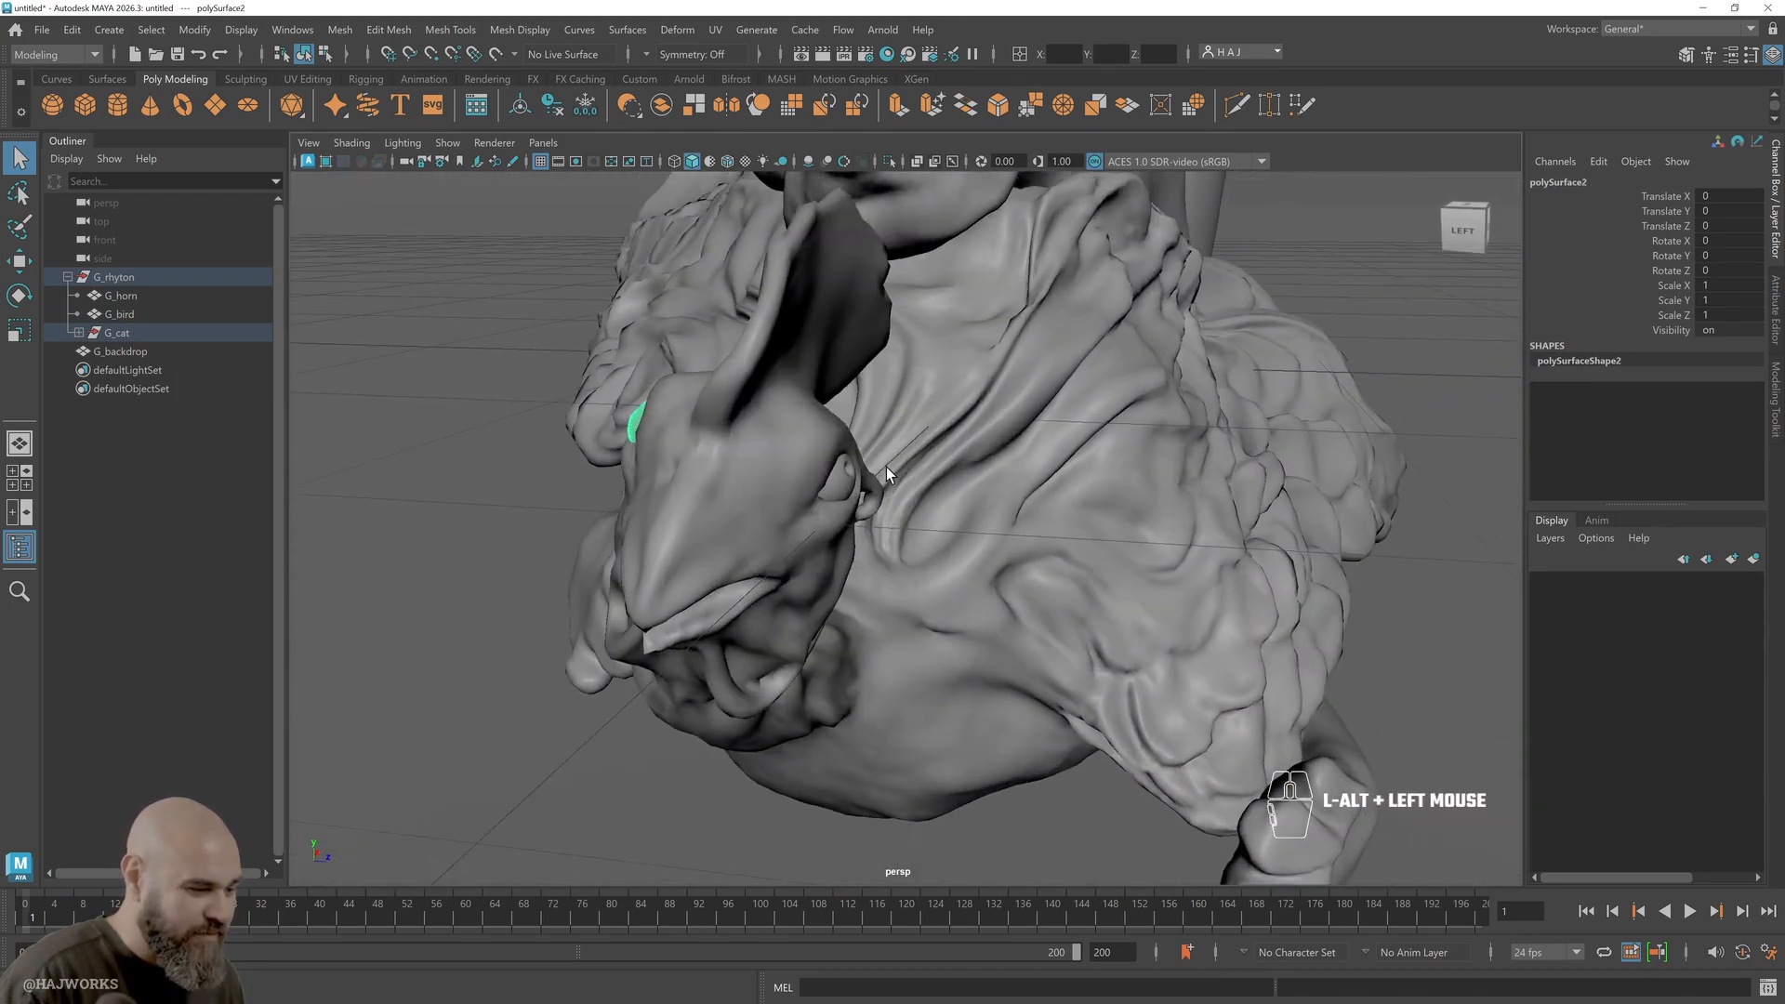
pyautogui.keyDown('shift'); pyautogui.click(843, 486); pyautogui.keyUp('shift')
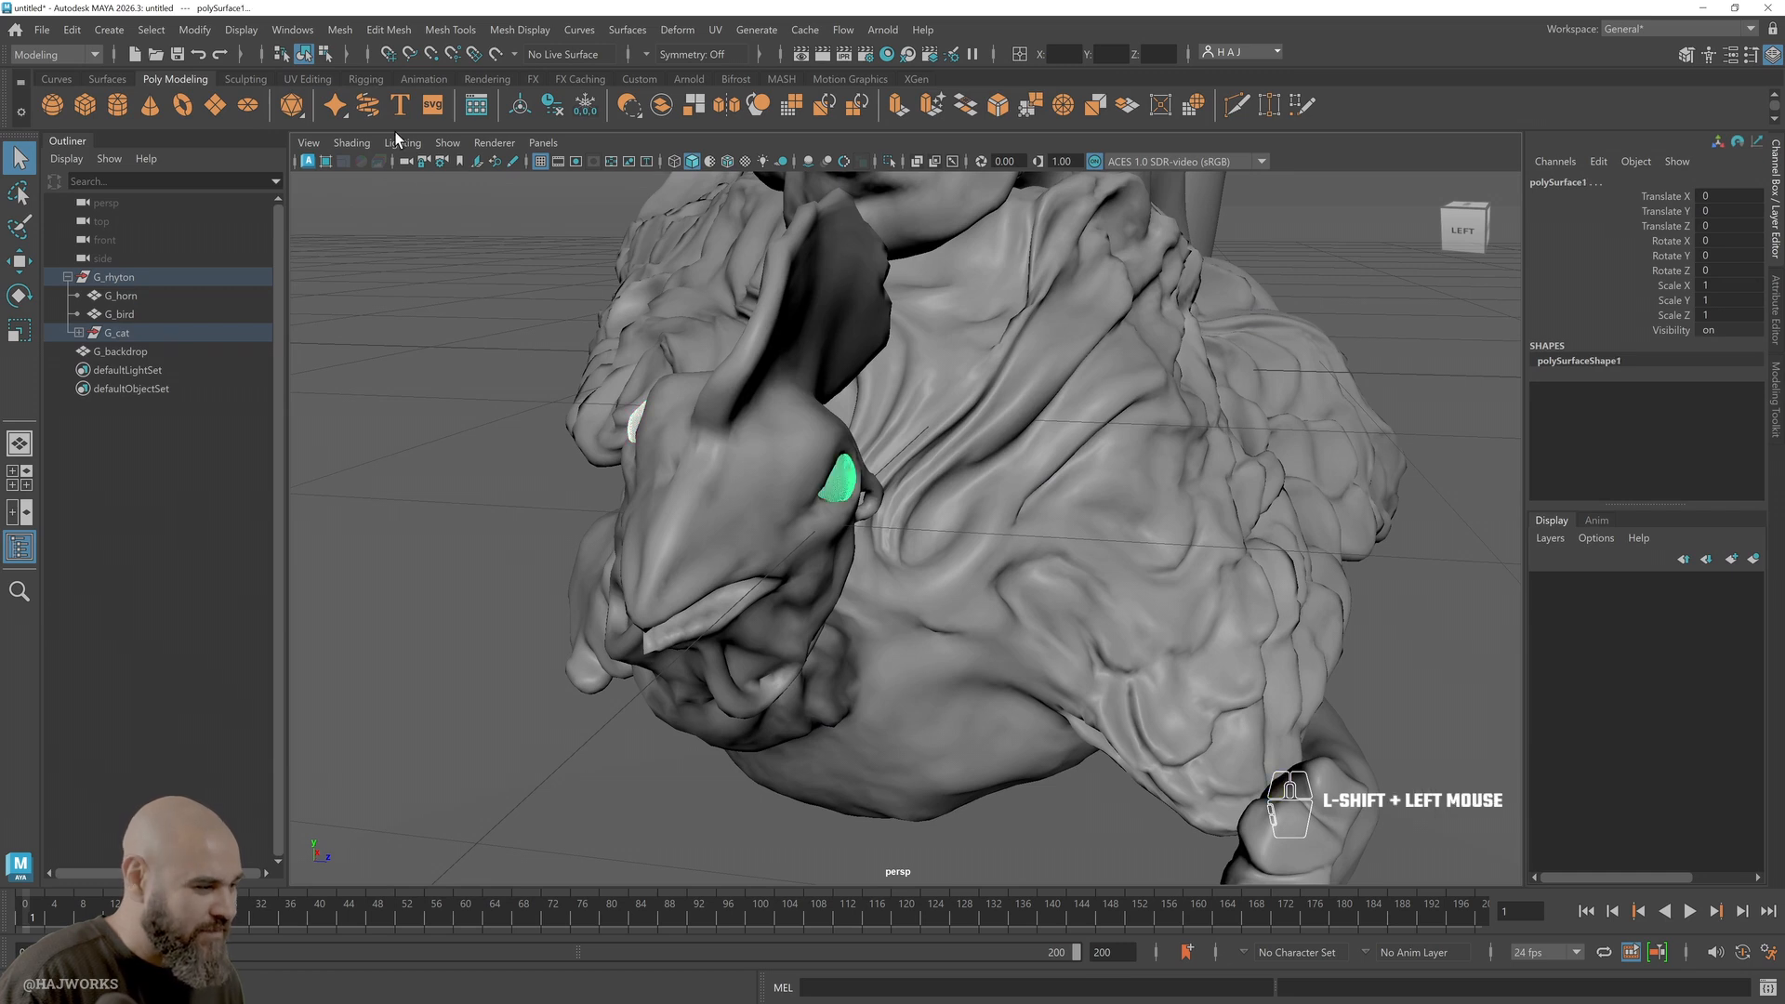
pyautogui.click(341, 28)
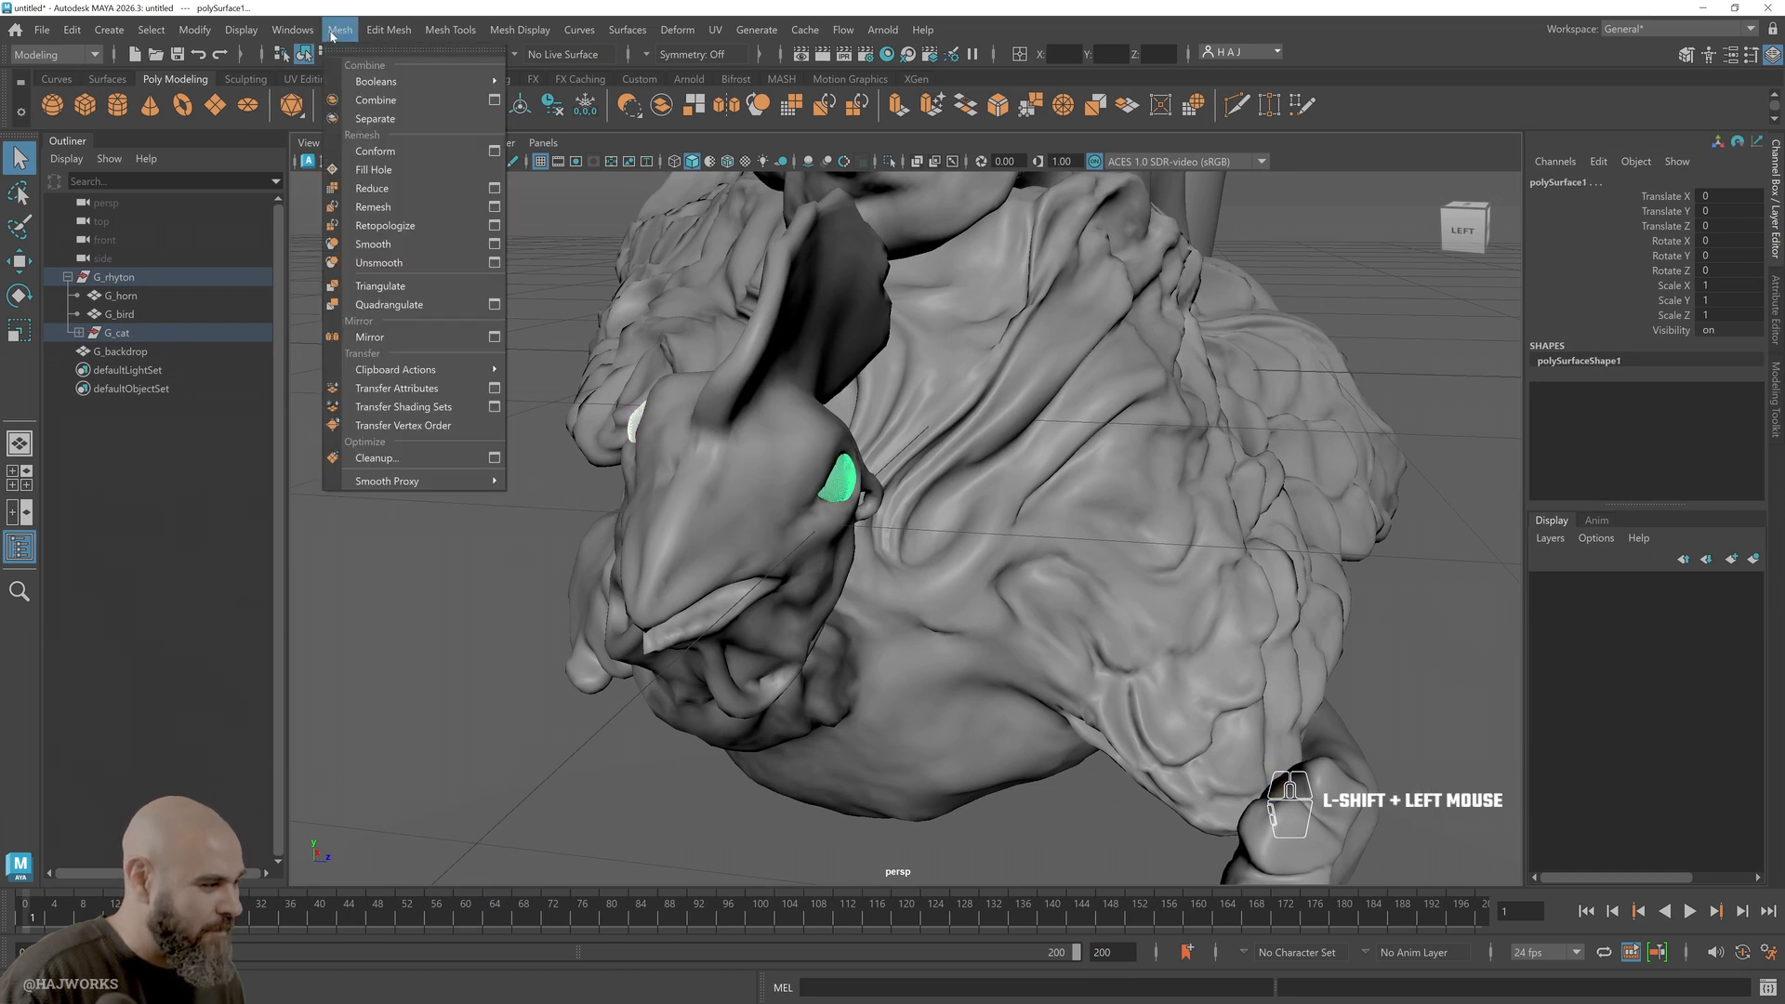
pyautogui.click(376, 99)
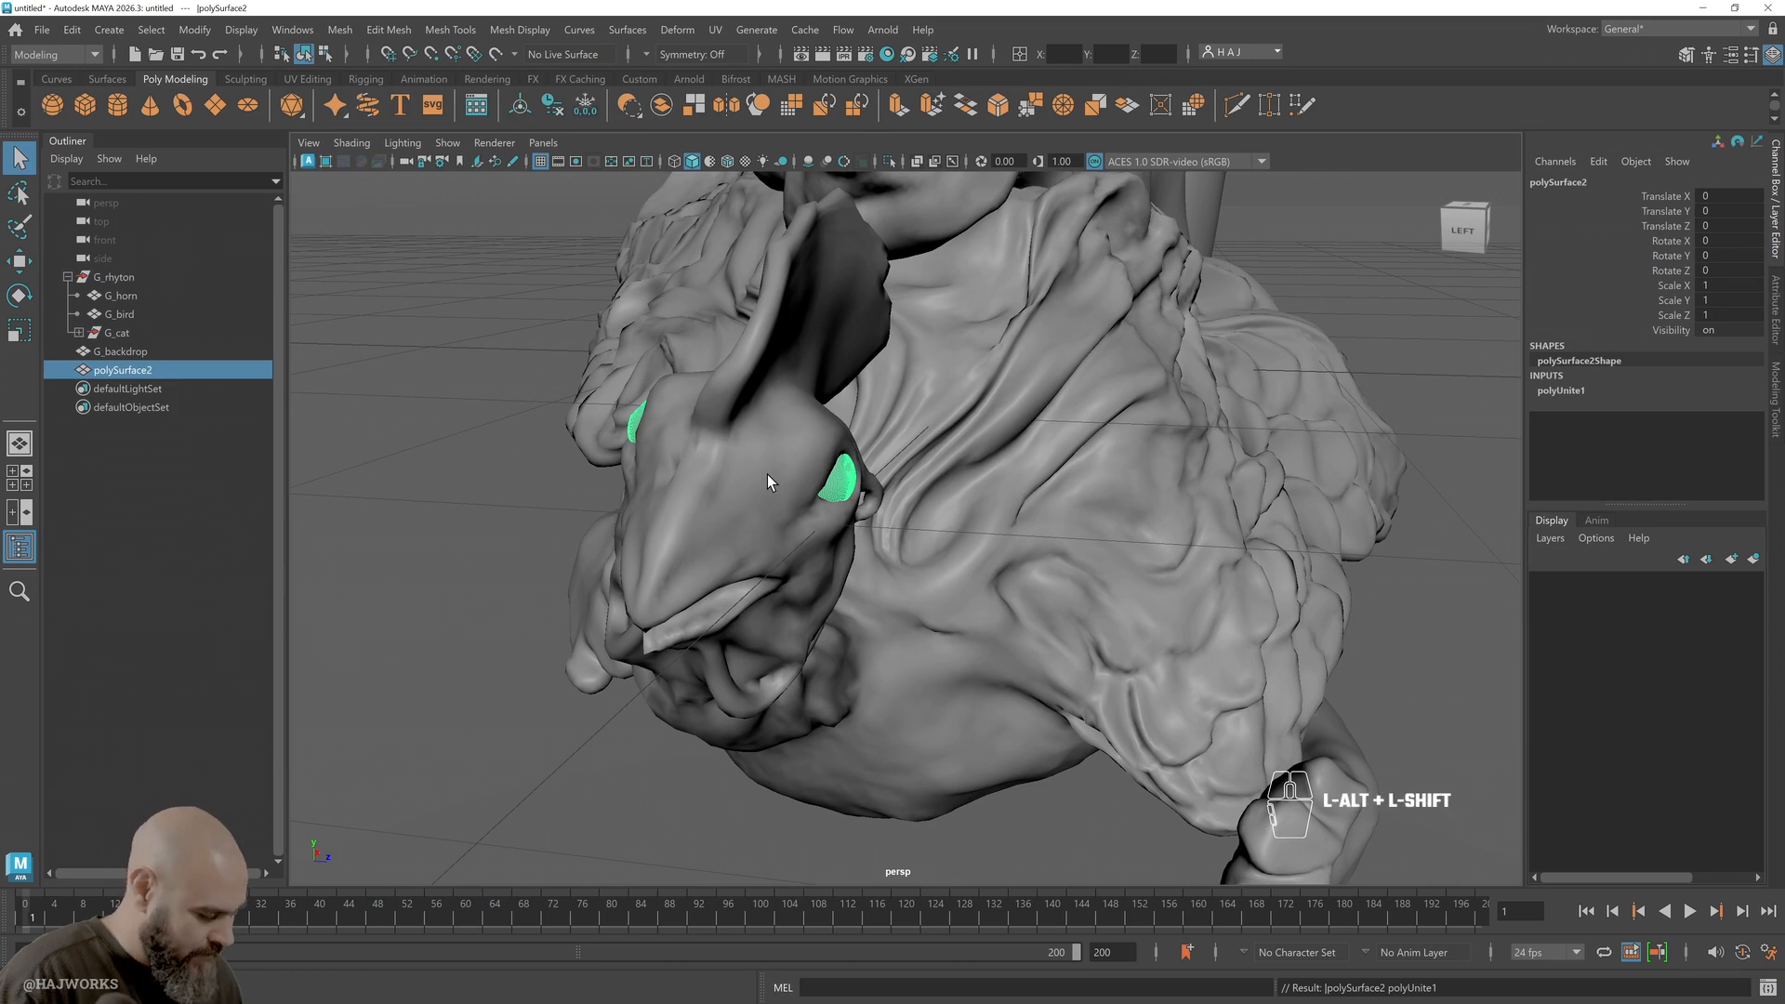
pyautogui.hotkey('alt', 'shift', 'd')
# Parent the combined eye mesh polySurface2 under G_bird
pyautogui.click(869, 528)
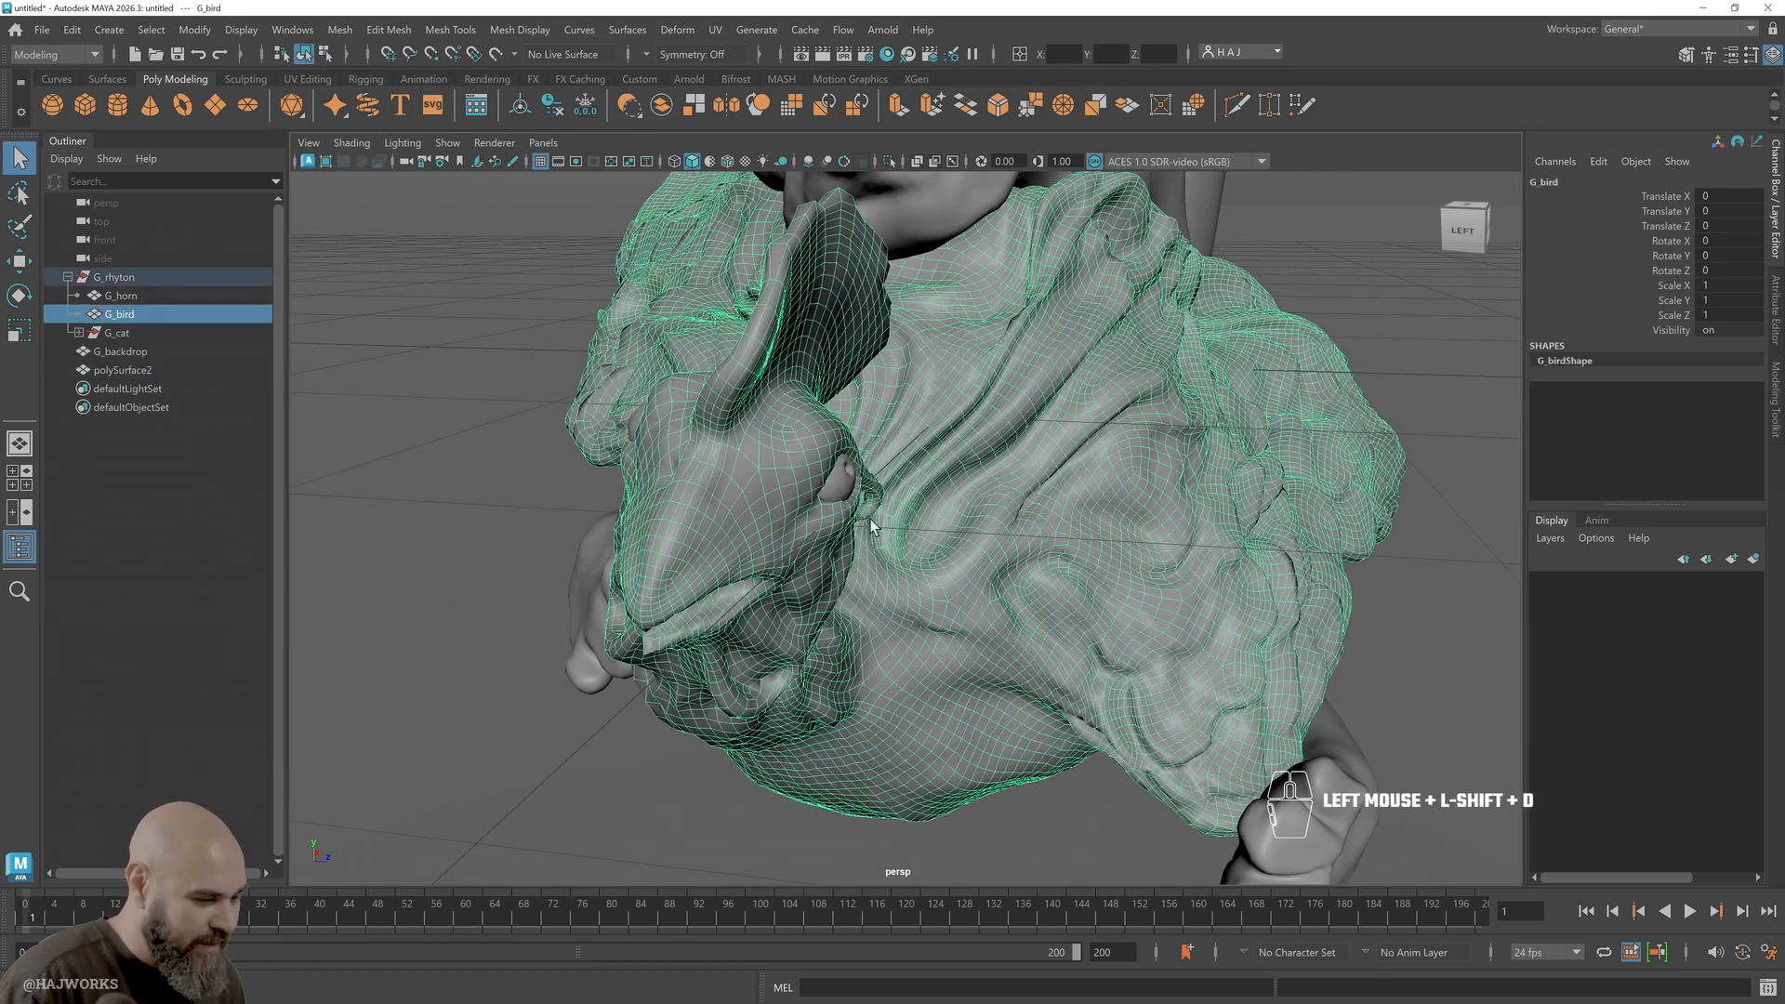
pyautogui.click(832, 481)
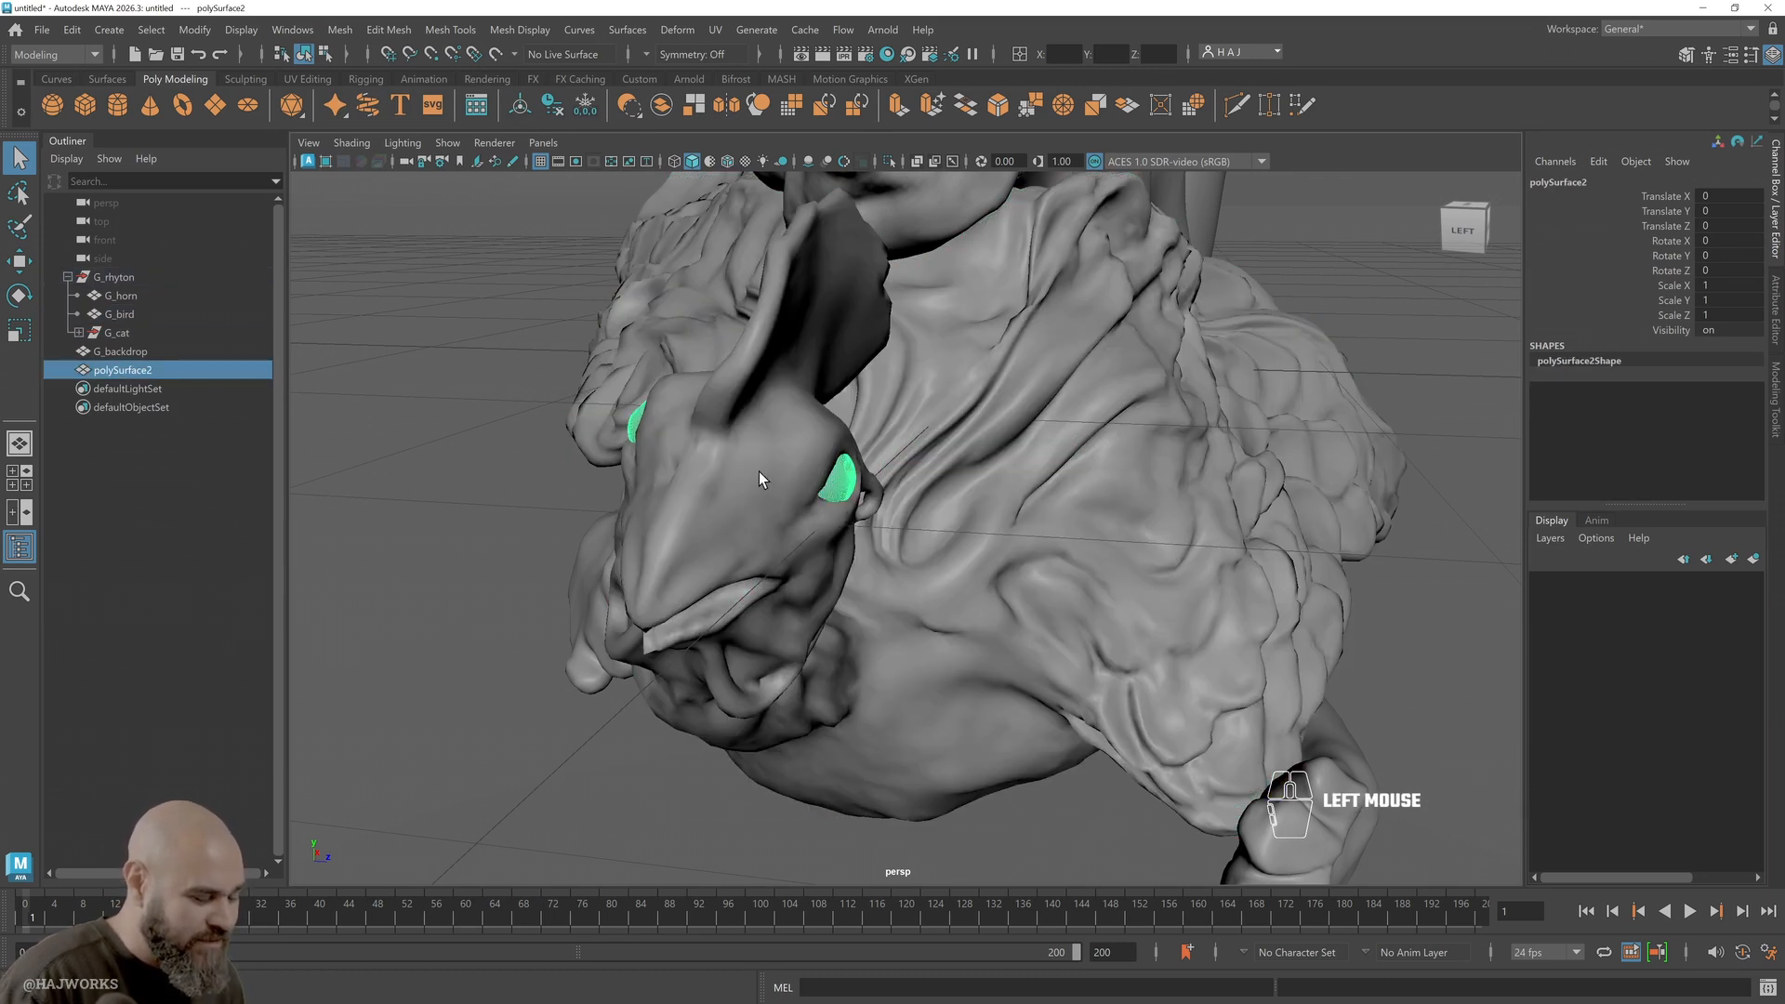
pyautogui.click(728, 455)
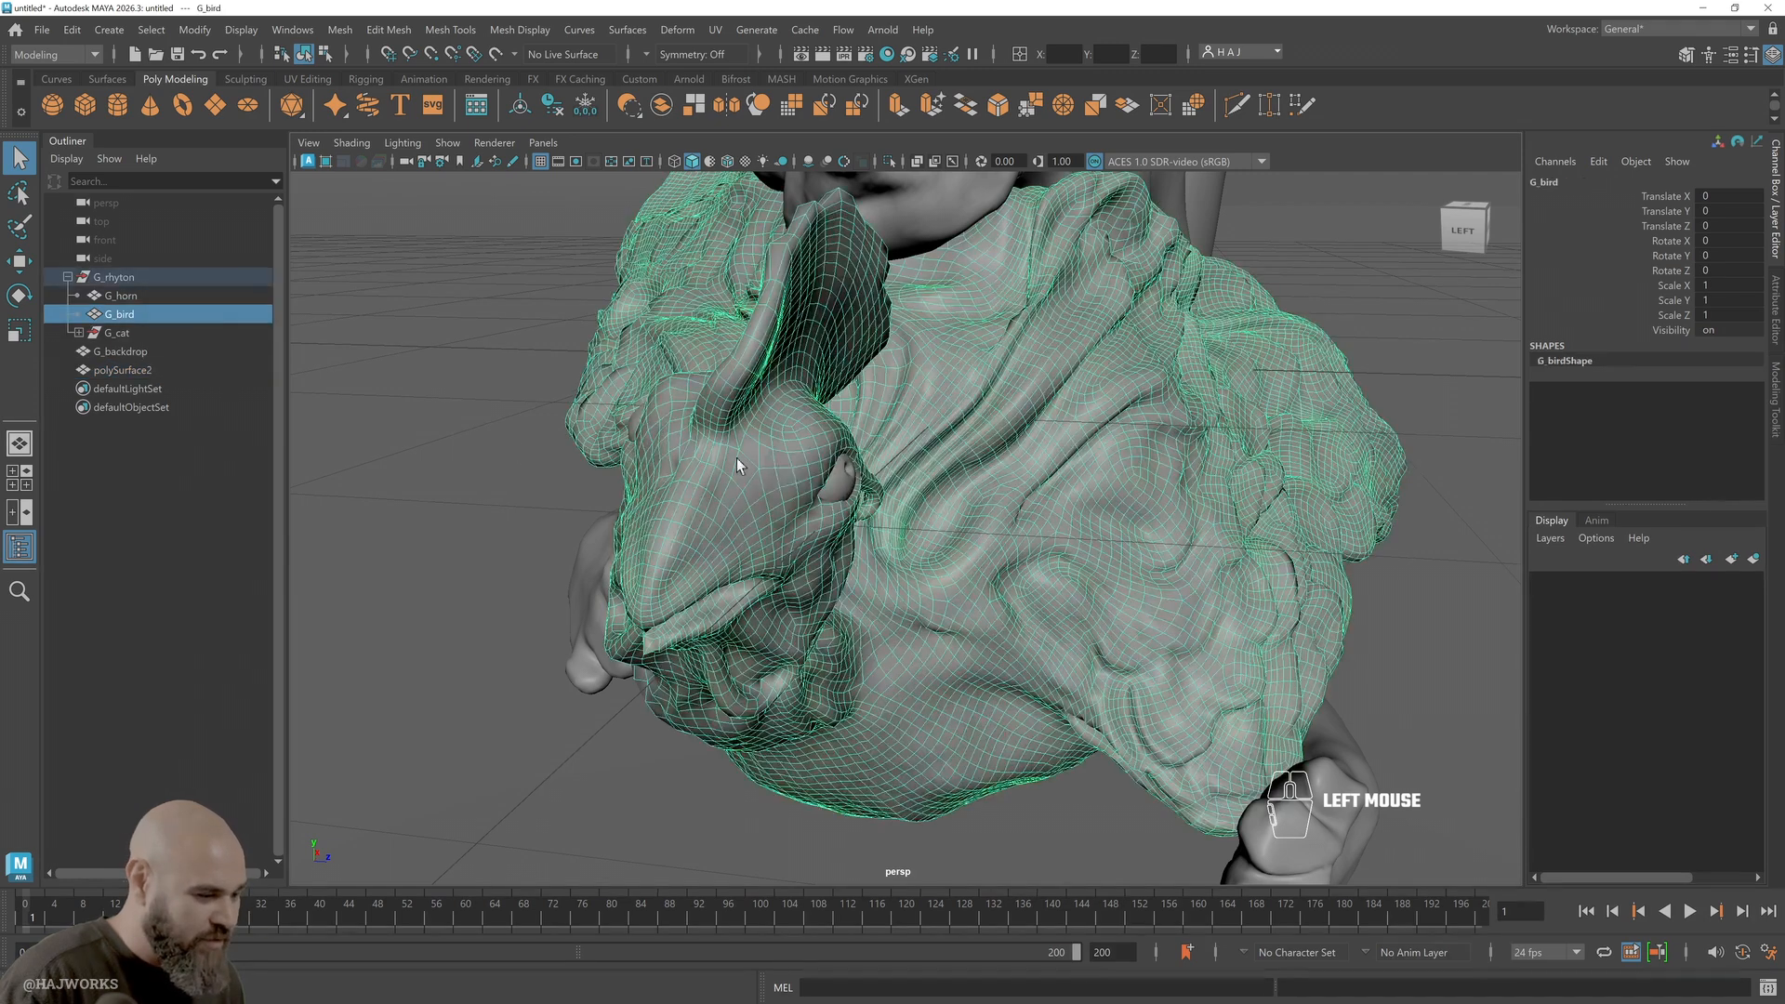
pyautogui.click(191, 370)
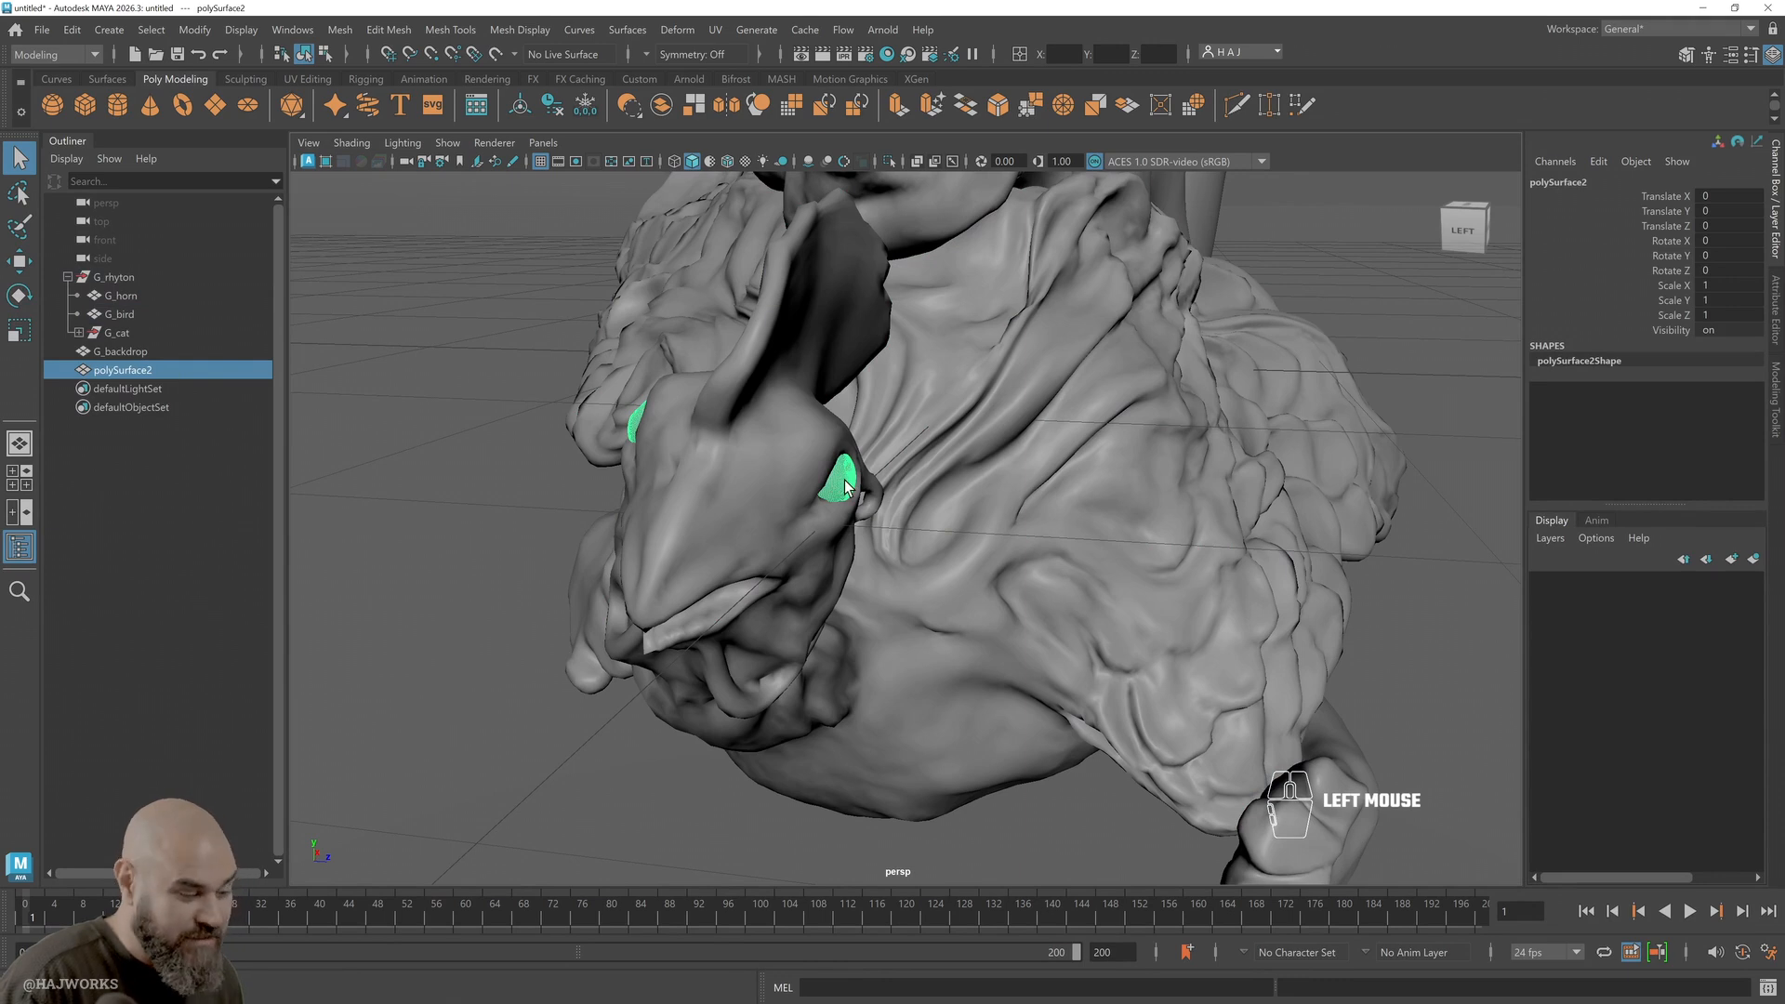
pyautogui.keyDown('shift'); pyautogui.click(772, 463); pyautogui.keyUp('shift')
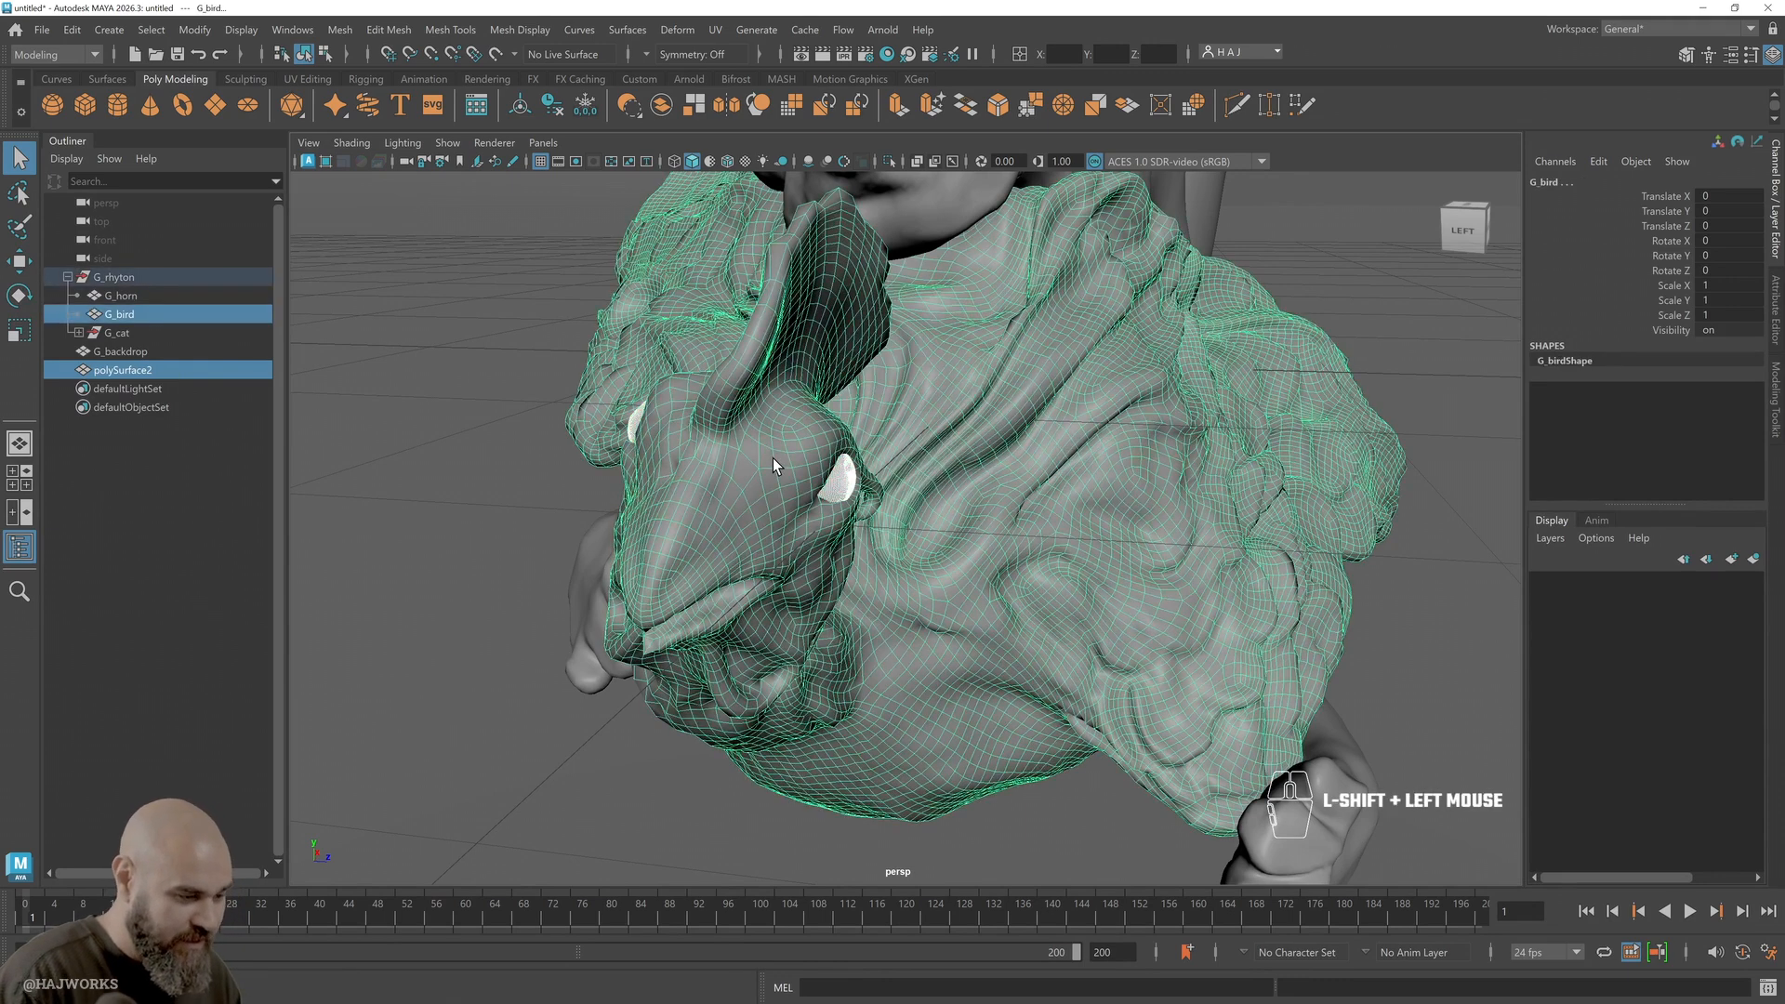
pyautogui.press('p')
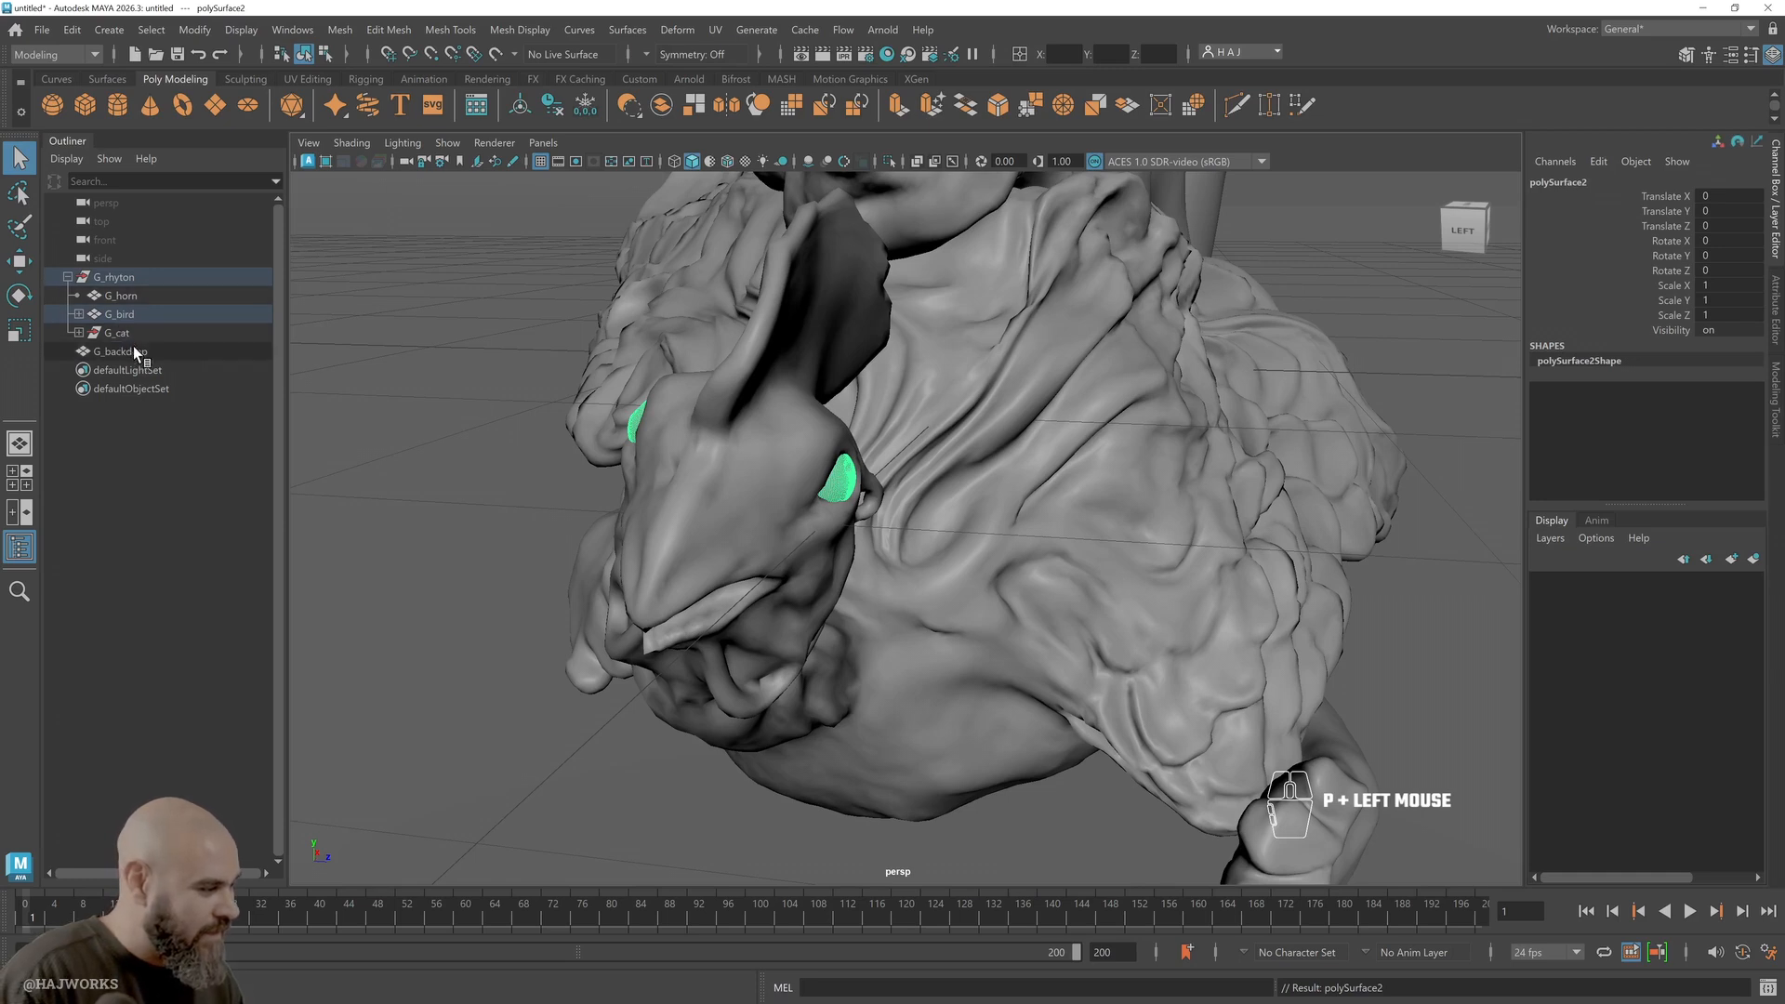
# Expand G_bird and rename its child polySurface2 as G_bird_eyes
pyautogui.click(80, 314)
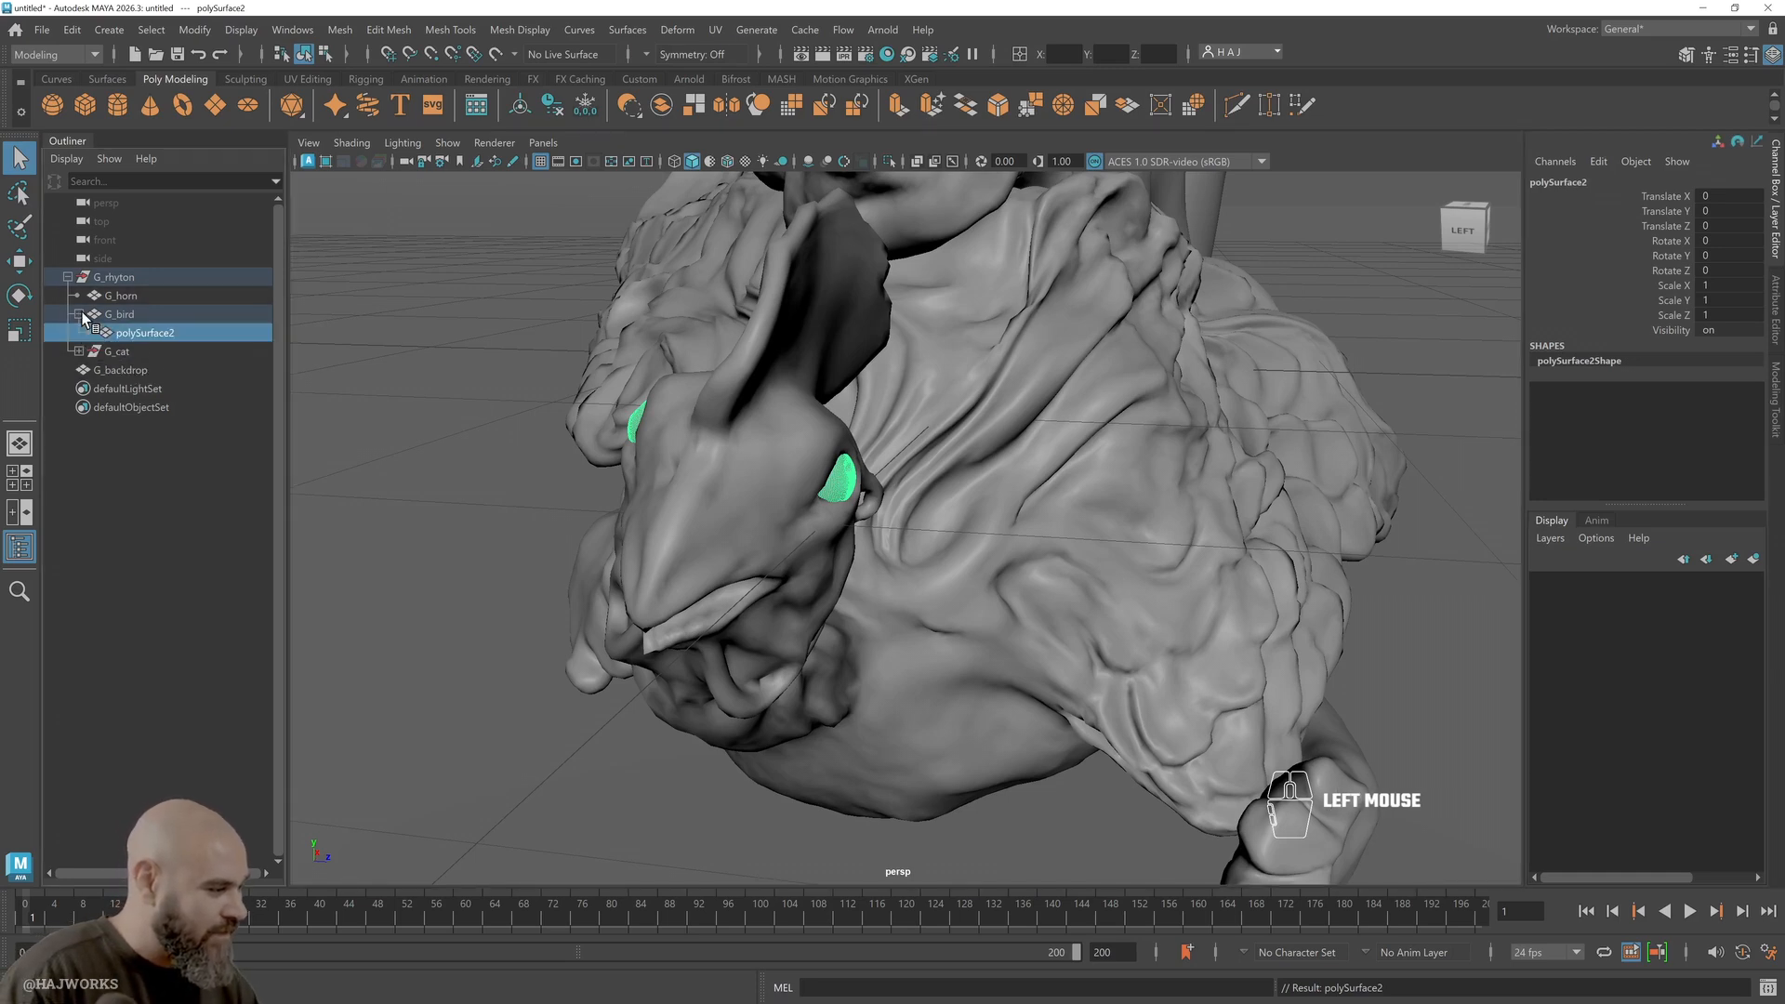
pyautogui.doubleClick(153, 333)
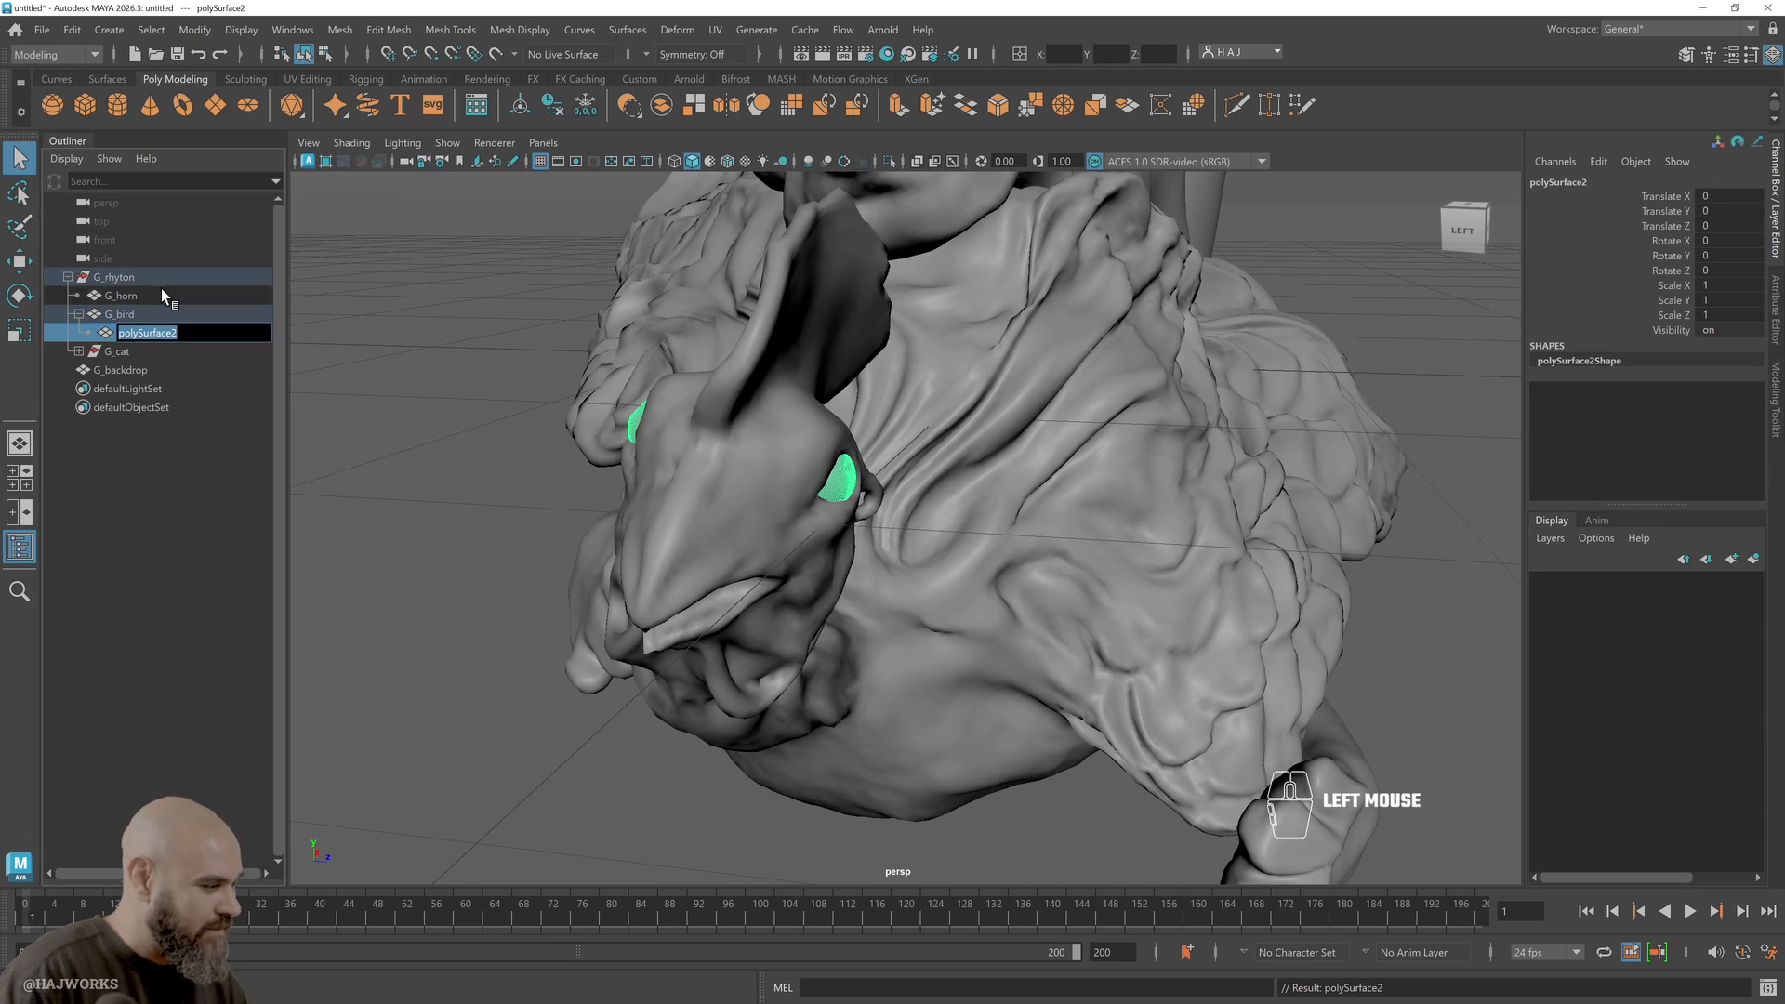
pyautogui.write('G_bird_eyes')
pyautogui.press('Return')
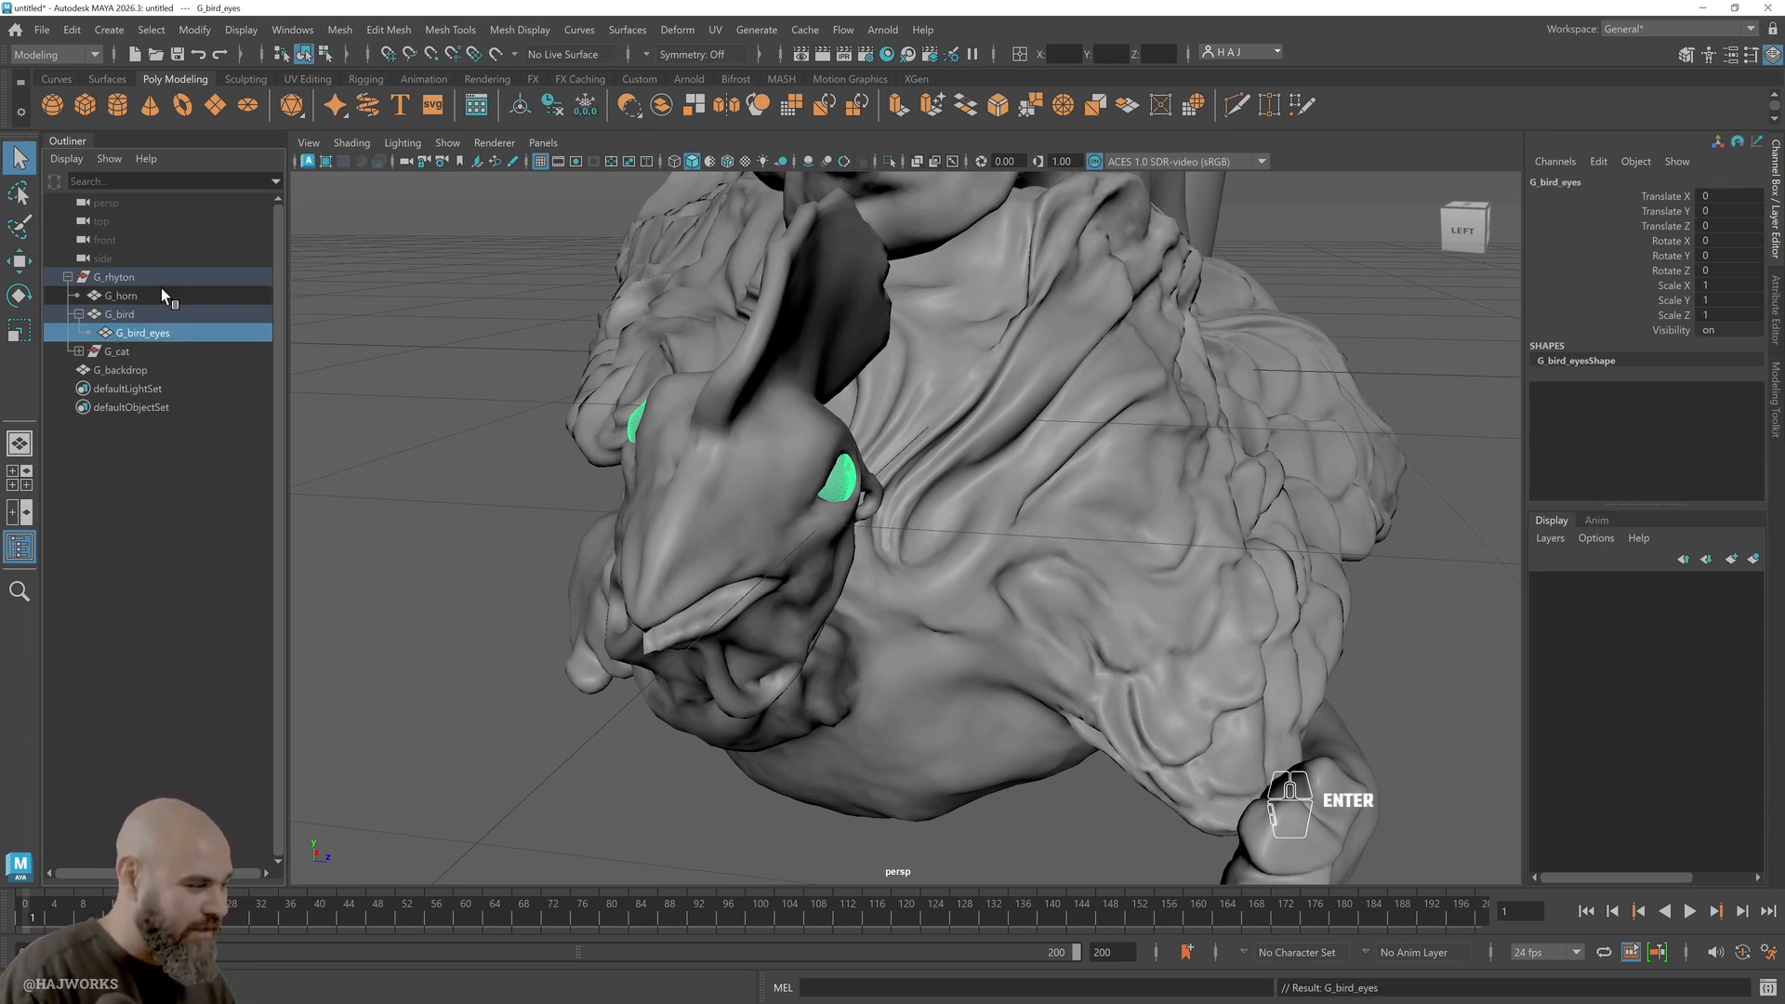
# Test the parenting by rotating G_bird and then only G_bird_eyes, undoing each rotation
pyautogui.click(142, 315)
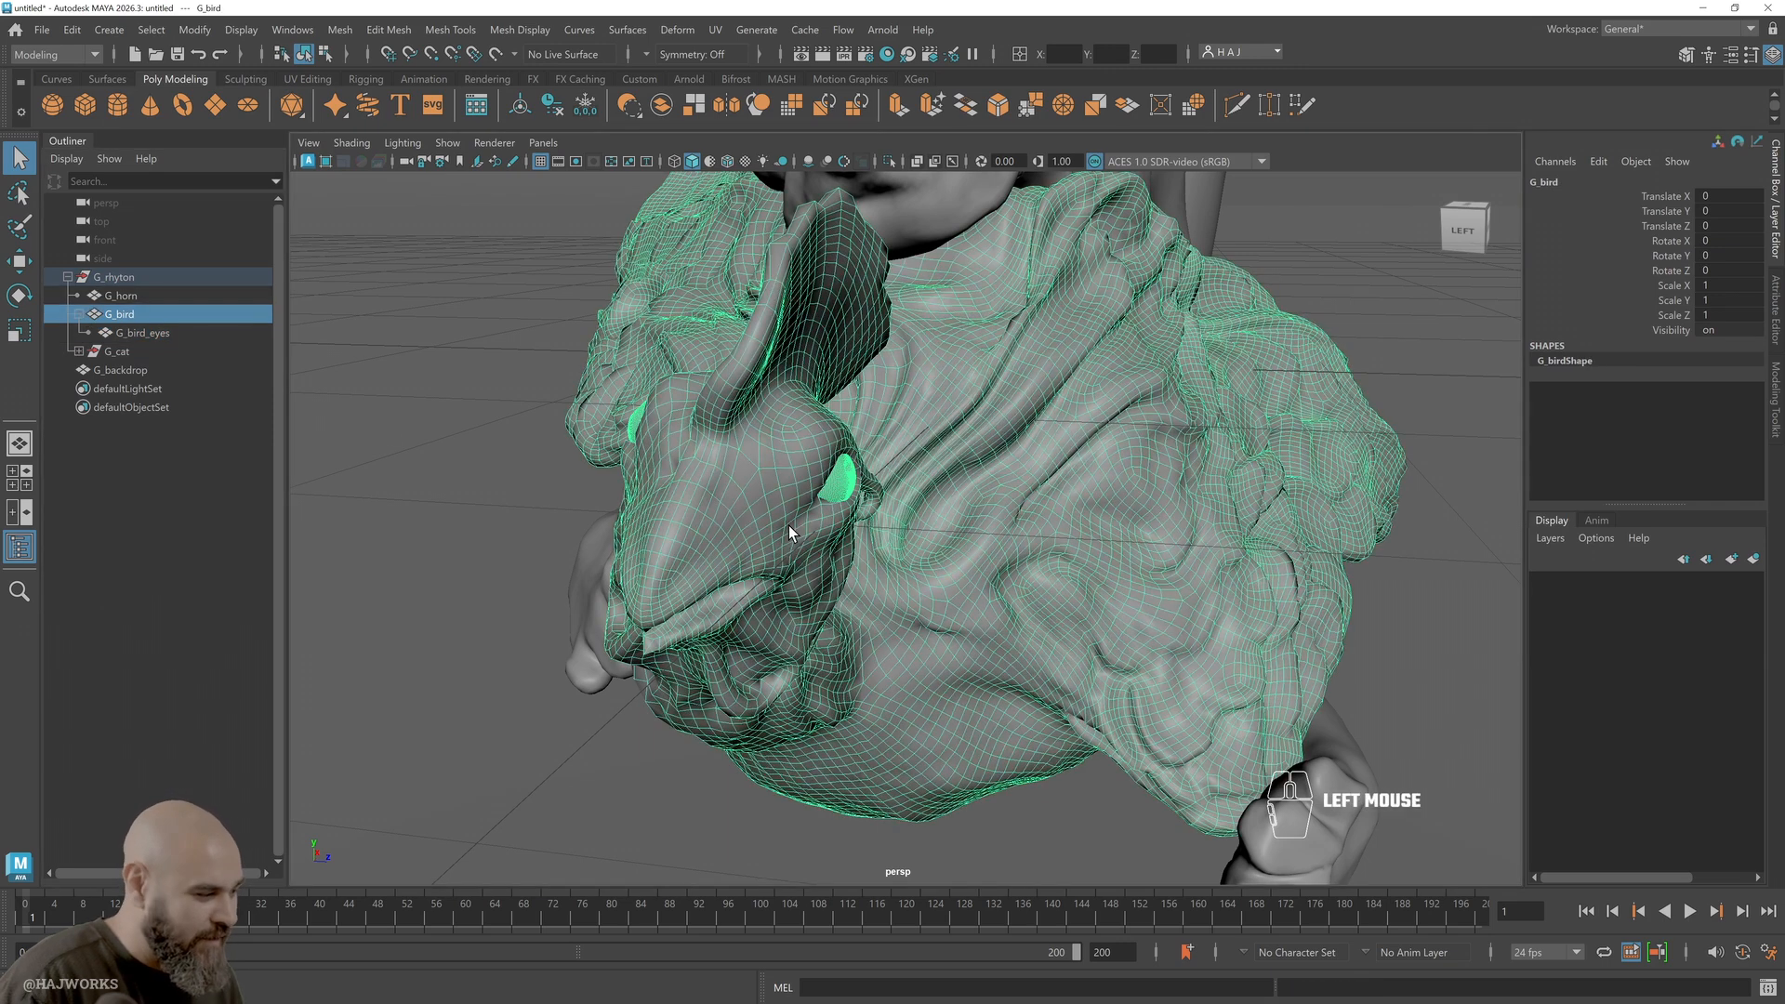
pyautogui.press('e')
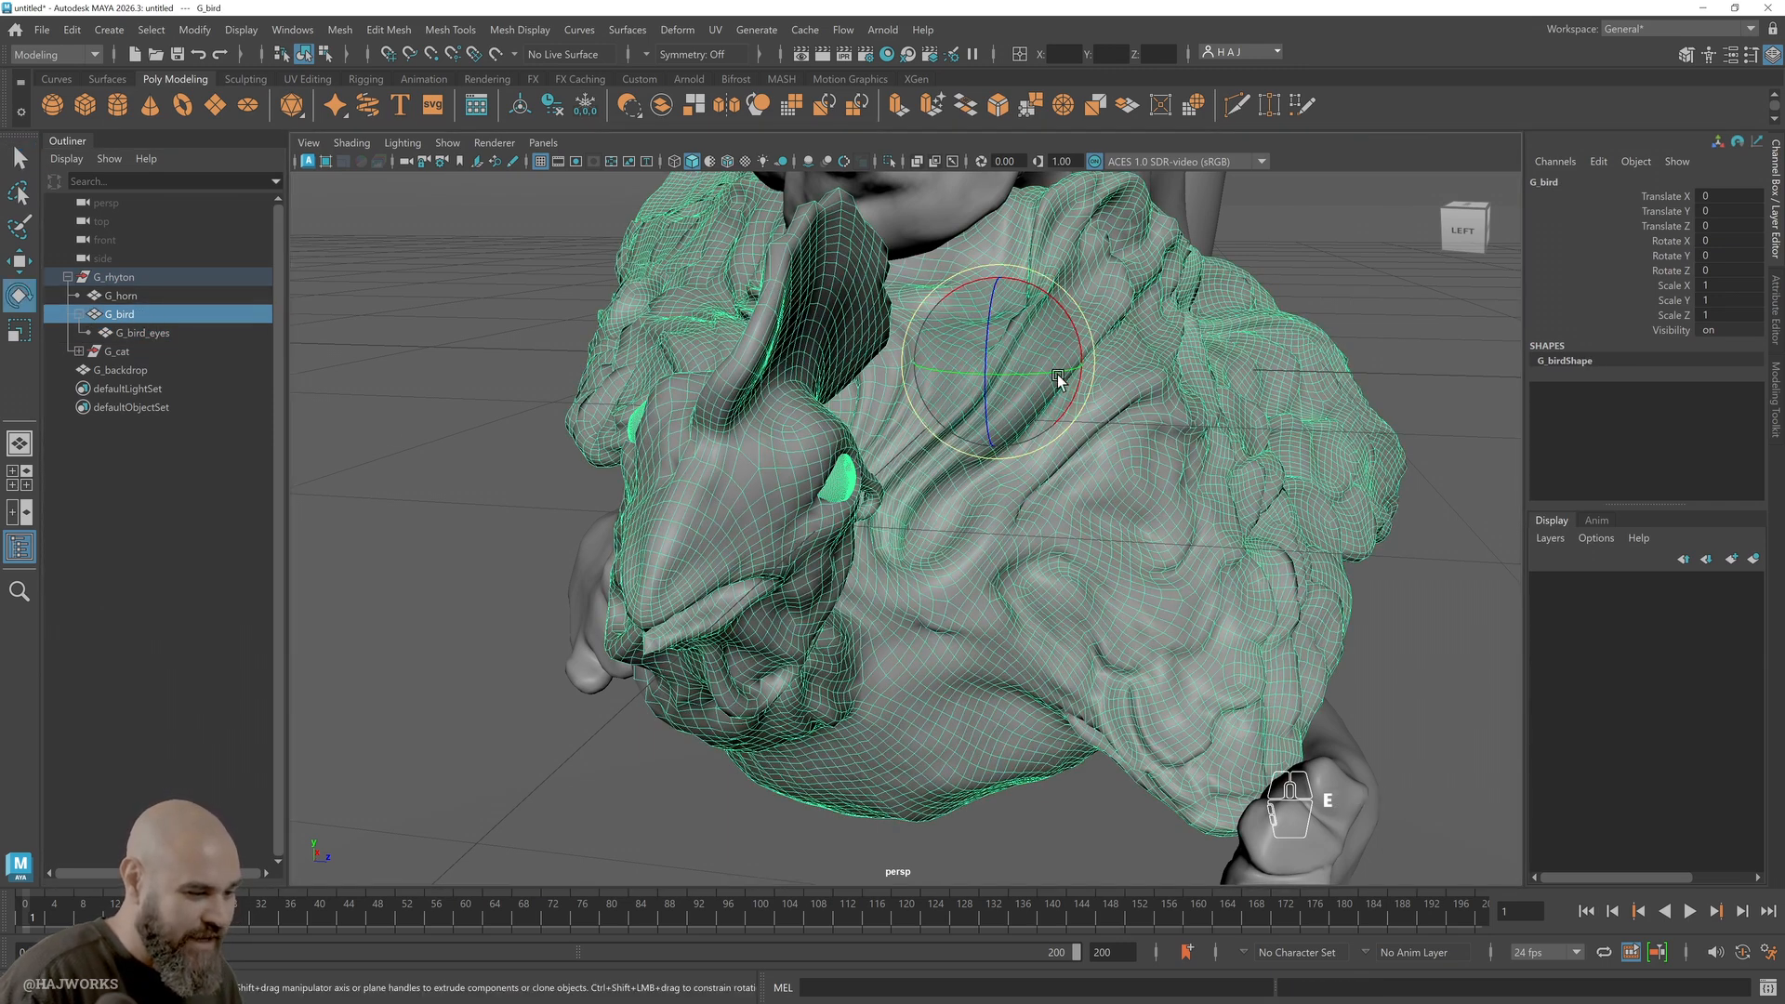
pyautogui.moveTo(1048, 370); pyautogui.dragTo(1028, 433)
pyautogui.hotkey('ctrl', 'z')
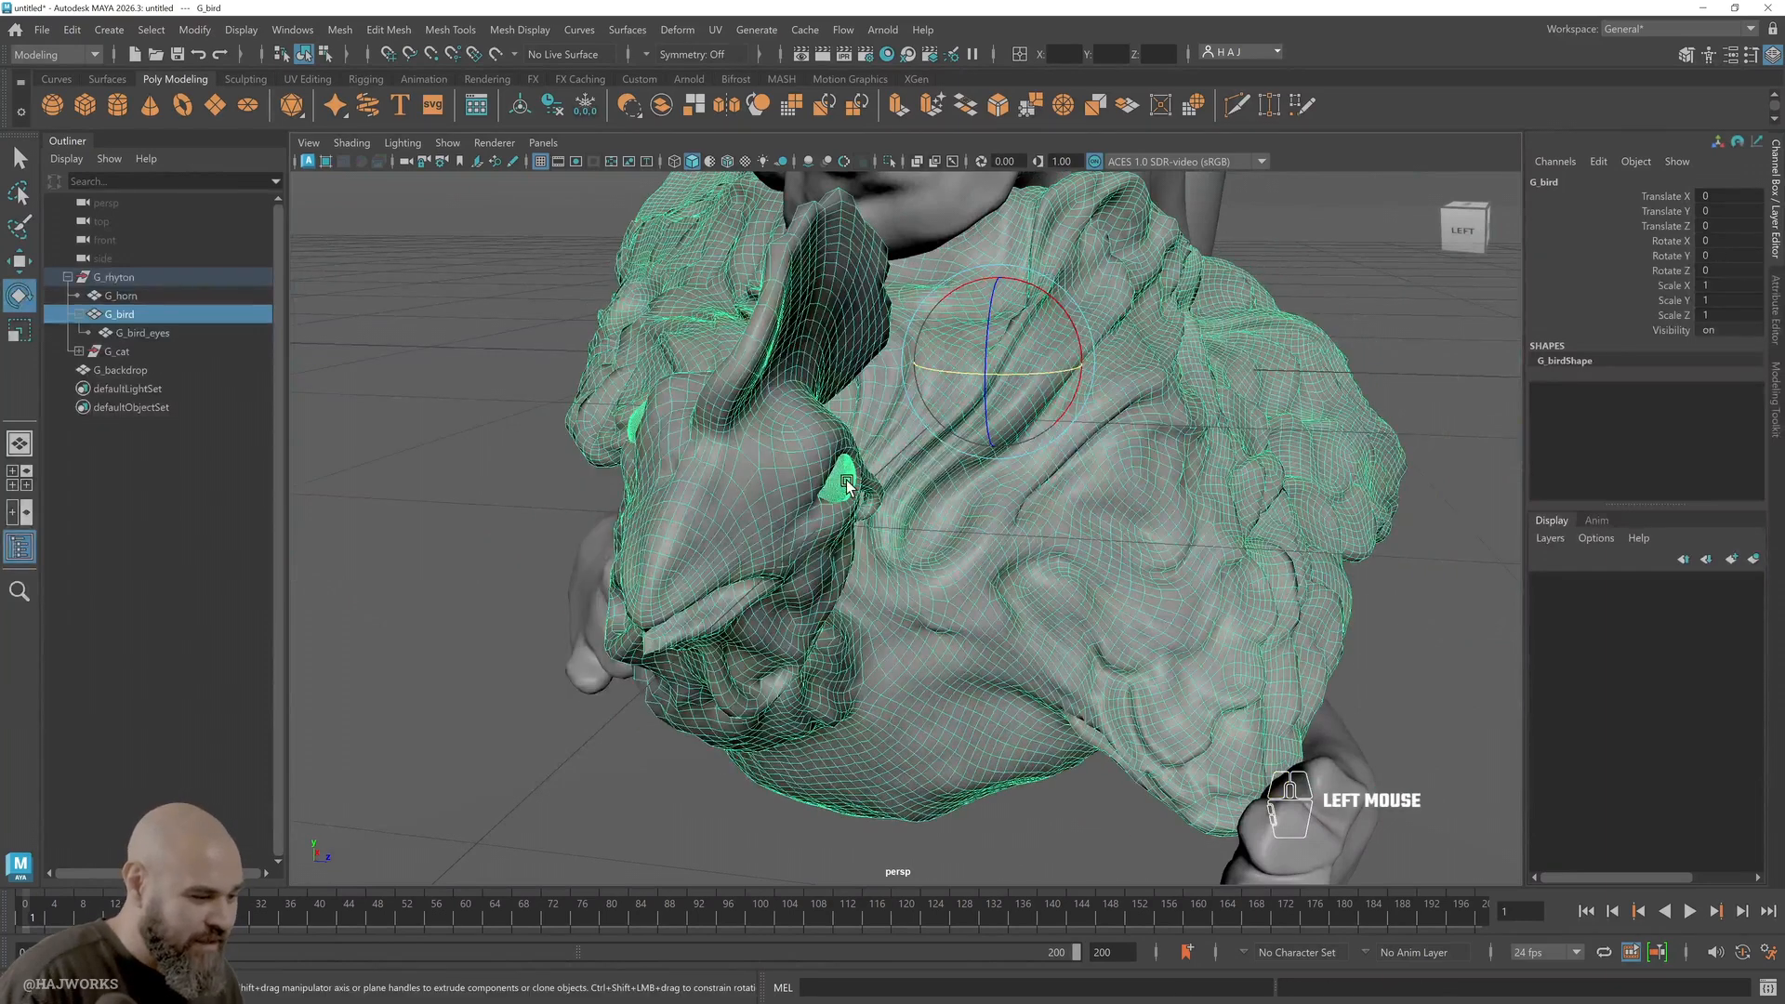
pyautogui.click(813, 483)
pyautogui.moveTo(813, 484)
pyautogui.mouseDown()
pyautogui.moveTo(686, 478)
pyautogui.moveTo(882, 473)
pyautogui.moveTo(634, 526)
pyautogui.moveTo(799, 511)
pyautogui.mouseUp()
pyautogui.hotkey('ctrl', 'z')
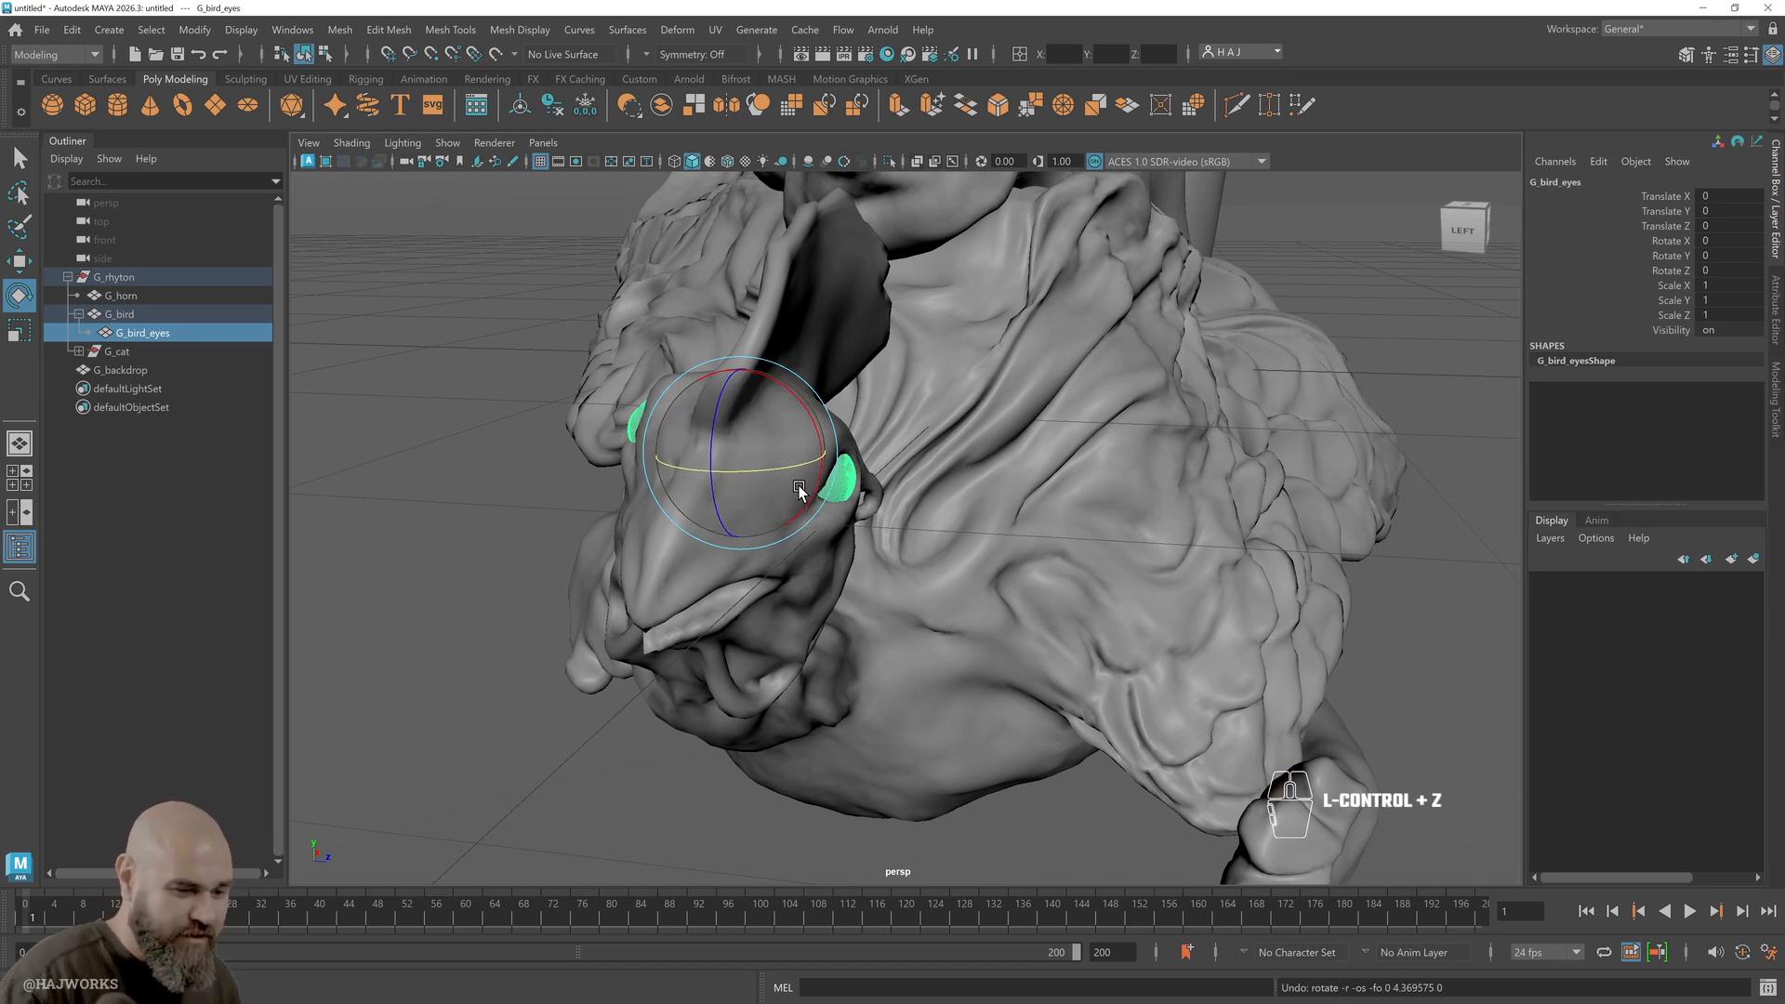
pyautogui.click(780, 607)
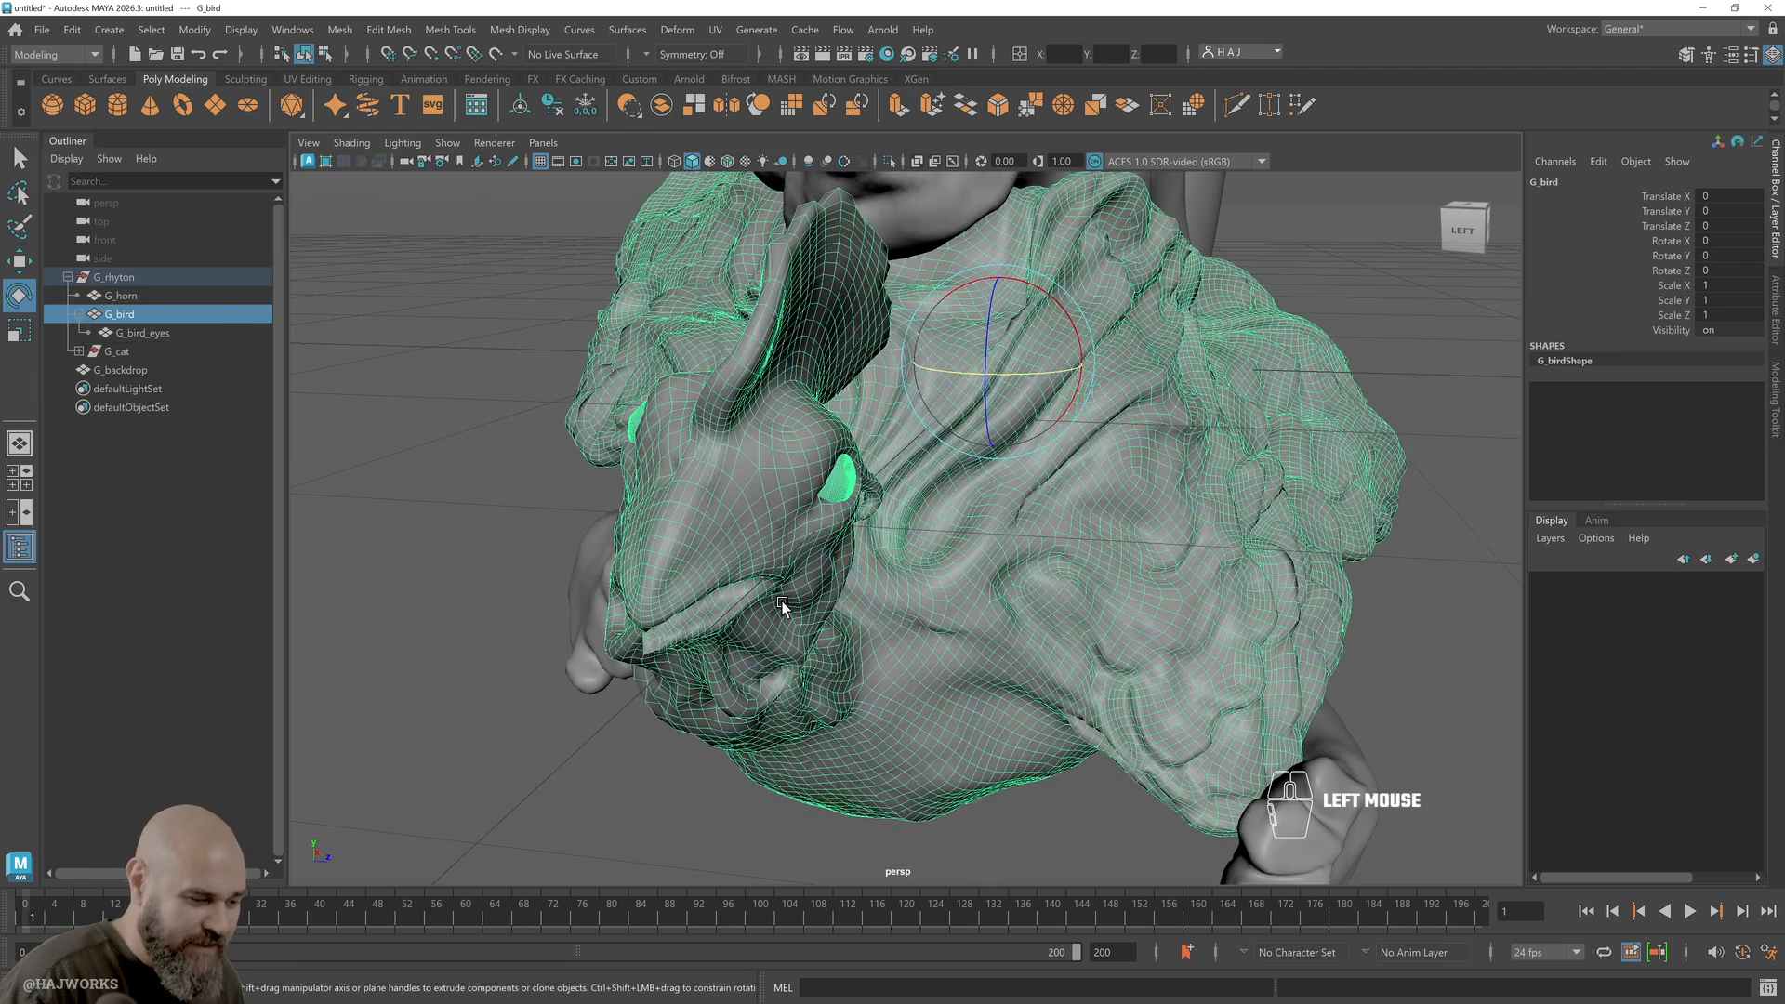
# Expand the G_cat group and rename the lynx mesh polySurface3 inside it as G_cat
pyautogui.click(121, 296)
pyautogui.keyDown('alt'); pyautogui.moveTo(966, 461); pyautogui.dragTo(1002, 480); pyautogui.keyUp('alt')
pyautogui.keyDown('alt'); pyautogui.moveTo(1002, 480); pyautogui.dragTo(880, 506, button='middle'); pyautogui.keyUp('alt')
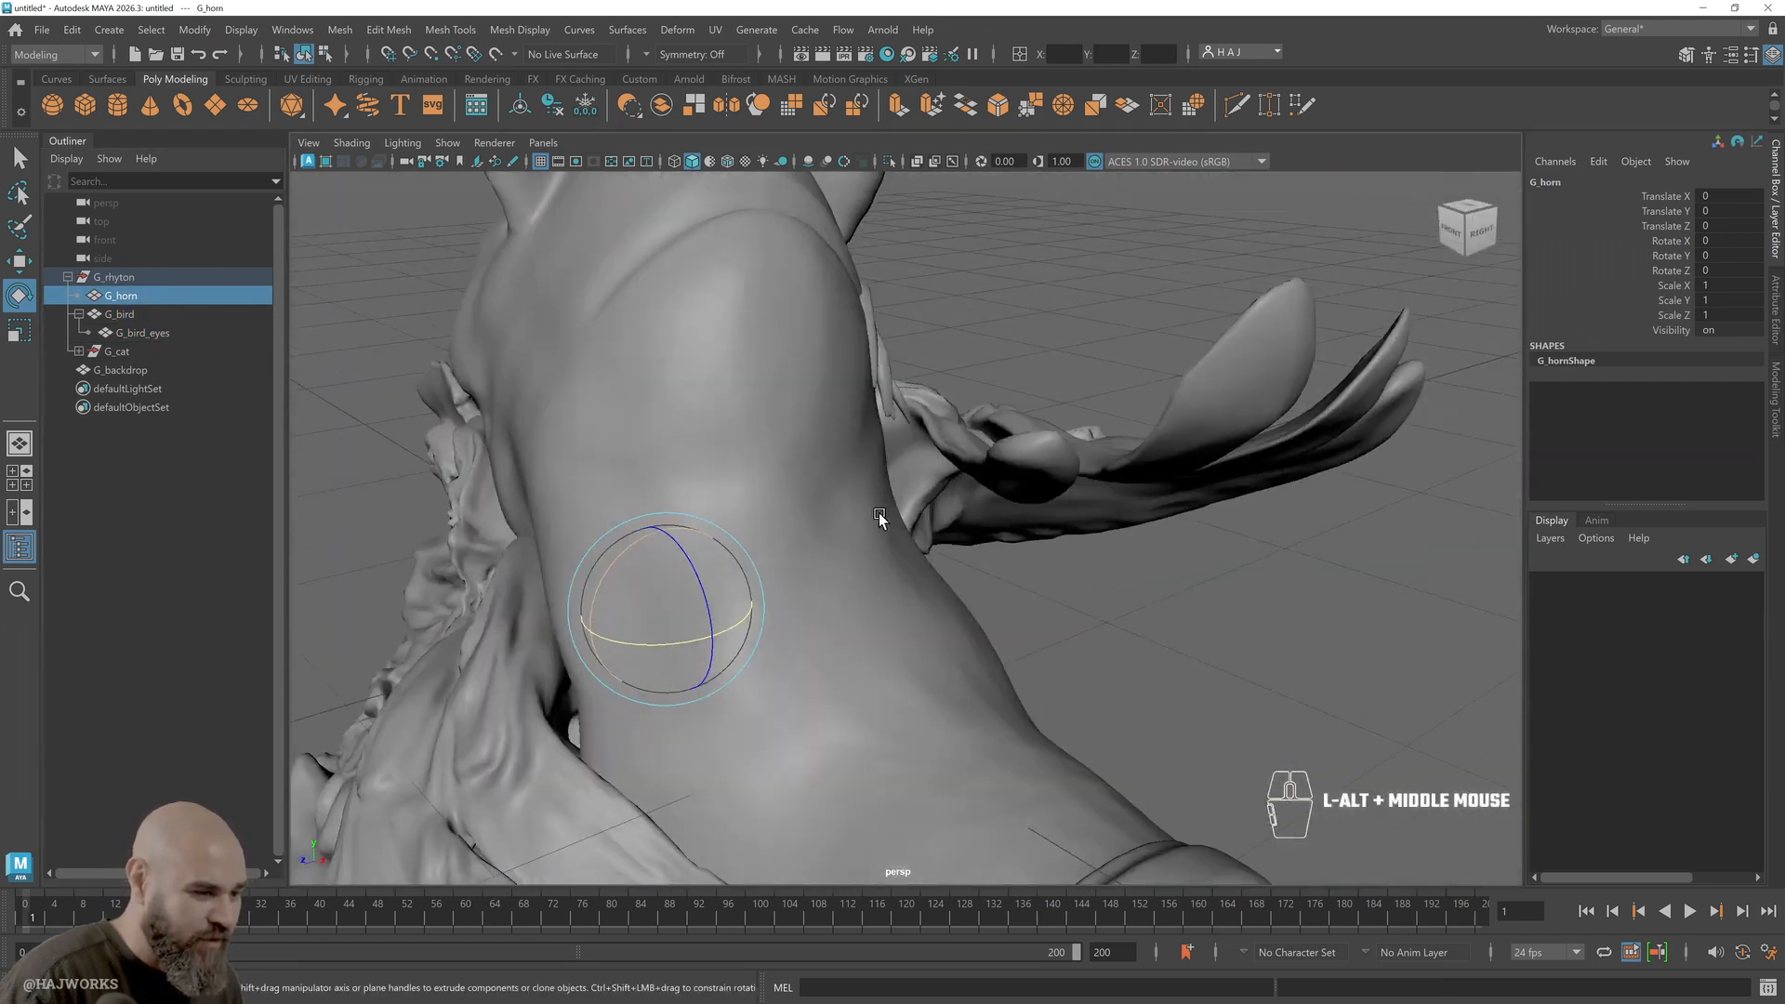
pyautogui.keyDown('alt'); pyautogui.moveTo(880, 505); pyautogui.dragTo(625, 339, button='right'); pyautogui.keyUp('alt')
pyautogui.keyDown('alt'); pyautogui.moveTo(625, 340); pyautogui.dragTo(889, 510); pyautogui.keyUp('alt')
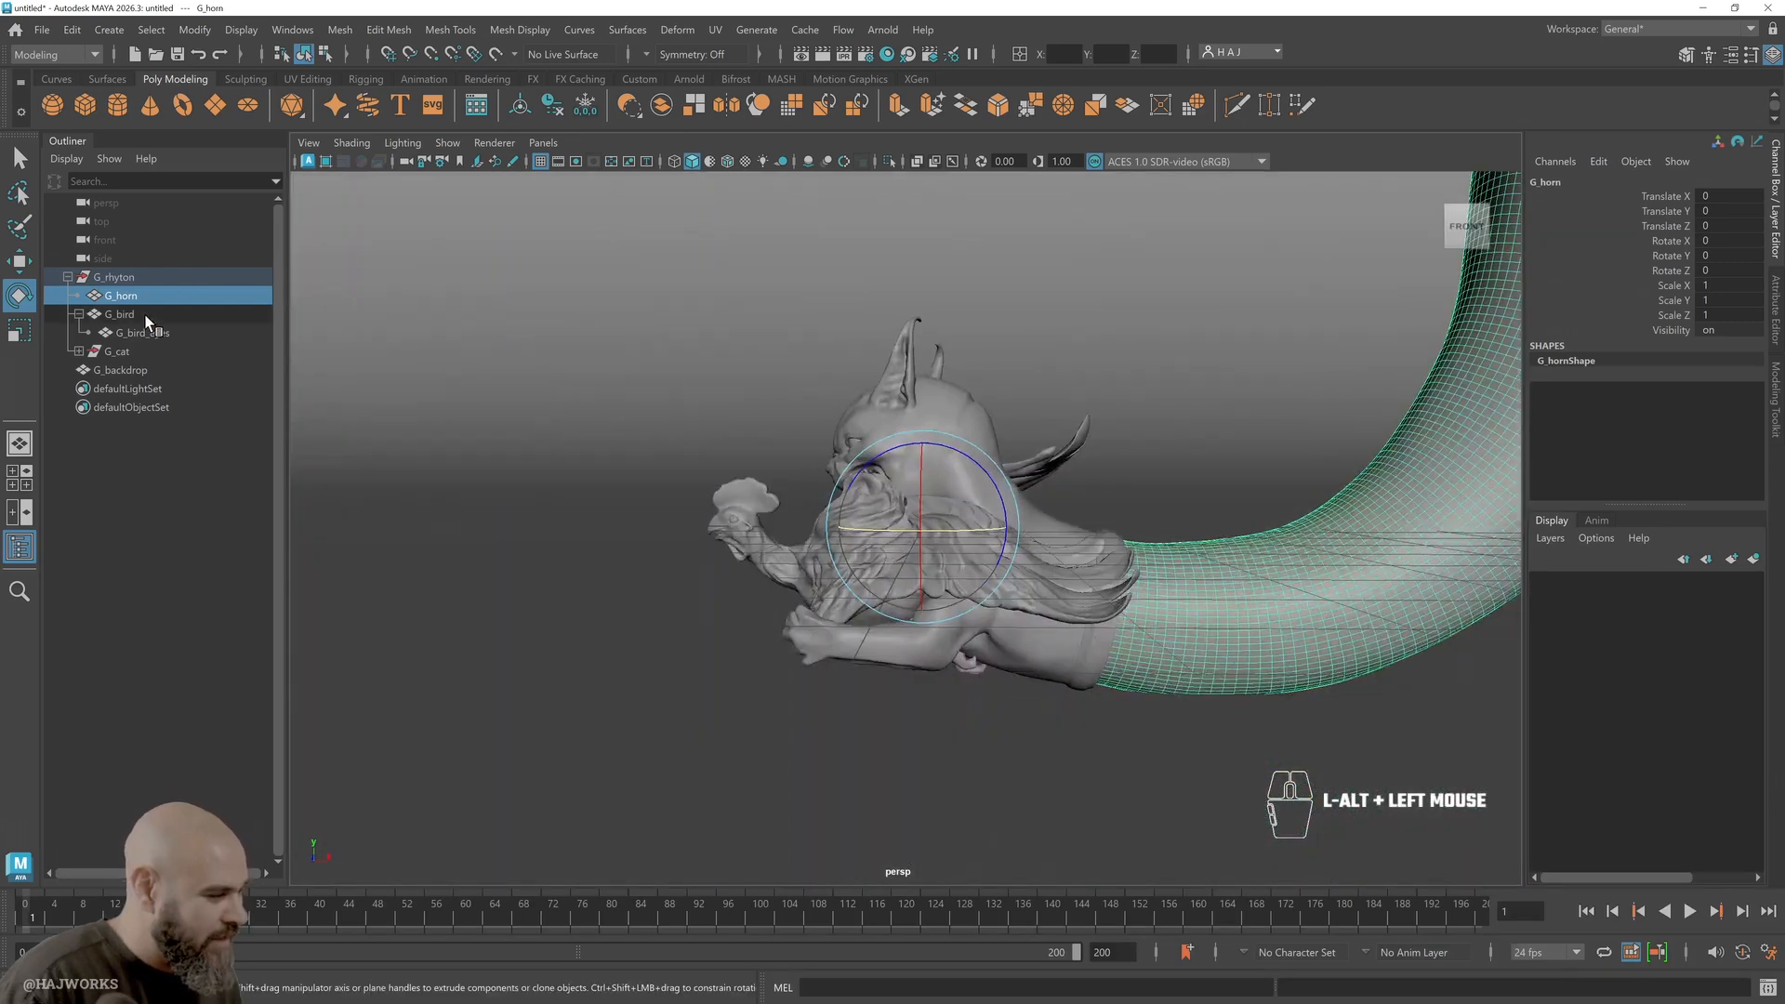
pyautogui.click(910, 400)
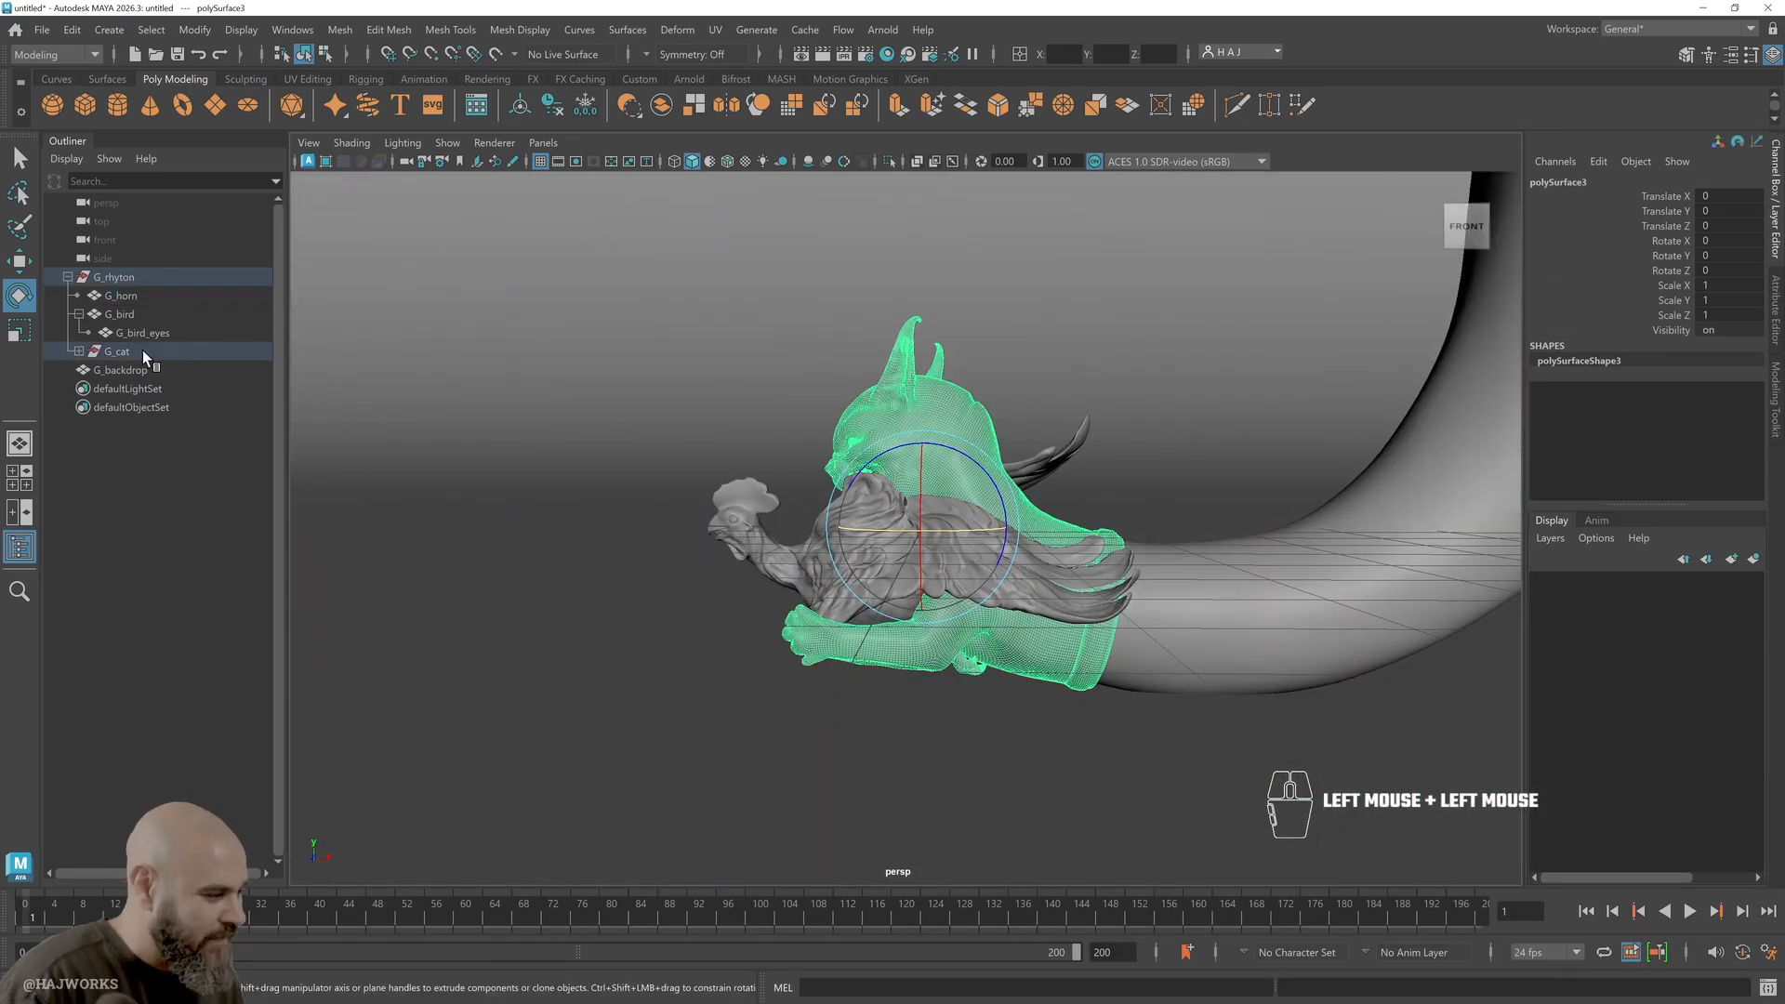
pyautogui.click(79, 351)
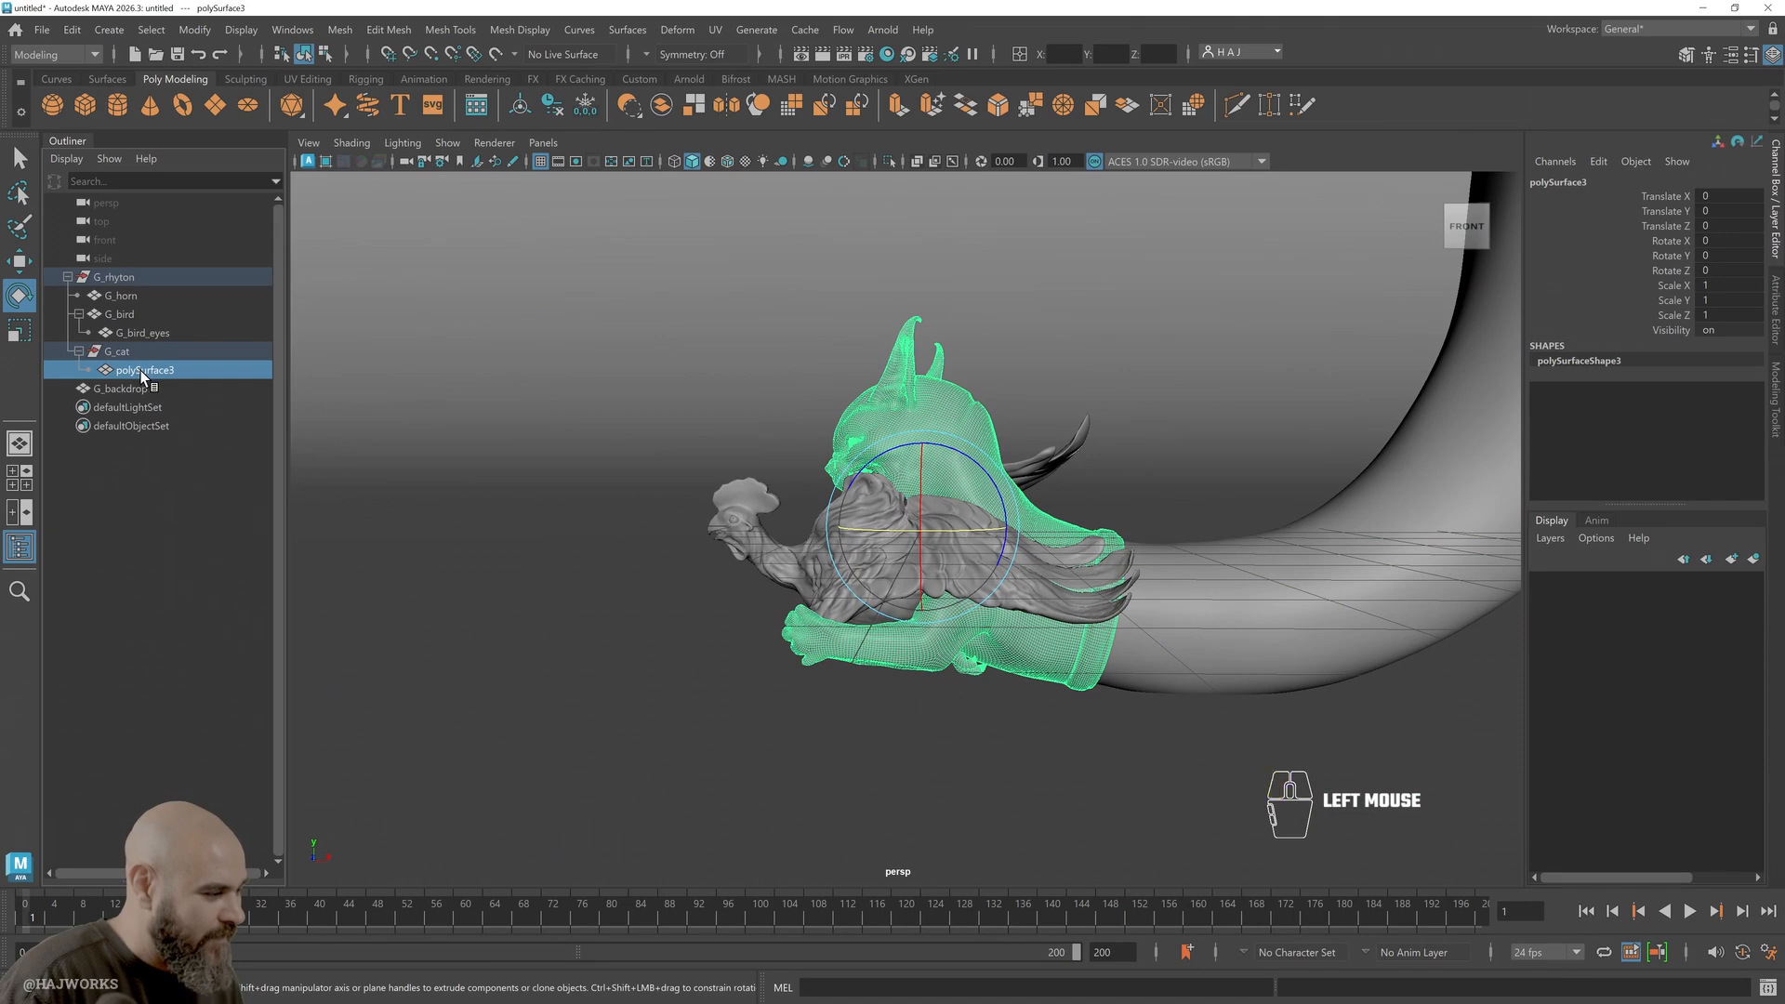
pyautogui.doubleClick(141, 370)
pyautogui.write('G_cat')
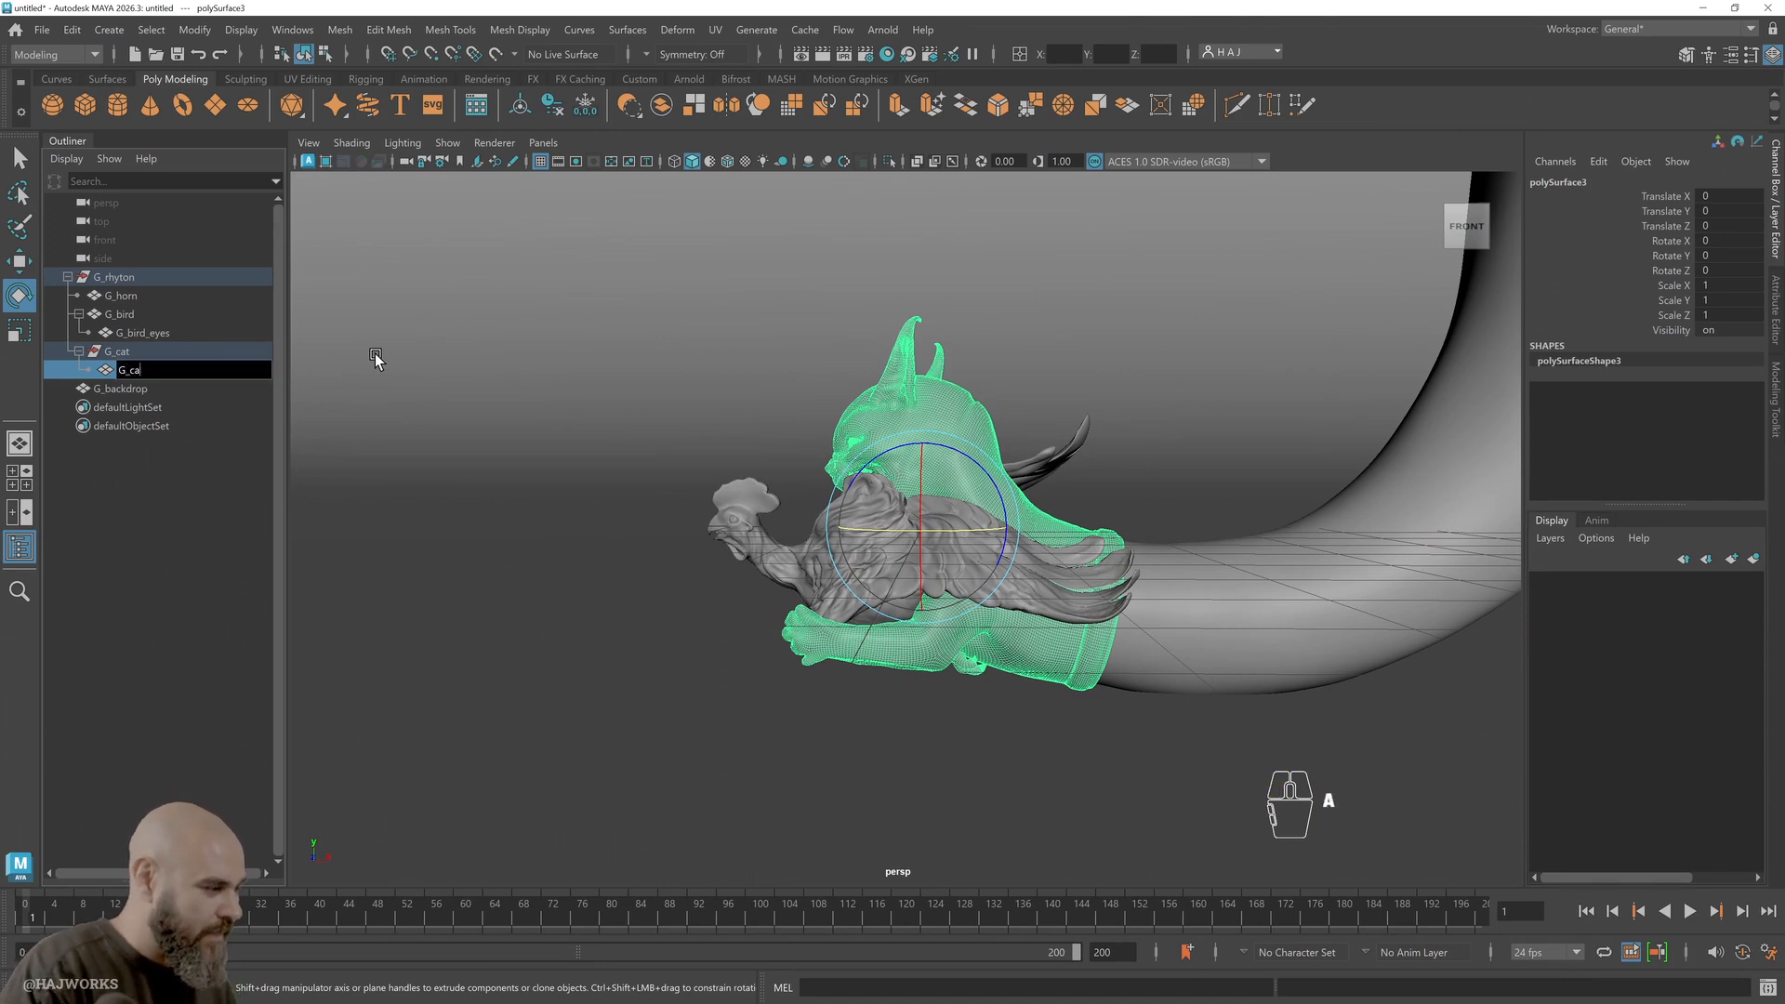
pyautogui.press('Return')
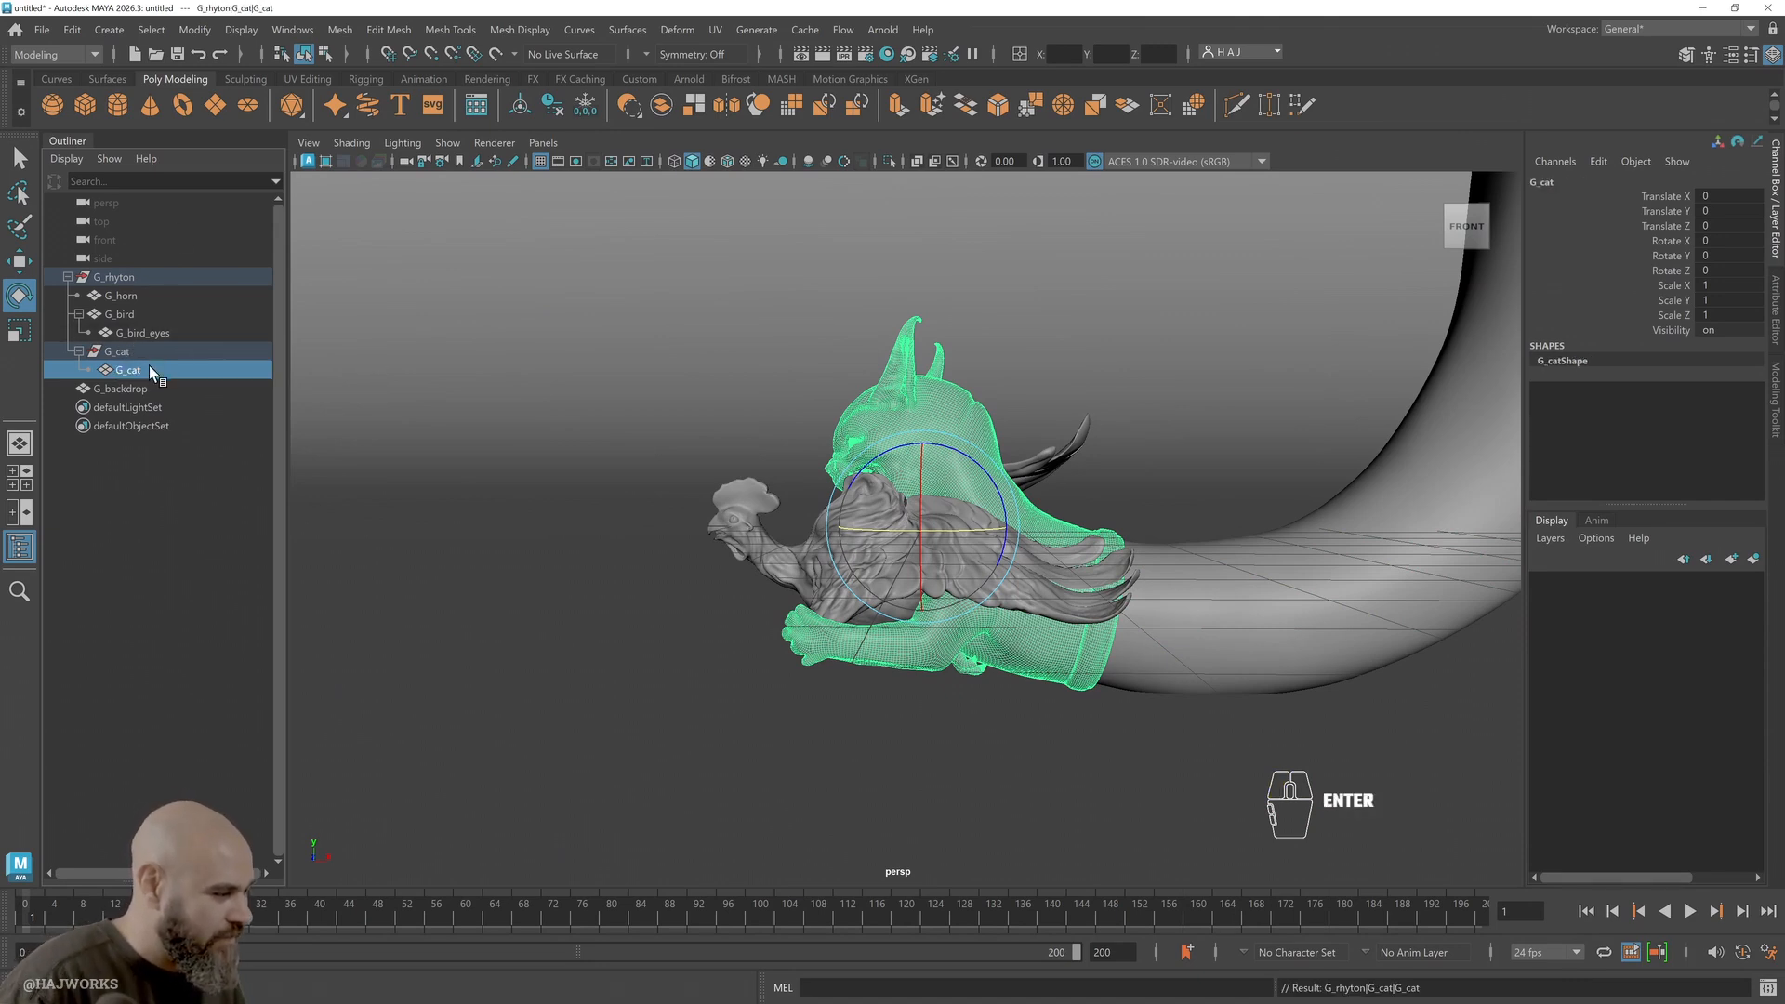
# Move the G_cat mesh out of the G_cat group to under G_horn, and expand G_horn
pyautogui.moveTo(145, 374)
pyautogui.mouseDown(button='middle')
pyautogui.moveTo(134, 307)
pyautogui.moveTo(146, 370)
pyautogui.mouseUp(button='middle')
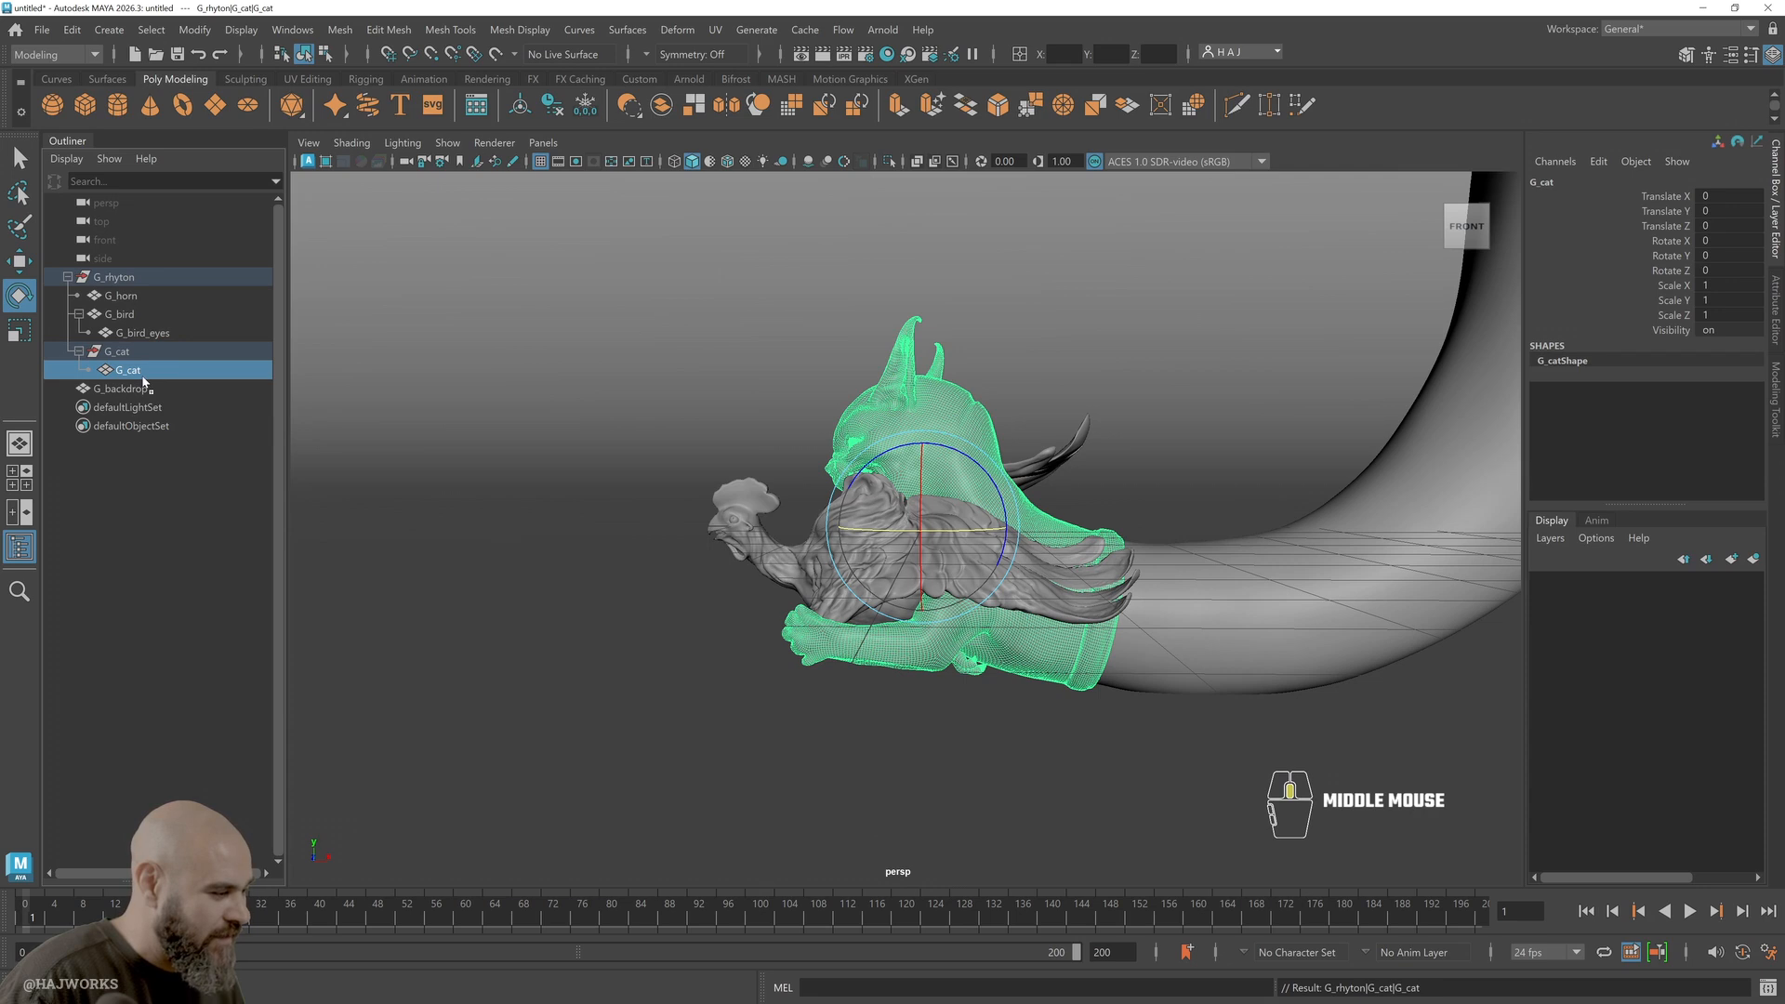
pyautogui.moveTo(140, 372); pyautogui.dragTo(126, 292, button='middle')
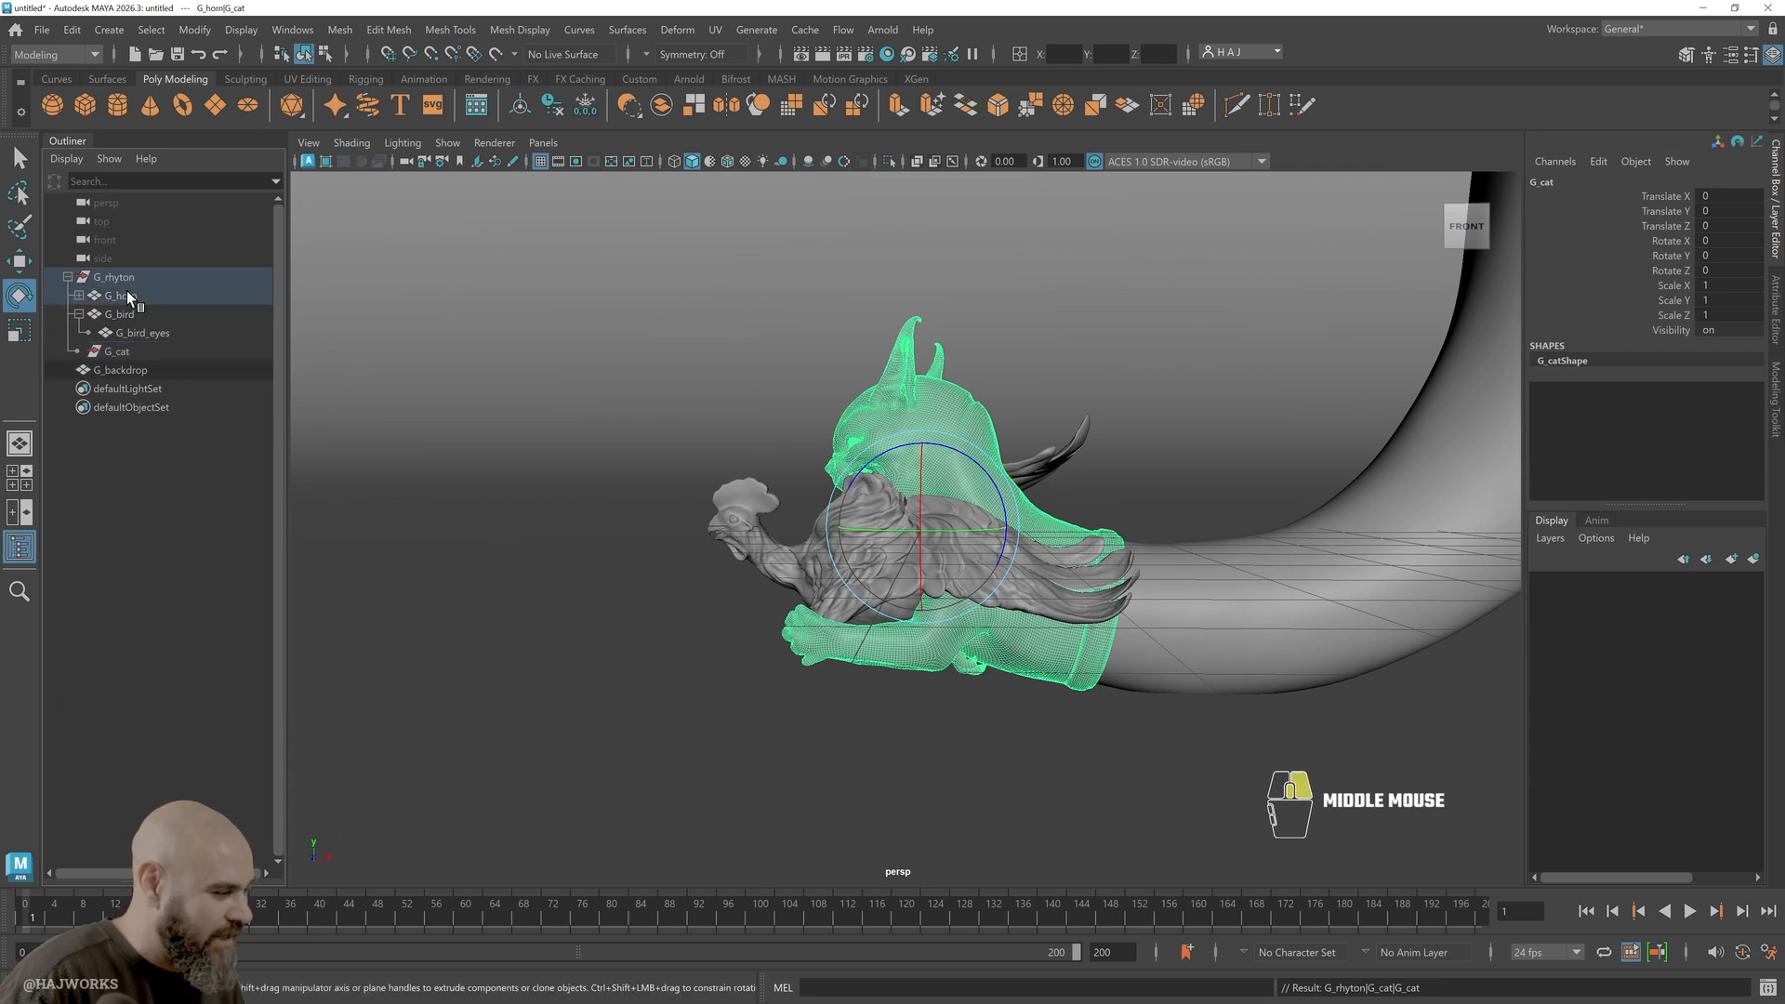
pyautogui.click(91, 354)
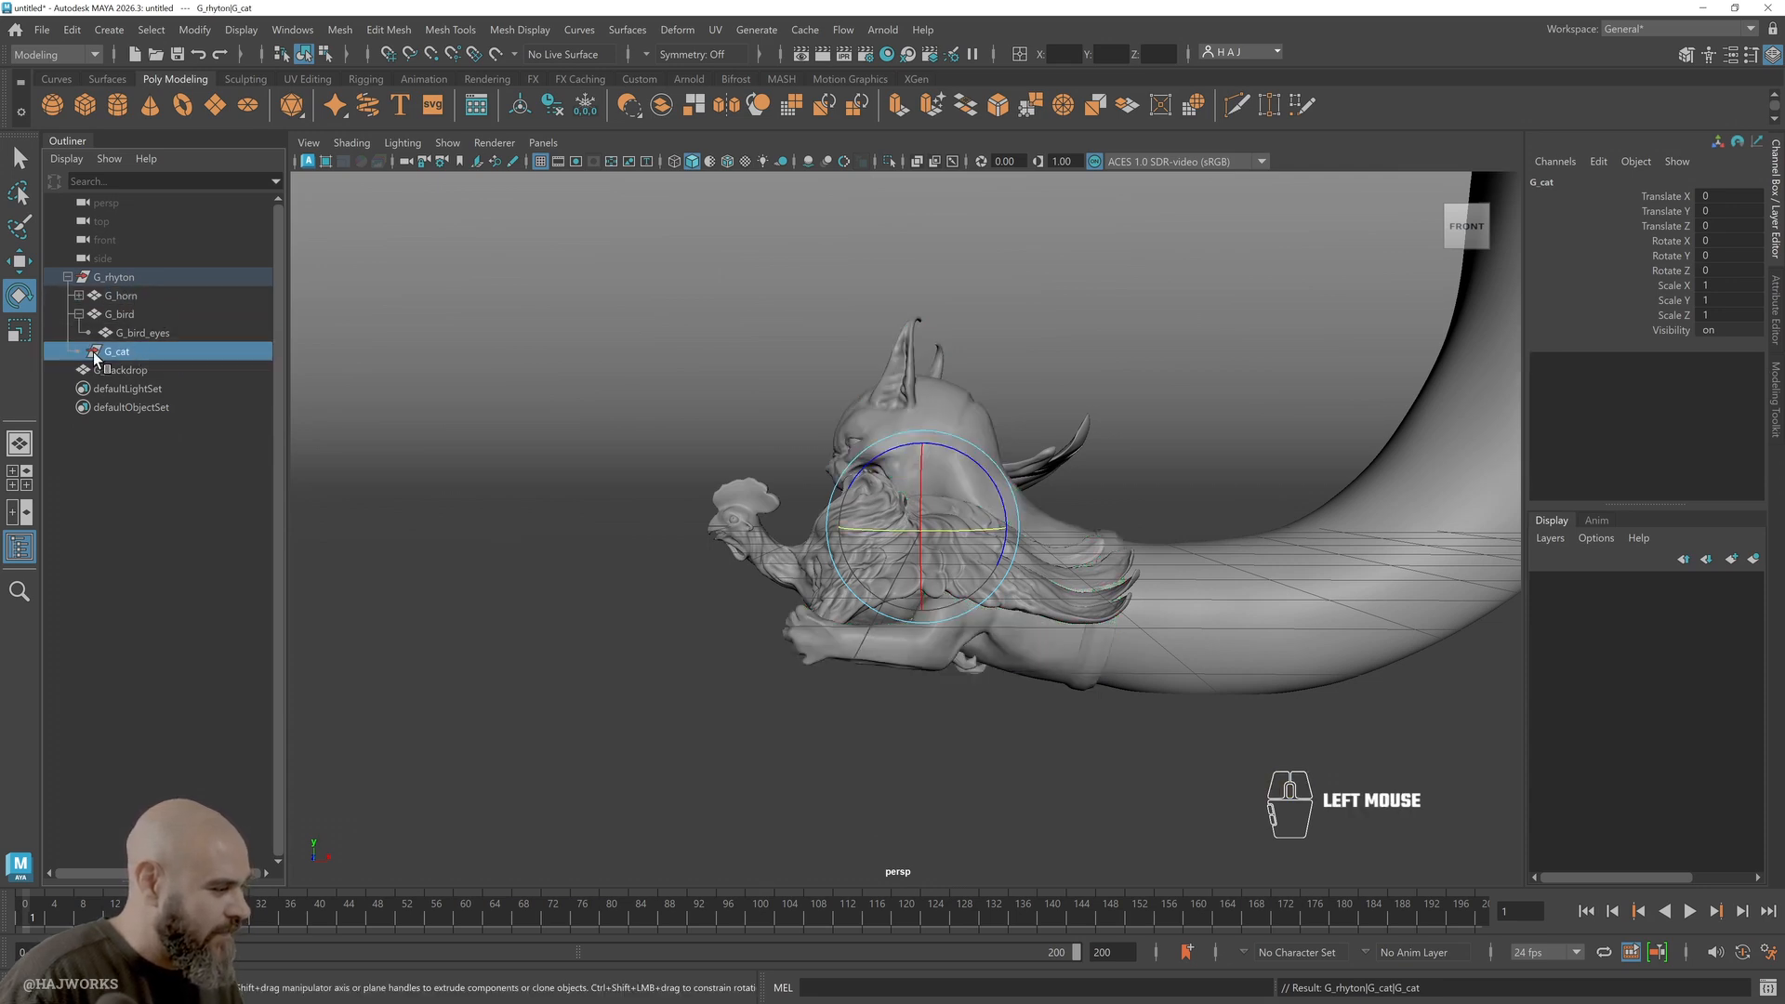
pyautogui.click(111, 295)
pyautogui.click(79, 295)
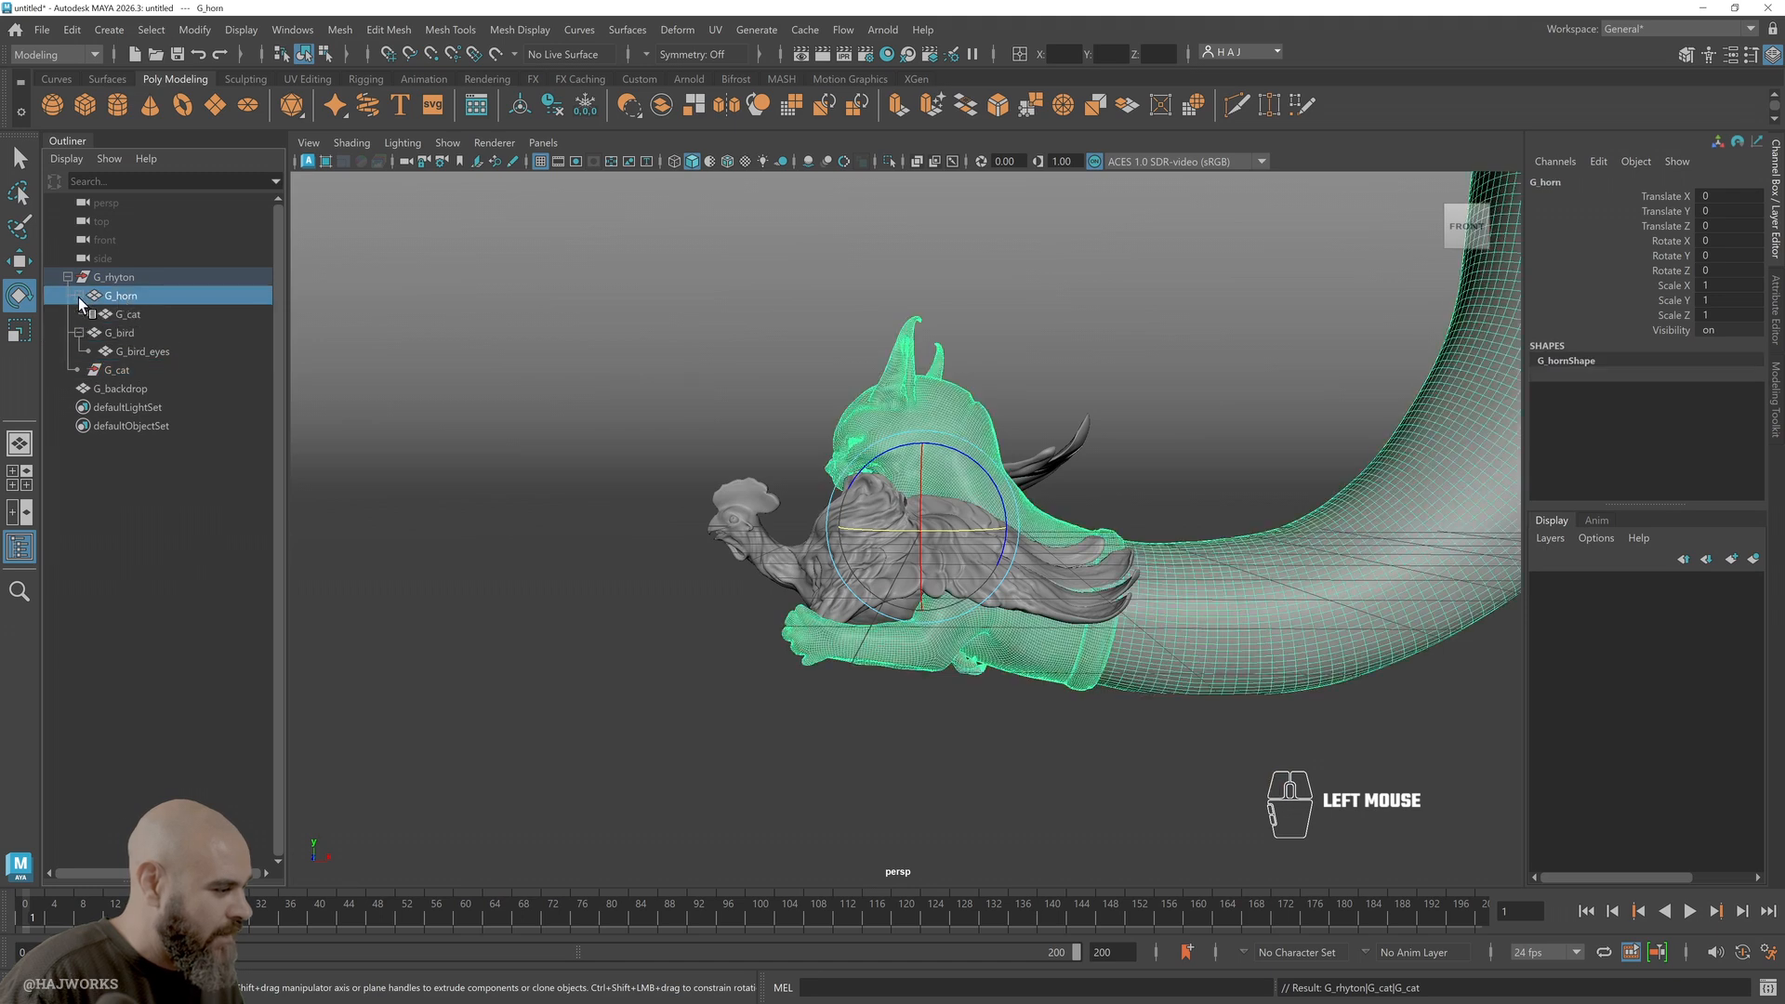
pyautogui.click(127, 315)
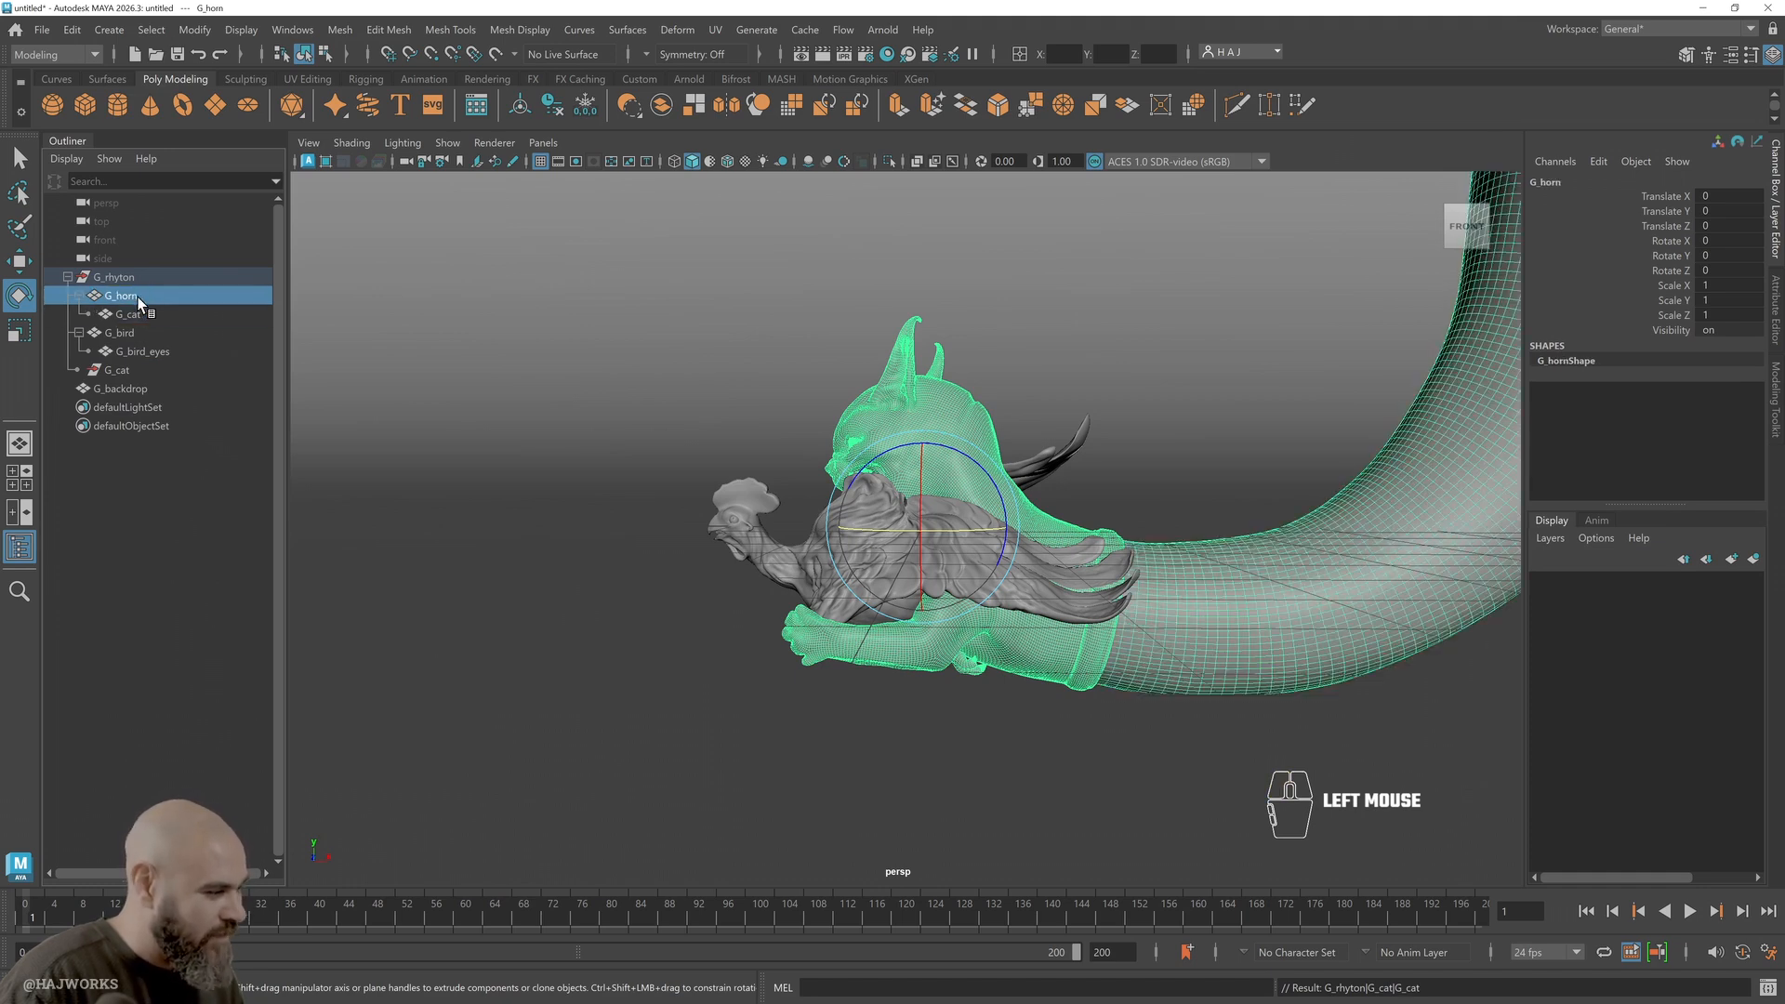
# Parent G_bird under the G_cat mesh inside G_horn, and expand G_cat and G_bird
pyautogui.click(134, 295)
pyautogui.click(128, 332)
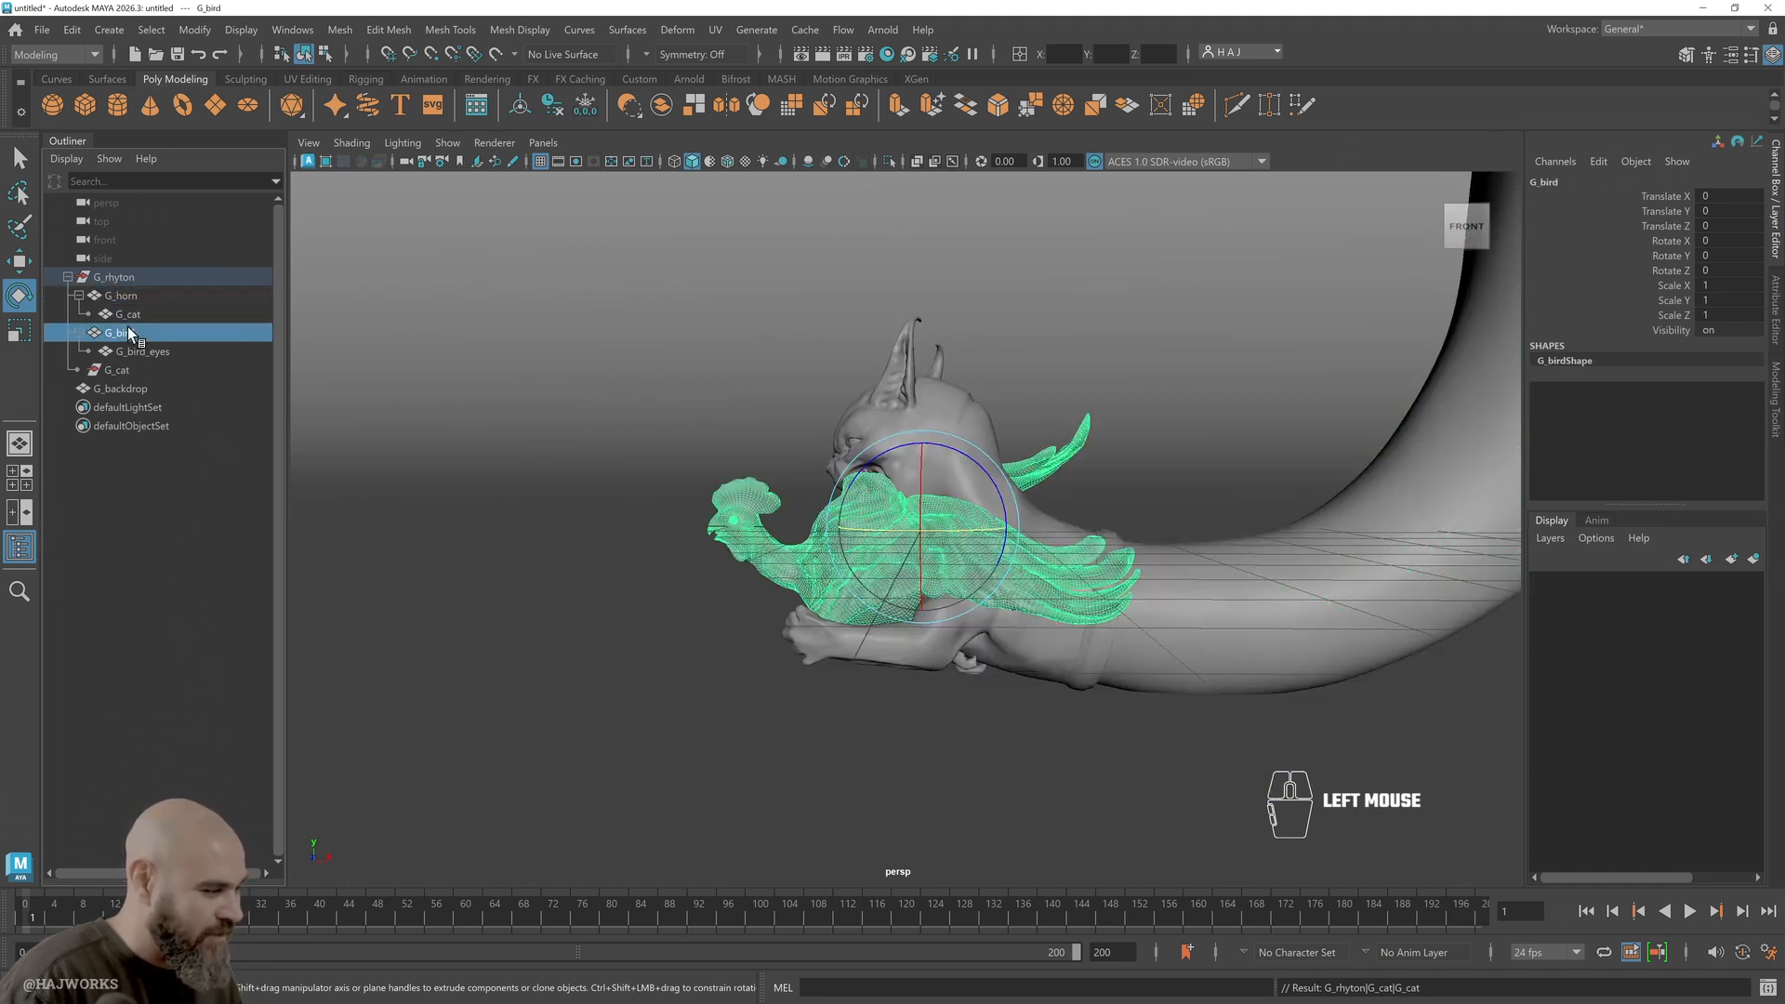
pyautogui.moveTo(131, 331); pyautogui.dragTo(135, 318, button='middle')
pyautogui.click(91, 316)
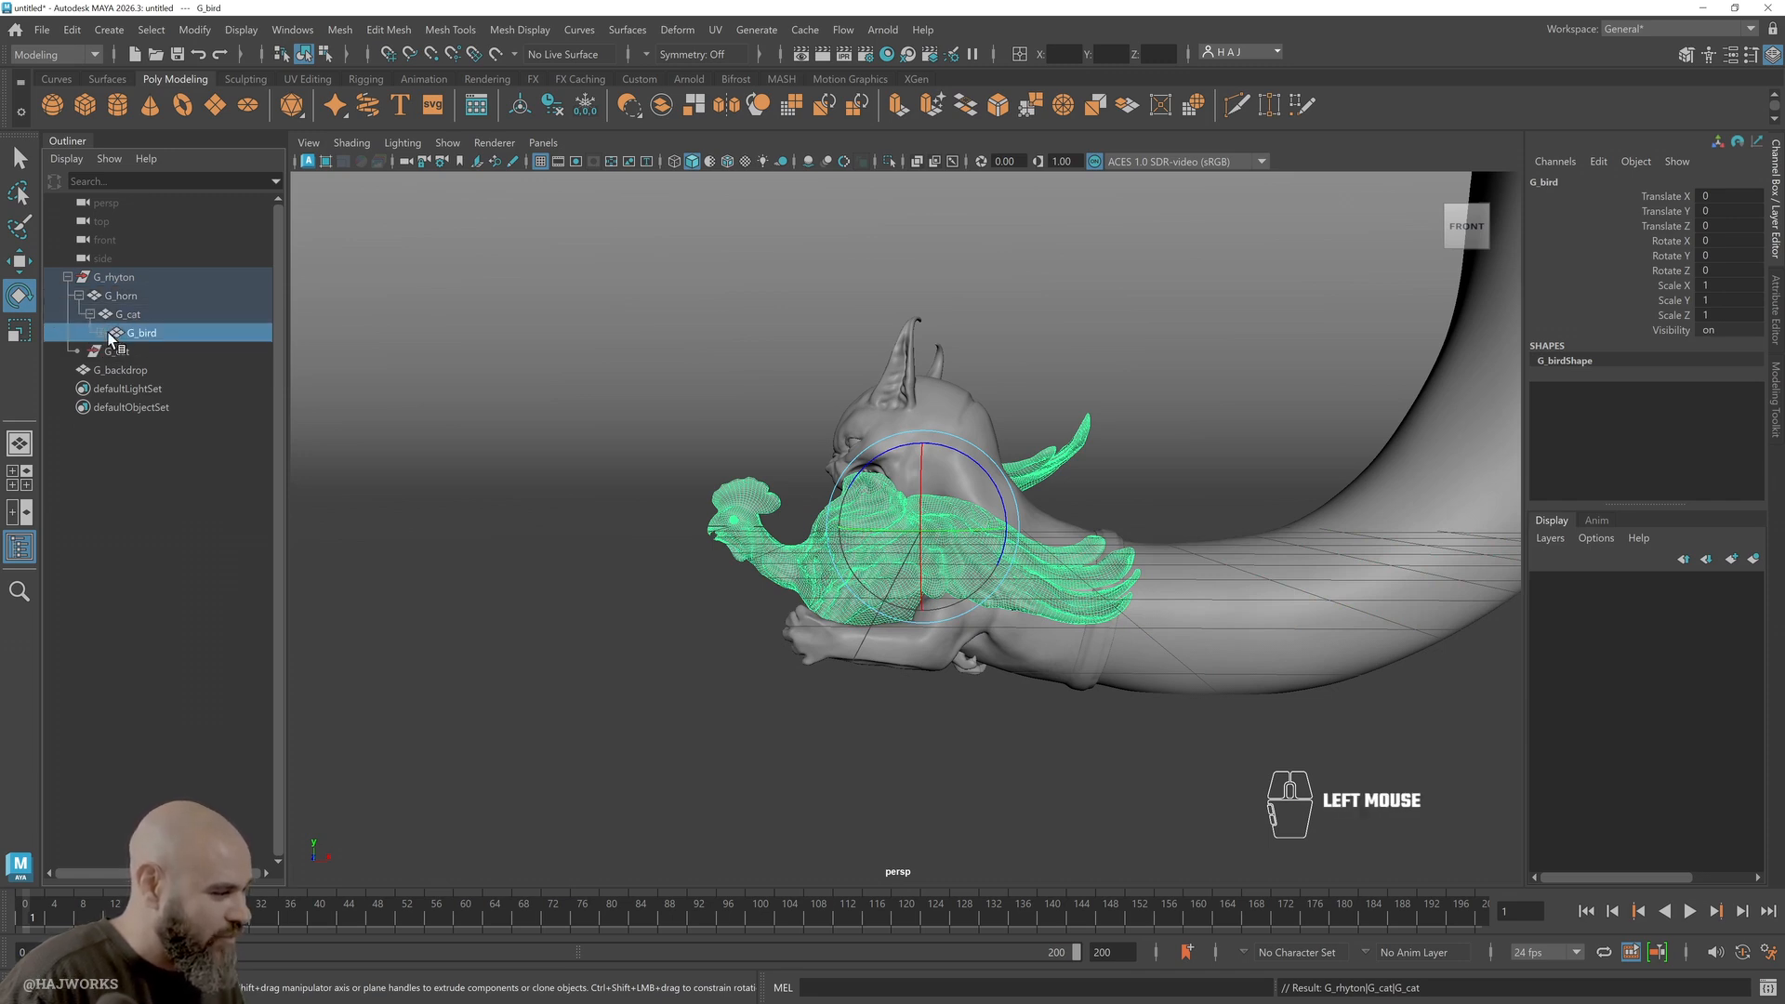
pyautogui.click(100, 333)
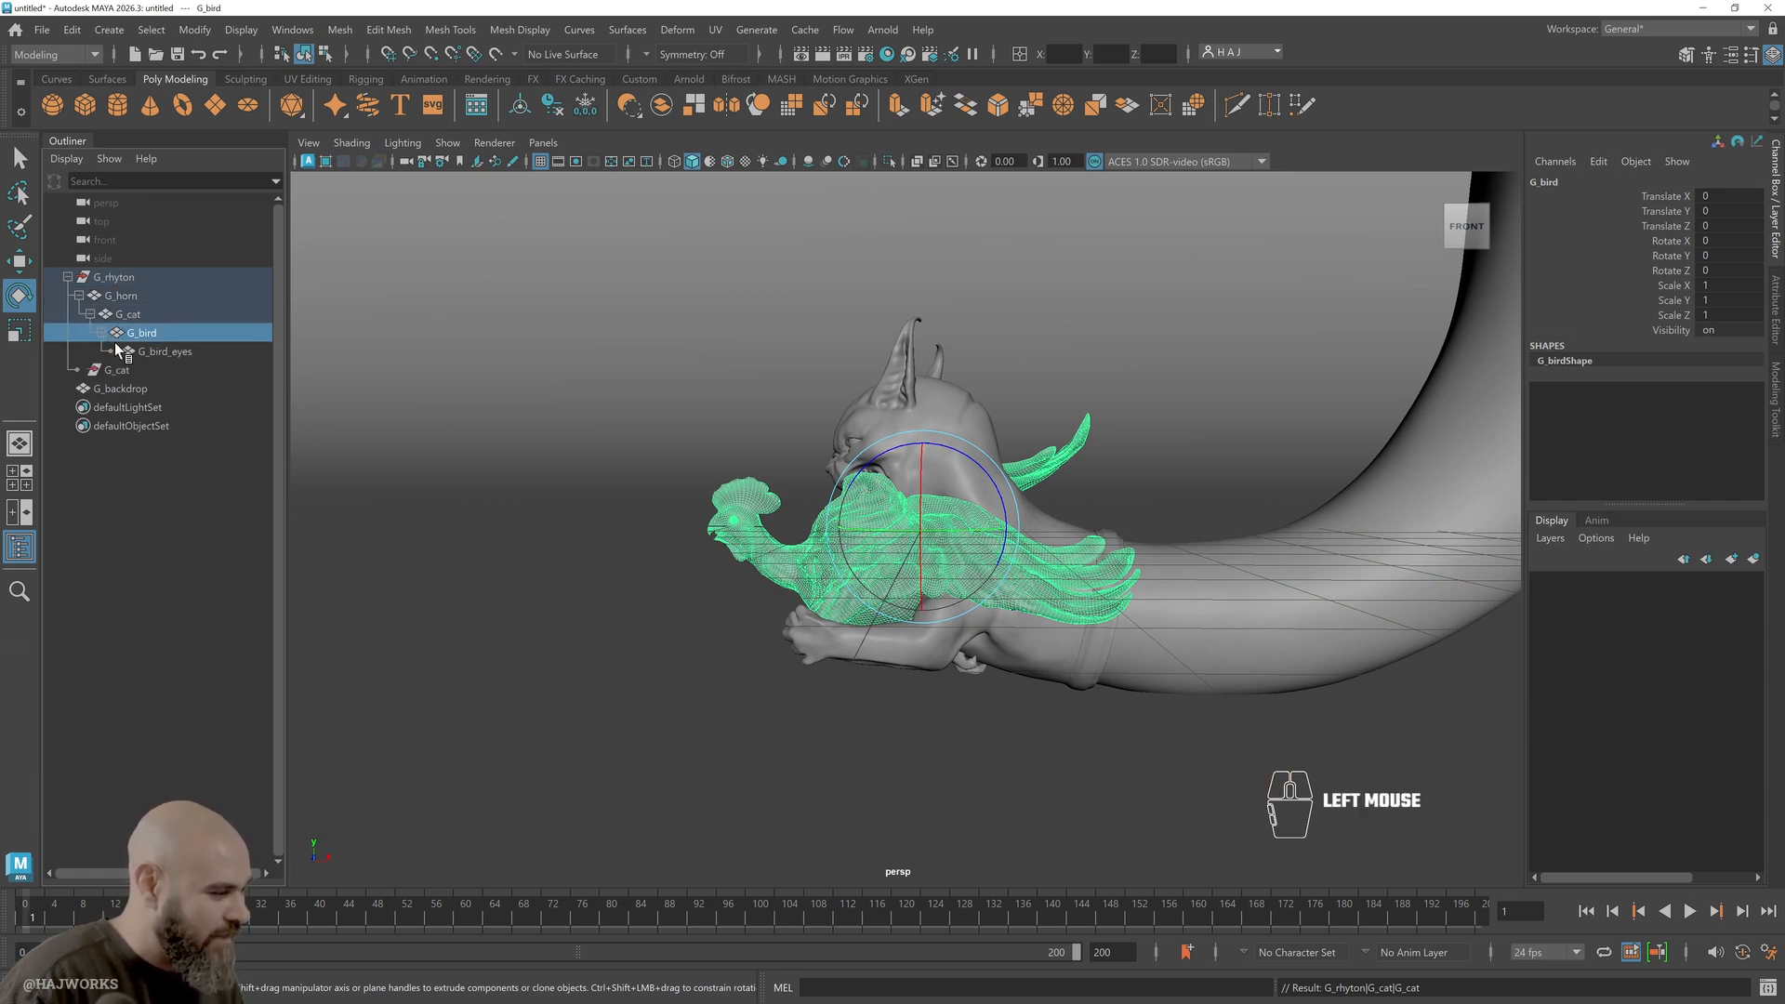
# Test the hierarchy by rotating G_horn and then only the G_cat mesh, undoing each rotation
pyautogui.click(130, 295)
pyautogui.click(167, 314)
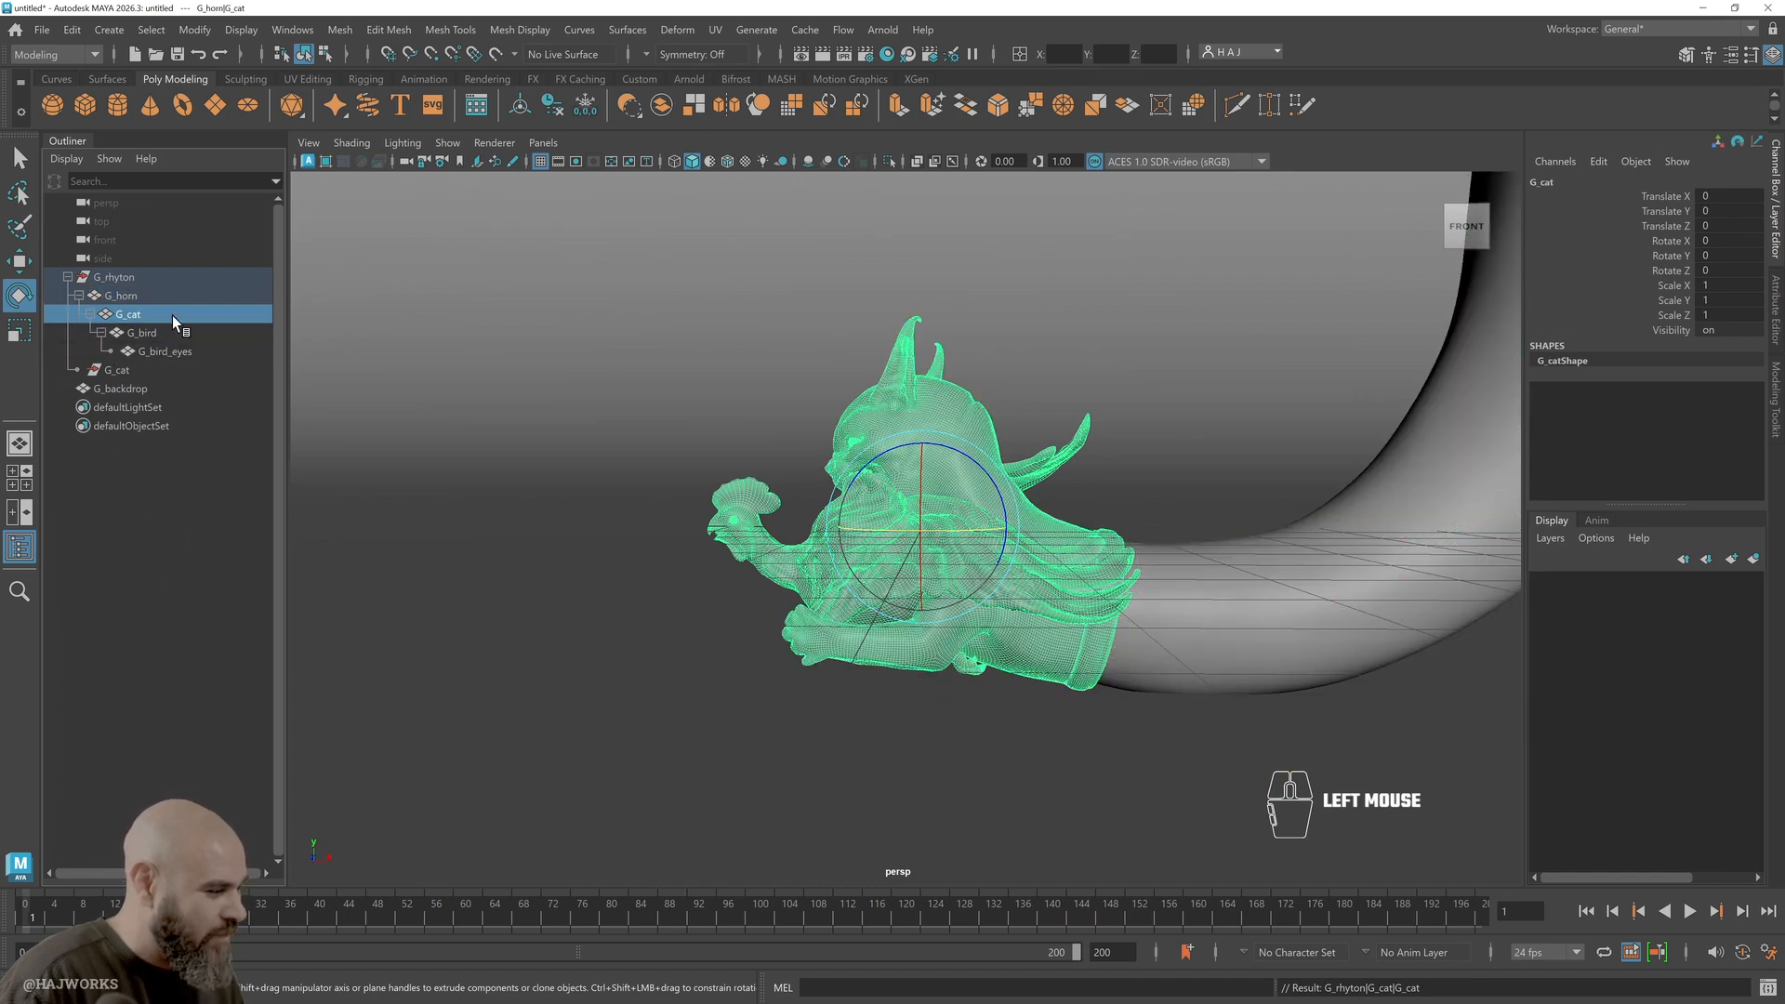
pyautogui.click(126, 296)
pyautogui.keyDown('alt'); pyautogui.moveTo(1431, 642); pyautogui.dragTo(1188, 773, button='middle'); pyautogui.keyUp('alt')
pyautogui.moveTo(748, 624); pyautogui.dragTo(619, 571)
pyautogui.hotkey('ctrl', 'z')
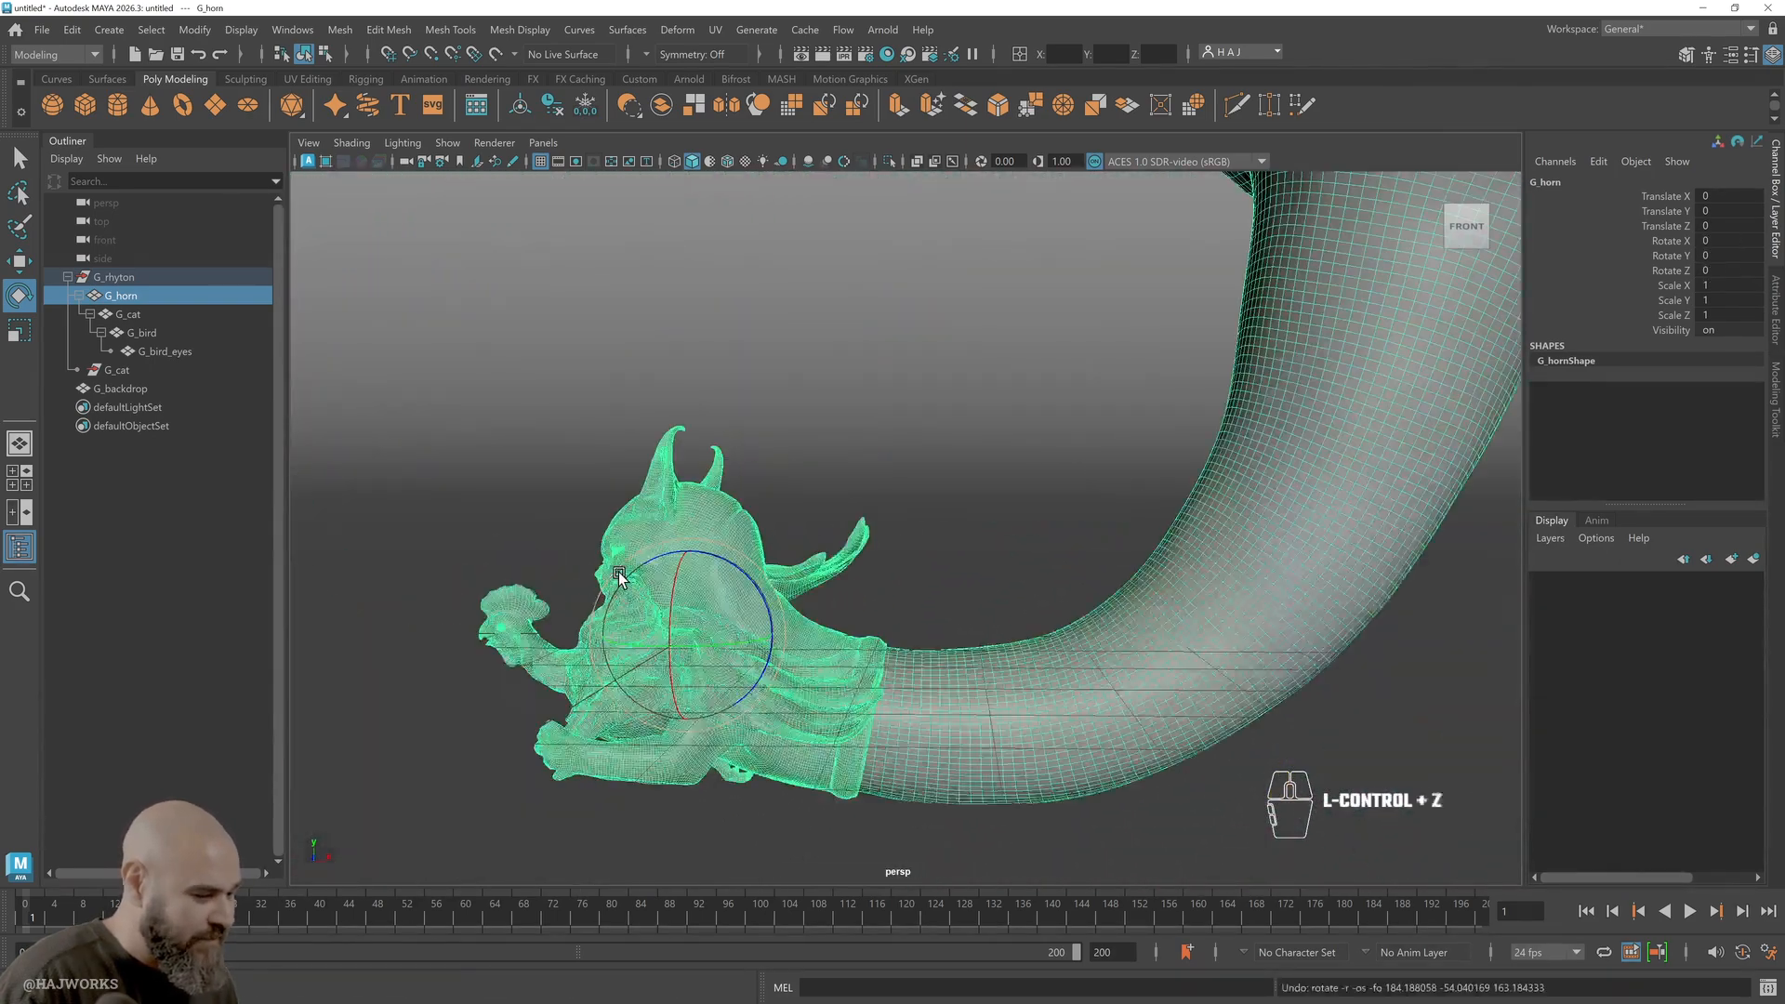
pyautogui.click(128, 314)
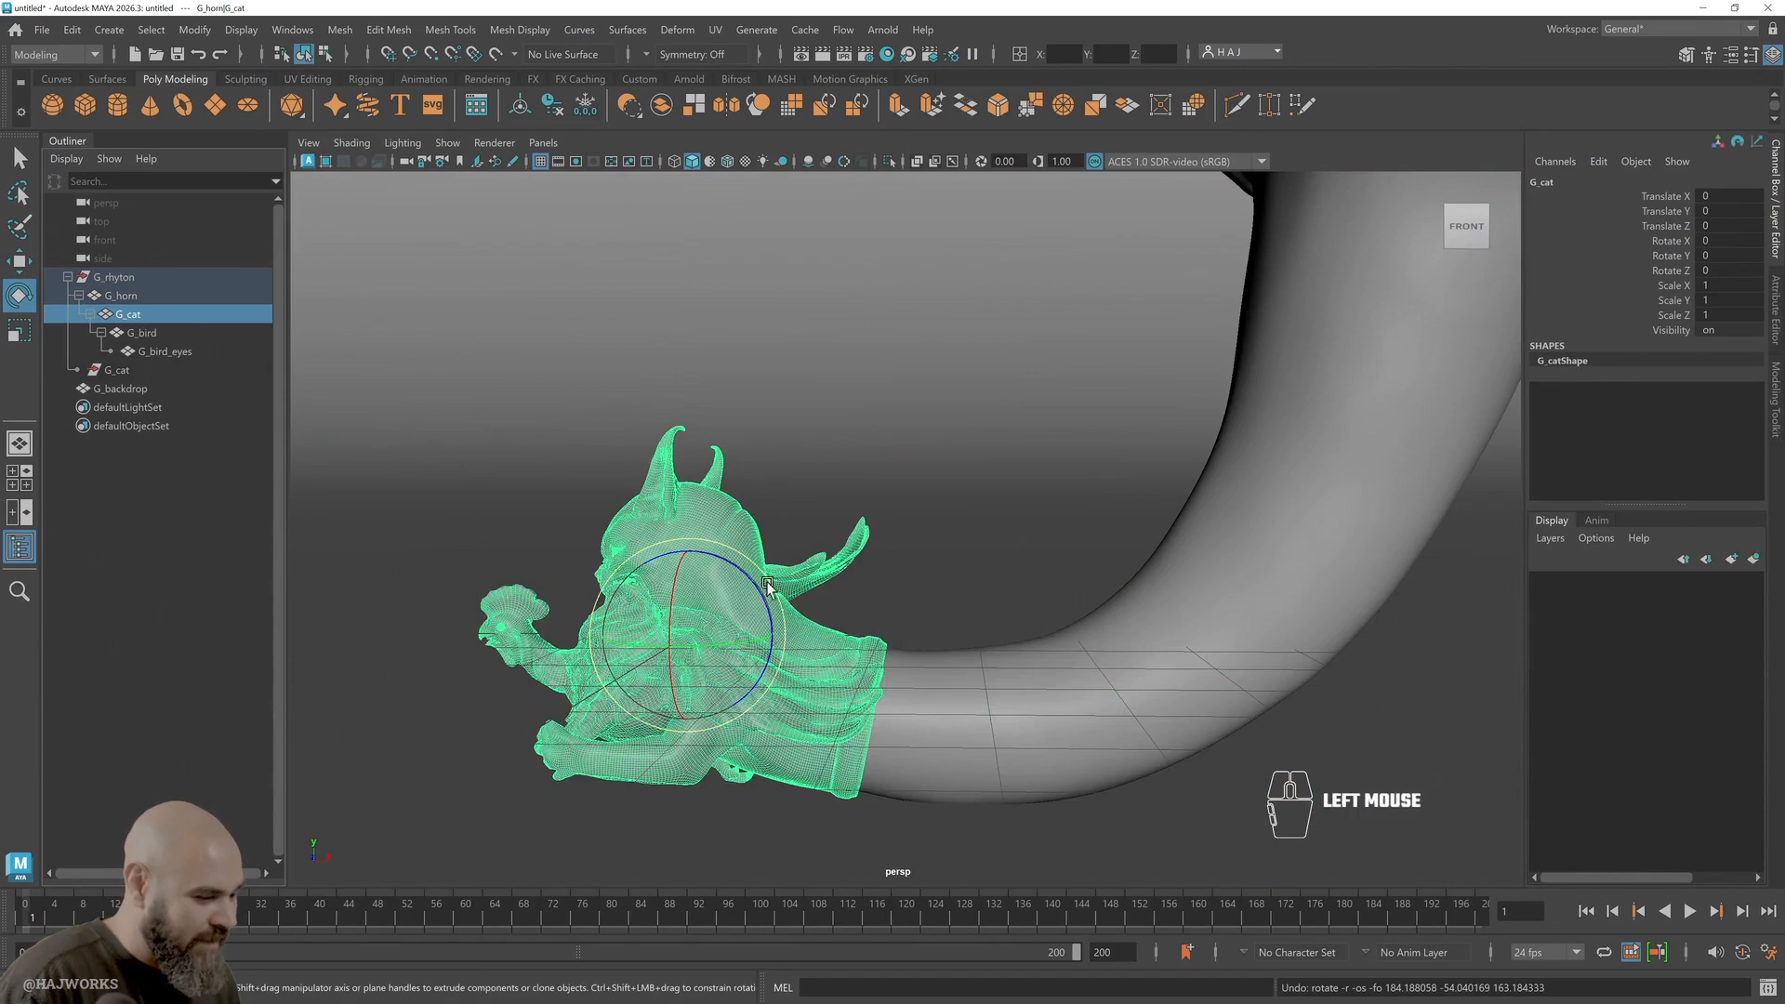
pyautogui.moveTo(768, 588); pyautogui.dragTo(728, 709)
pyautogui.hotkey('ctrl', 'z')
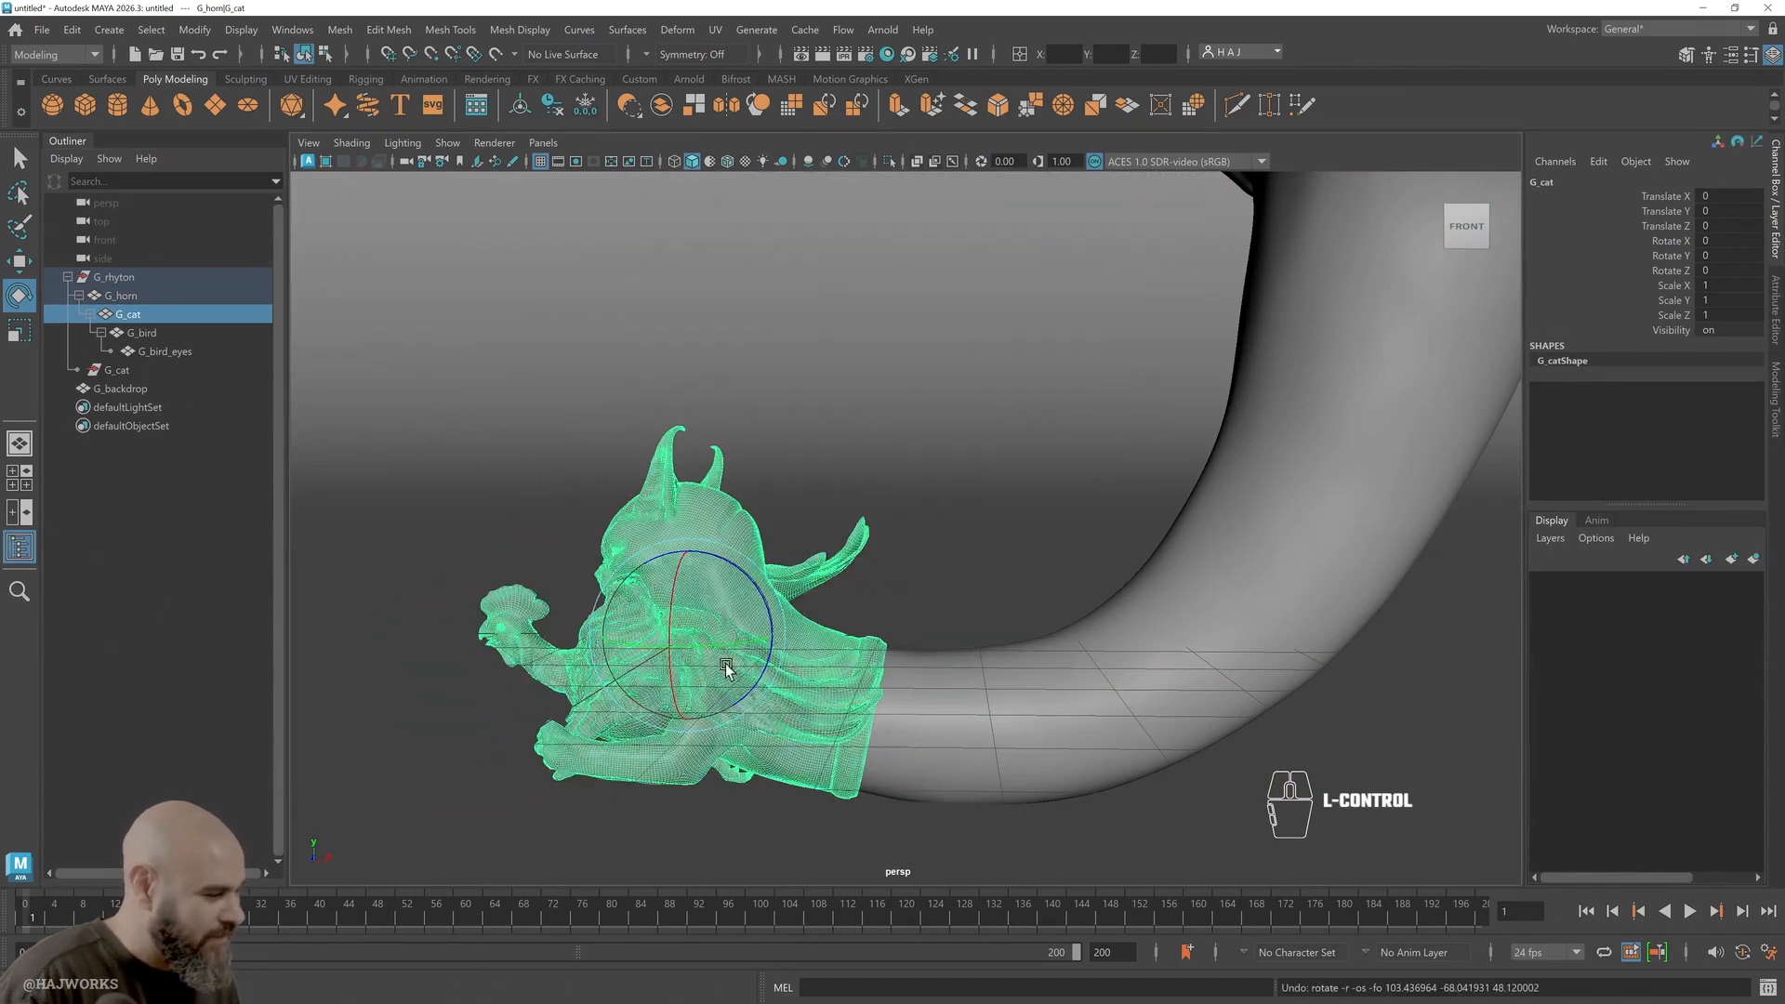
# Raise the whole G_rhyton group by about 0.78 units along Y
pyautogui.scroll(-2, 1024, 663)
pyautogui.keyDown('alt'); pyautogui.moveTo(1002, 683); pyautogui.dragTo(1020, 592, button='middle'); pyautogui.keyUp('alt')
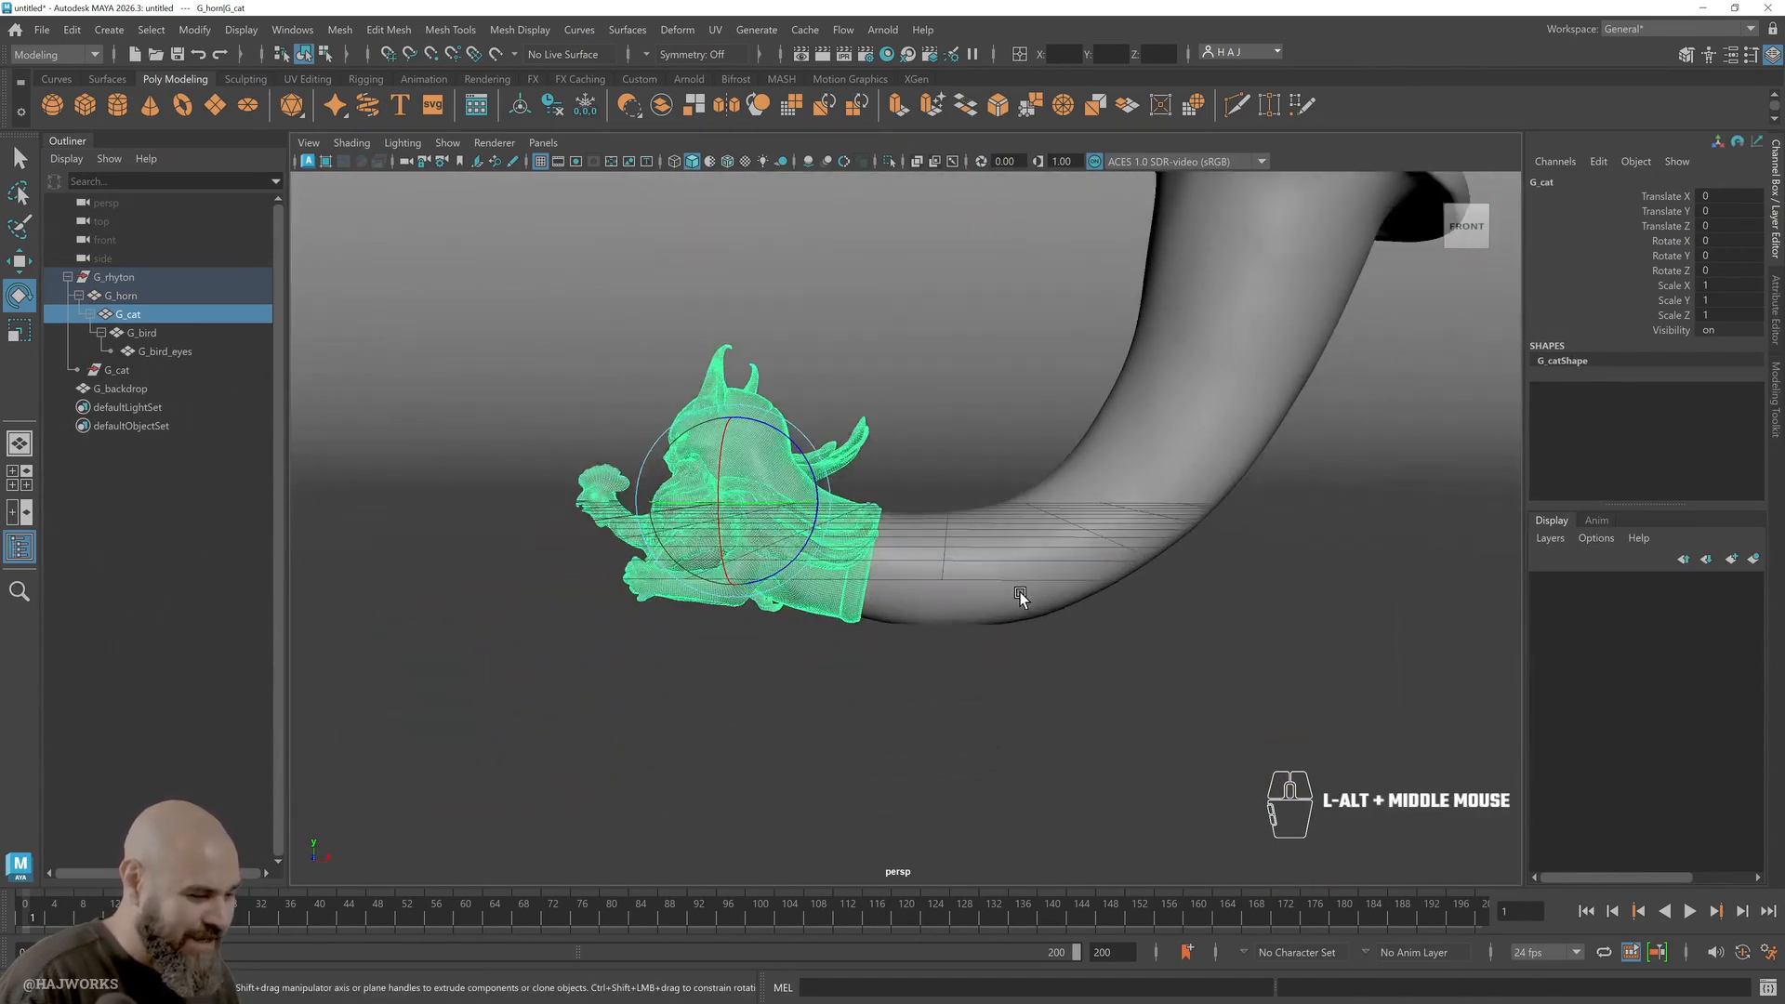
pyautogui.click(114, 277)
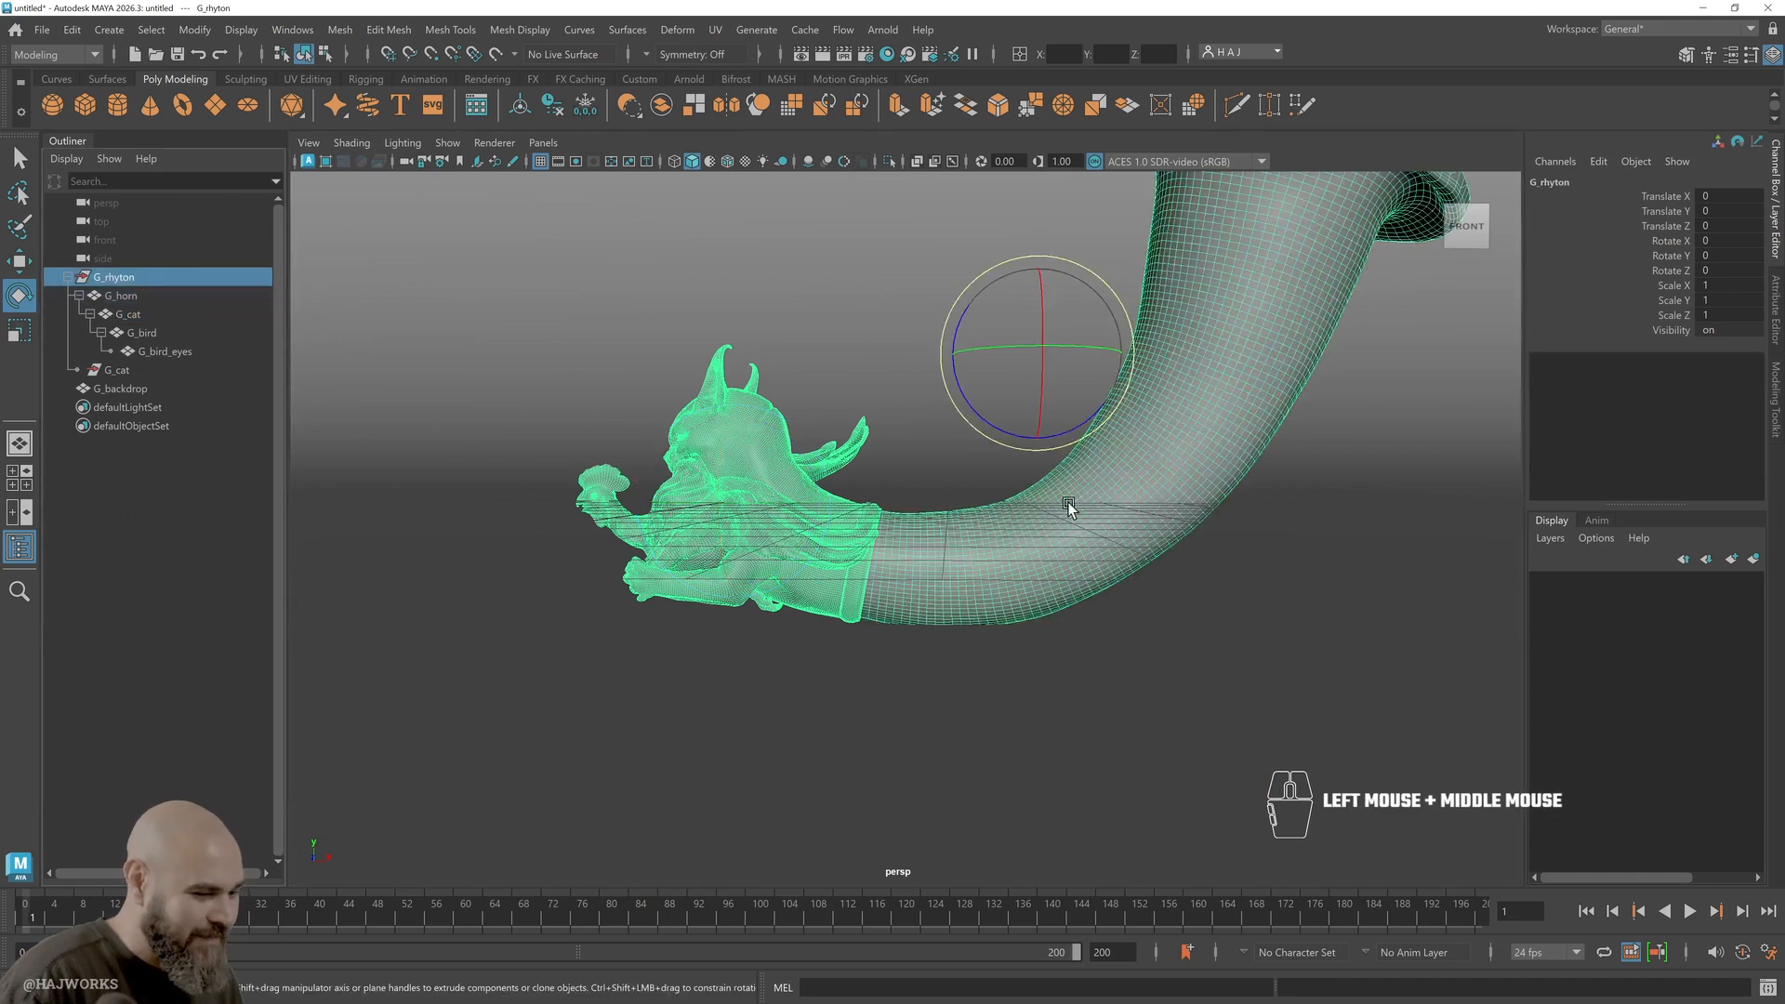
pyautogui.press('w')
pyautogui.moveTo(1032, 277); pyautogui.dragTo(1038, 220)
# Select the slab below the horn and separate it from the G_cat mesh
pyautogui.doubleClick(1028, 583)
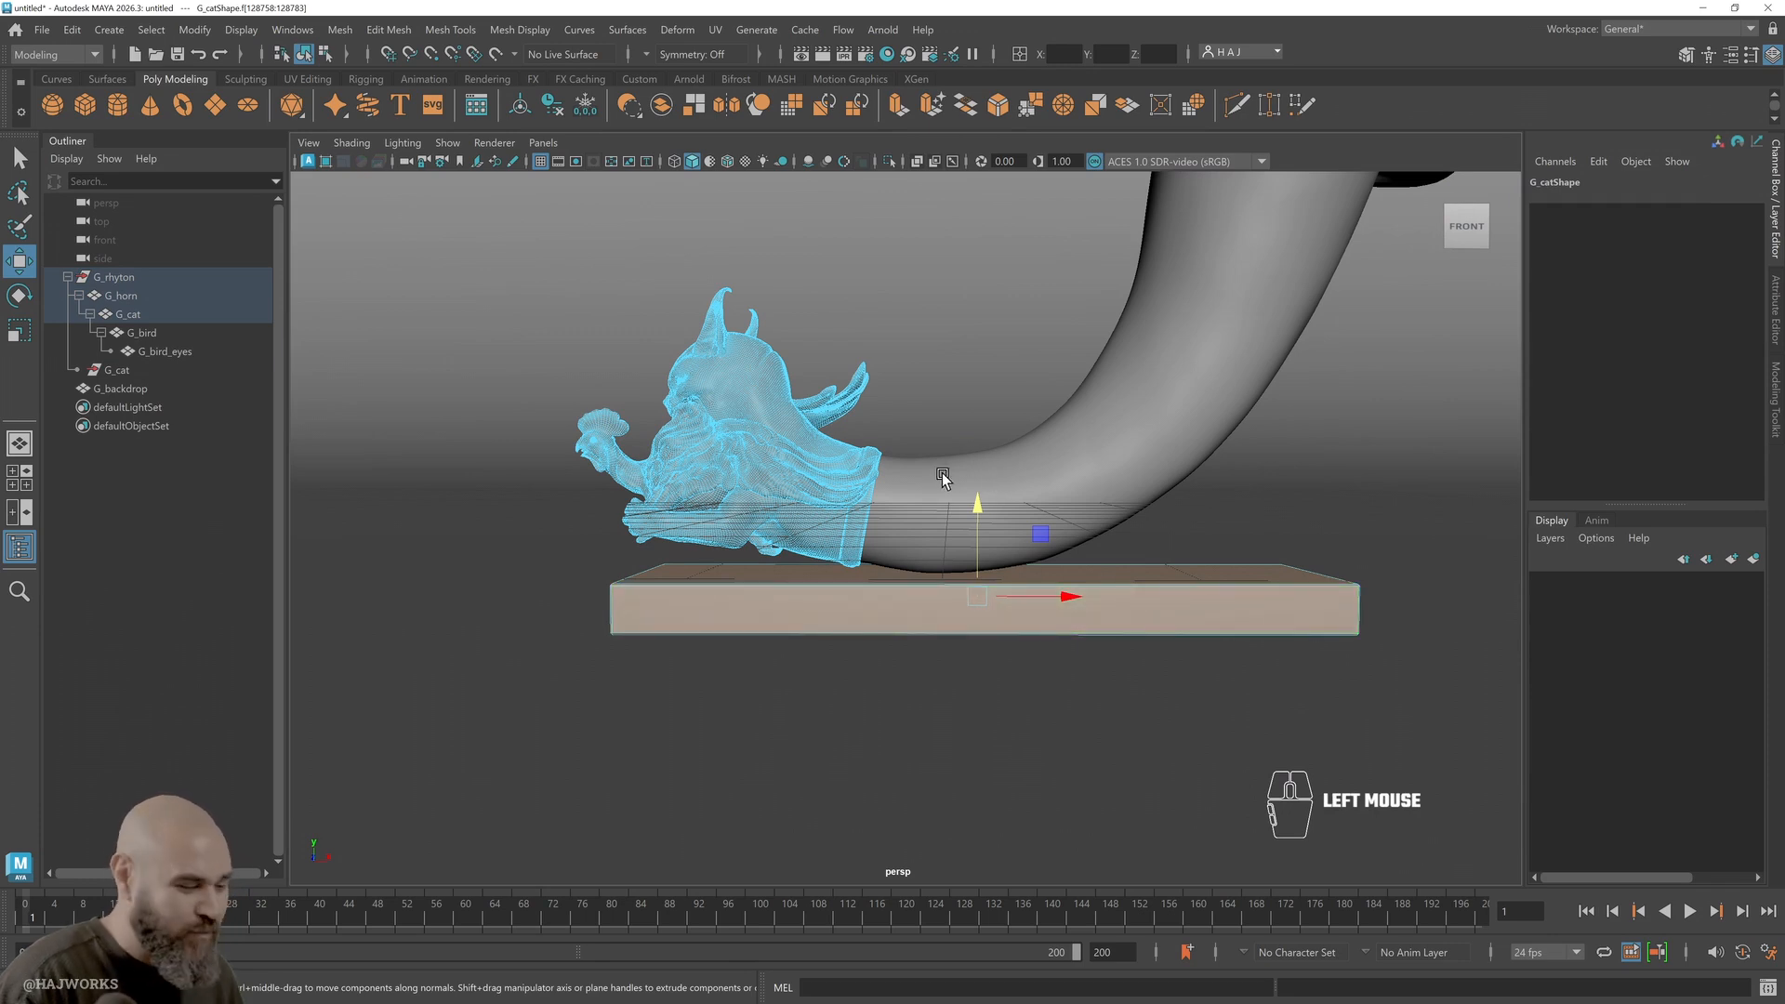
pyautogui.click(352, 30)
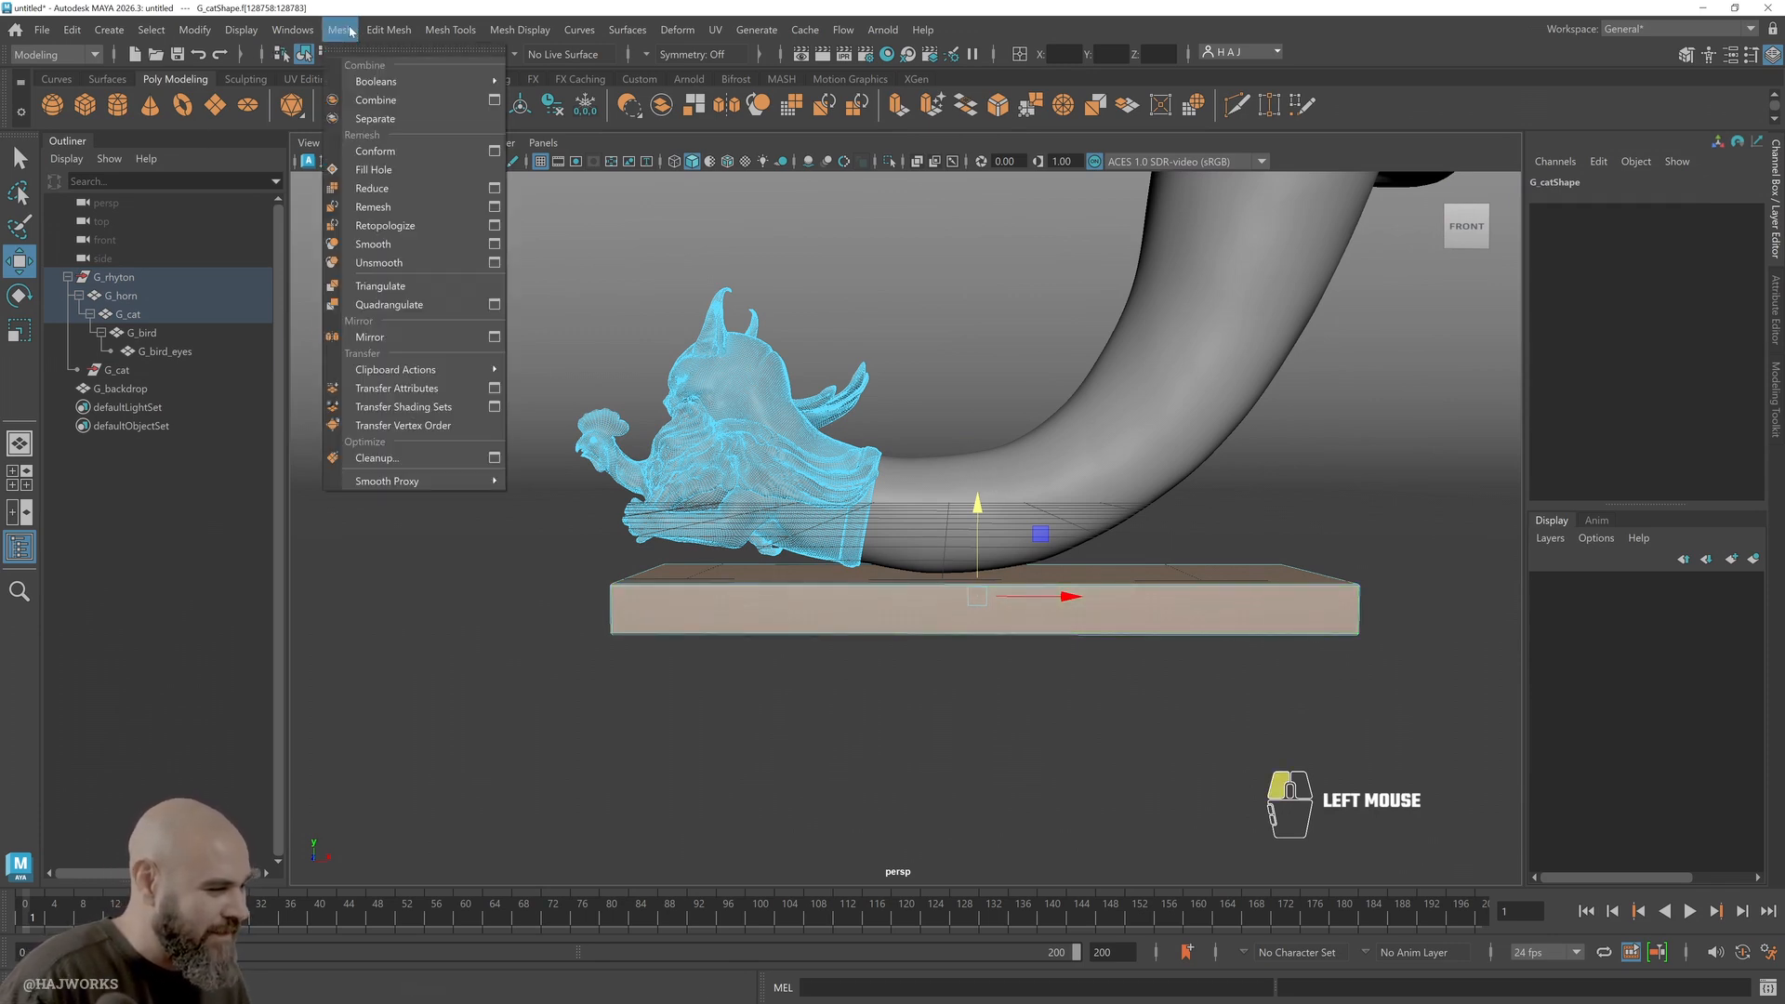
pyautogui.click(373, 118)
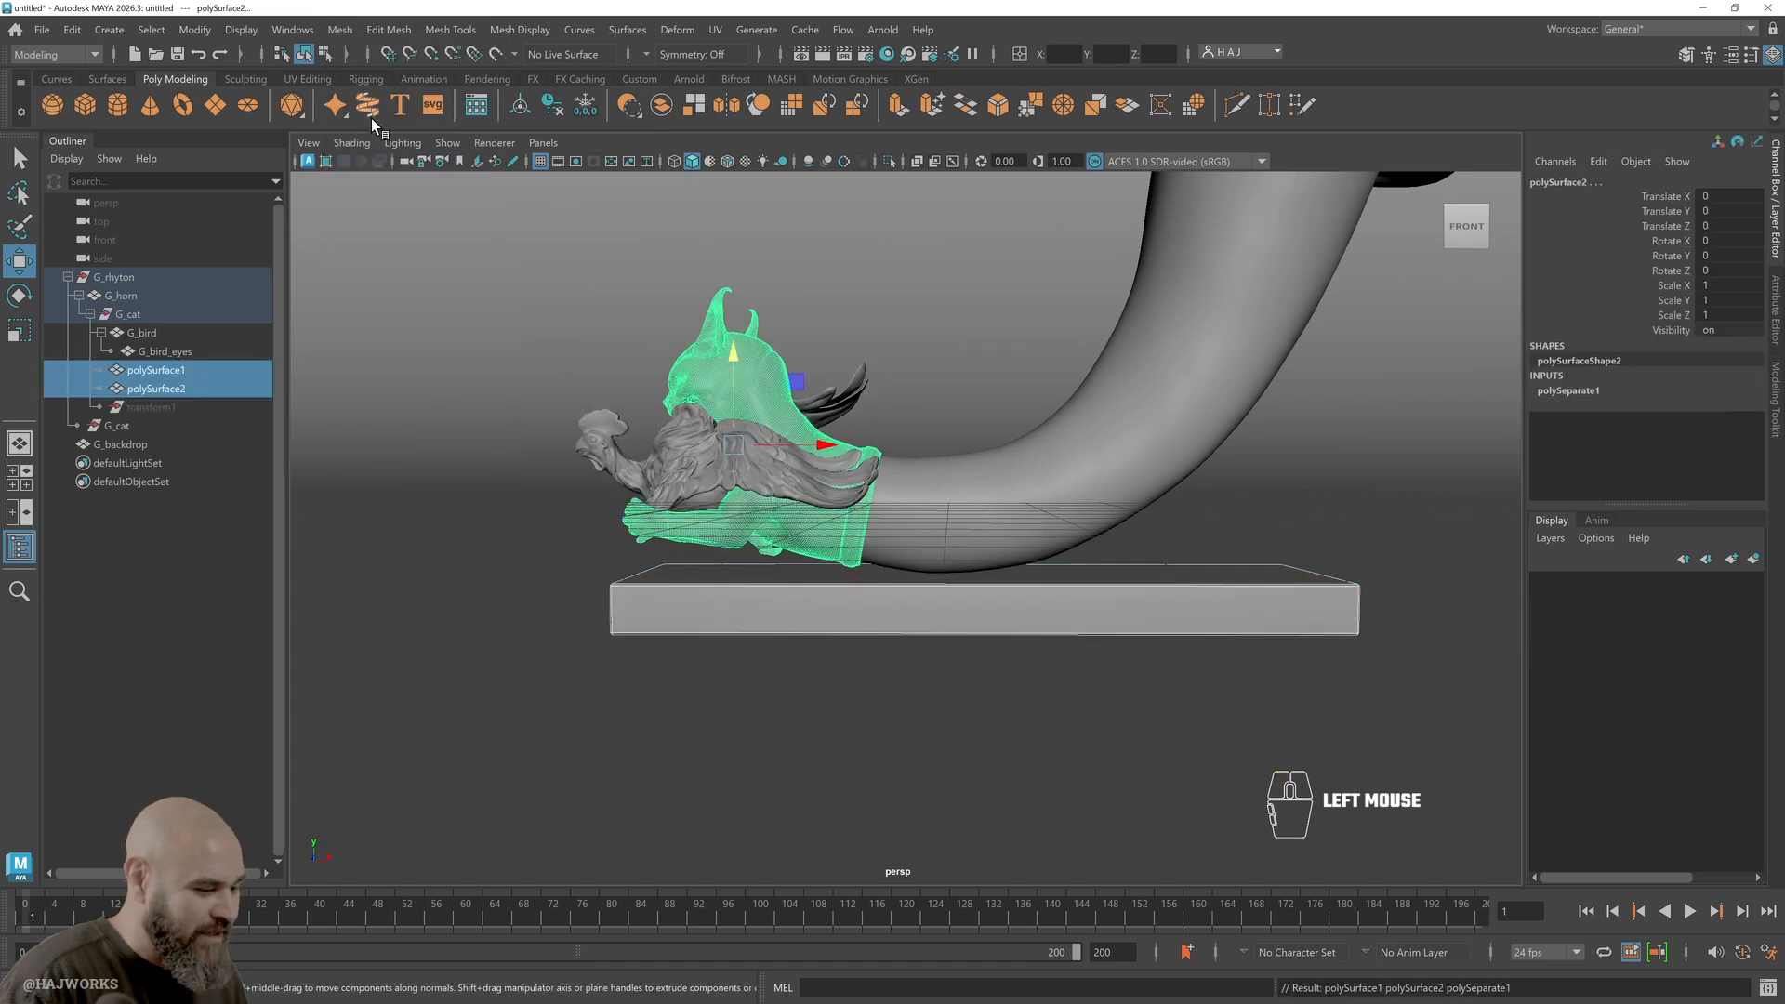
# Rename the separated slab as G_base and move it out of the hierarchy to the top level above G_rhyton
pyautogui.click(814, 557)
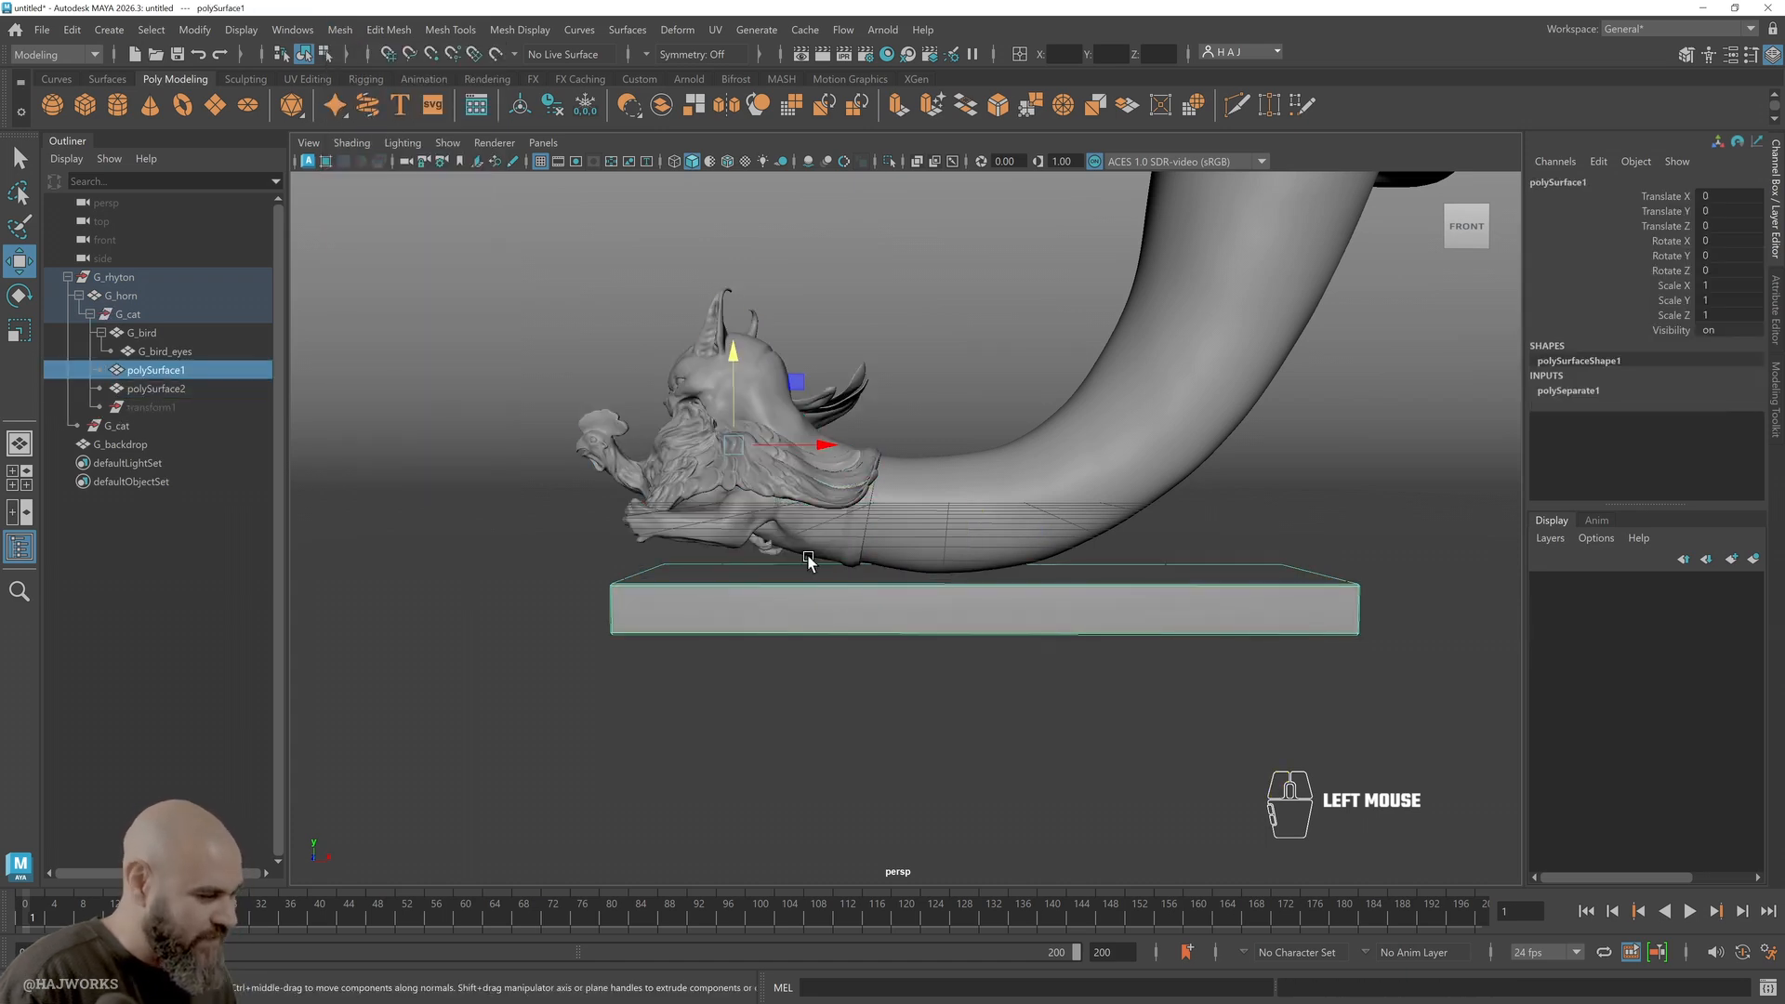
pyautogui.write('G_base')
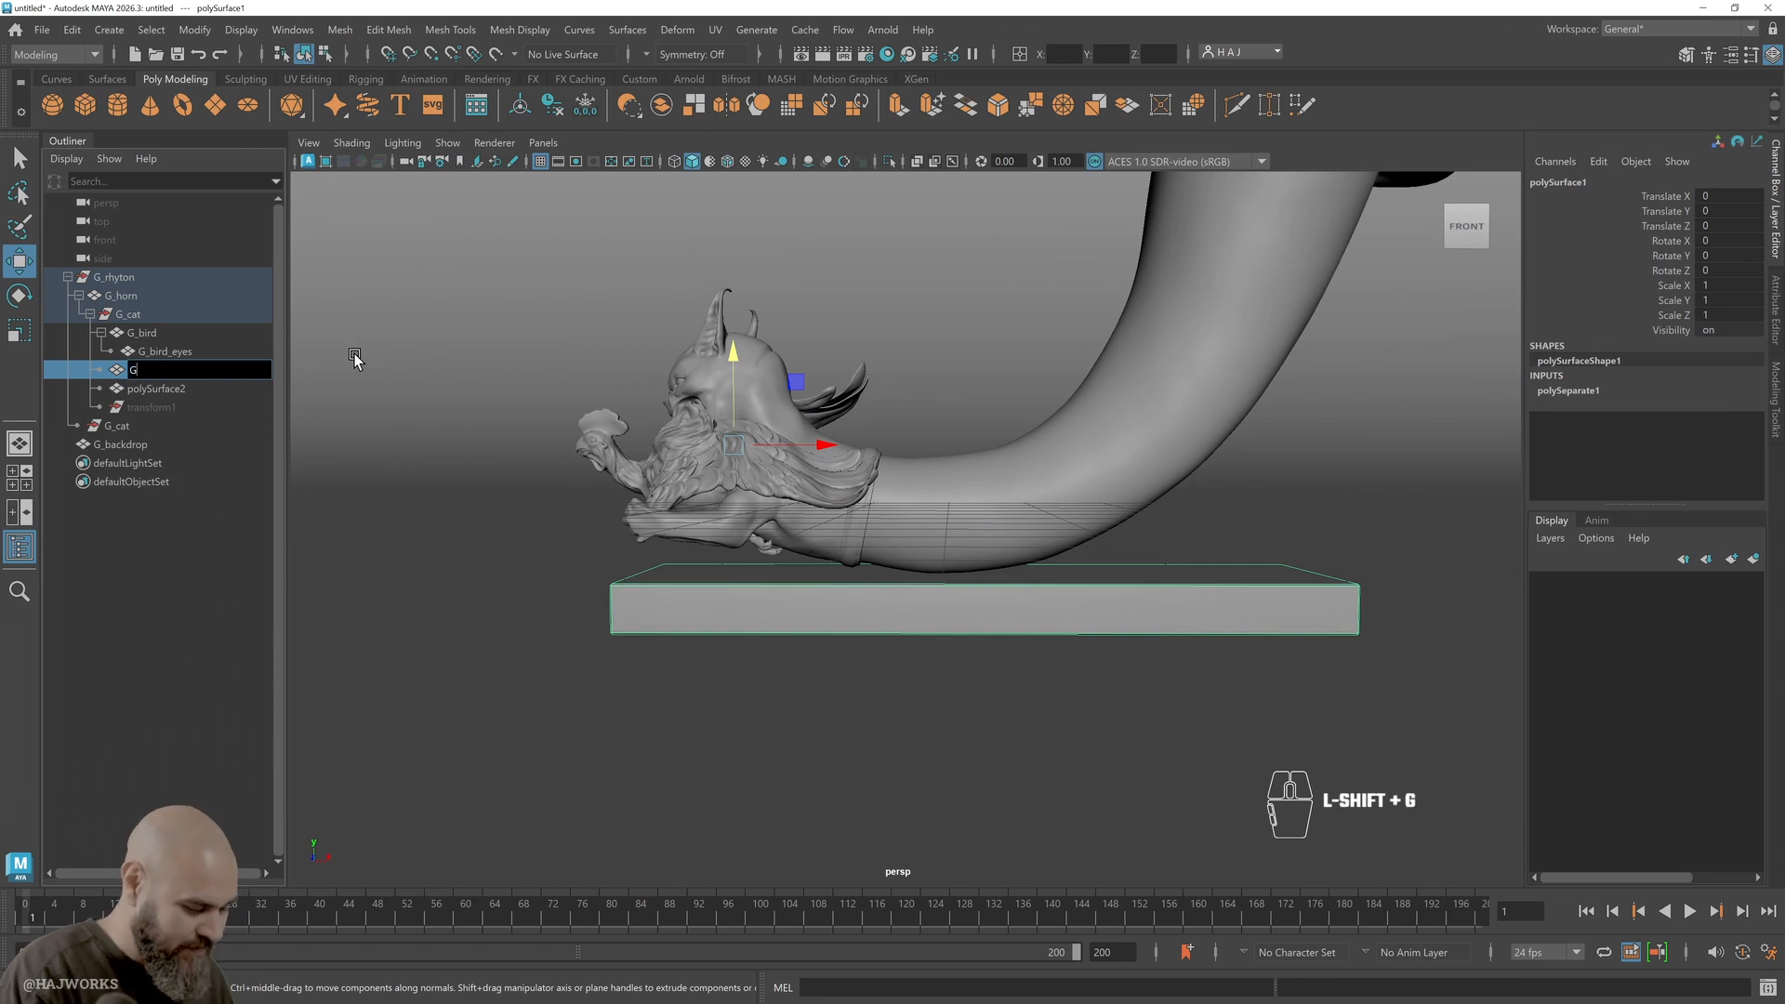
pyautogui.press('Return')
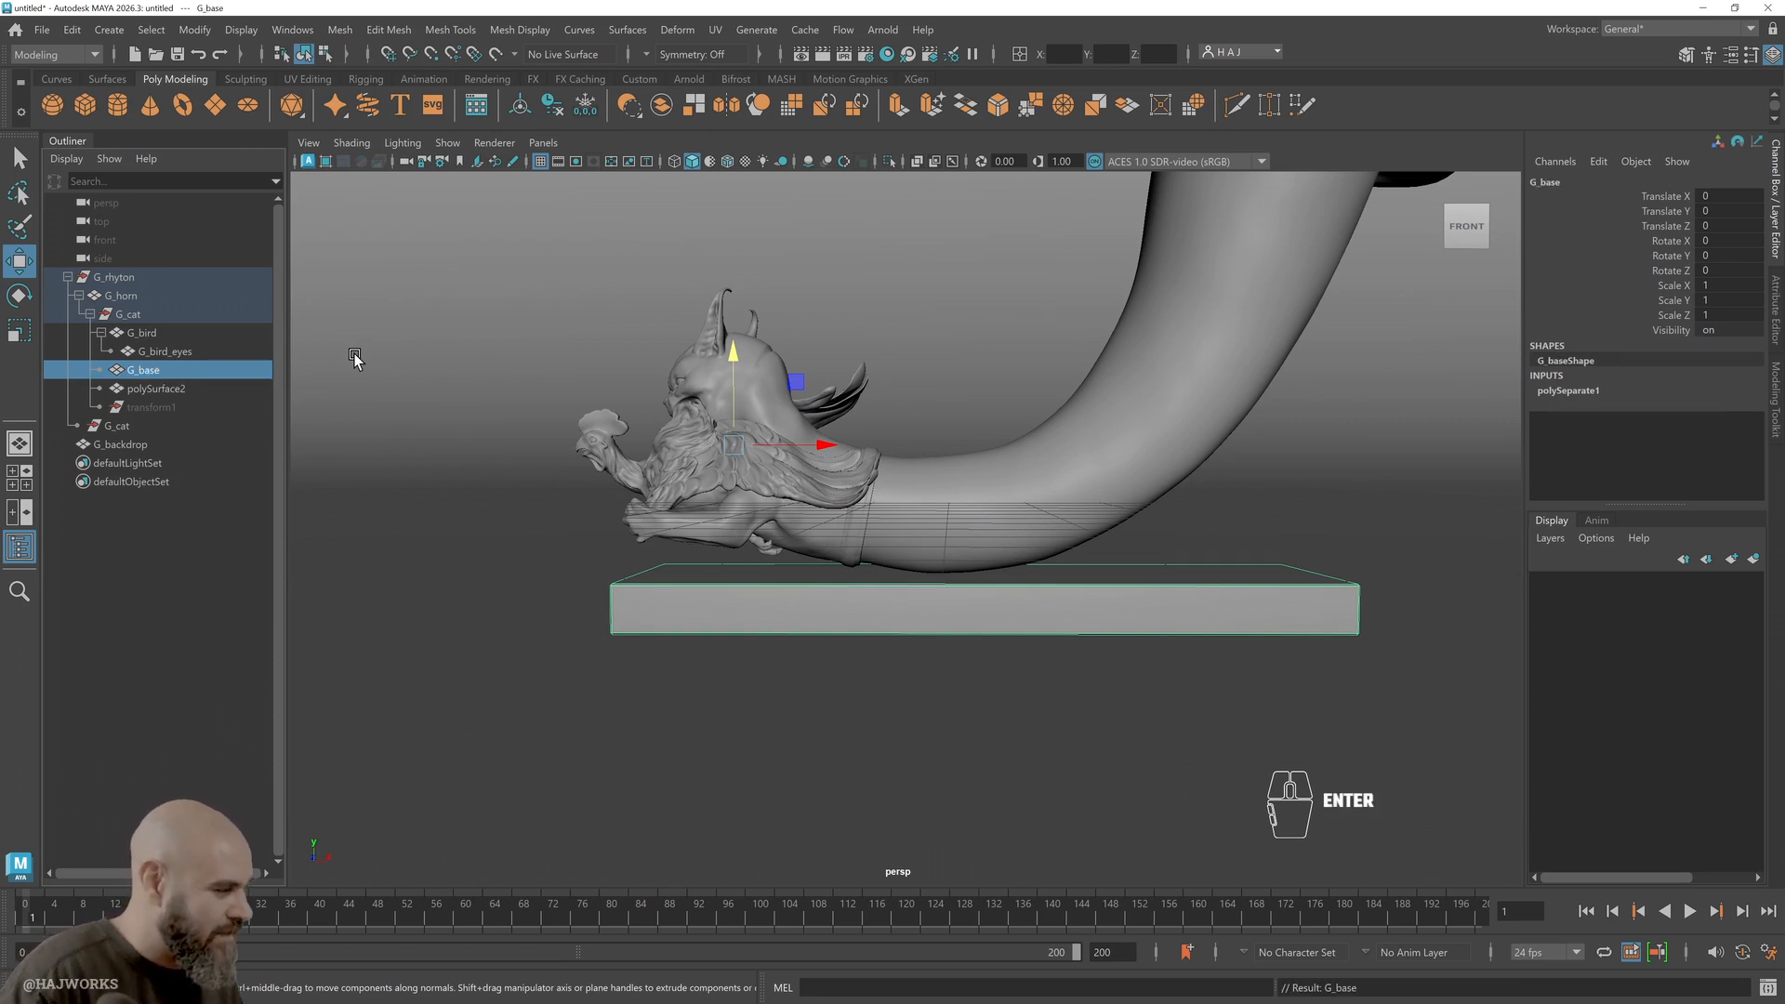
pyautogui.moveTo(156, 370); pyautogui.dragTo(142, 265, button='middle')
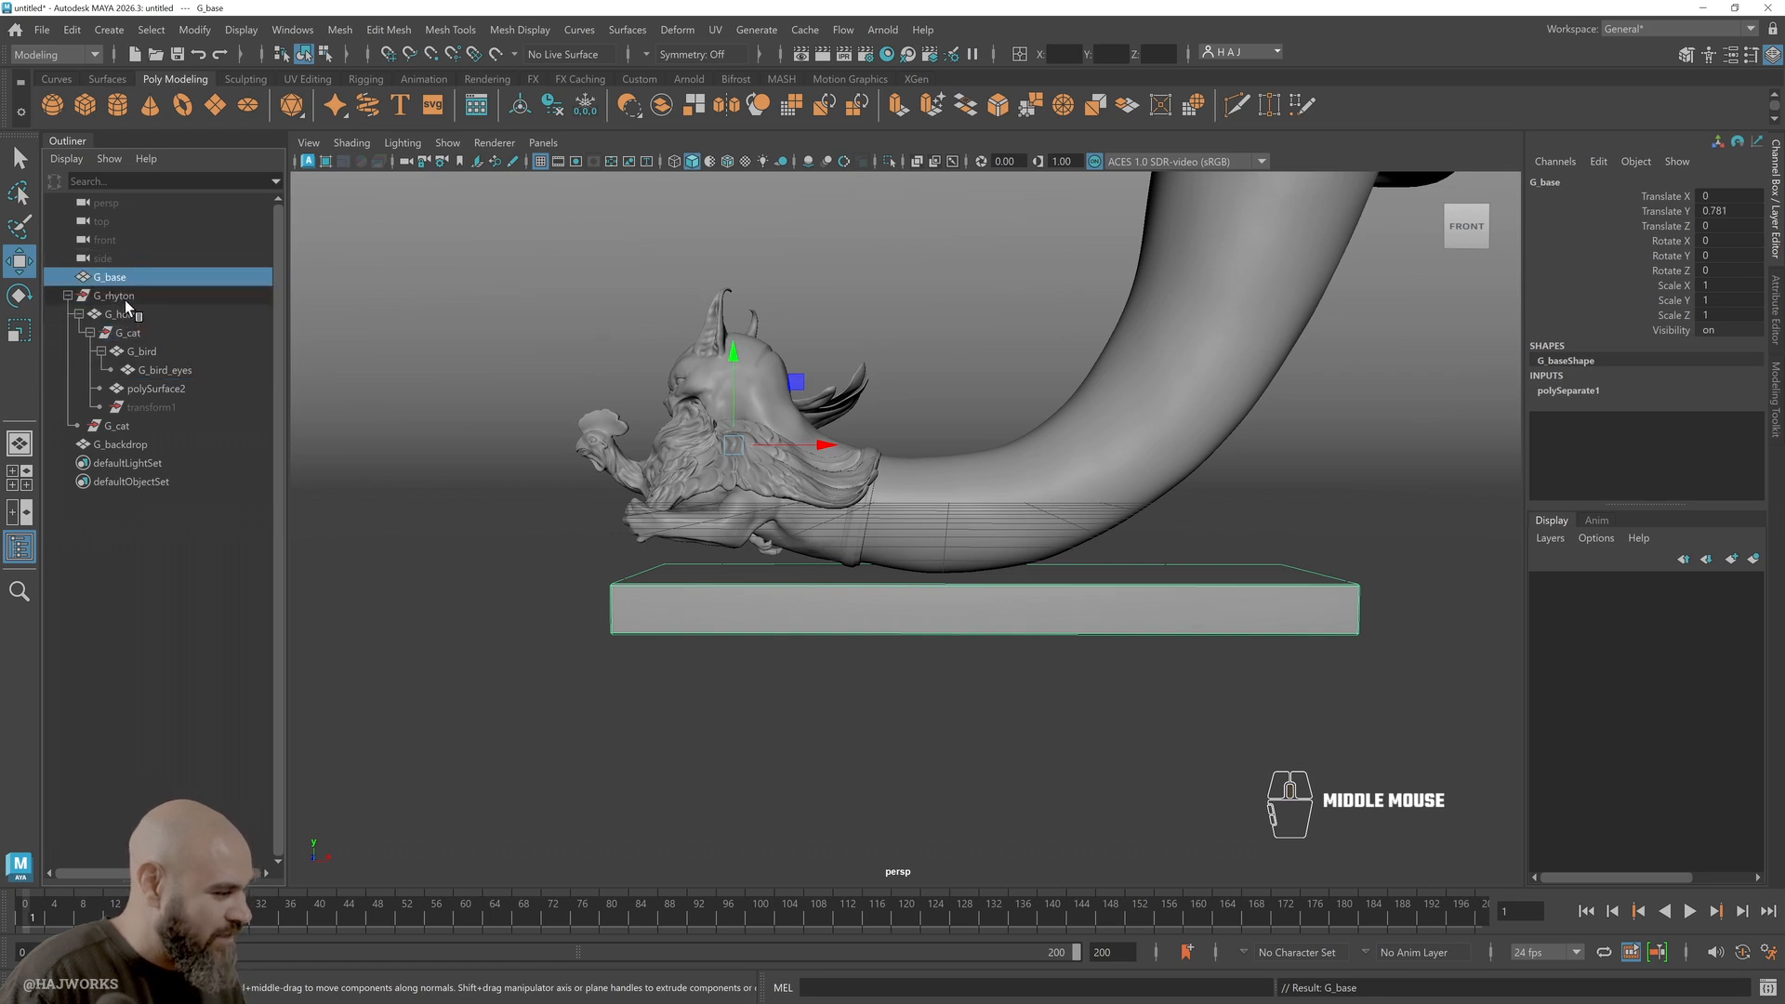
# Select all the scene's meshes and delete their construction history
pyautogui.click(132, 406)
pyautogui.click(128, 426)
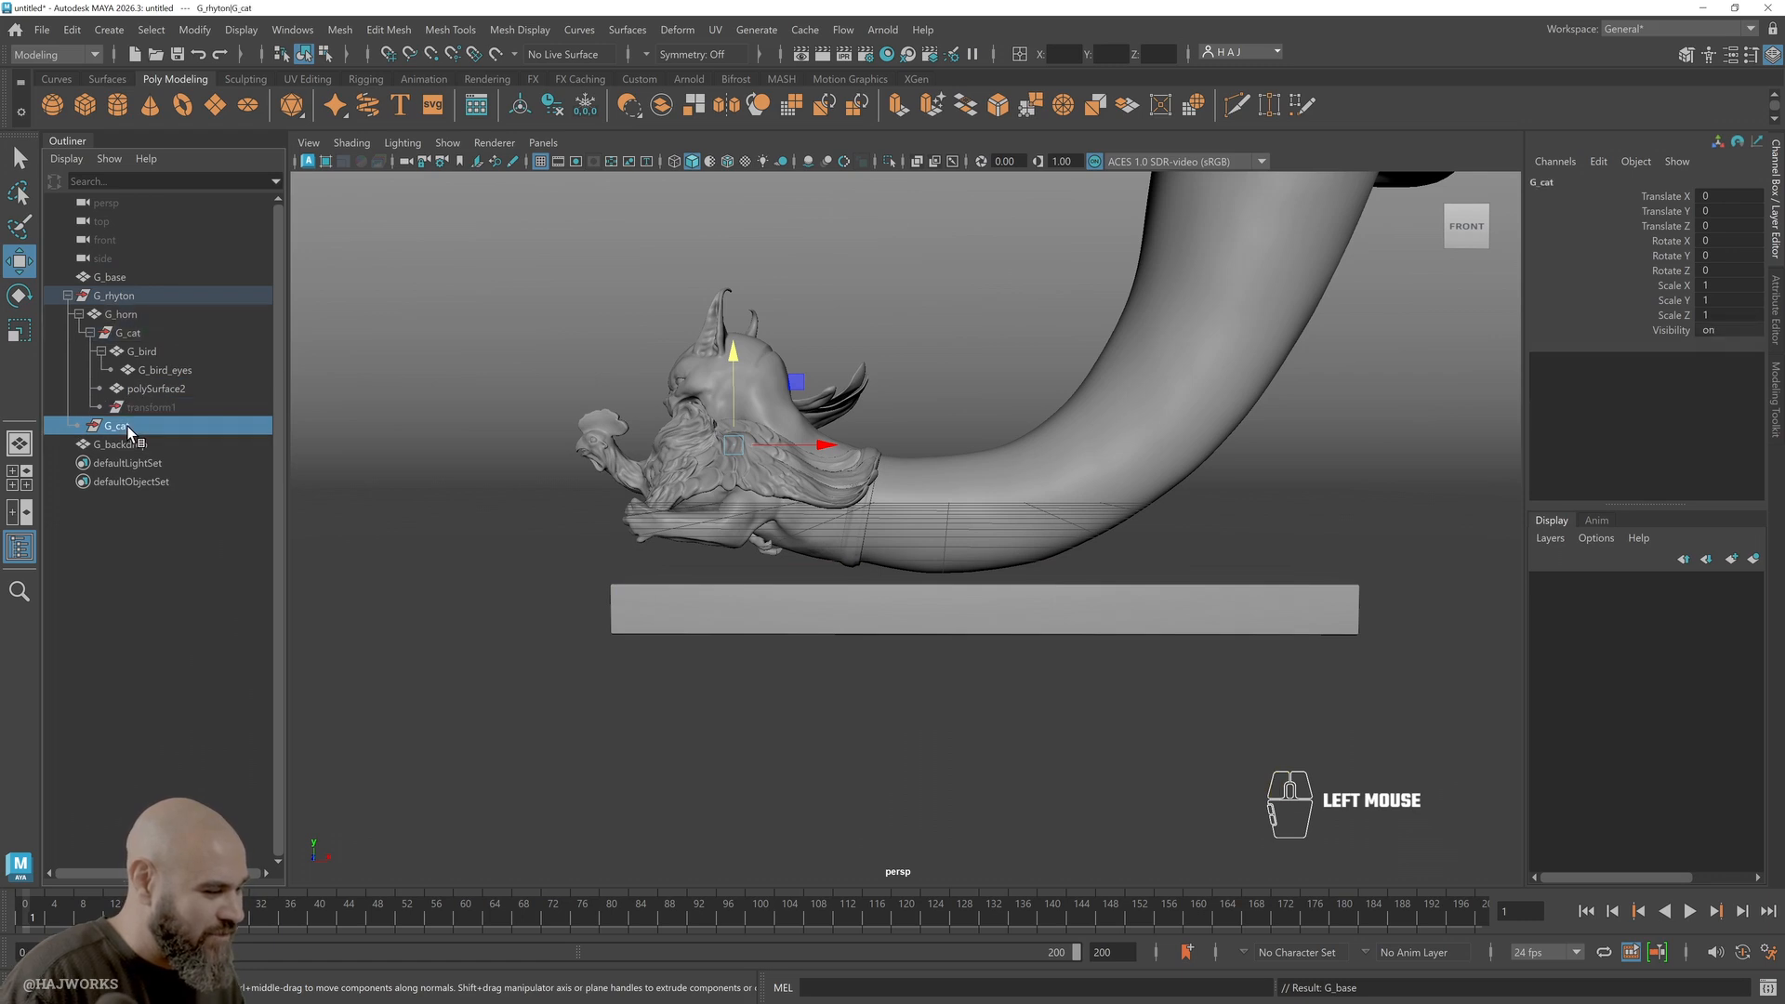
pyautogui.click(132, 296)
pyautogui.moveTo(460, 342); pyautogui.dragTo(1476, 657)
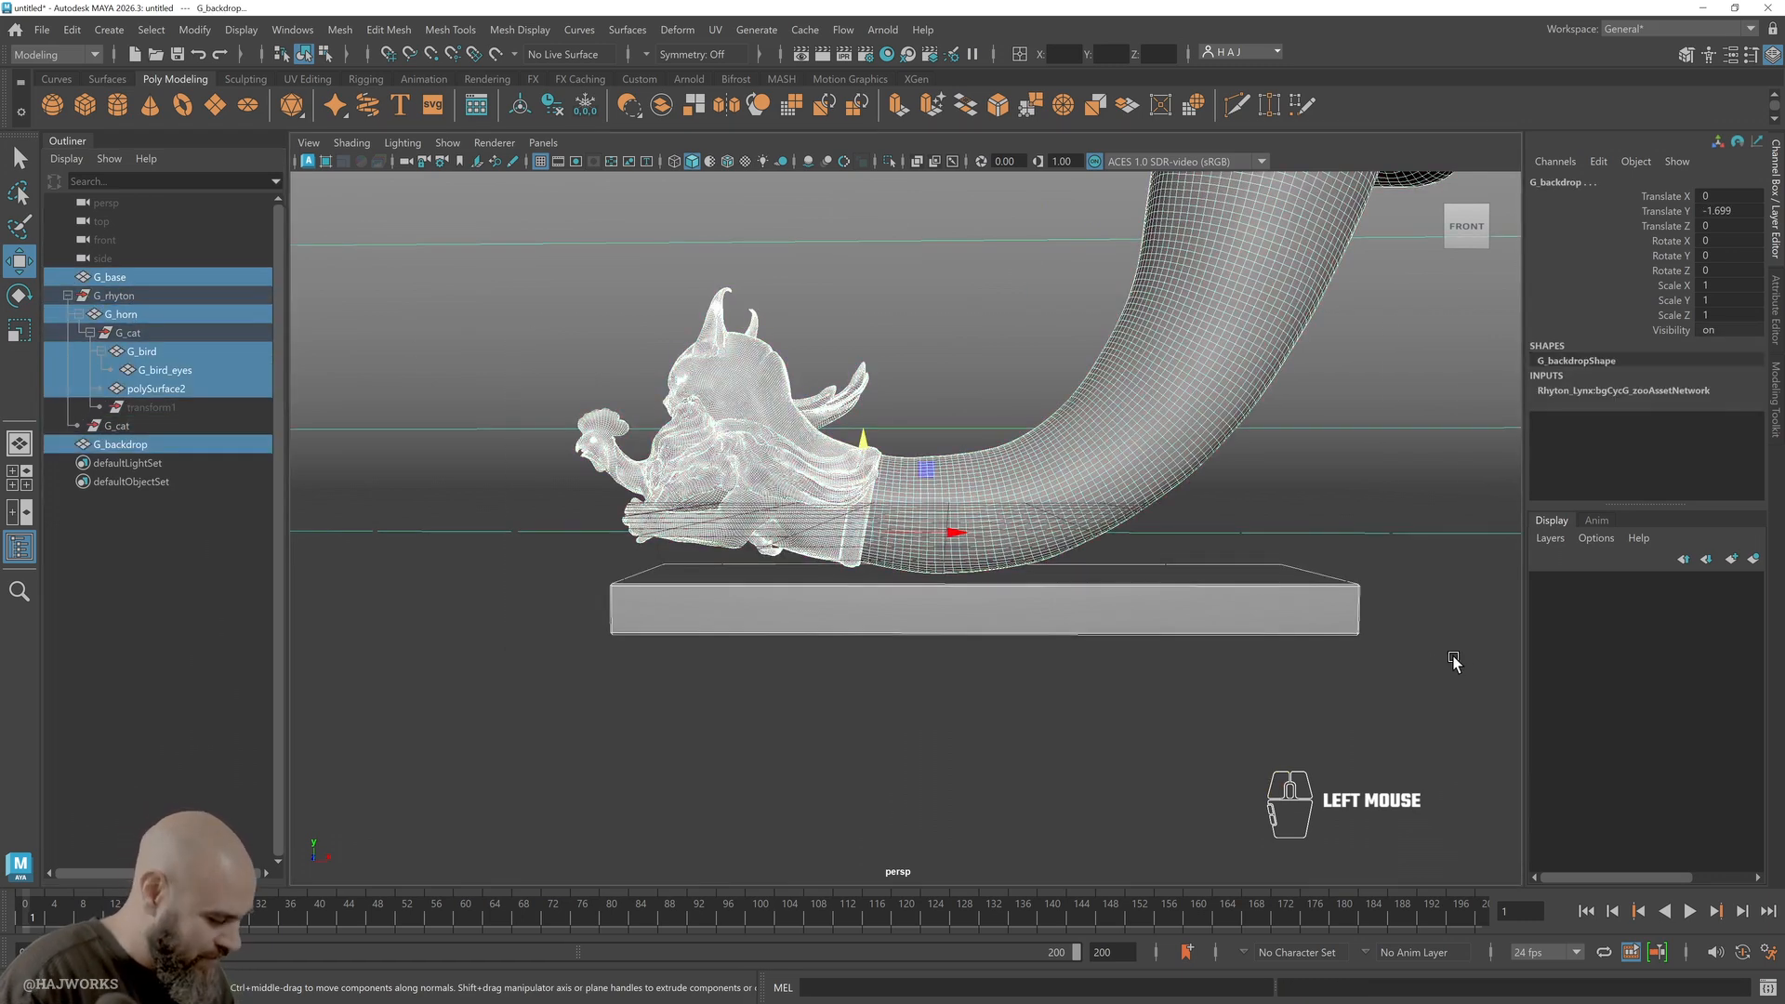
pyautogui.hotkey('alt', 'shift', 'd')
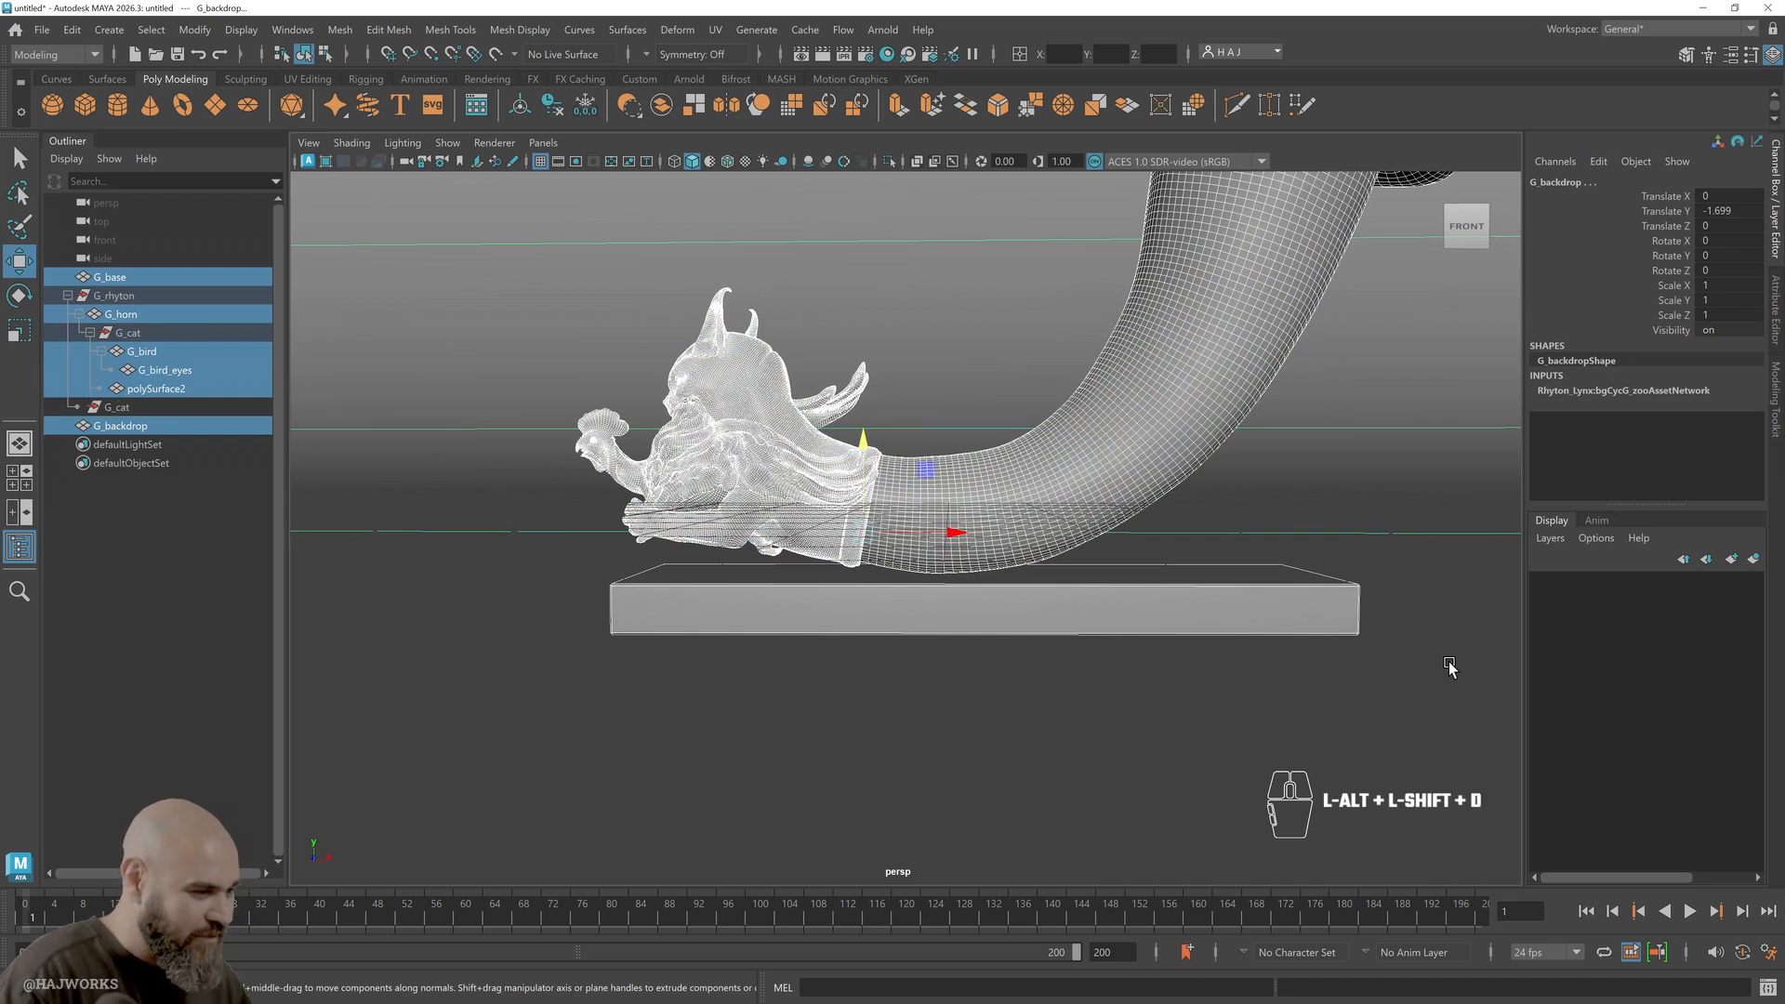
# Delete the empty G_cat group directly under G_rhyton
pyautogui.click(570, 588)
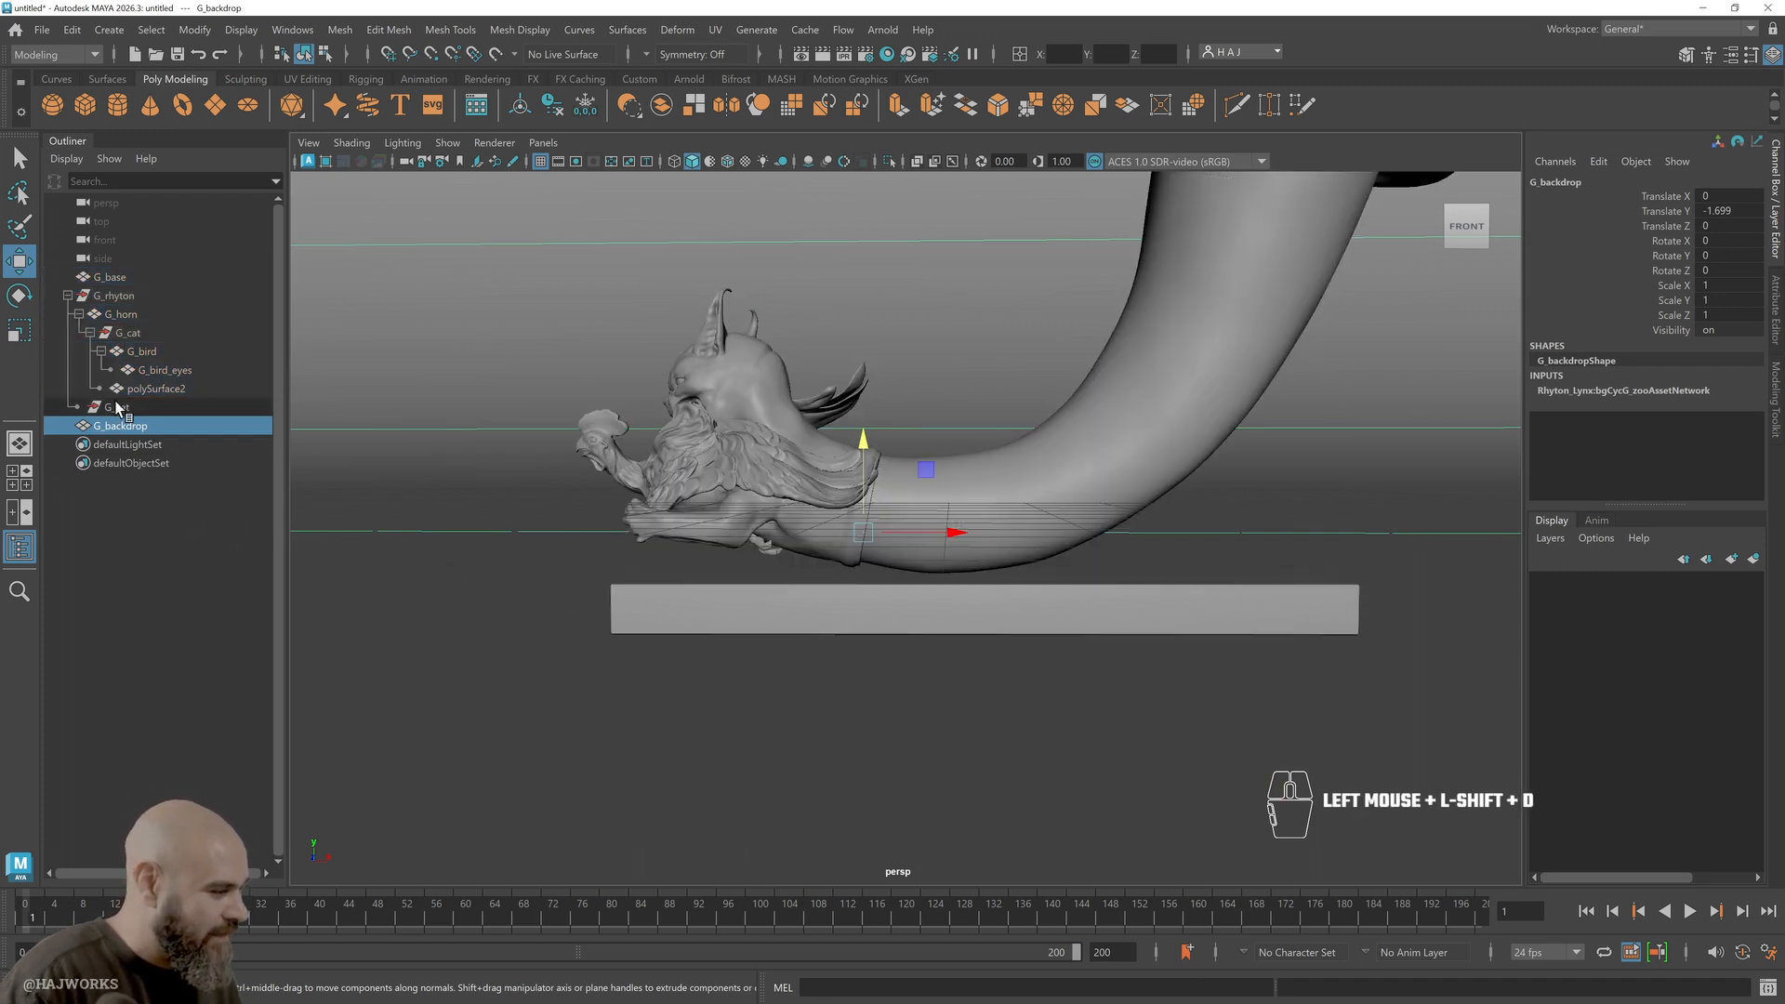
pyautogui.click(119, 408)
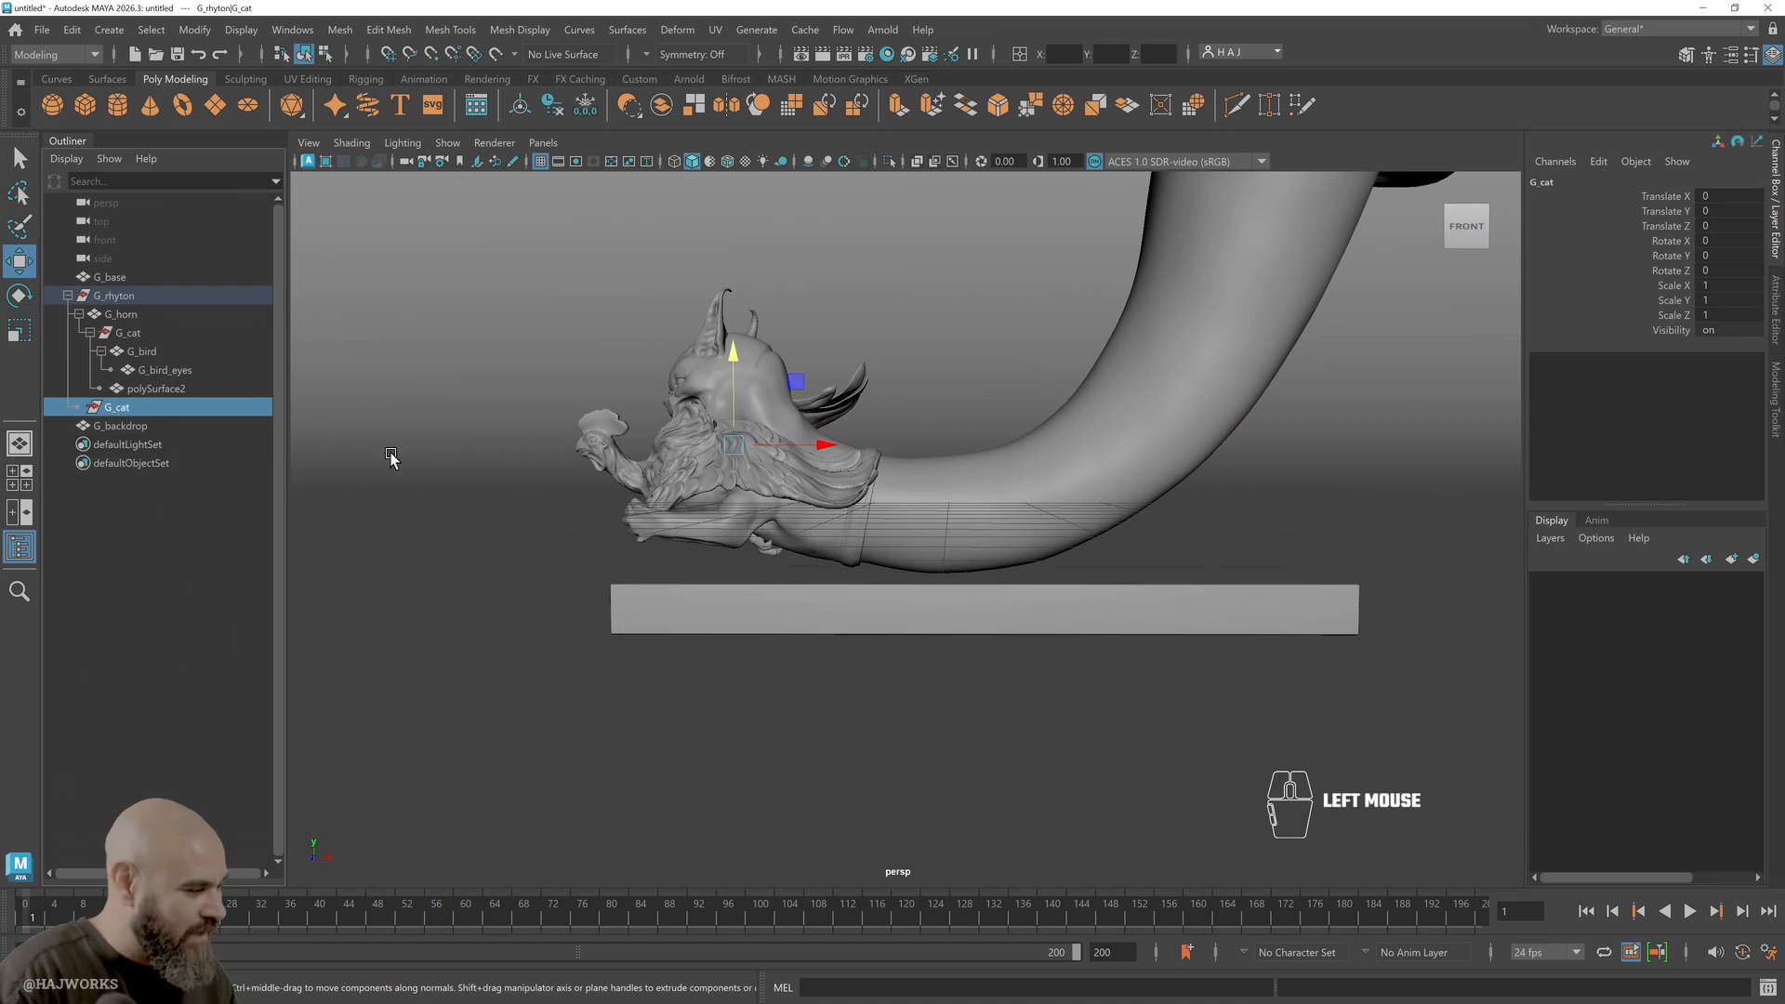
pyautogui.click(479, 485)
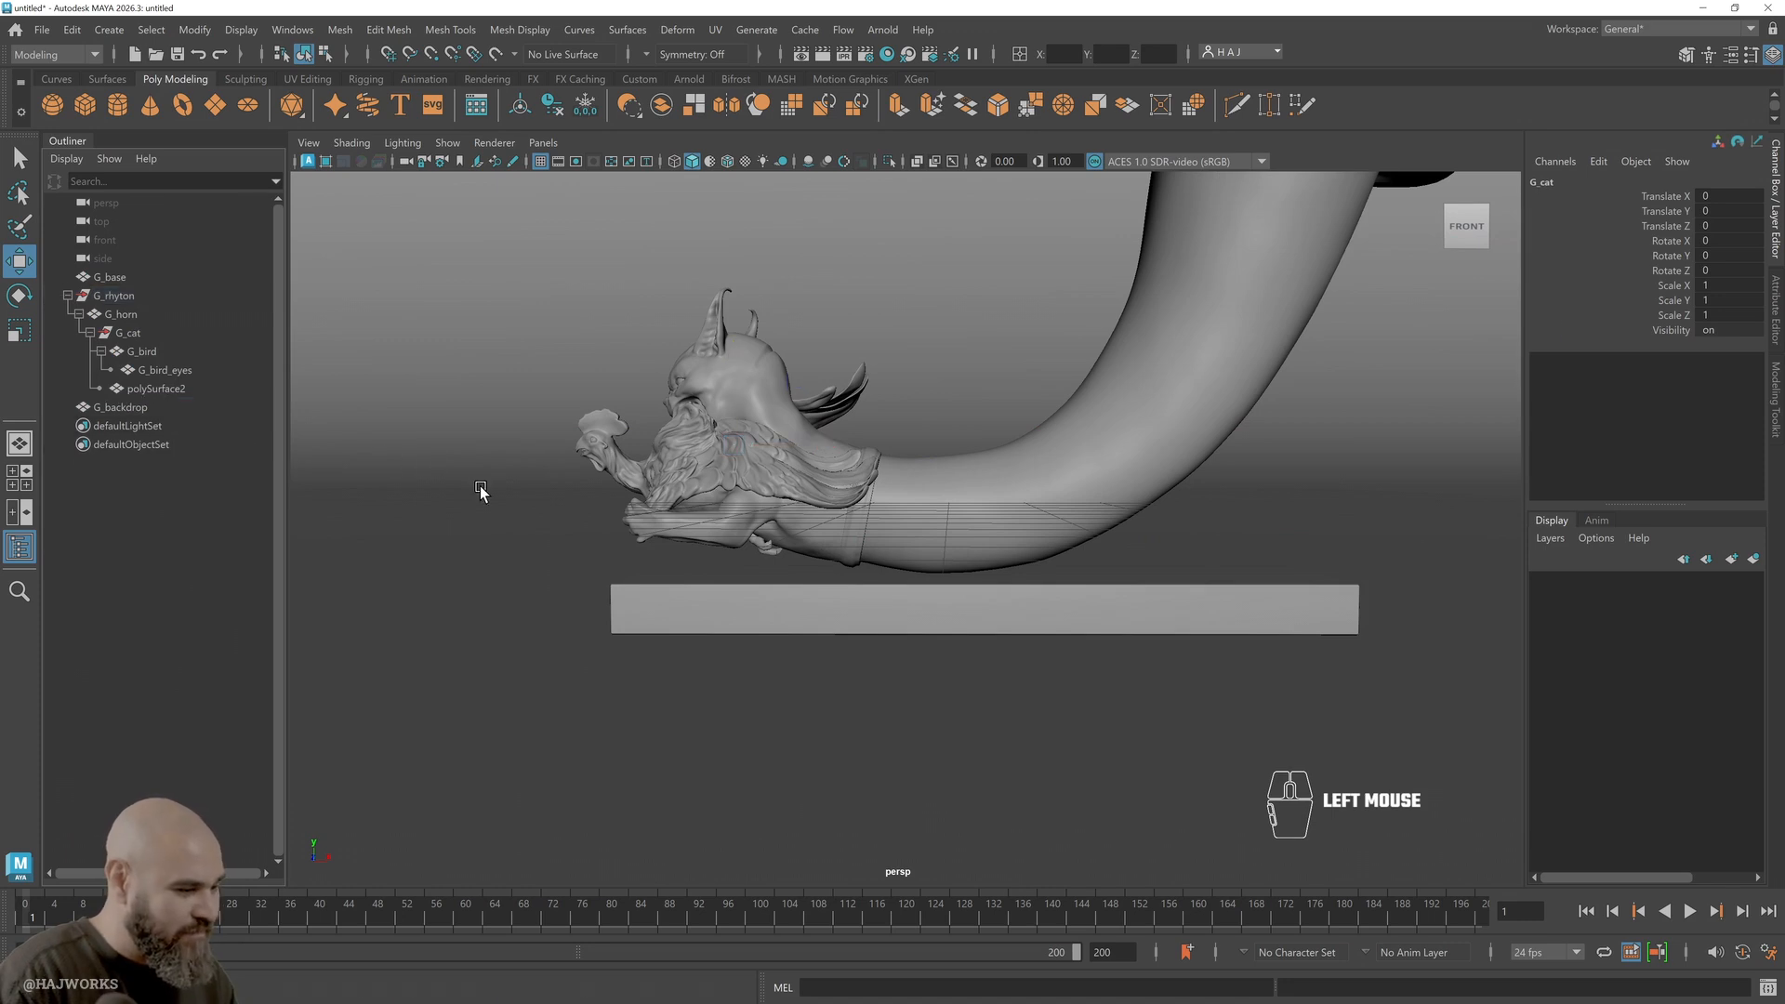
# Rename the lynx mesh polySurface2 as G_cat
pyautogui.click(160, 389)
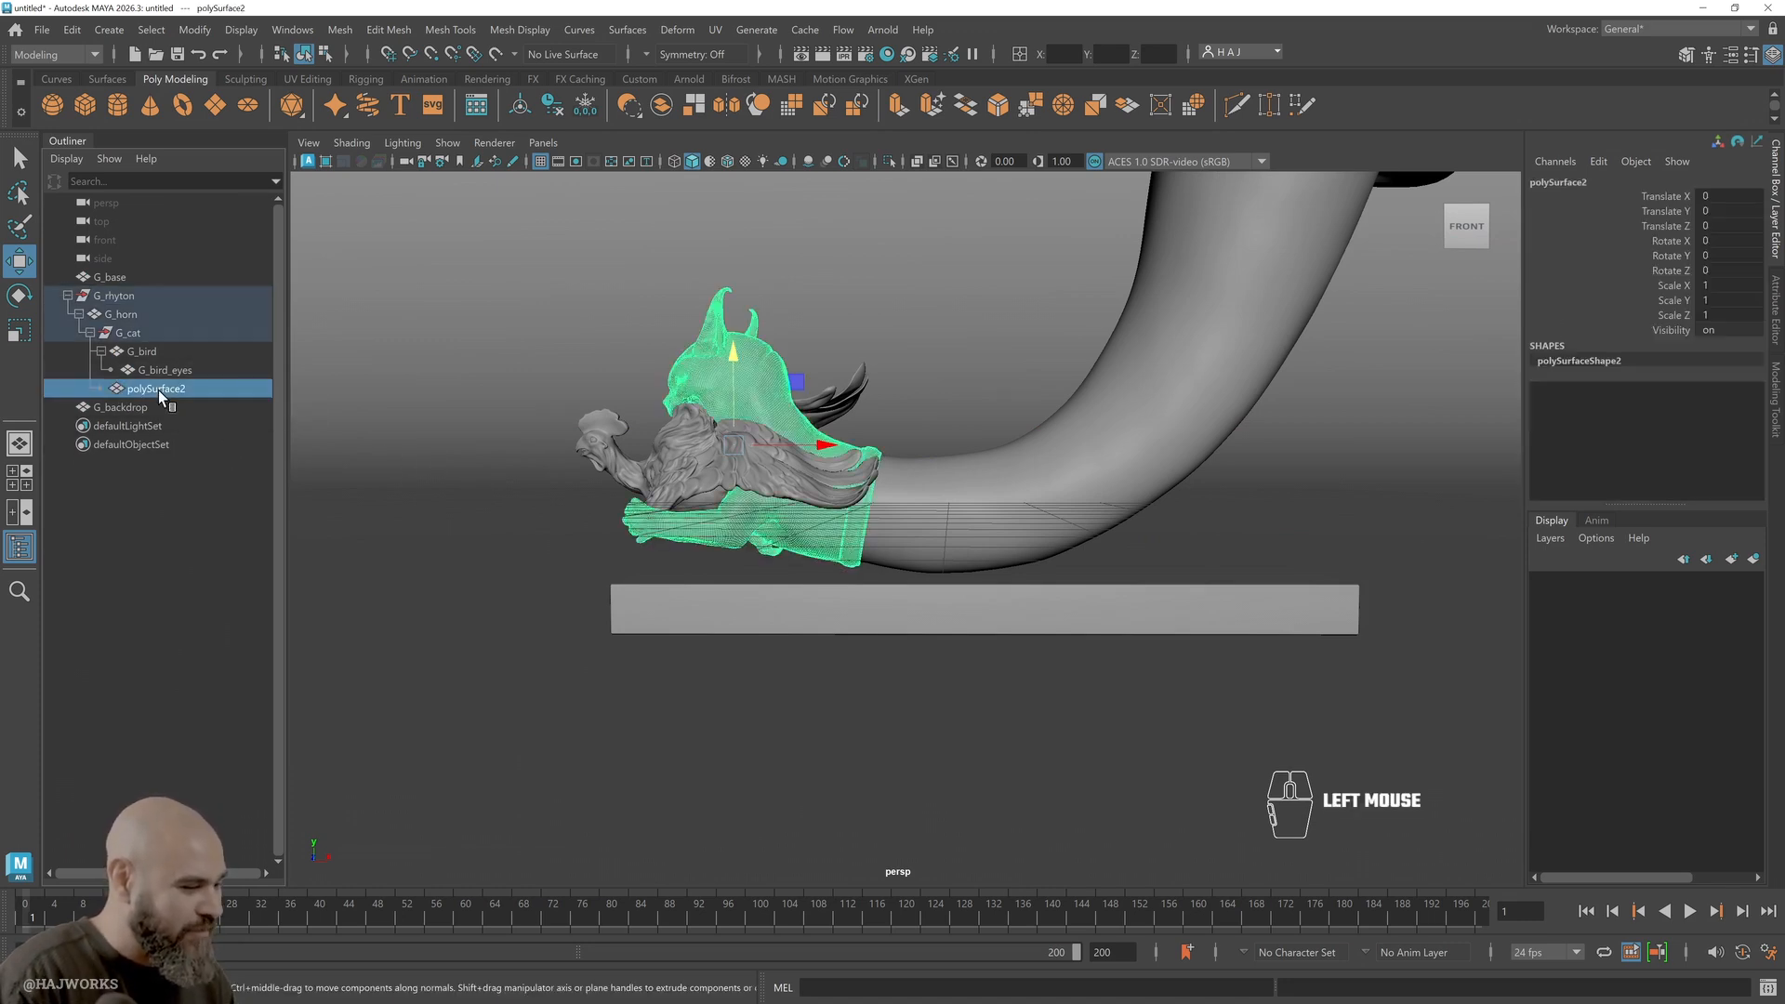
pyautogui.doubleClick(158, 389)
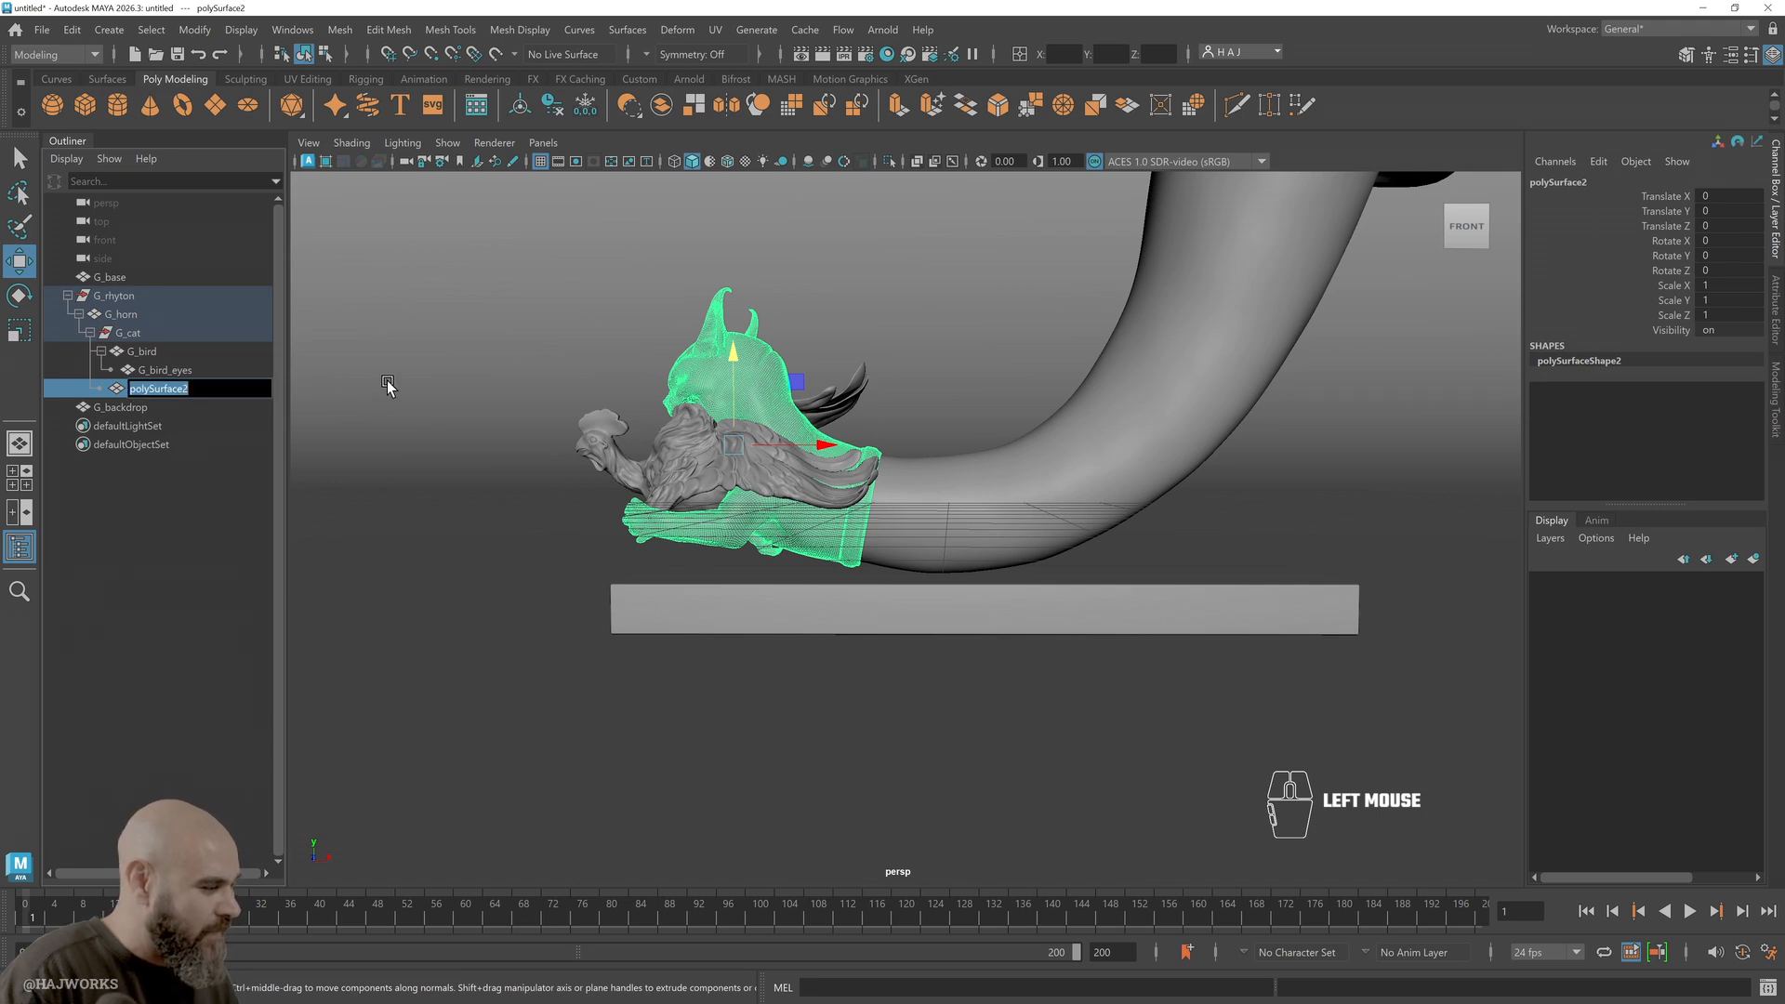
pyautogui.write('G_ca')
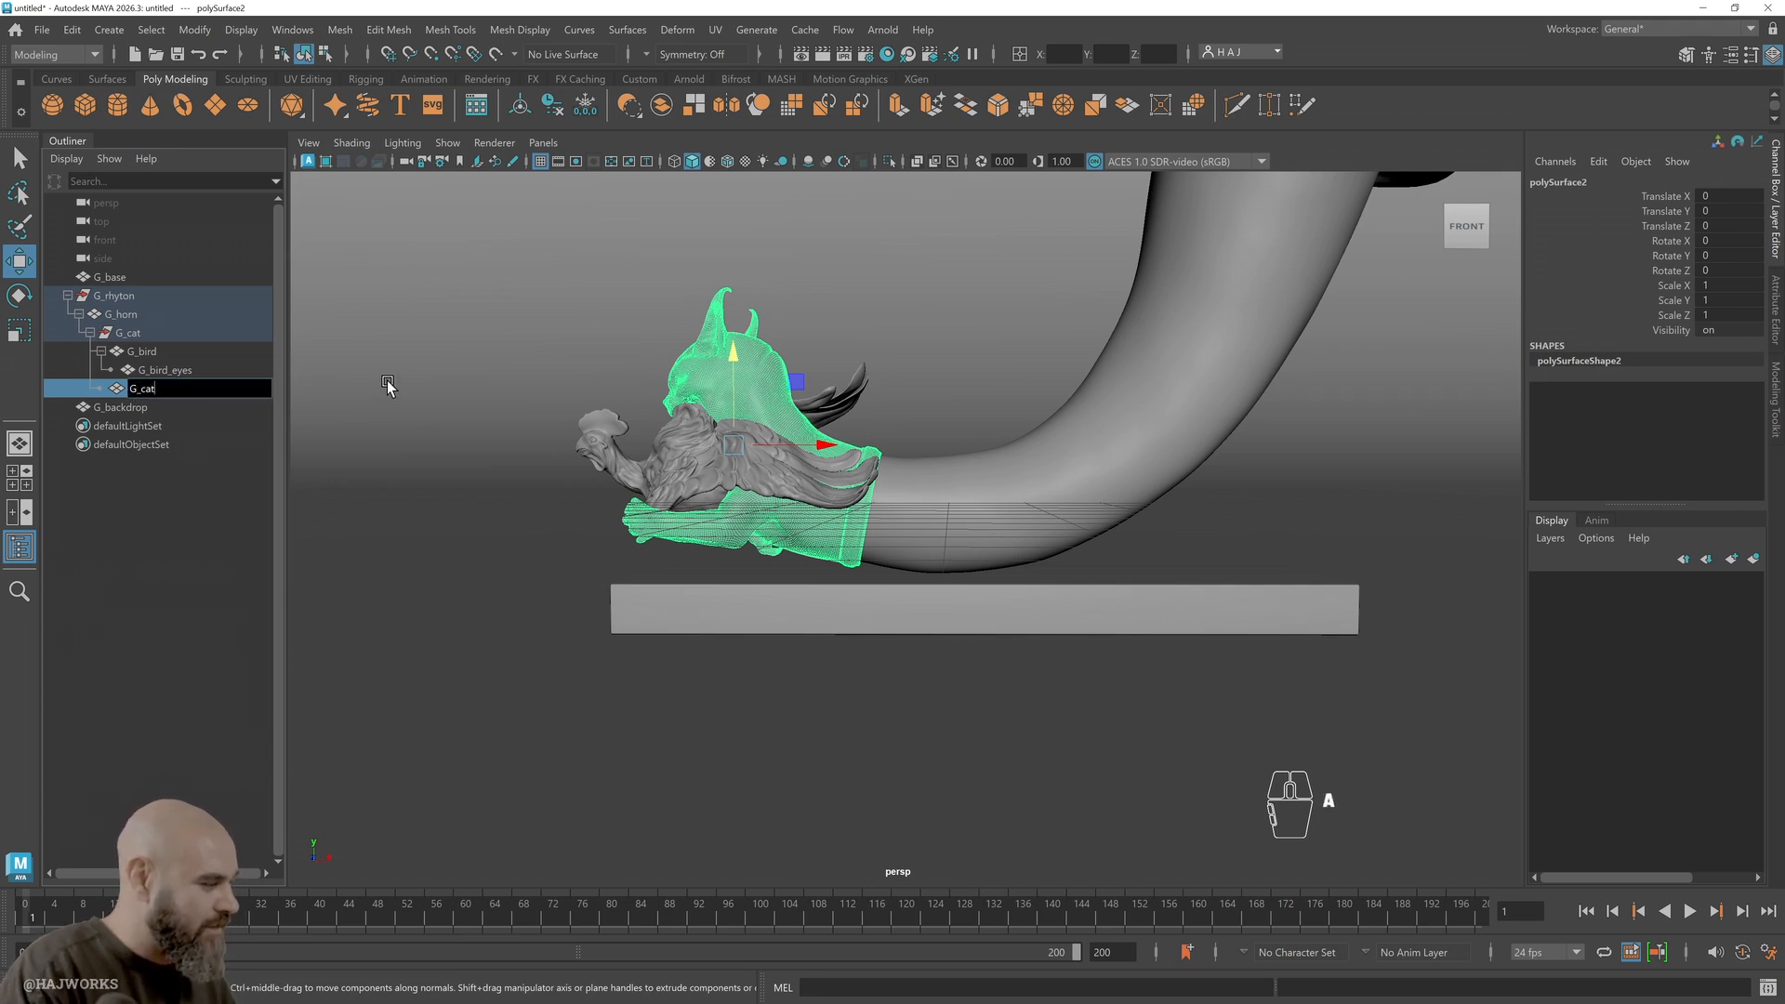
pyautogui.write('t')
pyautogui.press('Return')
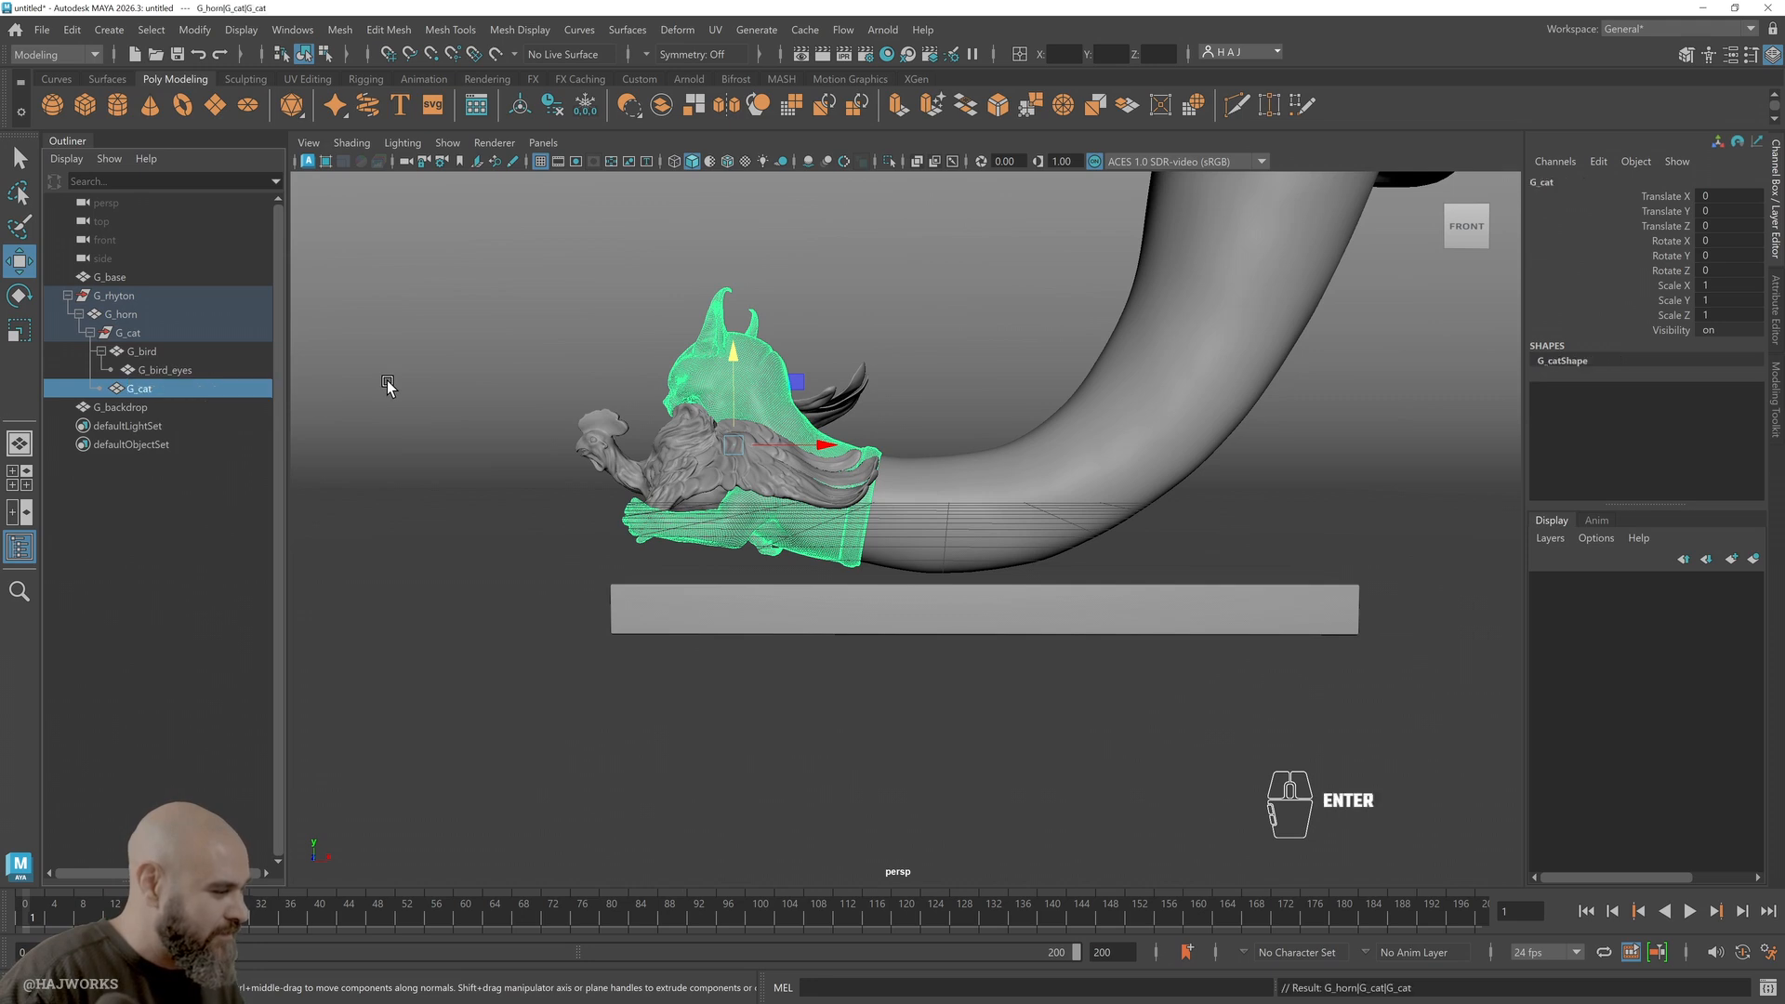
# Rename the G_cat group under G_horn as G_cat_grp
pyautogui.click(92, 329)
pyautogui.click(92, 329)
pyautogui.doubleClick(142, 332)
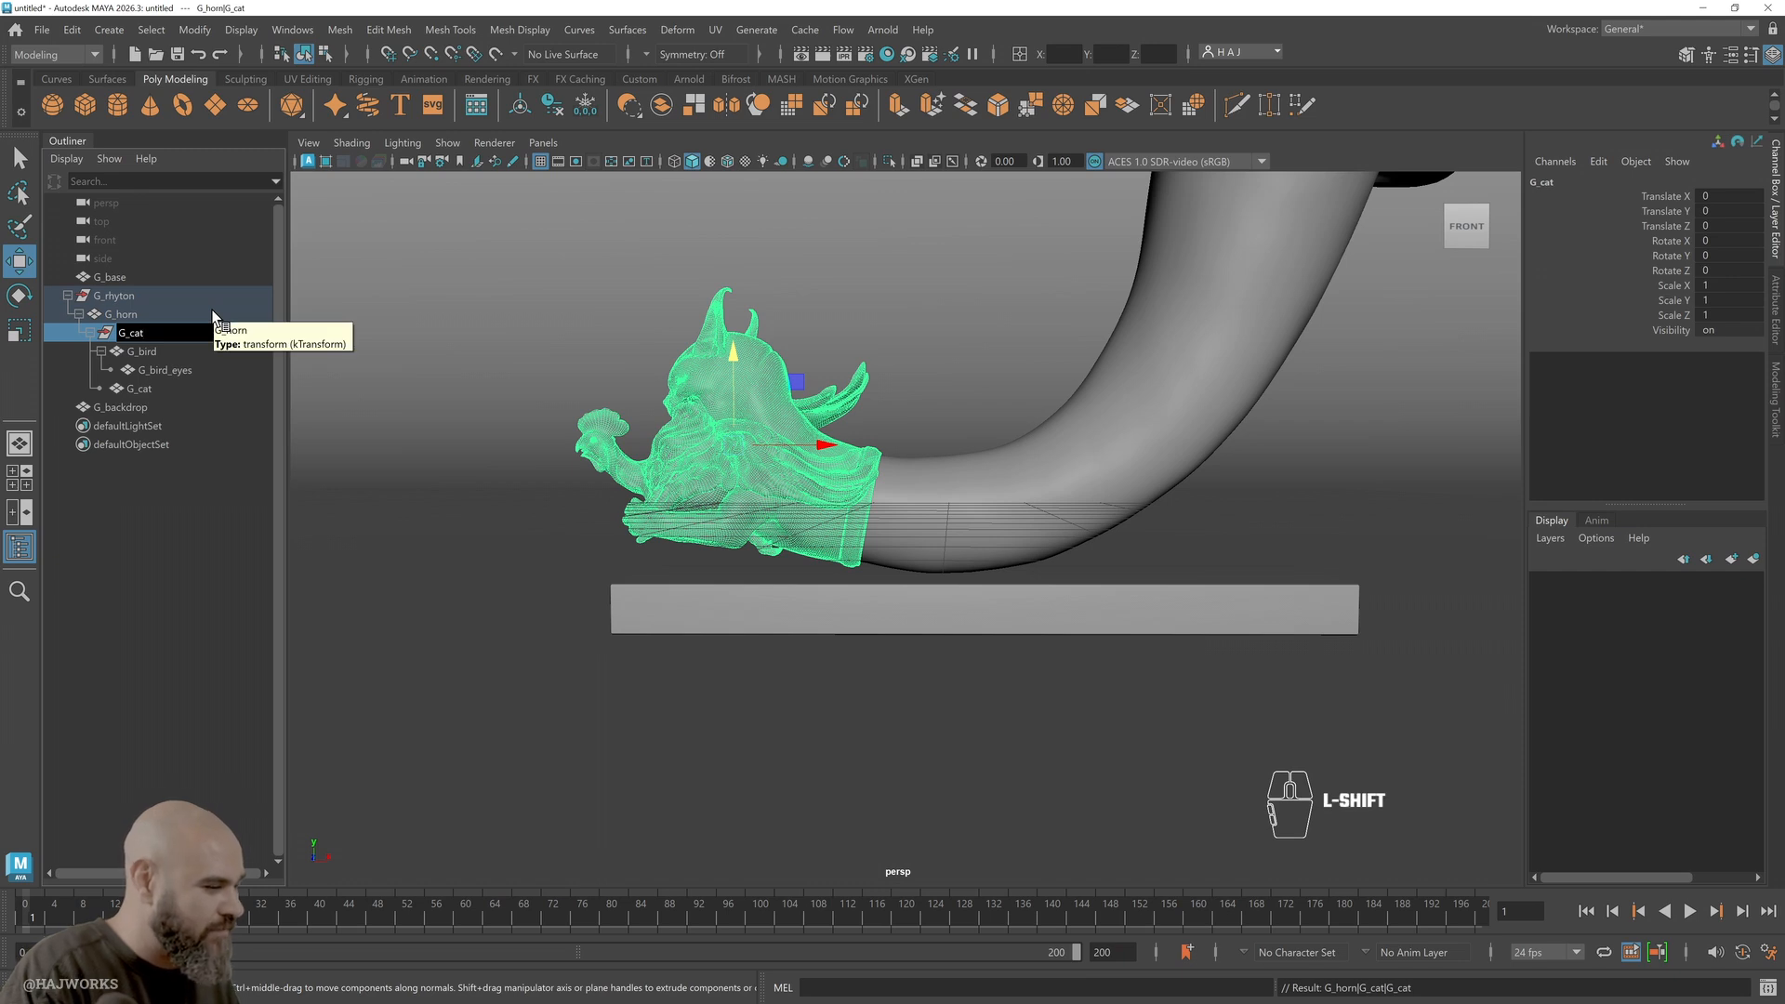
pyautogui.write('_grp')
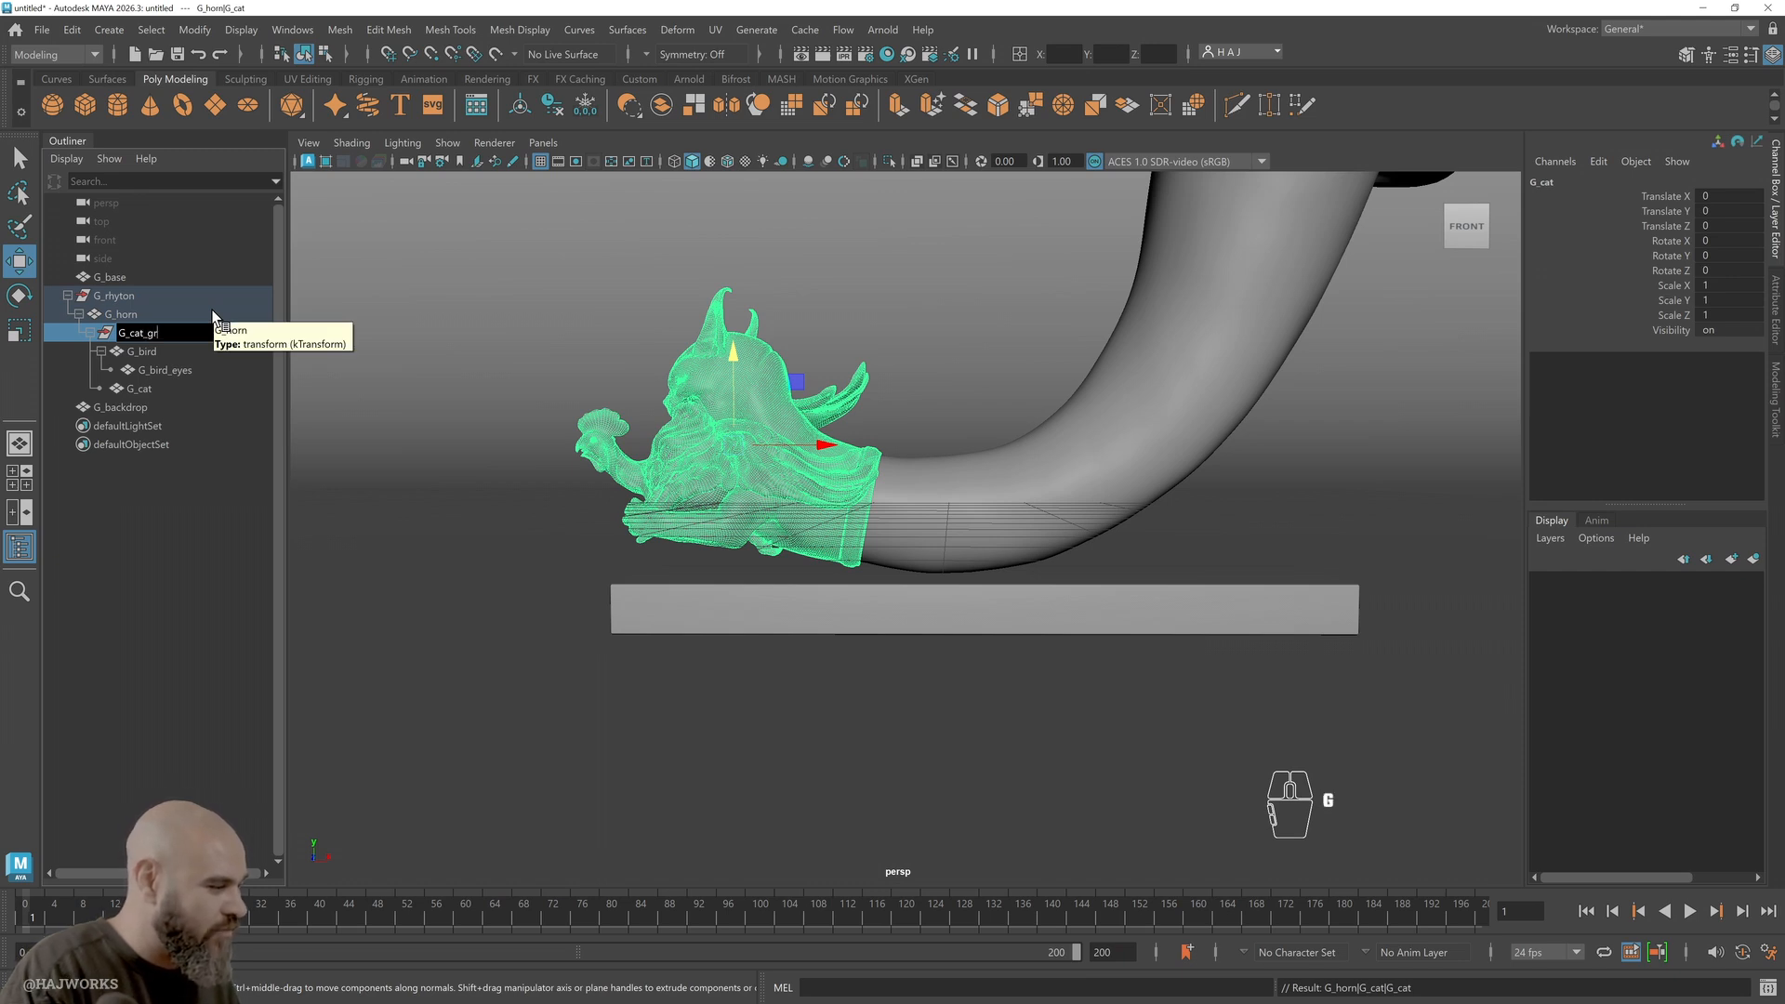
pyautogui.press('Return')
# Parent G_bird and G_bird_eyes together under the G_cat mesh inside G_cat_grp, and expand G_cat
pyautogui.click(144, 314)
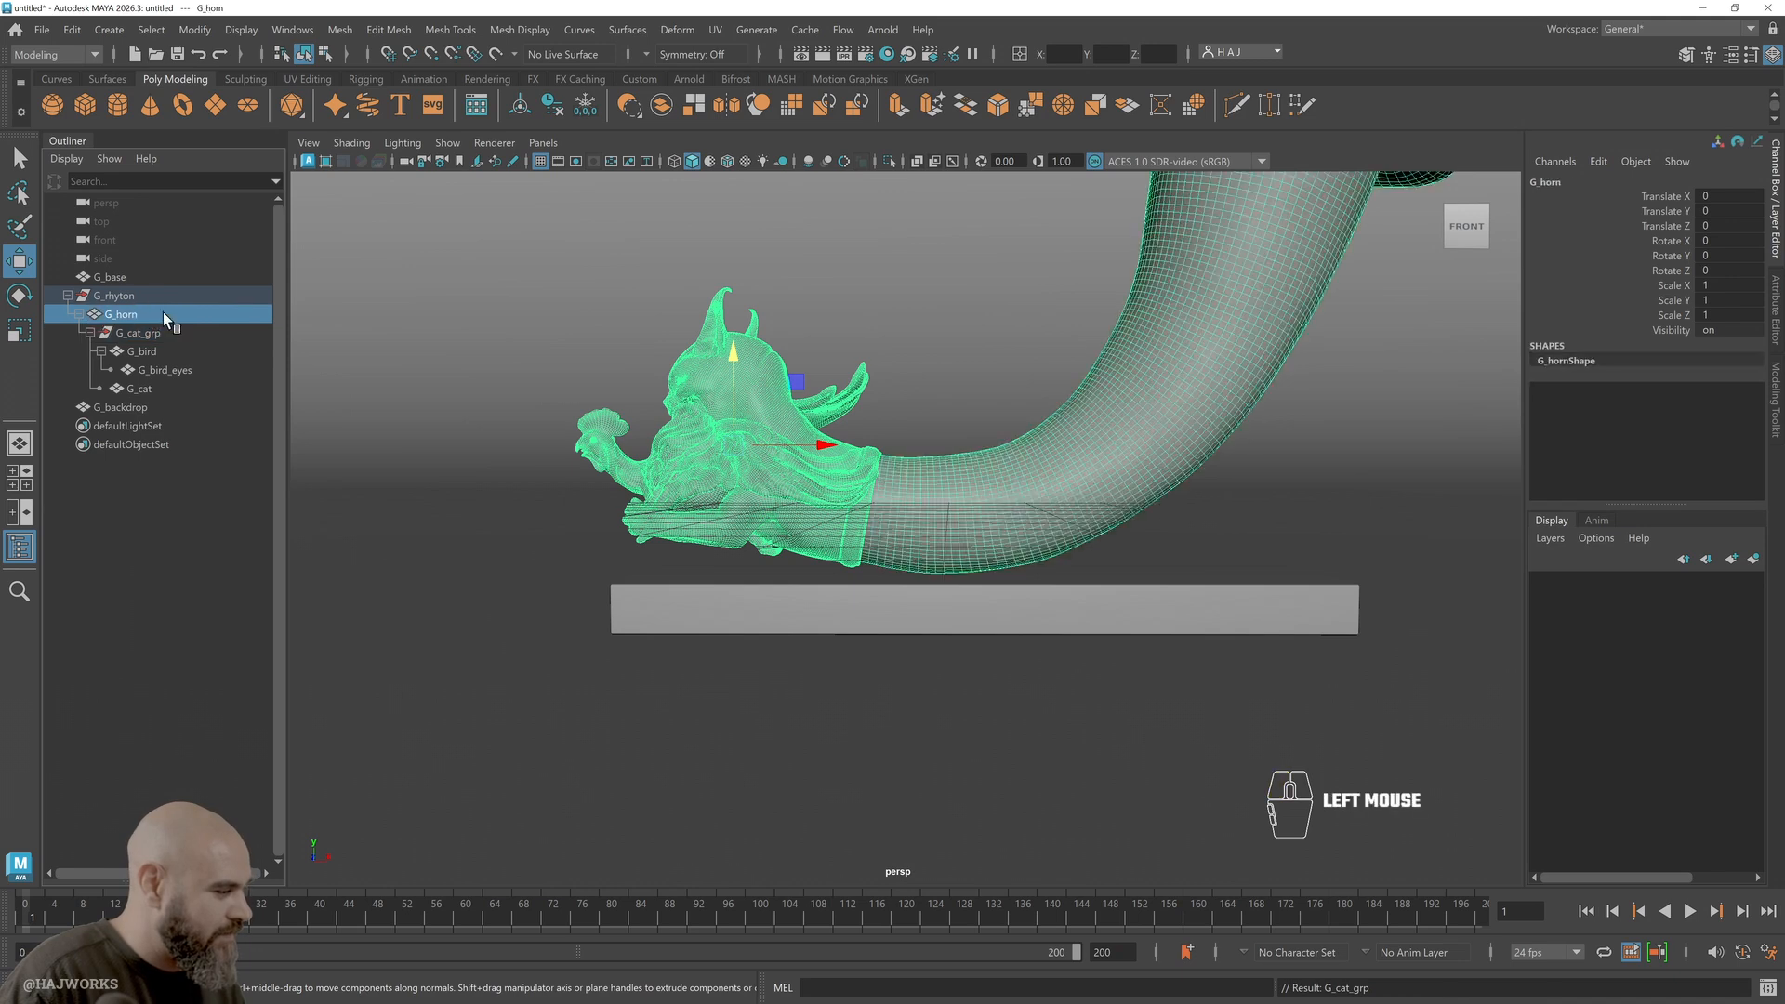
pyautogui.click(149, 351)
pyautogui.click(166, 370)
pyautogui.click(162, 387)
pyautogui.click(163, 370)
pyautogui.click(164, 352)
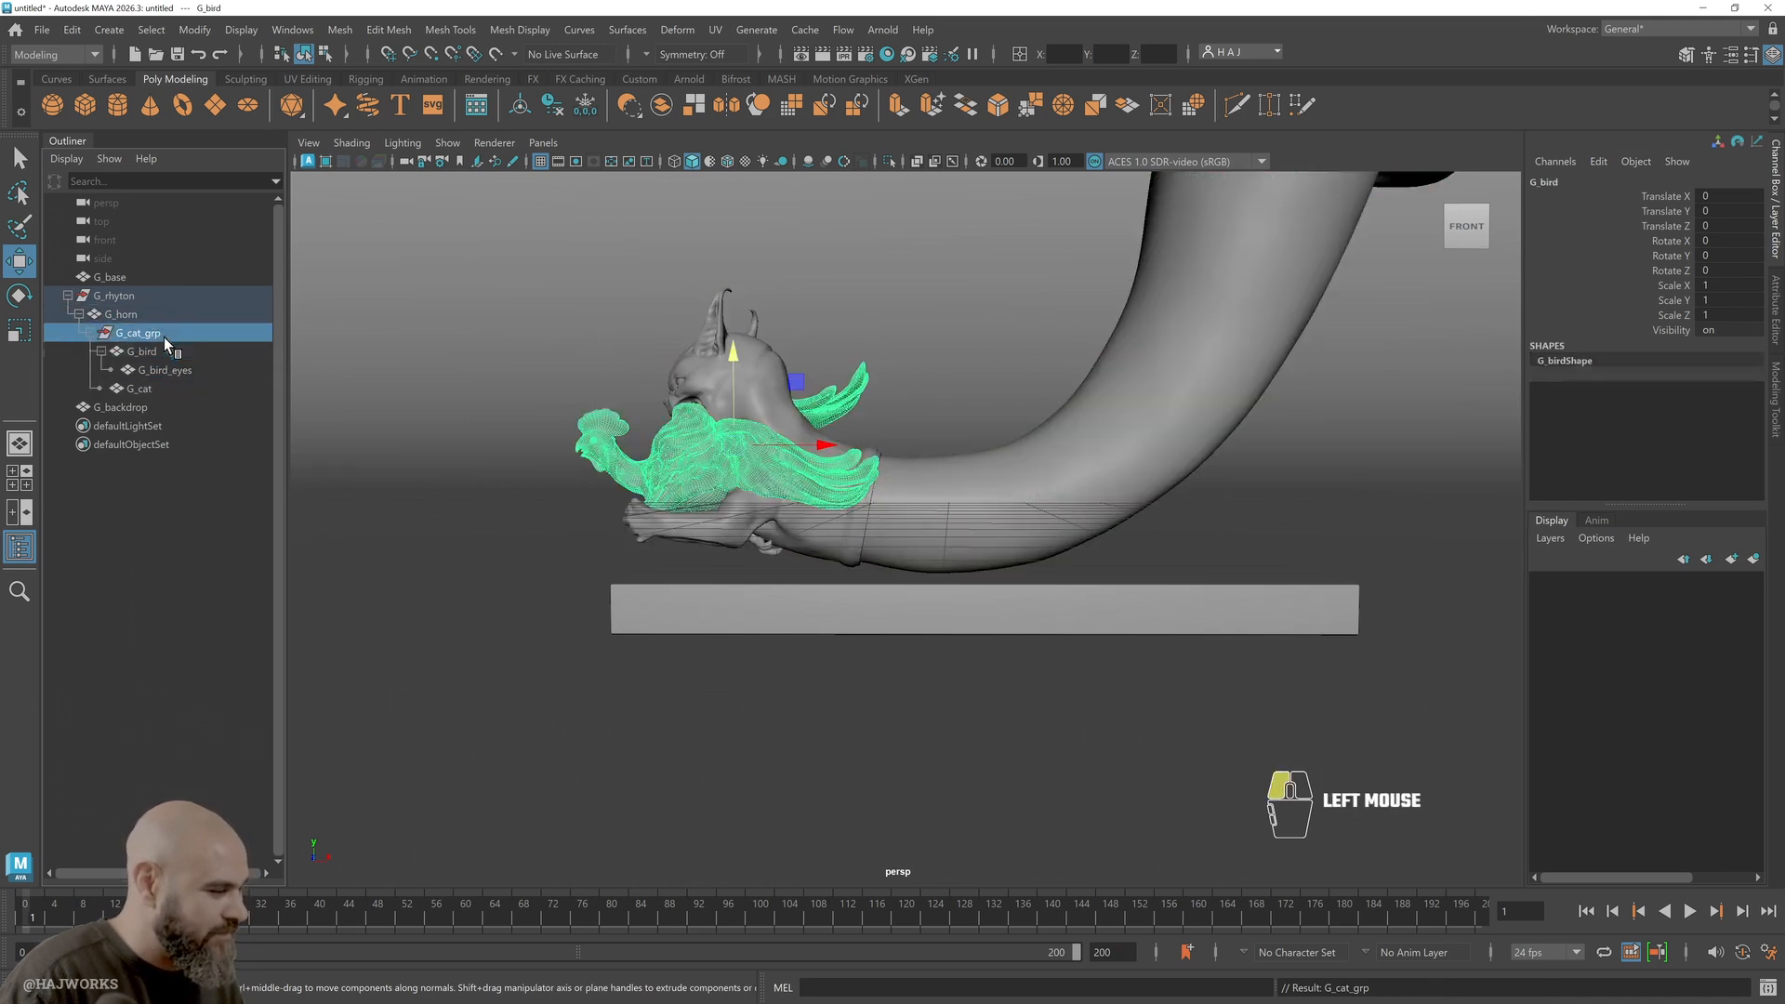
pyautogui.click(153, 387)
pyautogui.click(162, 356)
pyautogui.keyDown('shift'); pyautogui.click(165, 370); pyautogui.keyUp('shift')
pyautogui.moveTo(165, 370); pyautogui.dragTo(148, 391, button='middle')
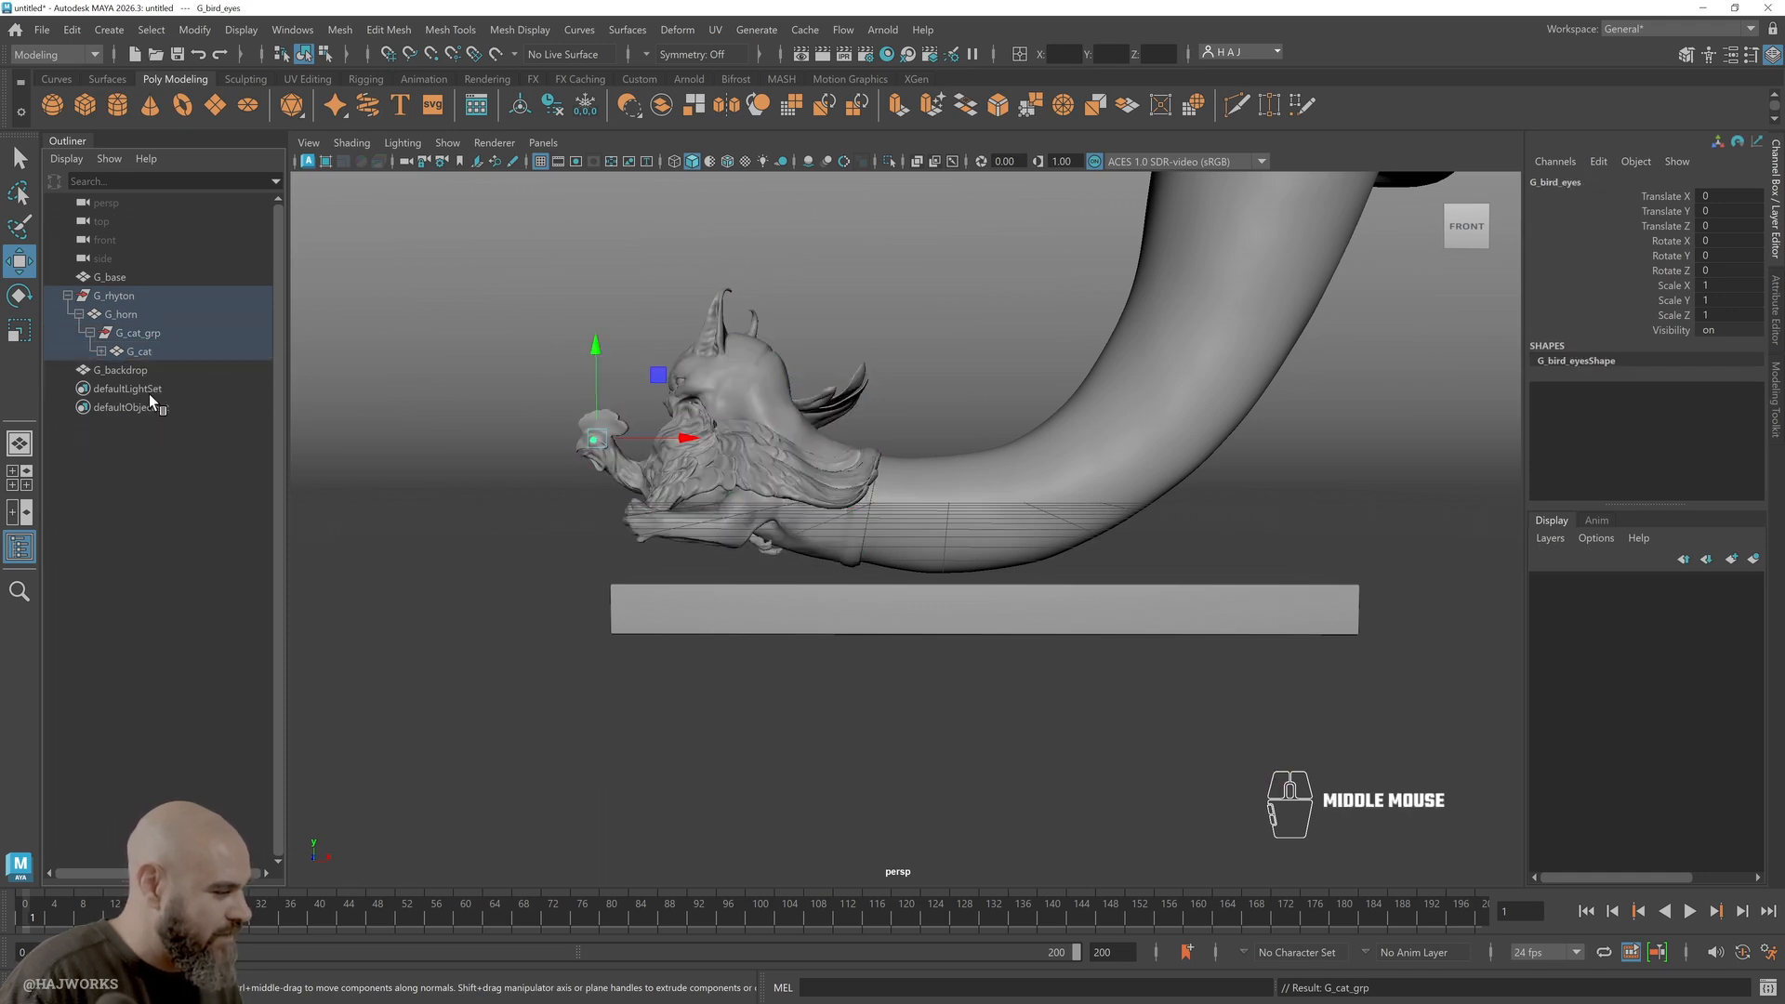
pyautogui.click(101, 352)
# Check the hierarchy by selecting G_bird, G_bird_eyes, G_cat and G_horn in turn, viewing the whole rhyton
pyautogui.click(157, 368)
pyautogui.click(165, 385)
pyautogui.click(156, 352)
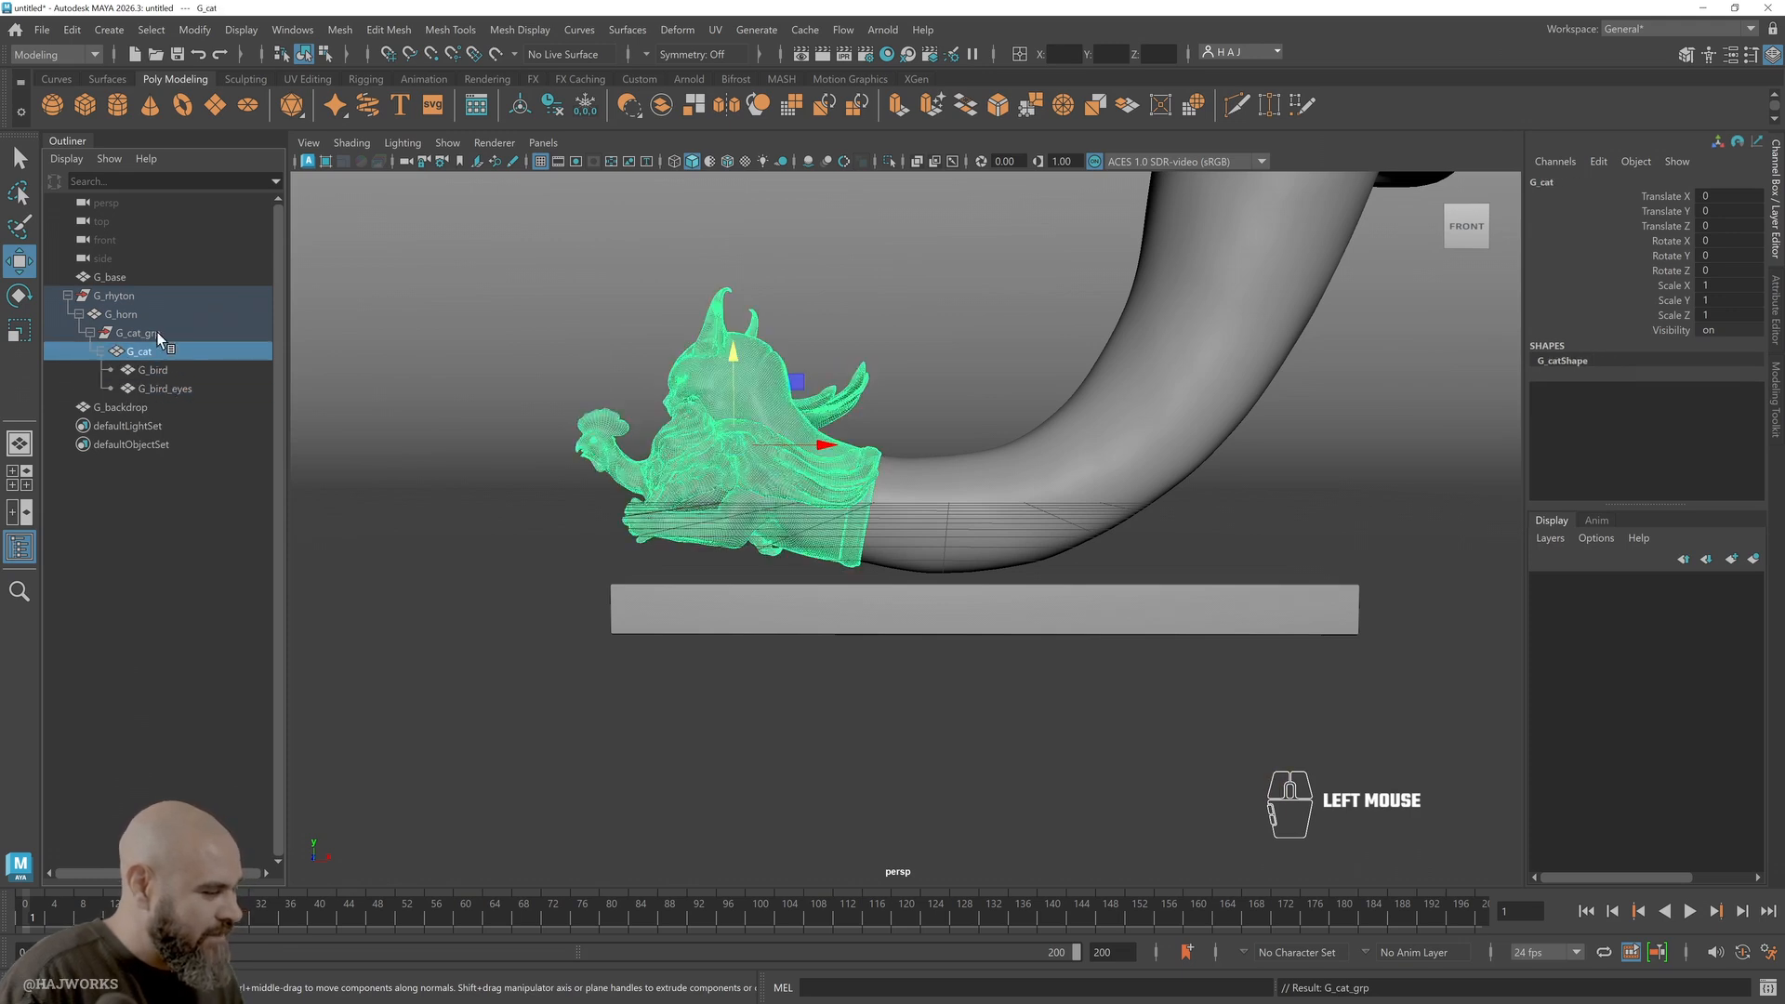
pyautogui.click(131, 315)
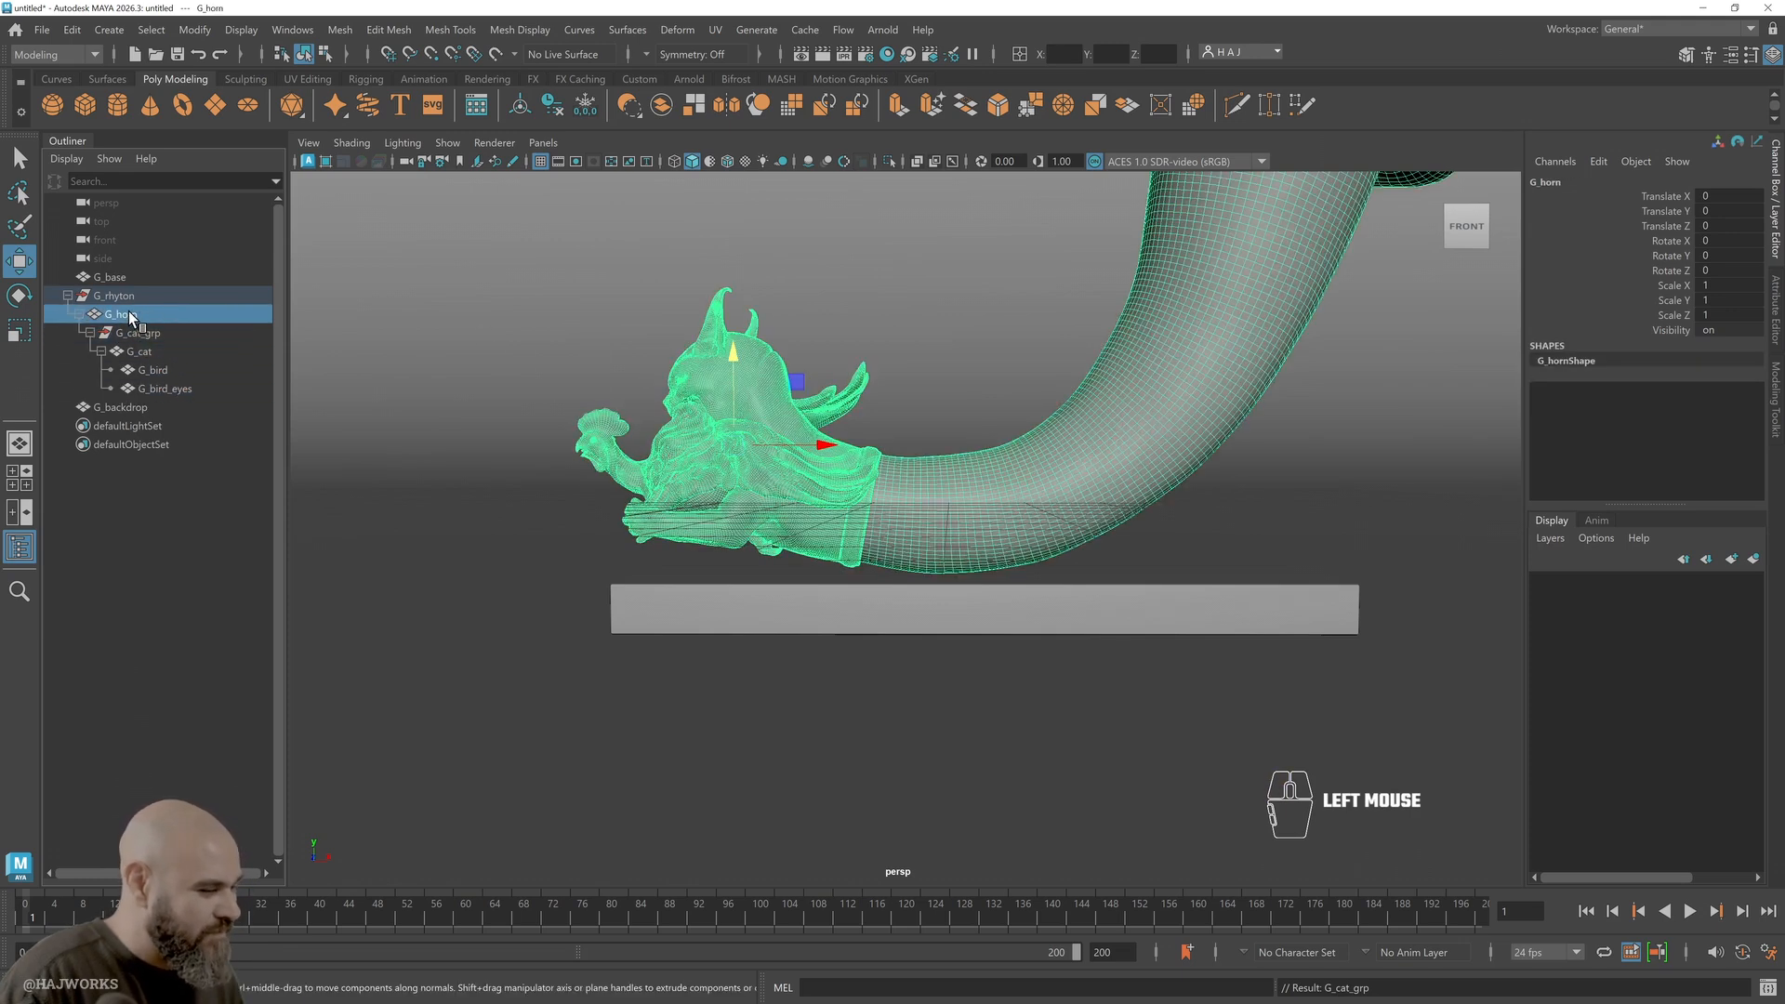
pyautogui.keyDown('alt'); pyautogui.moveTo(1091, 586); pyautogui.dragTo(1004, 753, button='middle'); pyautogui.keyUp('alt')
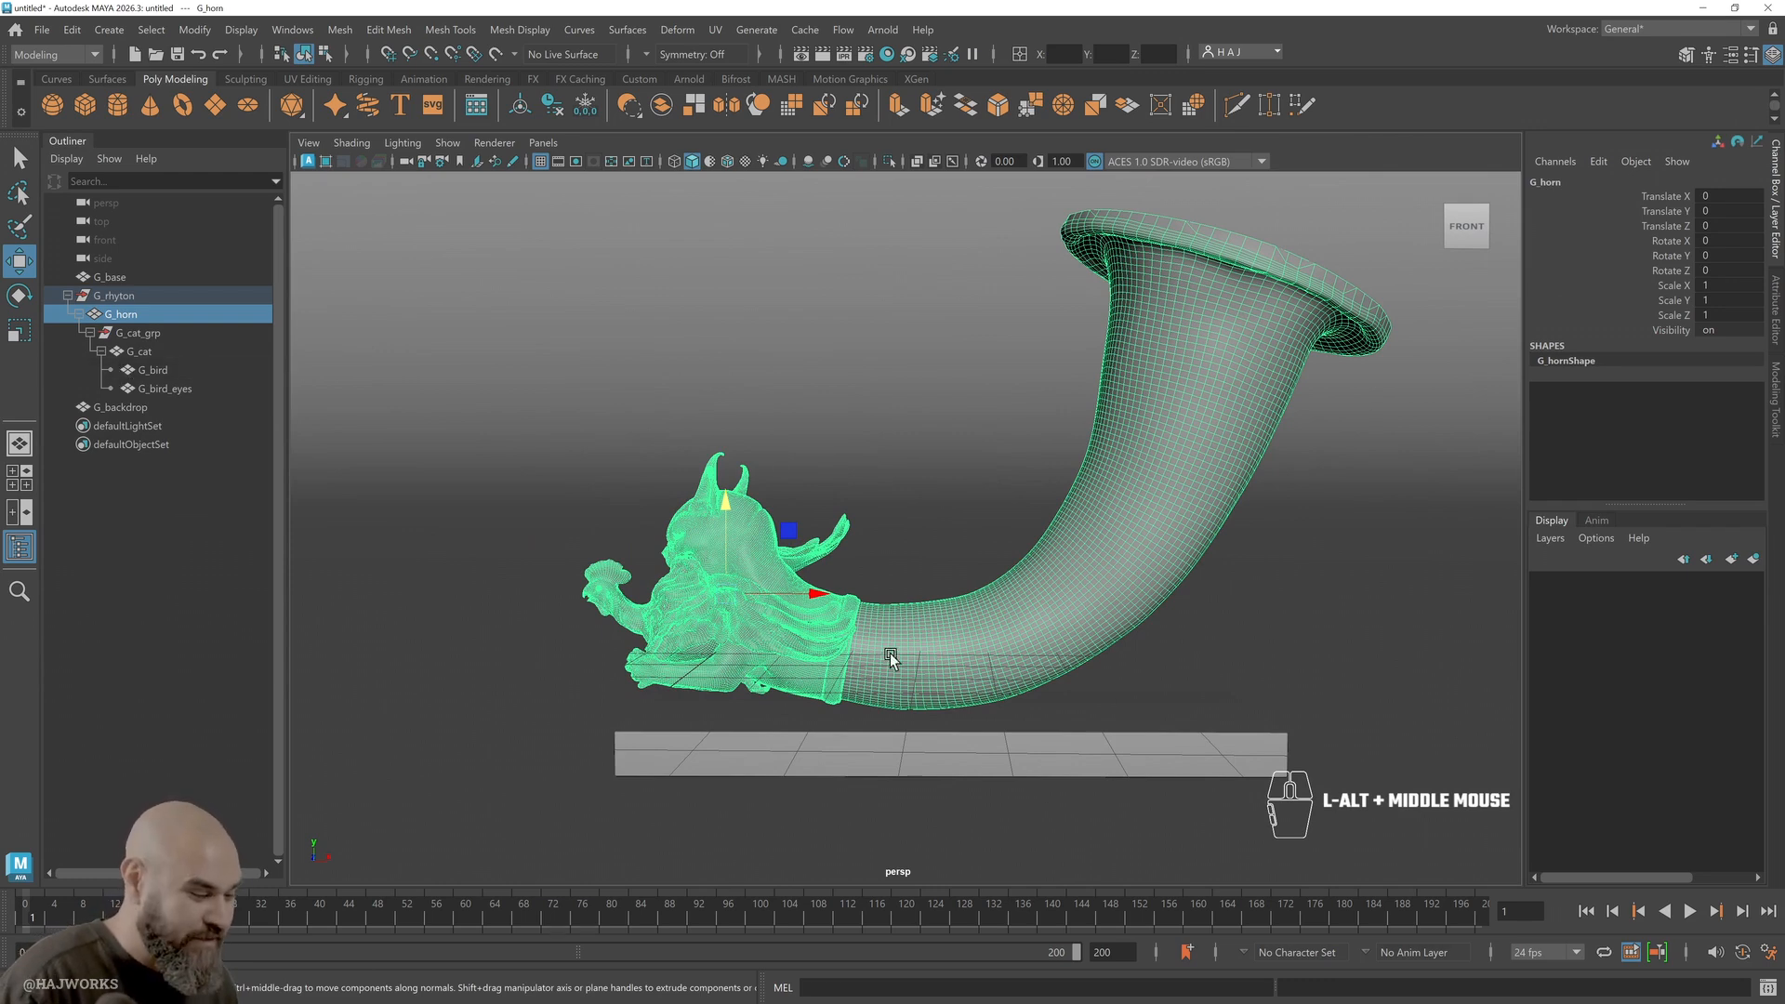
pyautogui.click(793, 621)
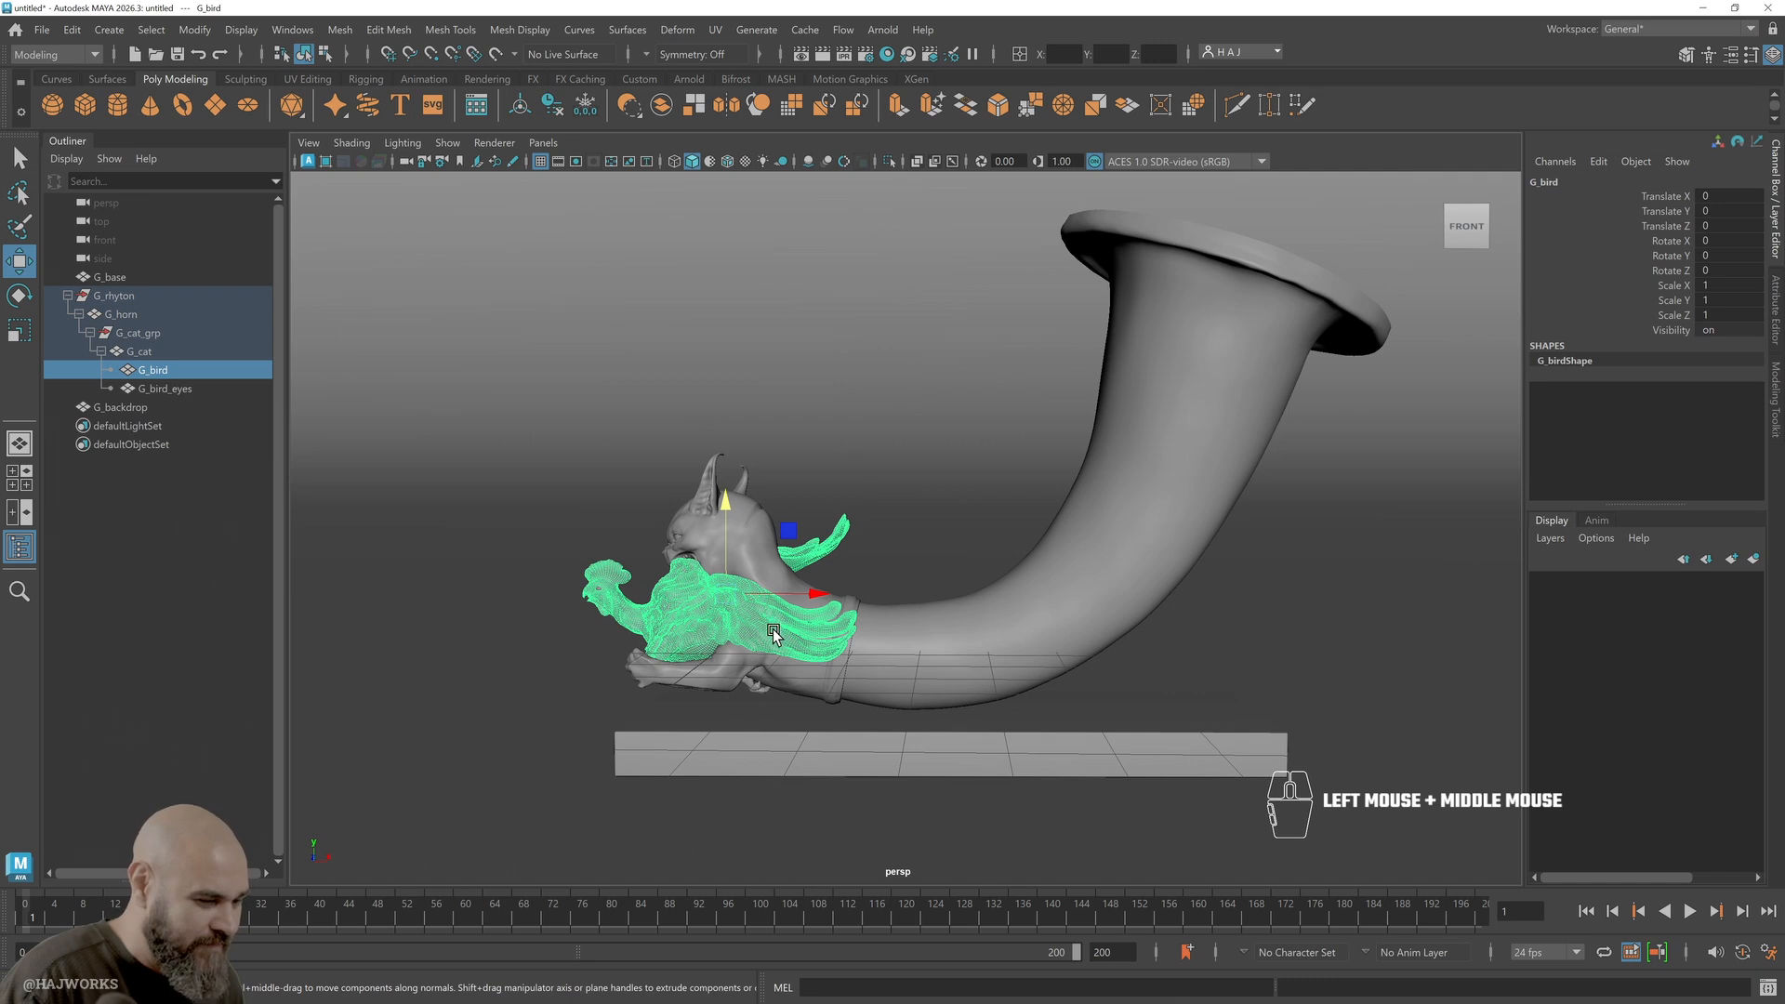
# Combine G_bird, G_cat and G_horn into a single mesh and delete its history
pyautogui.keyDown('shift'); pyautogui.click(764, 573); pyautogui.keyUp('shift')
pyautogui.keyDown('shift'); pyautogui.click(885, 612); pyautogui.keyUp('shift')
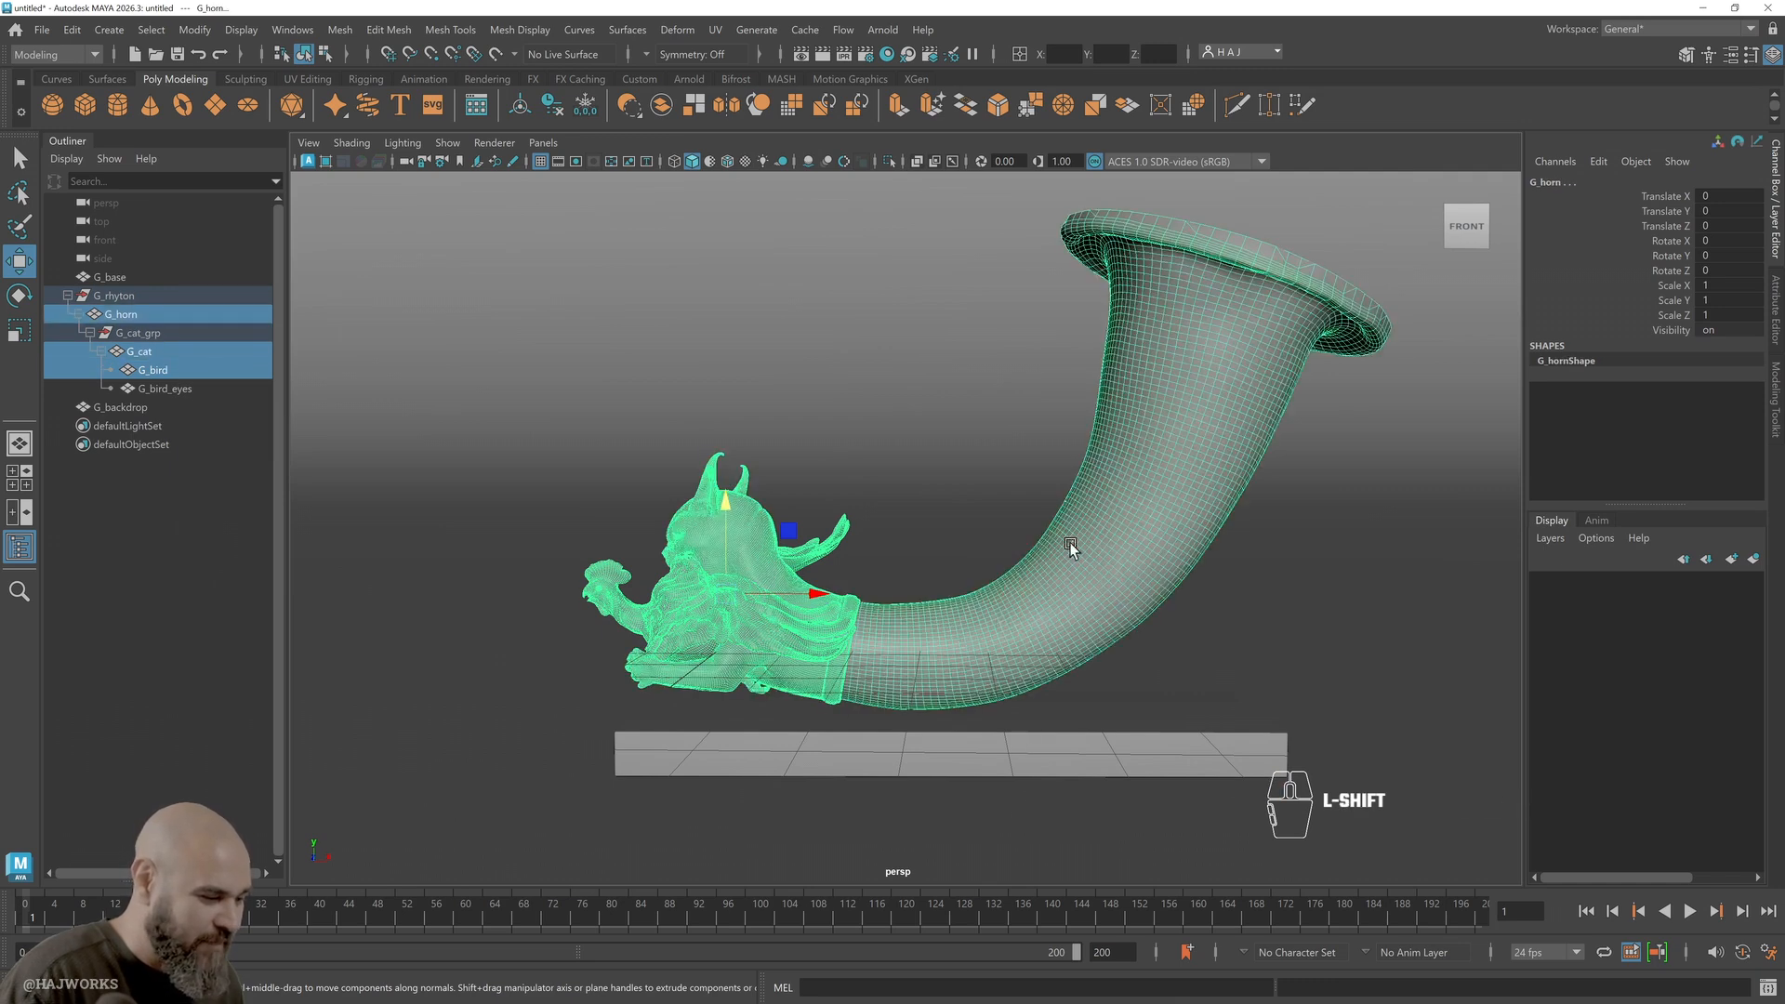
pyautogui.click(341, 30)
pyautogui.click(391, 97)
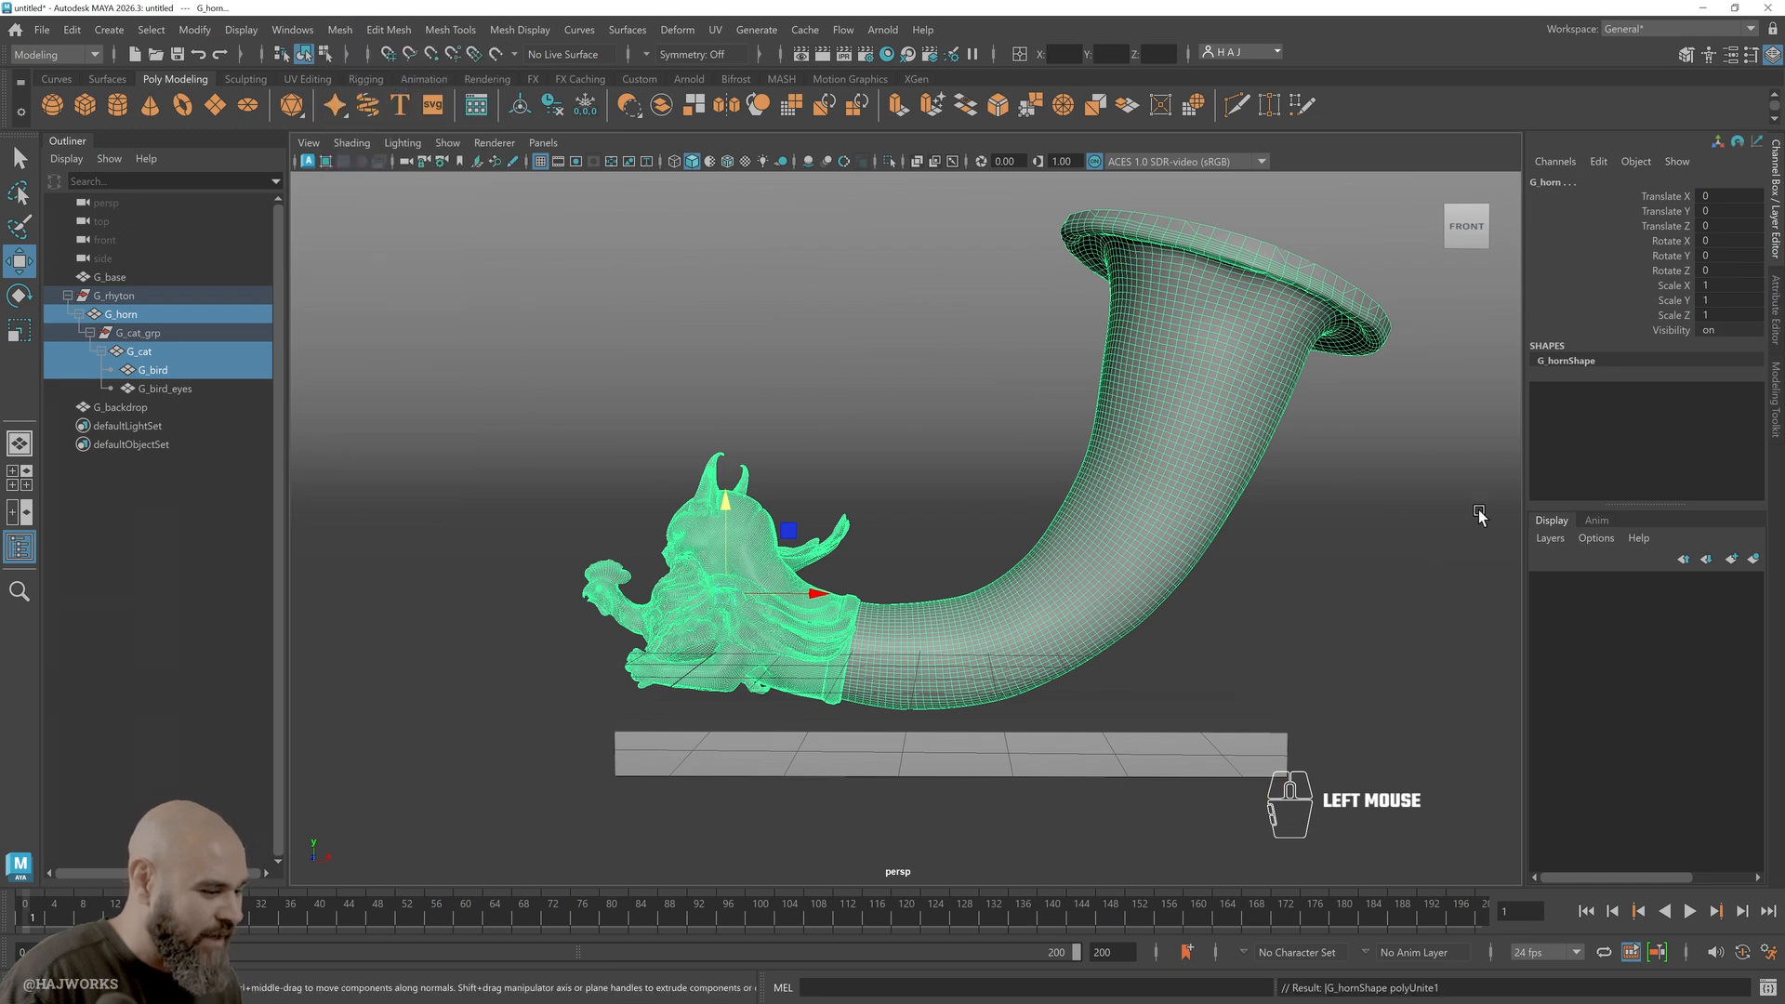
pyautogui.hotkey('alt', 'shift', 'd')
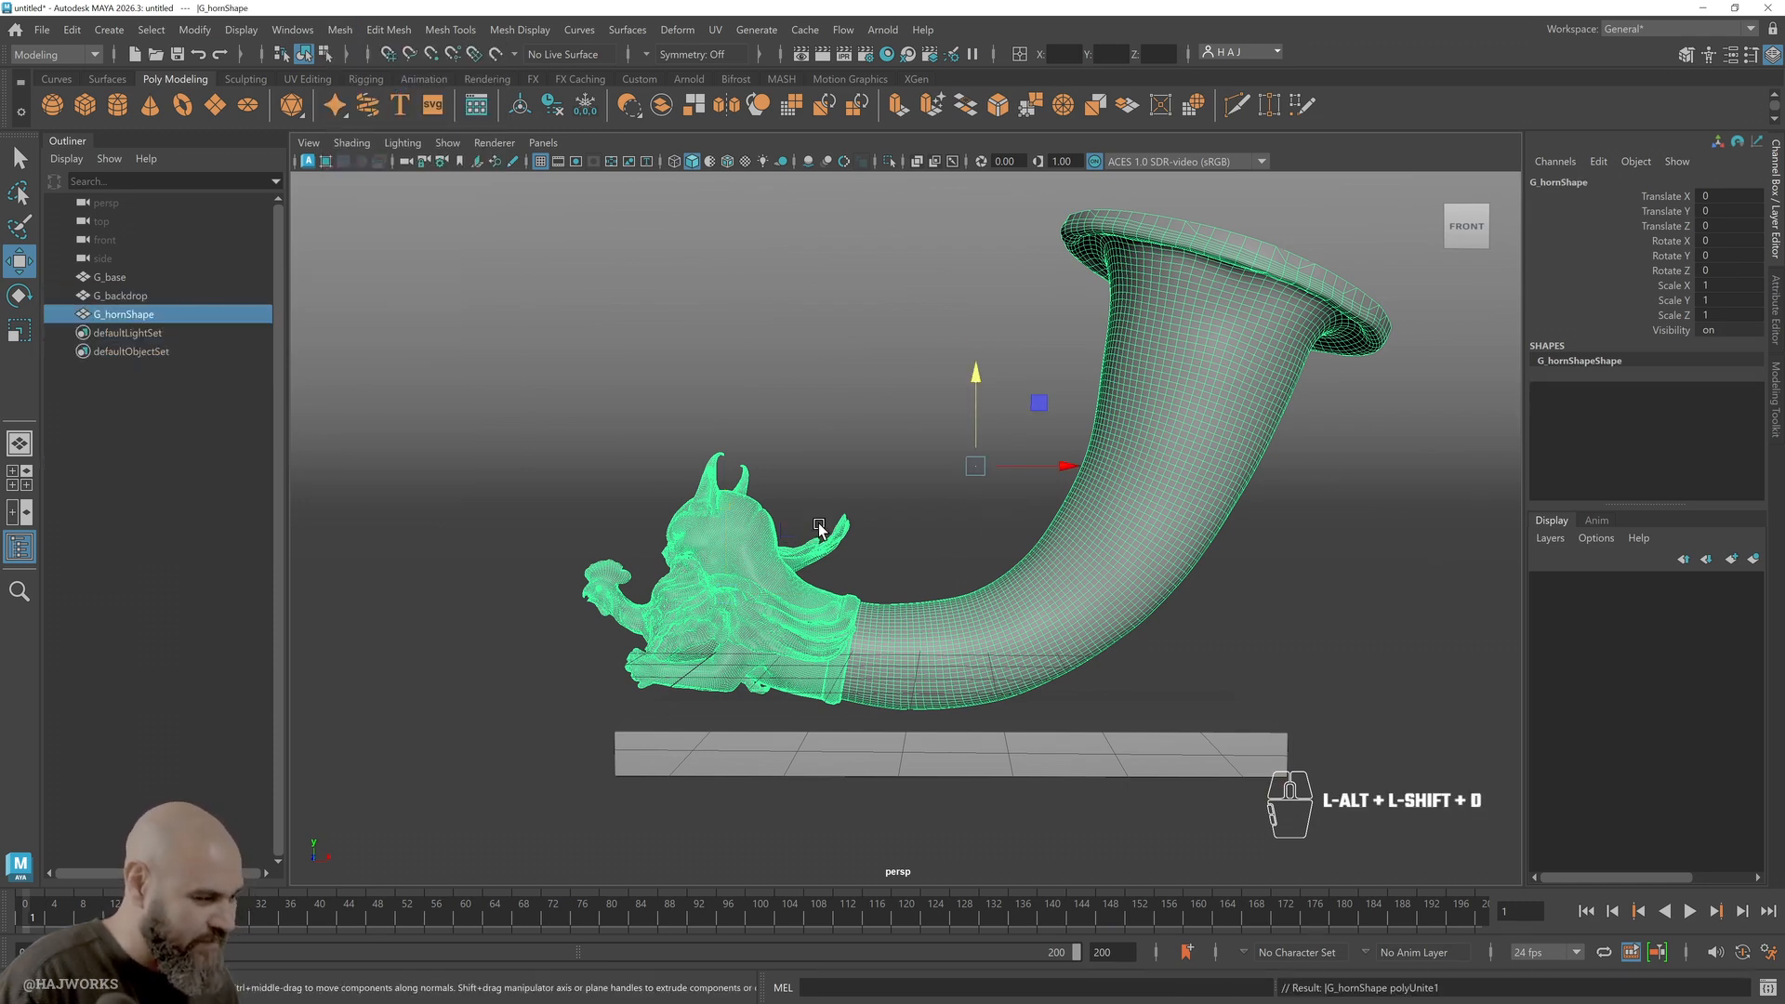
# Rename the combined rhyton mesh as G_rhyton
pyautogui.doubleClick(140, 314)
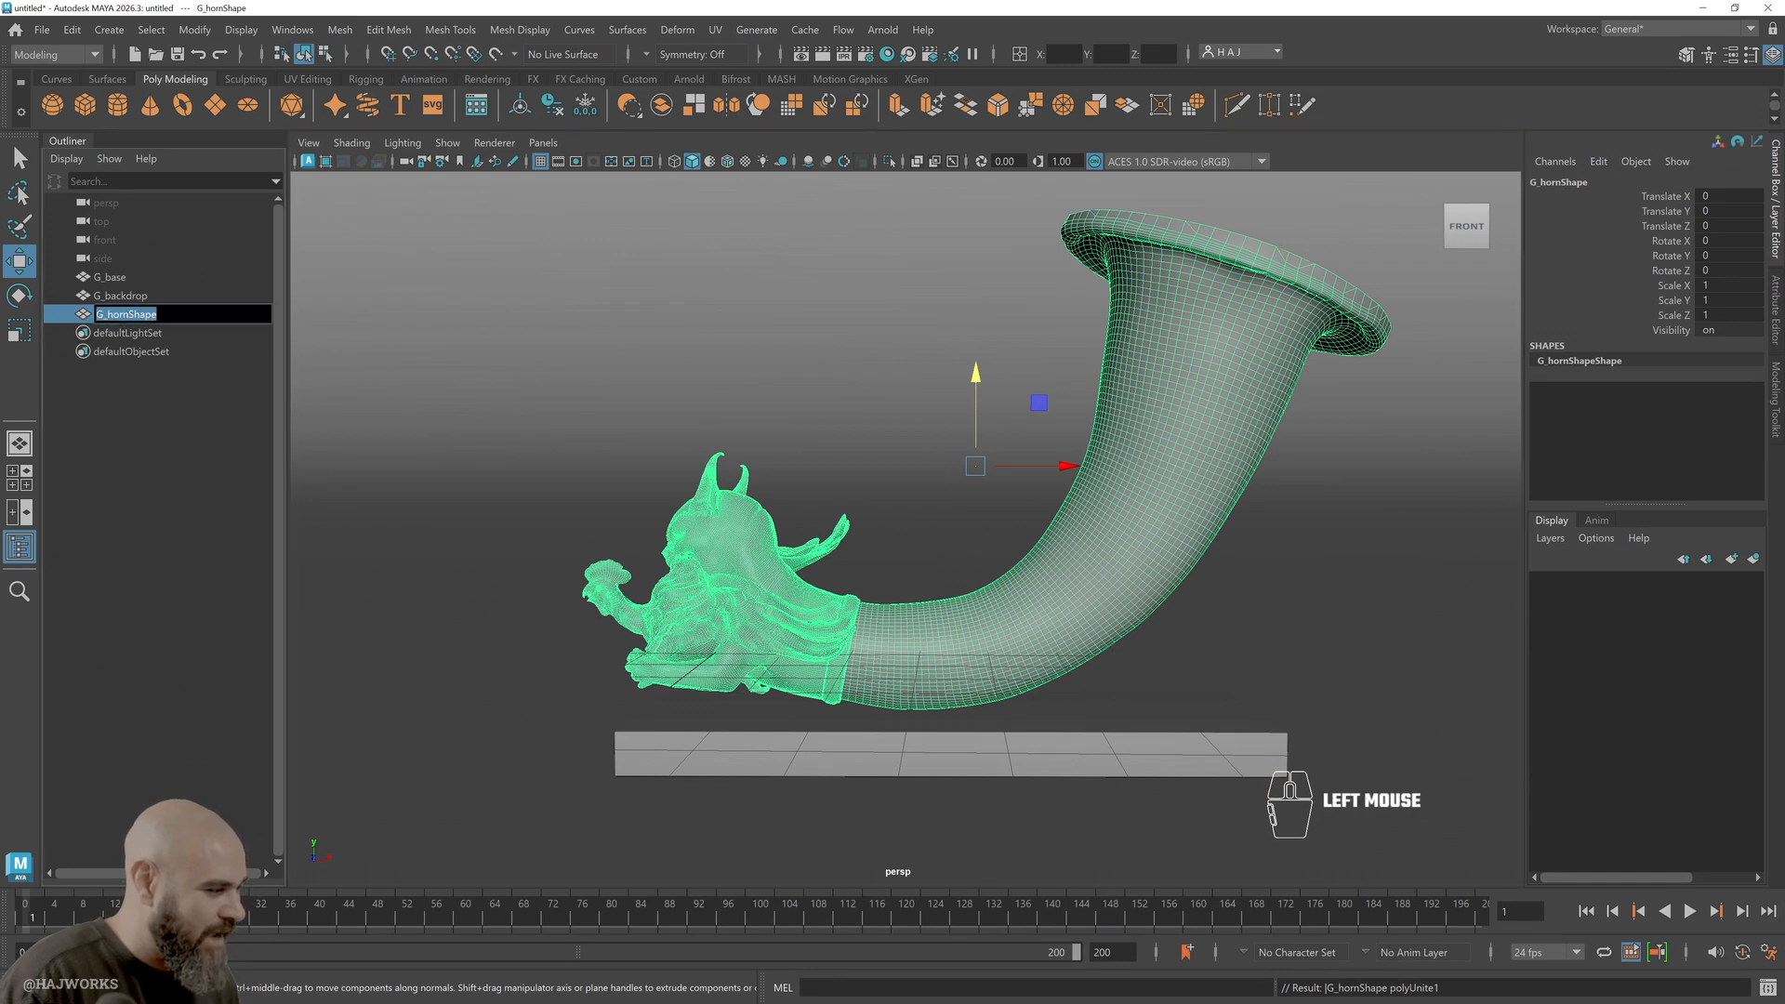
pyautogui.press('BackSpace')
pyautogui.press('BackSpace')
pyautogui.press('BackSpace')
pyautogui.press('BackSpace')
pyautogui.press('BackSpace')
pyautogui.press('BackSpace')
pyautogui.press('BackSpace')
pyautogui.press('BackSpace')
pyautogui.press('BackSpace')
pyautogui.write('rhyton')
pyautogui.press('Return')
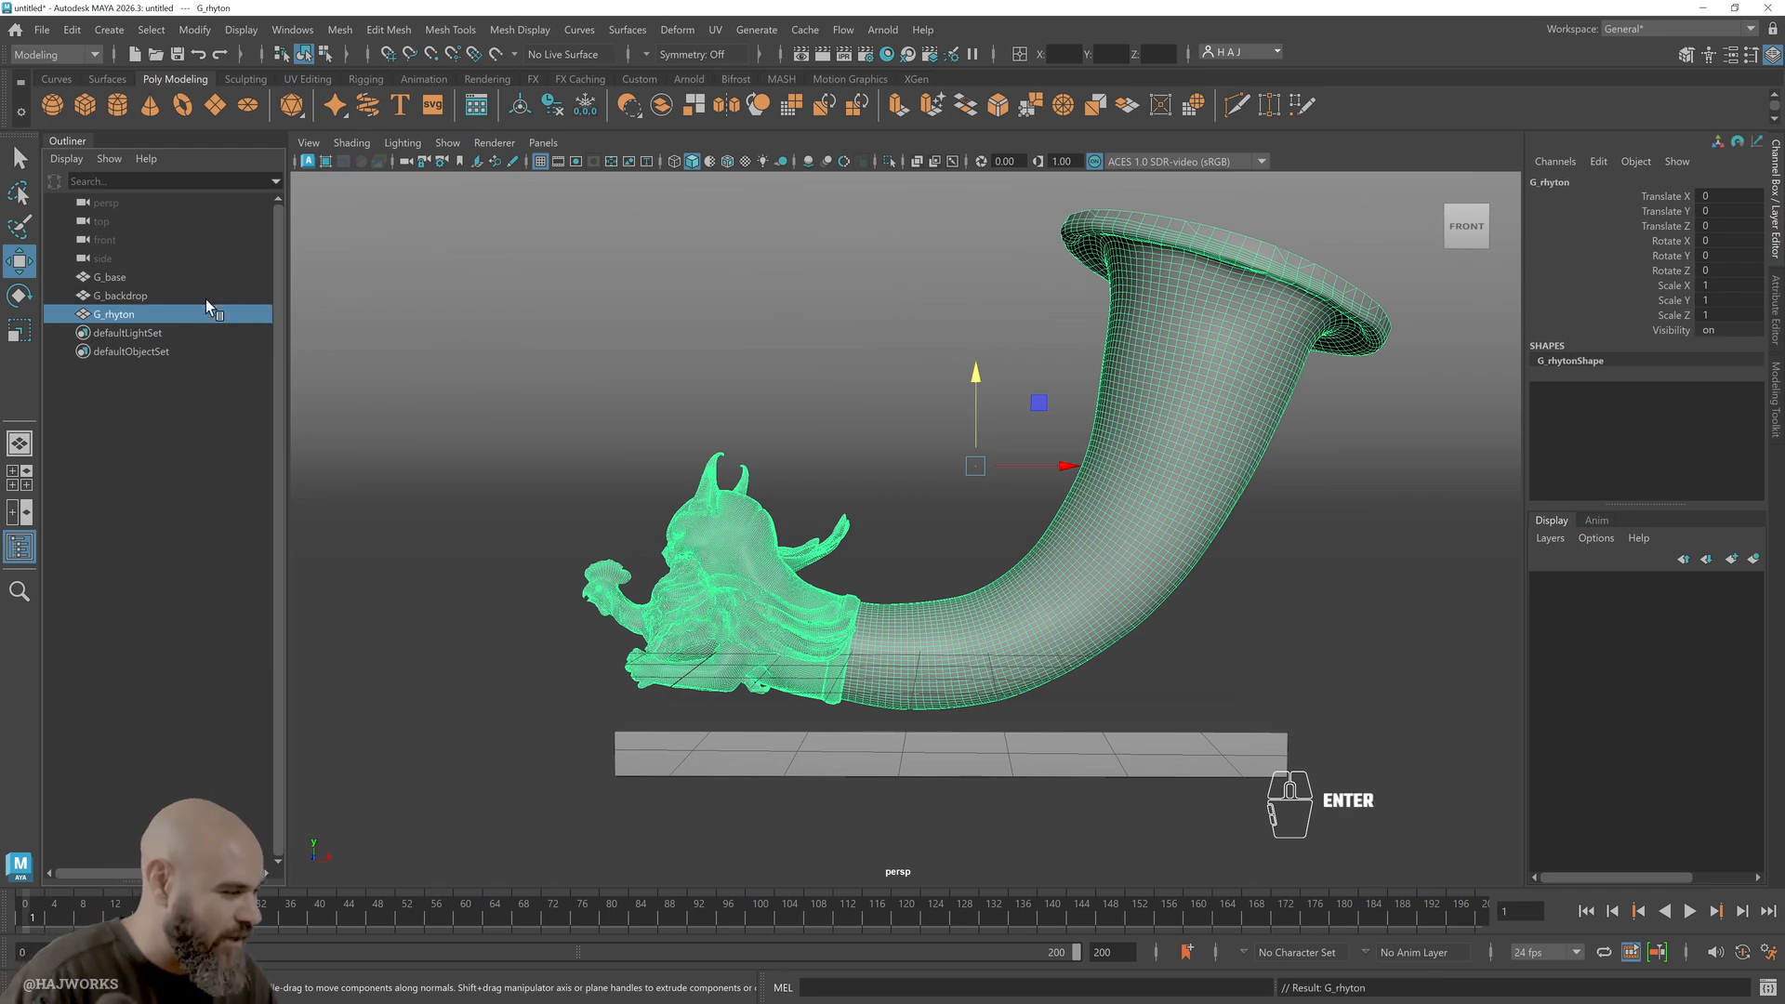
# Select G_base, G_backdrop and G_rhyton in turn, ending on G_rhyton, and open Hypershade over the viewport
pyautogui.click(114, 277)
pyautogui.click(130, 314)
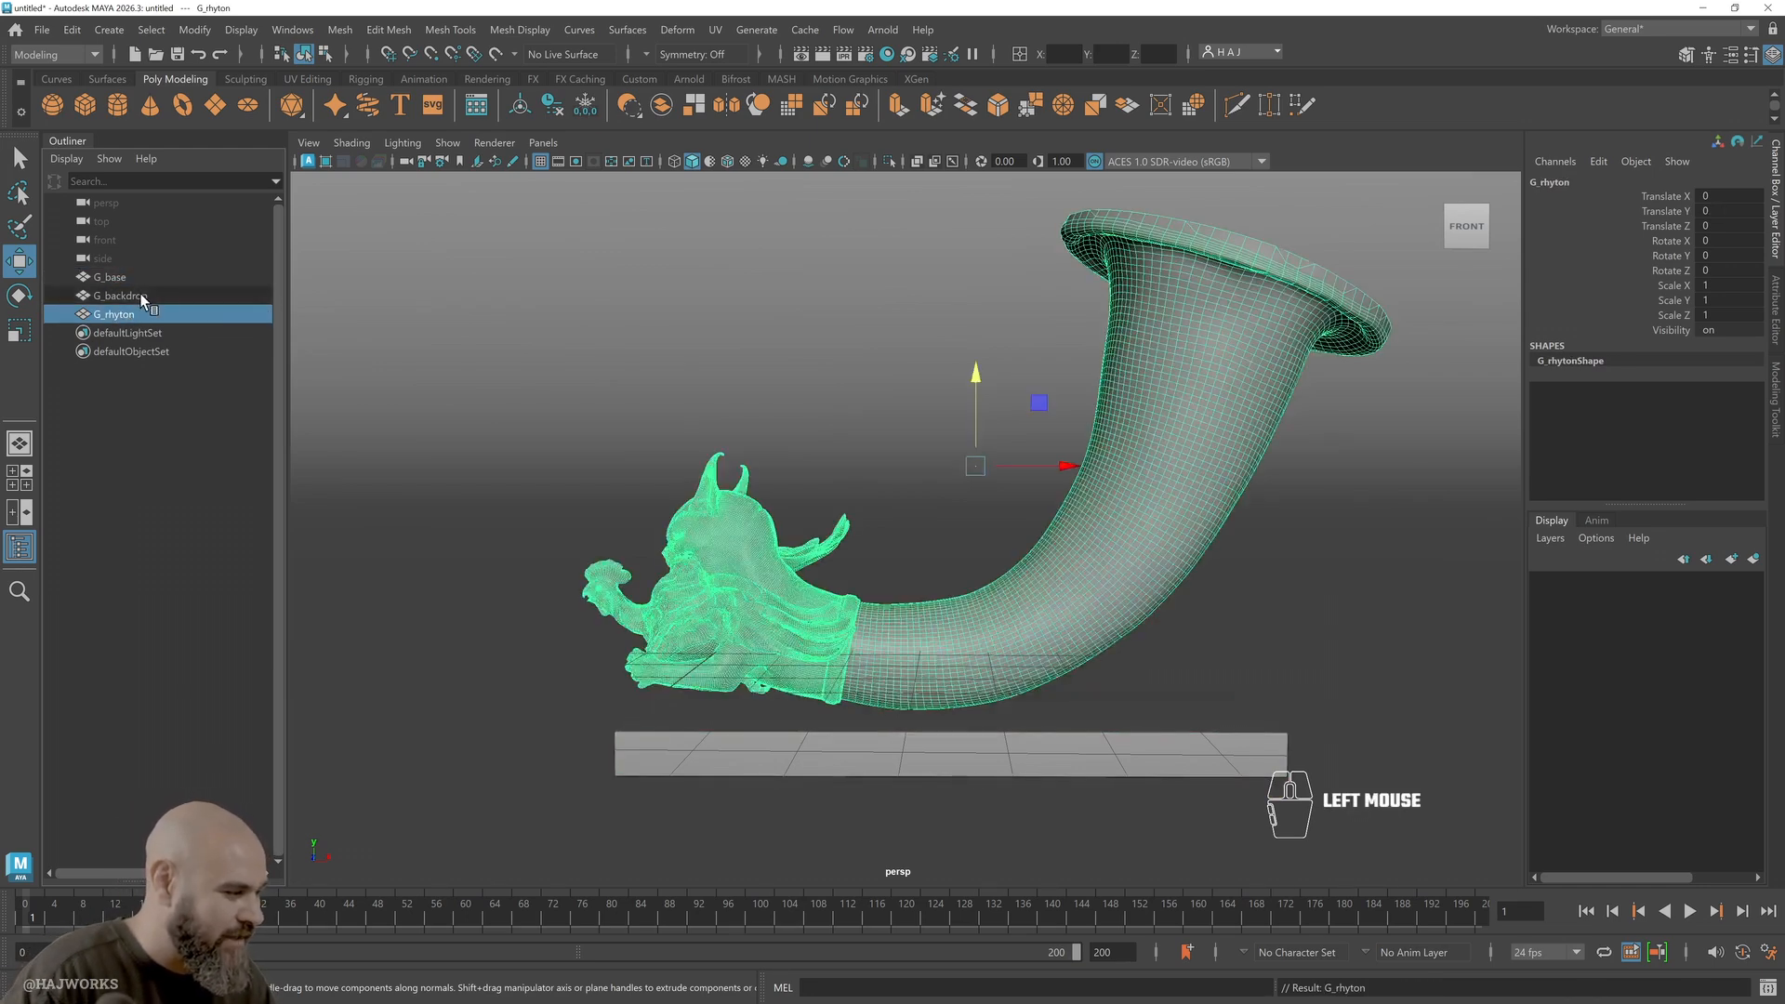
pyautogui.click(141, 296)
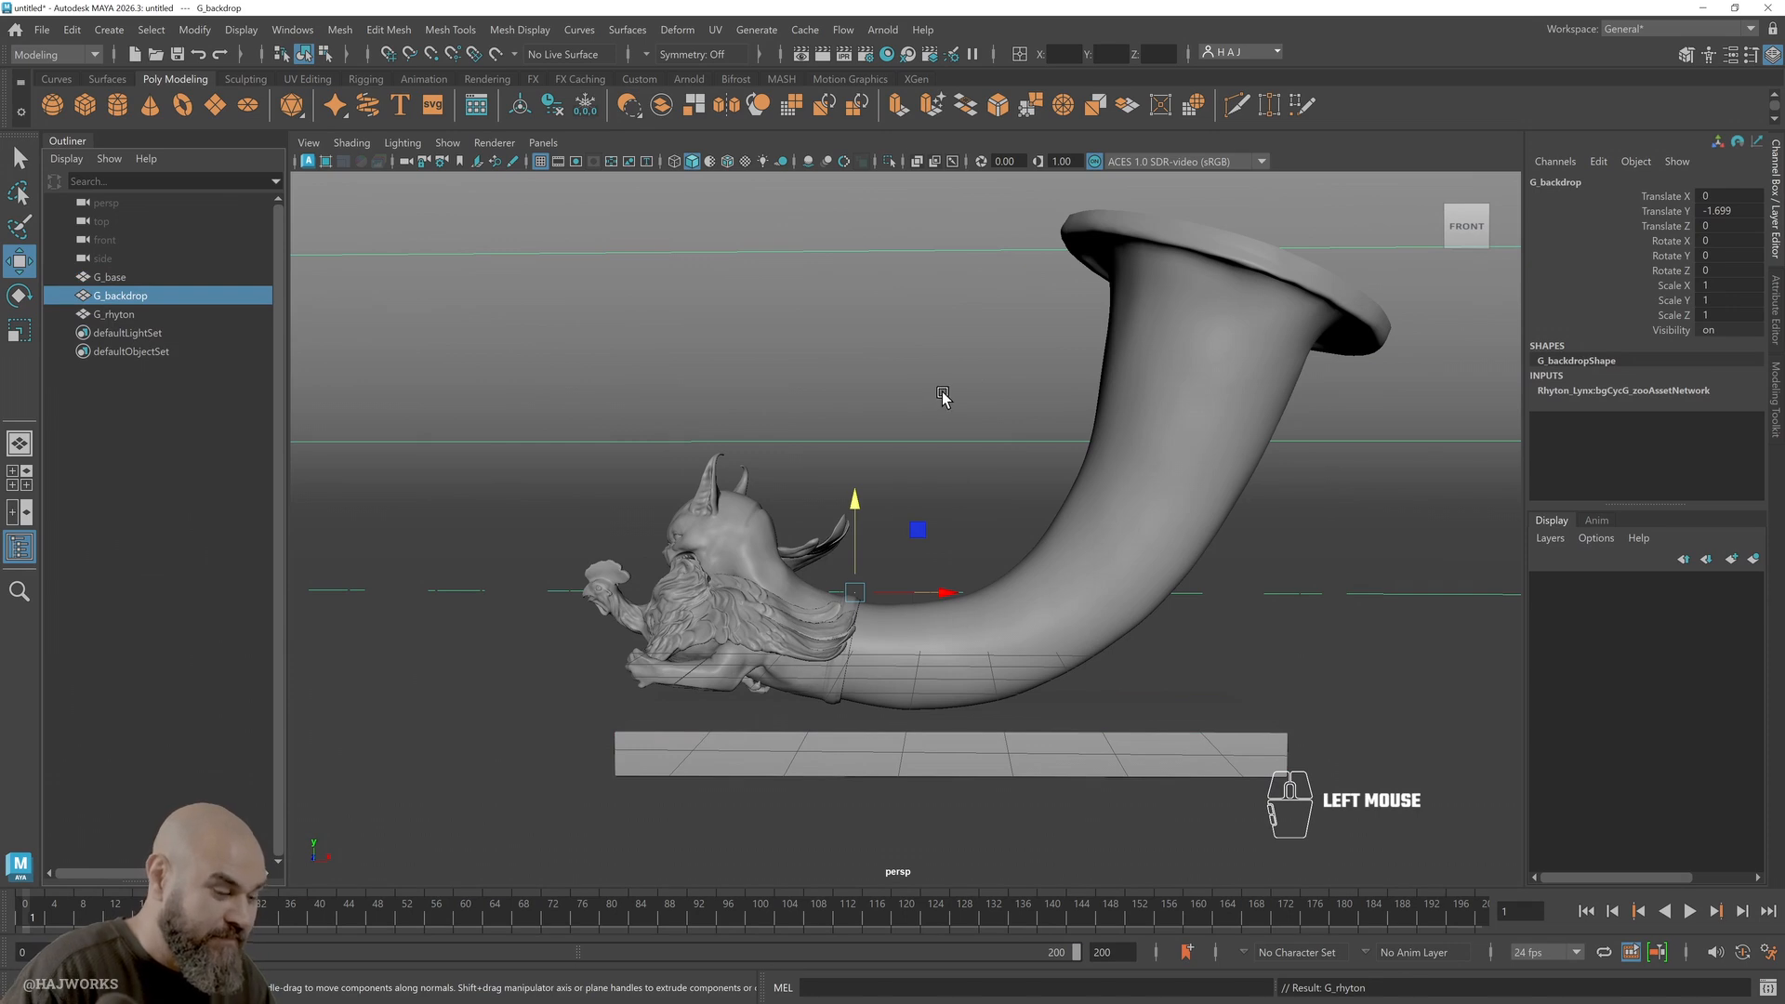
pyautogui.click(1048, 656)
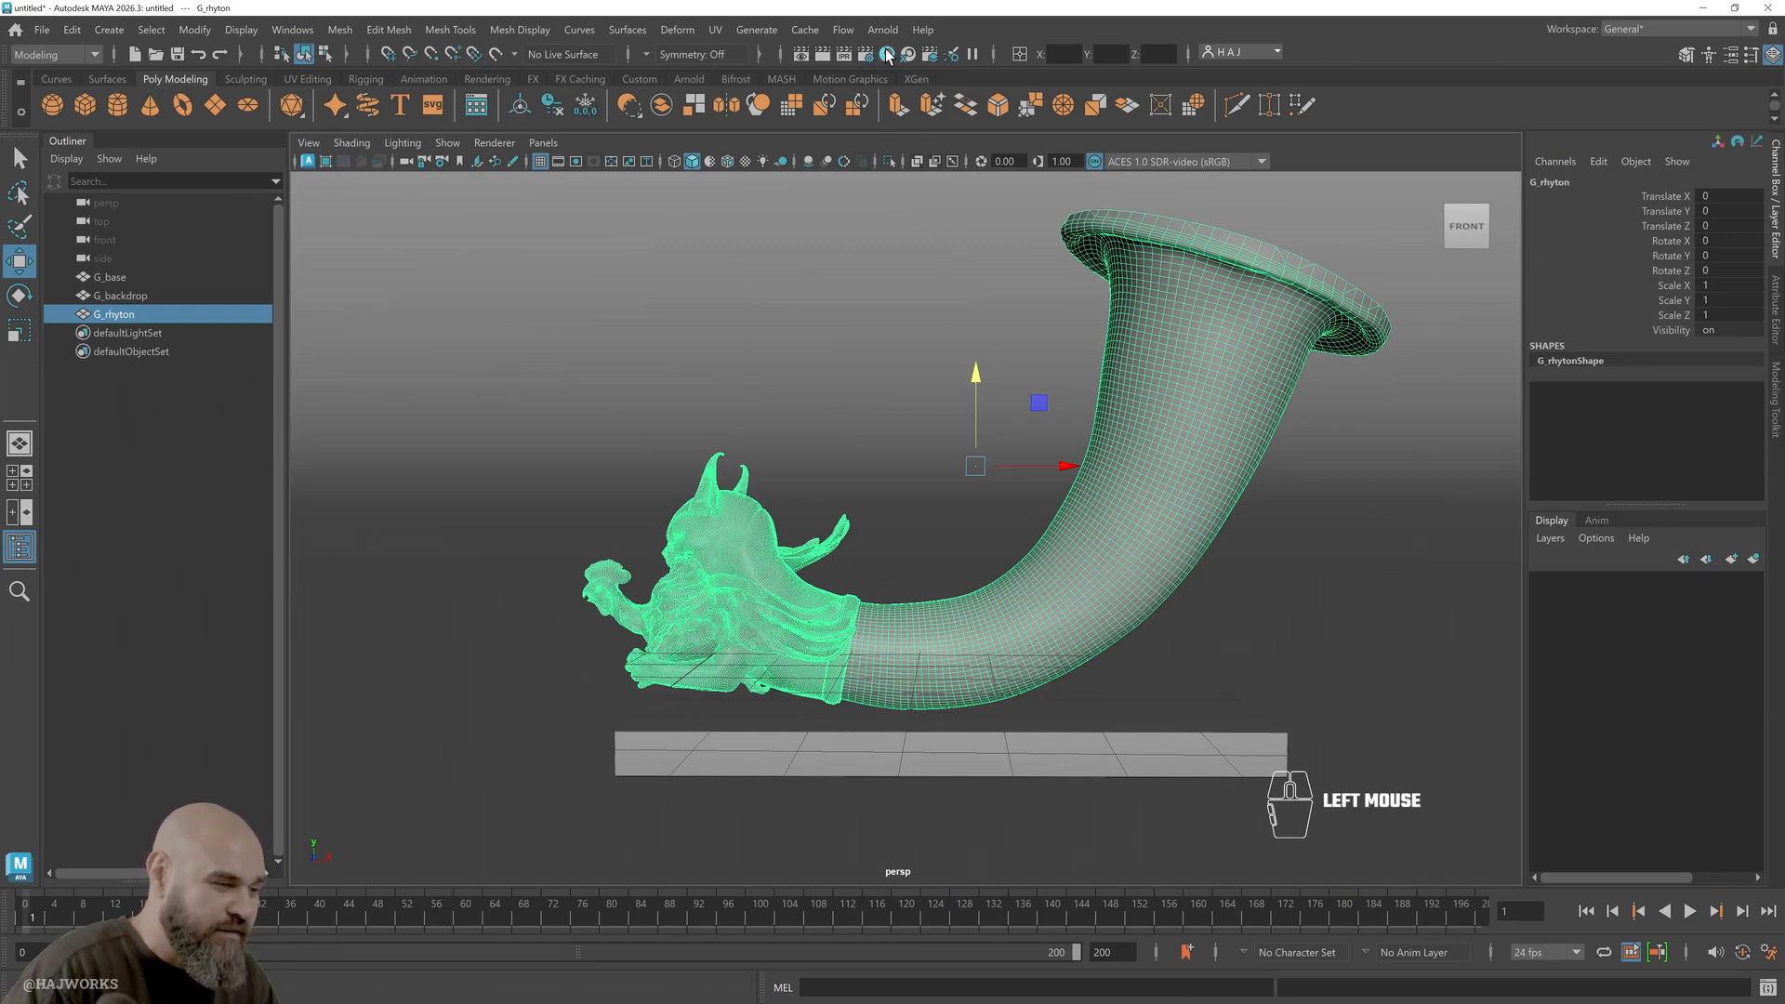
pyautogui.press('F7')
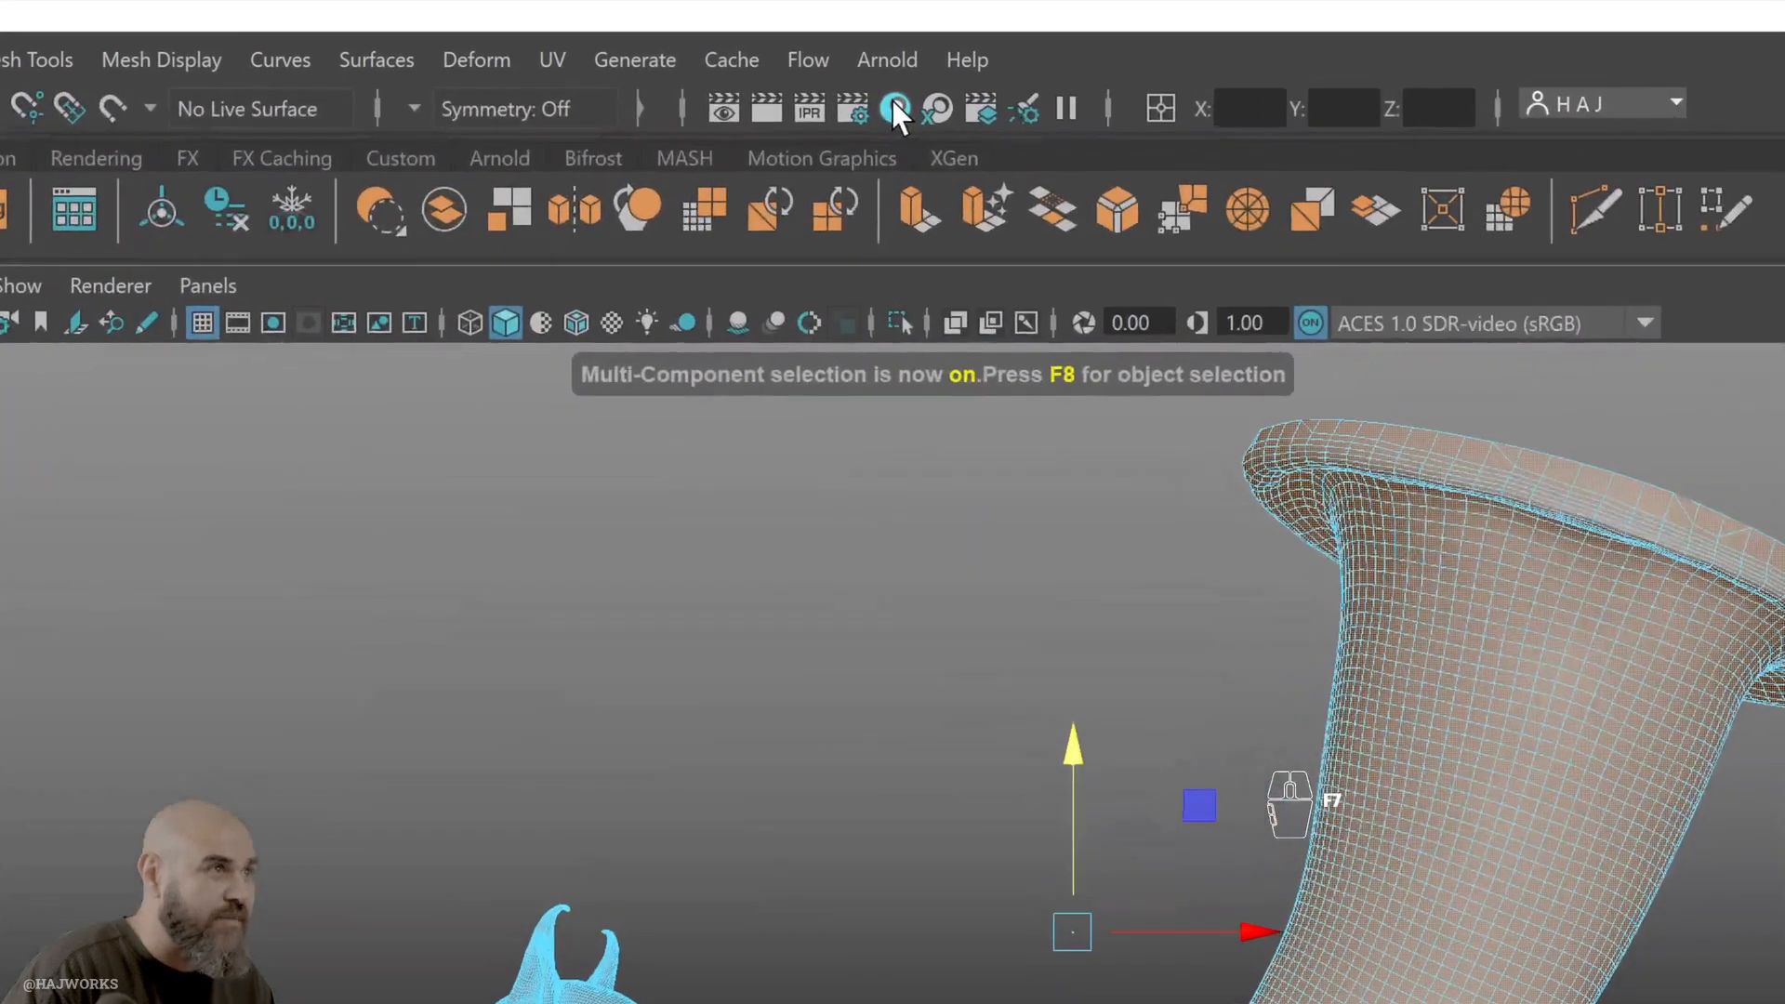
pyautogui.click(892, 106)
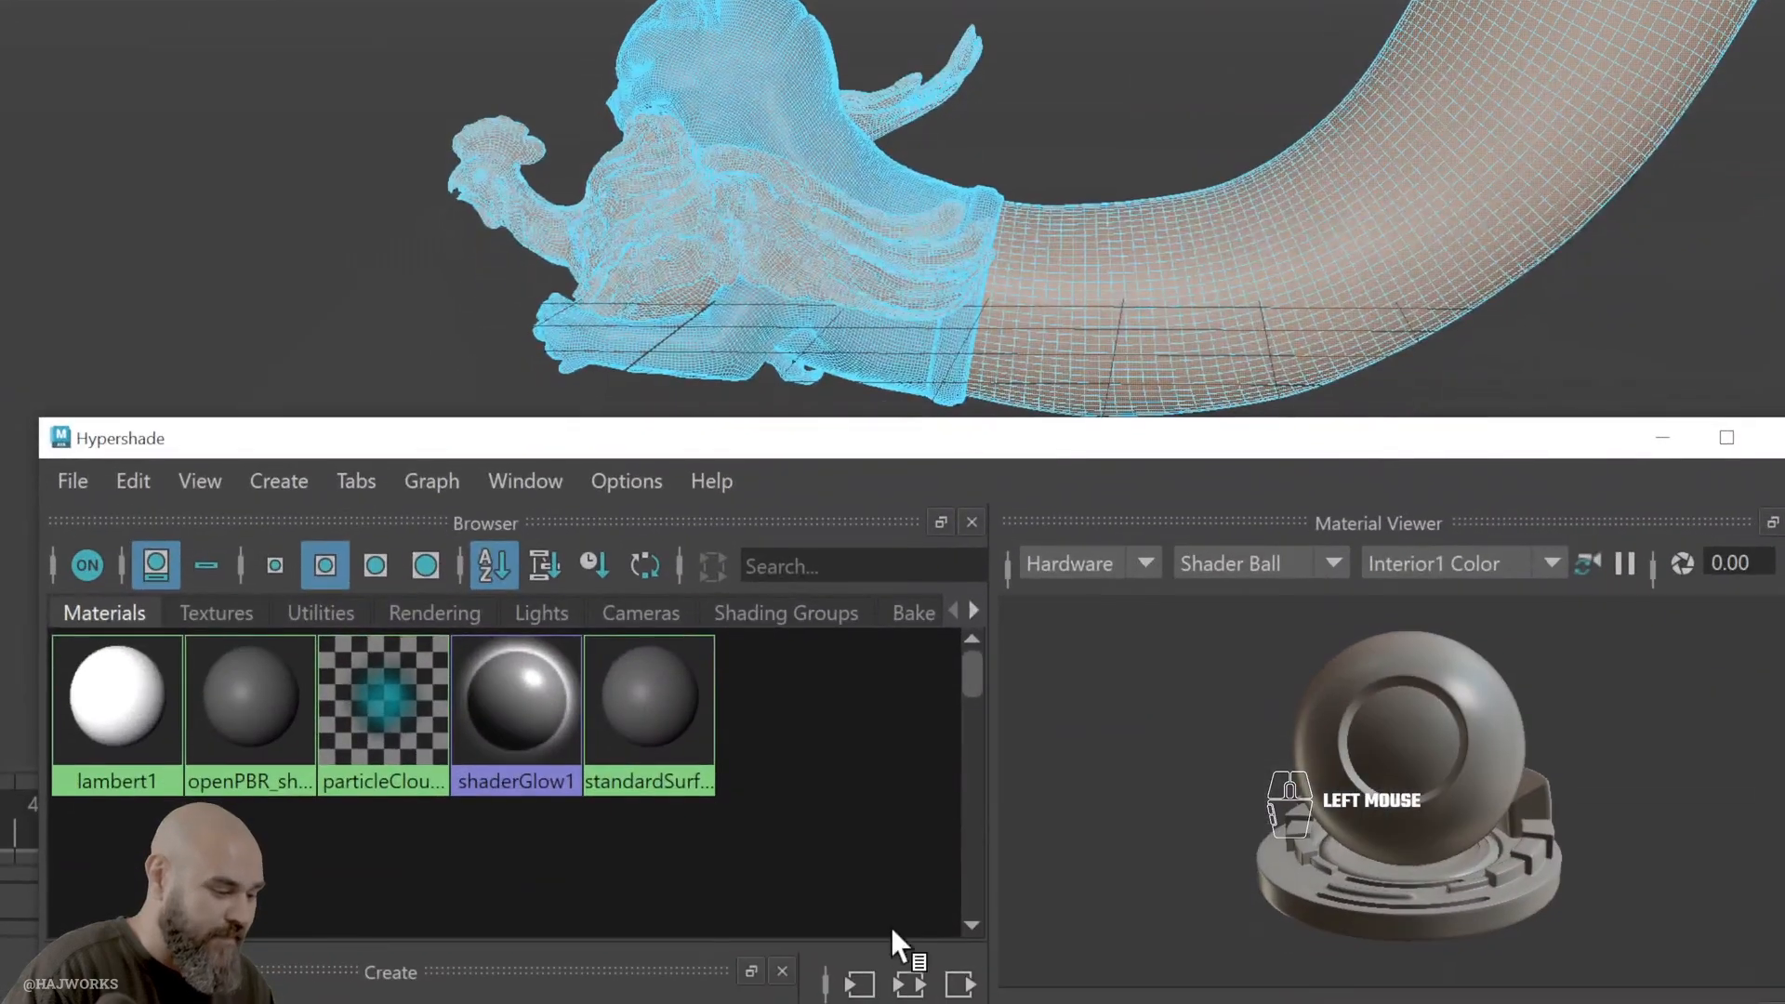
pyautogui.press('F7')
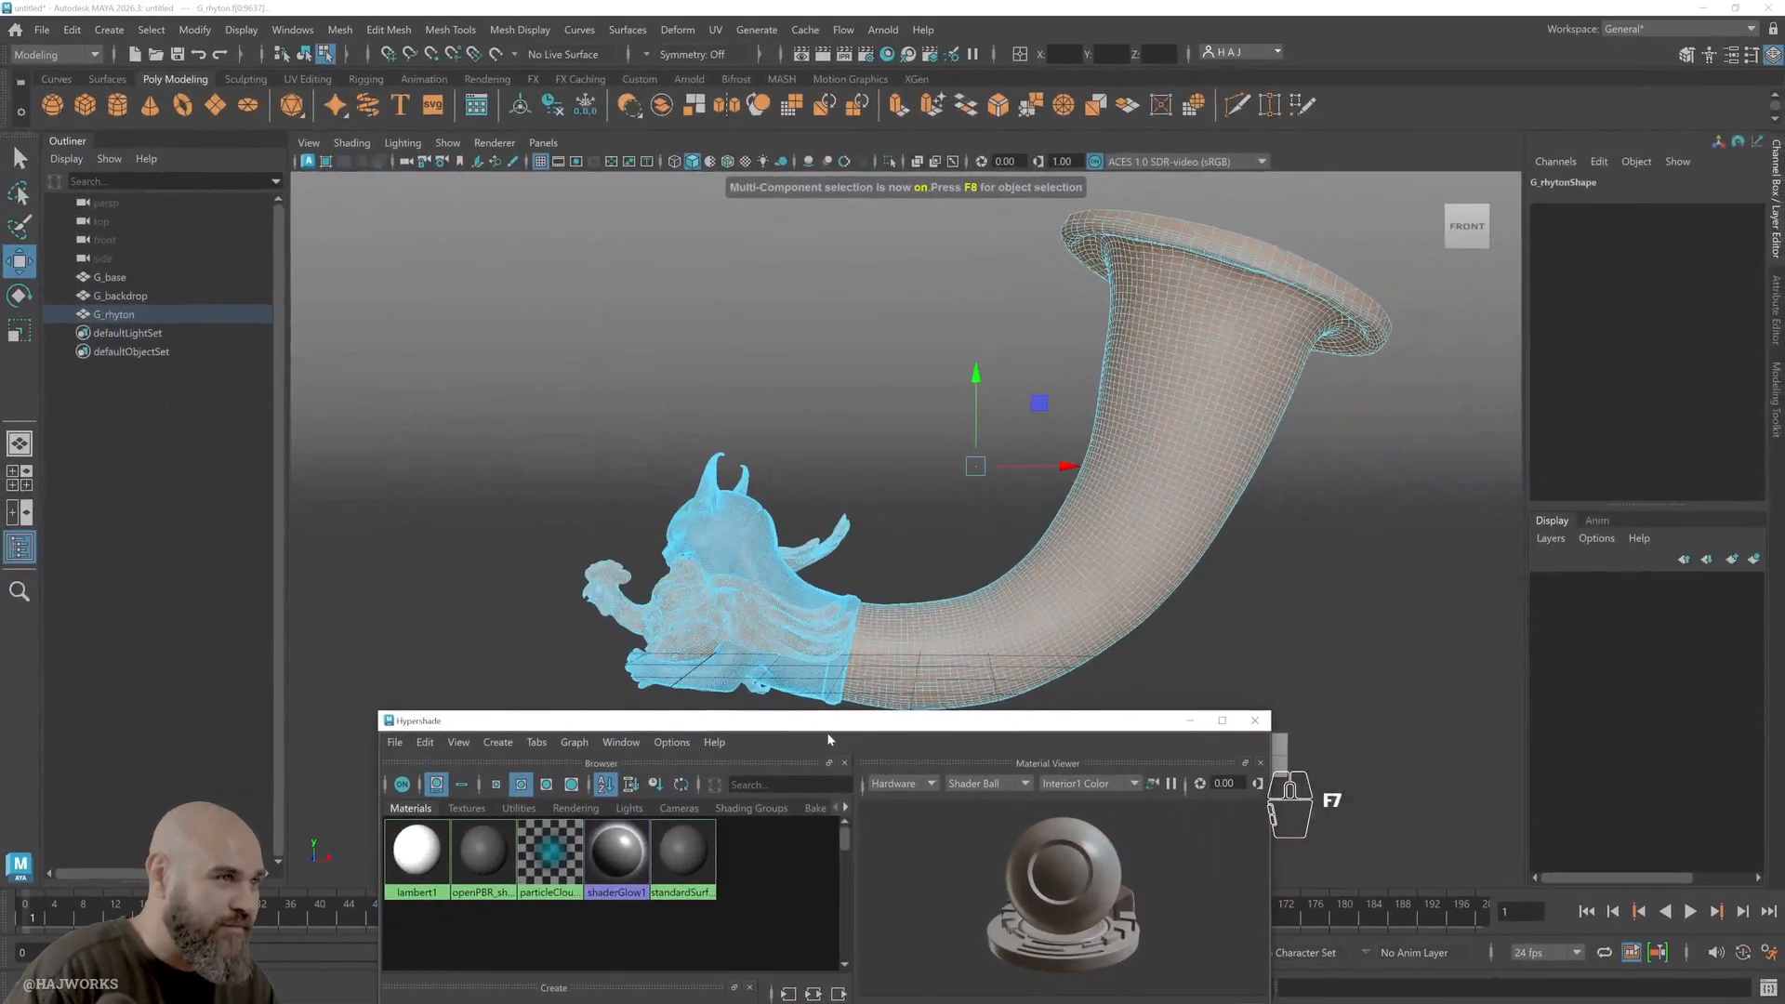
pyautogui.moveTo(818, 713); pyautogui.dragTo(481, 273)
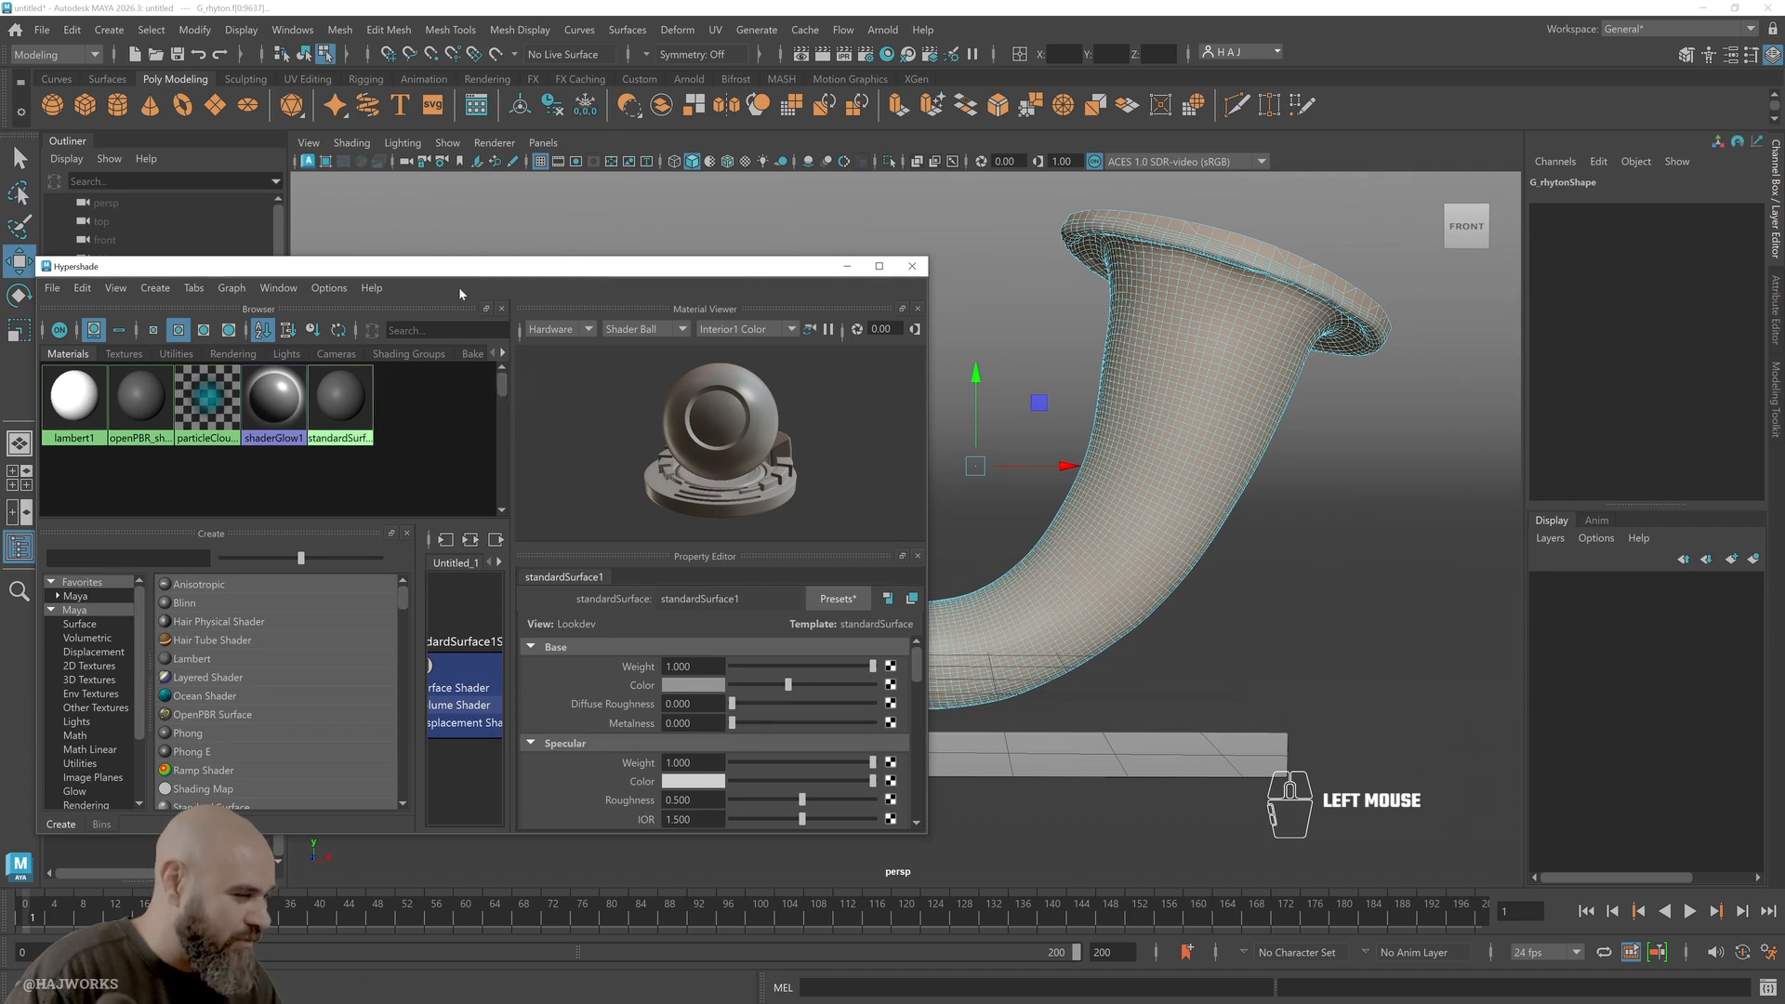
# Create an Arnold aiStandardSurface material in Hypershade
pyautogui.moveTo(144, 671); pyautogui.dragTo(150, 739)
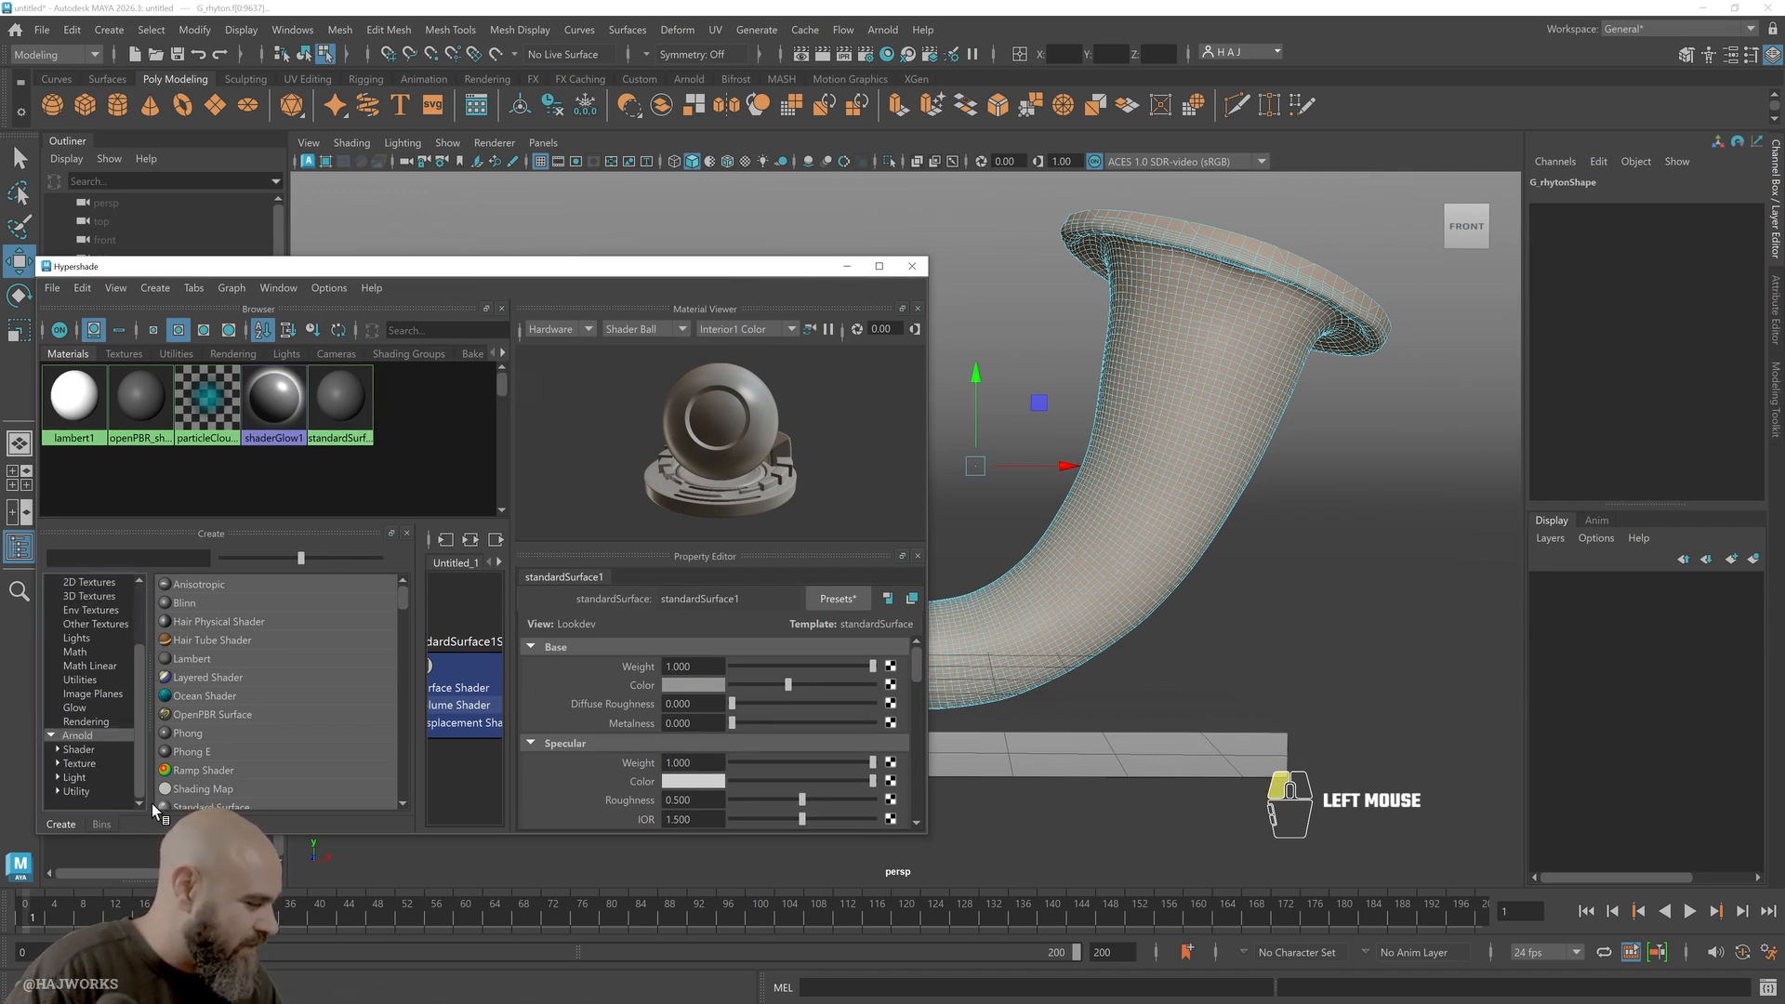
pyautogui.click(97, 736)
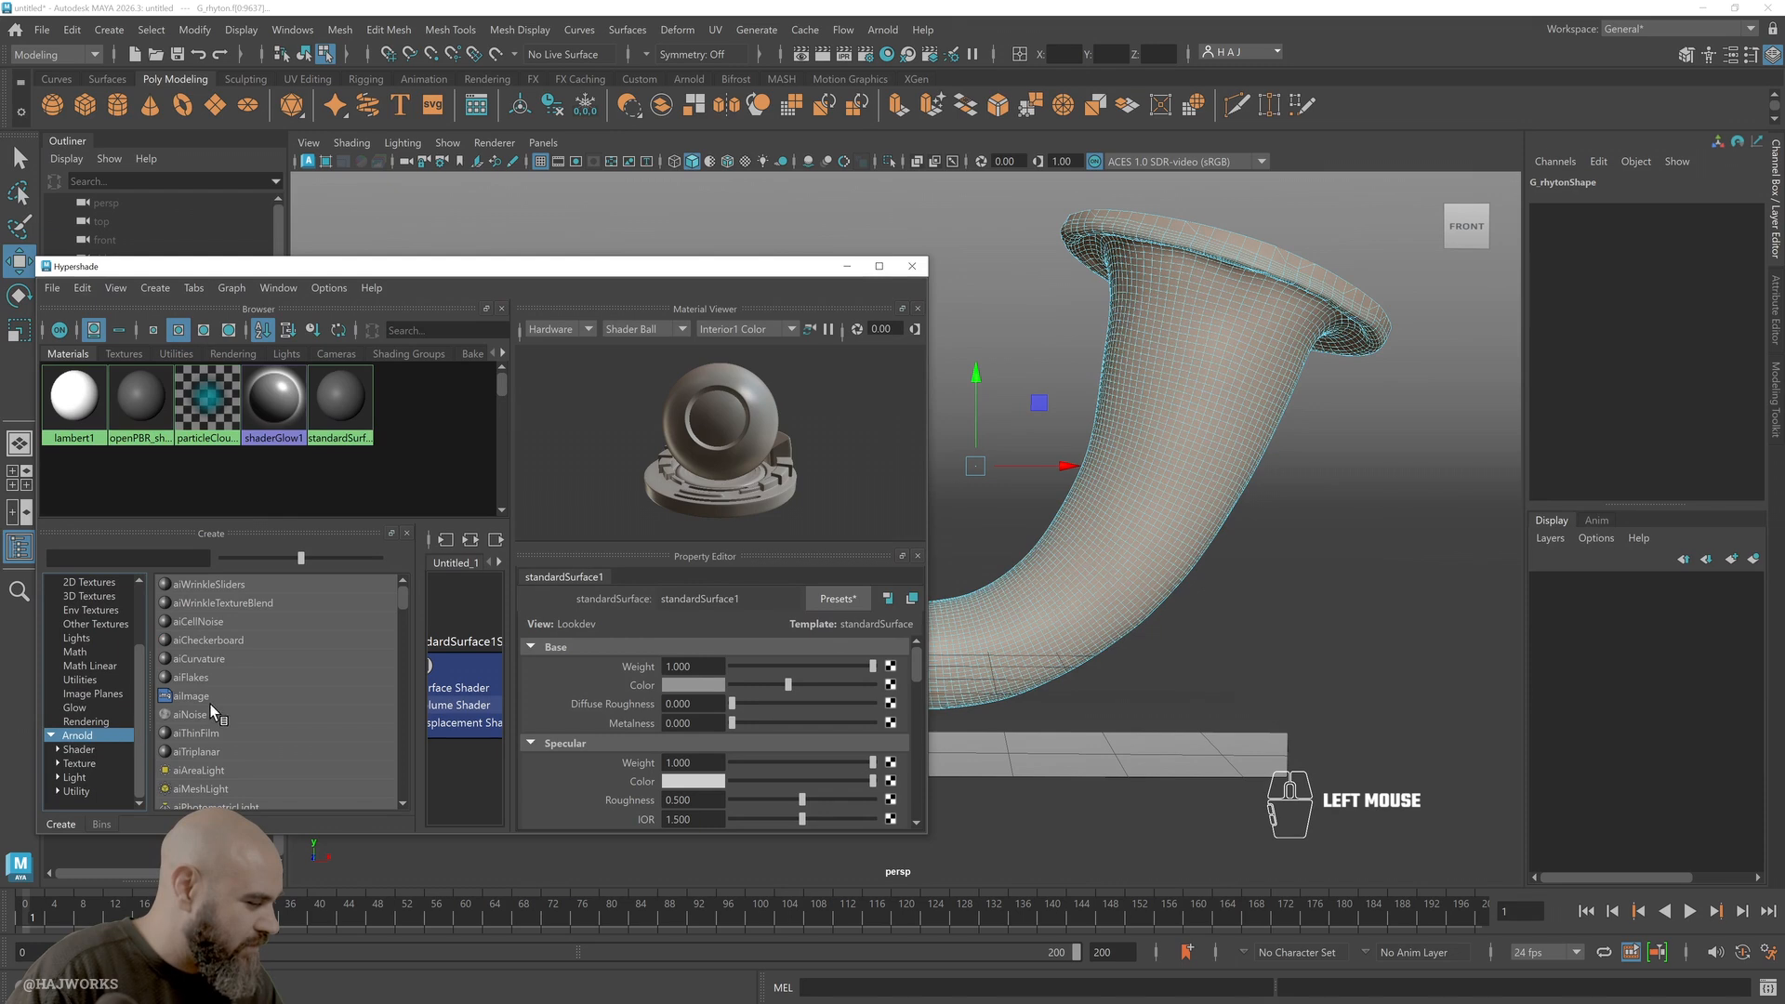
pyautogui.scroll(-6, 280, 661)
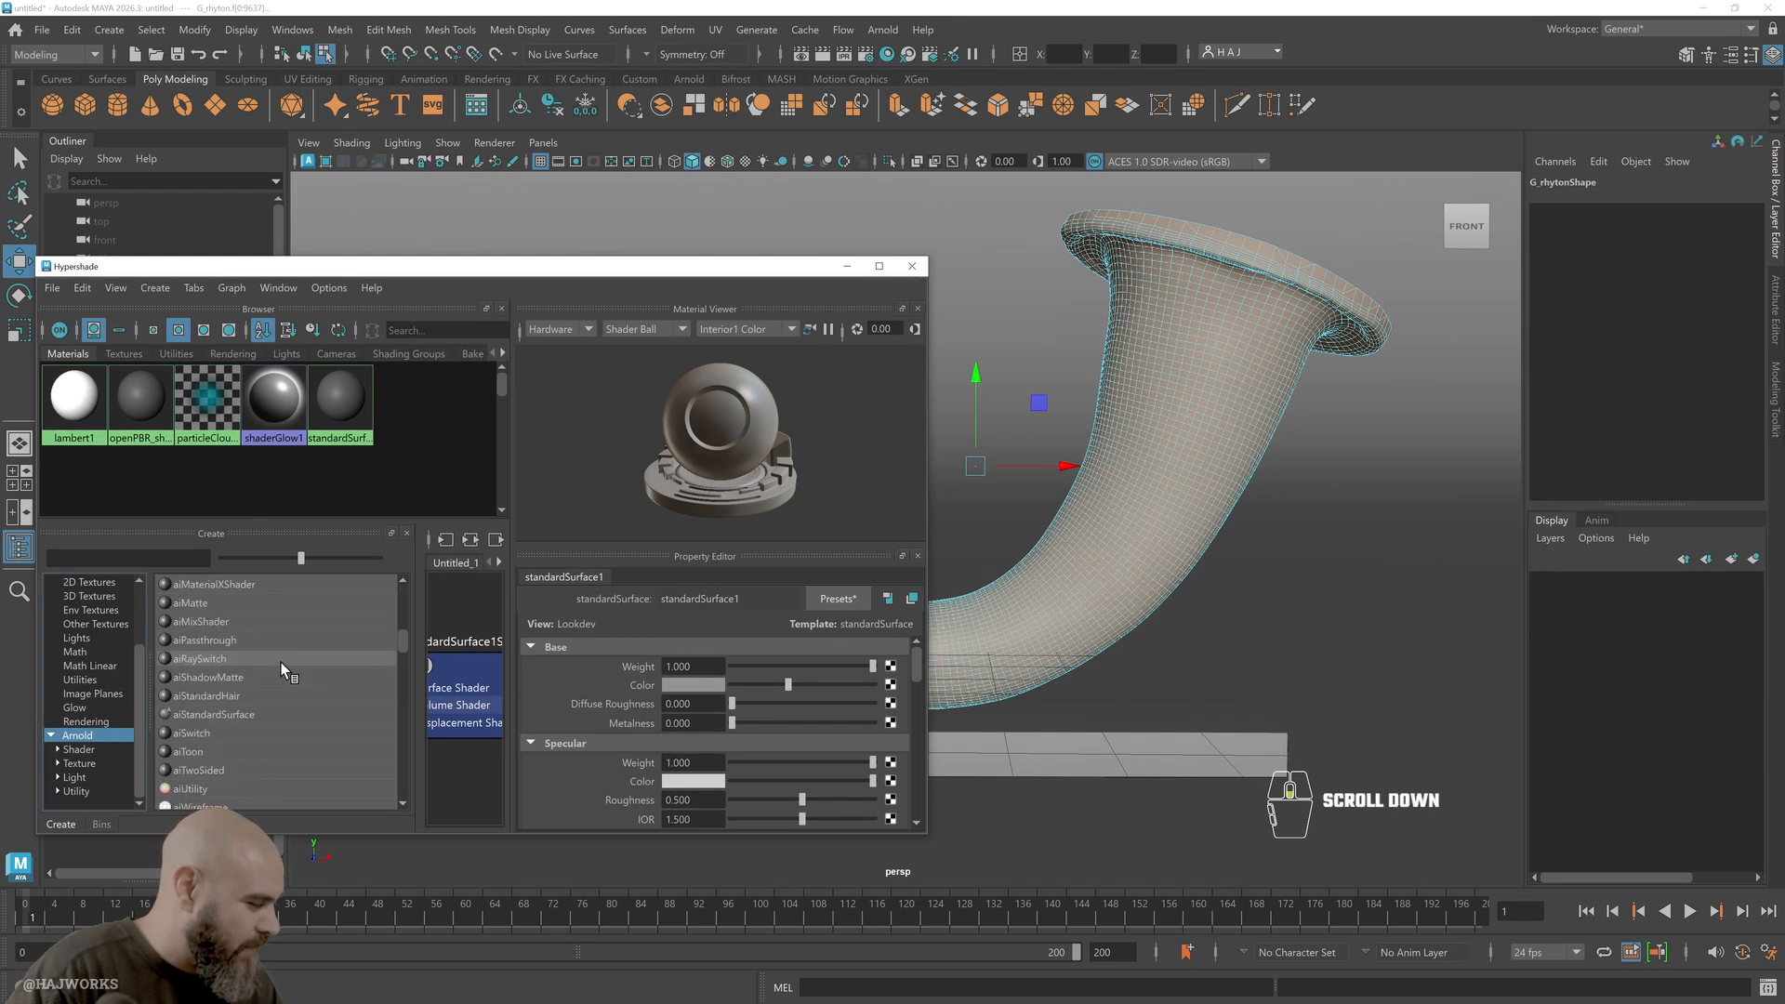
pyautogui.click(244, 716)
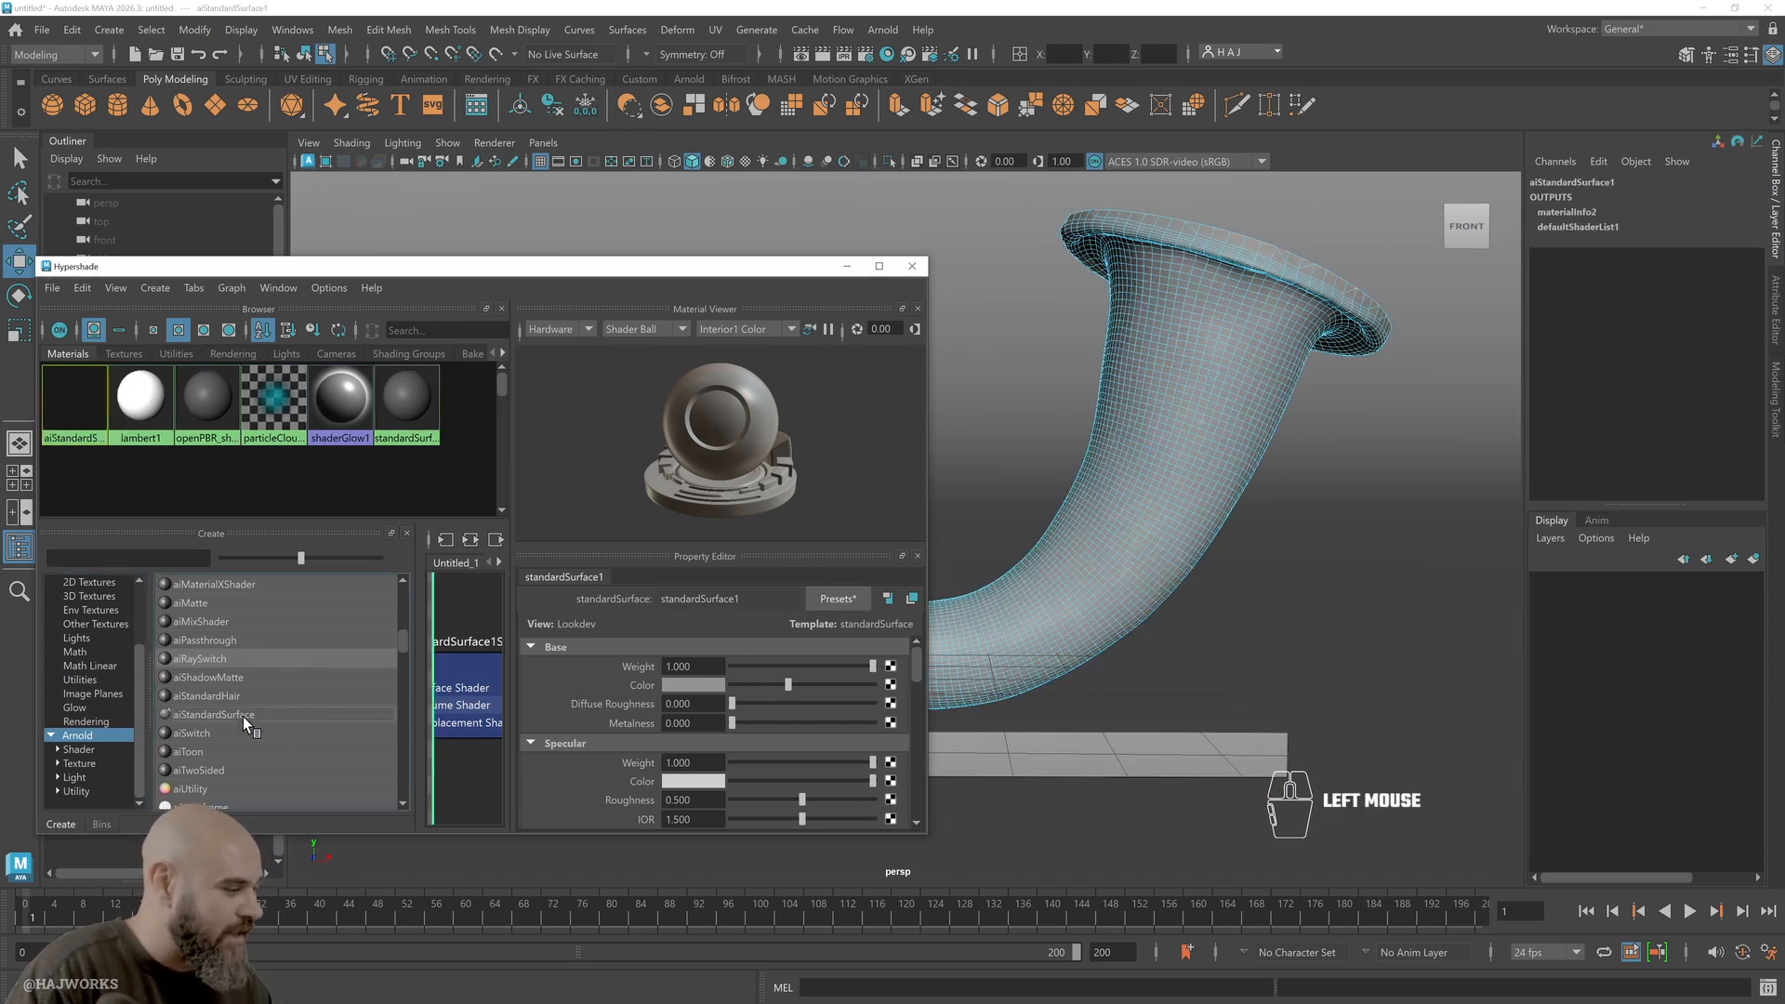
# Rename the new aiStandardSurface material as M_rhyton
pyautogui.doubleClick(95, 446)
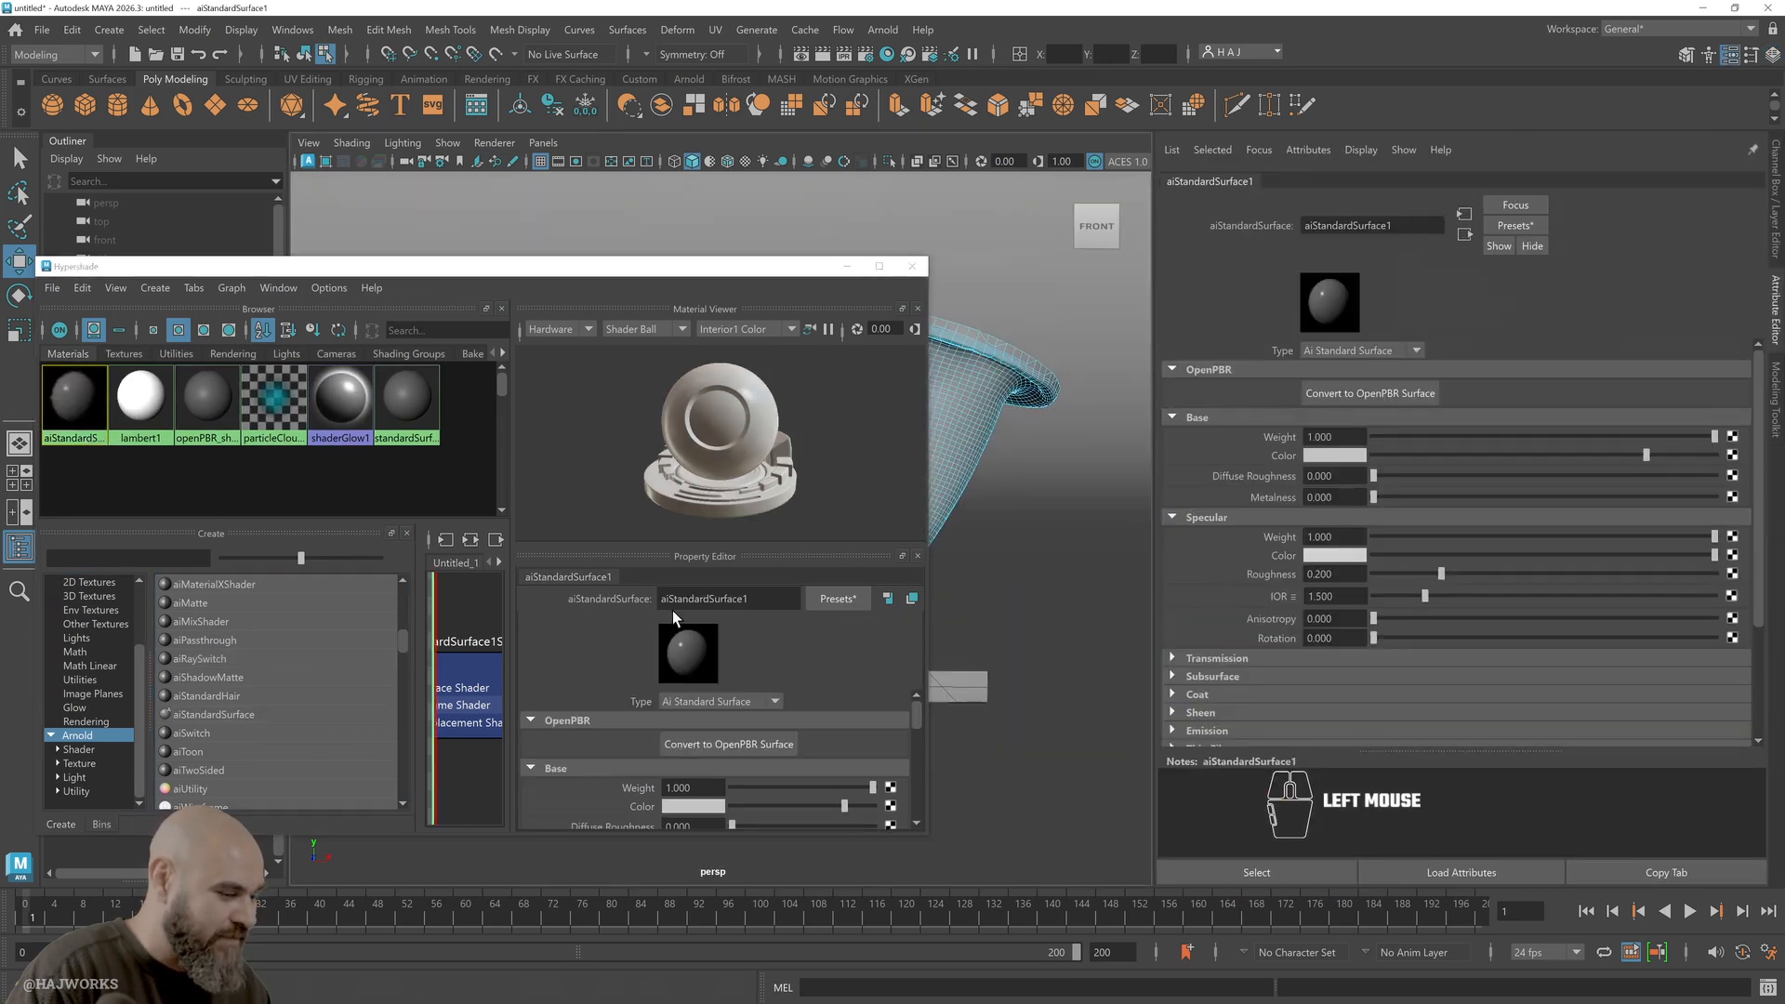
pyautogui.moveTo(764, 599); pyautogui.dragTo(392, 589)
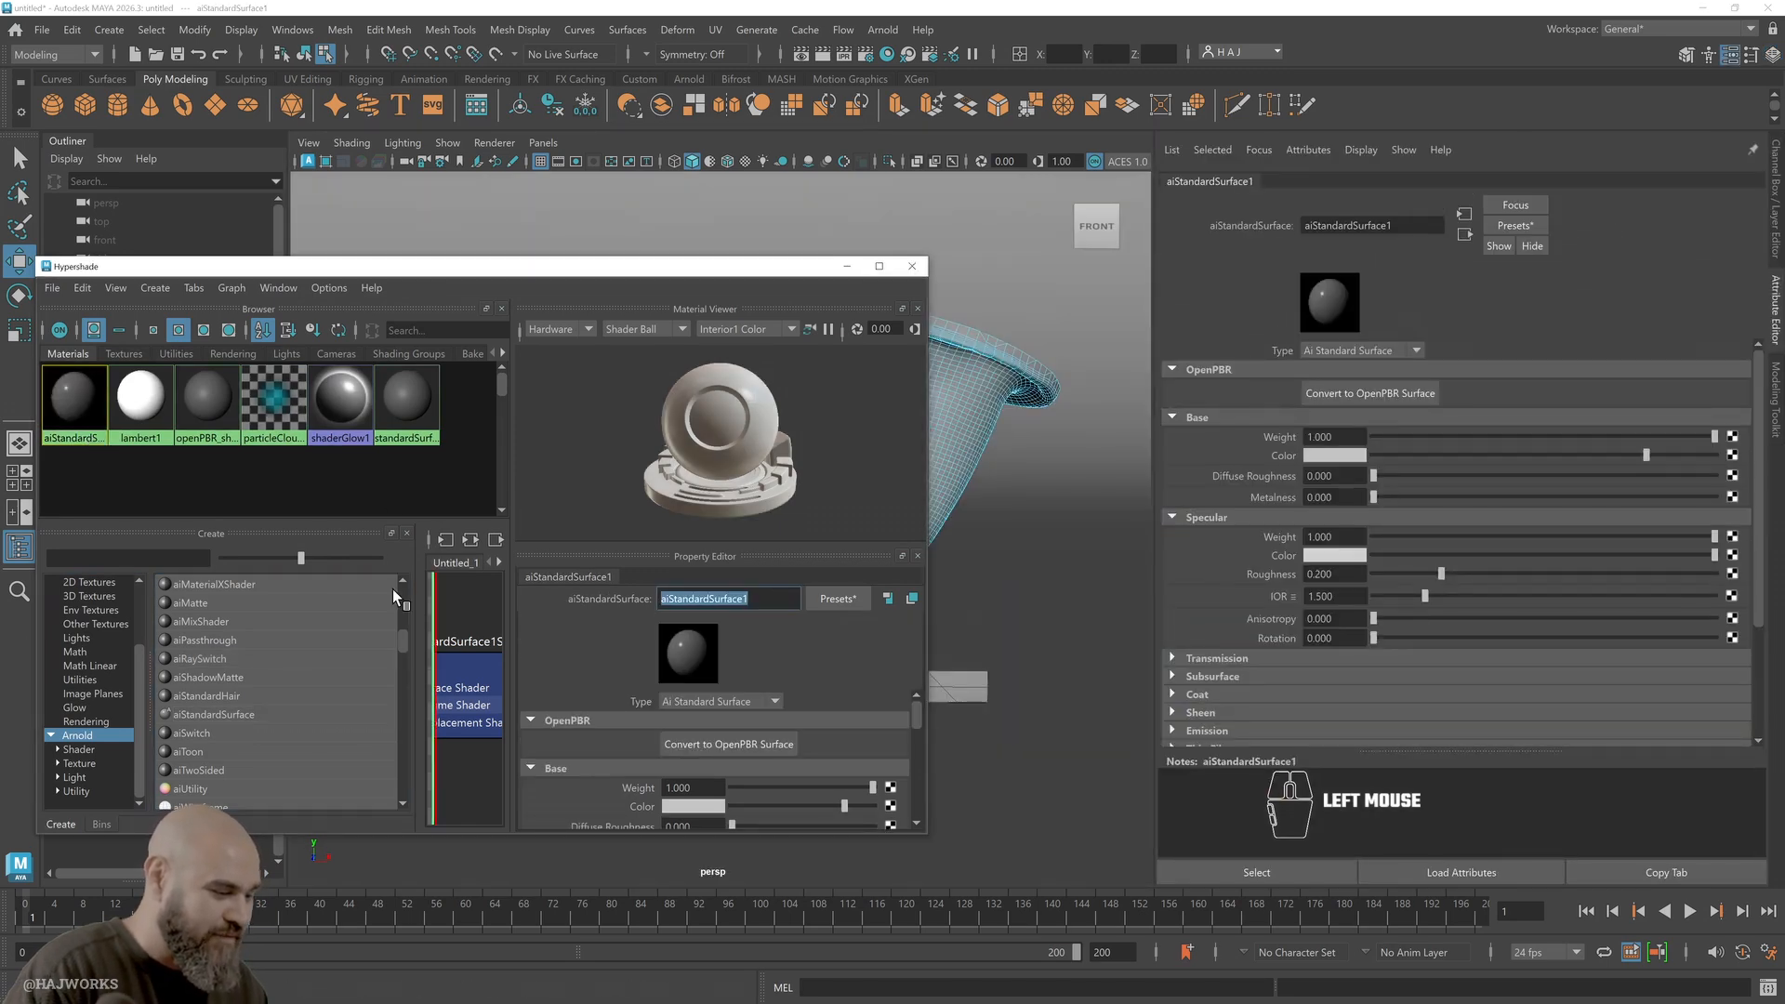
pyautogui.write('M_')
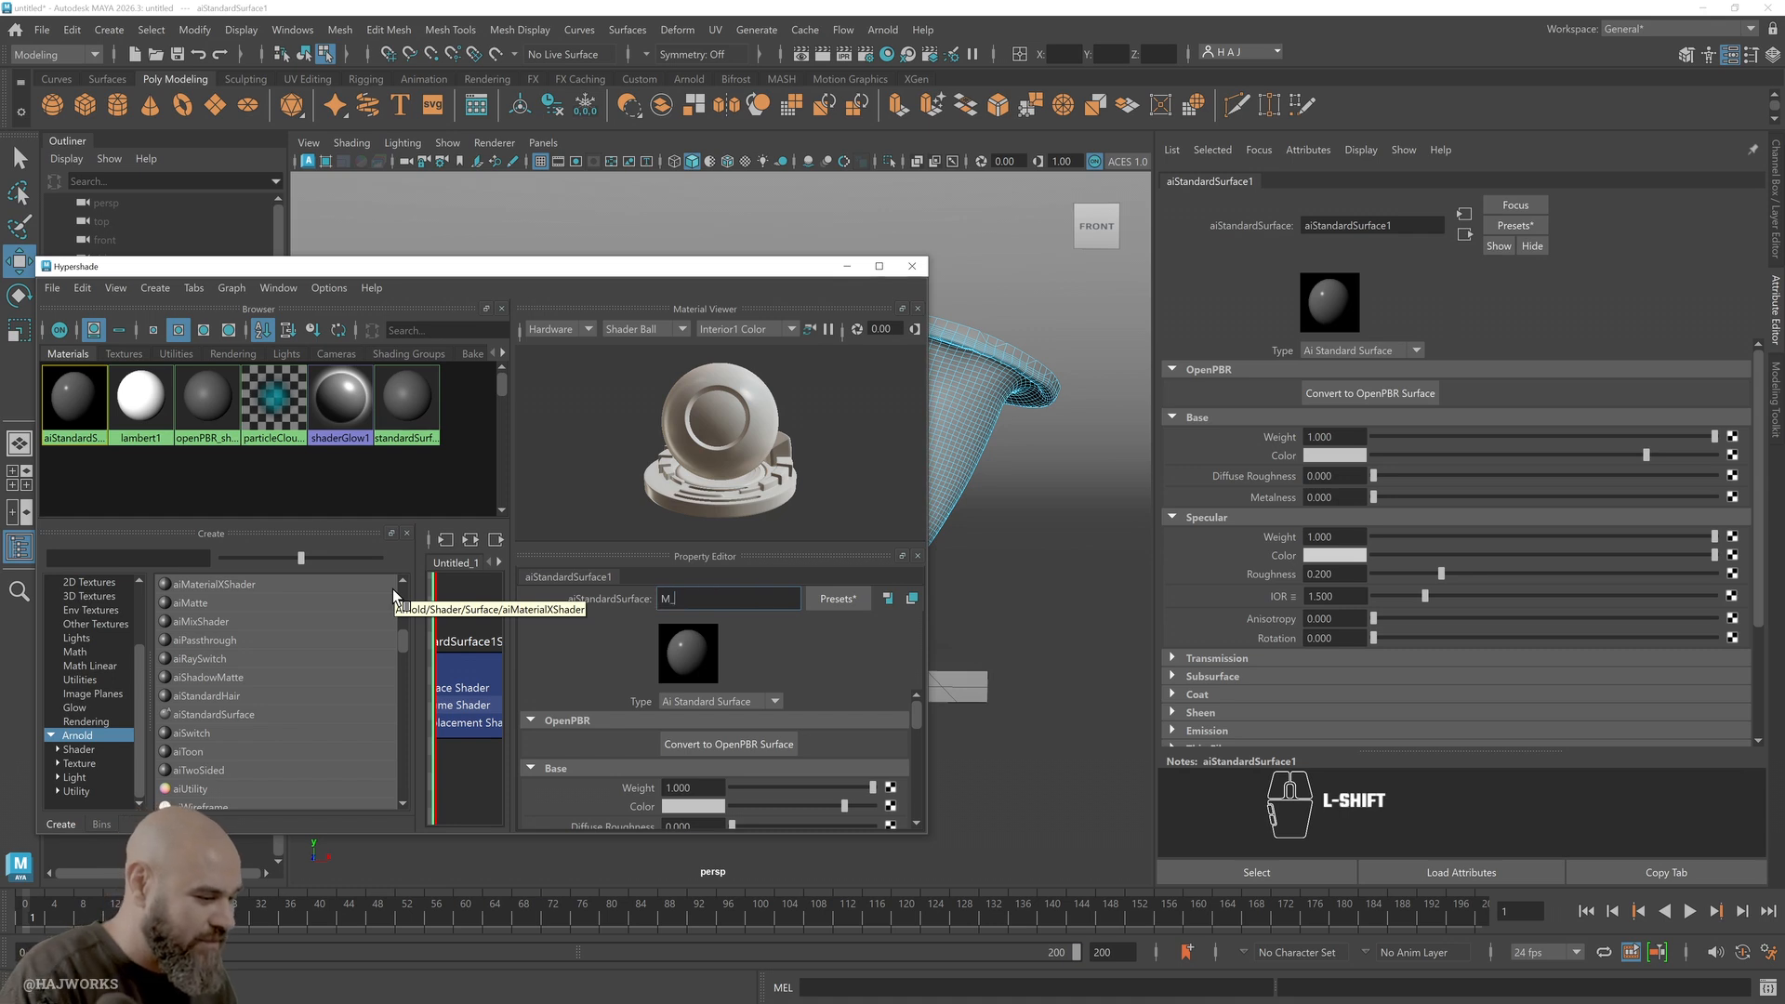
pyautogui.write('rhyton')
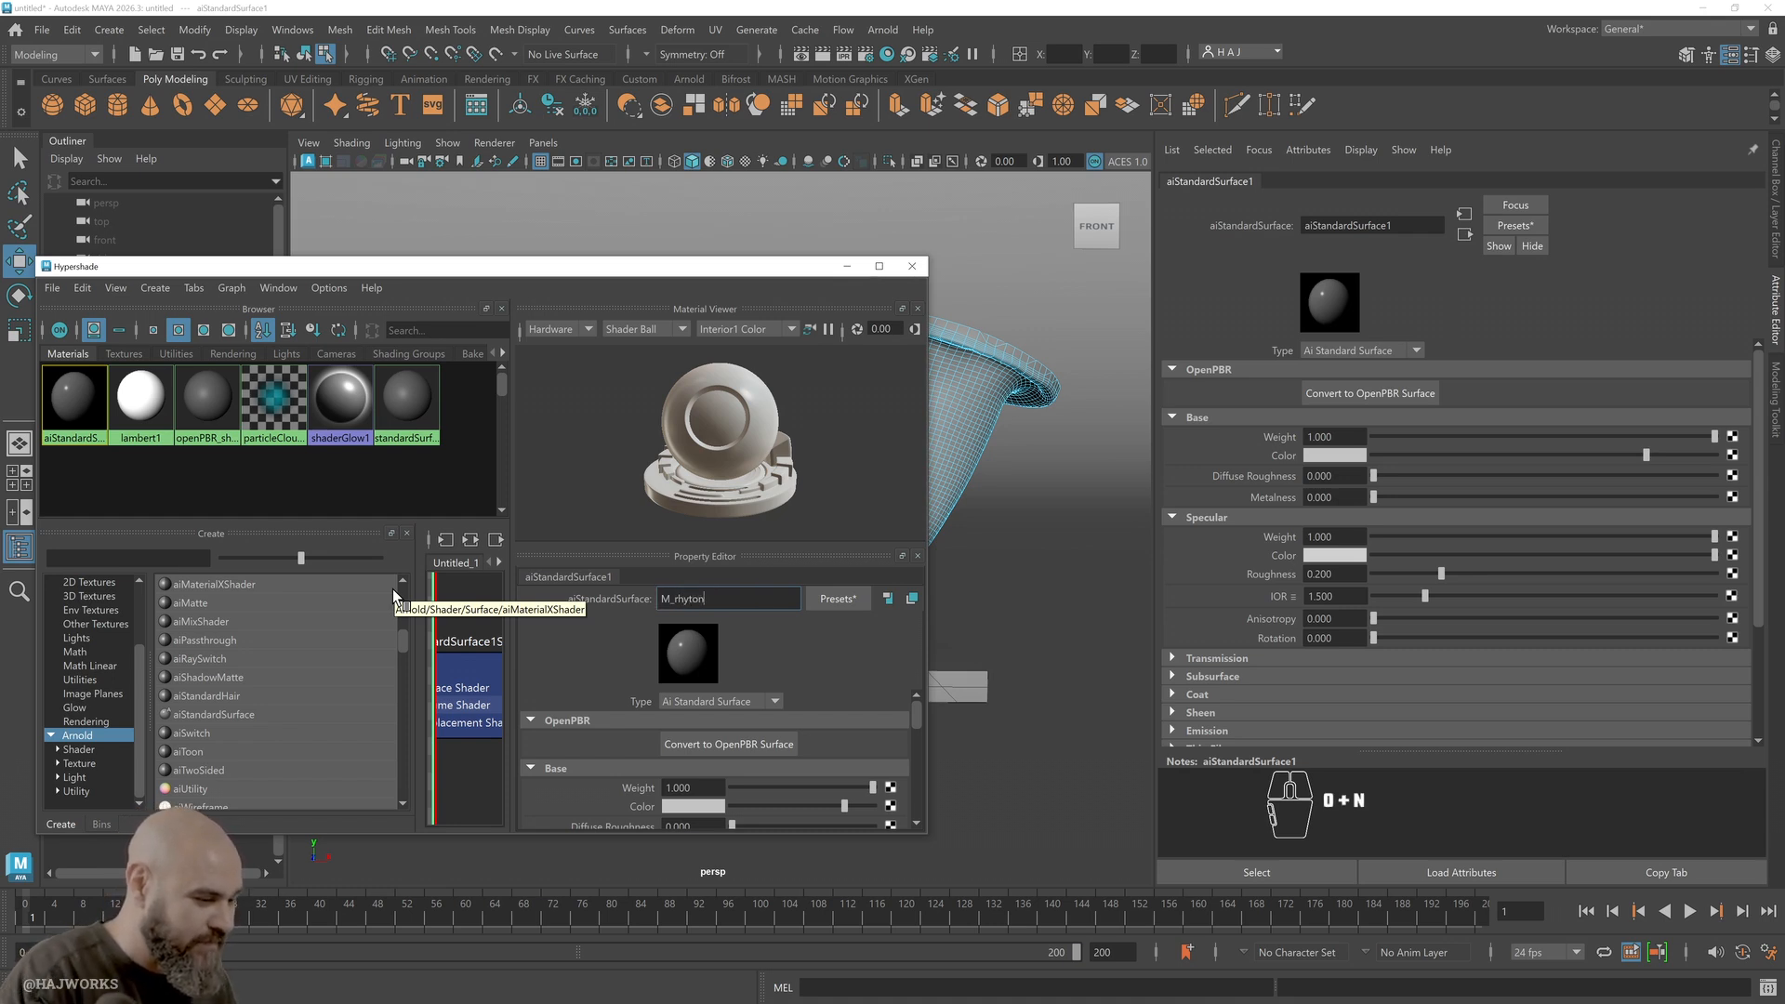
pyautogui.press('Return')
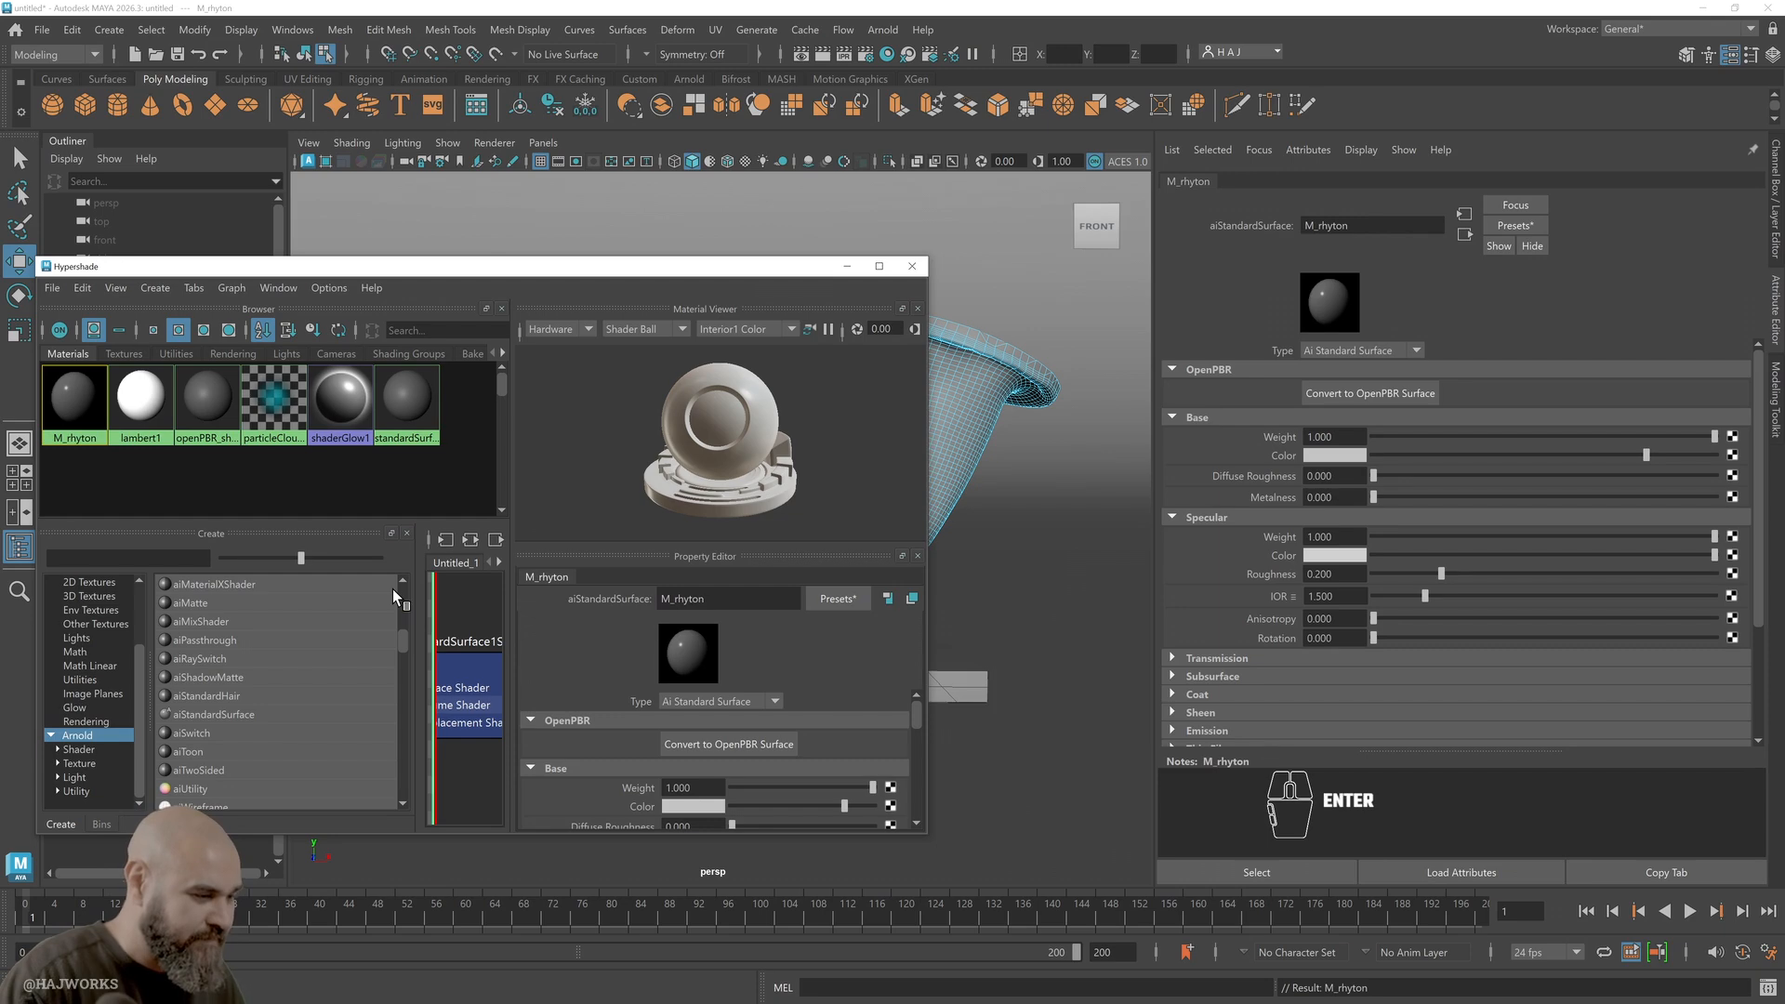
# Select the whole G_rhyton mesh in object mode and assign the M_rhyton material to it
pyautogui.moveTo(629, 266); pyautogui.dragTo(1355, 324)
pyautogui.moveTo(672, 623); pyautogui.dragTo(755, 456, button='right')
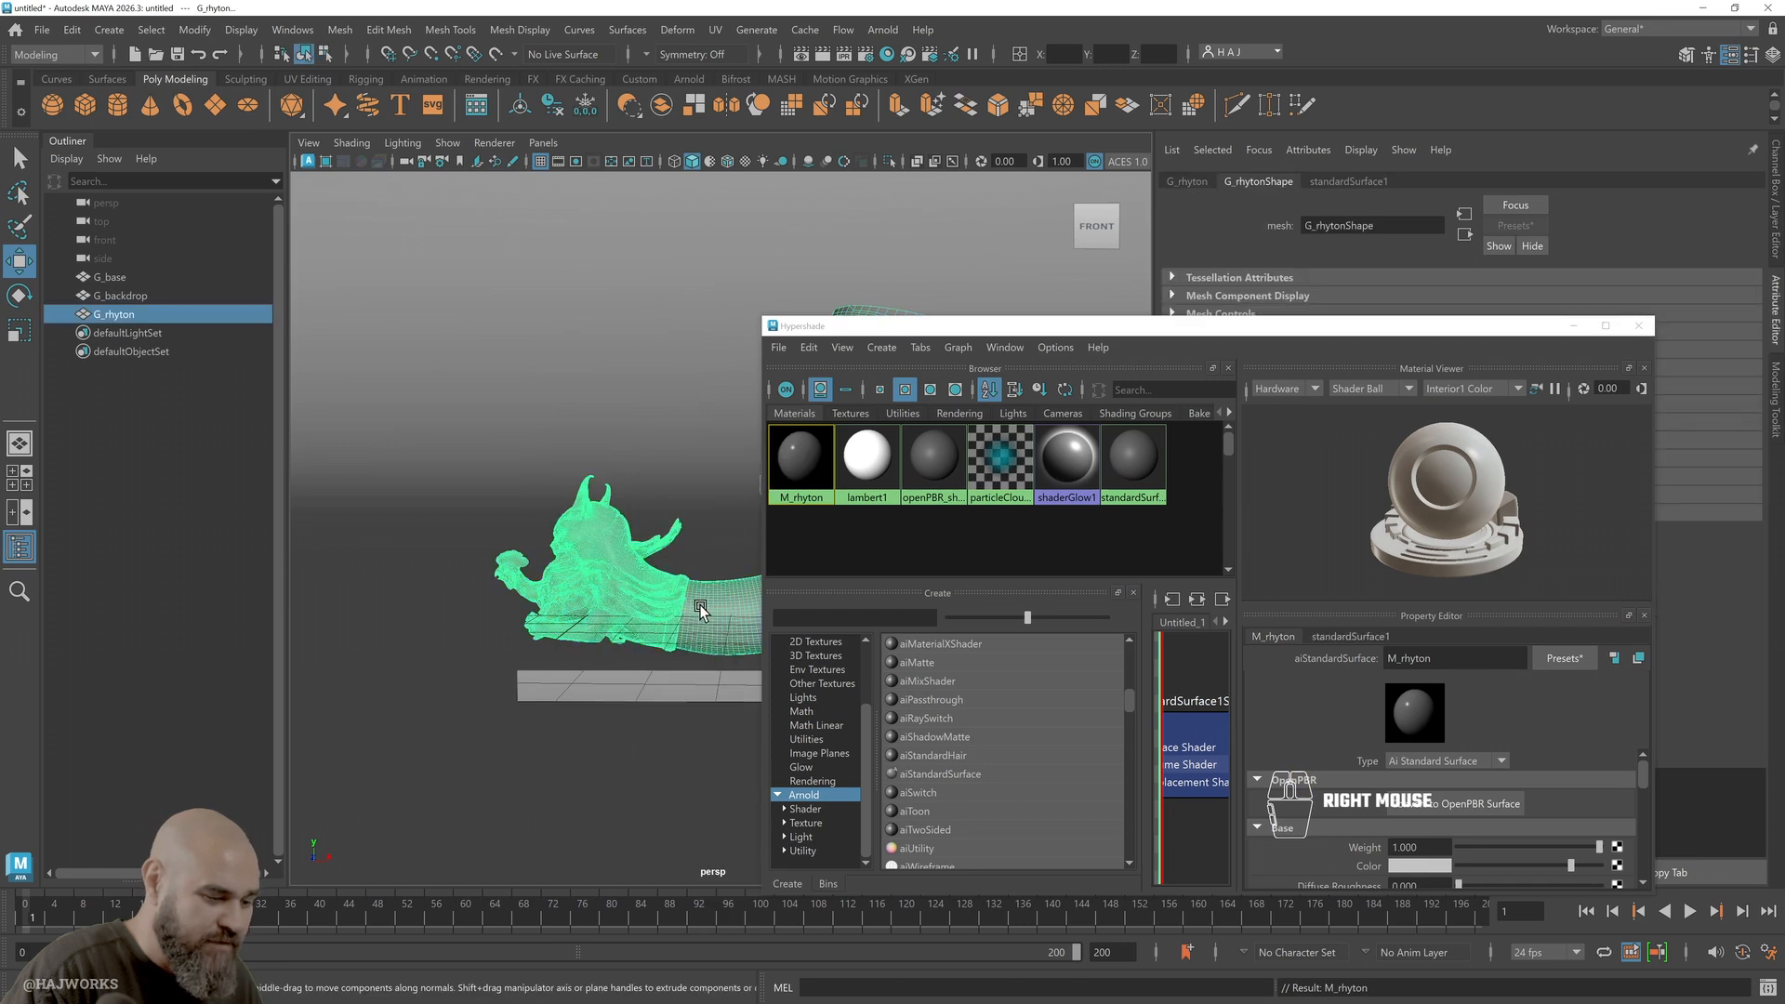
pyautogui.rightClick(809, 473)
pyautogui.moveTo(809, 473); pyautogui.dragTo(818, 397, button='right')
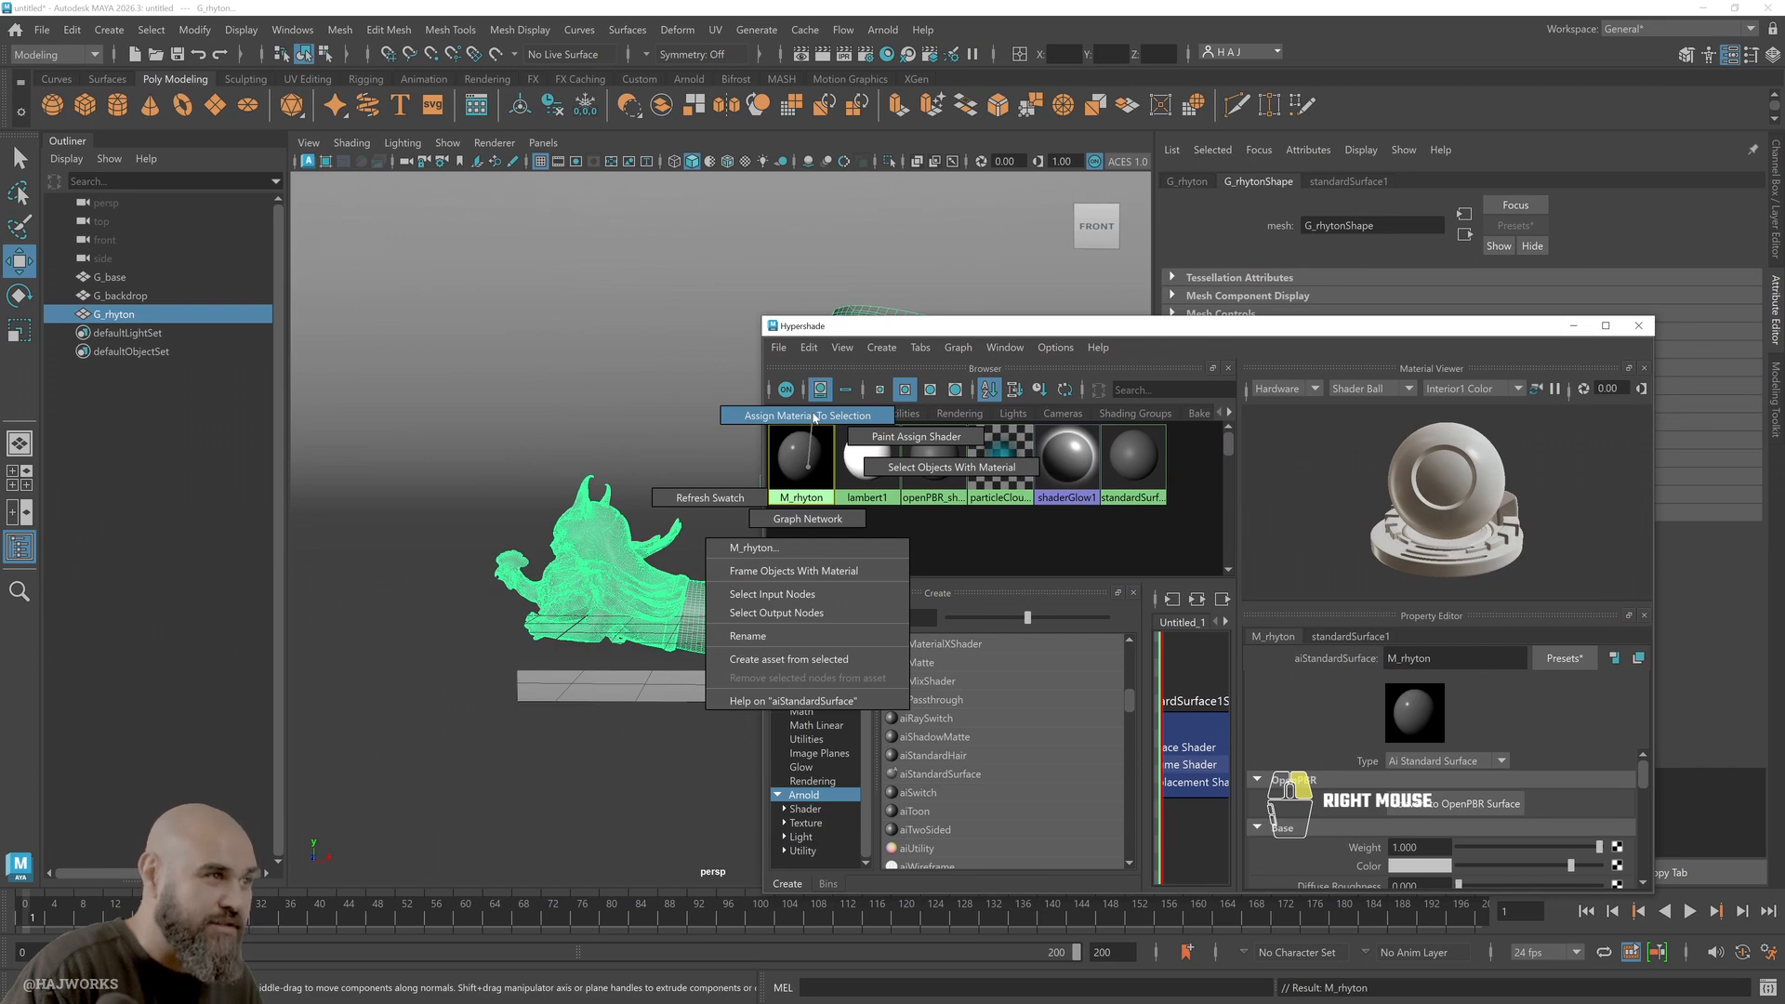
pyautogui.moveTo(815, 417); pyautogui.dragTo(815, 417, button='right')
# Set the base color of M_rhyton to a dark golden brown
pyautogui.scroll(4, 681, 630)
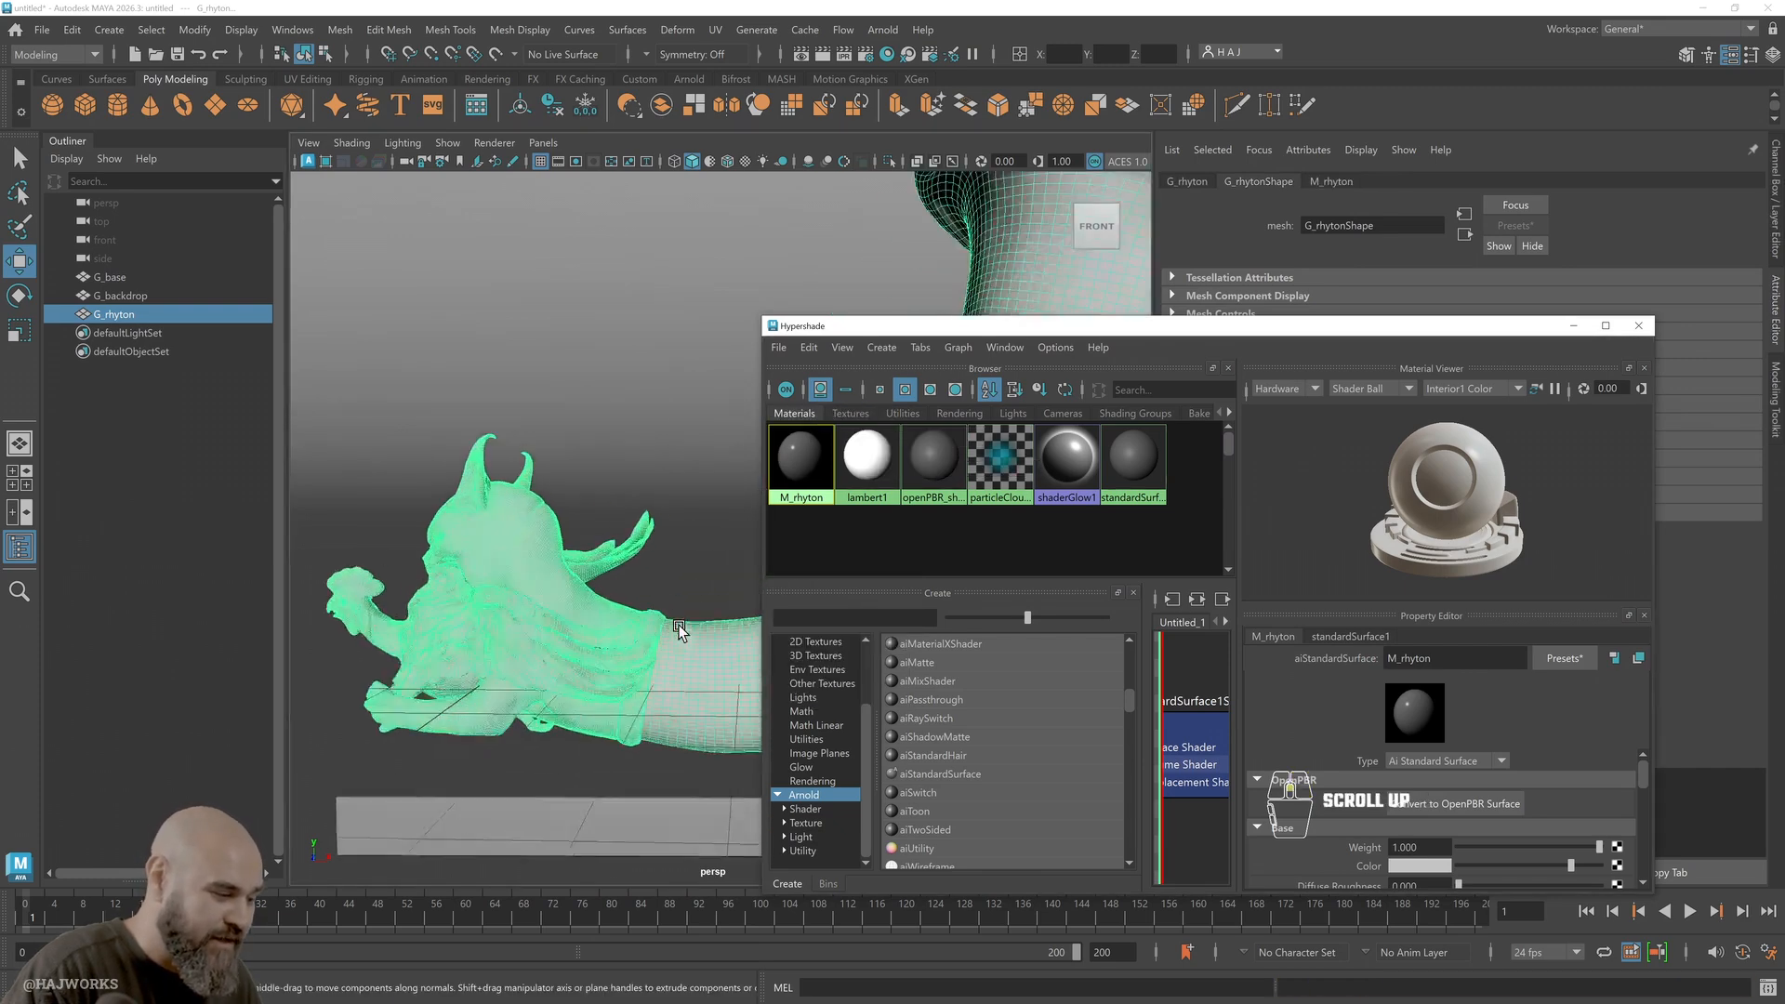
pyautogui.moveTo(1577, 866); pyautogui.dragTo(1520, 883)
pyautogui.click(1417, 870)
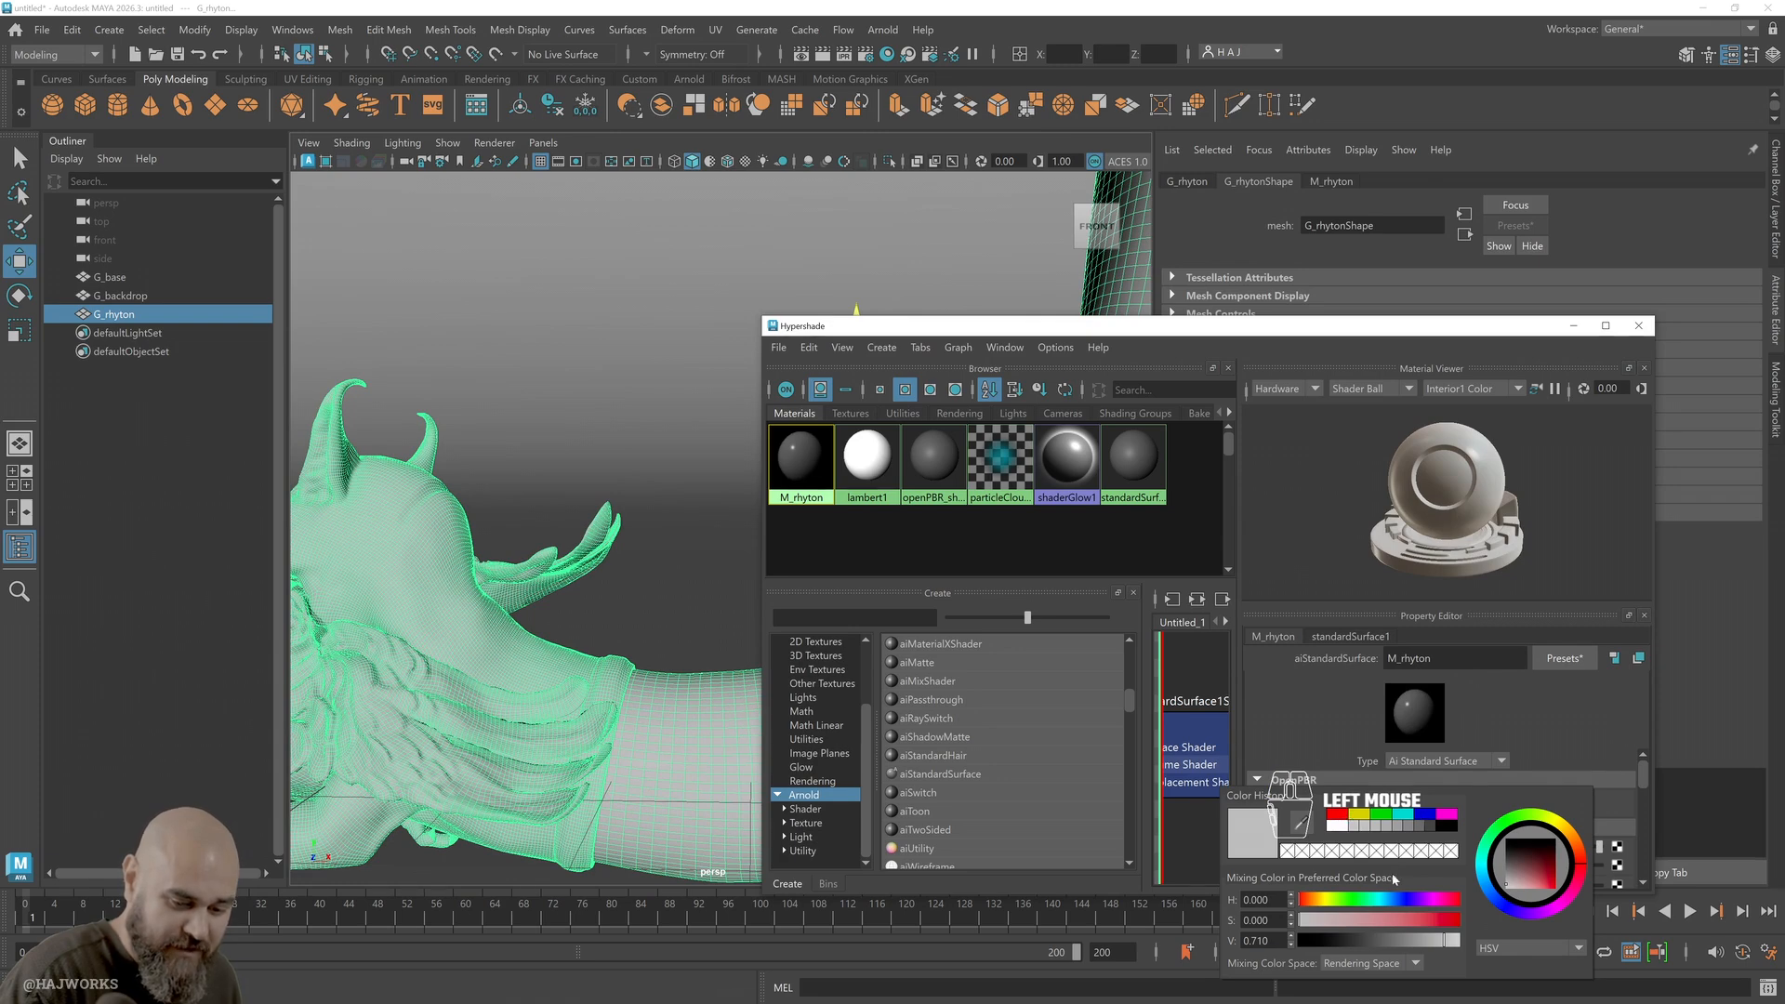
pyautogui.moveTo(1420, 925); pyautogui.dragTo(1405, 920)
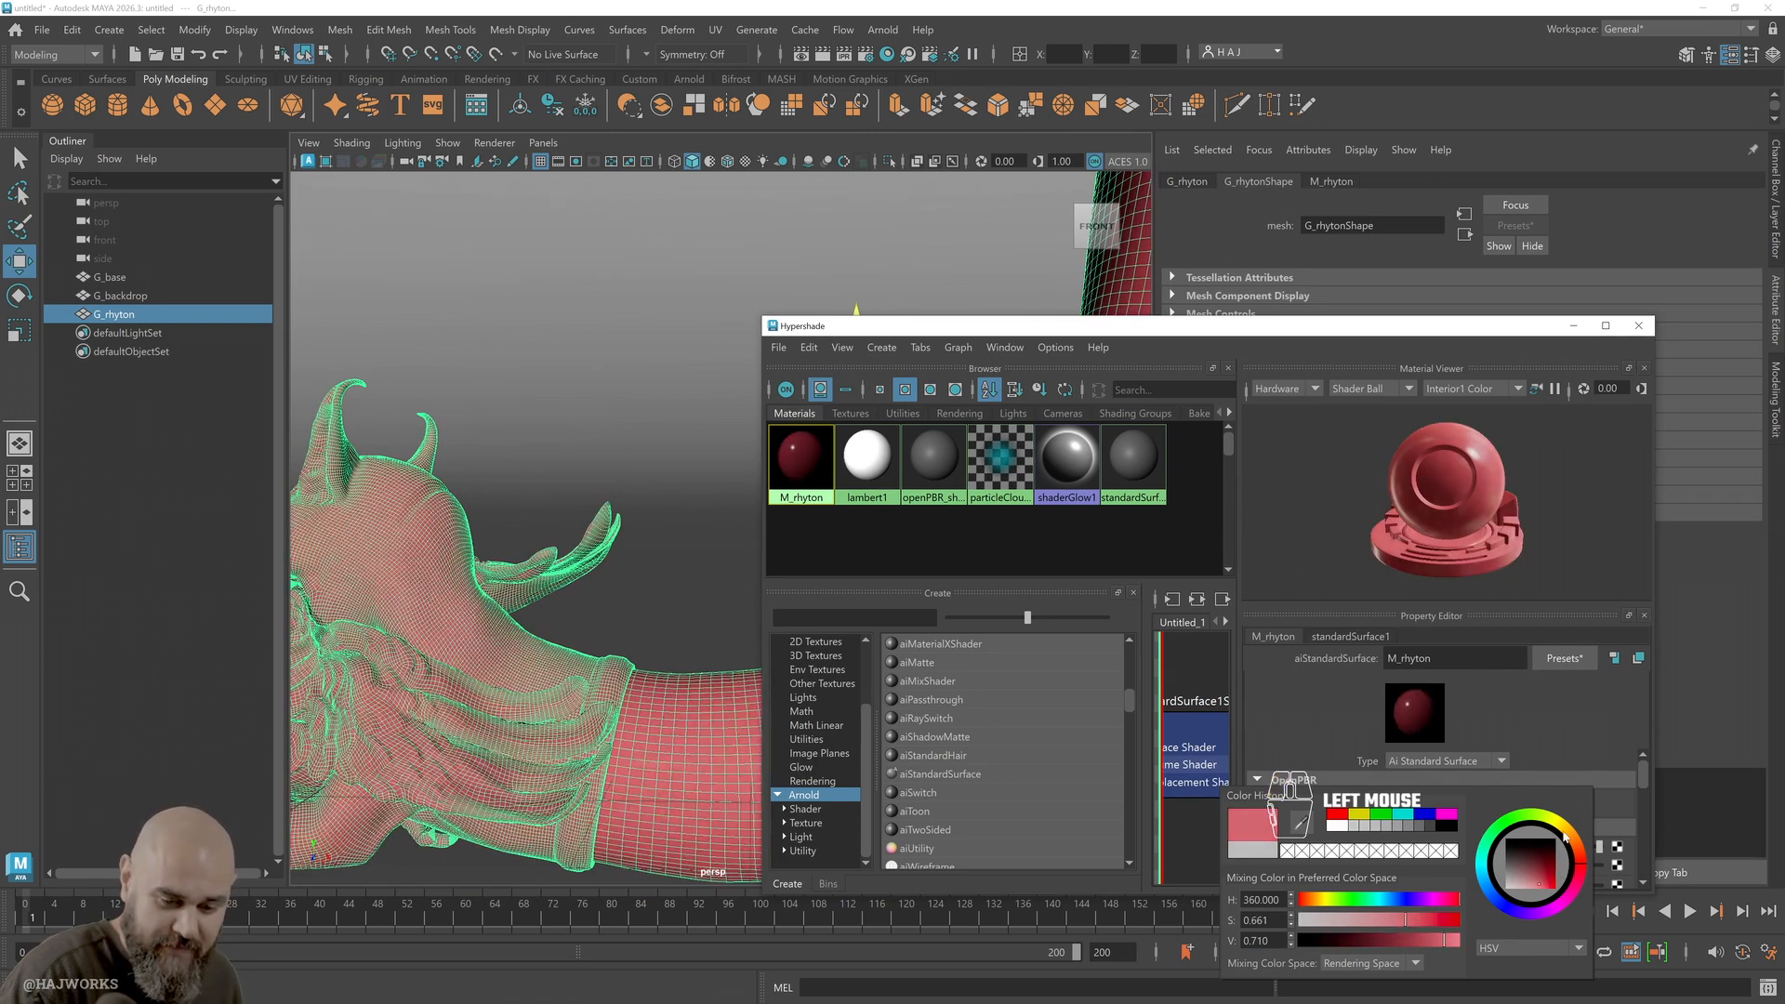
pyautogui.click(1564, 836)
pyautogui.click(1539, 870)
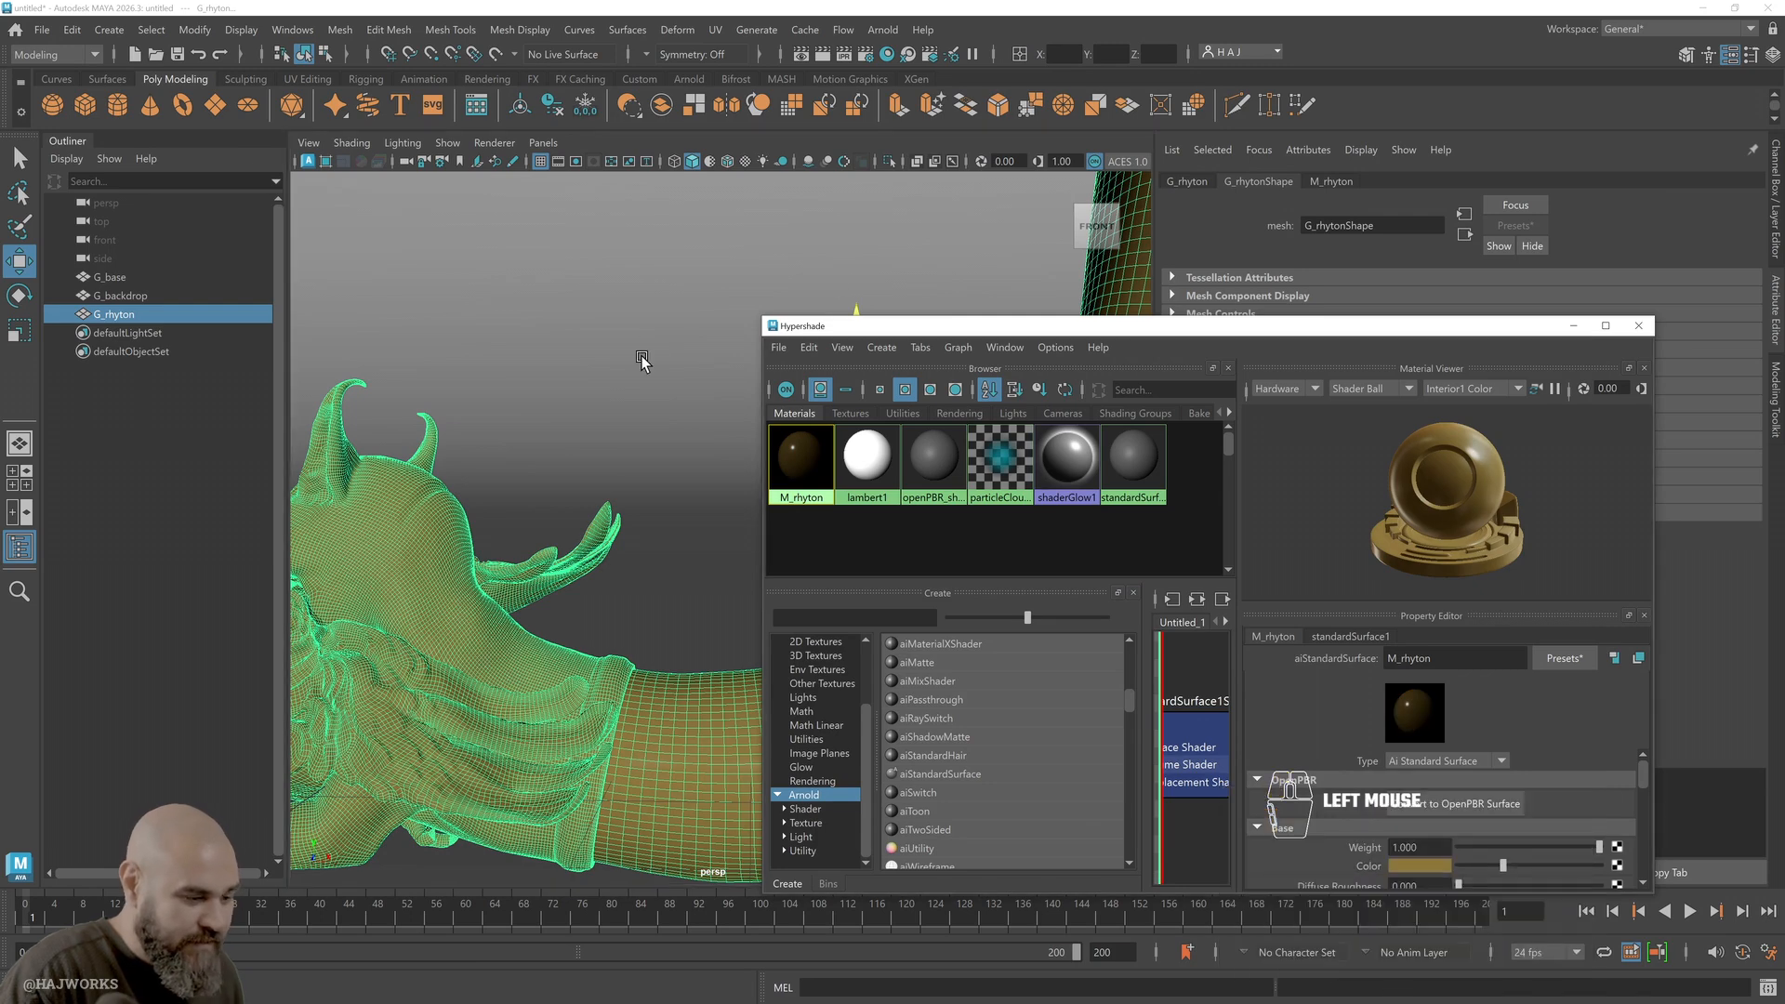
# Assign a new Arnold Standard Surface material to the G_base slab beneath the rhyton
pyautogui.click(639, 372)
pyautogui.scroll(-4, 651, 446)
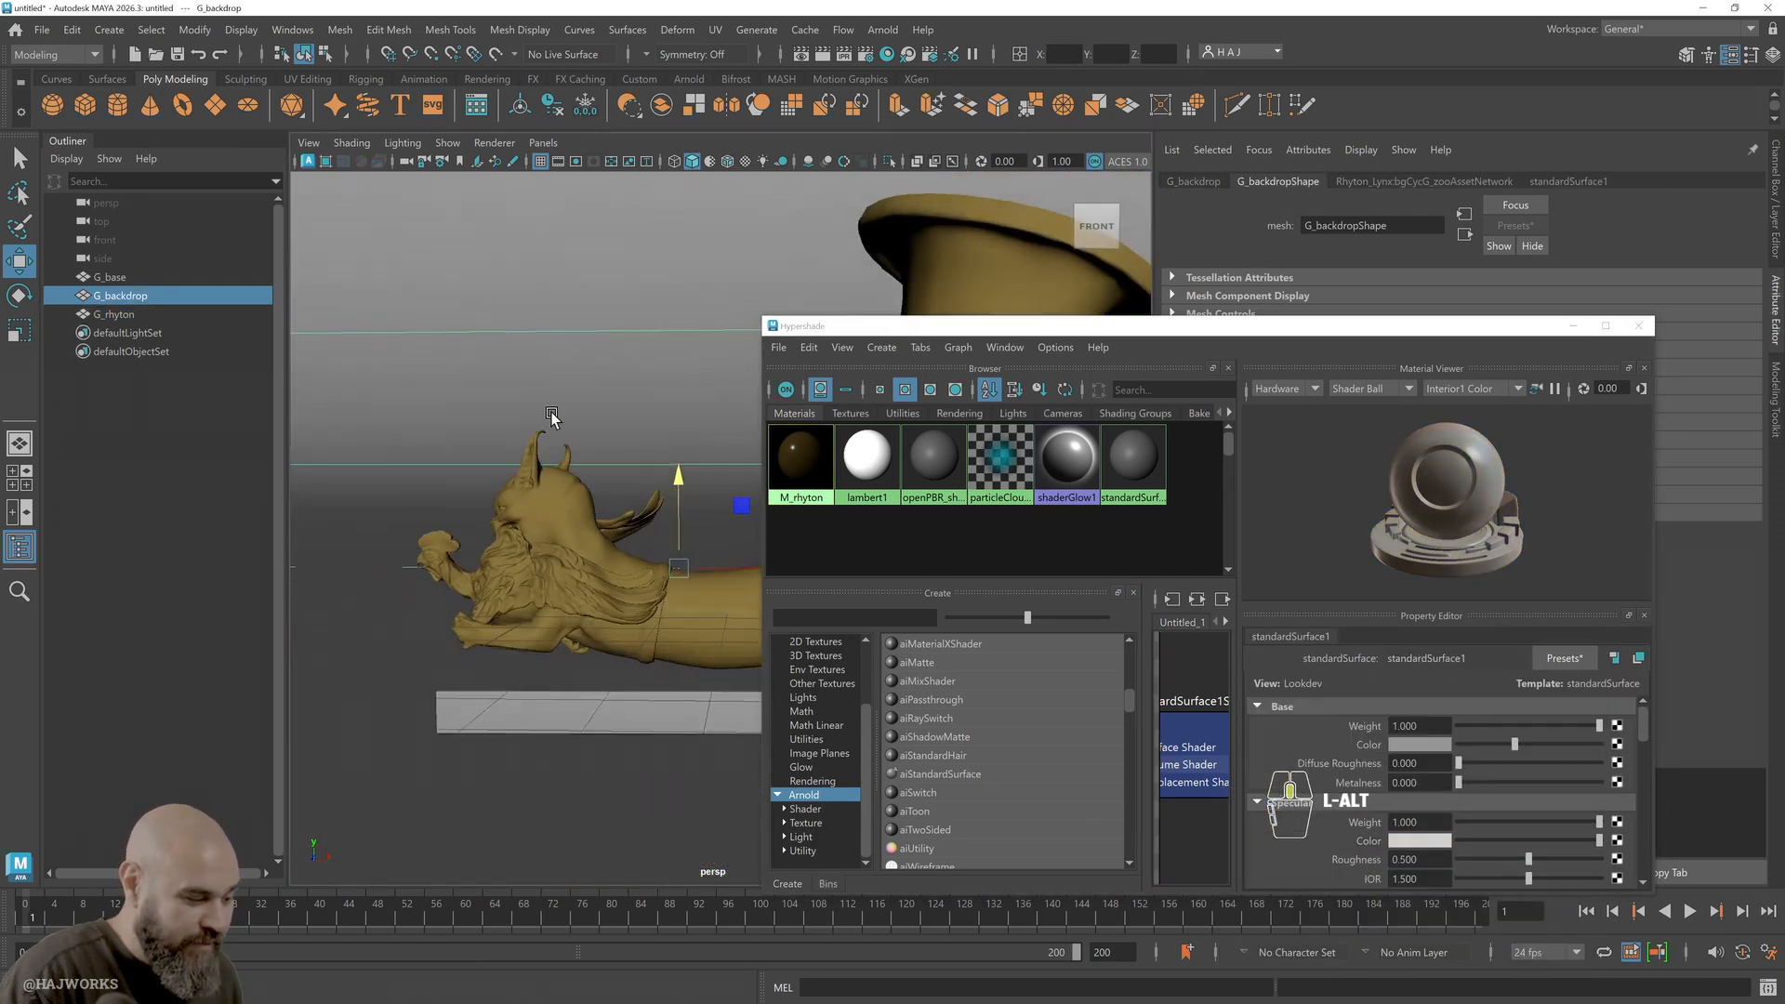
pyautogui.keyDown('alt'); pyautogui.moveTo(620, 416); pyautogui.dragTo(543, 288, button='middle'); pyautogui.keyUp('alt')
pyautogui.keyDown('alt'); pyautogui.moveTo(543, 288); pyautogui.dragTo(597, 426, button='right'); pyautogui.keyUp('alt')
pyautogui.keyDown('alt'); pyautogui.moveTo(592, 485); pyautogui.dragTo(618, 583, button='middle'); pyautogui.keyUp('alt')
pyautogui.click(609, 594)
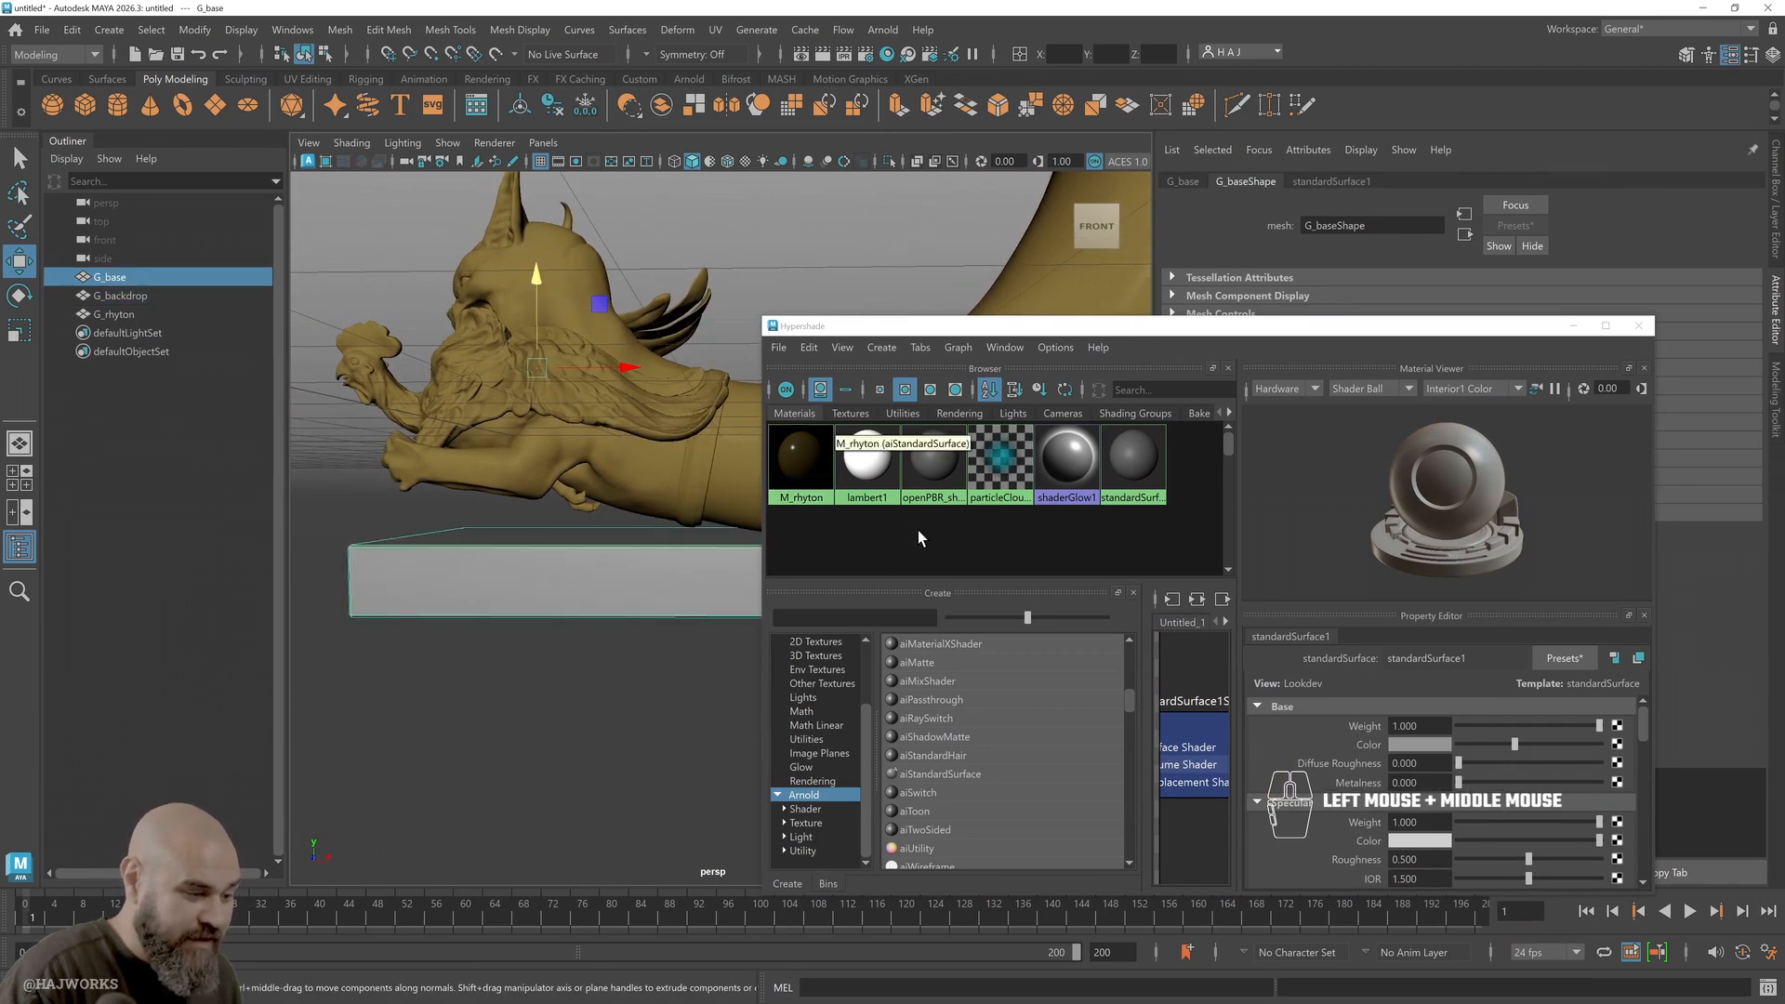
pyautogui.rightClick(616, 583)
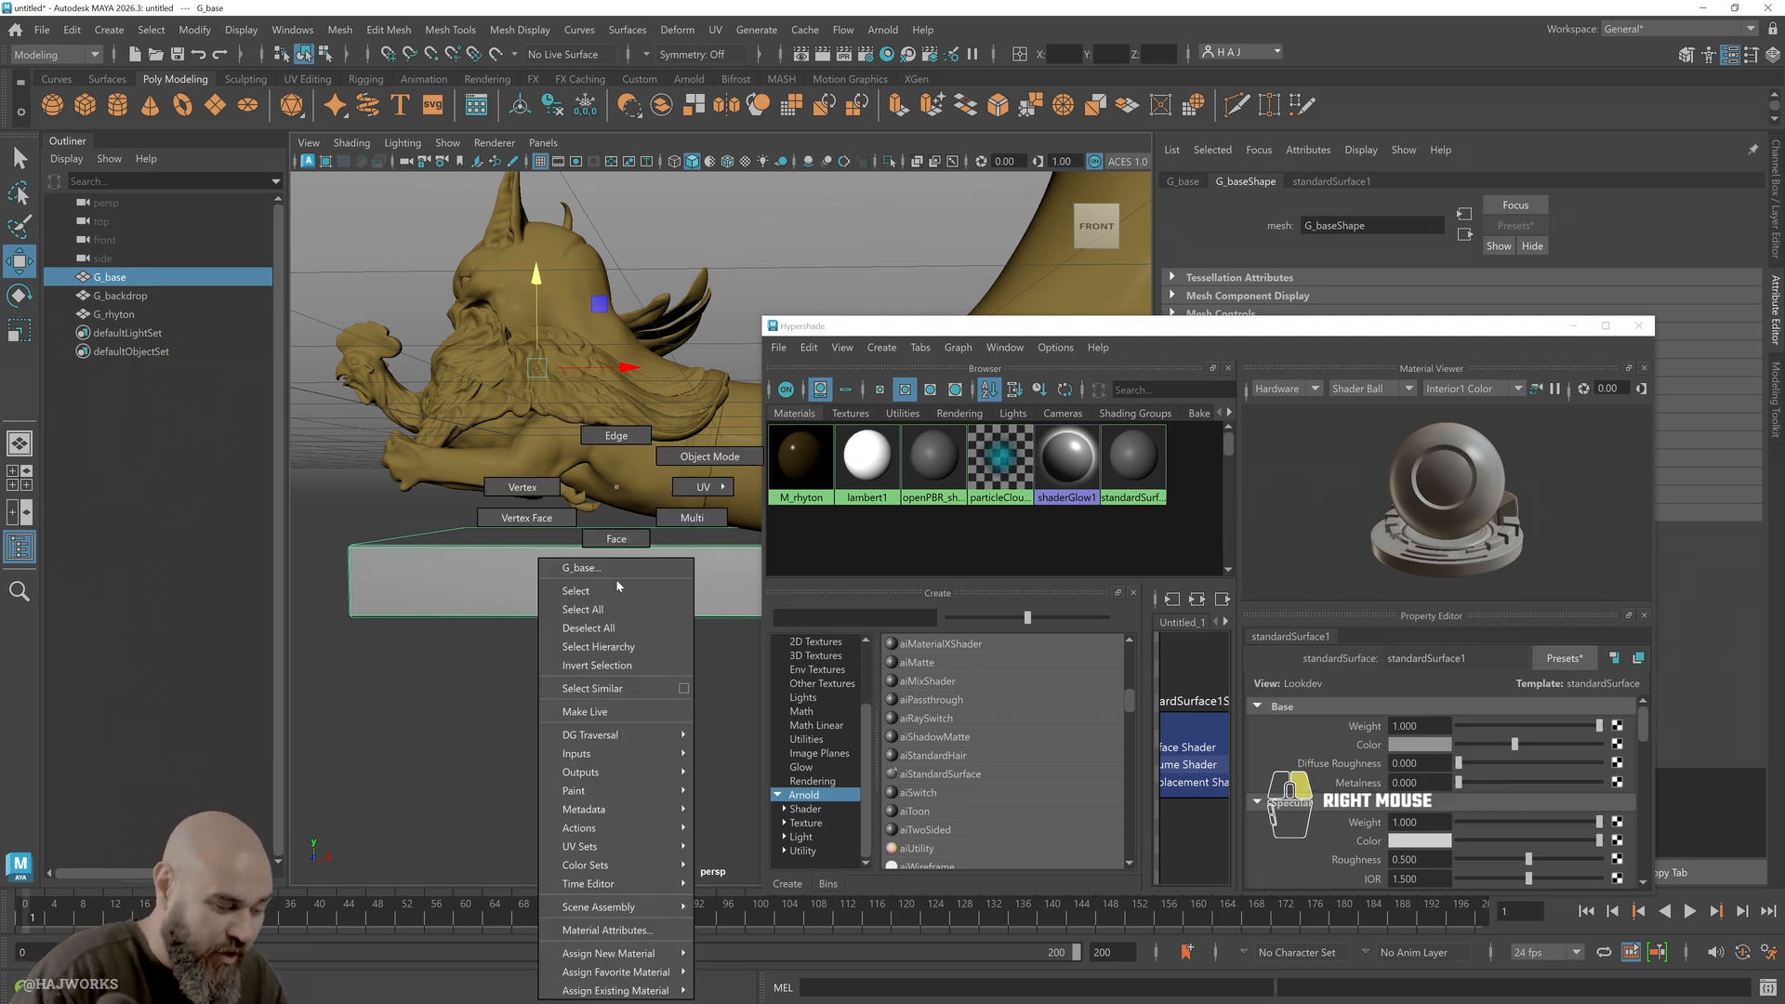
pyautogui.moveTo(655, 957)
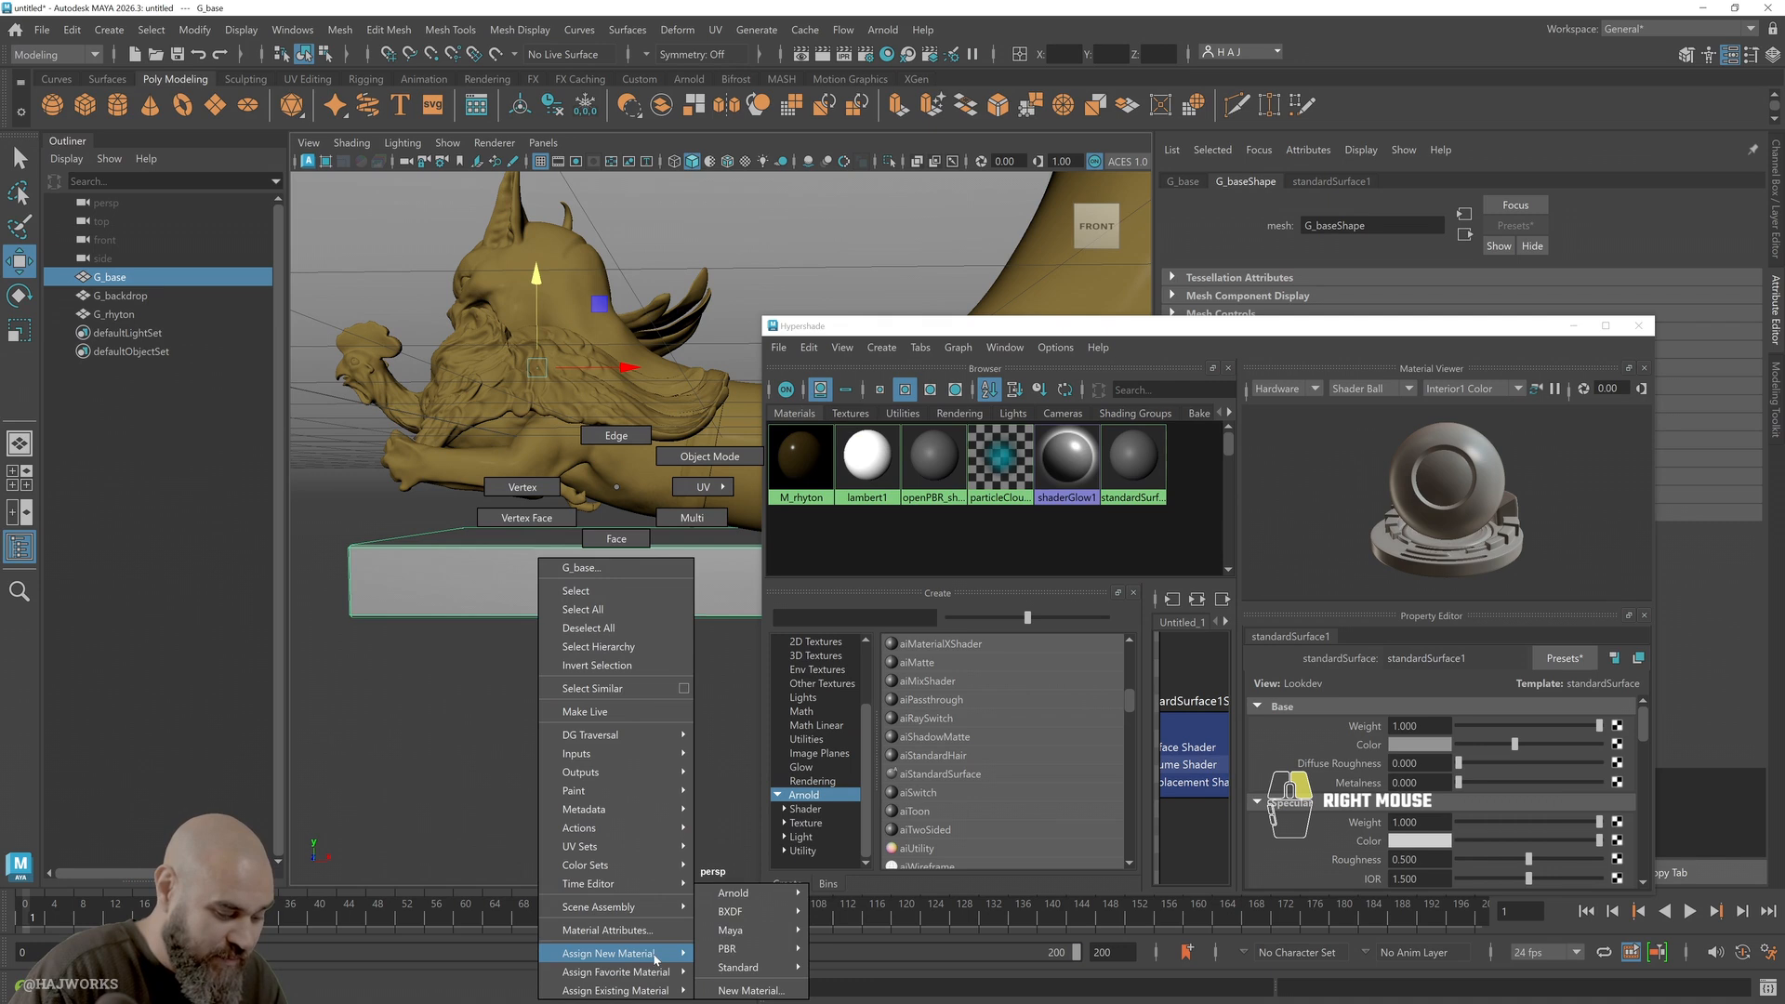
pyautogui.moveTo(761, 894)
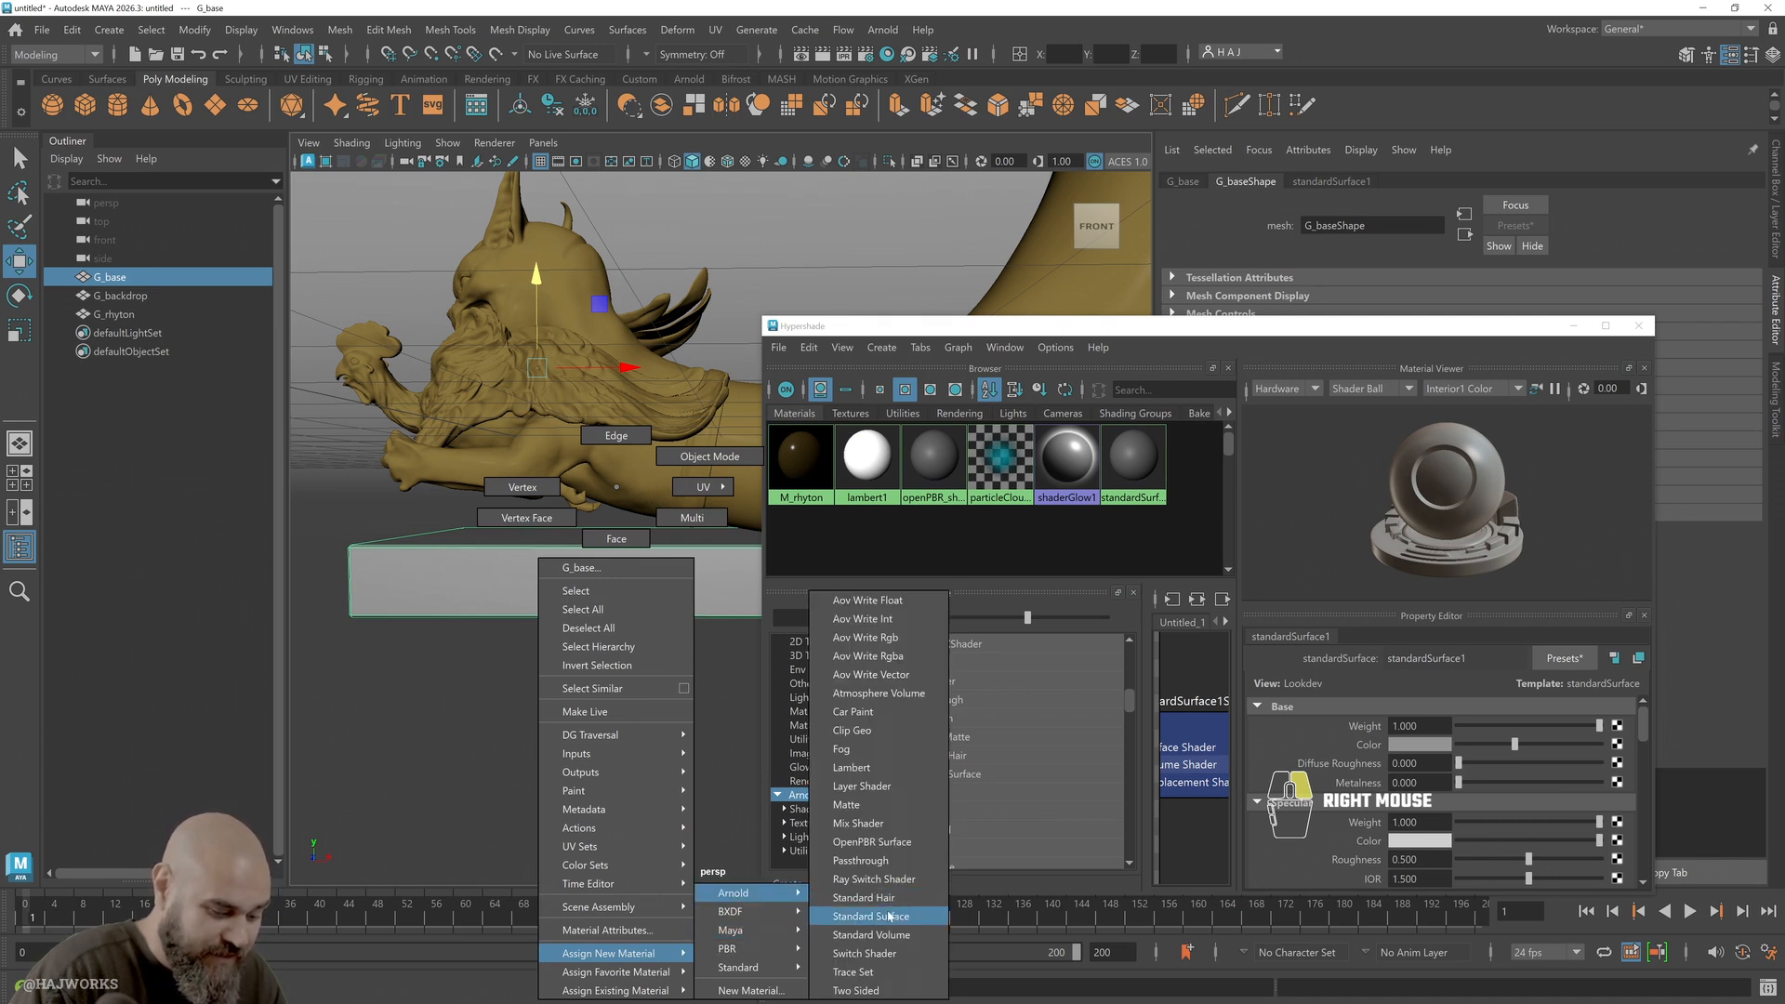
pyautogui.click(888, 916)
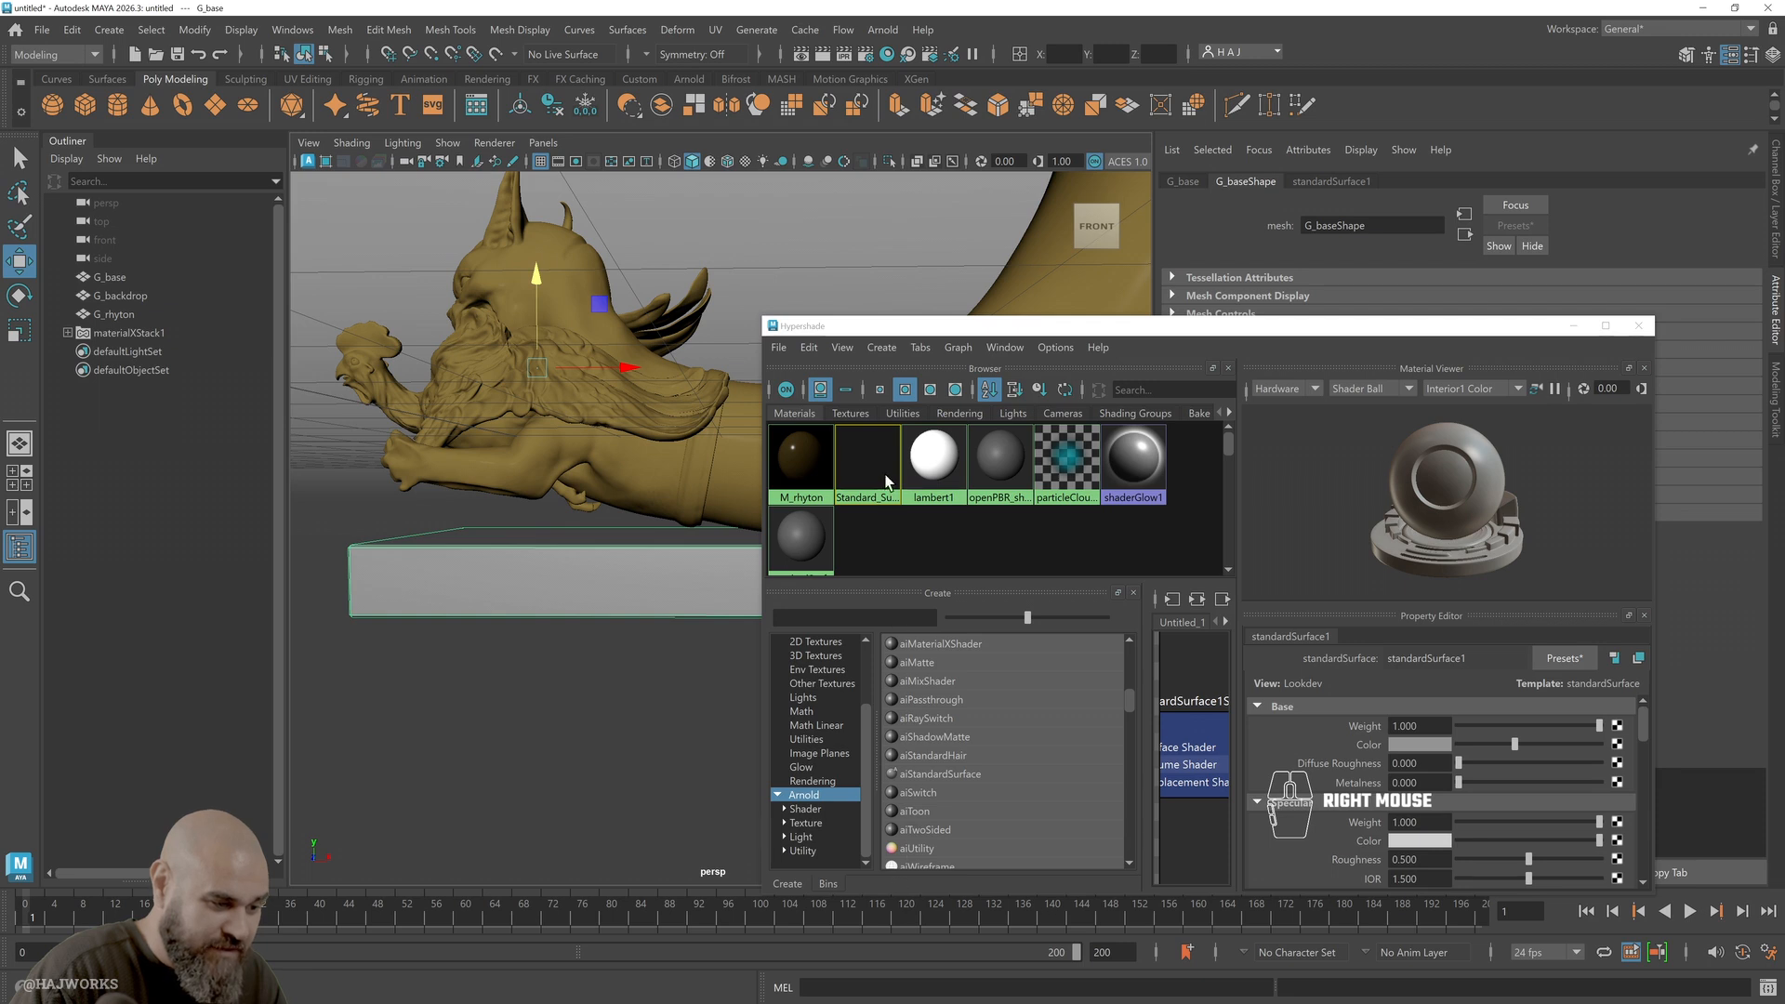
# Rename the new Standard_Surface1 material on the base slab as M_base
pyautogui.click(885, 481)
pyautogui.click(884, 481)
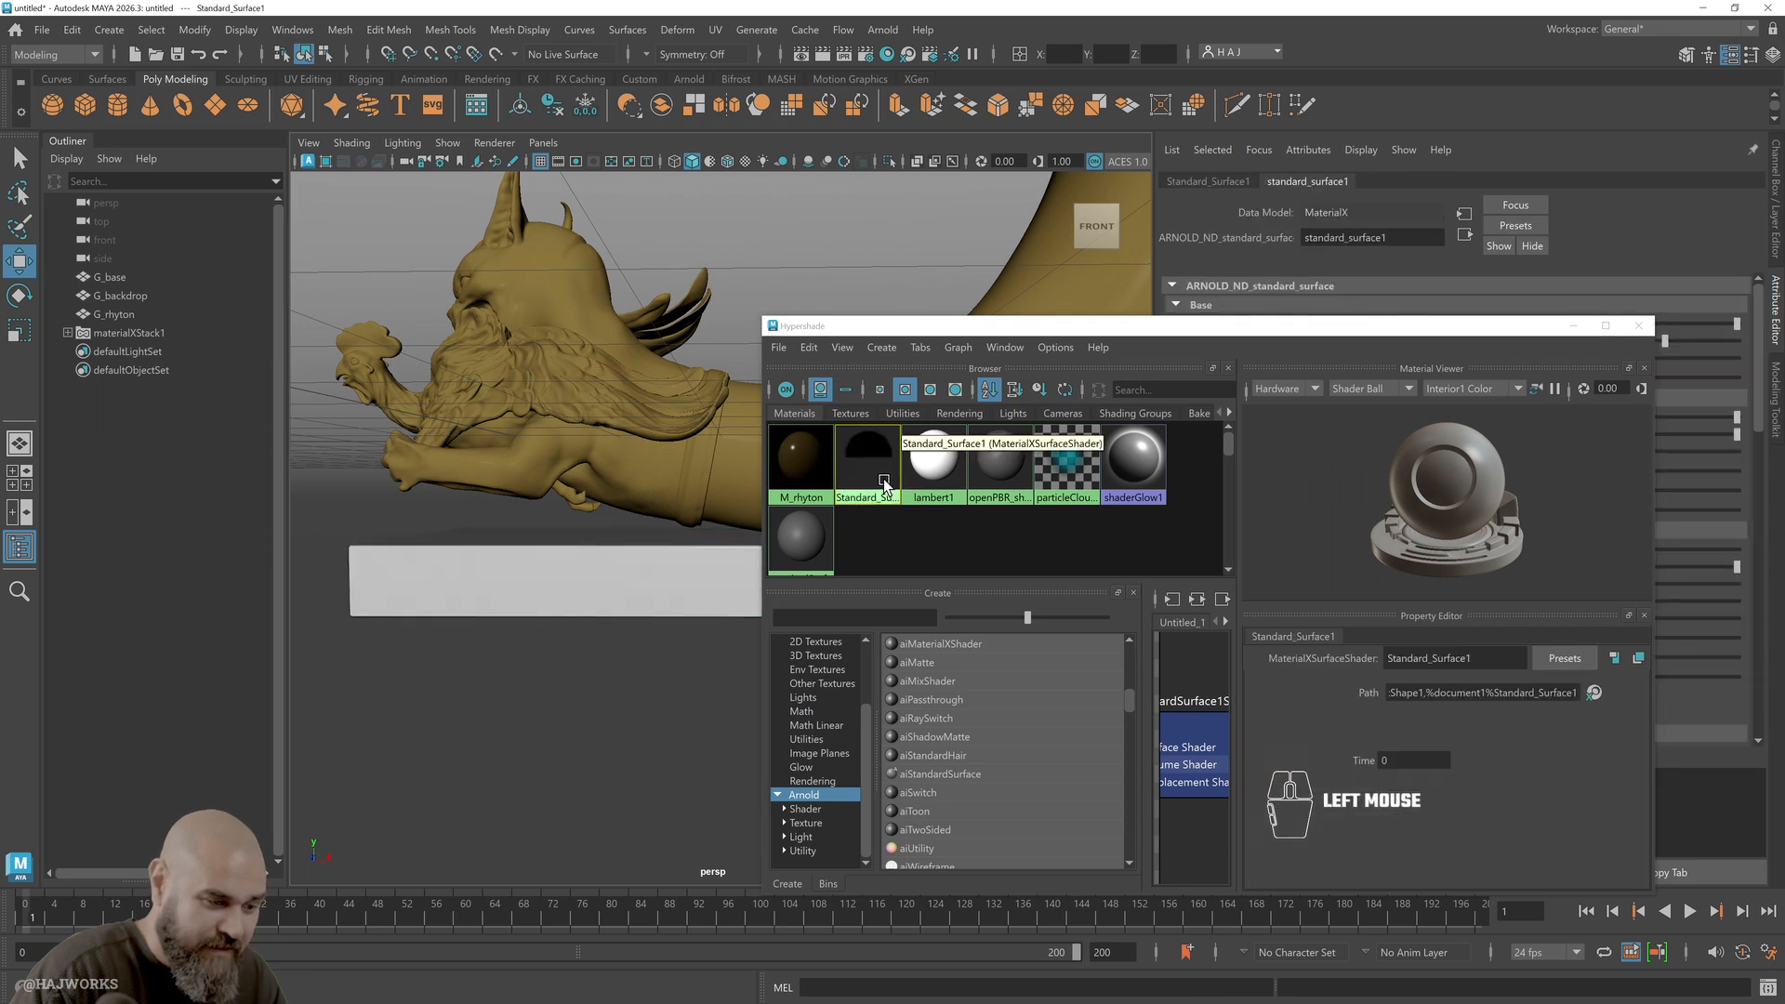
pyautogui.doubleClick(1395, 657)
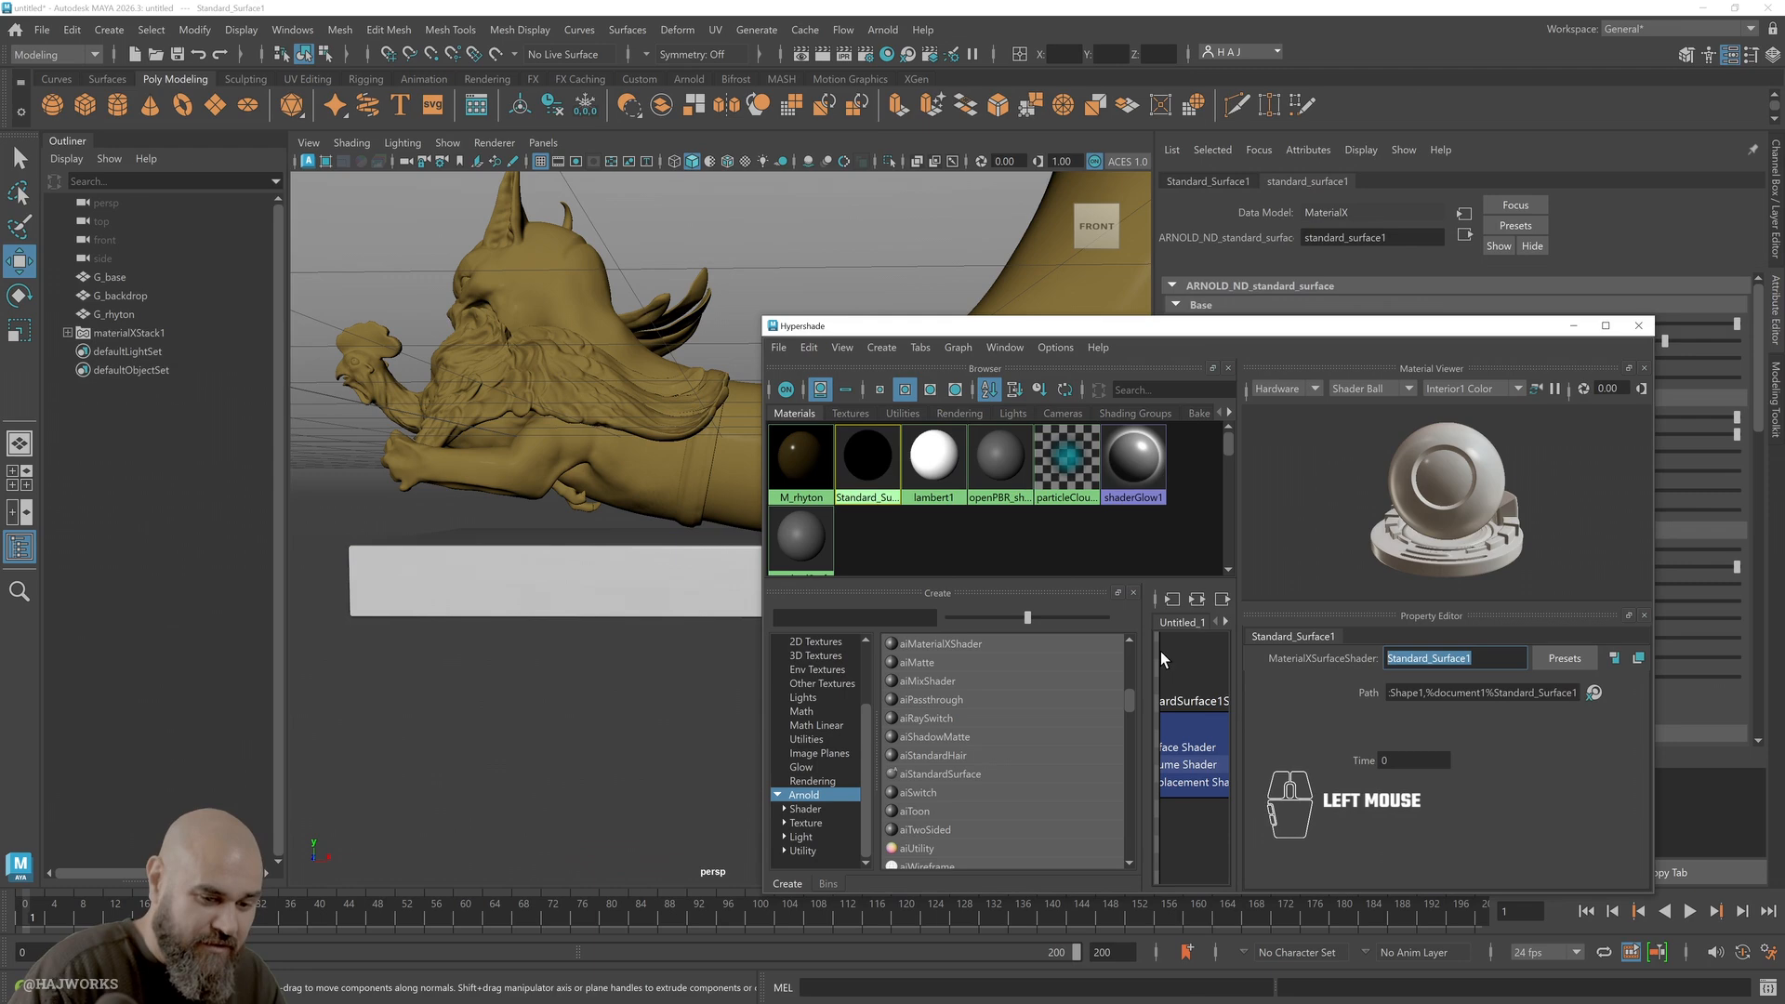
pyautogui.write('M_base')
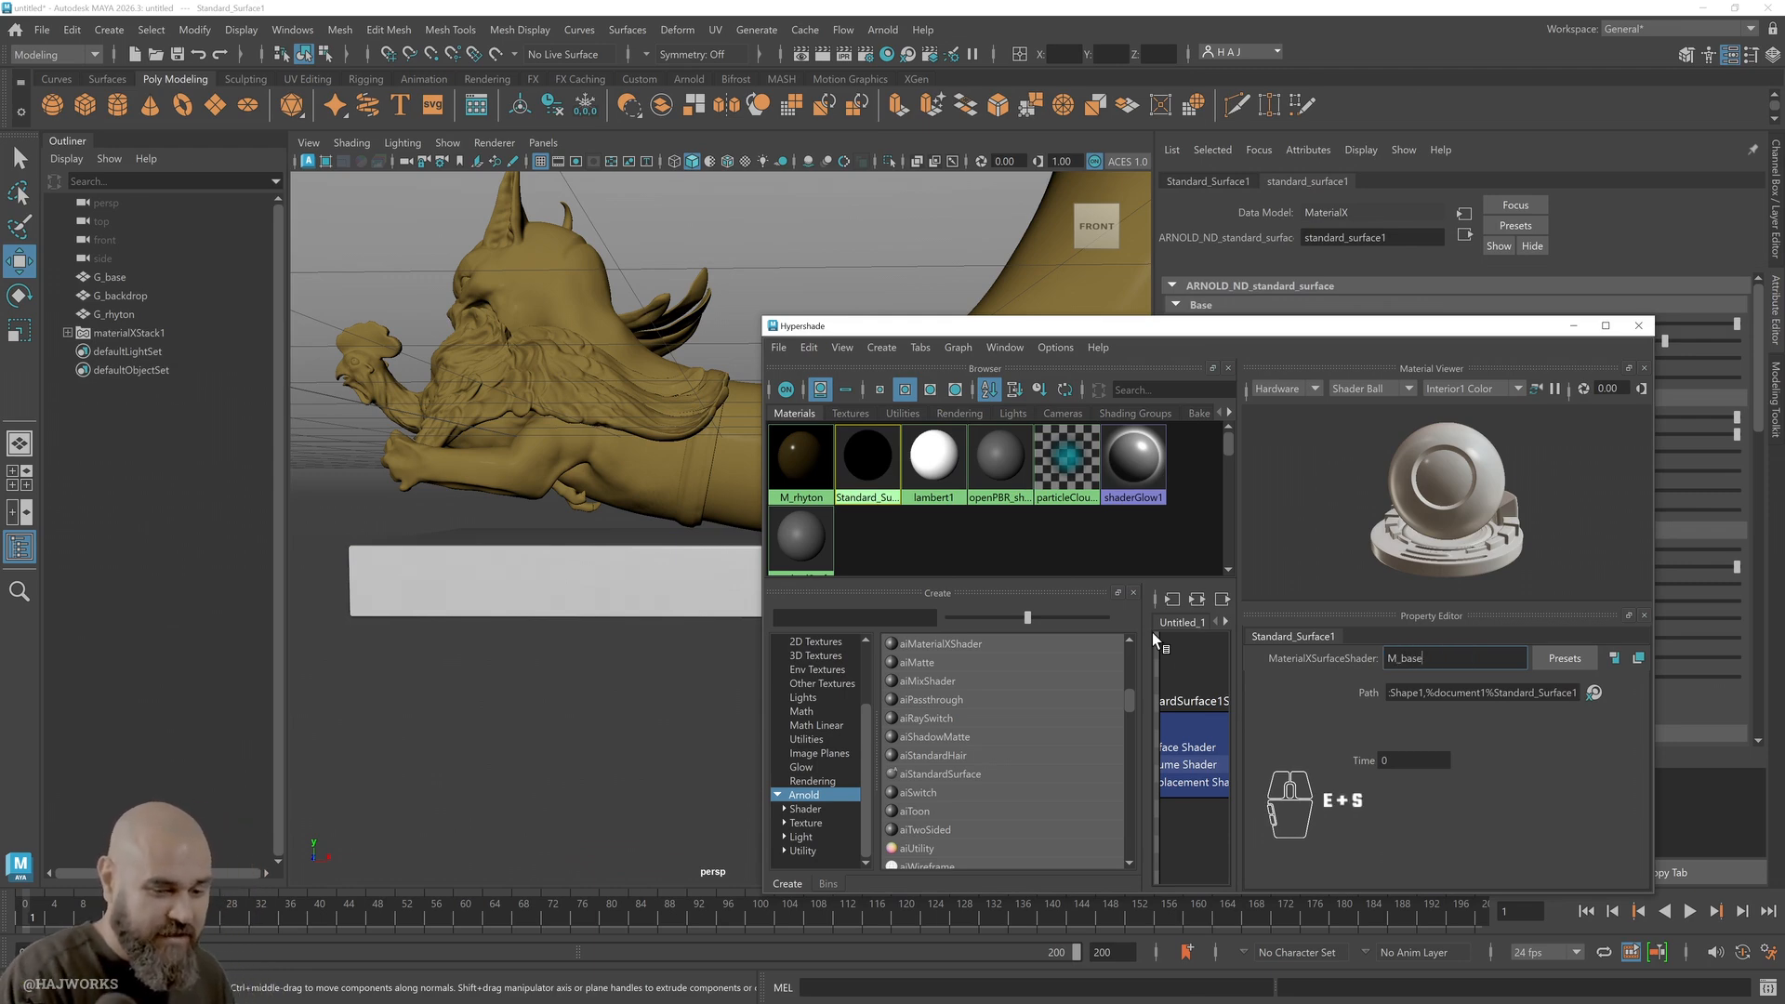
pyautogui.press('Return')
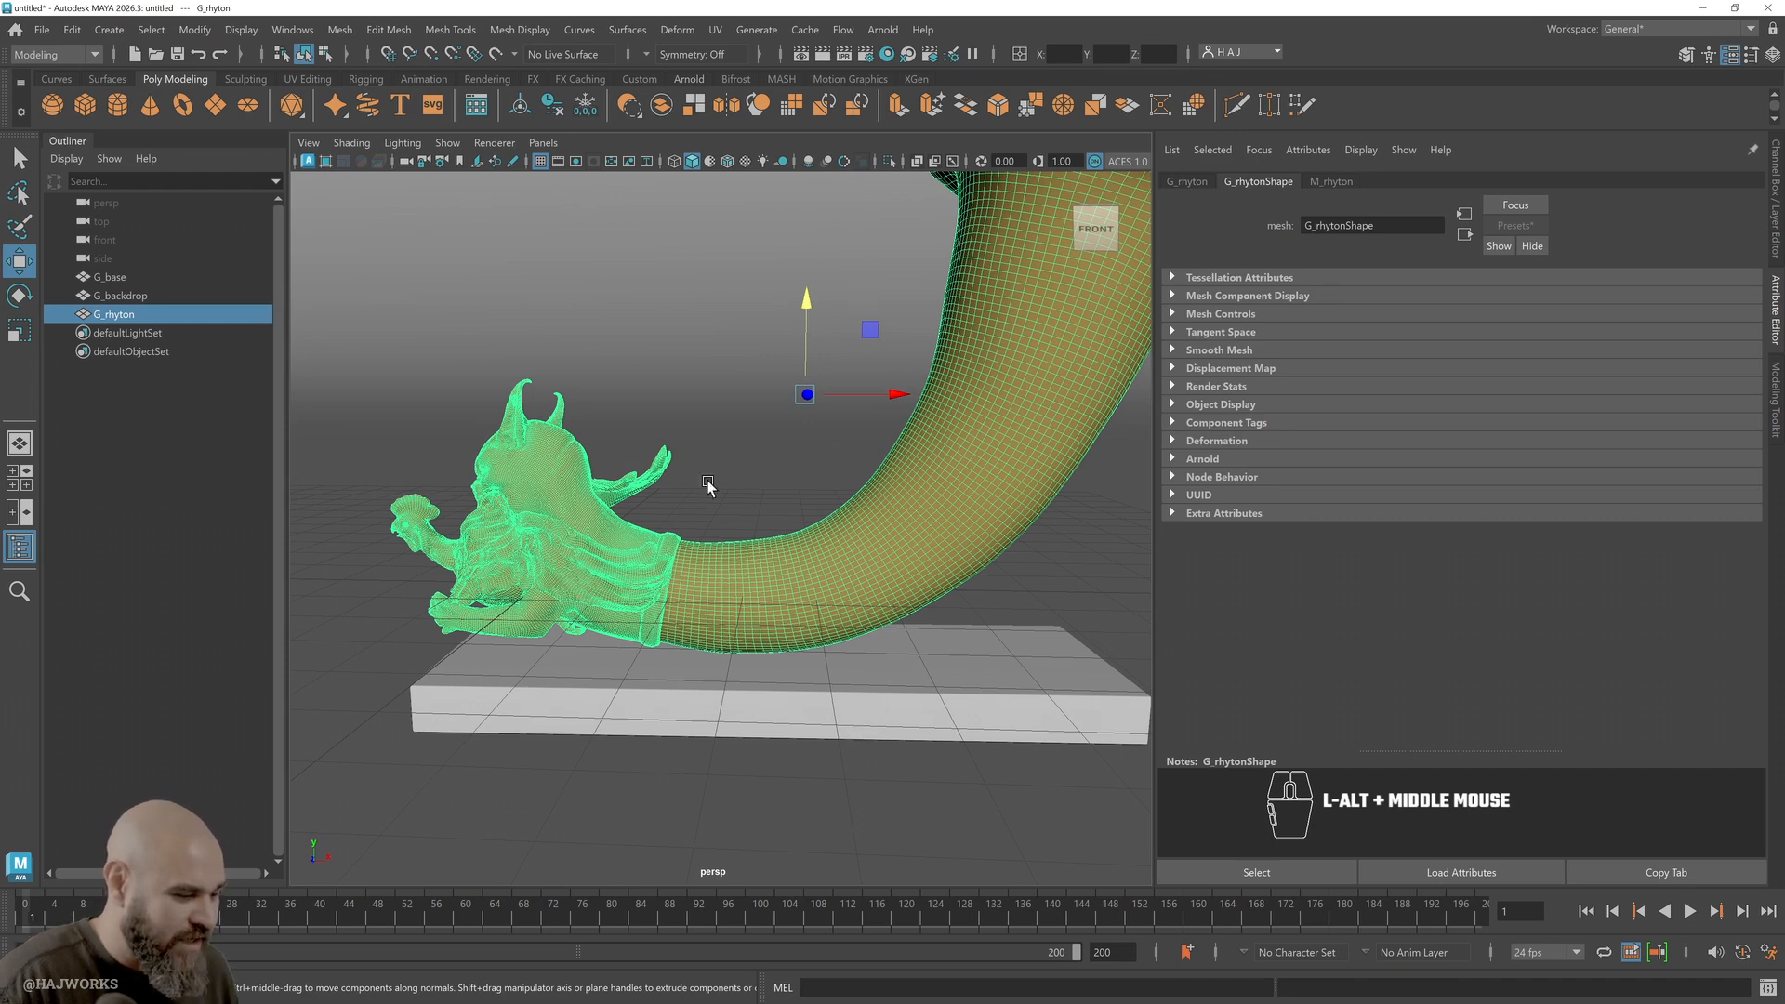
# Set a keyframe on all transform channels of the G_rhyton mesh at frame 1
pyautogui.moveTo(777, 598)
pyautogui.keyDown('alt'); pyautogui.mouseDown()
pyautogui.moveTo(817, 510)
pyautogui.moveTo(835, 630)
pyautogui.moveTo(808, 590)
pyautogui.mouseUp(); pyautogui.keyUp('alt')
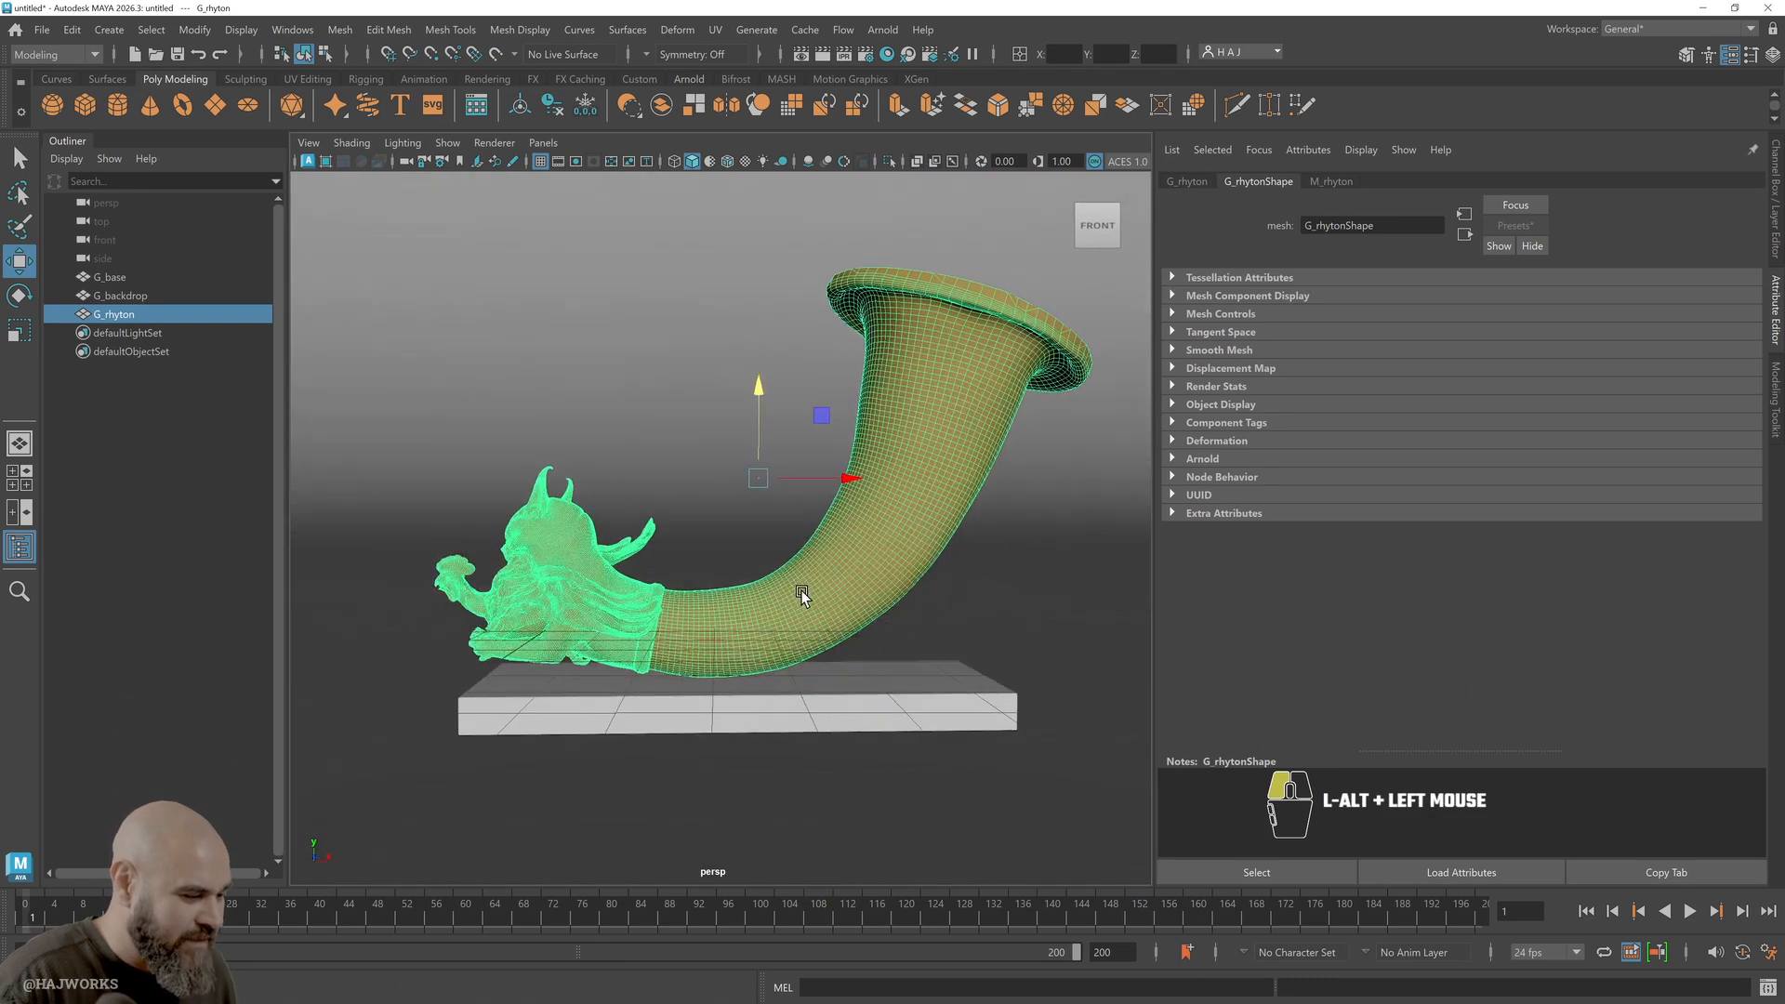
pyautogui.click(34, 920)
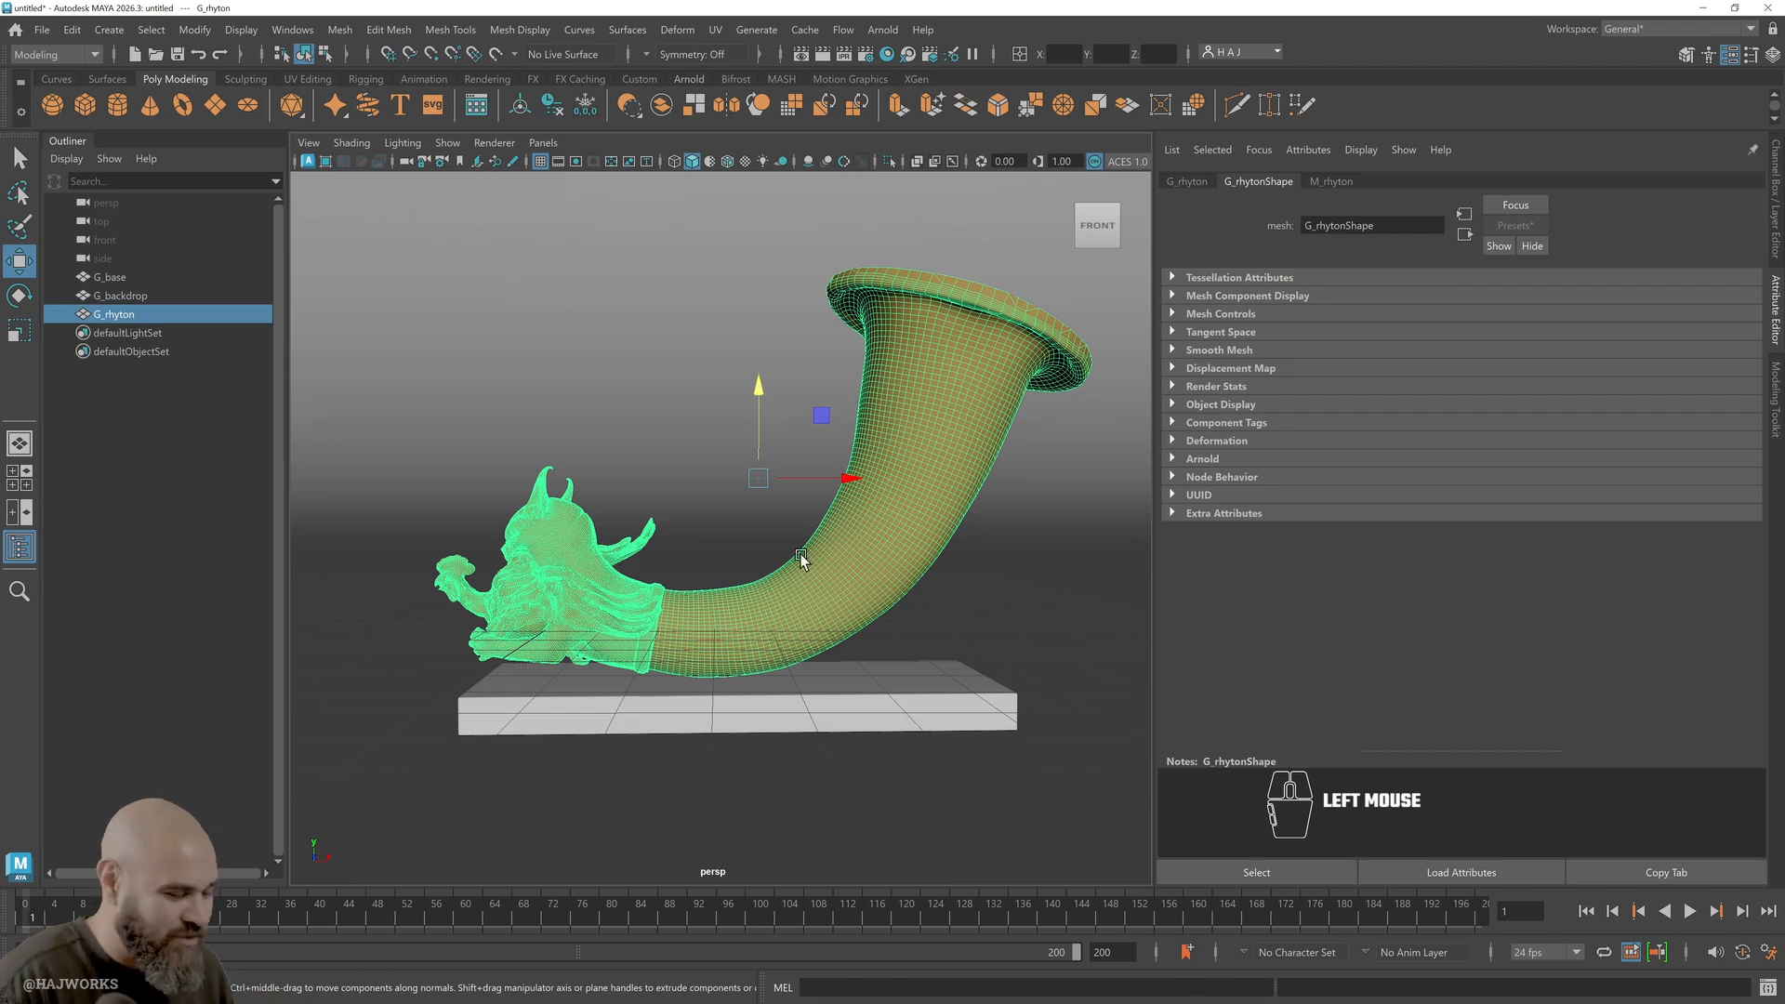
pyautogui.click(844, 584)
pyautogui.click(844, 588)
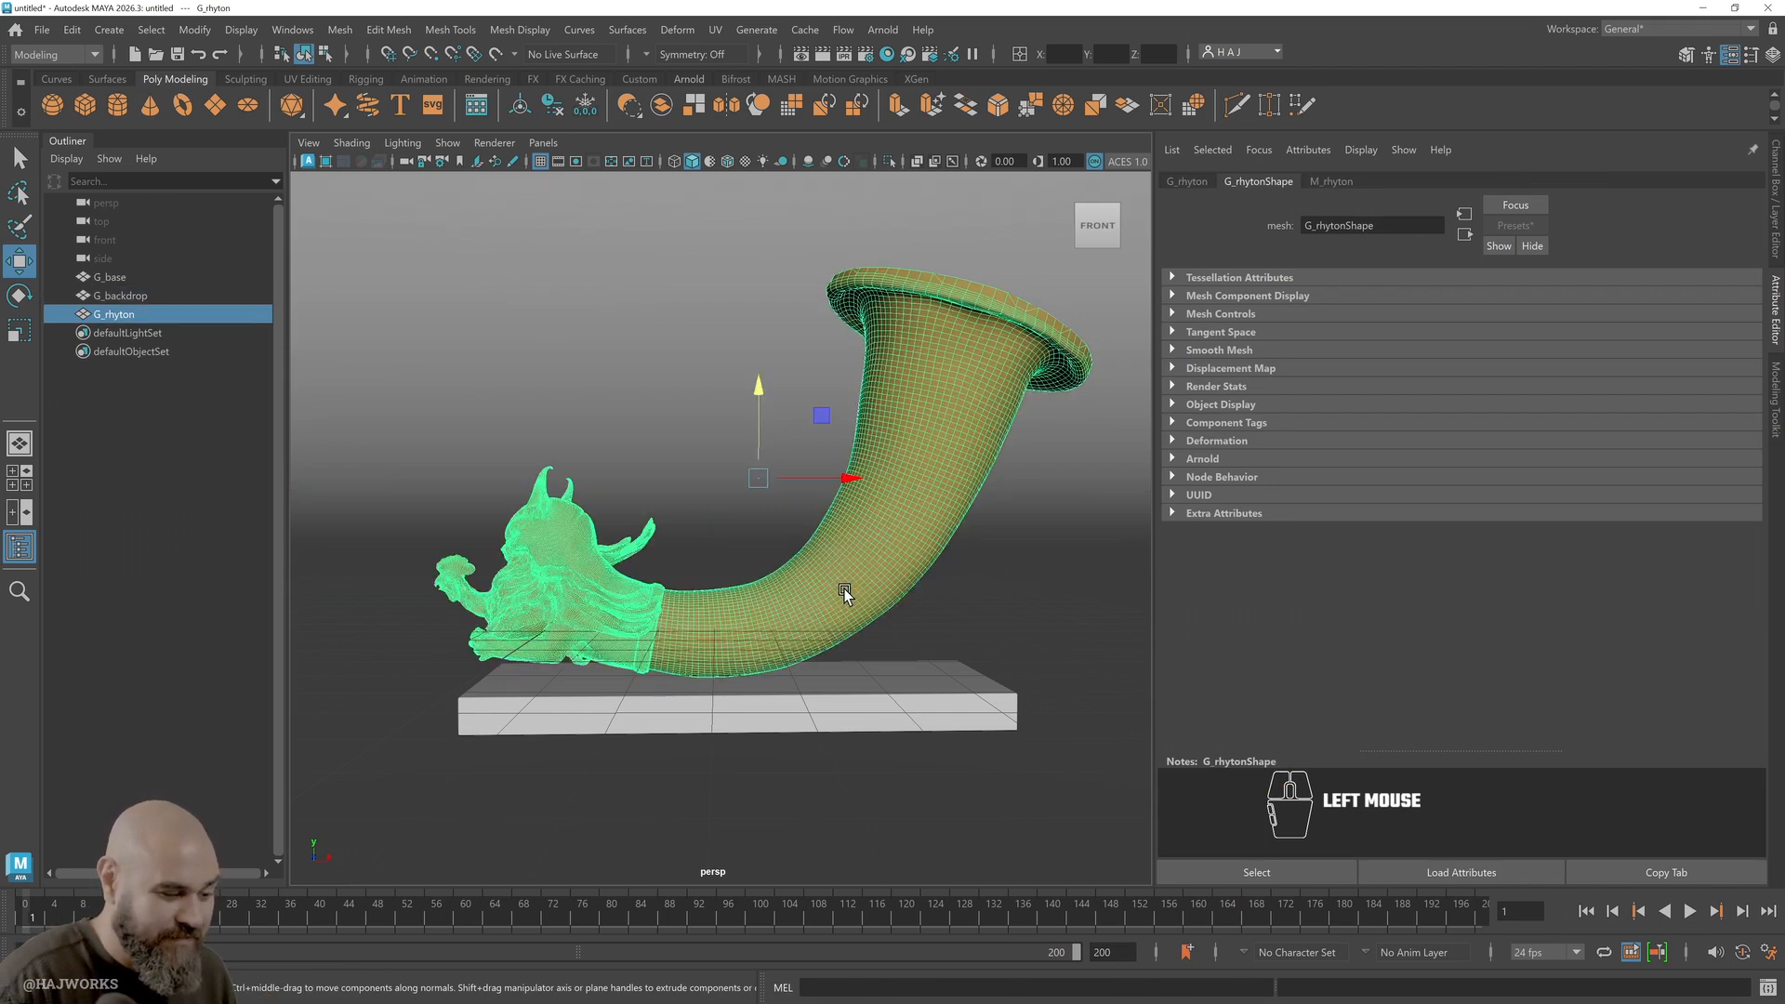
pyautogui.press('s')
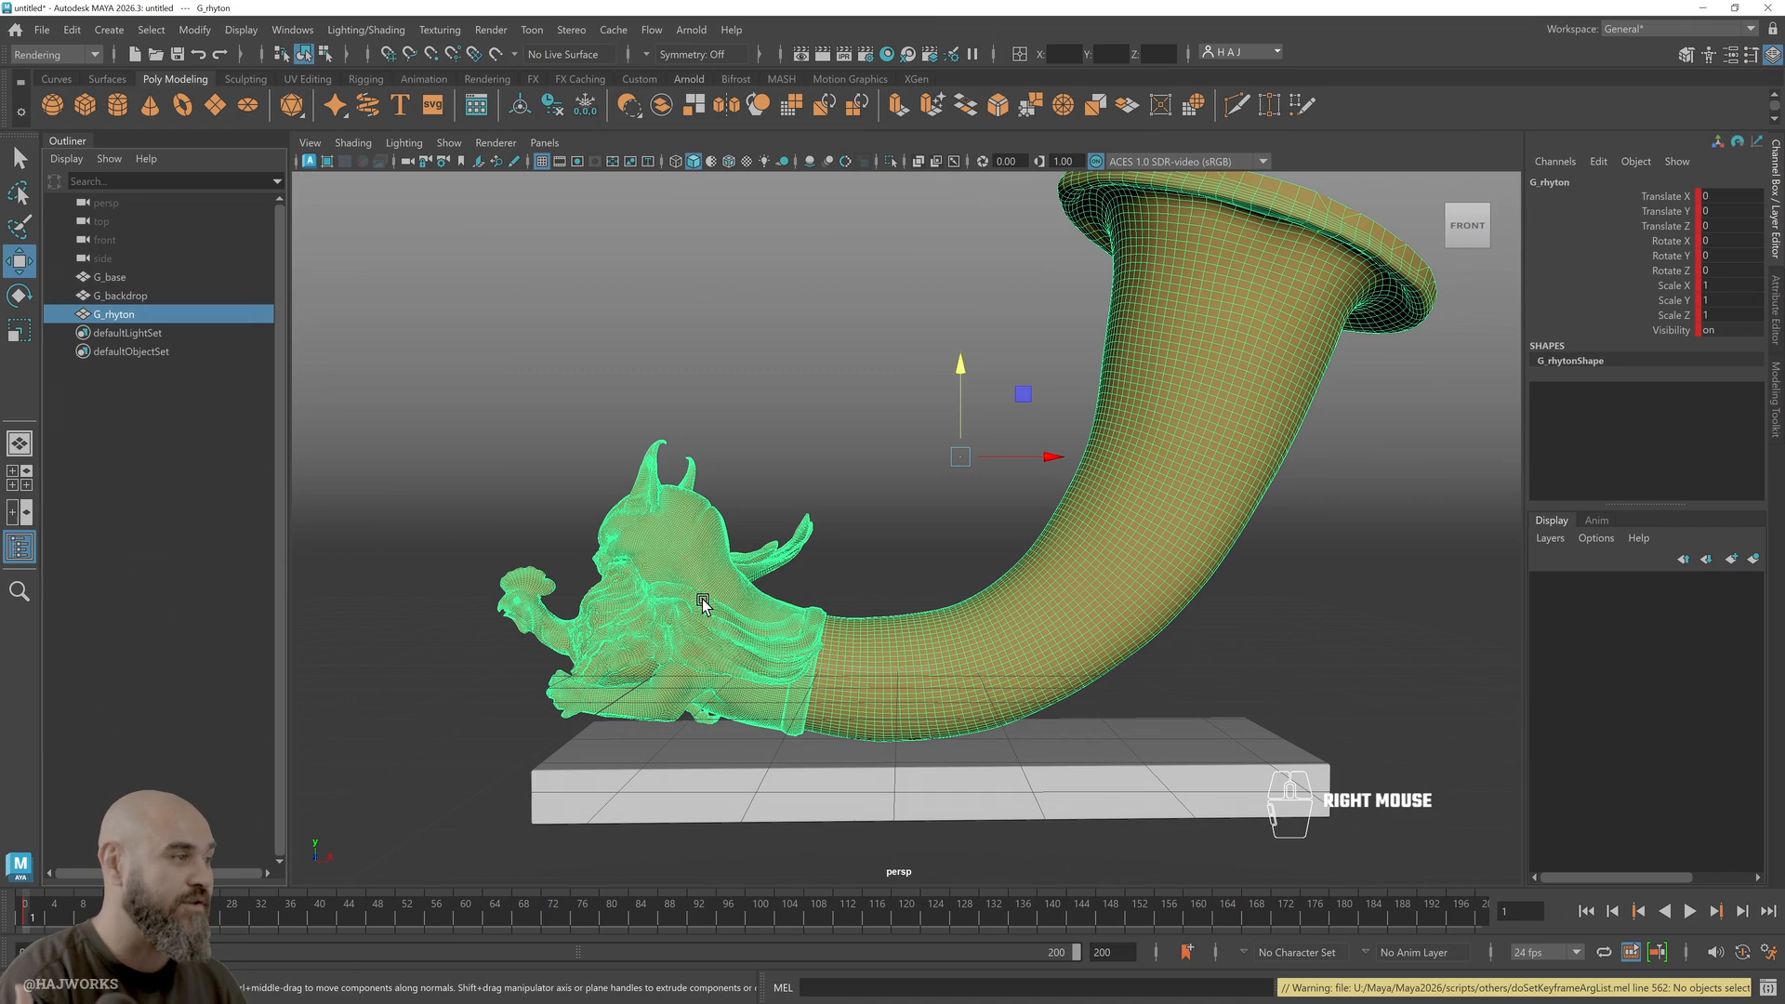
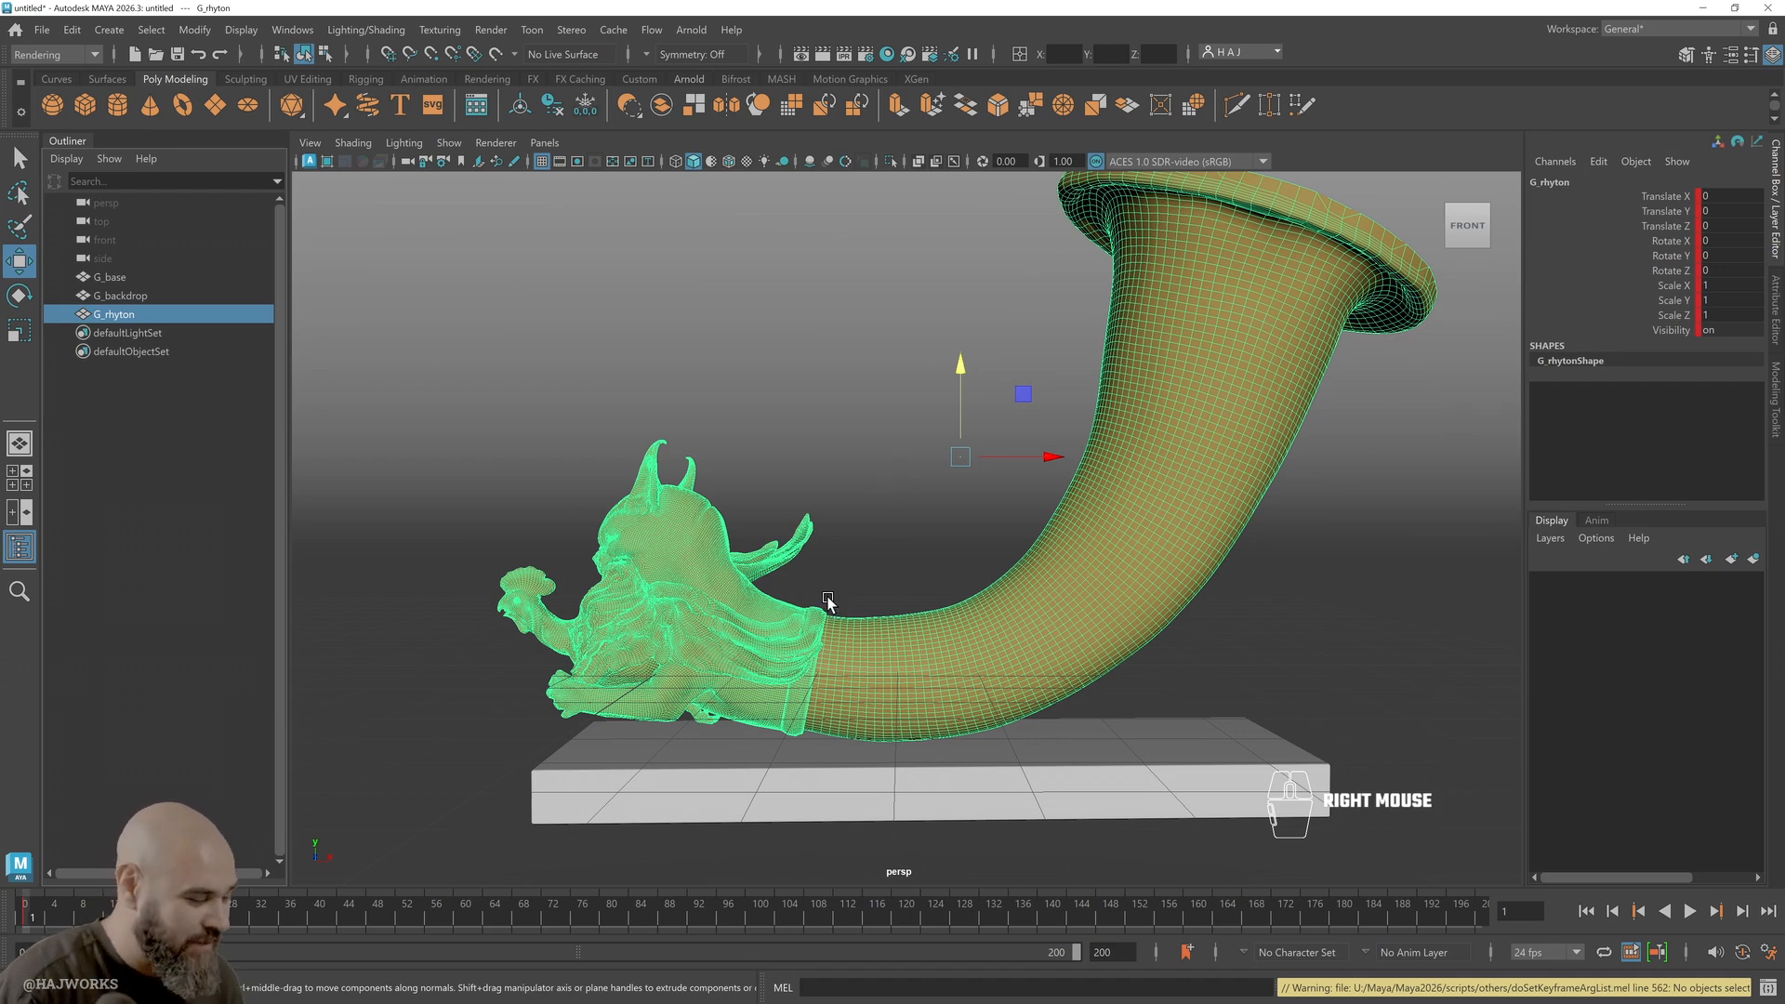
# Undo the keyframe on all G_rhyton channels, keeping the mesh selected in object mode
pyautogui.hotkey('ctrl', 'z')
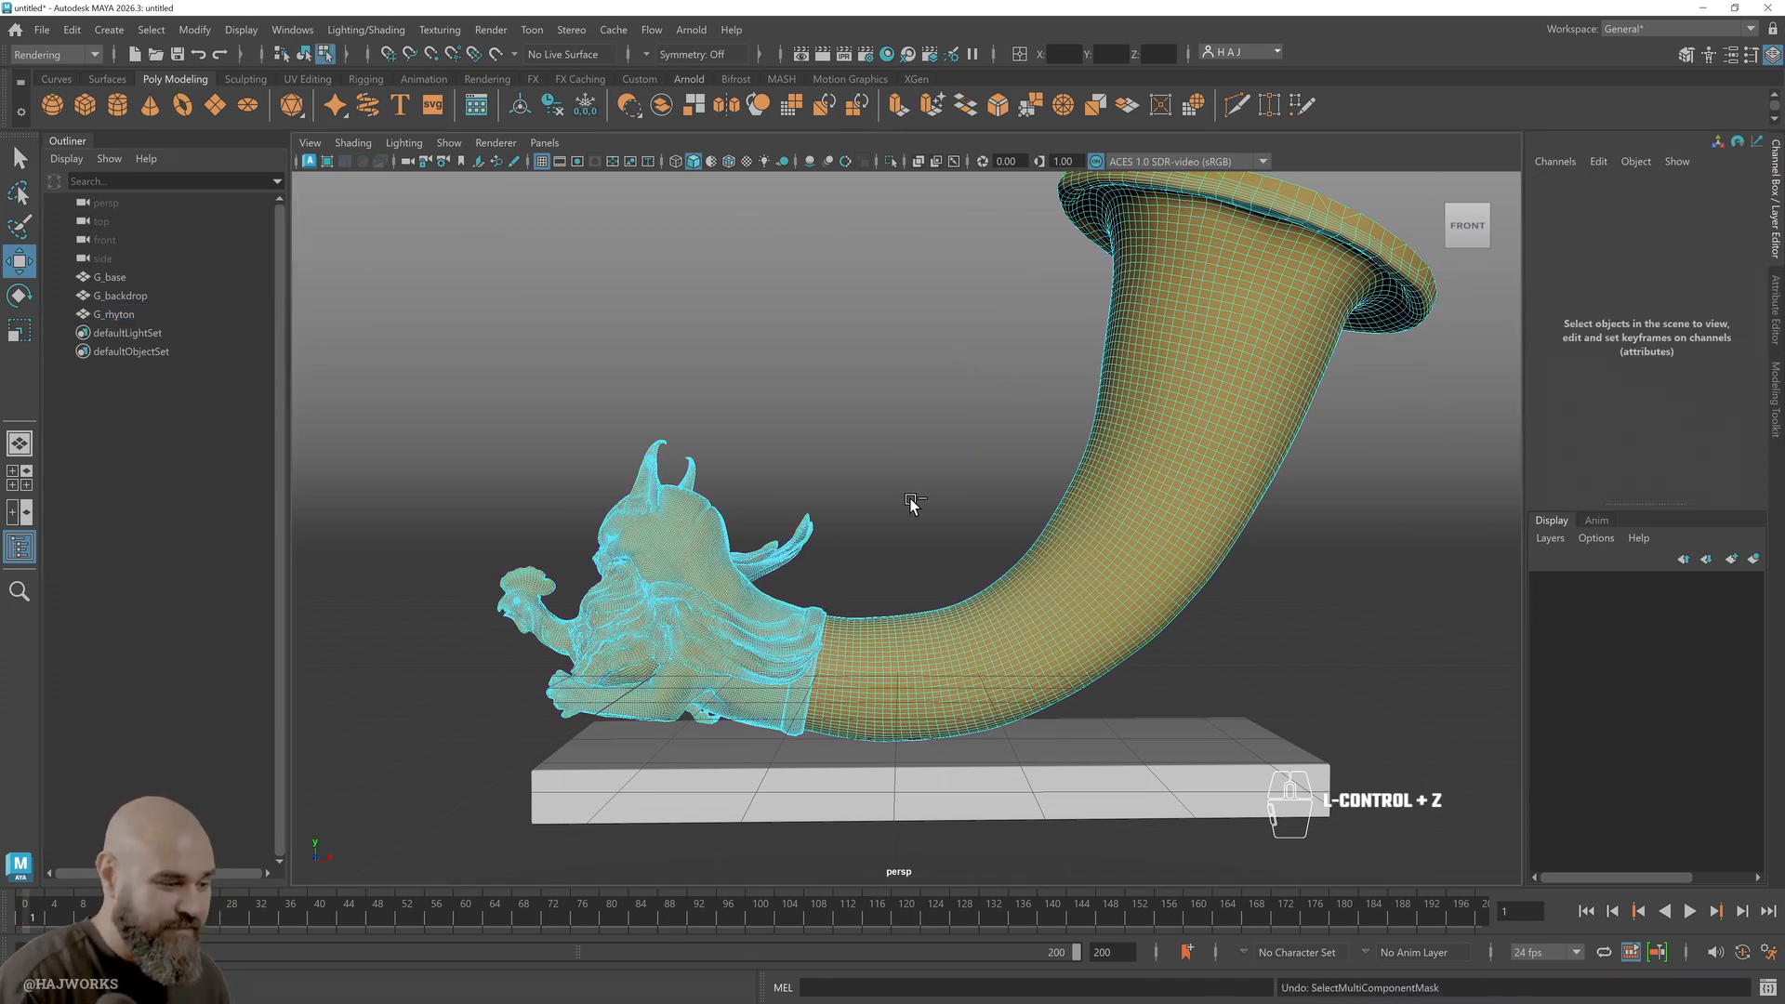
pyautogui.hotkey('ctrl', 'z')
pyautogui.hotkey('ctrl', 'z')
pyautogui.hotkey('ctrl', 'z')
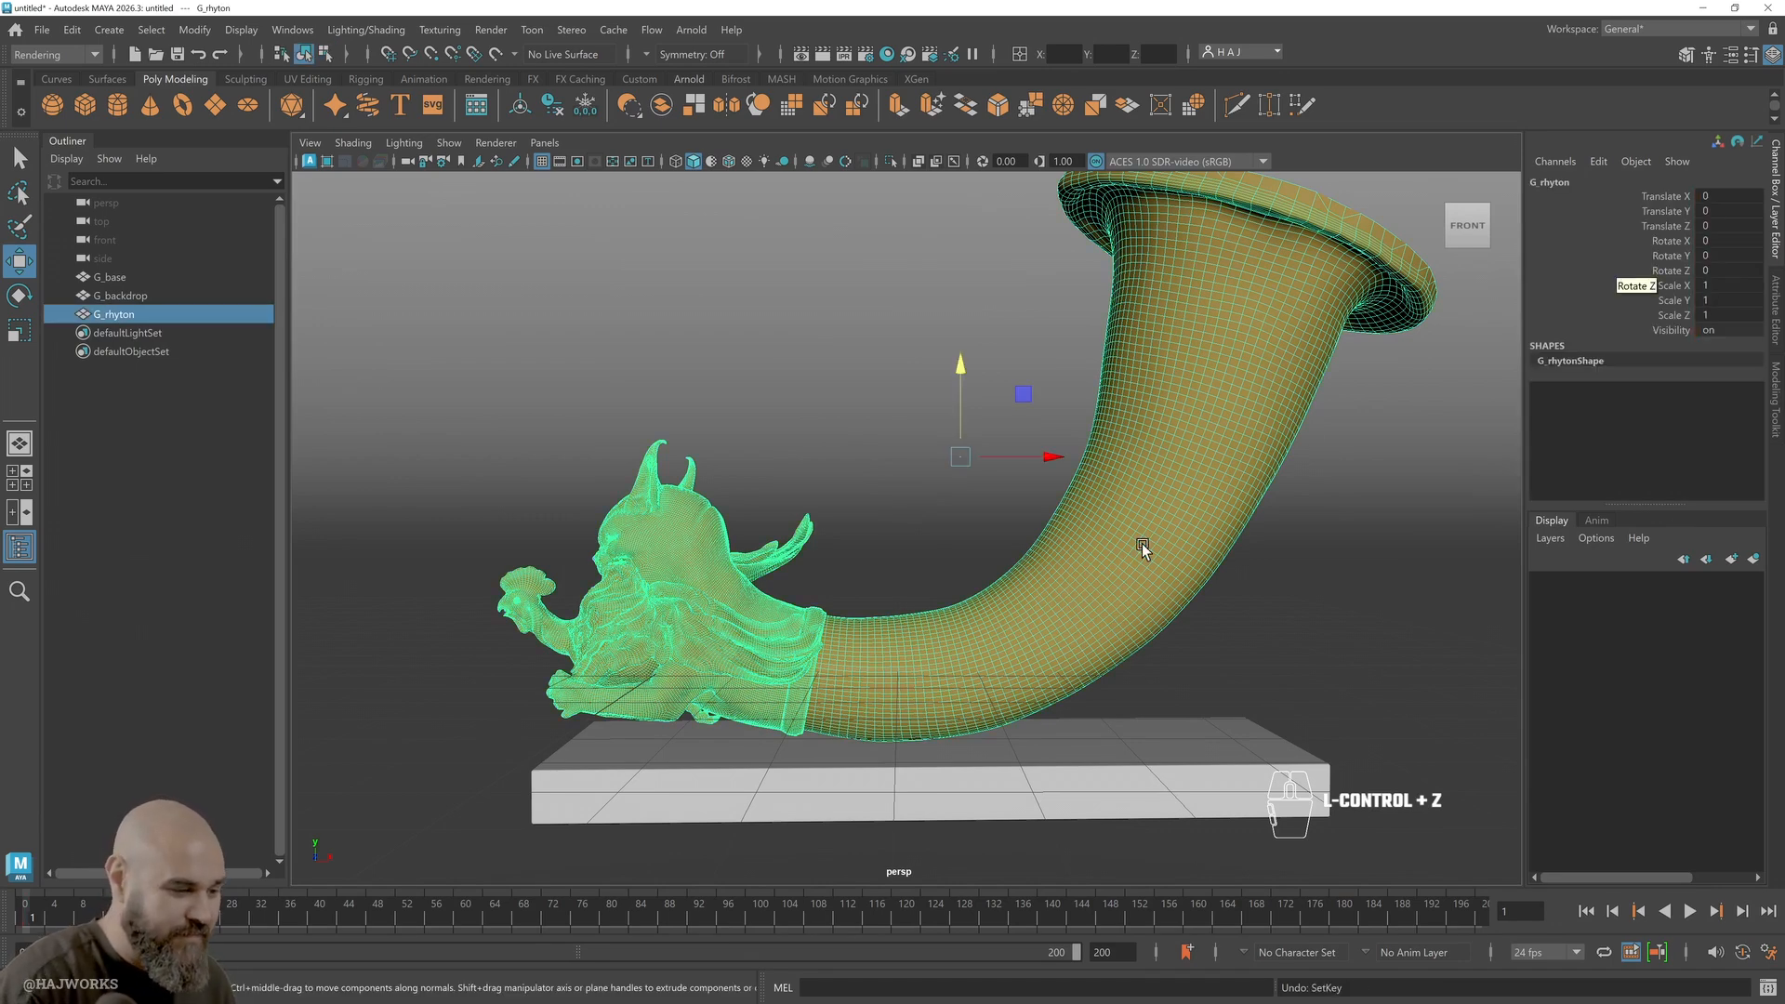
# Try rotating G_rhyton about its Y axis by about -125 degrees, and undo the rotation
pyautogui.press('e')
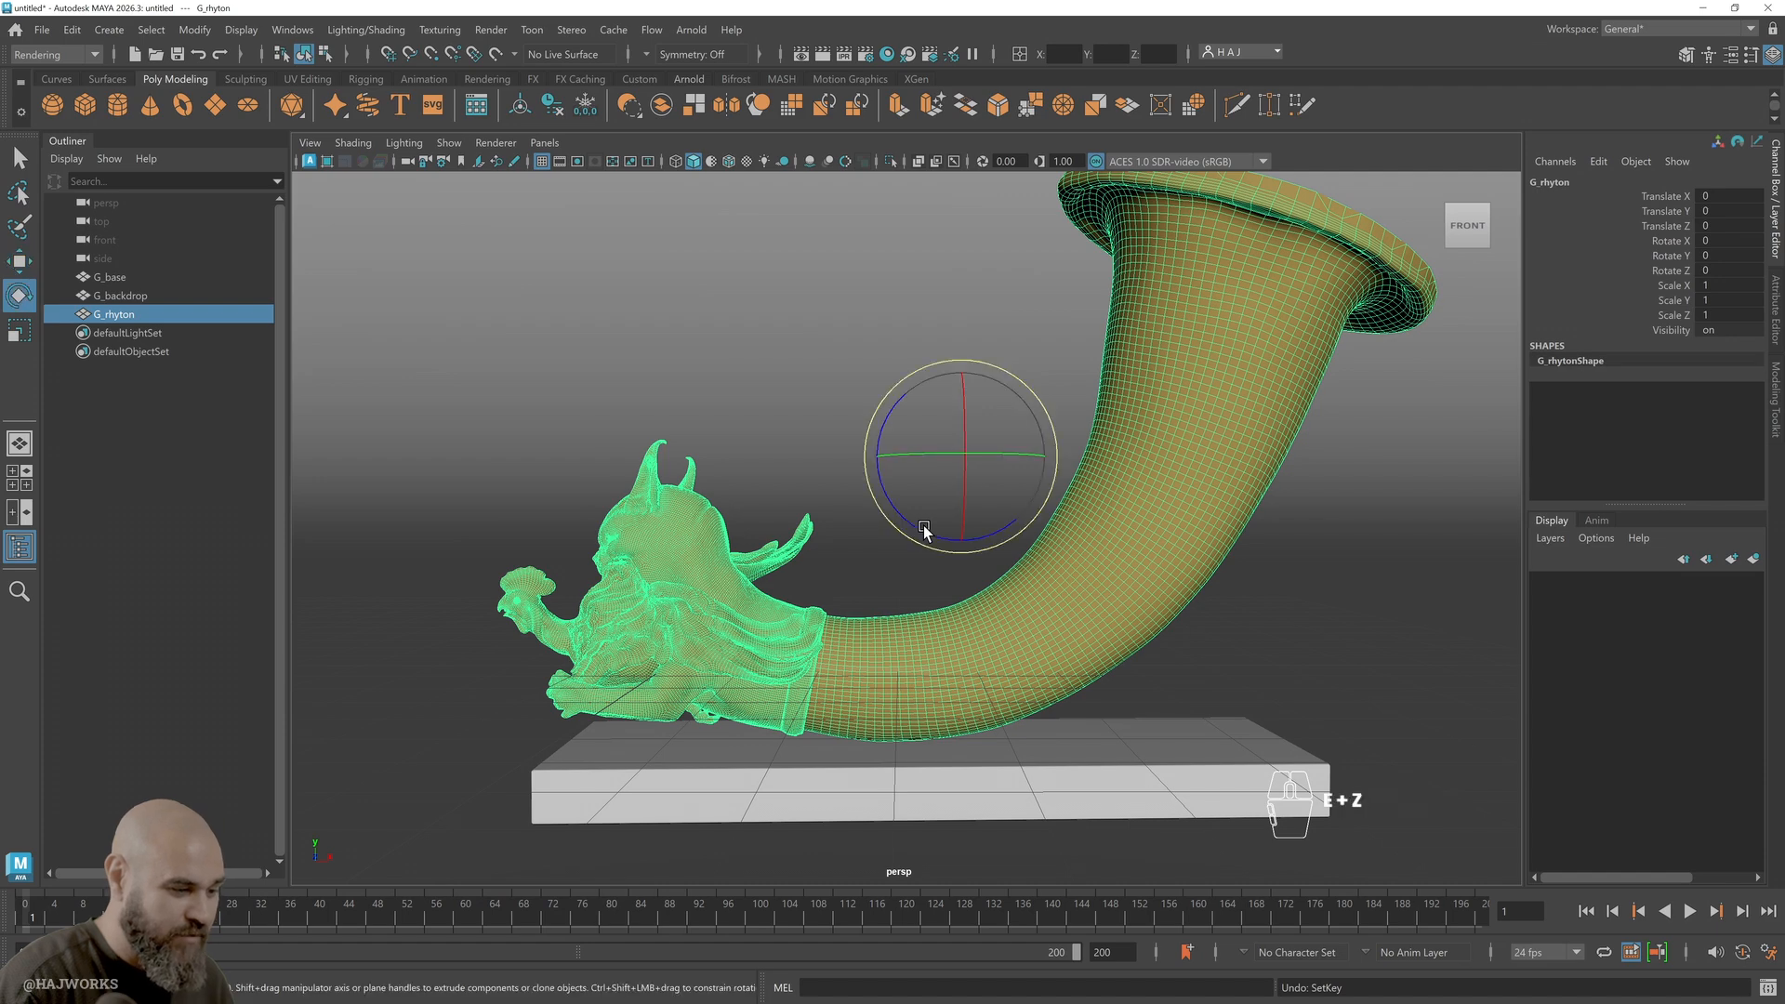
pyautogui.moveTo(1019, 453); pyautogui.dragTo(857, 430)
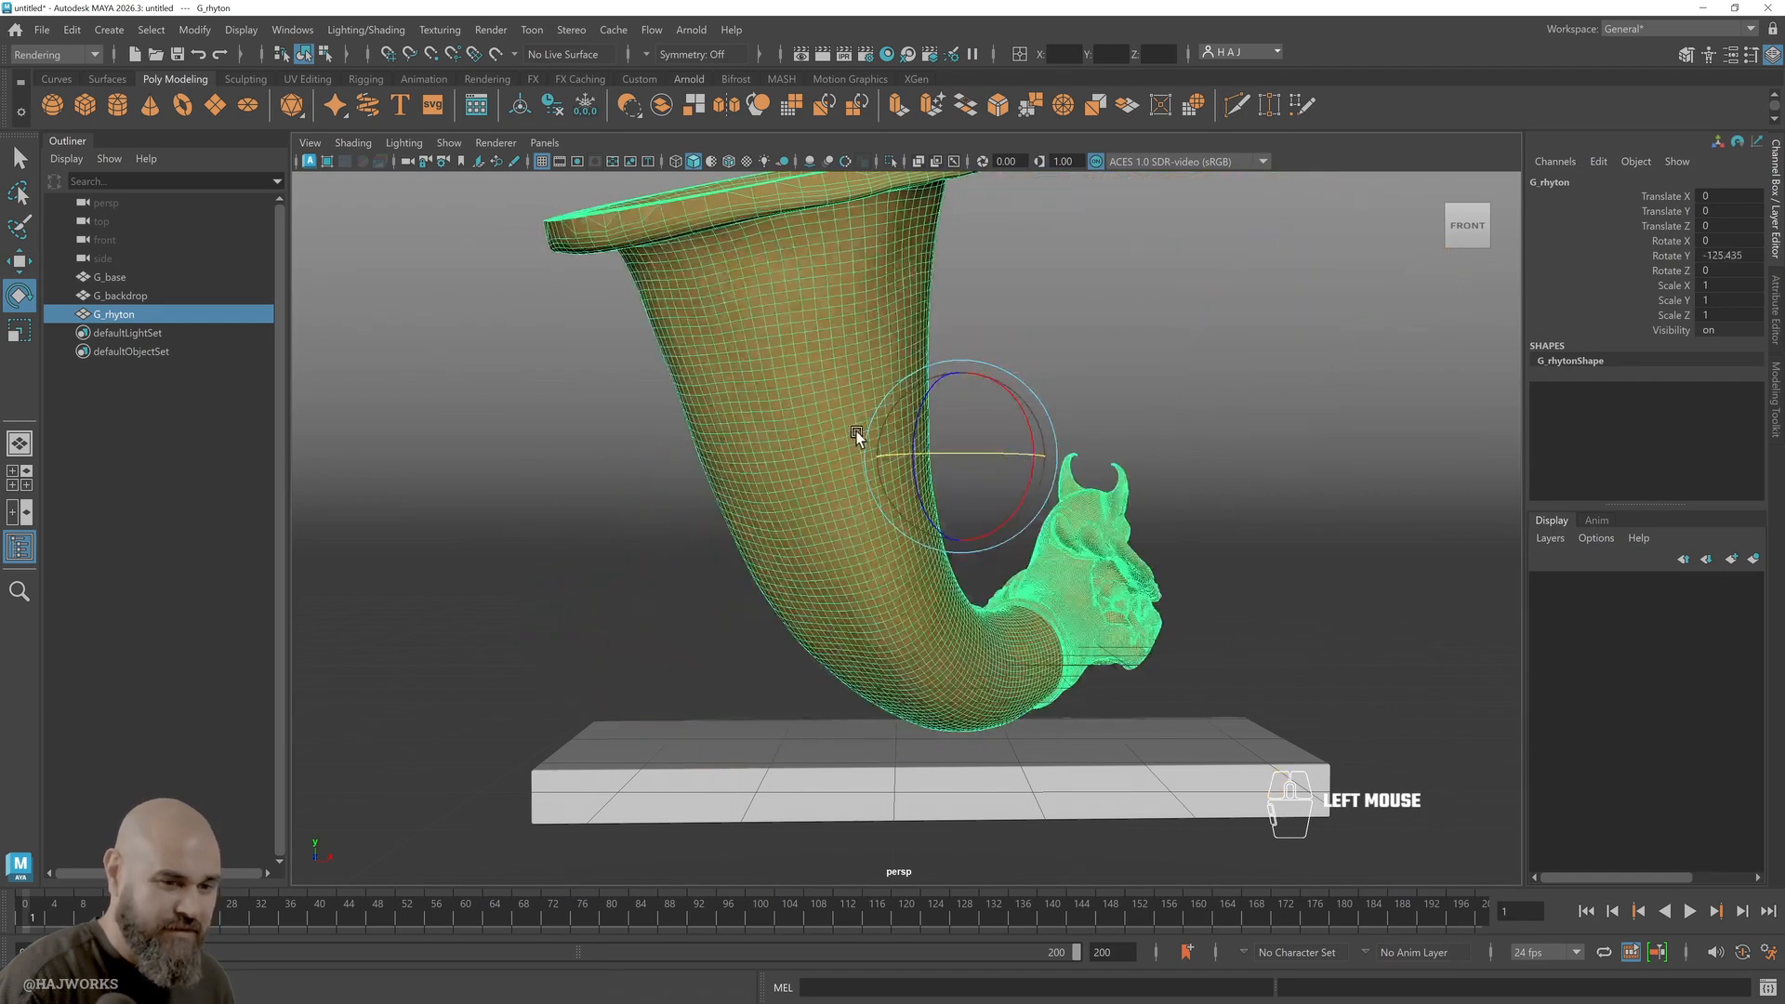
pyautogui.hotkey('ctrl', 'z')
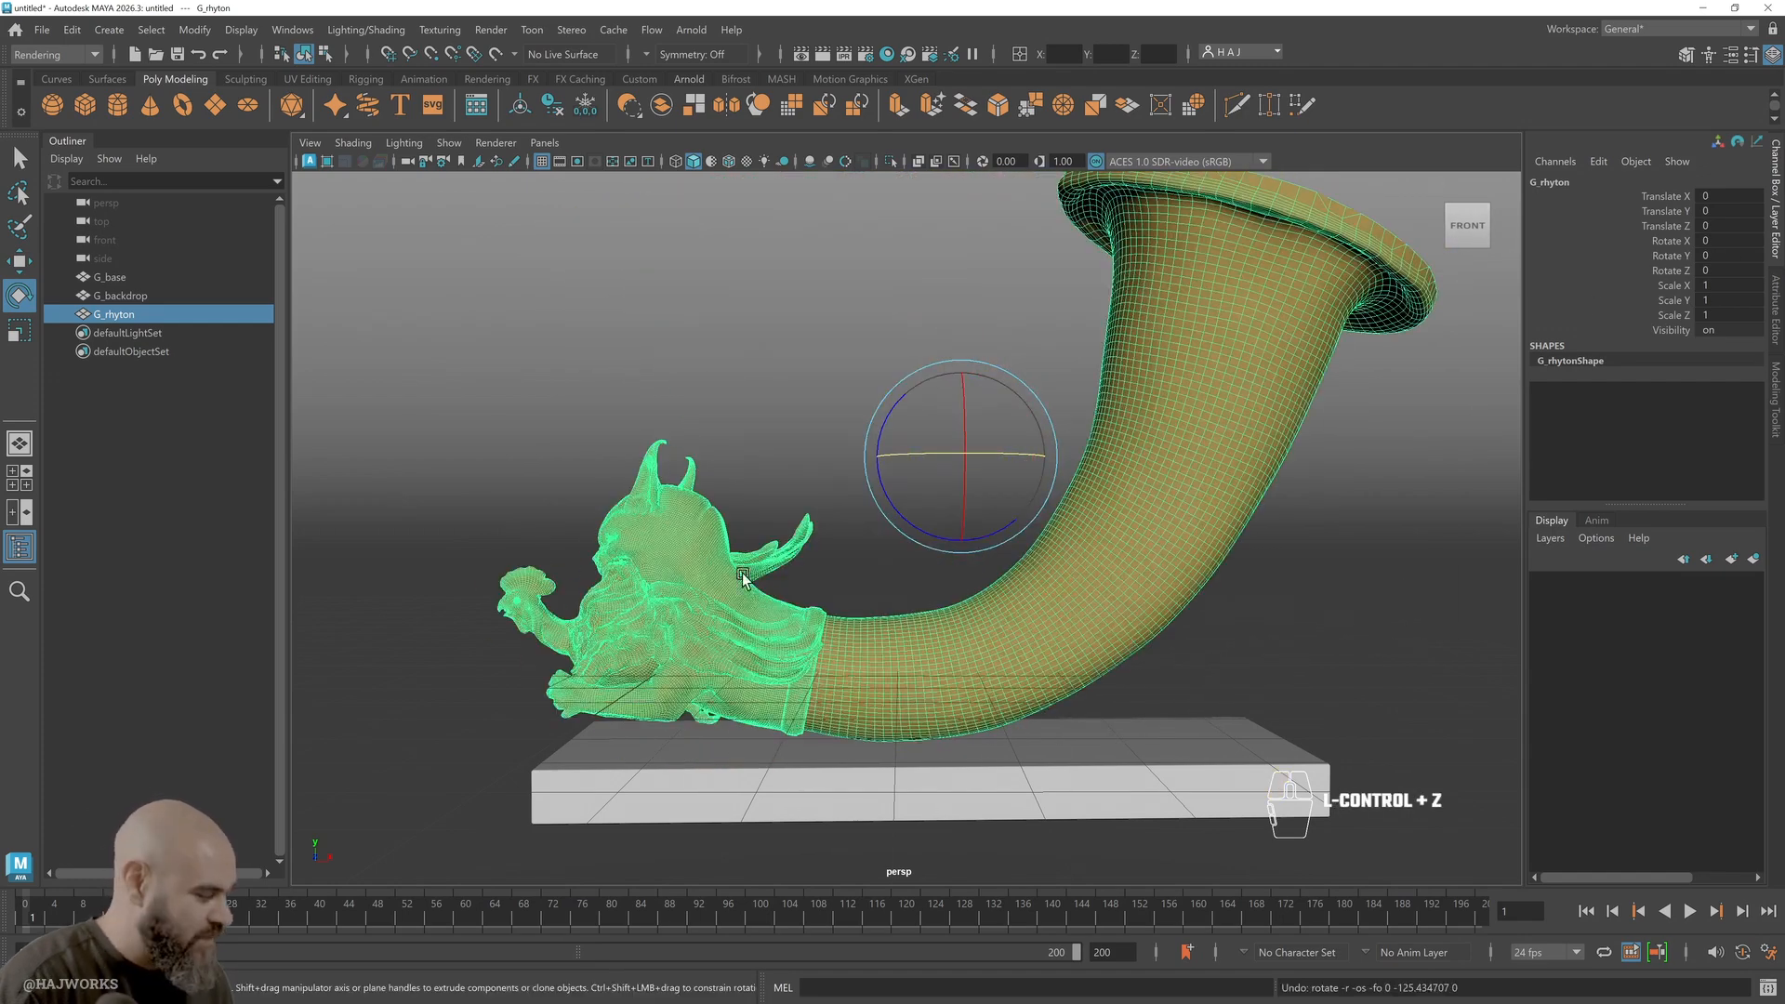
# Key only G_rhyton's Rotate Y channel, with 0 at frame 1 and 360 at frame 200
pyautogui.rightClick(1684, 255)
pyautogui.moveTo(1685, 255); pyautogui.dragTo(1669, 296, button='right')
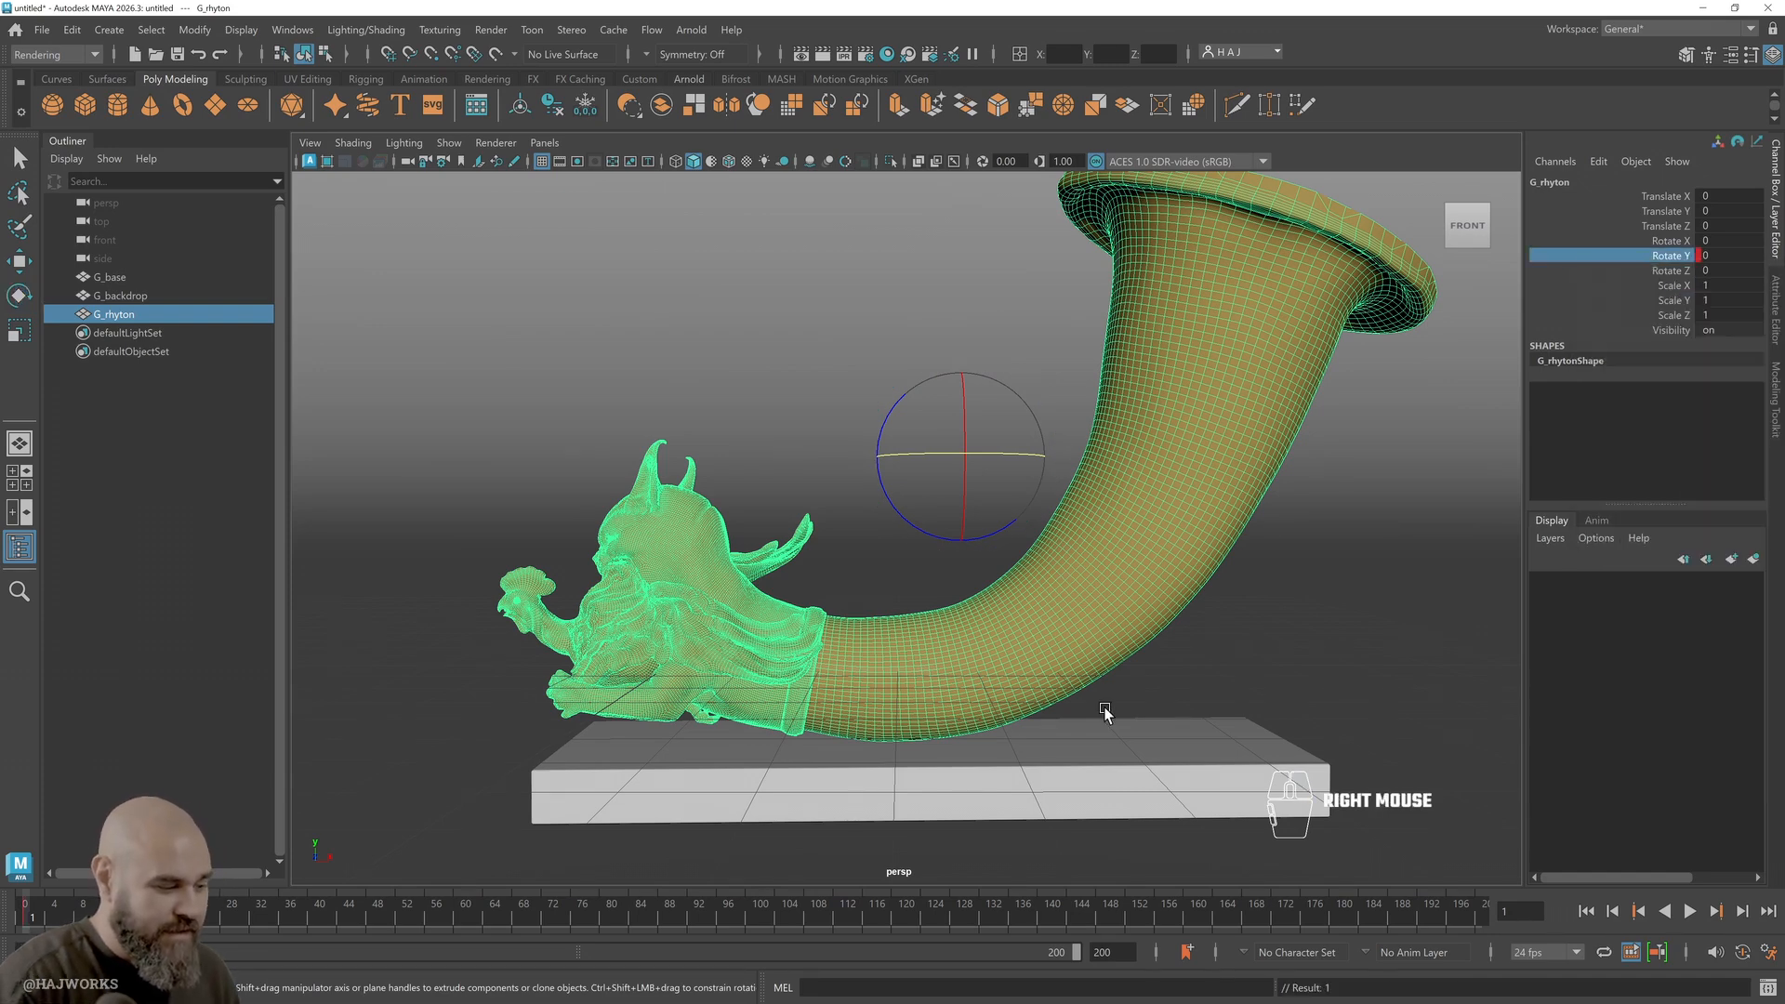
pyautogui.moveTo(131, 907); pyautogui.dragTo(1556, 876)
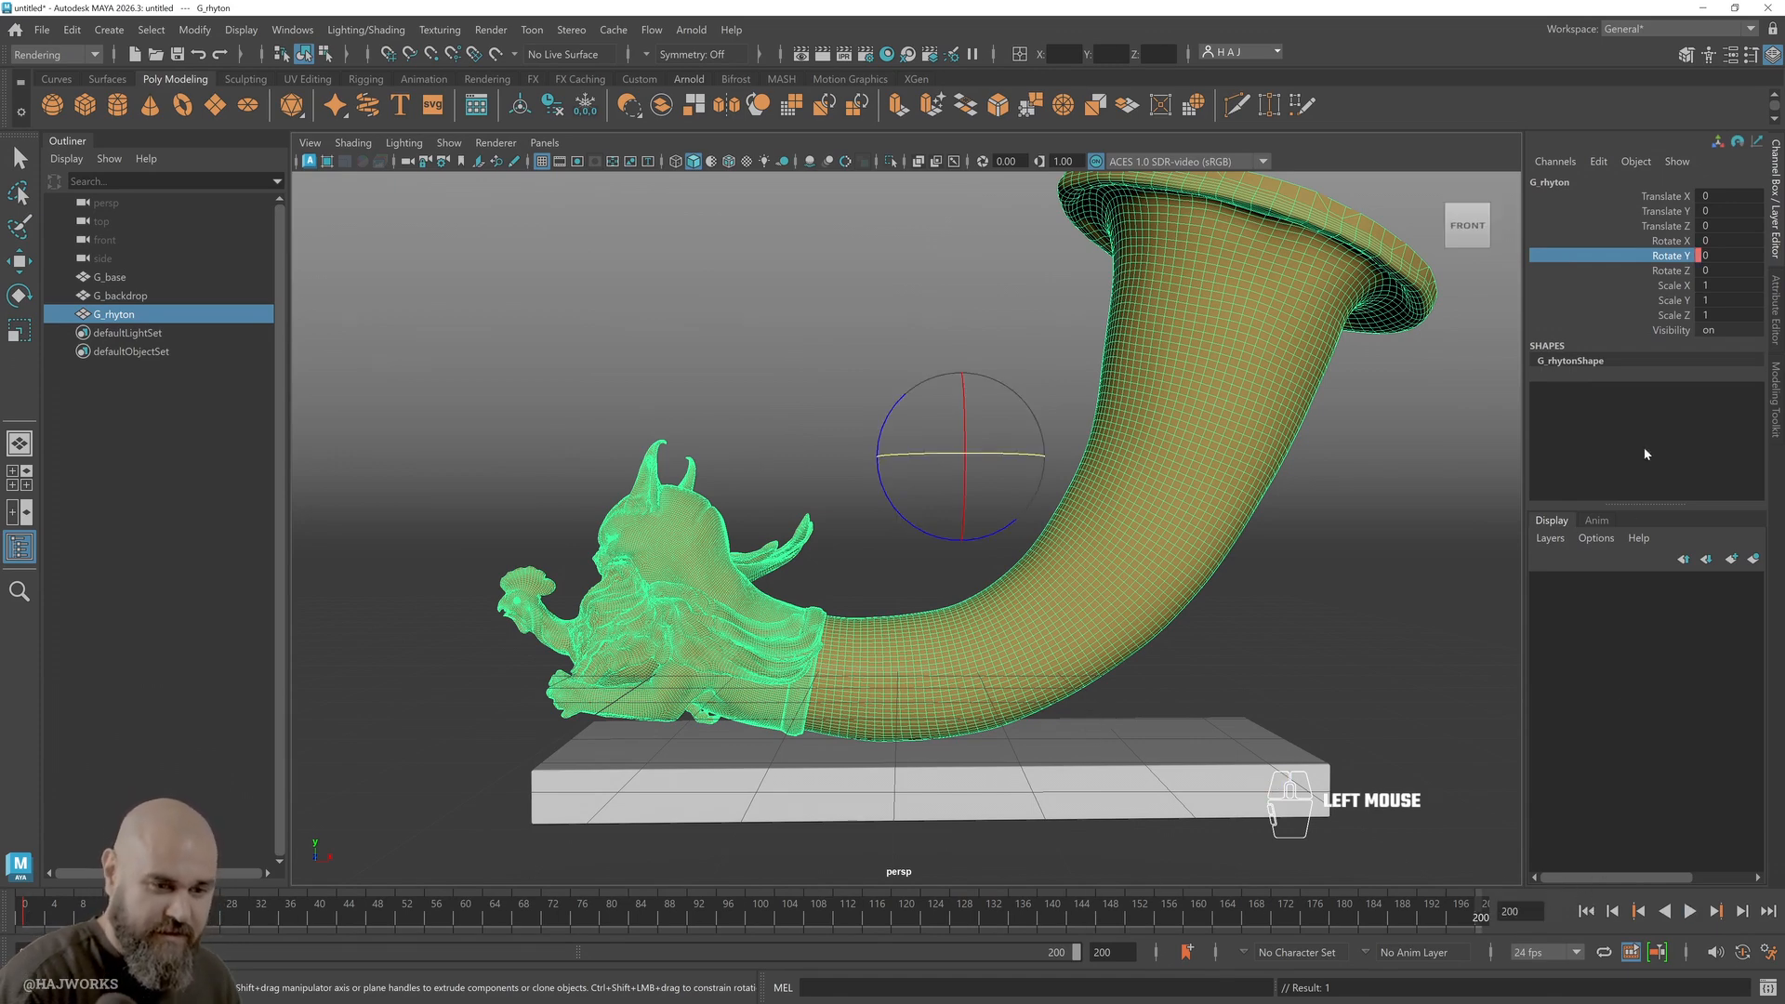
pyautogui.moveTo(1720, 254)
pyautogui.mouseDown(button='middle')
pyautogui.moveTo(1552, 259)
pyautogui.moveTo(1729, 255)
pyautogui.mouseUp(button='middle')
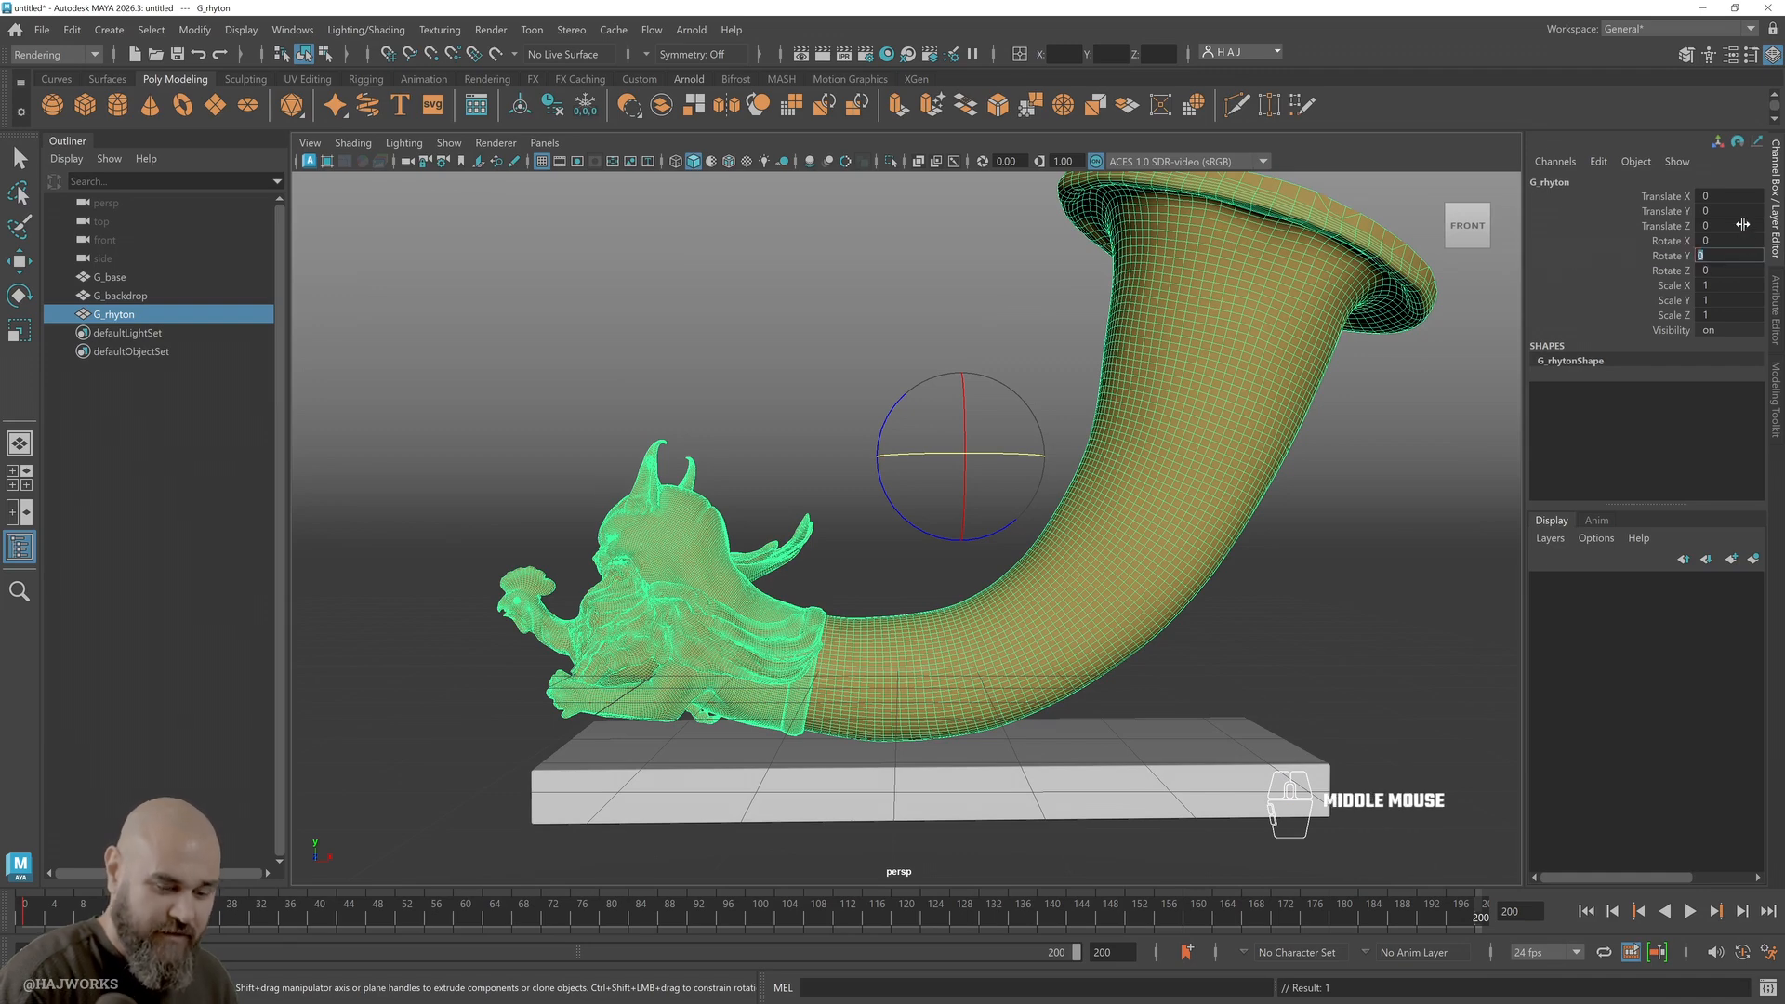
pyautogui.write('360')
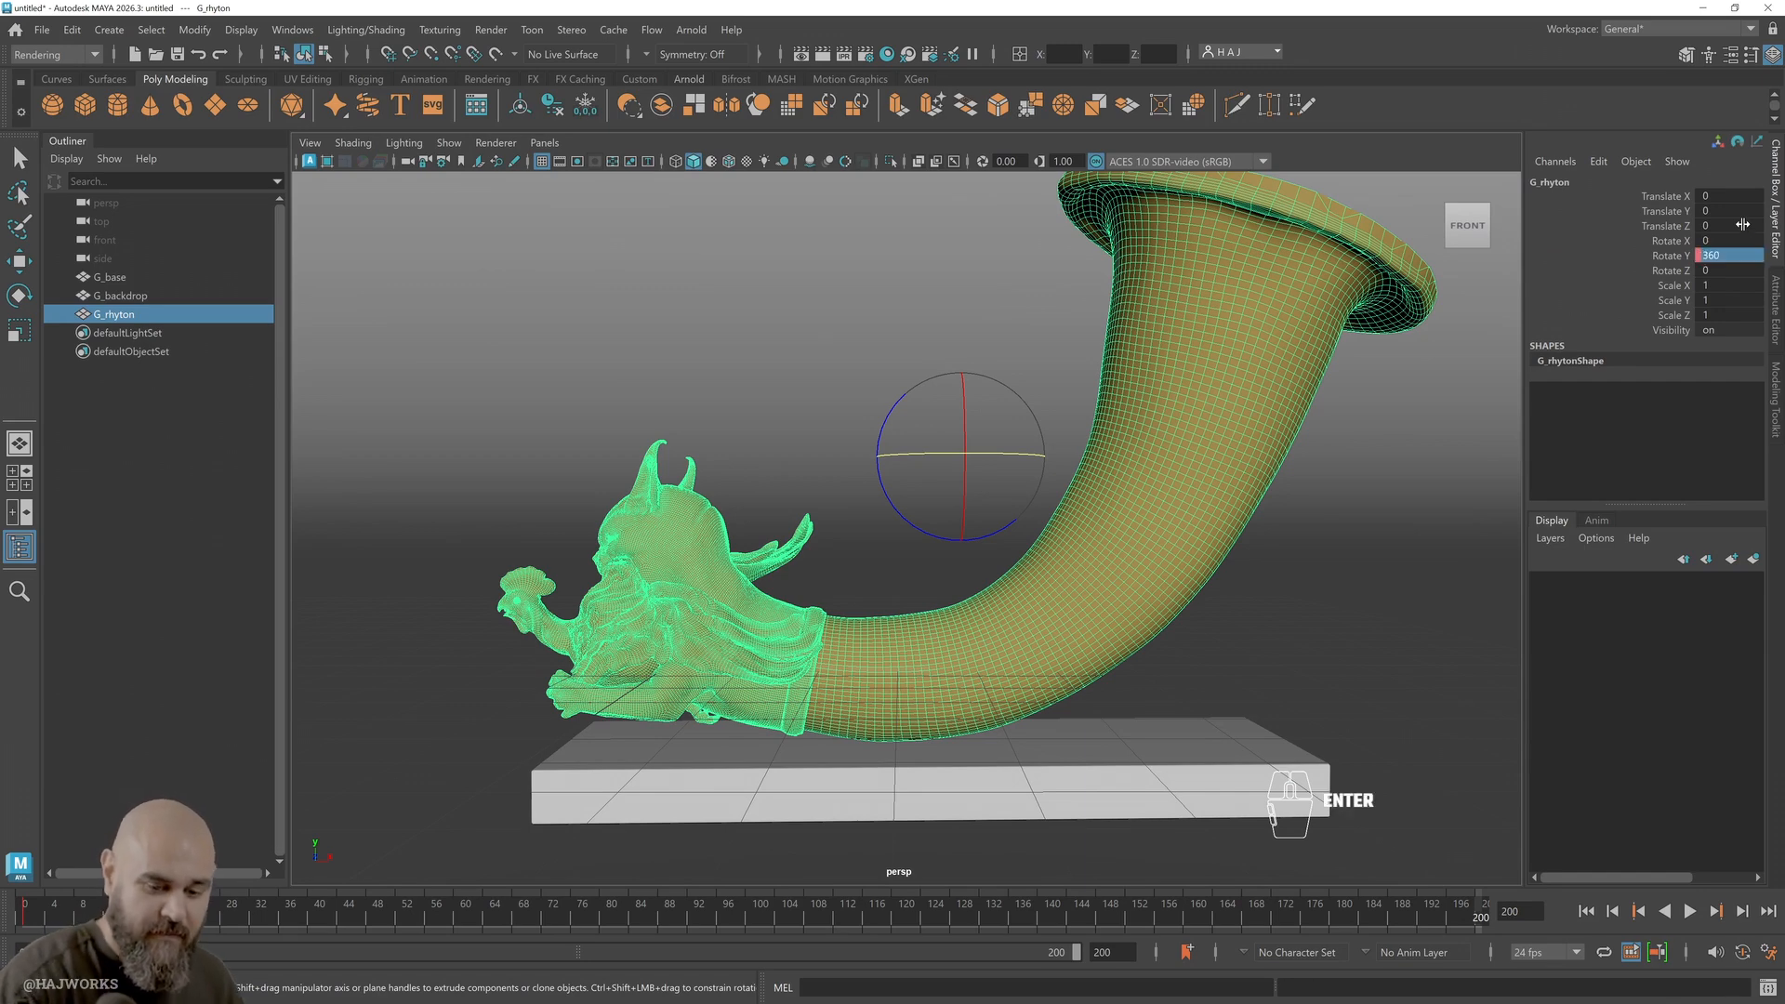
pyautogui.rightClick(1671, 260)
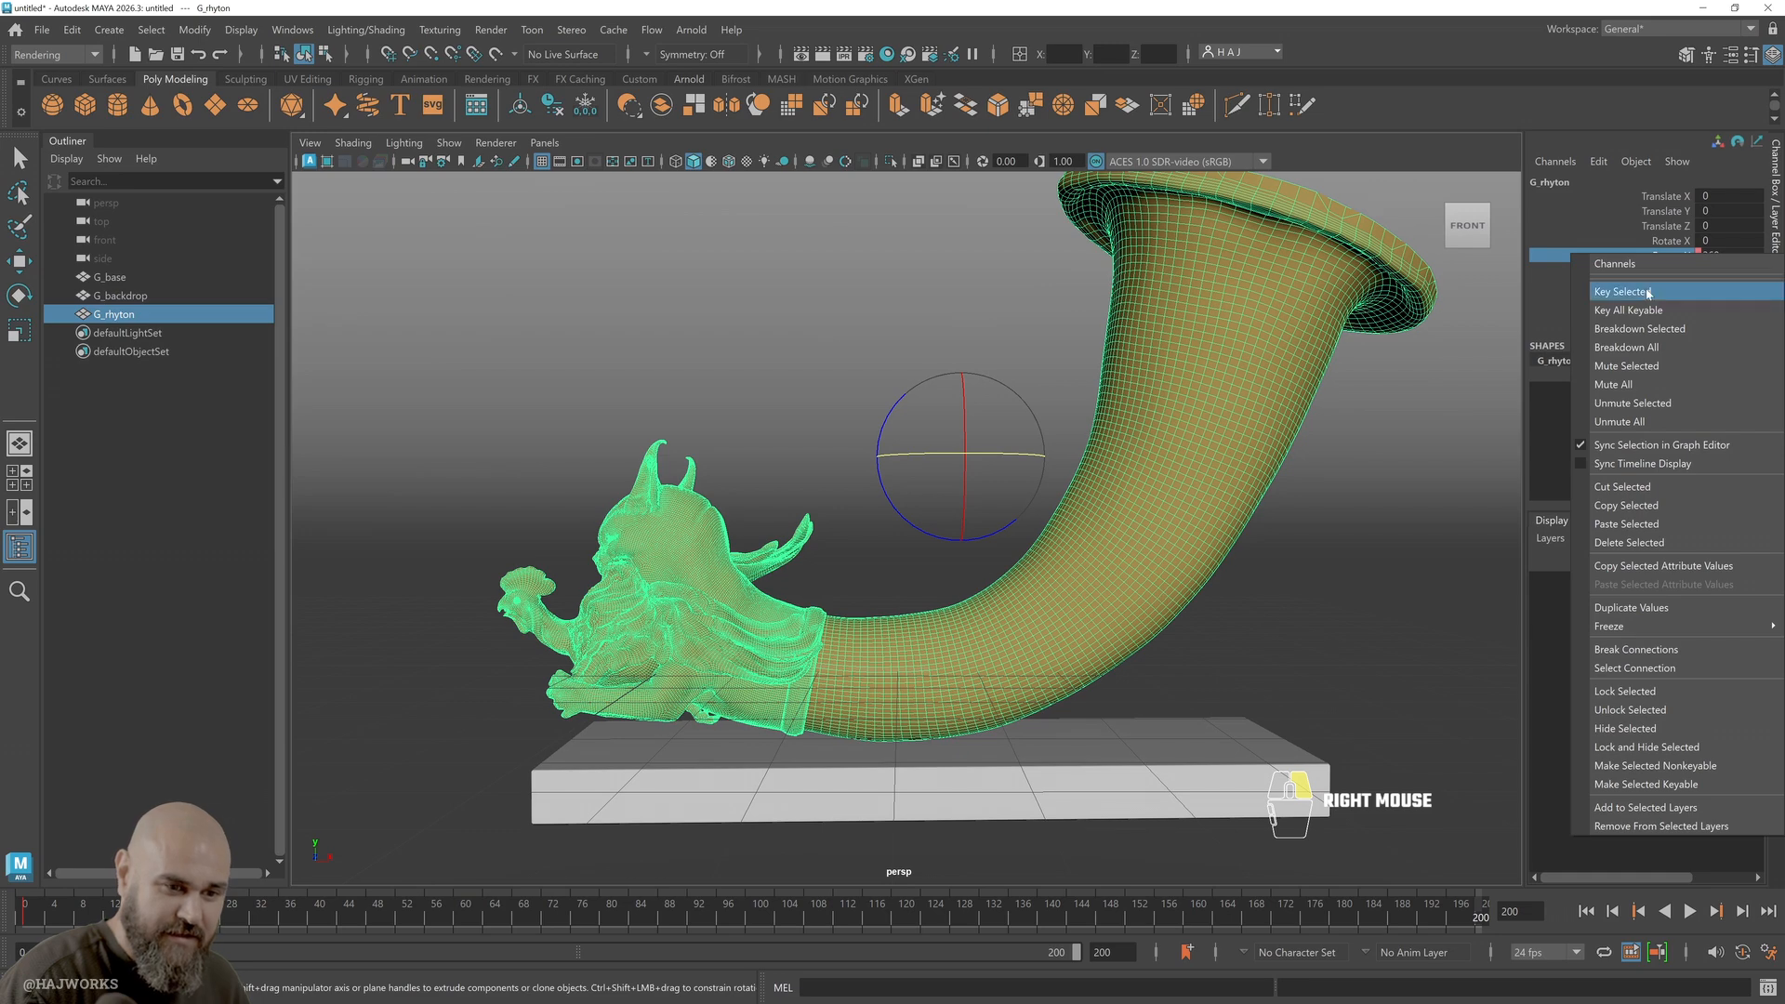
pyautogui.click(1646, 290)
# Return to frame 1 and open the Graph Editor, placed clear of the rhyton's horn
pyautogui.moveTo(1475, 921); pyautogui.dragTo(32, 891)
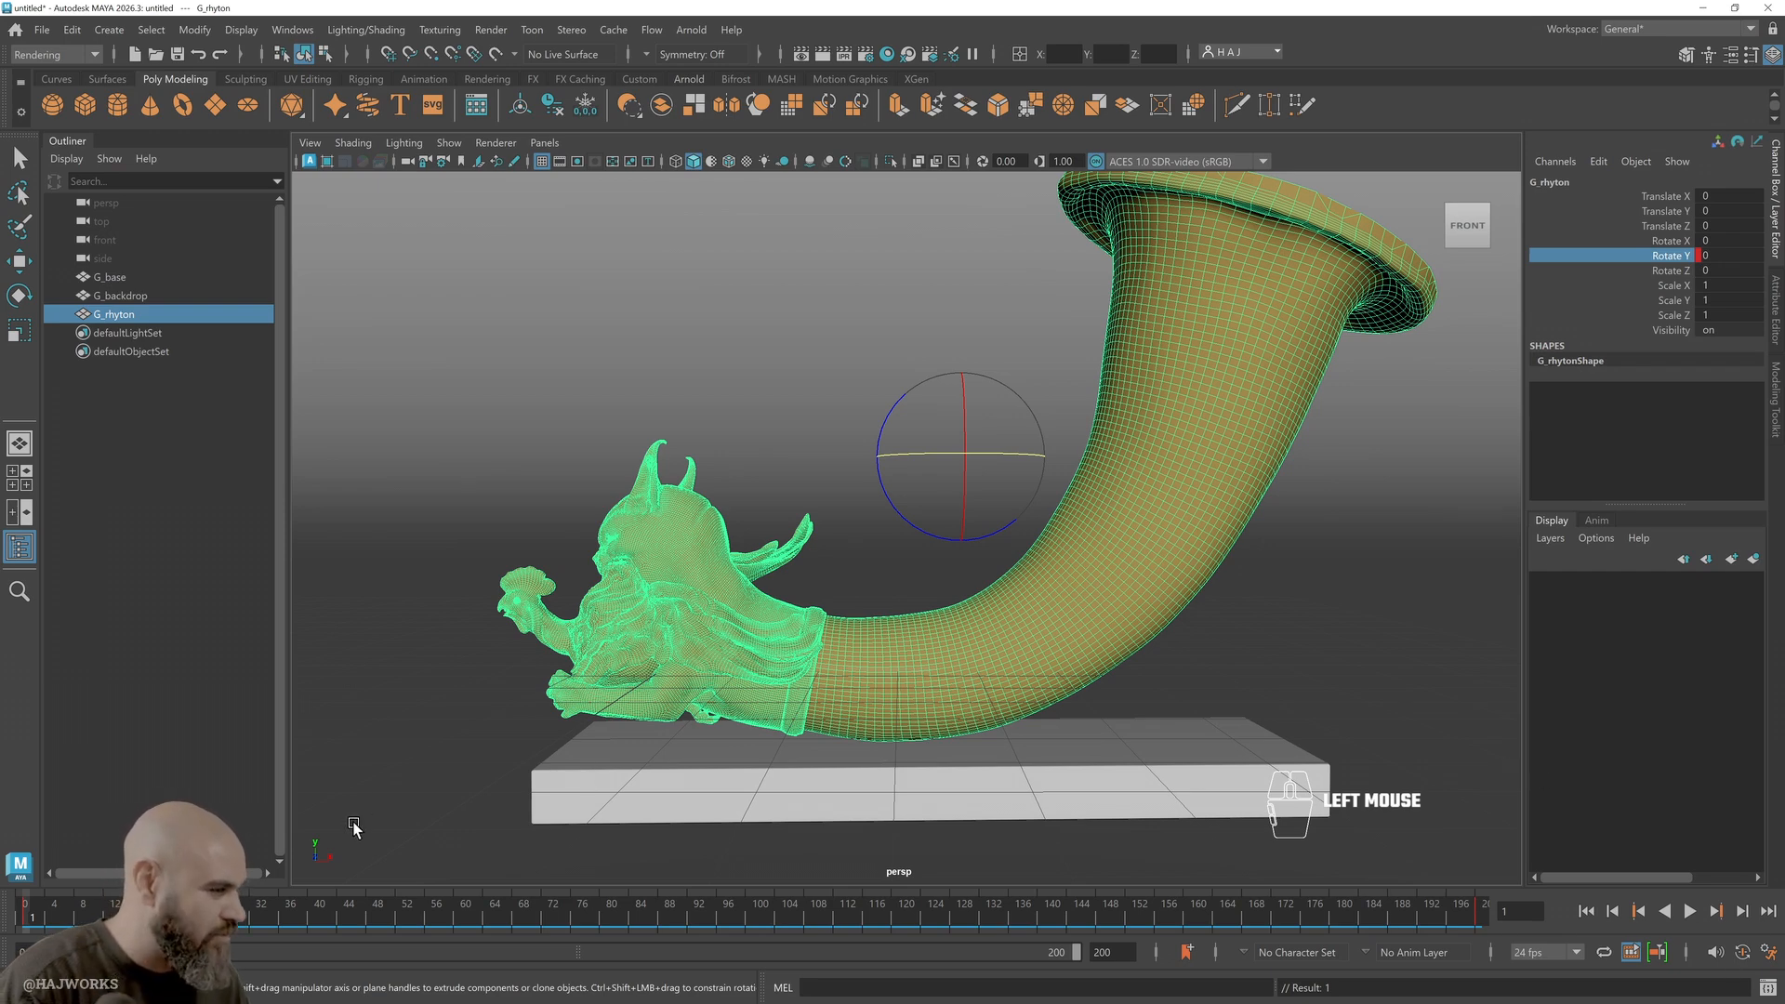
pyautogui.click(306, 29)
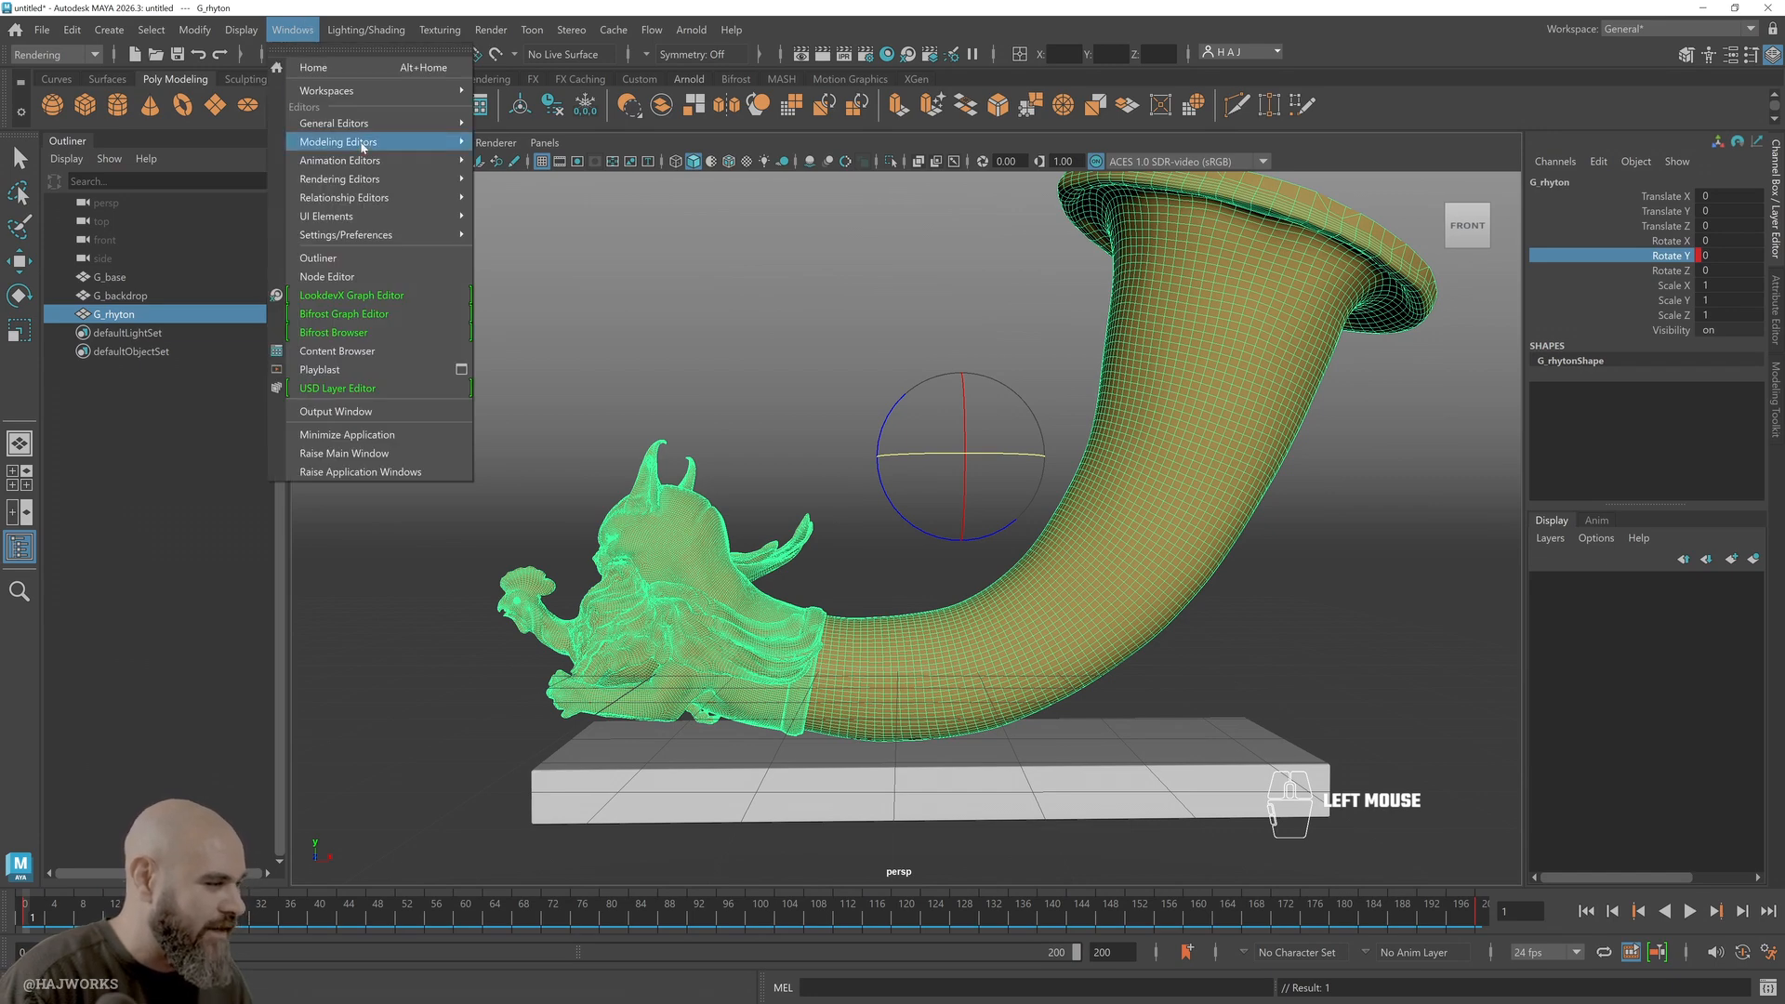
pyautogui.moveTo(363, 162)
pyautogui.click(505, 175)
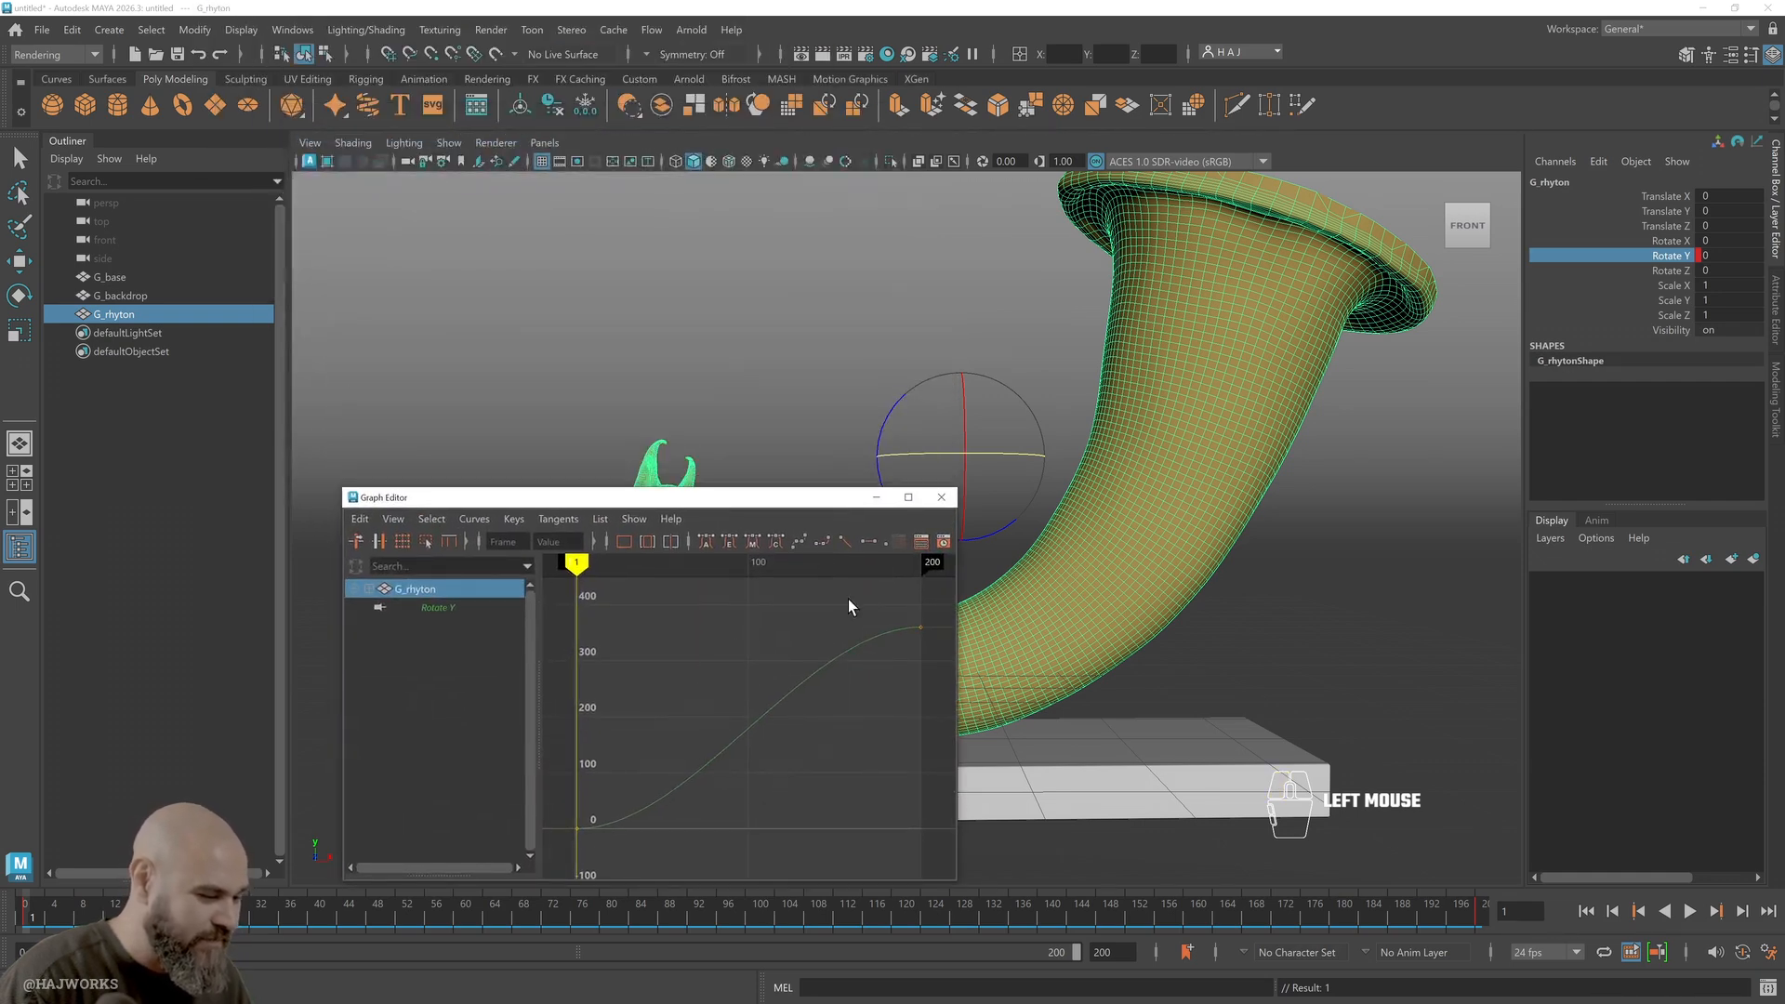
pyautogui.moveTo(818, 497); pyautogui.dragTo(463, 447)
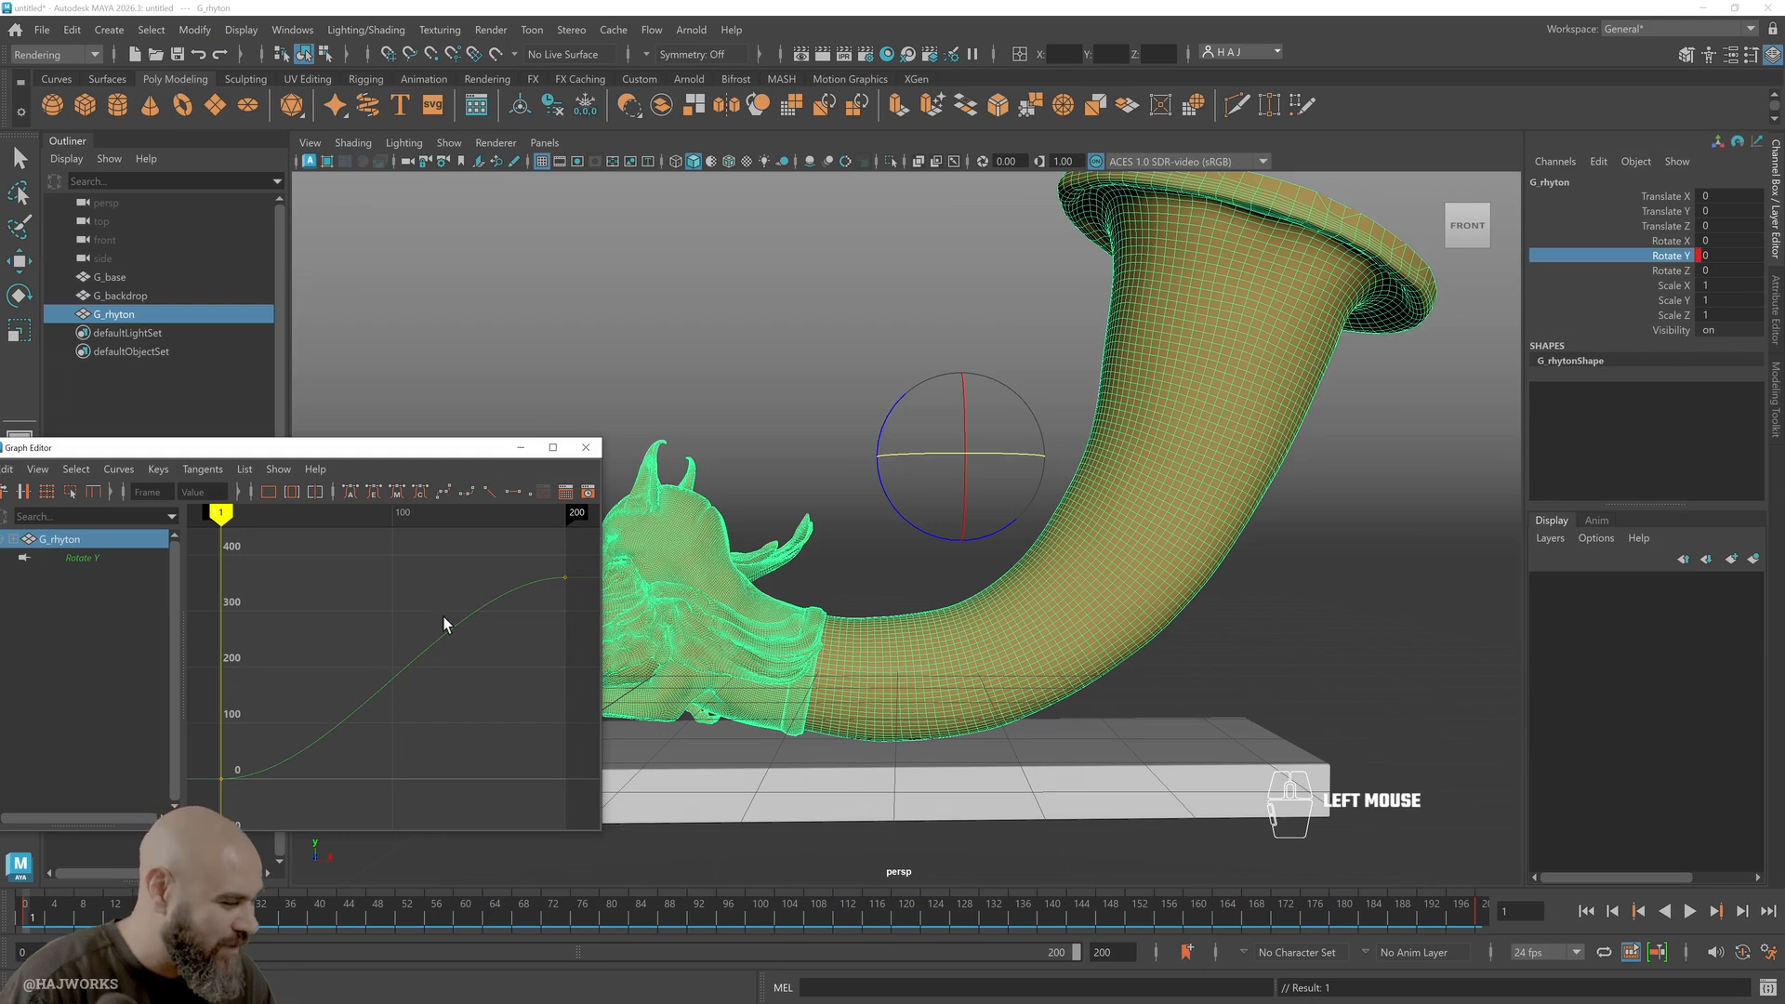
# Try keying all G_rhyton channels at frame 1, isolate the Translate X curve, and undo the extra keys
pyautogui.click(35, 910)
pyautogui.hotkey('alt', 'v')
pyautogui.click(36, 911)
pyautogui.press('s')
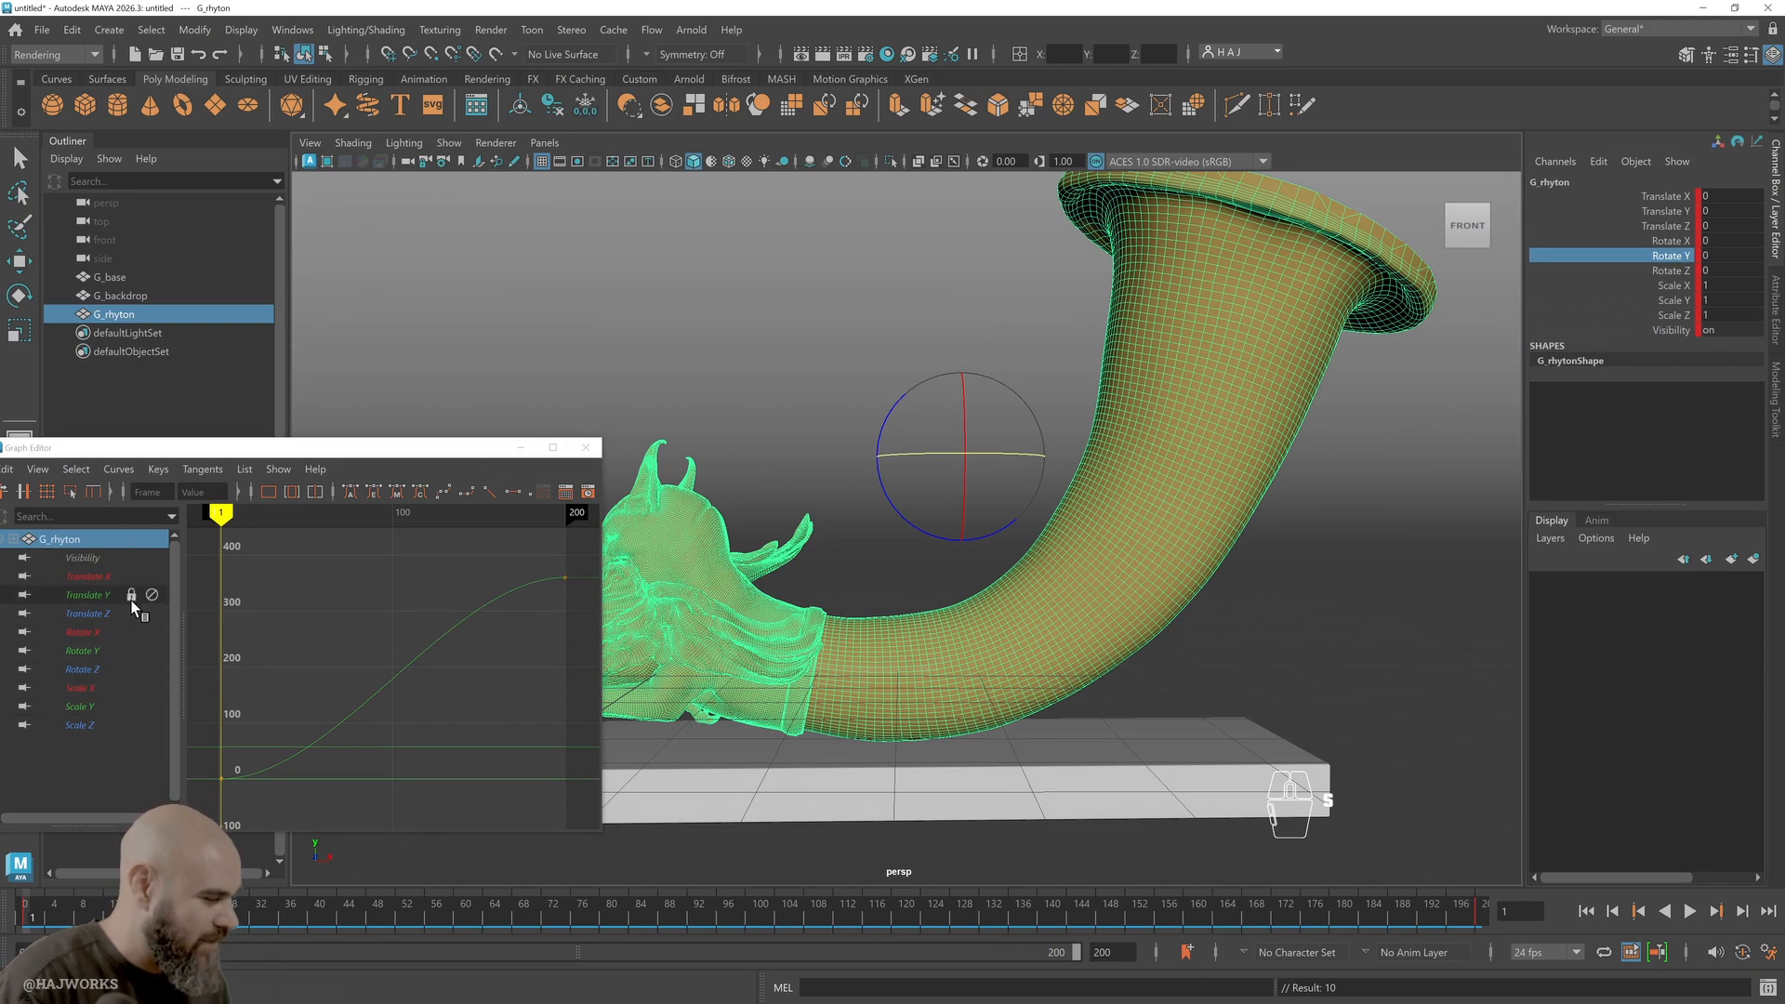
pyautogui.click(100, 576)
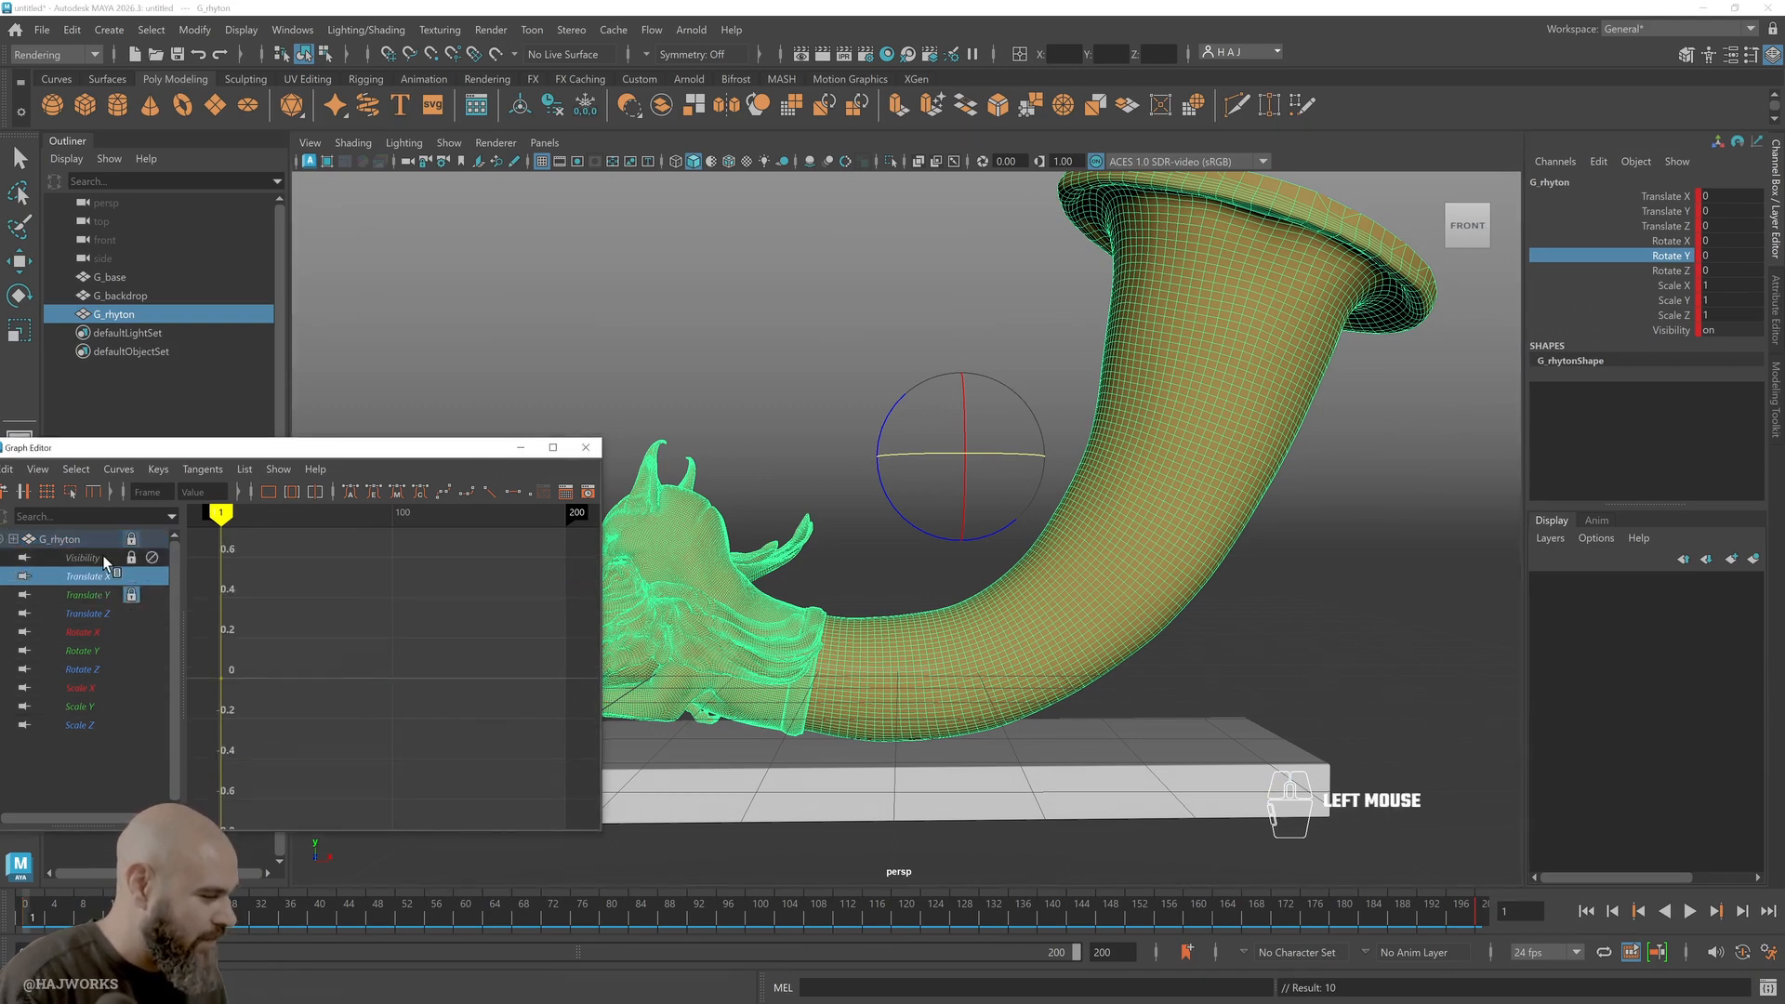
pyautogui.hotkey('ctrl', 'z')
pyautogui.hotkey('ctrl', 'z')
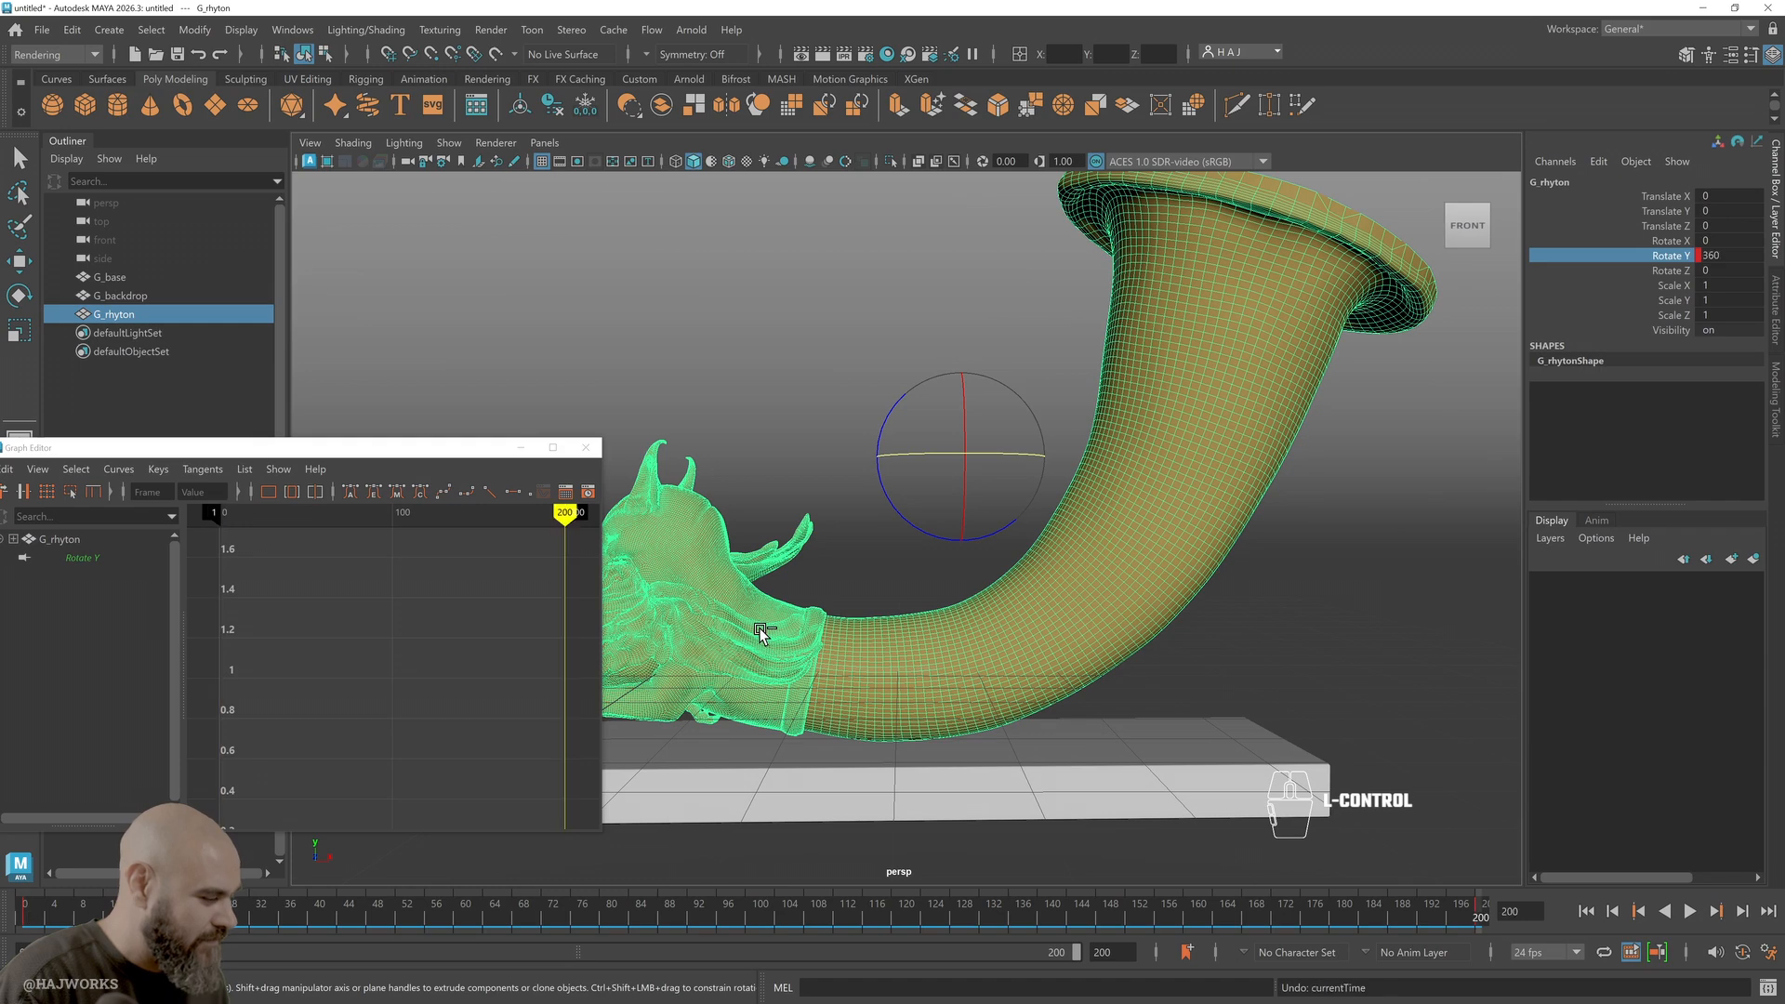
# Go back to frame 1 and isolate the Rotate Y curve of G_rhyton in the Graph Editor
pyautogui.moveTo(71, 907); pyautogui.dragTo(4, 932)
pyautogui.click(72, 566)
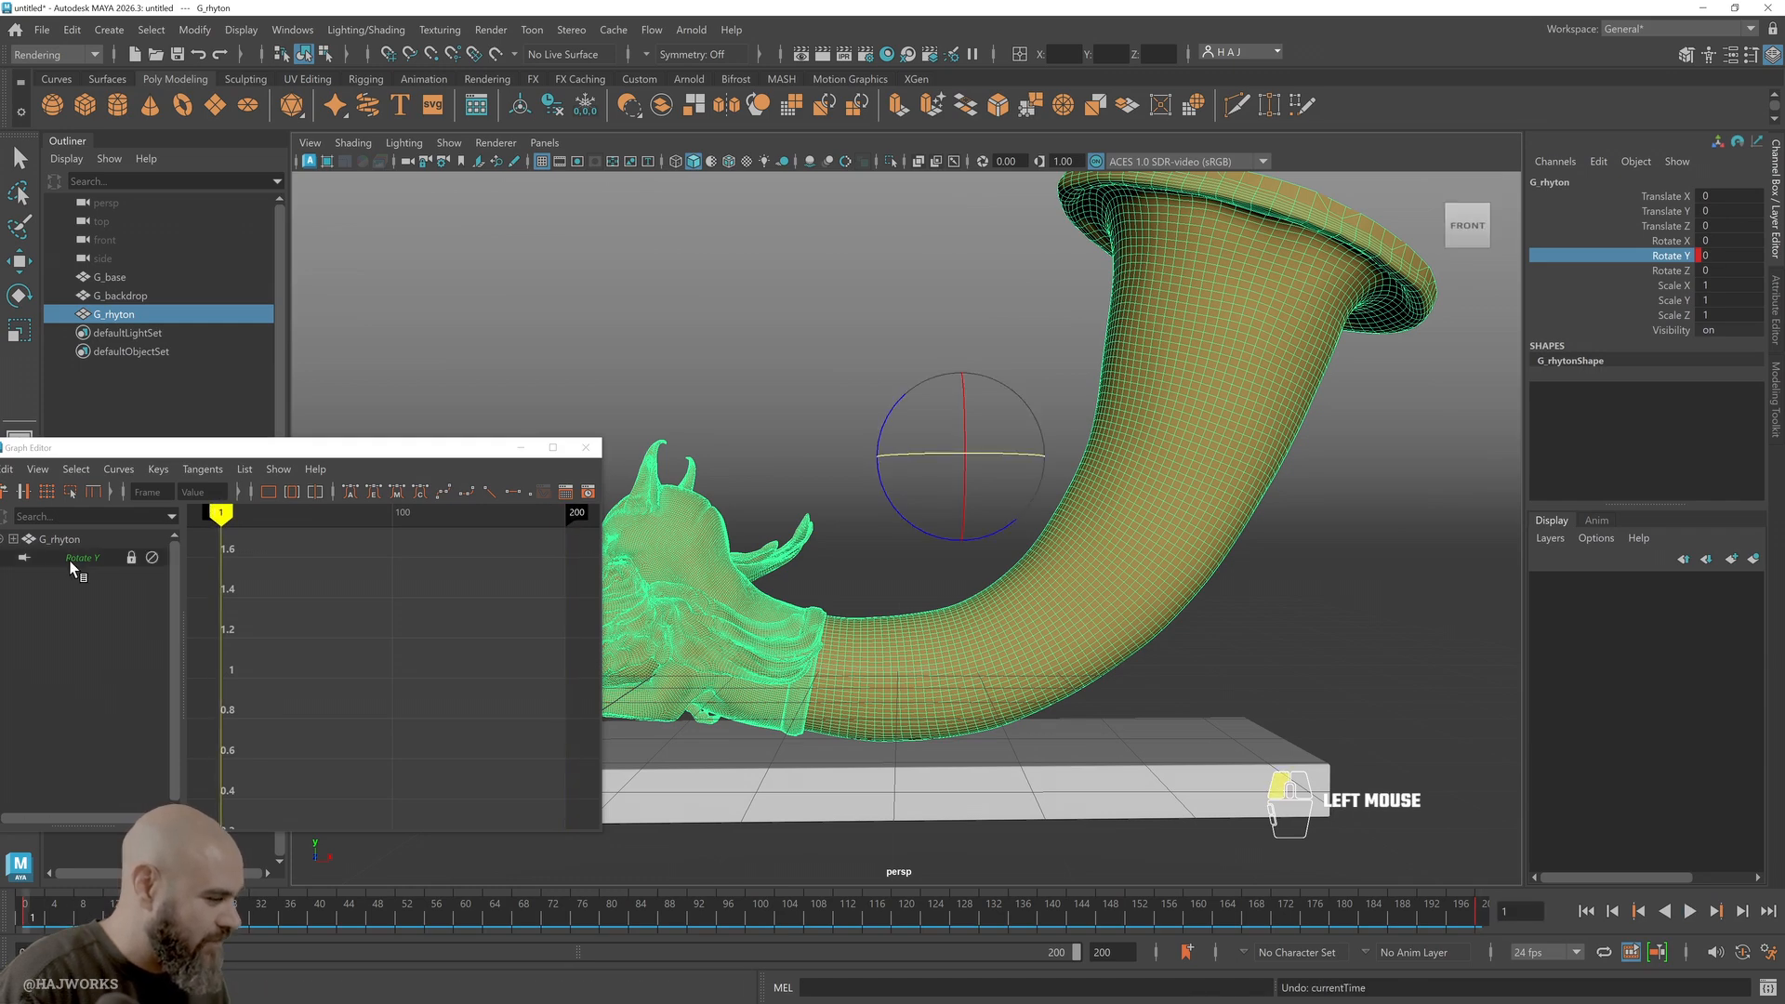
pyautogui.moveTo(388, 451); pyautogui.dragTo(470, 530)
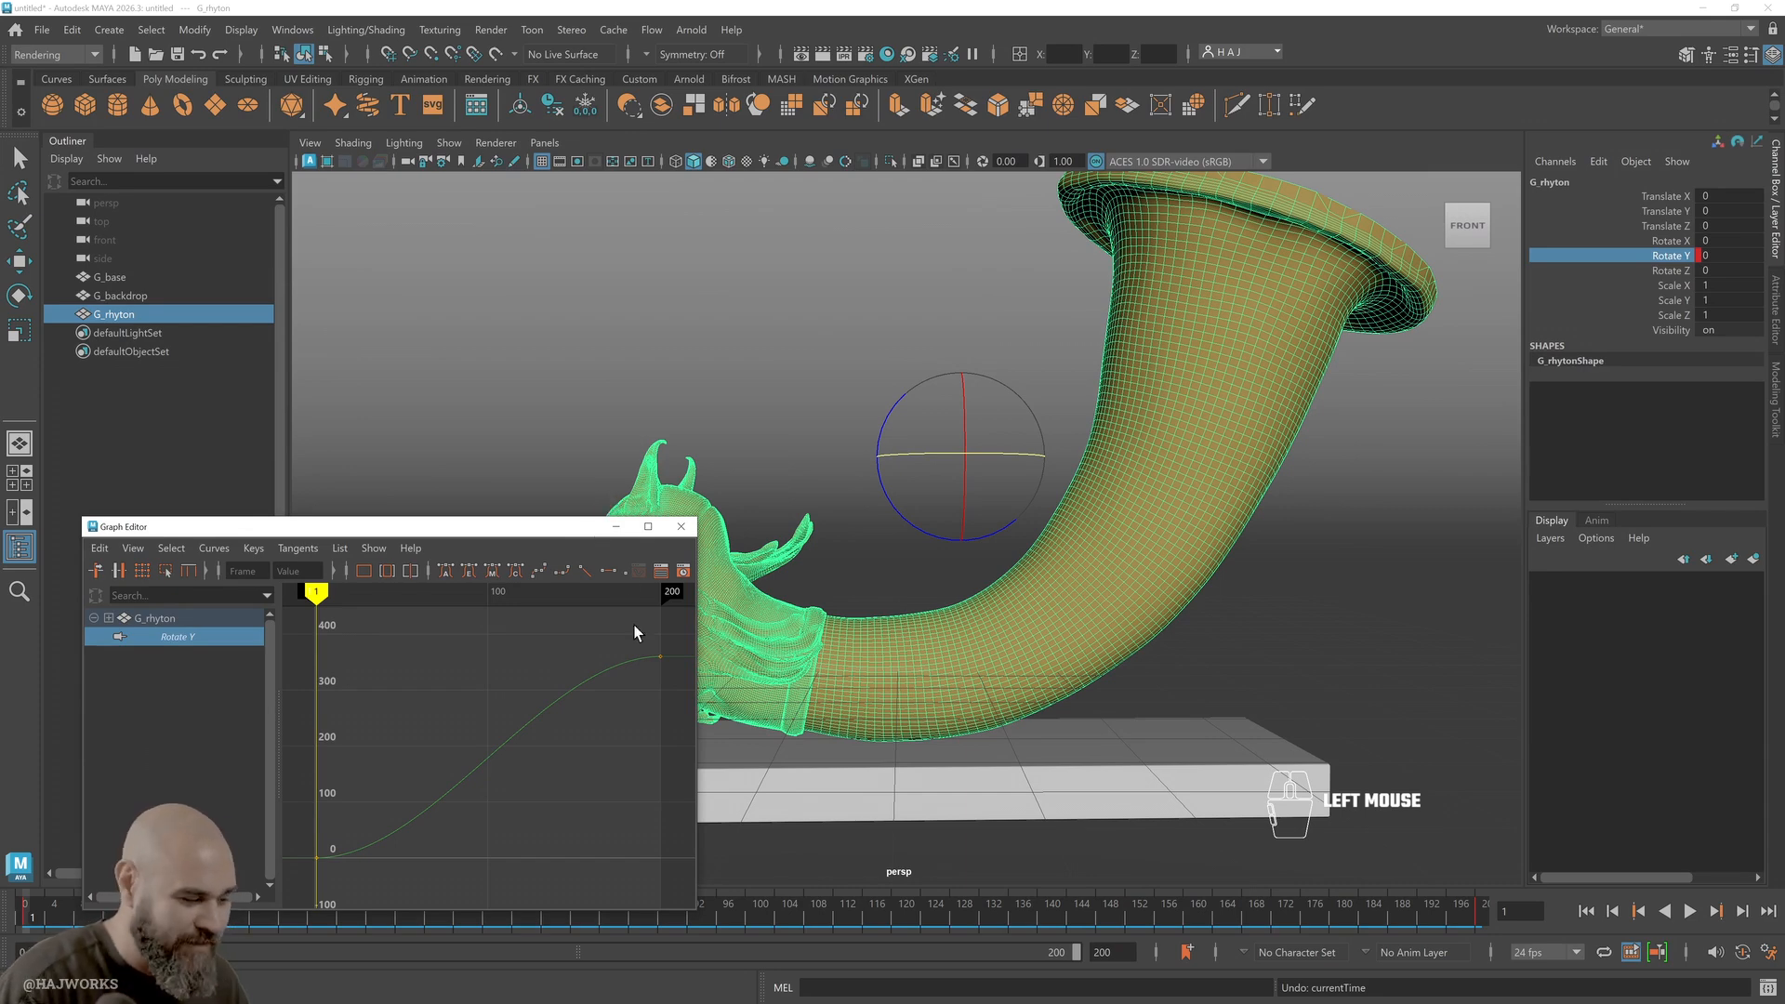
pyautogui.moveTo(568, 532); pyautogui.dragTo(562, 462)
# Try moving the last Rotate Y key to about 207 at frame 198, preview the turn, and undo the key edits
pyautogui.click(643, 582)
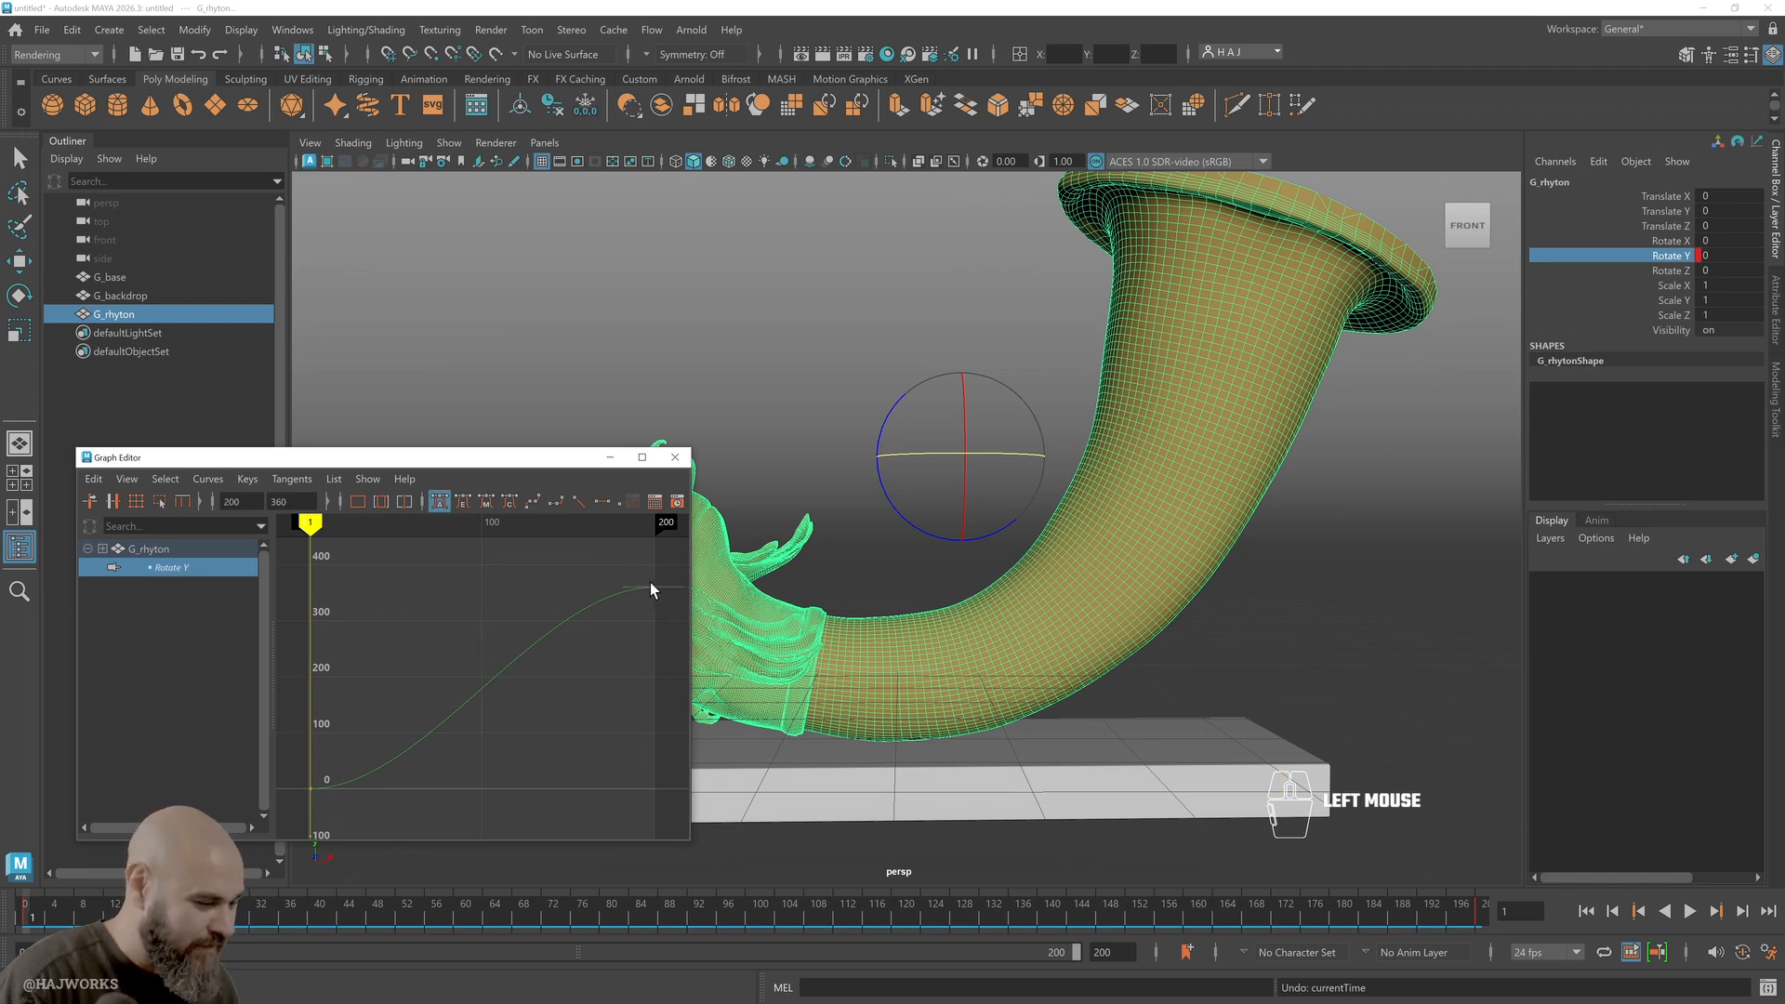
pyautogui.press('w')
pyautogui.moveTo(654, 587); pyautogui.dragTo(652, 671)
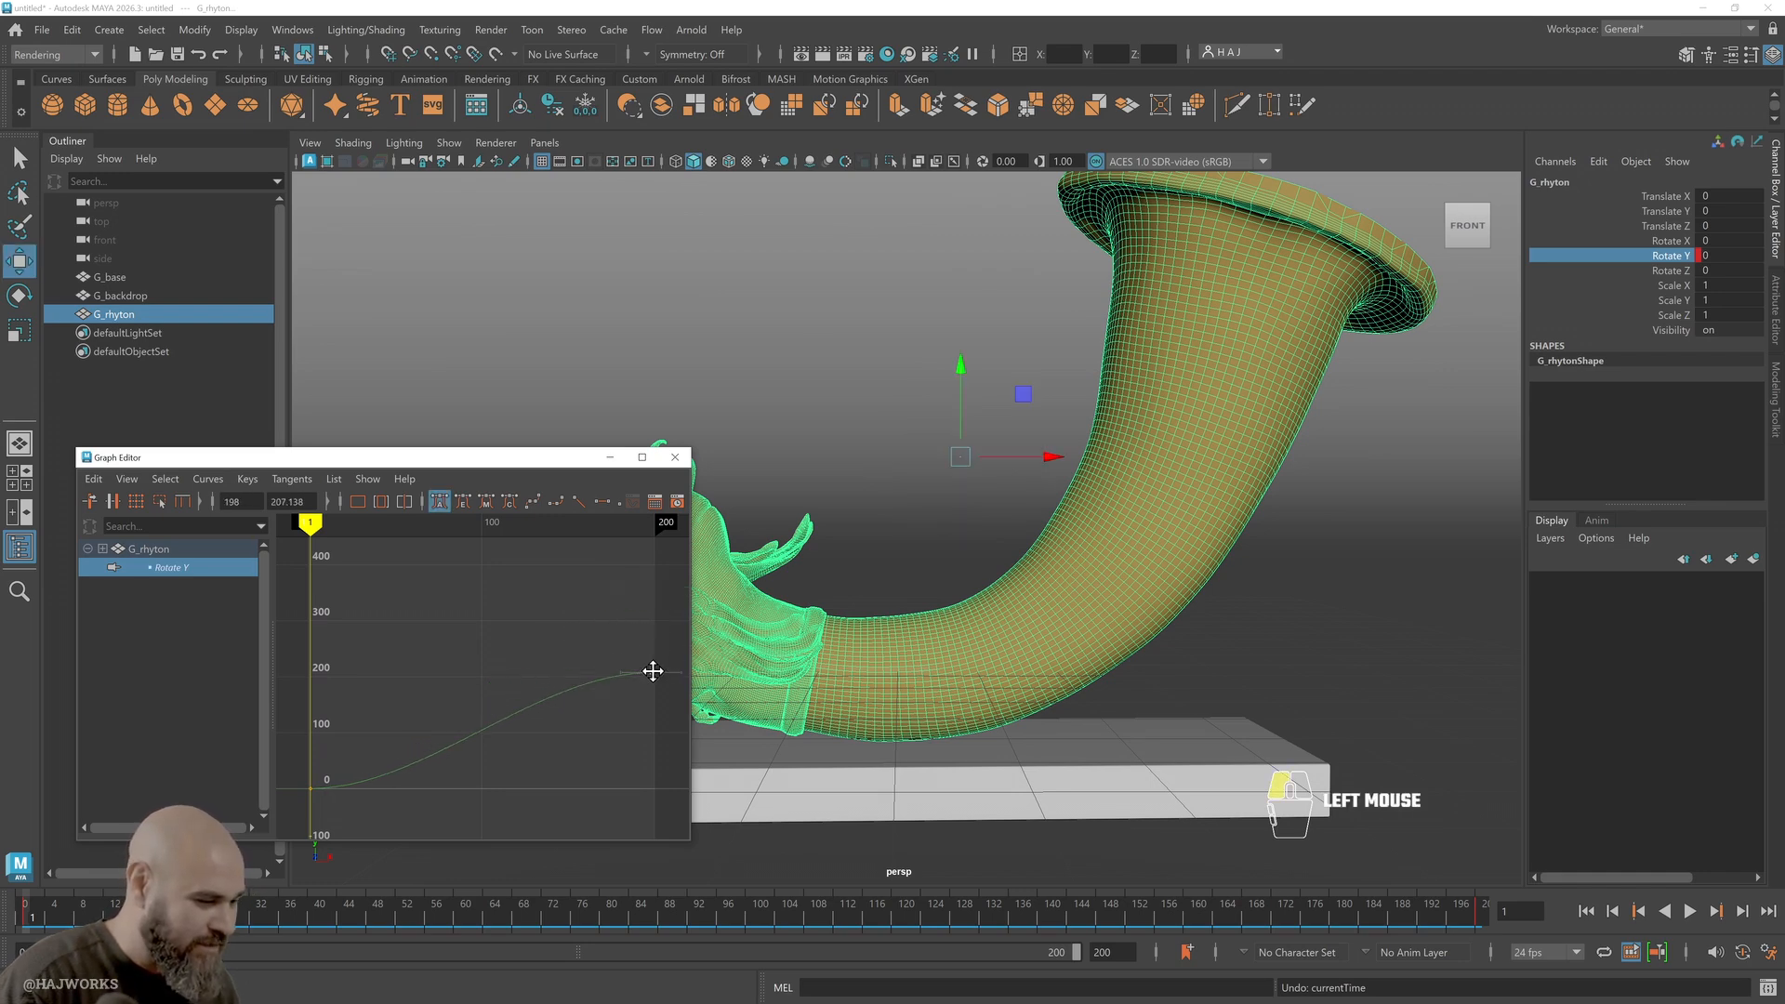
pyautogui.moveTo(791, 915); pyautogui.dragTo(1654, 899)
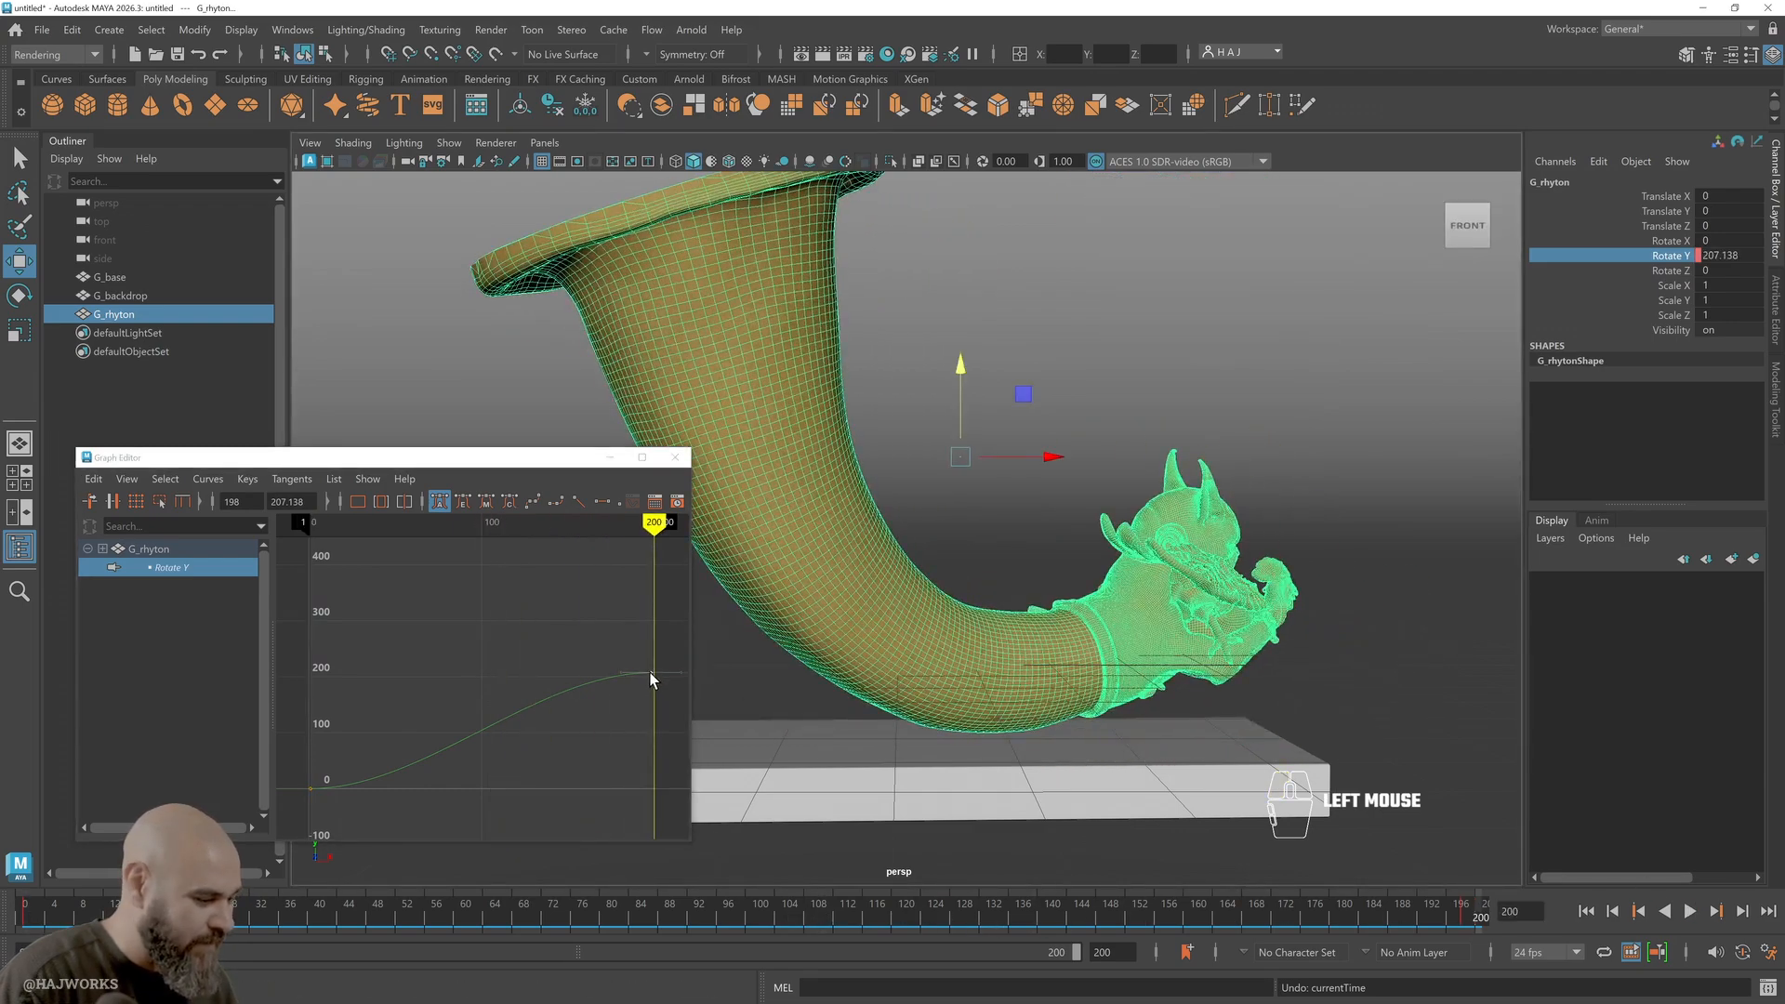
pyautogui.moveTo(650, 673); pyautogui.dragTo(633, 589)
pyautogui.hotkey('ctrl', 'z')
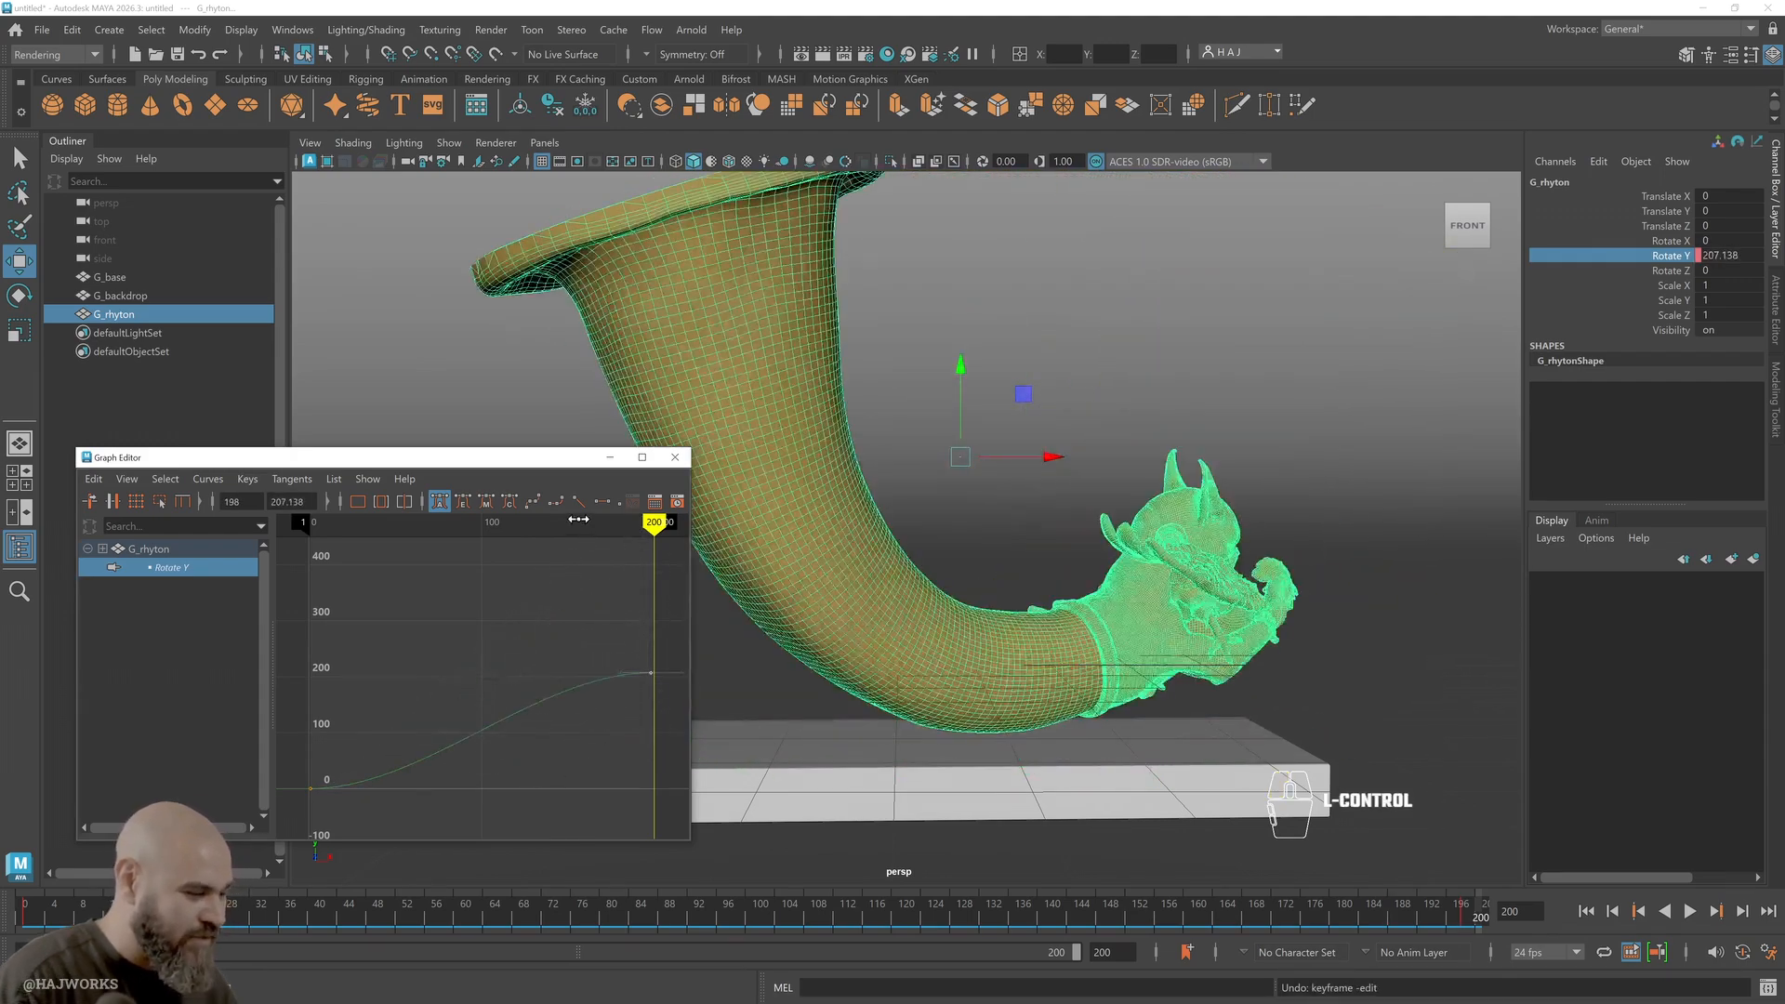
pyautogui.hotkey('ctrl', 'z')
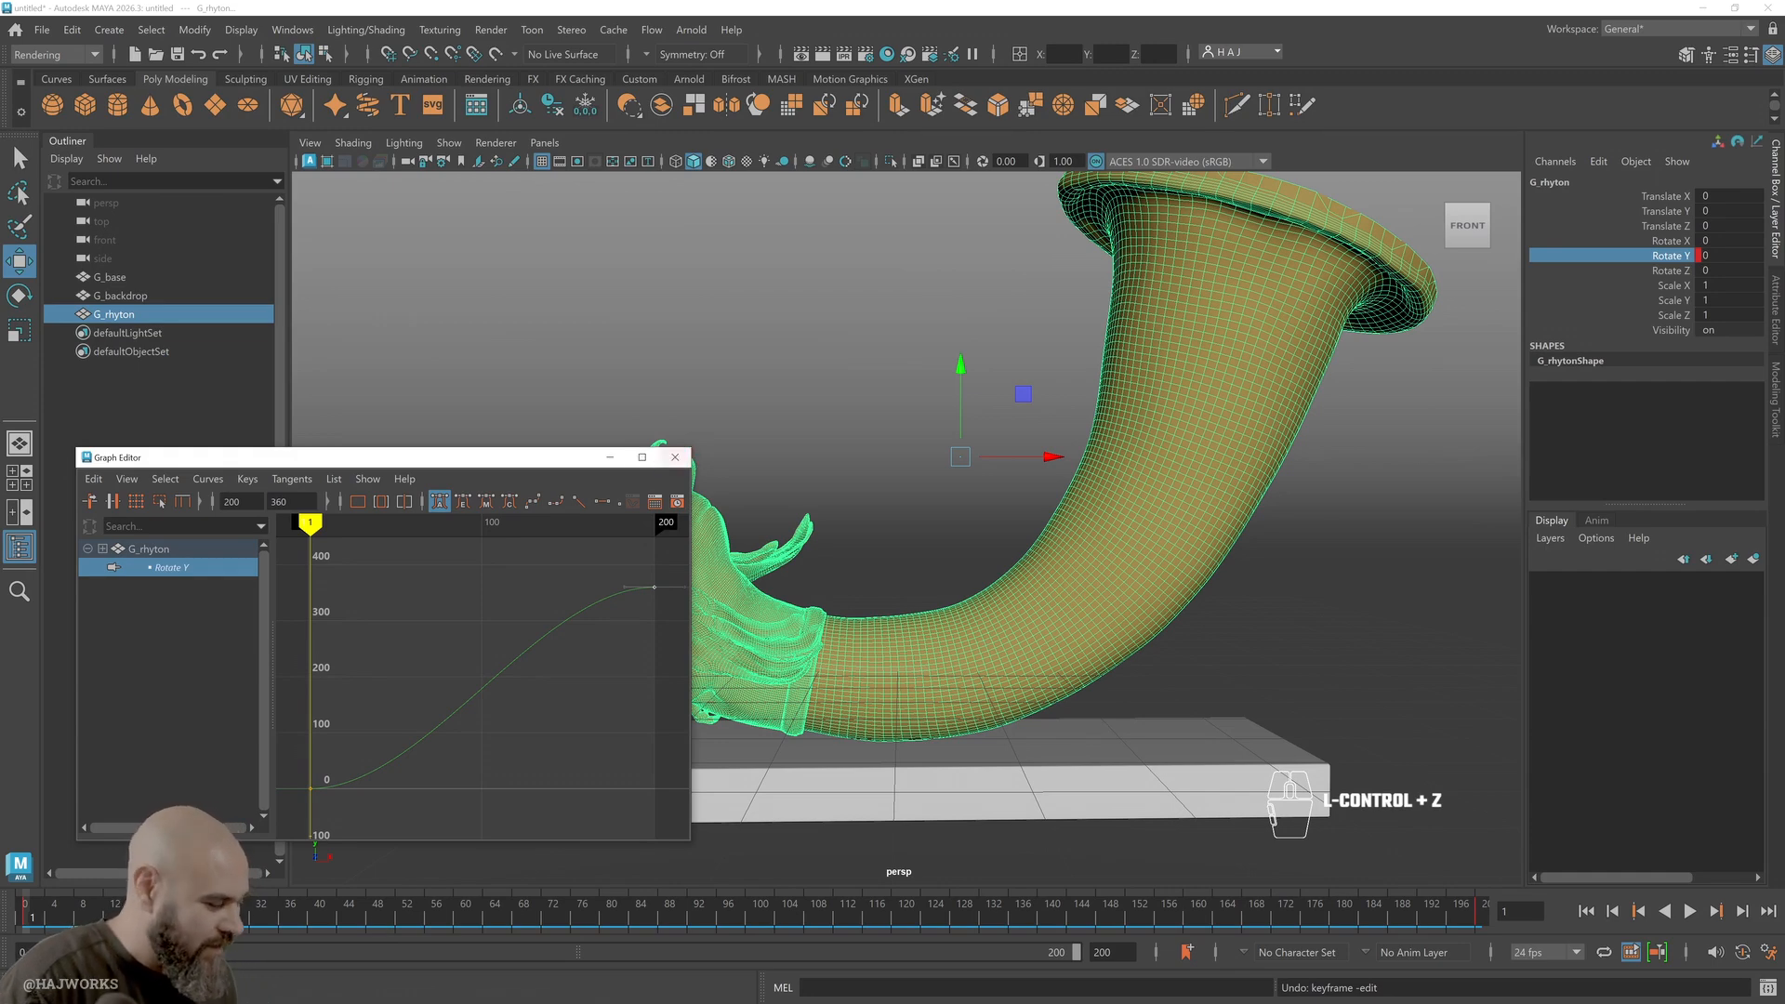
# Try steepening the tangent of the last Rotate Y key so the curve overshoots, preview the motion, and undo it
pyautogui.moveTo(82, 917); pyautogui.dragTo(28, 917)
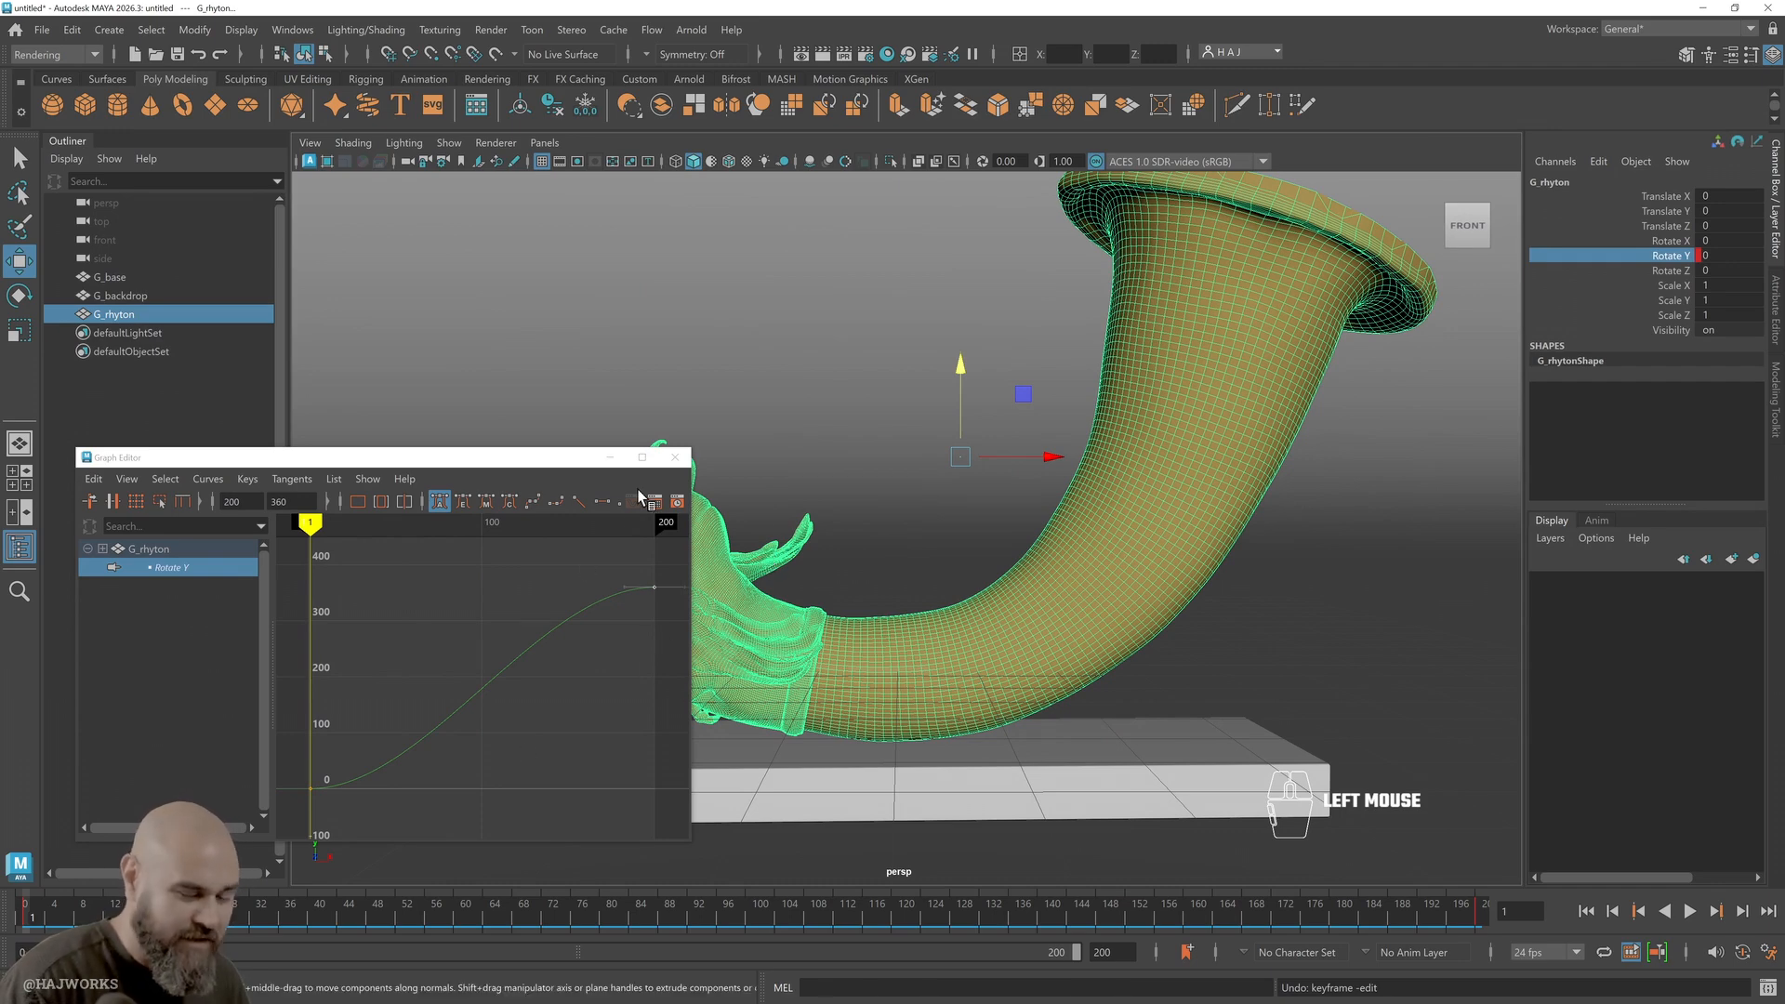
pyautogui.moveTo(611, 584); pyautogui.dragTo(619, 585)
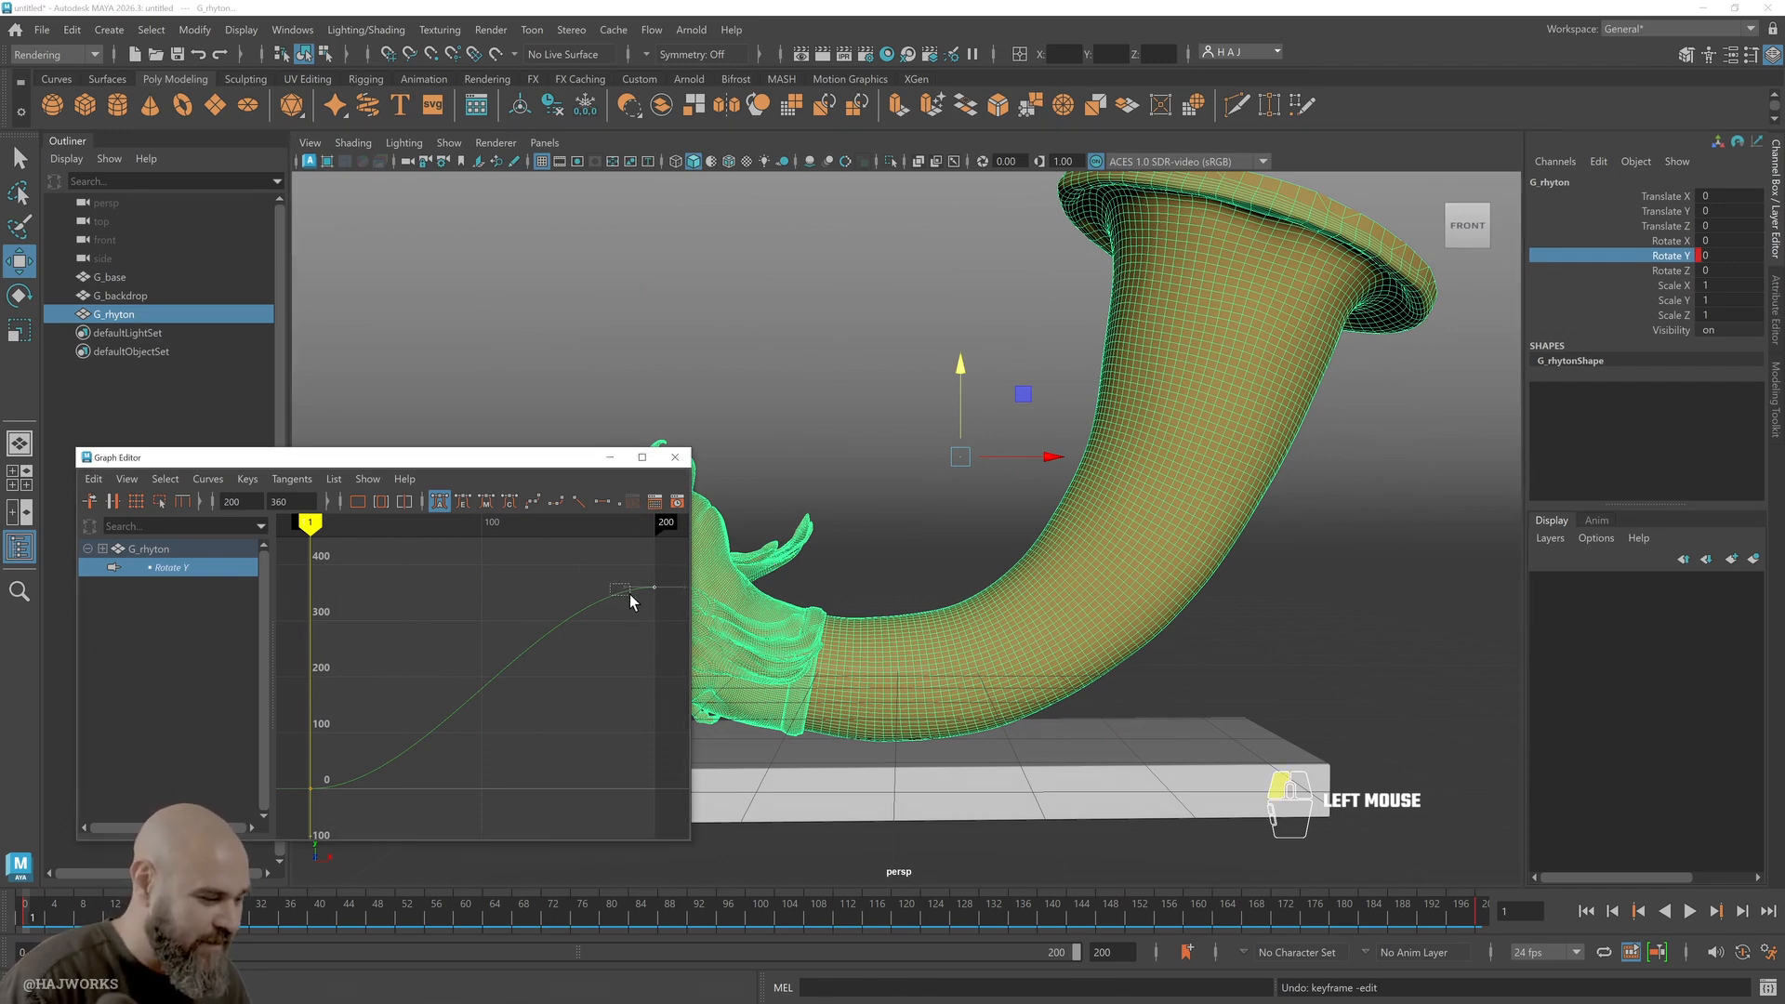
pyautogui.moveTo(601, 586); pyautogui.dragTo(500, 576)
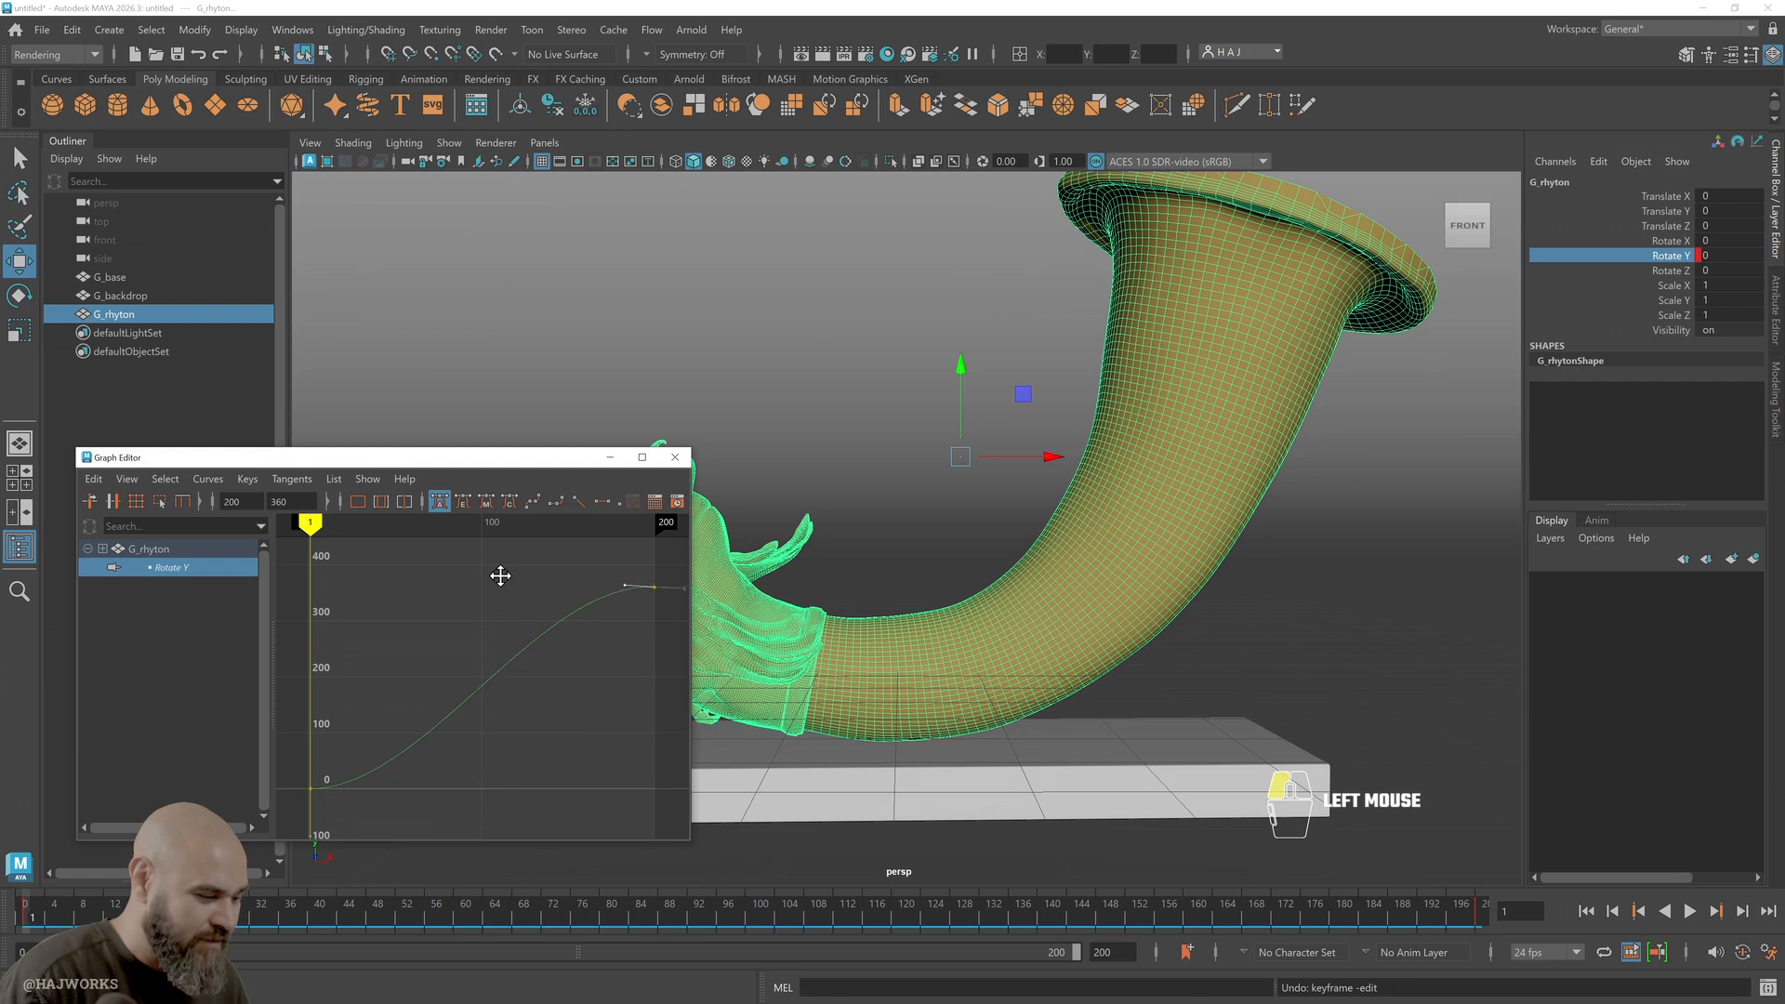
pyautogui.moveTo(288, 568); pyautogui.dragTo(471, 326)
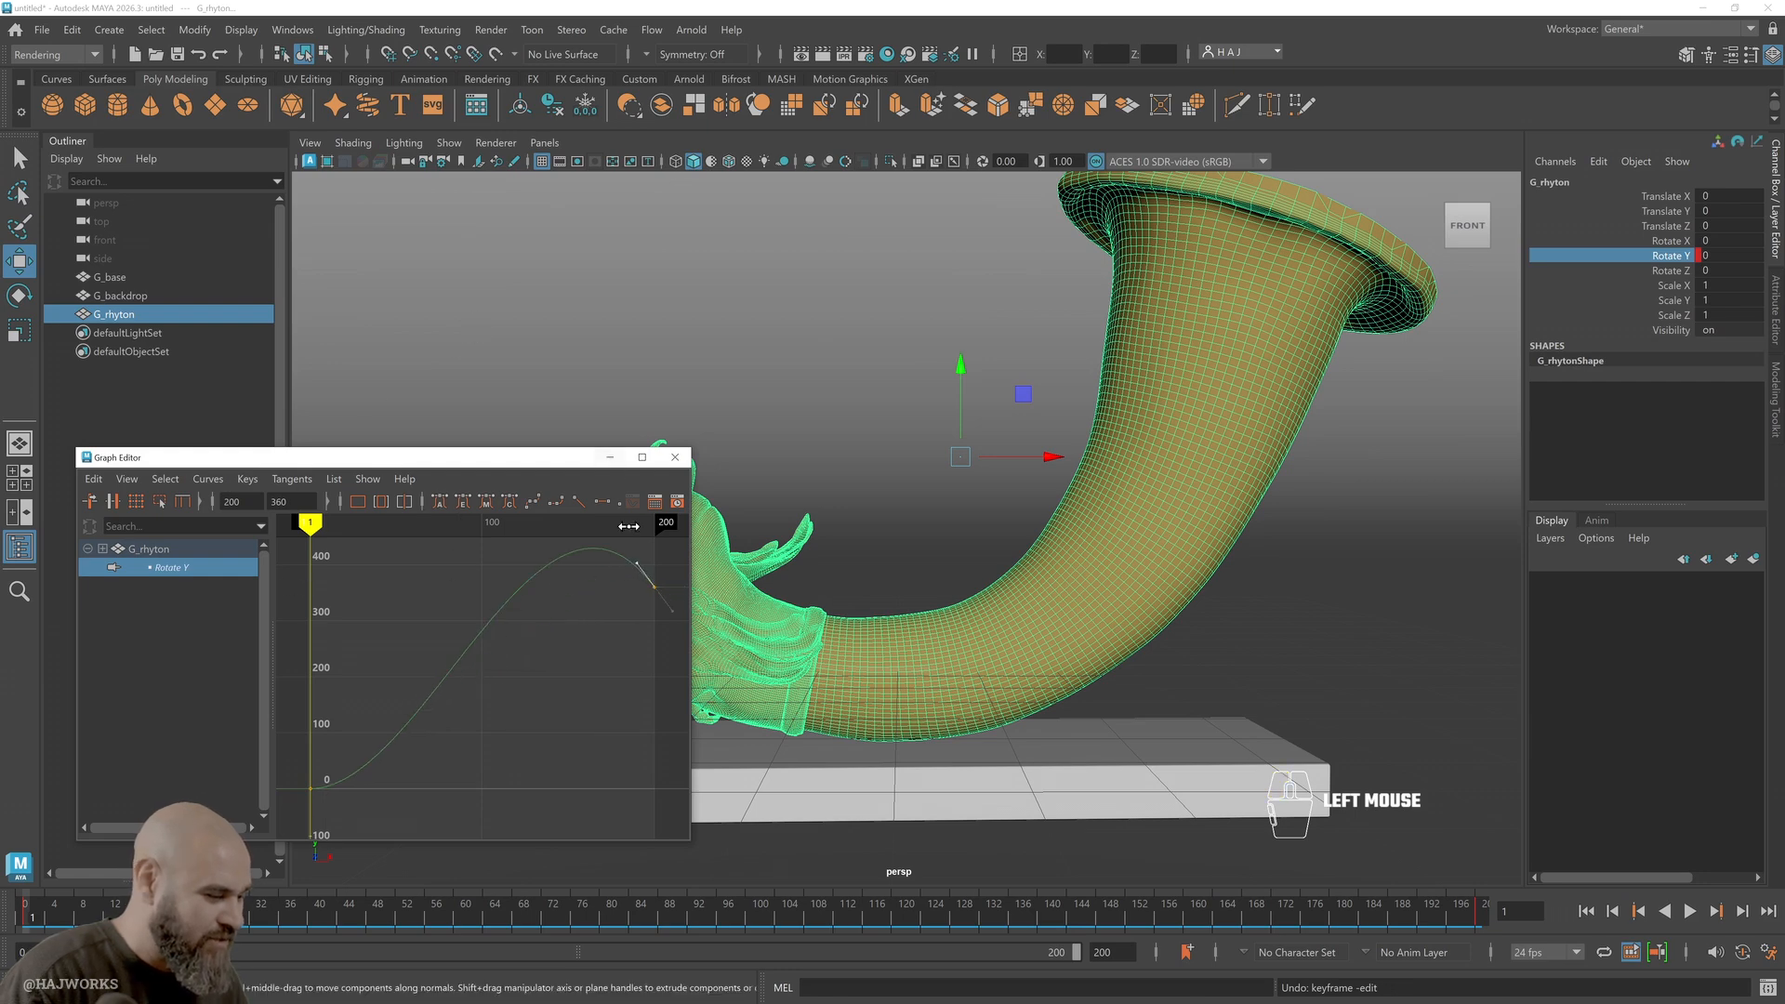
pyautogui.moveTo(1472, 911); pyautogui.dragTo(465, 958)
pyautogui.hotkey('ctrl', 'z')
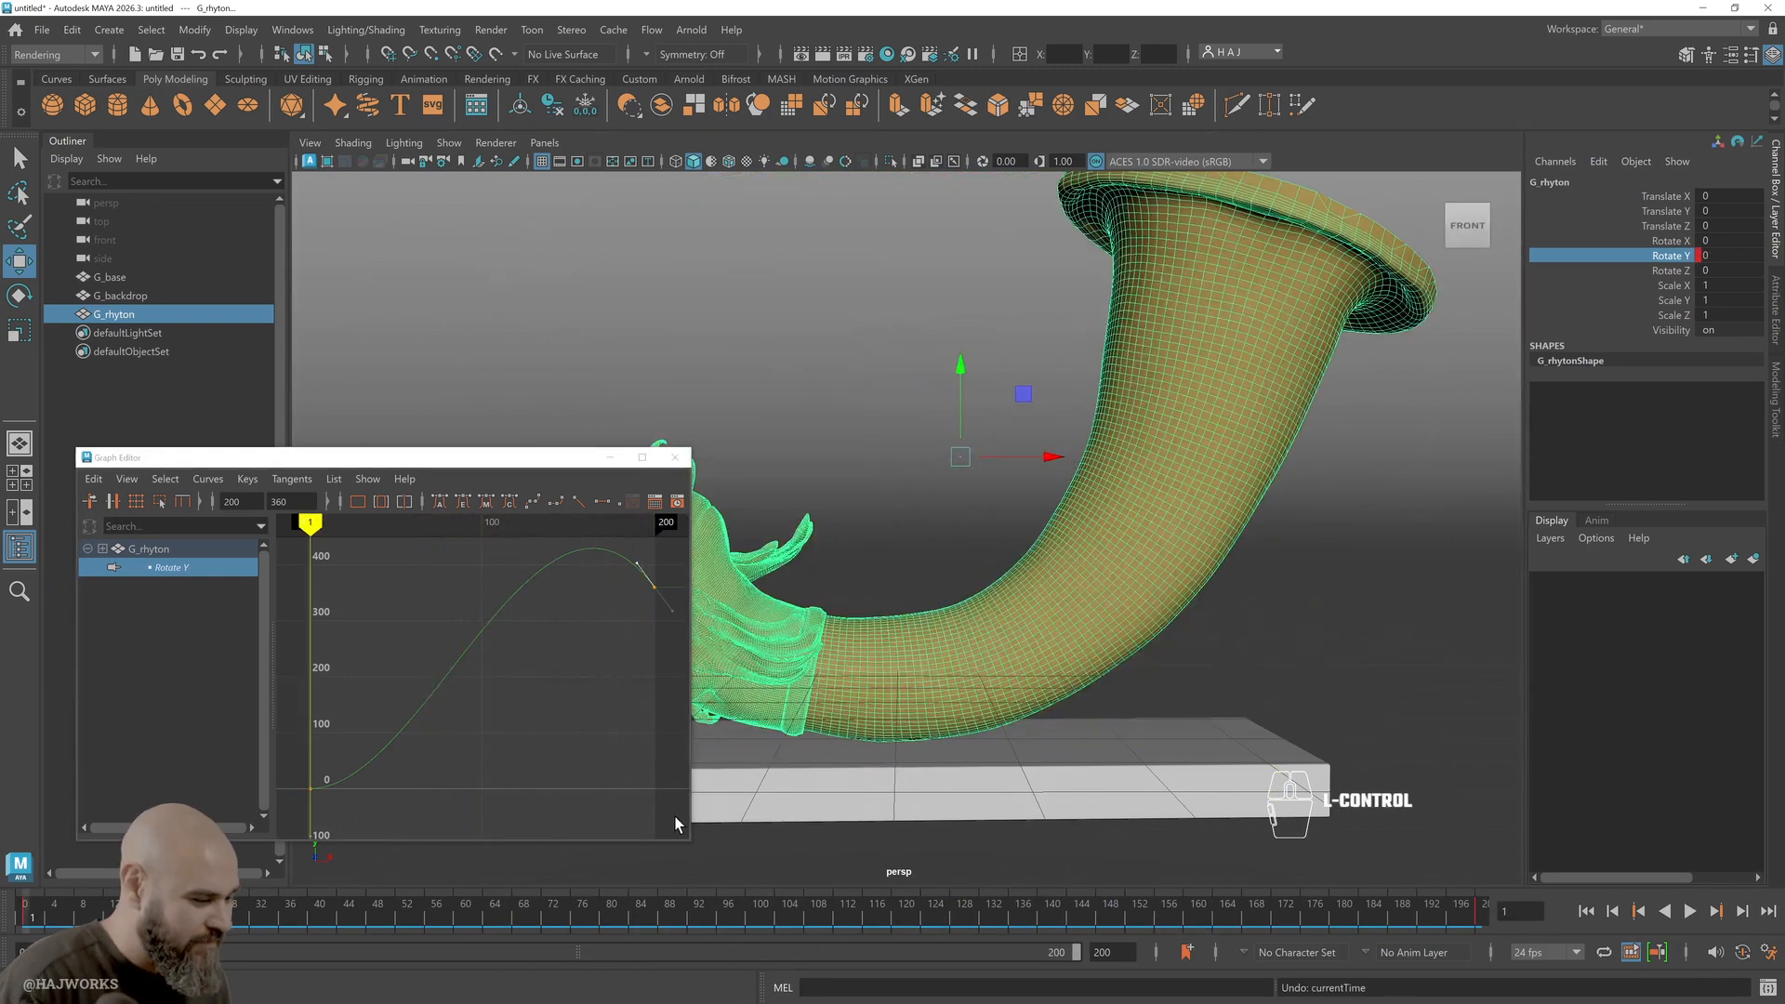
# Close the Graph Editor and play back the rhyton turntable in the viewport
pyautogui.click(675, 456)
pyautogui.moveTo(35, 901); pyautogui.dragTo(1714, 916)
pyautogui.click(1690, 911)
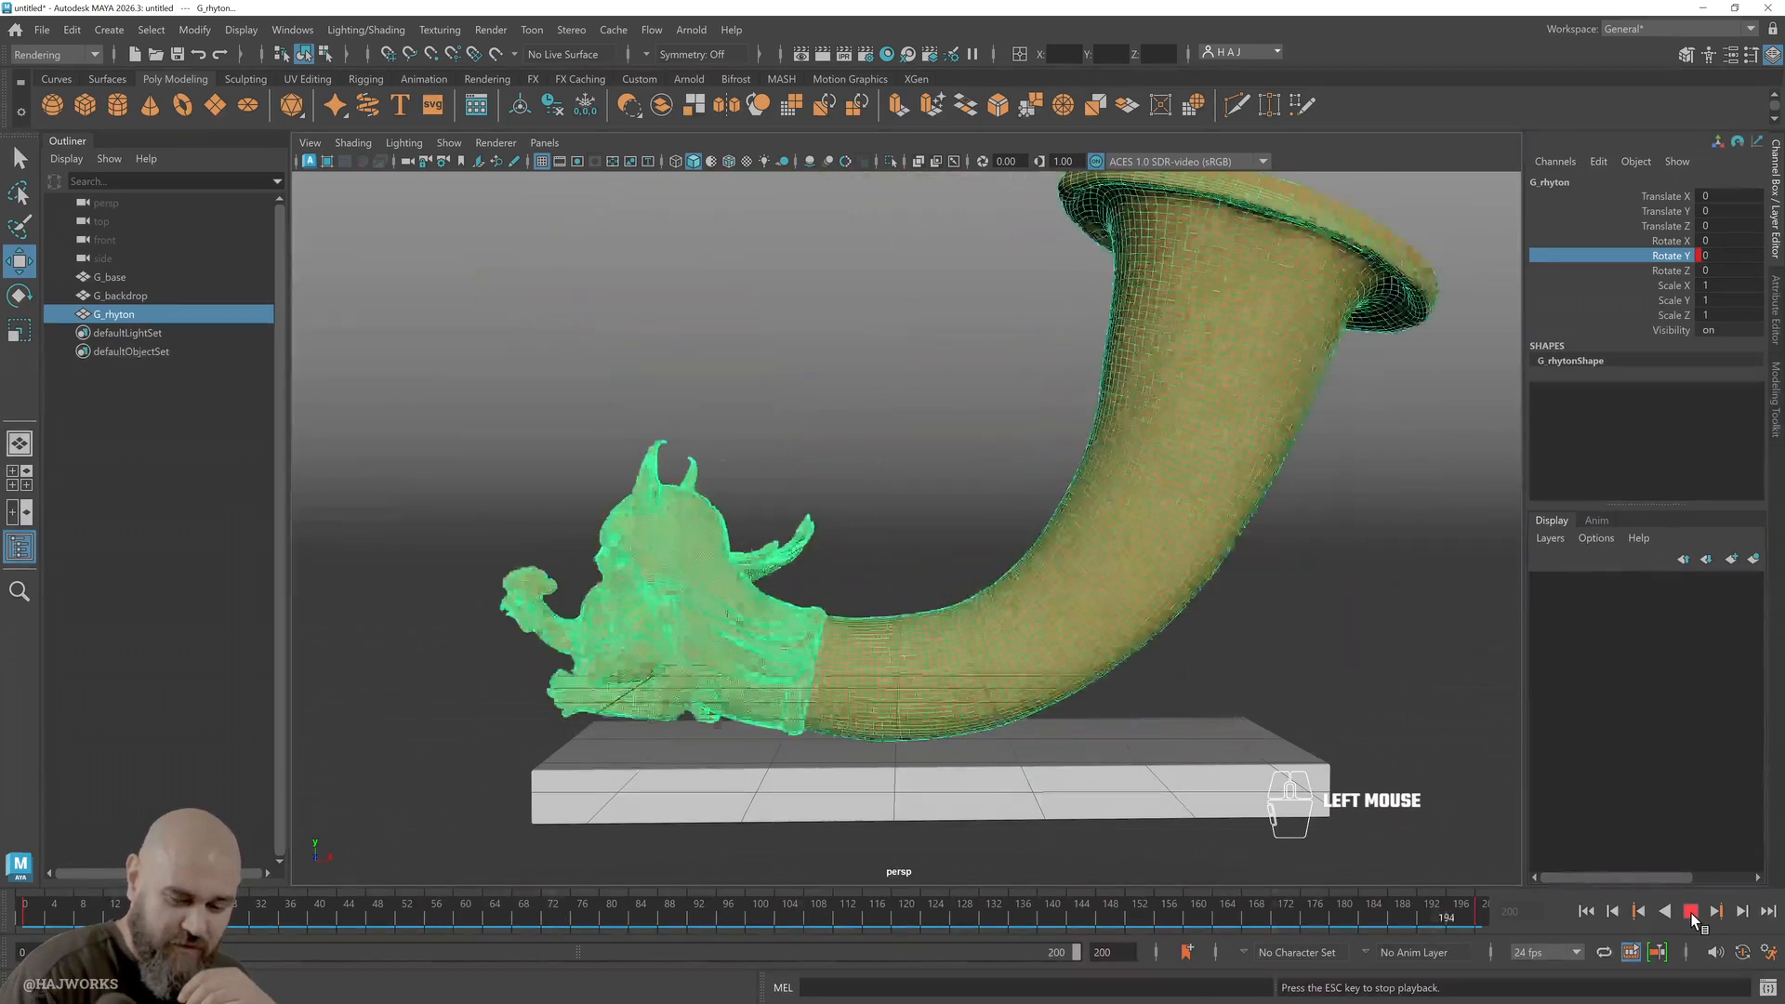
pyautogui.click(1689, 912)
# Change the playback speed to 30 fps and preview the rhyton's turn at the new rate
pyautogui.click(1577, 955)
pyautogui.scroll(-3, 1539, 867)
pyautogui.click(1533, 841)
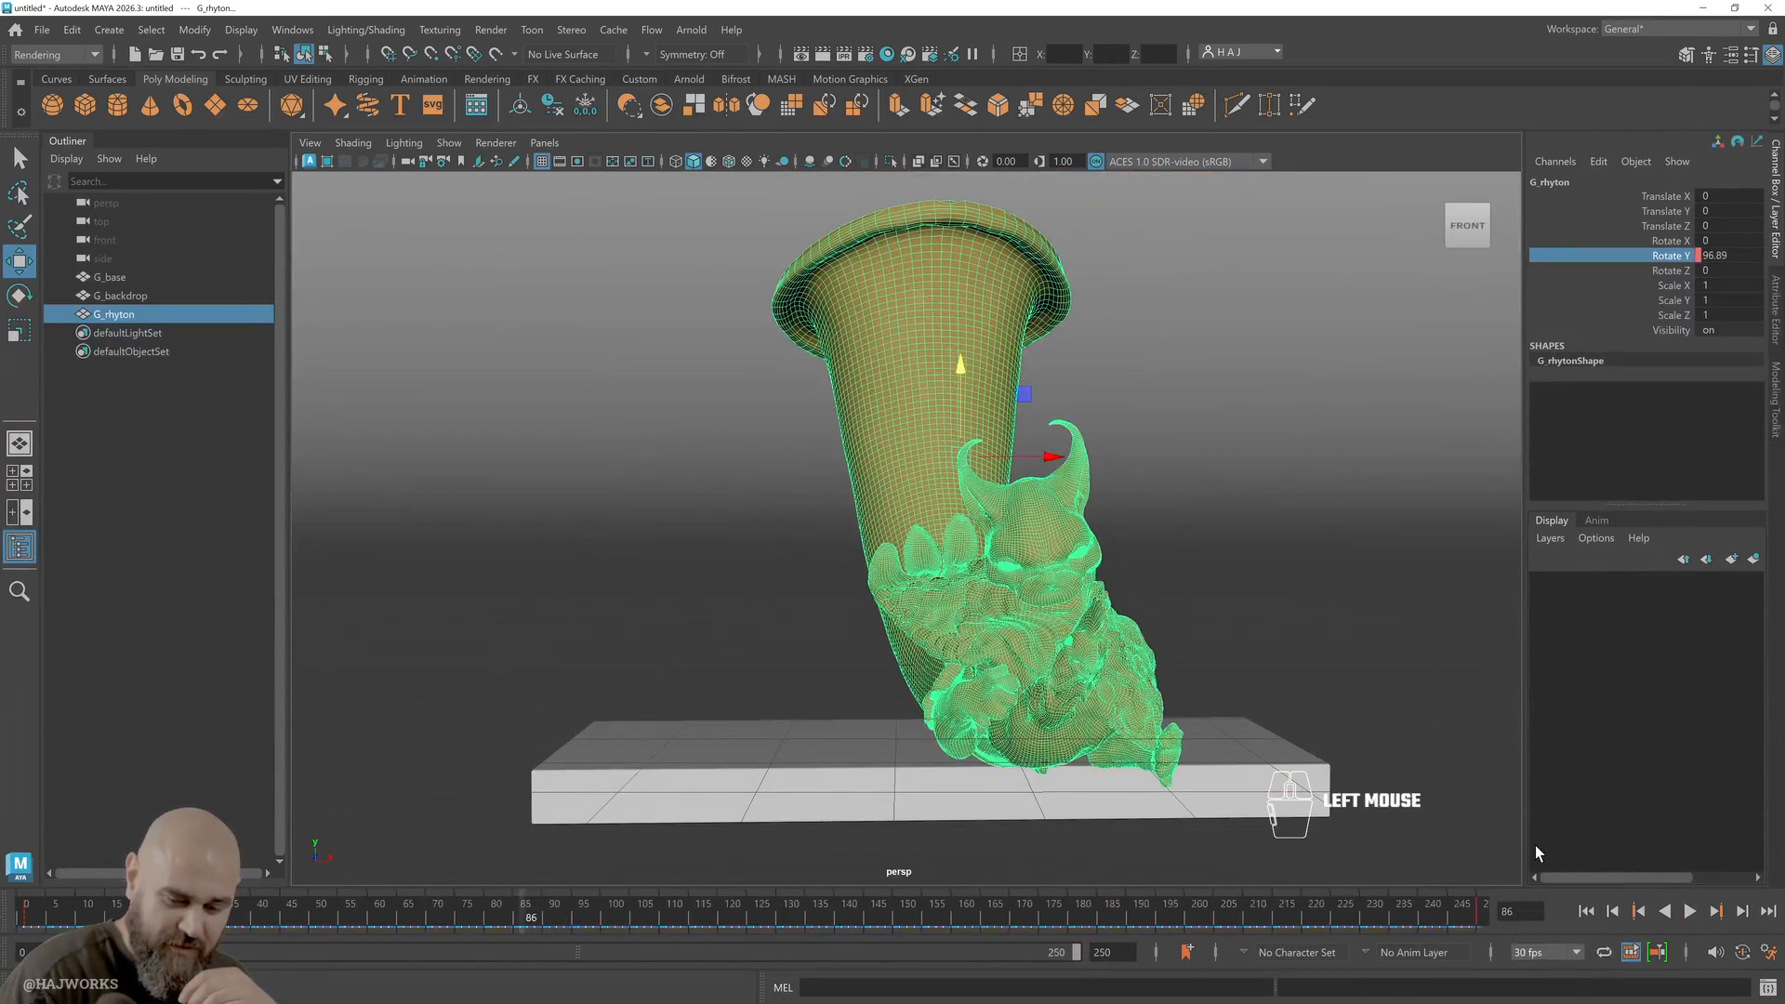
pyautogui.click(1688, 912)
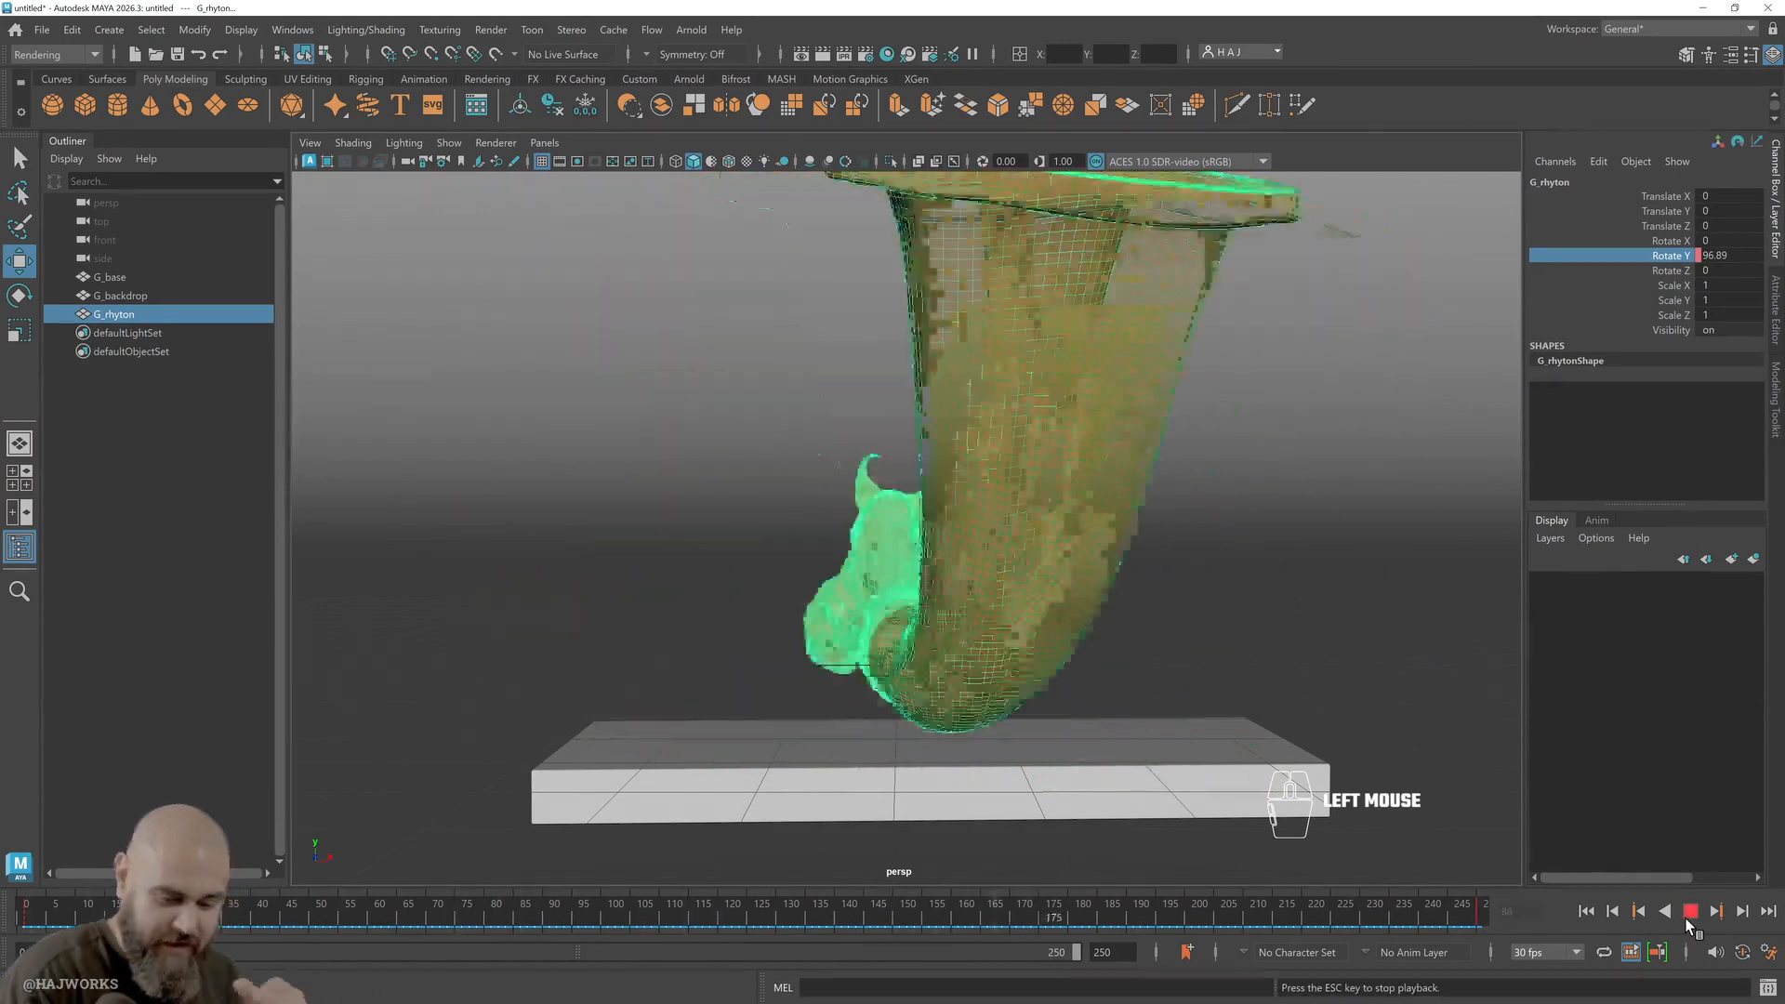
pyautogui.click(1688, 914)
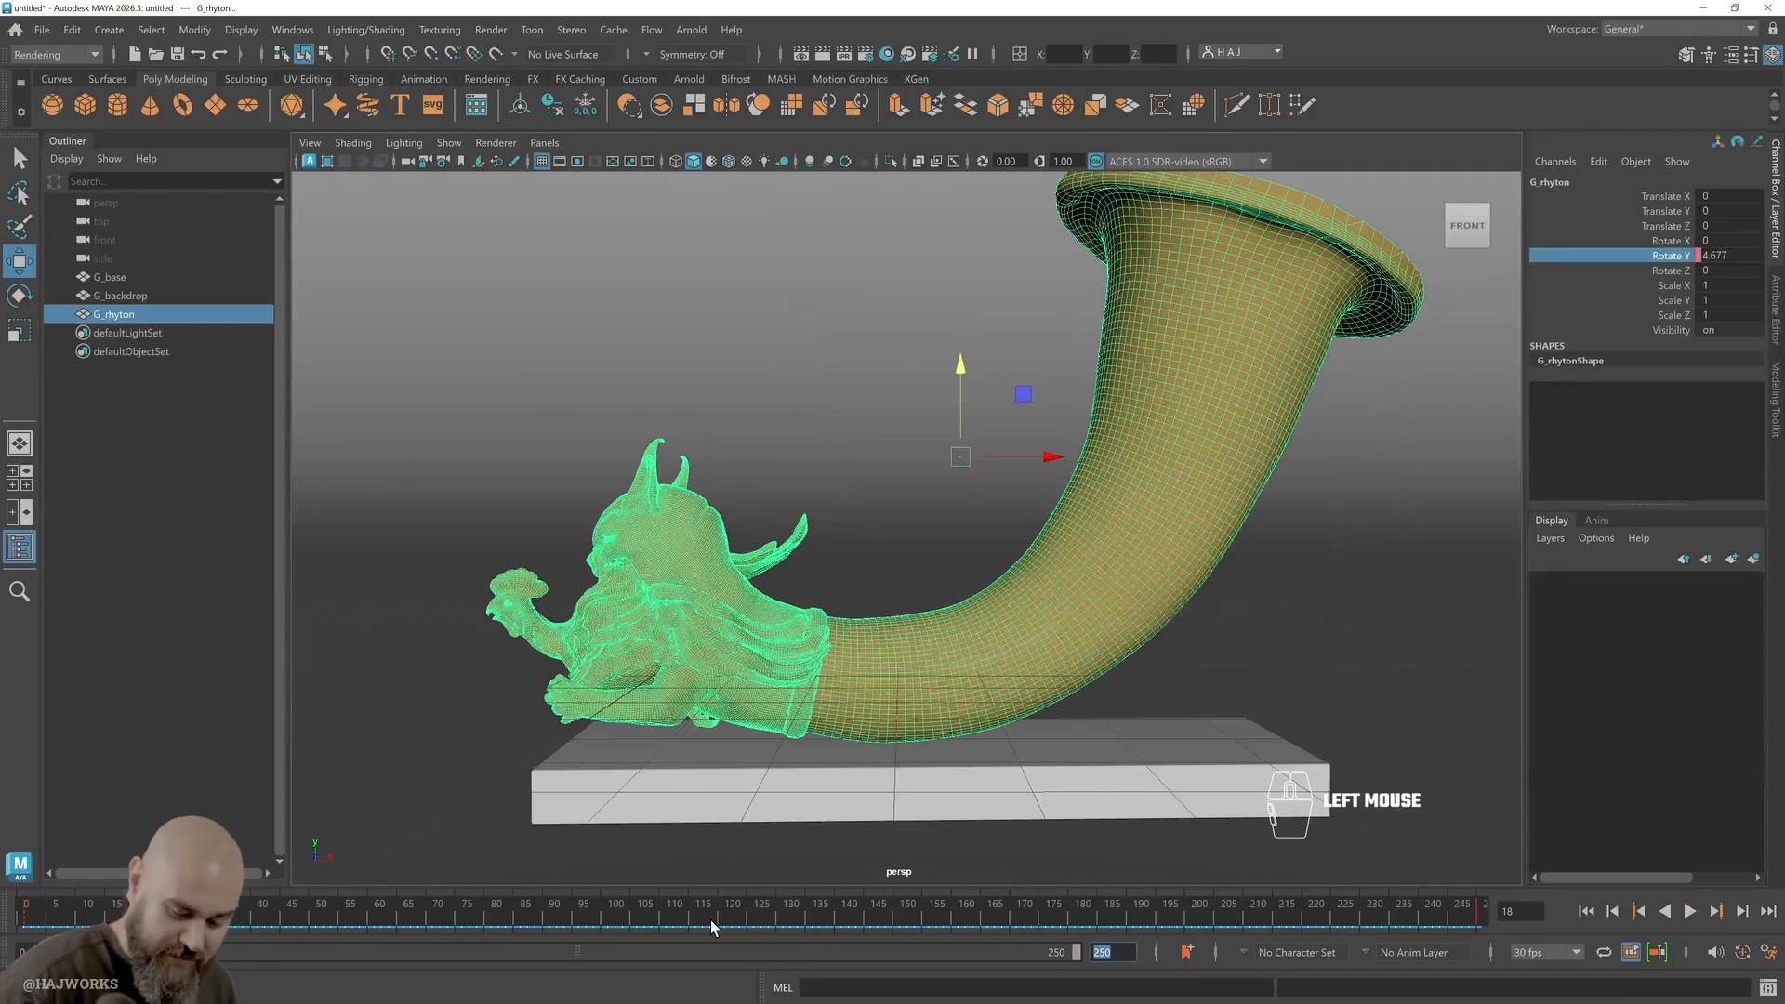
# Extend the animation and visible time range to frame 500 and move the last rhyton rotation key to the new end
pyautogui.write('5')
pyautogui.press('Return')
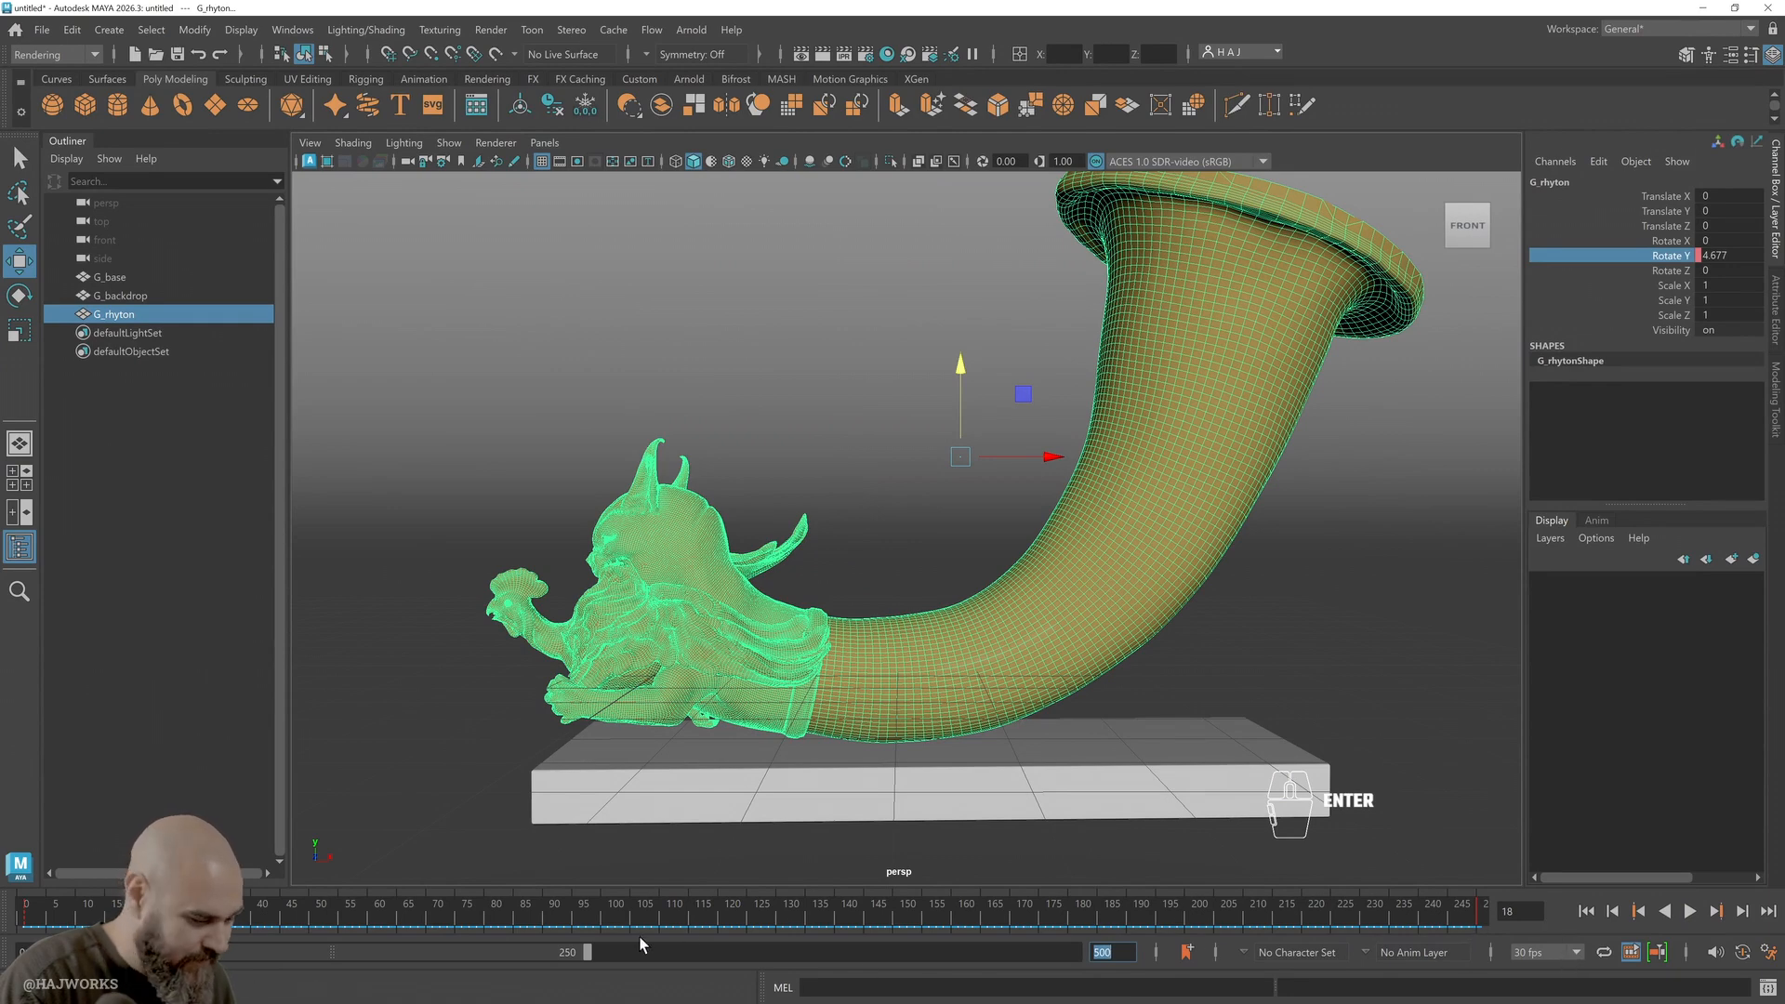
pyautogui.moveTo(587, 955); pyautogui.dragTo(1078, 952)
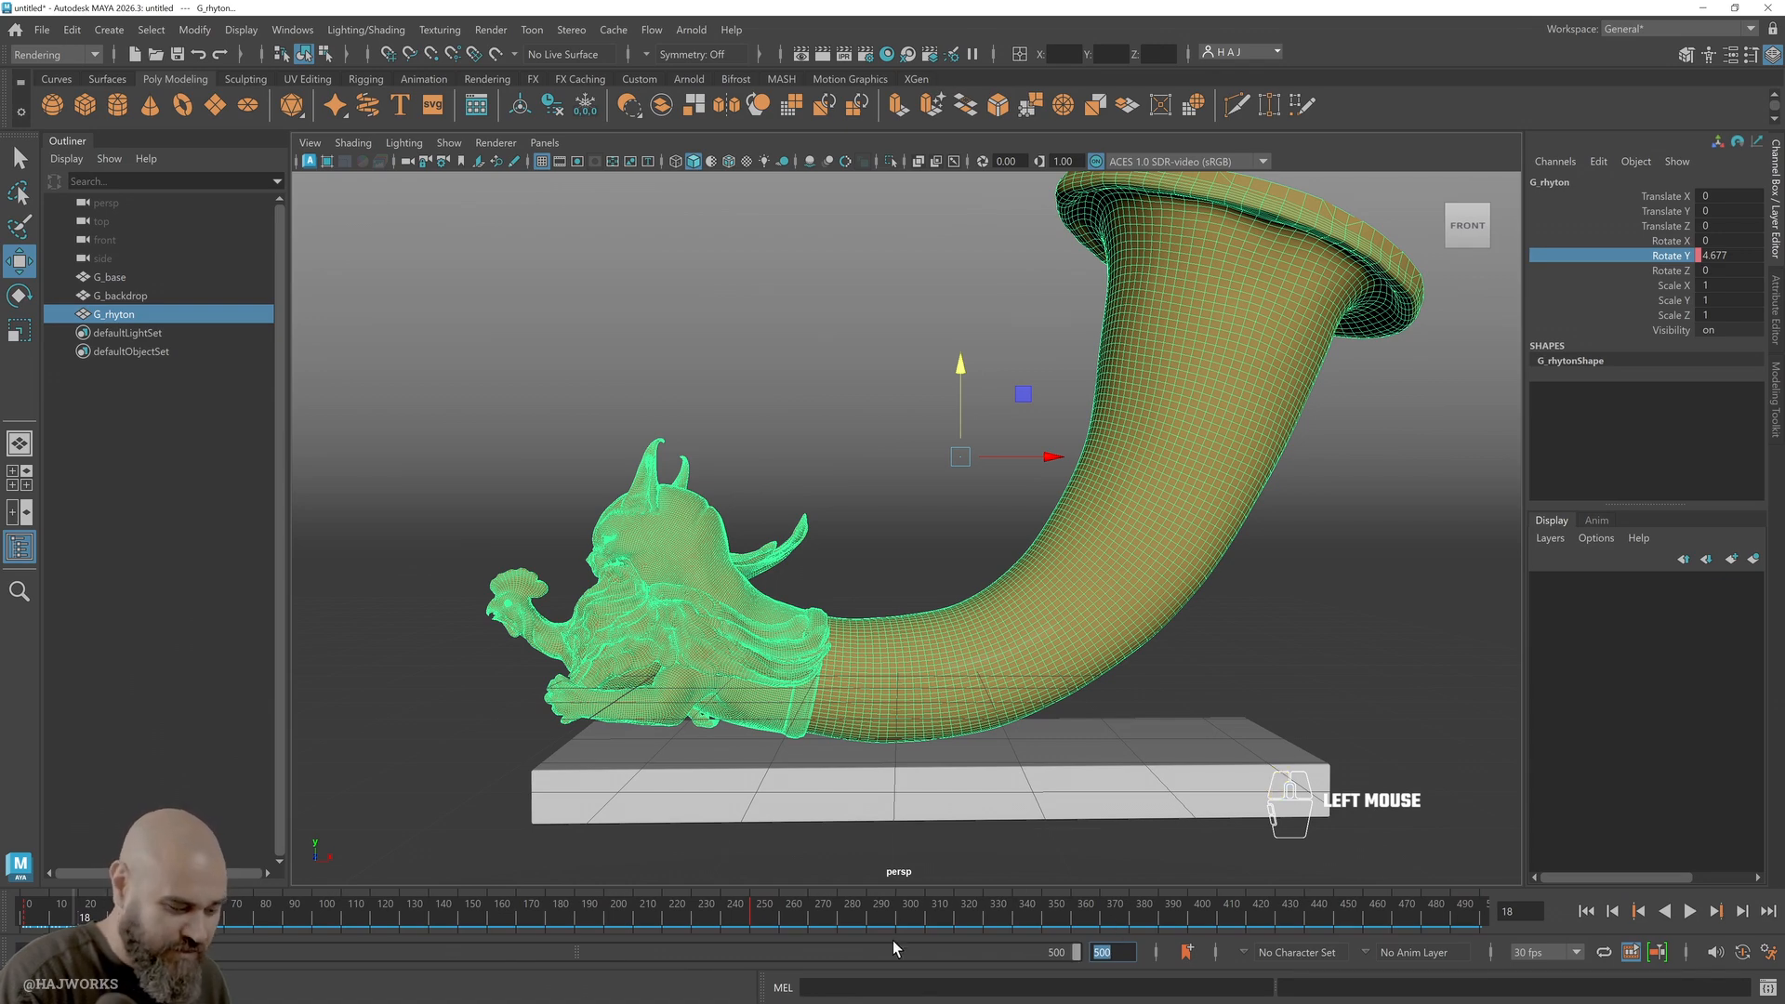
pyautogui.keyDown('shift'); pyautogui.moveTo(767, 923); pyautogui.dragTo(741, 935); pyautogui.keyUp('shift')
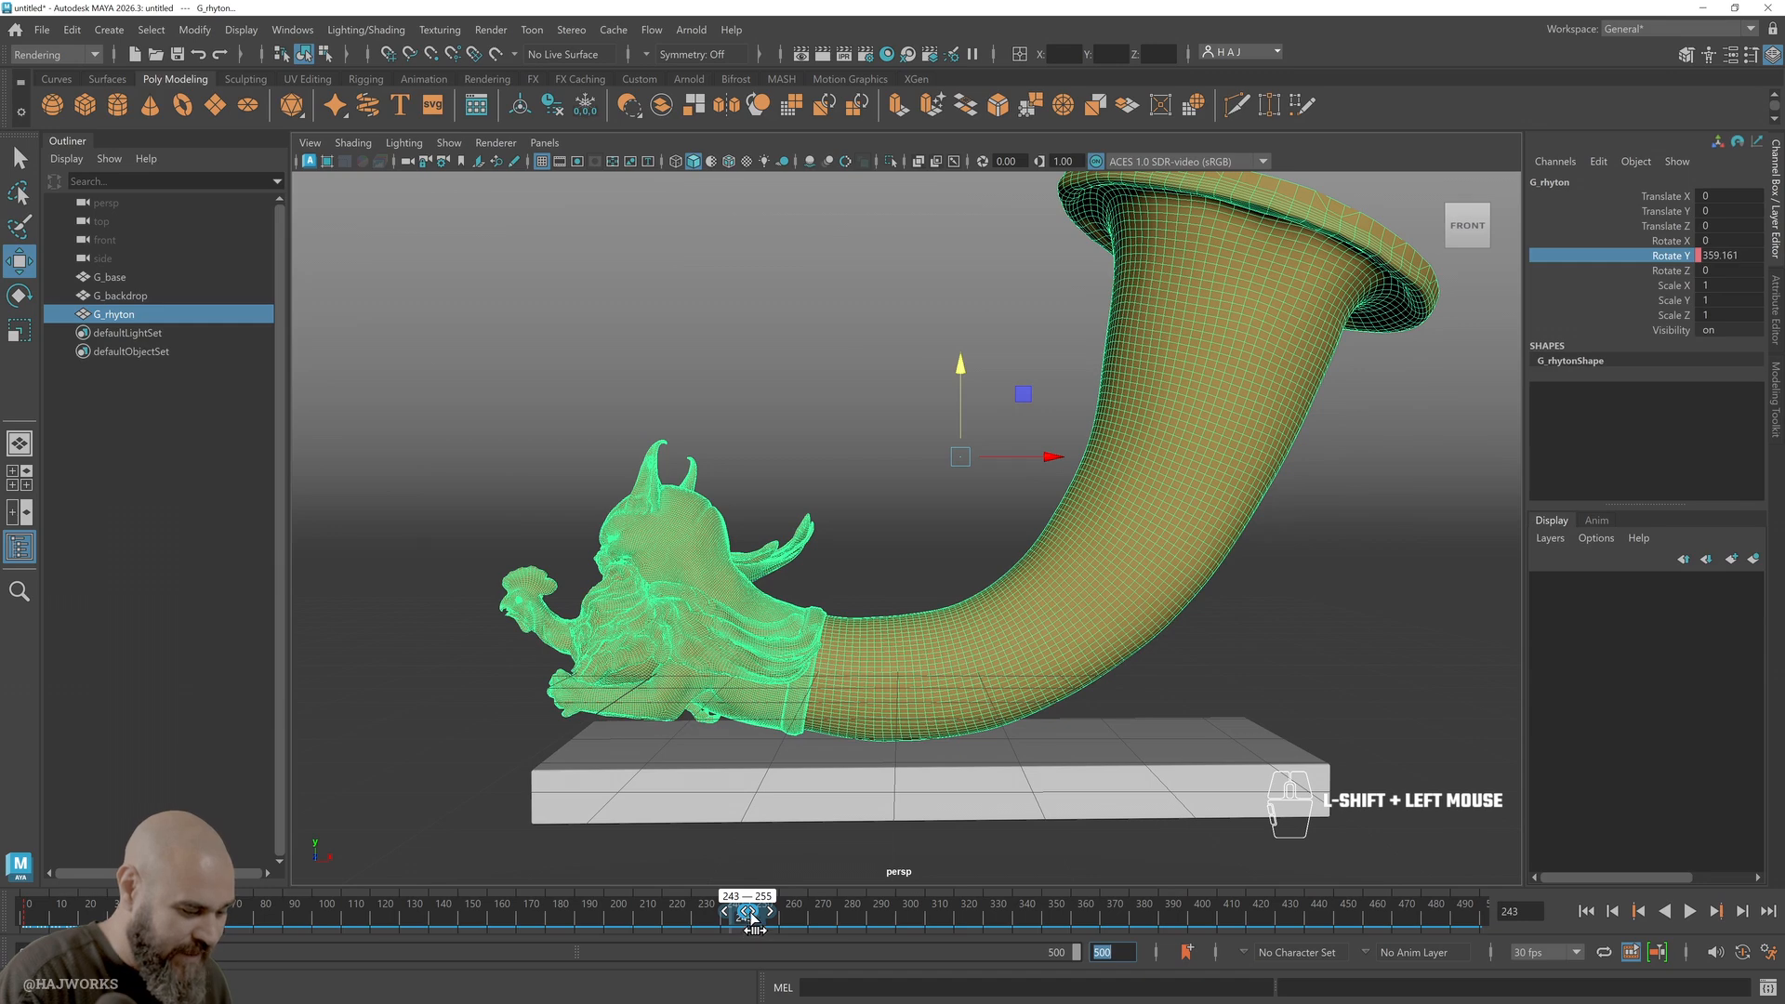
pyautogui.moveTo(751, 919); pyautogui.dragTo(28, 972)
# Play back the lengthened turntable and set the animation end to frame 499
pyautogui.click(1690, 911)
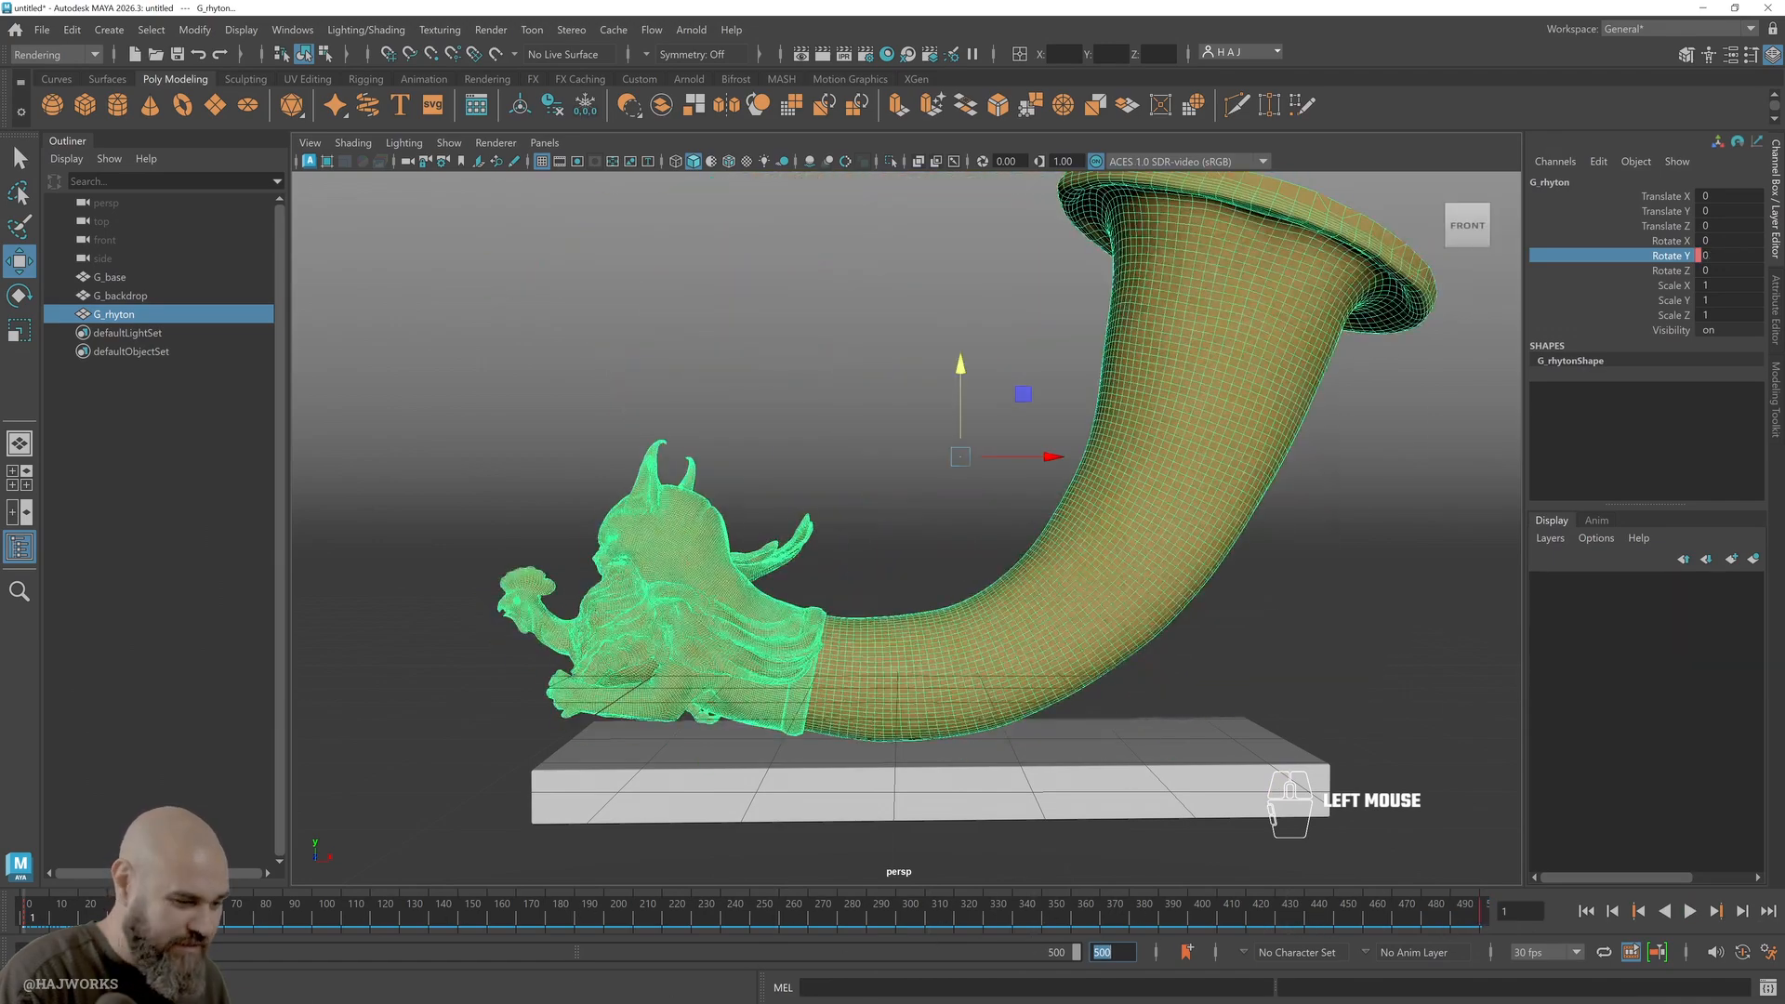
pyautogui.click(1689, 911)
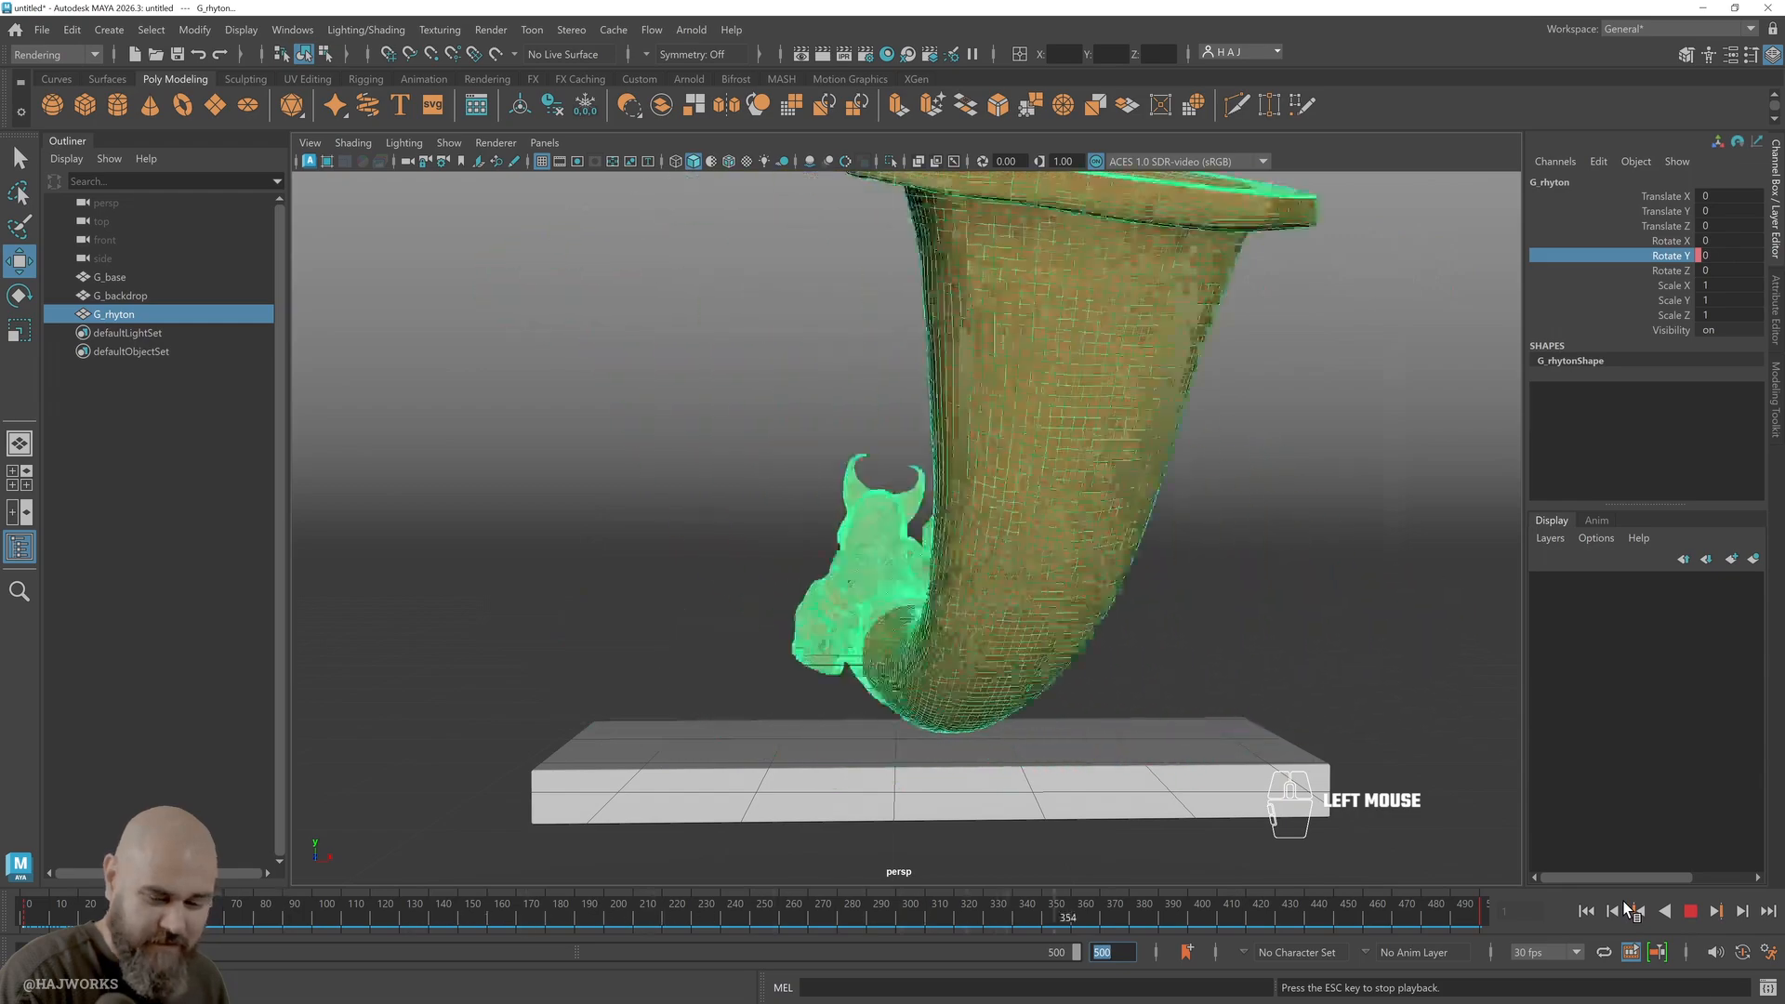
pyautogui.click(1690, 911)
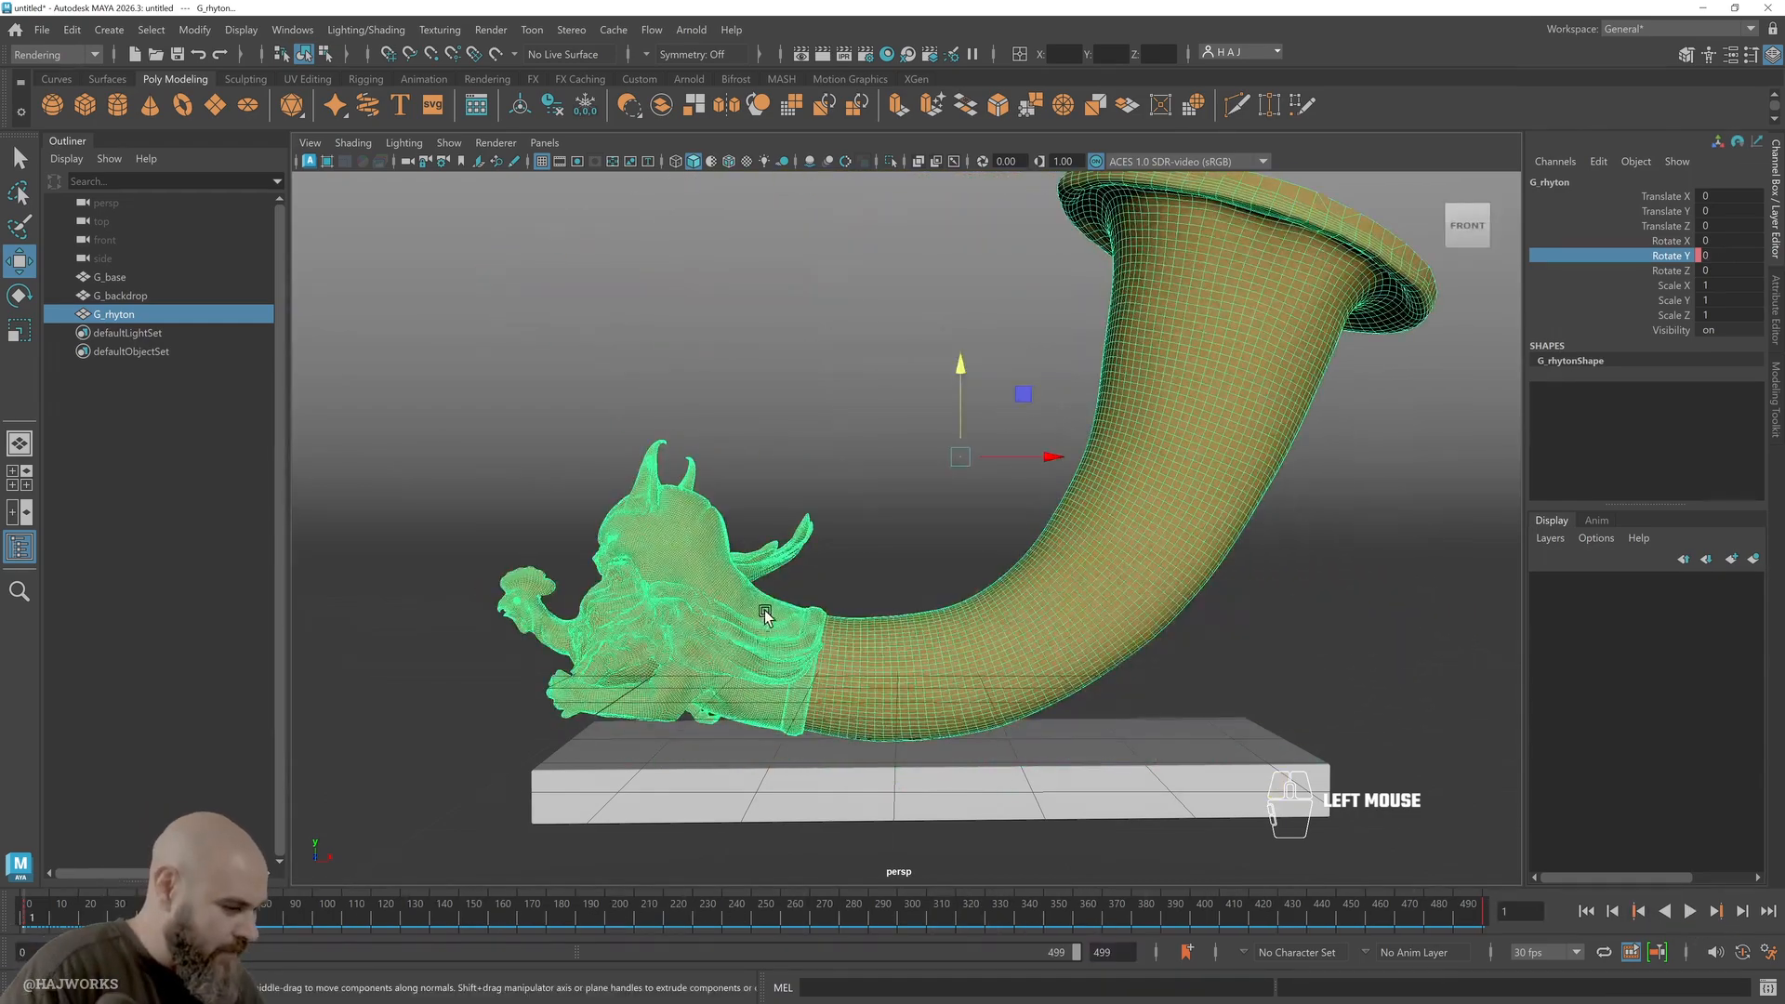
# Go to frame 142 and frame the rhyton more closely in the perspective view
pyautogui.moveTo(167, 920); pyautogui.dragTo(437, 918)
pyautogui.click(1095, 530)
pyautogui.keyDown('alt'); pyautogui.moveTo(1095, 530); pyautogui.dragTo(1138, 530, button='right'); pyautogui.keyUp('alt')
pyautogui.keyDown('alt'); pyautogui.moveTo(1138, 530); pyautogui.dragTo(1098, 584, button='middle'); pyautogui.keyUp('alt')
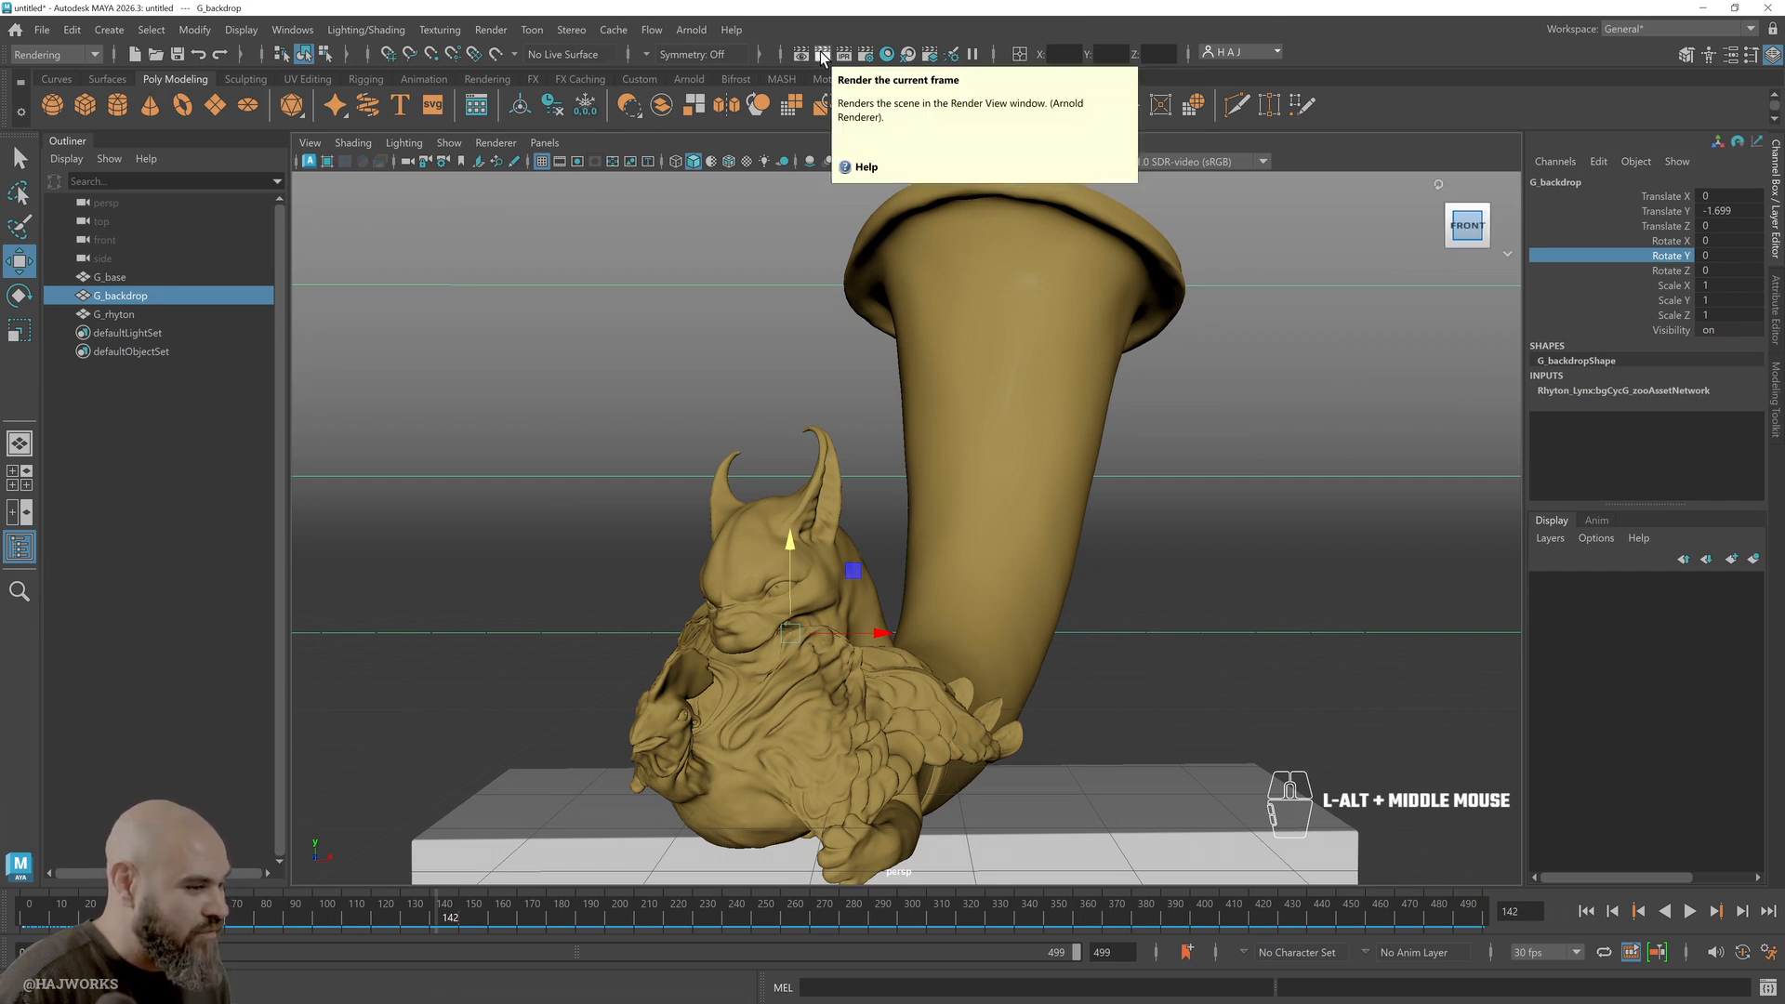
# Render the current frame of the perspective camera in the Arnold RenderView
pyautogui.press('F7')
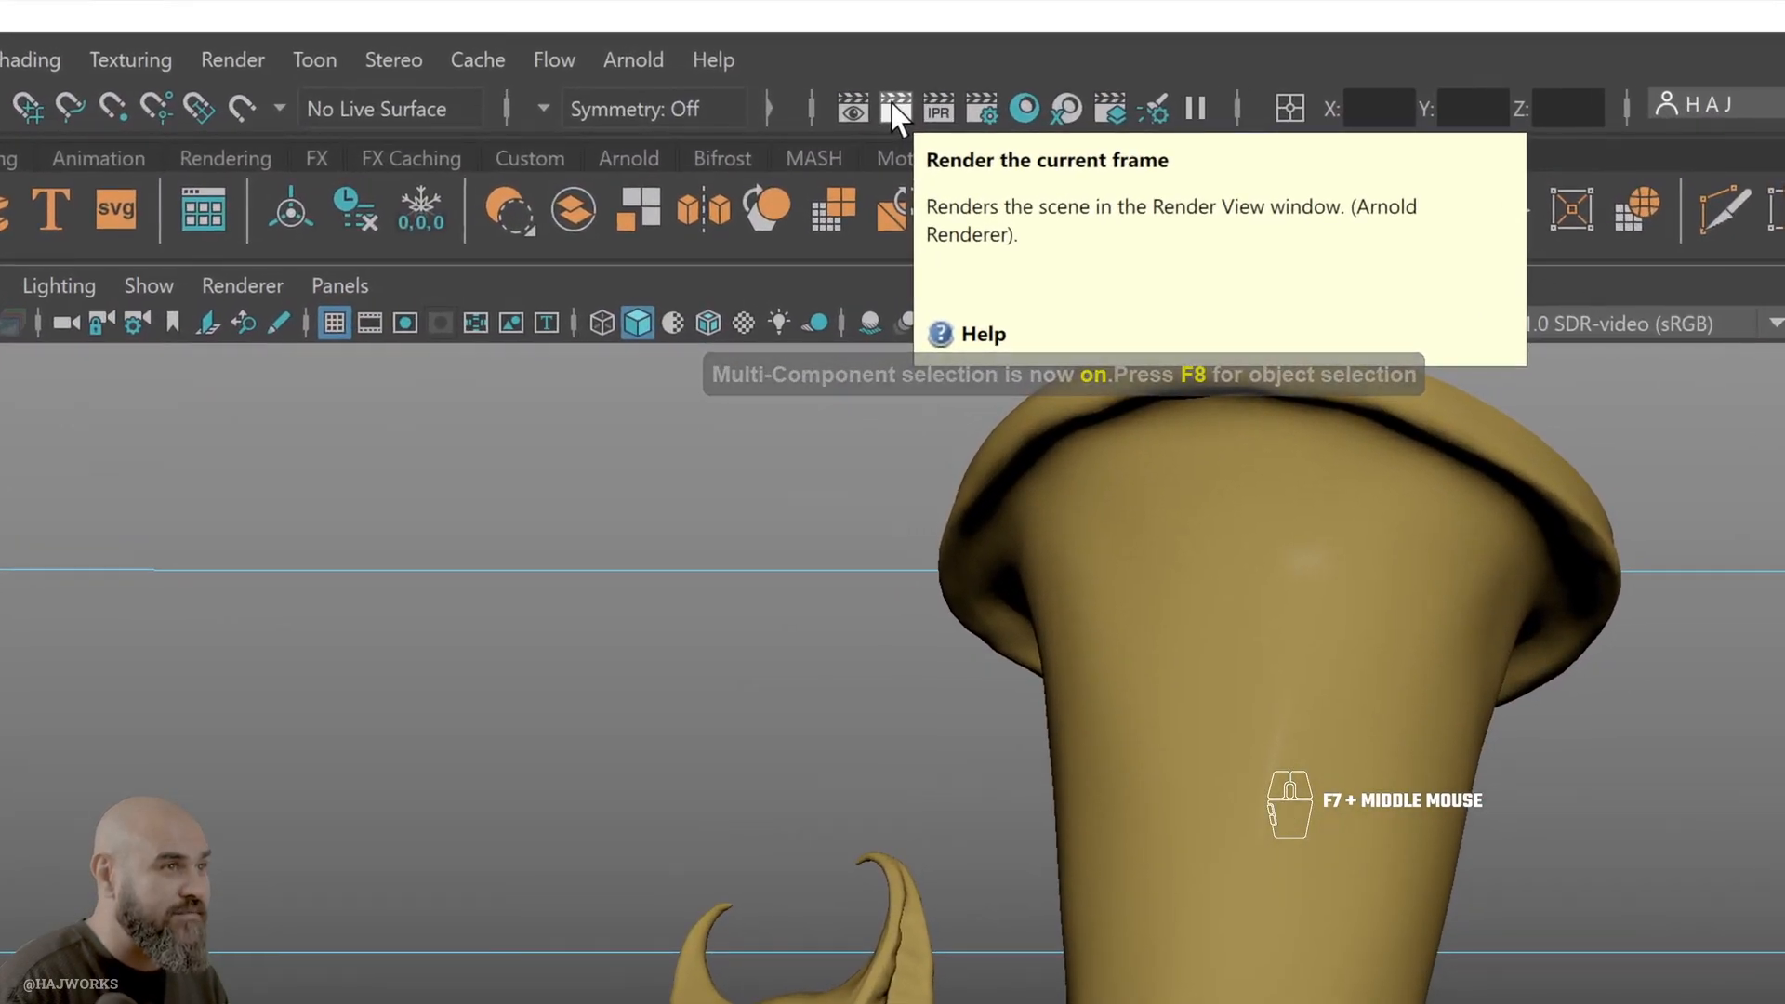
pyautogui.click(894, 109)
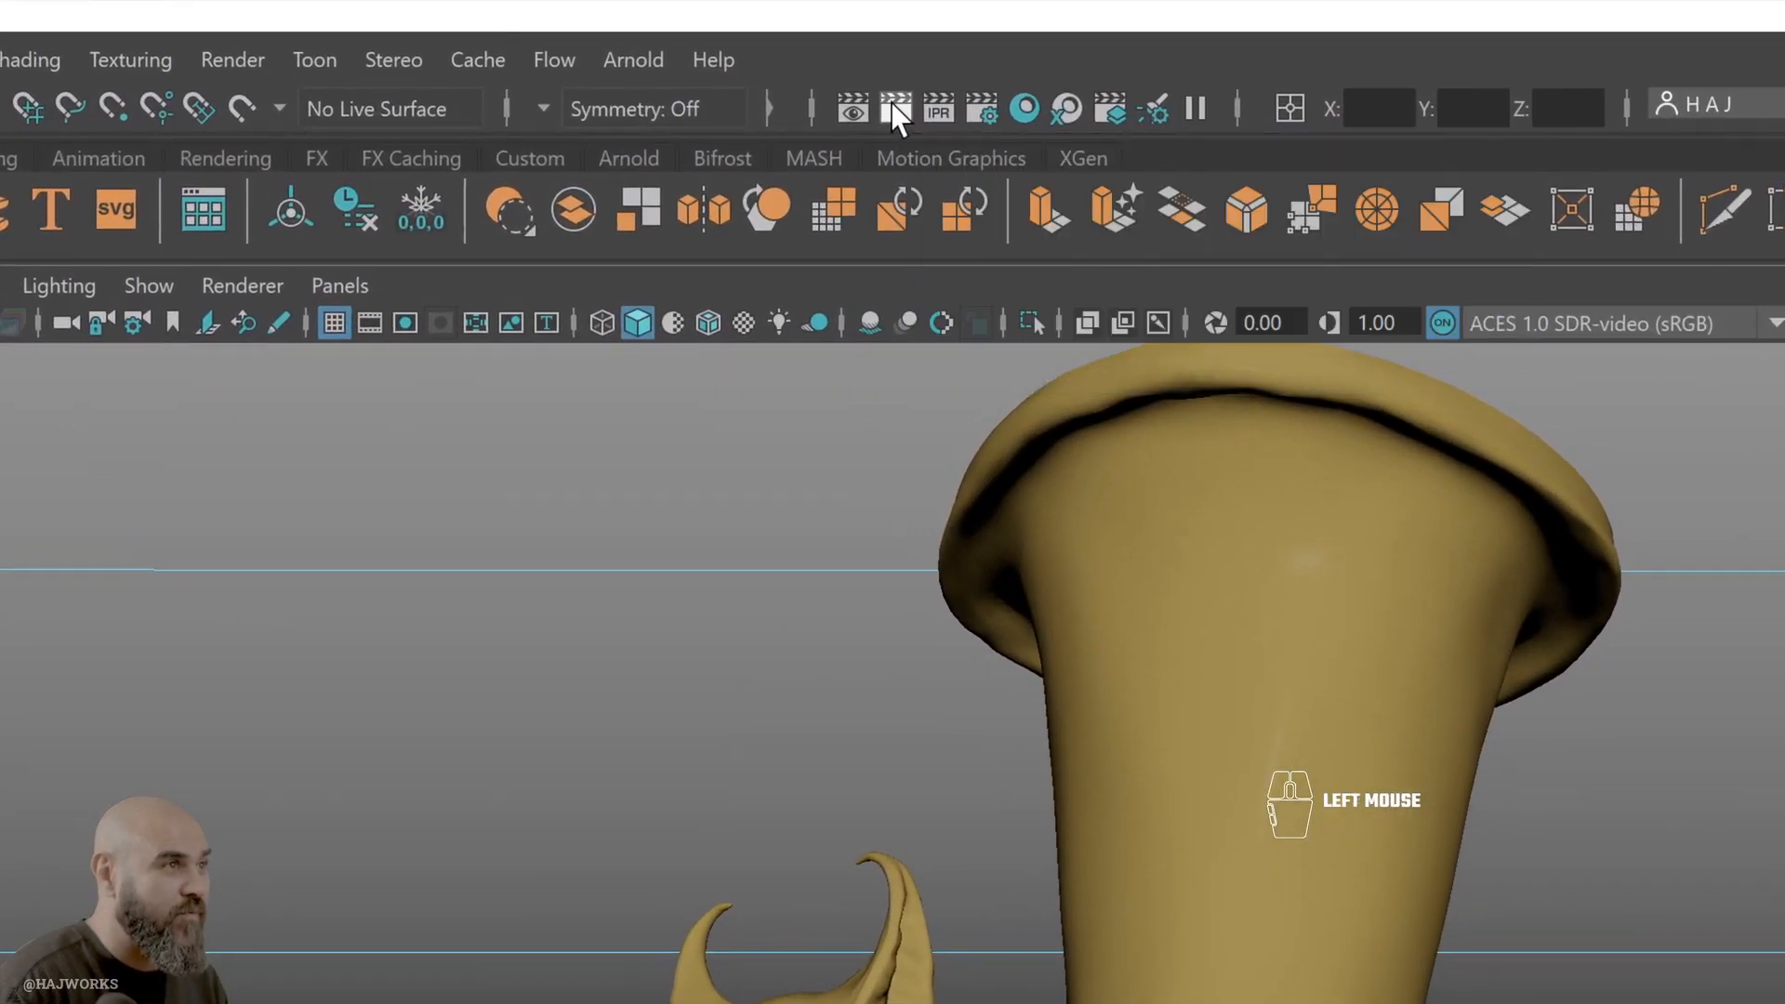
pyautogui.press('F7')
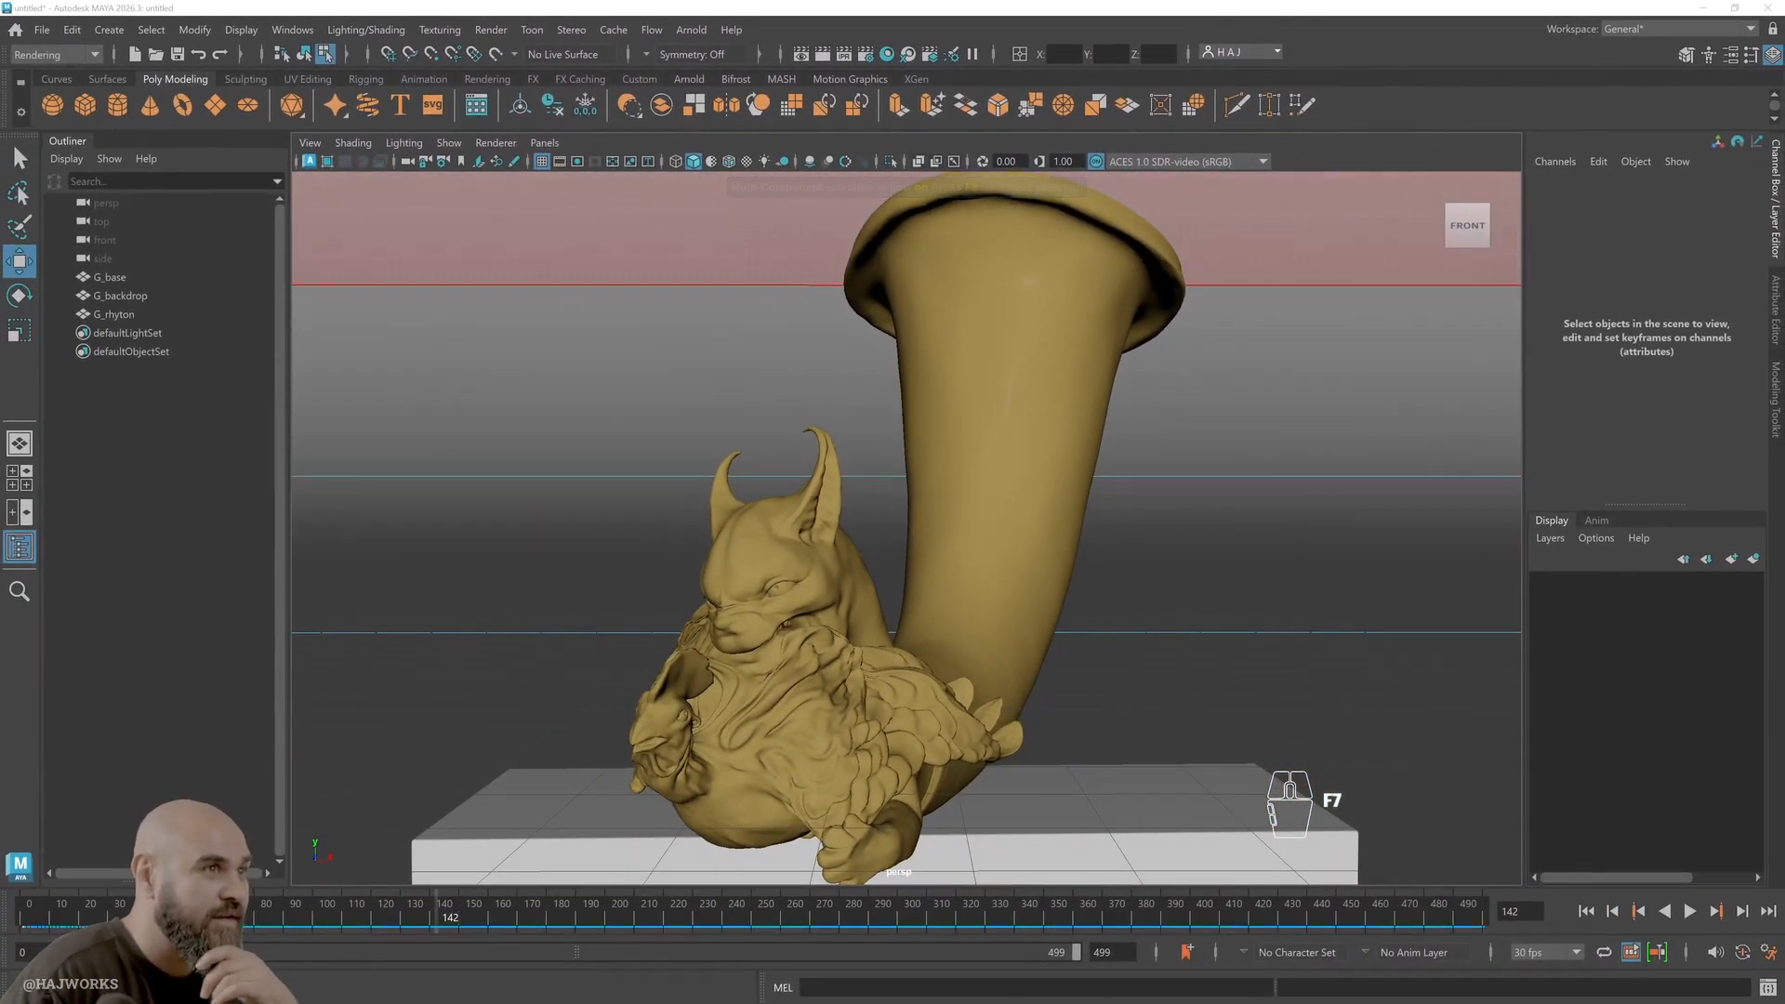
pyautogui.moveTo(1138, 13); pyautogui.dragTo(1152, 209)
pyautogui.click(1247, 245)
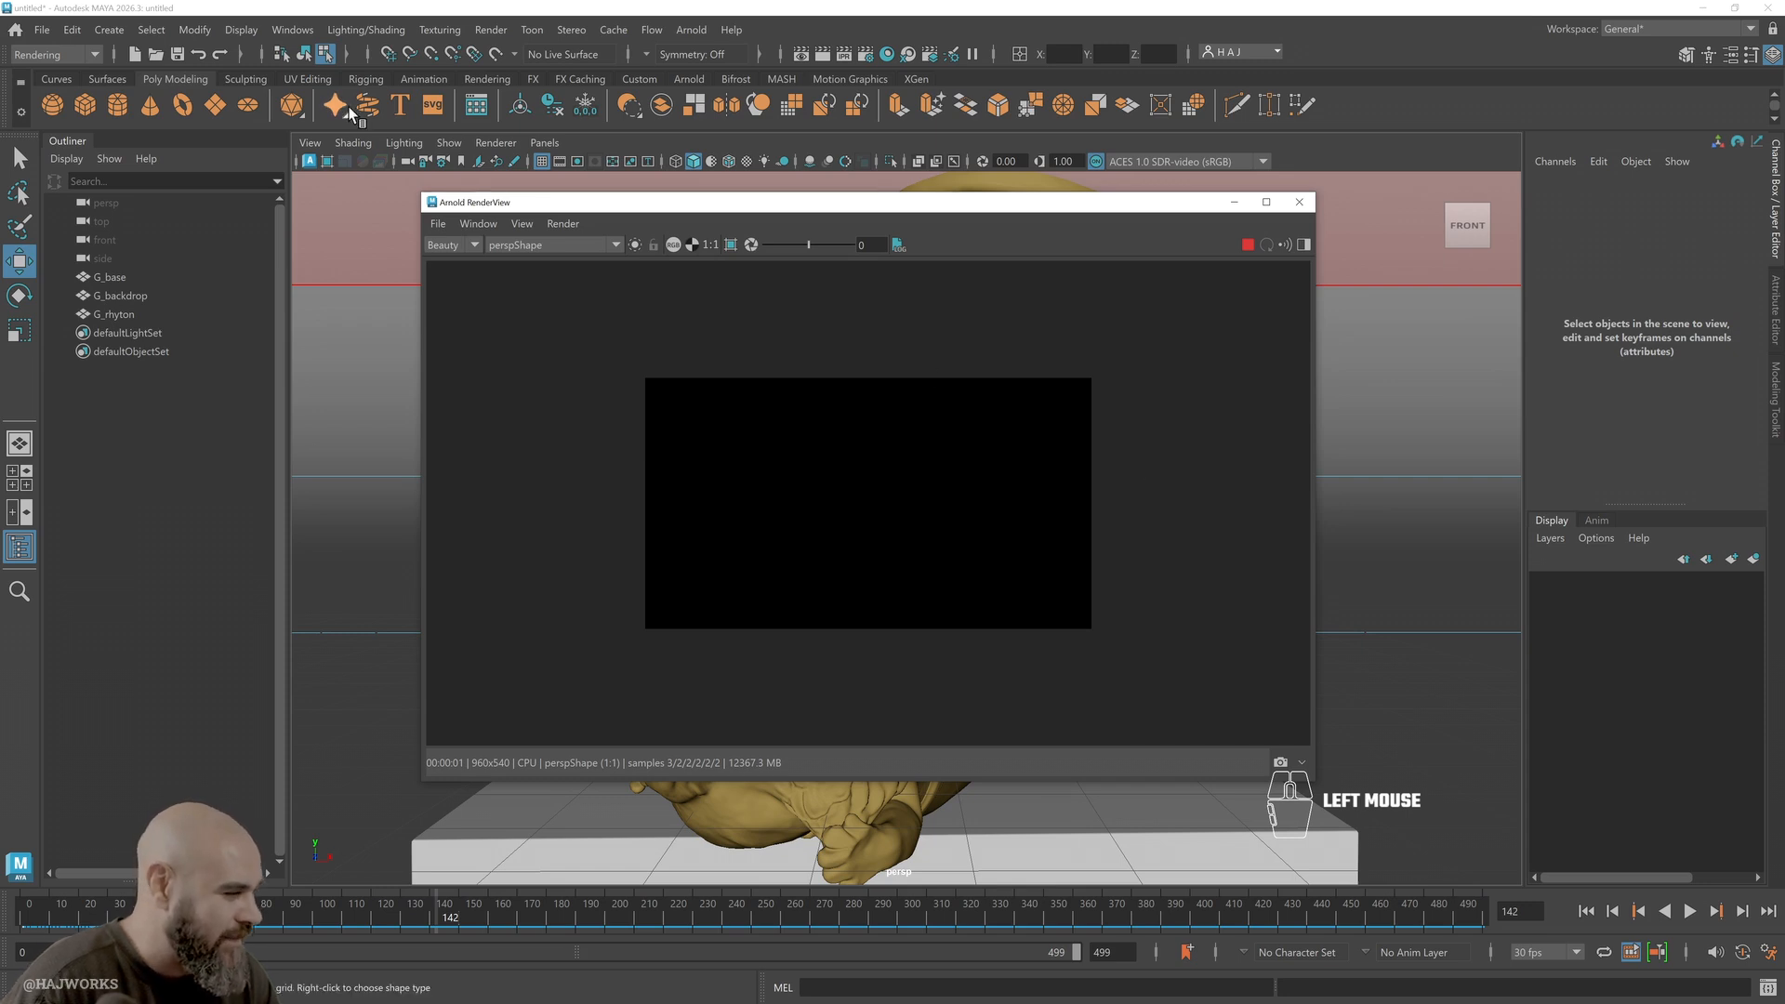
# Add a directional light to the scene and place the render window clear of the Outliner's object list
pyautogui.click(109, 29)
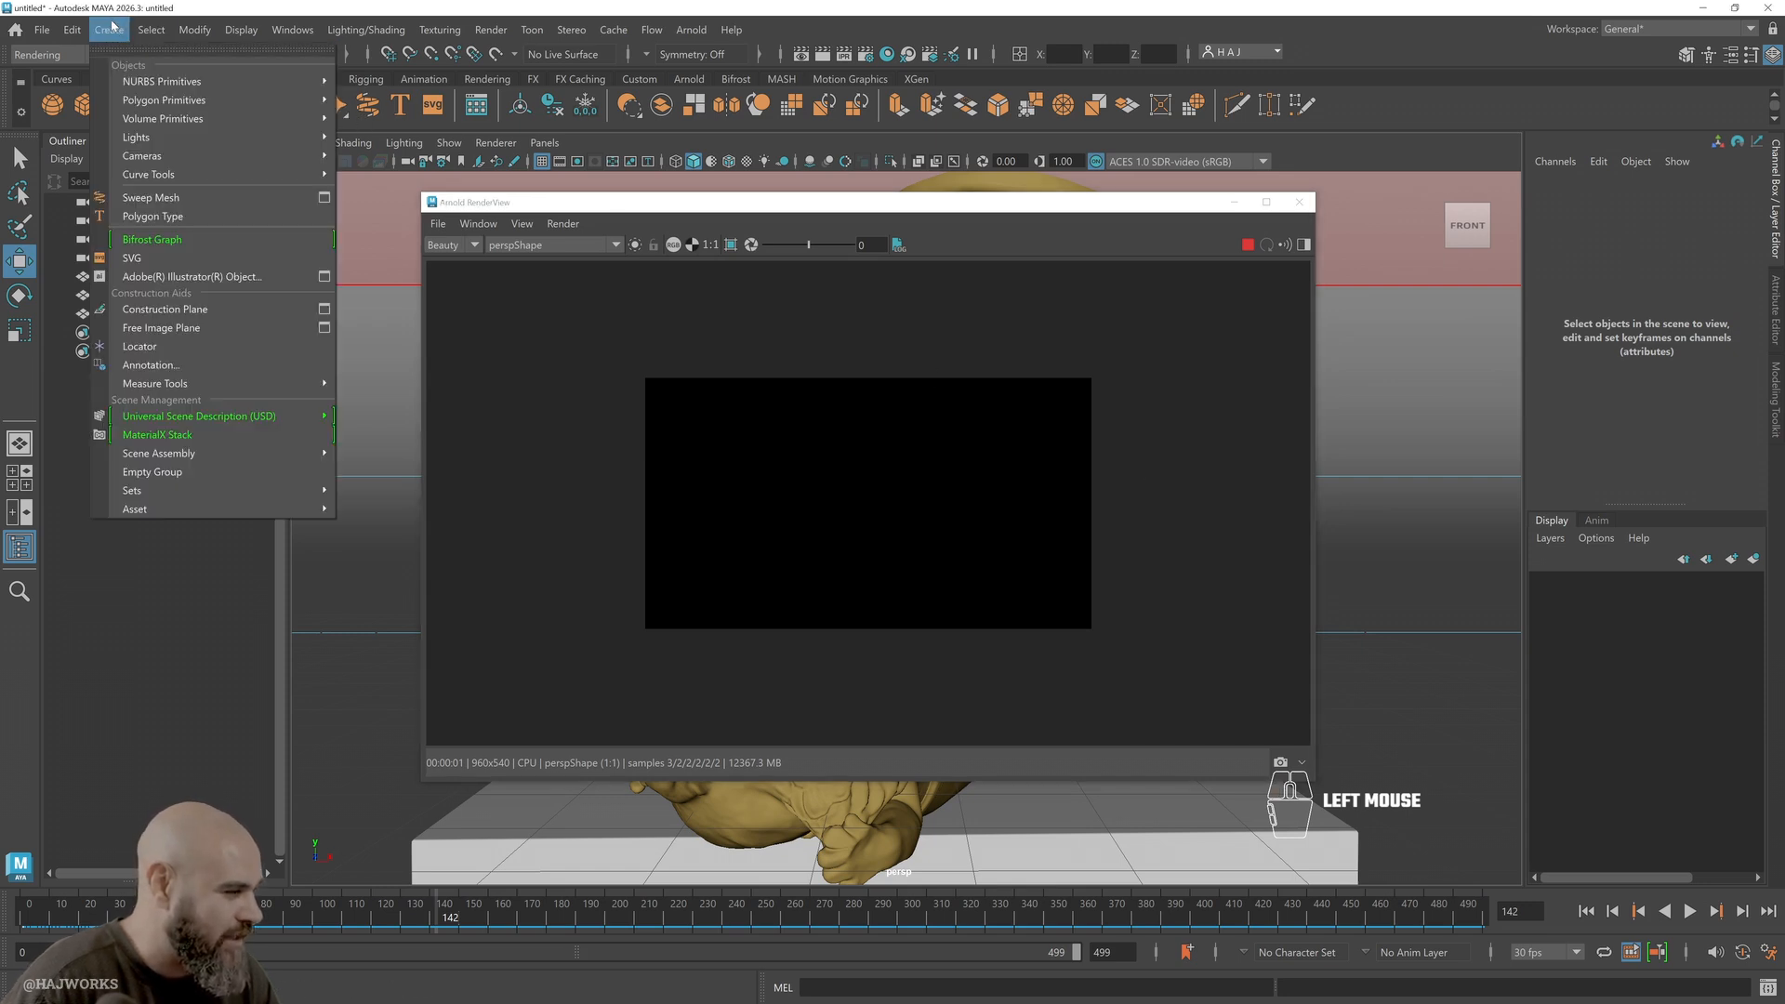
pyautogui.moveTo(157, 142)
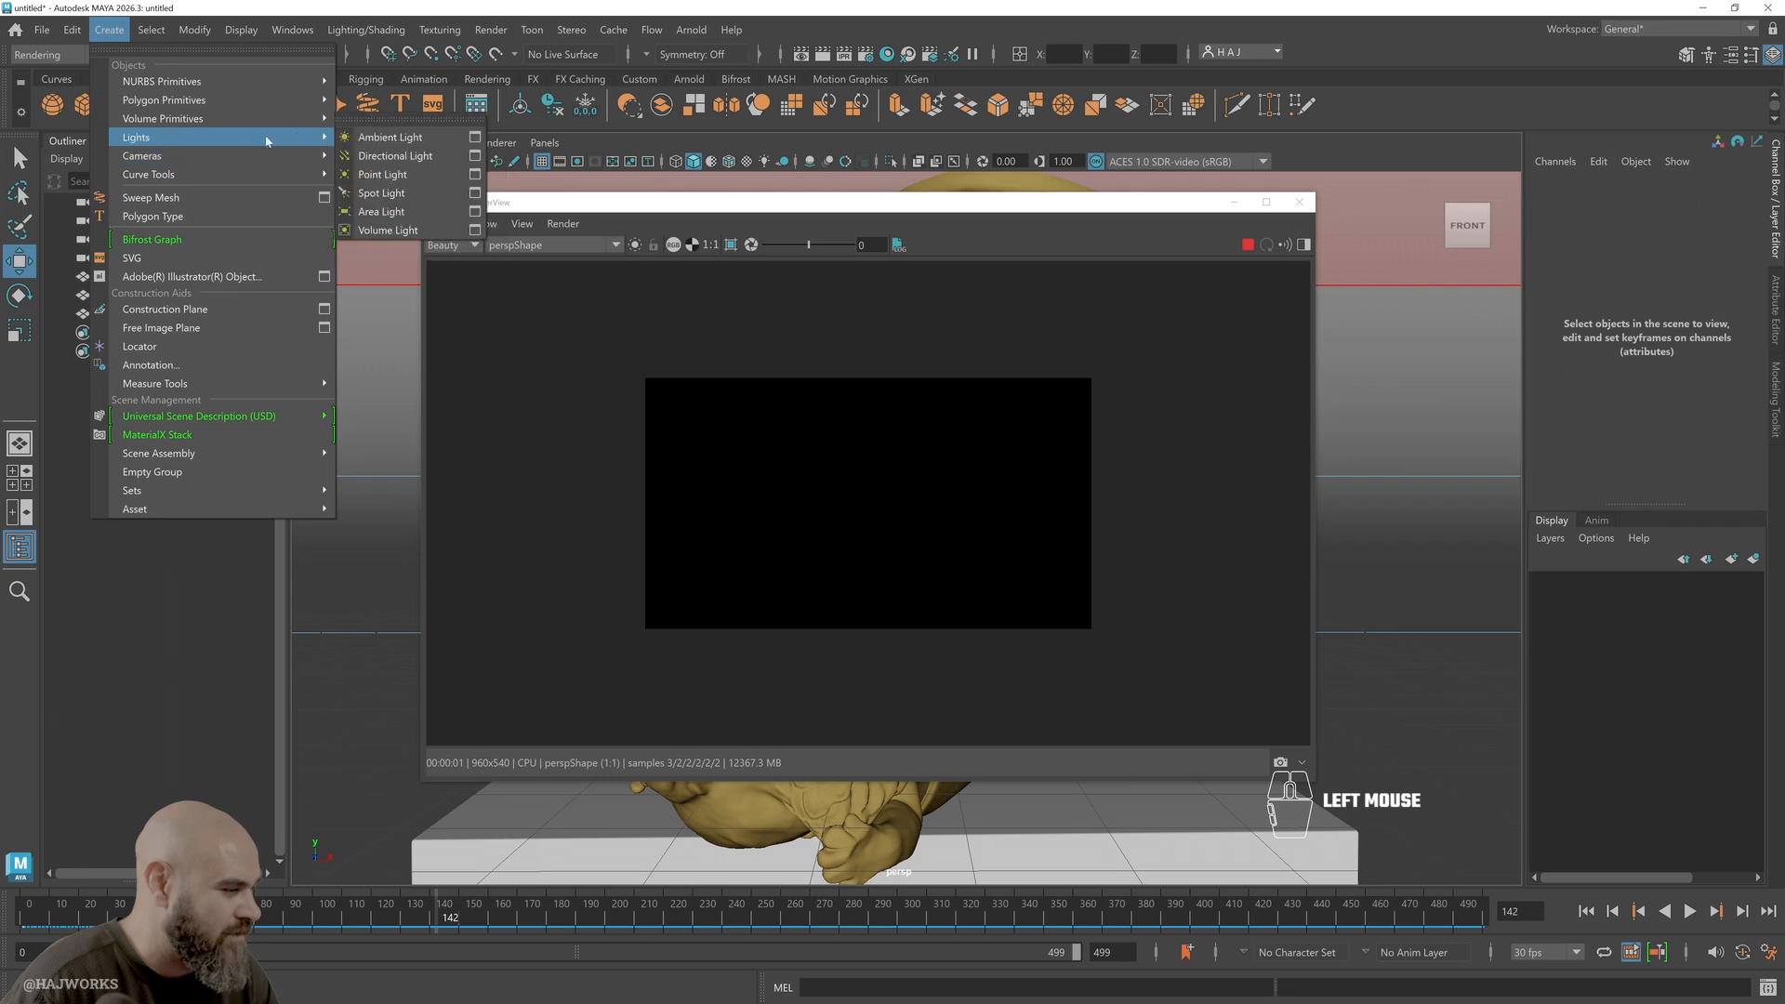
pyautogui.click(395, 155)
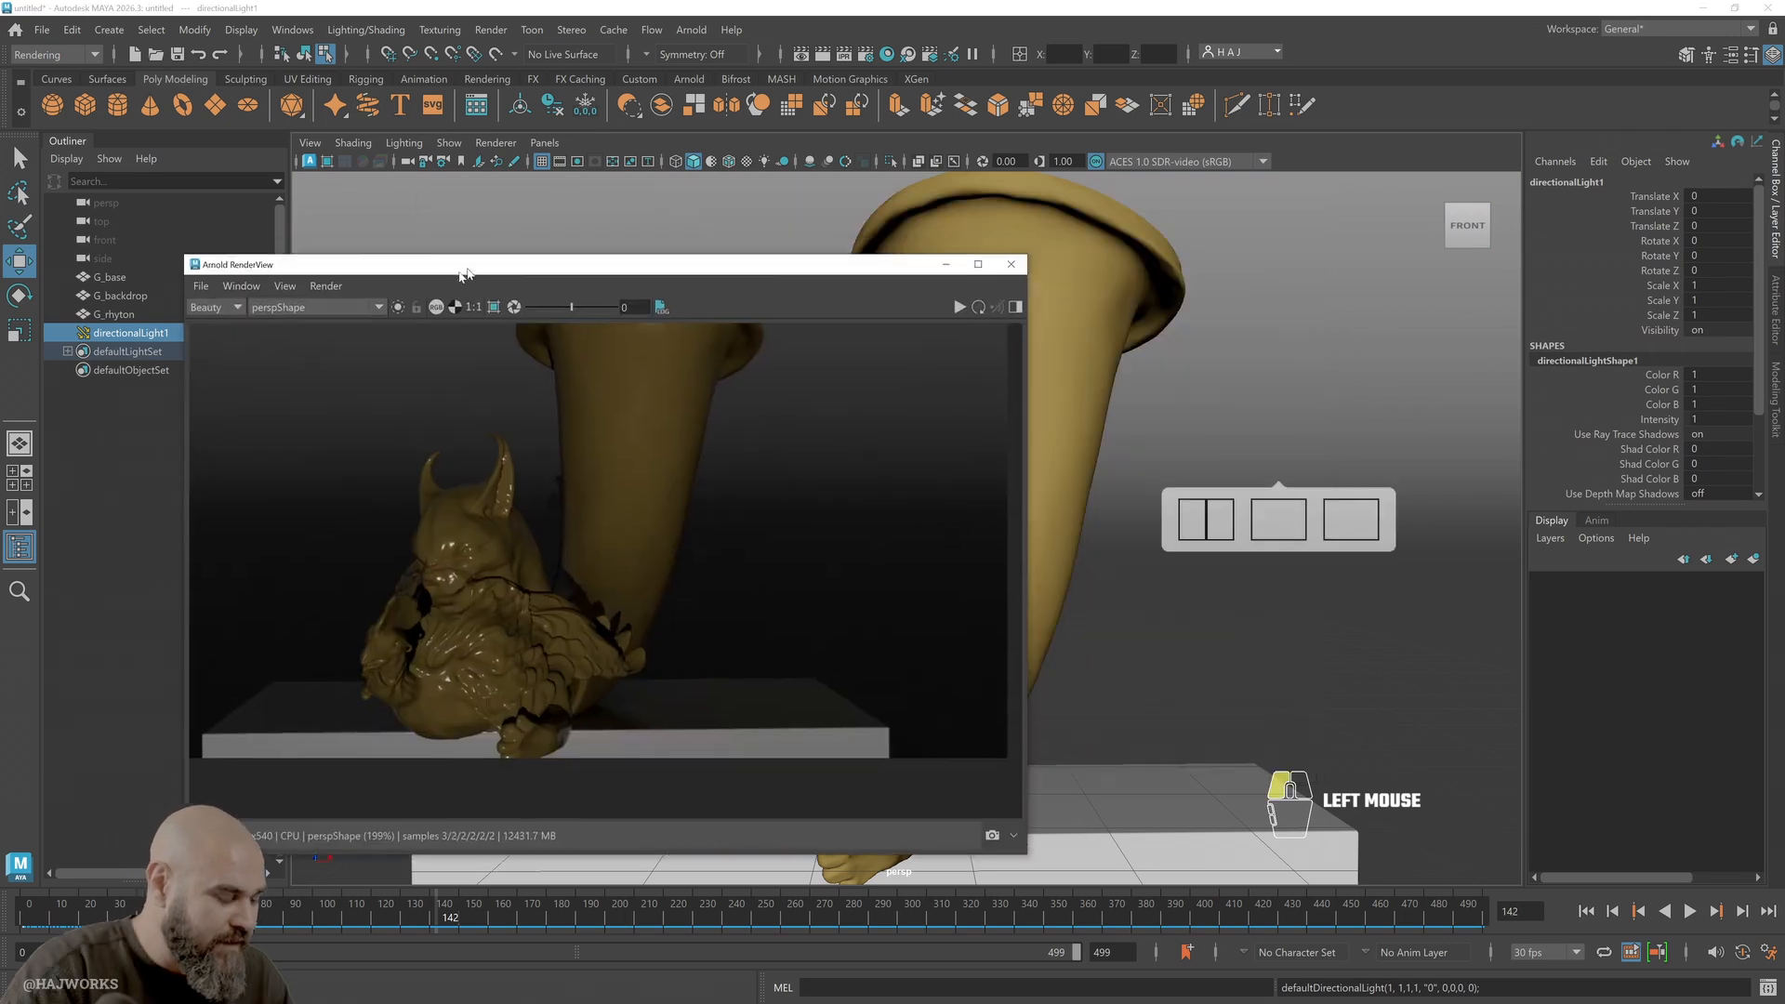
pyautogui.moveTo(460, 269); pyautogui.dragTo(342, 291)
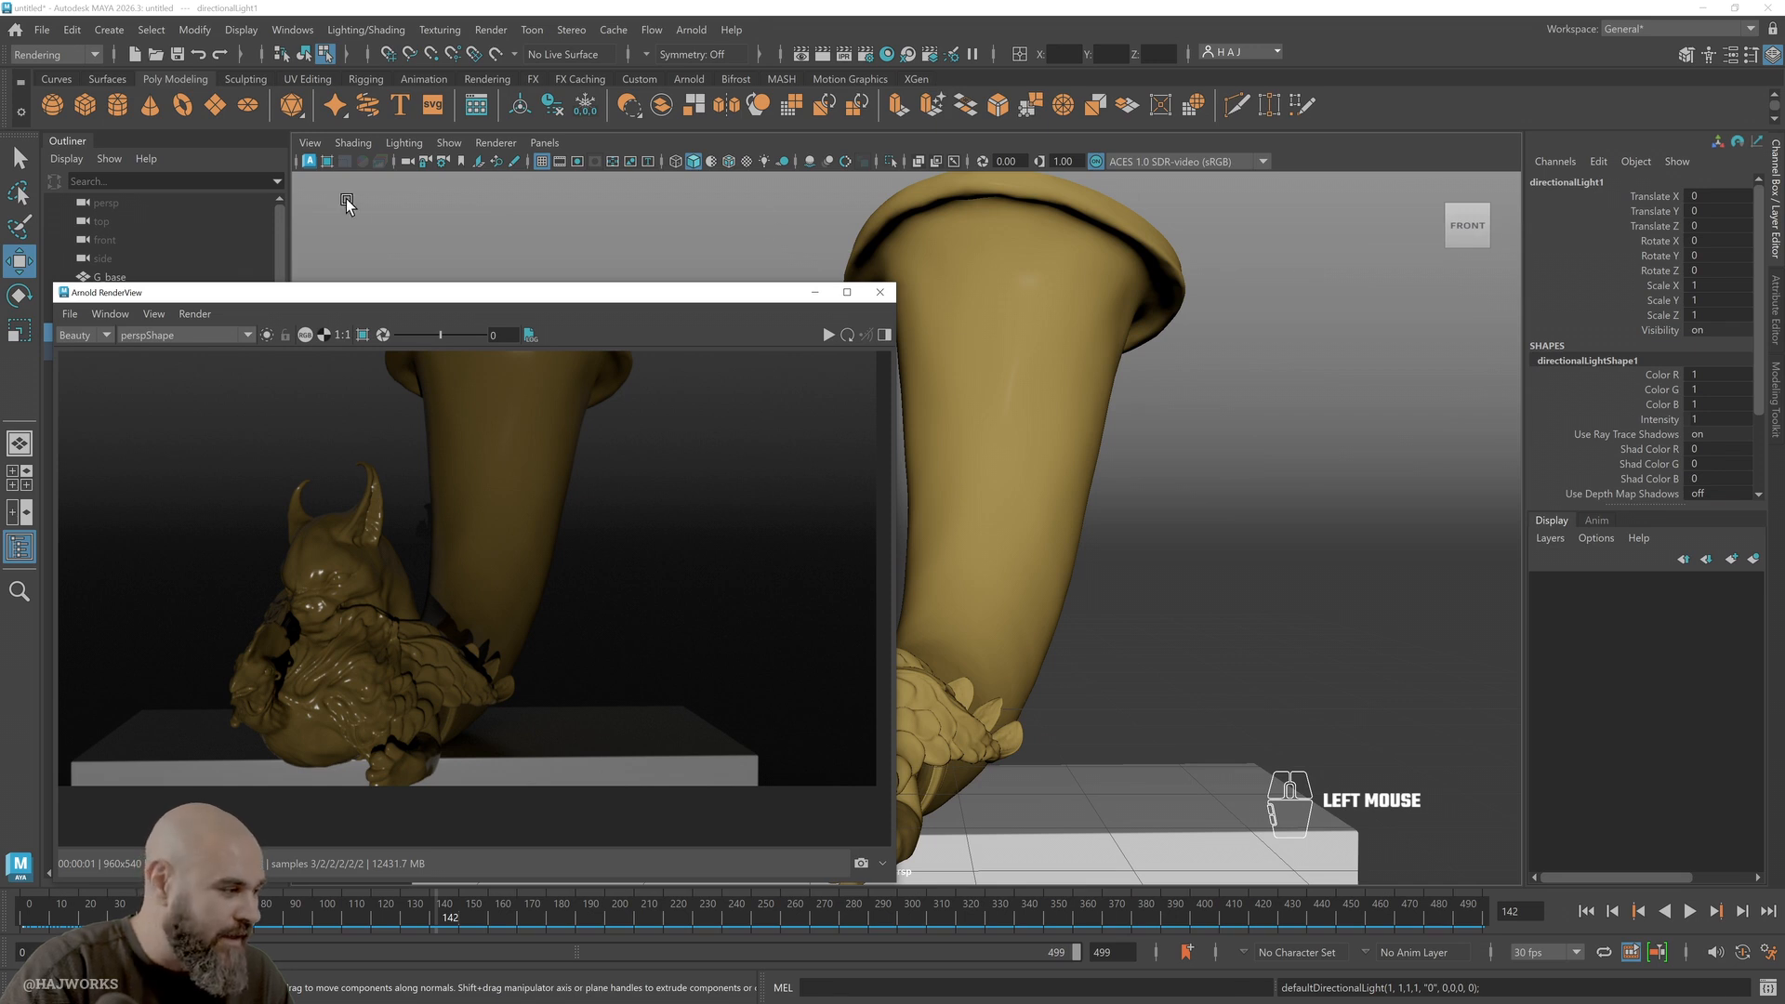
pyautogui.moveTo(335, 296); pyautogui.dragTo(607, 347)
# Re-render with the directional light's intensity raised to 3.826, and lower the intensity to 2.309
pyautogui.click(171, 333)
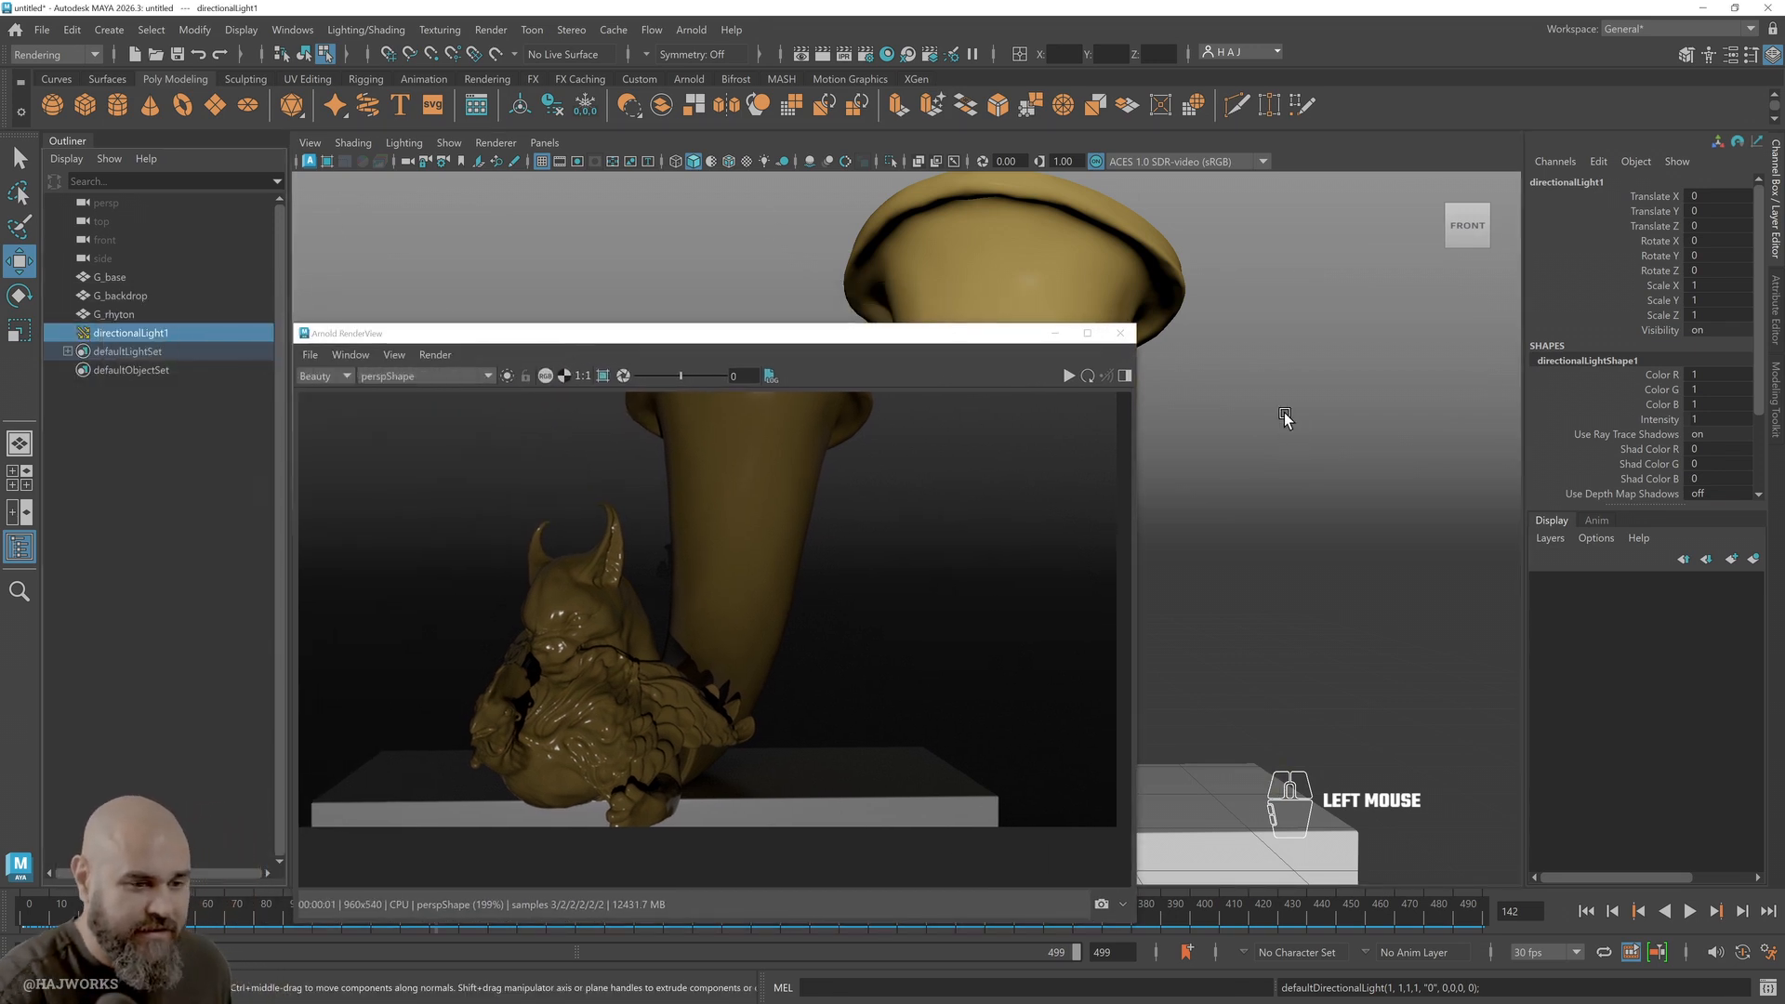
pyautogui.click(1776, 316)
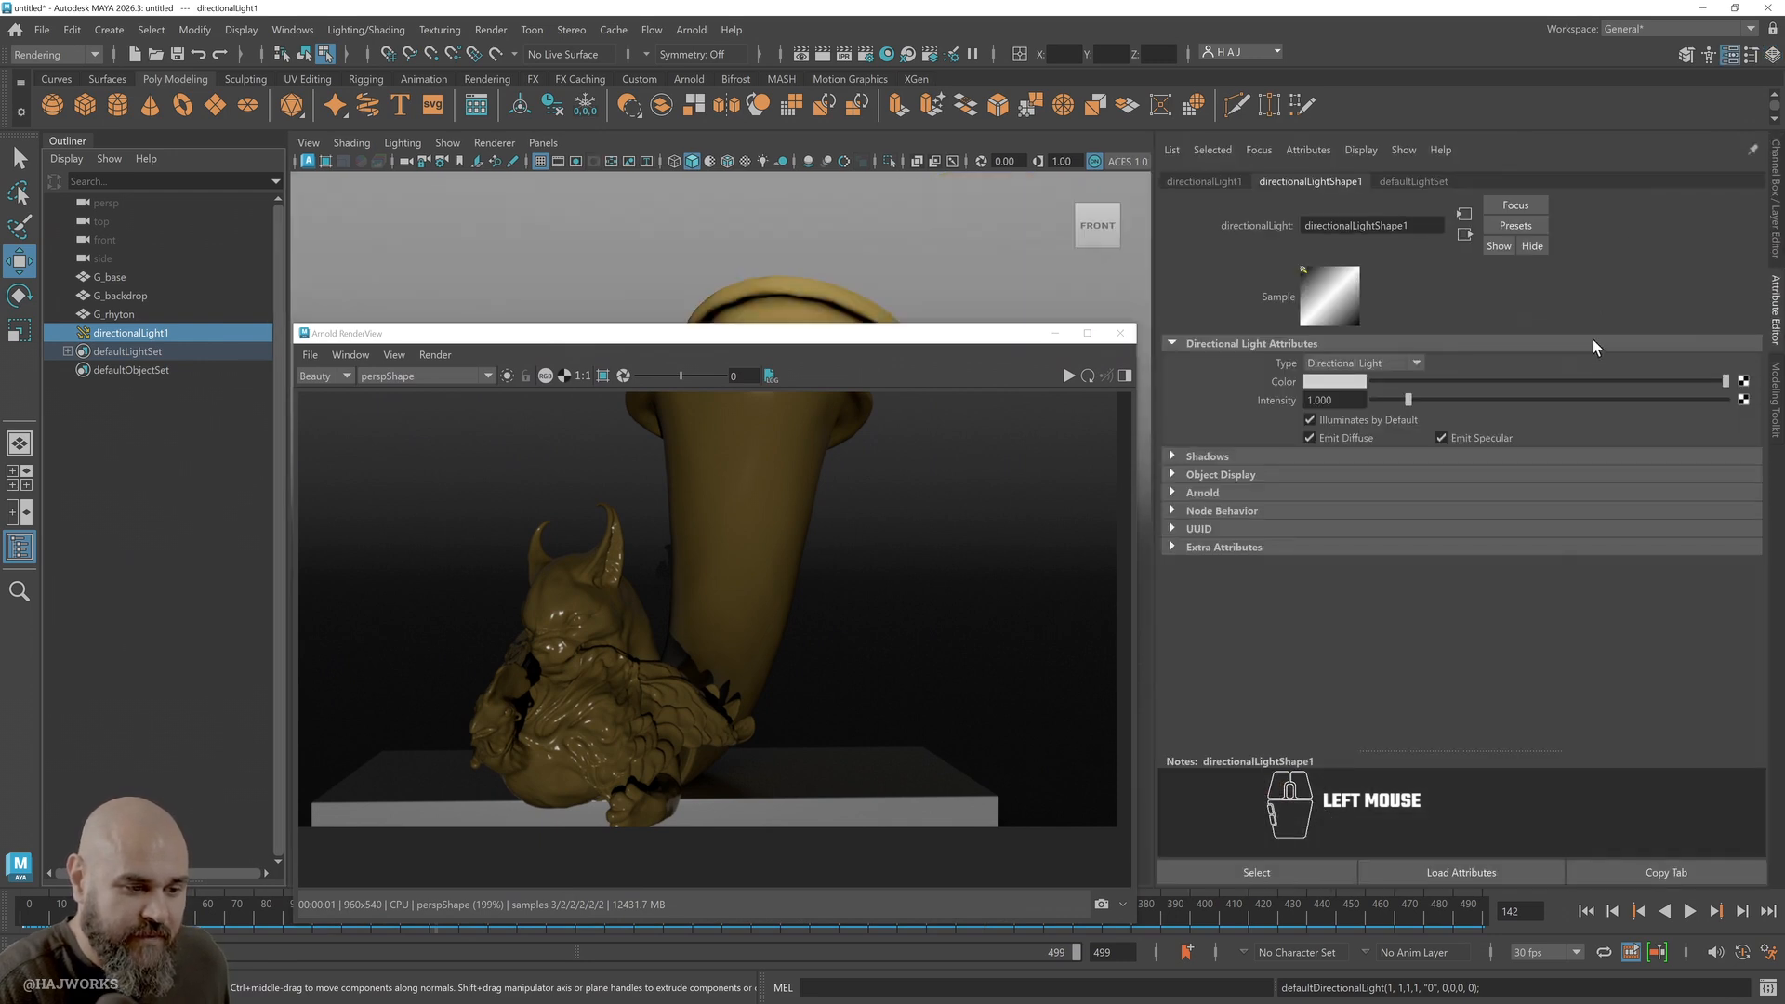
pyautogui.moveTo(1420, 403); pyautogui.dragTo(1508, 427)
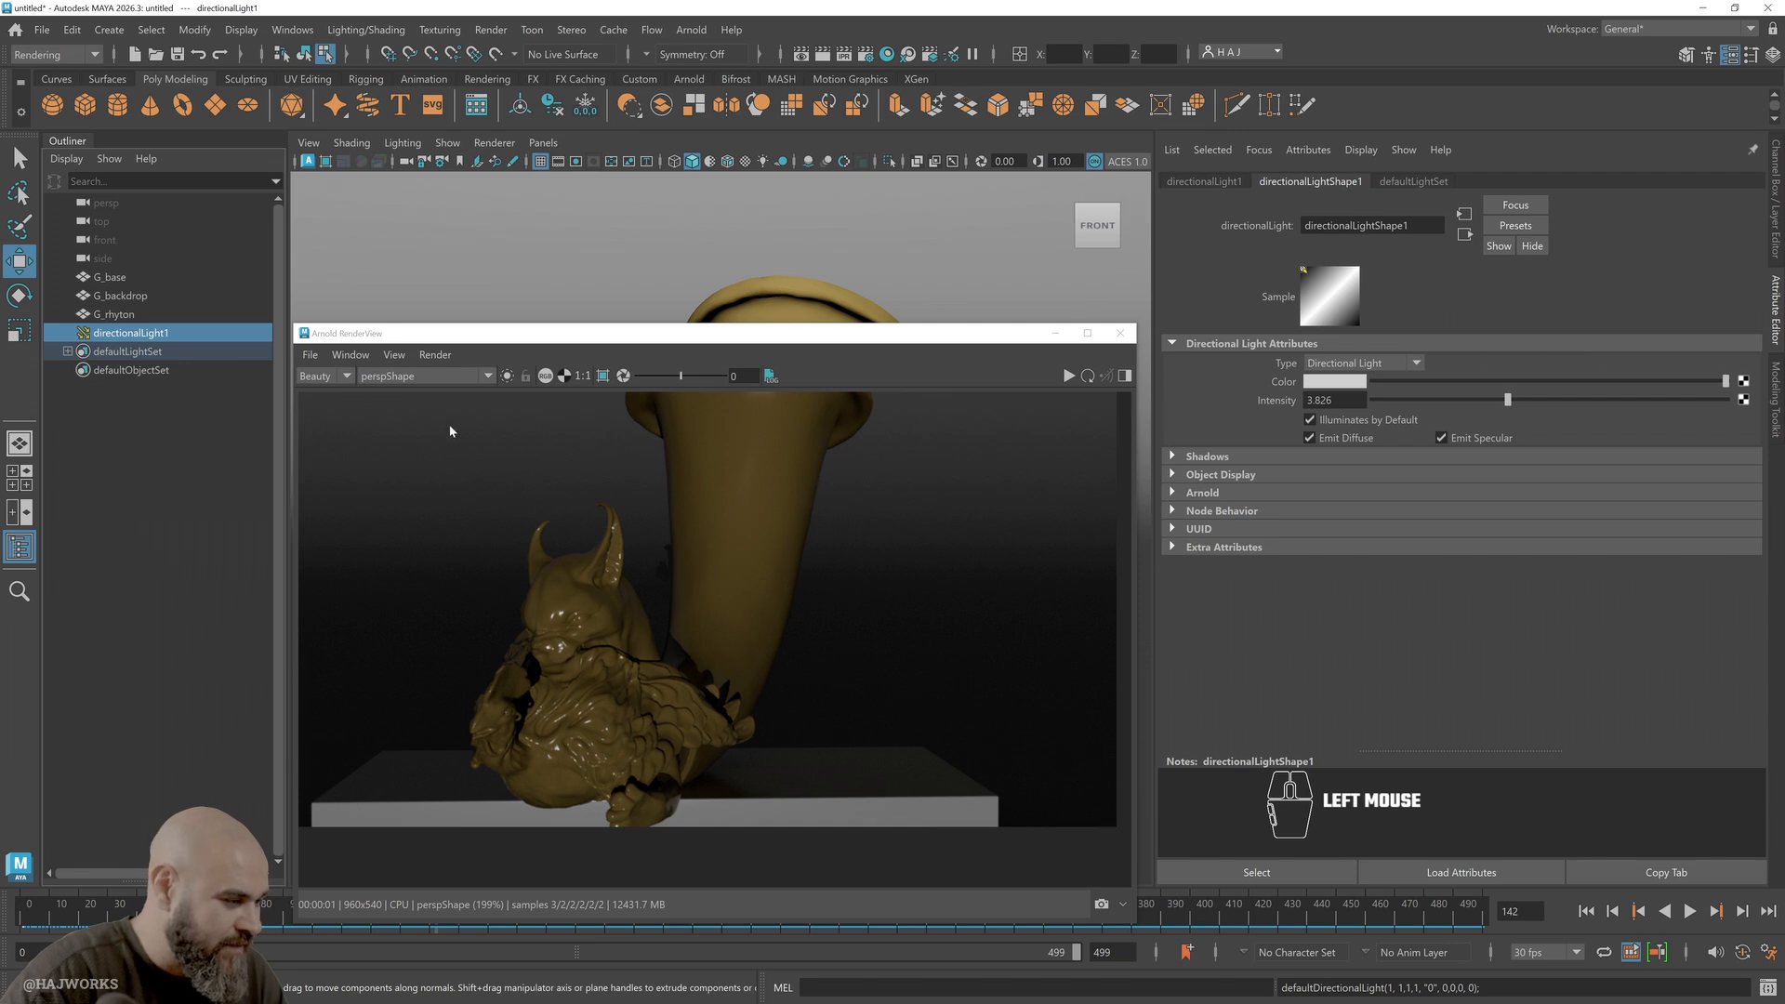
pyautogui.click(1068, 375)
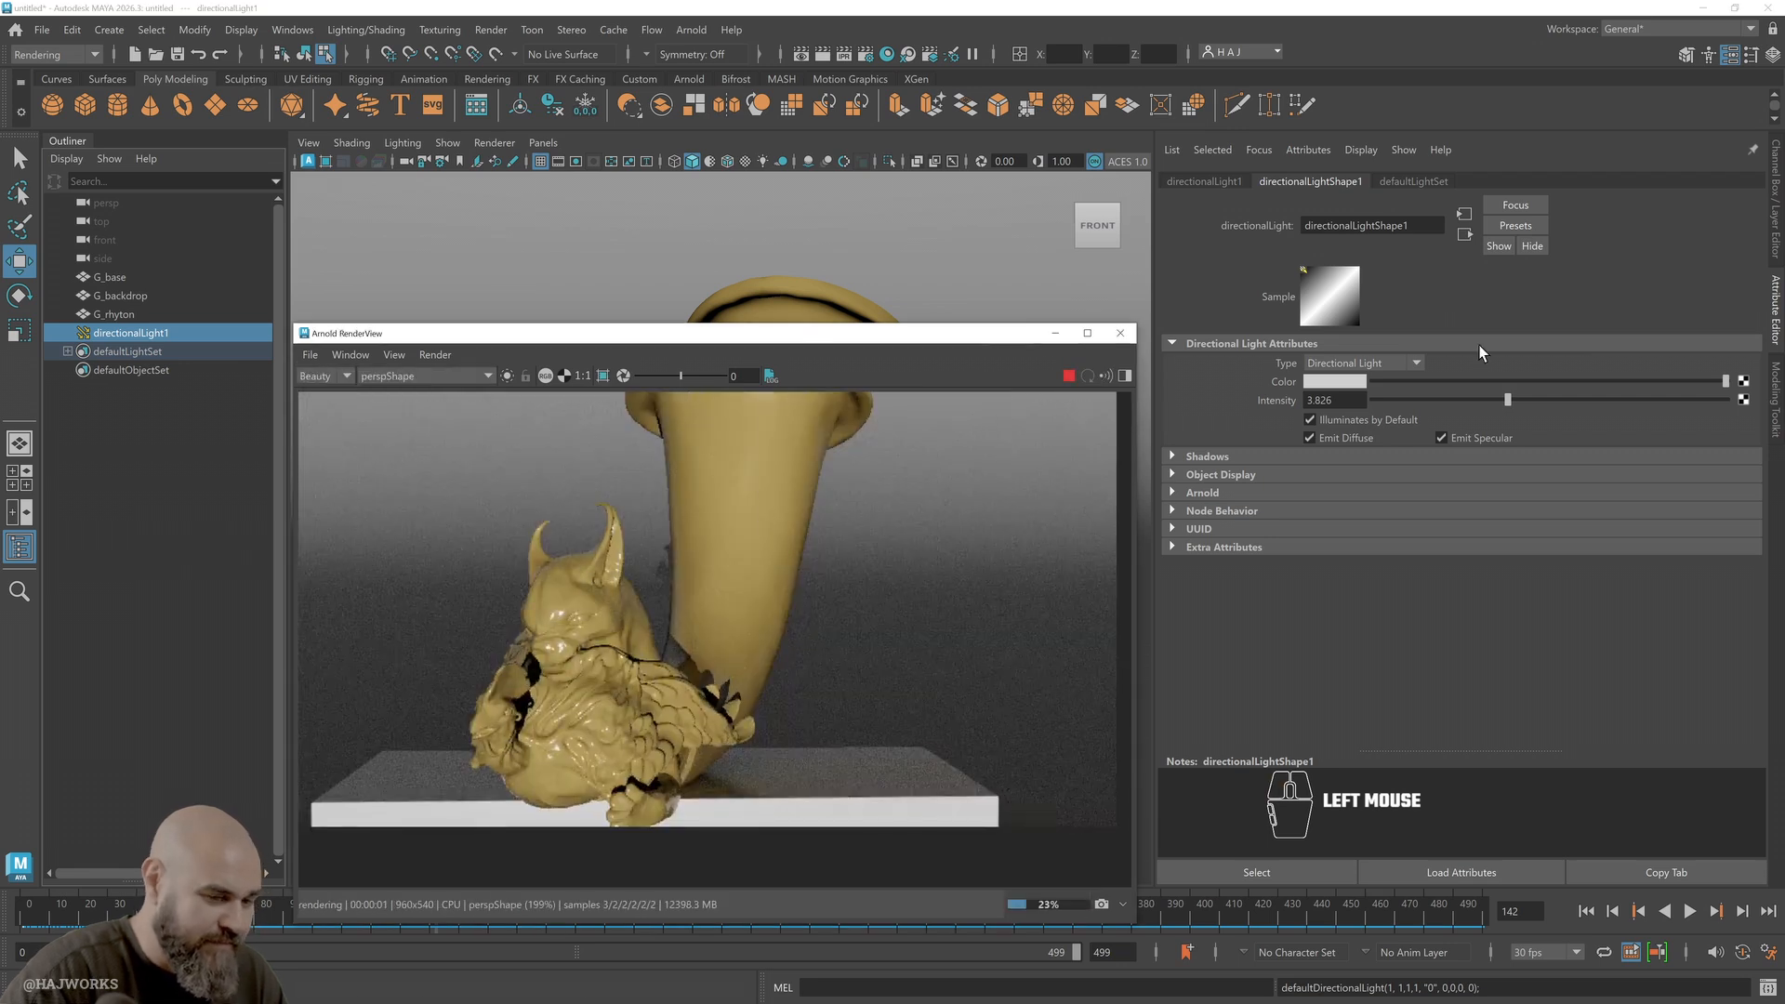
pyautogui.moveTo(1498, 405); pyautogui.dragTo(1454, 411)
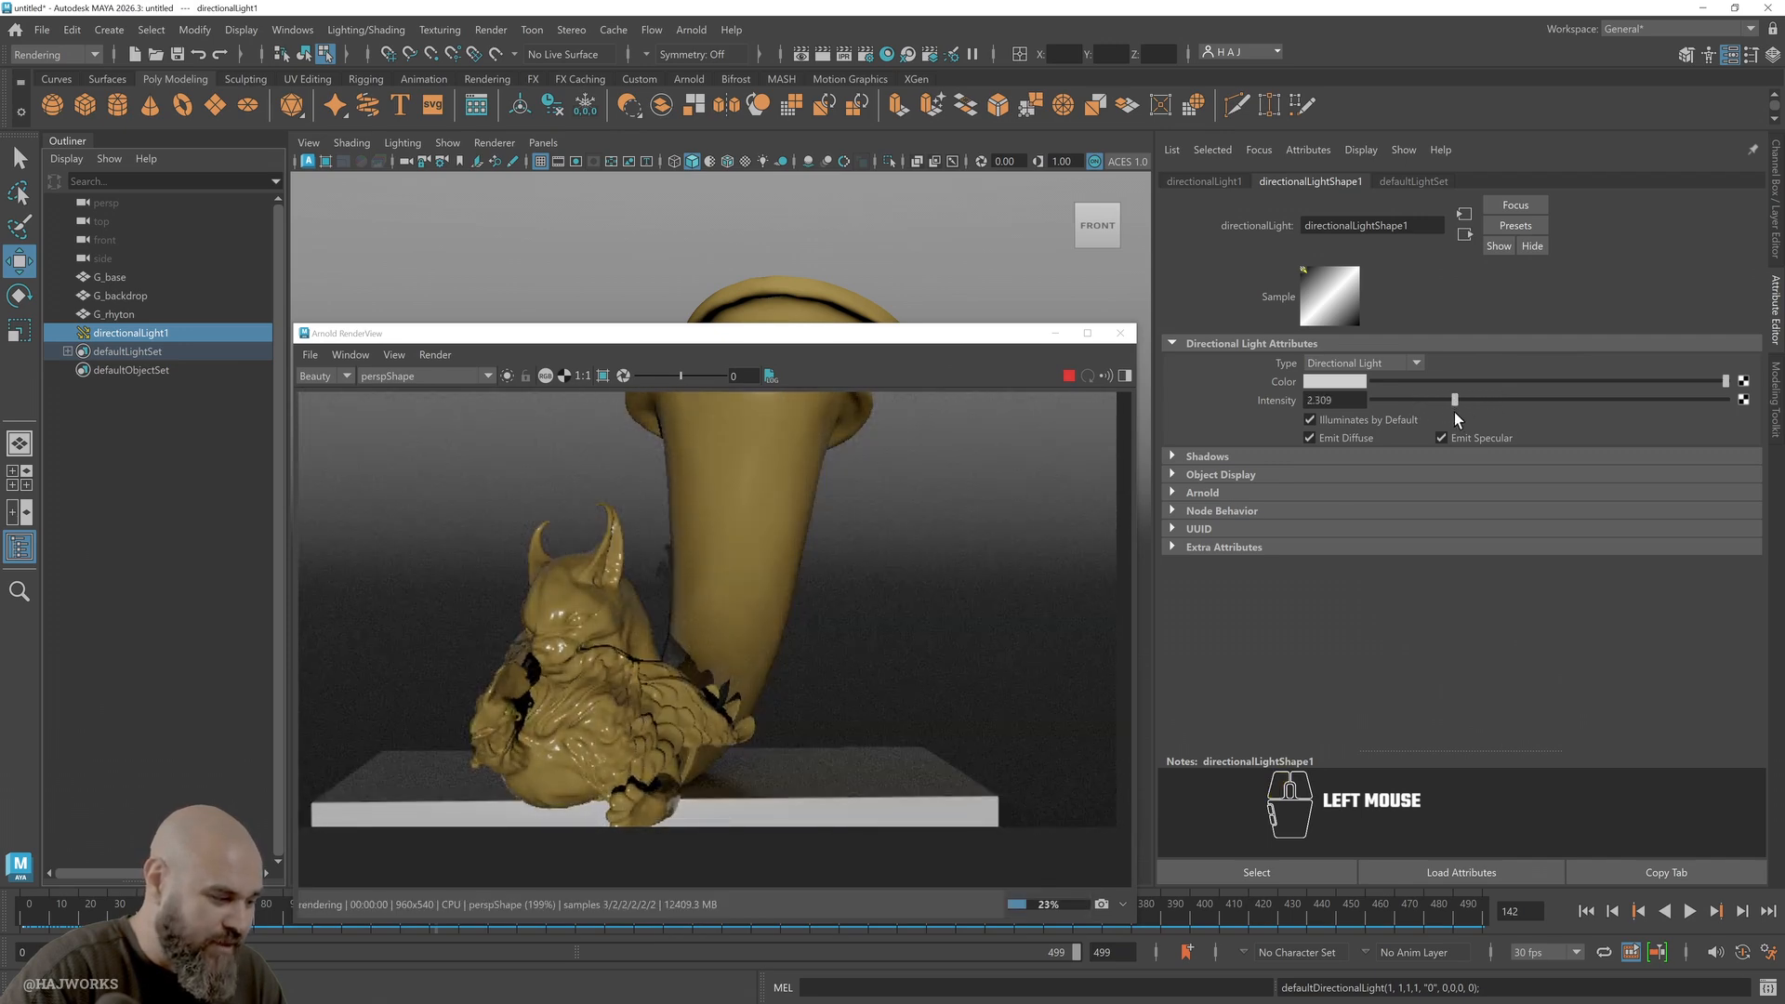
# Tint the directional light pale blue-green with intensity 3.113, and undo a trial change to its shadow settings
pyautogui.click(1346, 382)
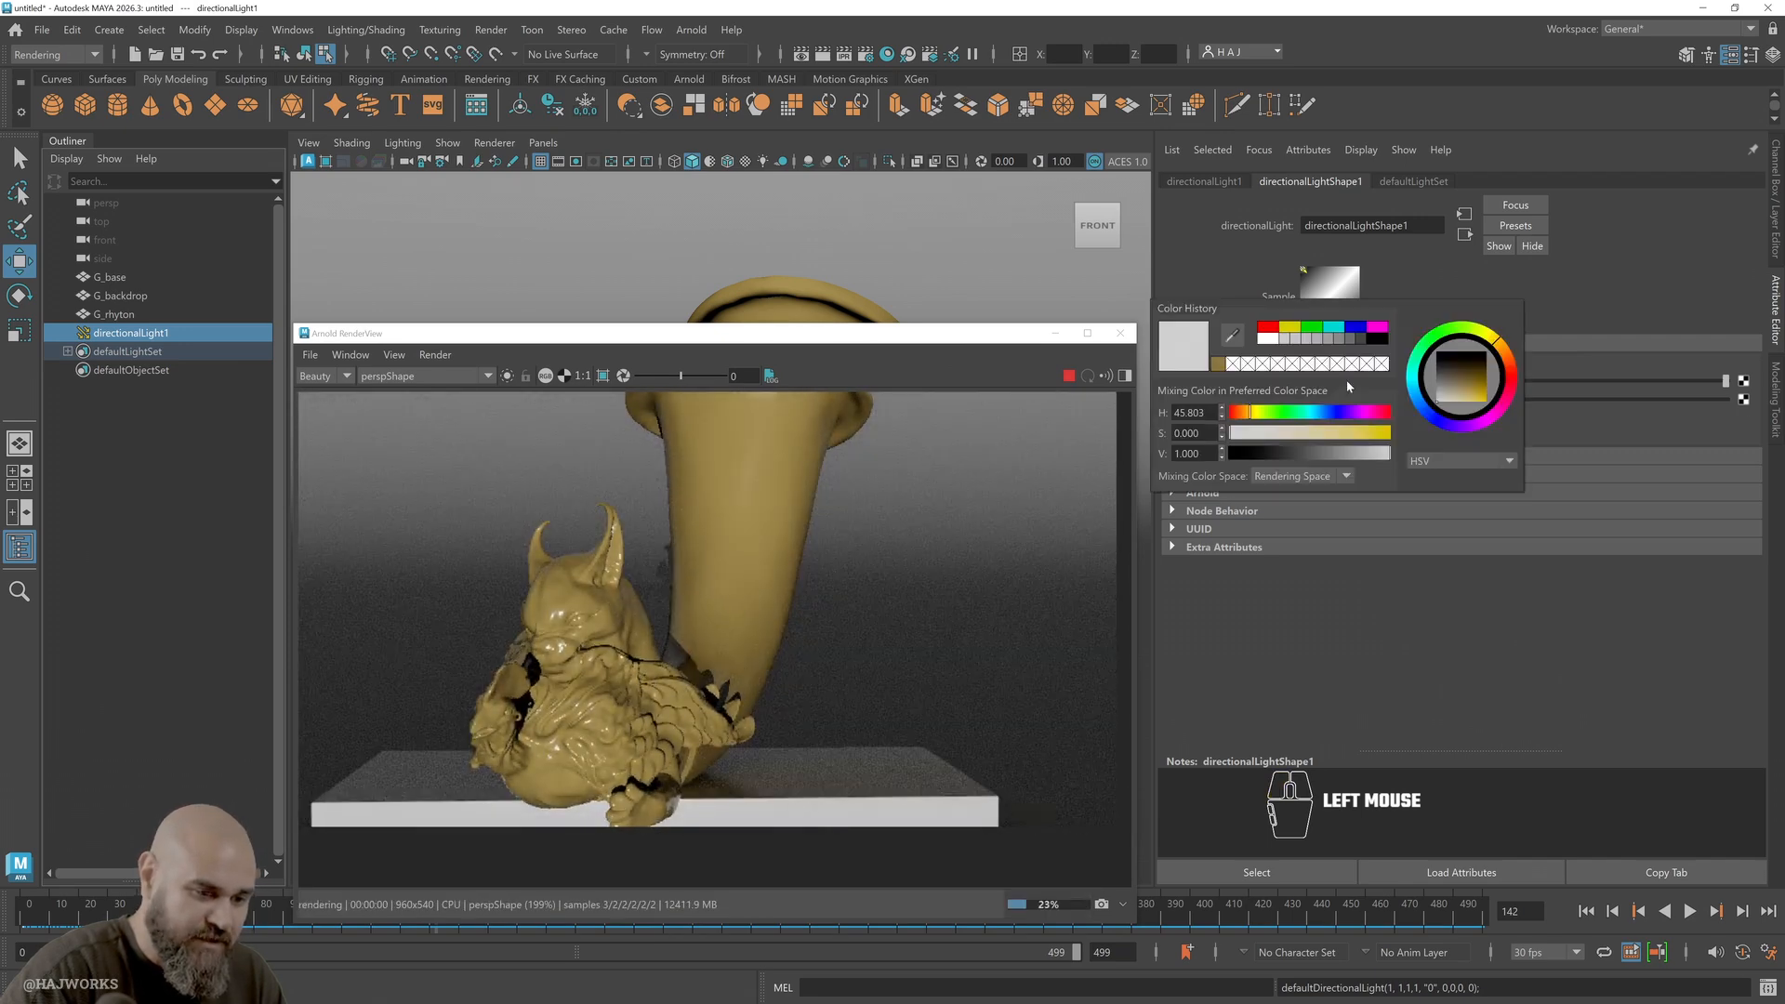
pyautogui.click(1421, 388)
pyautogui.moveTo(1457, 383); pyautogui.dragTo(1440, 398)
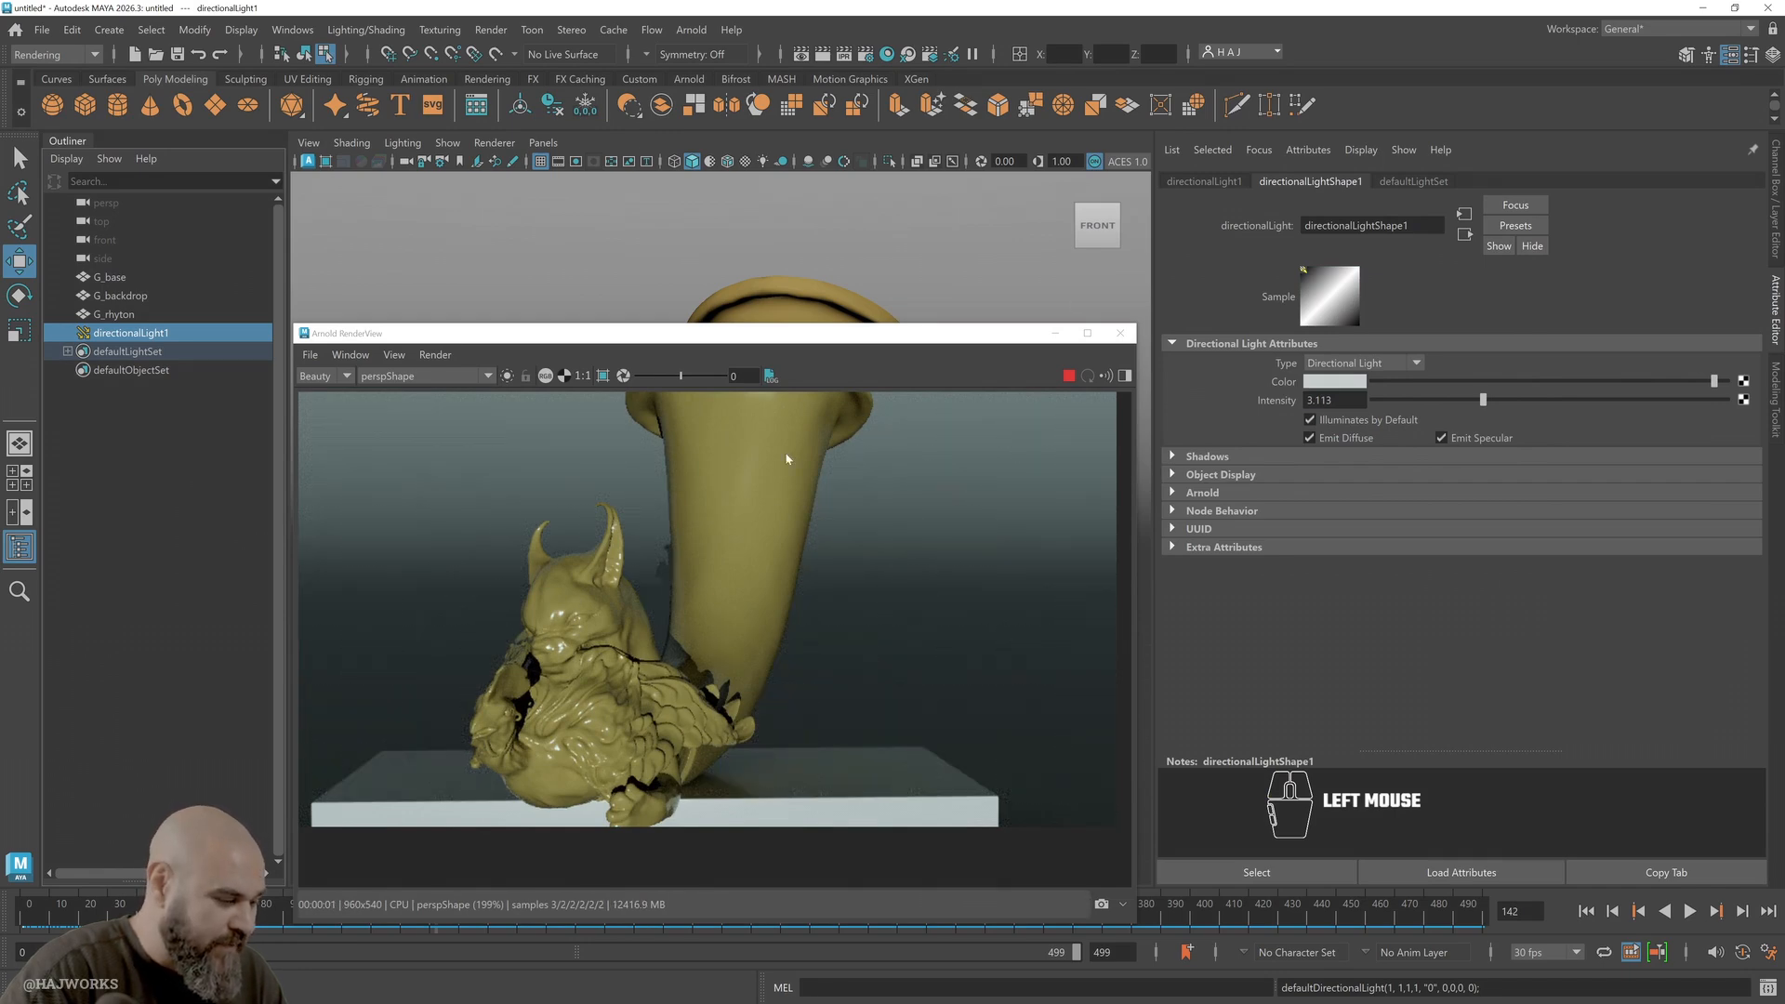
pyautogui.click(1397, 463)
pyautogui.press('z')
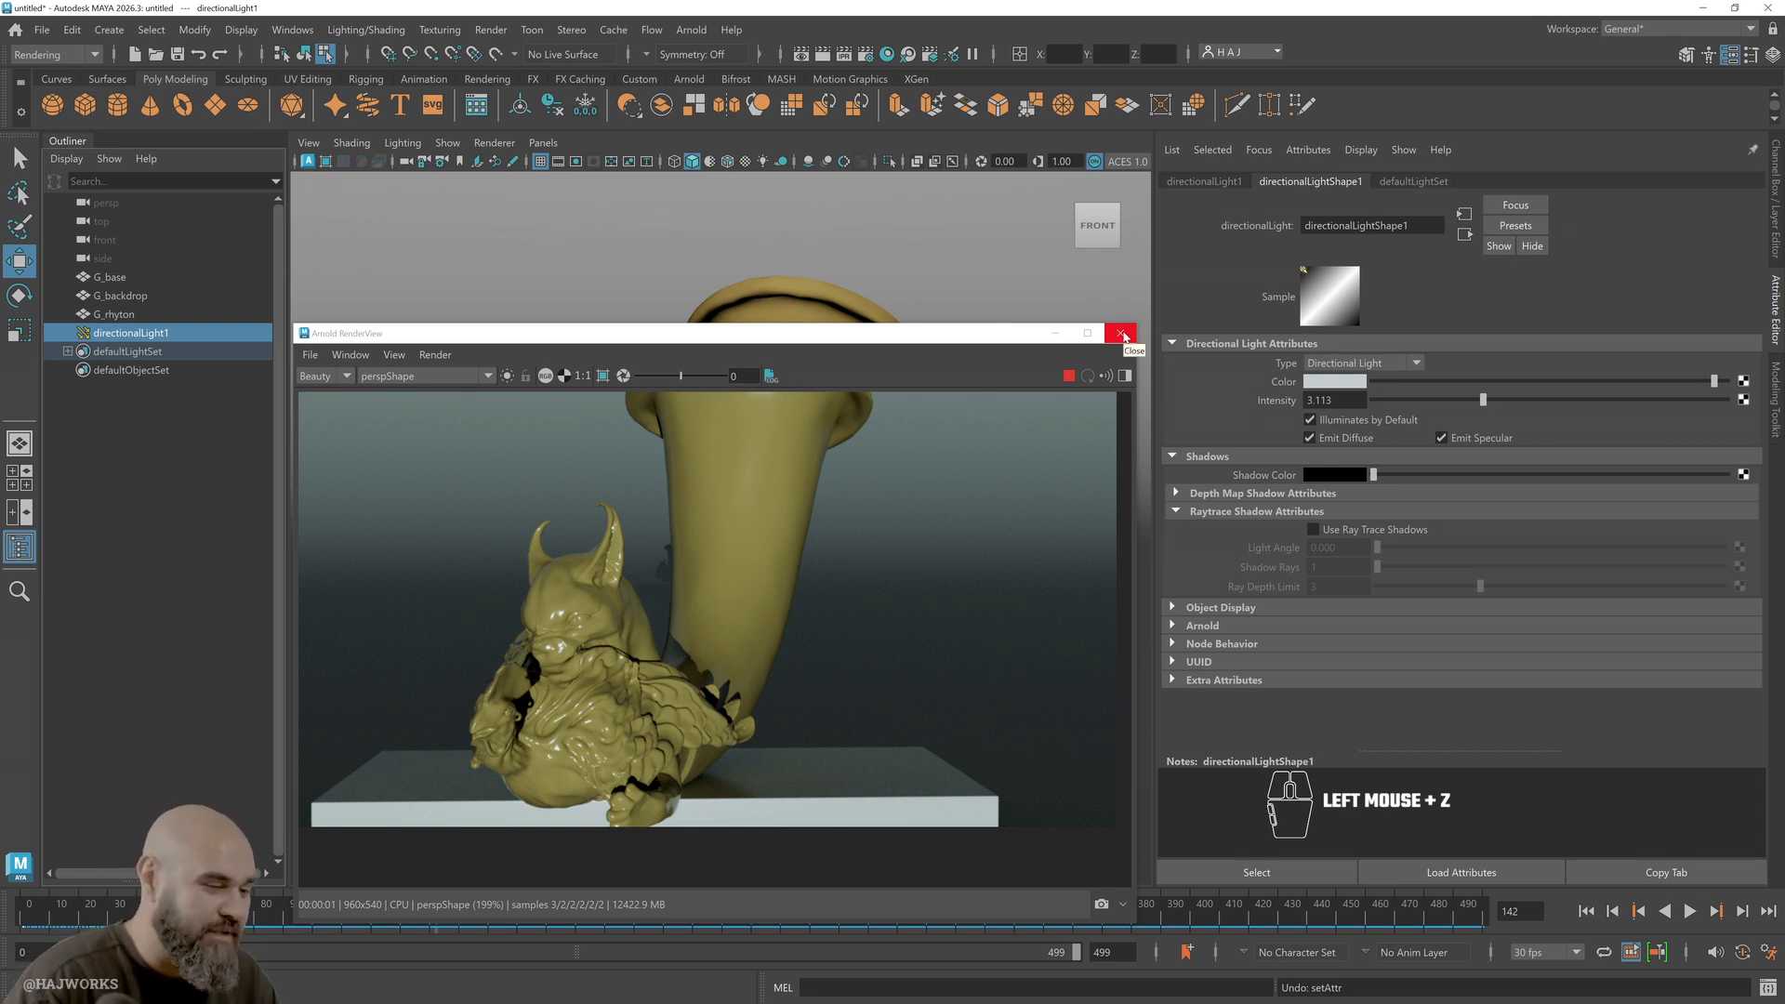
# Close the Arnold RenderView and start Arnold rendering directly in the perspective viewport
pyautogui.click(1121, 332)
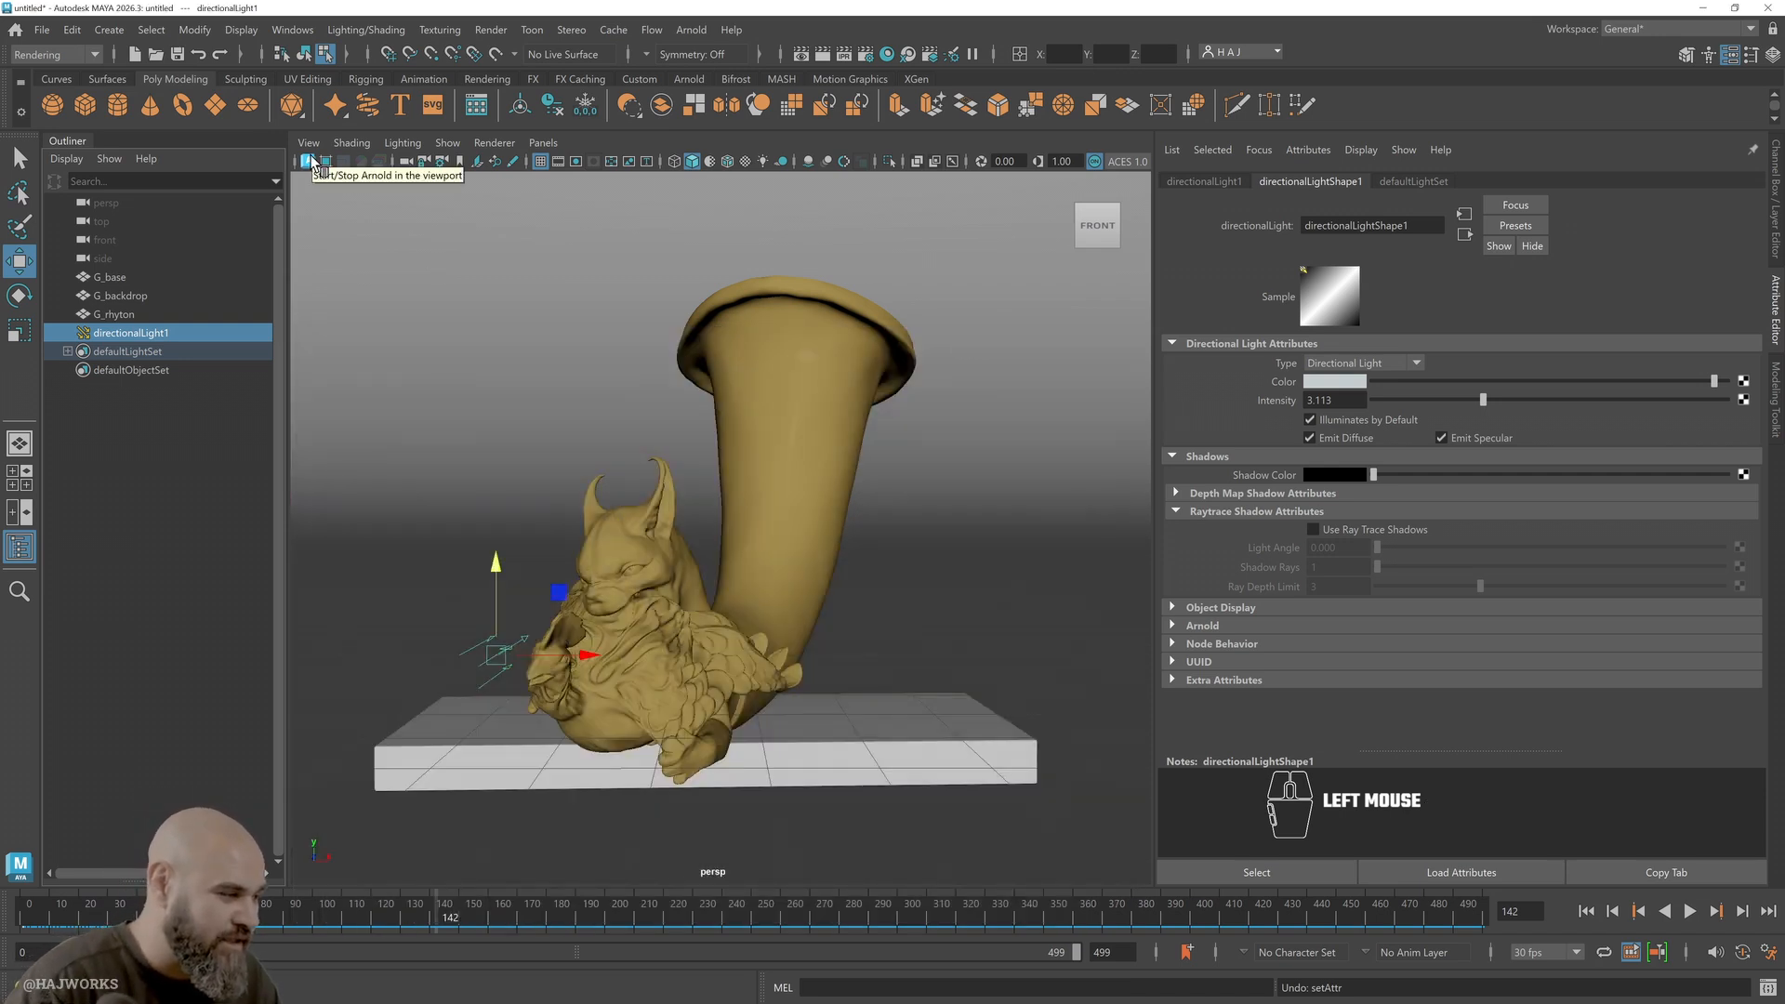
pyautogui.press('F7')
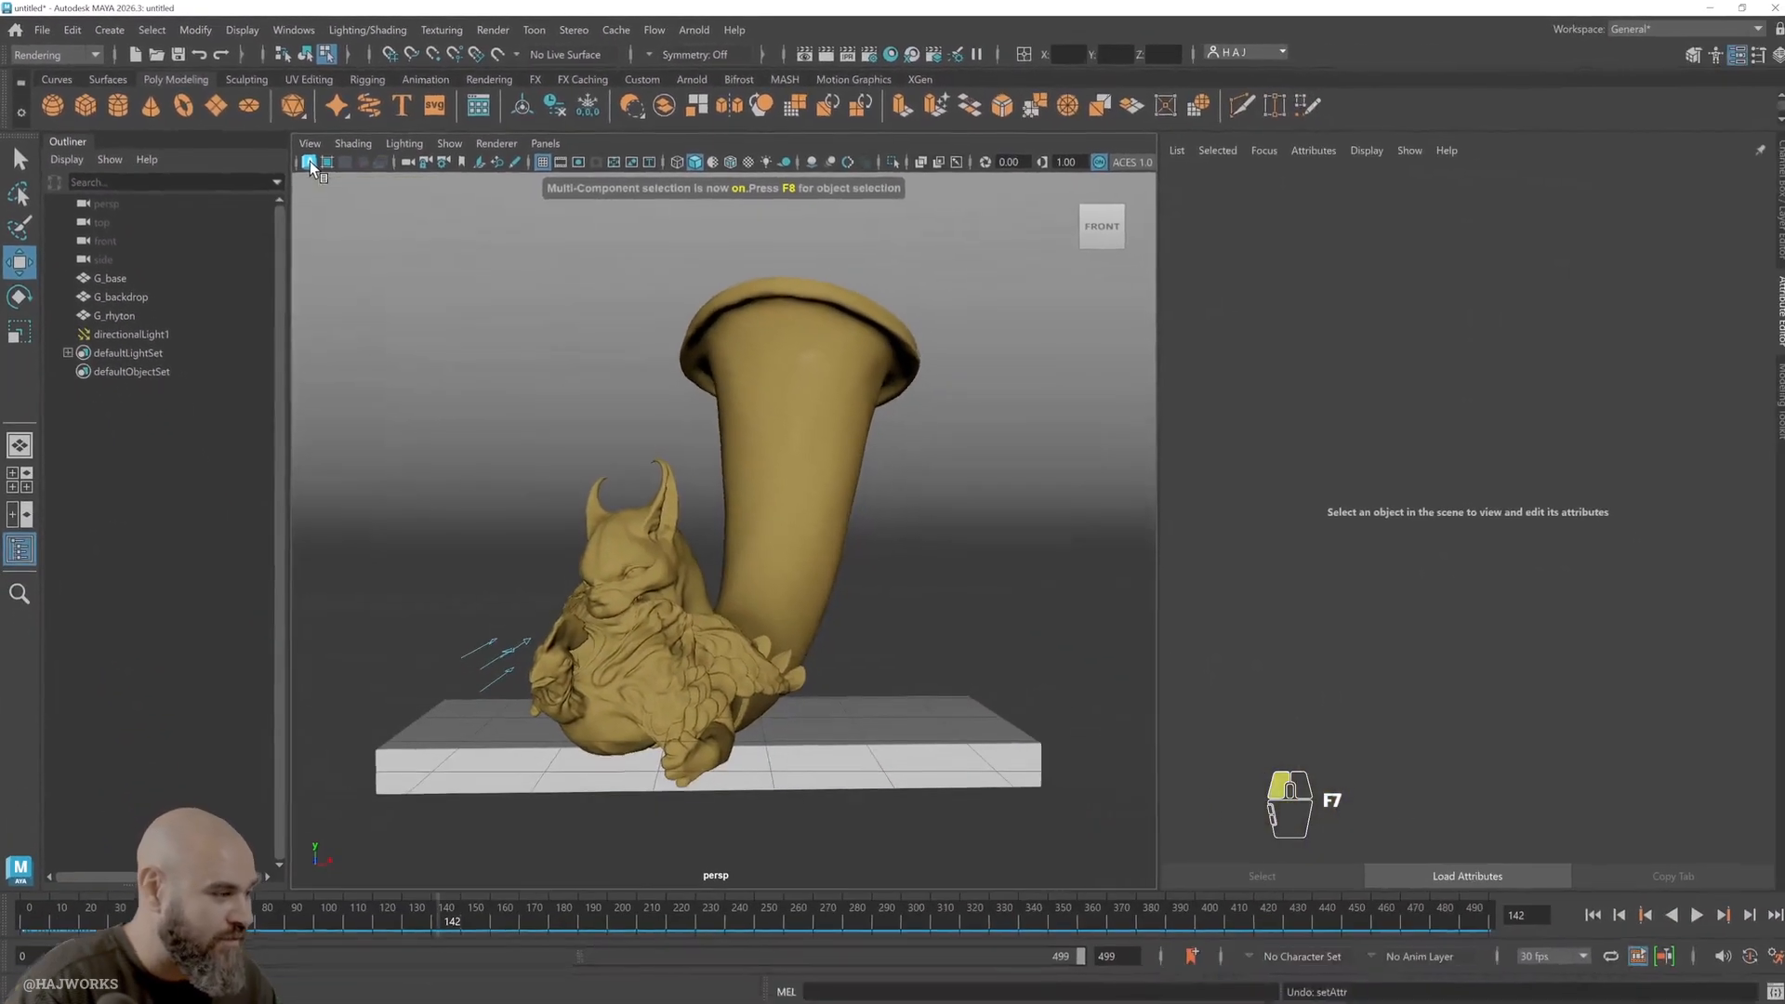
pyautogui.click(616, 326)
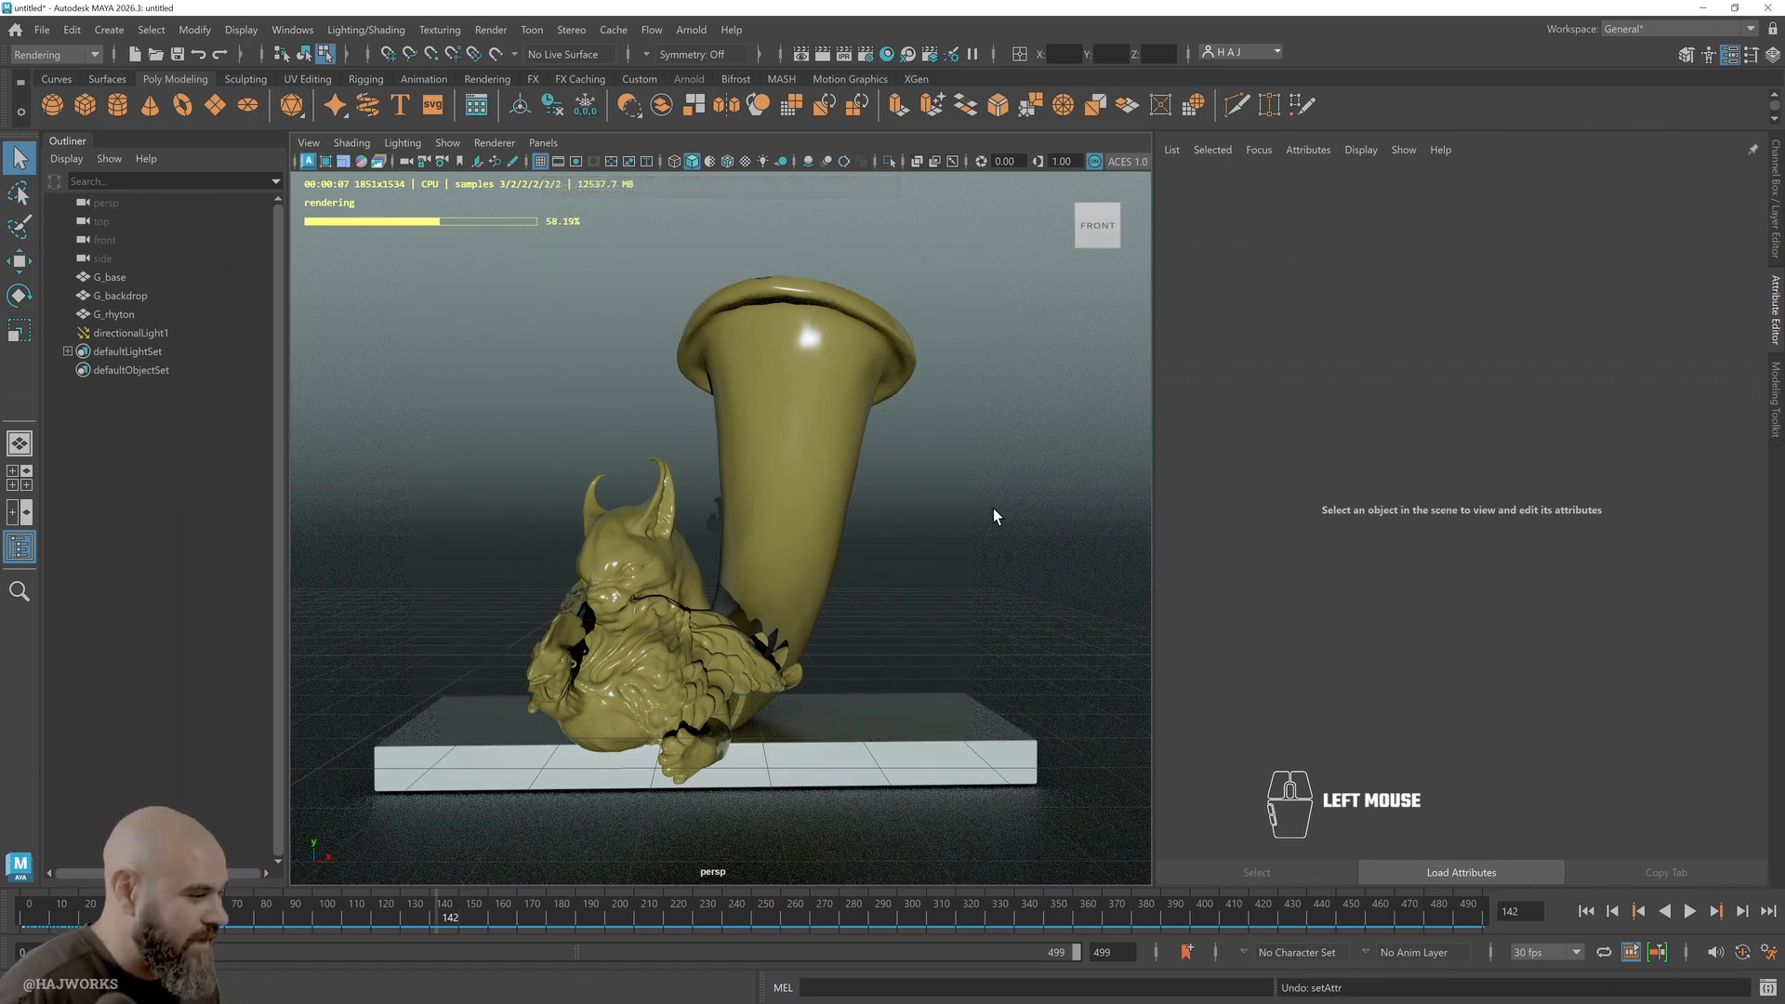
# Examine the live Arnold render of the rhyton on its base from several angles and distances
pyautogui.keyDown('alt'); pyautogui.moveTo(946, 483); pyautogui.dragTo(906, 561); pyautogui.keyUp('alt')
pyautogui.keyDown('alt'); pyautogui.moveTo(907, 562); pyautogui.dragTo(967, 549, button='middle'); pyautogui.keyUp('alt')
pyautogui.keyDown('alt'); pyautogui.moveTo(963, 532); pyautogui.dragTo(996, 545, button='right'); pyautogui.keyUp('alt')
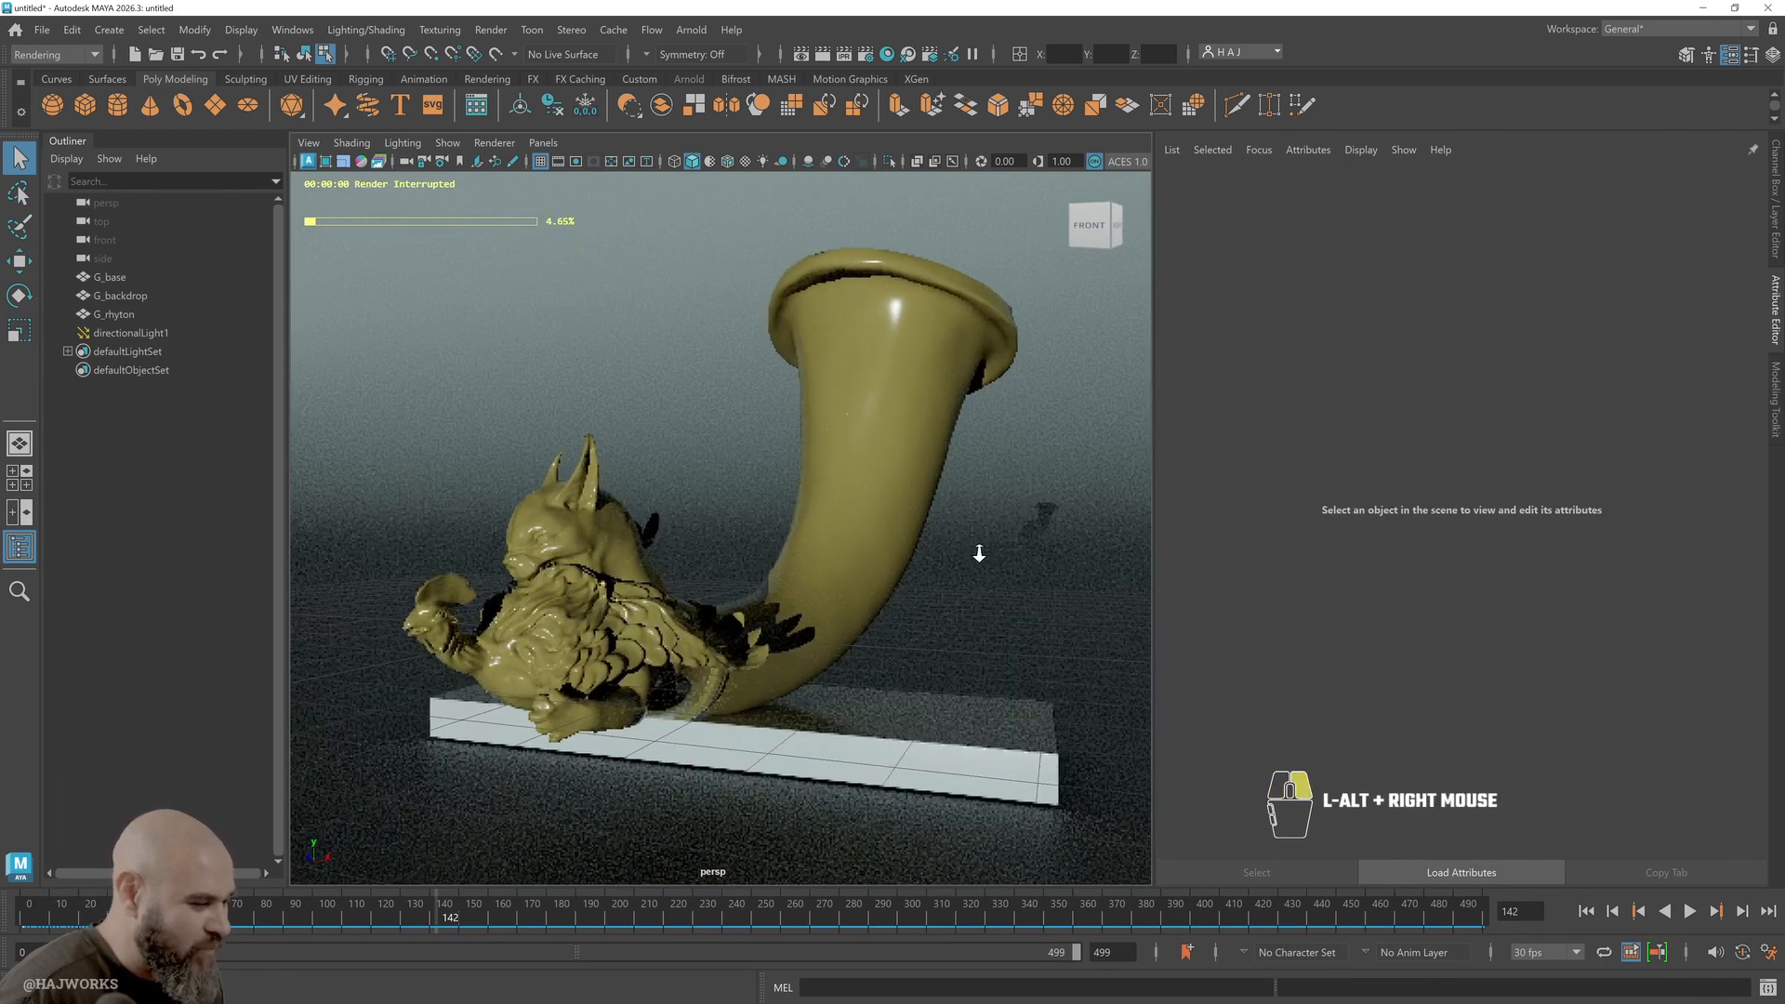
pyautogui.keyDown('alt'); pyautogui.moveTo(995, 544); pyautogui.dragTo(985, 569, button='middle'); pyautogui.keyUp('alt')
pyautogui.keyDown('alt'); pyautogui.moveTo(836, 664); pyautogui.dragTo(999, 661); pyautogui.keyUp('alt')
pyautogui.keyDown('alt'); pyautogui.moveTo(999, 661); pyautogui.dragTo(980, 623, button='middle'); pyautogui.keyUp('alt')
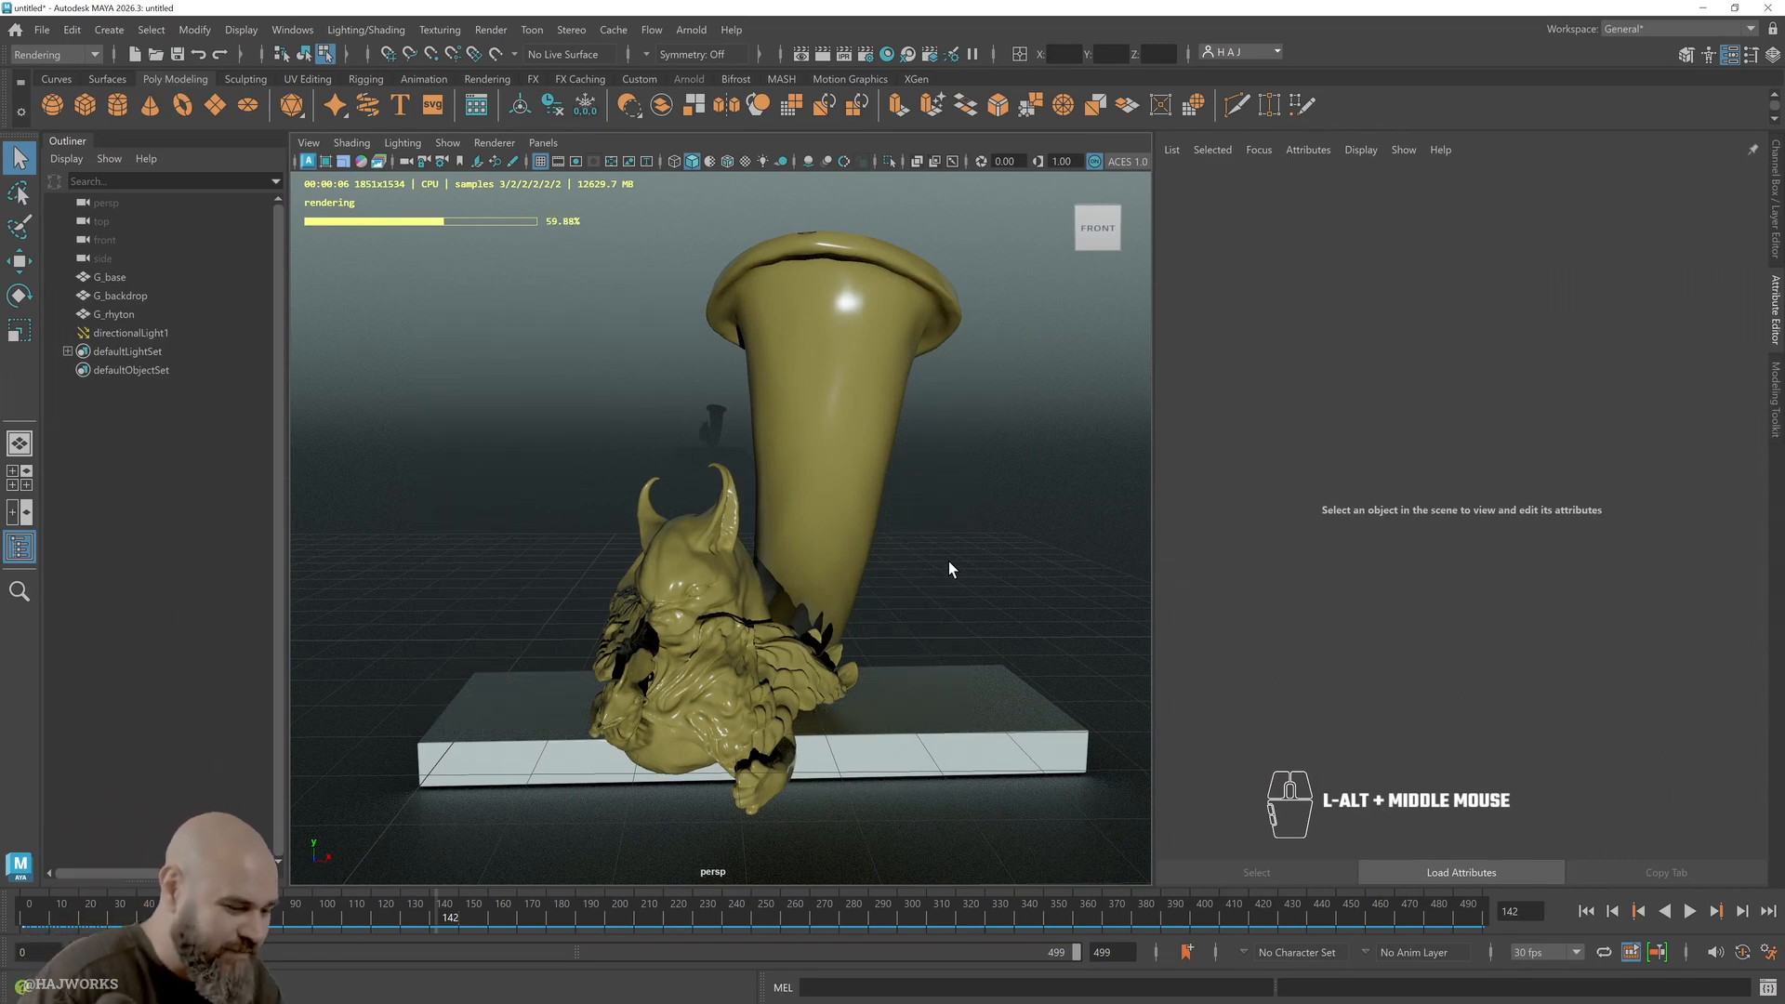
# Set the rhyton material's metalness to 0.452 and specular roughness to 0.407, and clear the rhyton mesh's selection highlight
pyautogui.click(822, 563)
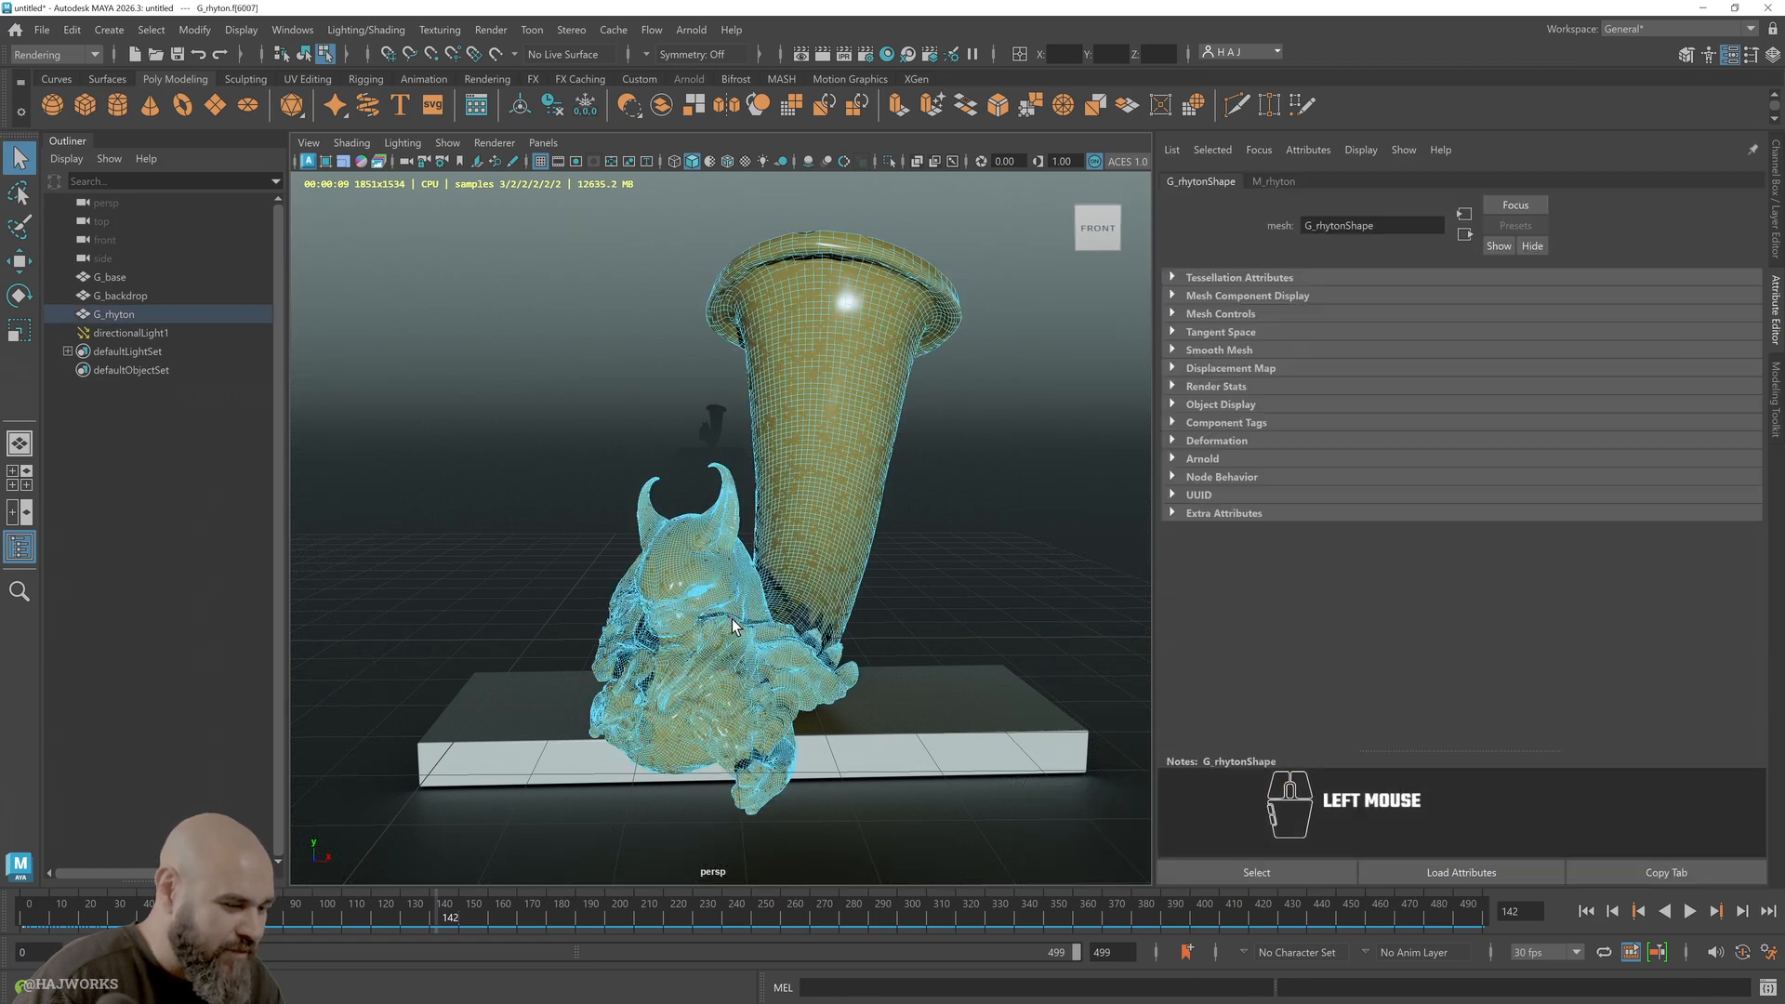
pyautogui.click(1269, 182)
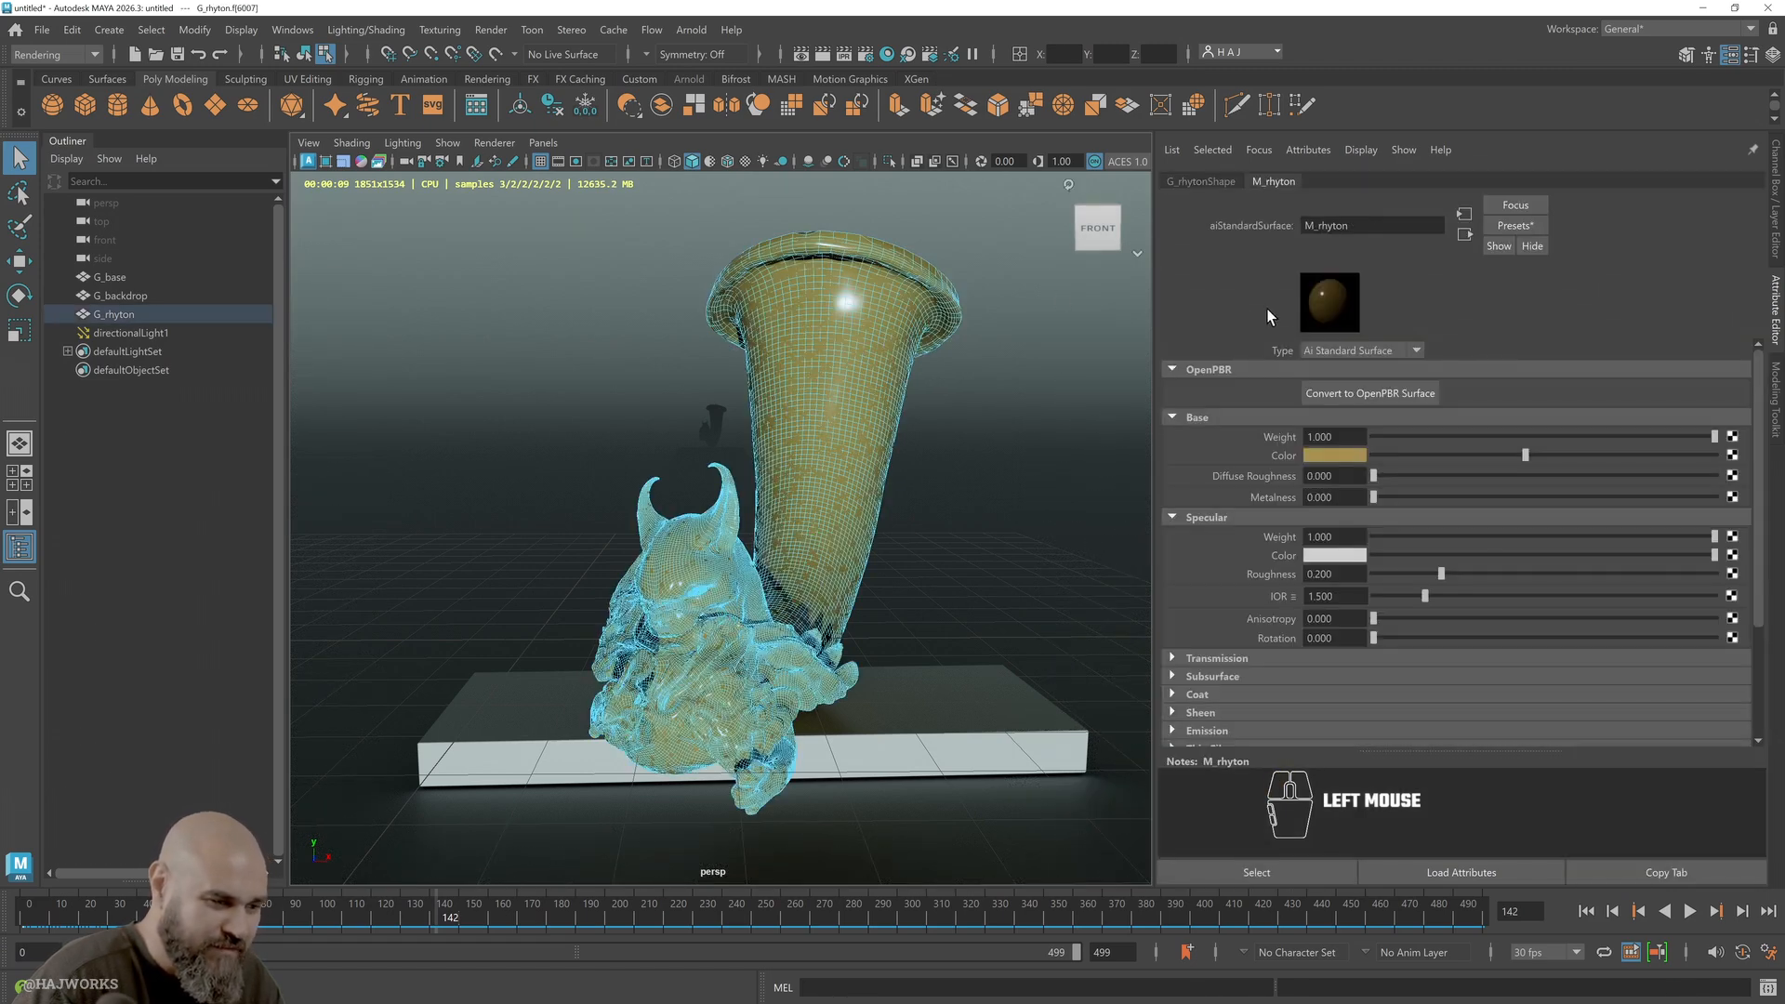
pyautogui.moveTo(1392, 497); pyautogui.dragTo(1526, 498)
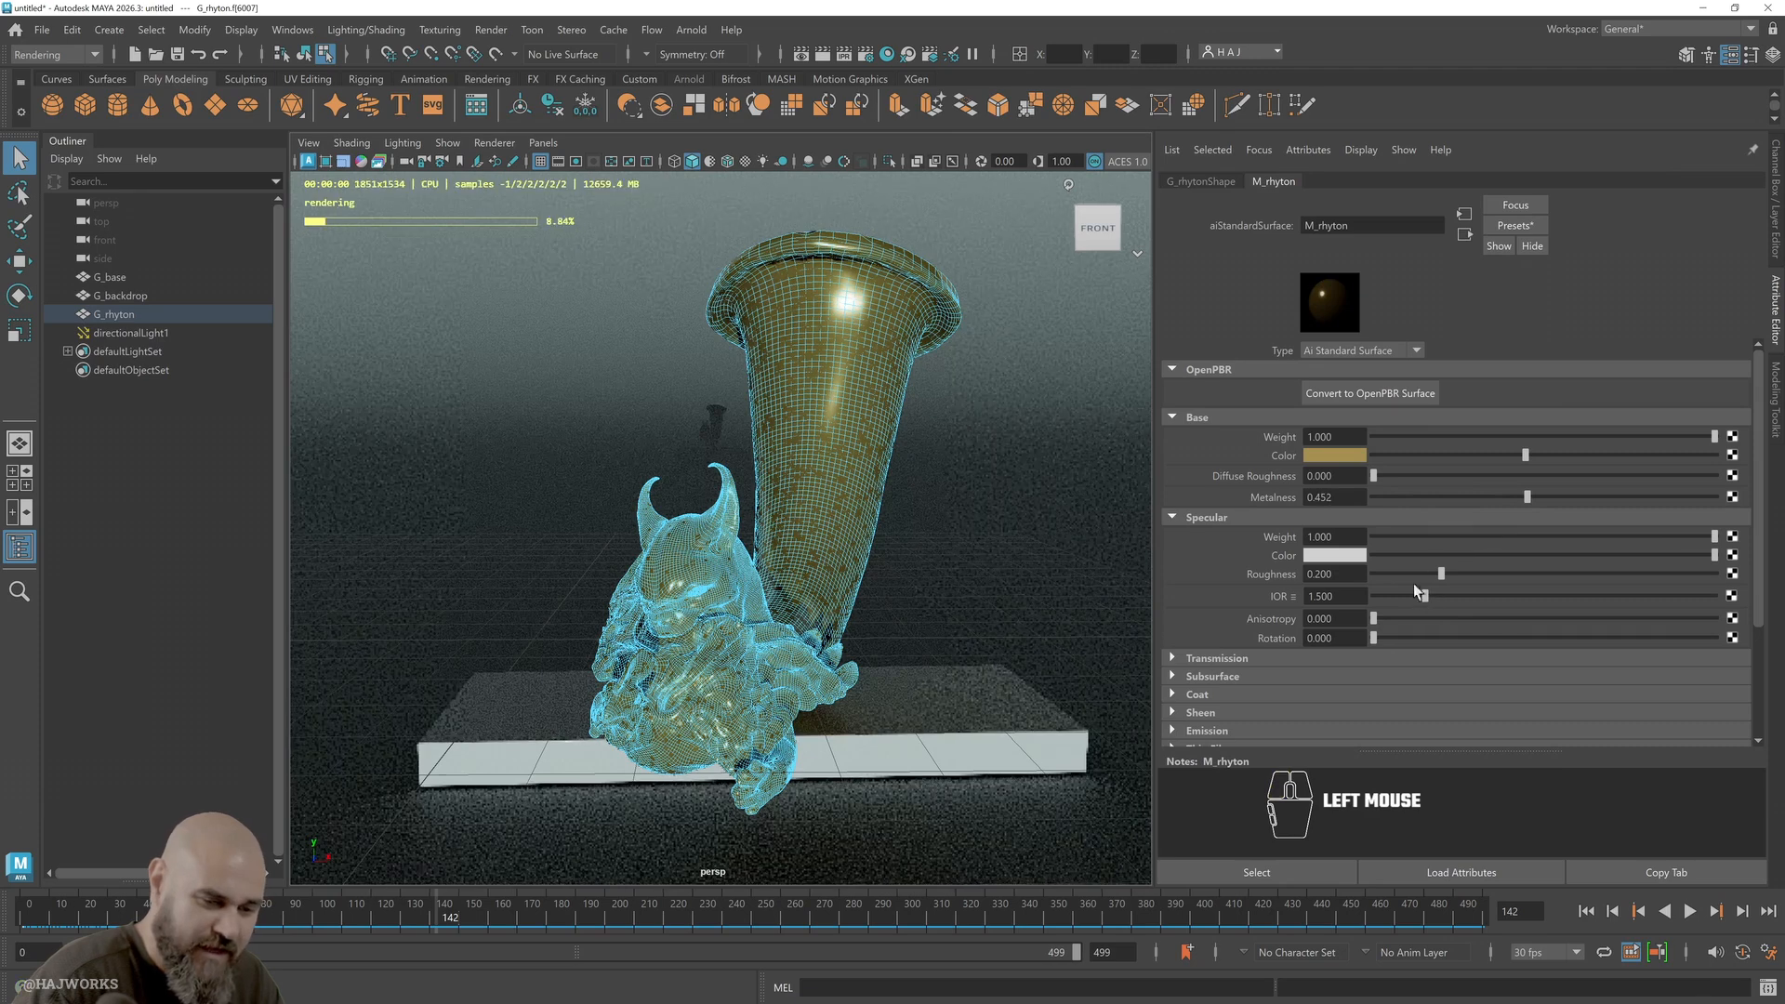
pyautogui.moveTo(1441, 575); pyautogui.dragTo(1511, 573)
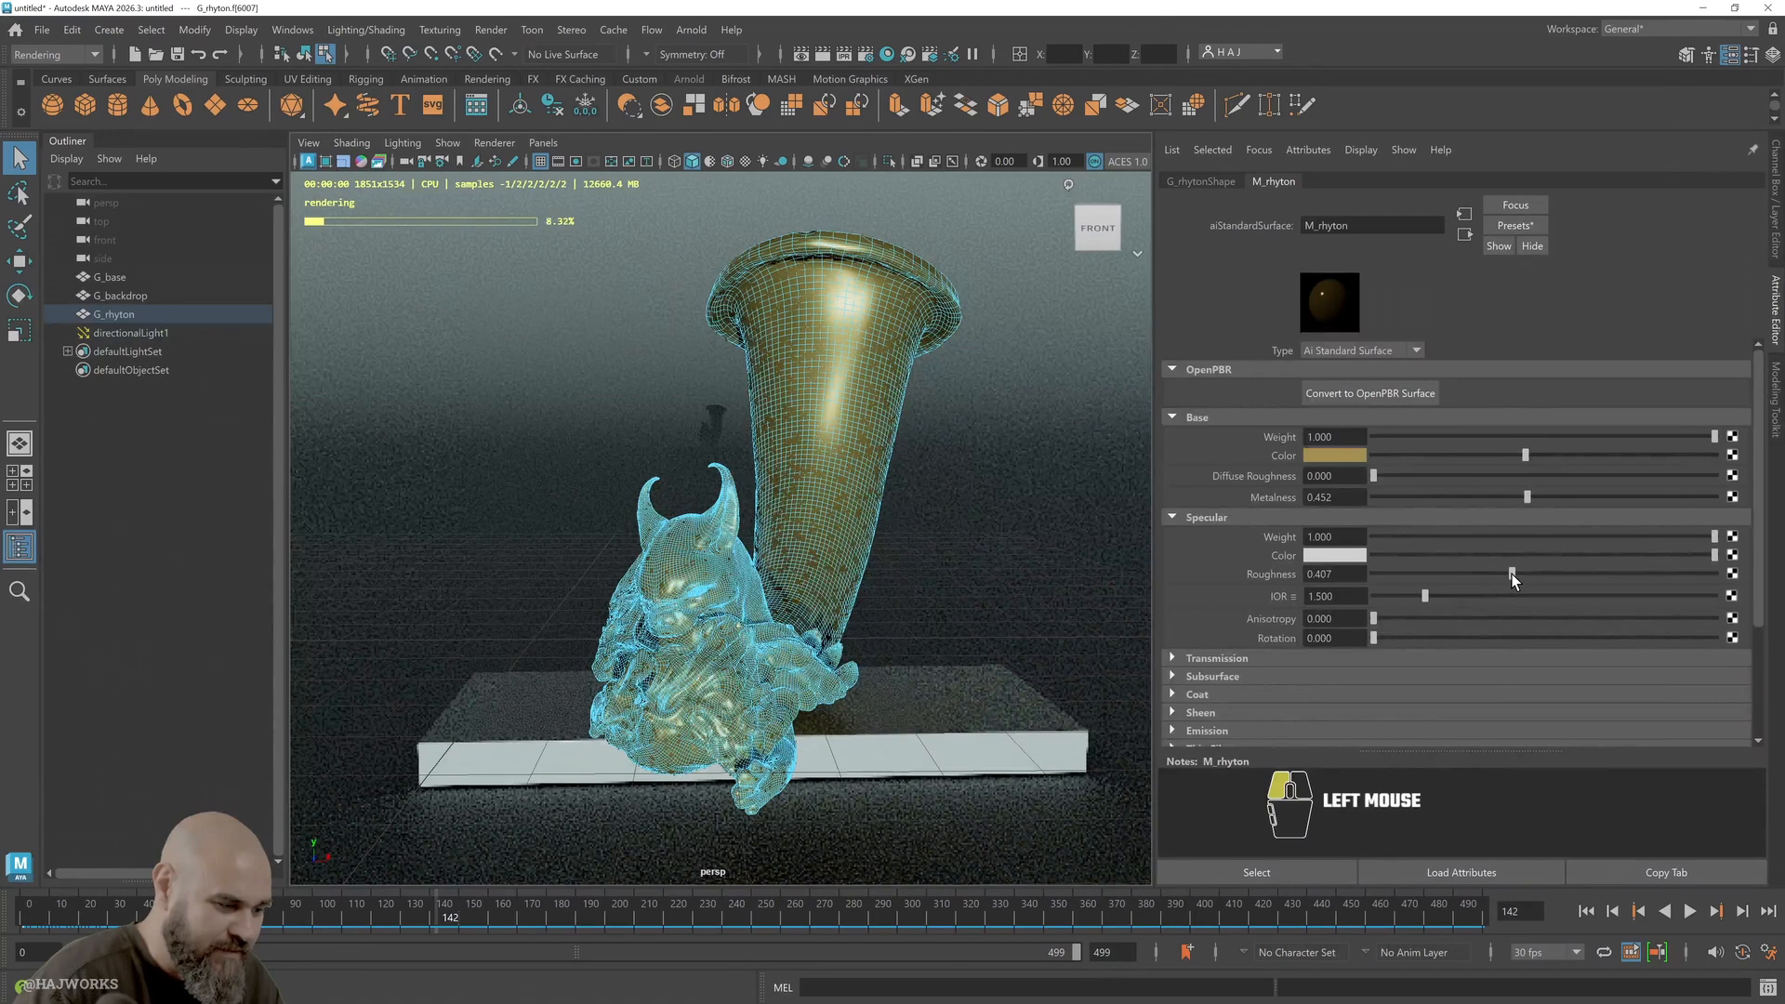
pyautogui.click(959, 554)
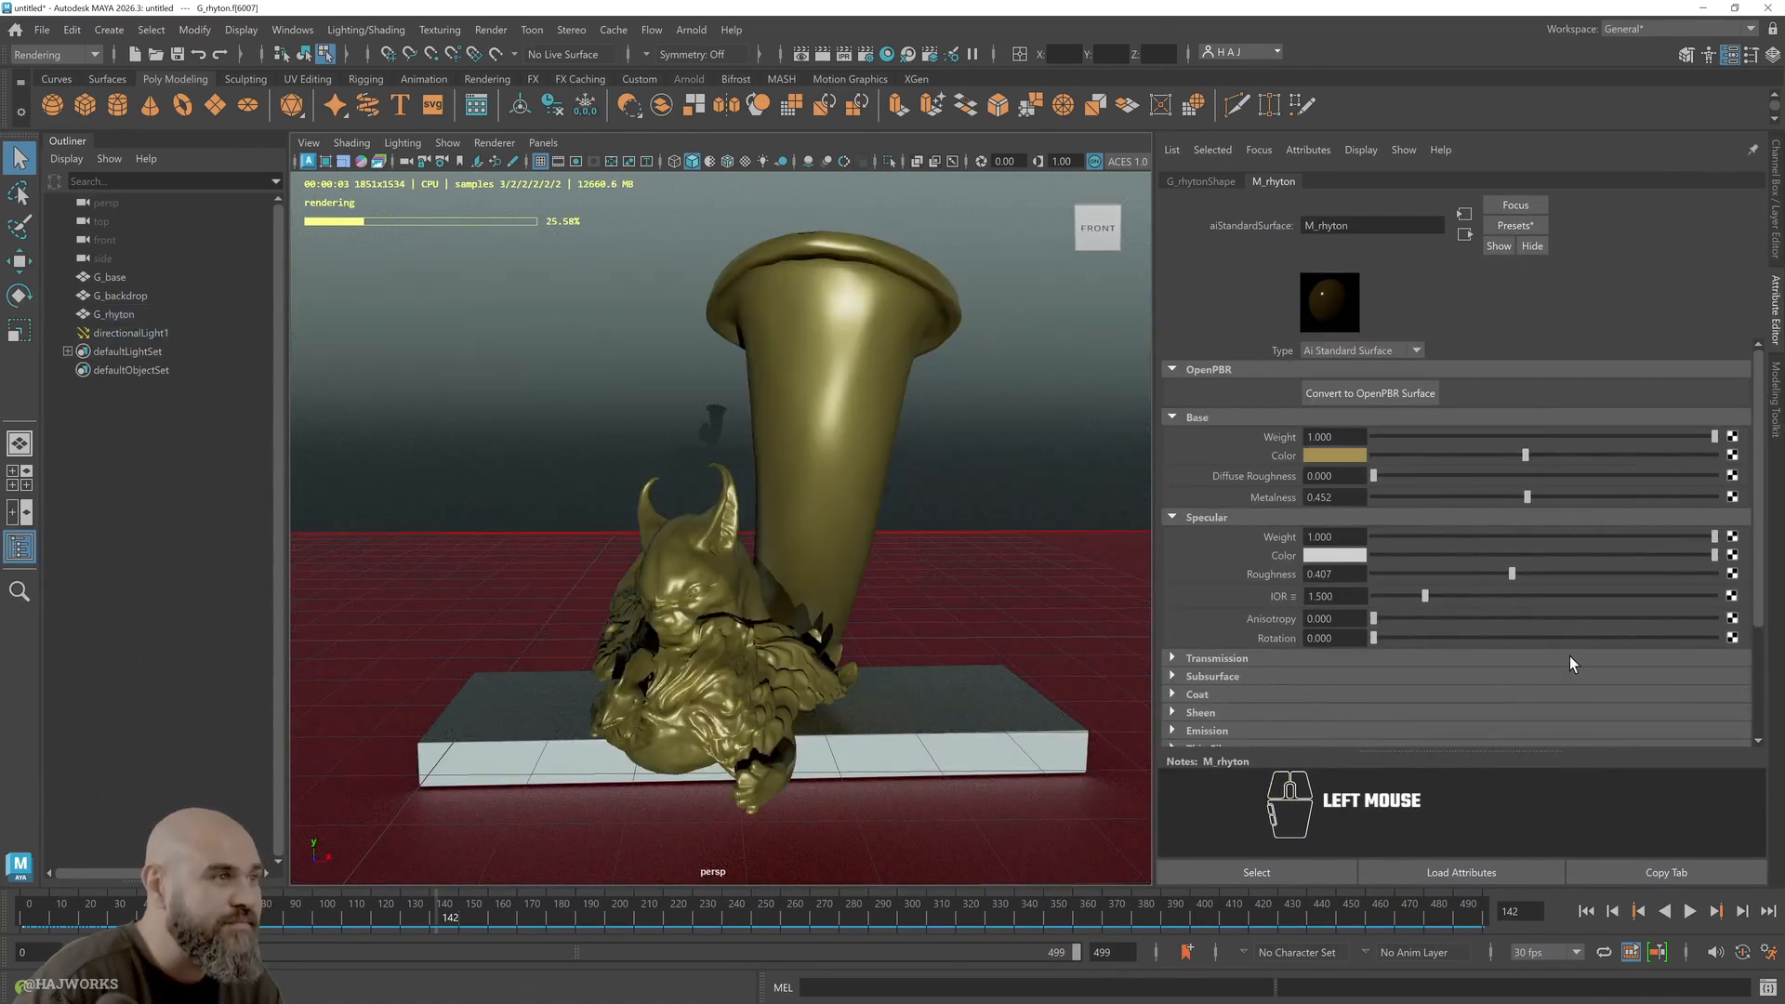
# Stop the Arnold viewport render, select the base slab in object mode and open its M_base material
pyautogui.click(1017, 751)
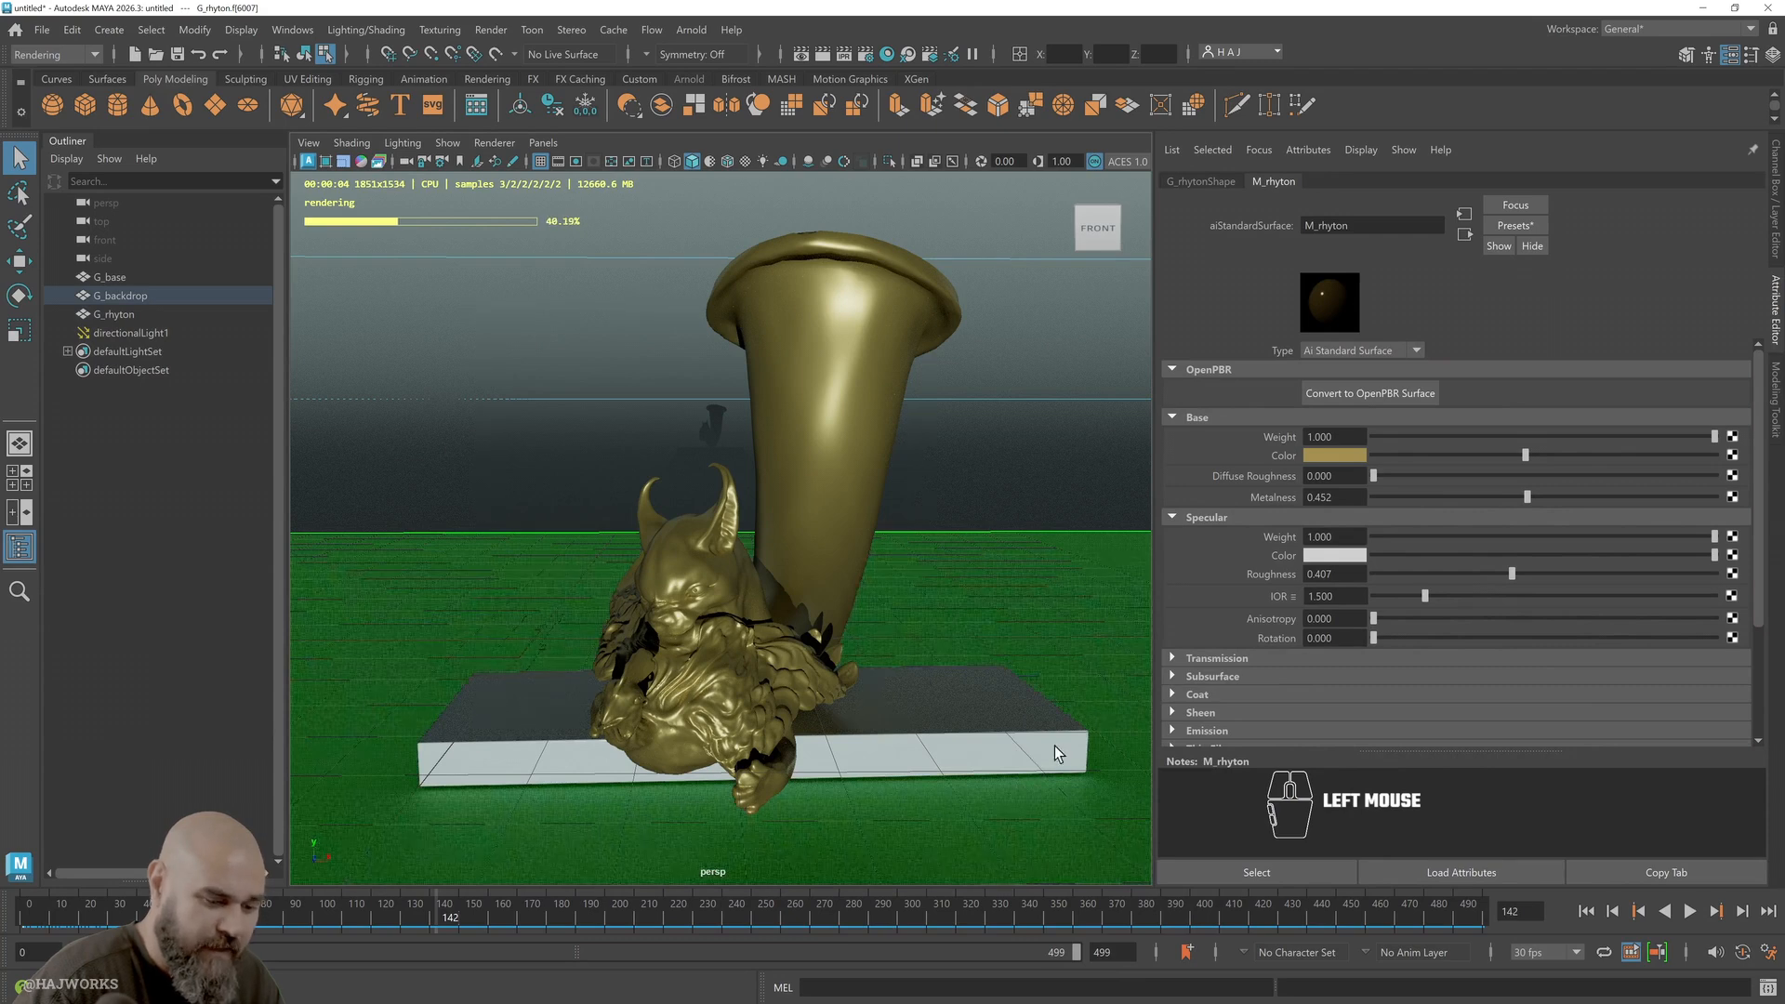
pyautogui.click(310, 163)
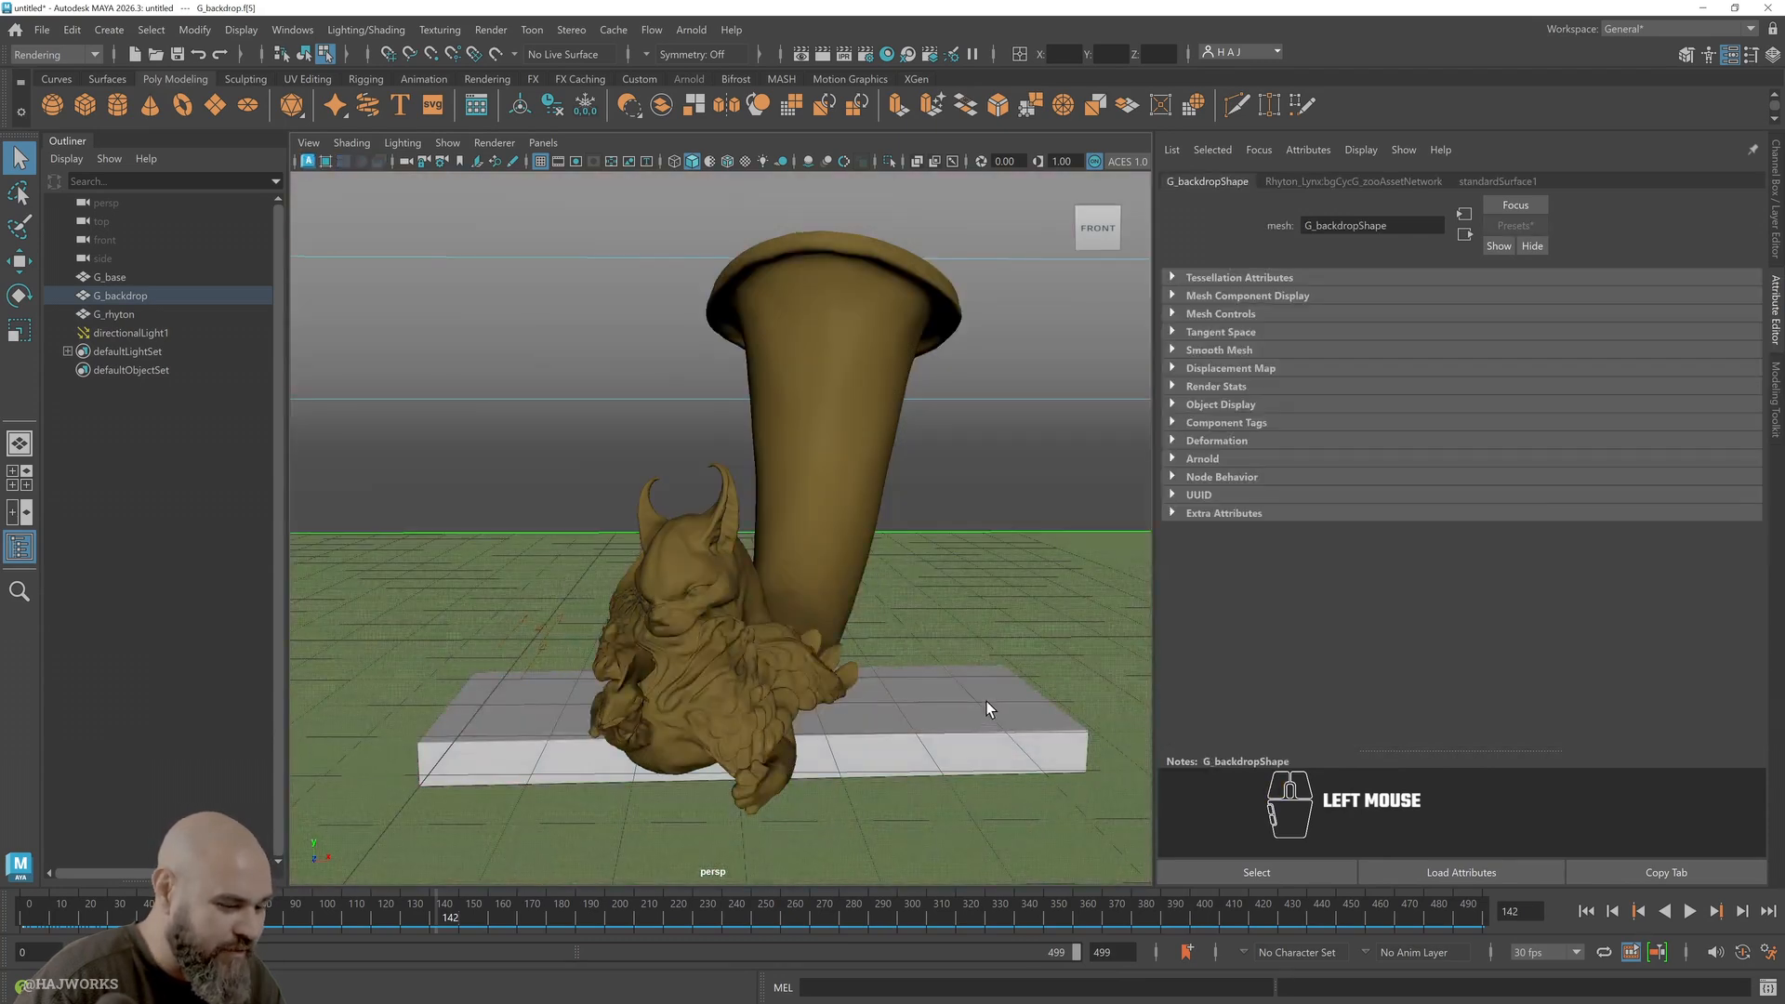
pyautogui.moveTo(977, 684); pyautogui.dragTo(1080, 464, button='right')
pyautogui.click(990, 754)
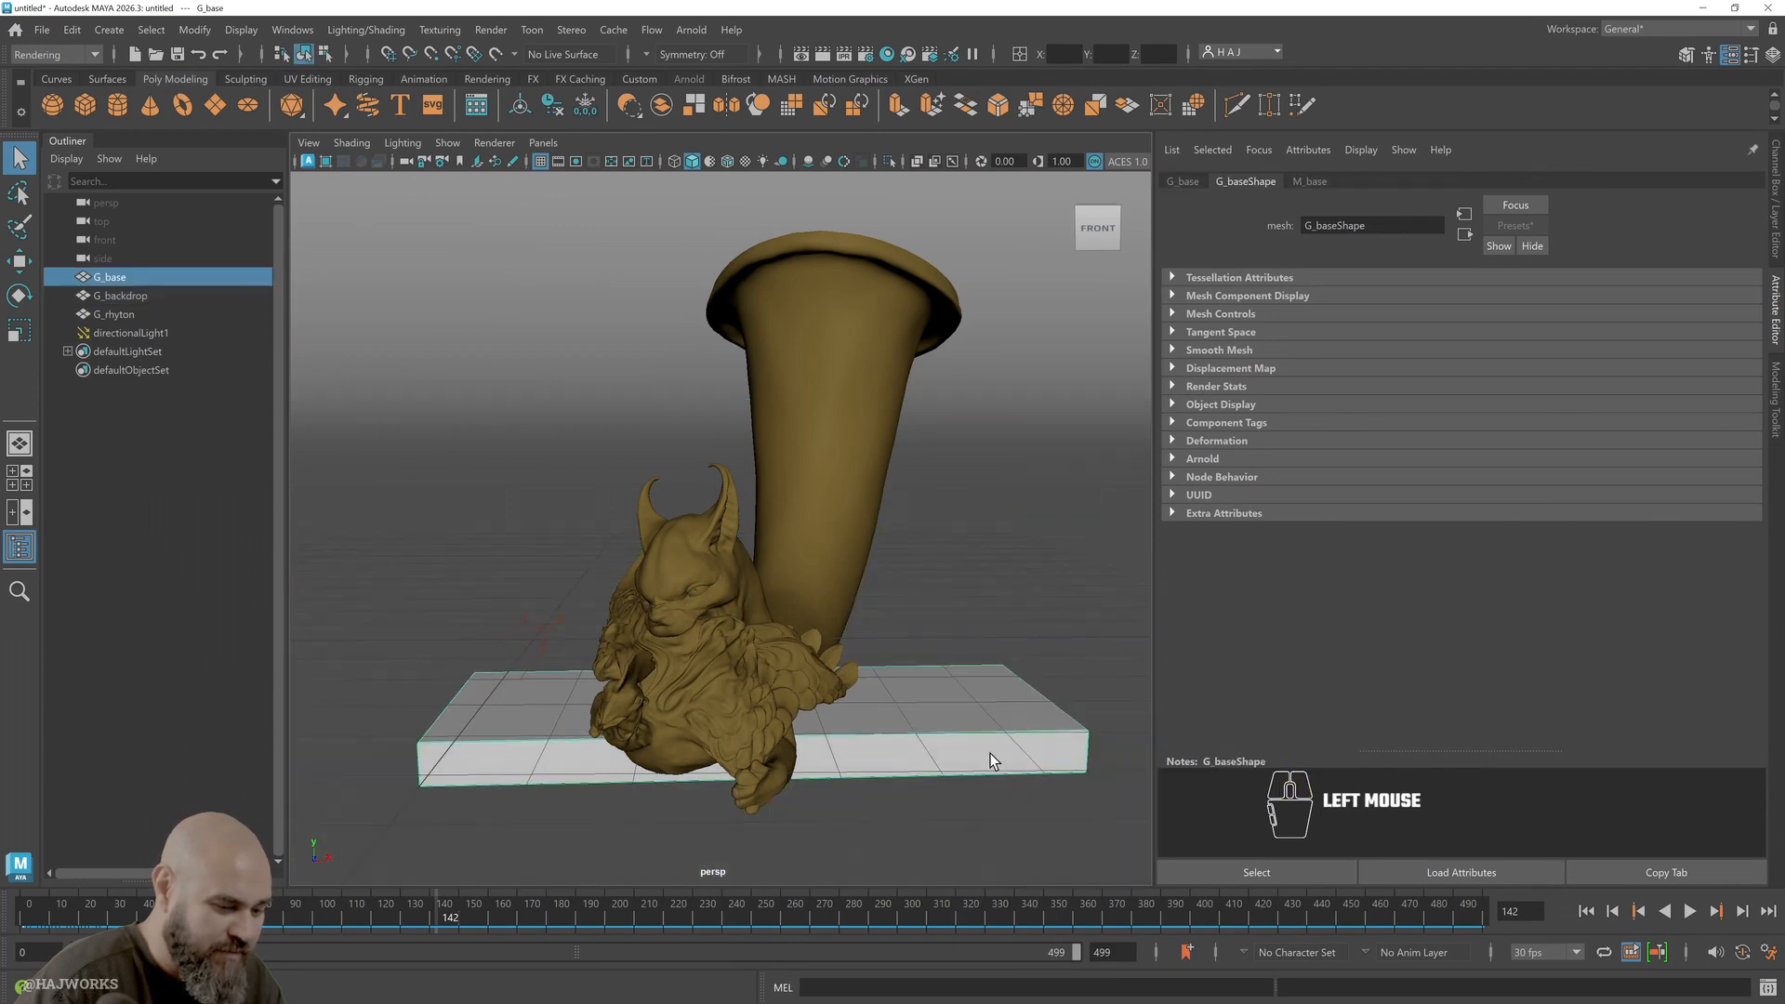
pyautogui.click(1310, 182)
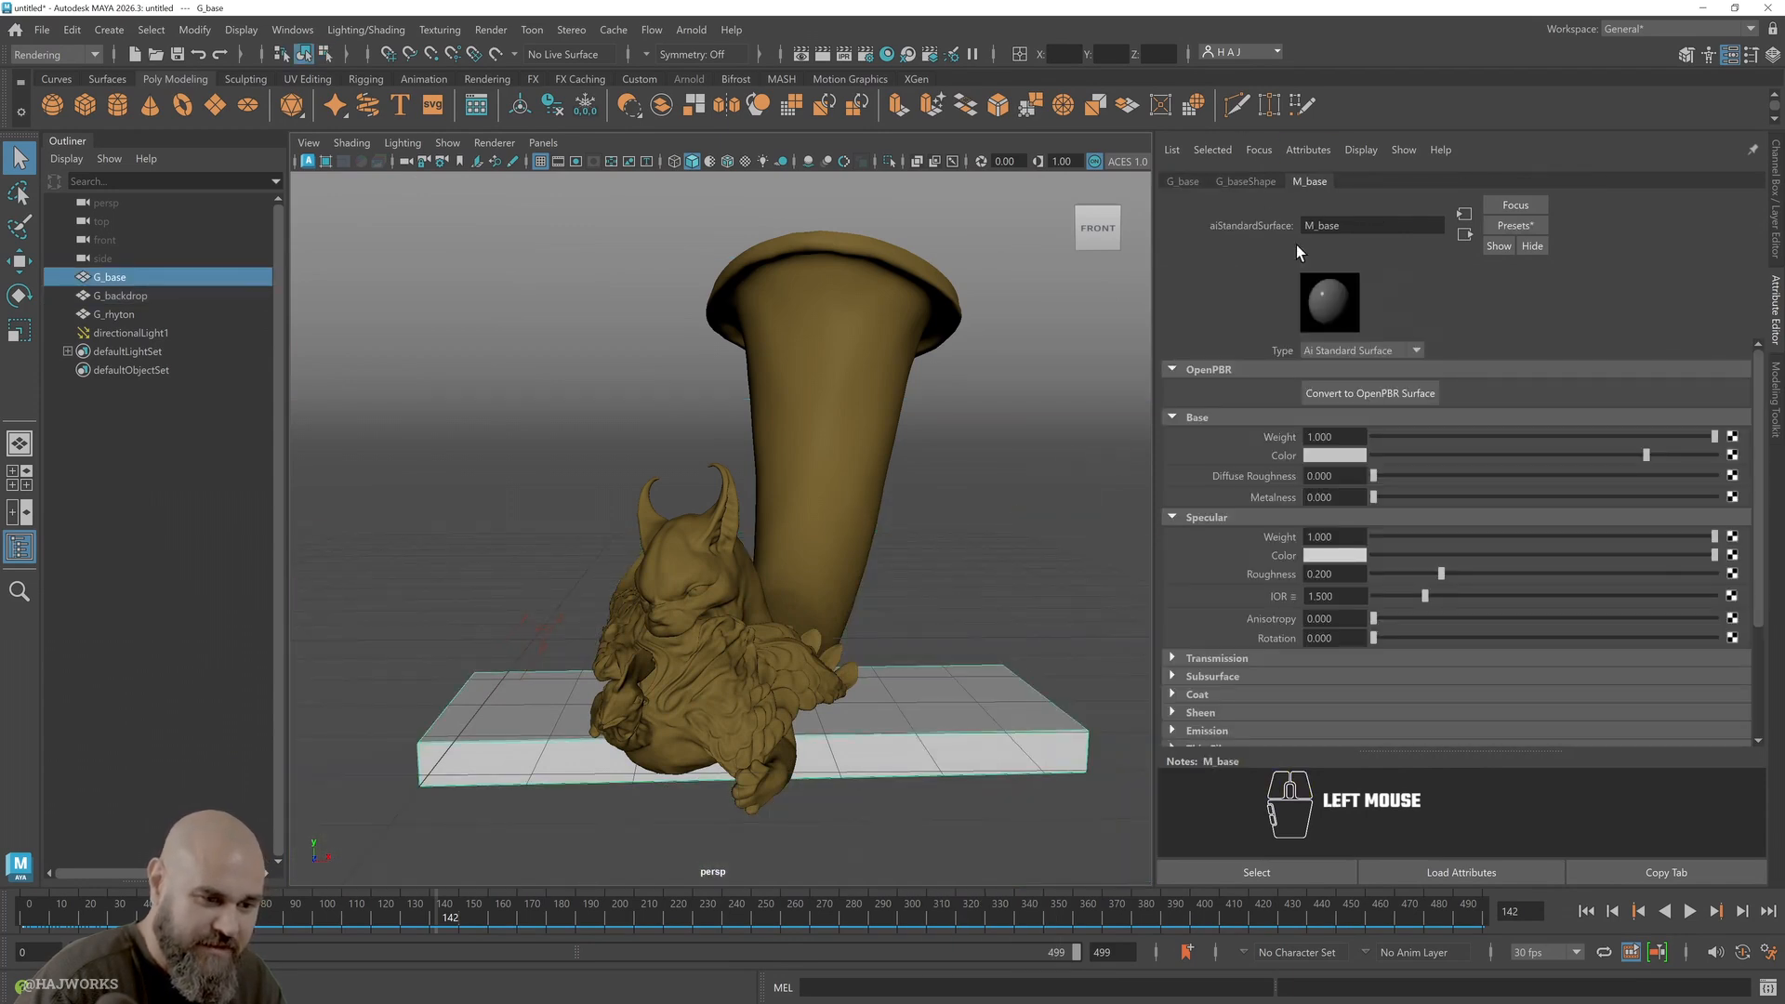
# Change the base's material type to Ai Matte and restart the Arnold viewport render
pyautogui.click(1416, 351)
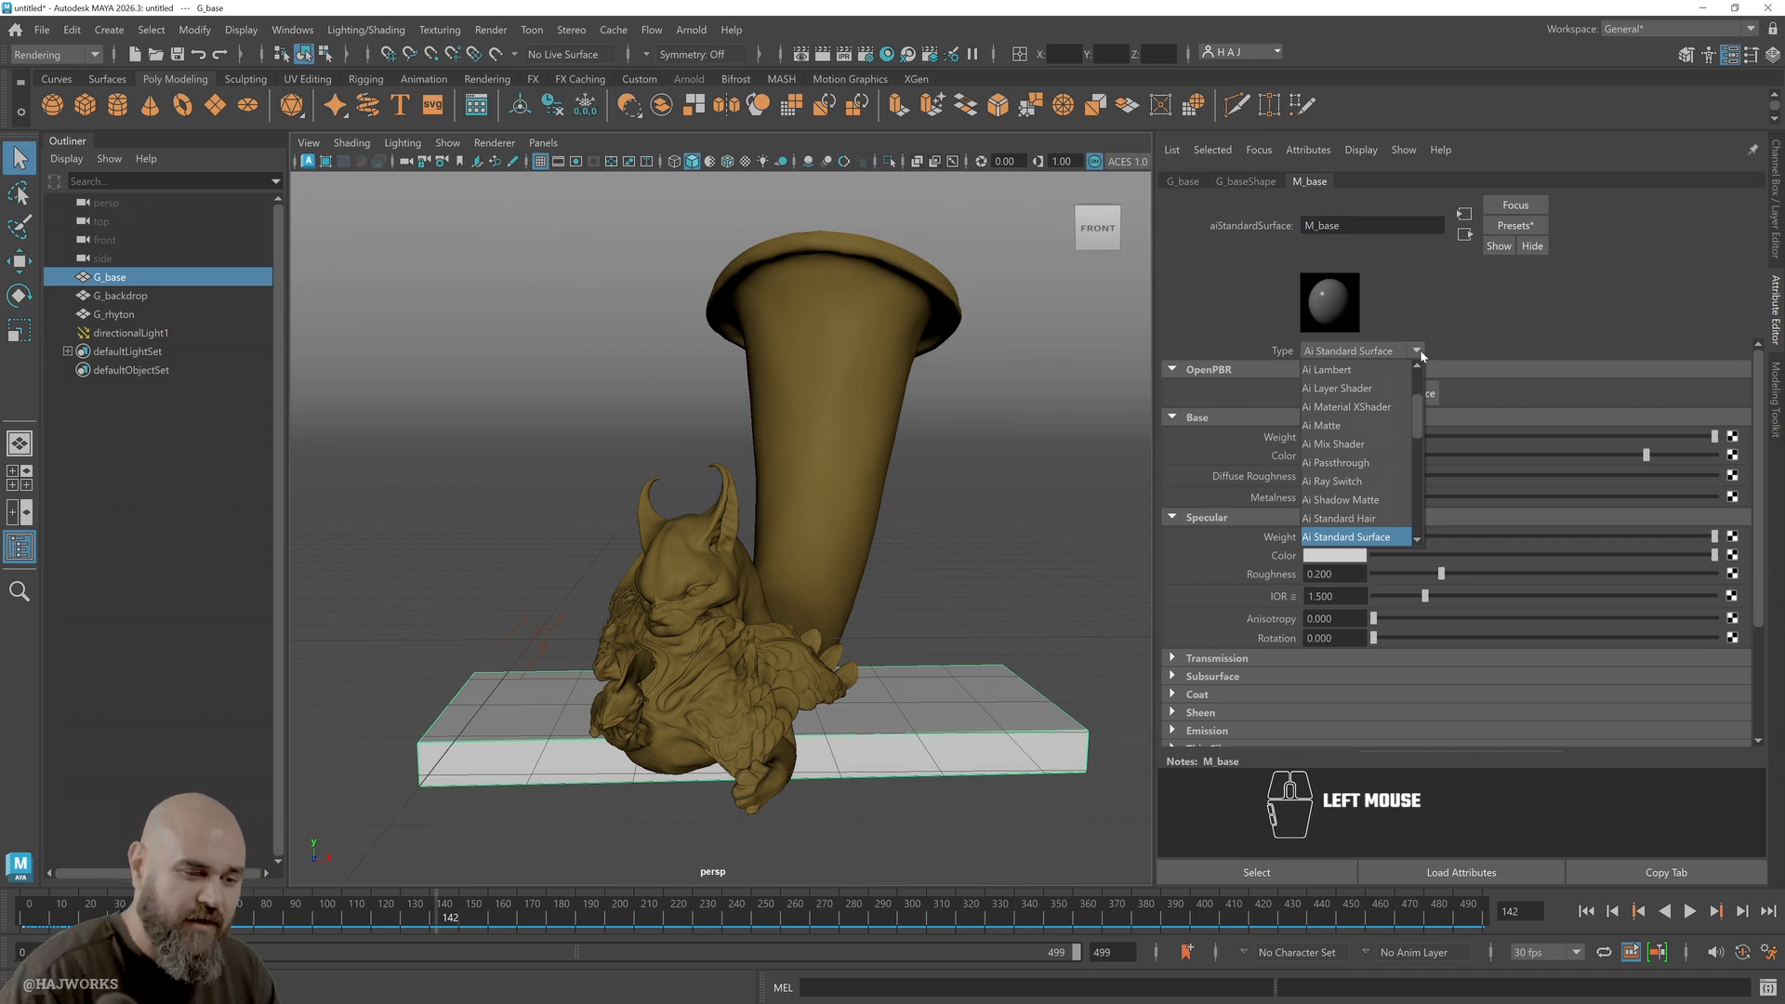
pyautogui.click(1424, 354)
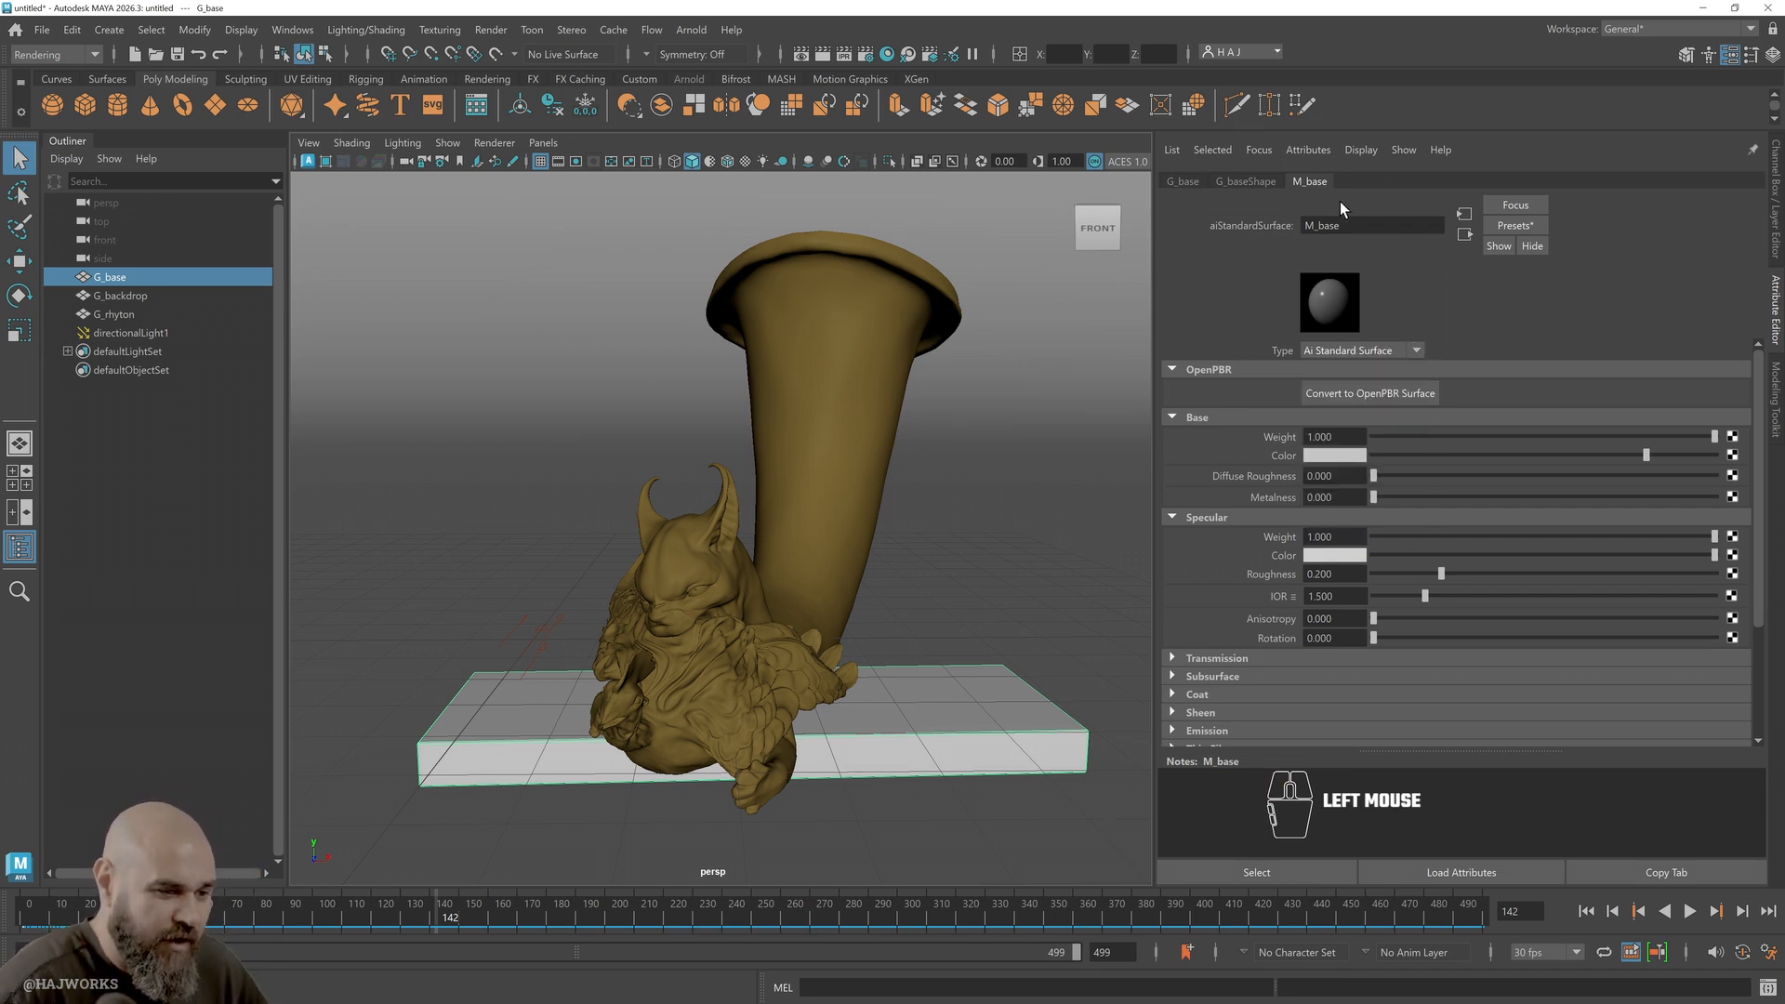
pyautogui.click(1419, 351)
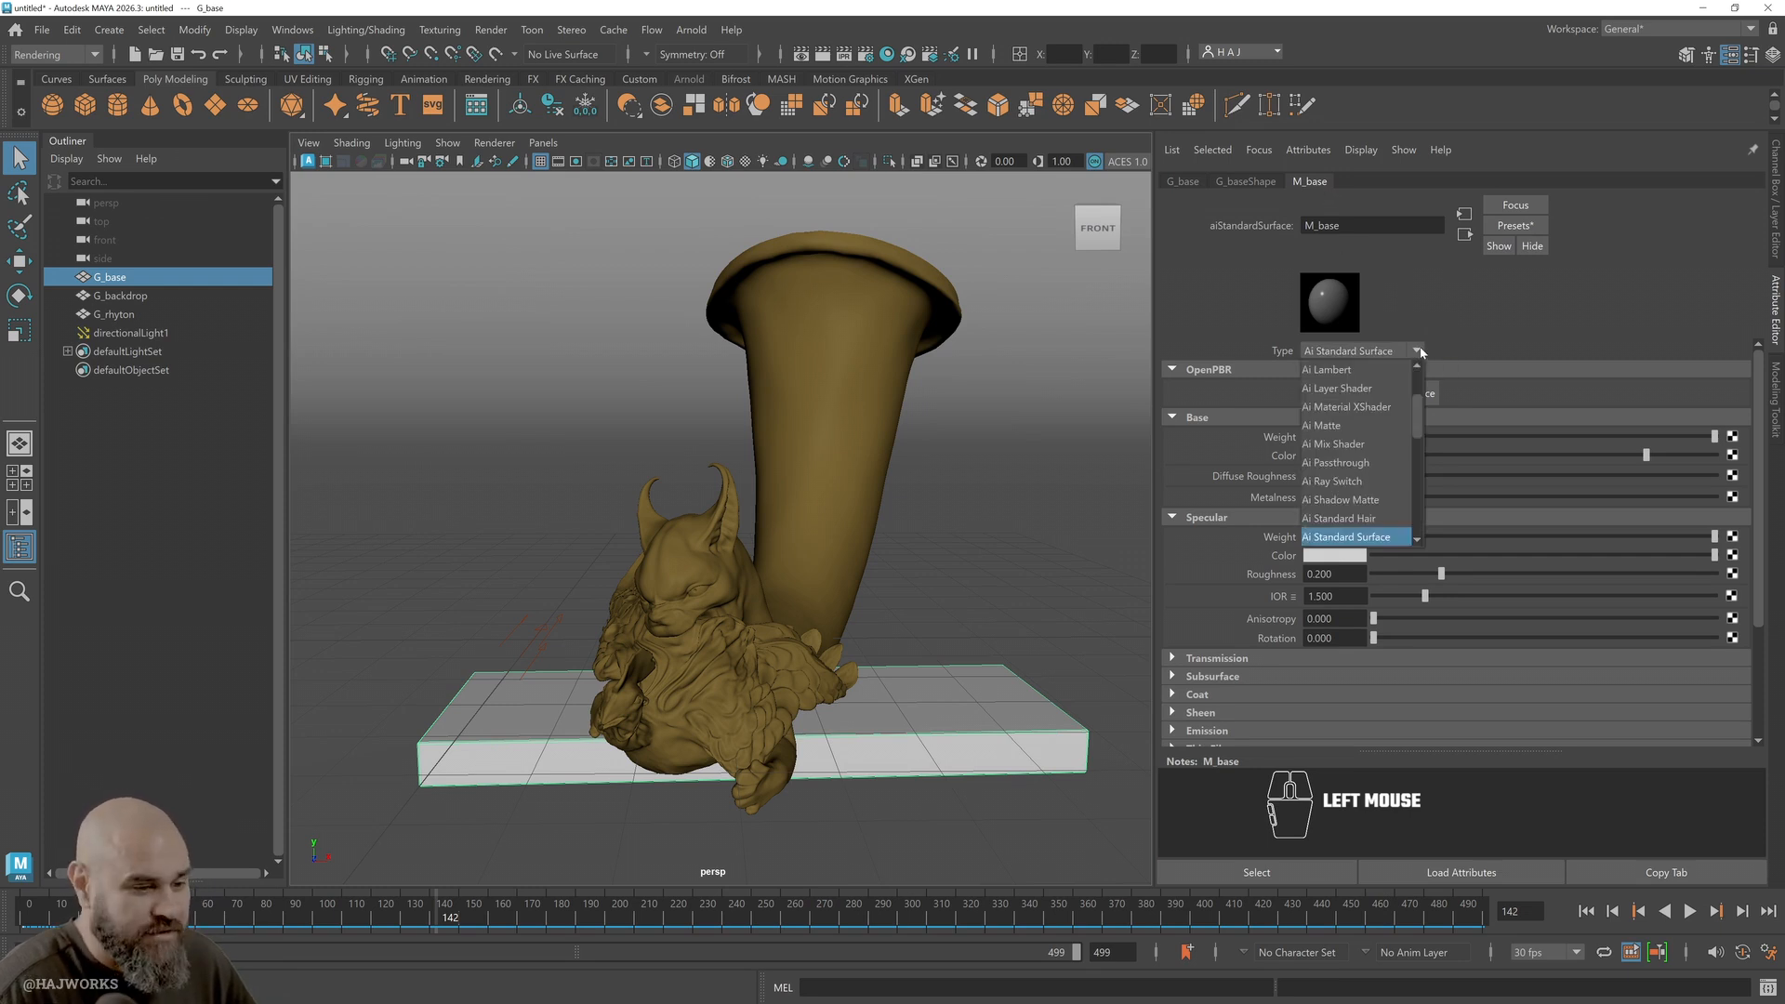
pyautogui.click(1396, 426)
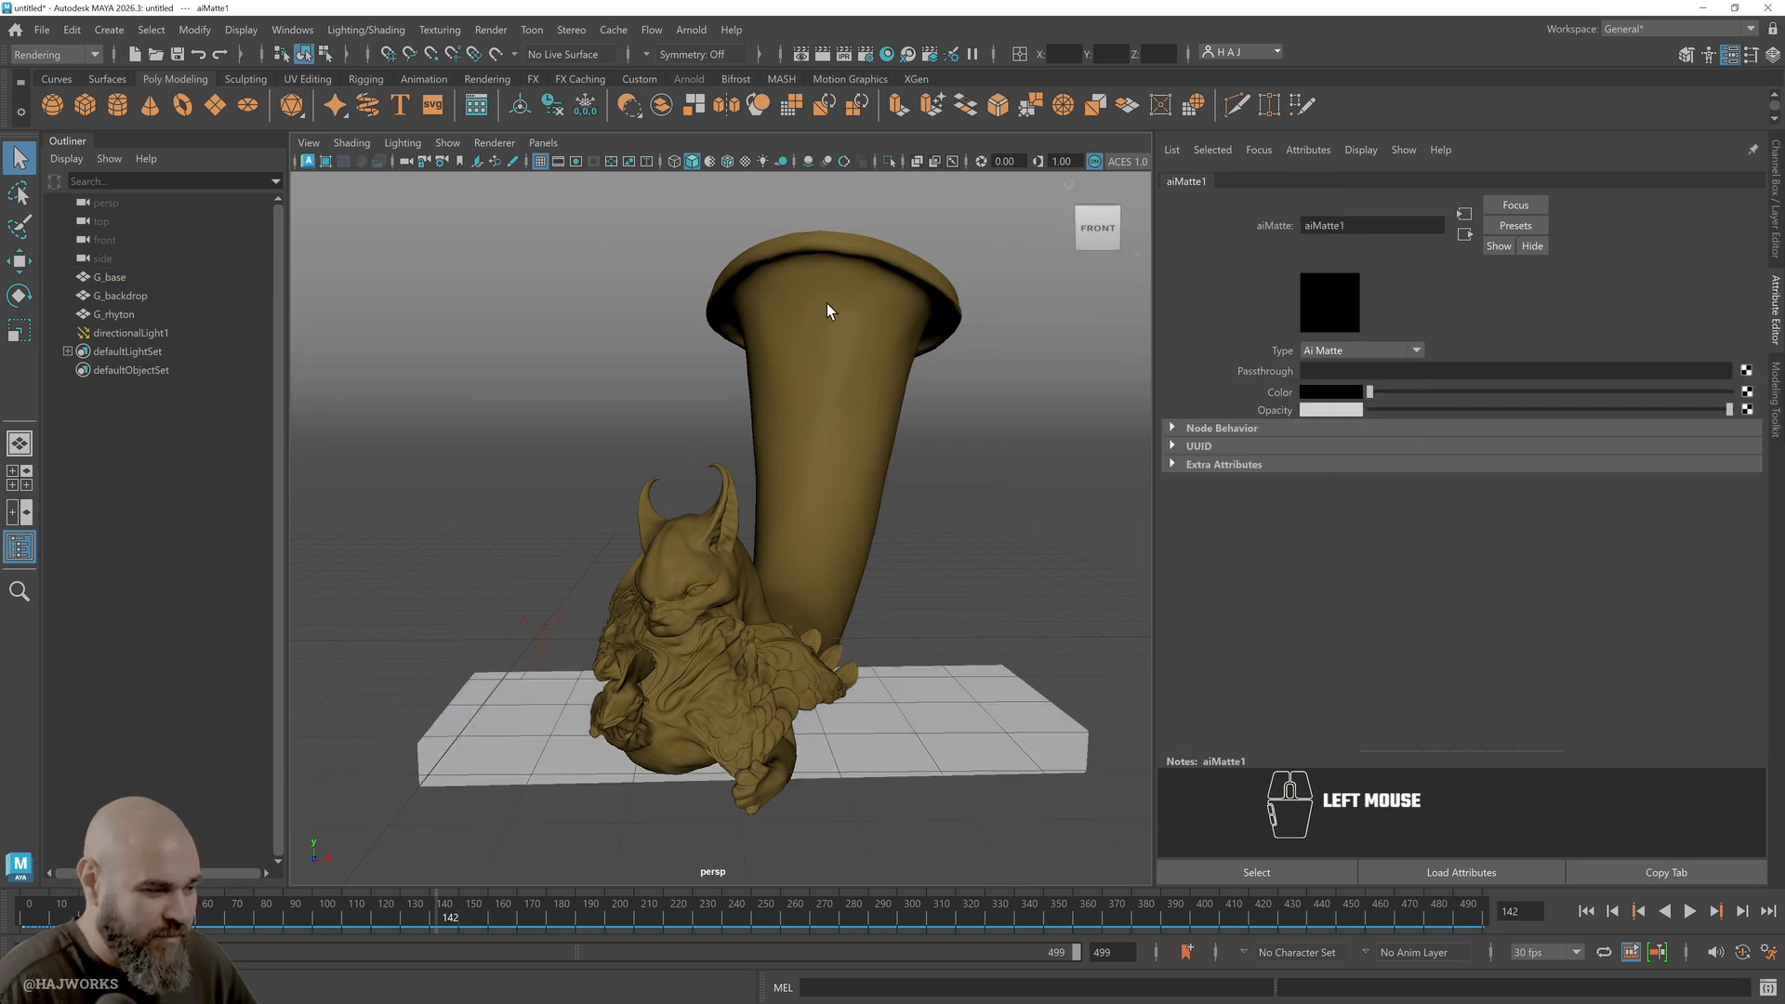
pyautogui.click(310, 163)
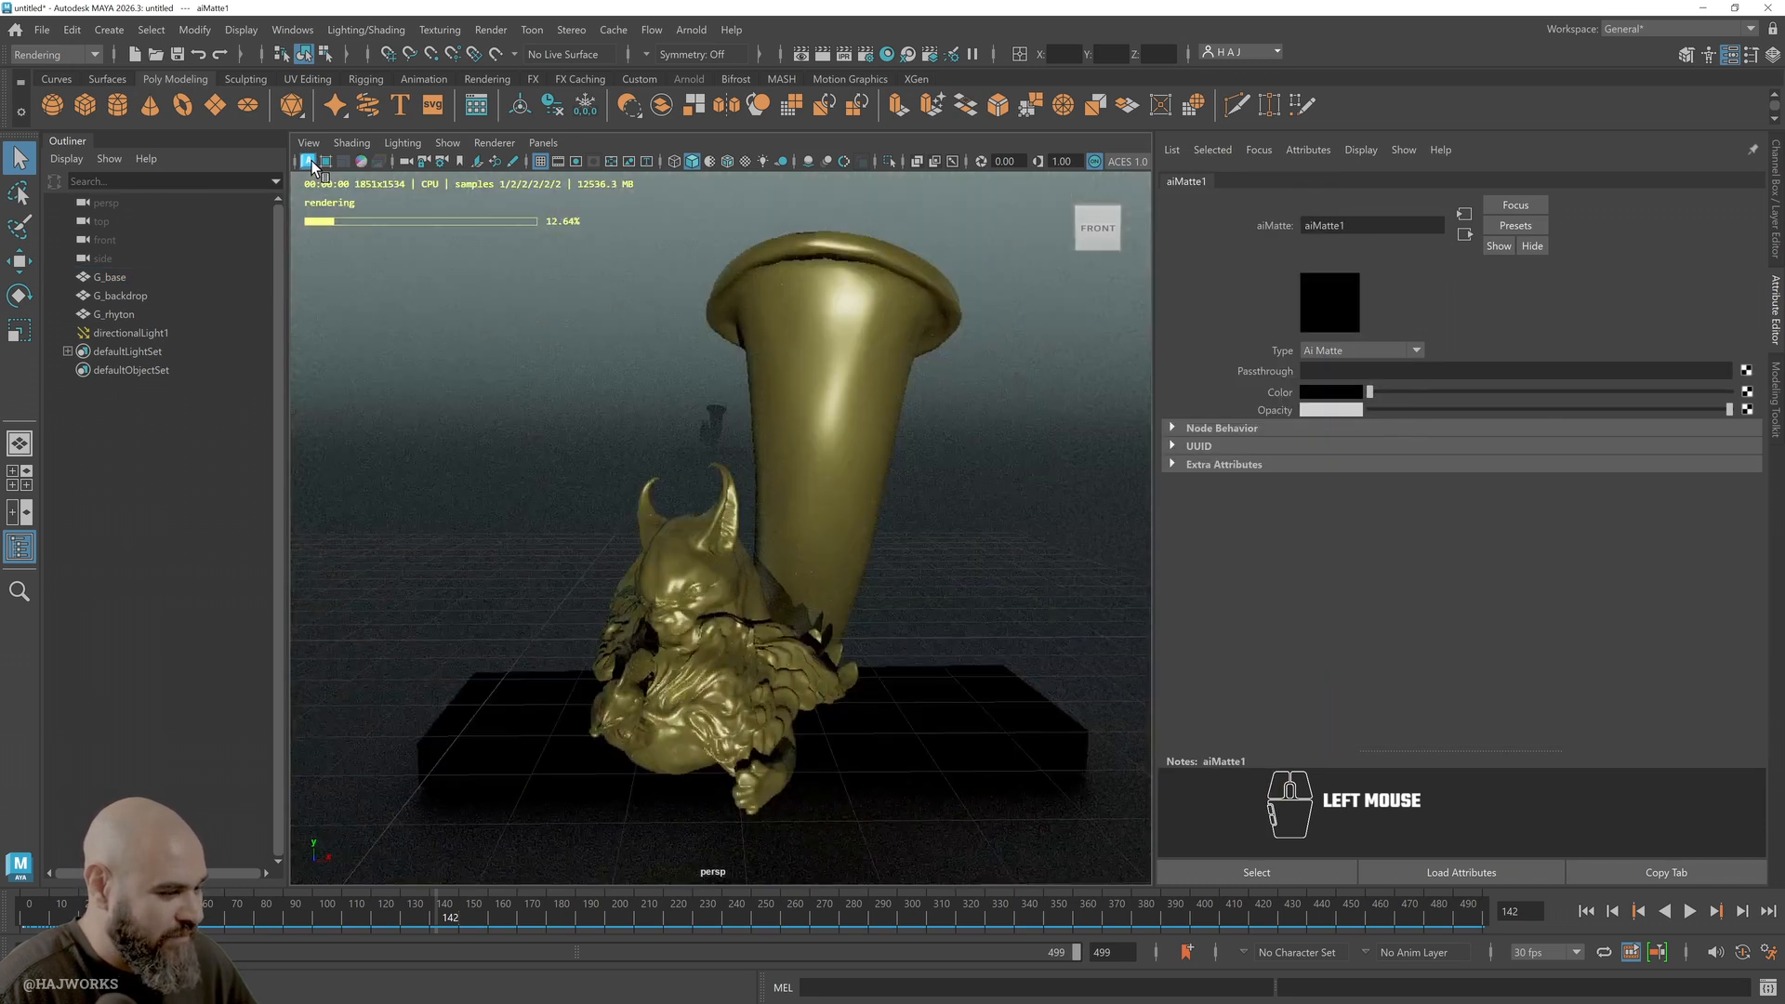
# Change the base's material type to Ai Toon
pyautogui.click(1419, 351)
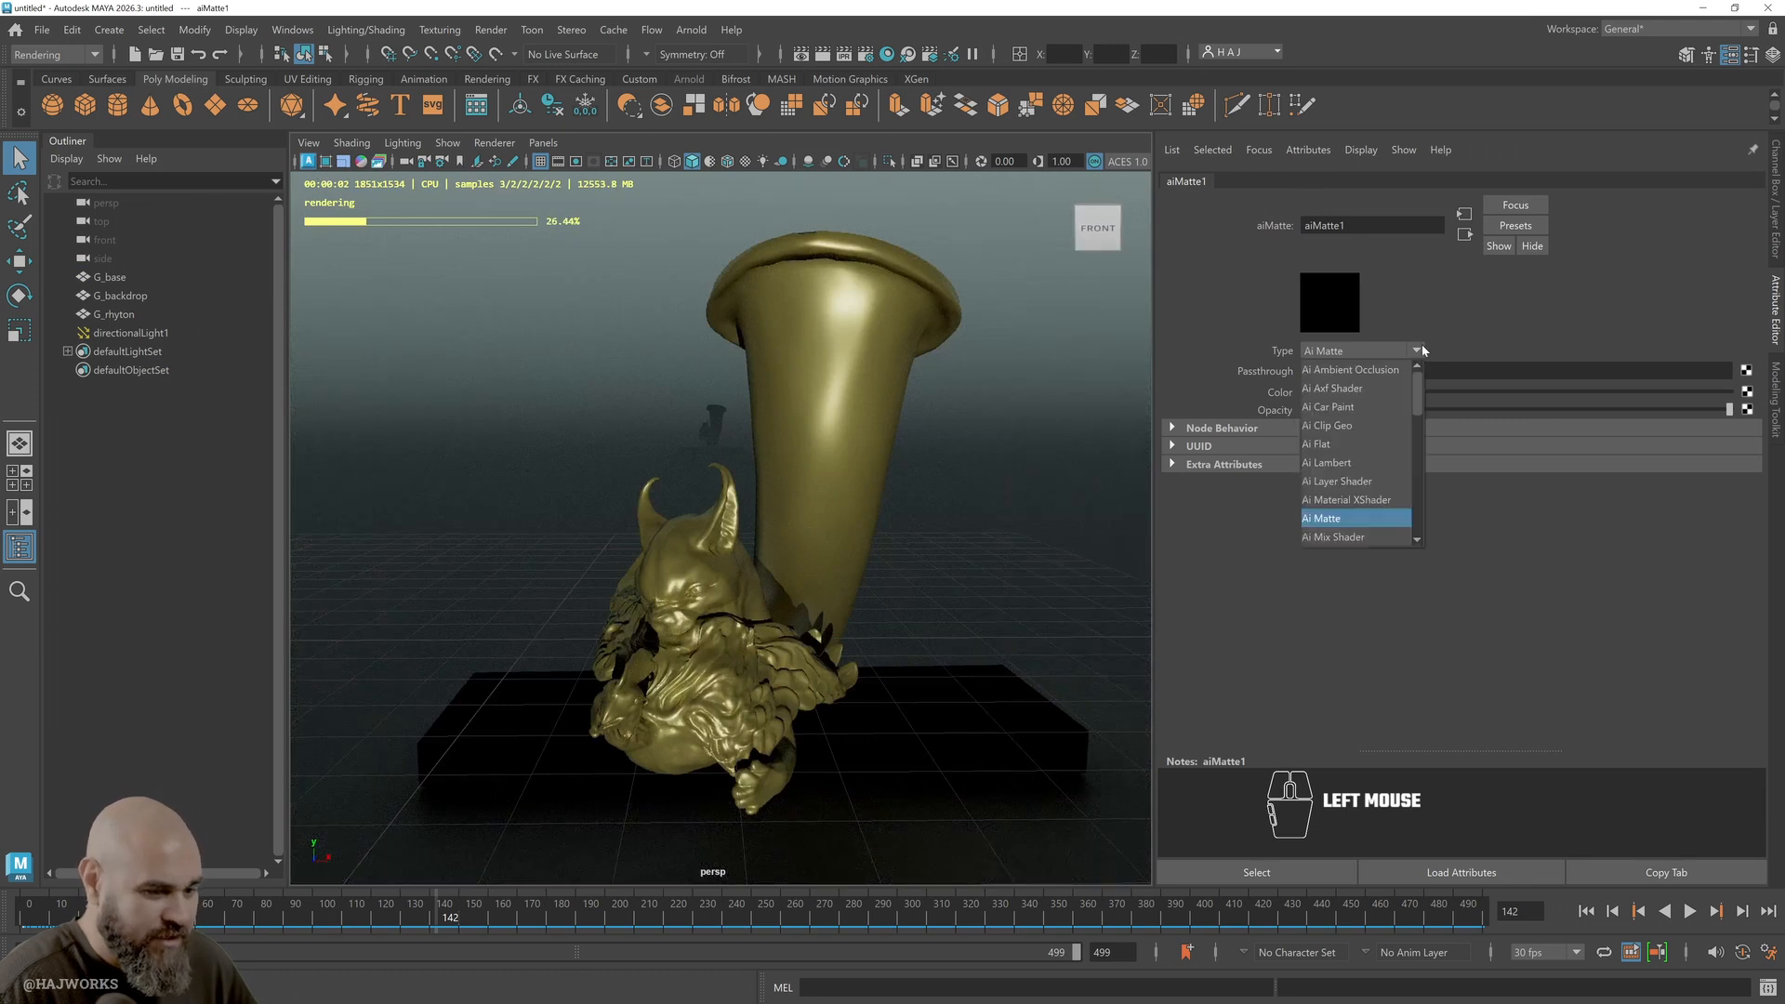
pyautogui.scroll(-4, 1357, 505)
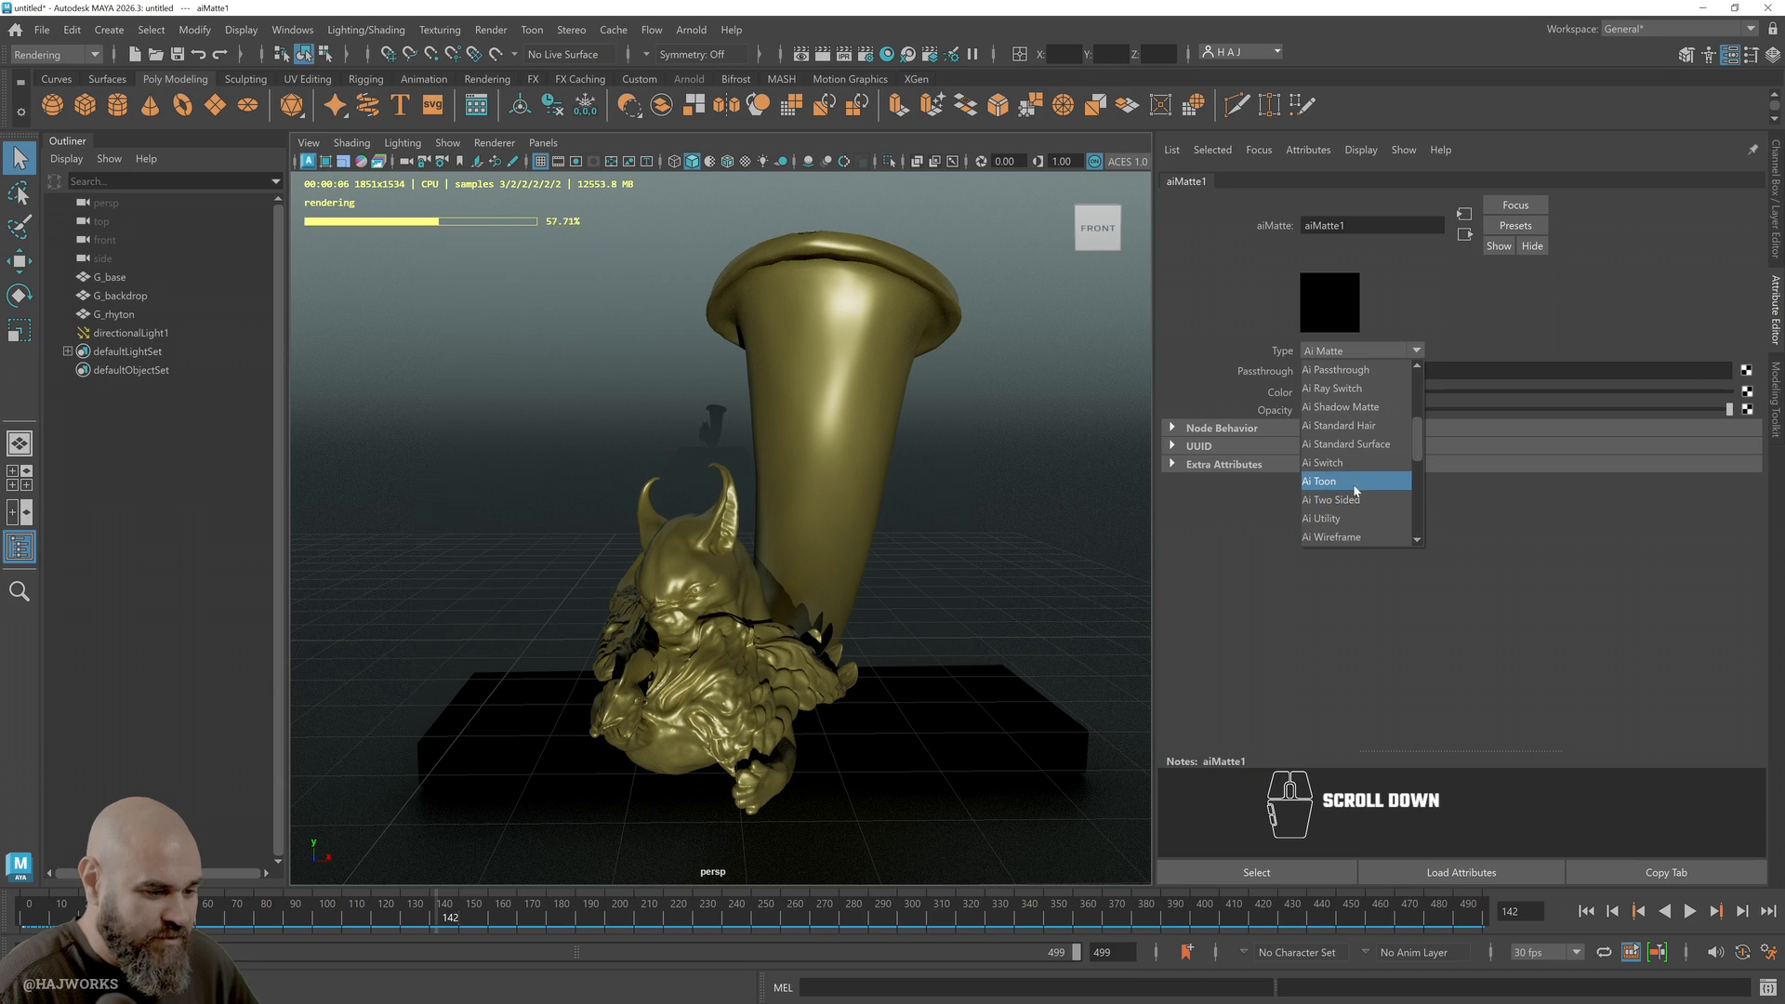
pyautogui.click(1352, 481)
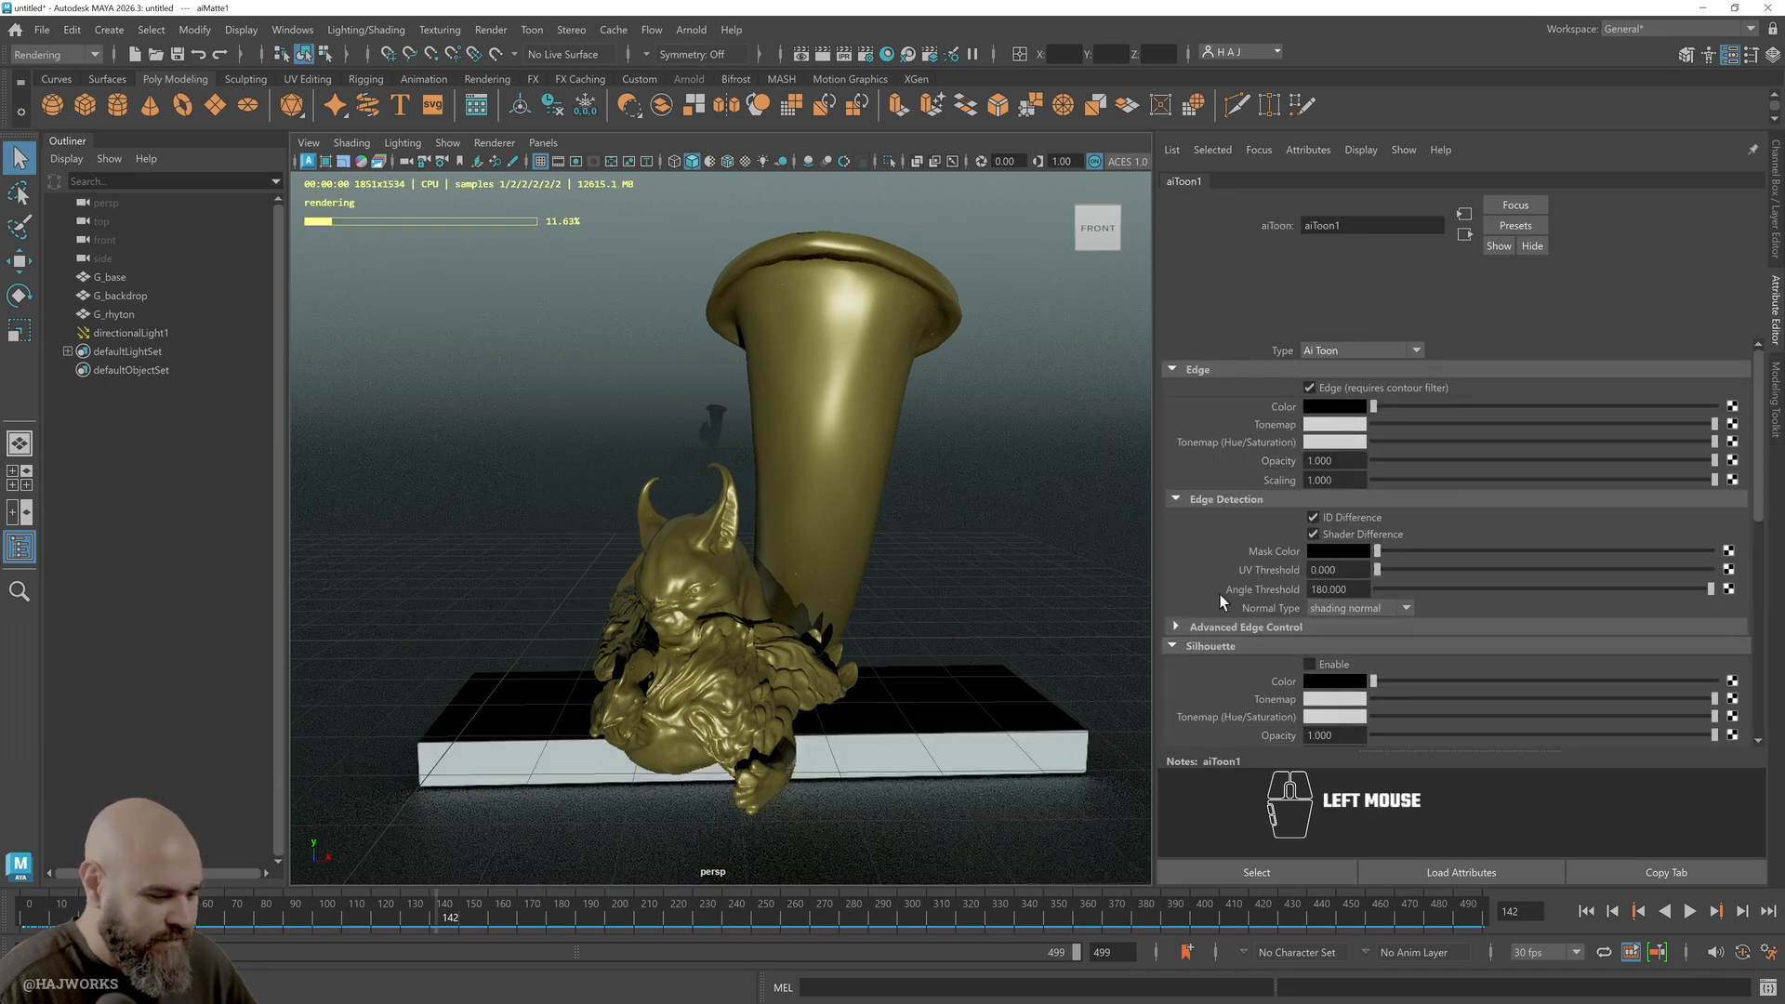
# Set the base's material type to Ai Standard Surface and replace its settings with the Gold preset
pyautogui.click(1394, 351)
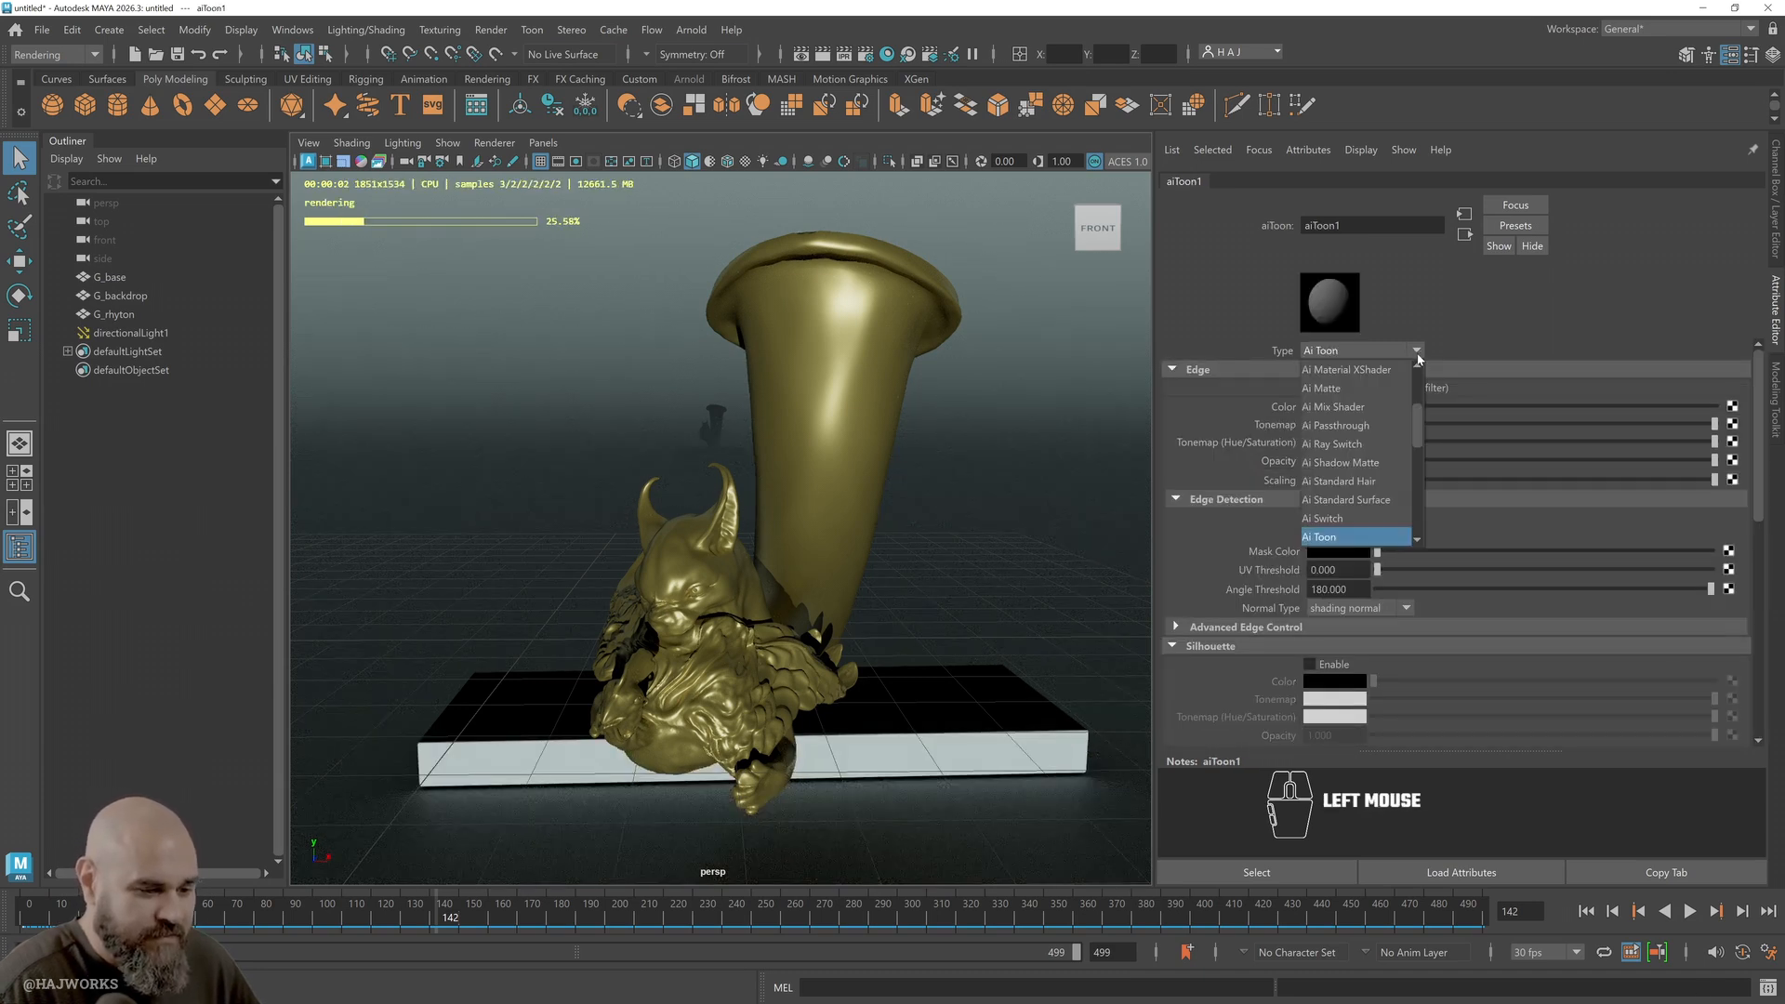
pyautogui.click(1376, 500)
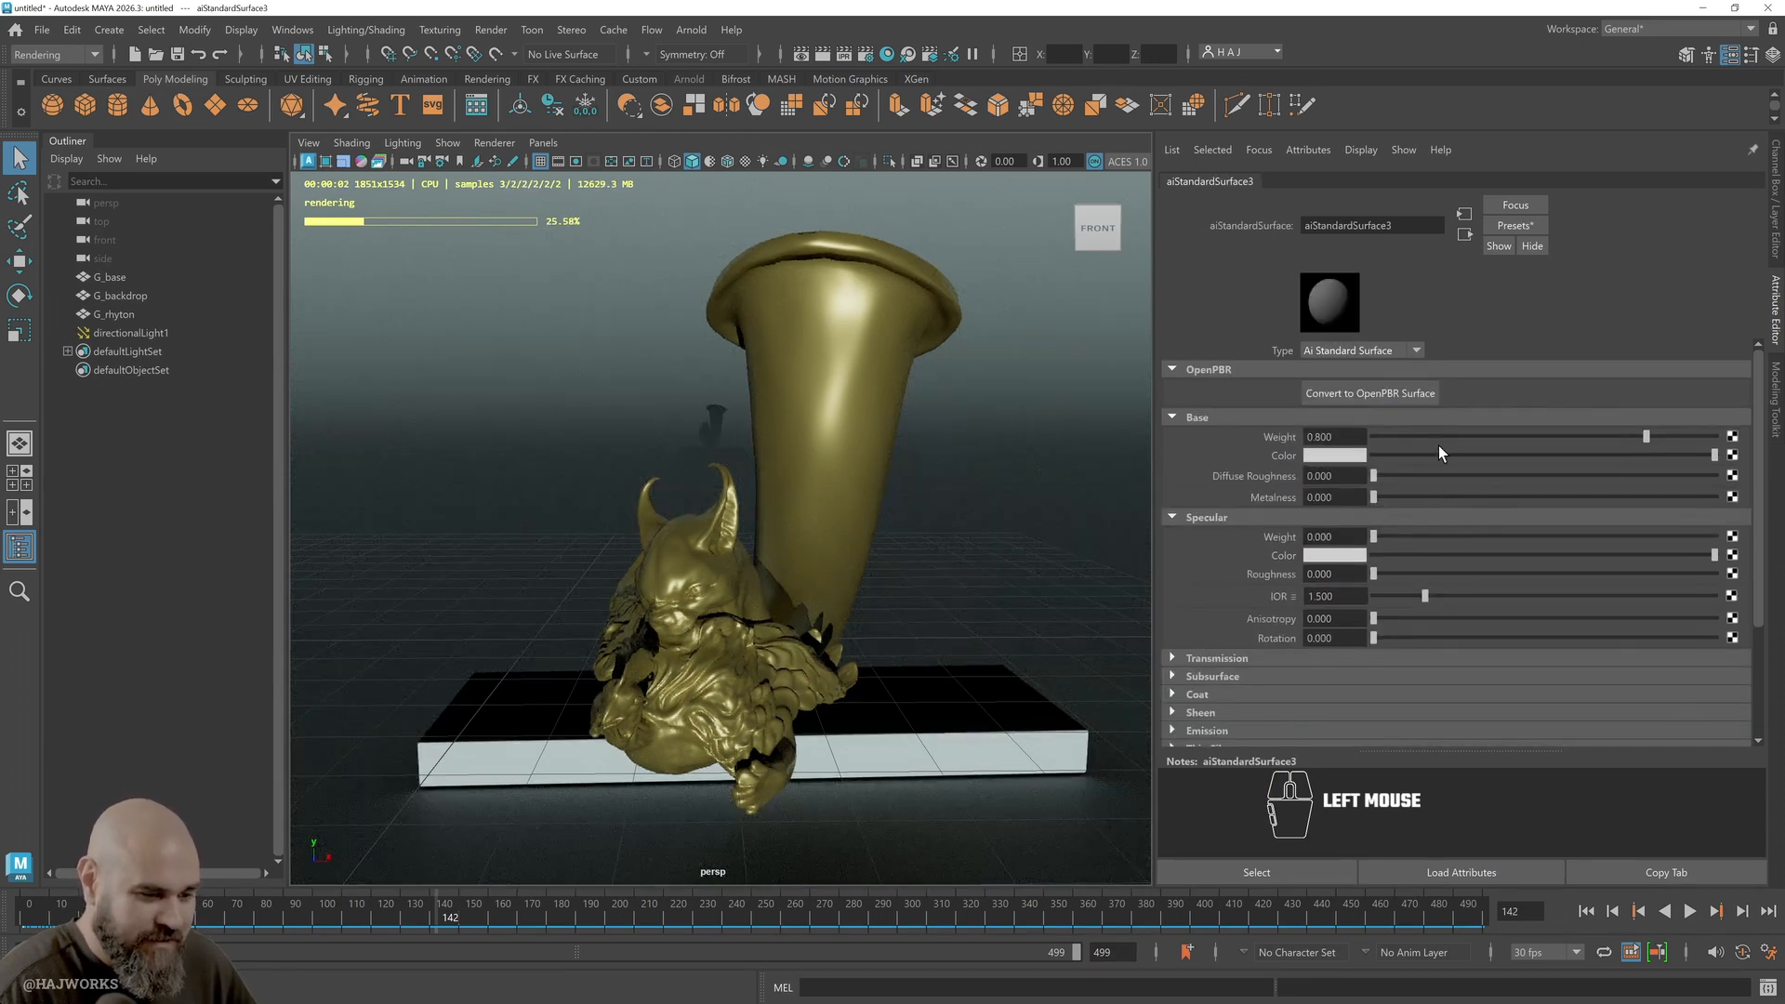
pyautogui.click(1515, 226)
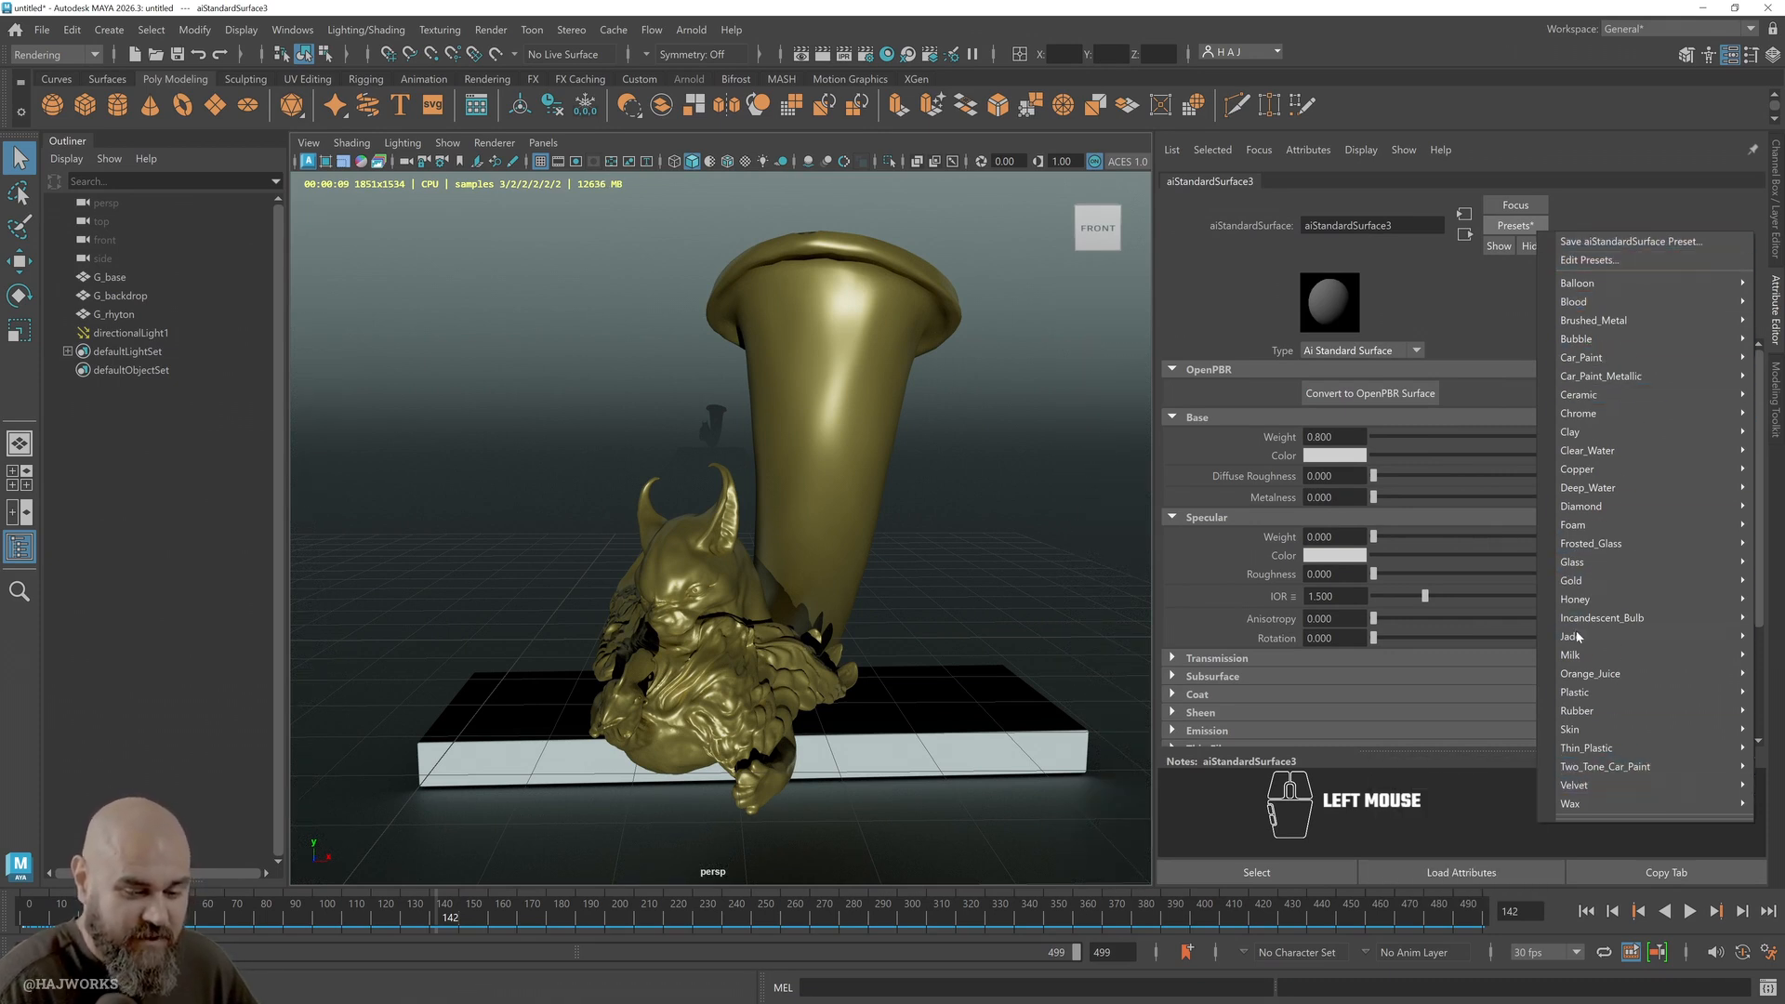
pyautogui.moveTo(1650, 607)
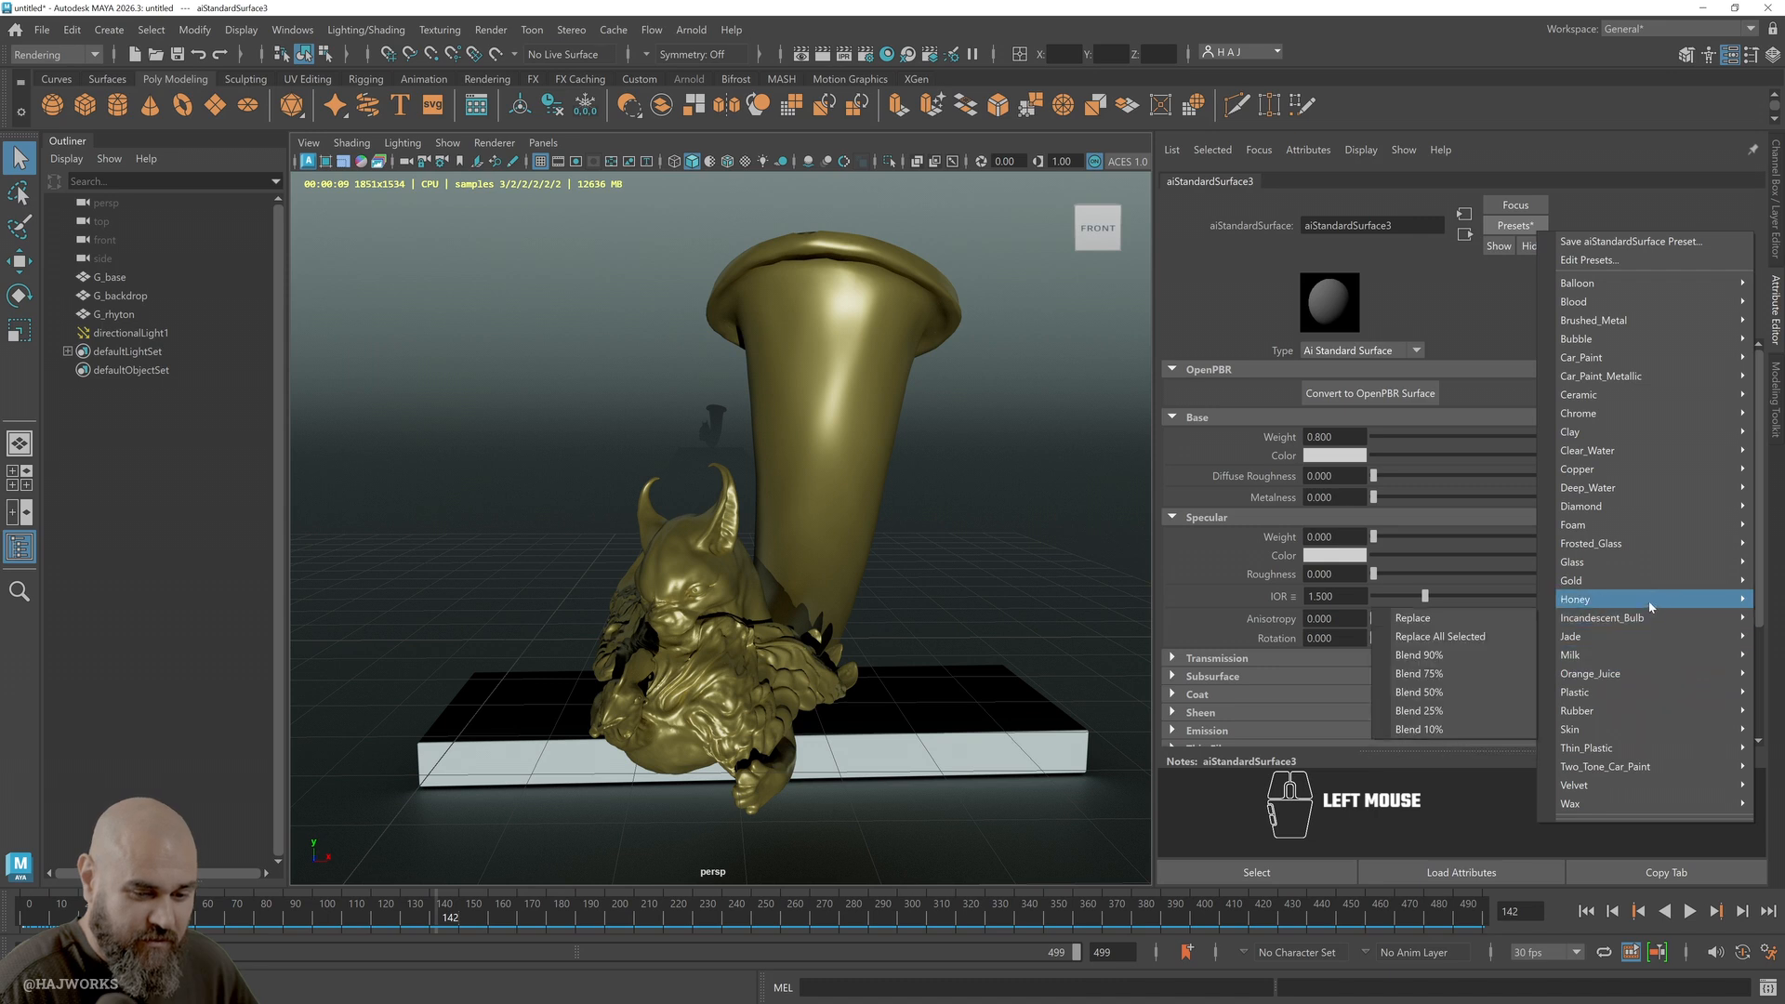
pyautogui.moveTo(1617, 583)
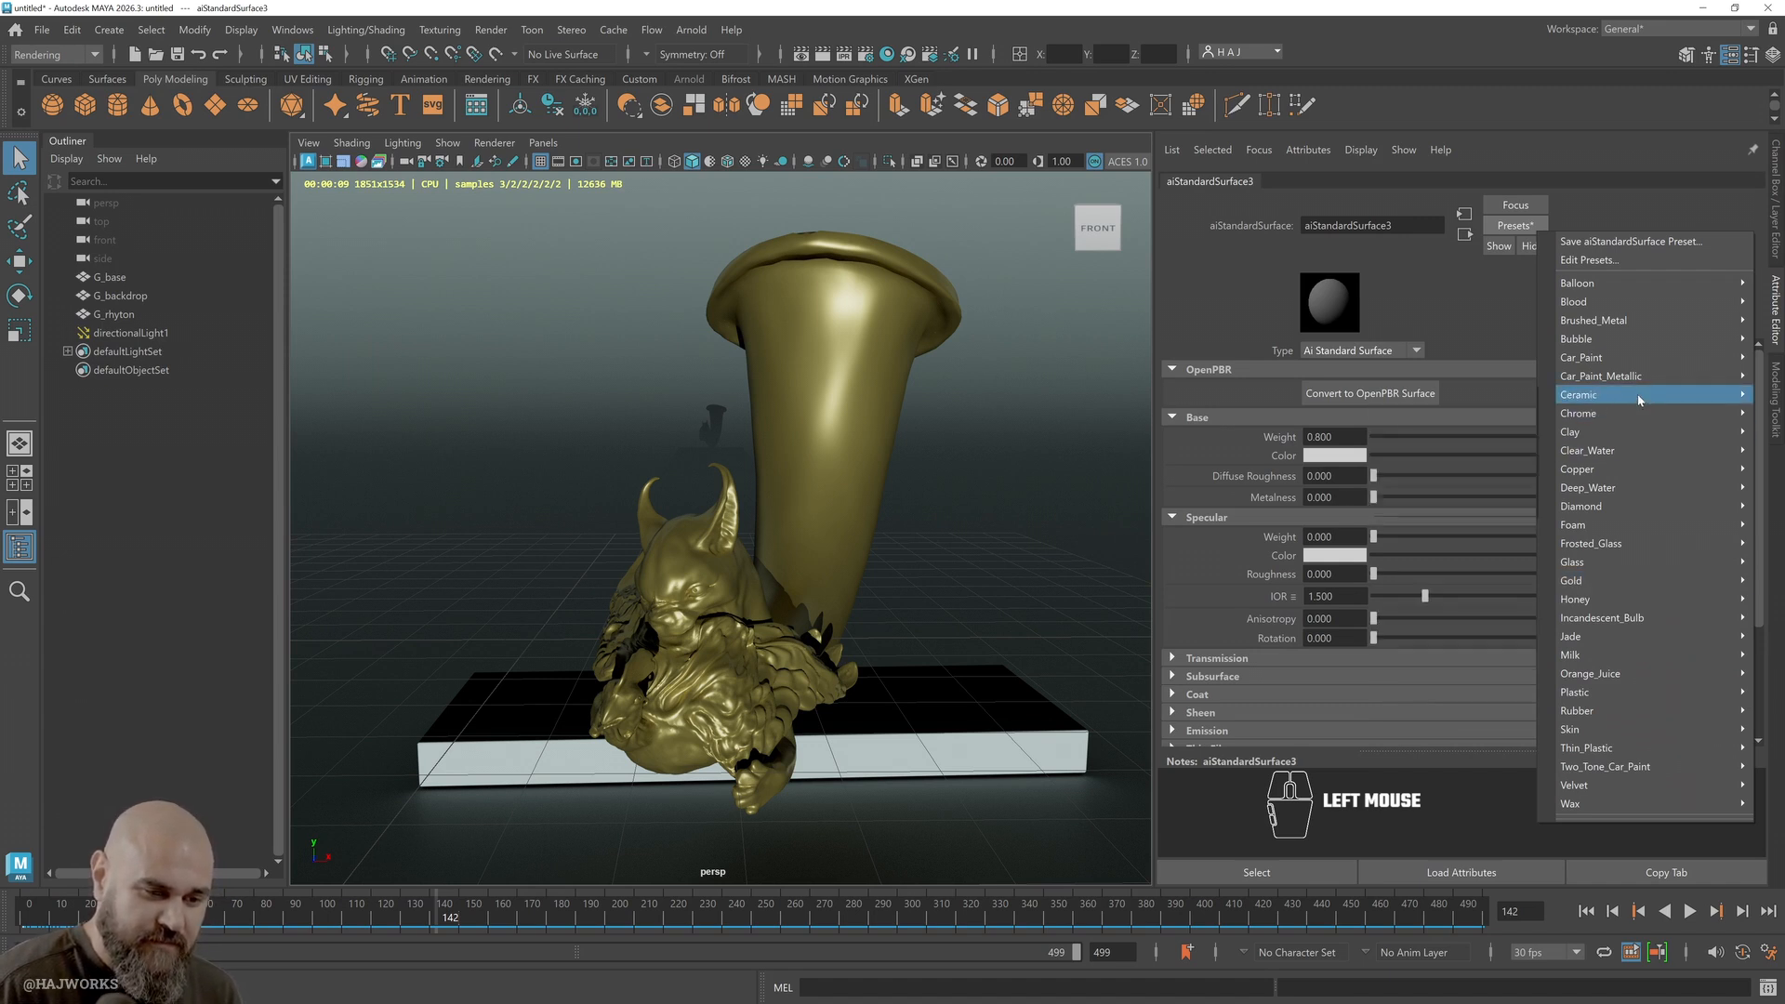
pyautogui.moveTo(1630, 324)
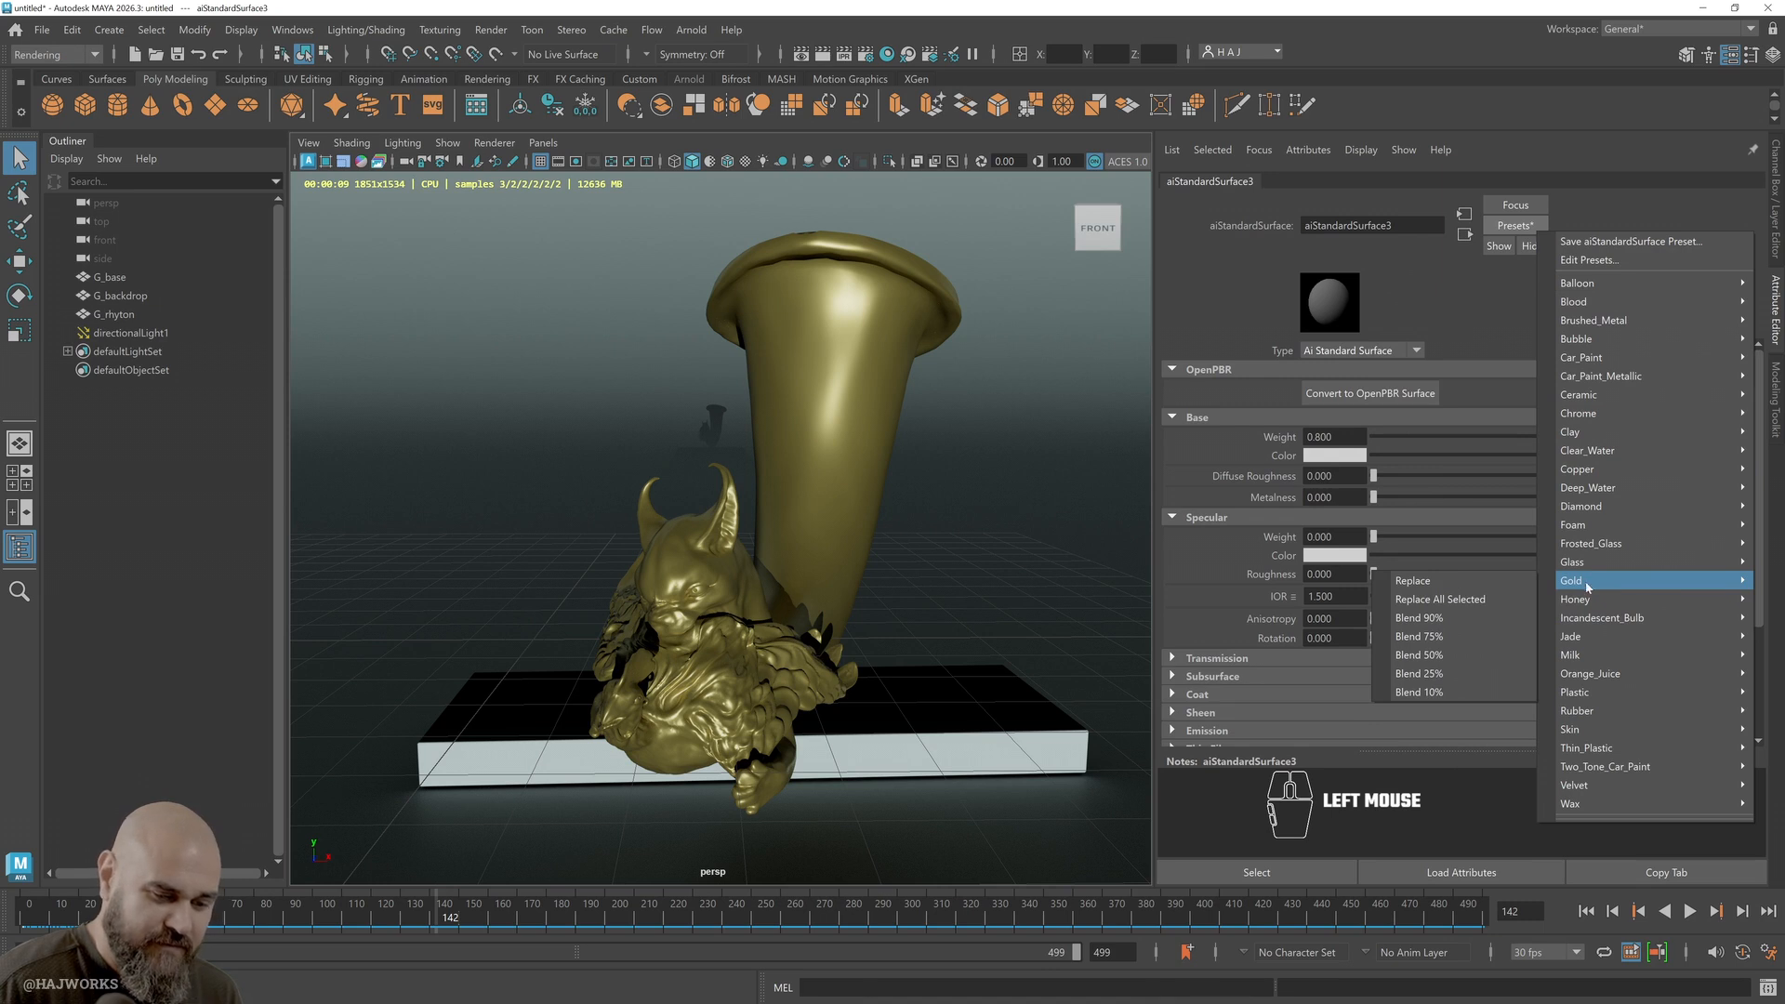
pyautogui.click(1469, 588)
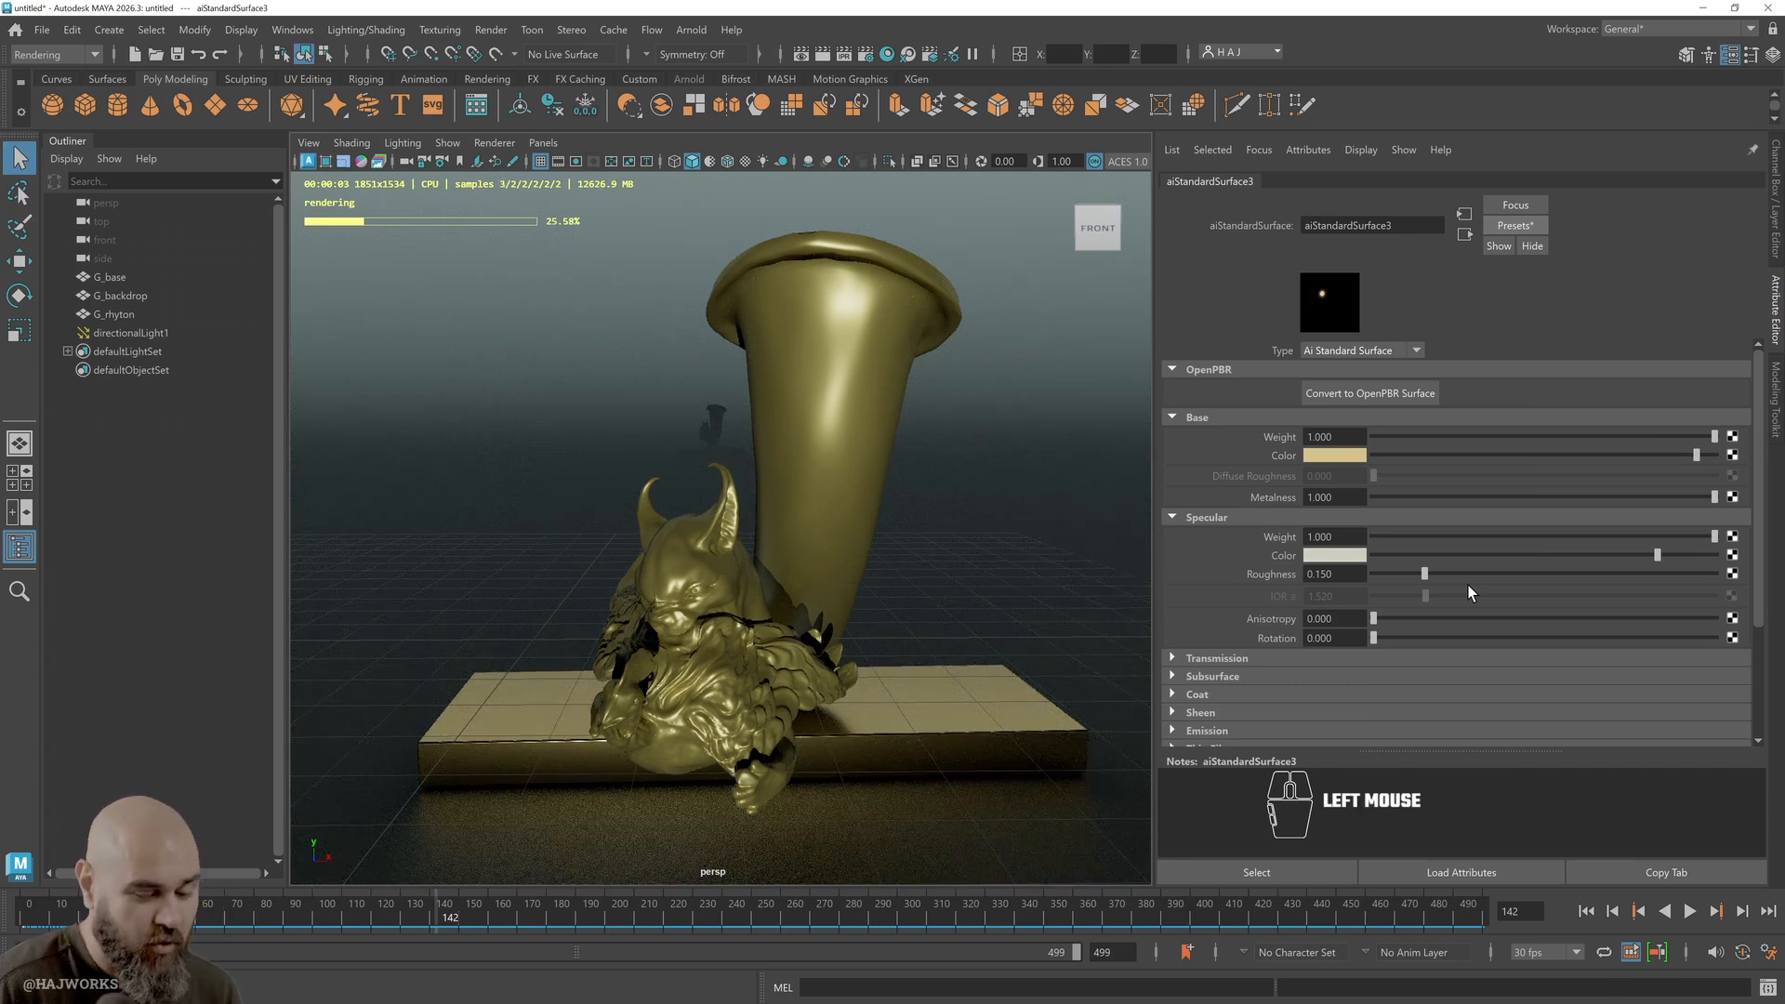
# Replace the settings of the rhyton's M_rhyton material with the Jade preset and move the selection to the backdrop
pyautogui.click(710, 662)
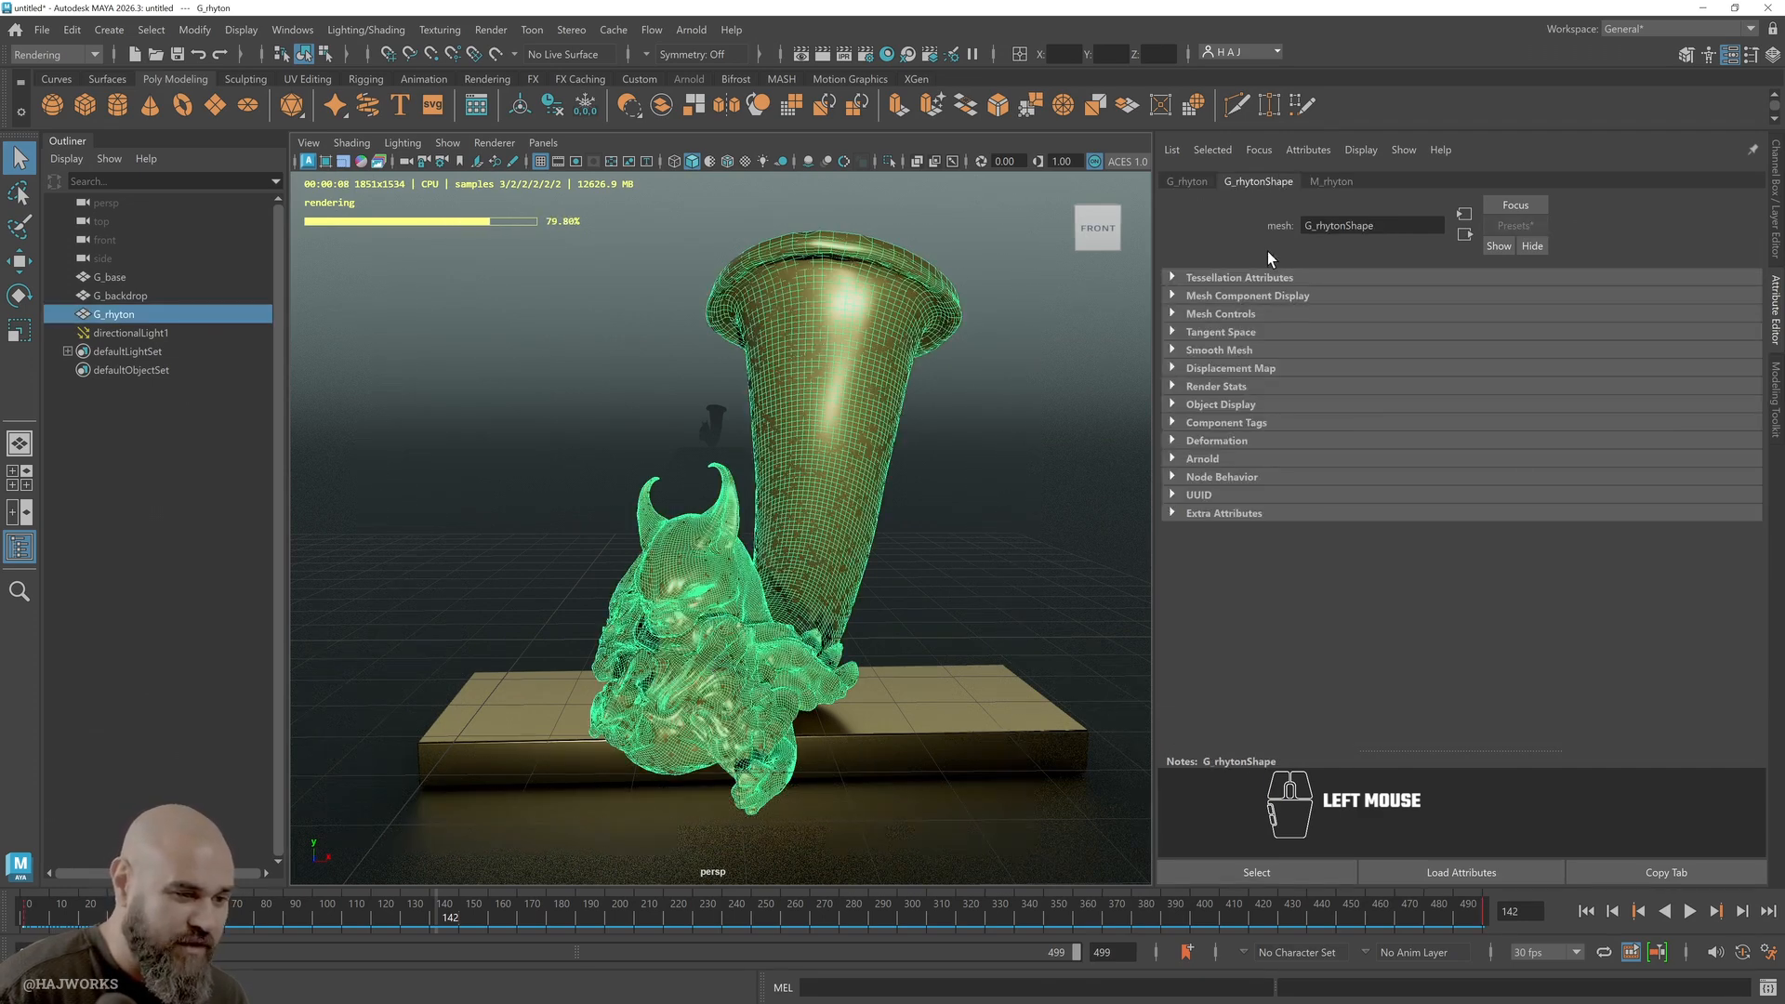
pyautogui.click(1348, 180)
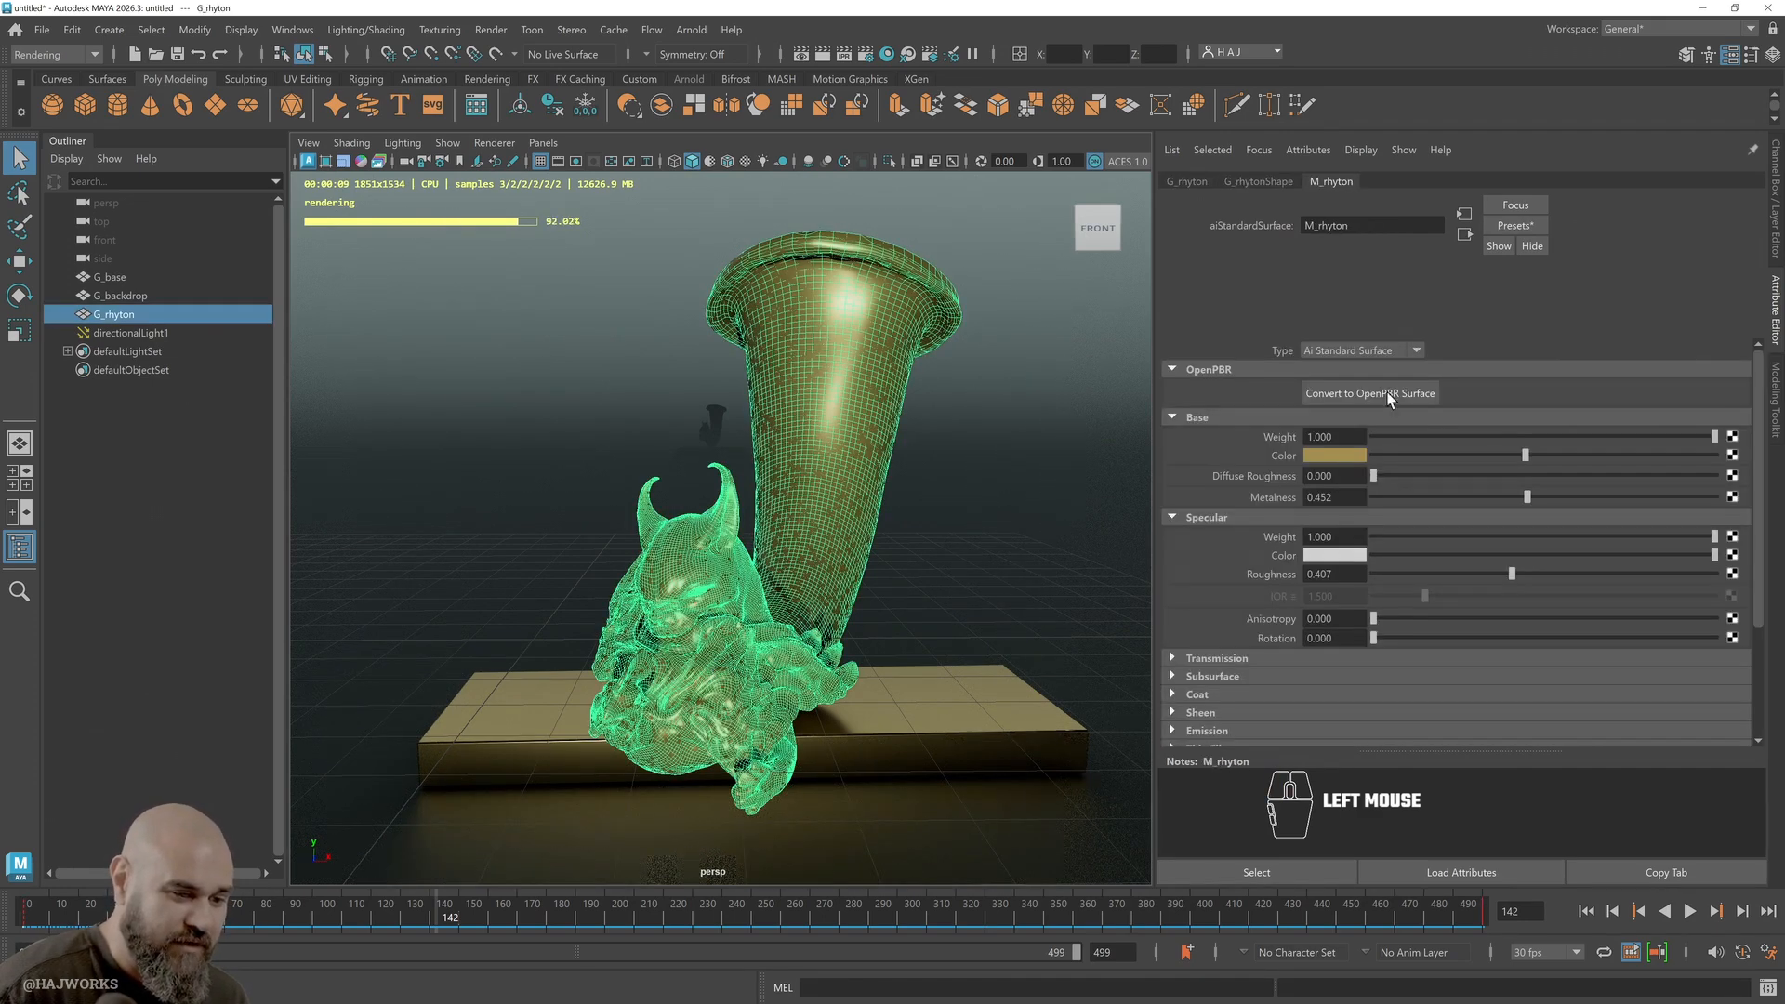
pyautogui.click(1536, 225)
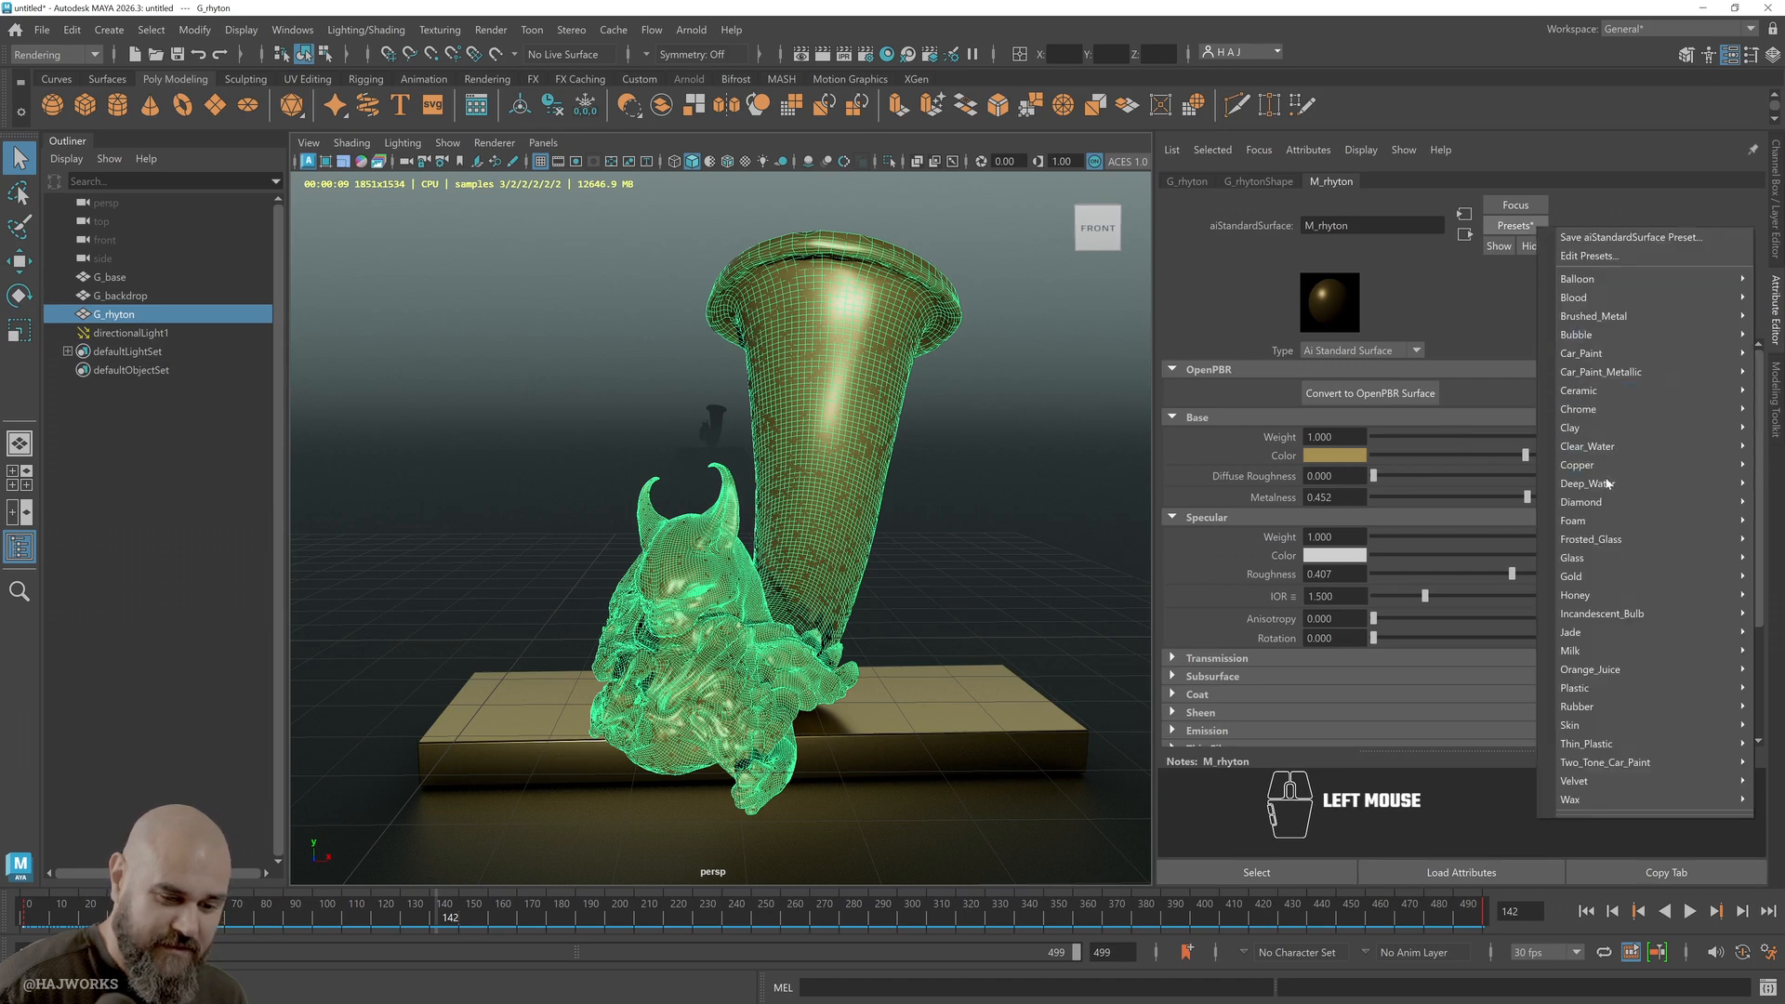
pyautogui.moveTo(1605, 639)
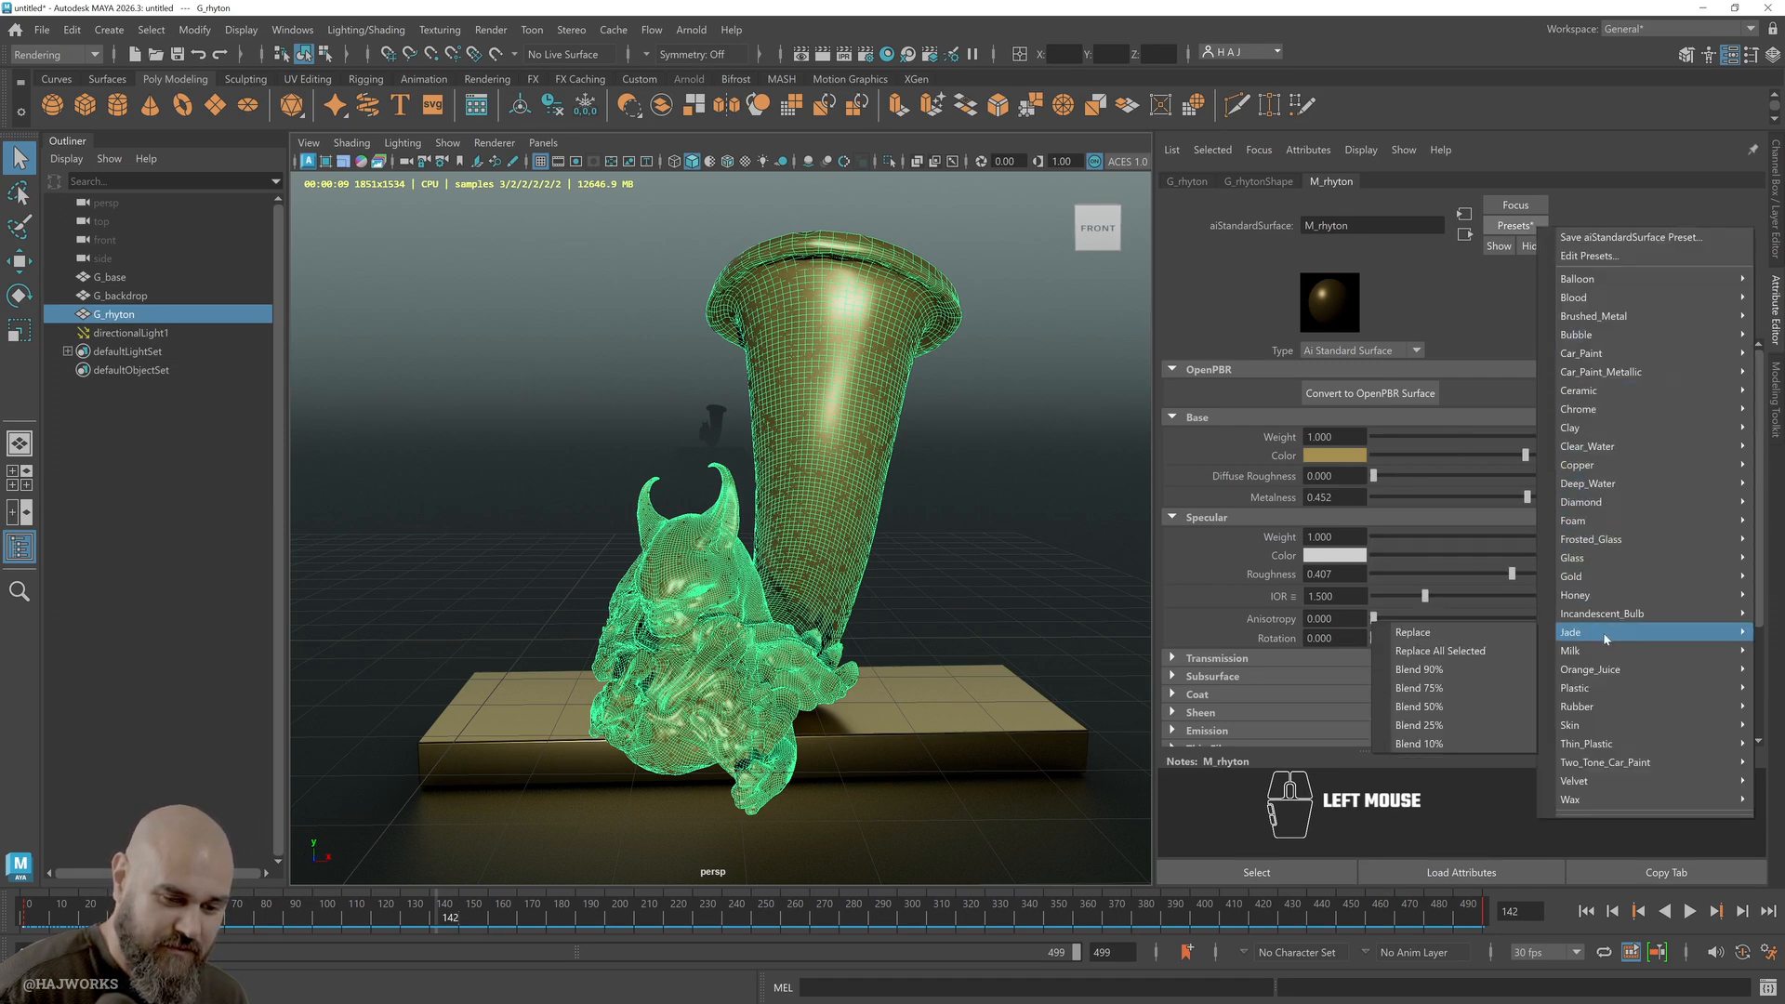
pyautogui.click(1431, 632)
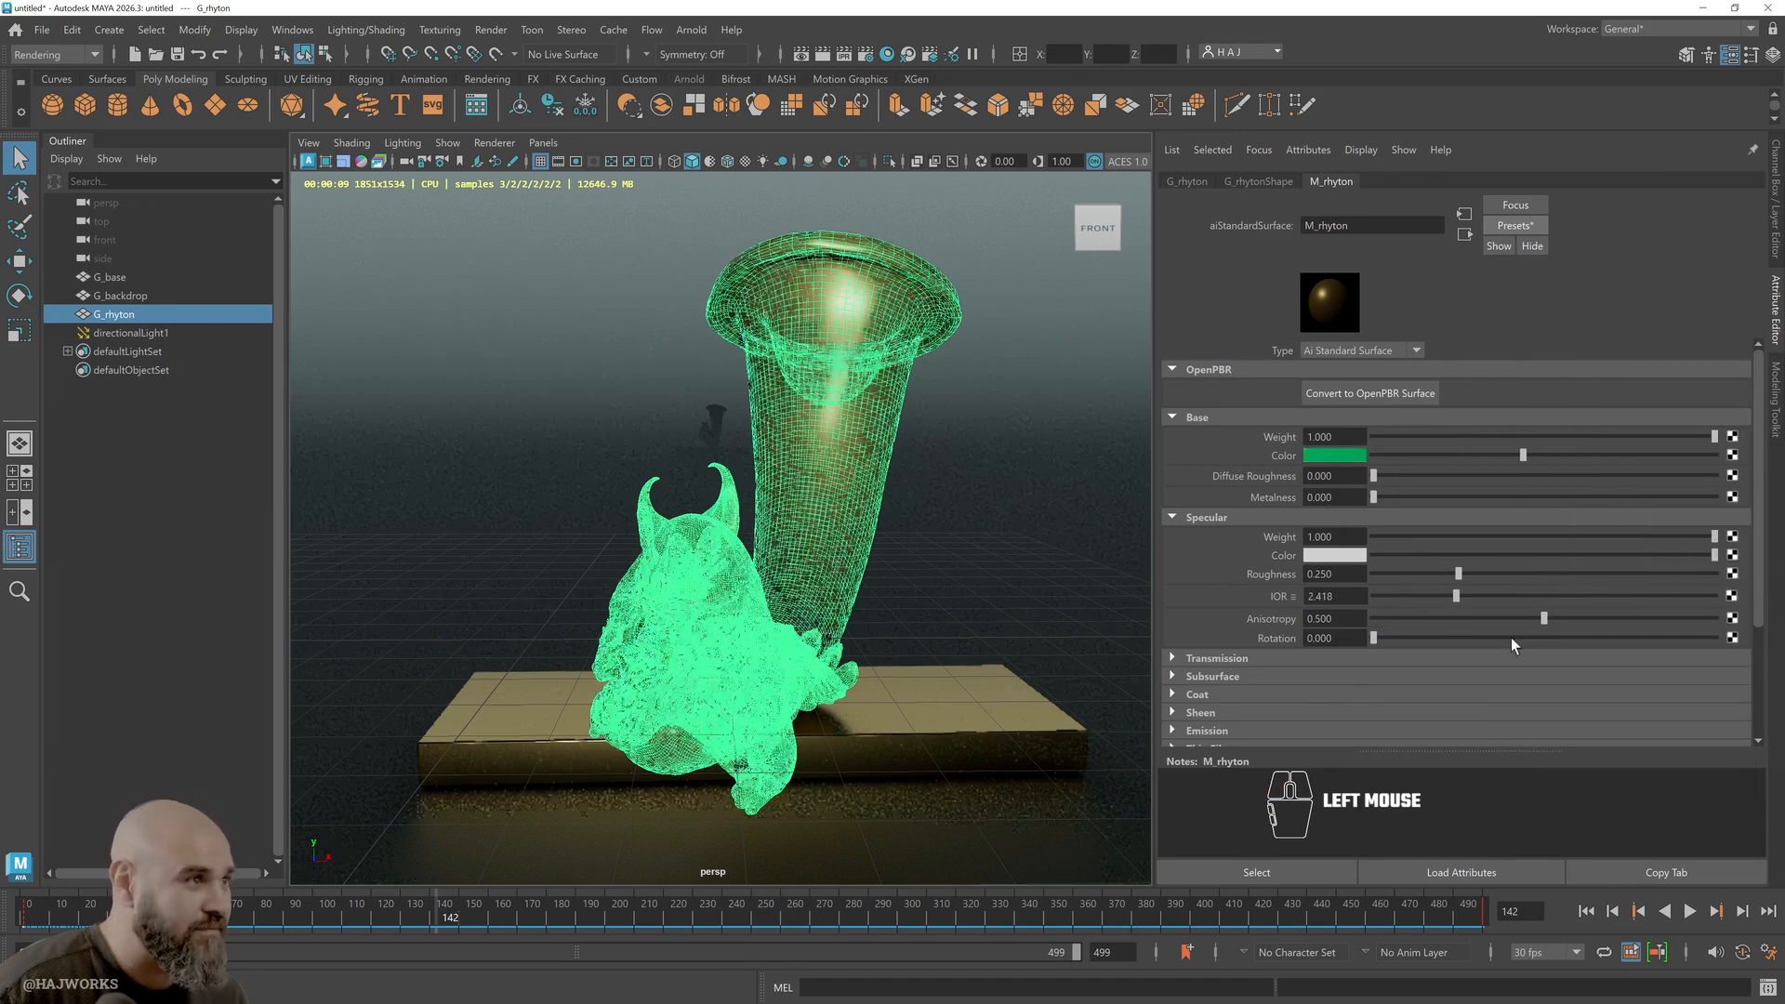
pyautogui.click(1001, 360)
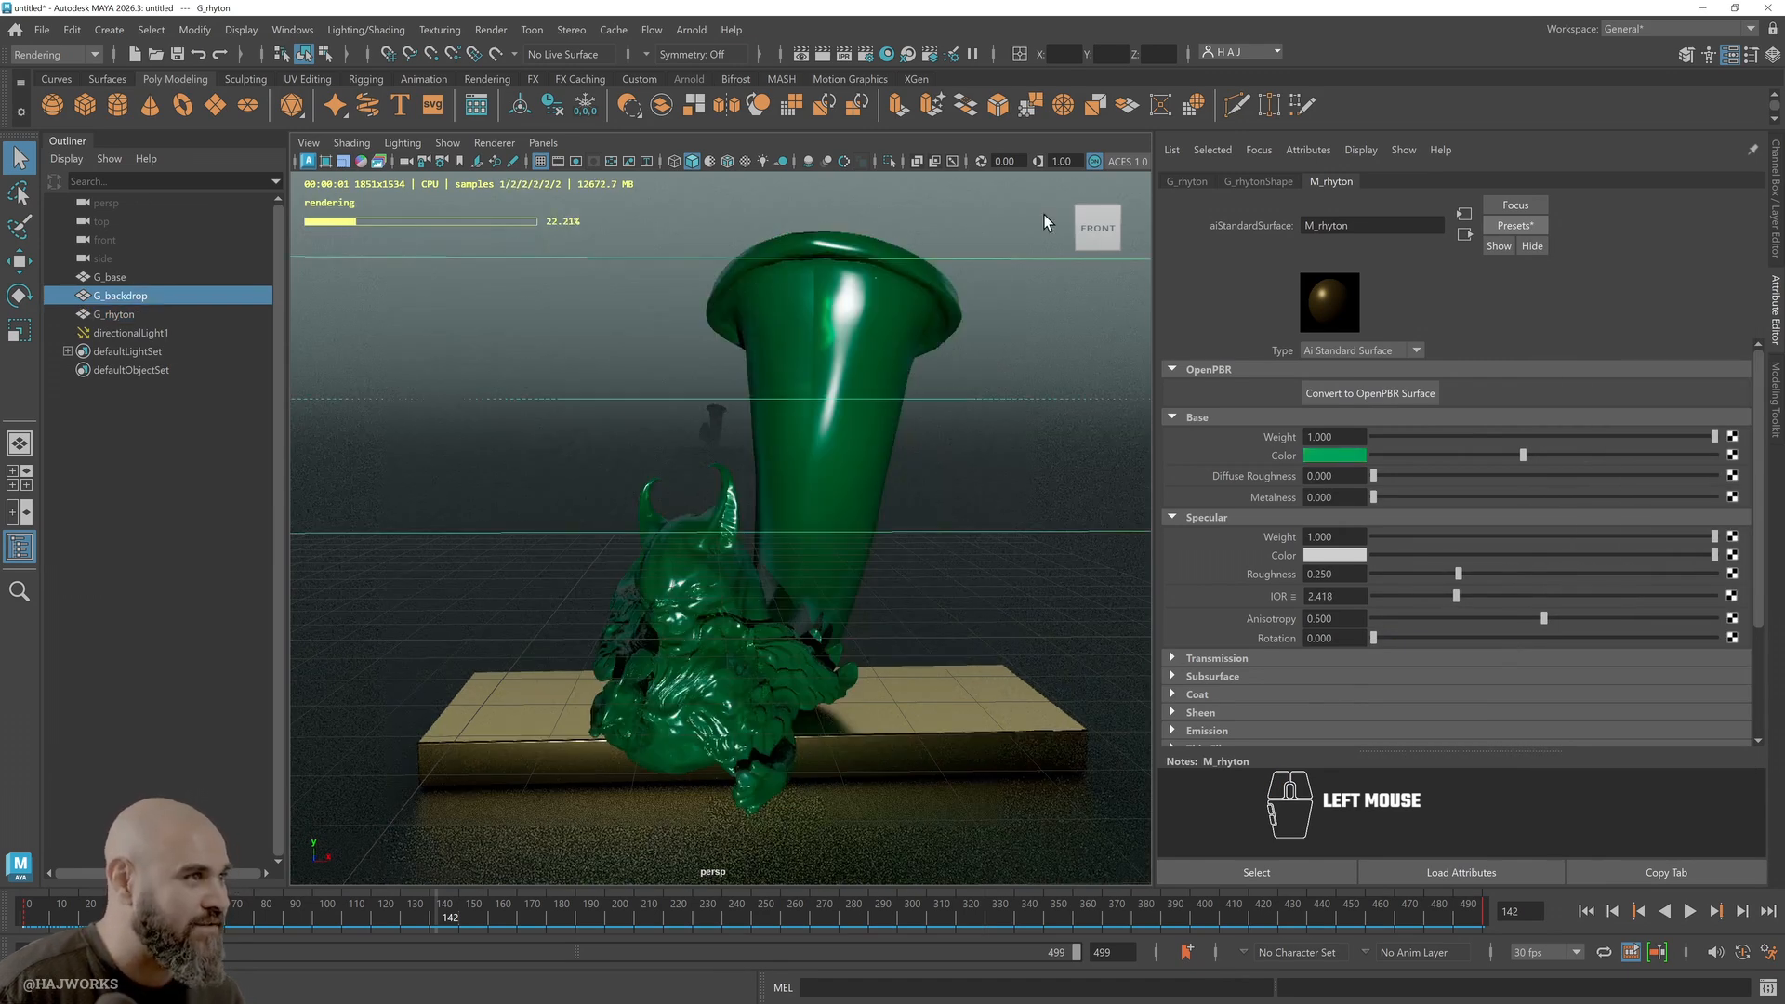
pyautogui.keyDown('ctrl'); pyautogui.click(1059, 363); pyautogui.keyUp('ctrl')
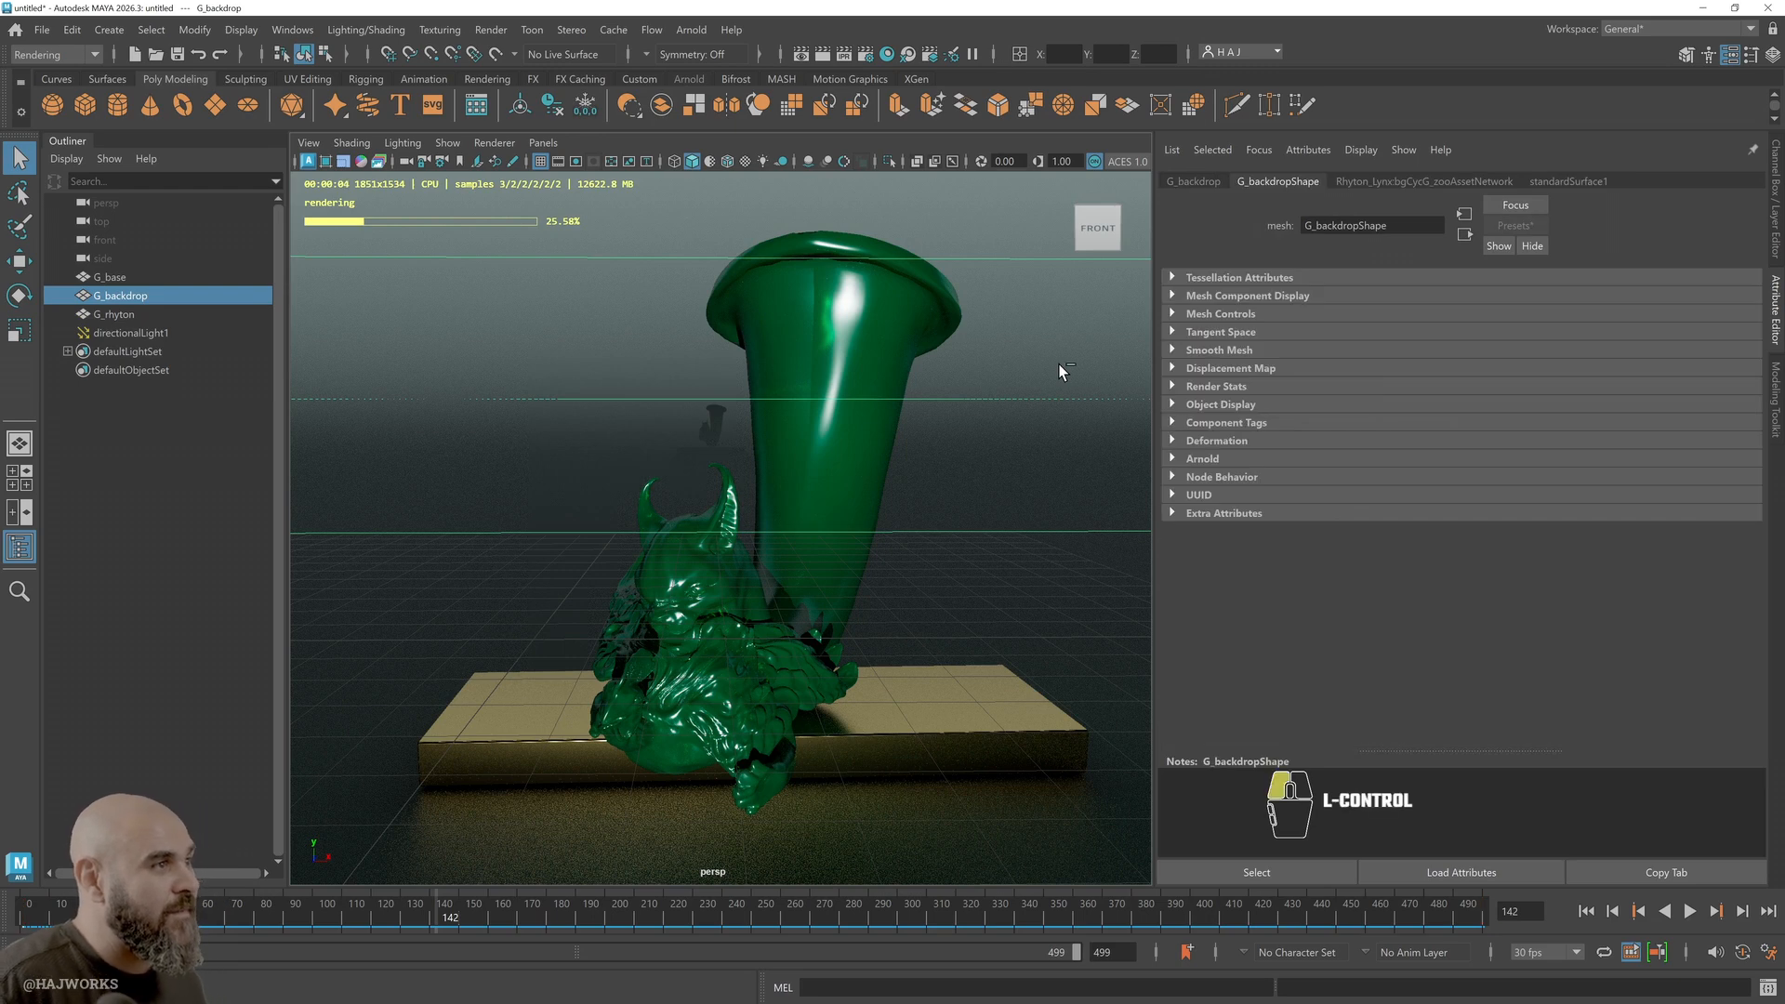
# Replace the settings of the rhyton's M_rhyton material with the Gold preset and select the backdrop instead of the rhyton
pyautogui.click(846, 536)
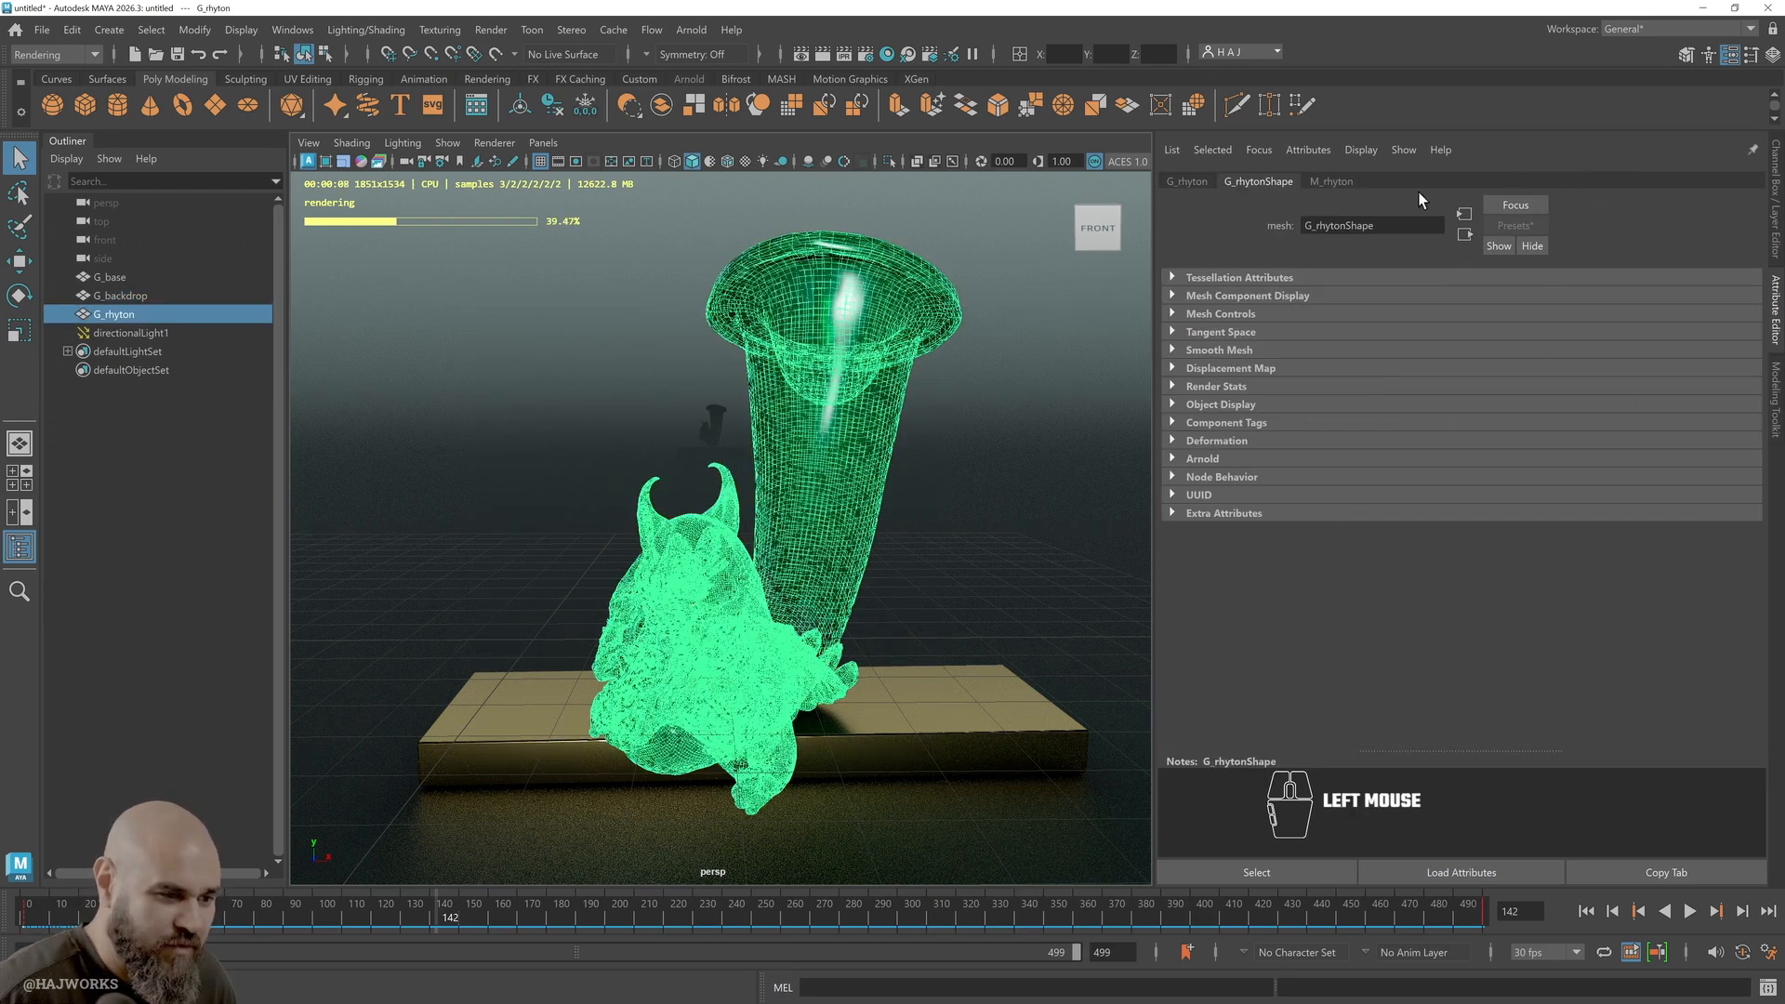
pyautogui.click(1335, 183)
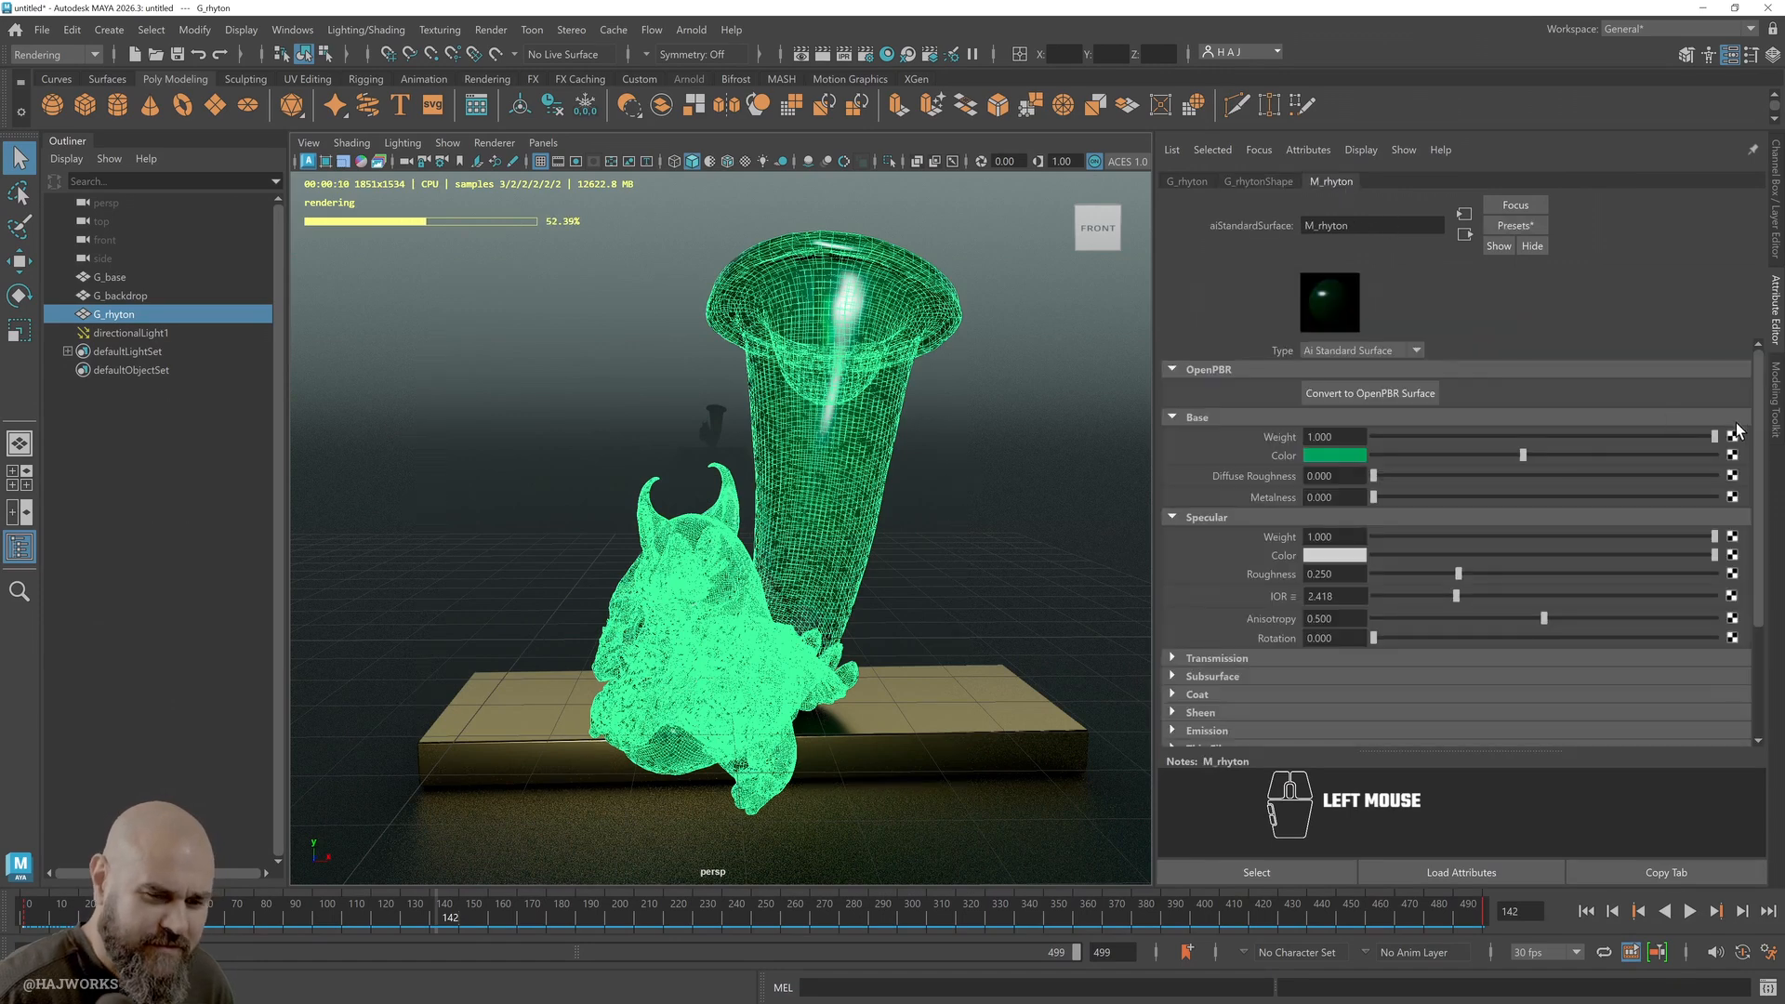
pyautogui.click(1512, 226)
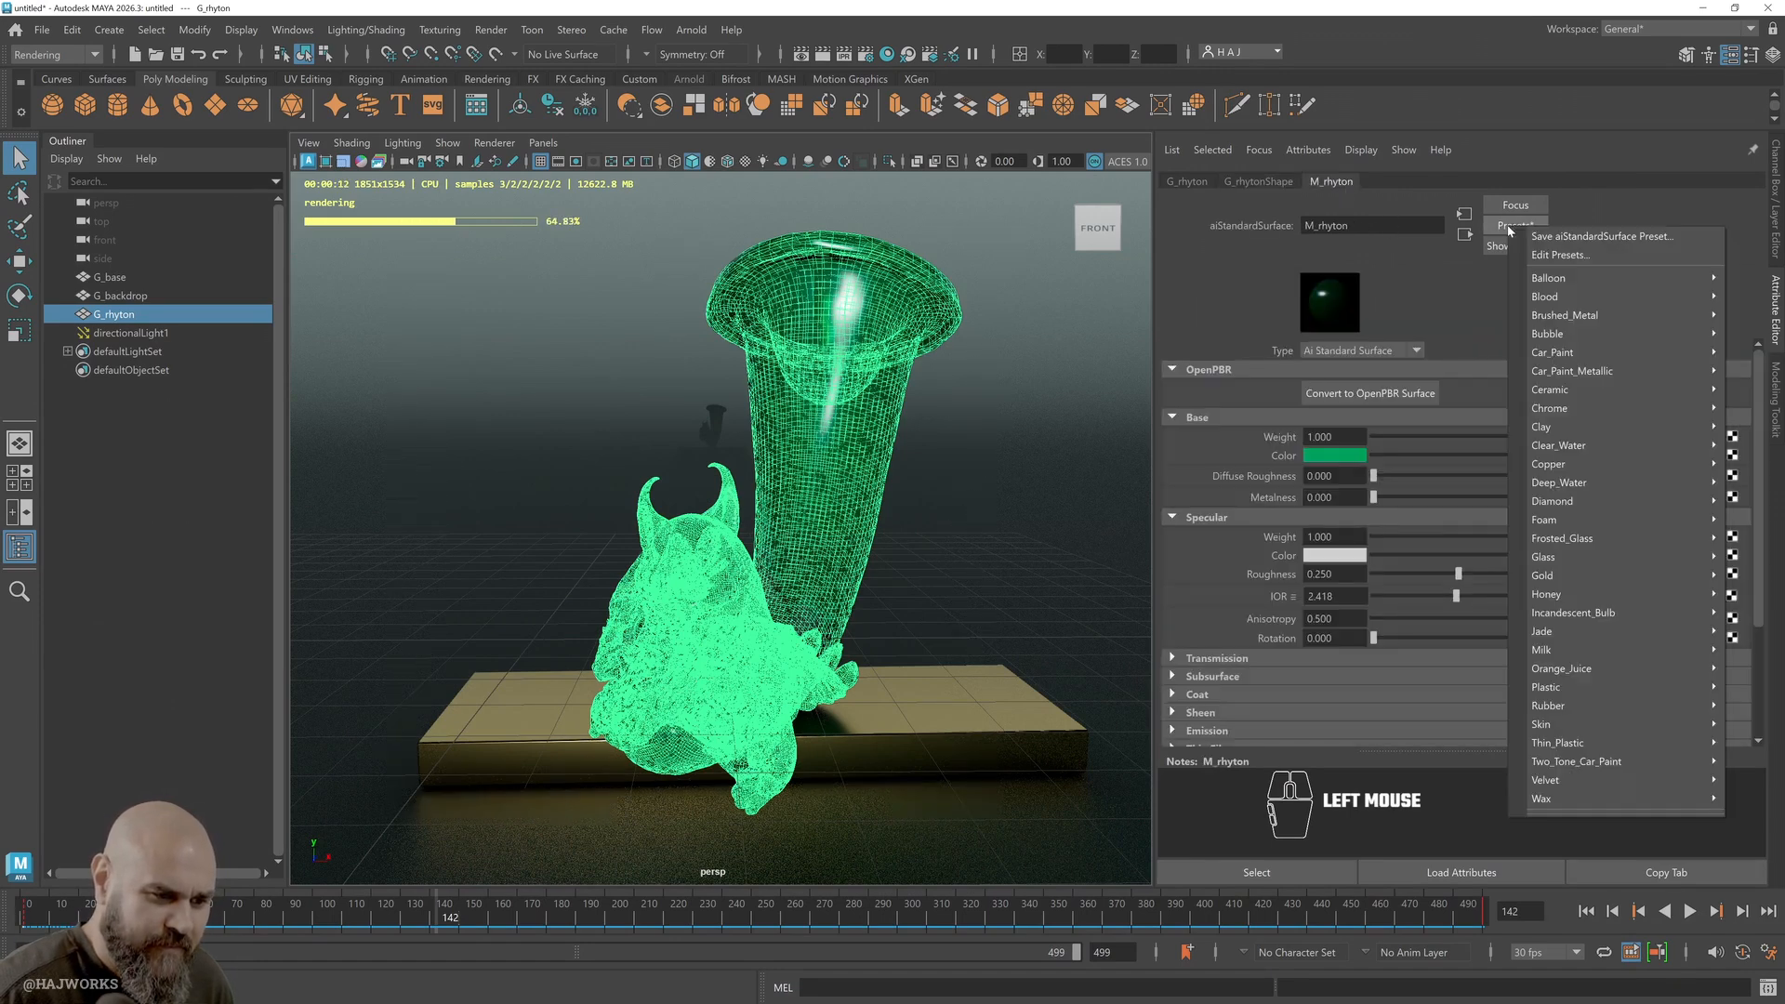
pyautogui.moveTo(1558, 577)
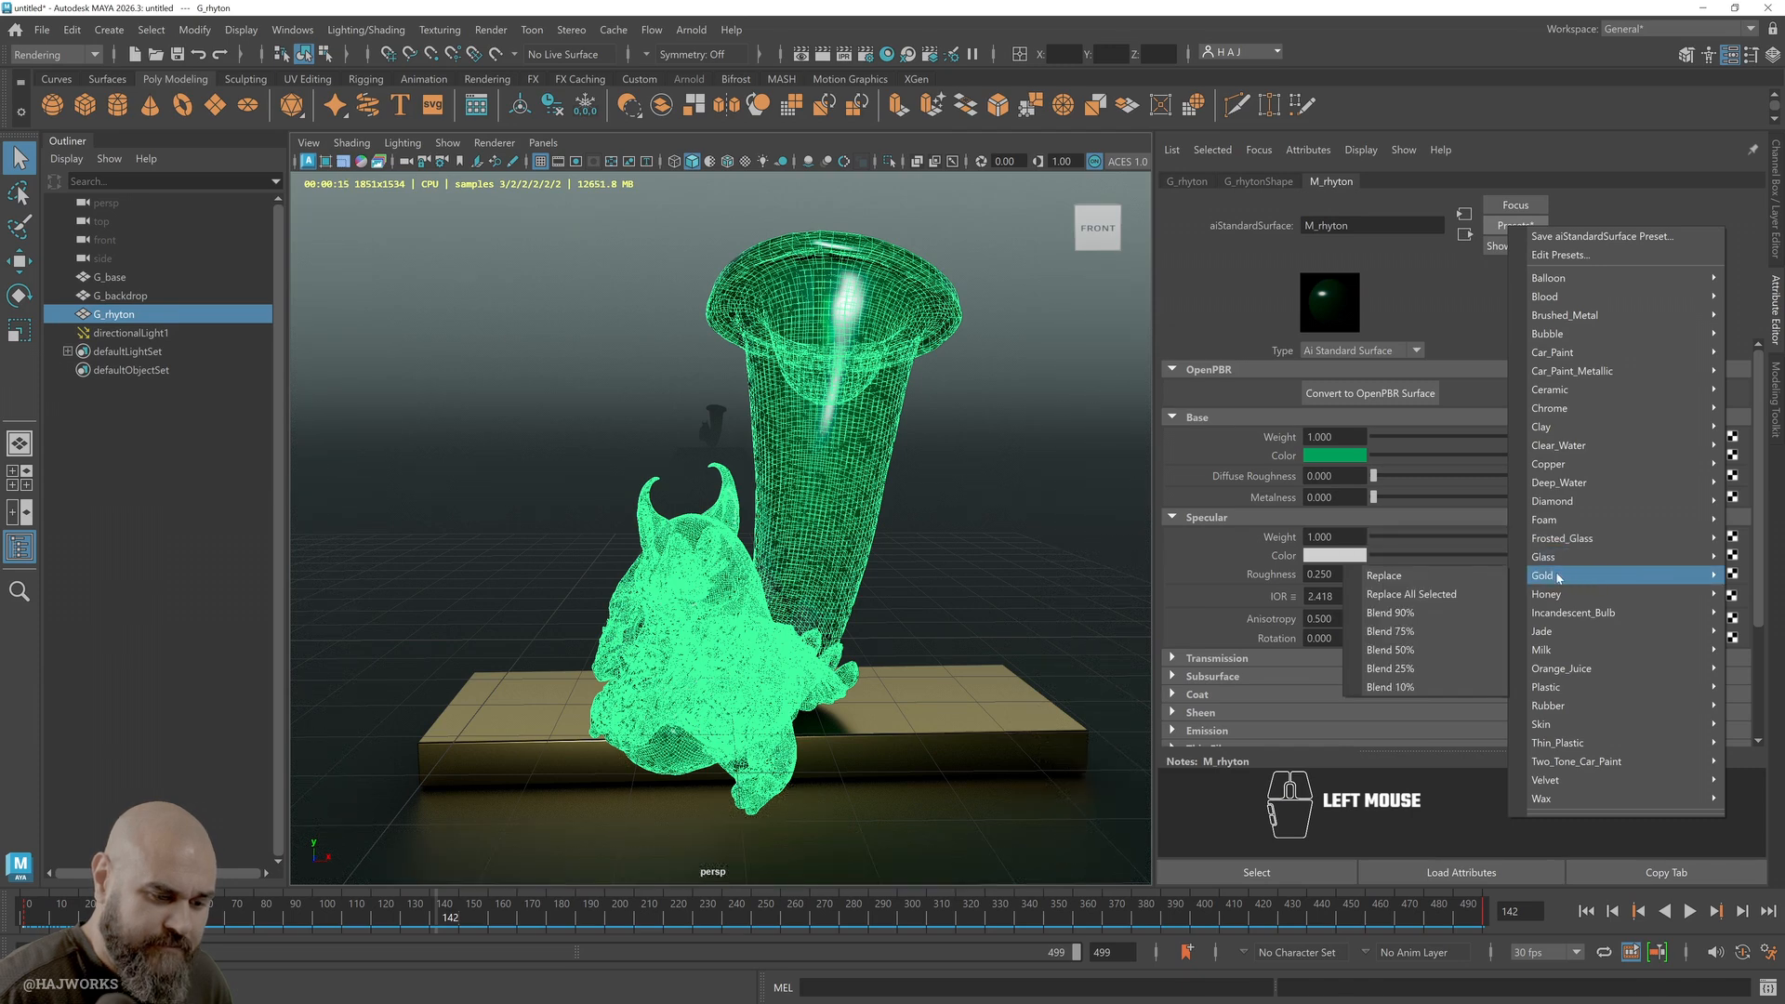
pyautogui.click(1383, 575)
pyautogui.click(1026, 359)
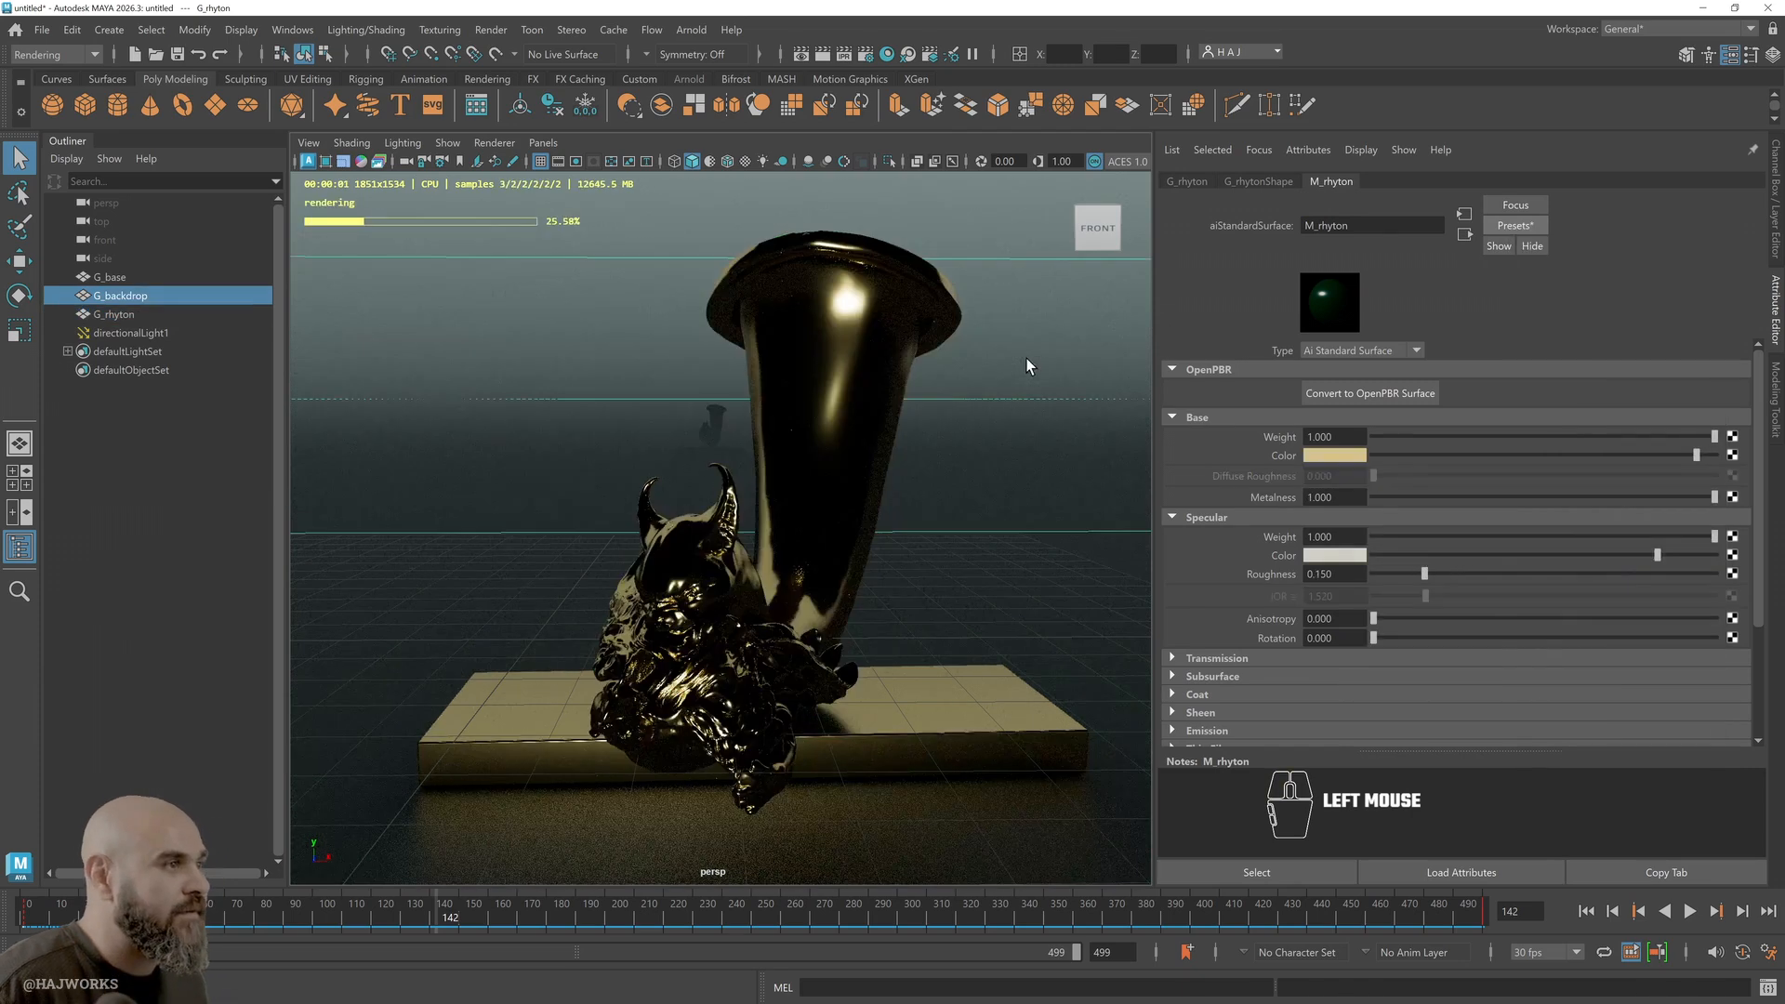
pyautogui.hotkey('ctrl', 'a')
# Examine the rendered gold rhyton and base up close from the front and from the left side
pyautogui.keyDown('alt'); pyautogui.moveTo(1000, 471); pyautogui.dragTo(892, 502); pyautogui.keyUp('alt')
pyautogui.keyDown('alt'); pyautogui.moveTo(892, 502); pyautogui.dragTo(786, 631, button='right'); pyautogui.keyUp('alt')
pyautogui.keyDown('alt'); pyautogui.moveTo(786, 630); pyautogui.dragTo(684, 701, button='middle'); pyautogui.keyUp('alt')
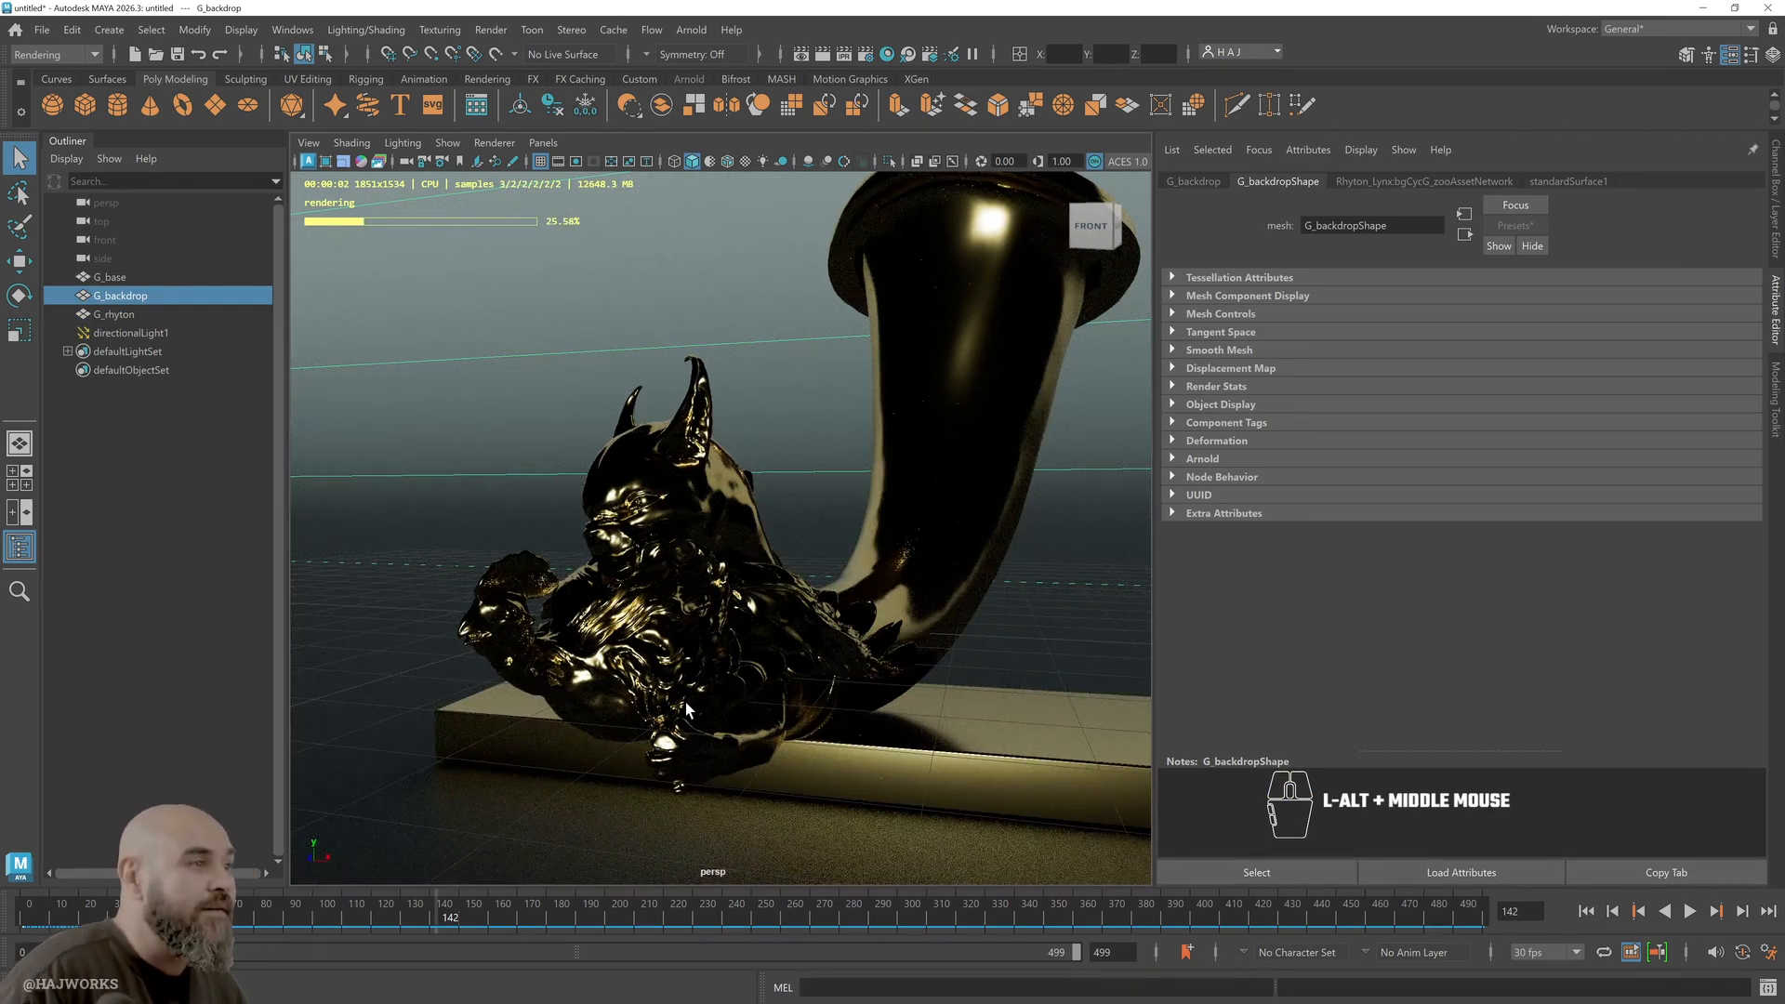
pyautogui.keyDown('alt'); pyautogui.moveTo(819, 706); pyautogui.dragTo(776, 771, button='middle'); pyautogui.keyUp('alt')
pyautogui.keyDown('alt'); pyautogui.moveTo(776, 771); pyautogui.dragTo(756, 741); pyautogui.keyUp('alt')
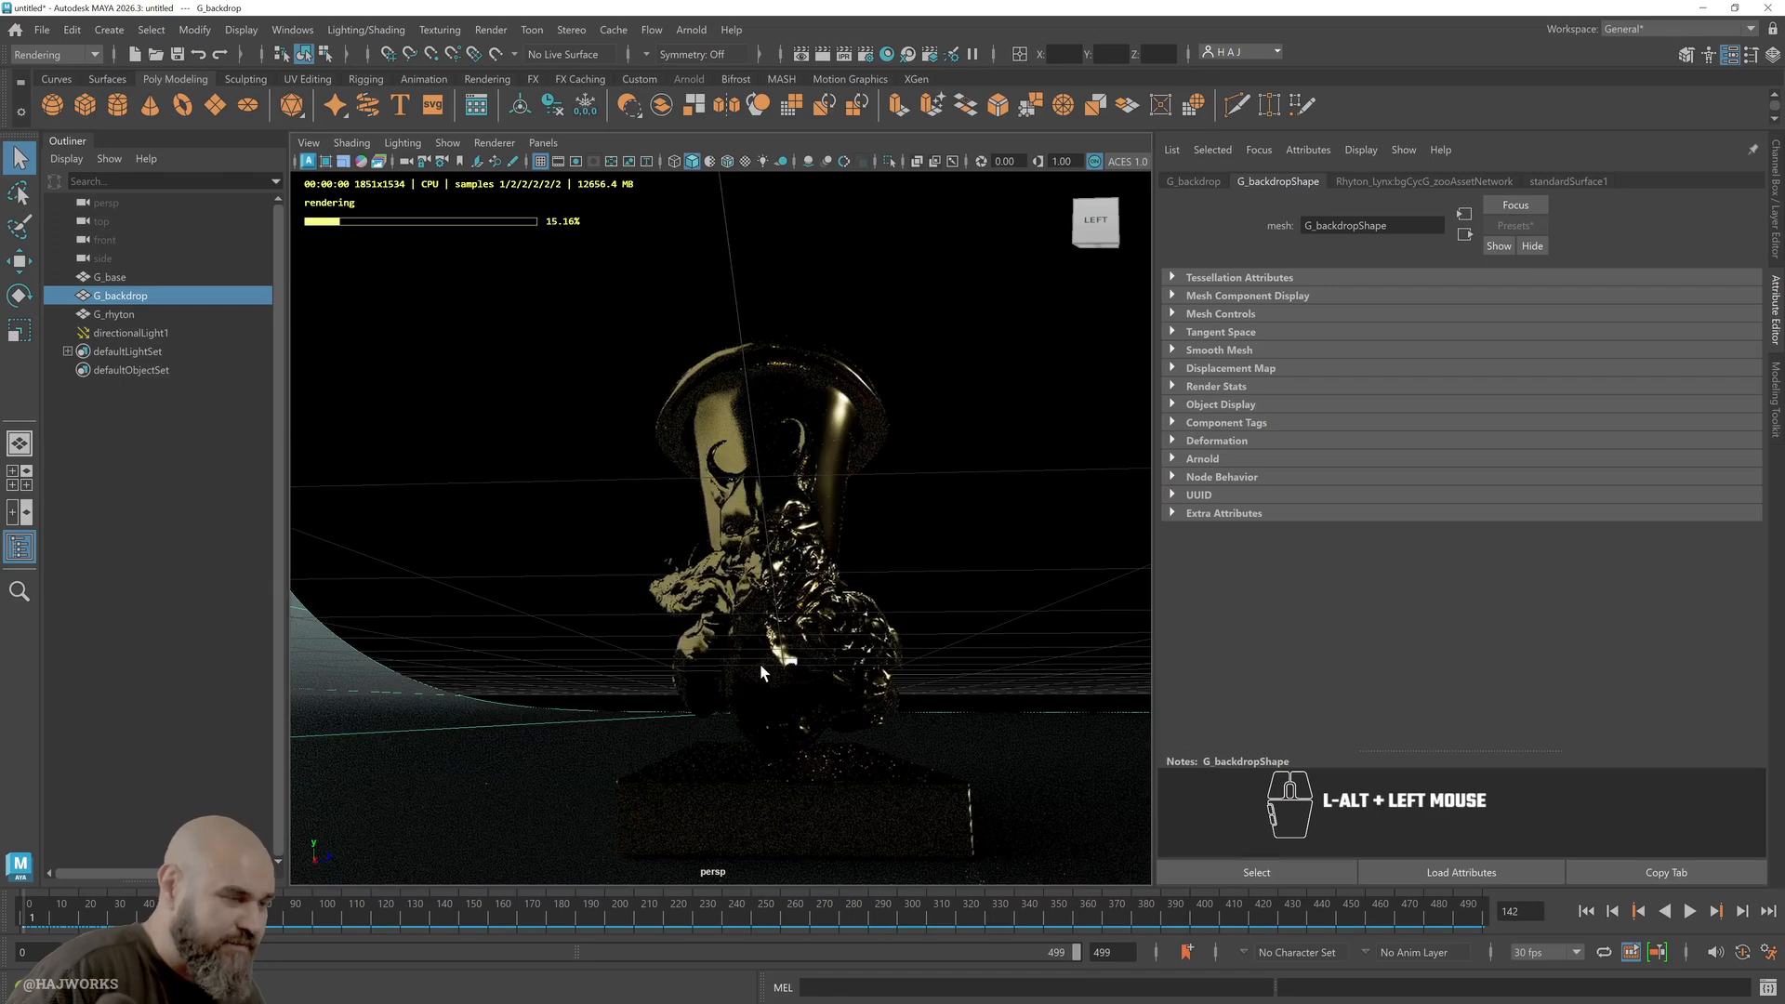
pyautogui.keyDown('alt'); pyautogui.moveTo(932, 450); pyautogui.dragTo(967, 608, button='right'); pyautogui.keyUp('alt')
pyautogui.keyDown('alt'); pyautogui.moveTo(966, 608); pyautogui.dragTo(920, 565, button='middle'); pyautogui.keyUp('alt')
pyautogui.keyDown('alt'); pyautogui.moveTo(920, 565); pyautogui.dragTo(884, 635); pyautogui.keyUp('alt')
pyautogui.keyDown('alt'); pyautogui.moveTo(884, 636); pyautogui.dragTo(894, 530, button='middle'); pyautogui.keyUp('alt')
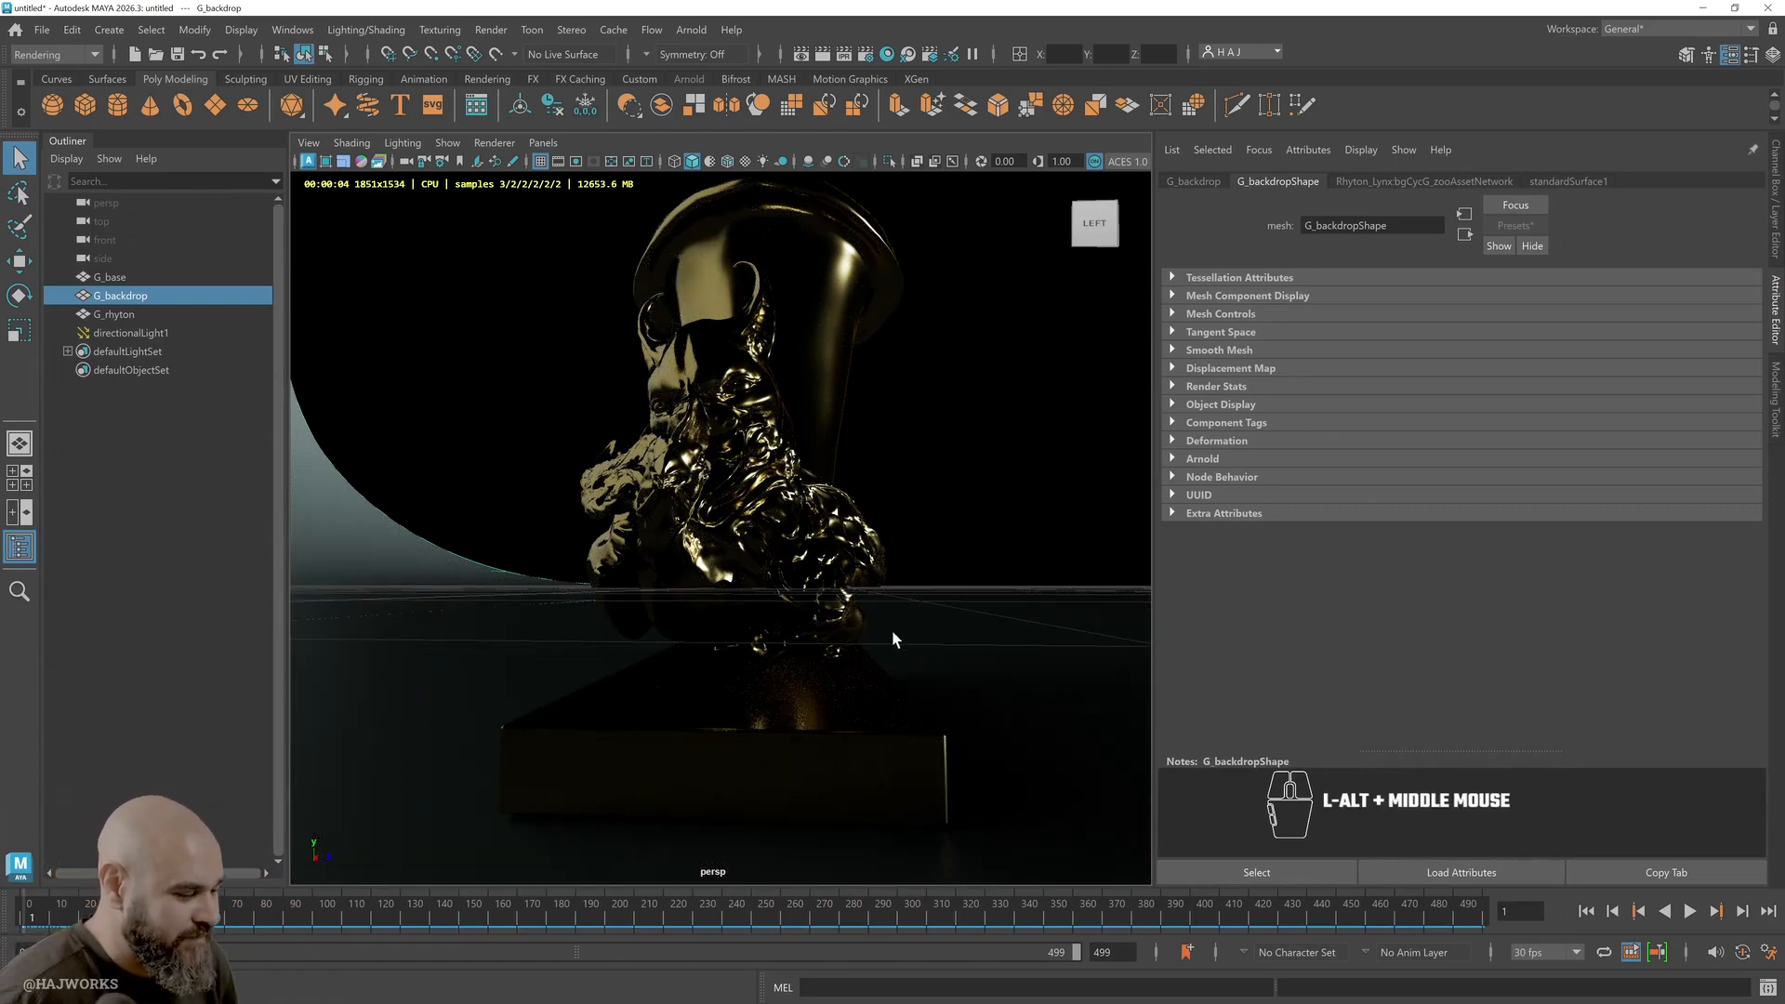
pyautogui.click(340, 568)
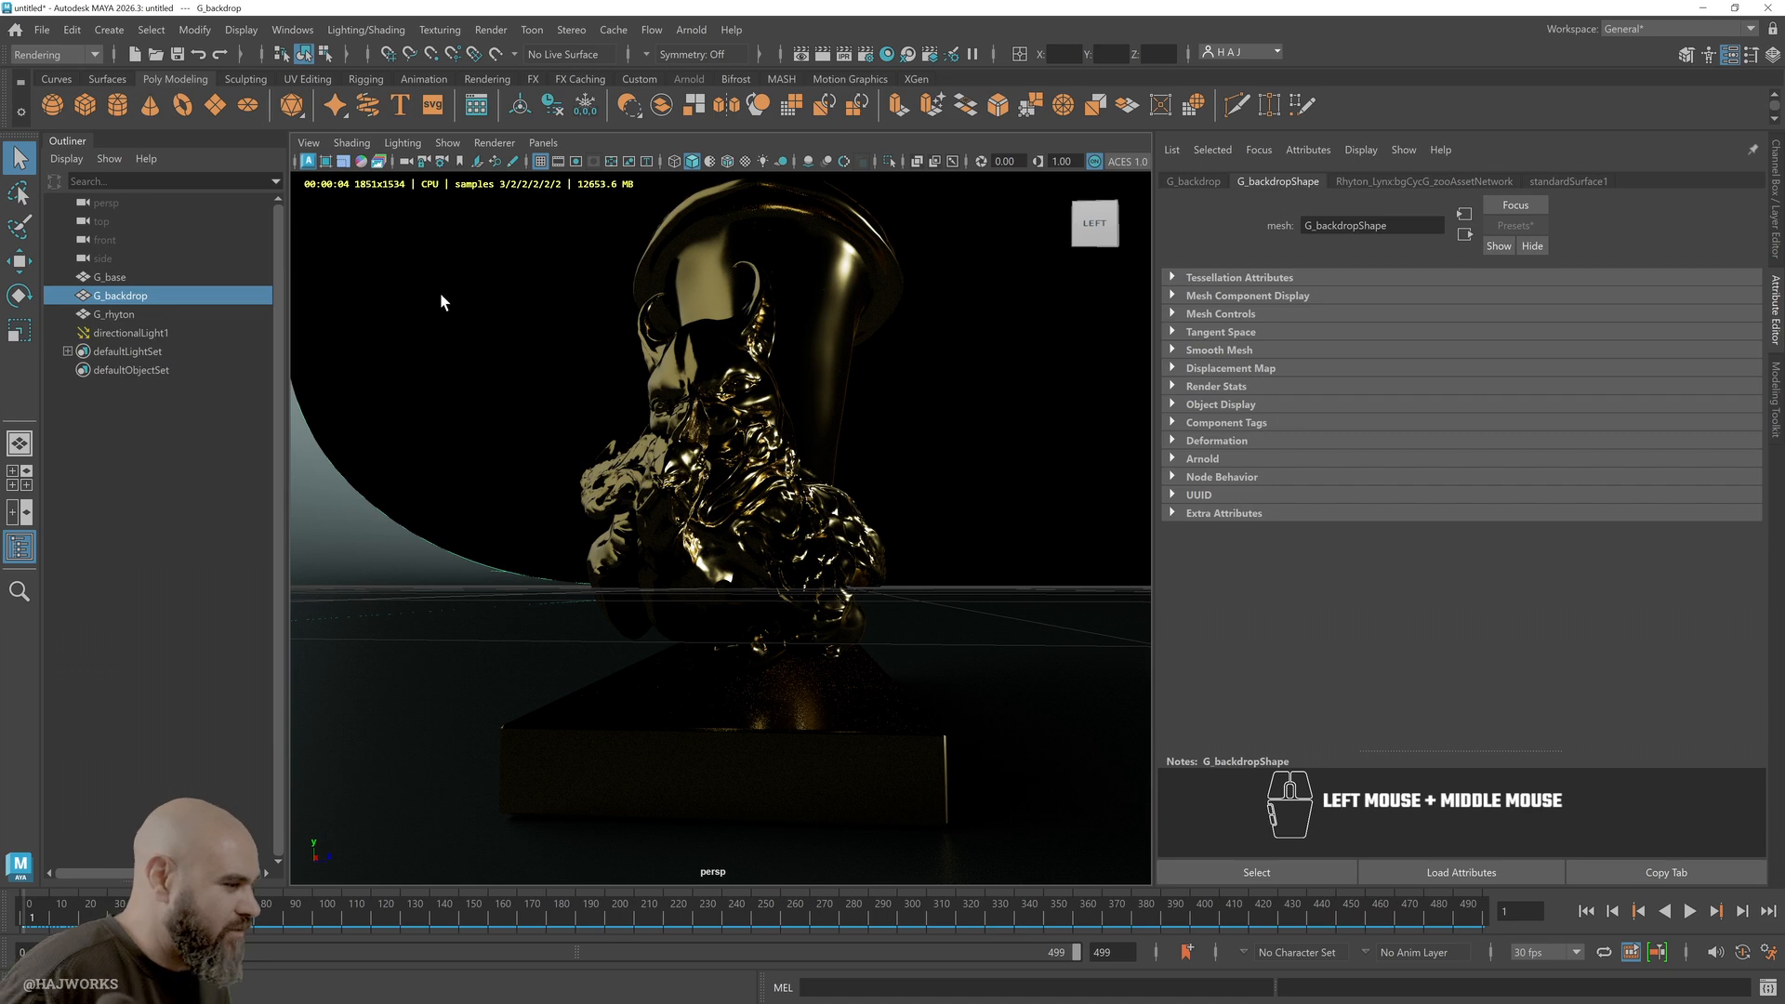
# Add an Arnold Skydome Light to the scene and view the gold rhyton lit by it from the left side
pyautogui.keyDown('alt'); pyautogui.moveTo(882, 641); pyautogui.dragTo(577, 613); pyautogui.keyUp('alt')
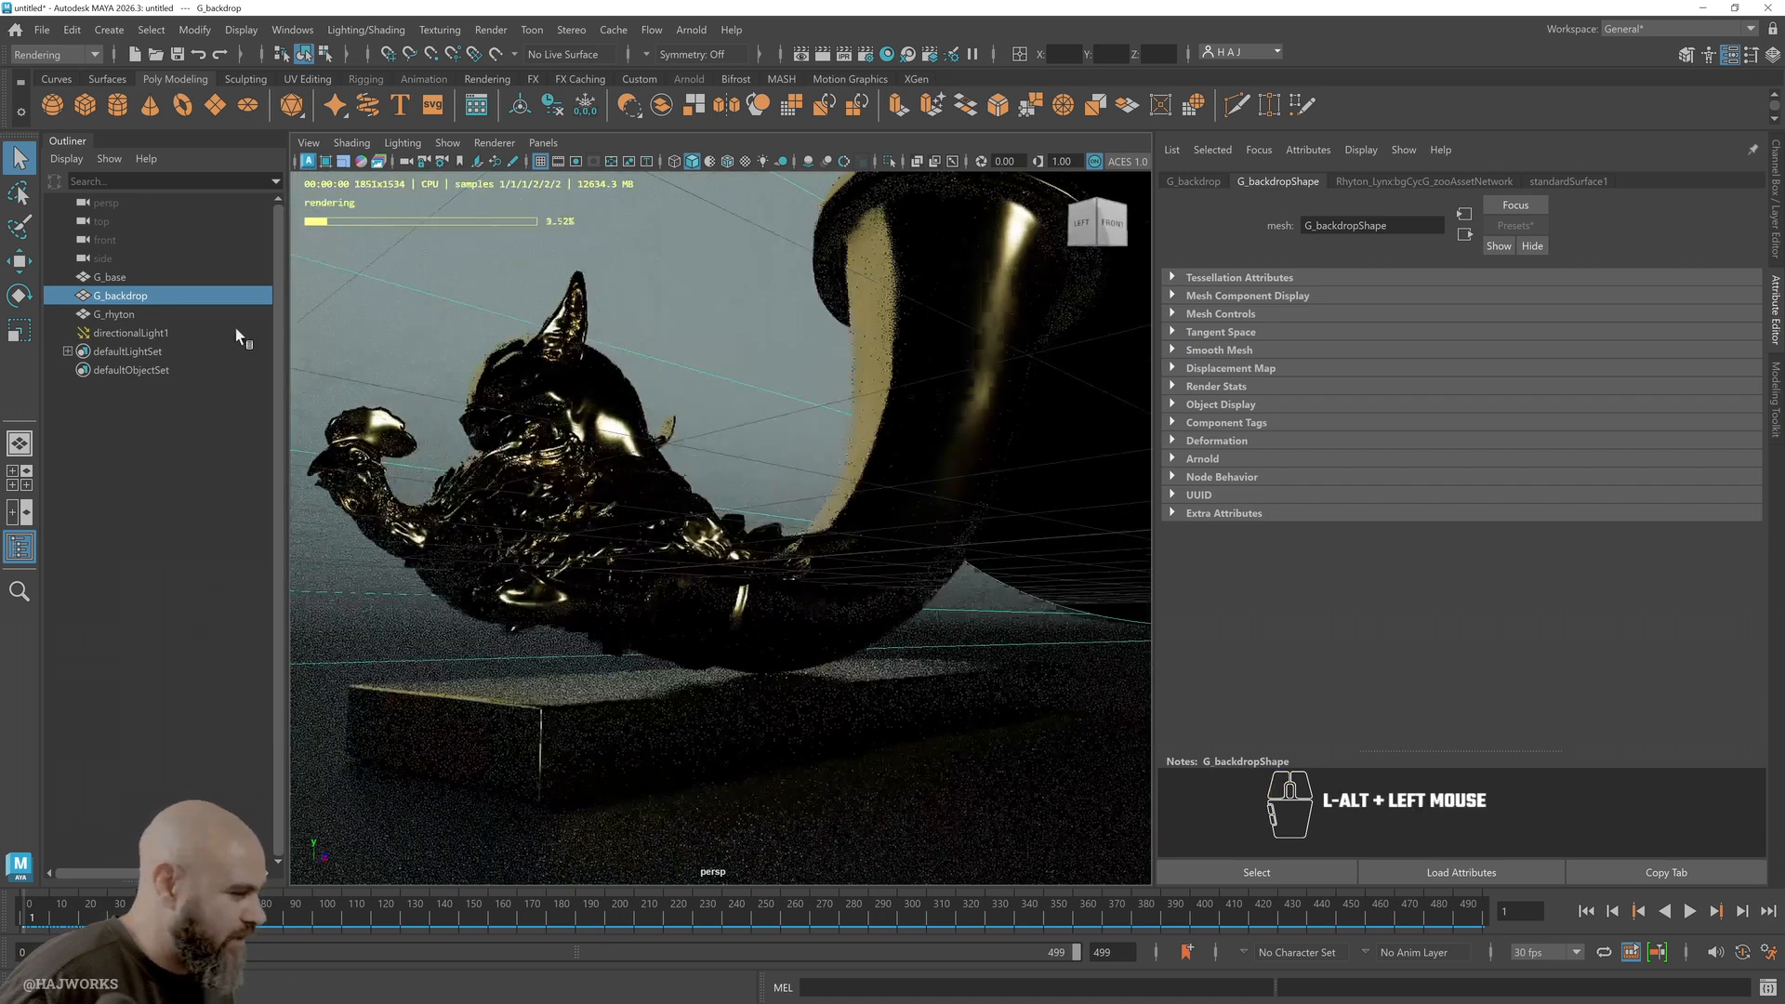
pyautogui.click(175, 328)
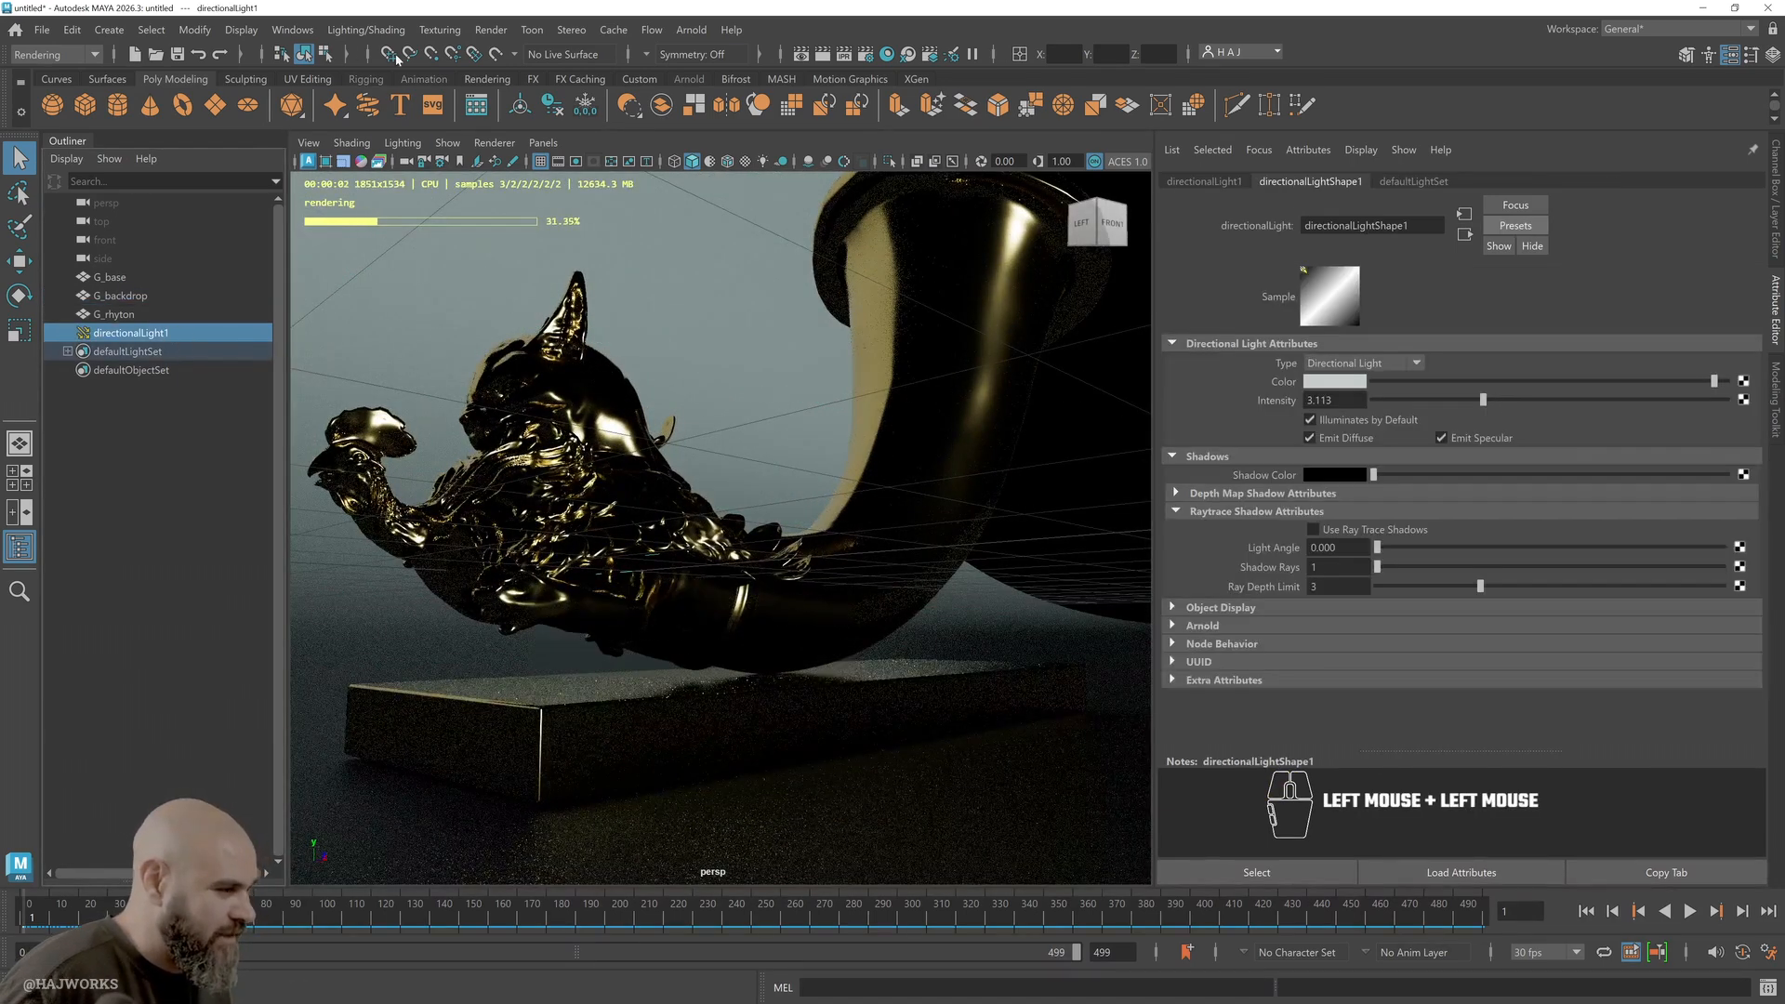
pyautogui.click(334, 31)
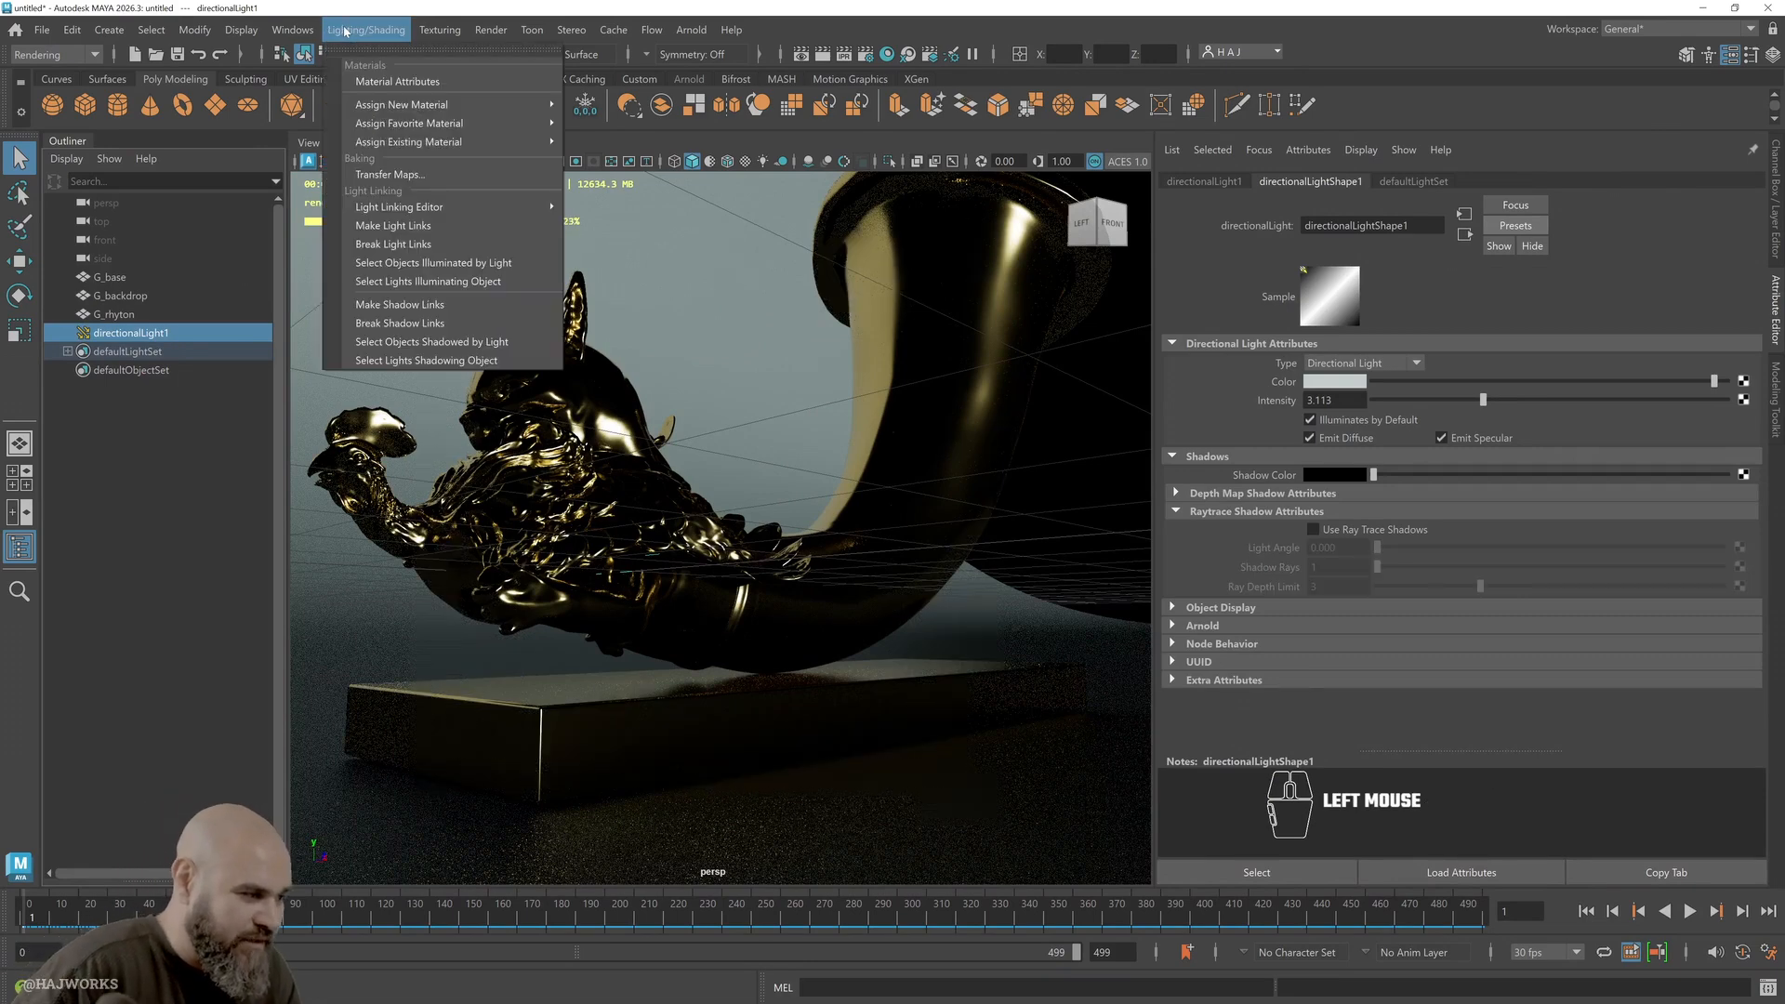
pyautogui.moveTo(137, 33)
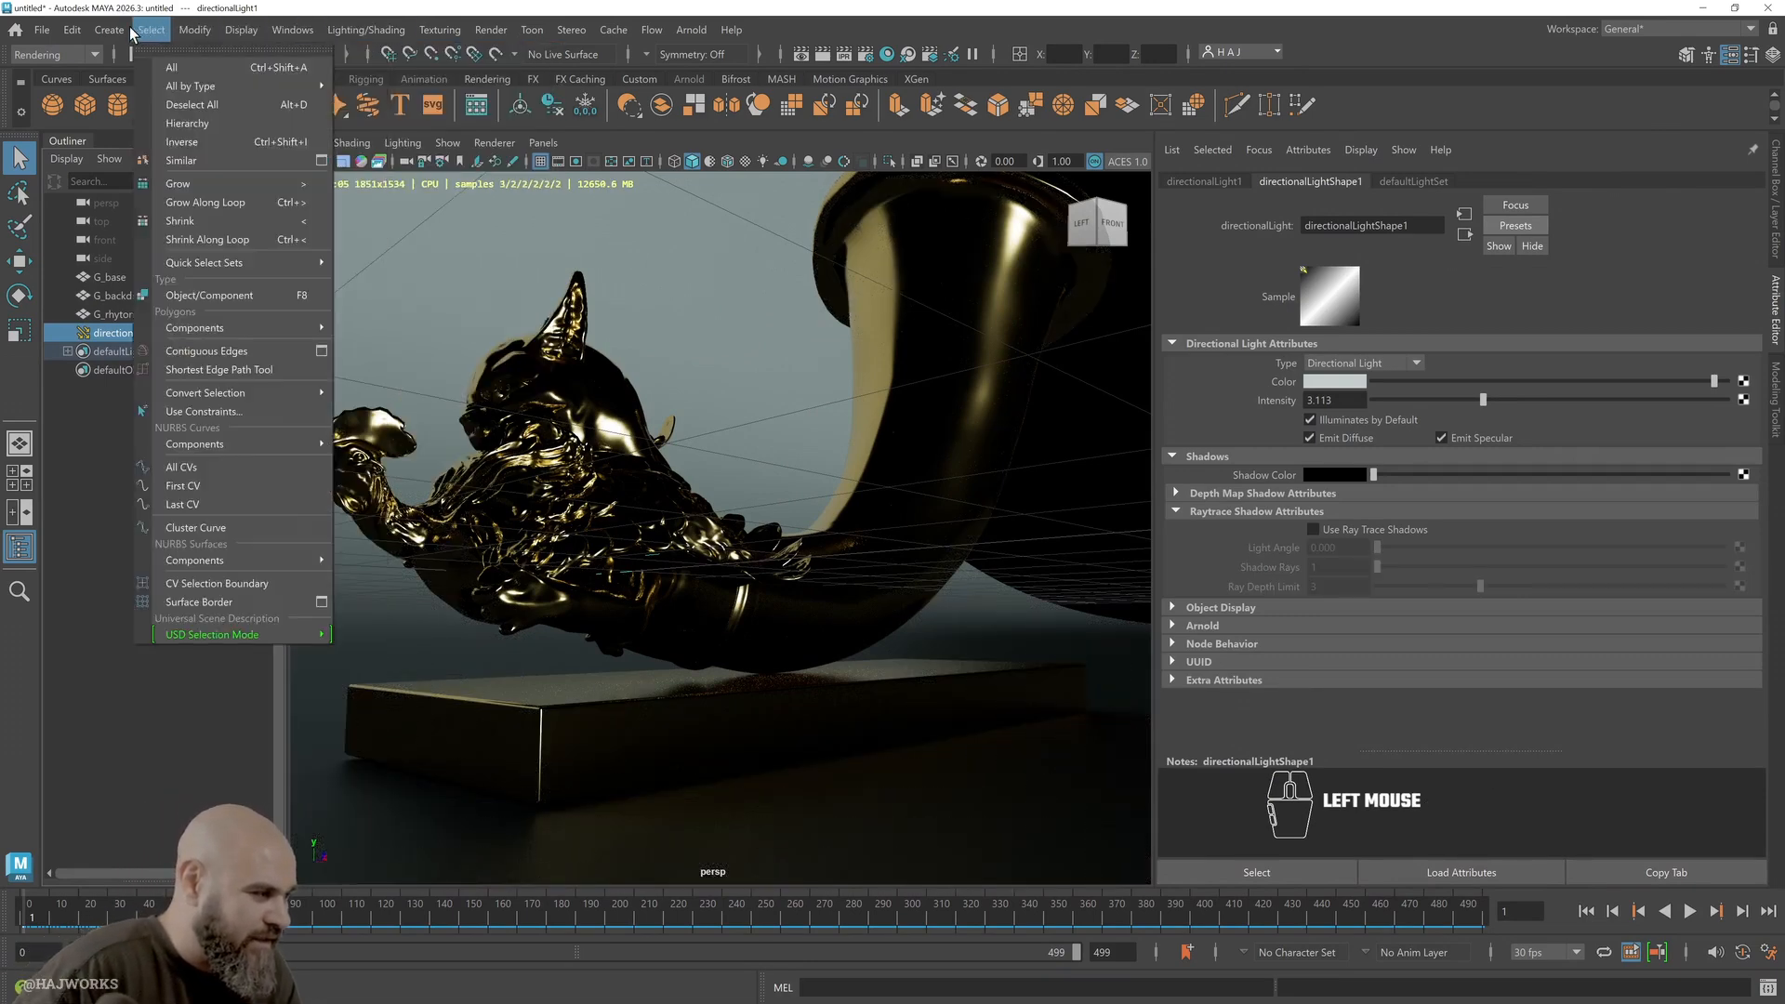
pyautogui.moveTo(146, 139)
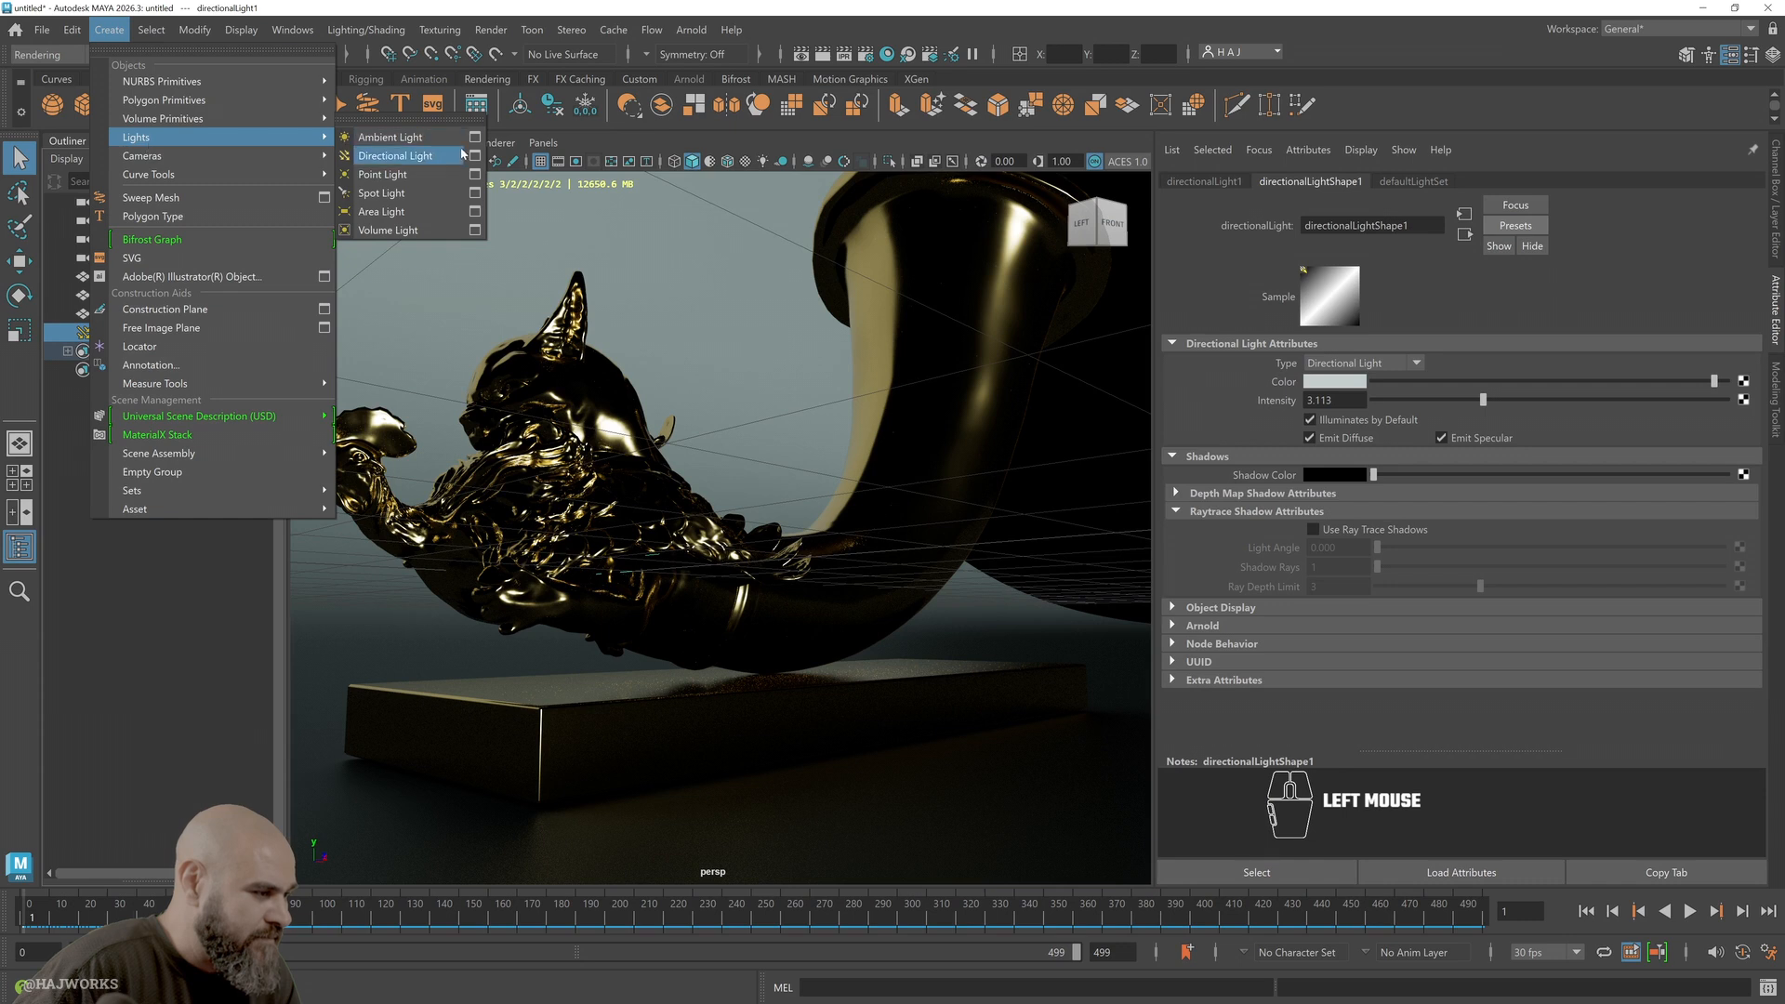
pyautogui.moveTo(689, 30)
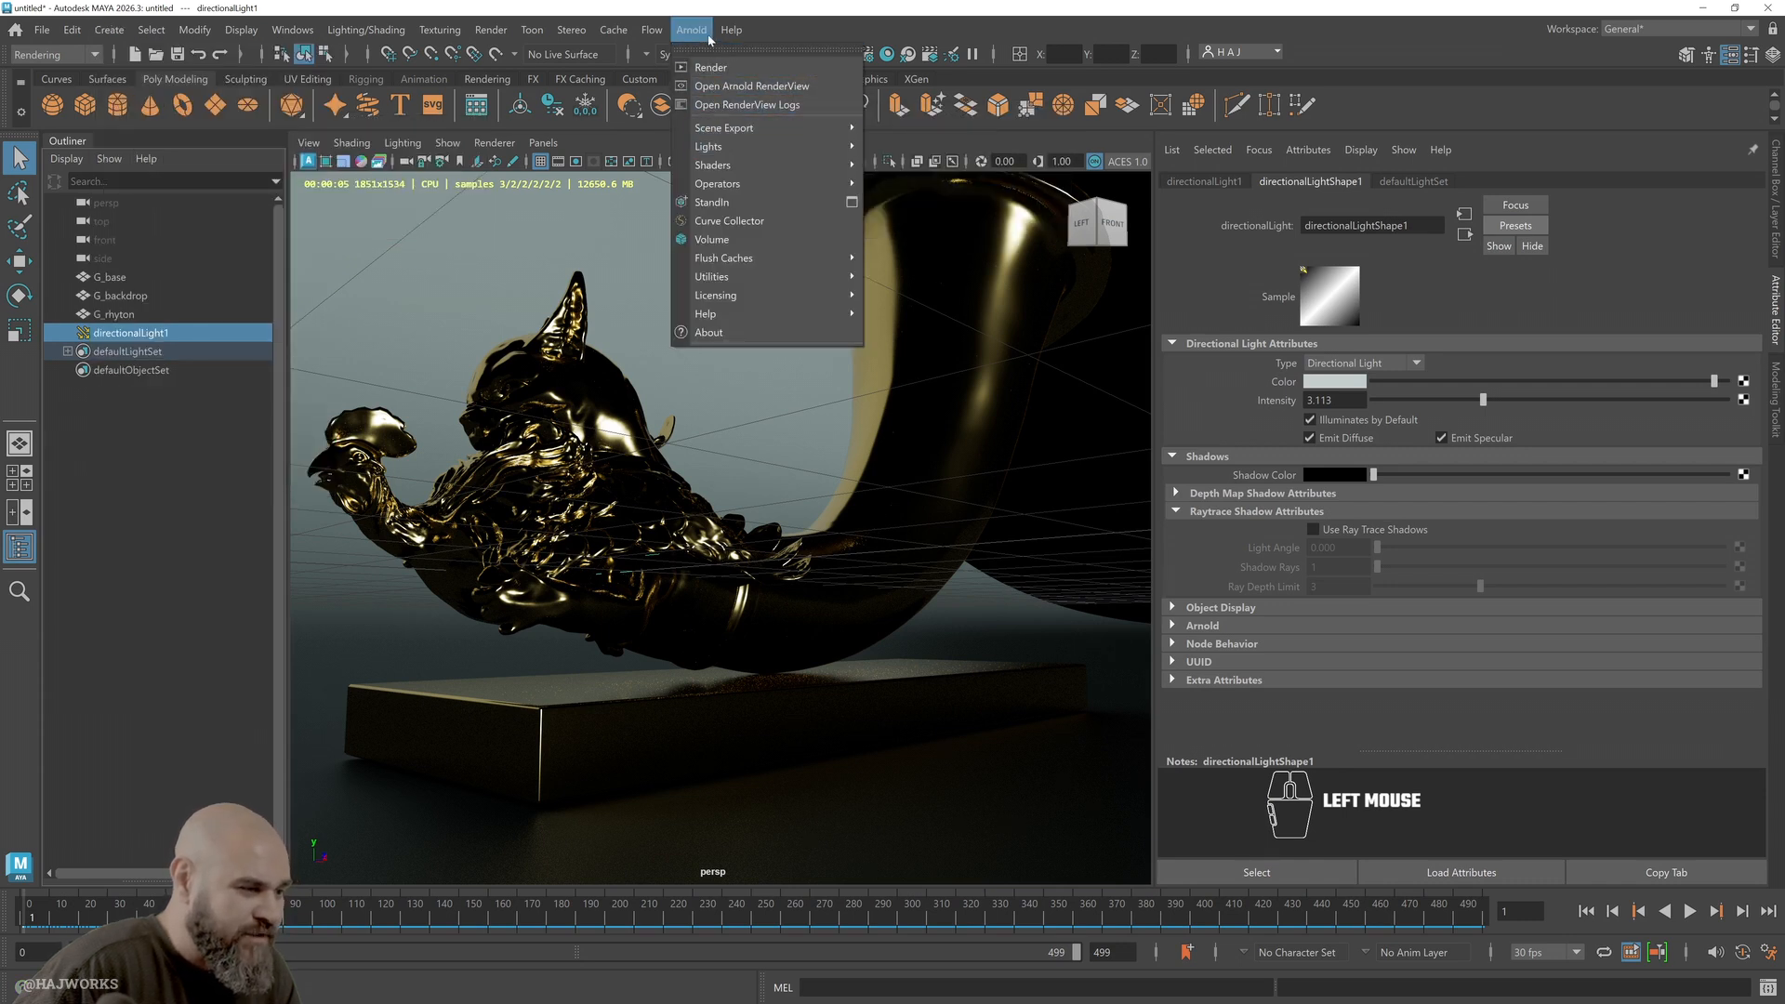
pyautogui.moveTo(723, 147)
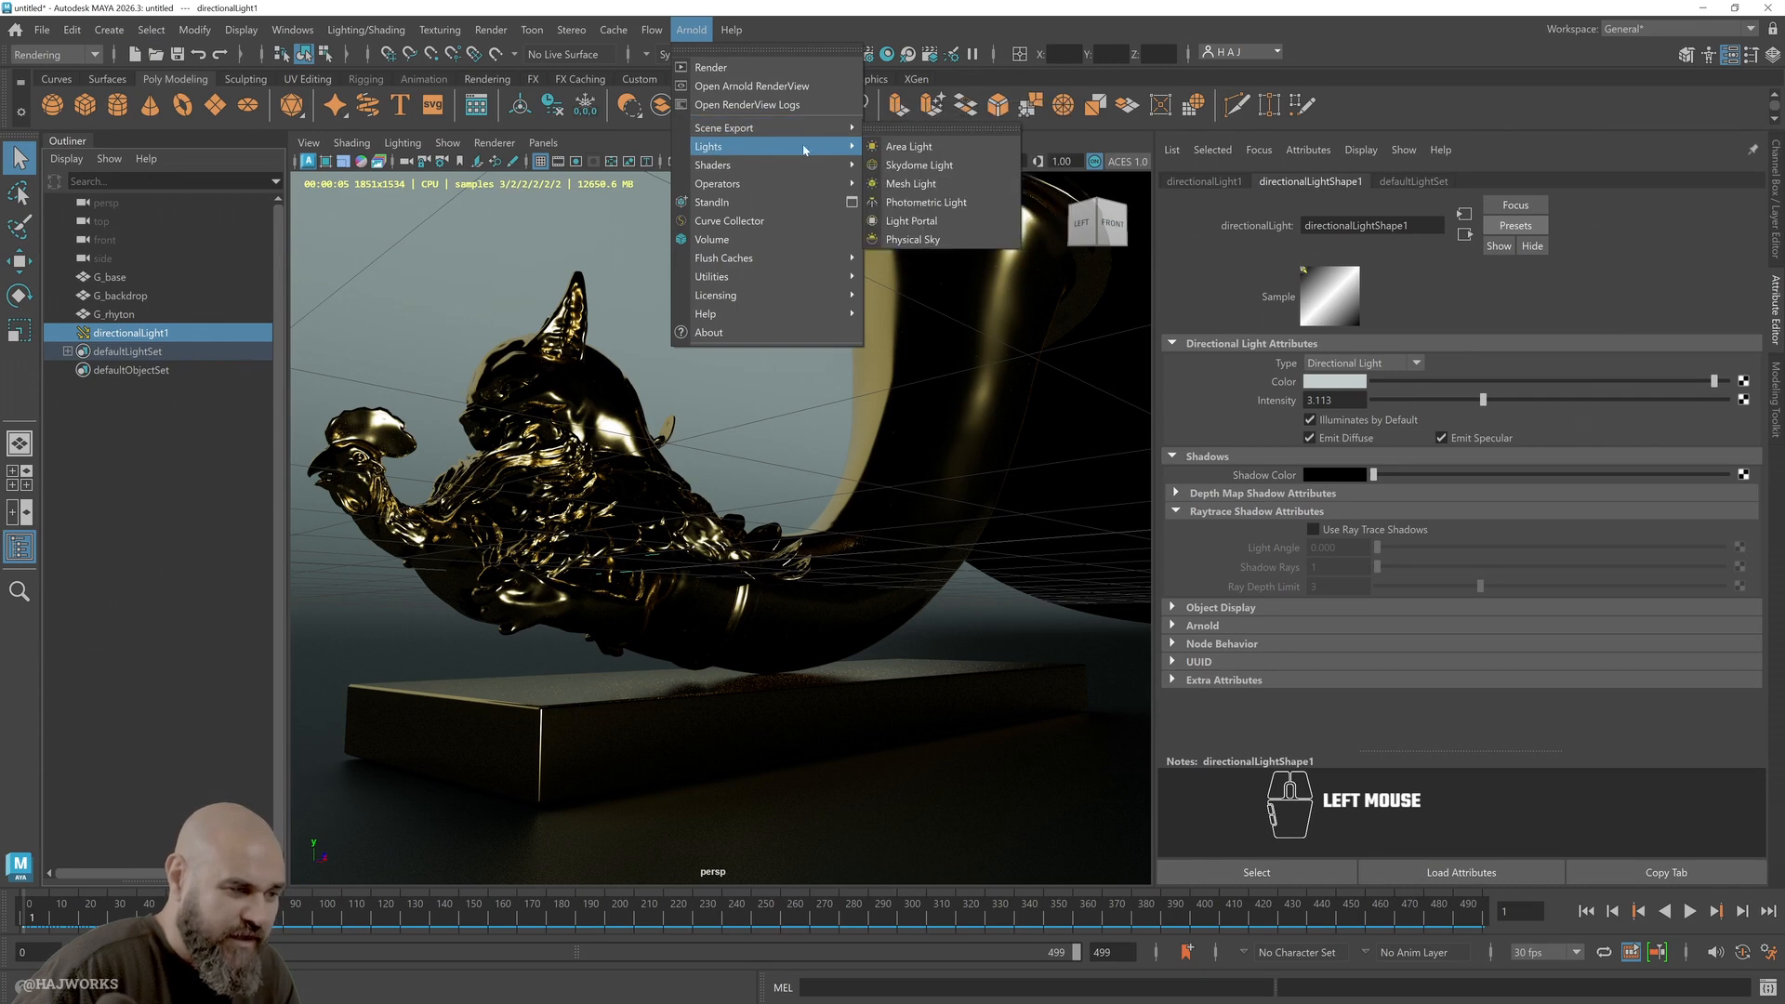
pyautogui.click(938, 166)
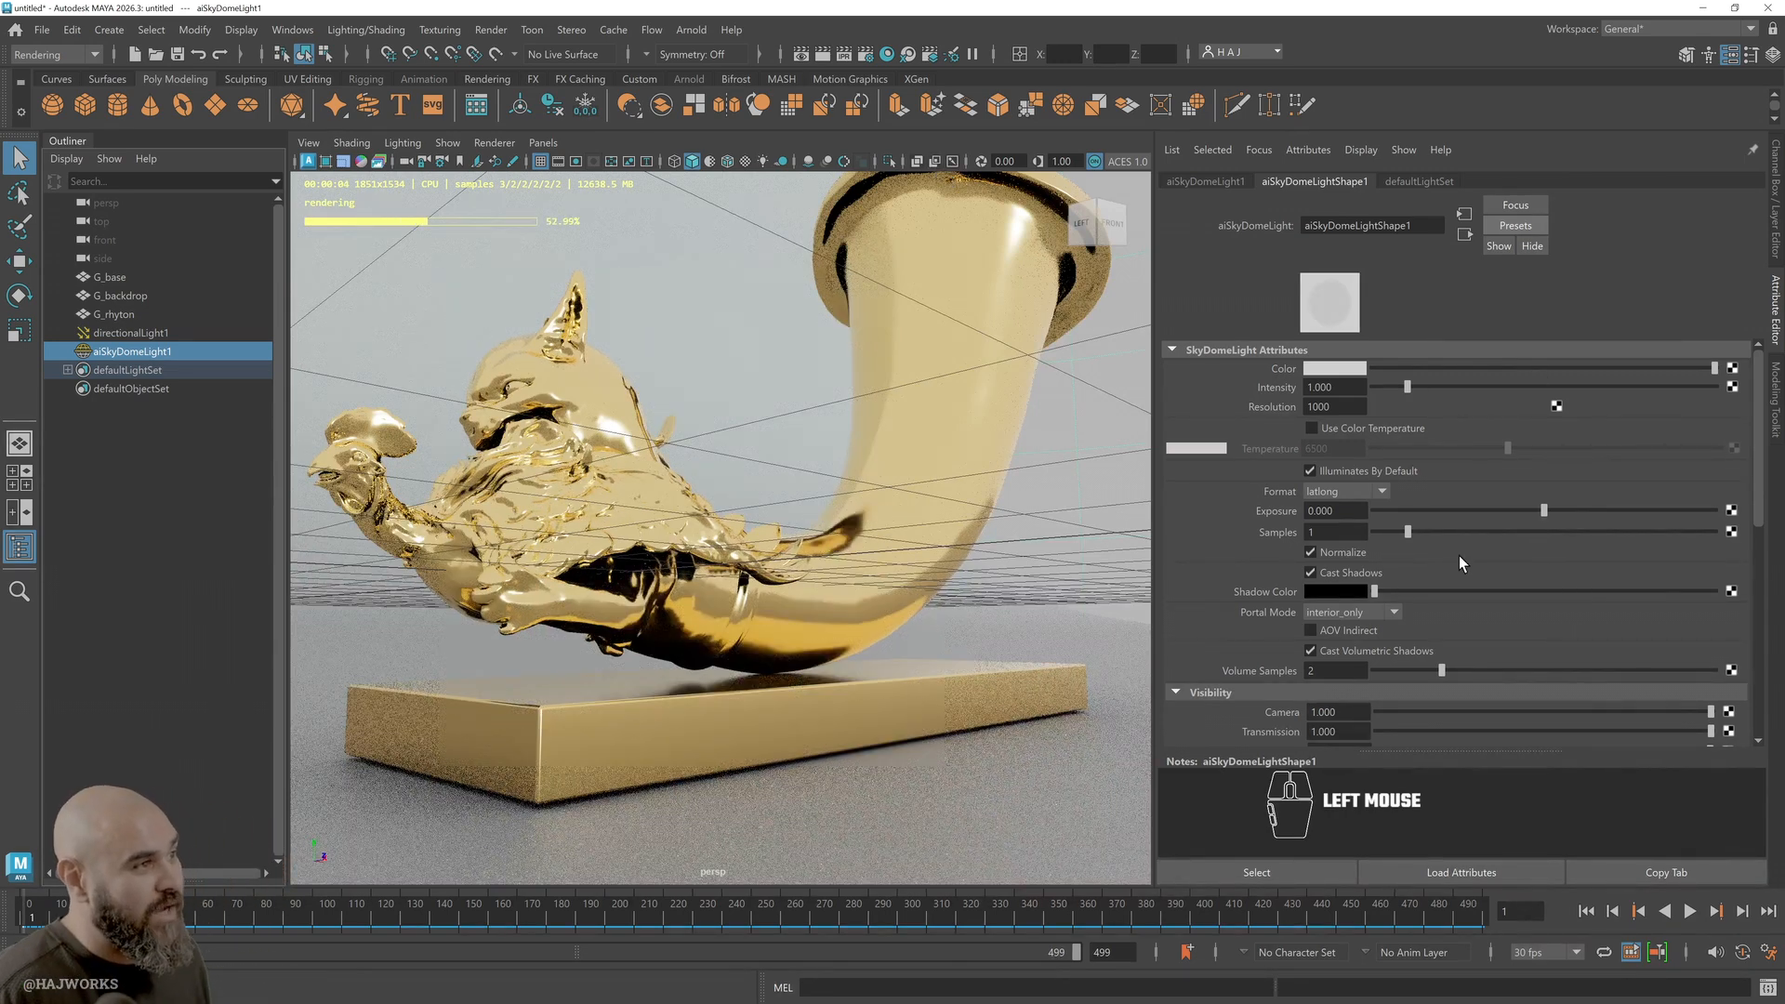
pyautogui.keyDown('alt'); pyautogui.moveTo(946, 652); pyautogui.dragTo(1018, 652); pyautogui.keyUp('alt')
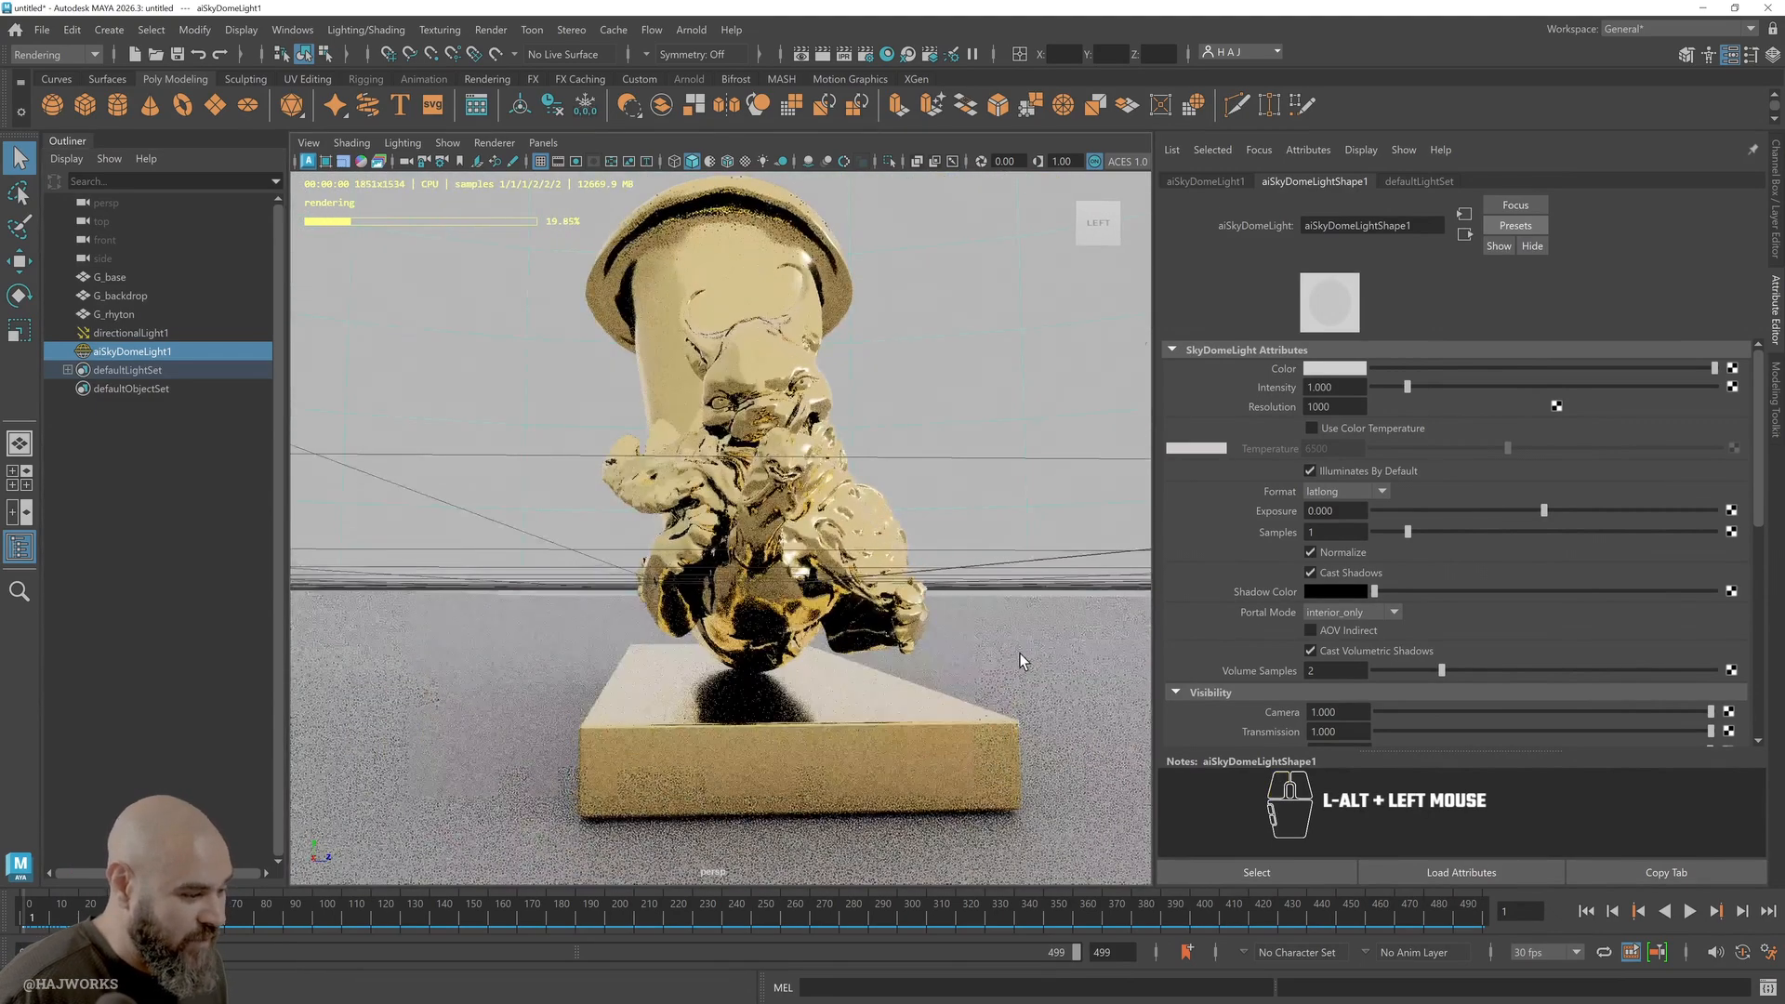
# Hide directionalLight1 so that only the skydome light illuminates the scene
pyautogui.click(135, 328)
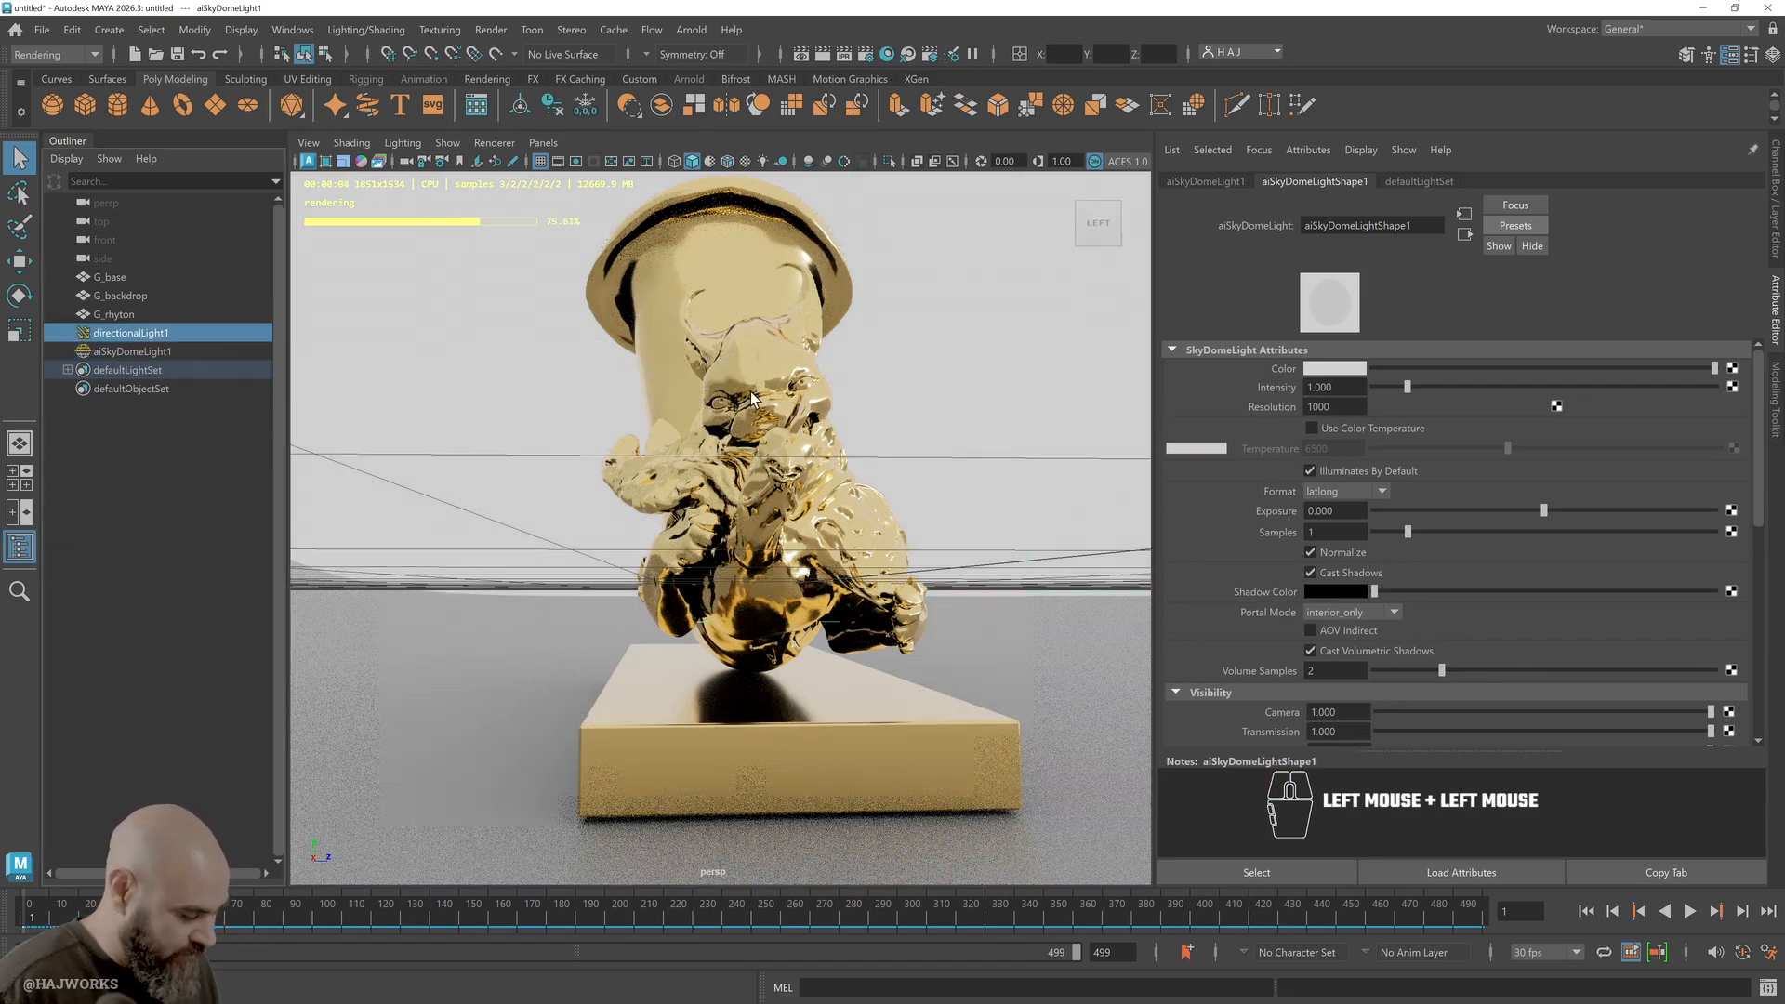
pyautogui.press('h')
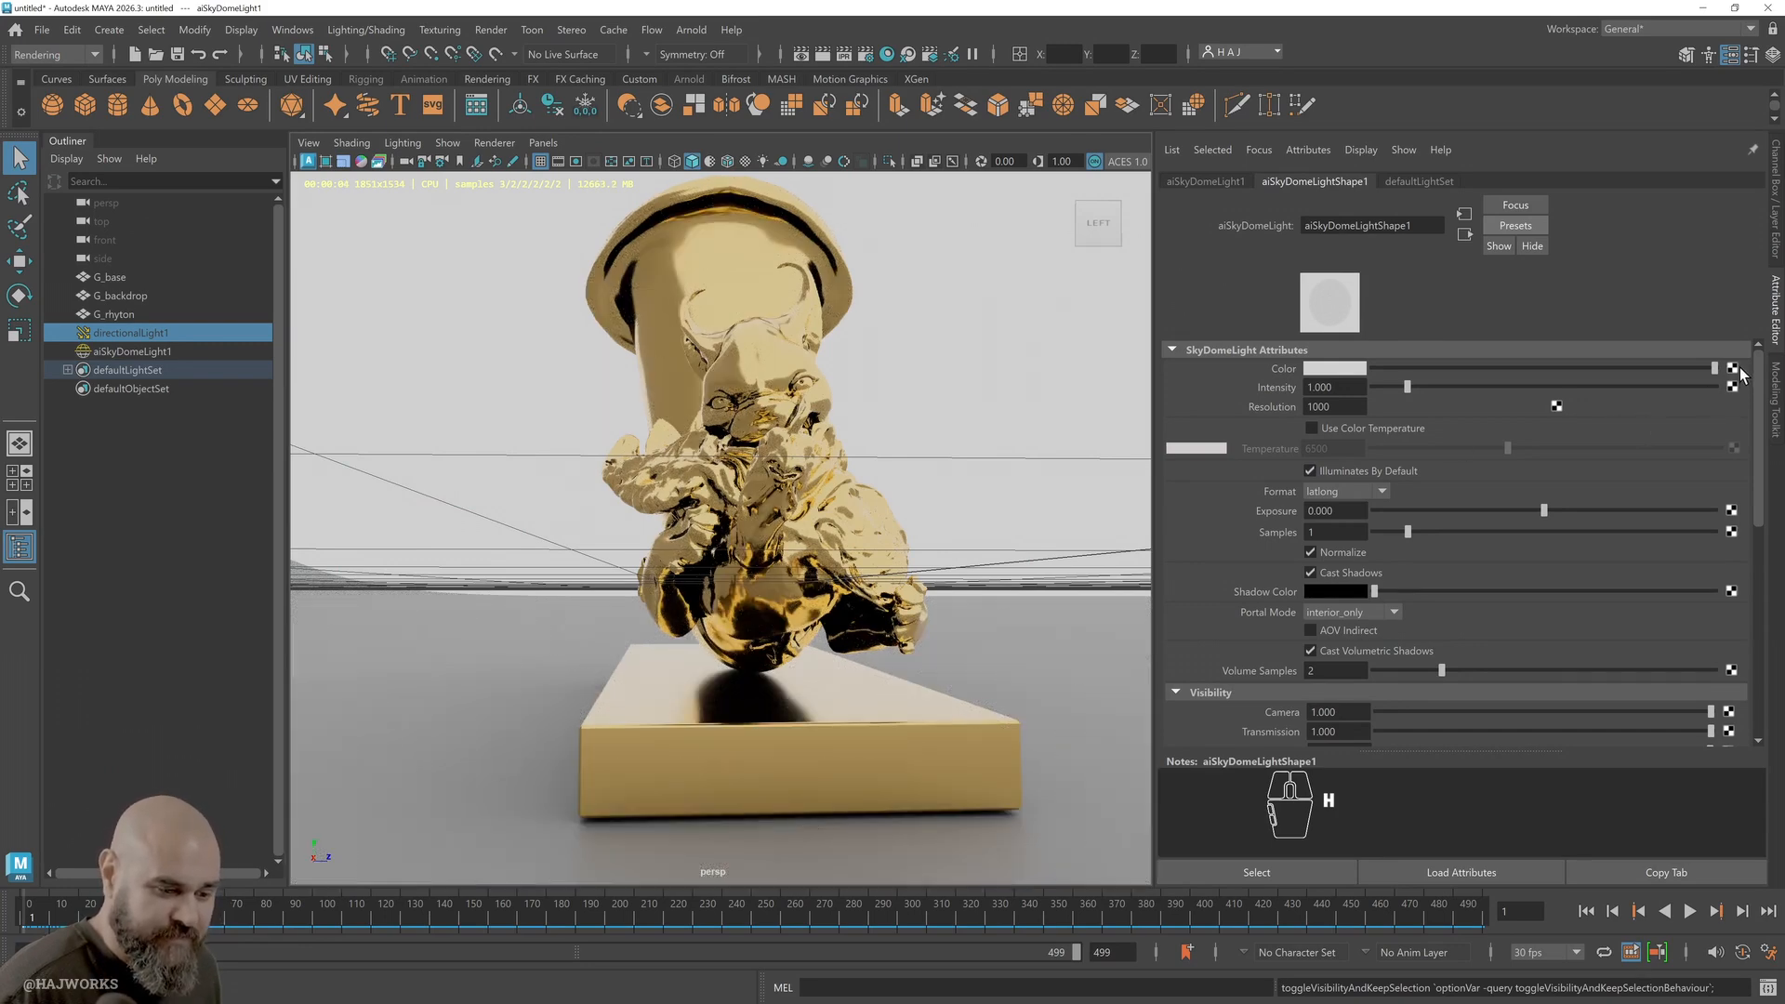
pyautogui.scroll(1, 1501, 599)
pyautogui.scroll(-1, 1501, 599)
# Map the skydome light's color to a file texture and load the image NarrowPath_8k.jpg from the Chiricahua_NarrowPath folder
pyautogui.click(134, 351)
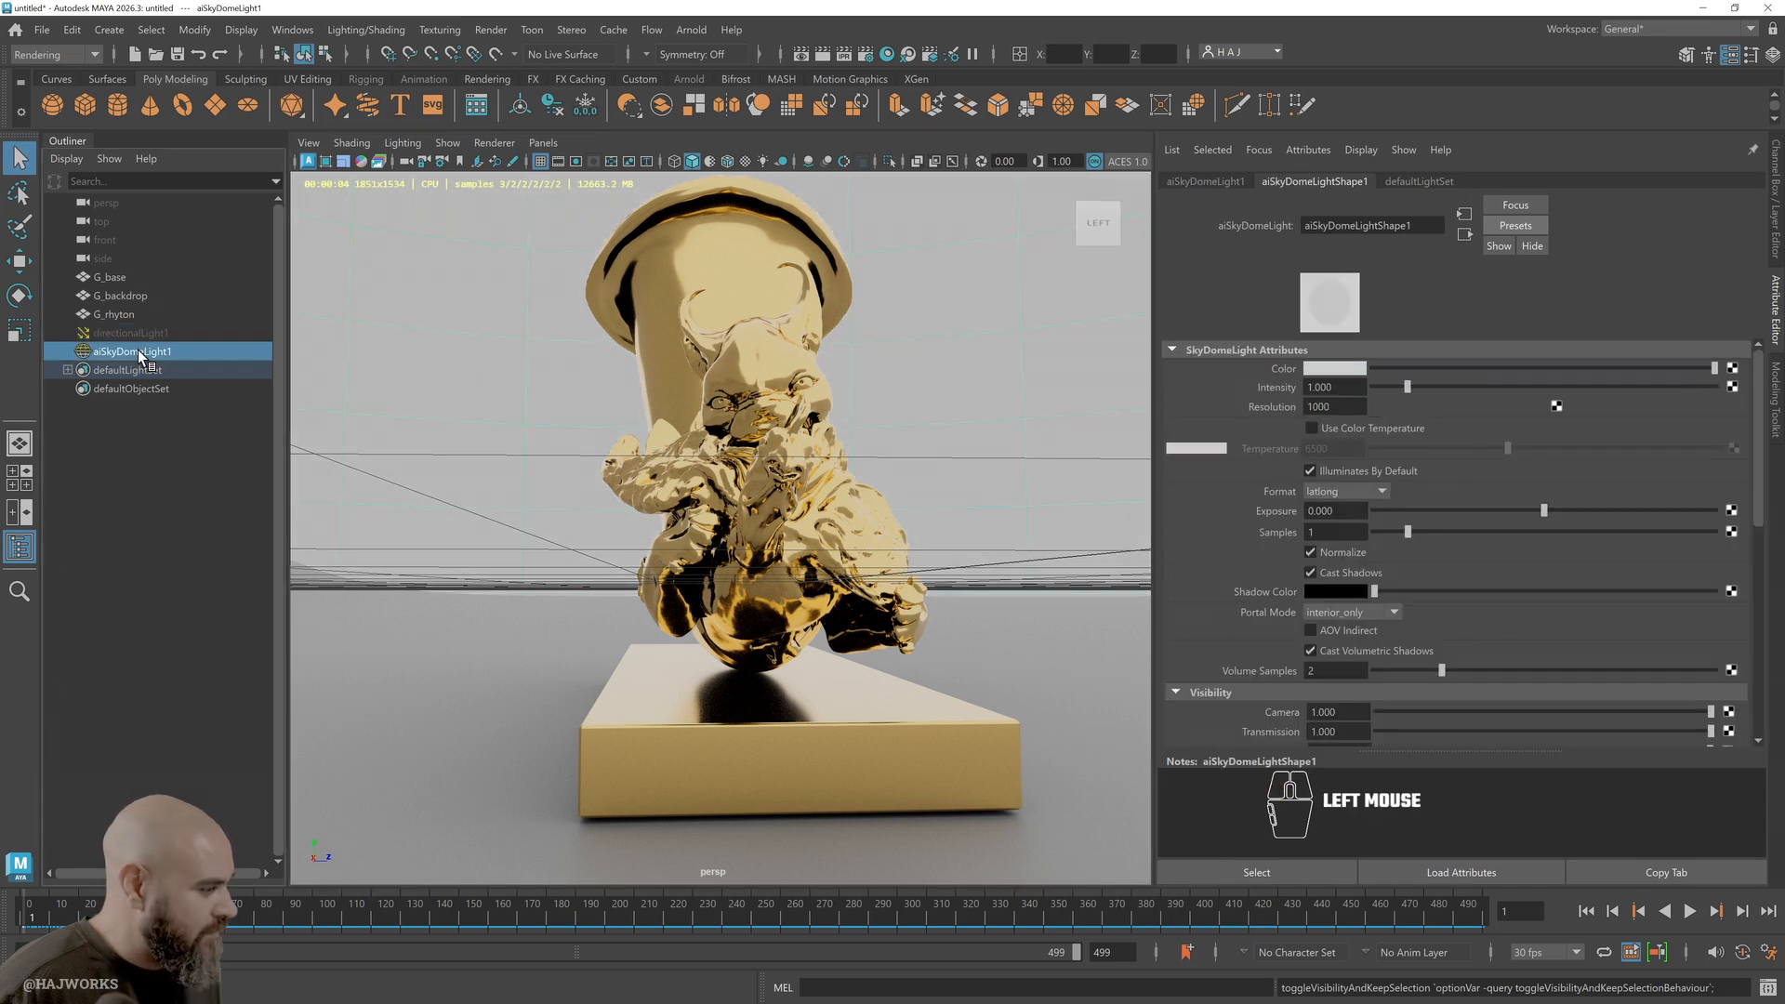
pyautogui.click(1730, 369)
pyautogui.moveTo(739, 0); pyautogui.dragTo(770, 92)
pyautogui.click(770, 216)
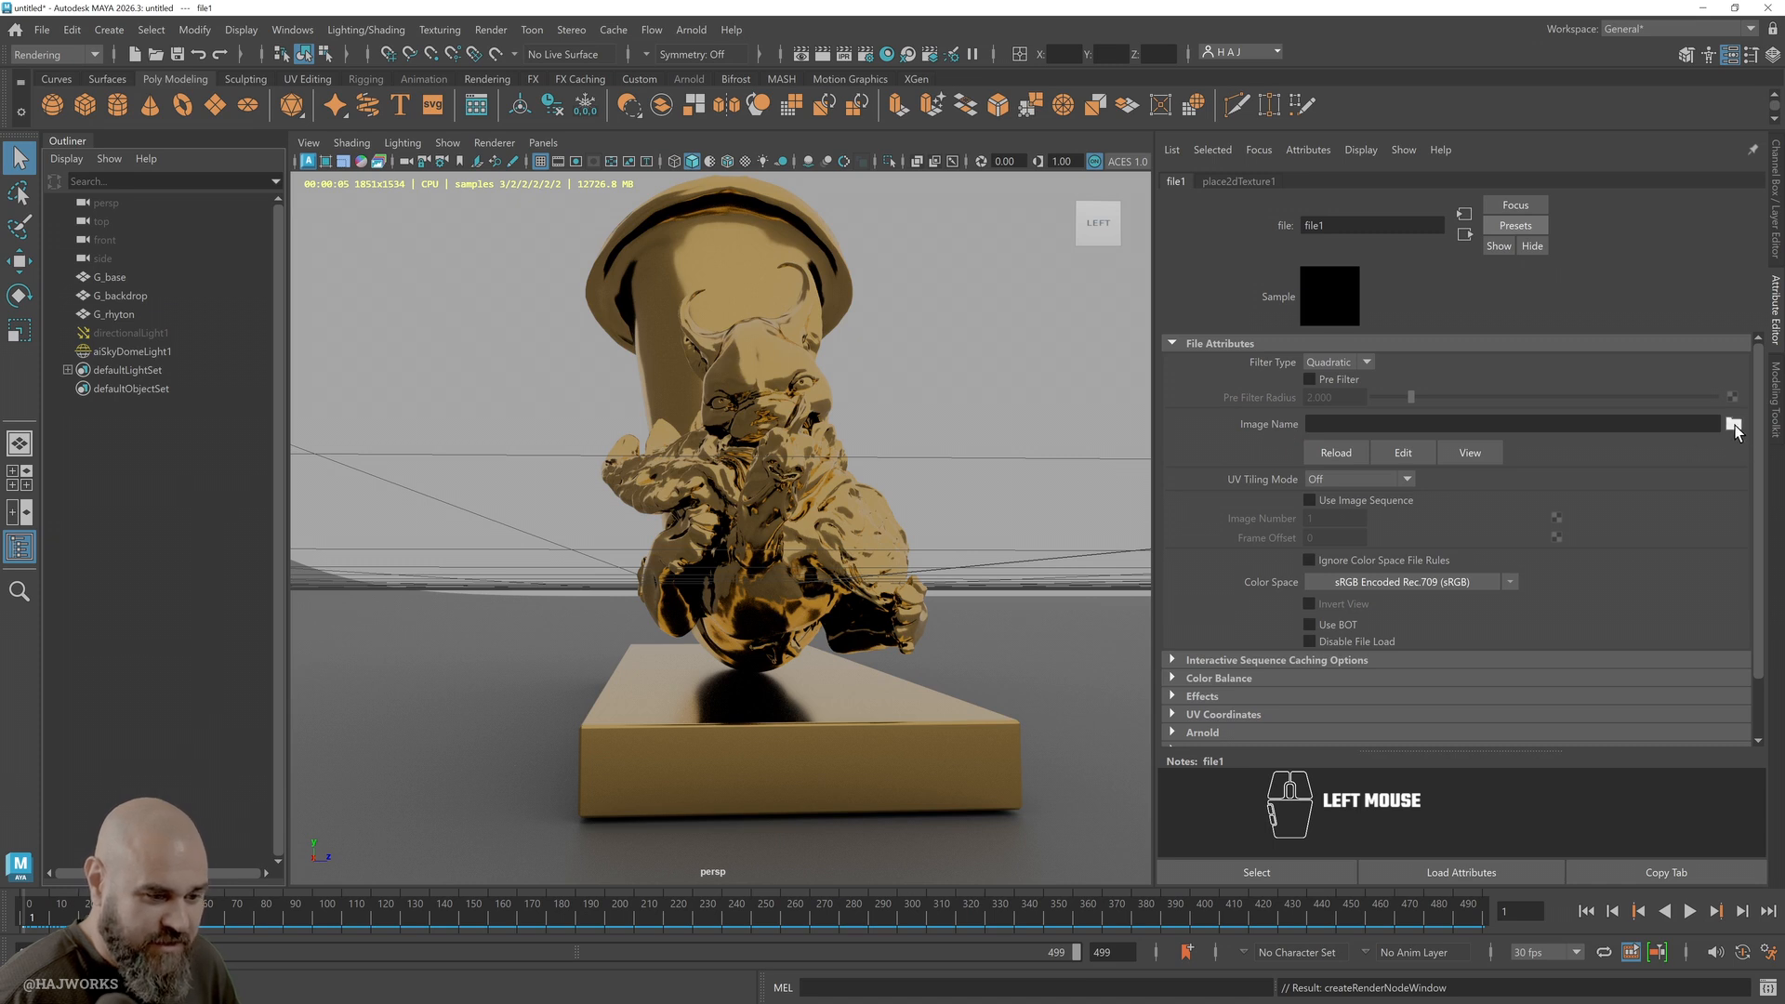
pyautogui.click(1733, 425)
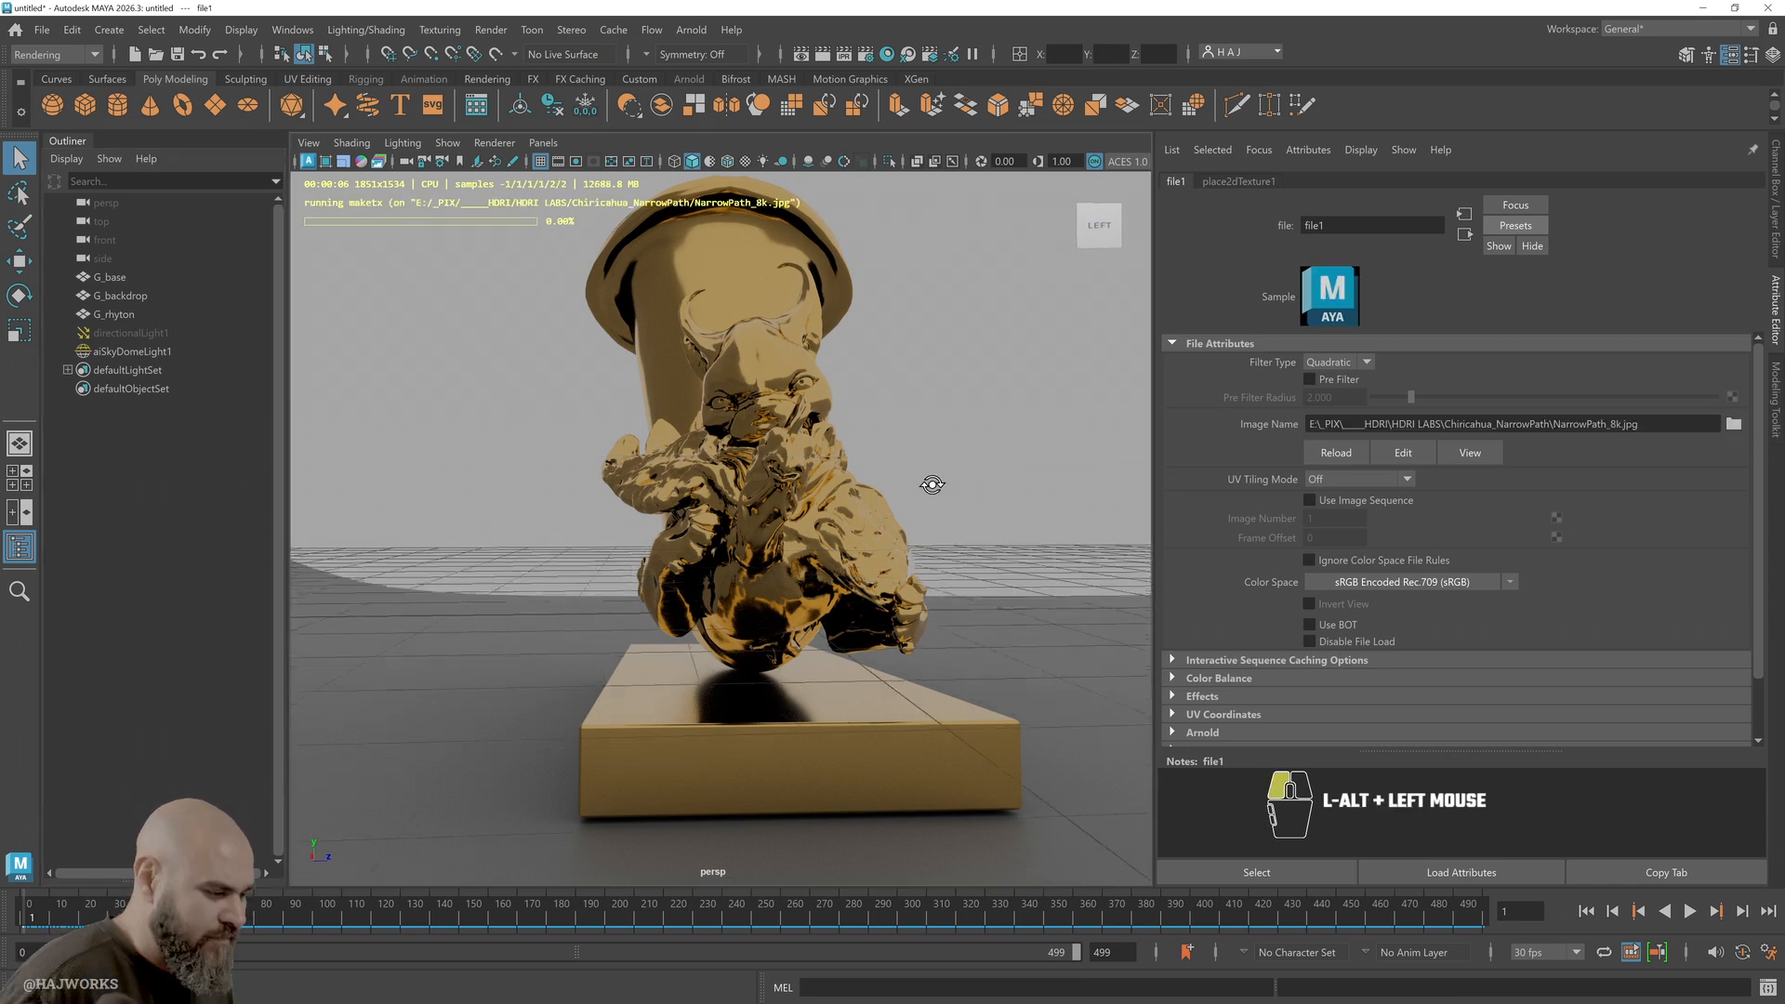
pyautogui.moveTo(932, 486)
pyautogui.keyDown('alt'); pyautogui.mouseDown()
pyautogui.moveTo(845, 486)
pyautogui.moveTo(961, 467)
pyautogui.mouseUp(); pyautogui.keyUp('alt')
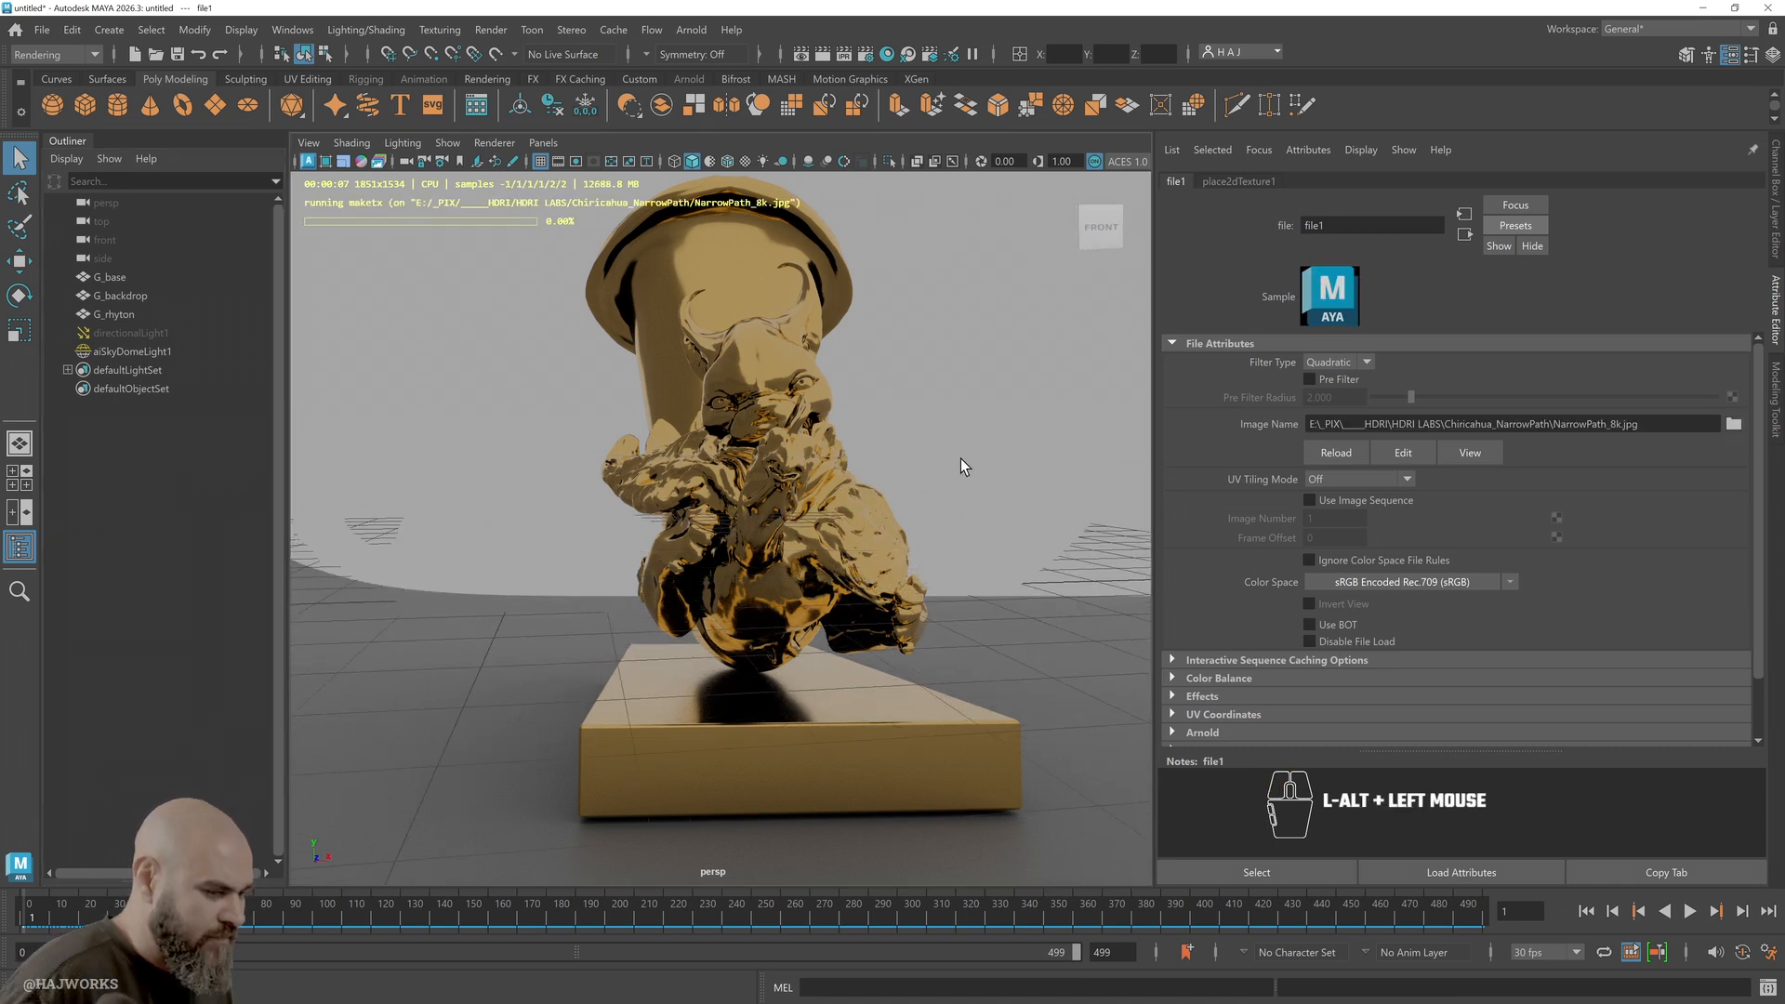
# Stop the Arnold viewport render and view the whole scene with its backdrop in the regular viewport
pyautogui.click(307, 160)
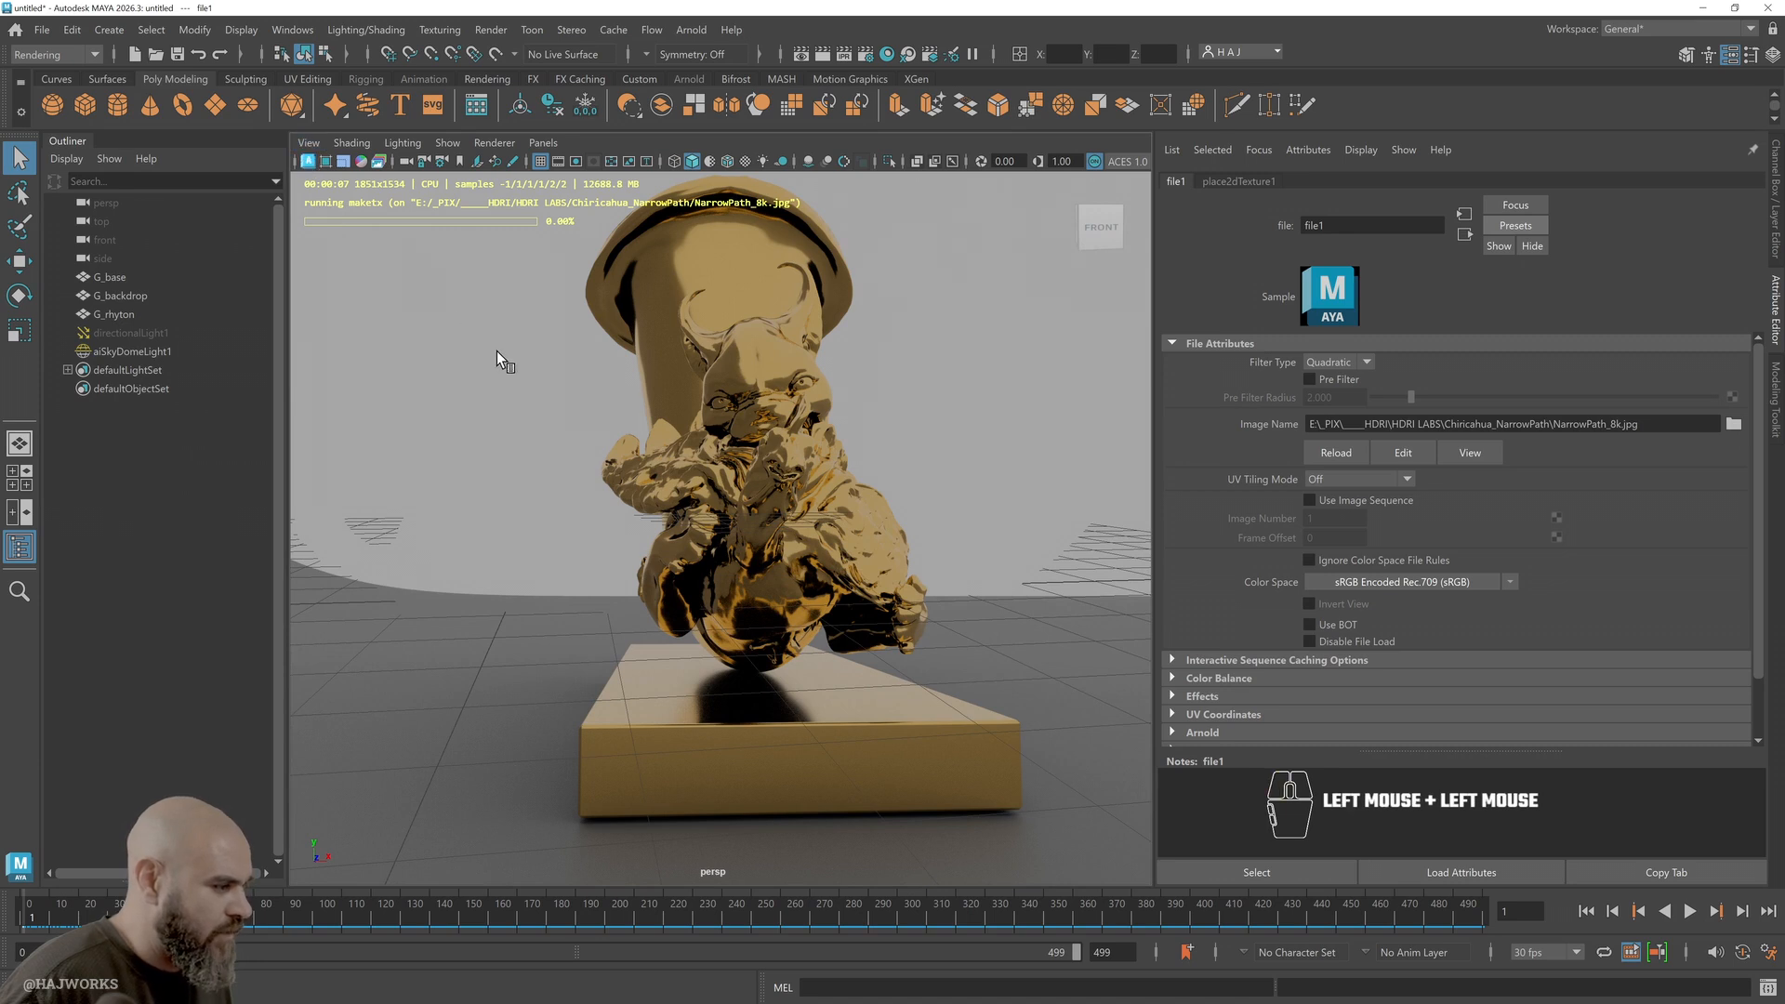
pyautogui.keyDown('alt'); pyautogui.moveTo(1020, 470); pyautogui.dragTo(1085, 461); pyautogui.keyUp('alt')
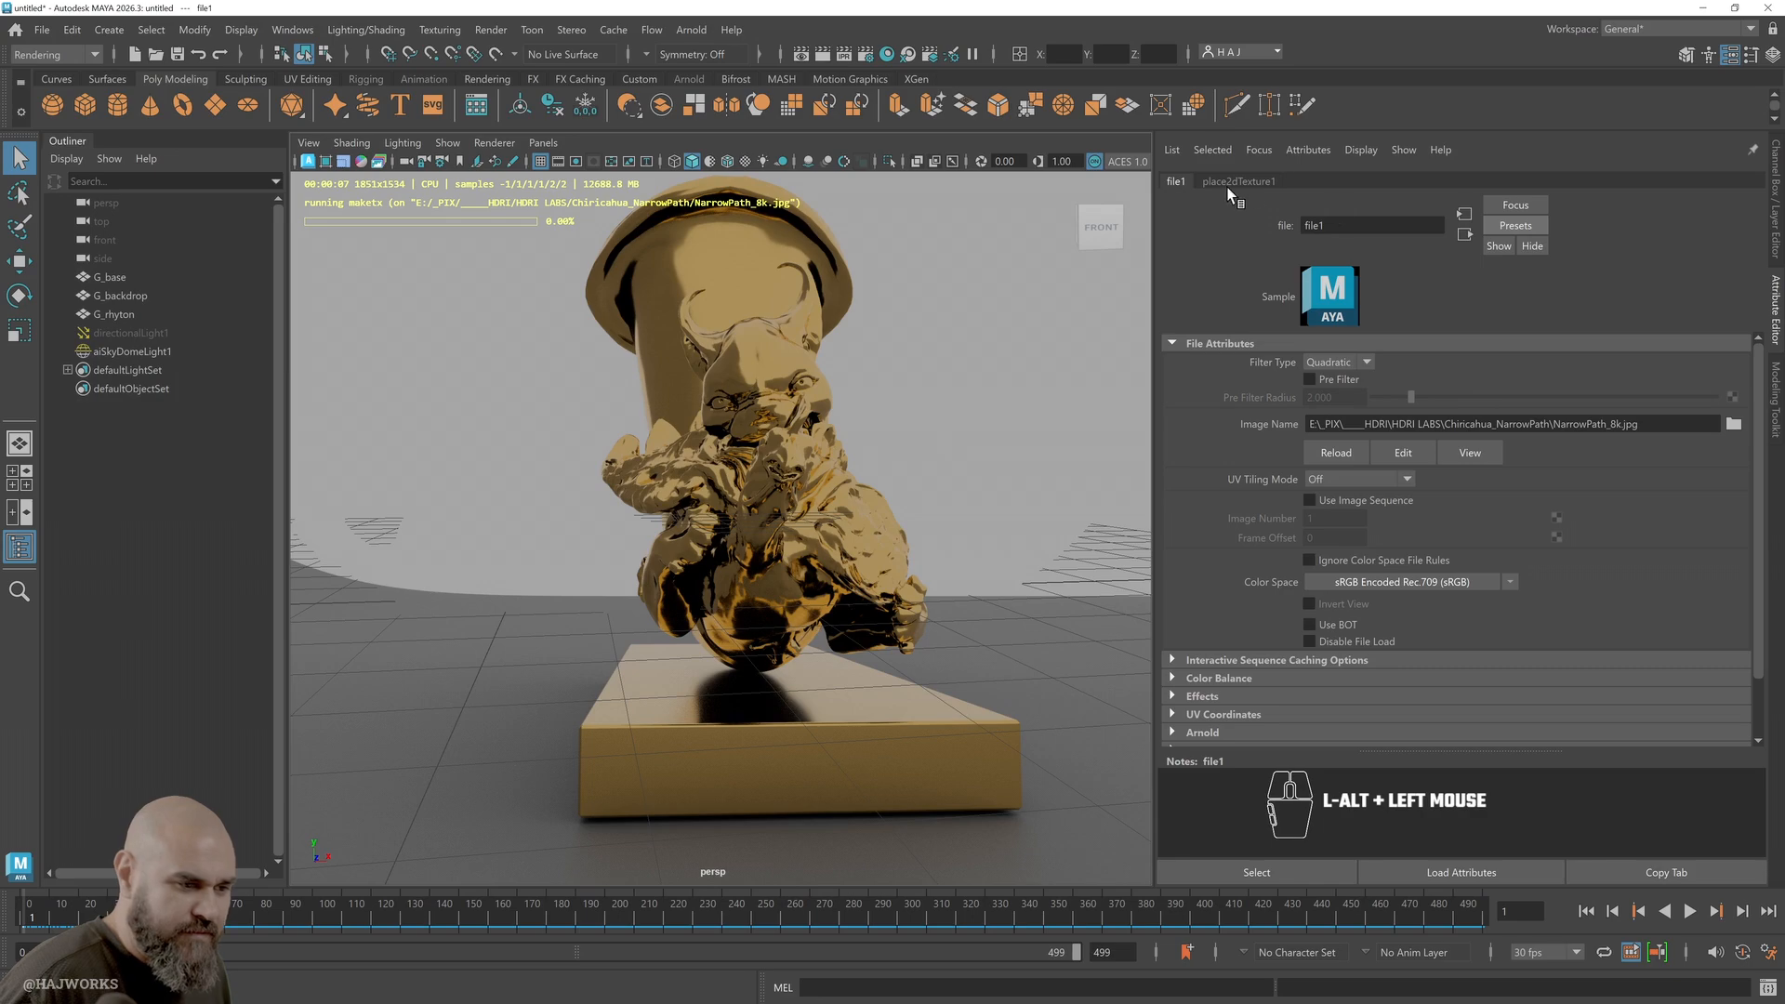
pyautogui.scroll(-1, 963, 426)
pyautogui.moveTo(1023, 601)
pyautogui.keyDown('alt'); pyautogui.mouseDown()
pyautogui.moveTo(1053, 614)
pyautogui.moveTo(1022, 576)
pyautogui.mouseUp(); pyautogui.keyUp('alt')
pyautogui.keyDown('alt'); pyautogui.moveTo(1023, 576); pyautogui.dragTo(1002, 558, button='right'); pyautogui.keyUp('alt')
pyautogui.moveTo(1002, 558)
pyautogui.keyDown('alt'); pyautogui.mouseDown()
pyautogui.moveTo(968, 554)
pyautogui.moveTo(1044, 559)
pyautogui.moveTo(848, 529)
pyautogui.moveTo(856, 561)
pyautogui.moveTo(976, 549)
pyautogui.moveTo(994, 567)
pyautogui.mouseUp(); pyautogui.keyUp('alt')
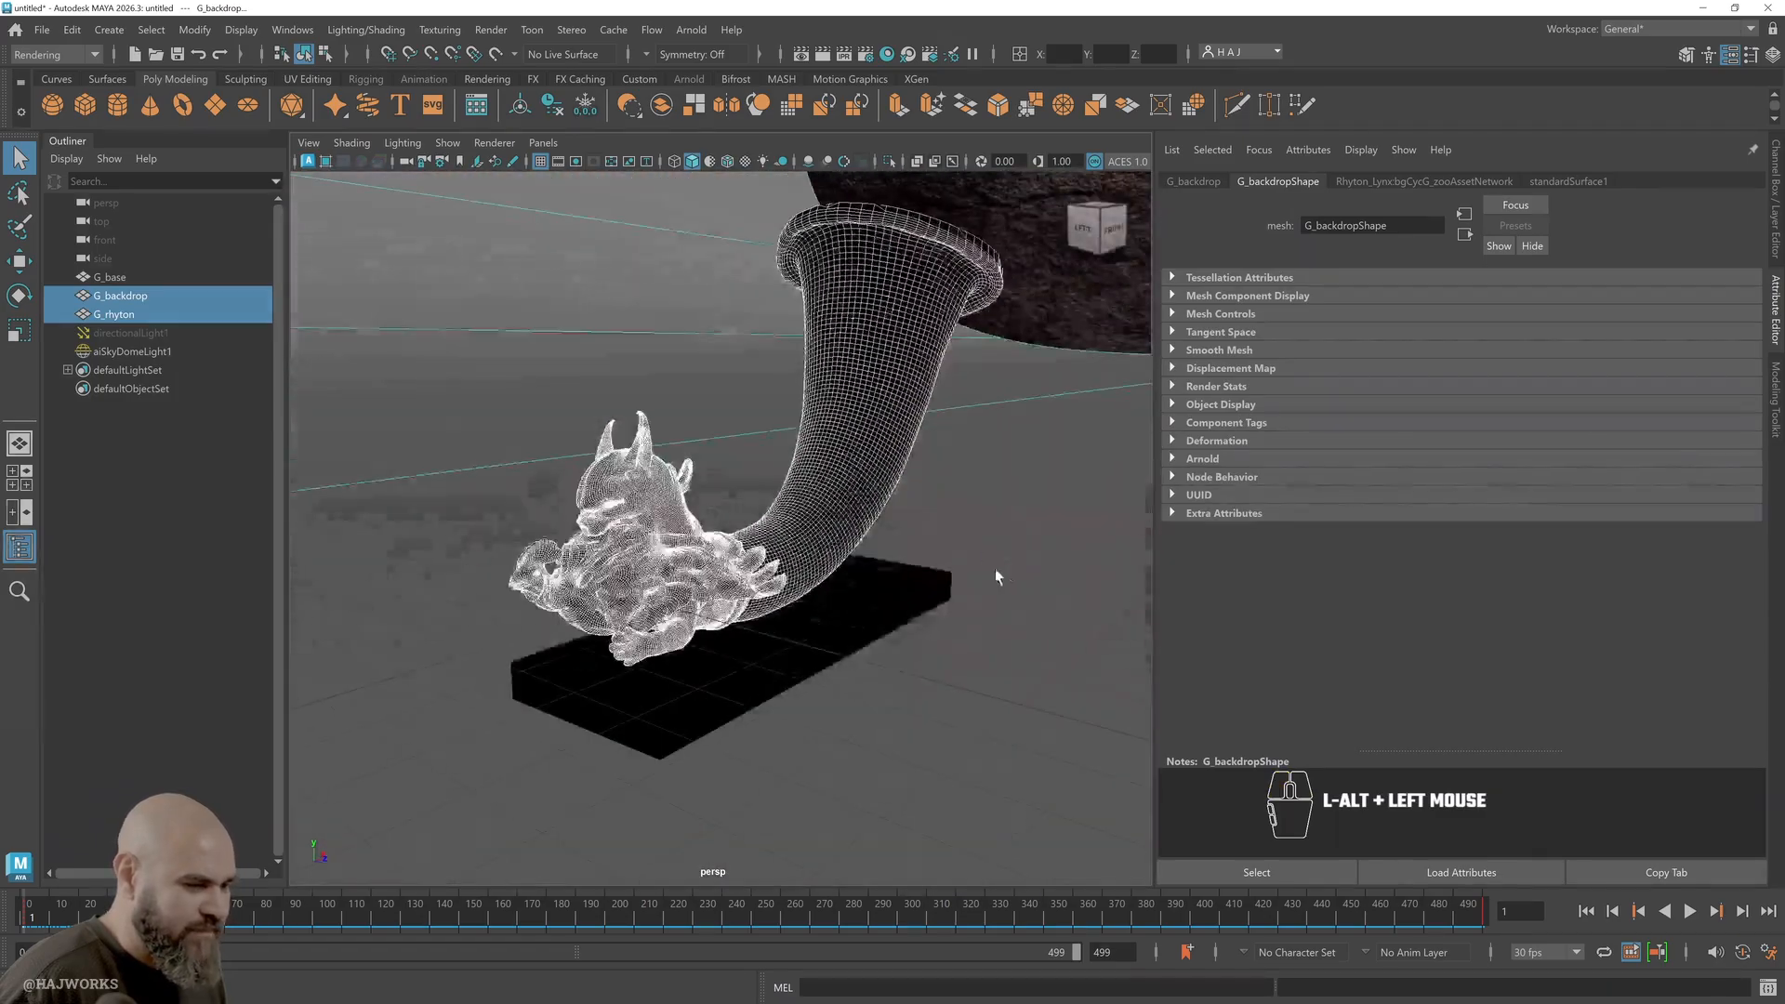
pyautogui.scroll(-6, 1008, 591)
# Hide G_backdrop and frame the rhyton against the skydome's environment image
pyautogui.click(915, 608)
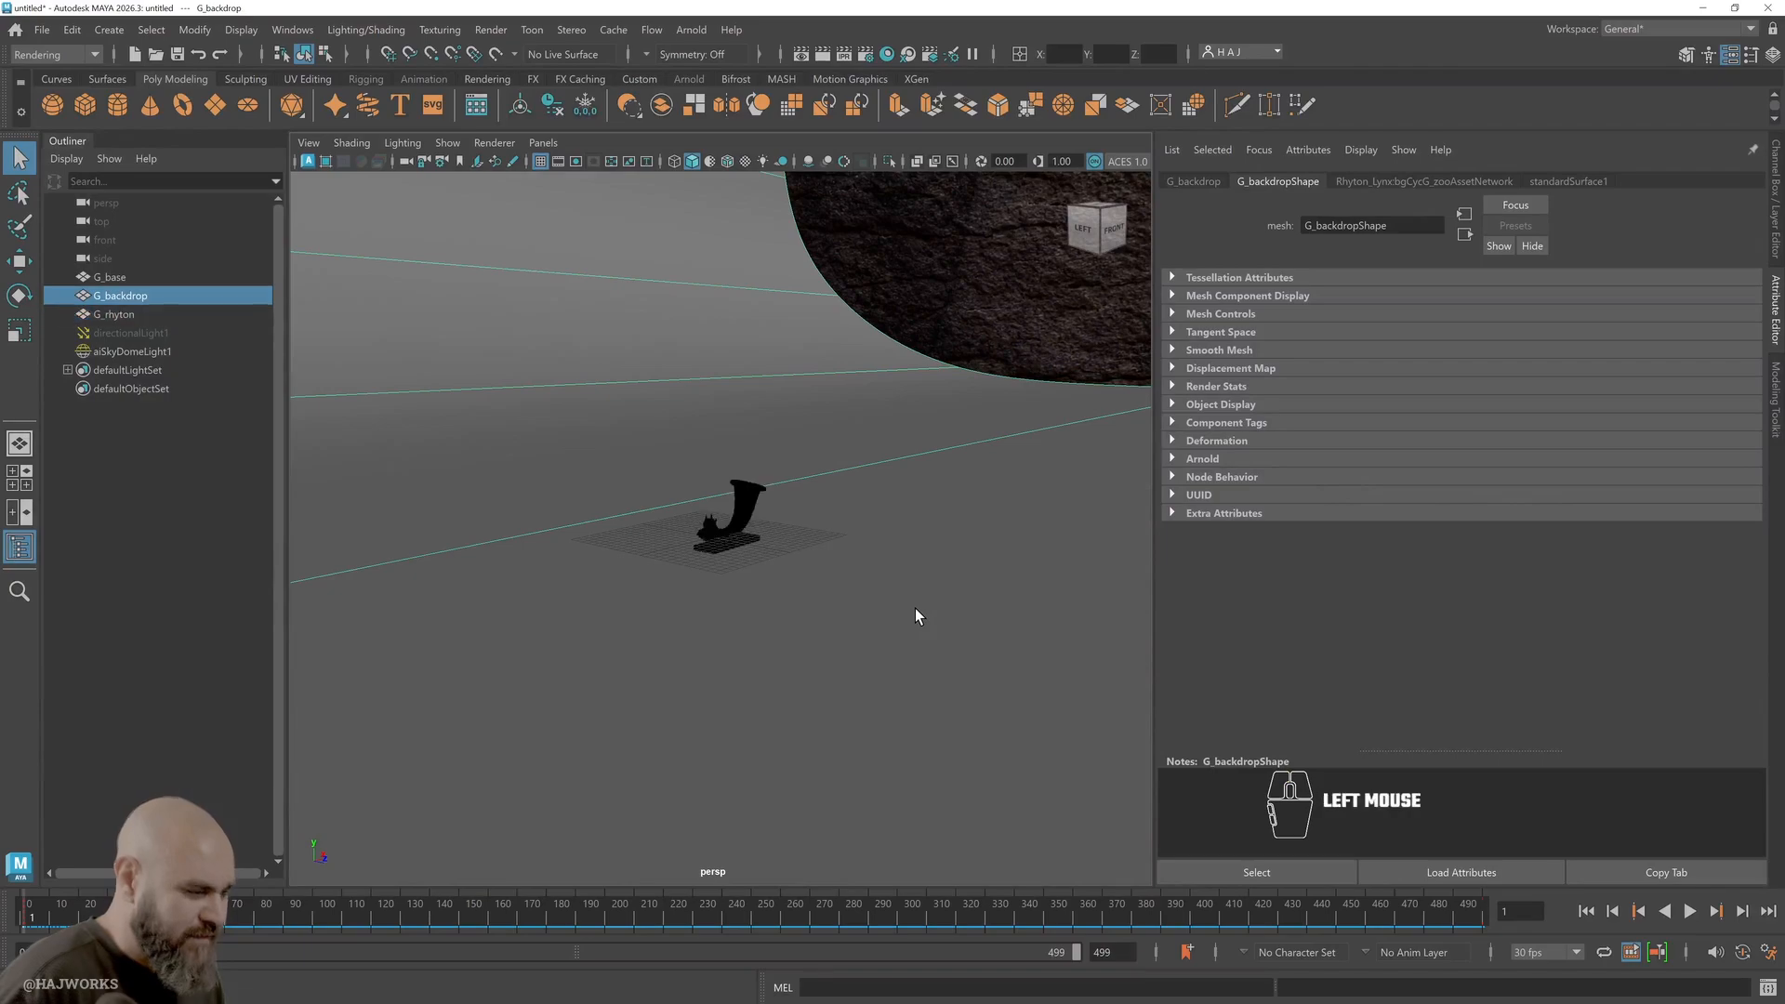
pyautogui.press('f')
pyautogui.moveTo(908, 638)
pyautogui.keyDown('alt'); pyautogui.mouseDown()
pyautogui.moveTo(625, 629)
pyautogui.moveTo(920, 638)
pyautogui.moveTo(904, 638)
pyautogui.mouseUp(); pyautogui.keyUp('alt')
pyautogui.keyDown('alt'); pyautogui.moveTo(904, 638); pyautogui.dragTo(916, 729, button='right'); pyautogui.keyUp('alt')
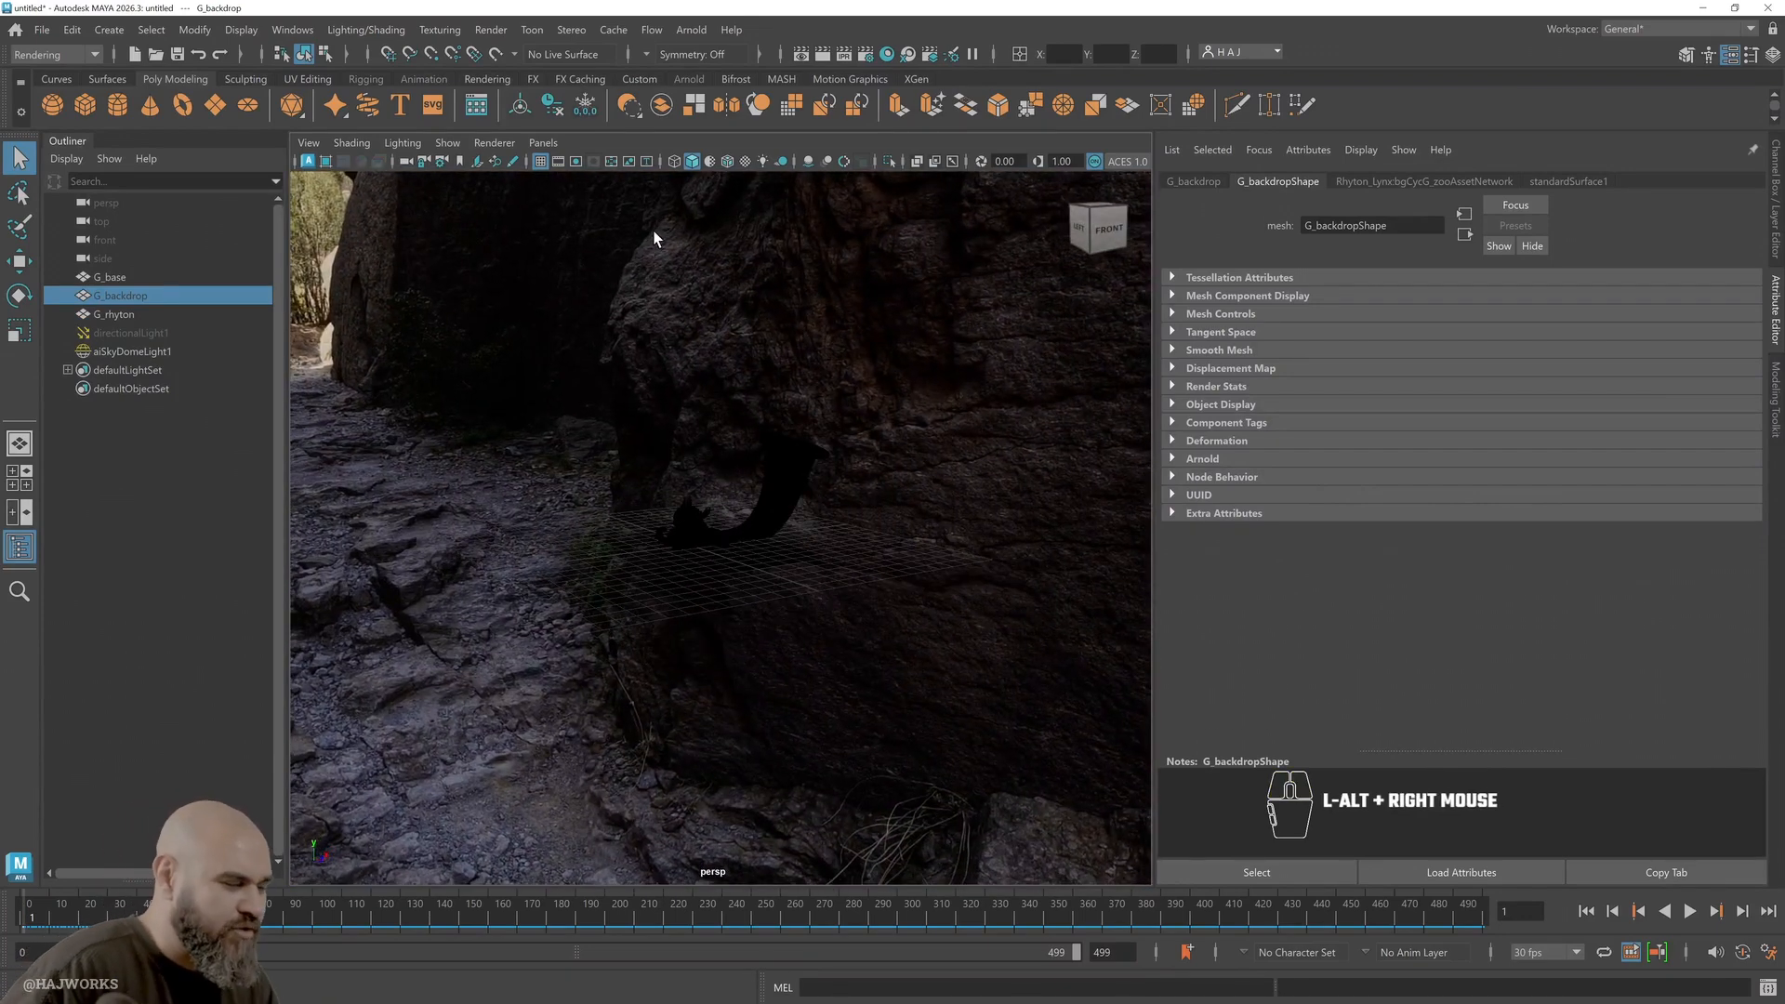
pyautogui.scroll(5, 790, 490)
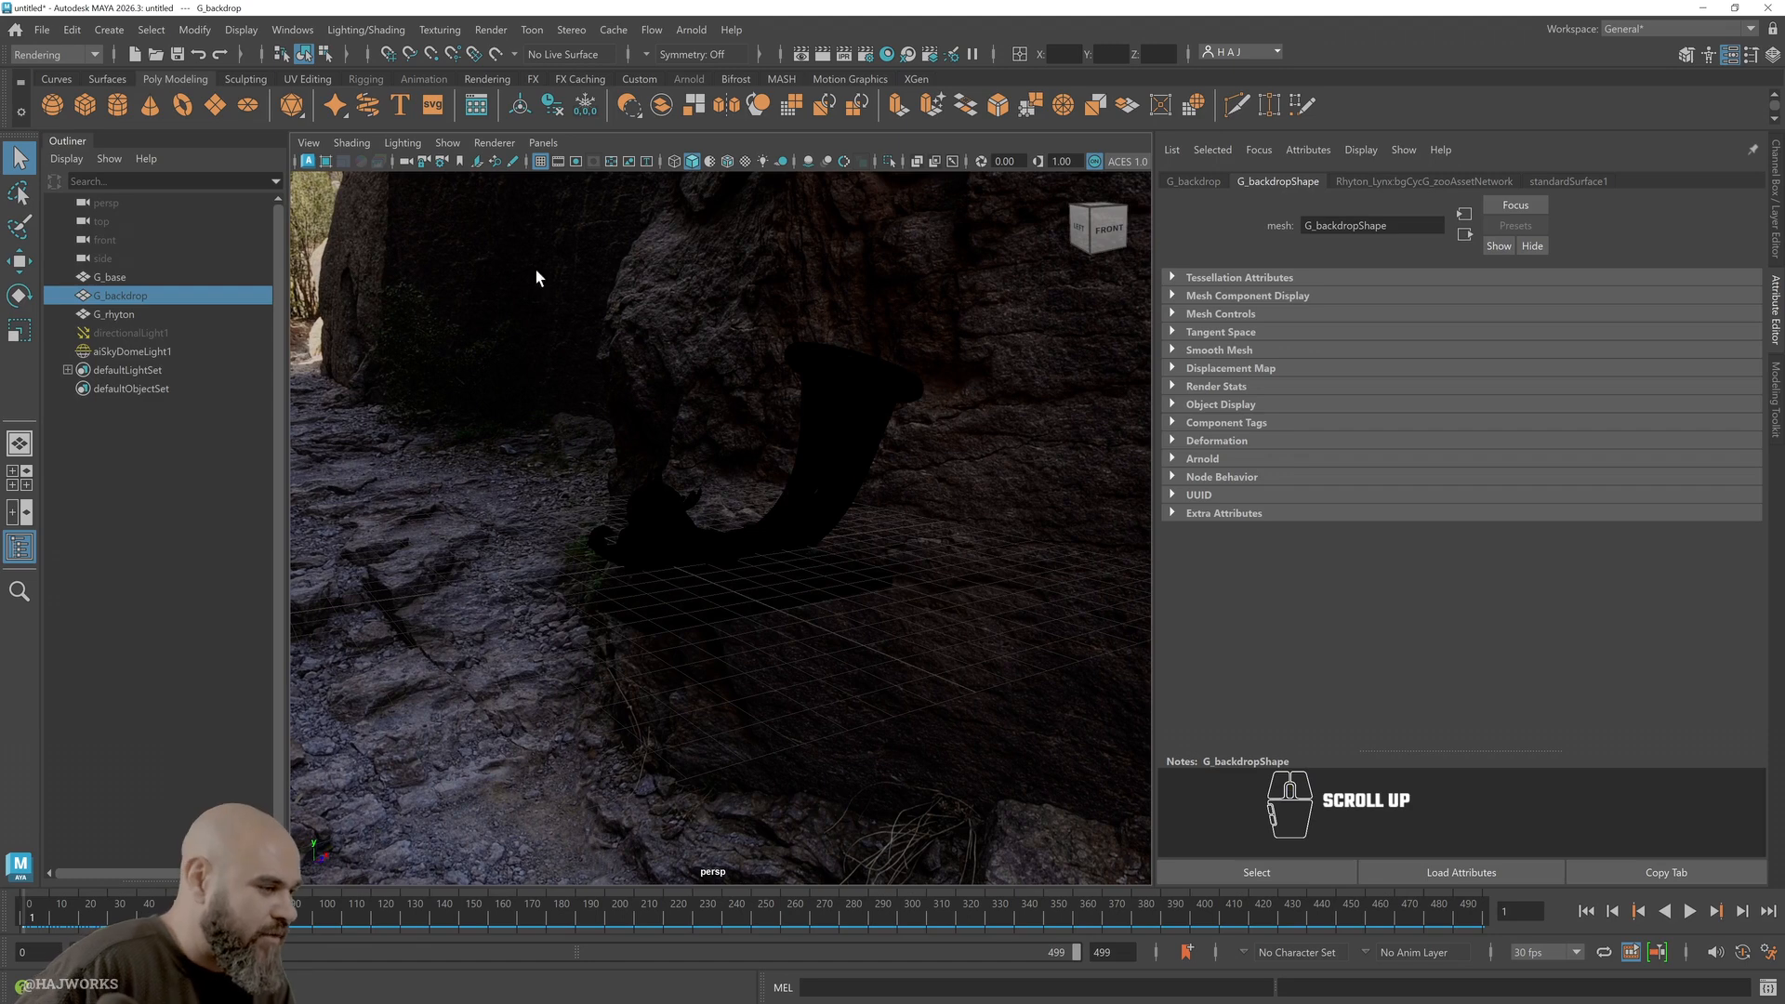
# Turn off the grid display in the perspective viewport and frame the rhyton closer
pyautogui.click(448, 144)
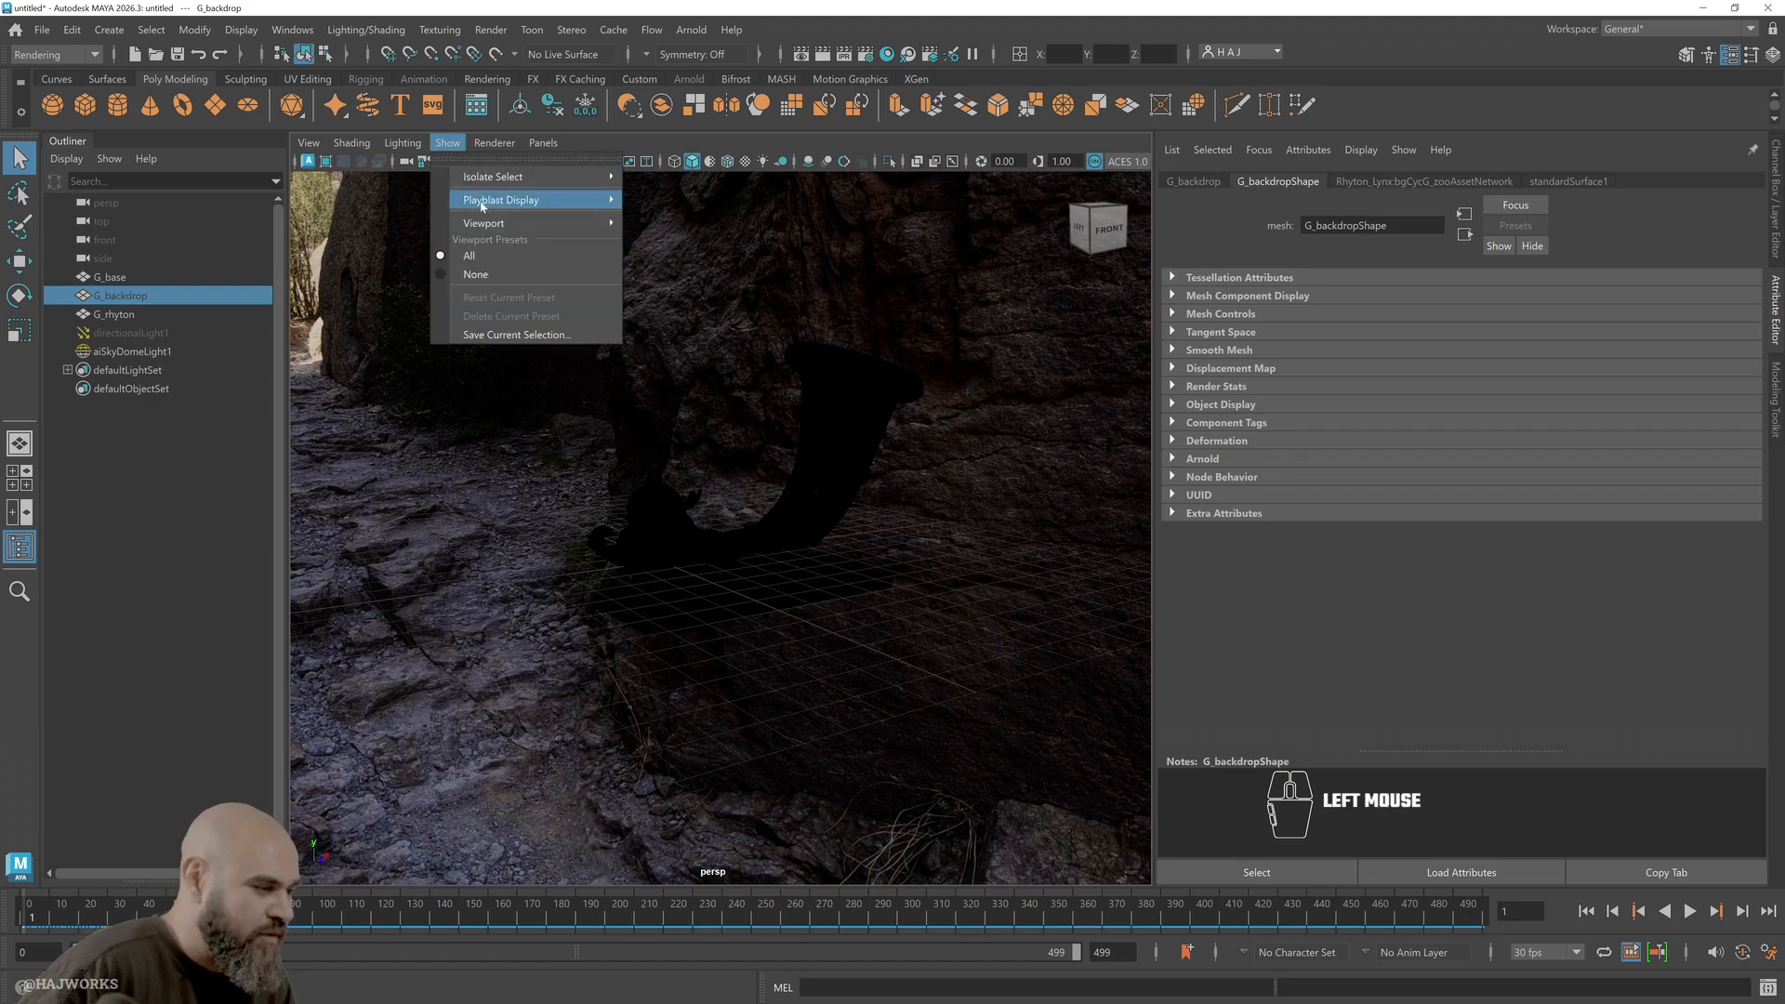
pyautogui.moveTo(484, 225)
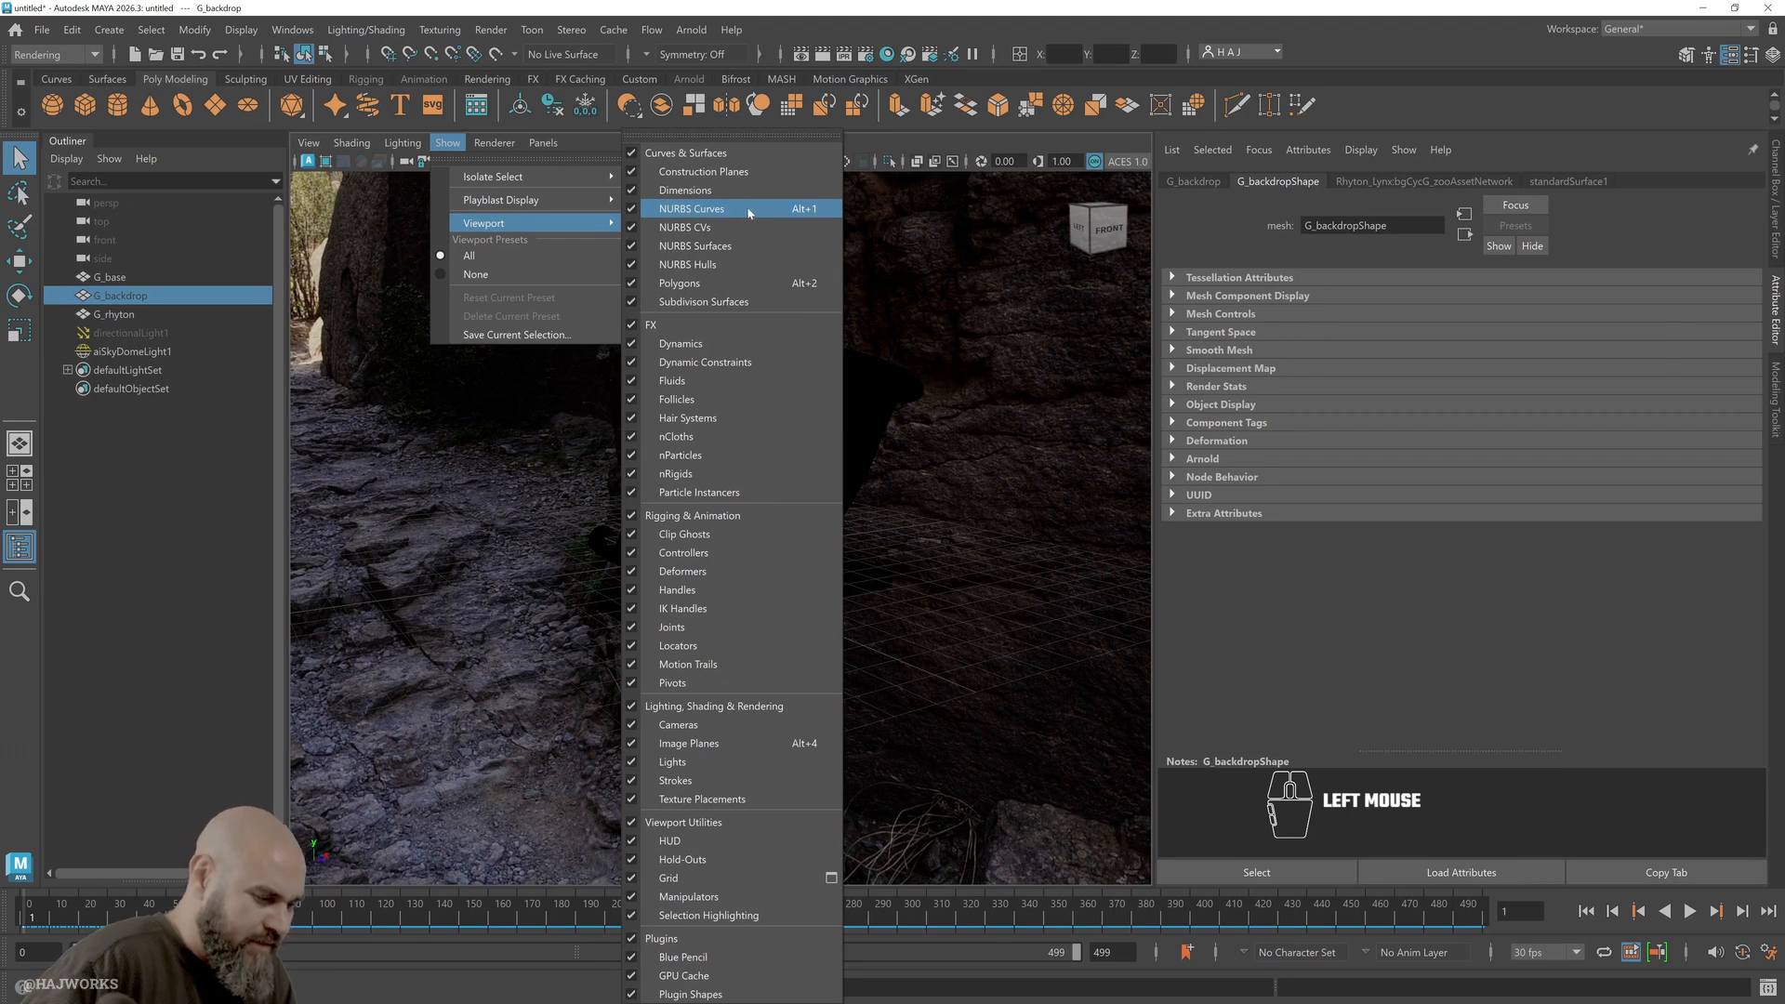
pyautogui.click(633, 878)
pyautogui.scroll(3, 665, 677)
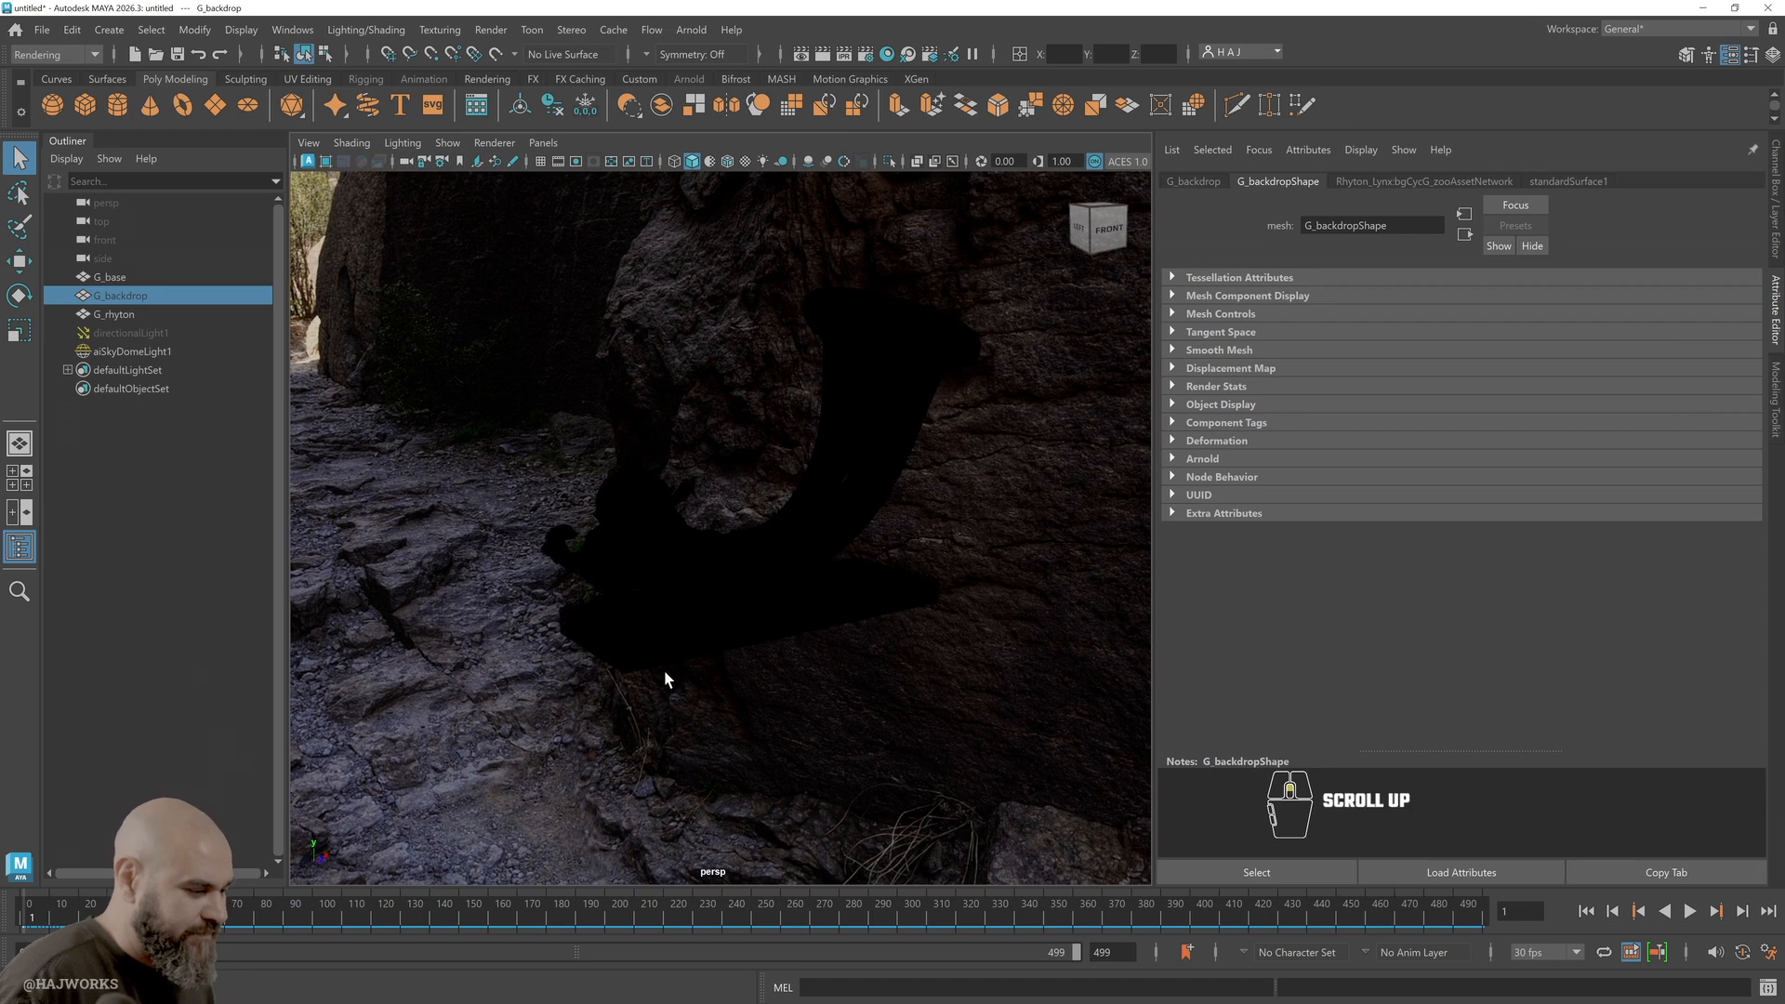
# Start the Arnold render in the viewport and examine the gold rhyton under the environment image from the opposite side
pyautogui.click(307, 162)
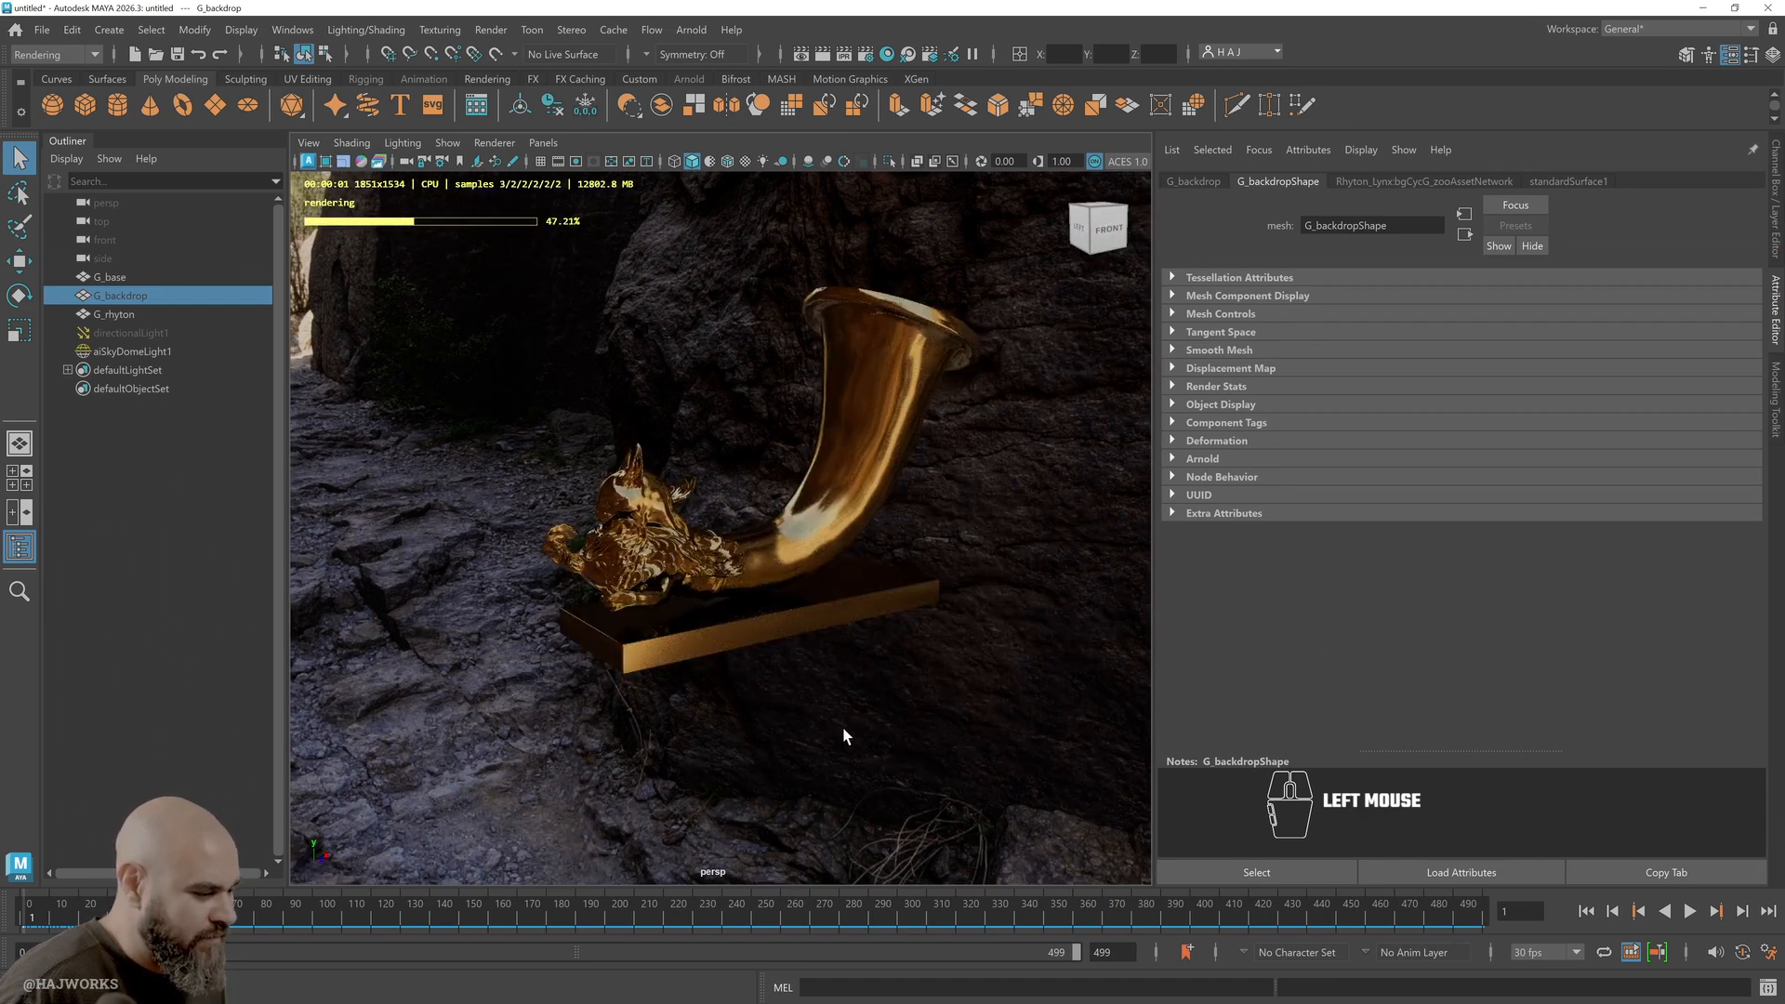
pyautogui.scroll(2, 845, 736)
pyautogui.keyDown('alt'); pyautogui.moveTo(839, 734); pyautogui.dragTo(957, 744); pyautogui.keyUp('alt')
pyautogui.keyDown('alt'); pyautogui.moveTo(957, 745); pyautogui.dragTo(1023, 638, button='right'); pyautogui.keyUp('alt')
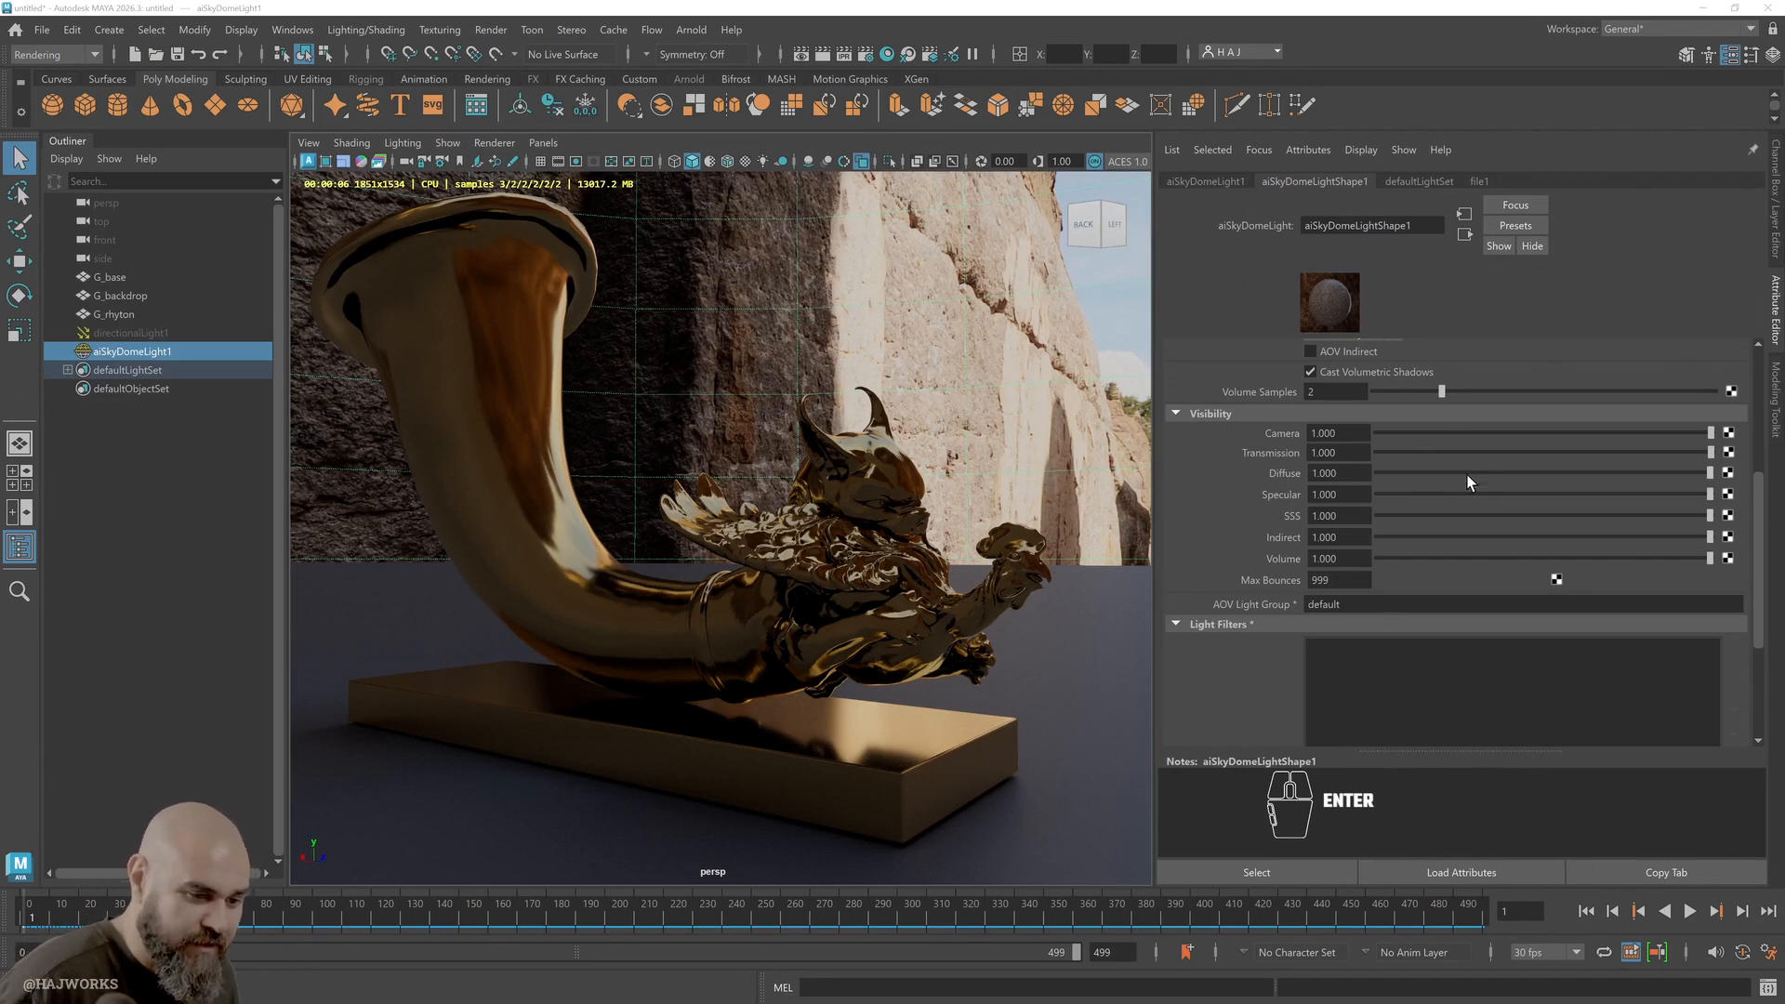
# Set the skydome light's Camera visibility to 0 so the environment image is excluded from the rendered background
pyautogui.moveTo(1057, 467)
pyautogui.keyDown('alt'); pyautogui.mouseDown()
pyautogui.moveTo(917, 462)
pyautogui.moveTo(1022, 470)
pyautogui.mouseUp(); pyautogui.keyUp('alt')
pyautogui.scroll(5, 1198, 405)
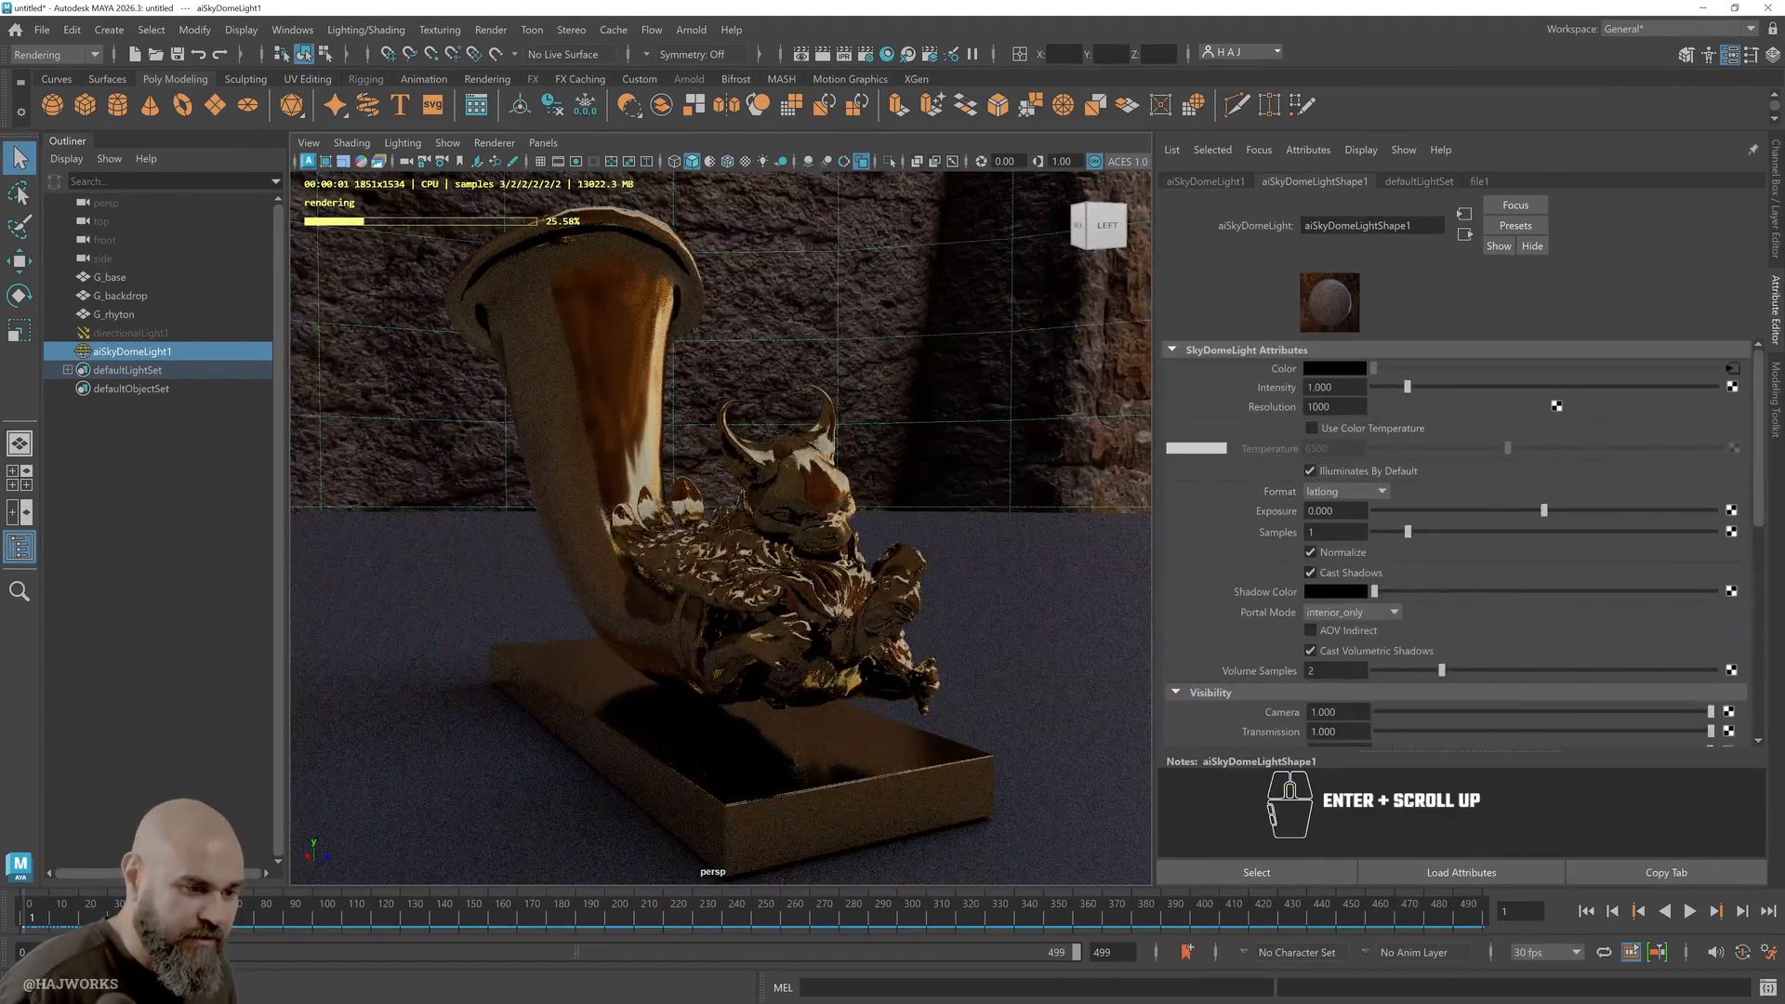
pyautogui.scroll(-5, 1223, 471)
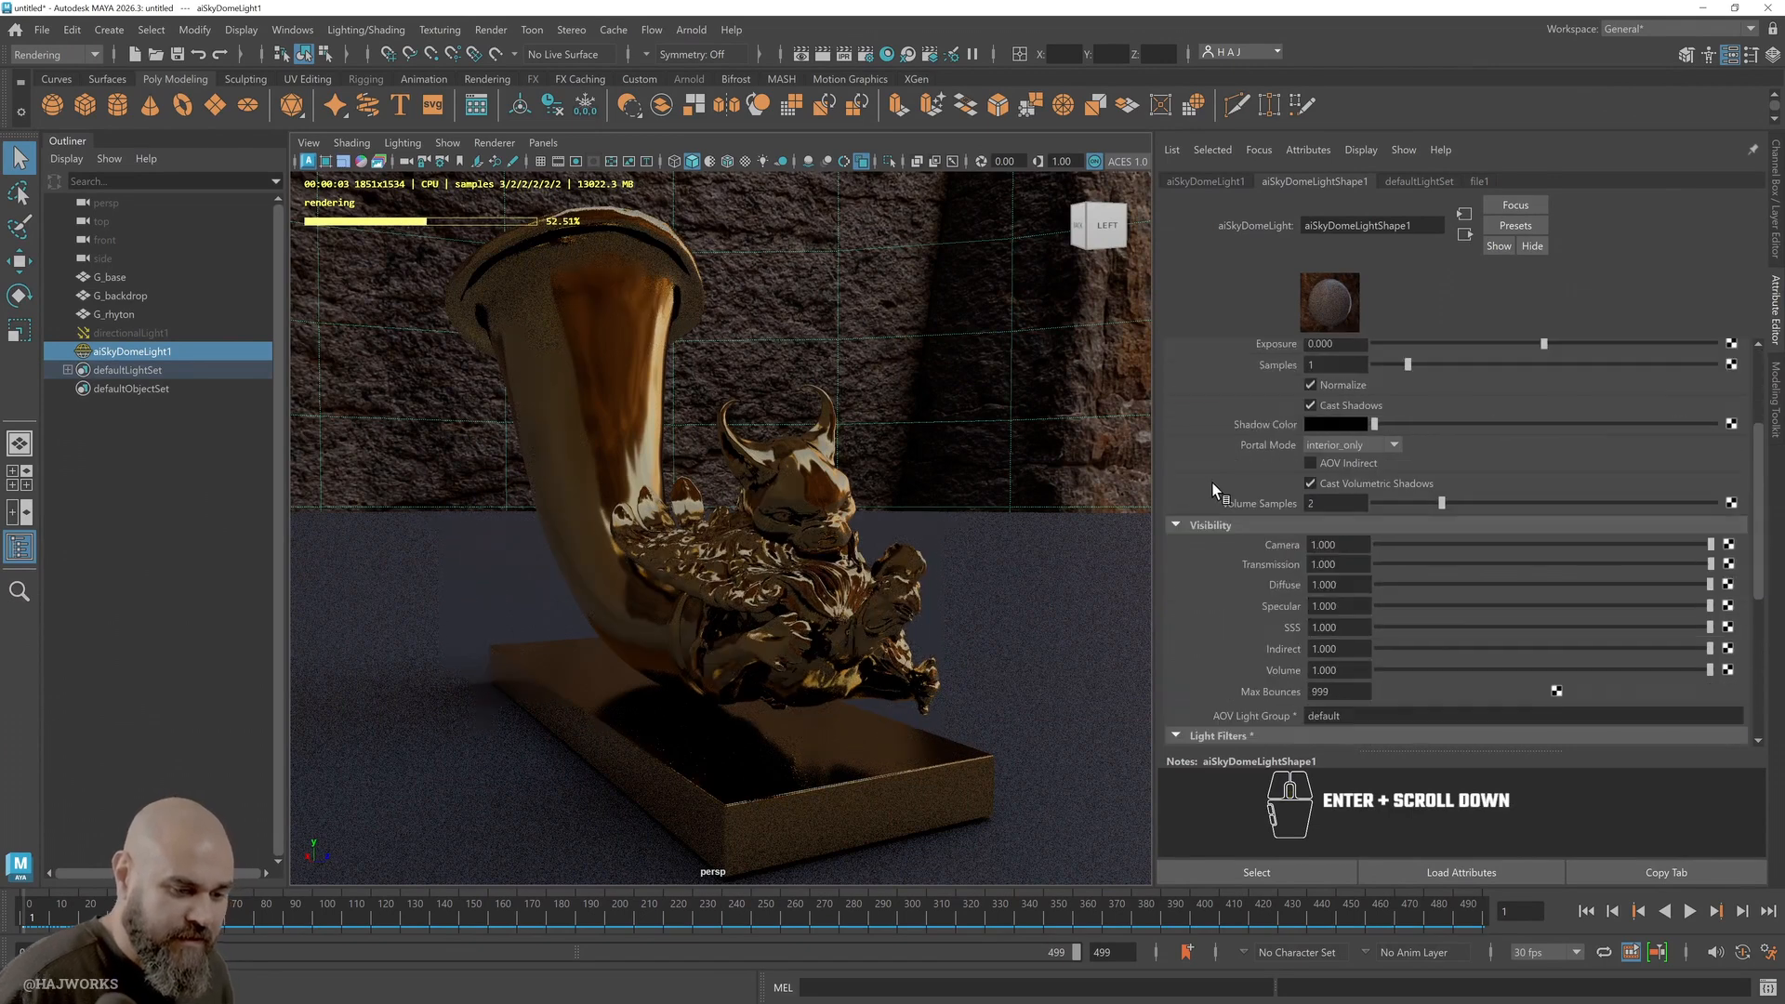
pyautogui.click(1594, 407)
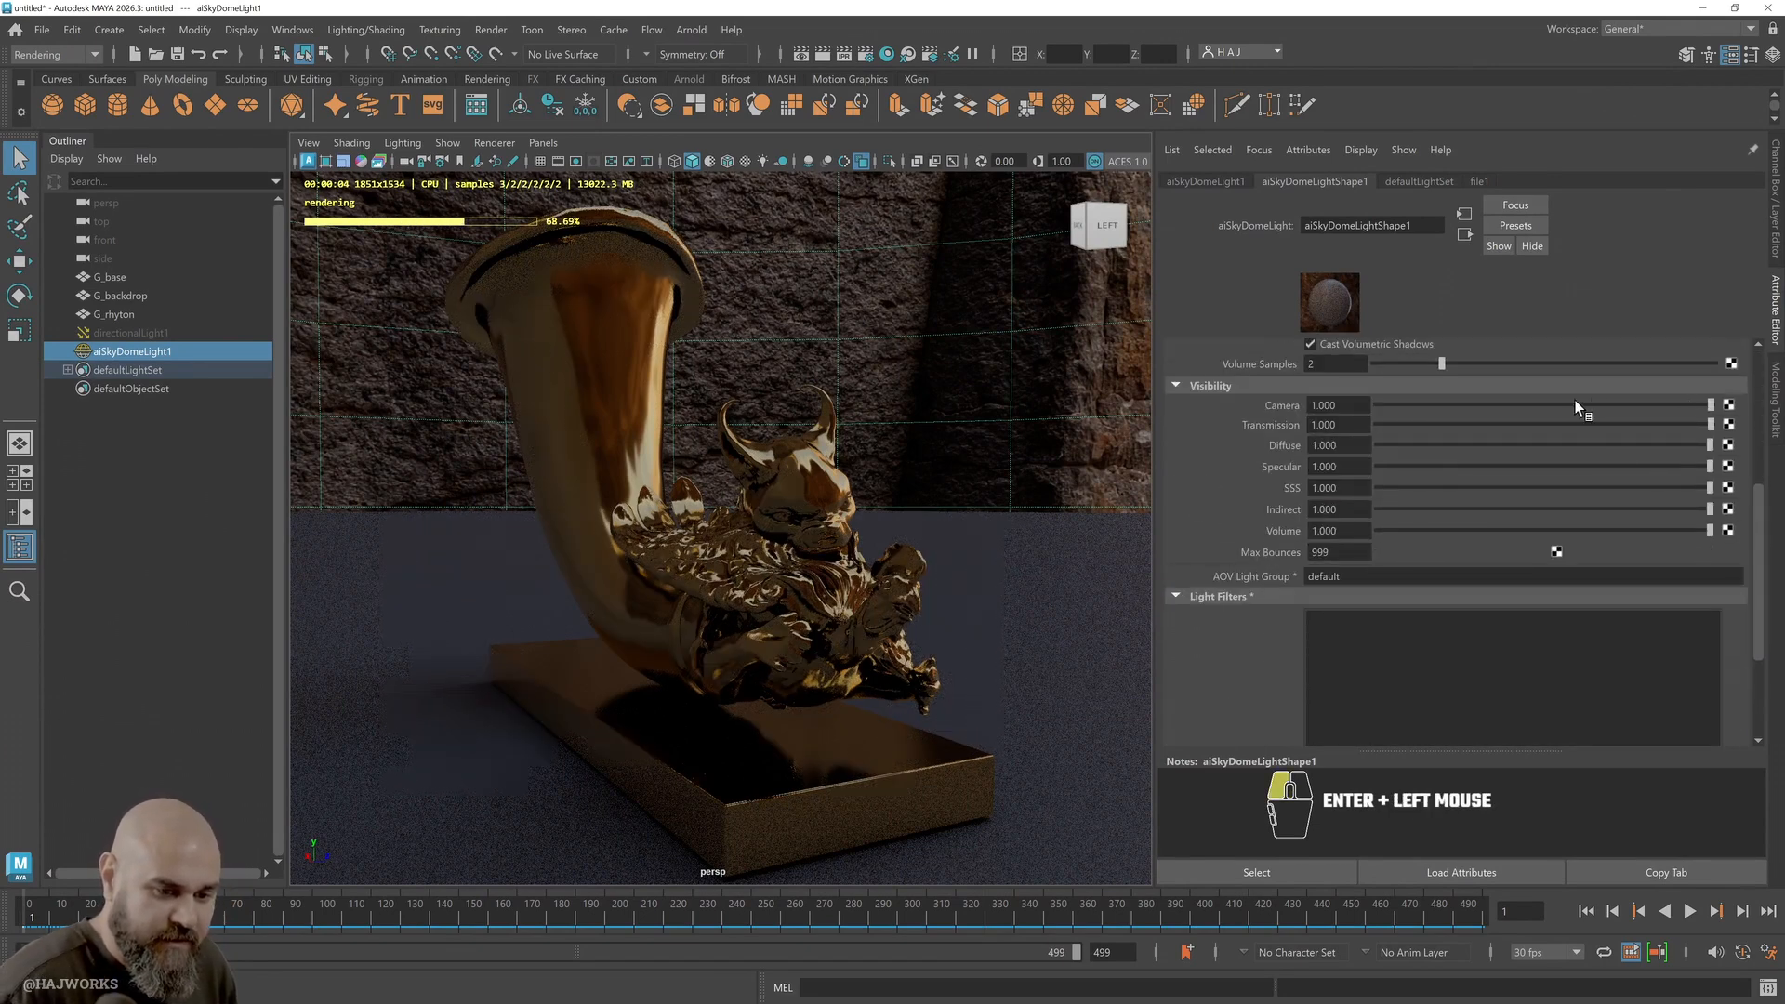
pyautogui.moveTo(1381, 409); pyautogui.dragTo(1320, 408)
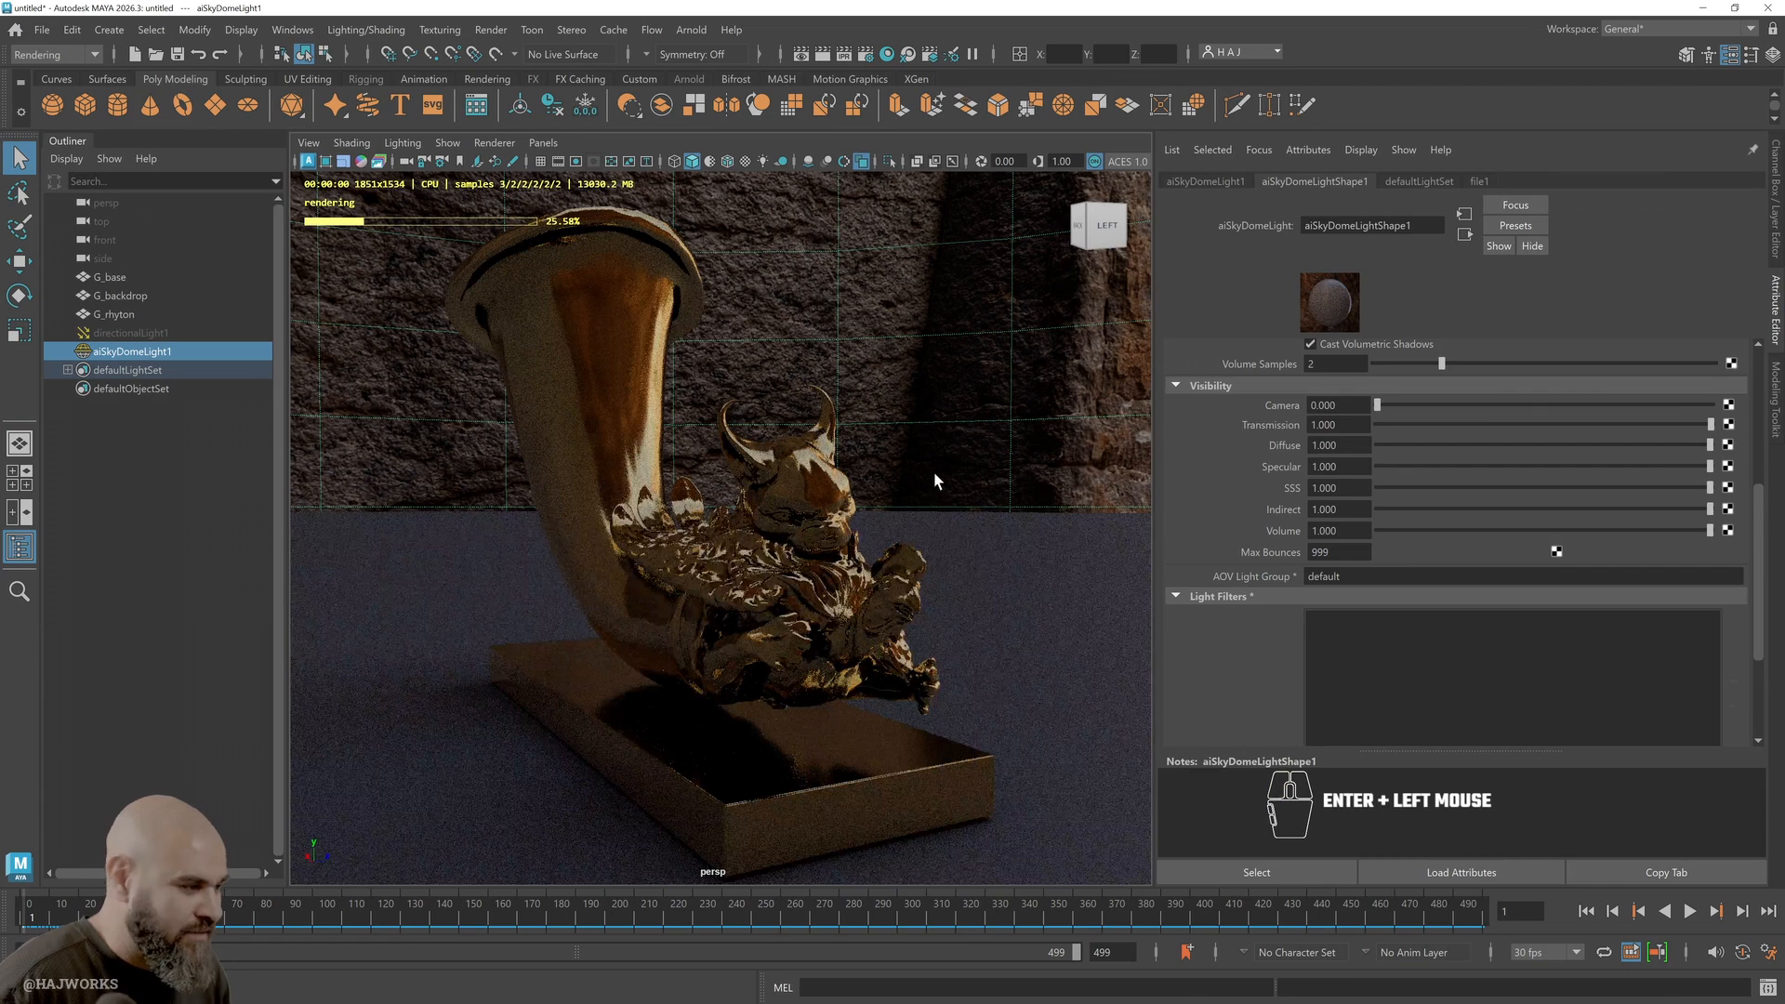
# Stop the viewport render, render the perspective view in Arnold RenderView, and fit the whole image in its window
pyautogui.click(307, 160)
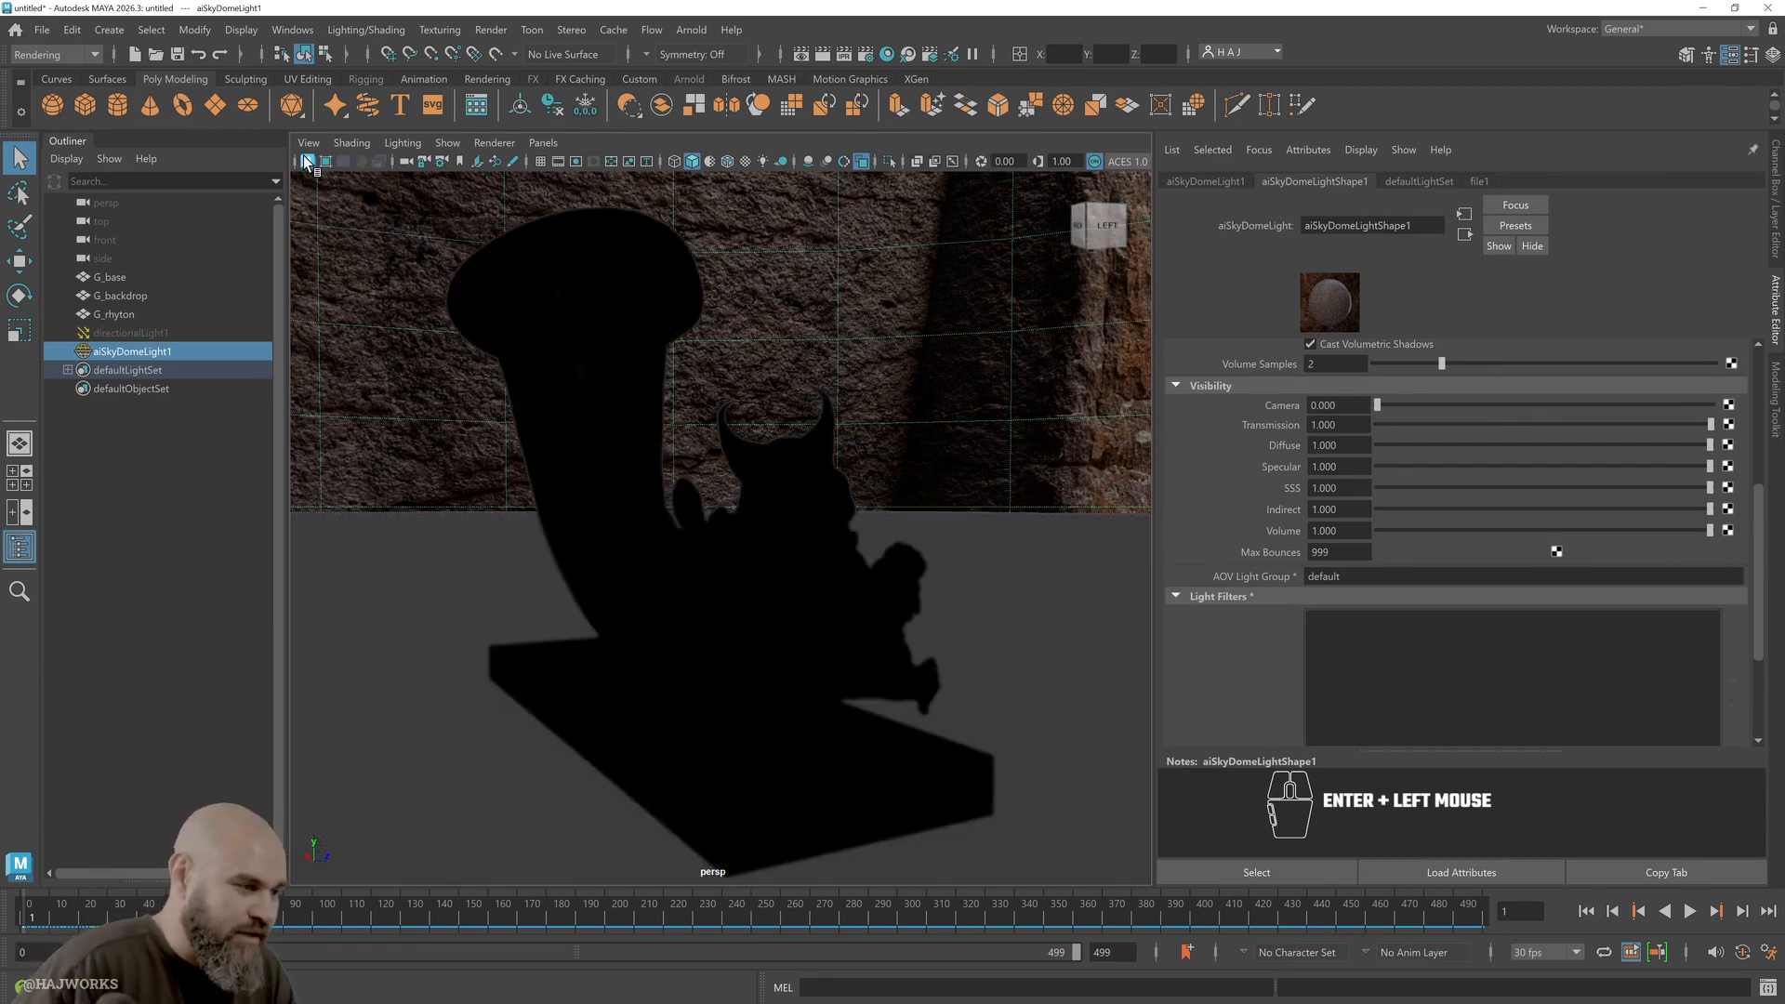
pyautogui.click(821, 56)
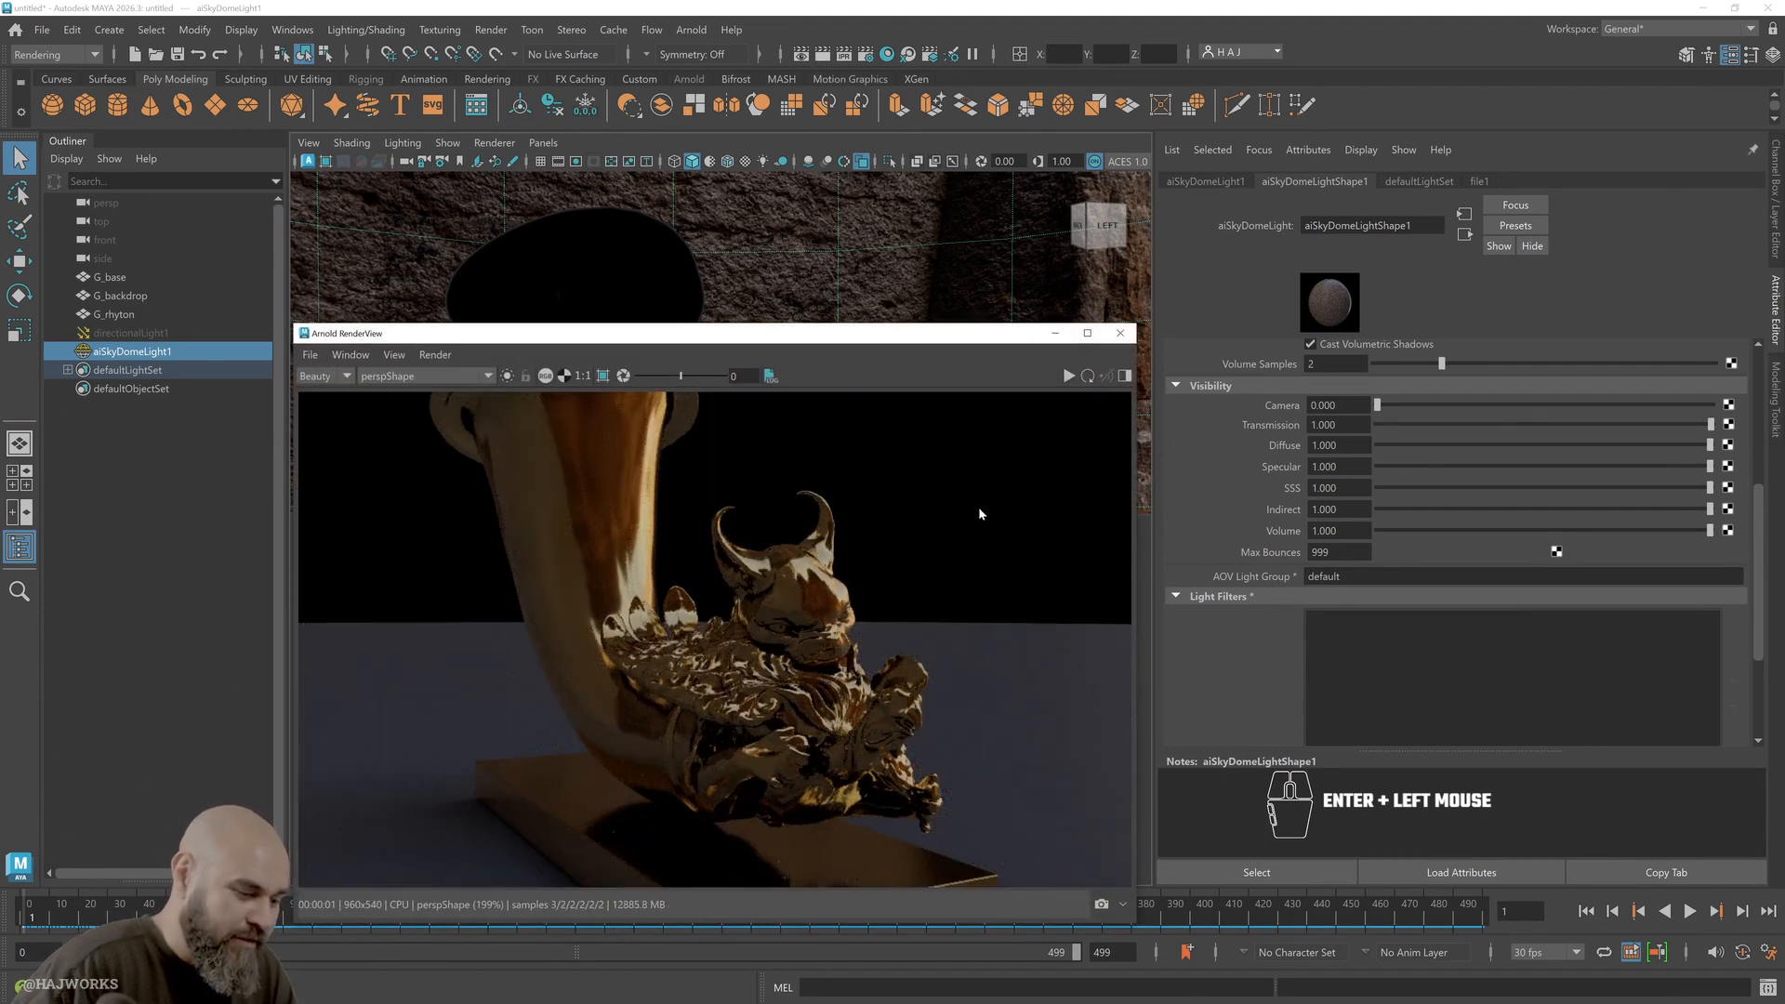
pyautogui.scroll(-3, 911, 619)
pyautogui.scroll(1, 910, 619)
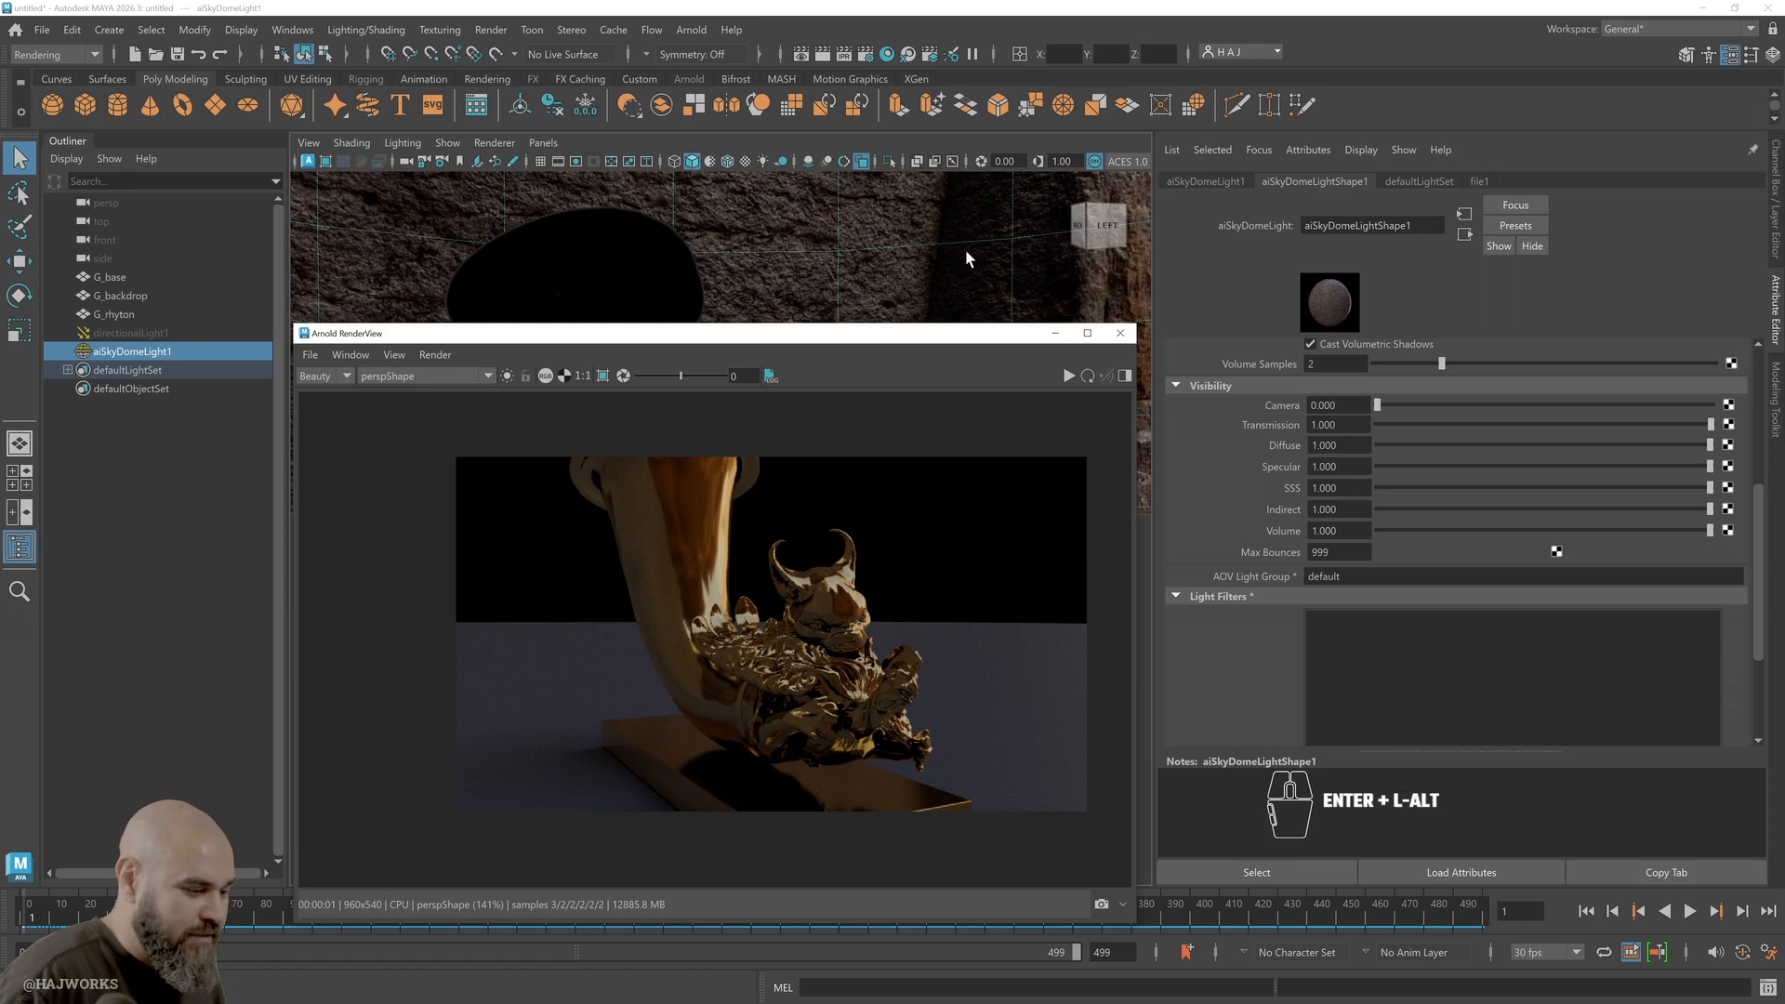
# Start live rendering in Arnold RenderView and reframe the rhyton from the front left against the backdrop
pyautogui.keyDown('alt'); pyautogui.moveTo(966, 251); pyautogui.dragTo(878, 250); pyautogui.keyUp('alt')
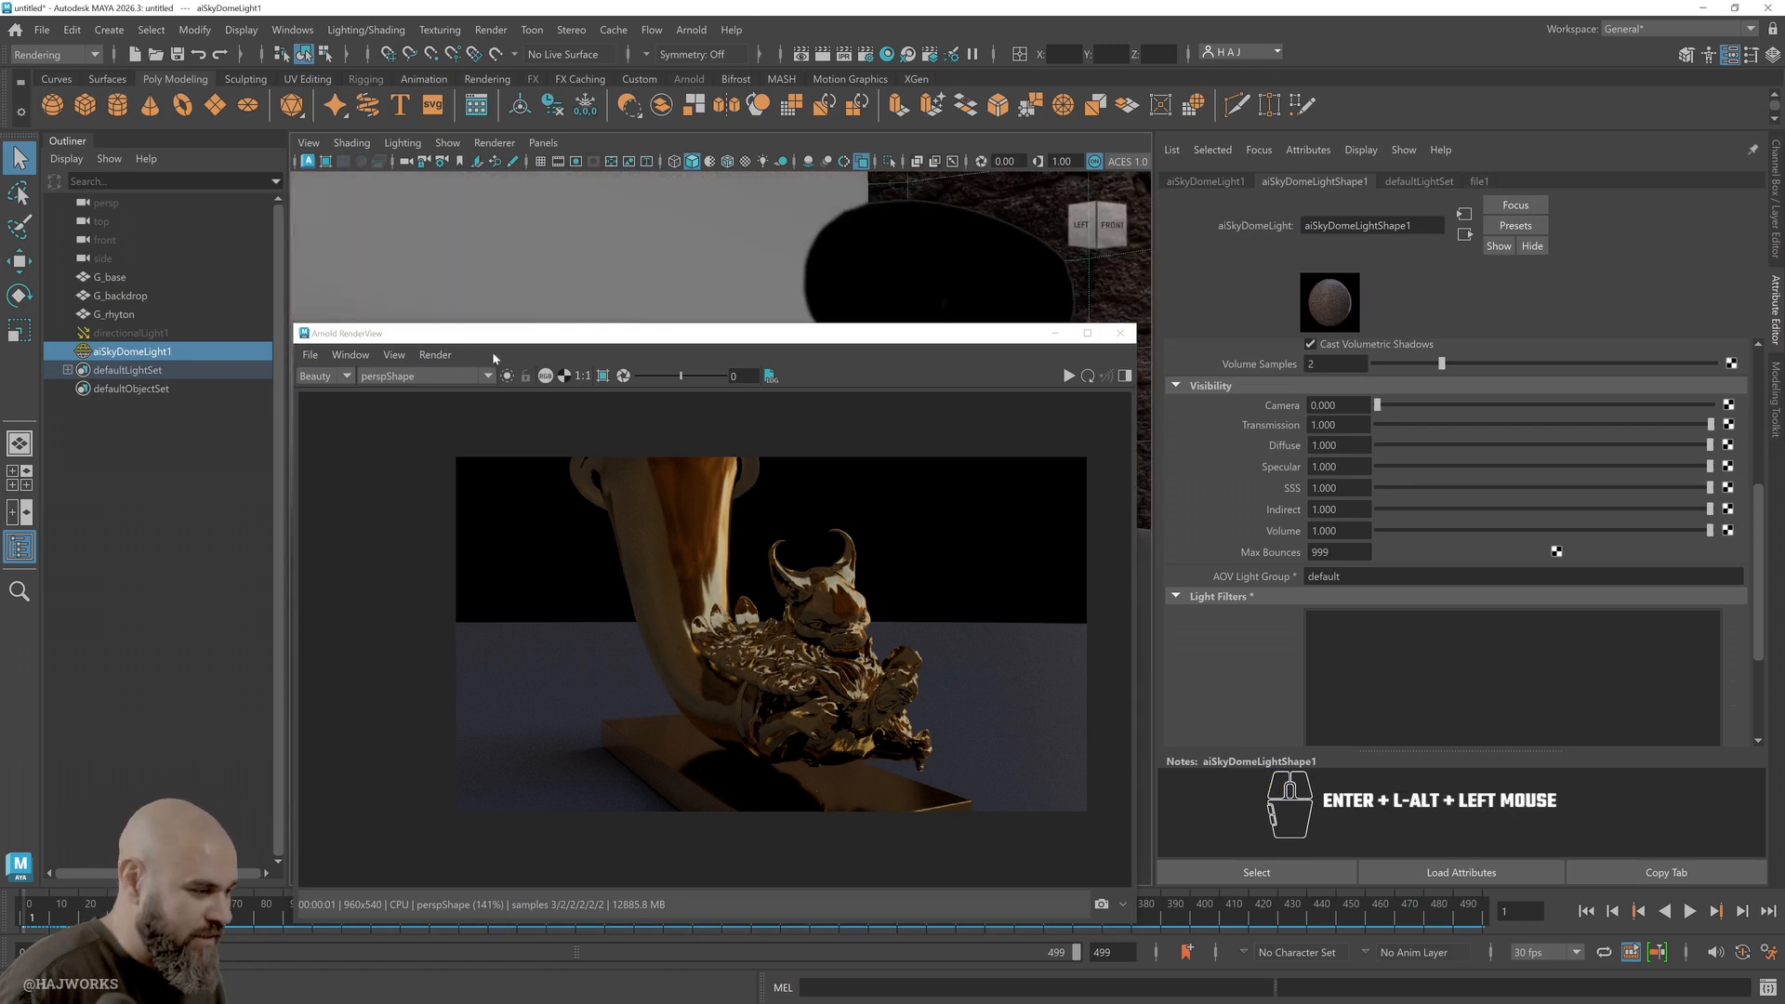
pyautogui.click(1068, 375)
pyautogui.keyDown('alt'); pyautogui.moveTo(844, 259); pyautogui.dragTo(885, 255); pyautogui.keyUp('alt')
pyautogui.keyDown('alt'); pyautogui.moveTo(904, 247); pyautogui.dragTo(853, 247); pyautogui.keyUp('alt')
pyautogui.keyDown('alt'); pyautogui.moveTo(853, 247); pyautogui.dragTo(717, 236, button='middle'); pyautogui.keyUp('alt')
pyautogui.keyDown('alt'); pyautogui.moveTo(718, 236); pyautogui.dragTo(657, 192, button='right'); pyautogui.keyUp('alt')
pyautogui.keyDown('alt'); pyautogui.moveTo(657, 192); pyautogui.dragTo(694, 210); pyautogui.keyUp('alt')
pyautogui.keyDown('alt'); pyautogui.moveTo(694, 209); pyautogui.dragTo(892, 393, button='right'); pyautogui.keyUp('alt')
# Reframe the rhyton close up in the perspective viewport, select G_rhyton, and start the Arnold viewport render
pyautogui.keyDown('alt'); pyautogui.moveTo(735, 441); pyautogui.dragTo(772, 433); pyautogui.keyUp('alt')
pyautogui.keyDown('alt'); pyautogui.moveTo(773, 433); pyautogui.dragTo(920, 399, button='middle'); pyautogui.keyUp('alt')
pyautogui.keyDown('alt'); pyautogui.moveTo(921, 400); pyautogui.dragTo(844, 410); pyautogui.keyUp('alt')
pyautogui.click(707, 628)
pyautogui.keyDown('alt'); pyautogui.moveTo(707, 628); pyautogui.dragTo(906, 660); pyautogui.keyUp('alt')
pyautogui.click(309, 162)
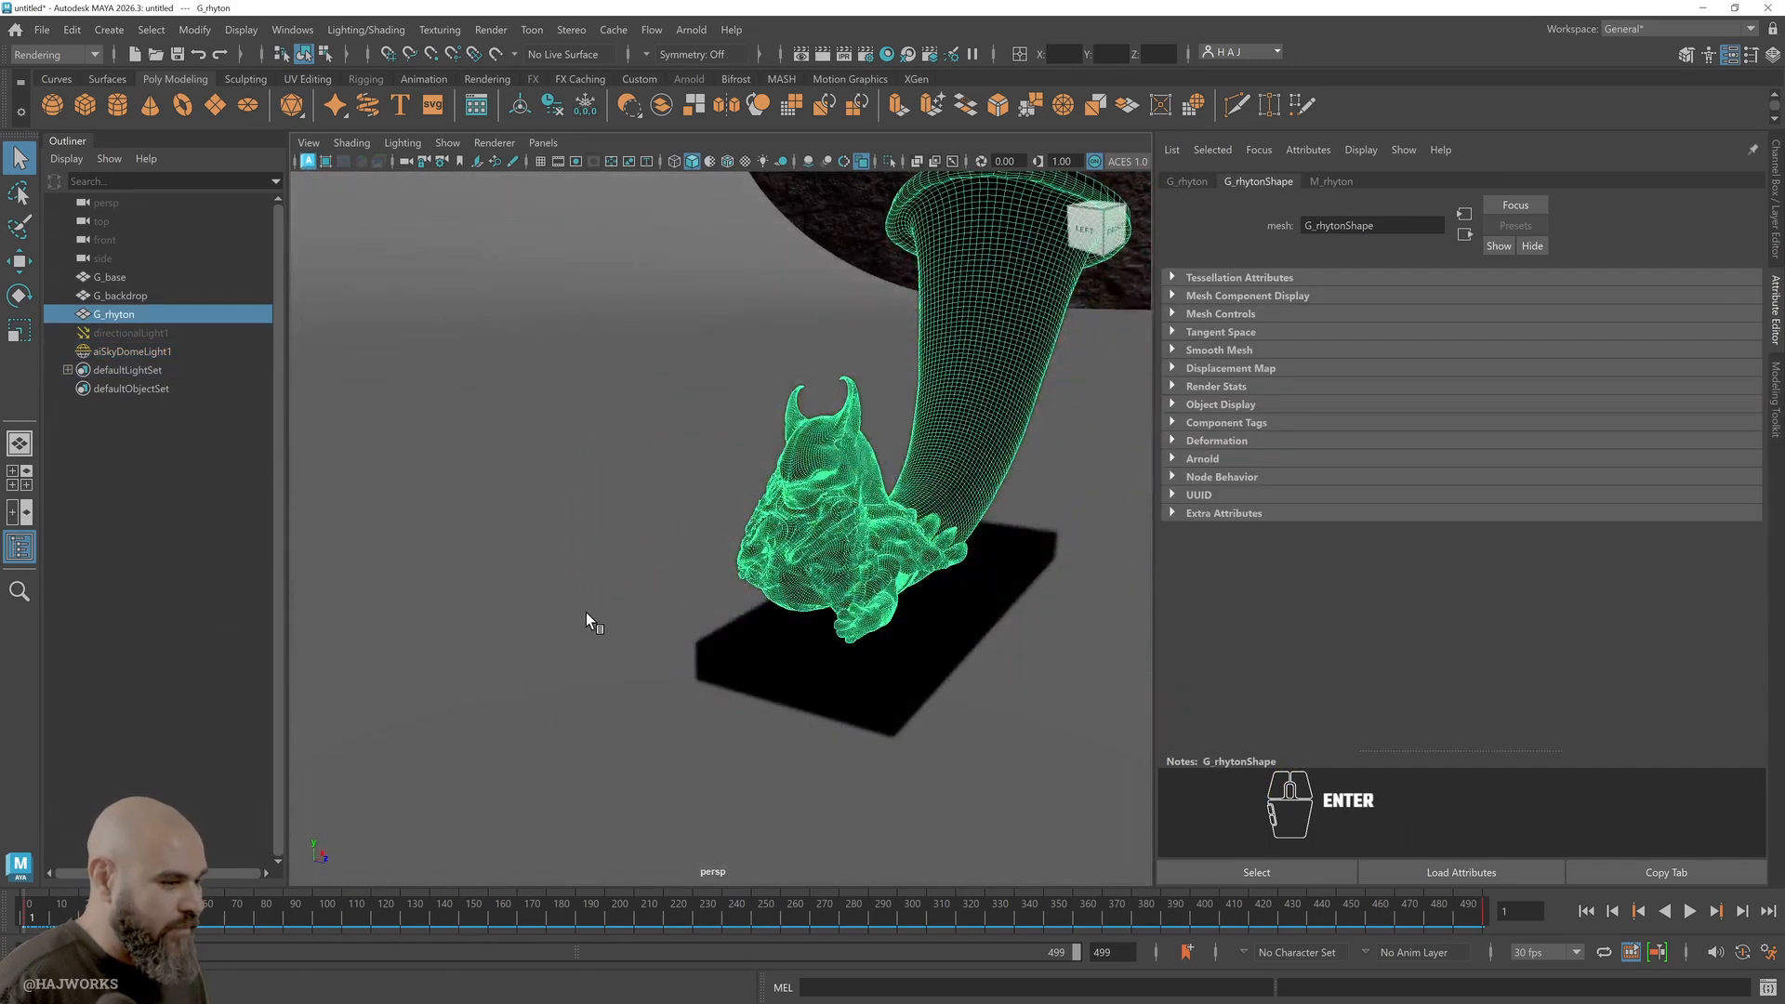
# Orbit the Arnold-rendered viewport around to the rhyton's front side and stop the viewport render
pyautogui.click(882, 266)
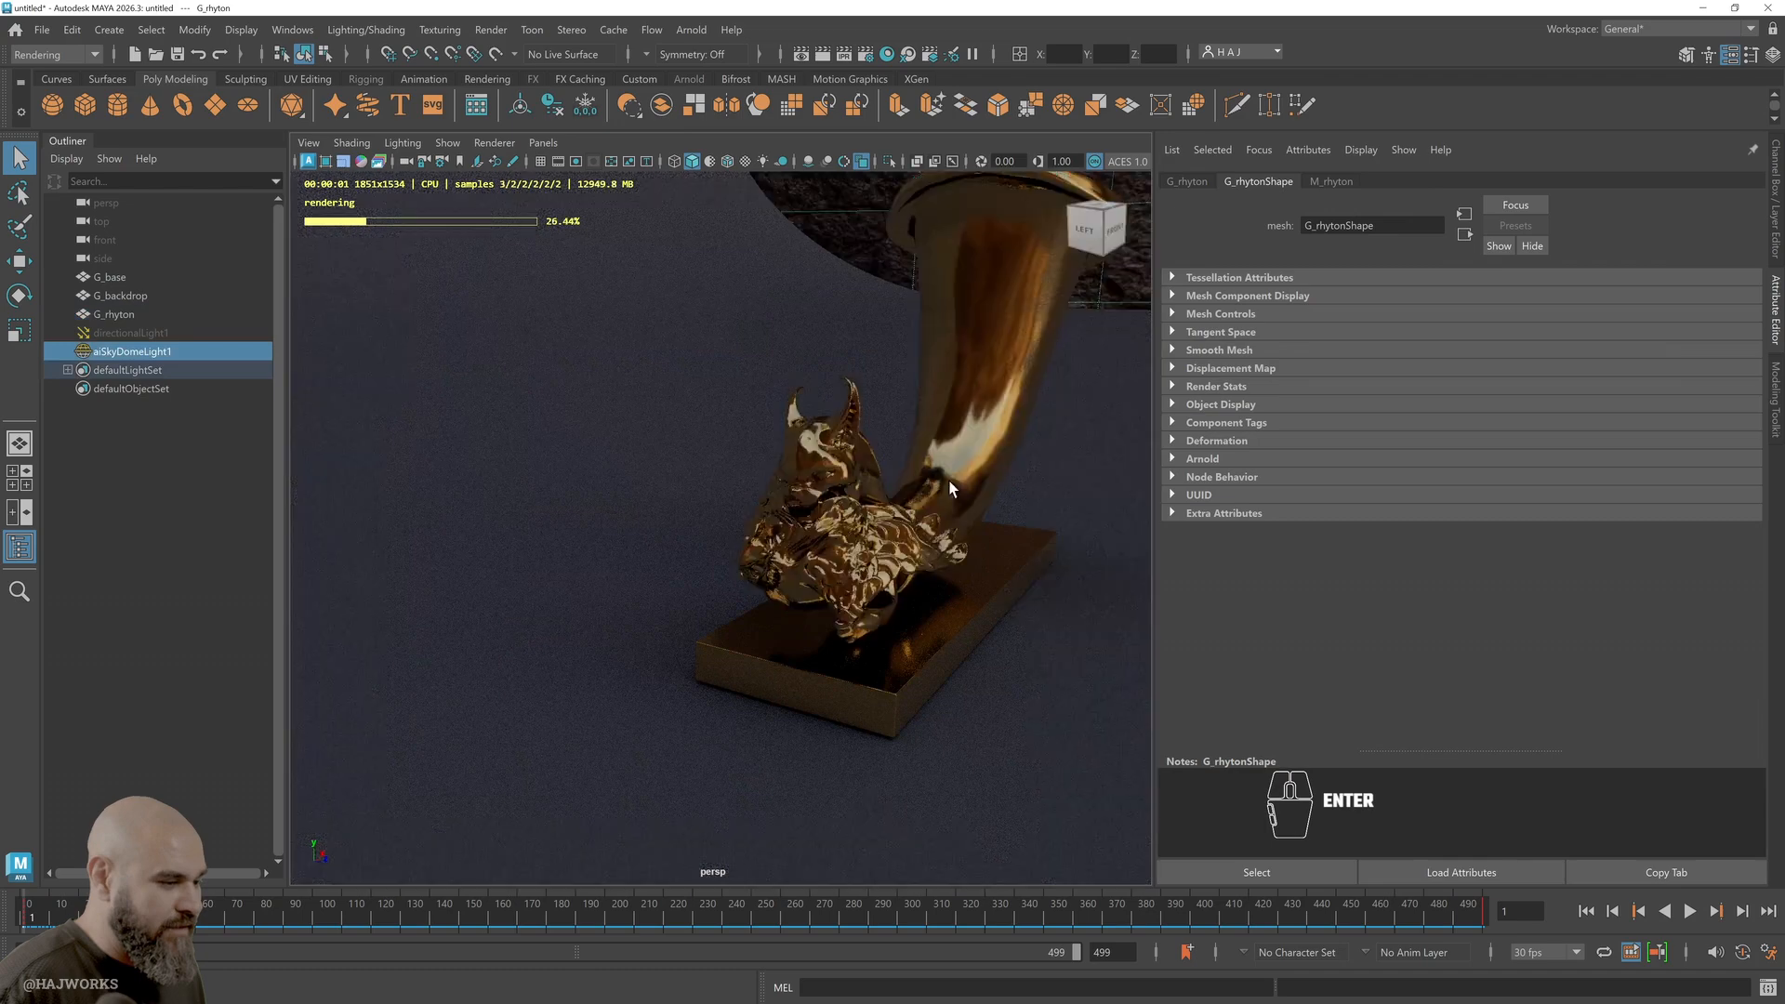
pyautogui.keyDown('alt'); pyautogui.moveTo(965, 577); pyautogui.dragTo(1016, 506); pyautogui.keyUp('alt')
pyautogui.keyDown('alt'); pyautogui.moveTo(1017, 505); pyautogui.dragTo(702, 372, button='middle'); pyautogui.keyUp('alt')
pyautogui.click(309, 162)
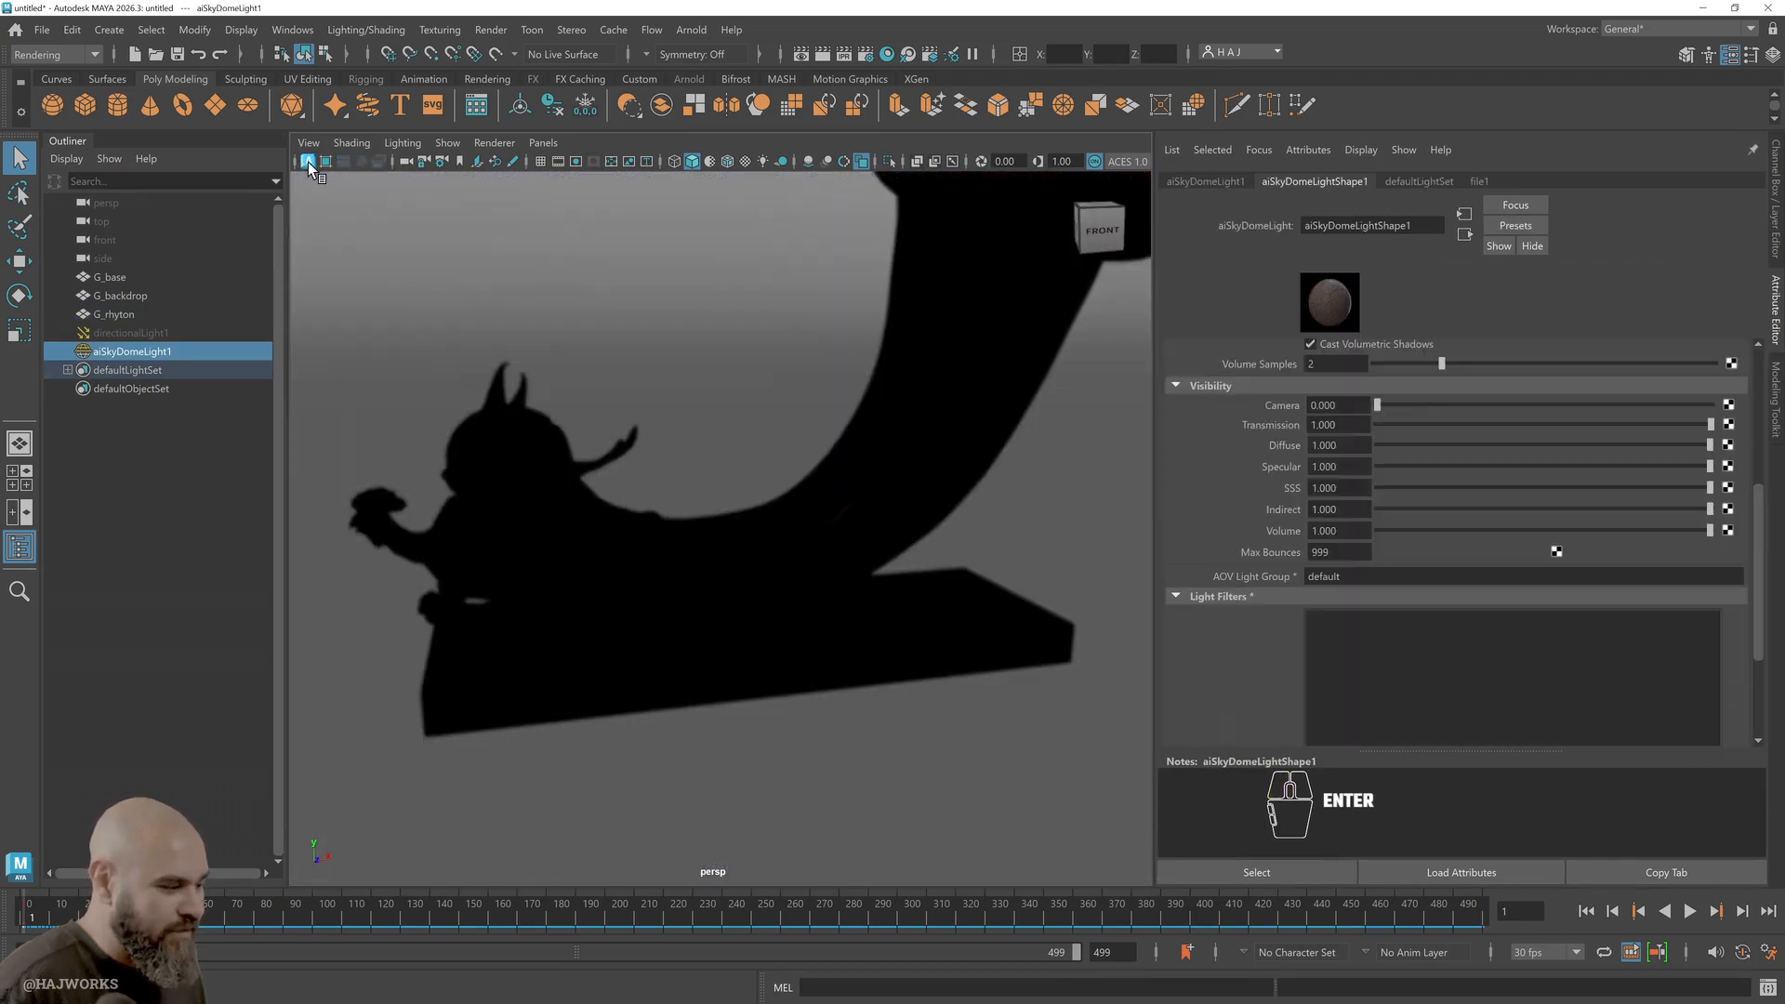
# Review the skydome light's attributes and the M_rhyton material settings of the rhyton
pyautogui.moveTo(554, 601)
pyautogui.keyDown('alt'); pyautogui.mouseDown()
pyautogui.moveTo(610, 589)
pyautogui.moveTo(576, 592)
pyautogui.mouseUp(); pyautogui.keyUp('alt')
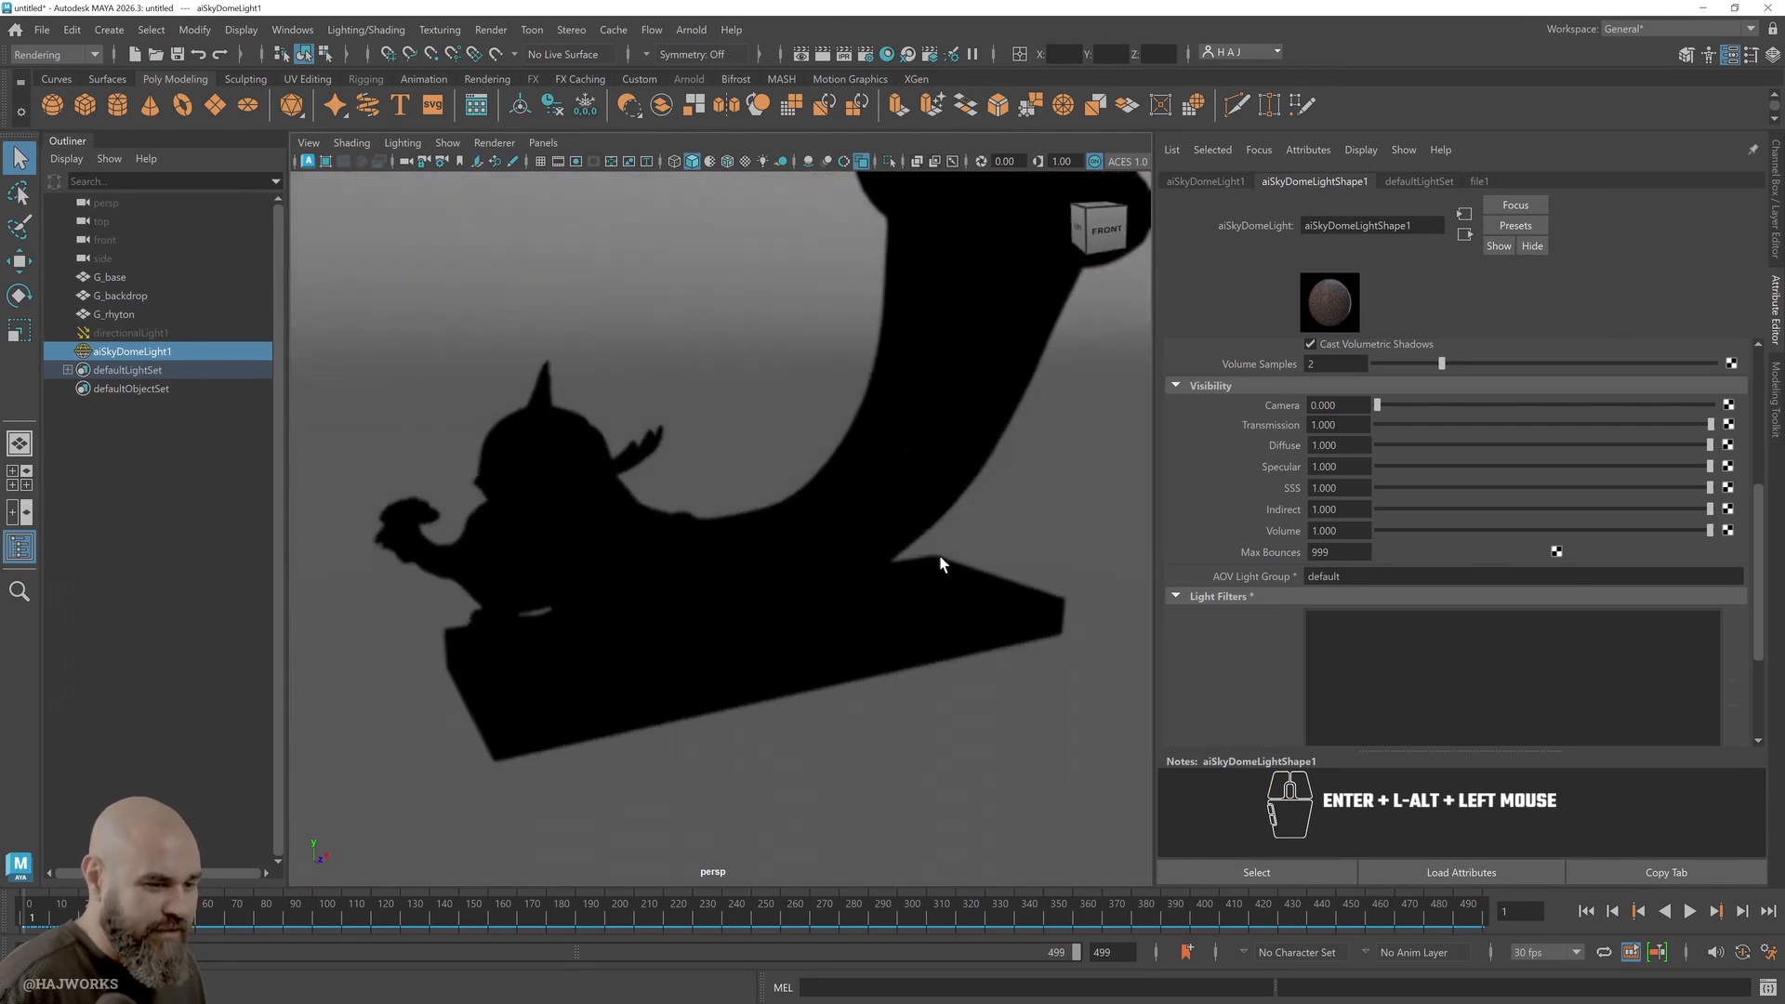
pyautogui.scroll(5, 1236, 571)
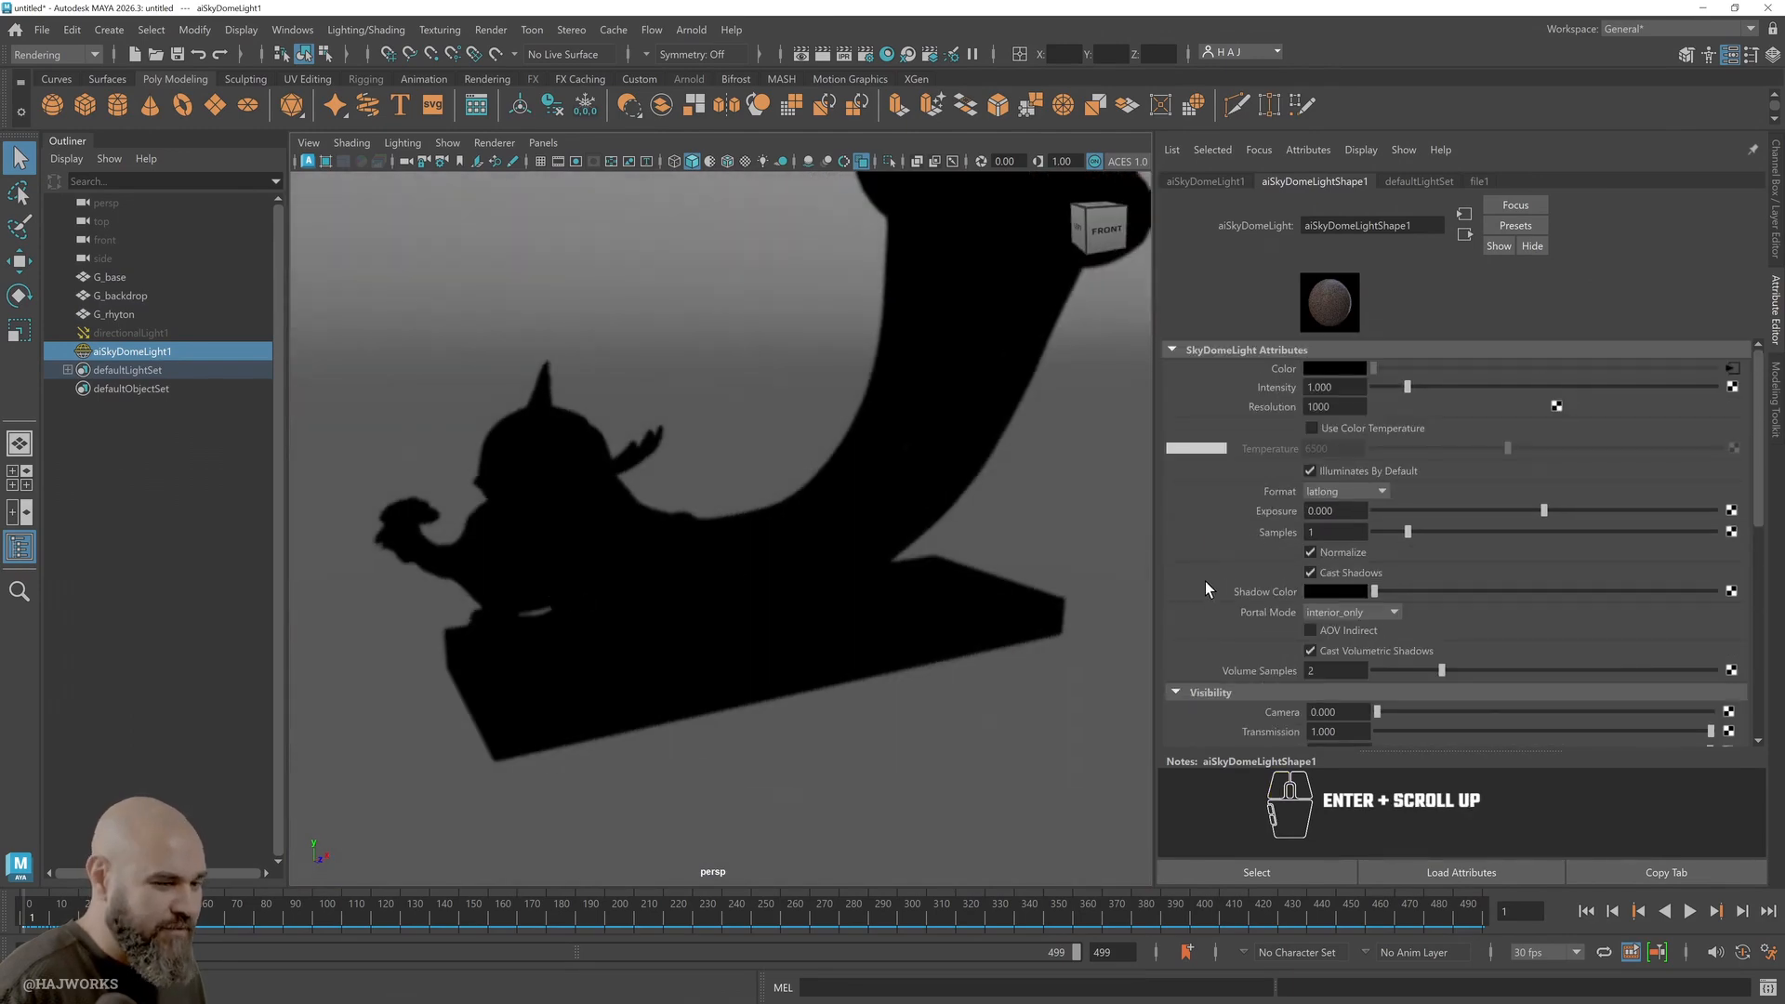
pyautogui.keyDown('alt'); pyautogui.moveTo(896, 521); pyautogui.dragTo(828, 557); pyautogui.keyUp('alt')
pyautogui.click(796, 563)
pyautogui.click(645, 725)
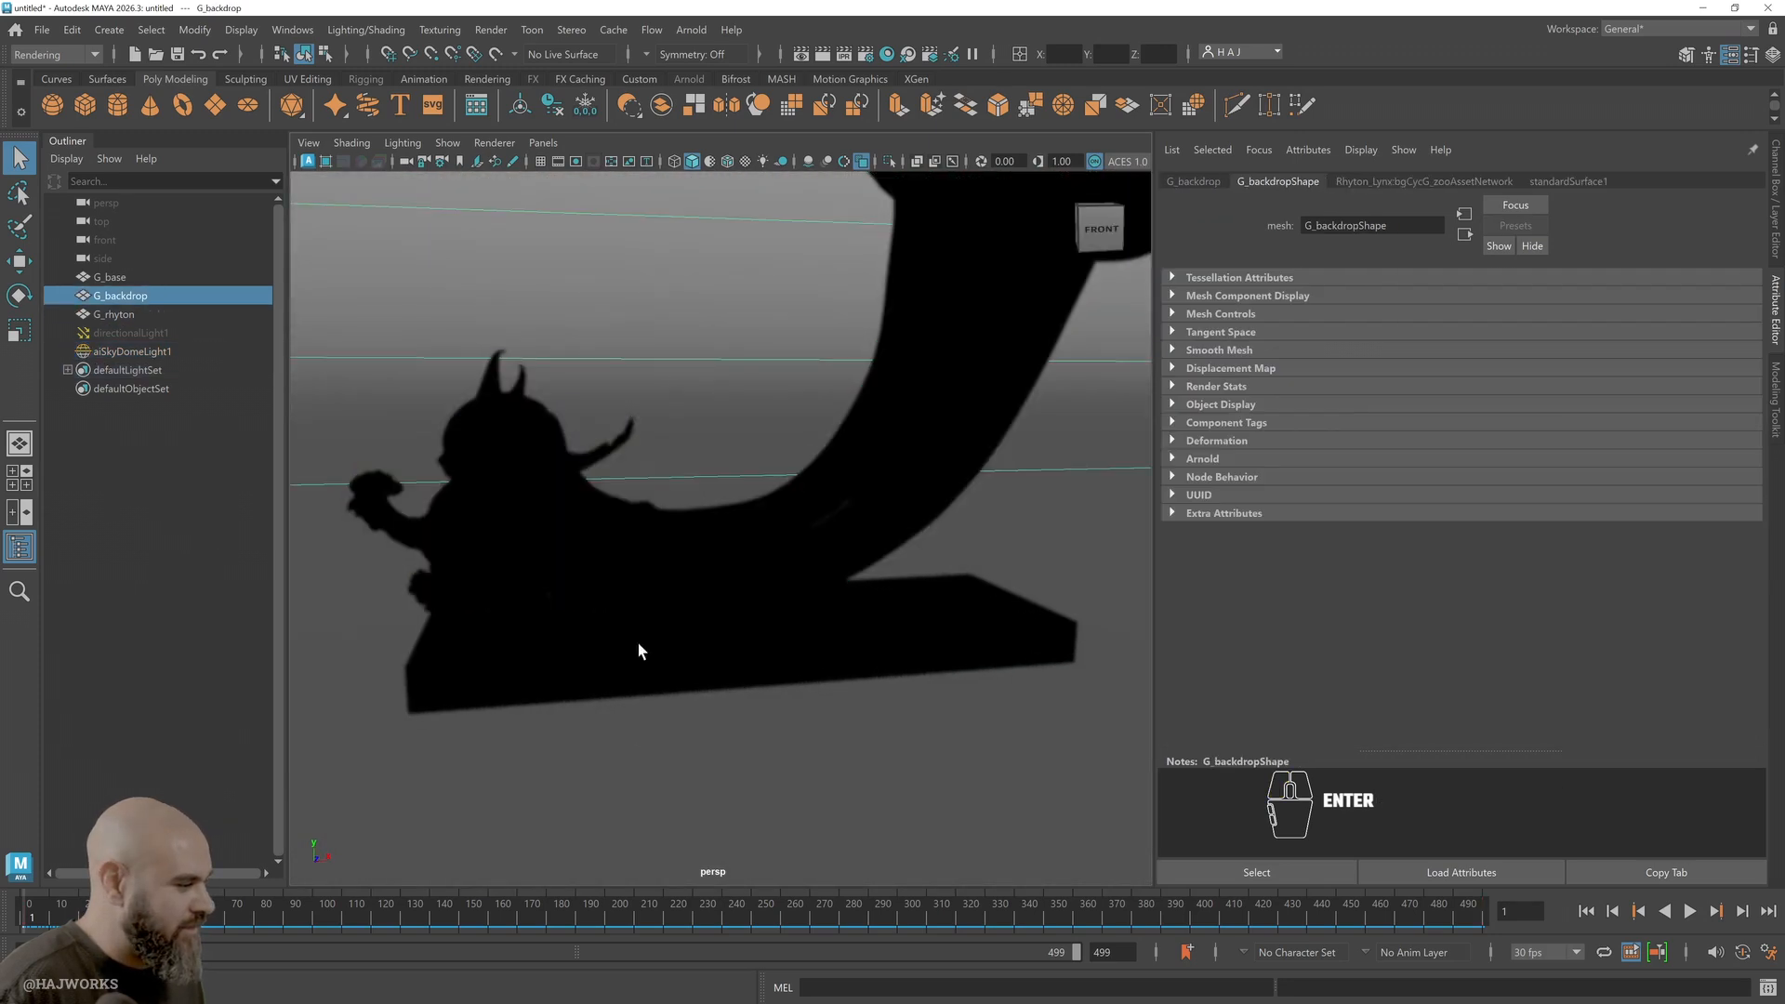
pyautogui.click(632, 587)
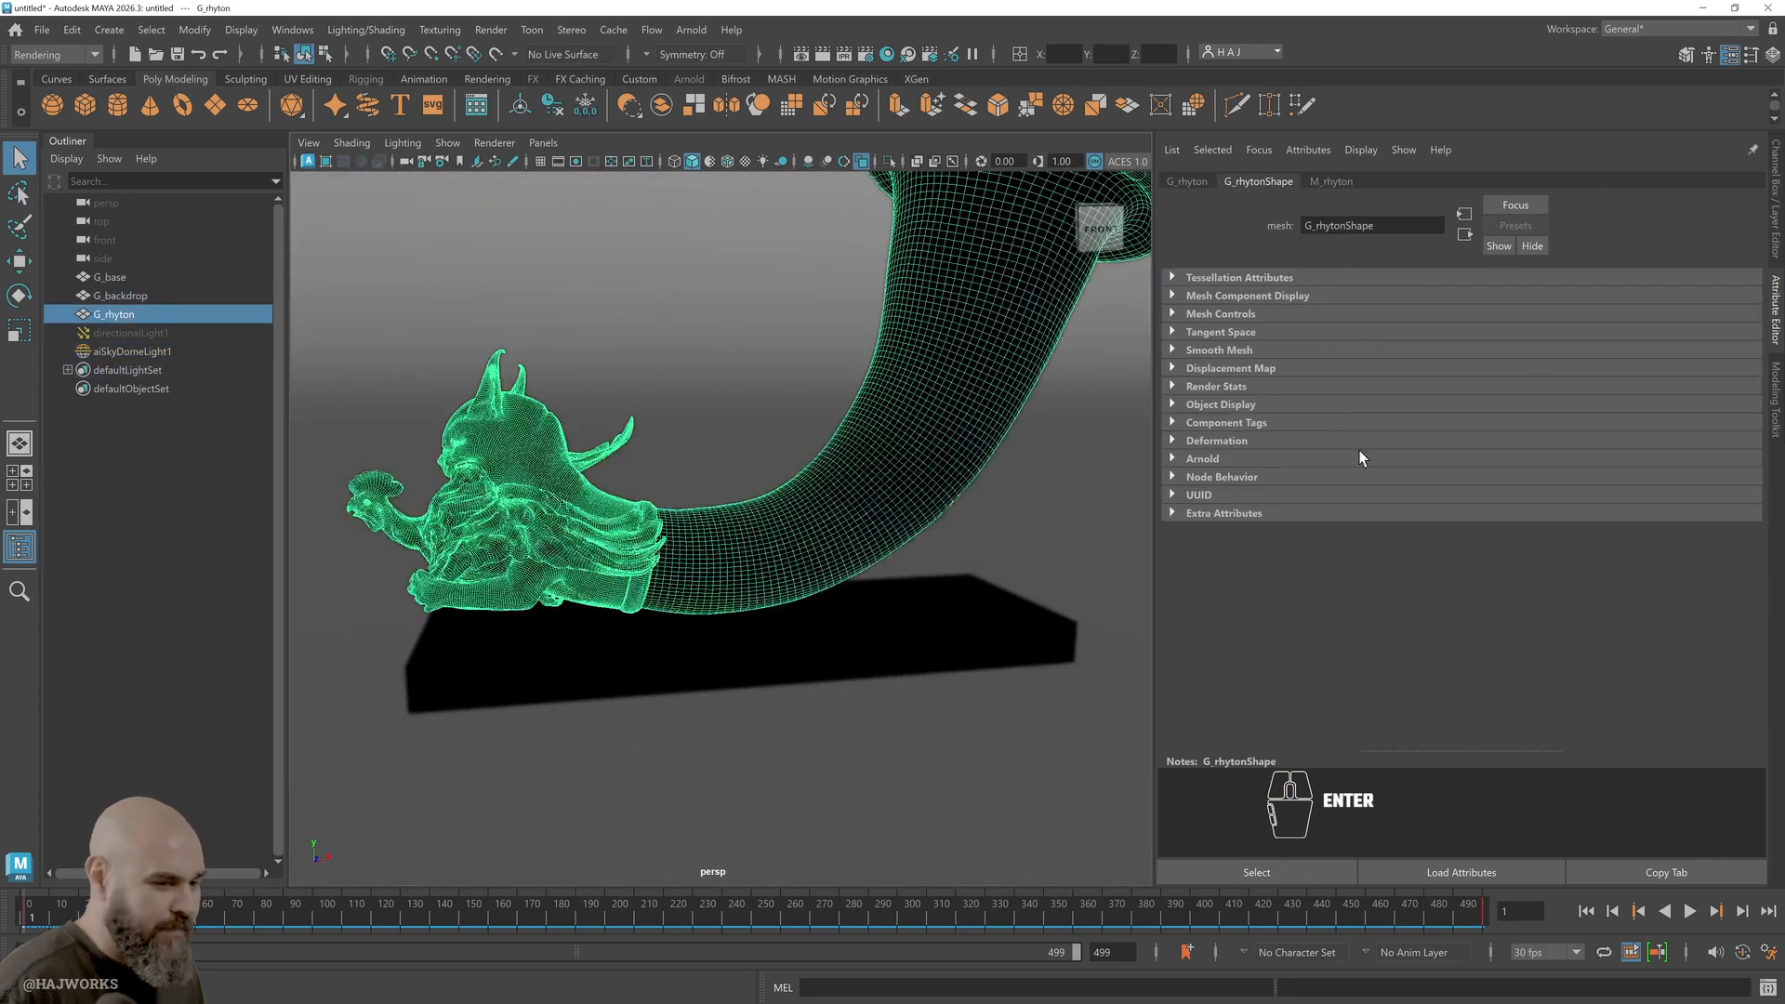
pyautogui.click(1342, 181)
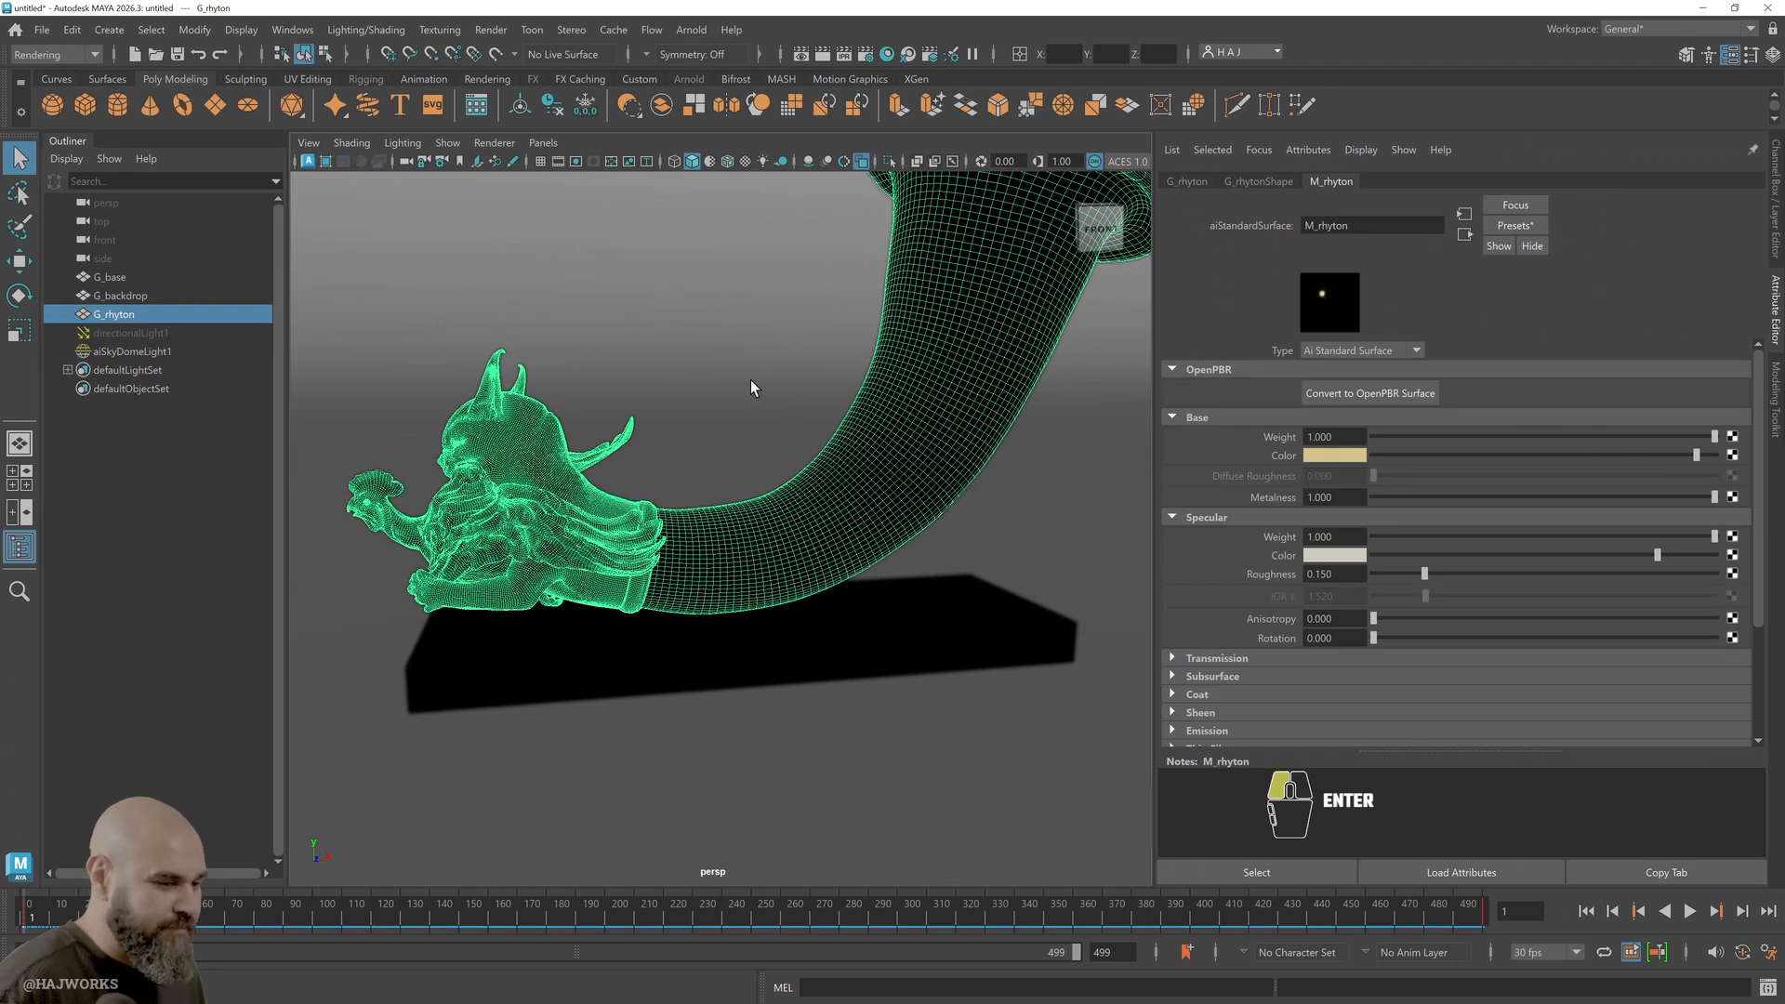
# Inspect G_rhyton's transform attributes and view the rhyton from the back and close up from the front
pyautogui.click(750, 379)
pyautogui.click(695, 550)
pyautogui.keyDown('alt'); pyautogui.scroll(-3, 695, 550); pyautogui.keyUp('alt')
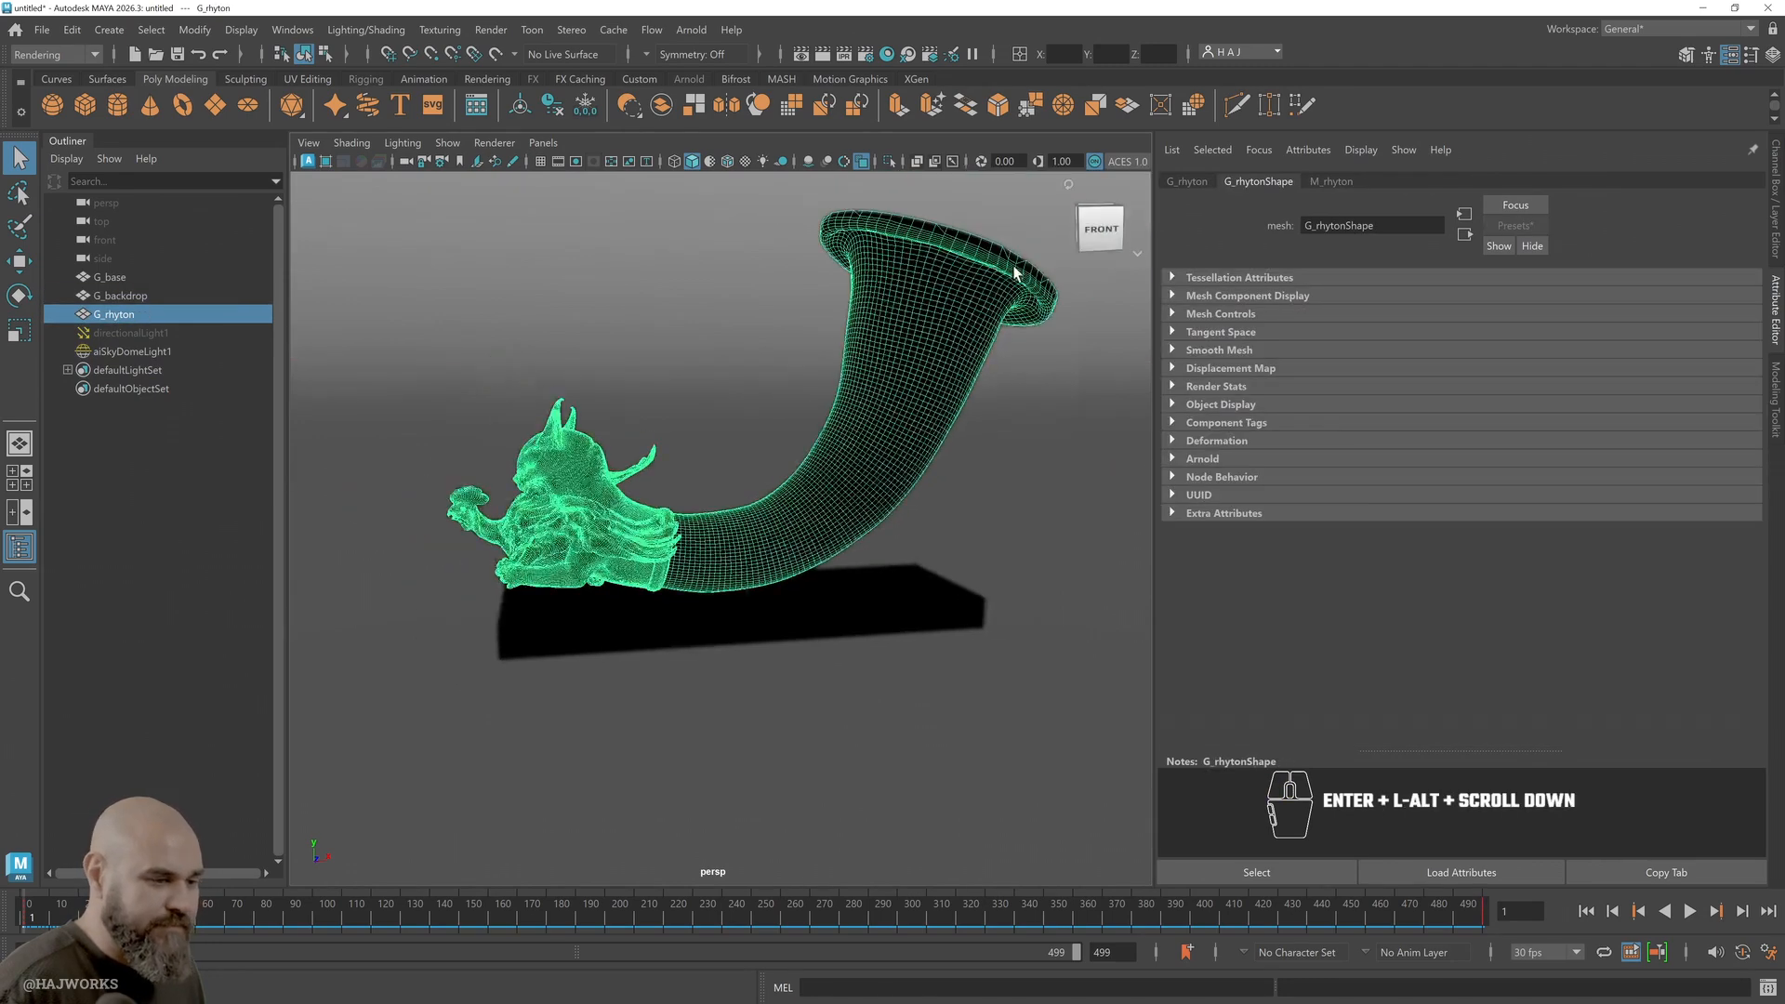
pyautogui.click(1198, 182)
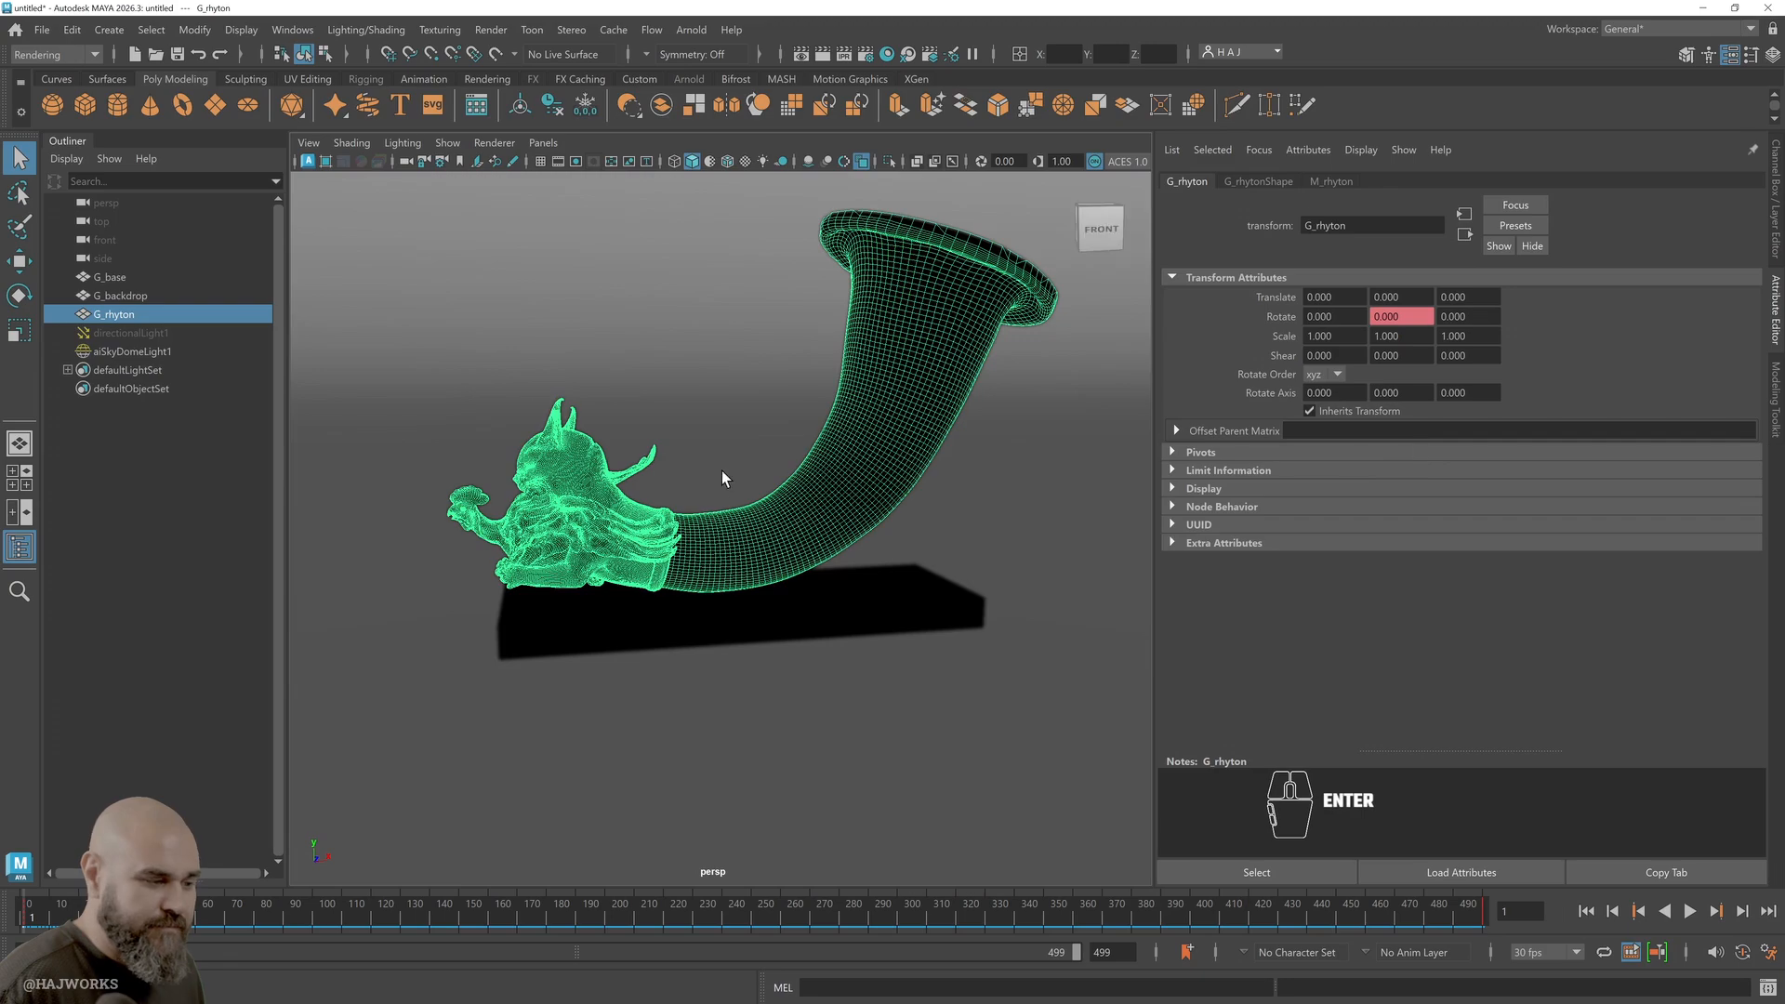
pyautogui.keyDown('alt'); pyautogui.moveTo(721, 470); pyautogui.dragTo(895, 515); pyautogui.keyUp('alt')
pyautogui.click(950, 405)
pyautogui.keyDown('alt'); pyautogui.moveTo(915, 432); pyautogui.dragTo(941, 464); pyautogui.keyUp('alt')
pyautogui.keyDown('alt'); pyautogui.moveTo(941, 467); pyautogui.dragTo(974, 591, button='right'); pyautogui.keyUp('alt')
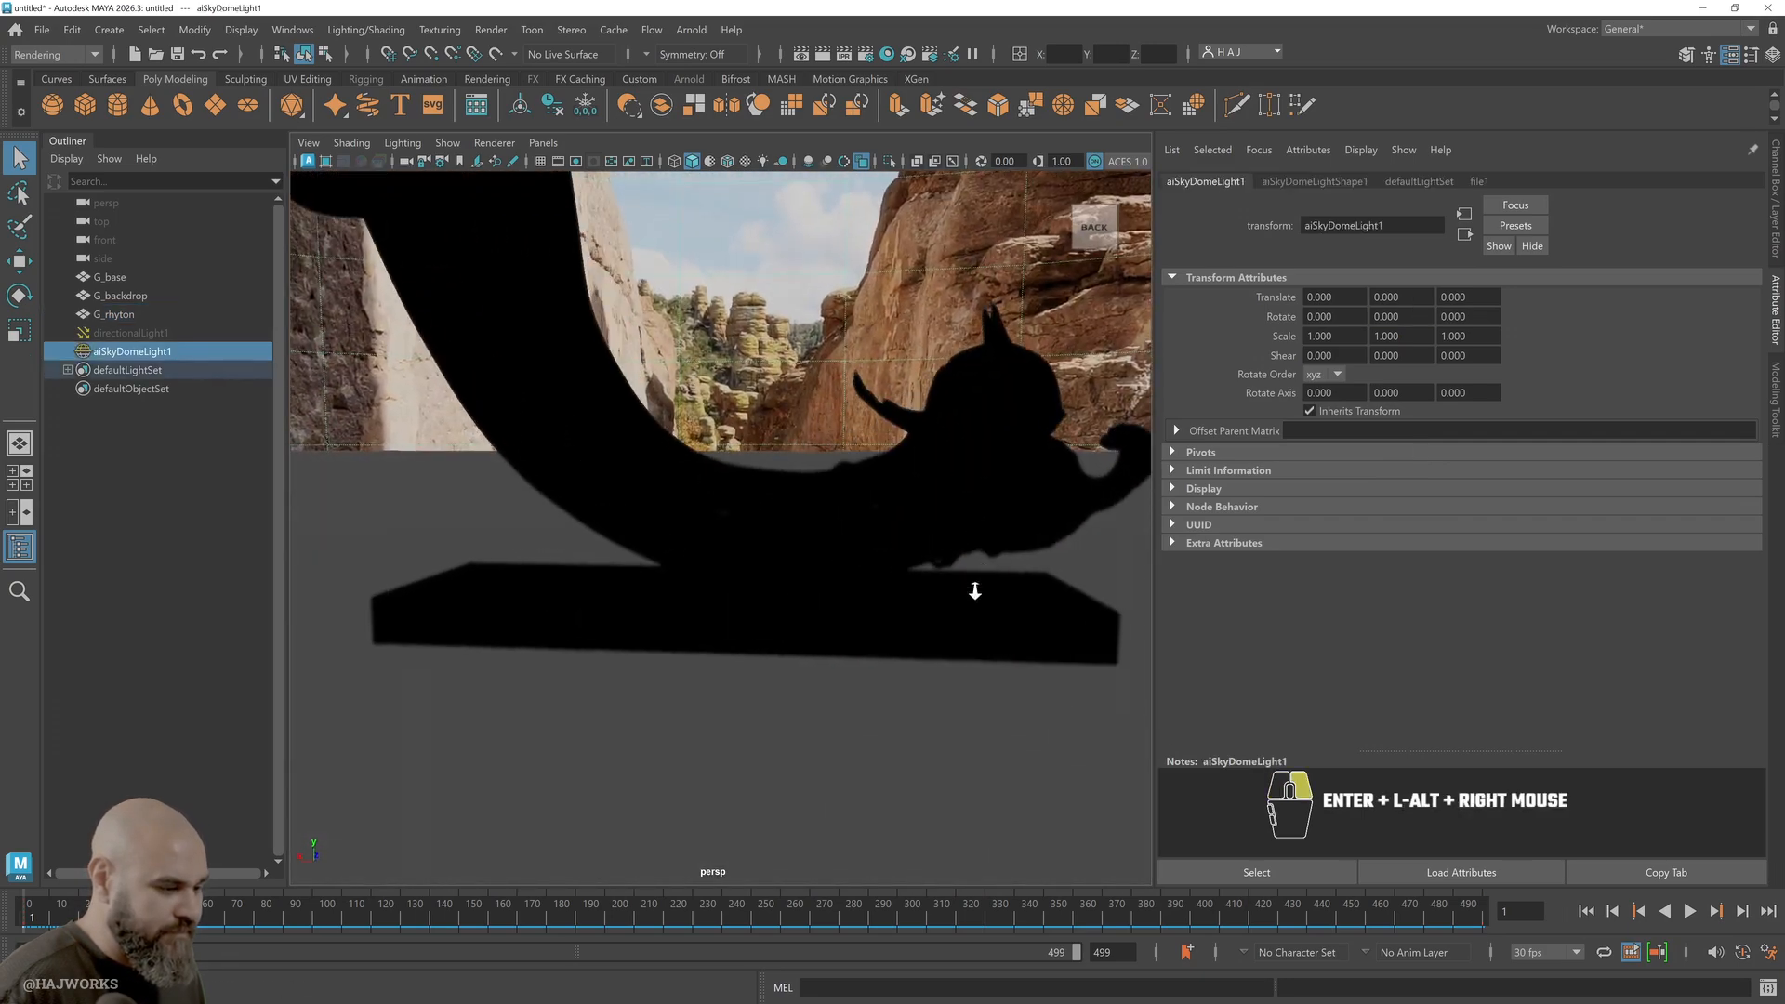
pyautogui.click(994, 465)
pyautogui.keyDown('alt'); pyautogui.moveTo(994, 543); pyautogui.dragTo(855, 511, button='middle'); pyautogui.keyUp('alt')
pyautogui.keyDown('alt'); pyautogui.moveTo(855, 512); pyautogui.dragTo(739, 567); pyautogui.keyUp('alt')
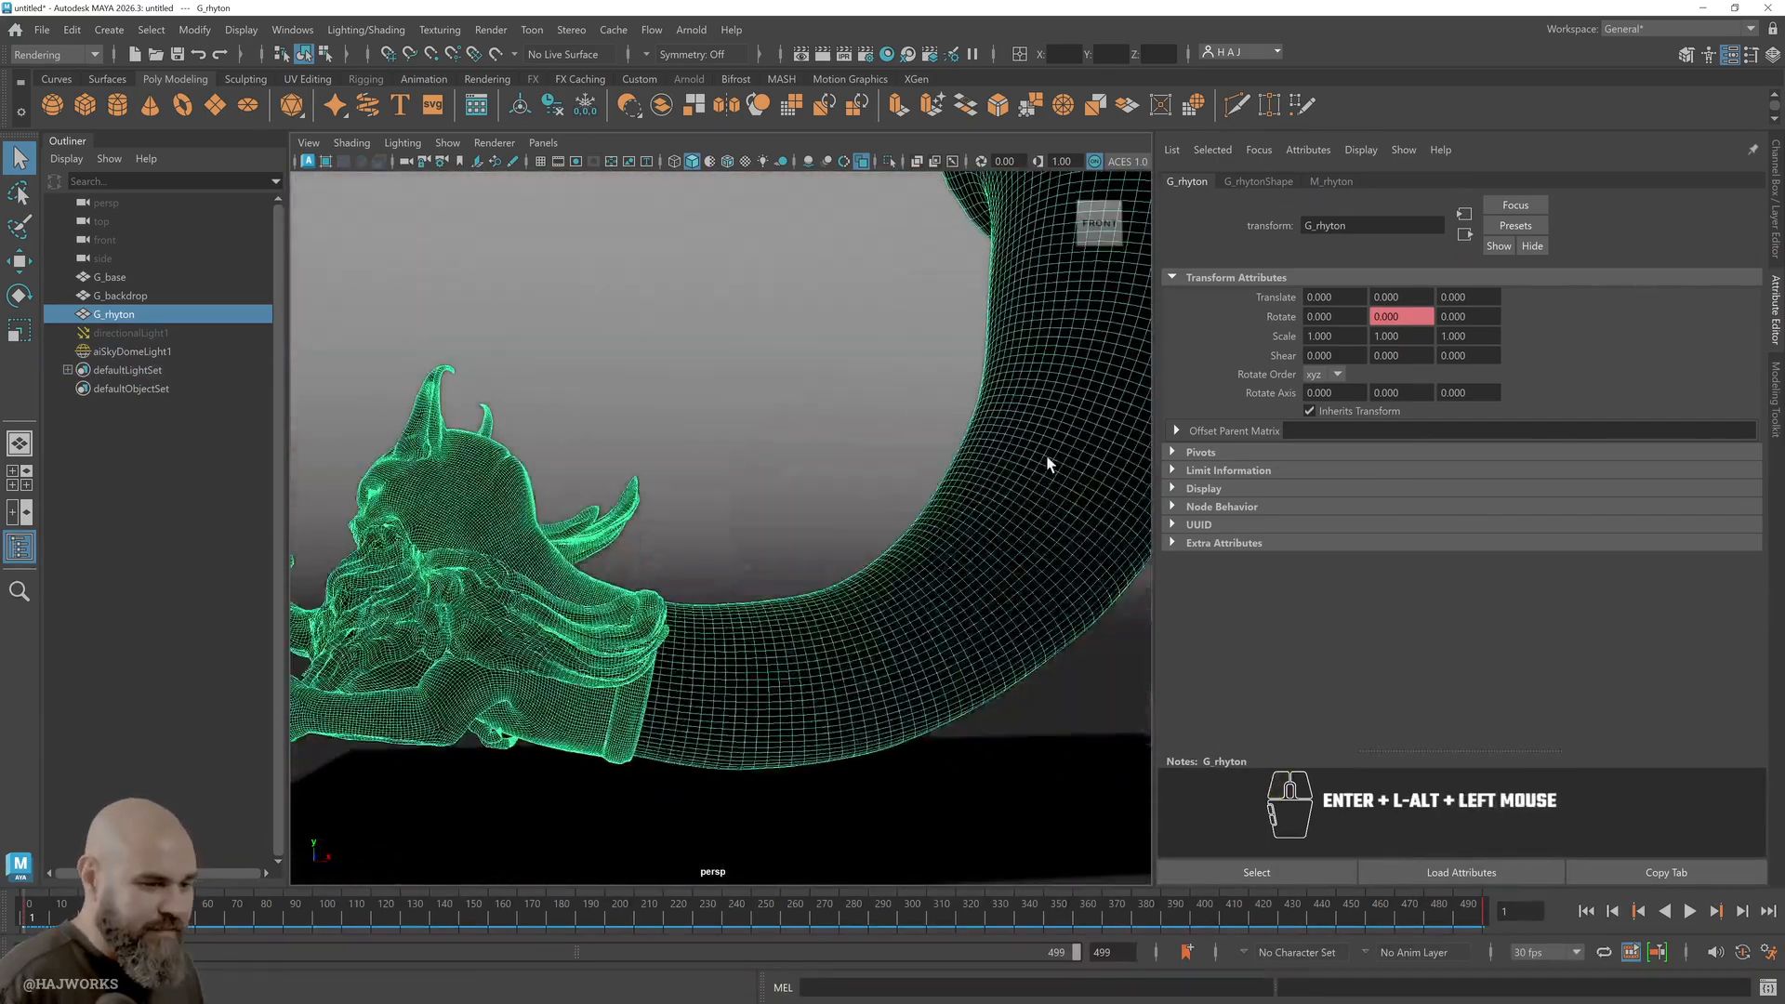
# Cycle the viewport through wireframe and shaded display, ending with textured display using all scene lights
pyautogui.press('4')
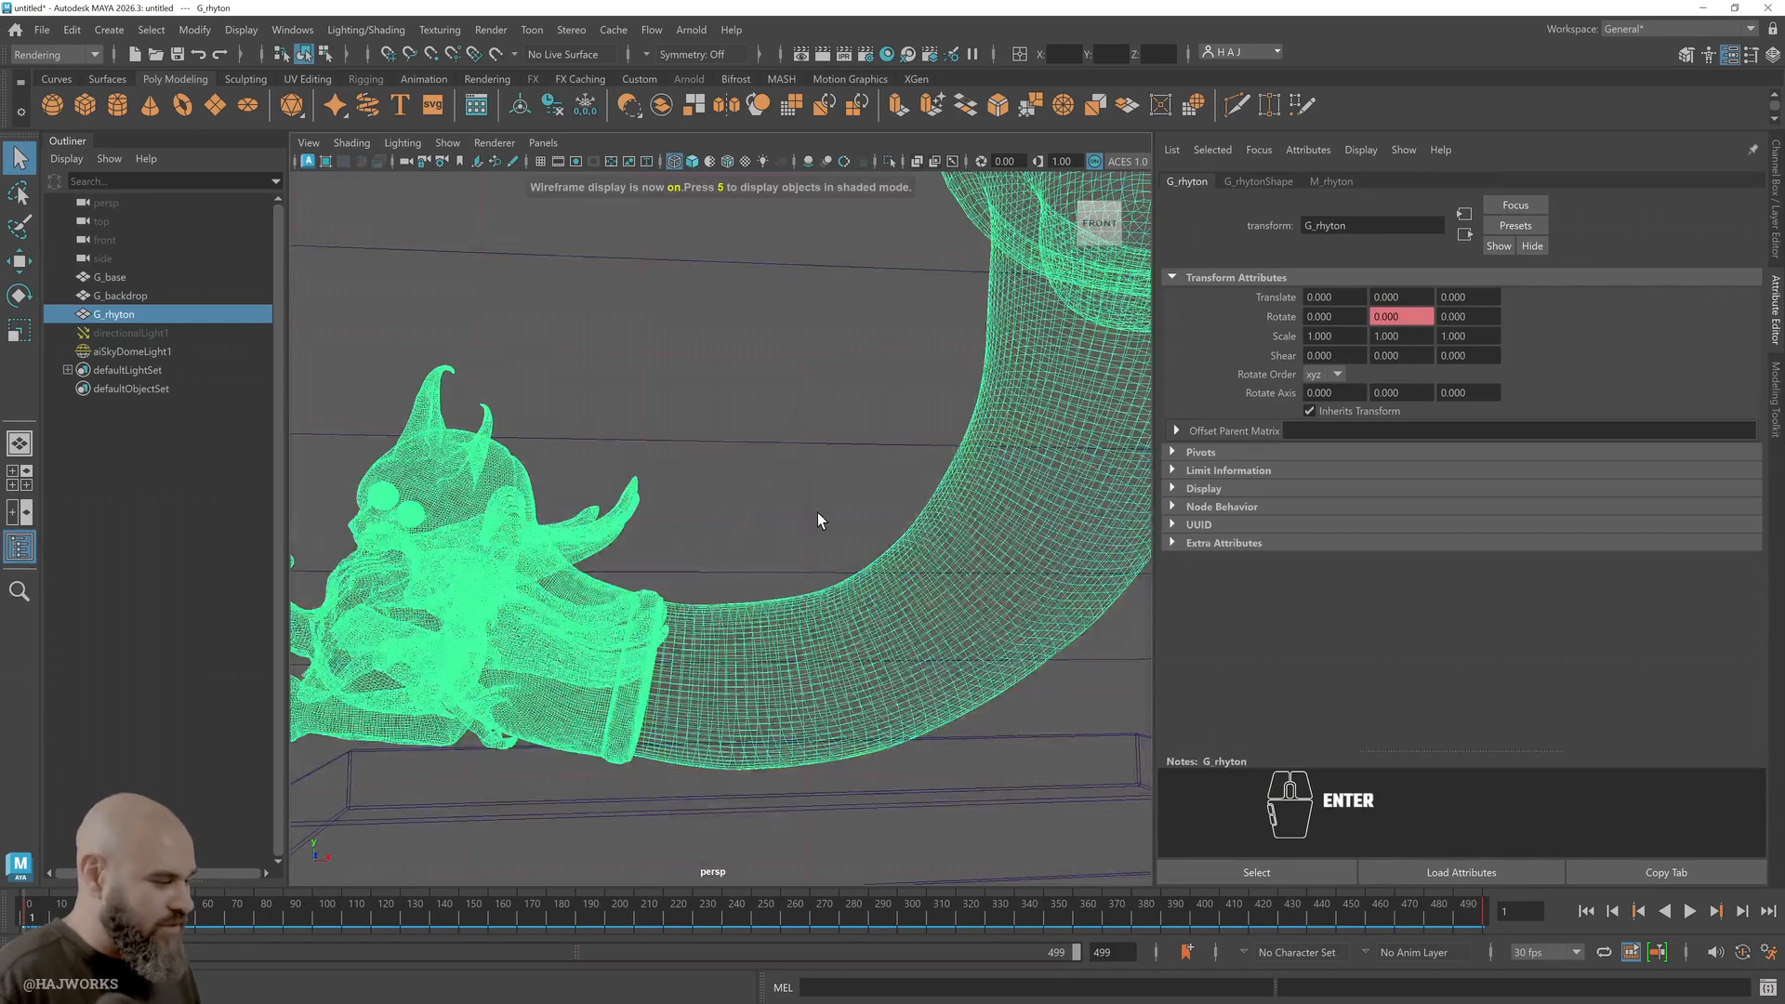
pyautogui.click(762, 645)
pyautogui.click(739, 686)
pyautogui.press('5')
pyautogui.click(702, 410)
pyautogui.click(684, 648)
pyautogui.press('5')
pyautogui.click(686, 489)
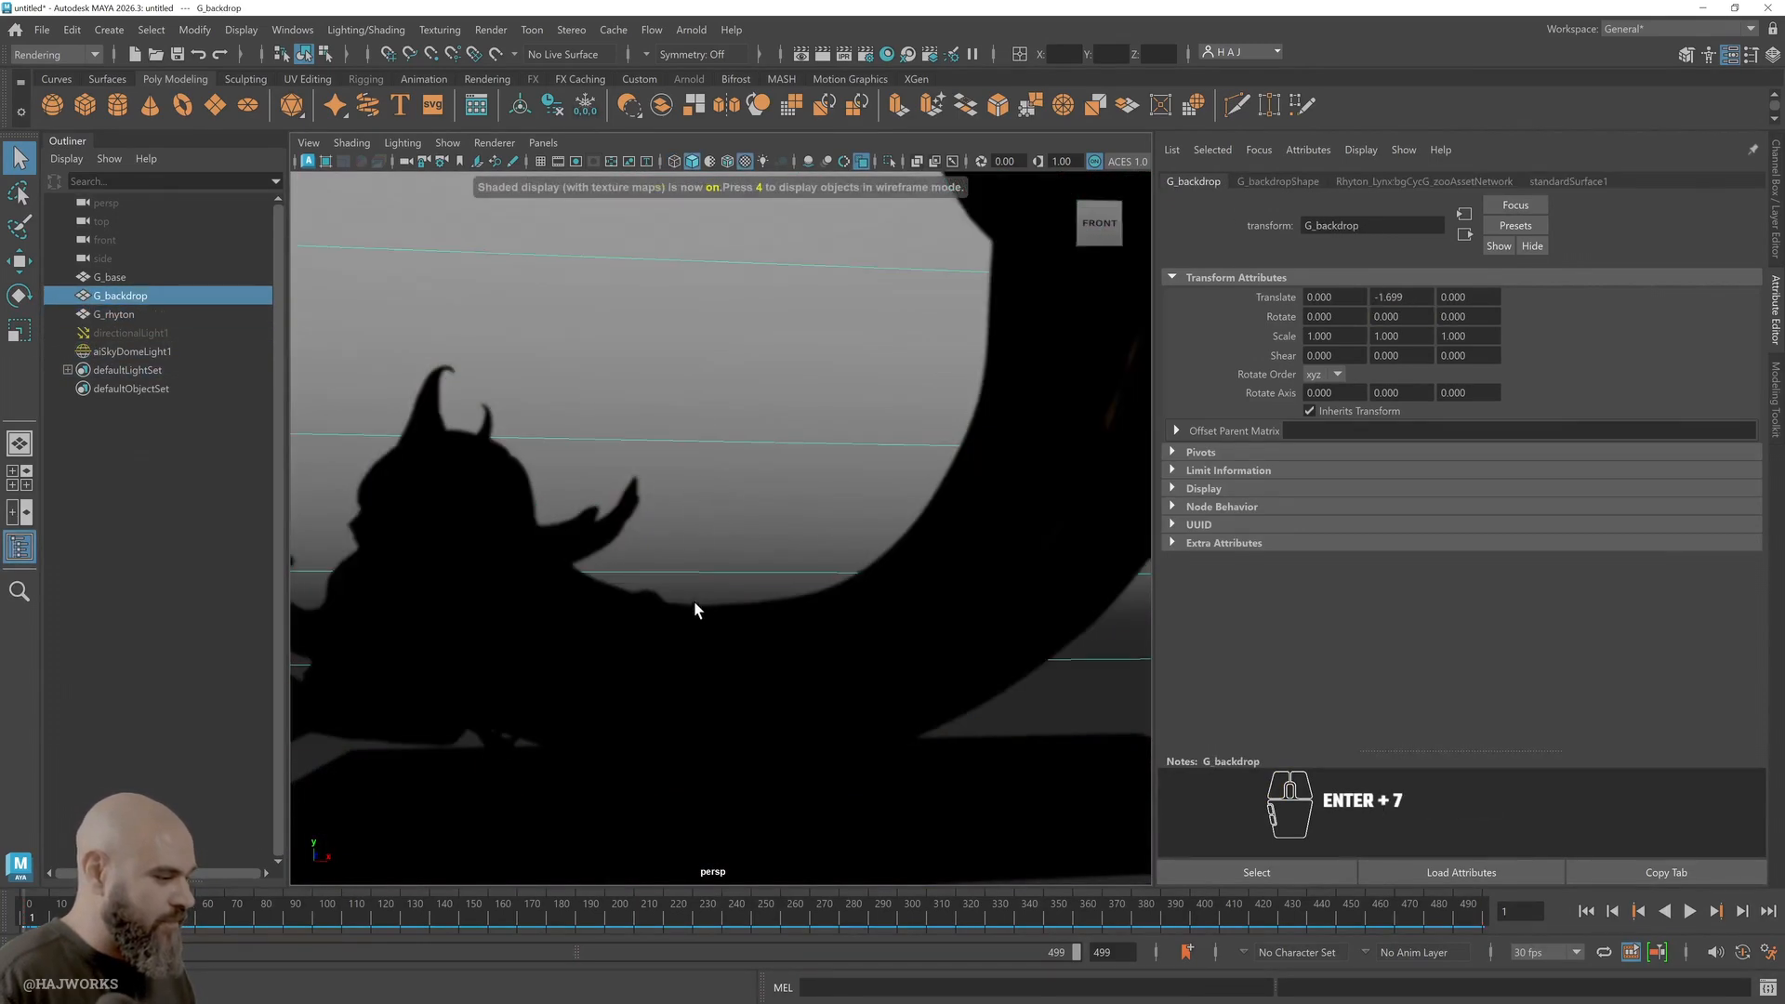
pyautogui.press('7')
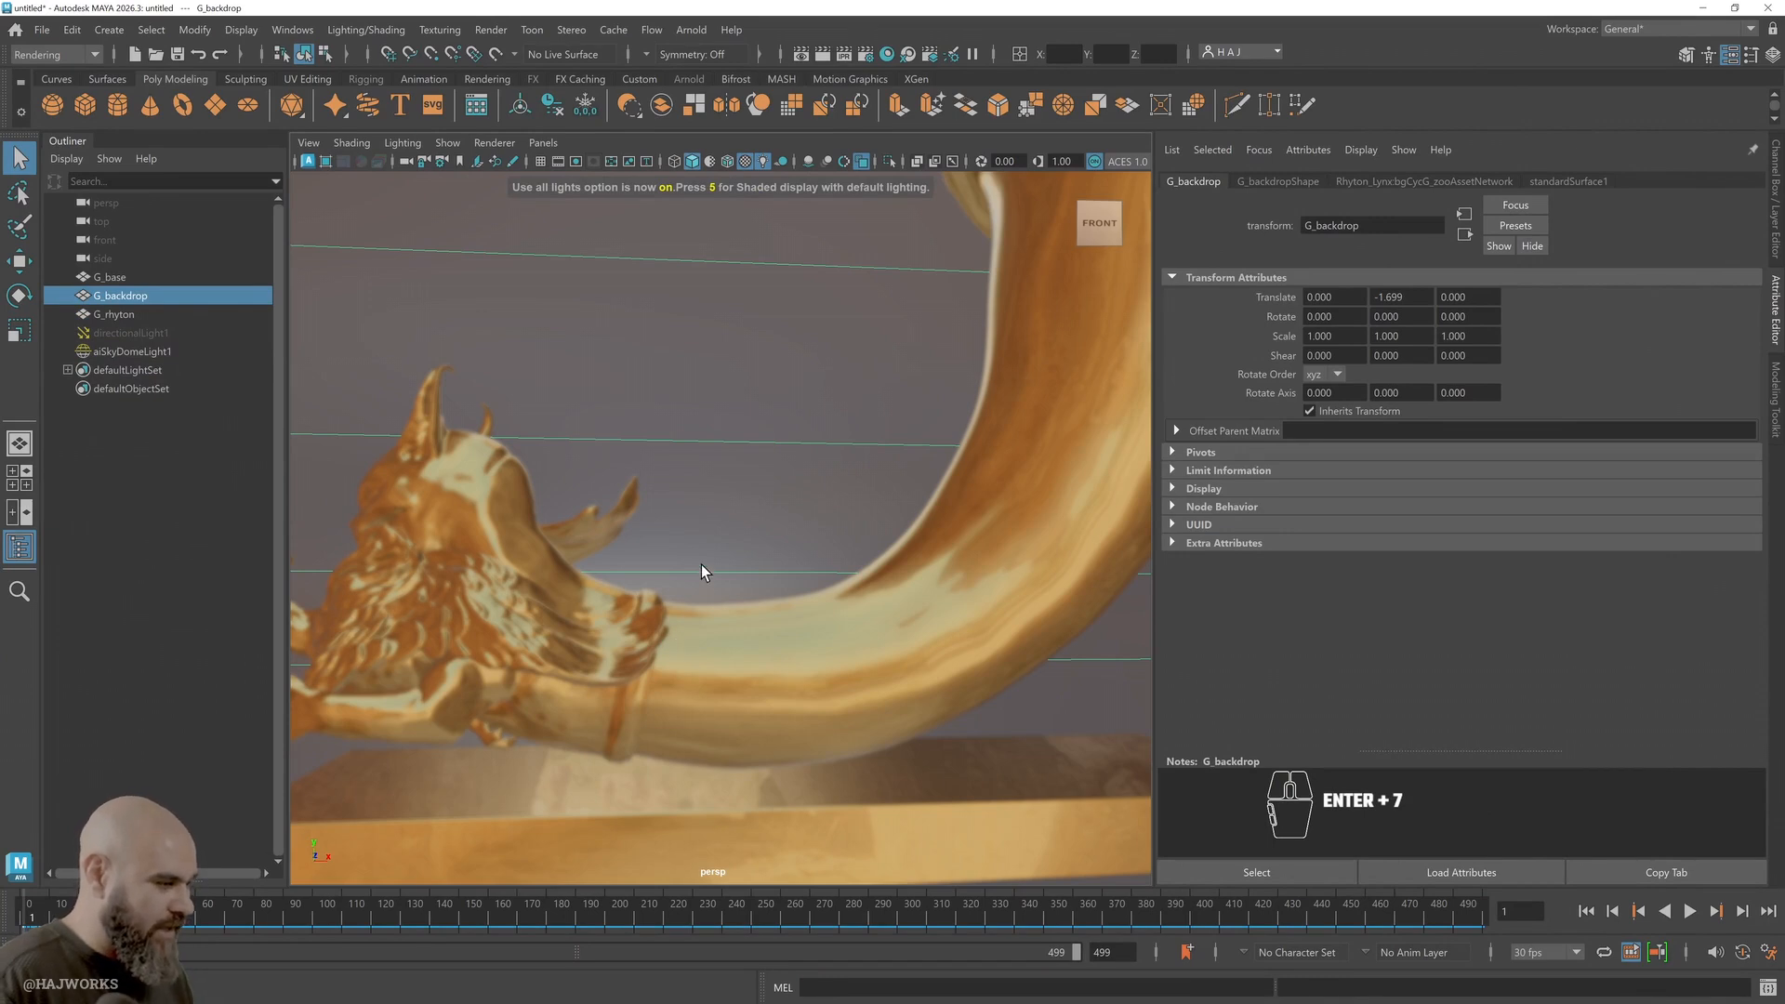
# Examine the lit gold rhyton and its base from several angles around the left and front sides
pyautogui.scroll(-5, 701, 557)
pyautogui.keyDown('alt'); pyautogui.moveTo(699, 562); pyautogui.dragTo(798, 559); pyautogui.keyUp('alt')
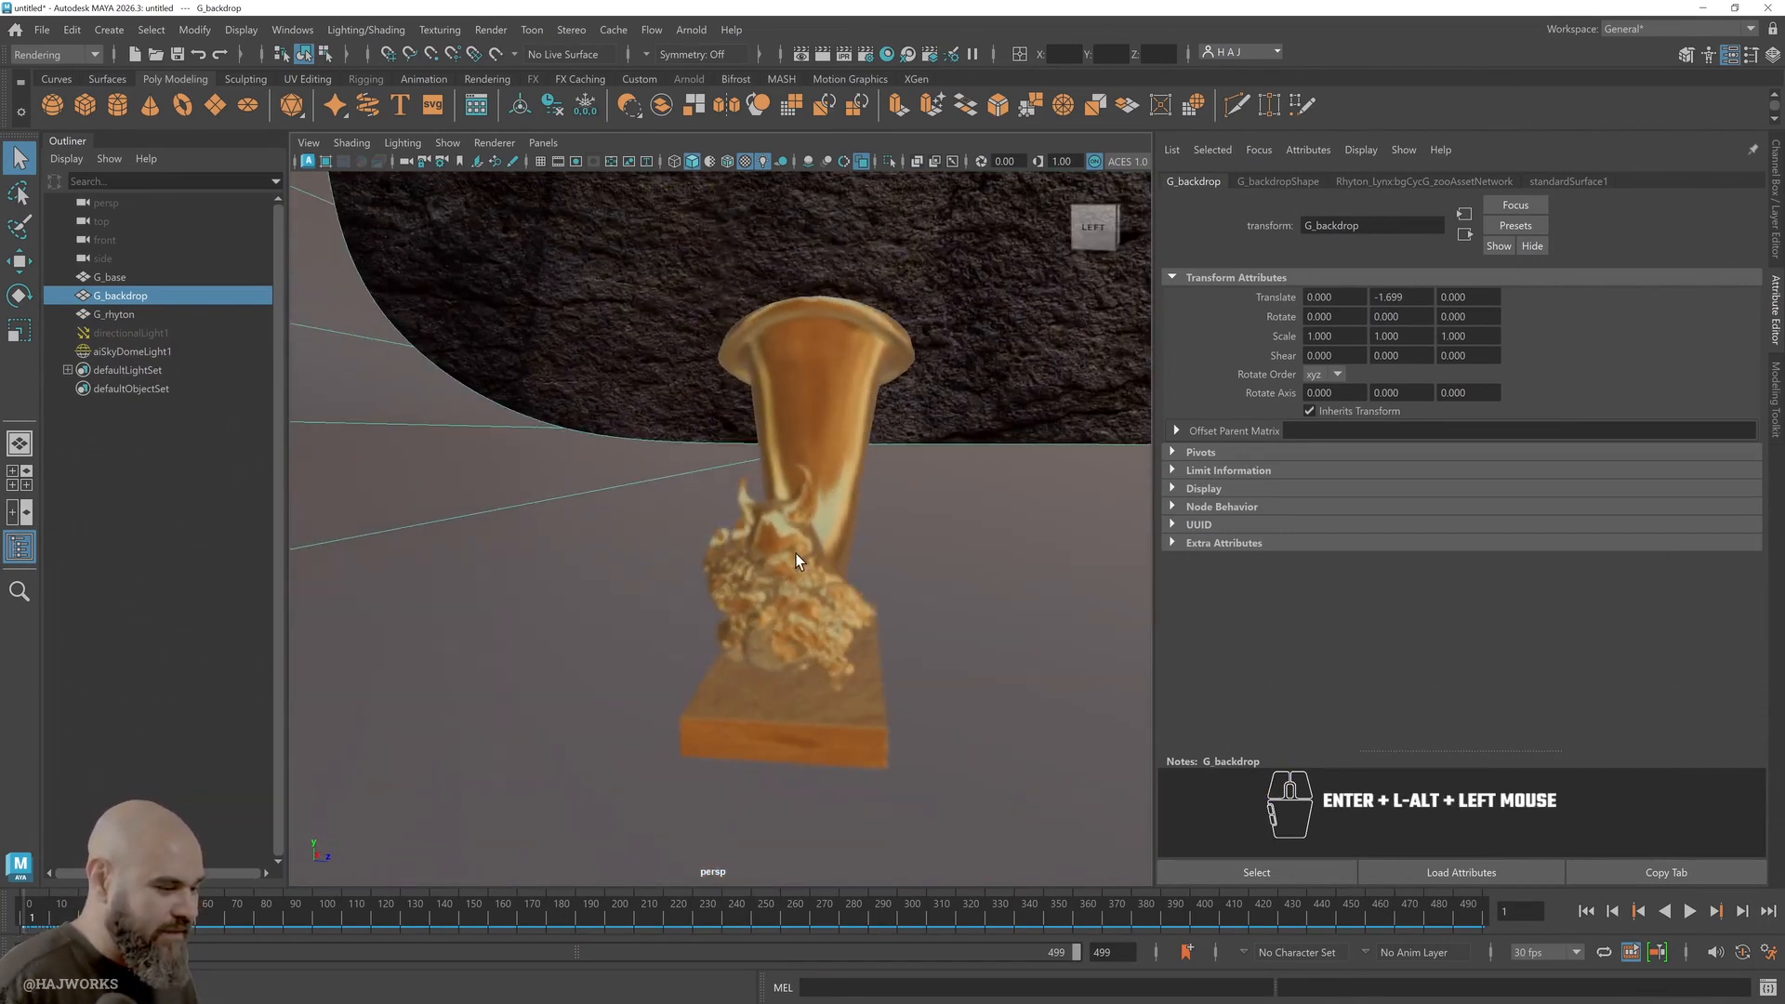
pyautogui.keyDown('alt'); pyautogui.moveTo(798, 559); pyautogui.dragTo(816, 569, button='right'); pyautogui.keyUp('alt')
pyautogui.keyDown('alt'); pyautogui.moveTo(816, 569); pyautogui.dragTo(773, 506); pyautogui.keyUp('alt')
pyautogui.keyDown('alt'); pyautogui.moveTo(773, 506); pyautogui.dragTo(812, 496, button='middle'); pyautogui.keyUp('alt')
pyautogui.keyDown('alt'); pyautogui.moveTo(812, 498); pyautogui.dragTo(861, 476); pyautogui.keyUp('alt')
pyautogui.keyDown('alt'); pyautogui.moveTo(861, 476); pyautogui.dragTo(820, 513, button='middle'); pyautogui.keyUp('alt')
pyautogui.keyDown('alt'); pyautogui.moveTo(820, 513); pyautogui.dragTo(811, 521, button='right'); pyautogui.keyUp('alt')
pyautogui.keyDown('alt'); pyautogui.moveTo(811, 520); pyautogui.dragTo(701, 518); pyautogui.keyUp('alt')
# Compare the default shaded display of the rhyton with the display using all scene lights
pyautogui.press('5')
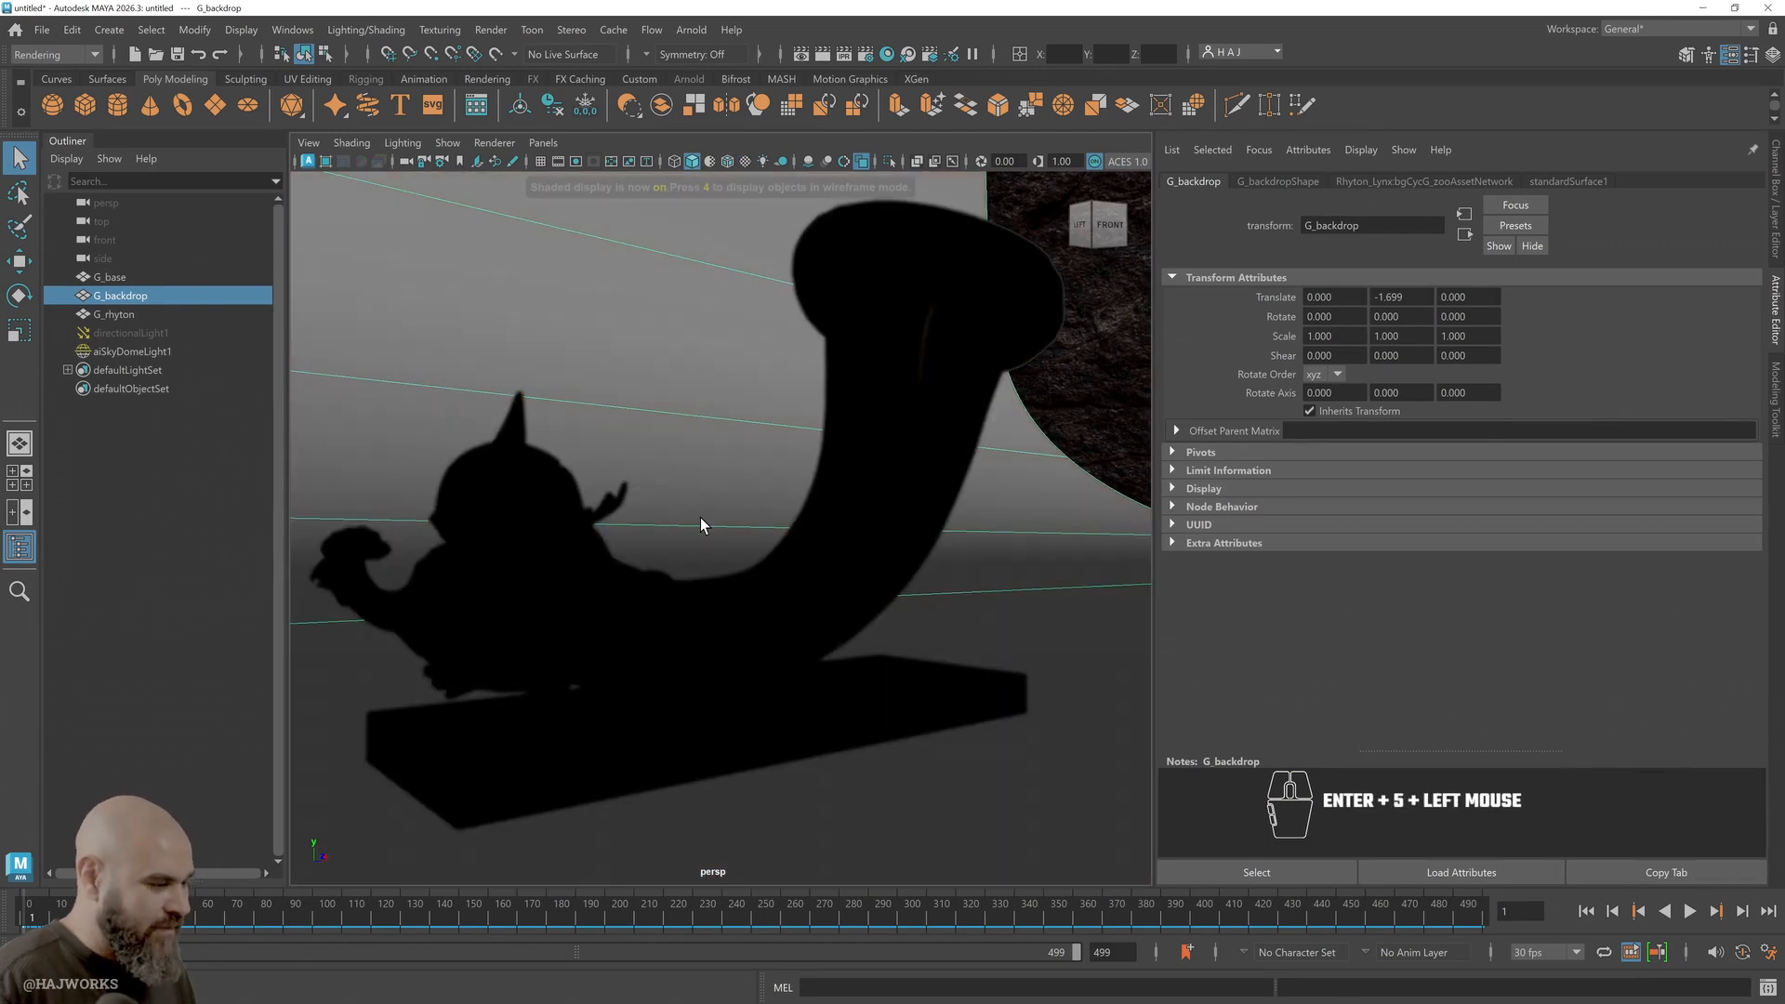
pyautogui.press('4')
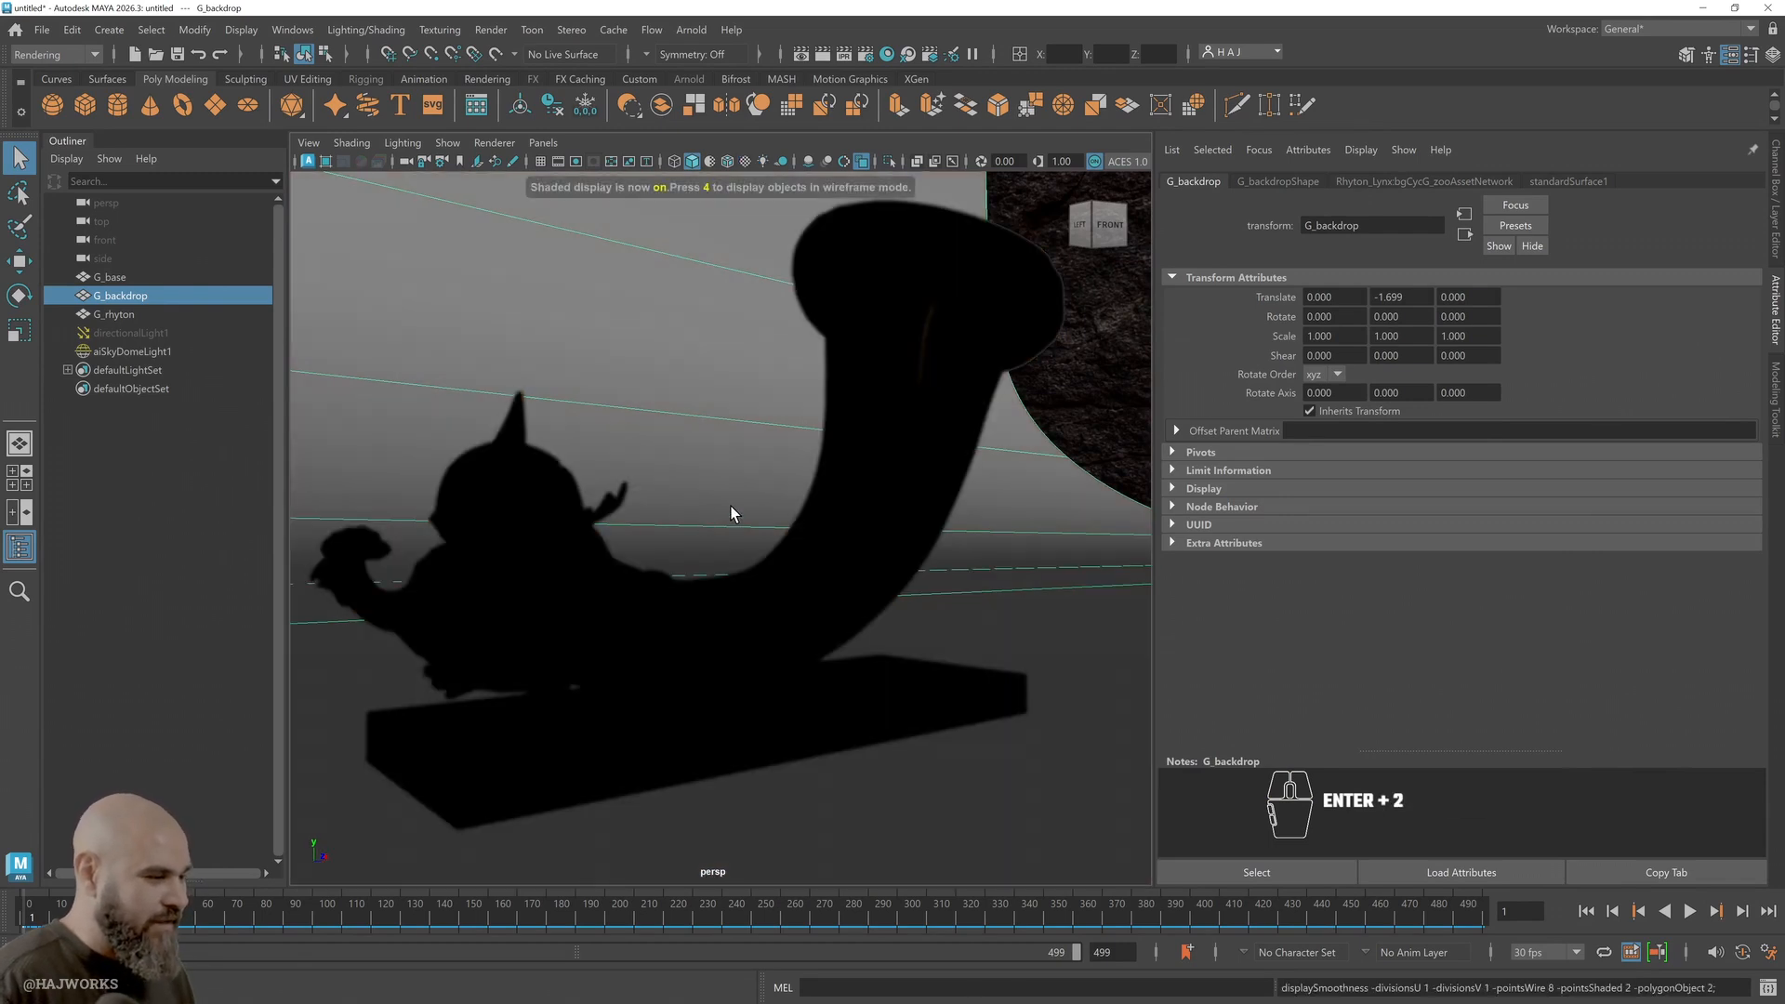
pyautogui.press('5')
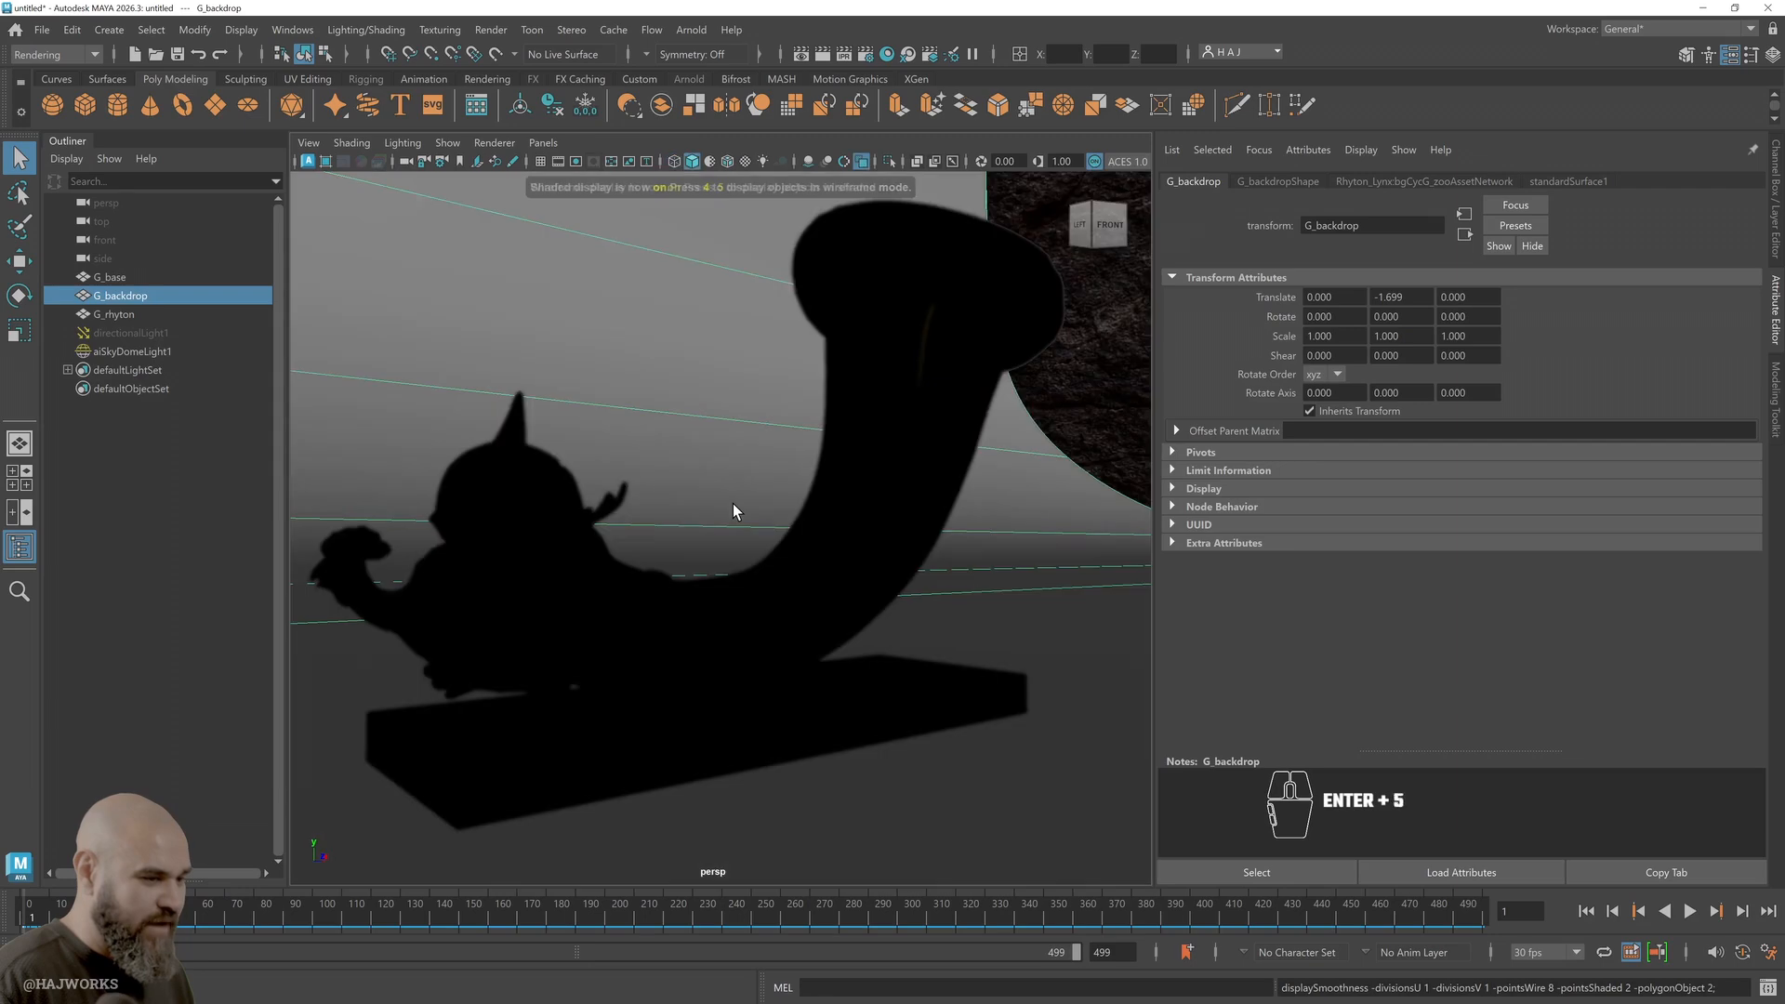
pyautogui.press('7')
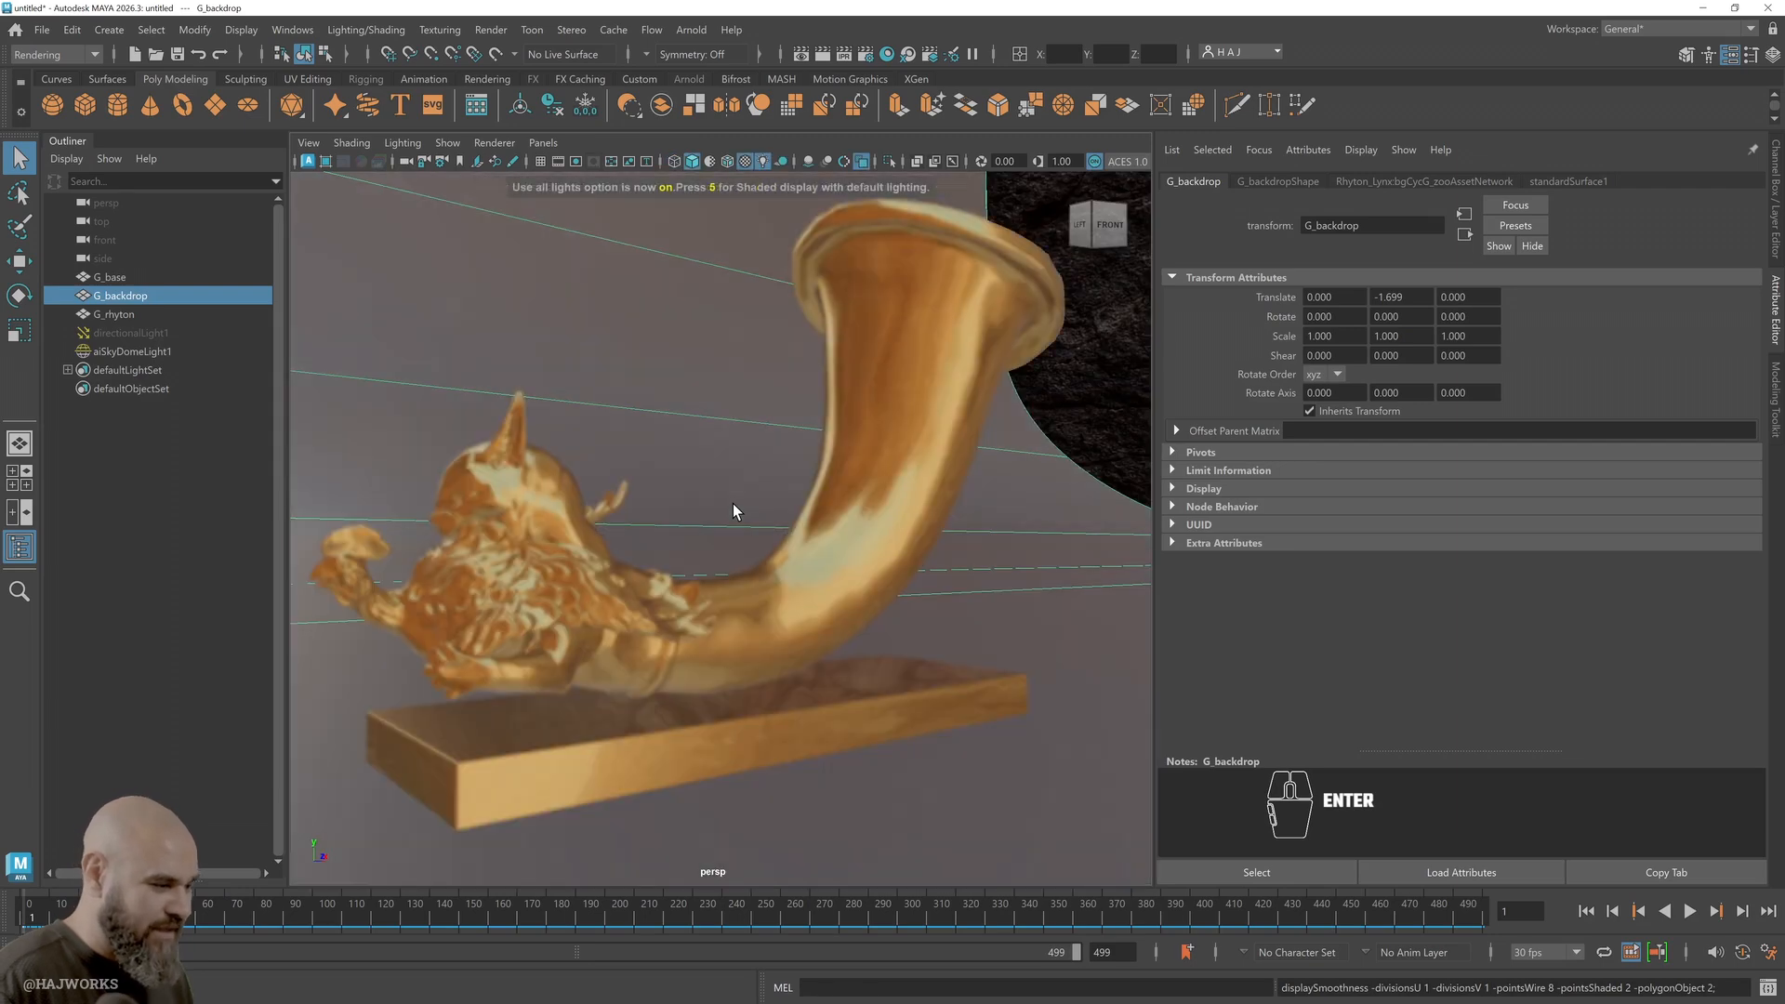
# Frame the rhyton and base close up from the left and briefly preview the view with the Arnold viewport render
pyautogui.keyDown('shift'); pyautogui.click(699, 602); pyautogui.keyUp('shift')
pyautogui.click(687, 576)
pyautogui.keyDown('alt'); pyautogui.moveTo(682, 561); pyautogui.dragTo(678, 585); pyautogui.keyUp('alt')
pyautogui.keyDown('alt'); pyautogui.moveTo(679, 586); pyautogui.dragTo(728, 632, button='right'); pyautogui.keyUp('alt')
pyautogui.keyDown('alt'); pyautogui.moveTo(728, 632); pyautogui.dragTo(808, 641, button='middle'); pyautogui.keyUp('alt')
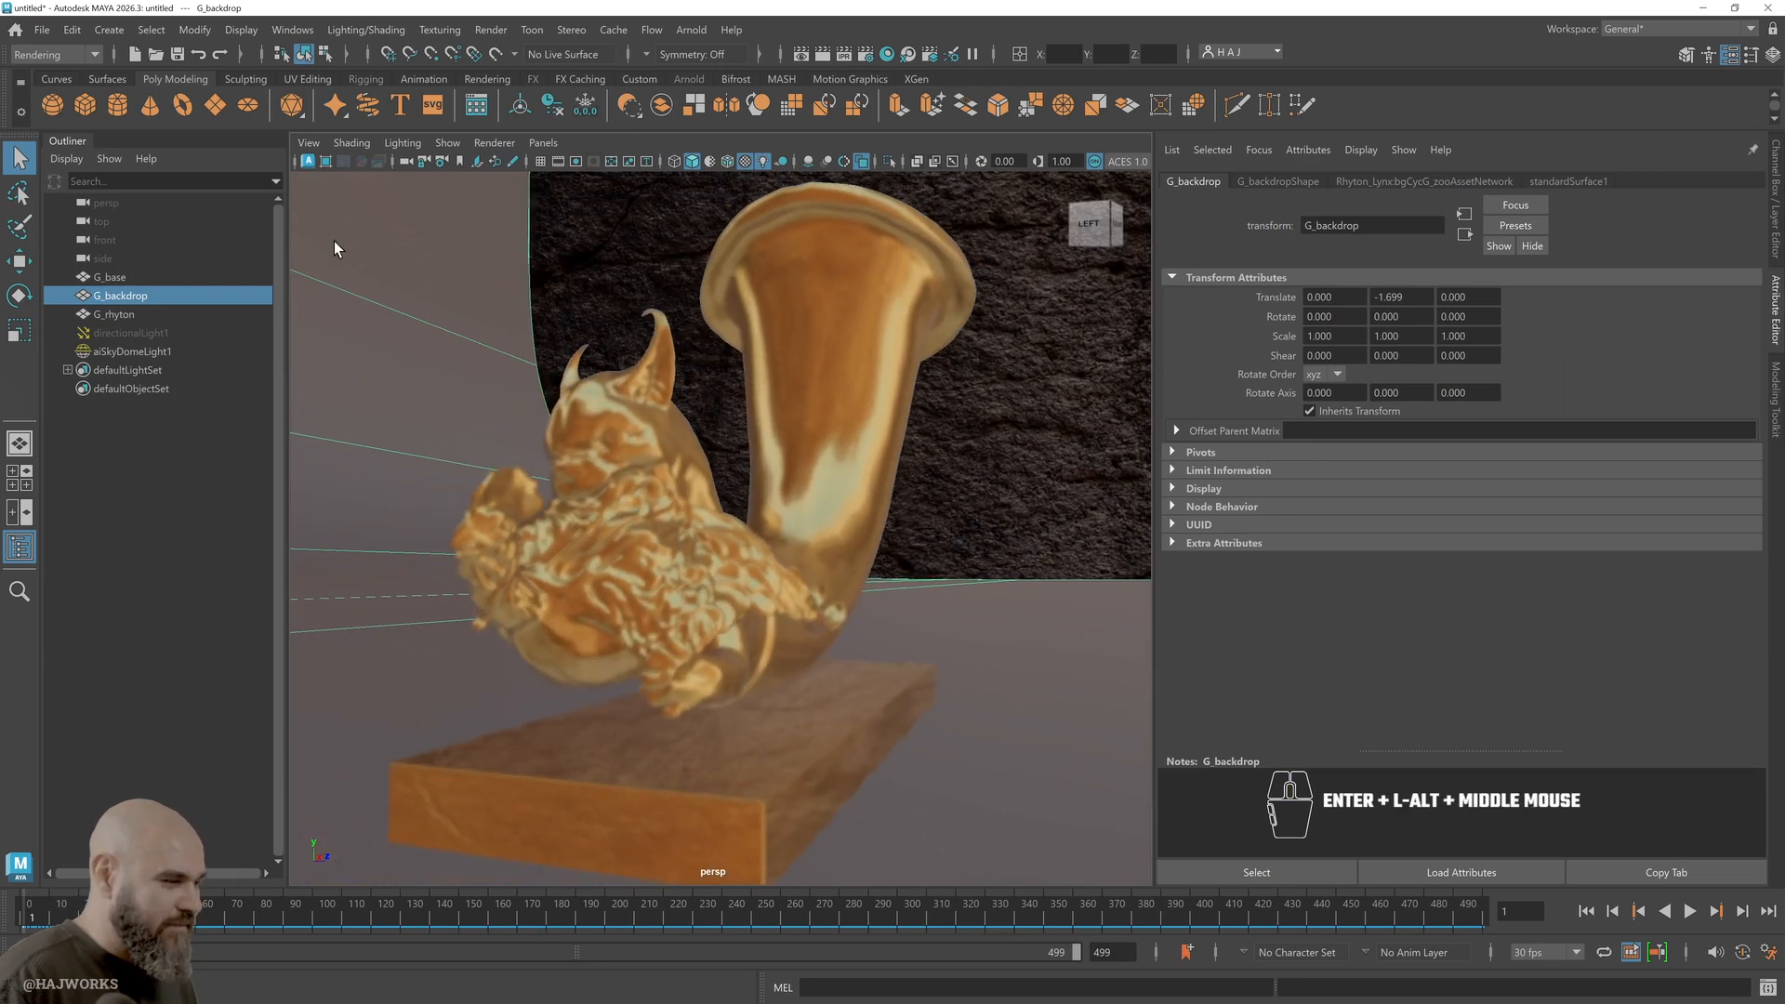
pyautogui.click(309, 160)
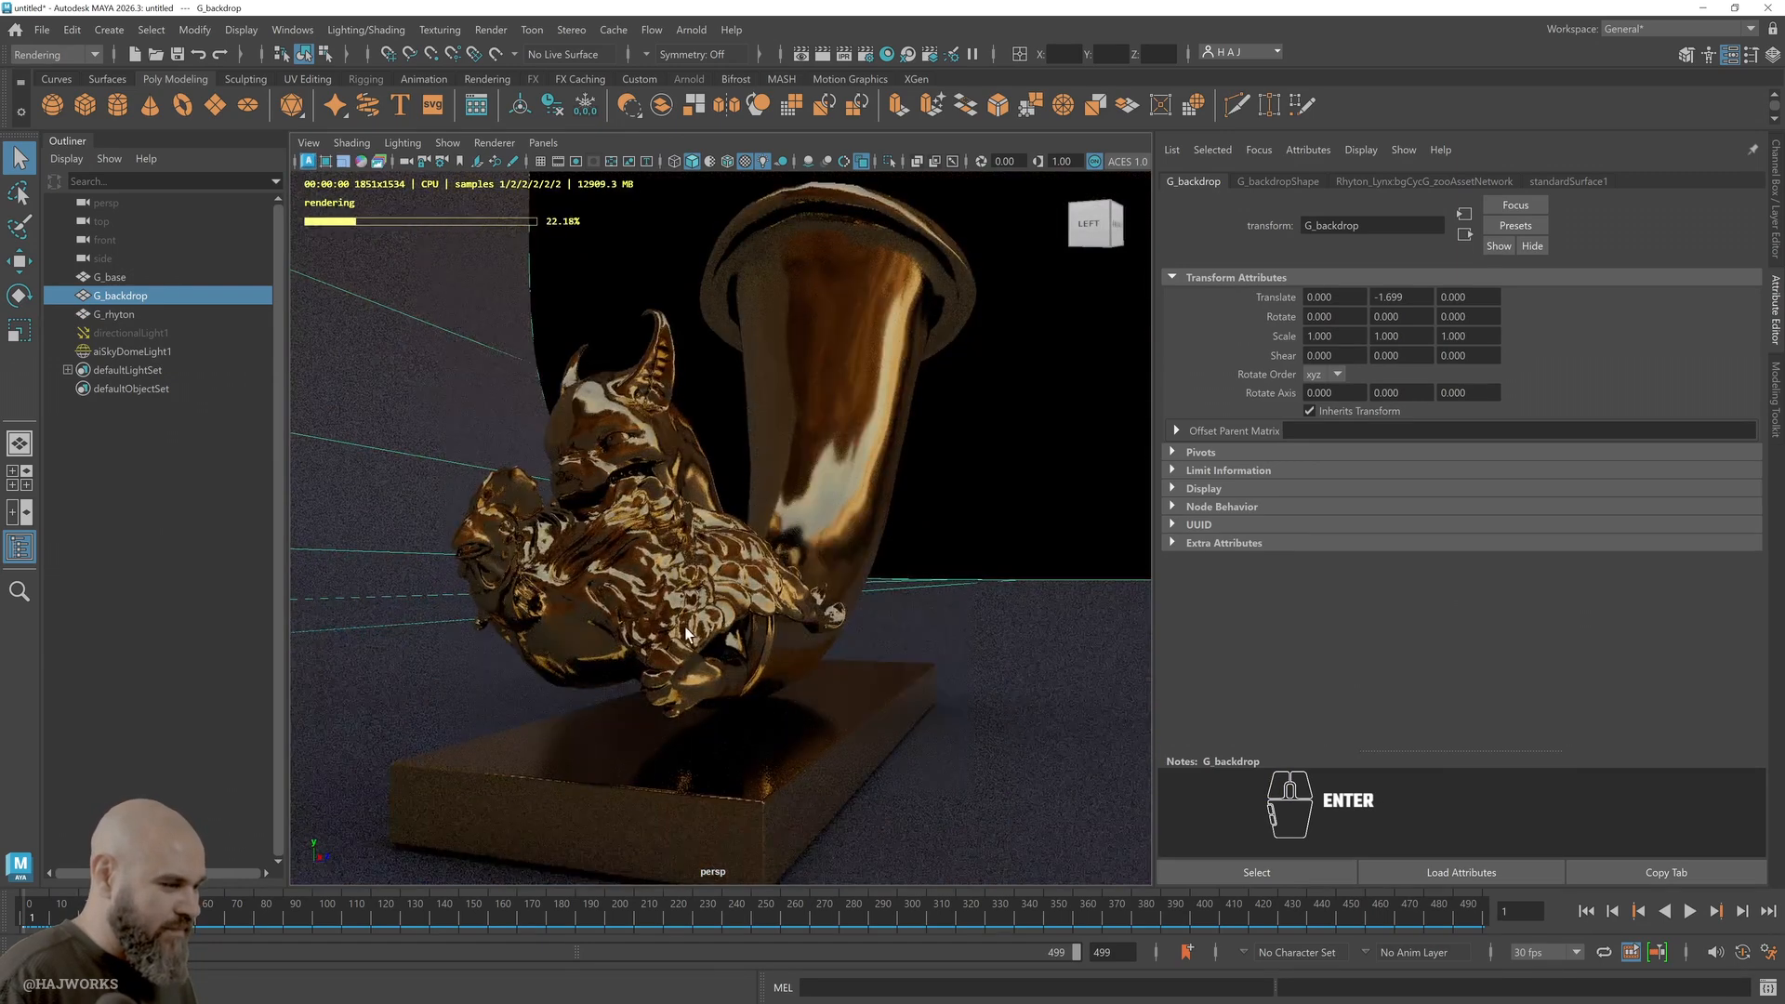
pyautogui.click(308, 161)
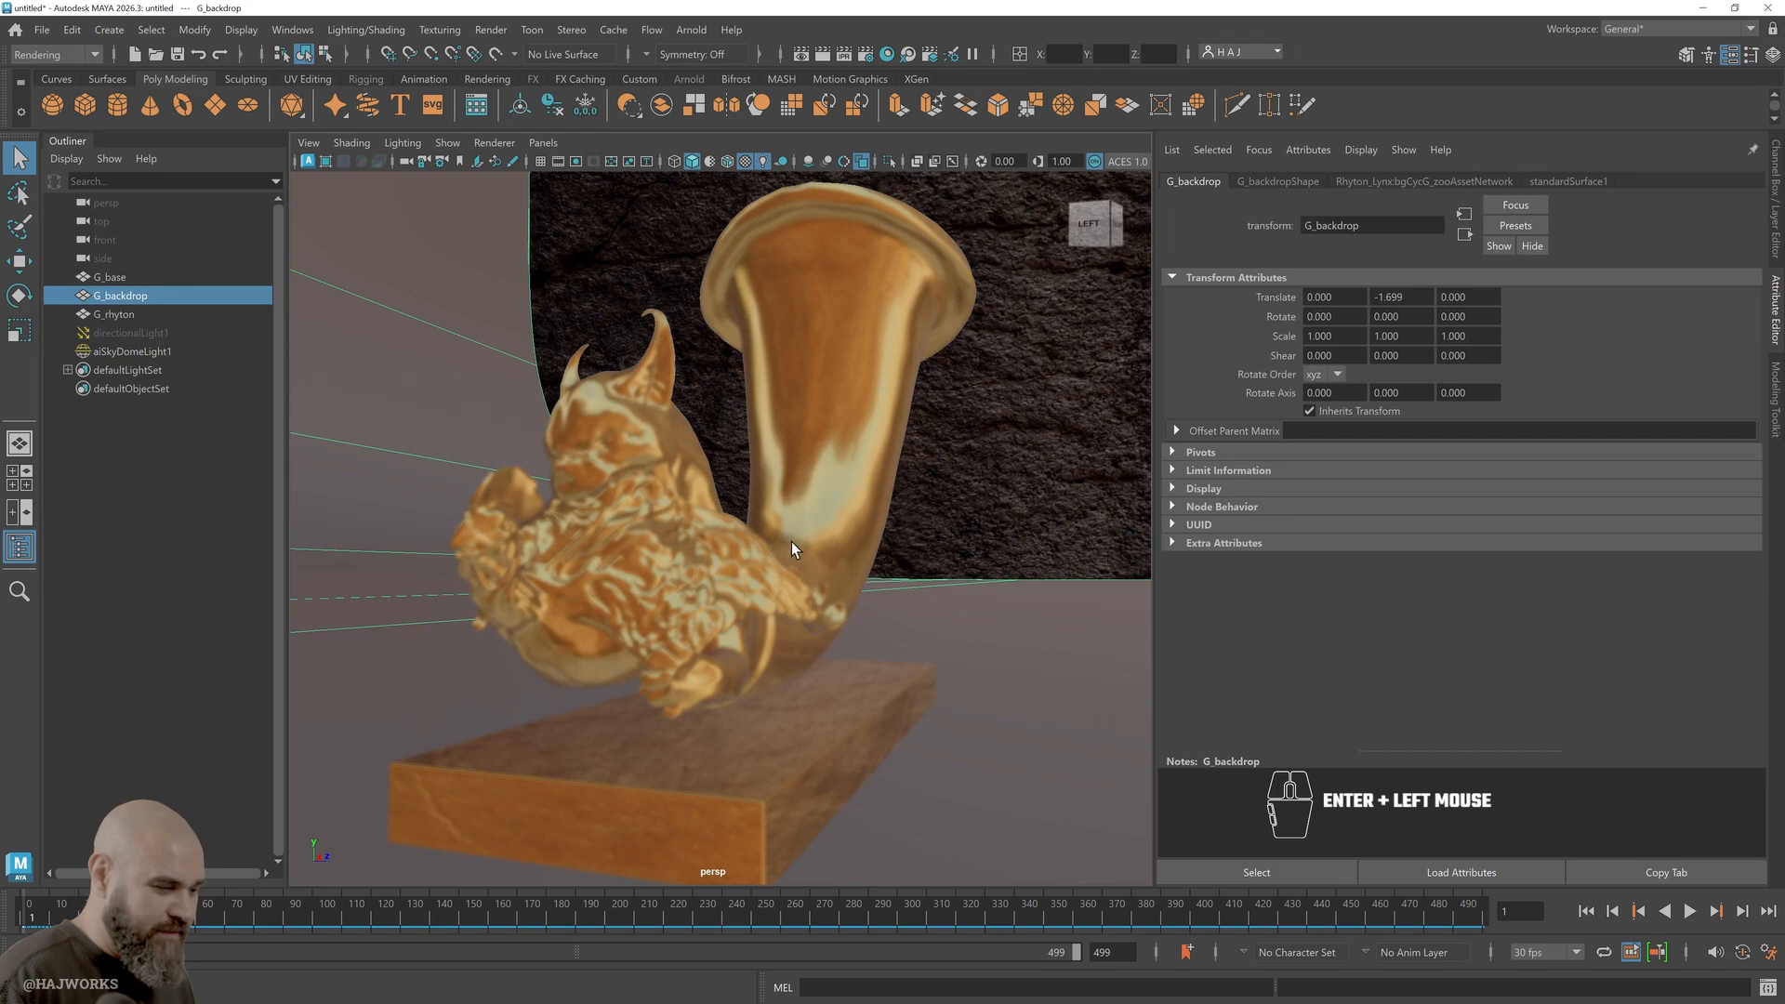
pyautogui.keyDown('alt'); pyautogui.moveTo(879, 633); pyautogui.dragTo(884, 633); pyautogui.keyUp('alt')
pyautogui.keyDown('alt'); pyautogui.moveTo(769, 516); pyautogui.dragTo(805, 493, button='middle'); pyautogui.keyUp('alt')
pyautogui.keyDown('alt'); pyautogui.moveTo(804, 494); pyautogui.dragTo(818, 500, button='right'); pyautogui.keyUp('alt')
pyautogui.keyDown('alt'); pyautogui.moveTo(584, 457); pyautogui.dragTo(522, 445, button='right'); pyautogui.keyUp('alt')
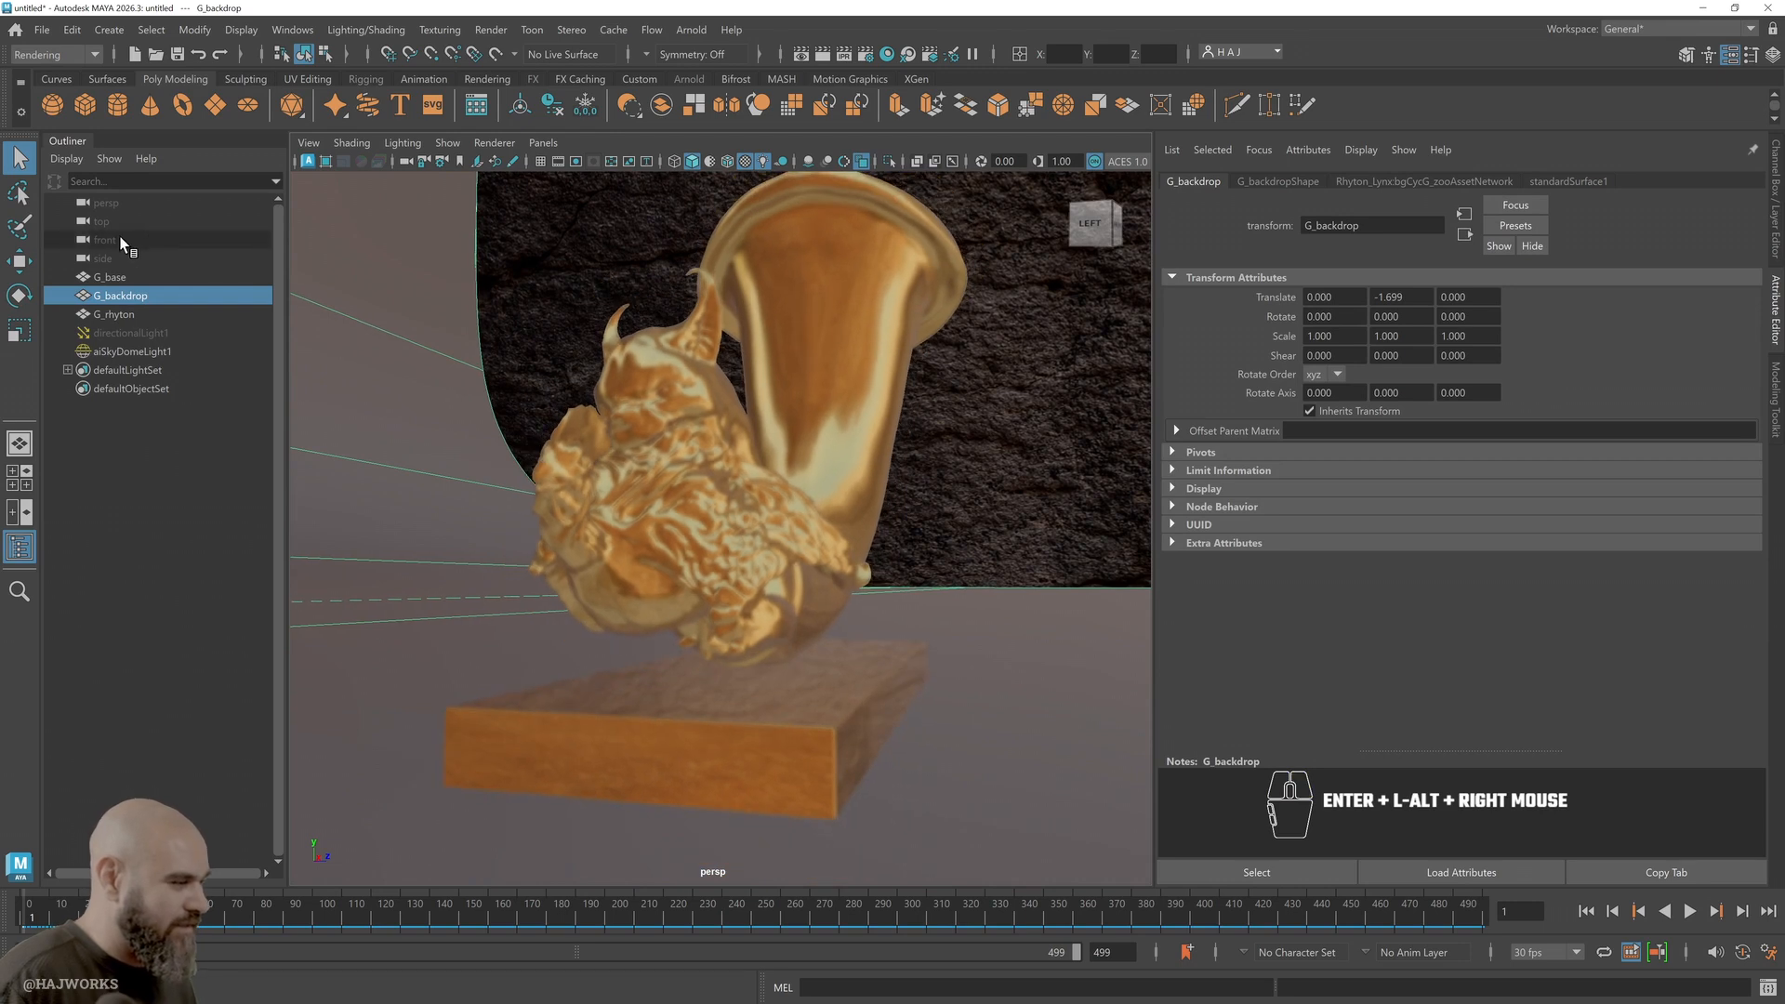
# Select the perspective view's camera and set the focal length in its perspShape attributes to 35.855
pyautogui.click(308, 142)
pyautogui.click(351, 176)
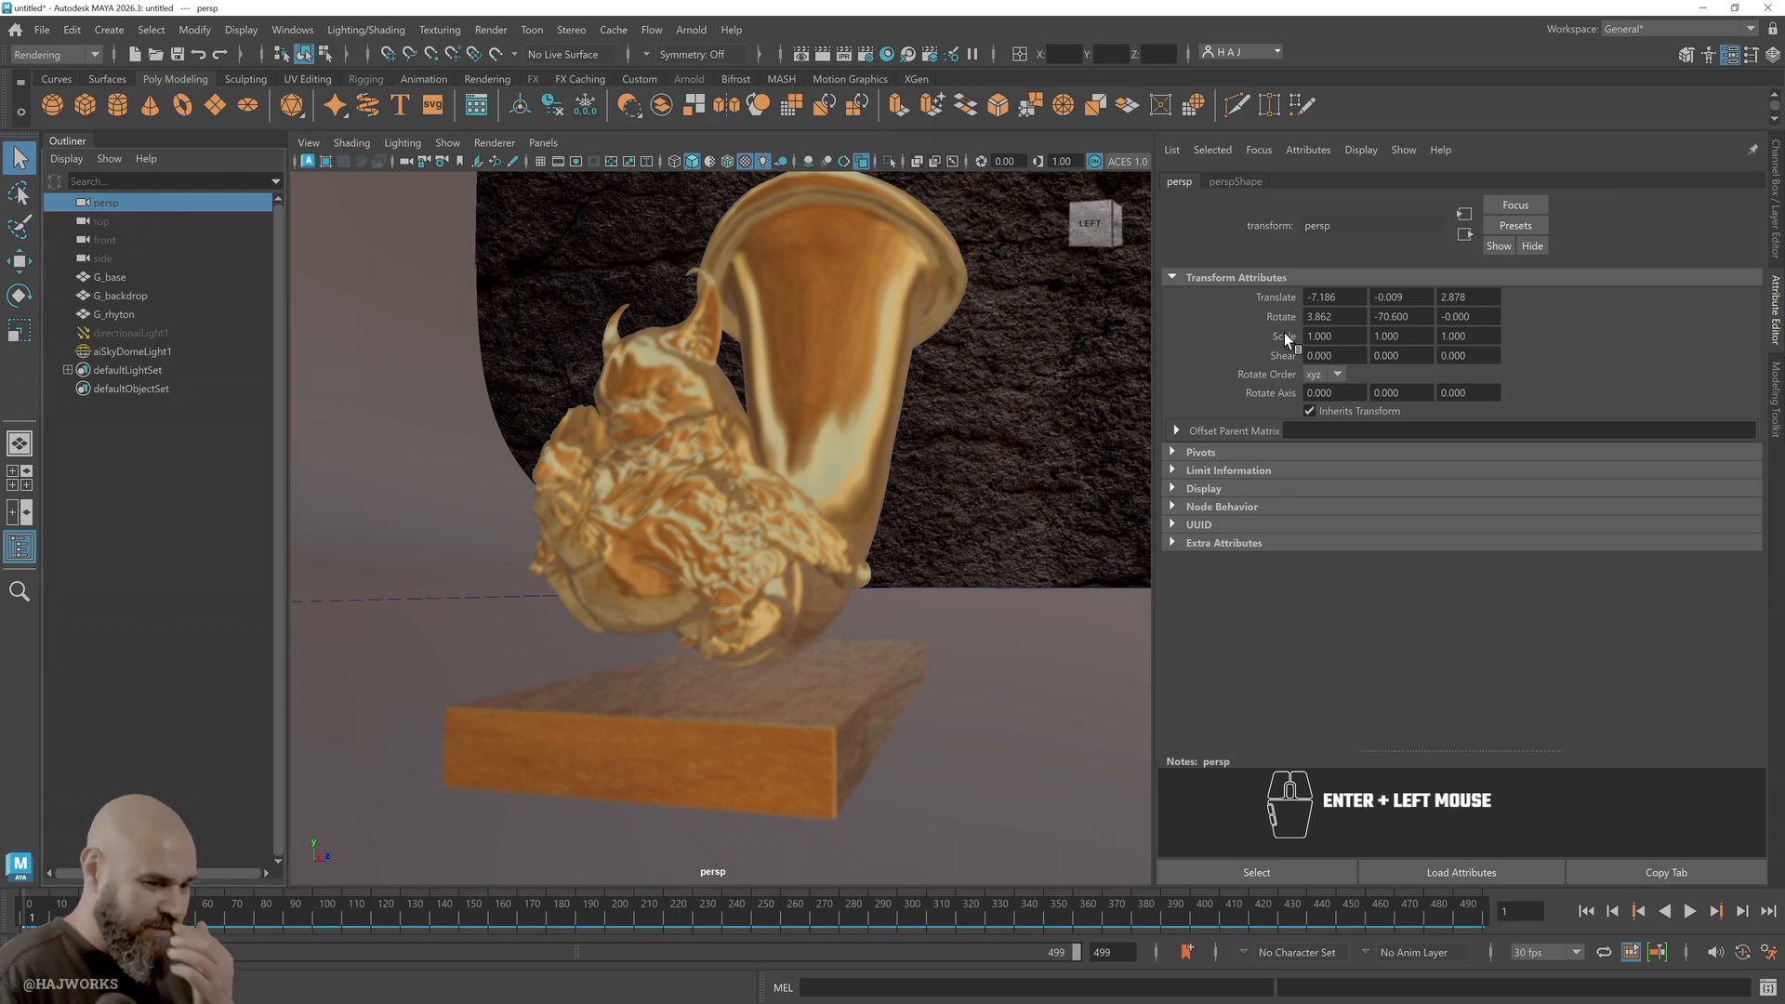
pyautogui.click(1184, 490)
pyautogui.click(1173, 469)
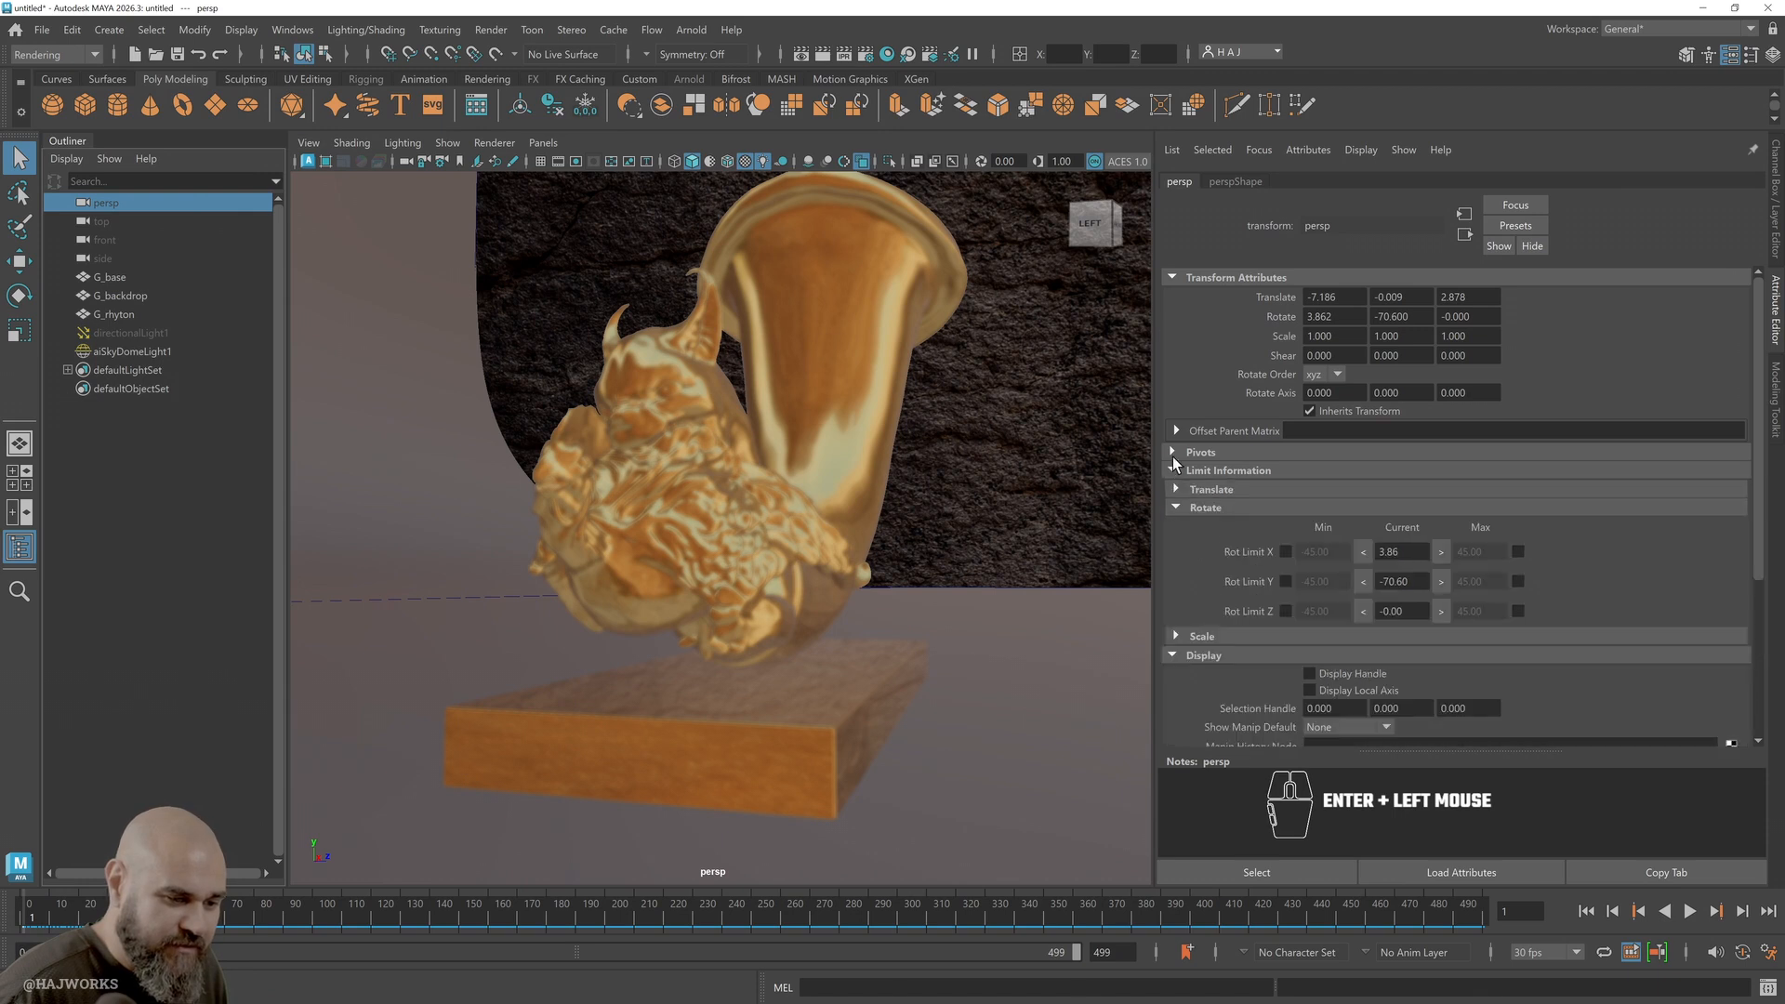
pyautogui.click(1175, 507)
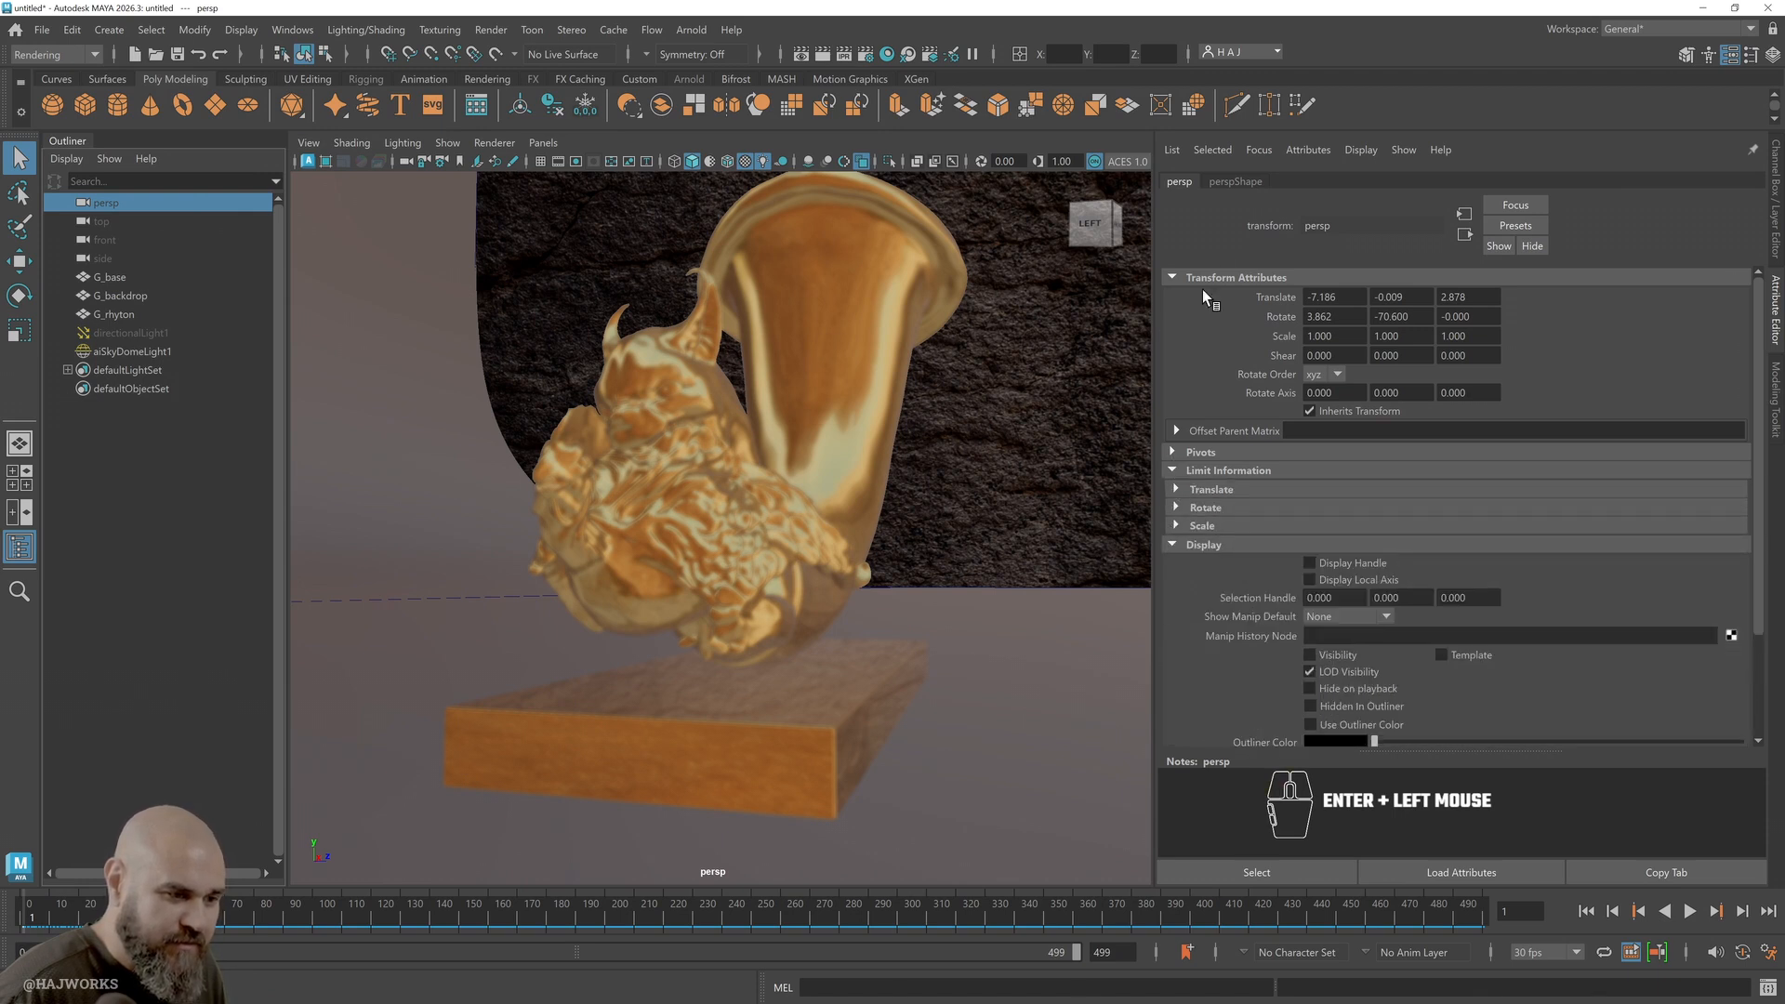
pyautogui.click(1236, 181)
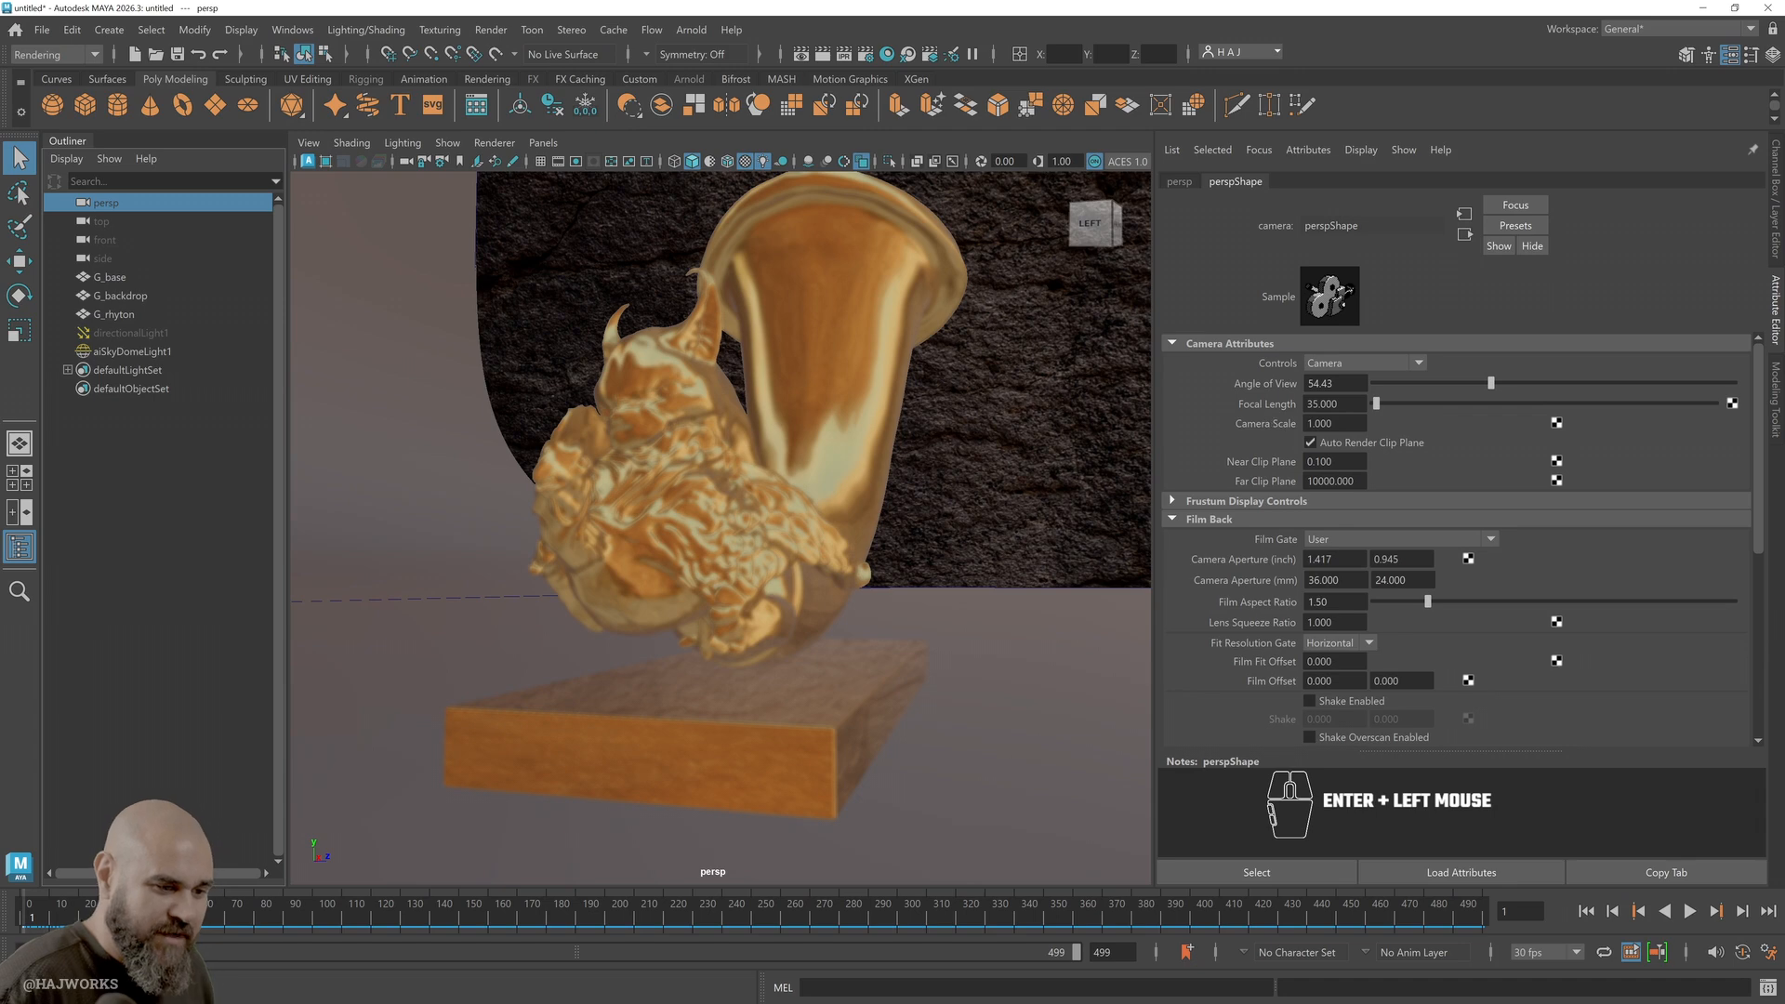
pyautogui.moveTo(1375, 401); pyautogui.dragTo(1375, 401)
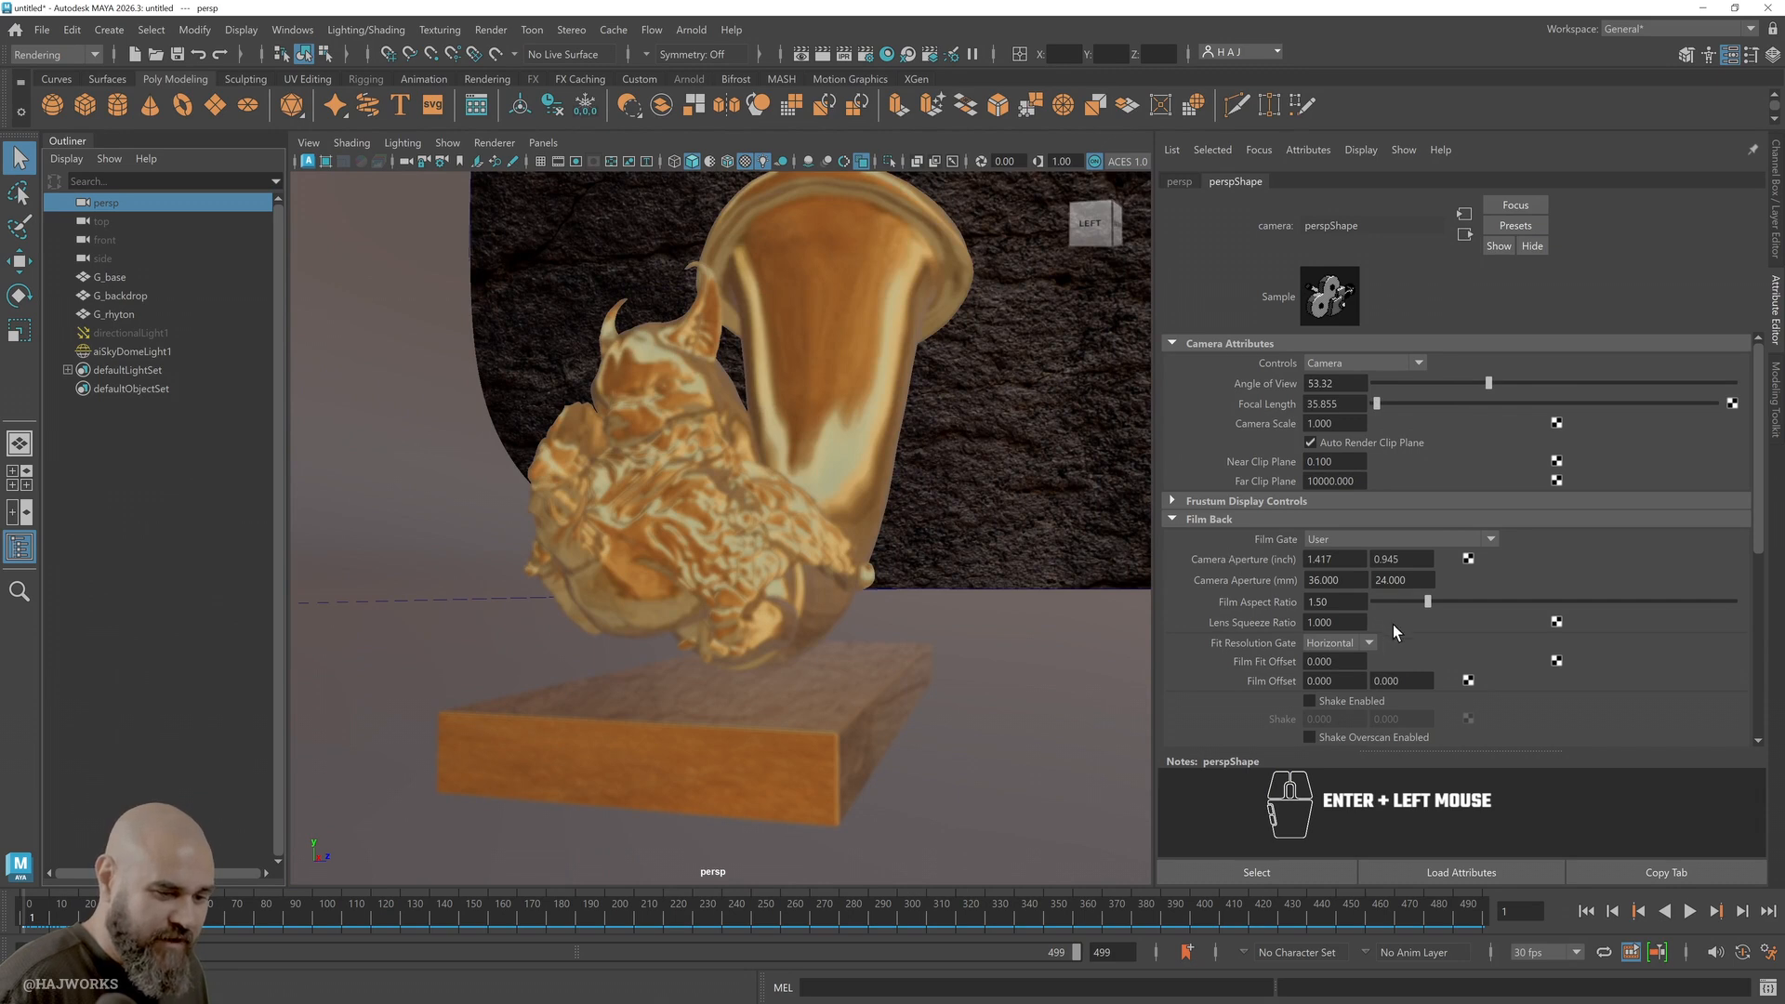
# In the perspective camera's Depth of Field settings, set F Stop to 2.545 and Focus Distance to 4
pyautogui.scroll(-4, 1265, 610)
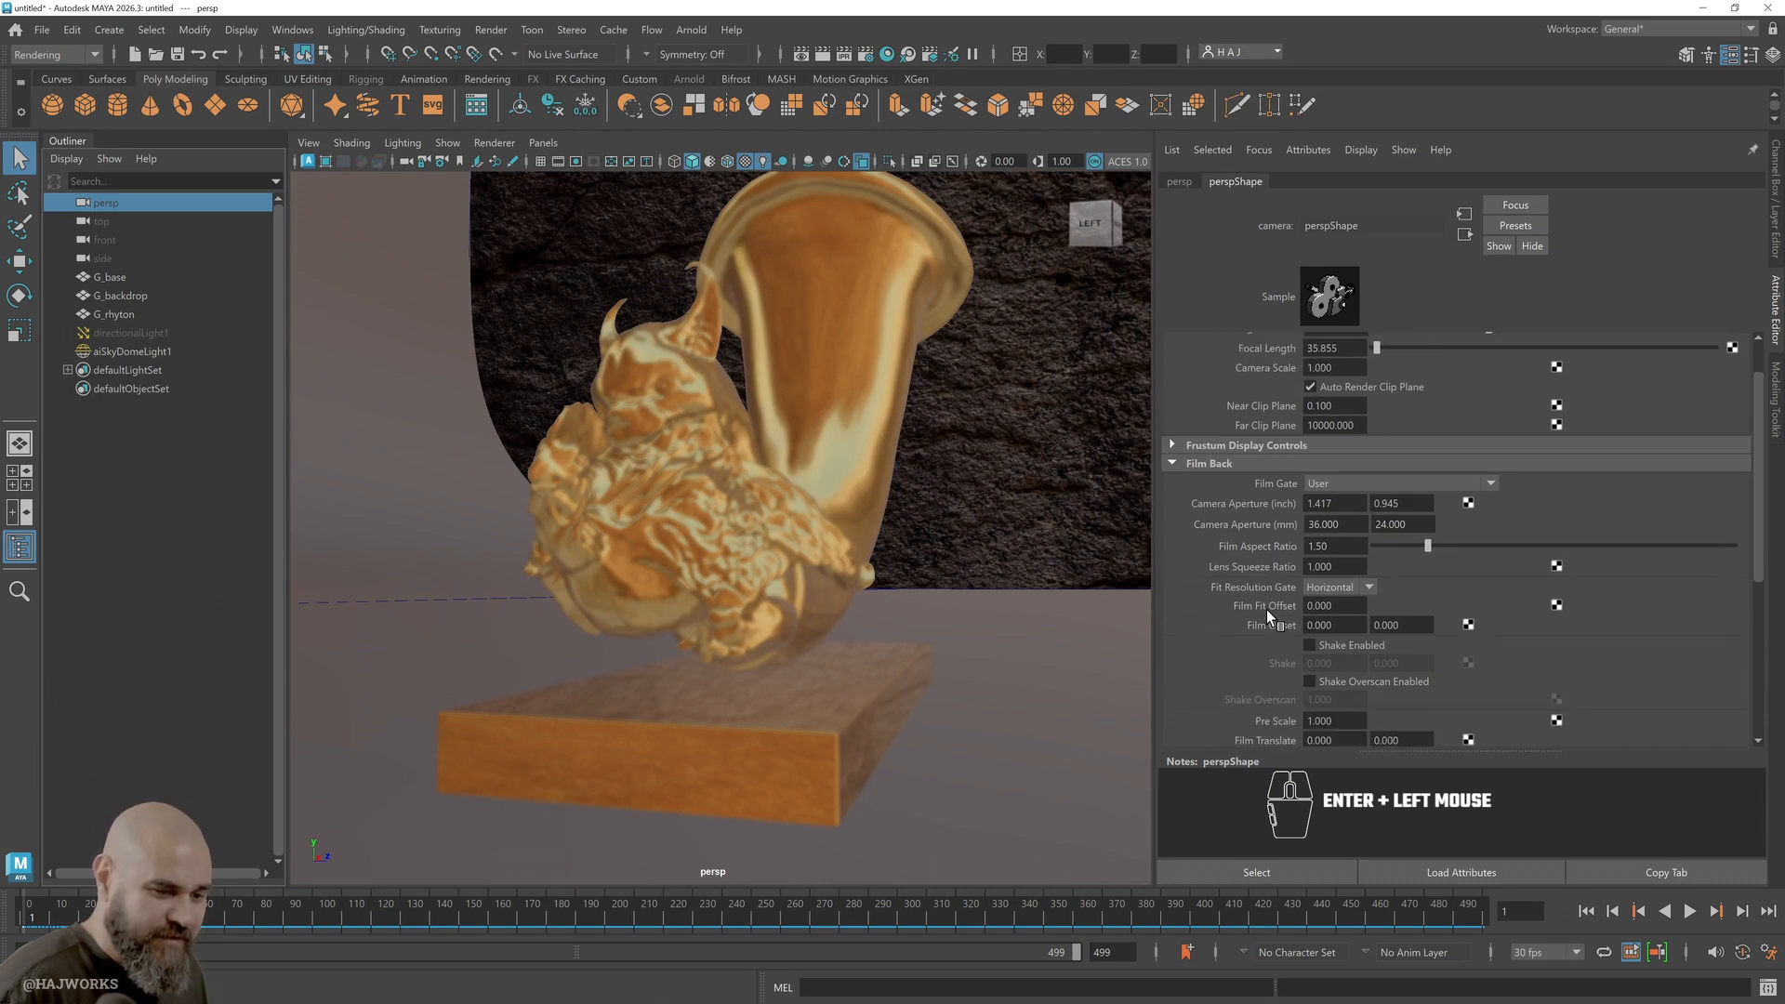
pyautogui.scroll(-3, 1276, 612)
pyautogui.click(1217, 585)
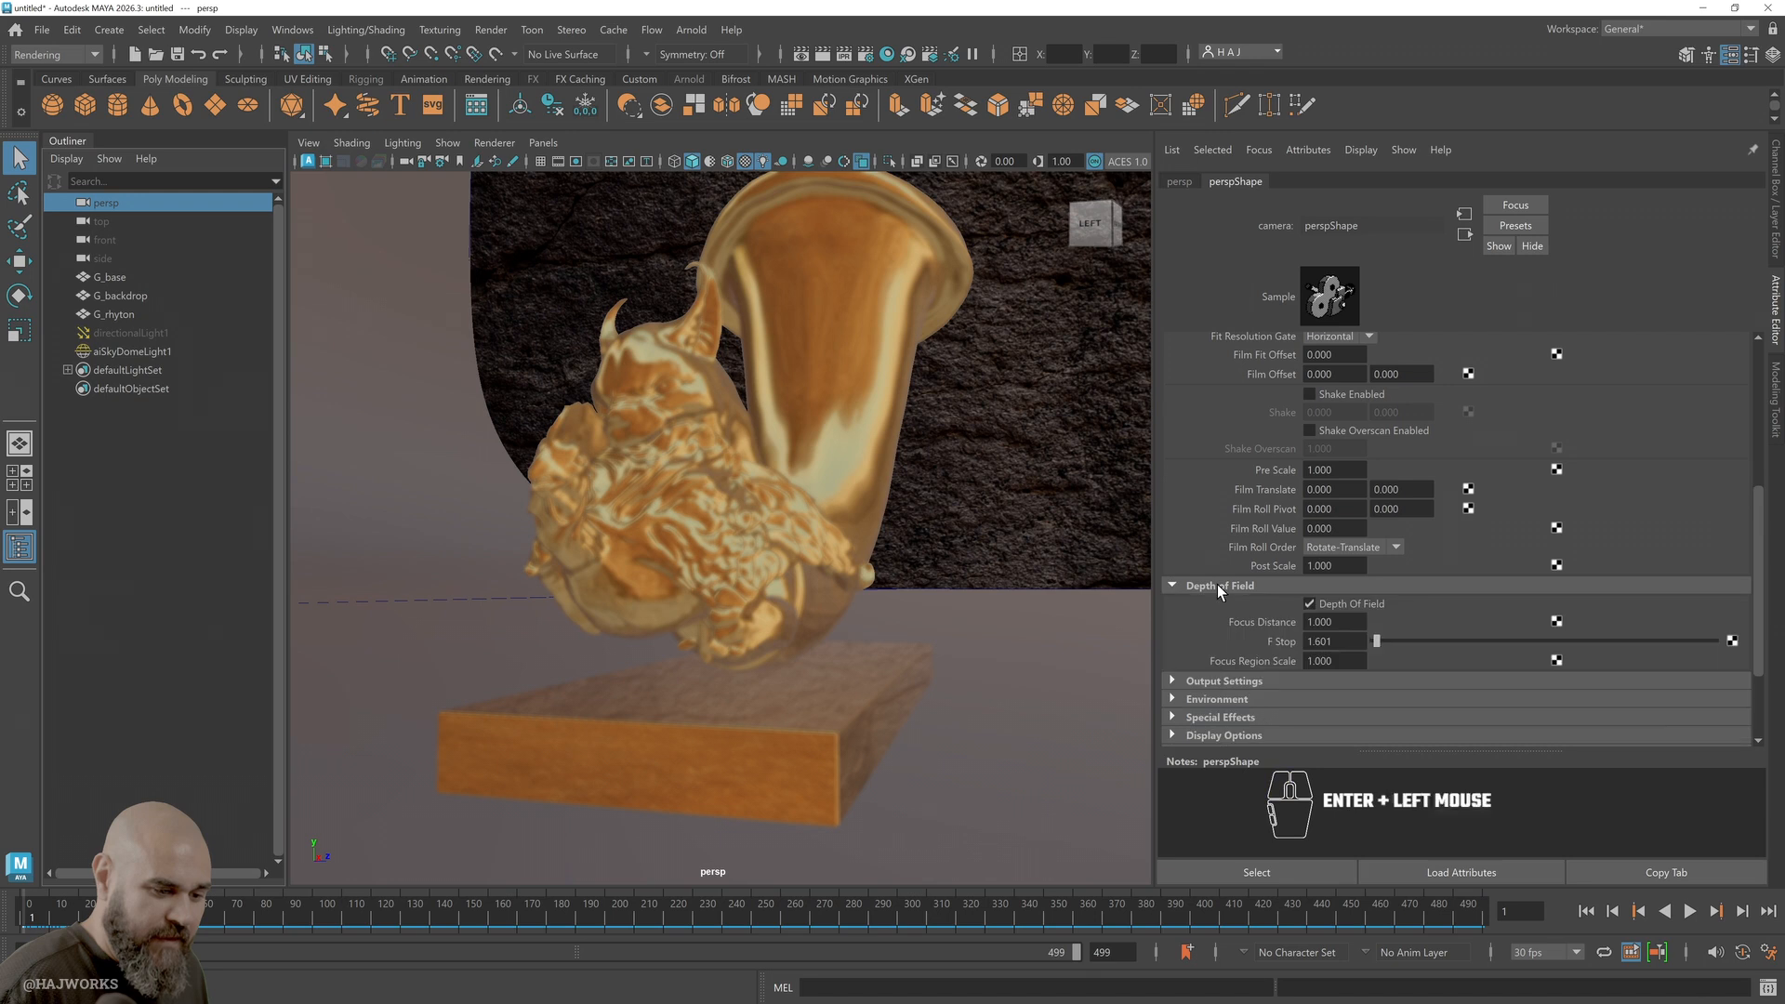
pyautogui.moveTo(1377, 639); pyautogui.dragTo(1381, 641)
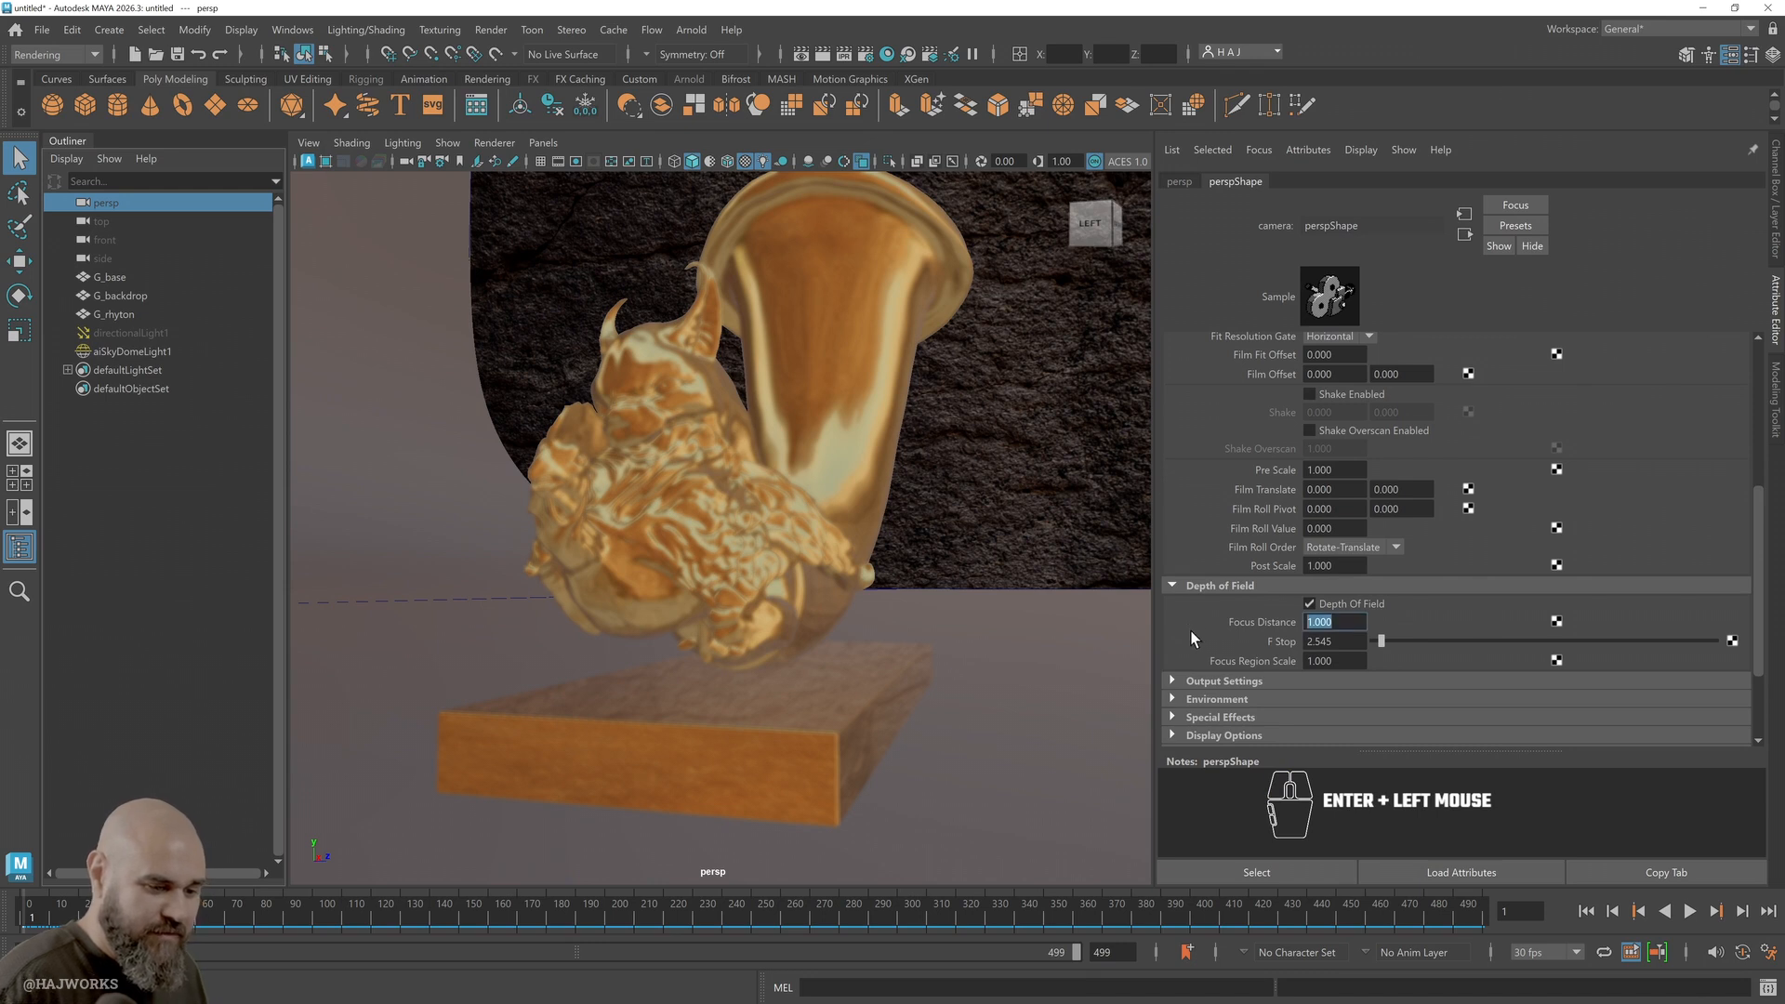
pyautogui.write('3')
pyautogui.press('Return')
pyautogui.moveTo(1333, 622); pyautogui.dragTo(1108, 615)
pyautogui.write('4')
pyautogui.press('Return')
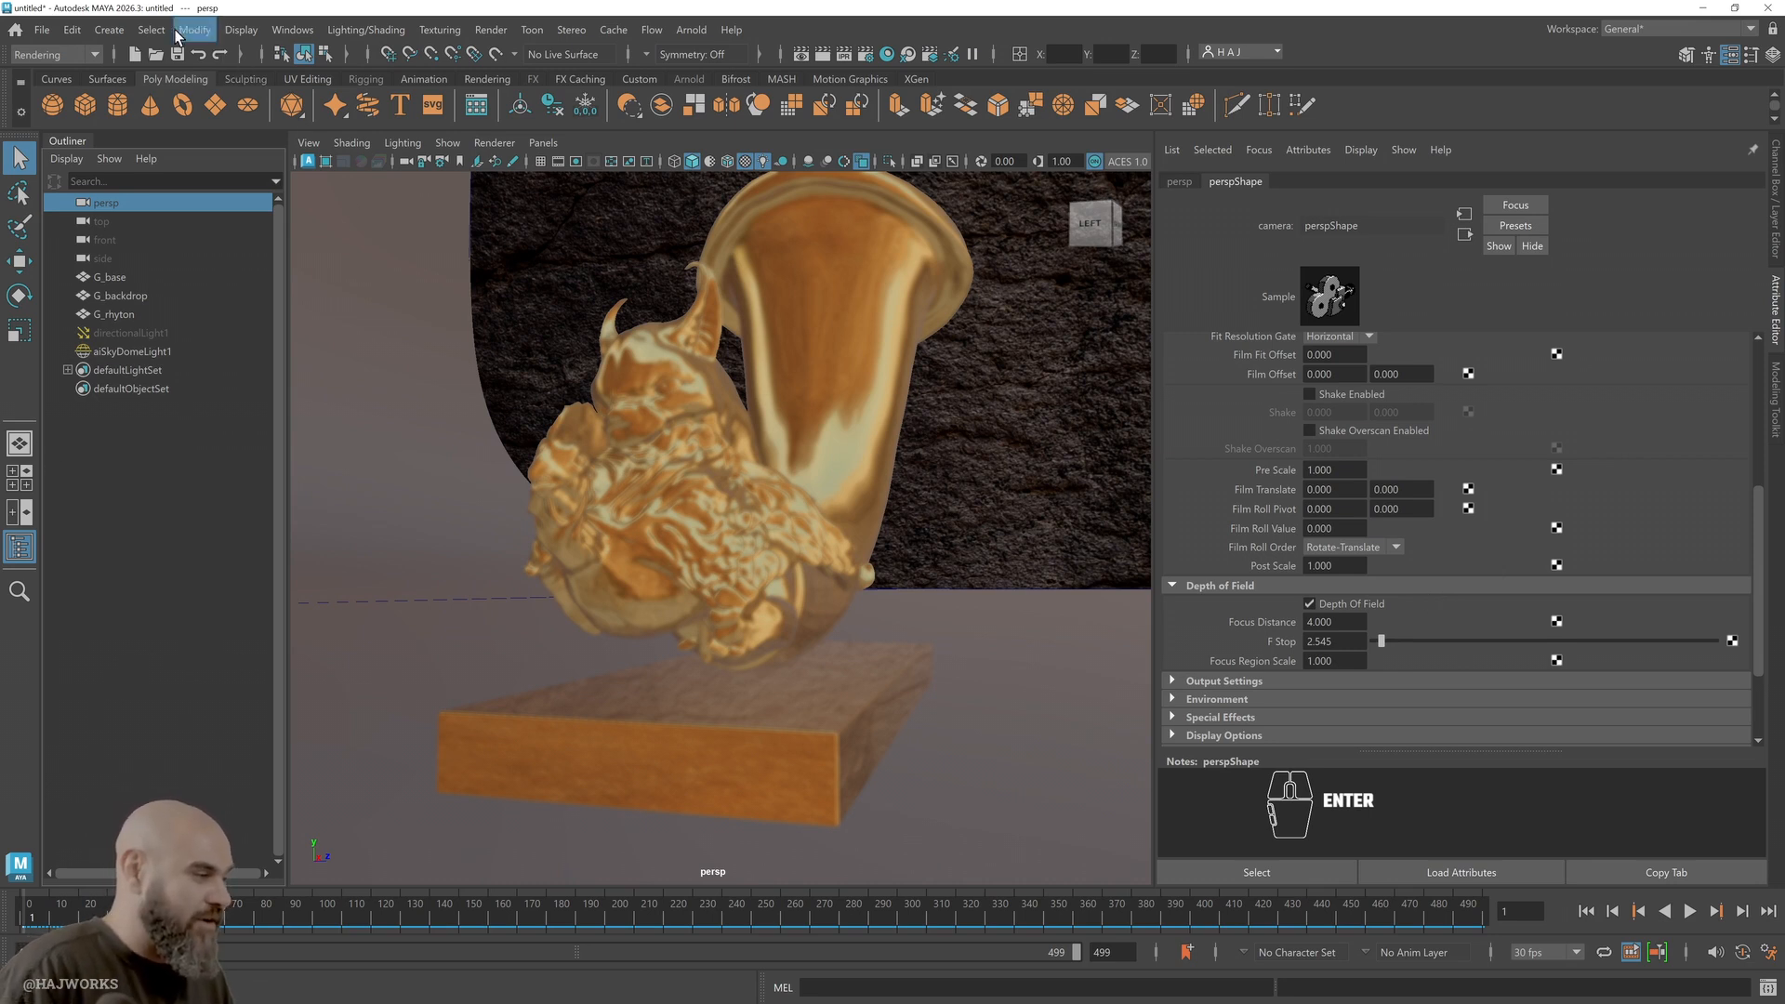
# Create a new camera and rename it renderCAM
pyautogui.click(109, 30)
pyautogui.moveTo(164, 158)
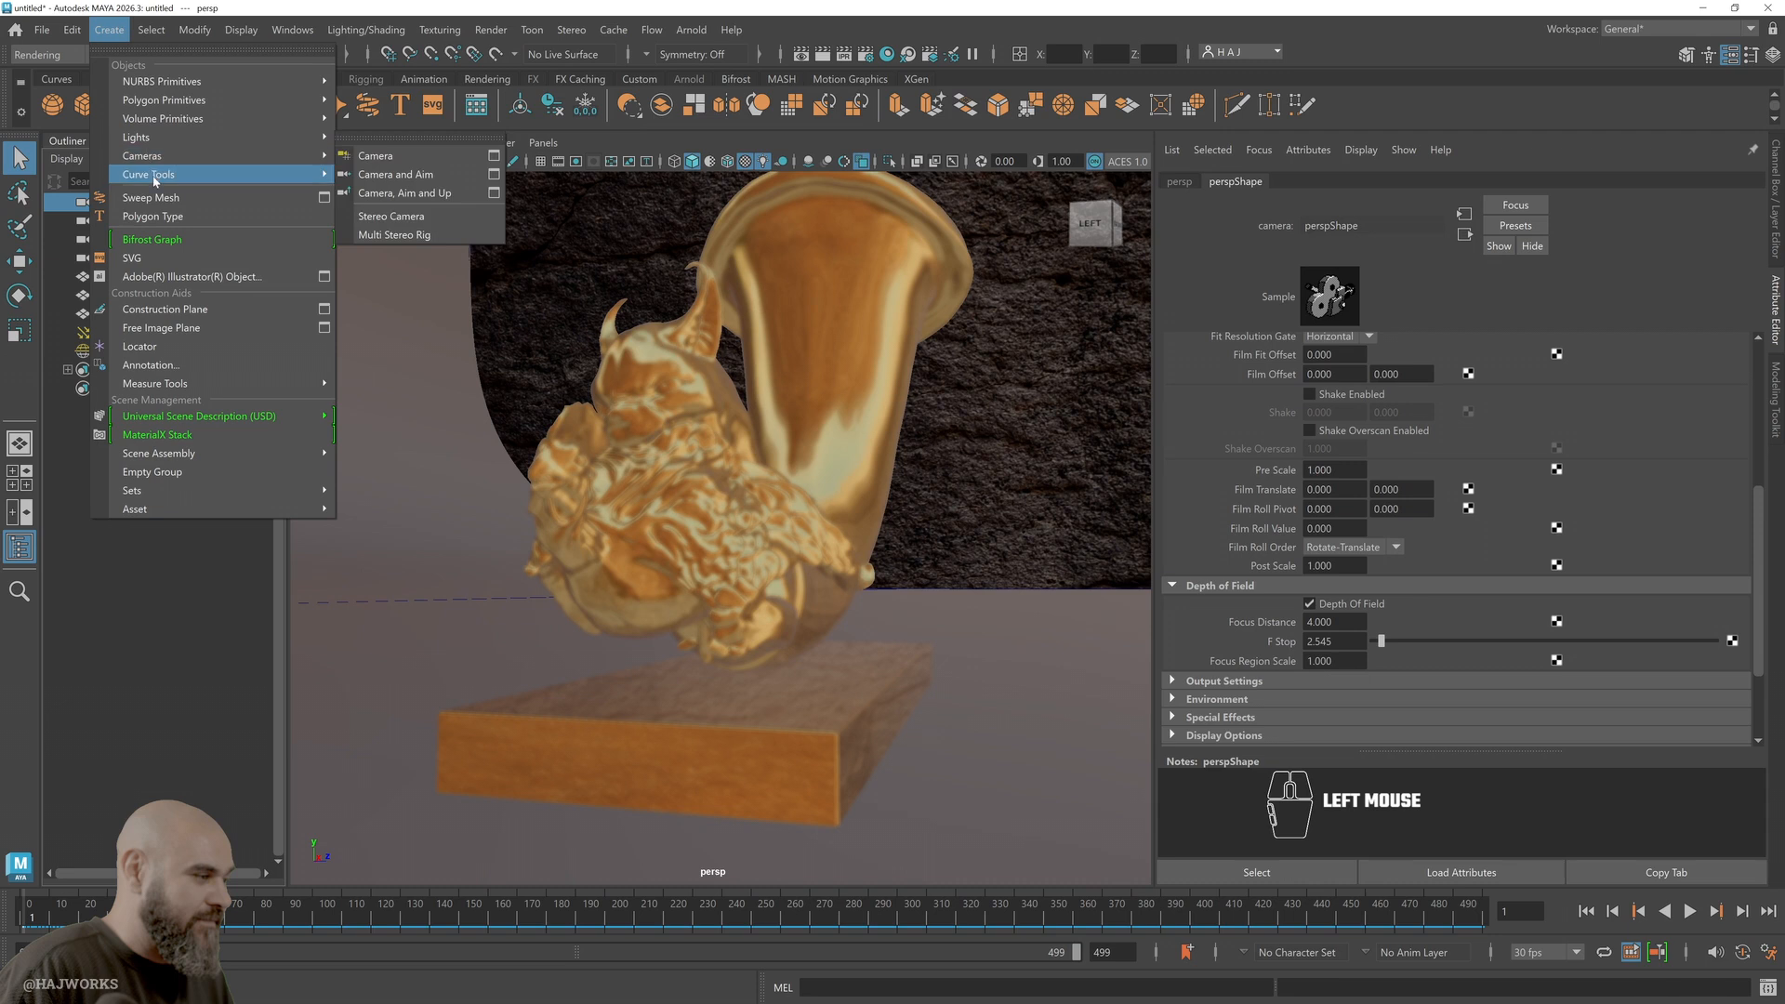
pyautogui.click(441, 162)
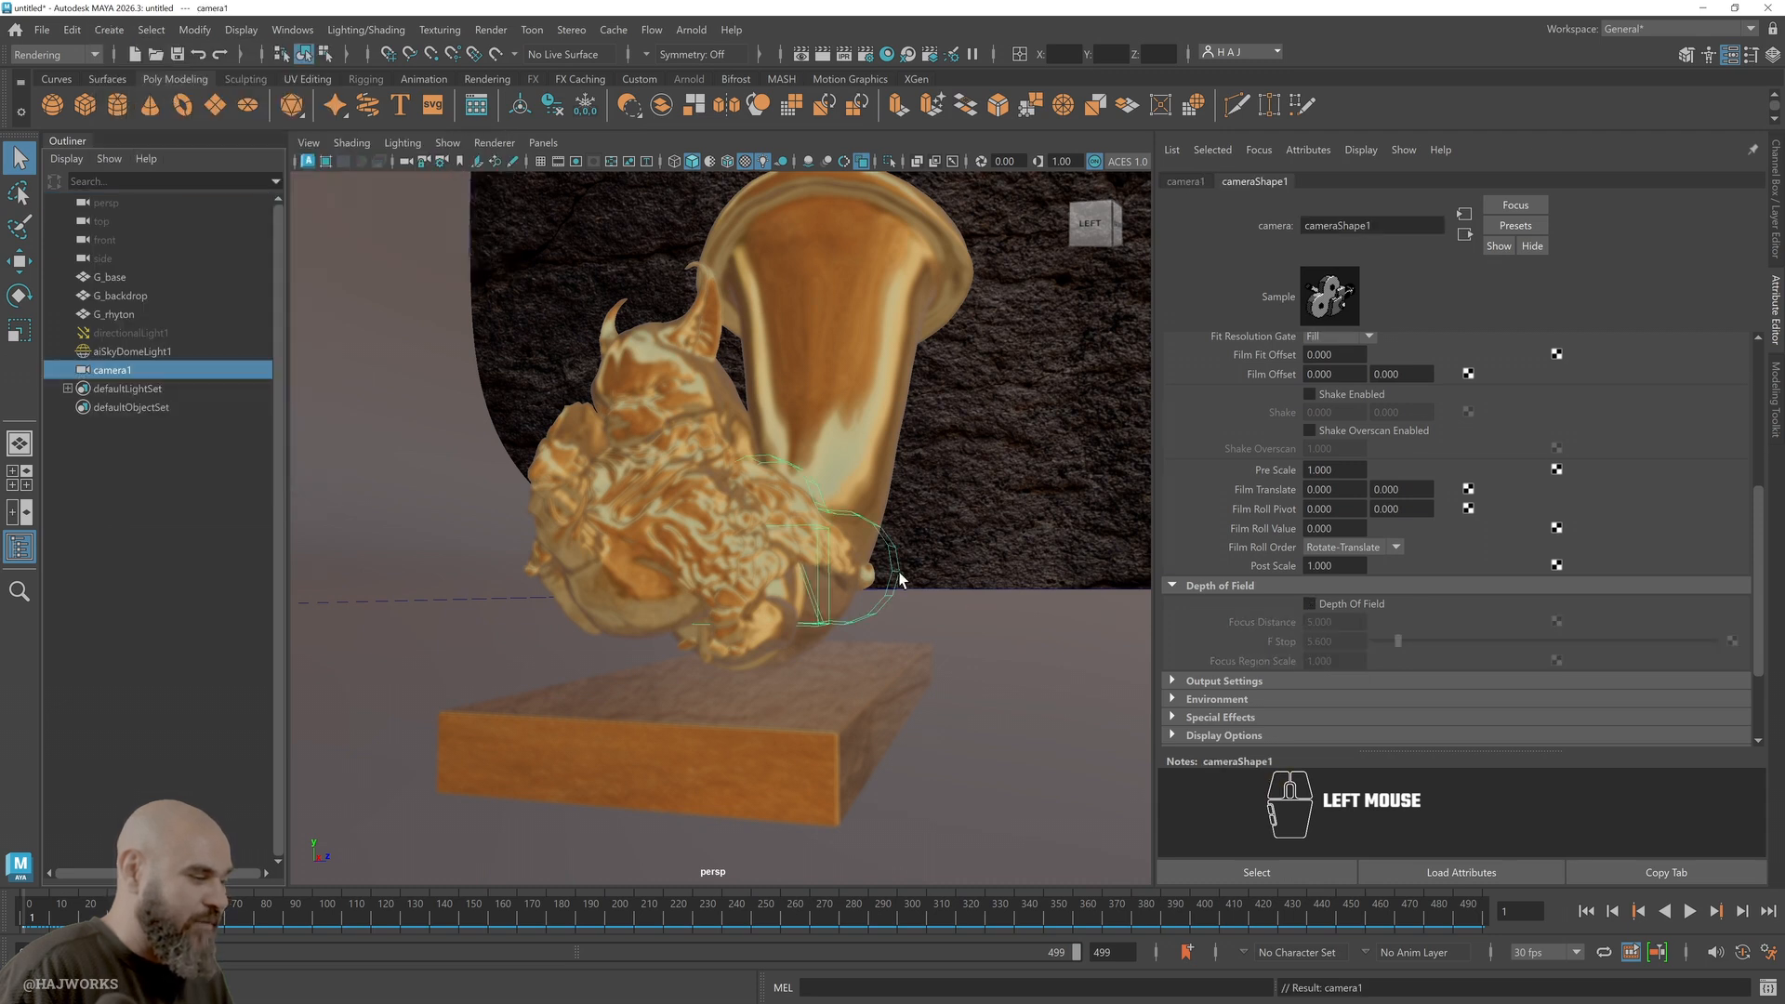
pyautogui.doubleClick(133, 373)
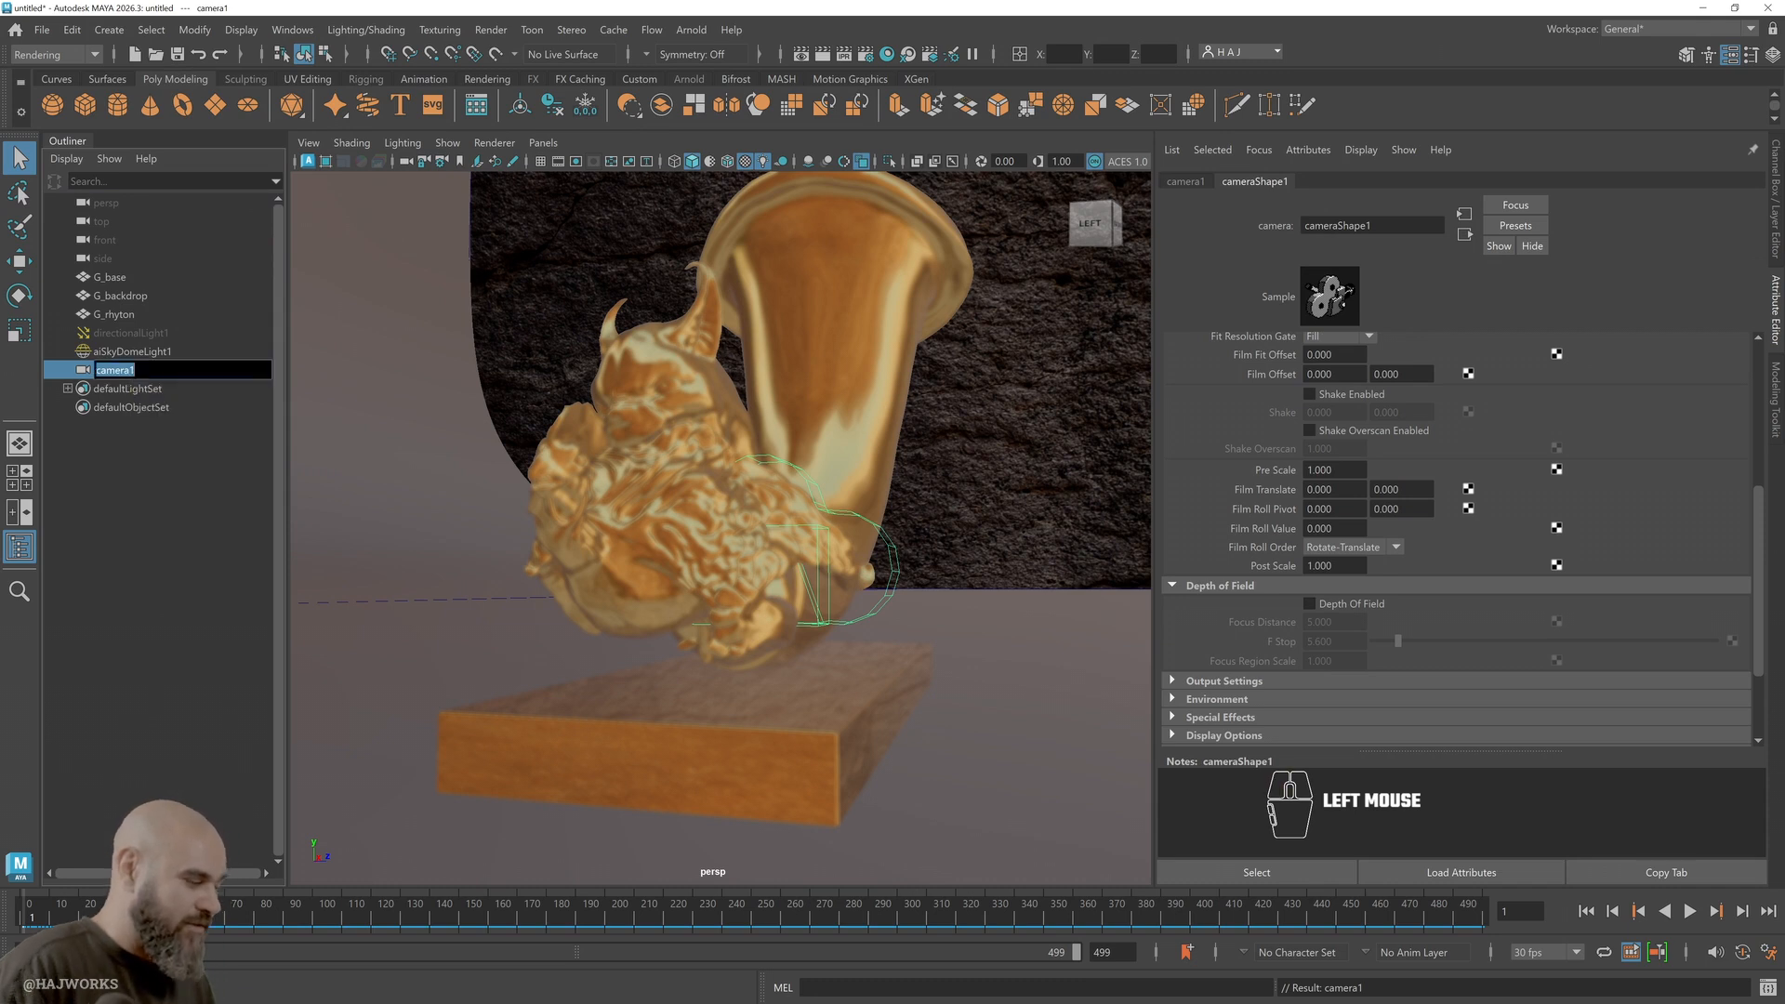
pyautogui.write('renderCAM')
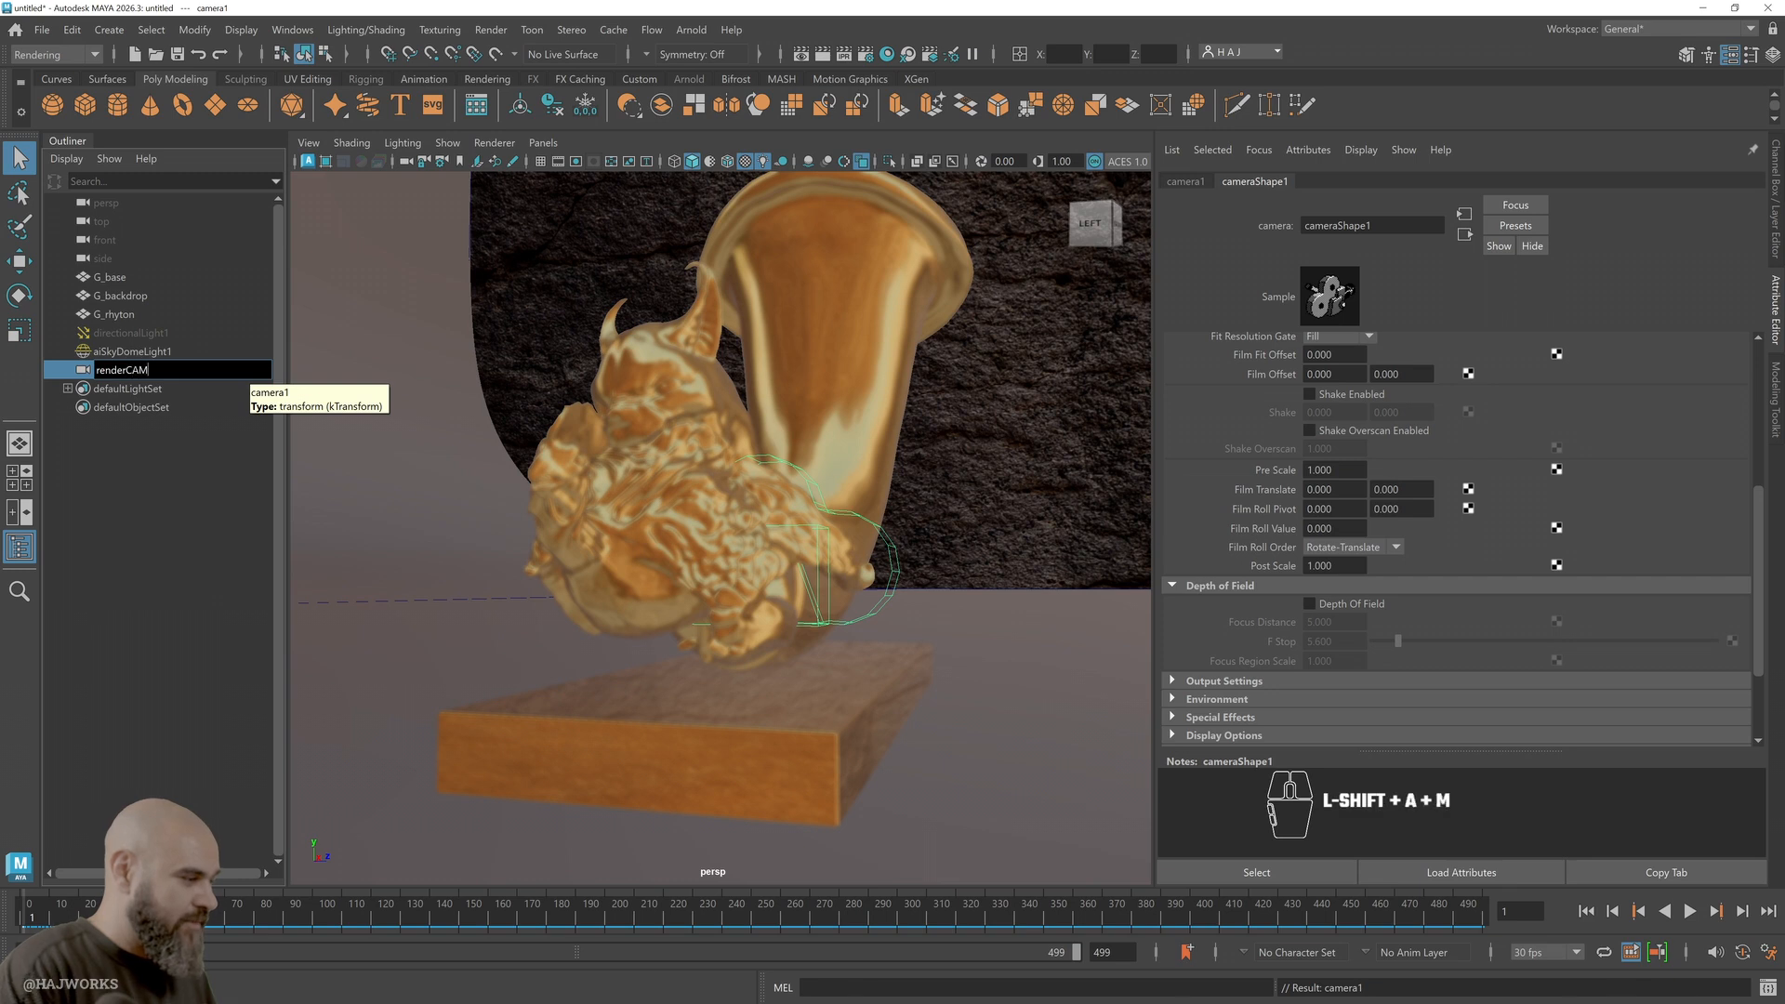
pyautogui.press('Return')
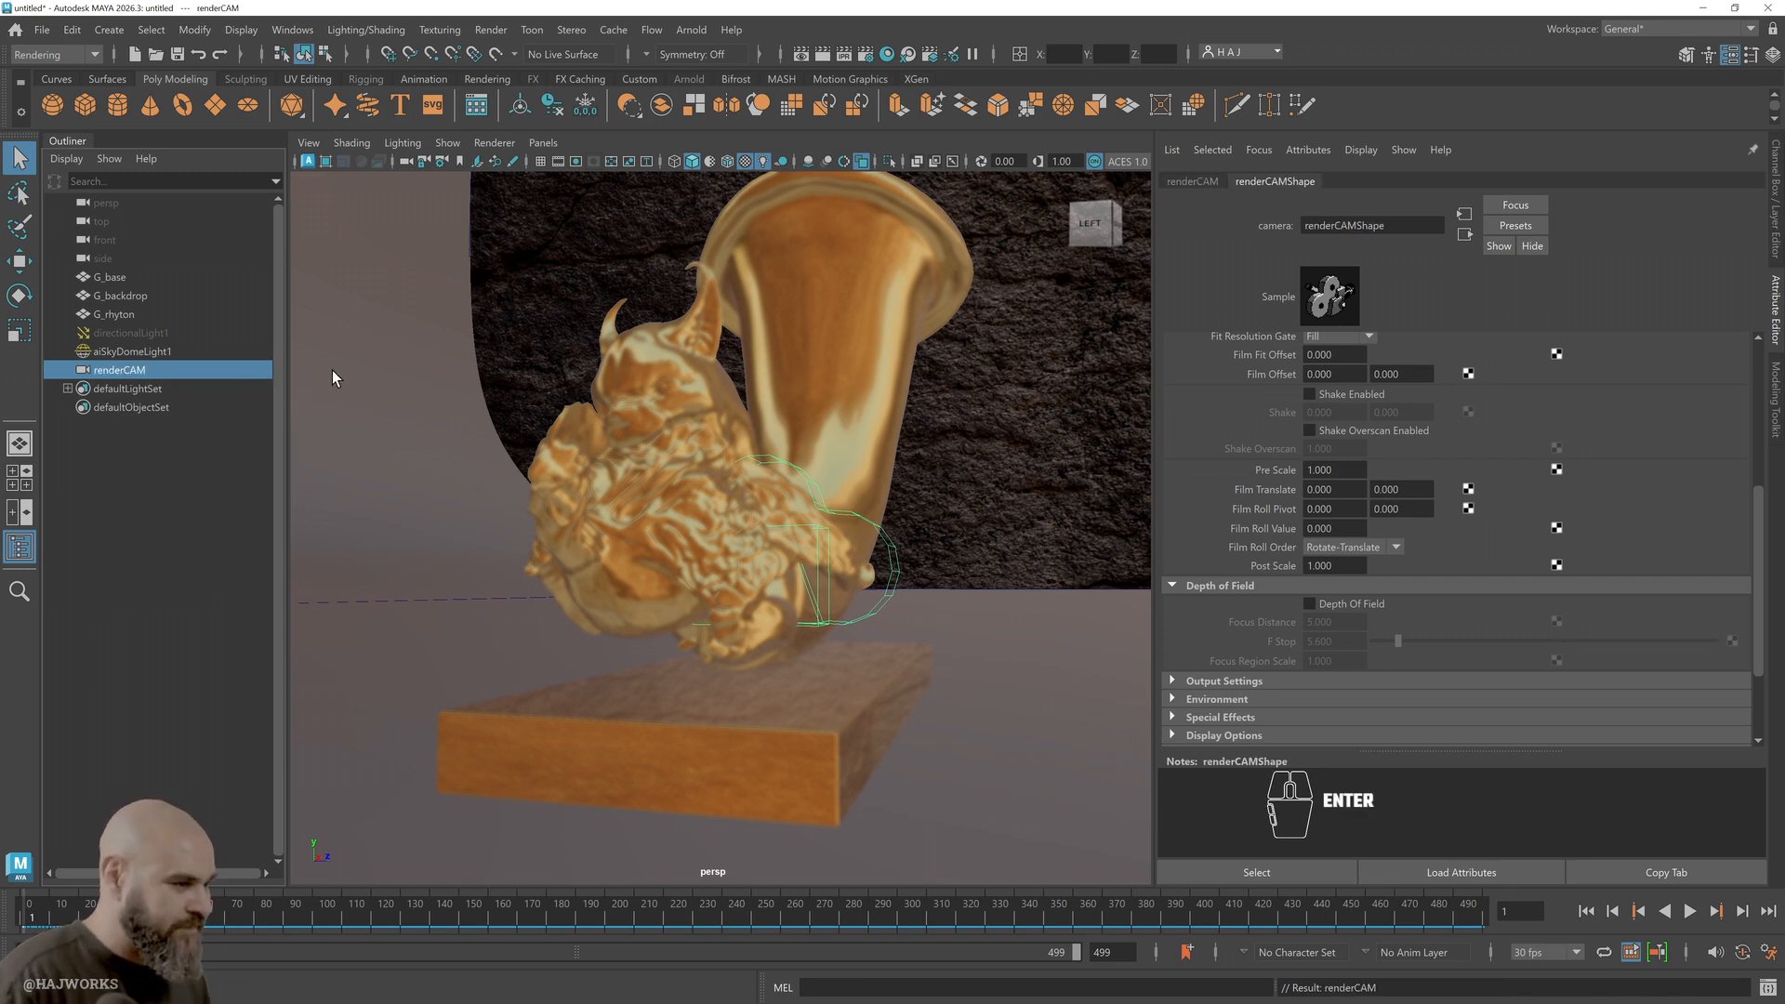
# Look through renderCAM and frame the whole rhyton and base from the side
pyautogui.click(542, 143)
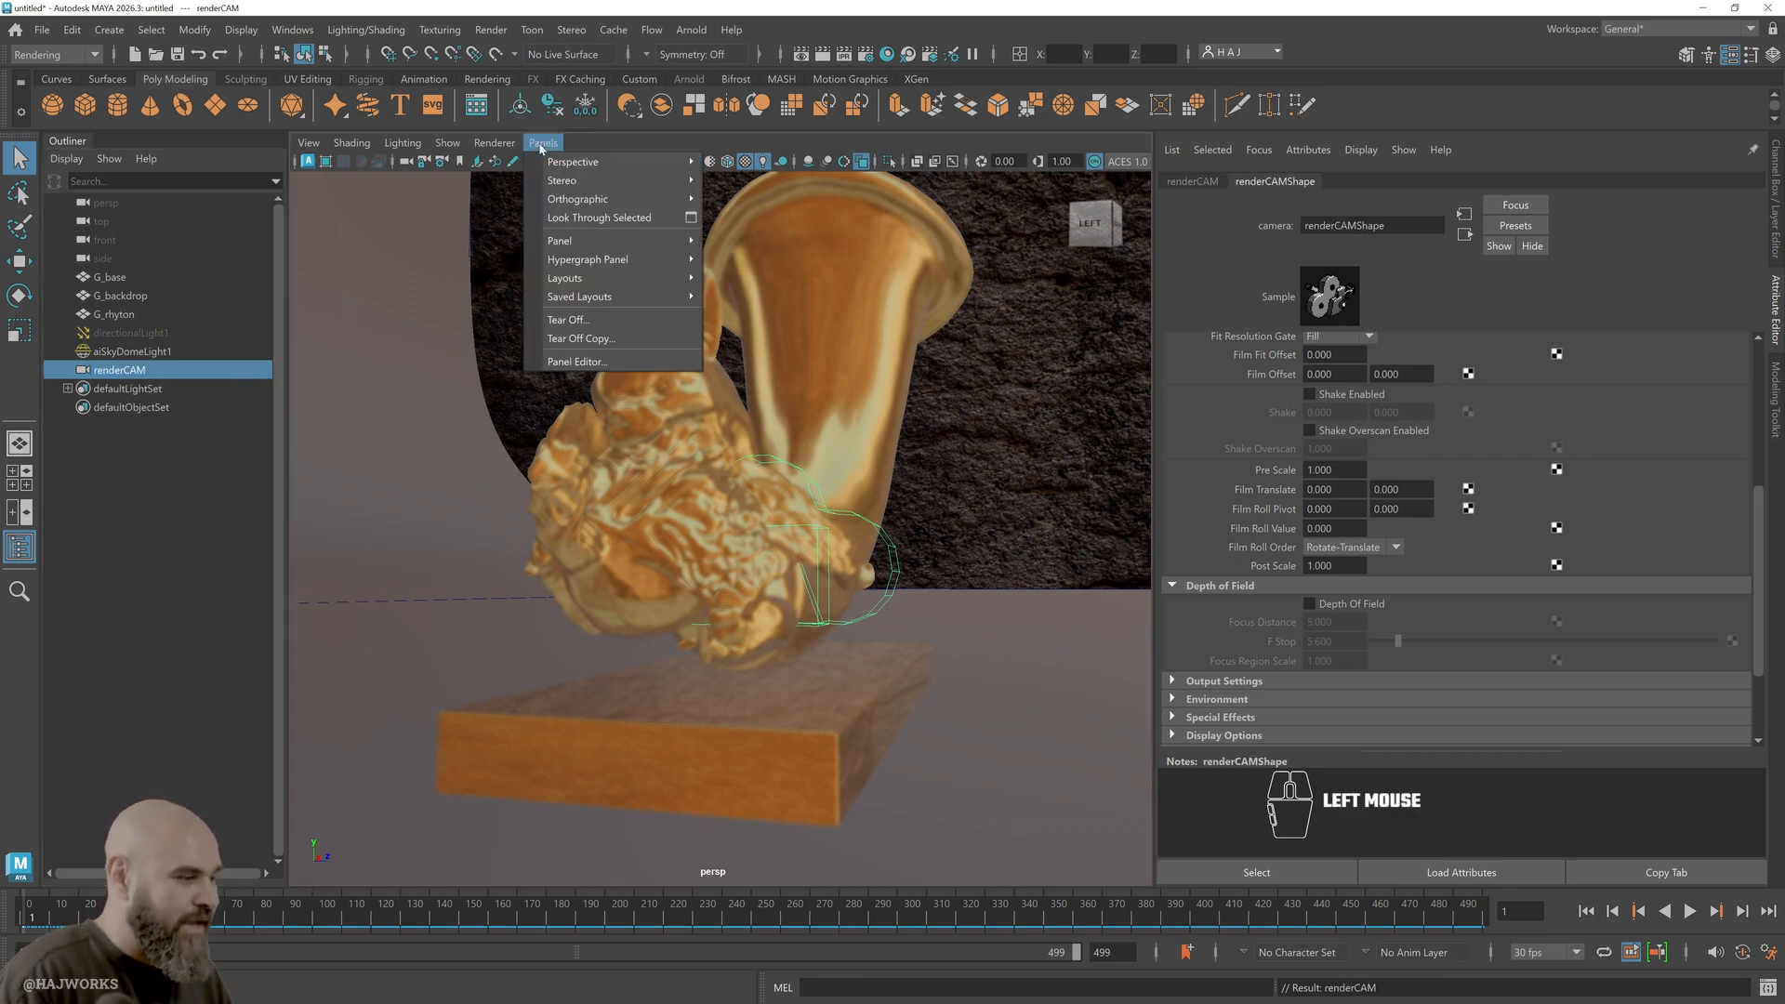
pyautogui.moveTo(558, 166)
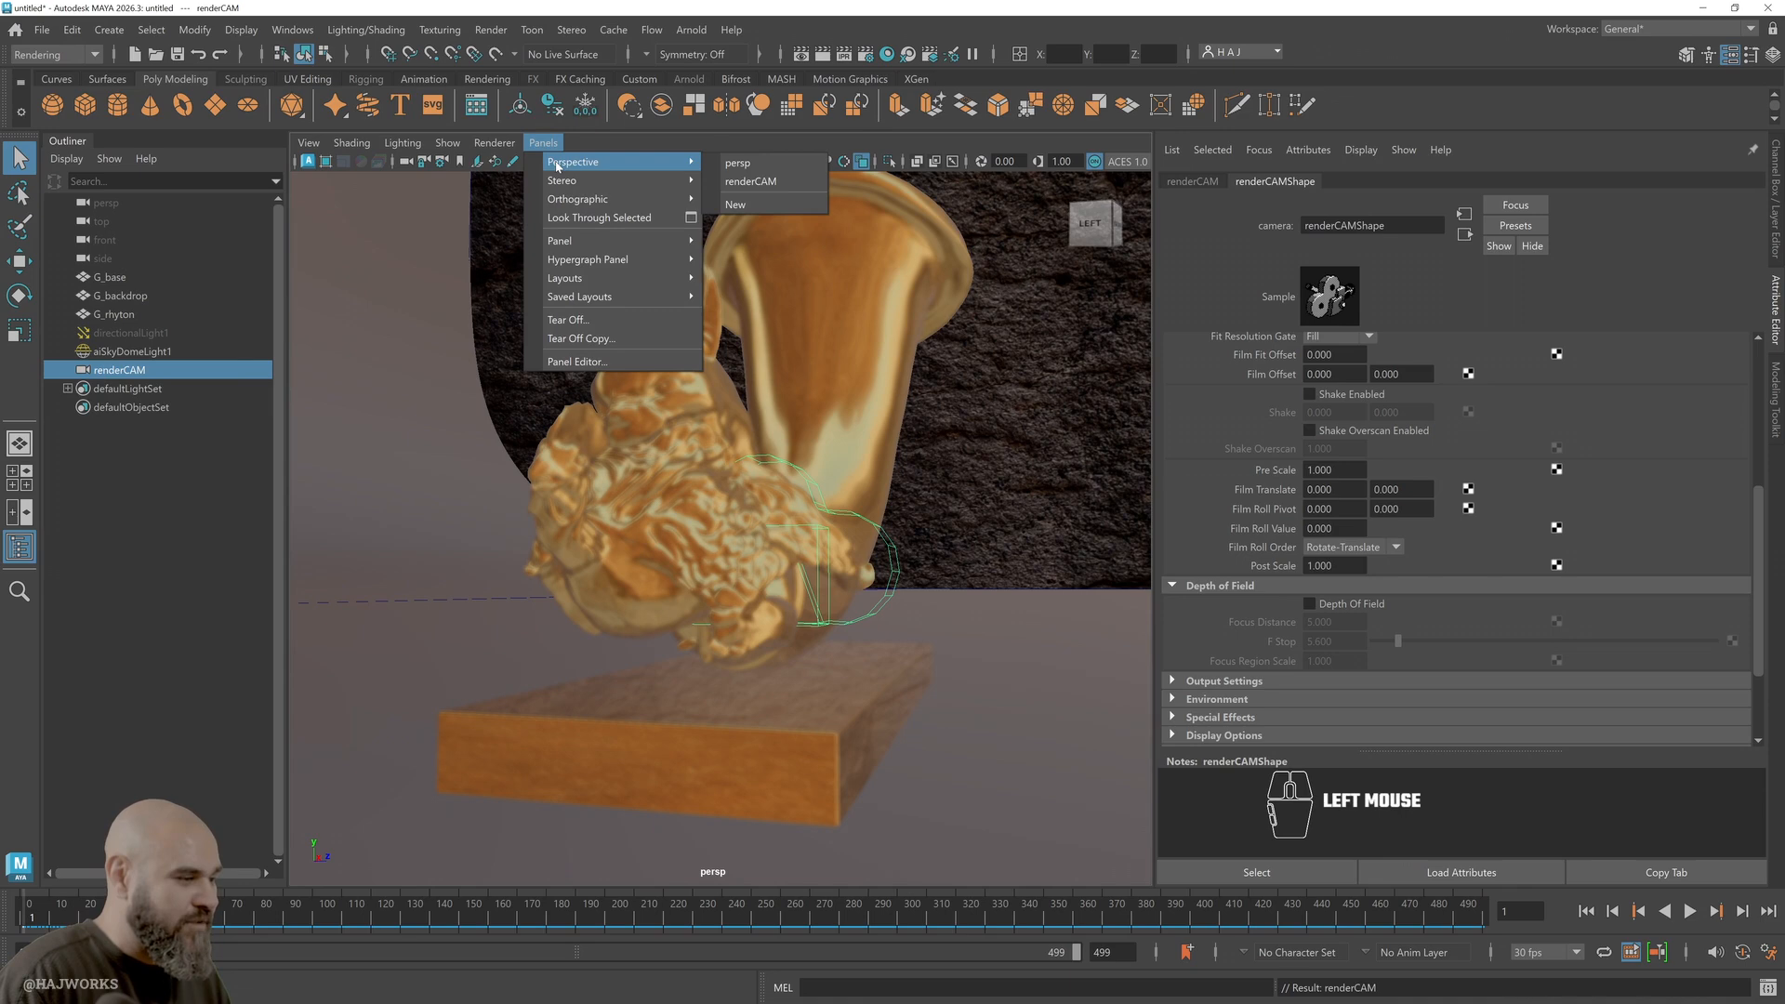
pyautogui.click(775, 182)
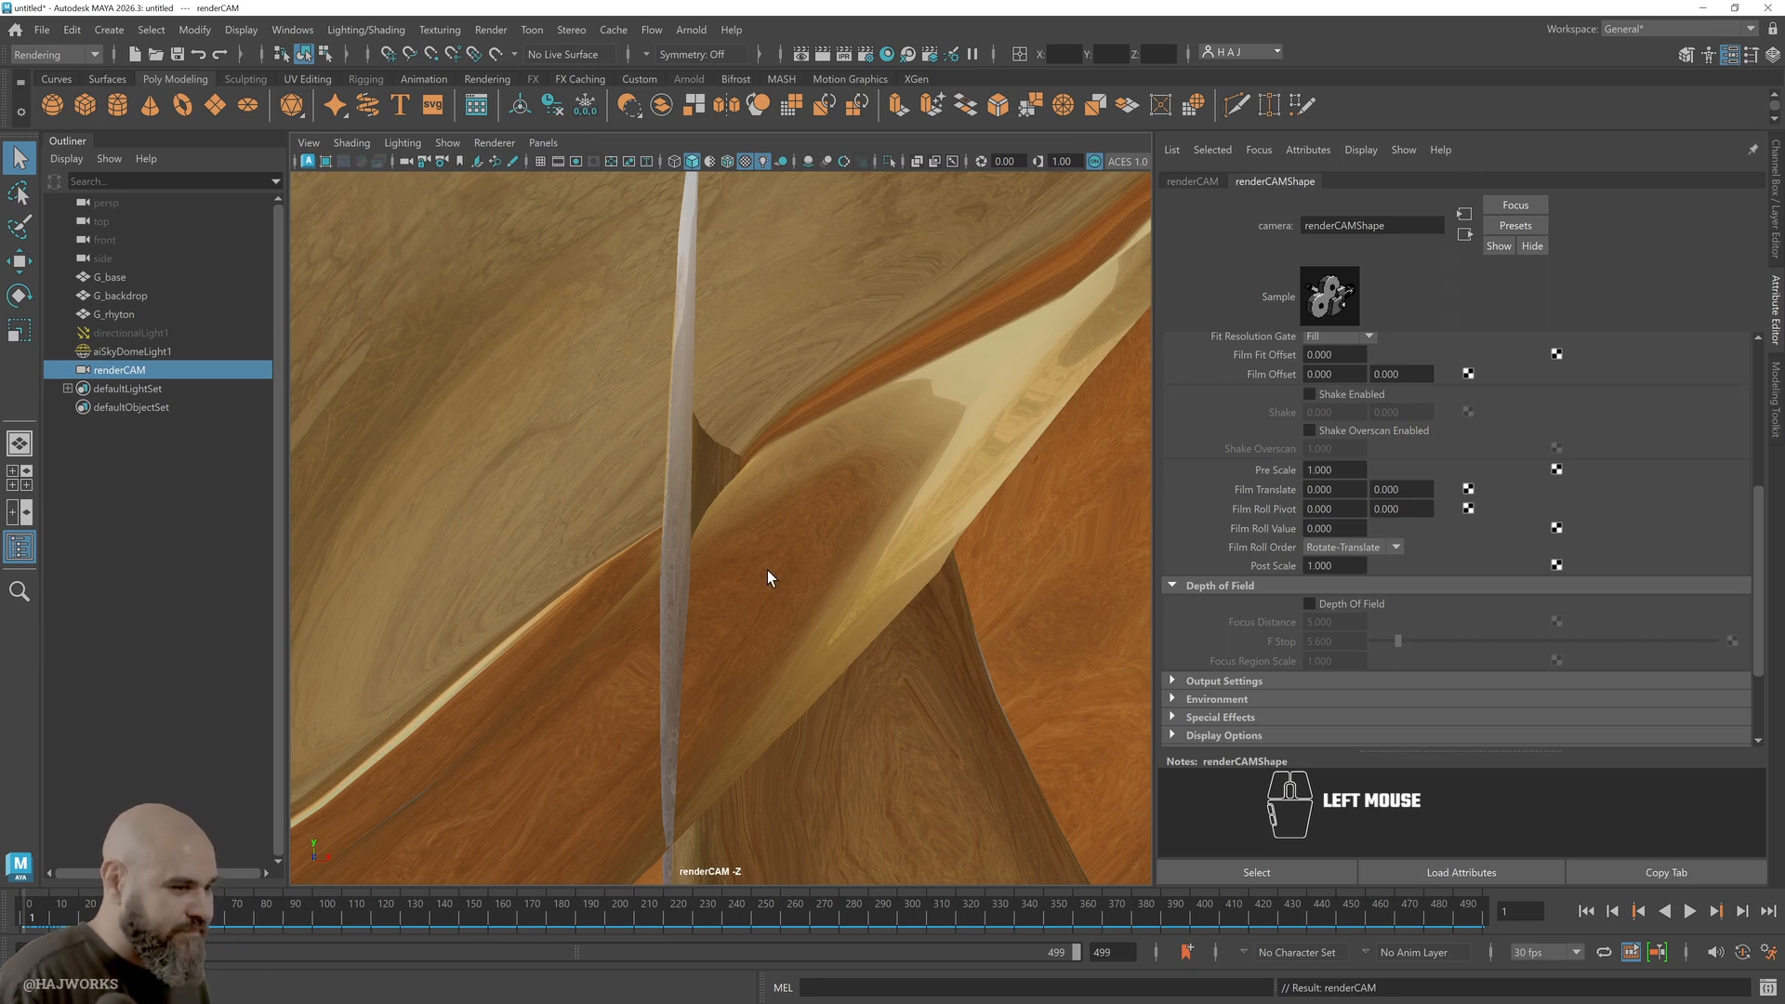
pyautogui.scroll(-10, 767, 570)
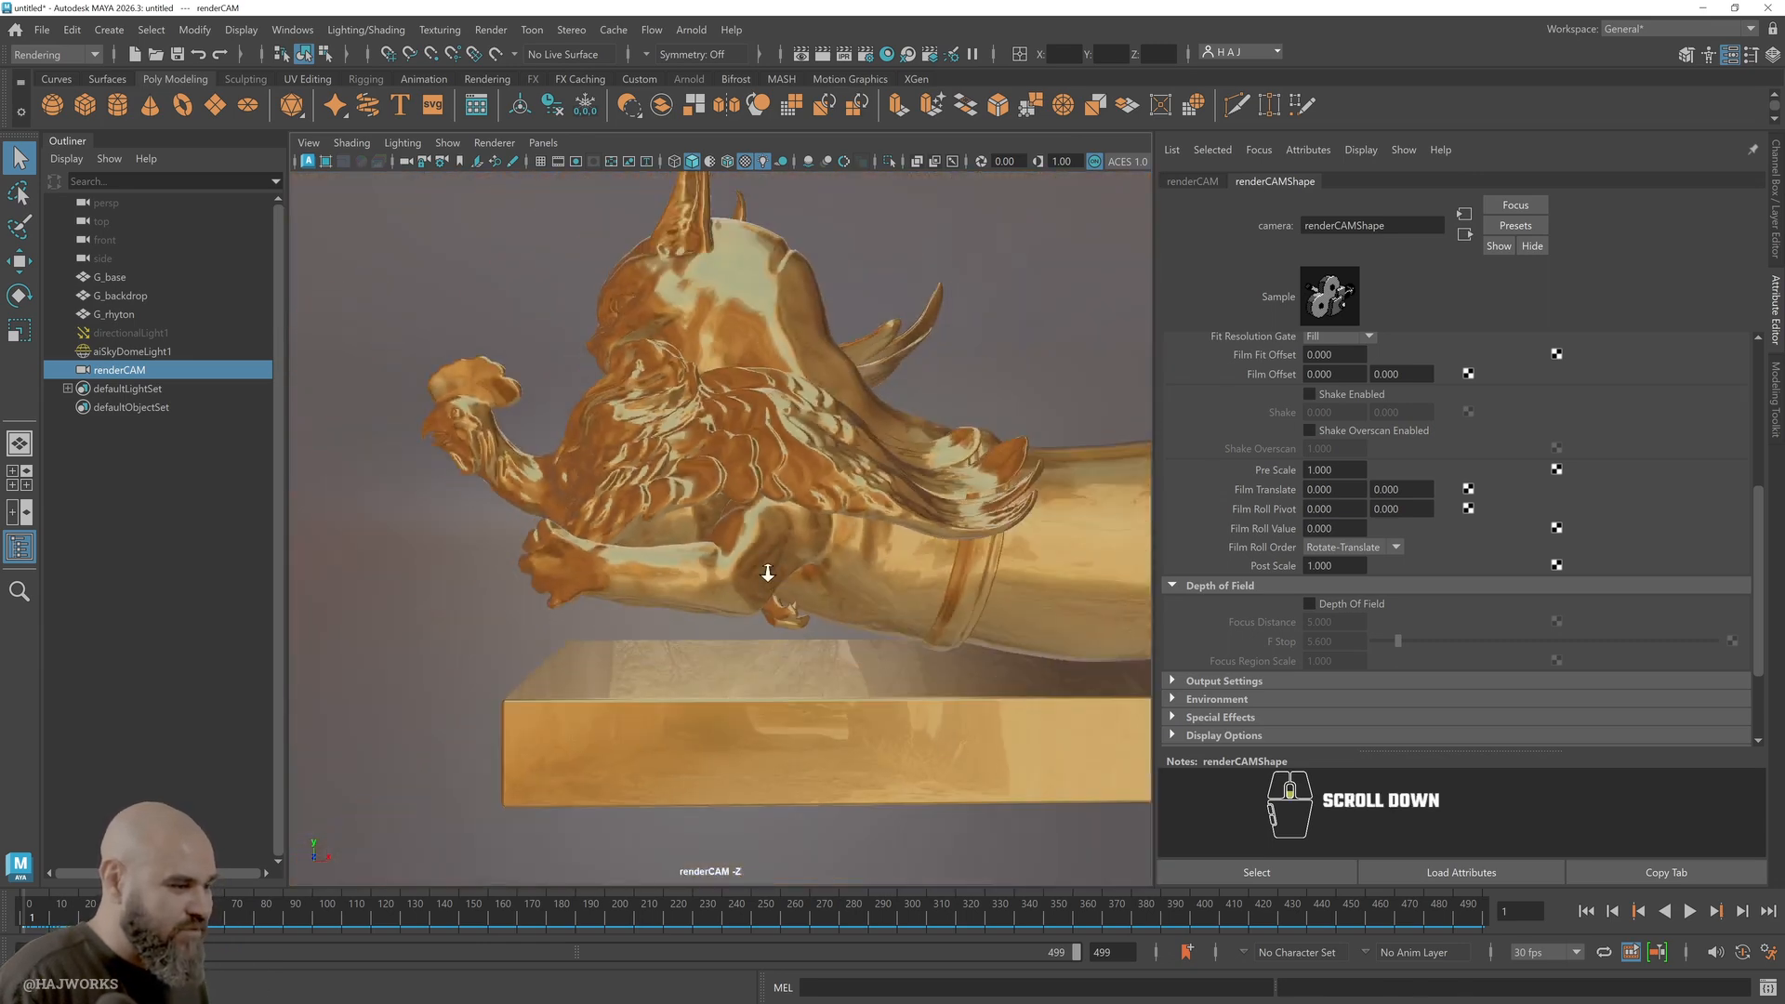
pyautogui.scroll(2, 766, 570)
pyautogui.scroll(-4, 805, 569)
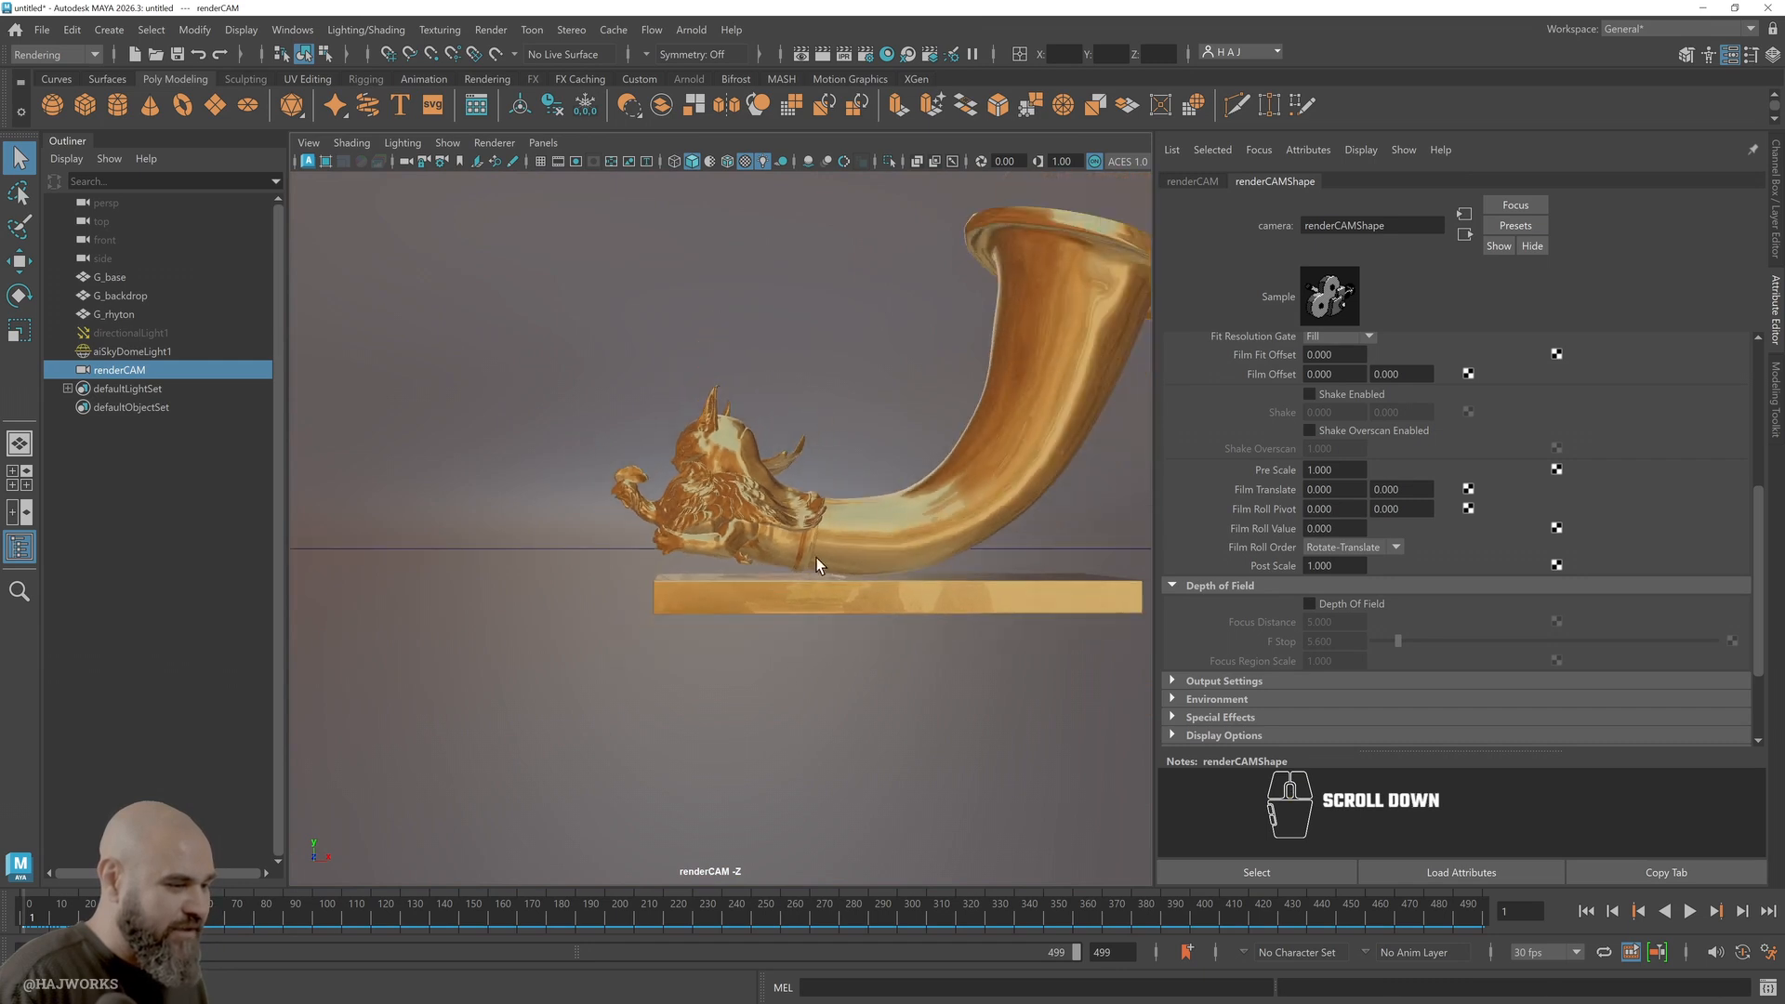
pyautogui.keyDown('alt'); pyautogui.moveTo(877, 556); pyautogui.dragTo(654, 668, button='middle'); pyautogui.keyUp('alt')
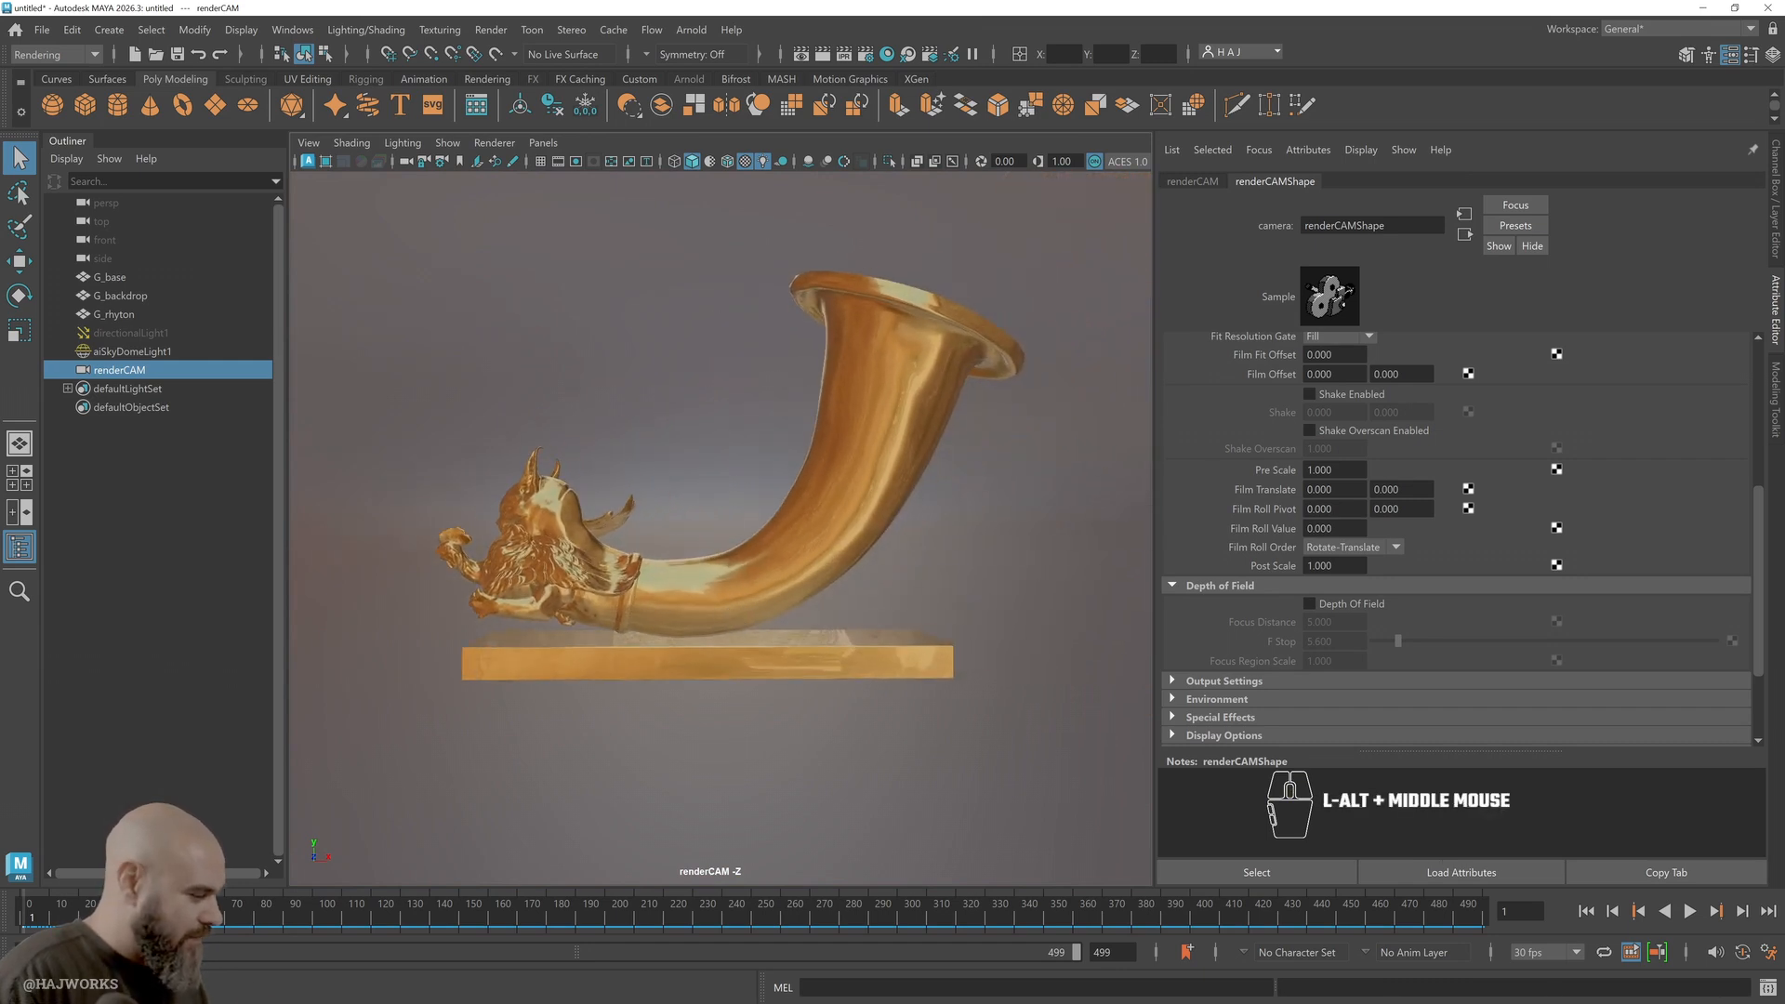
# Scrub the turntable animation through renderCAM and preview it with the Arnold viewport render
pyautogui.moveTo(38, 918); pyautogui.dragTo(1287, 866)
pyautogui.moveTo(1481, 915); pyautogui.dragTo(30, 887)
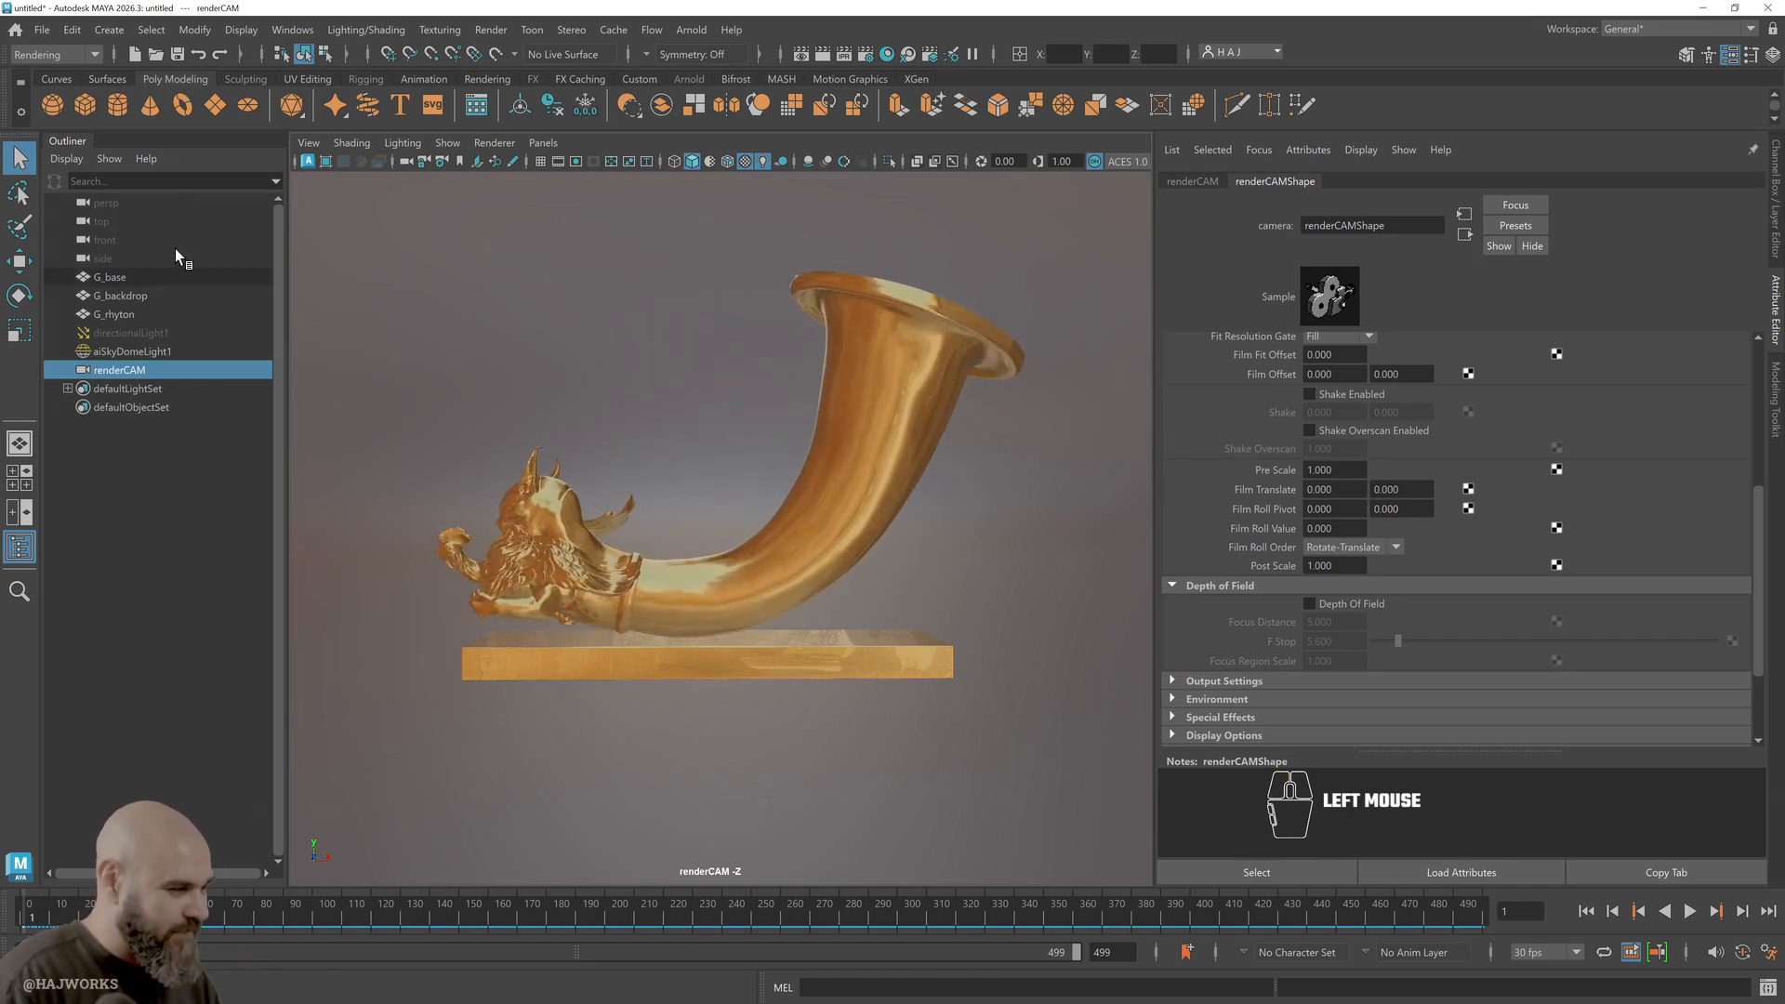
pyautogui.click(304, 163)
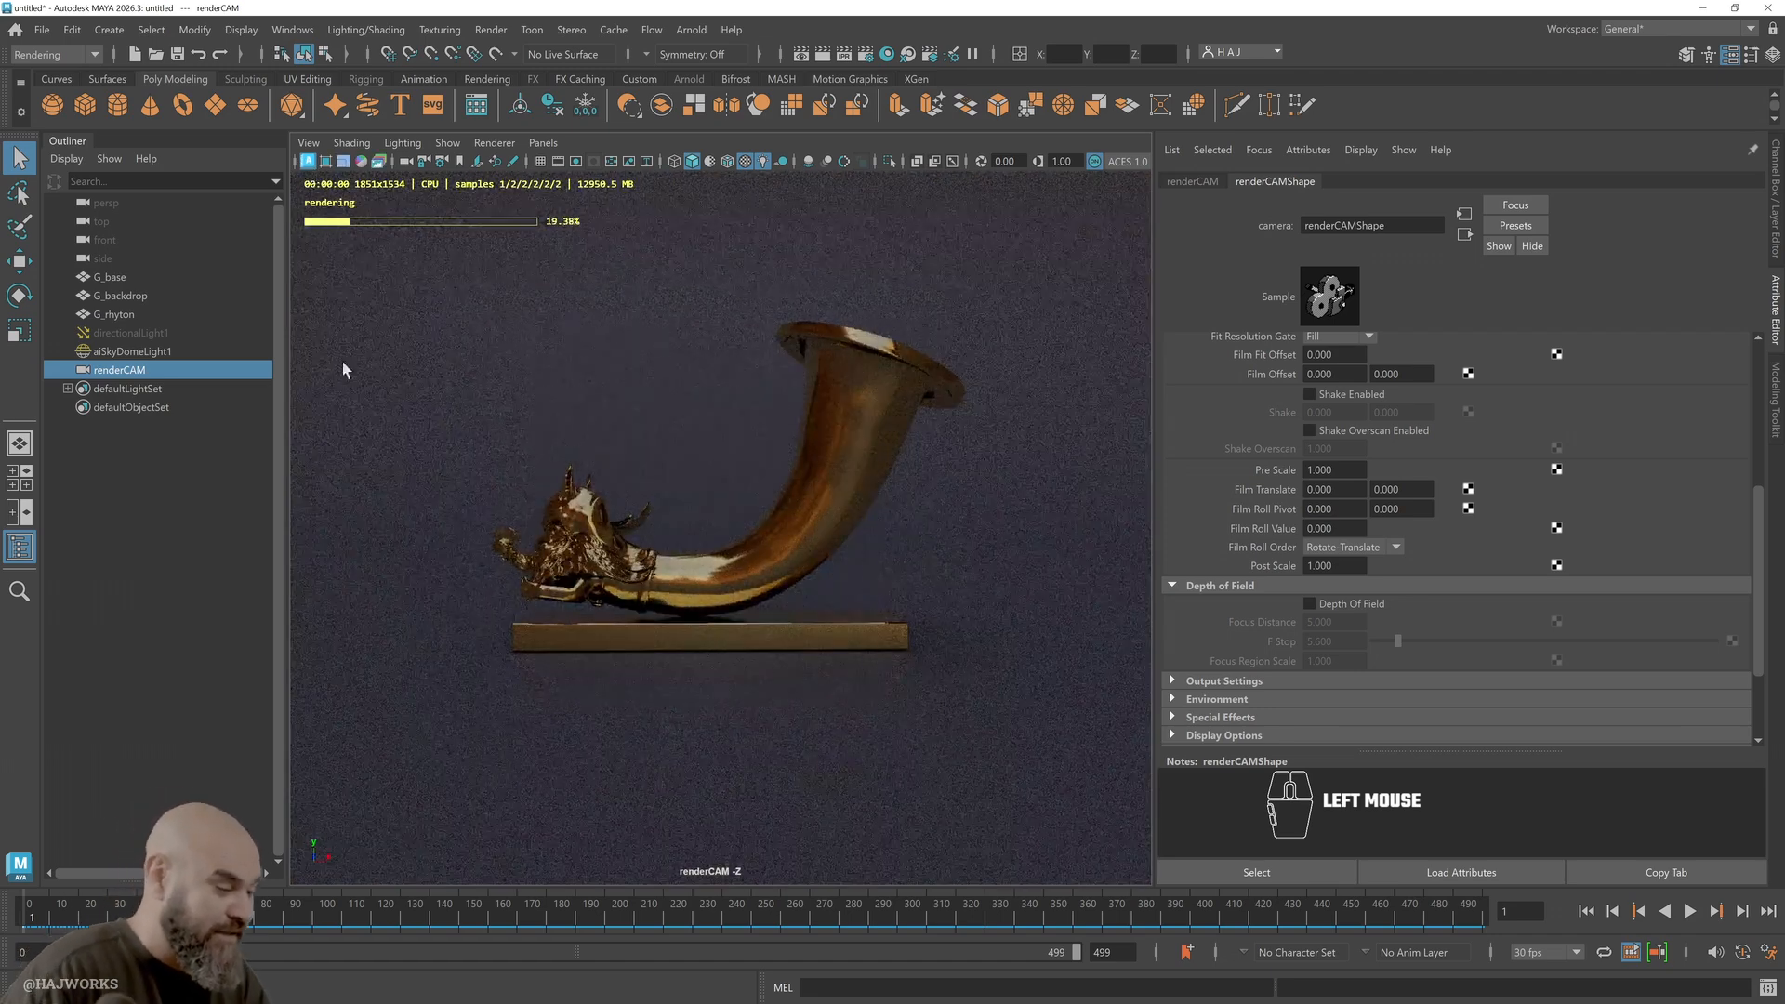
pyautogui.moveTo(54, 918); pyautogui.dragTo(3, 924)
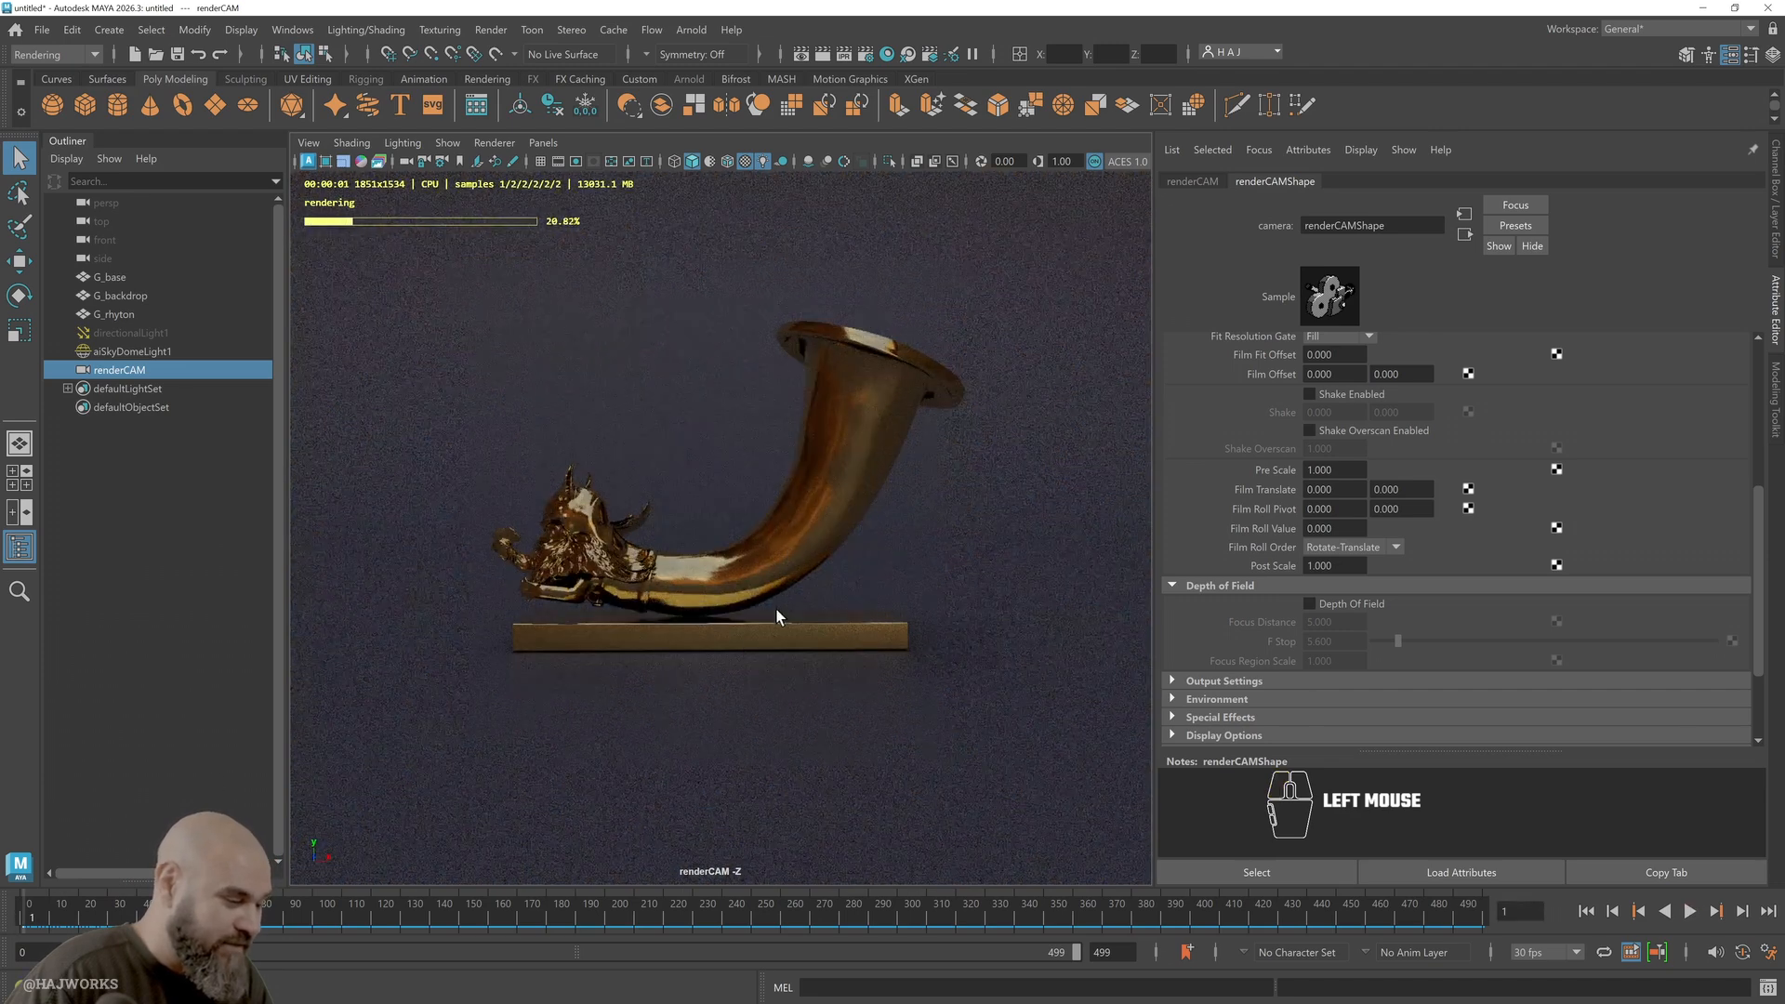
# Parent G_base under G_rhyton and expand G_rhyton in the scene hierarchy
pyautogui.click(742, 649)
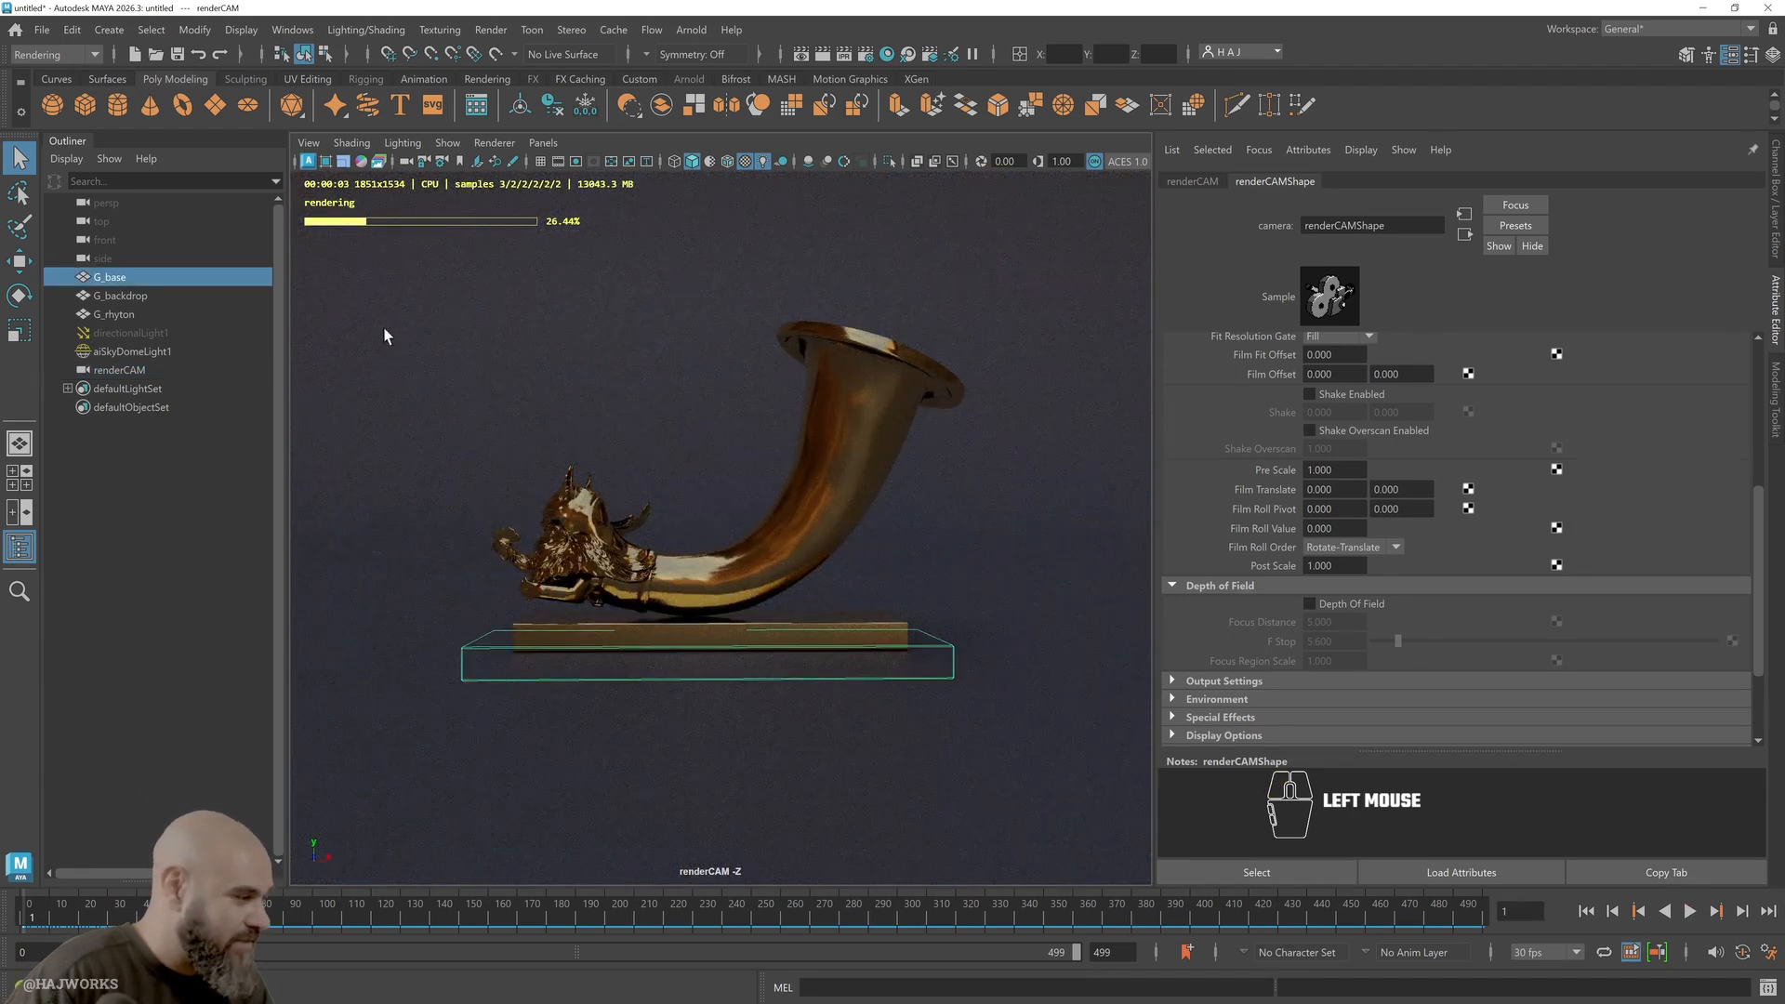
pyautogui.click(143, 277)
pyautogui.scroll(-2, 144, 277)
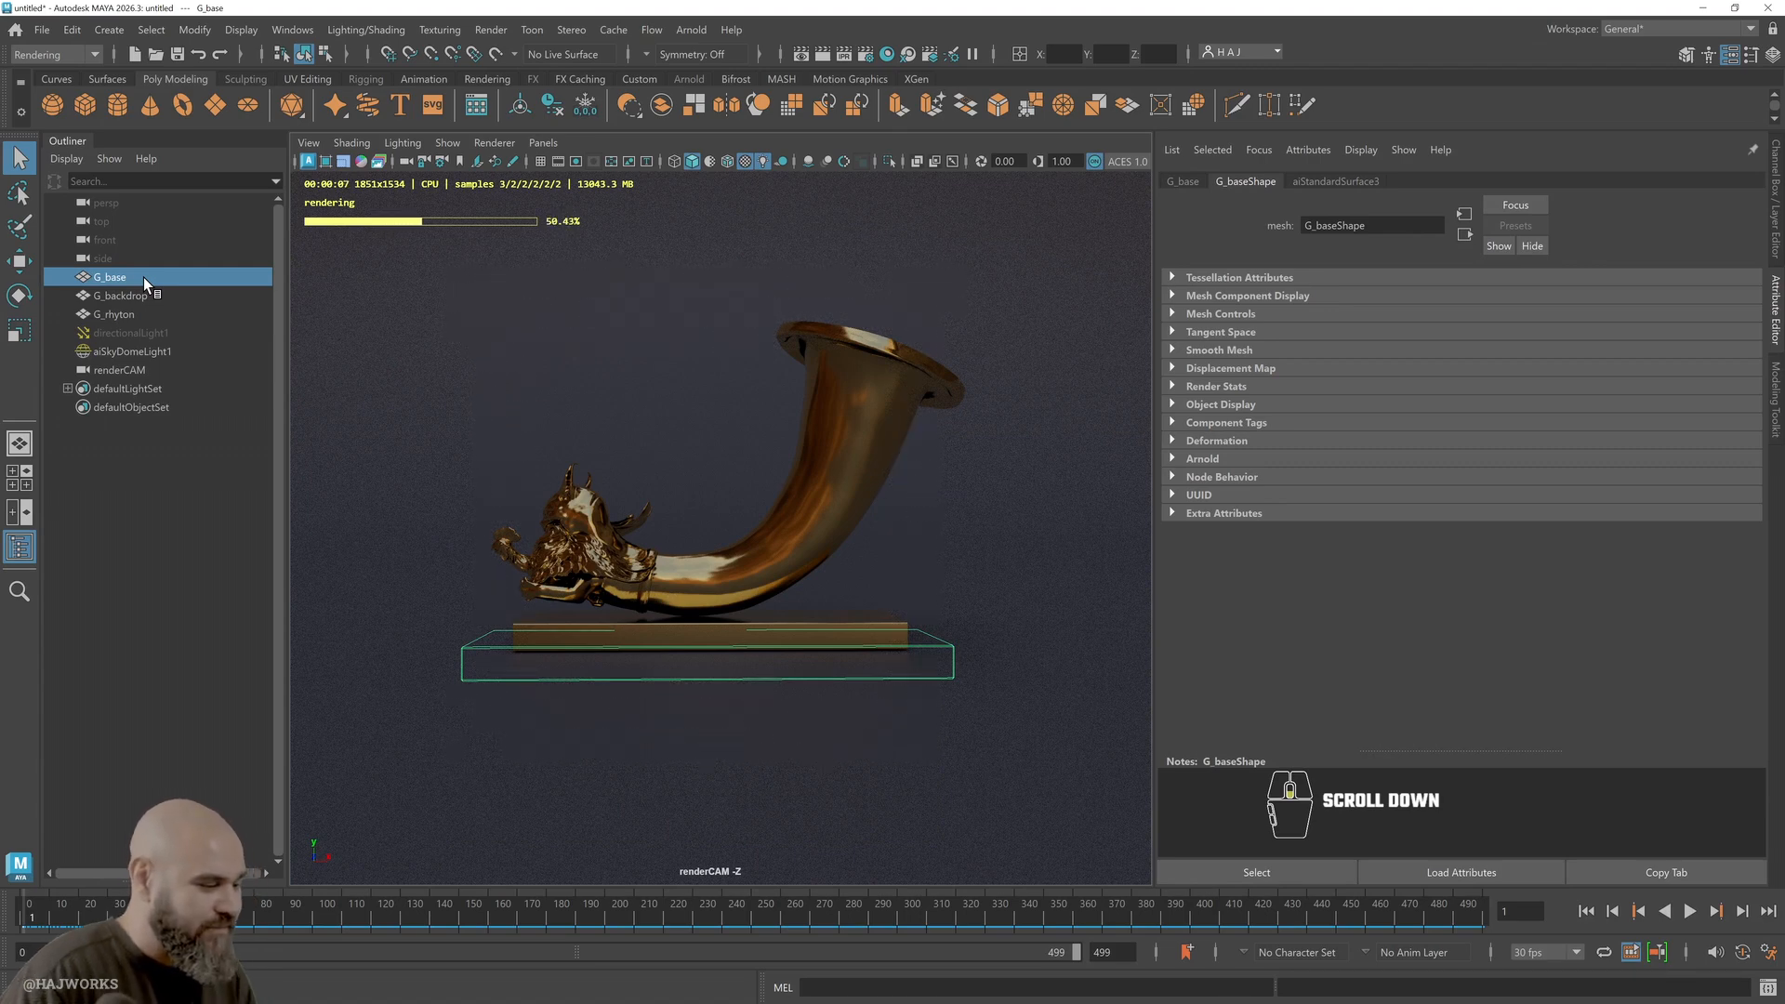
pyautogui.keyDown('shift'); pyautogui.click(728, 567); pyautogui.keyUp('shift')
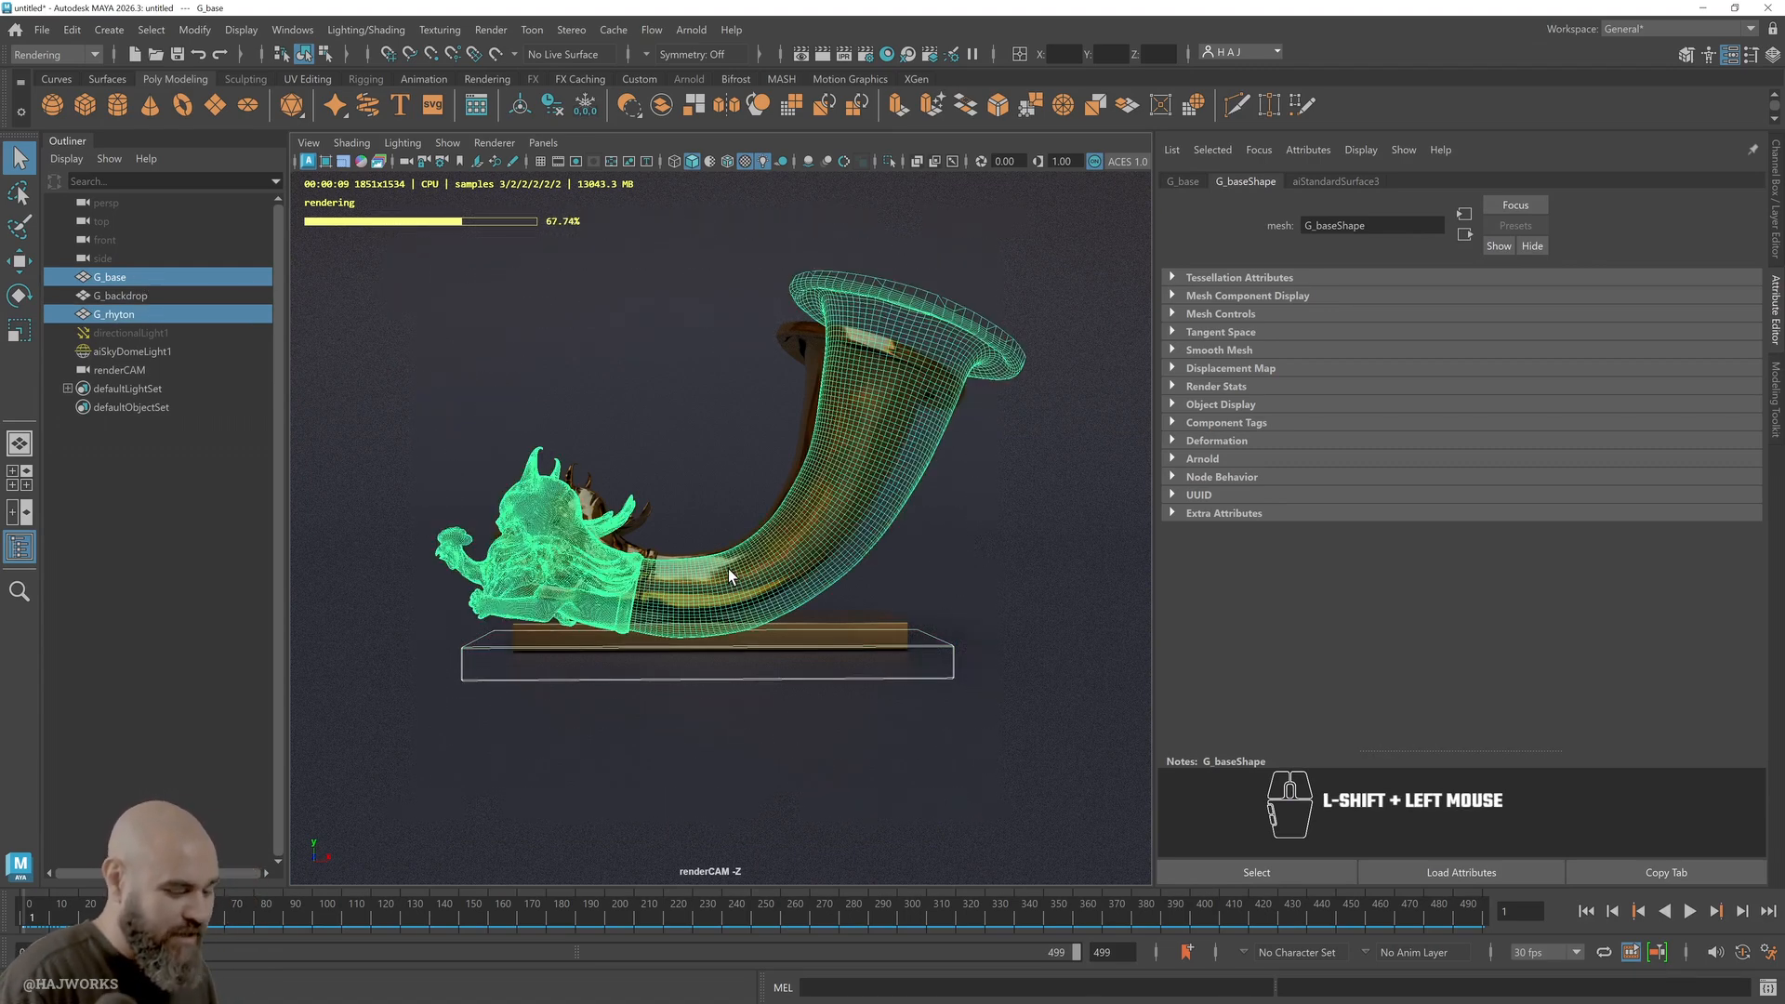
pyautogui.press('p')
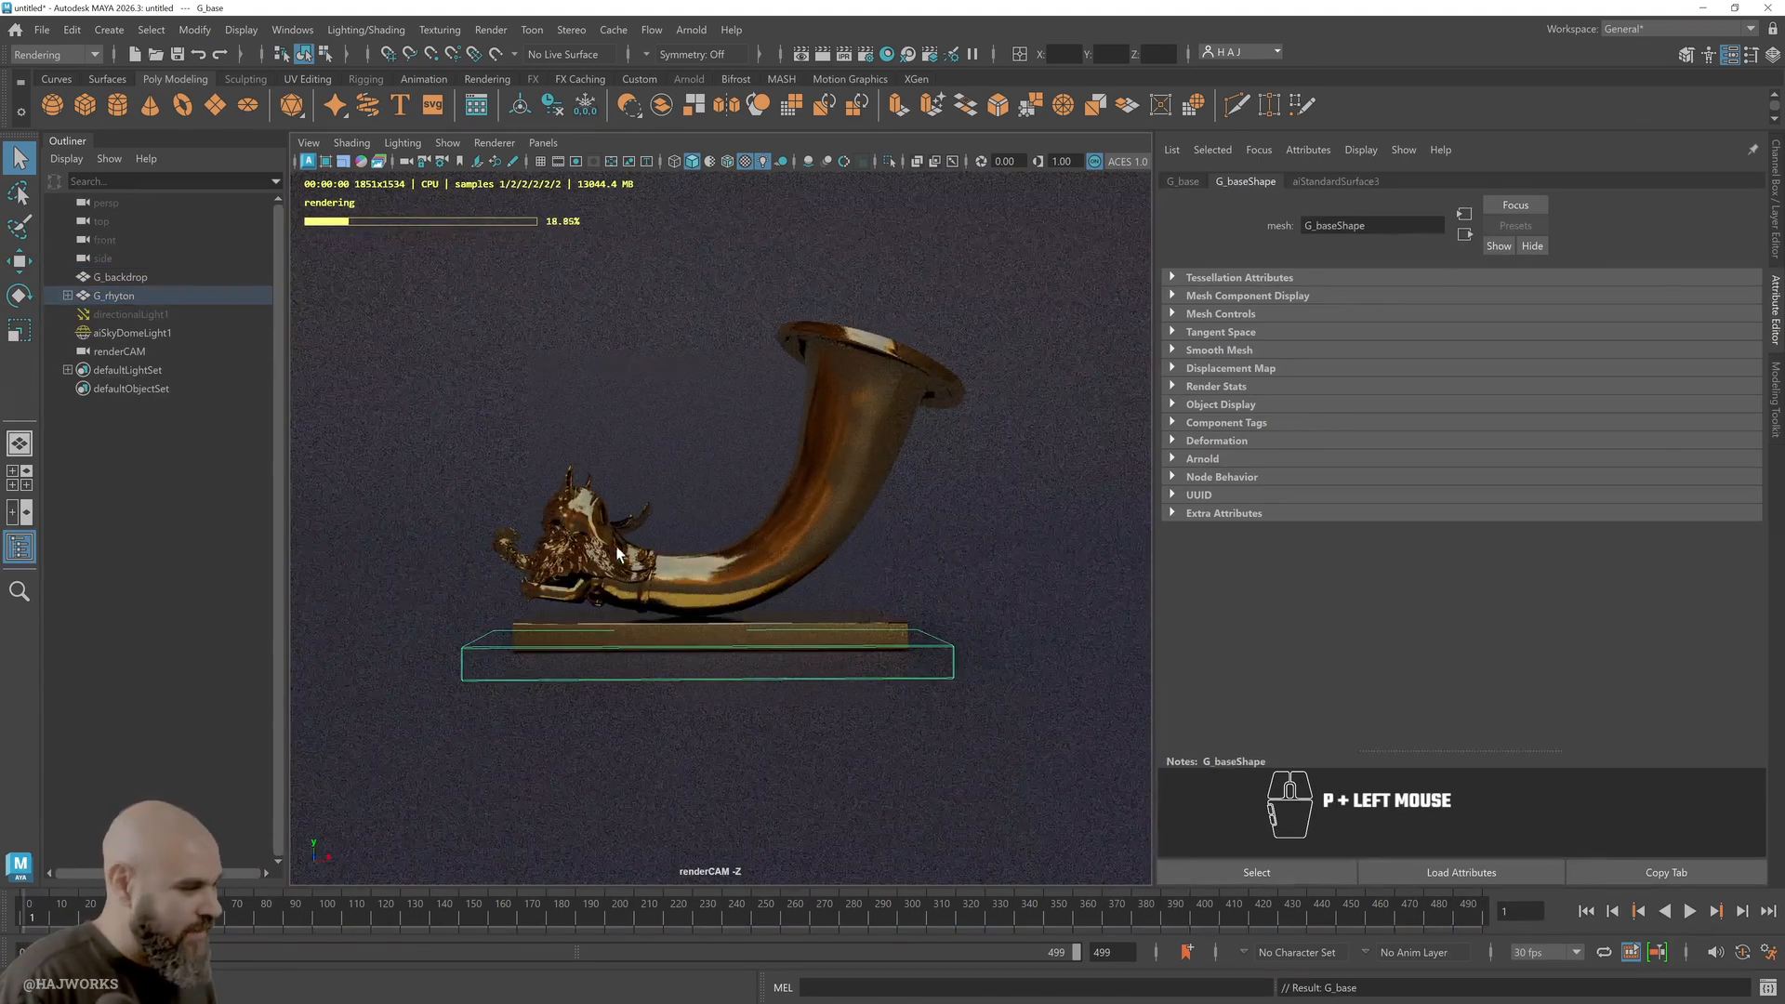
pyautogui.click(68, 296)
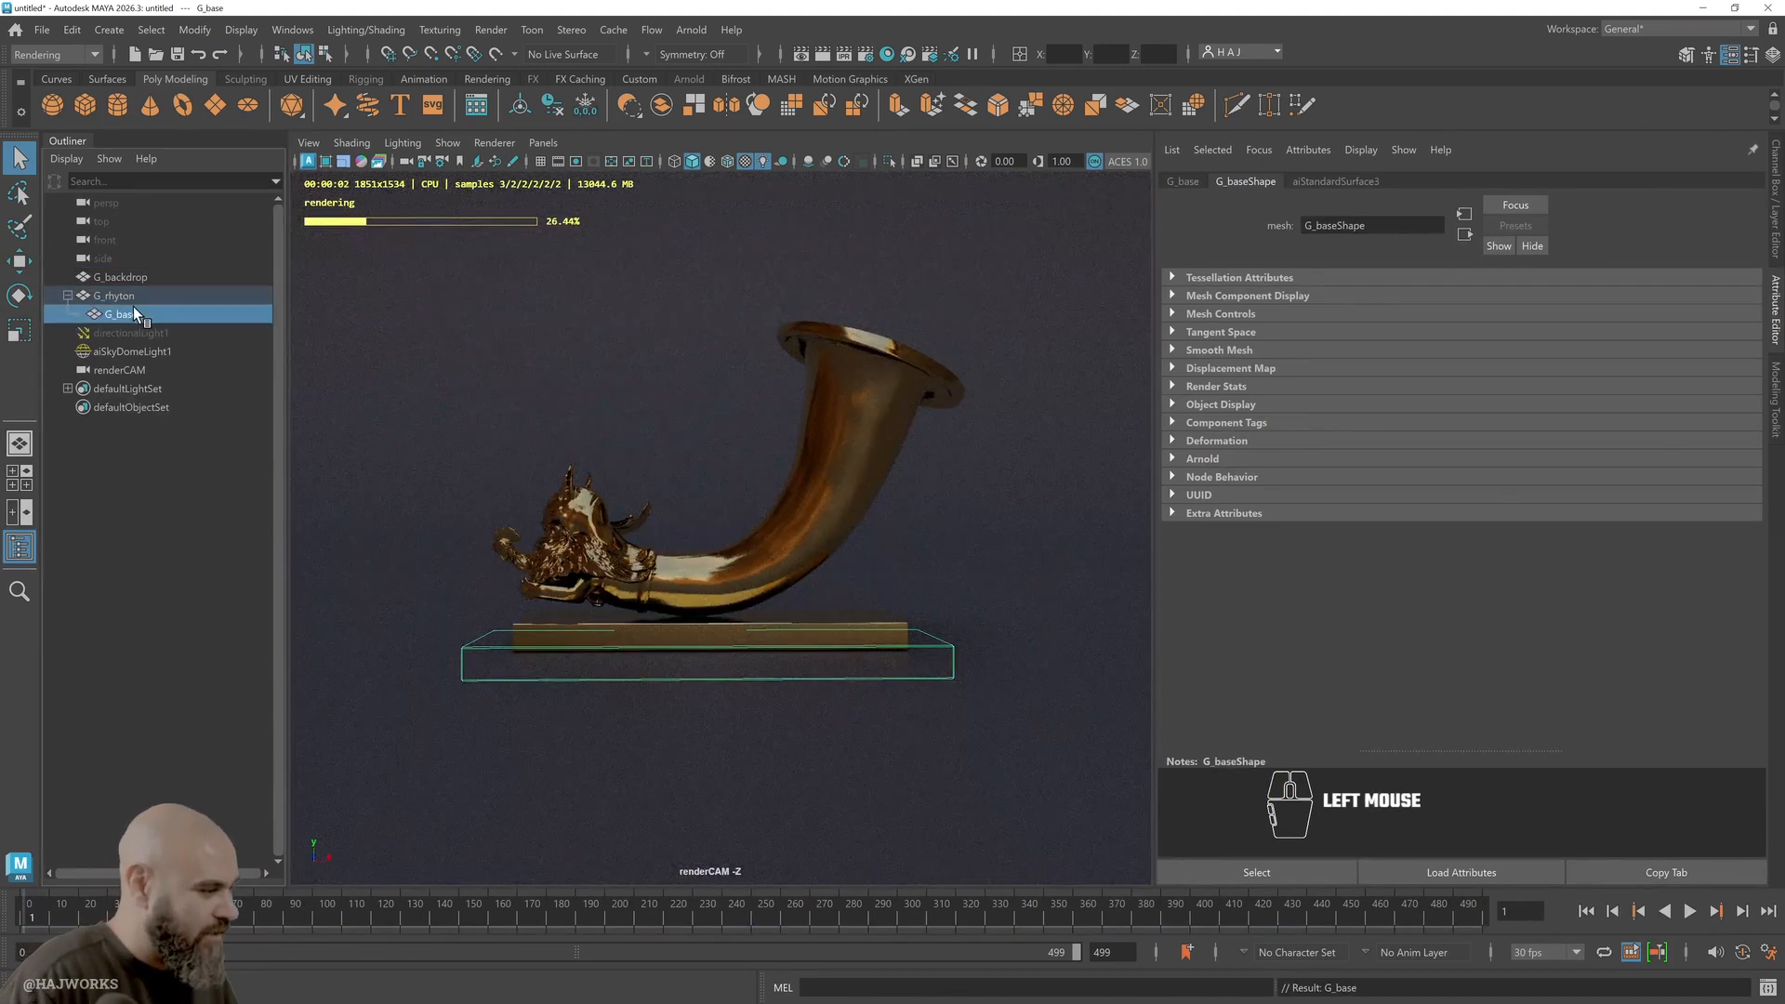
# Check the combined rotation of the rhyton and base over the timeline and tighten the renderCAM framing
pyautogui.moveTo(53, 917); pyautogui.dragTo(3, 901)
pyautogui.click(466, 311)
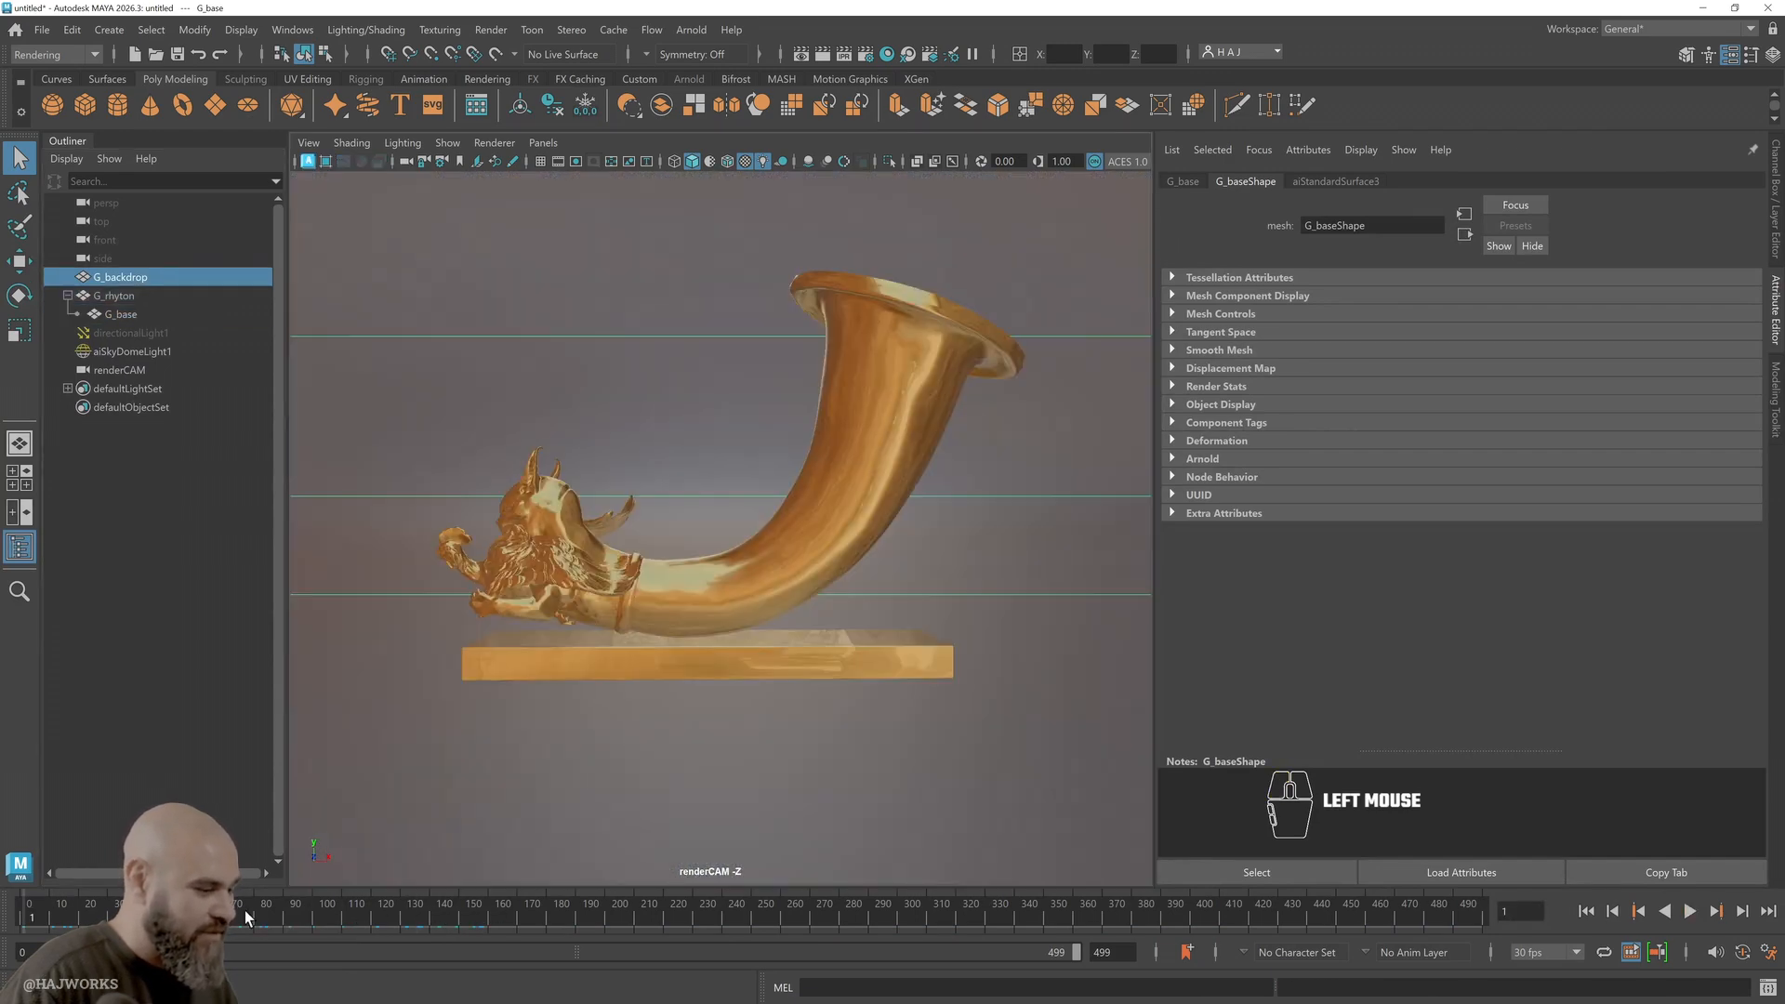
pyautogui.moveTo(35, 912)
pyautogui.mouseDown()
pyautogui.moveTo(644, 944)
pyautogui.moveTo(1448, 913)
pyautogui.moveTo(744, 940)
pyautogui.moveTo(32, 924)
pyautogui.mouseUp()
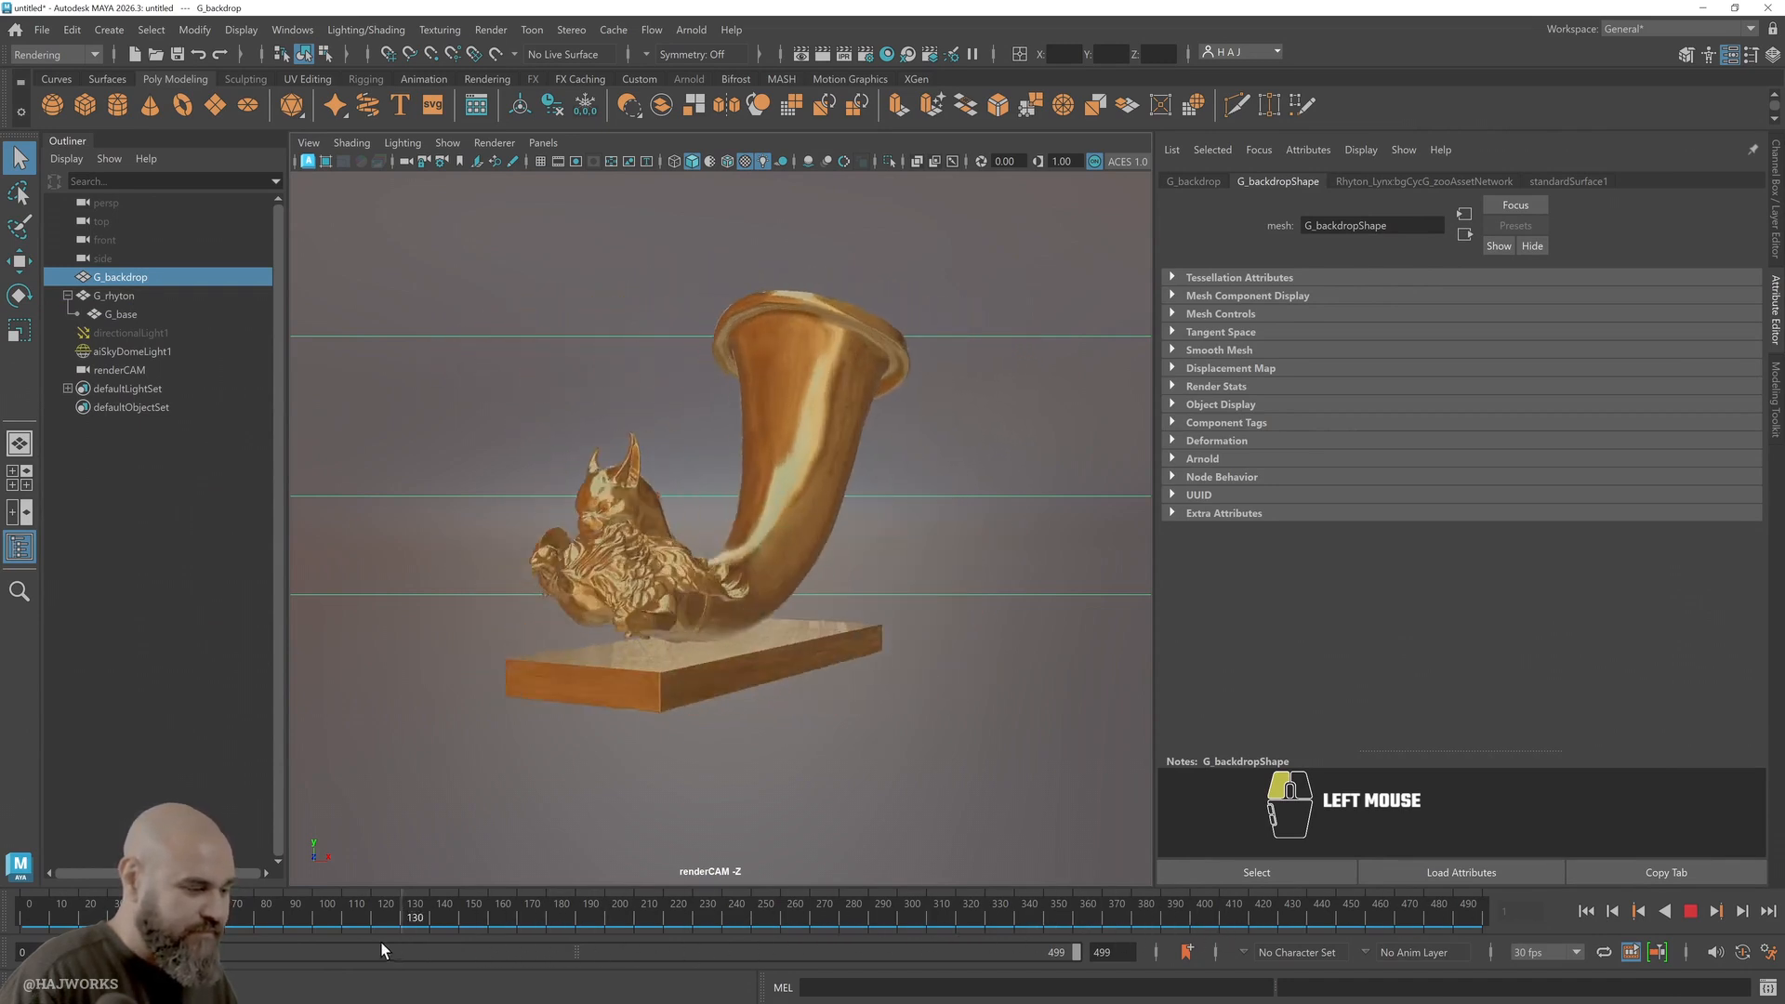
pyautogui.scroll(4, 627, 550)
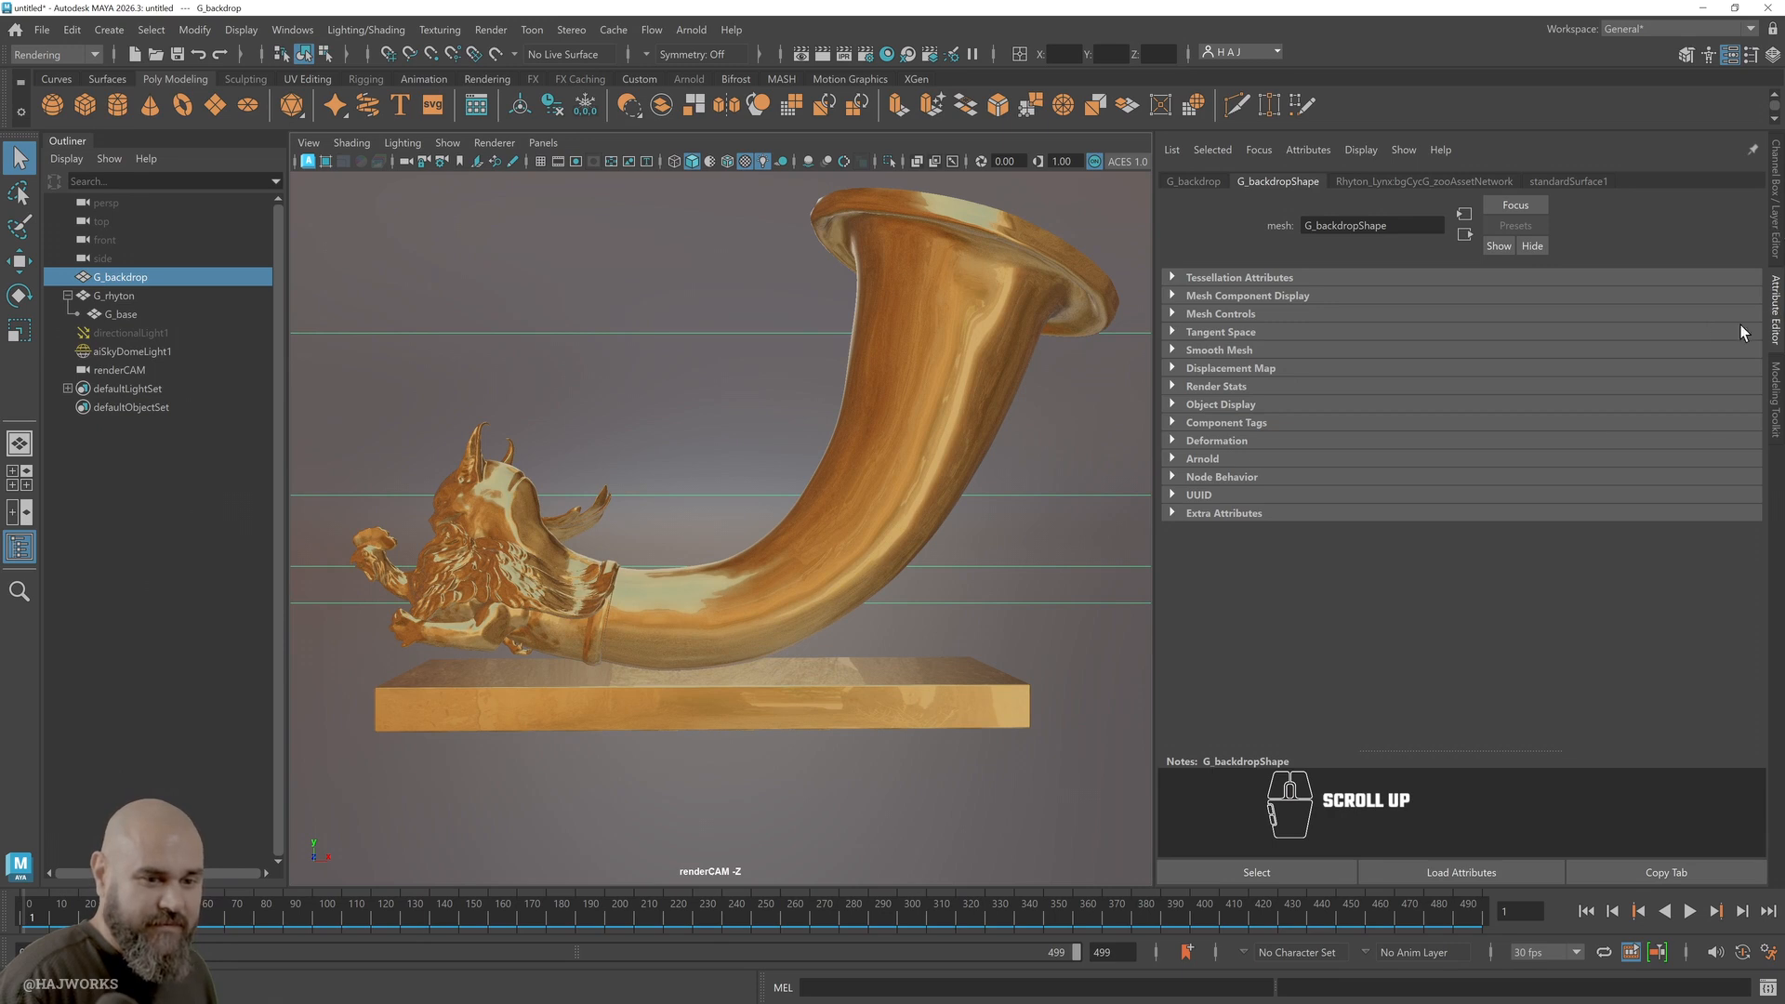
# Show the object's channels and the four-view layout, and scrub the timeline to examine the turntable rotation from every view
pyautogui.hotkey('ctrl', 'a')
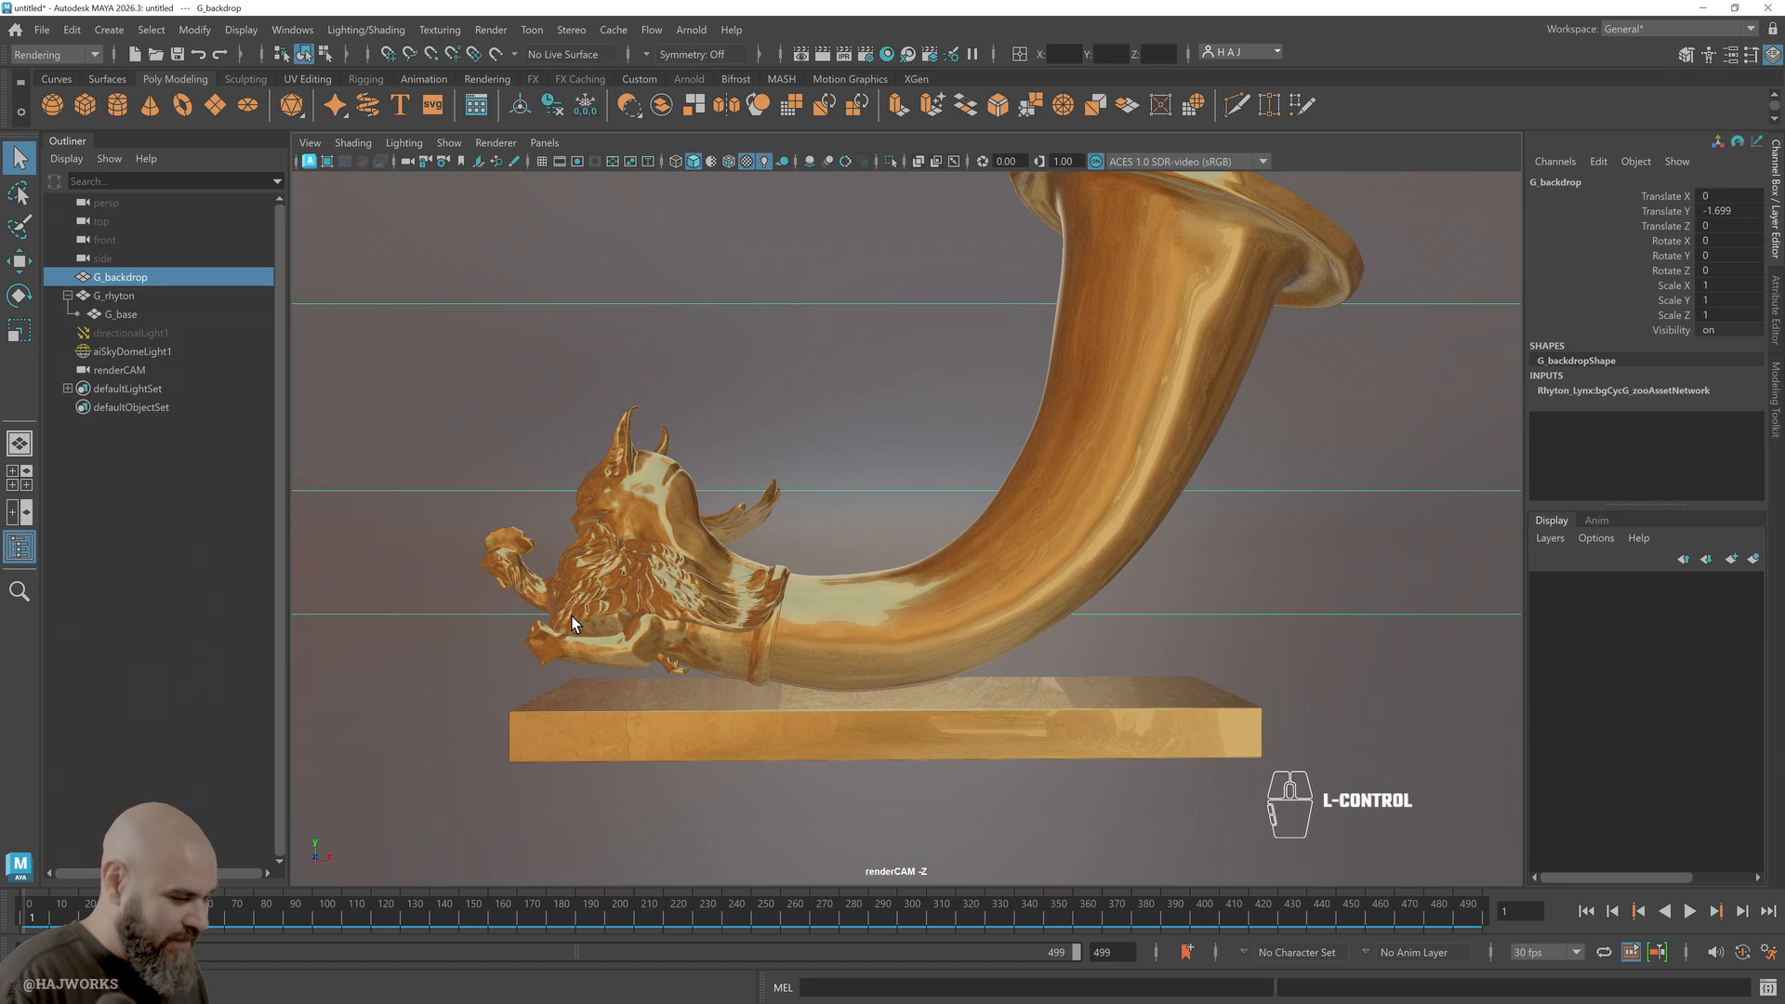
pyautogui.press('space')
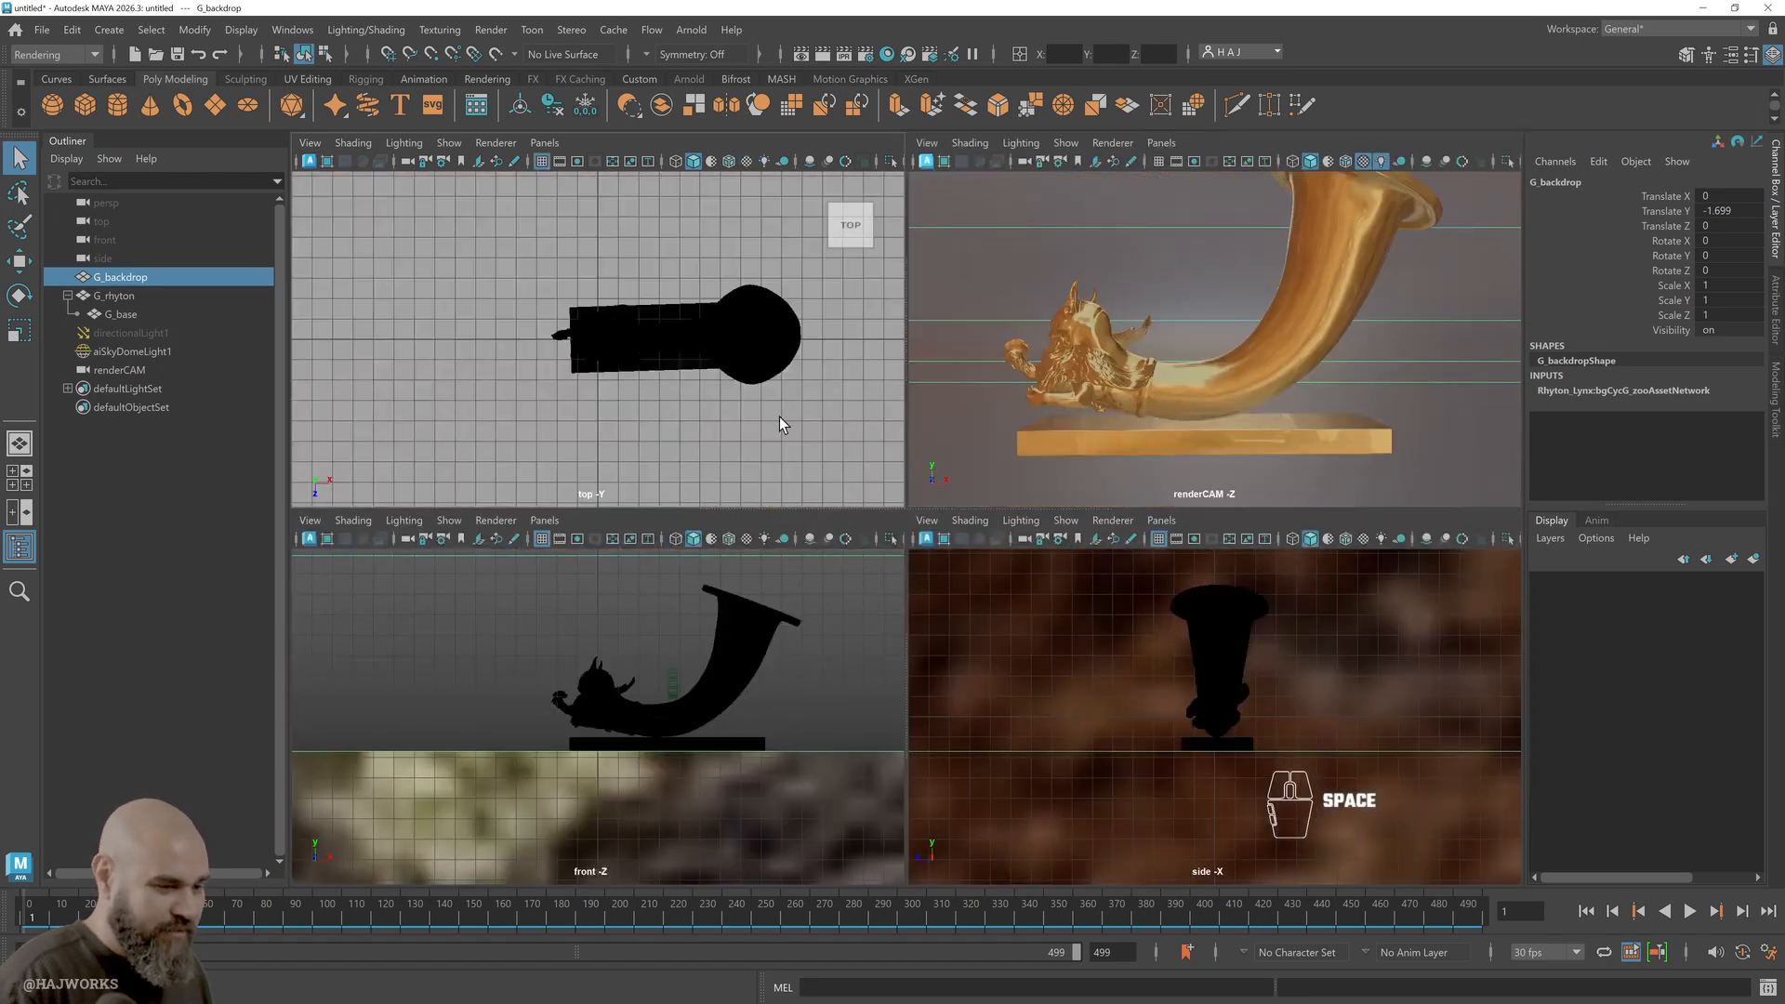
pyautogui.moveTo(56, 918)
pyautogui.mouseDown()
pyautogui.moveTo(1348, 915)
pyautogui.moveTo(484, 925)
pyautogui.moveTo(403, 944)
pyautogui.moveTo(1381, 881)
pyautogui.moveTo(1052, 914)
pyautogui.moveTo(29, 925)
pyautogui.moveTo(45, 924)
pyautogui.mouseUp()
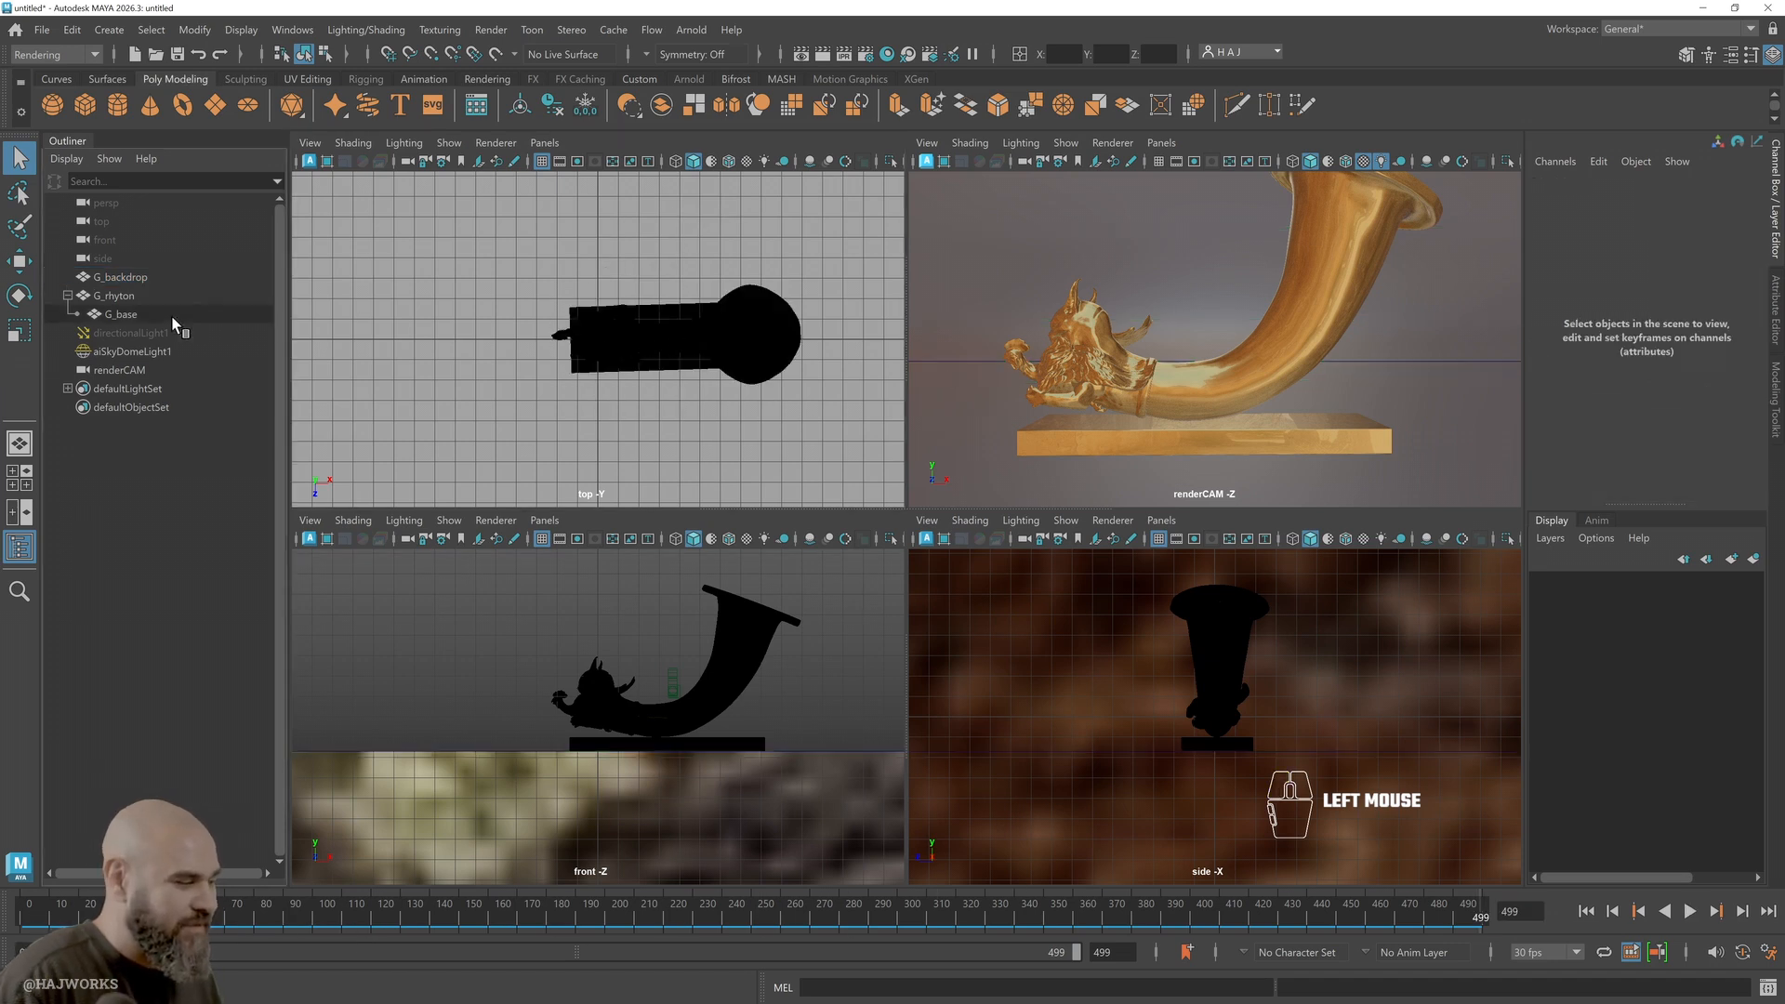
pyautogui.click(60, 918)
pyautogui.moveTo(61, 915)
pyautogui.mouseDown()
pyautogui.moveTo(452, 942)
pyautogui.moveTo(1393, 929)
pyautogui.moveTo(29, 918)
pyautogui.mouseUp()
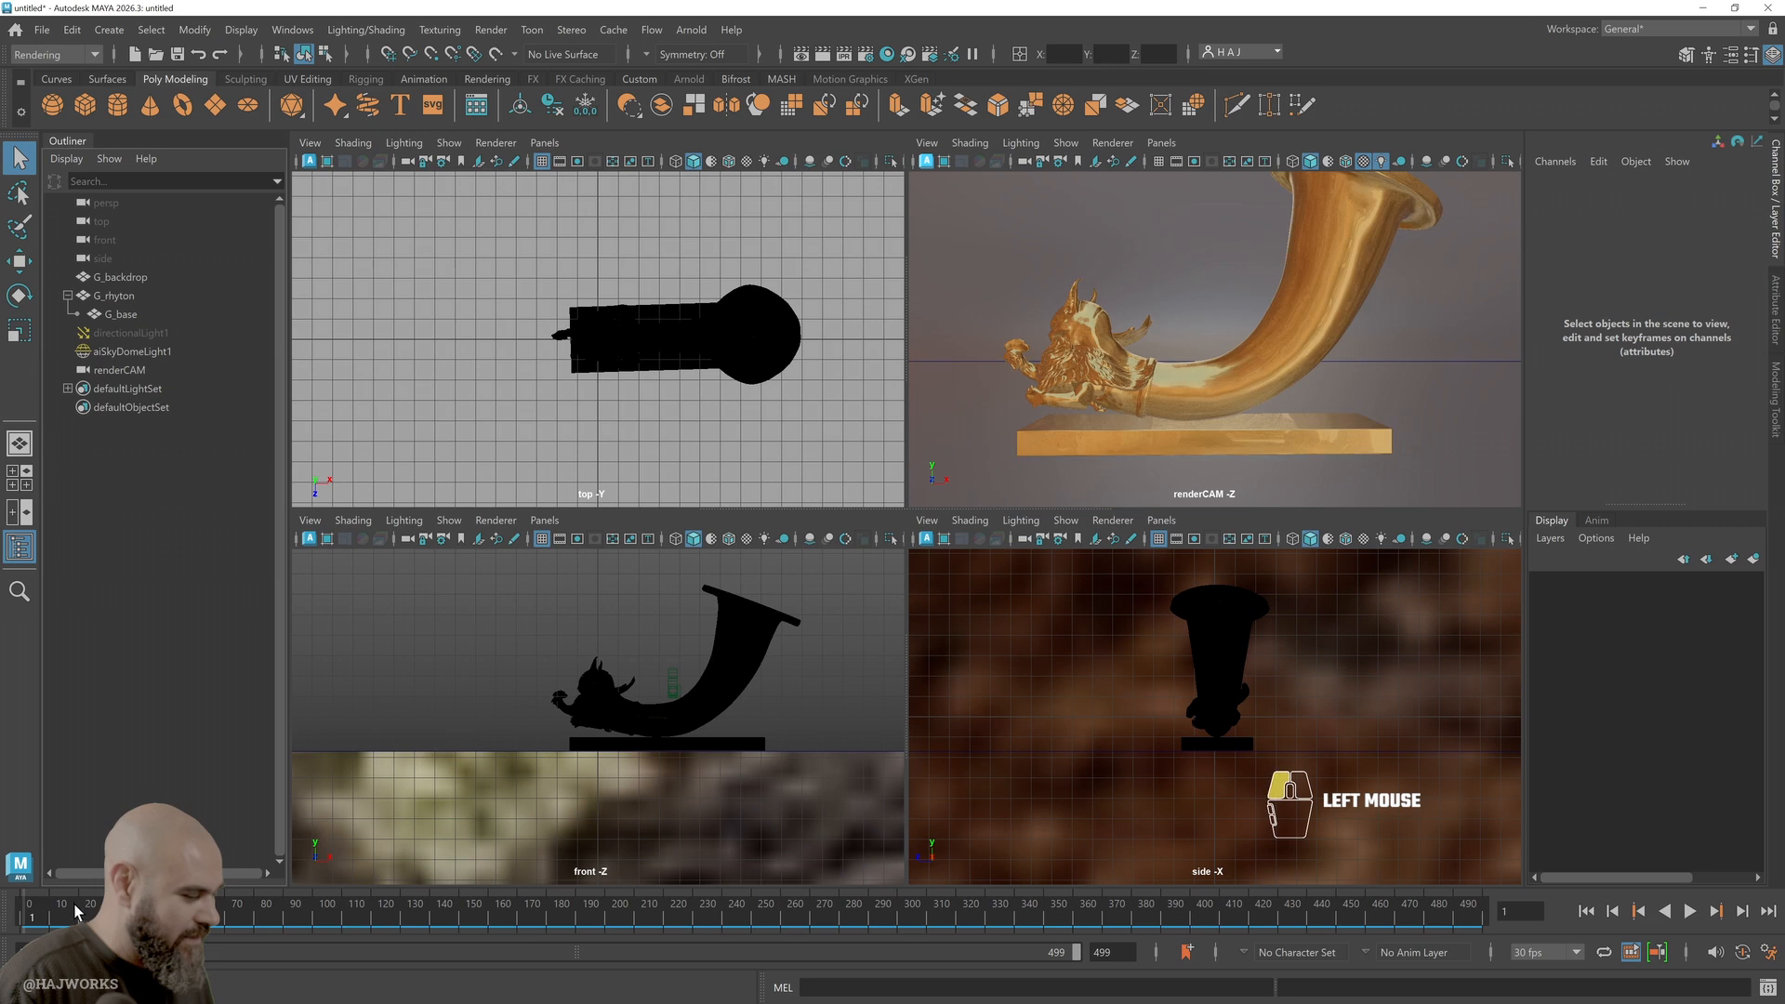
pyautogui.moveTo(46, 920)
pyautogui.mouseDown()
pyautogui.moveTo(260, 937)
pyautogui.moveTo(26, 930)
pyautogui.mouseUp()
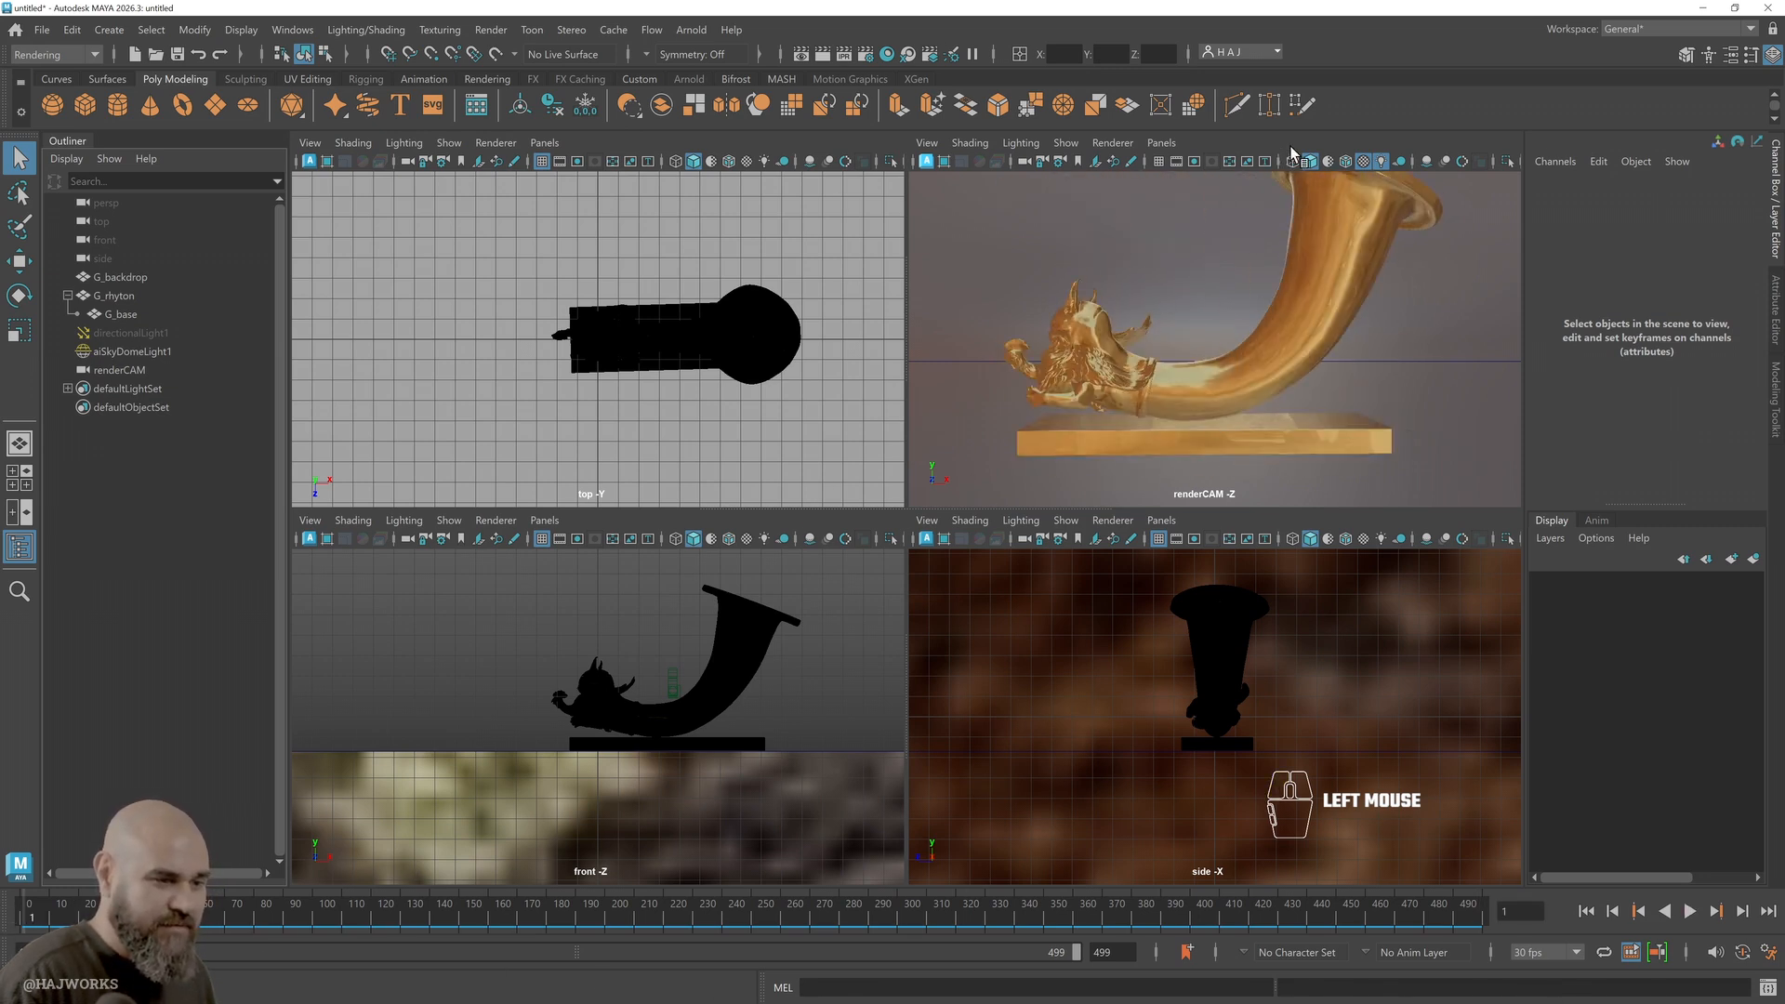
pyautogui.moveTo(24, 912); pyautogui.dragTo(1, 829)
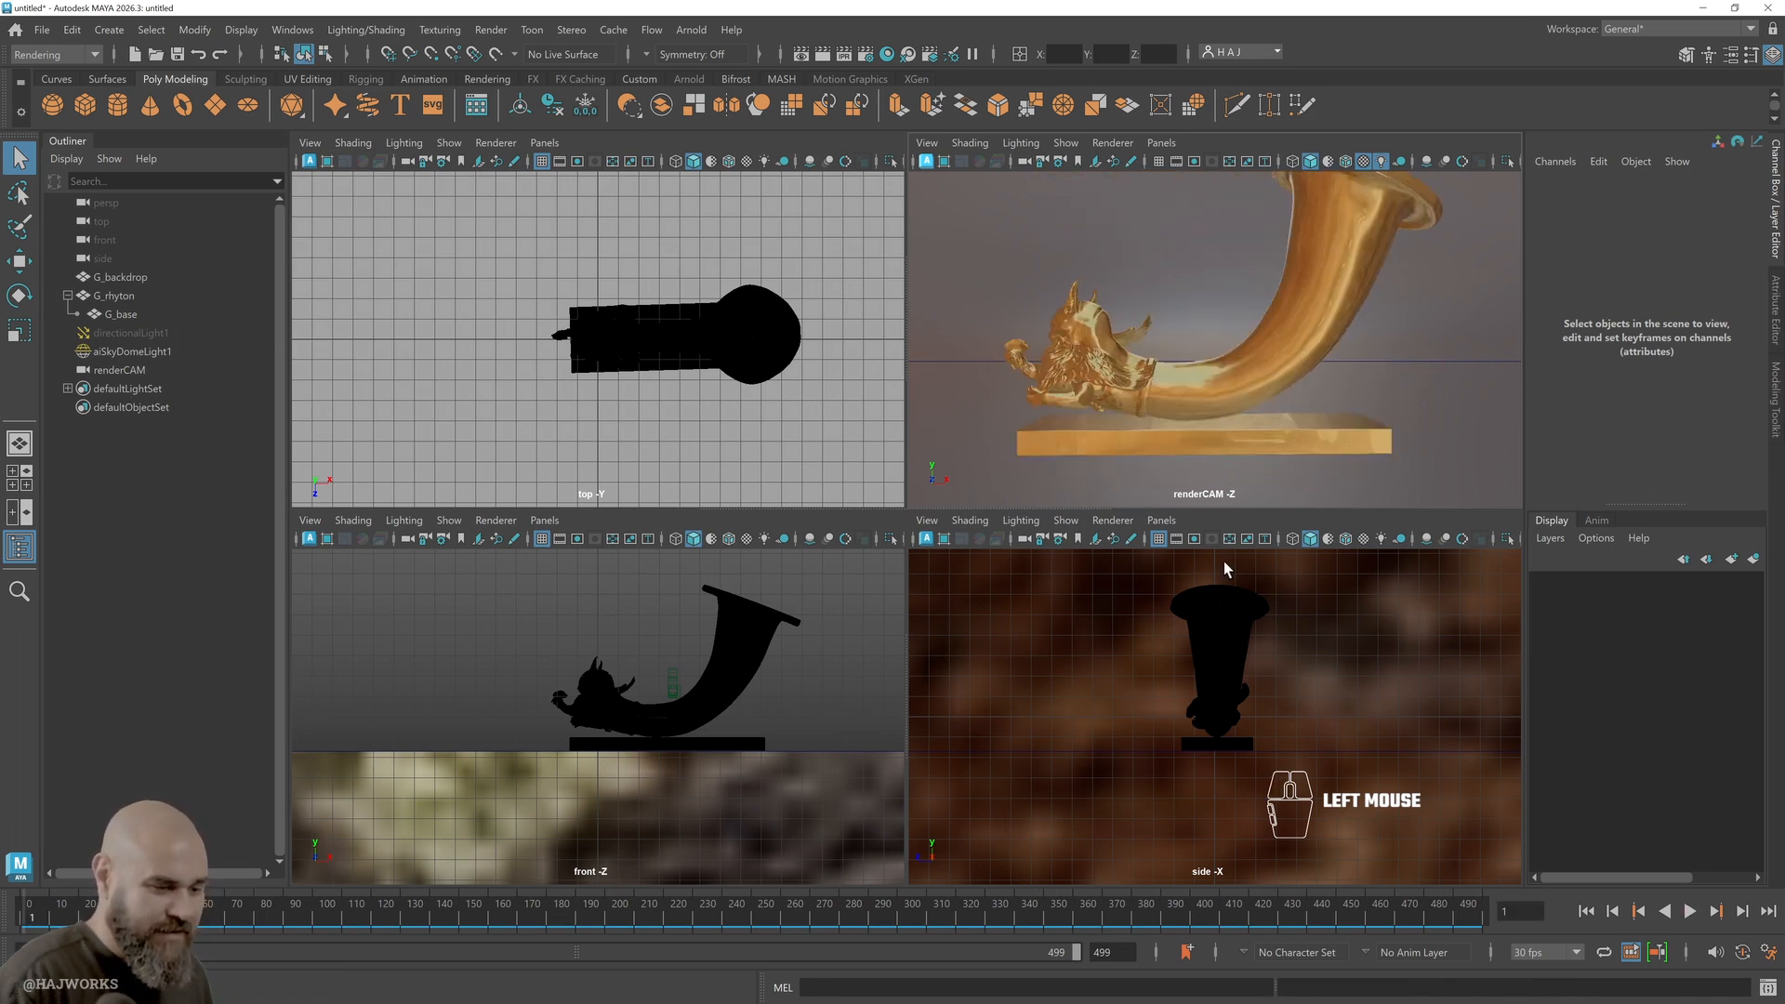
pyautogui.press('Right')
pyautogui.moveTo(28, 916)
pyautogui.mouseDown()
pyautogui.moveTo(1552, 915)
pyautogui.moveTo(458, 970)
pyautogui.moveTo(18, 929)
pyautogui.moveTo(1558, 857)
pyautogui.moveTo(840, 914)
pyautogui.moveTo(22, 920)
pyautogui.mouseUp()
# Group renderCAM and G_rhyton together and check the new group's contents
pyautogui.click(694, 523)
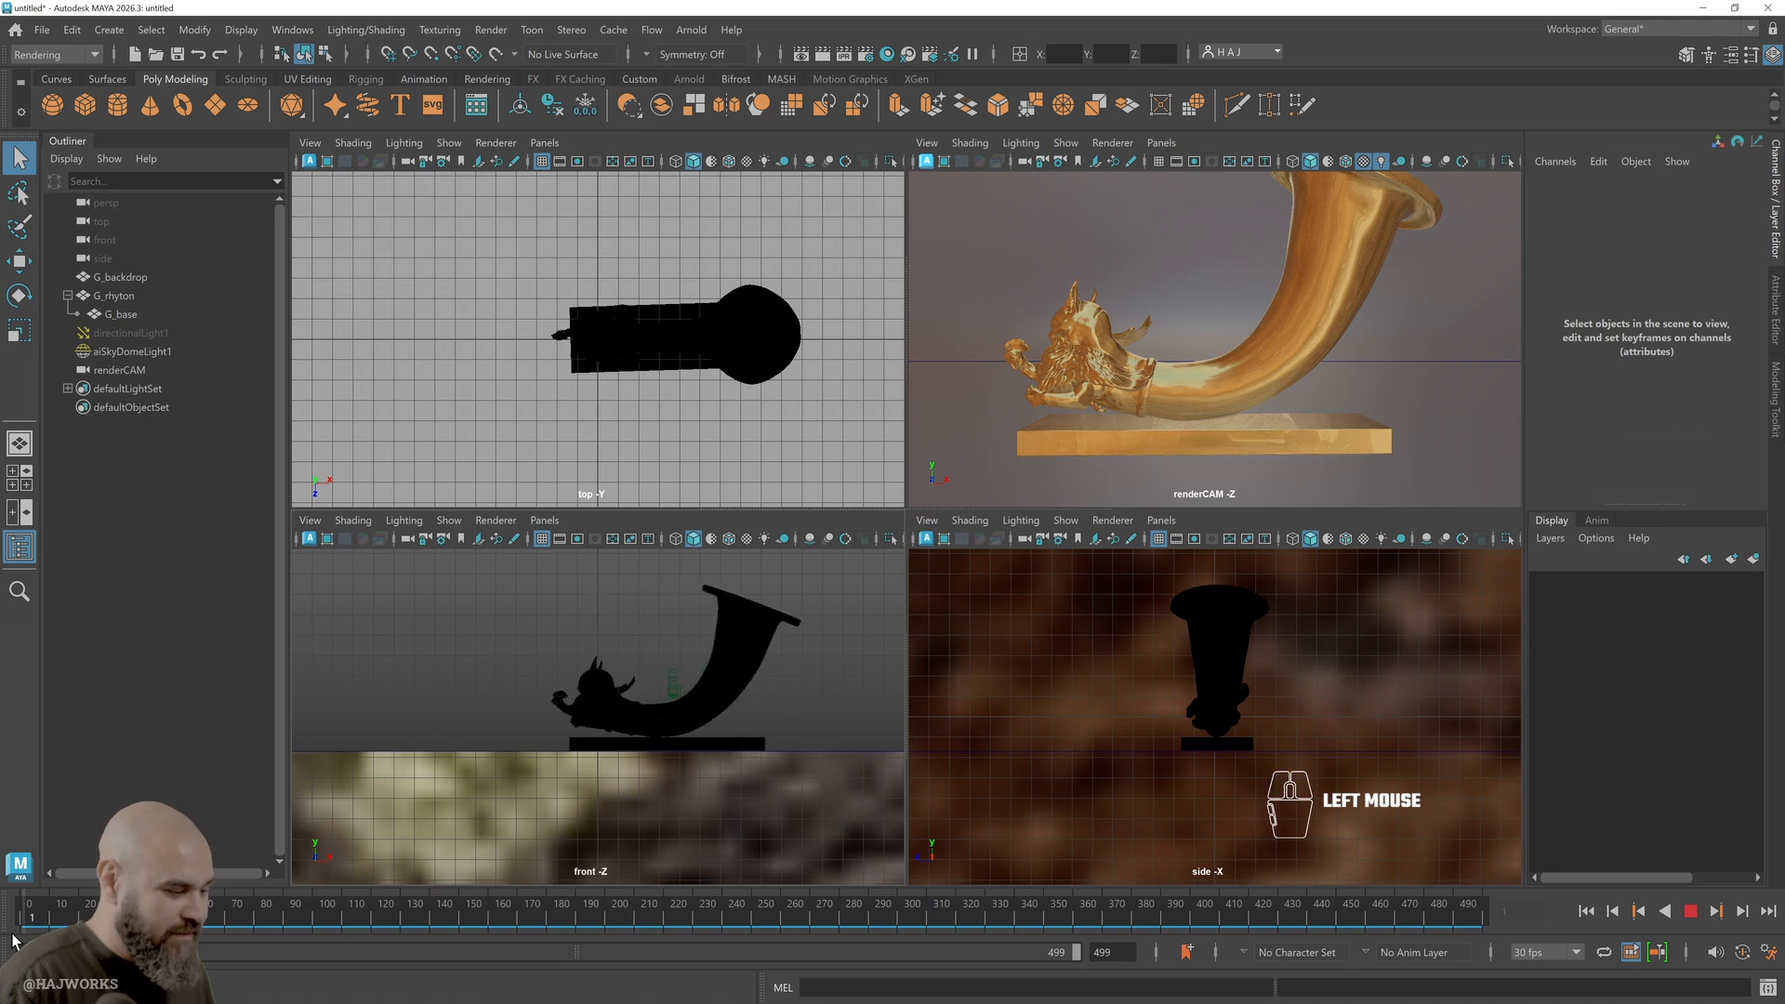
pyautogui.click(676, 684)
pyautogui.keyDown('shift'); pyautogui.click(714, 692); pyautogui.keyUp('shift')
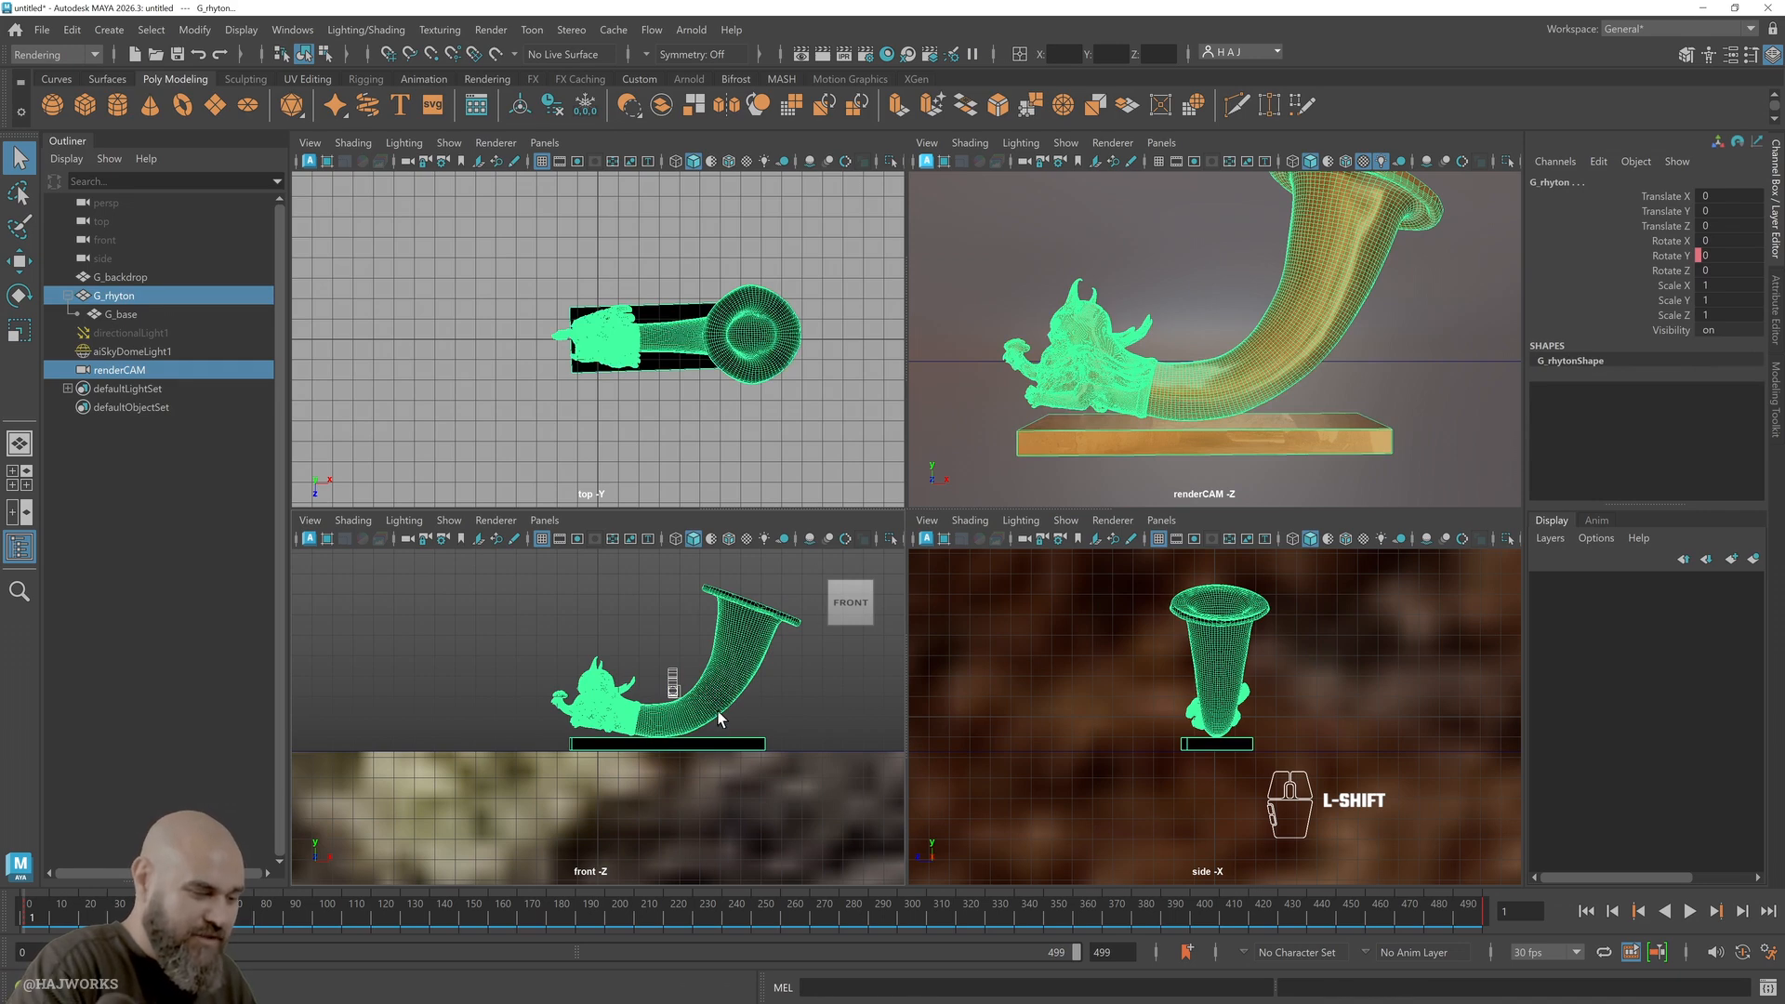
pyautogui.press('space')
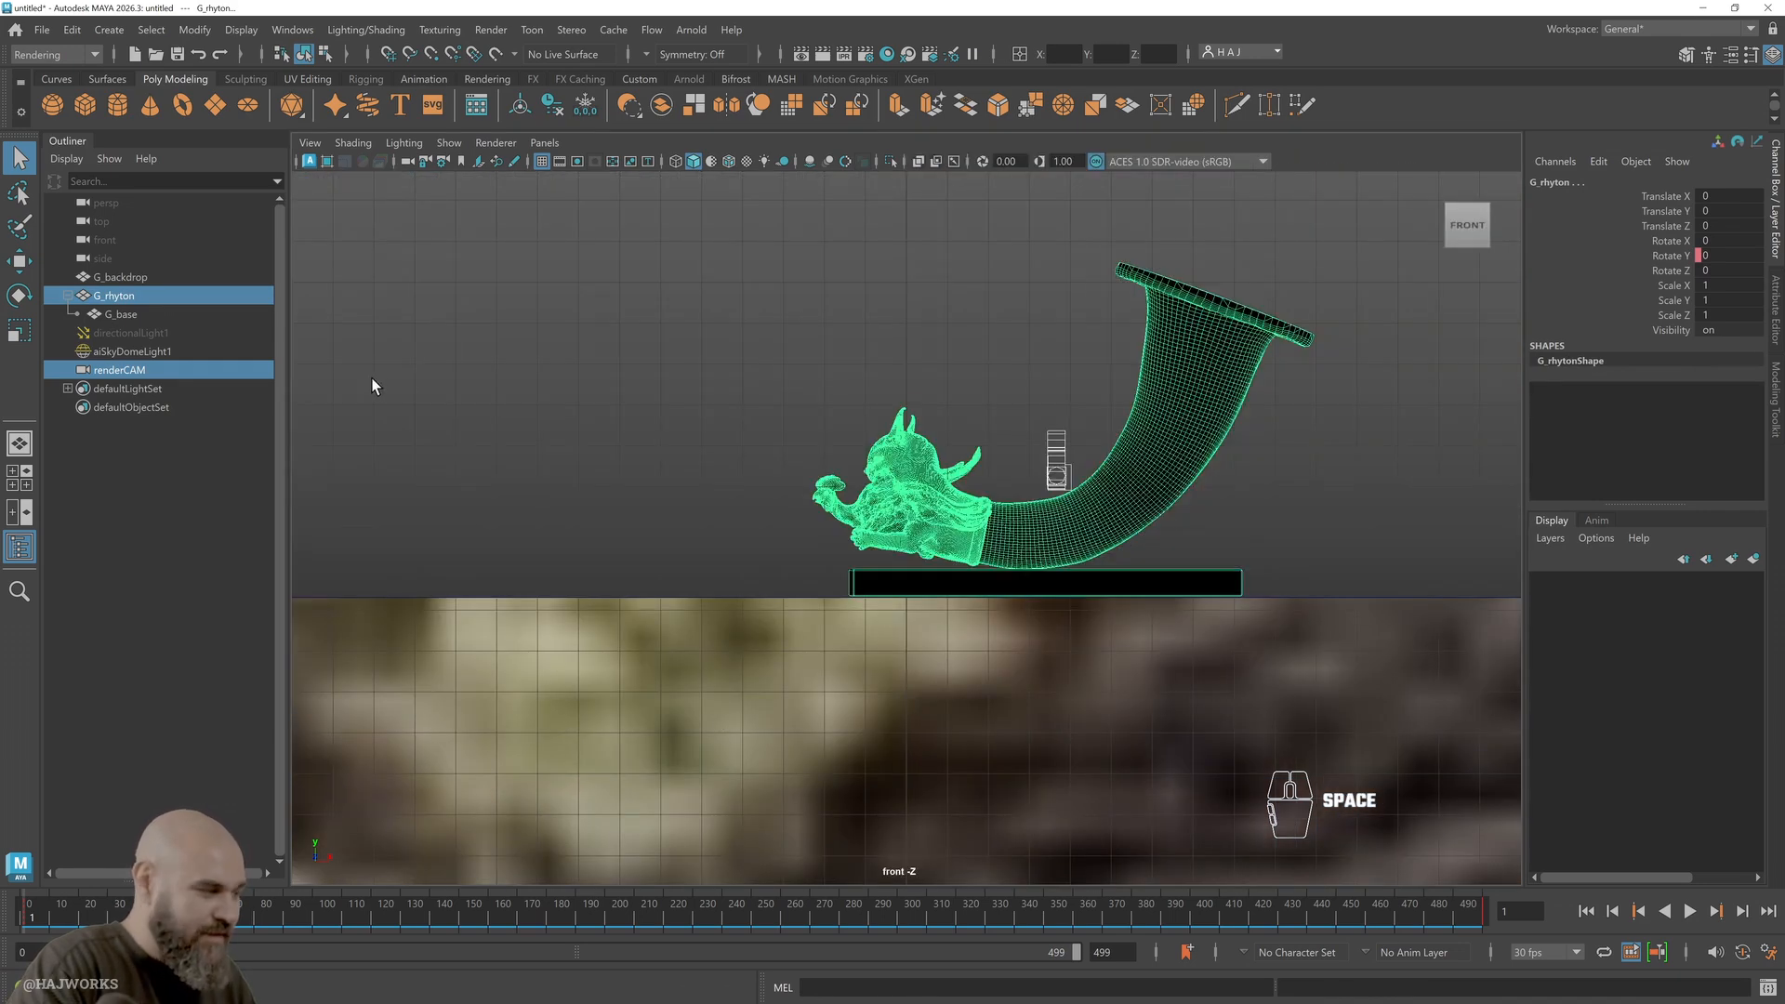
pyautogui.hotkey('ctrl', 'g')
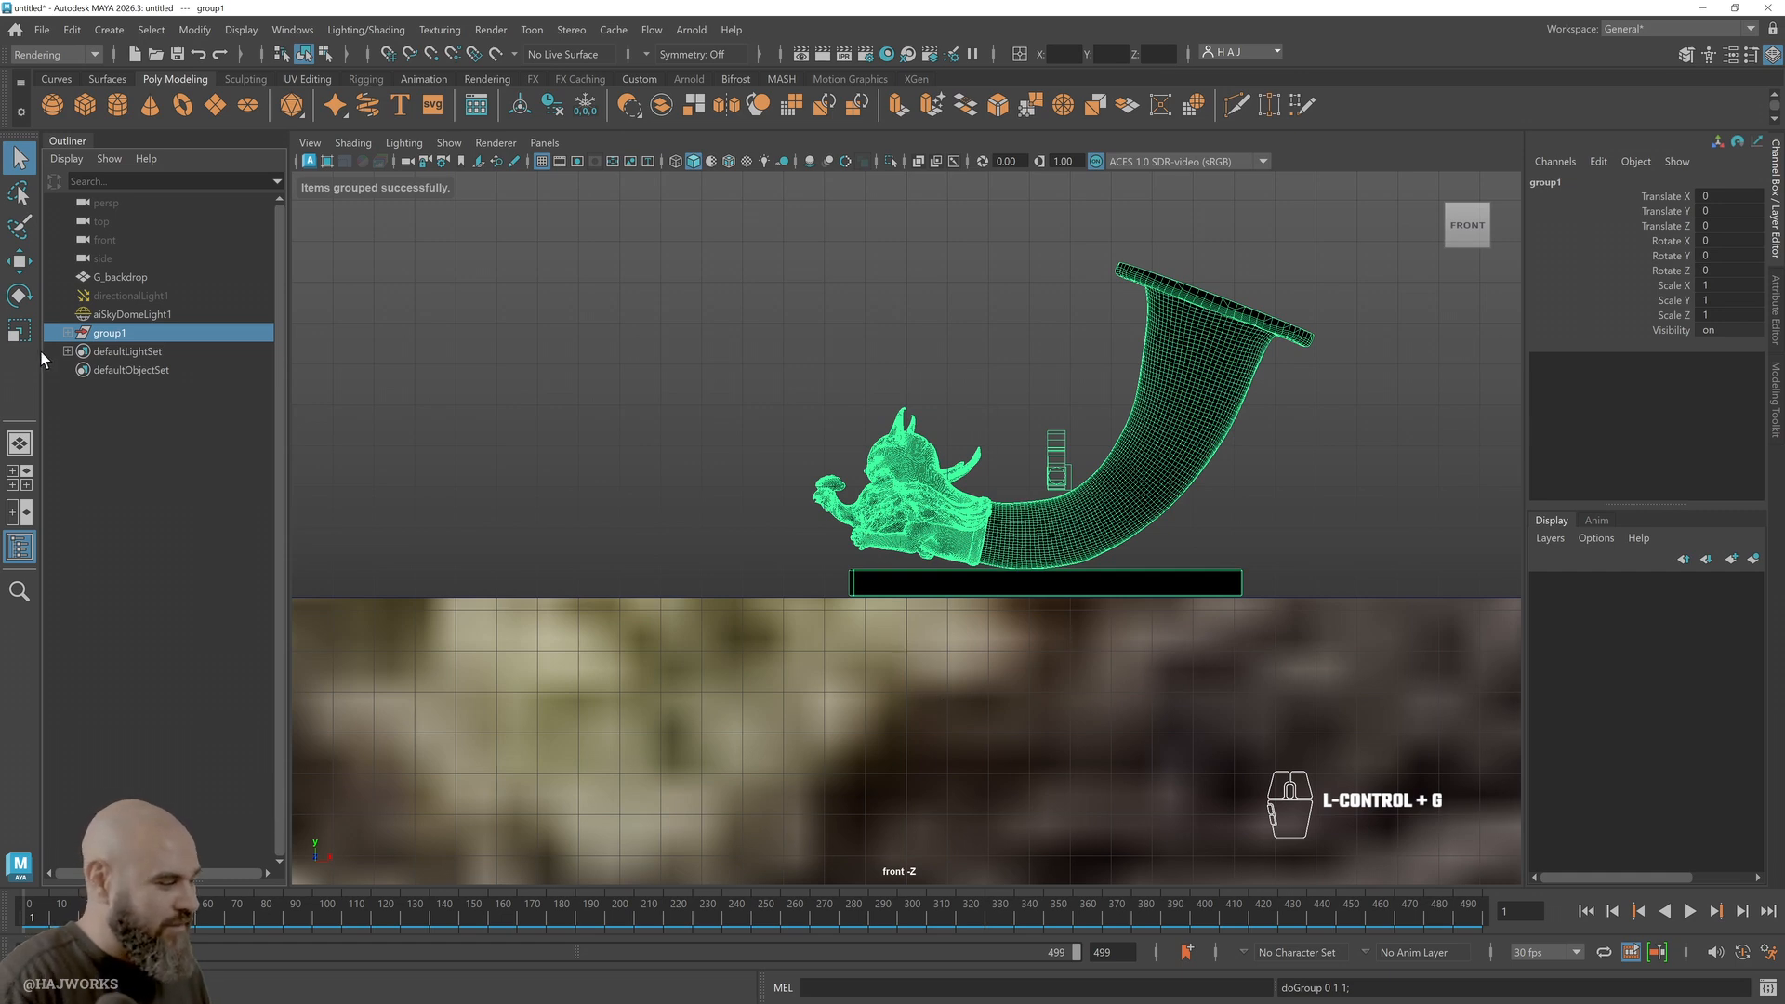
pyautogui.click(67, 332)
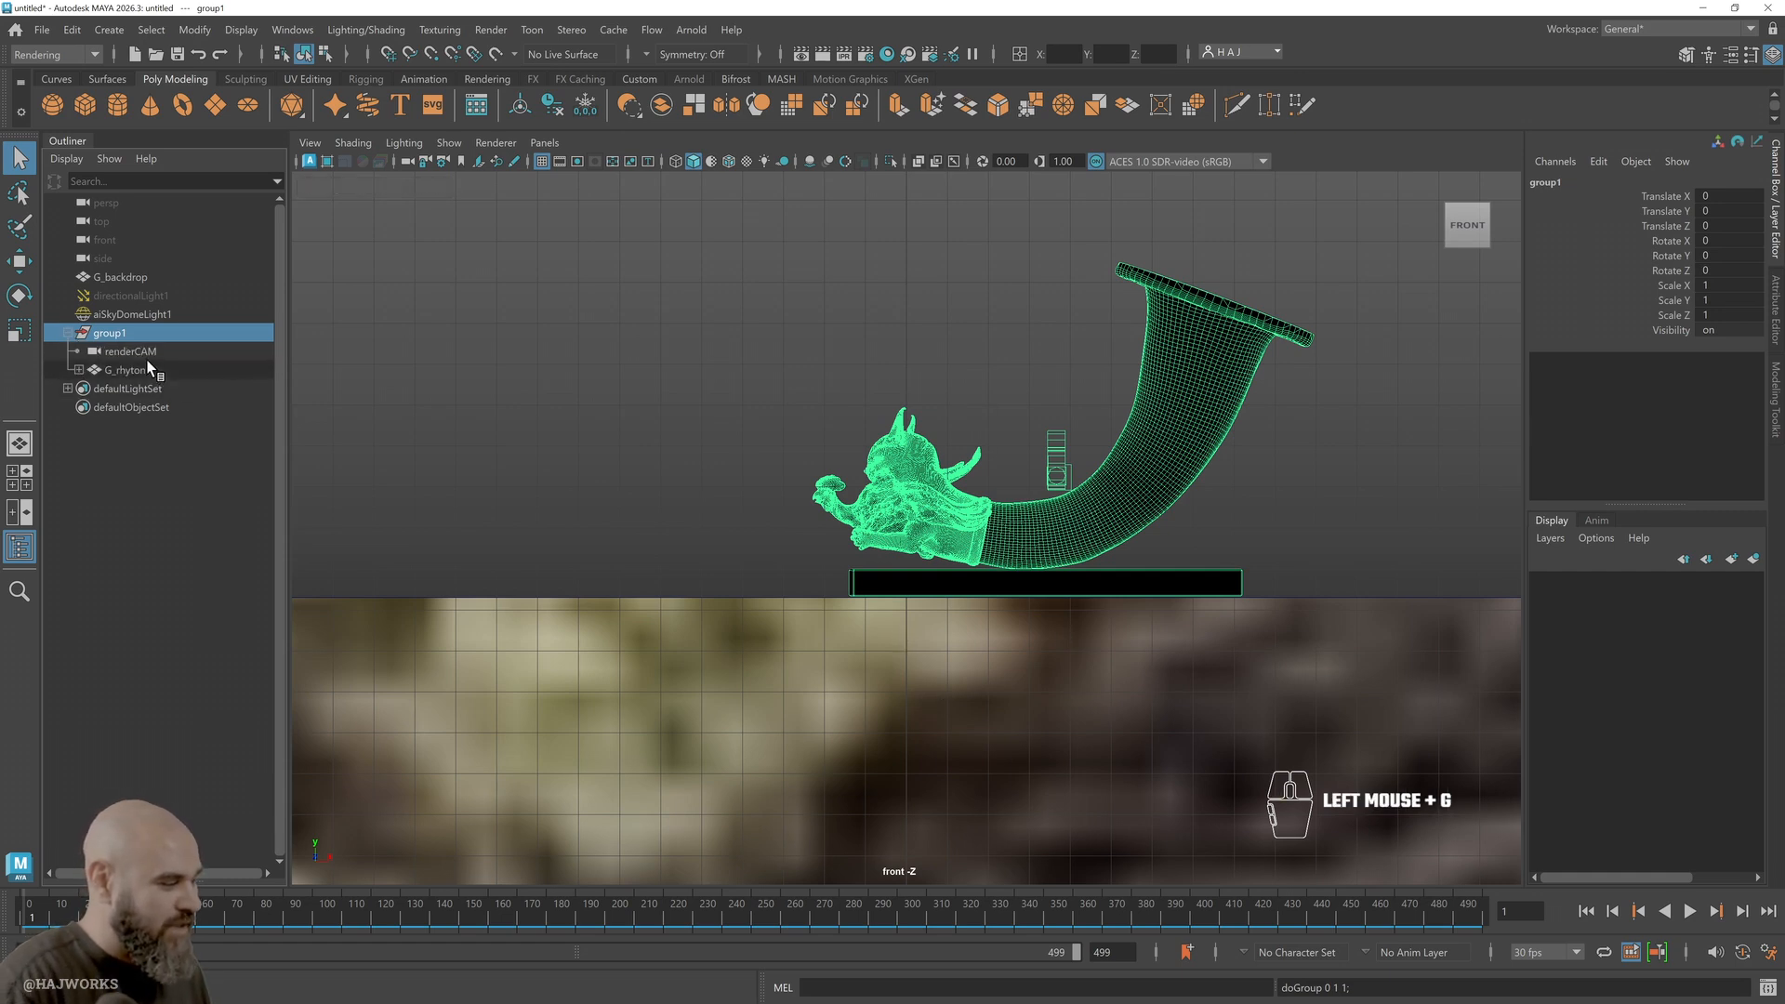
pyautogui.click(67, 332)
# In the four-view layout, move the group along X to a Translate X of -3.622 and scrub the turntable animation
pyautogui.press('space')
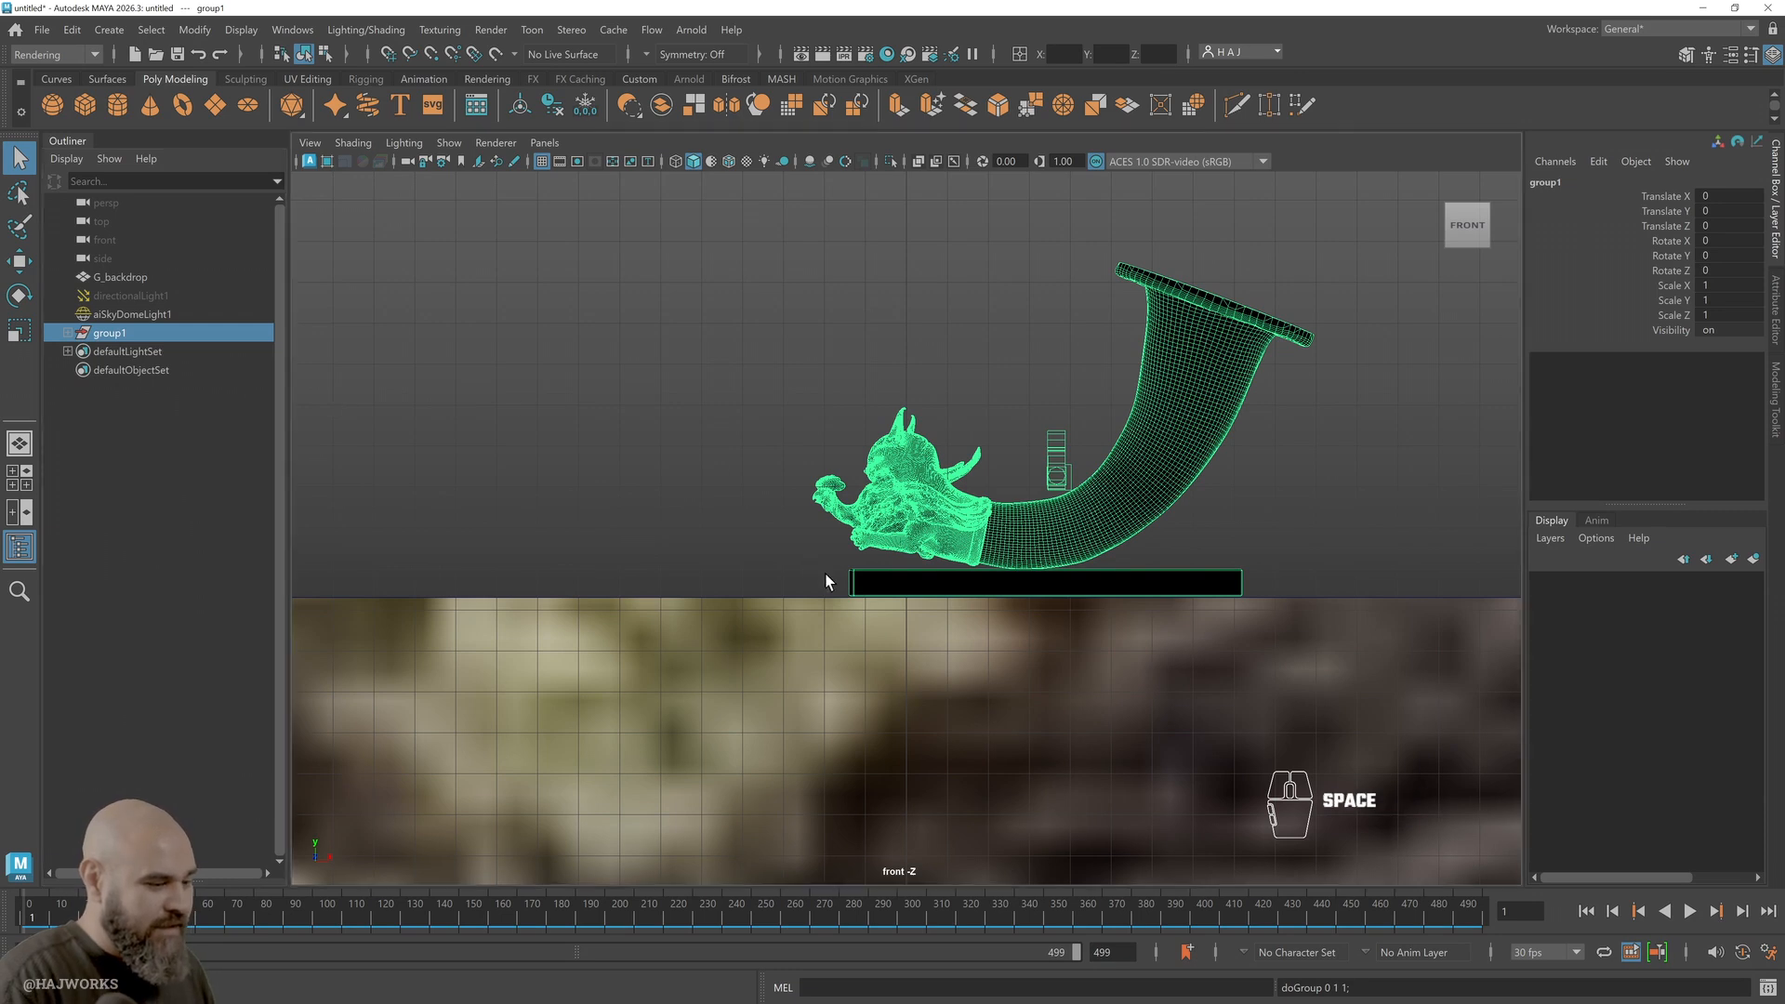
pyautogui.press('w')
pyautogui.moveTo(688, 717); pyautogui.dragTo(619, 716)
pyautogui.moveTo(54, 911); pyautogui.dragTo(3, 894)
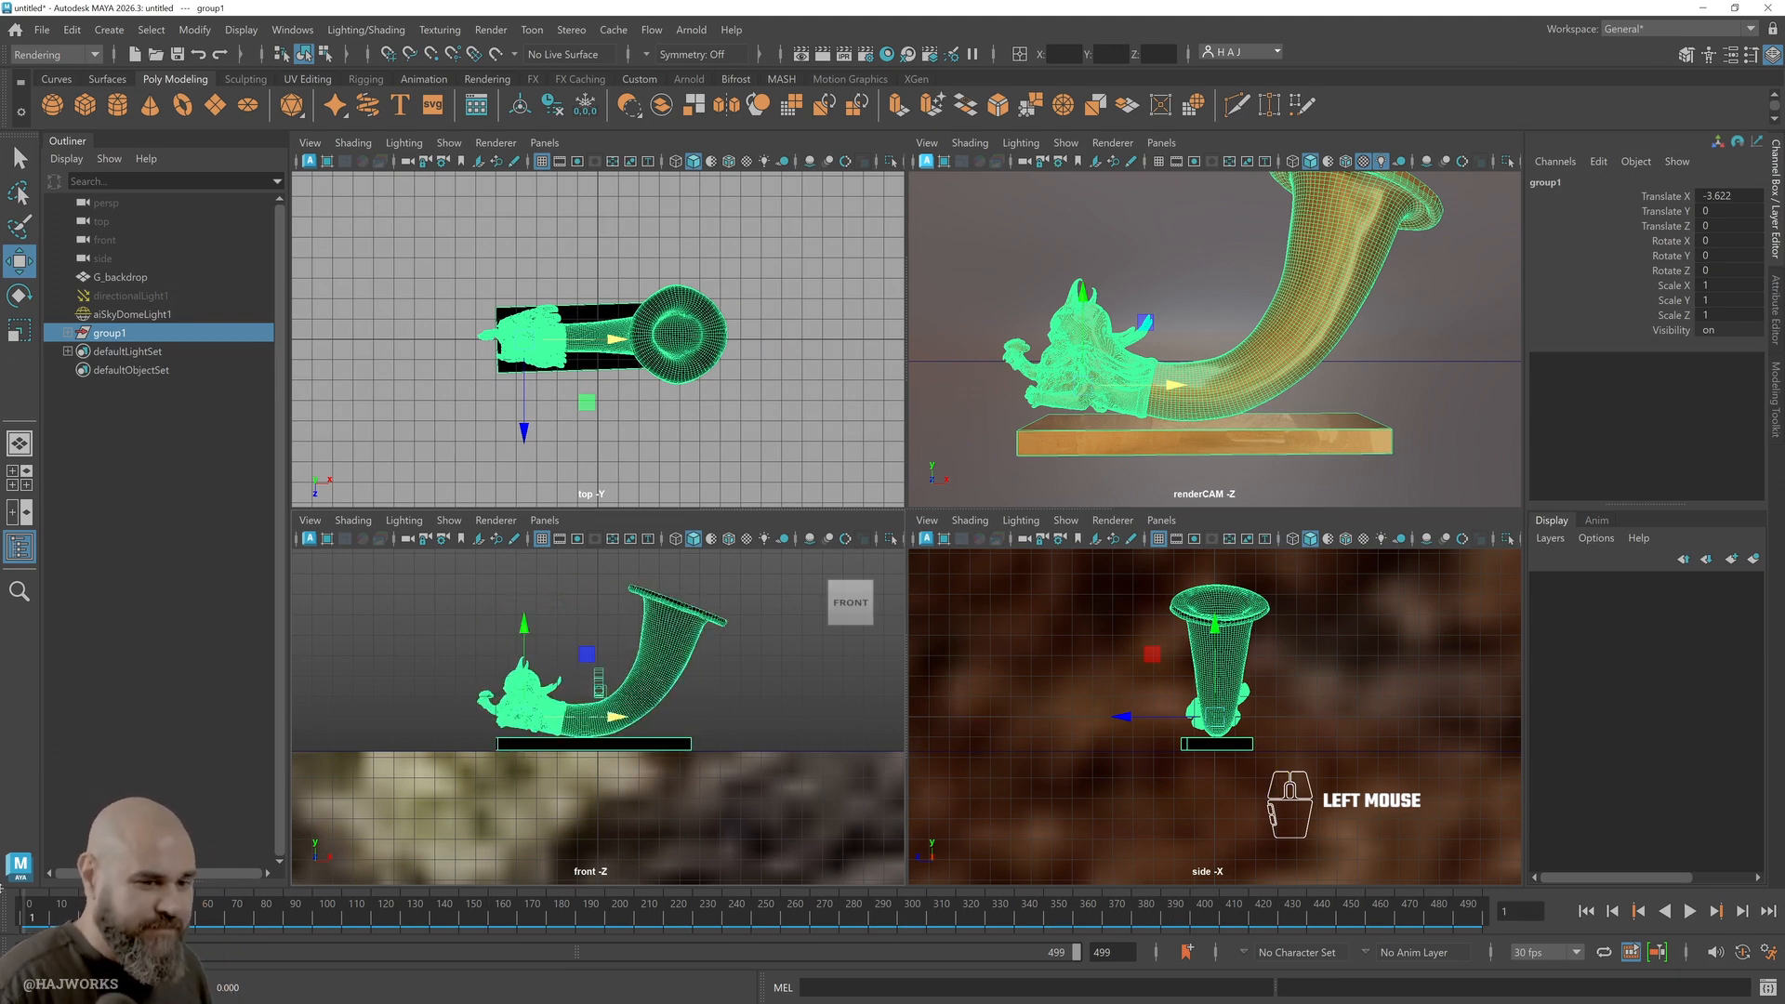
# Reframe renderCAM as a close three-quarter view of the rhyton's animal figure, the lower horn and the base
pyautogui.scroll(-3, 1343, 401)
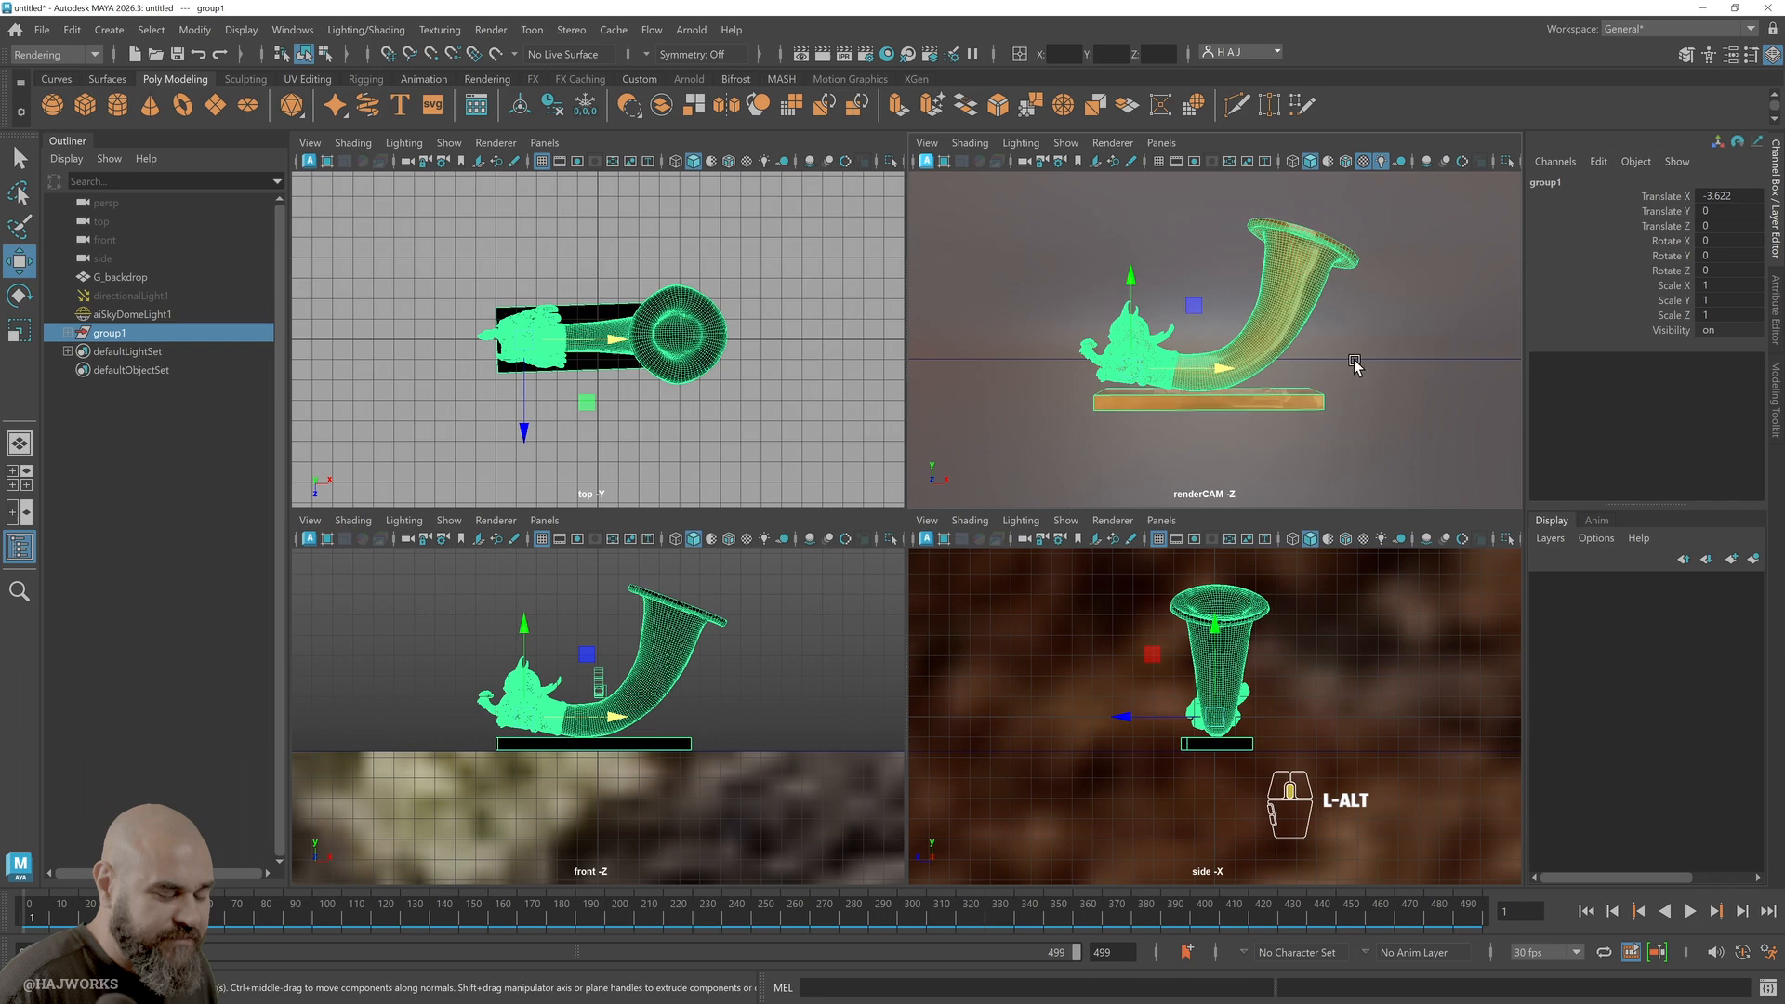
pyautogui.keyDown('alt'); pyautogui.moveTo(1353, 365); pyautogui.dragTo(1283, 414, button='middle'); pyautogui.keyUp('alt')
pyautogui.press('space')
pyautogui.click(1024, 637)
pyautogui.keyDown('alt'); pyautogui.moveTo(1023, 637); pyautogui.dragTo(1294, 447, button='middle'); pyautogui.keyUp('alt')
pyautogui.keyDown('alt'); pyautogui.moveTo(1293, 446); pyautogui.dragTo(1236, 606, button='right'); pyautogui.keyUp('alt')
pyautogui.keyDown('alt'); pyautogui.moveTo(1237, 606); pyautogui.dragTo(1164, 645, button='middle'); pyautogui.keyUp('alt')
pyautogui.keyDown('alt'); pyautogui.moveTo(1164, 645); pyautogui.dragTo(1041, 647); pyautogui.keyUp('alt')
pyautogui.keyDown('alt'); pyautogui.moveTo(1041, 647); pyautogui.dragTo(1028, 649, button='middle'); pyautogui.keyUp('alt')
pyautogui.keyDown('alt'); pyautogui.moveTo(1028, 650); pyautogui.dragTo(1046, 706); pyautogui.keyUp('alt')
pyautogui.keyDown('alt'); pyautogui.moveTo(1046, 706); pyautogui.dragTo(1062, 736, button='right'); pyautogui.keyUp('alt')
pyautogui.keyDown('alt'); pyautogui.moveTo(1062, 737); pyautogui.dragTo(1041, 725, button='middle'); pyautogui.keyUp('alt')
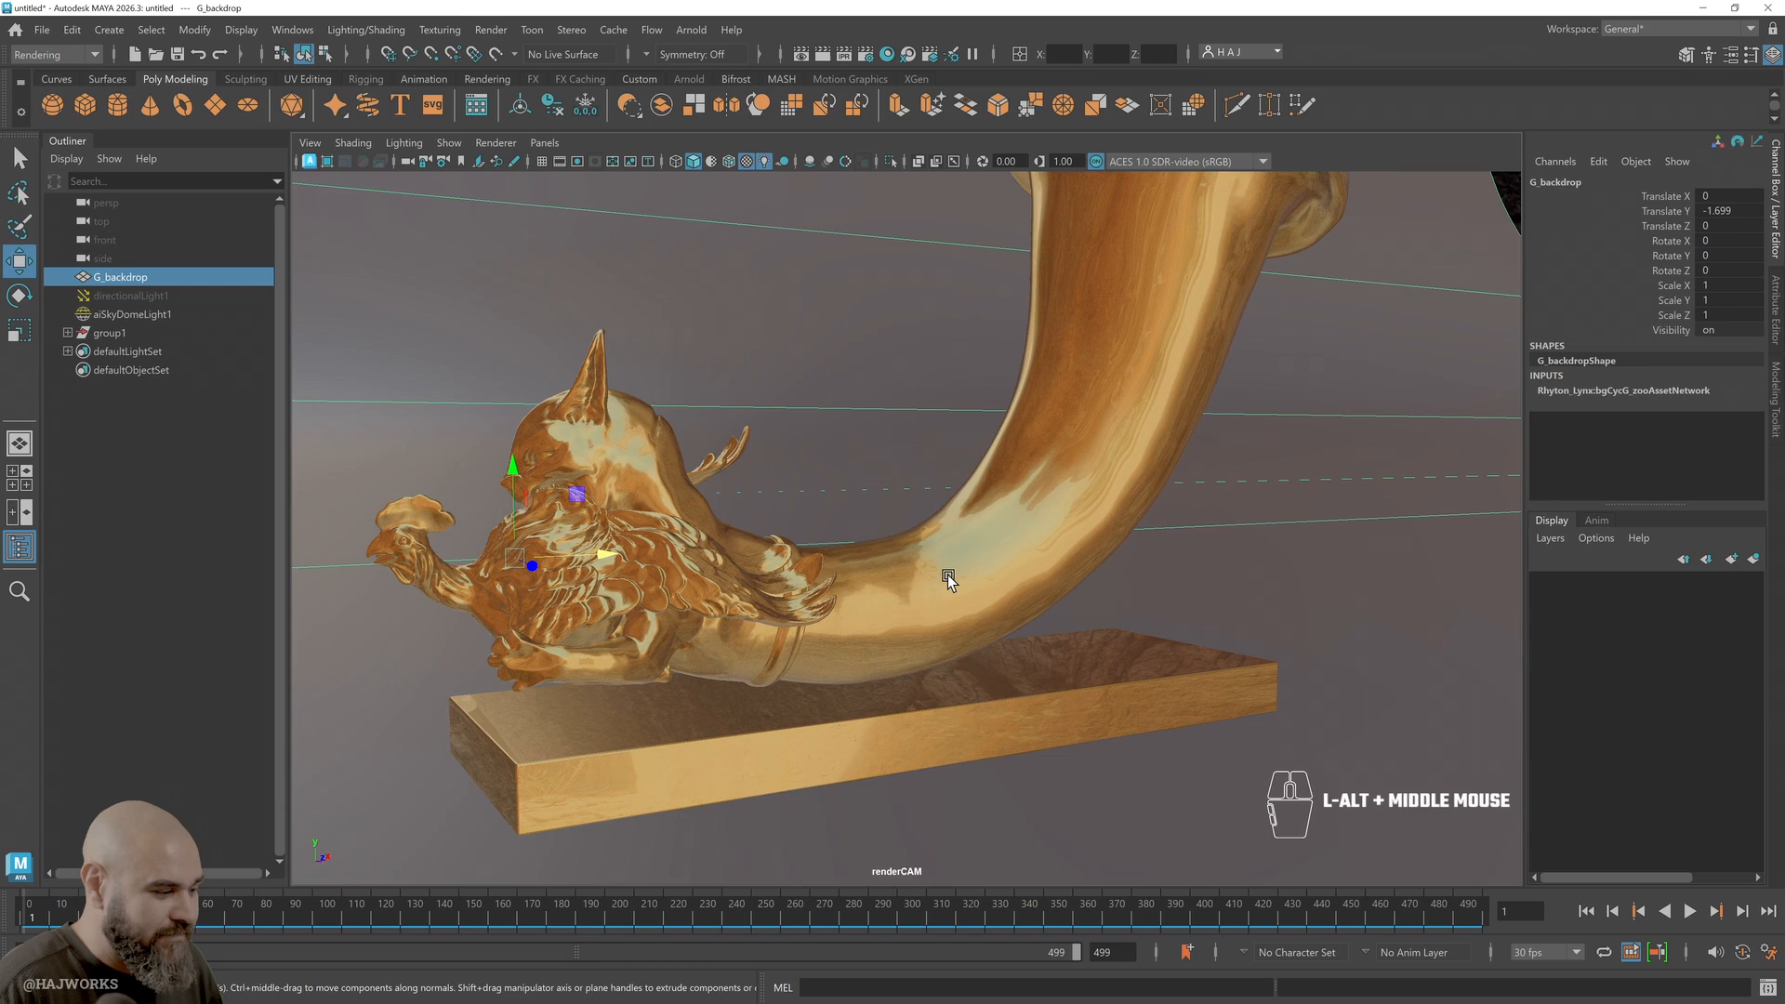
pyautogui.keyDown('alt'); pyautogui.moveTo(1120, 638); pyautogui.dragTo(1136, 632); pyautogui.keyUp('alt')
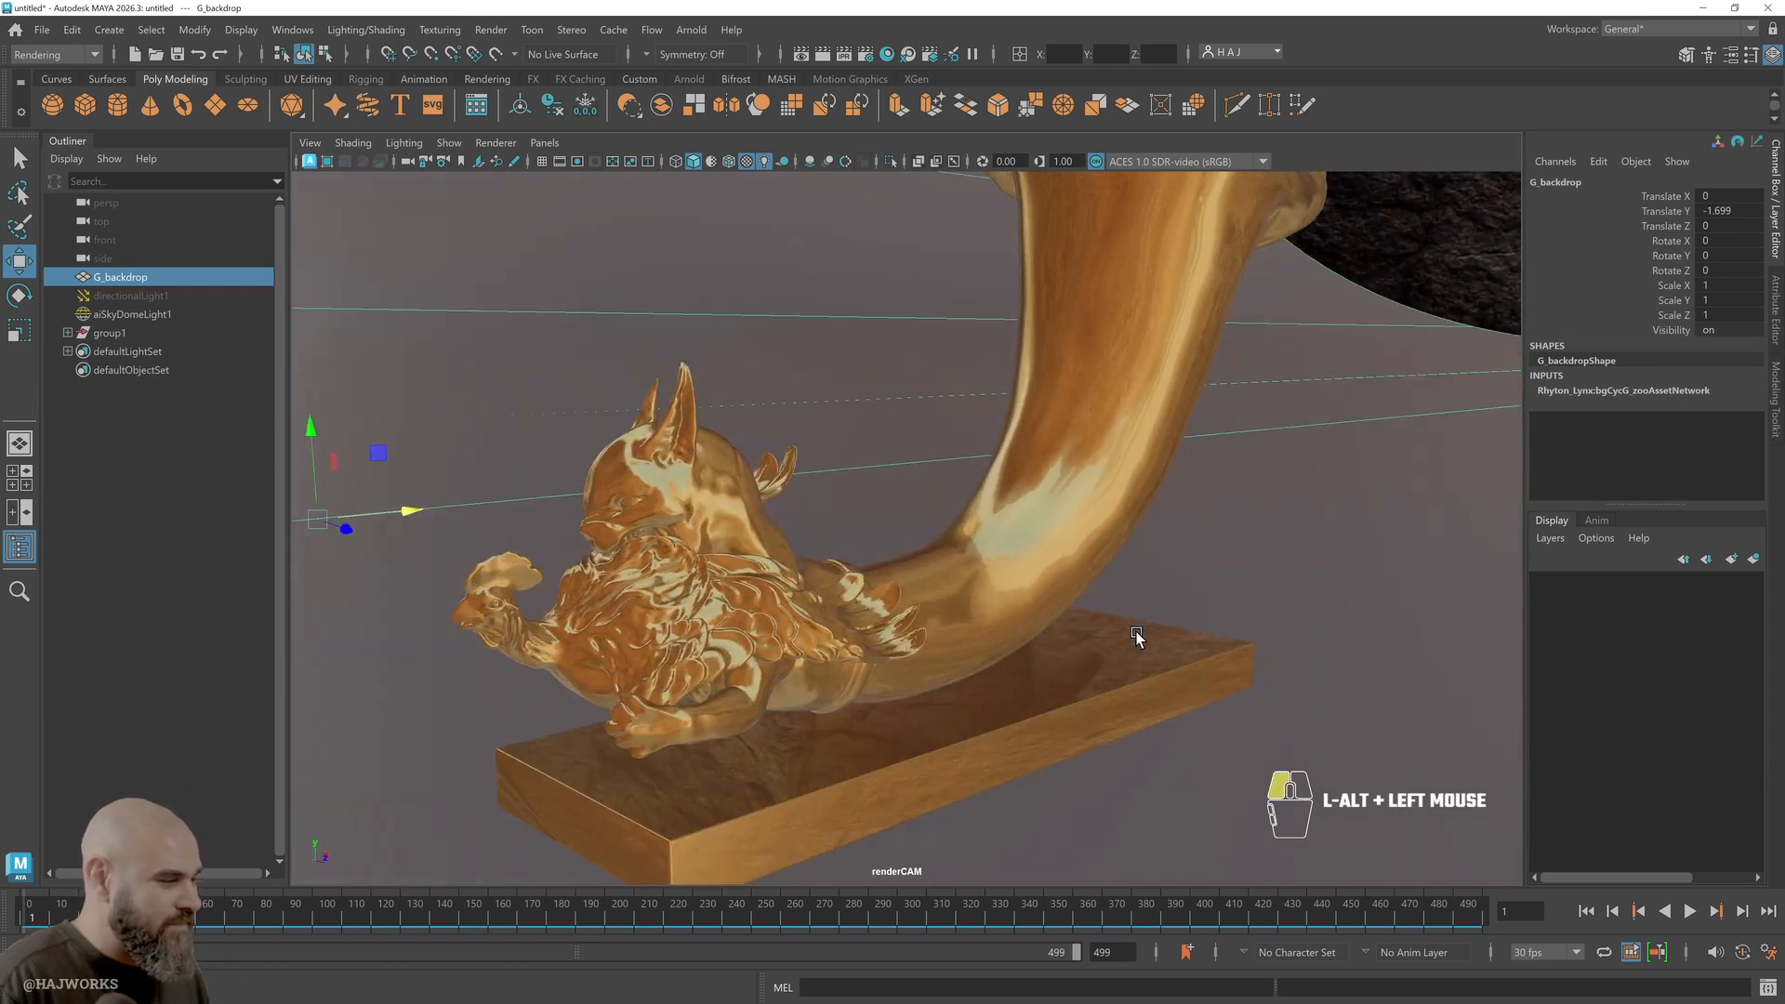
# Look through renderCAM, select that camera and enable Depth Of Field in its shape attributes
pyautogui.click(545, 142)
pyautogui.moveTo(632, 162)
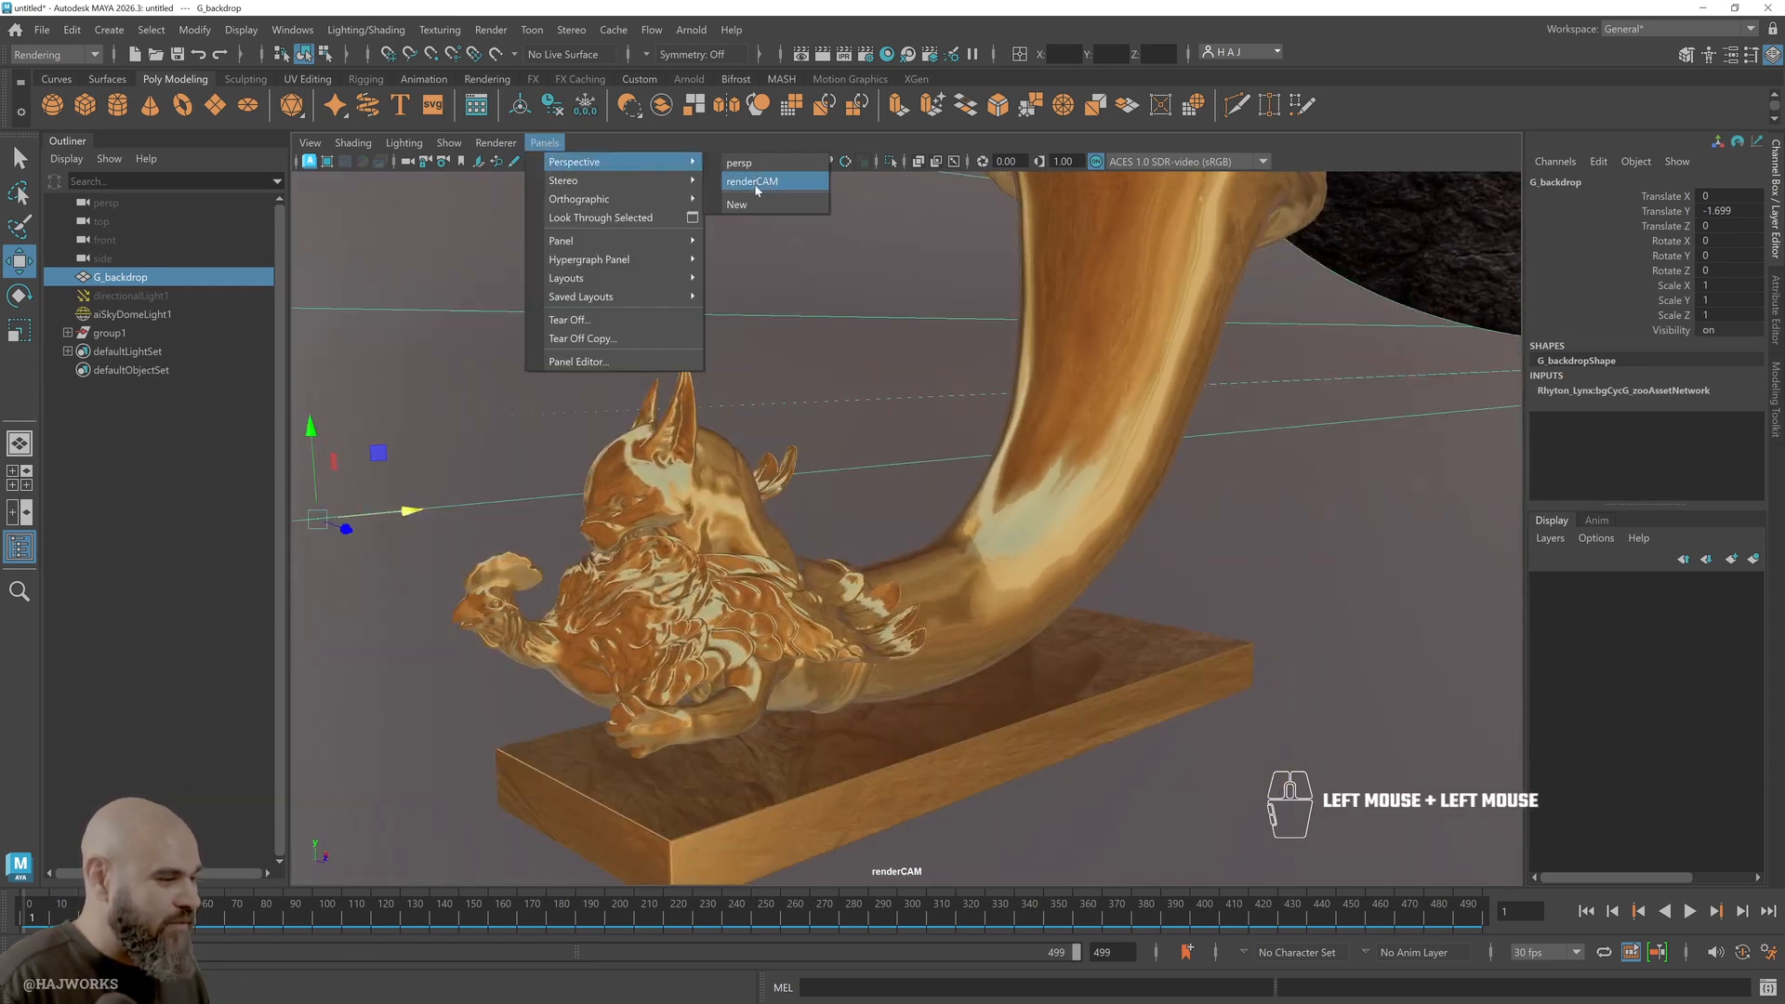
pyautogui.click(757, 190)
pyautogui.click(309, 142)
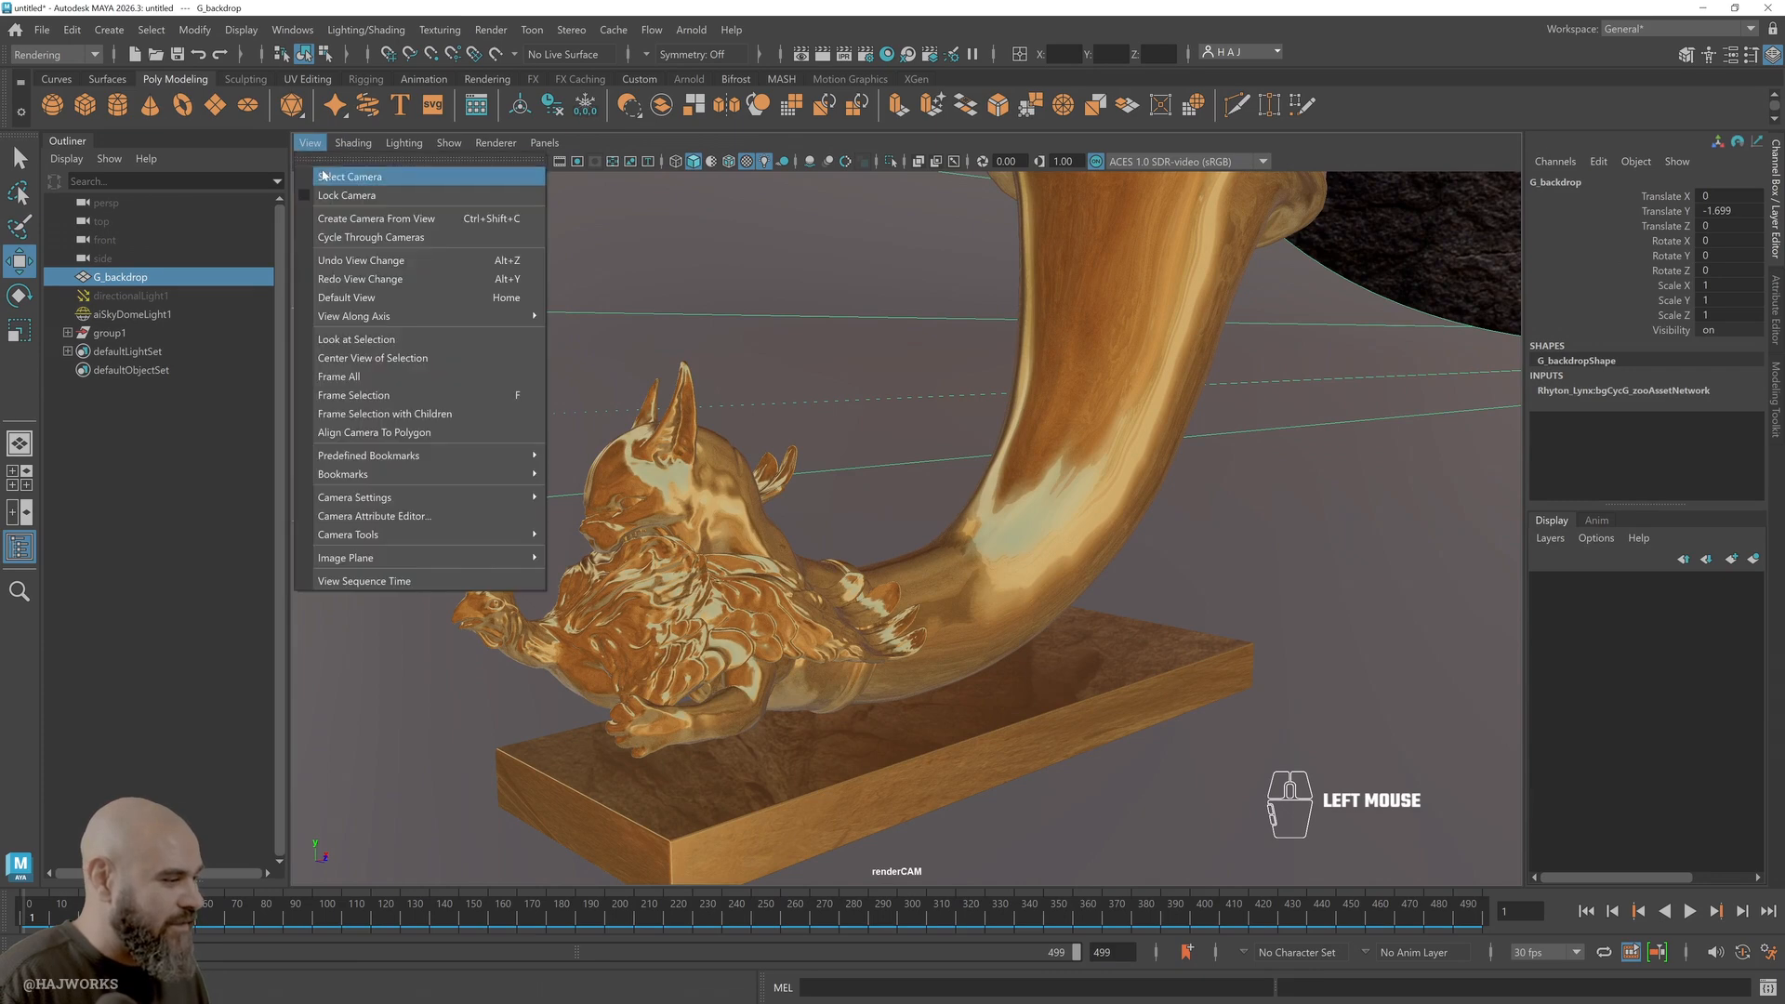
pyautogui.click(323, 175)
pyautogui.hotkey('ctrl', 'a')
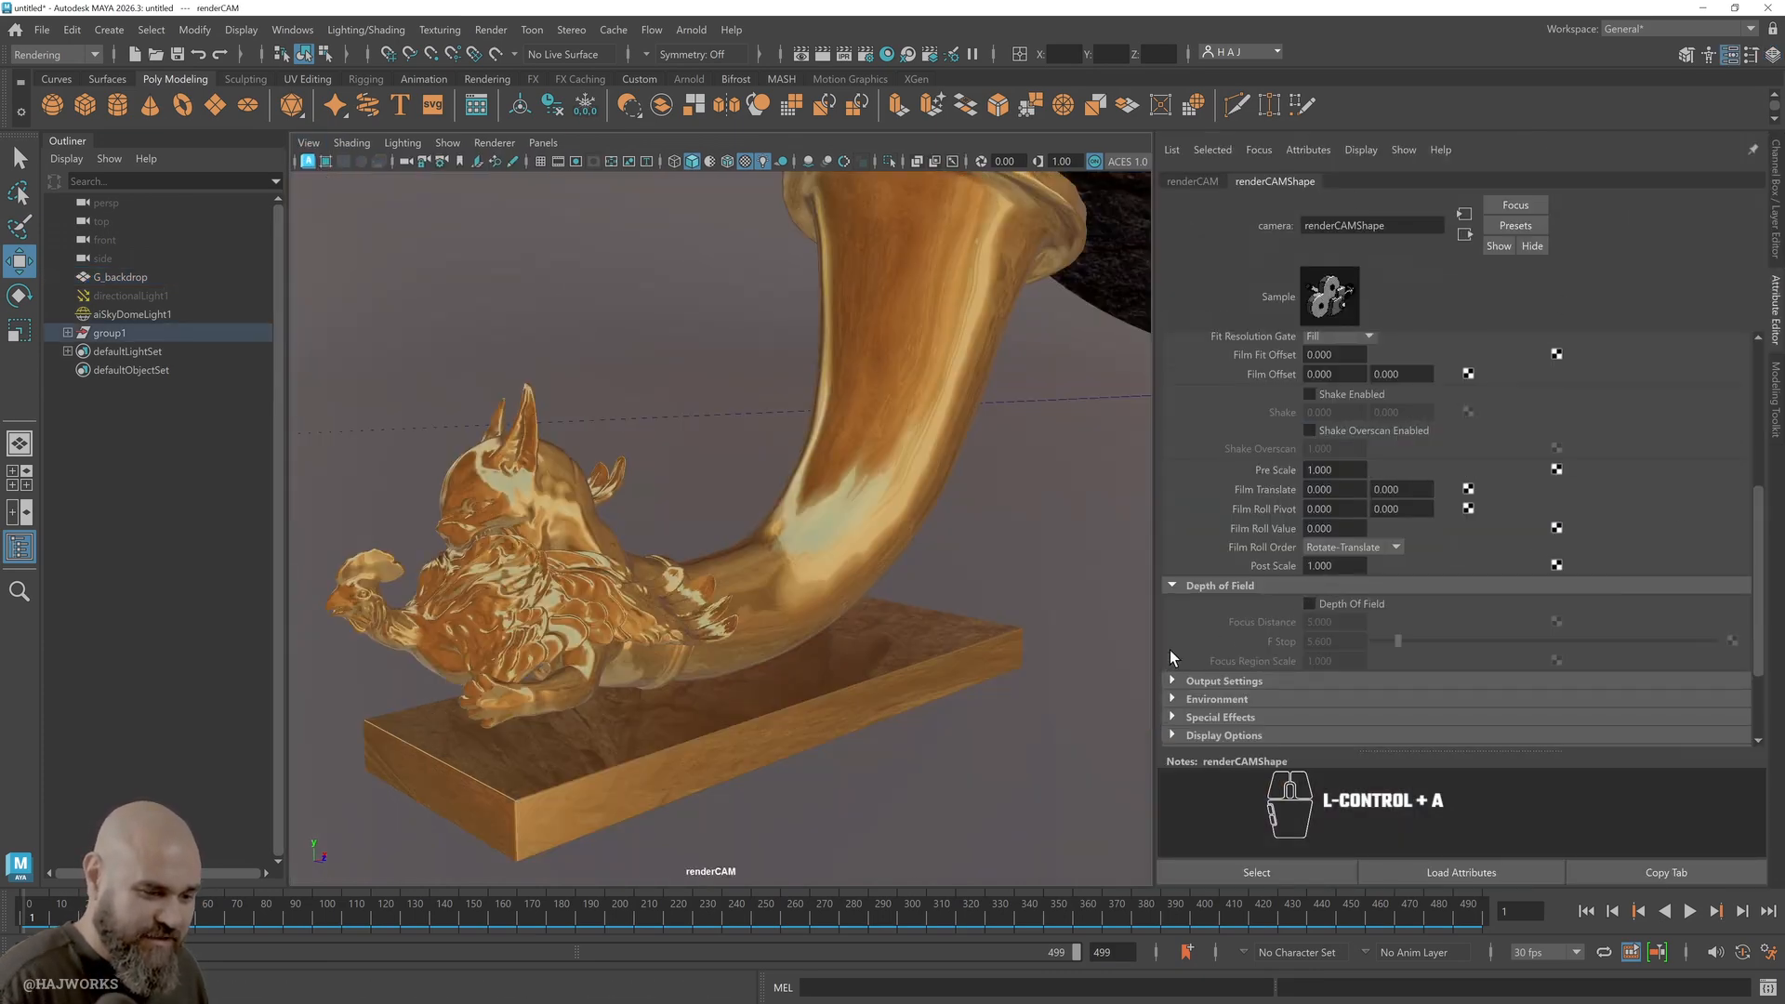
pyautogui.click(1308, 605)
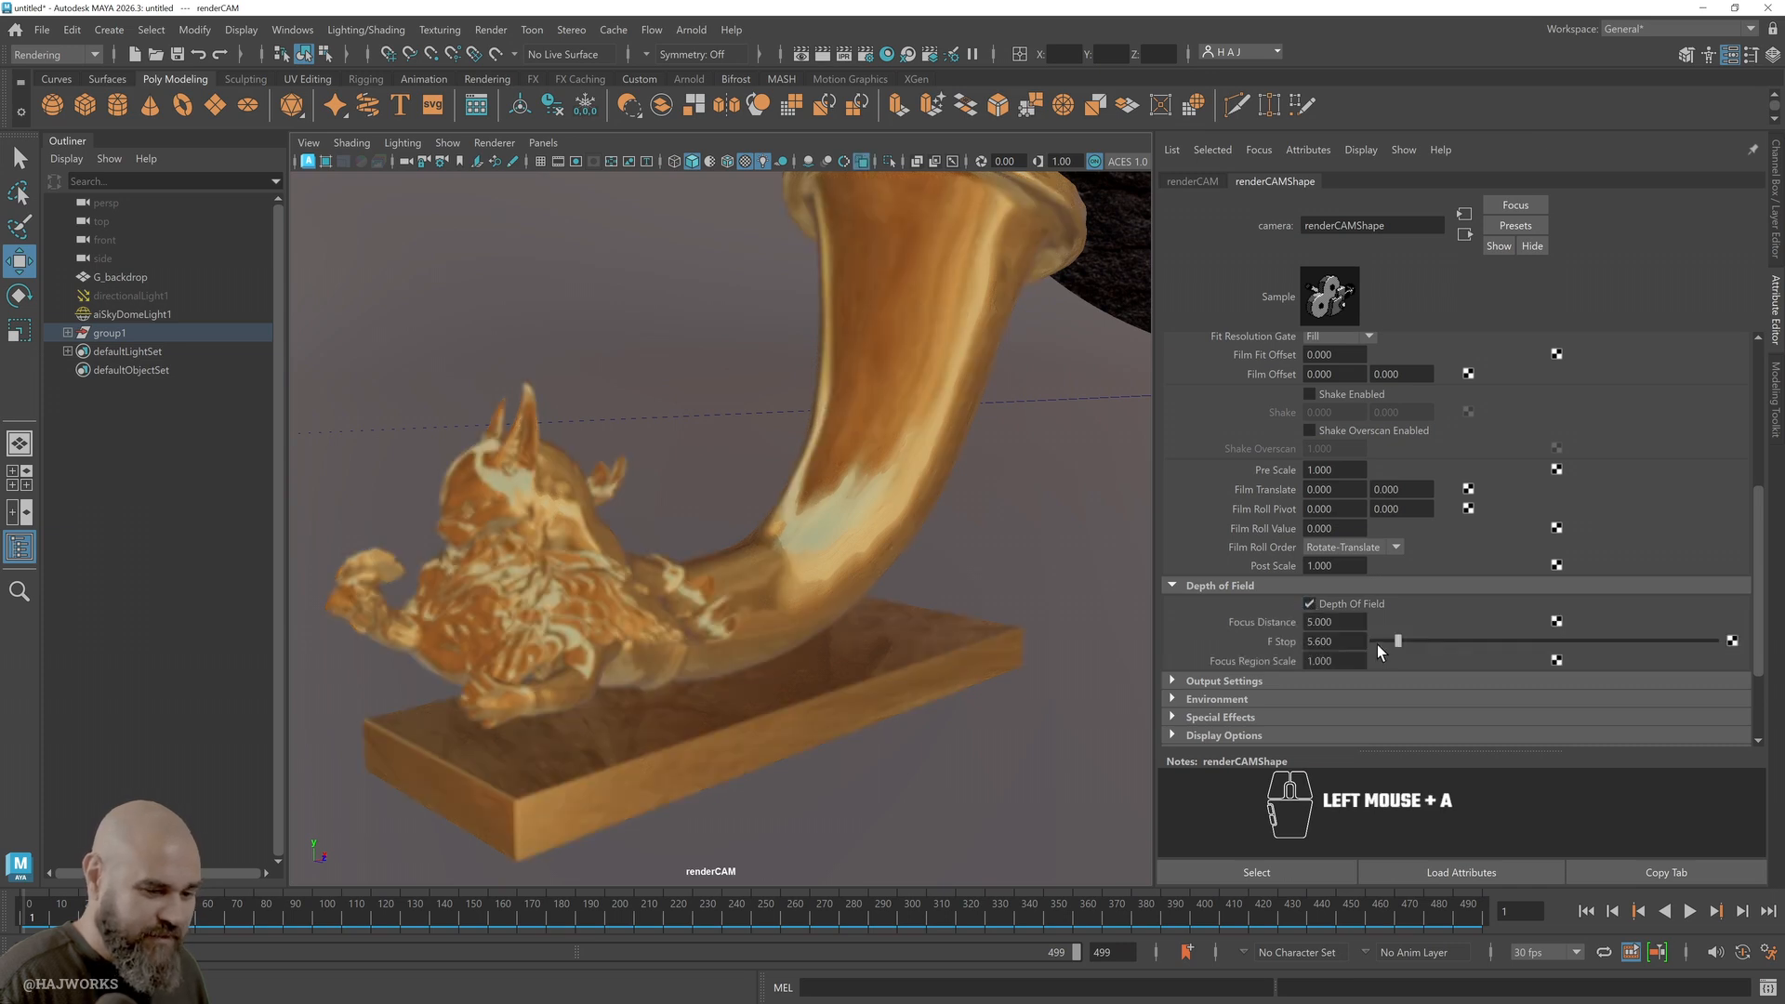
# Try different F Stop values for renderCAM's depth of field, ending at 4.691
pyautogui.moveTo(1396, 642); pyautogui.dragTo(1441, 653)
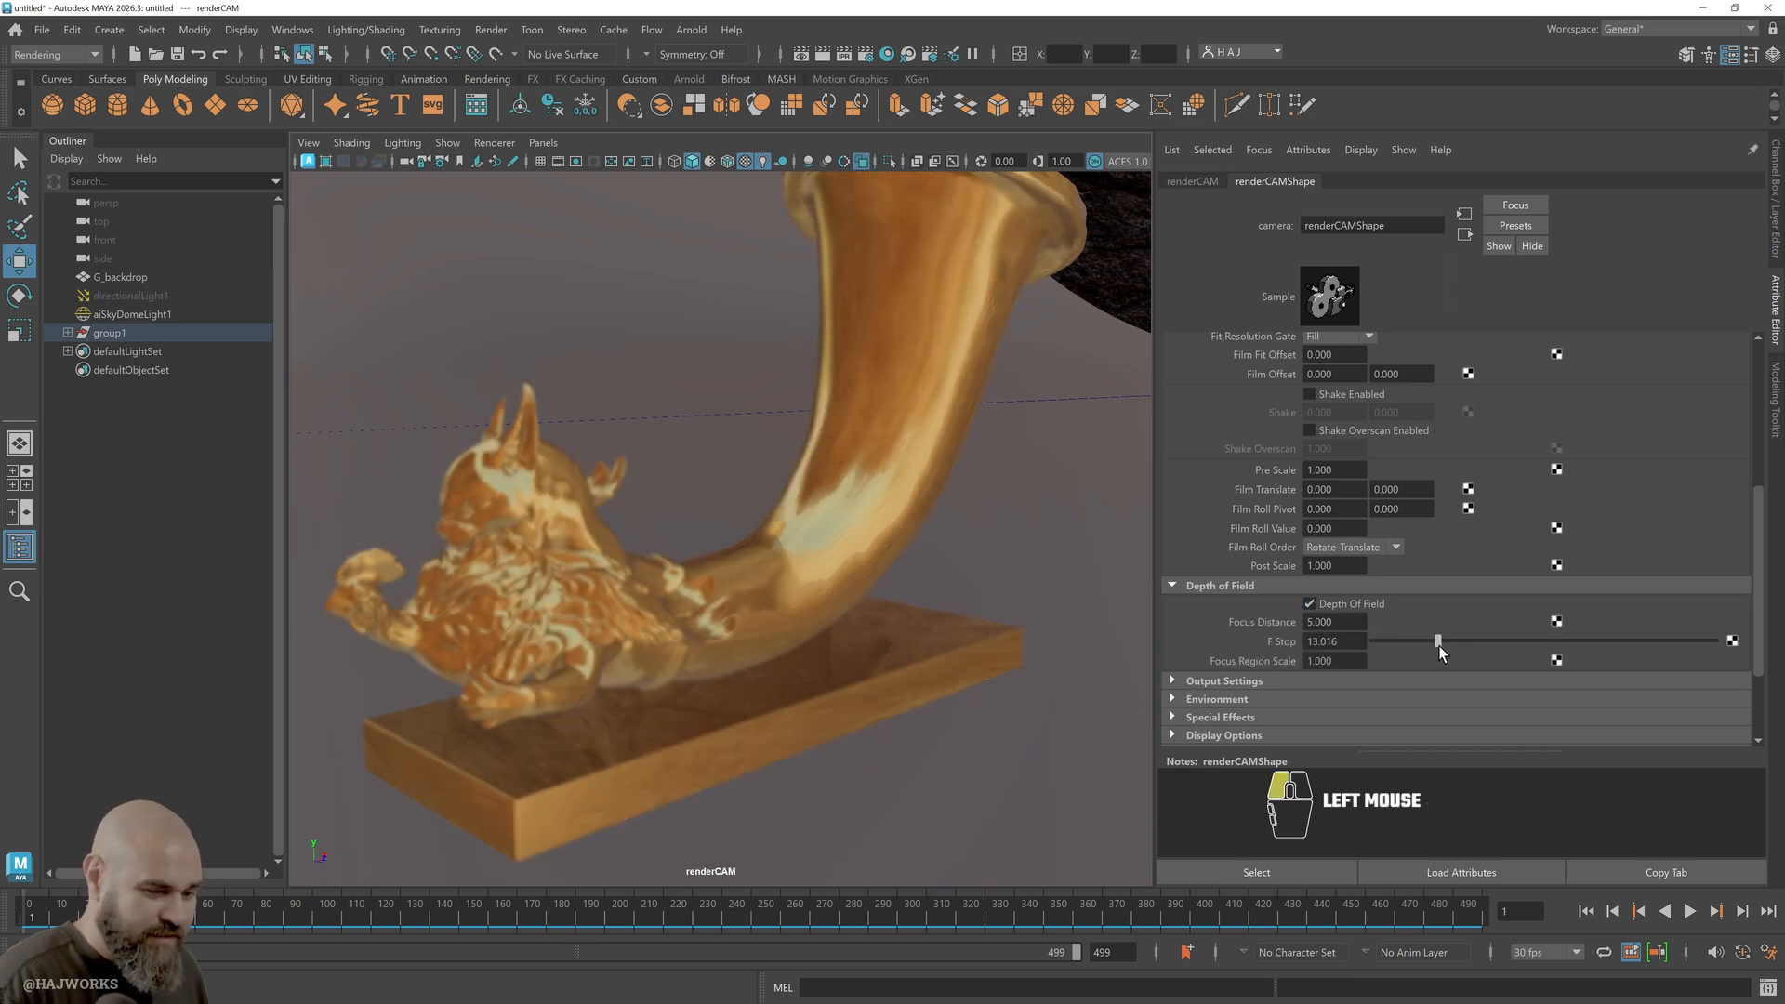
pyautogui.moveTo(1555, 654); pyautogui.dragTo(1393, 664)
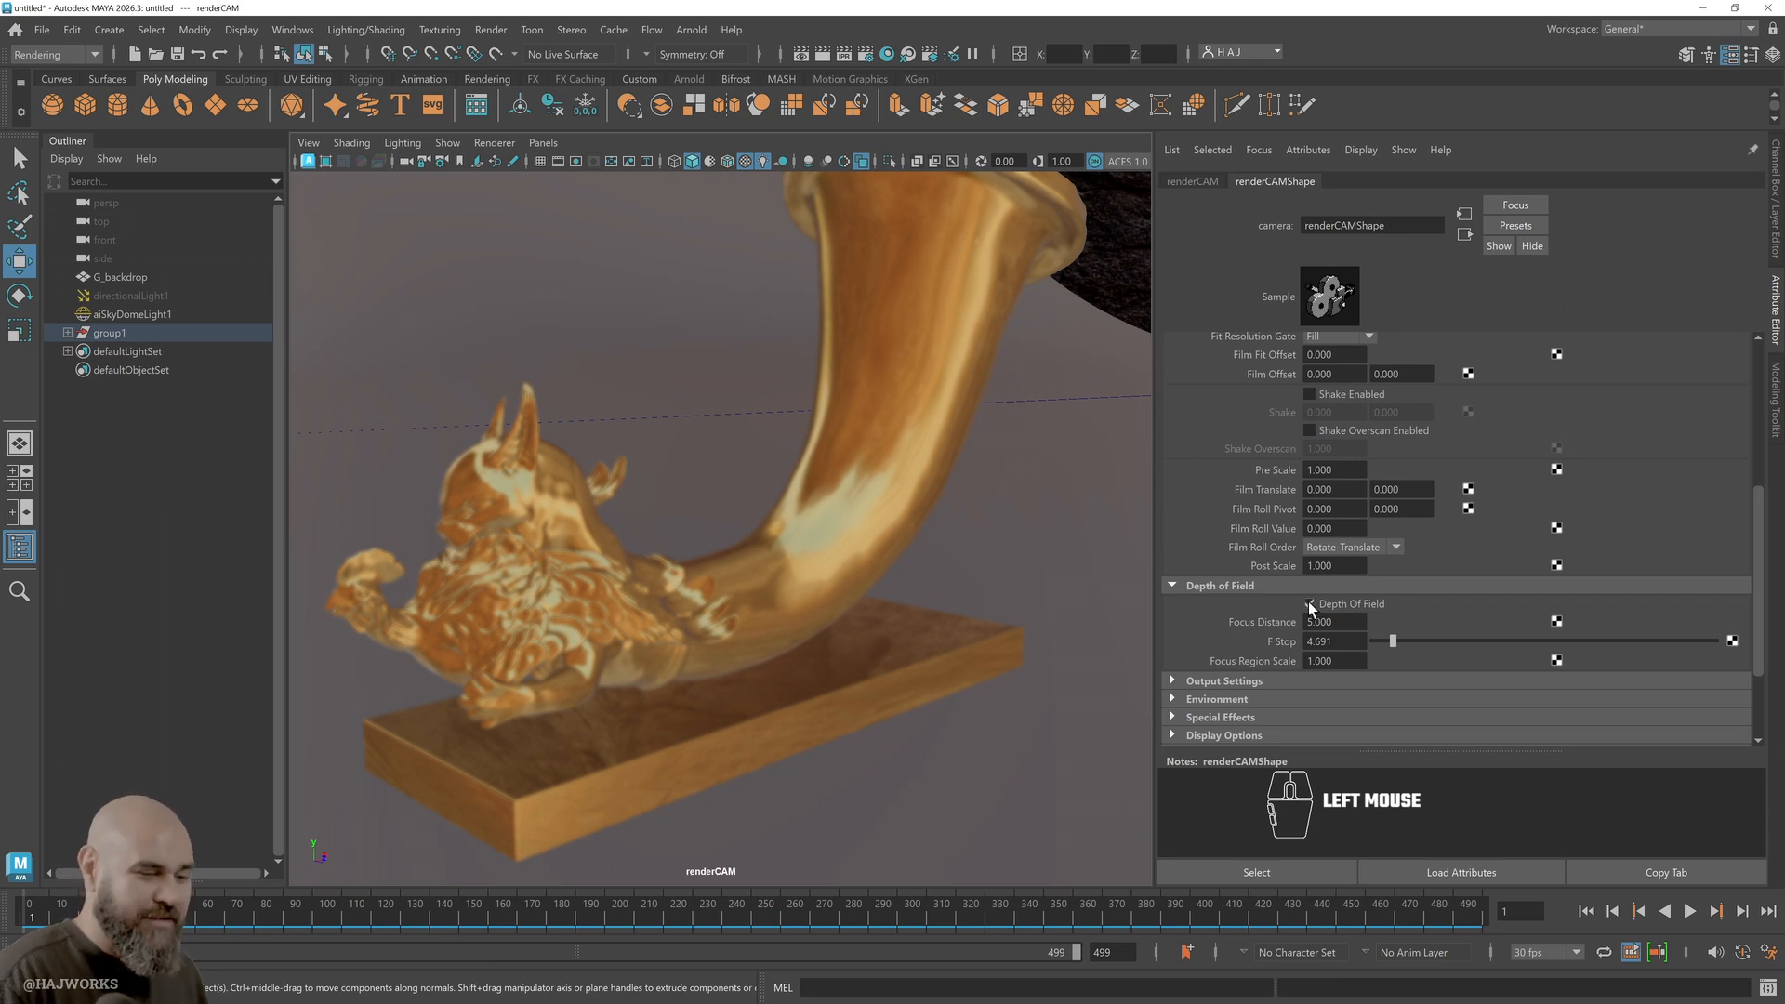
pyautogui.click(602, 578)
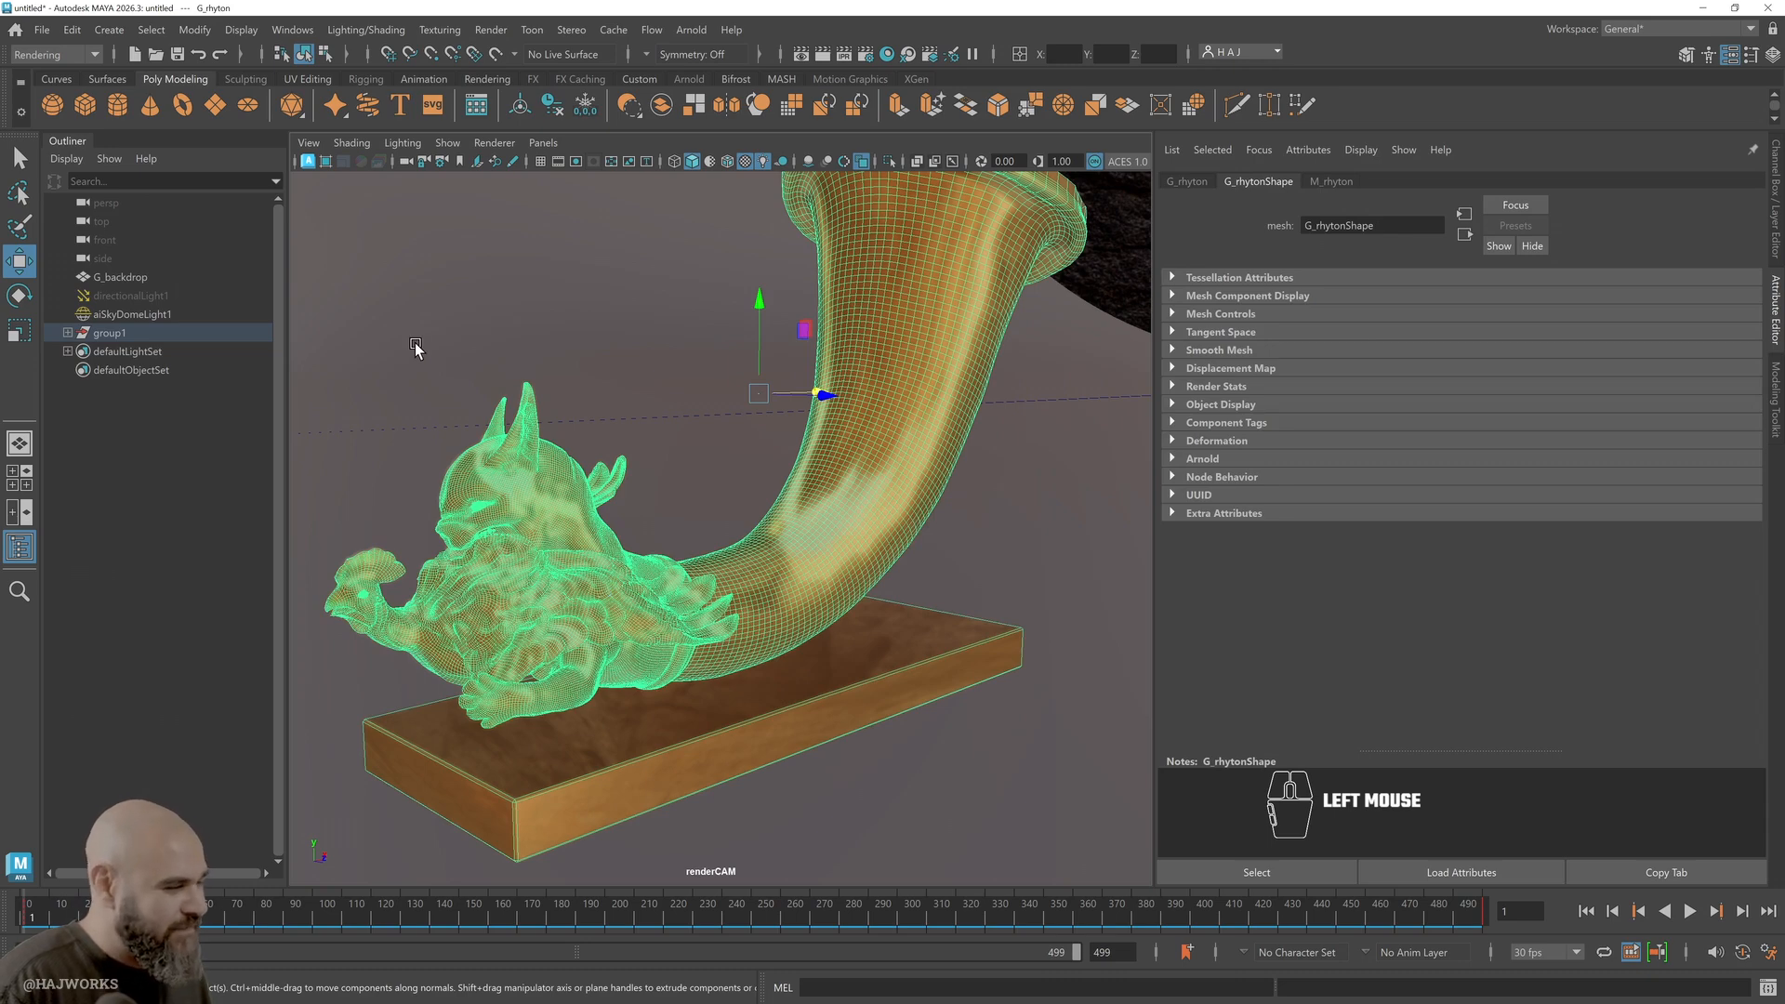
pyautogui.click(796, 536)
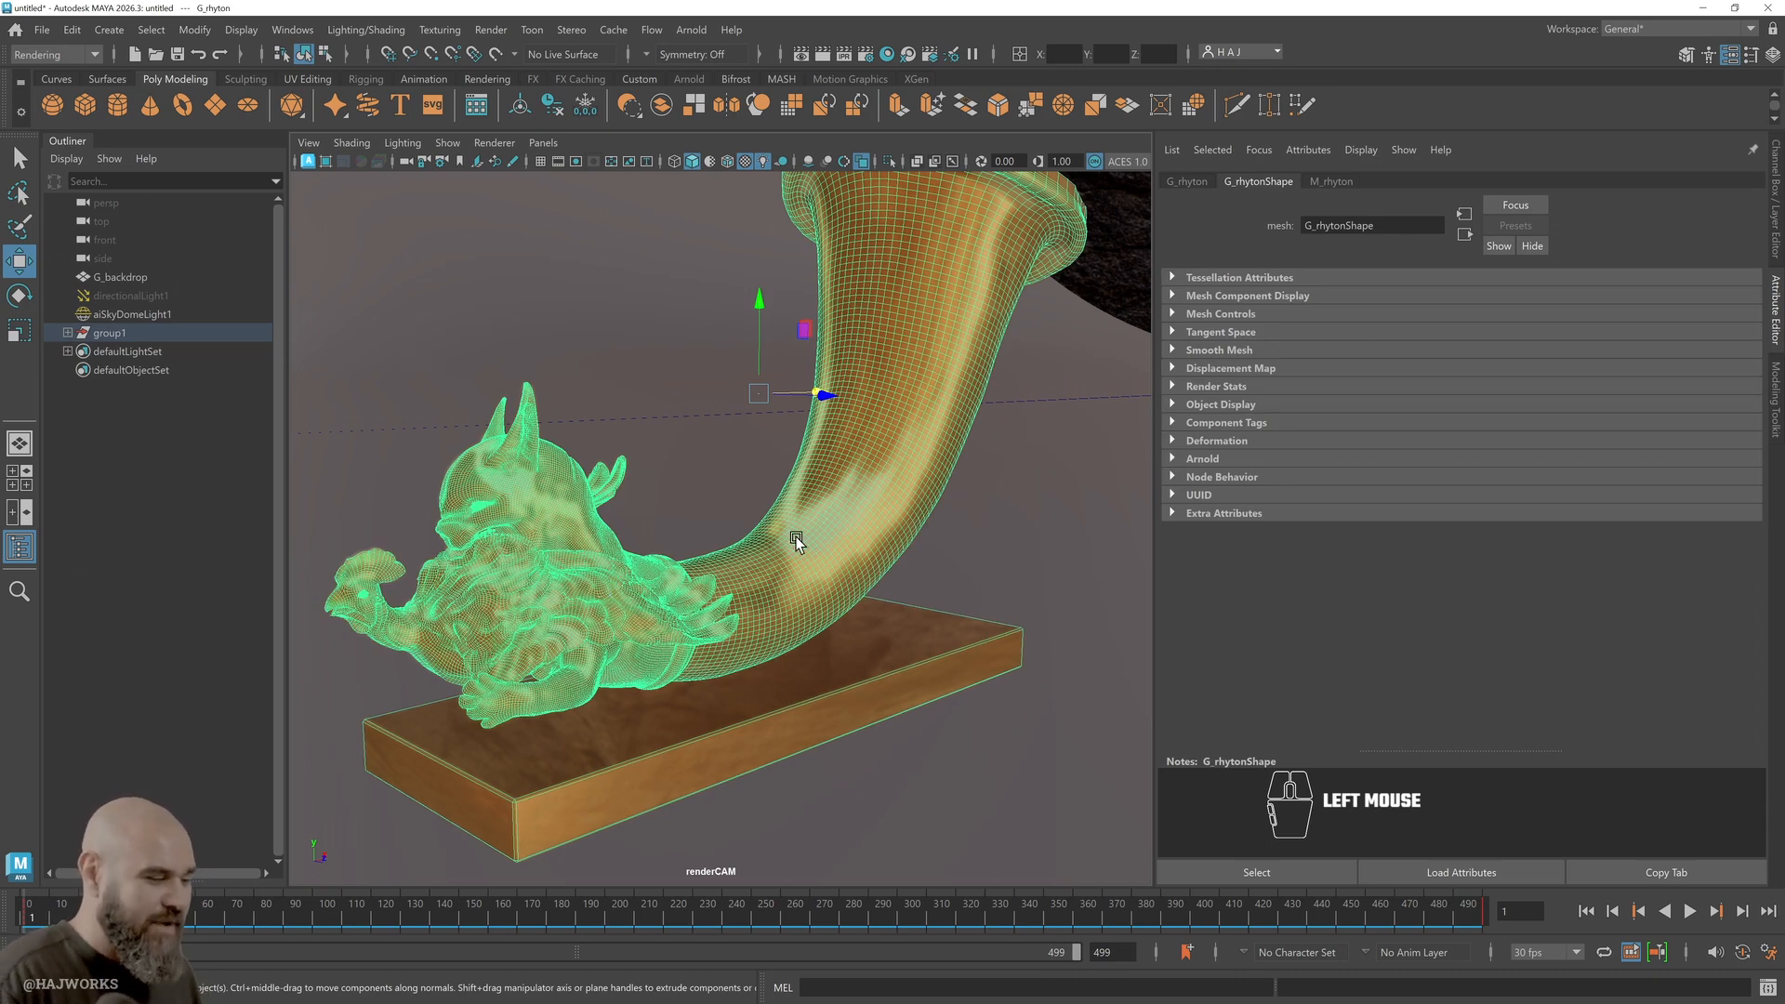
pyautogui.click(1103, 302)
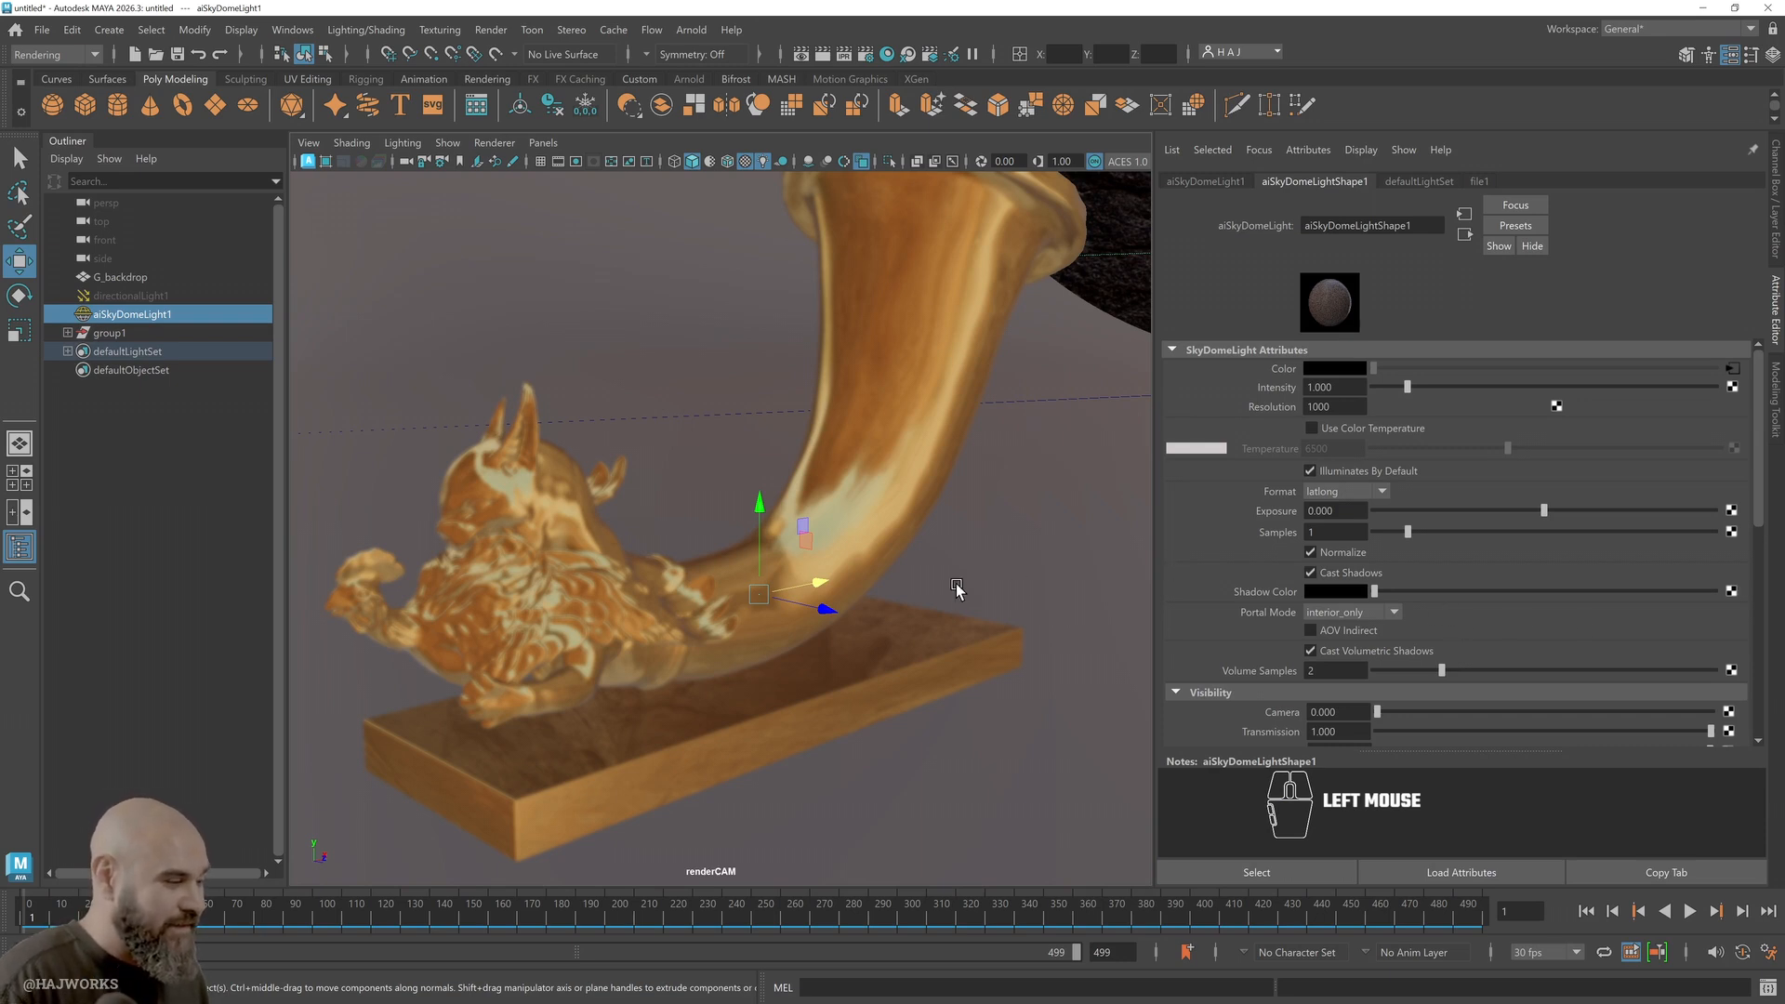
# Create a Distance Tool measurement in the side view, from renderCAM to the front of the rhyton
pyautogui.click(111, 30)
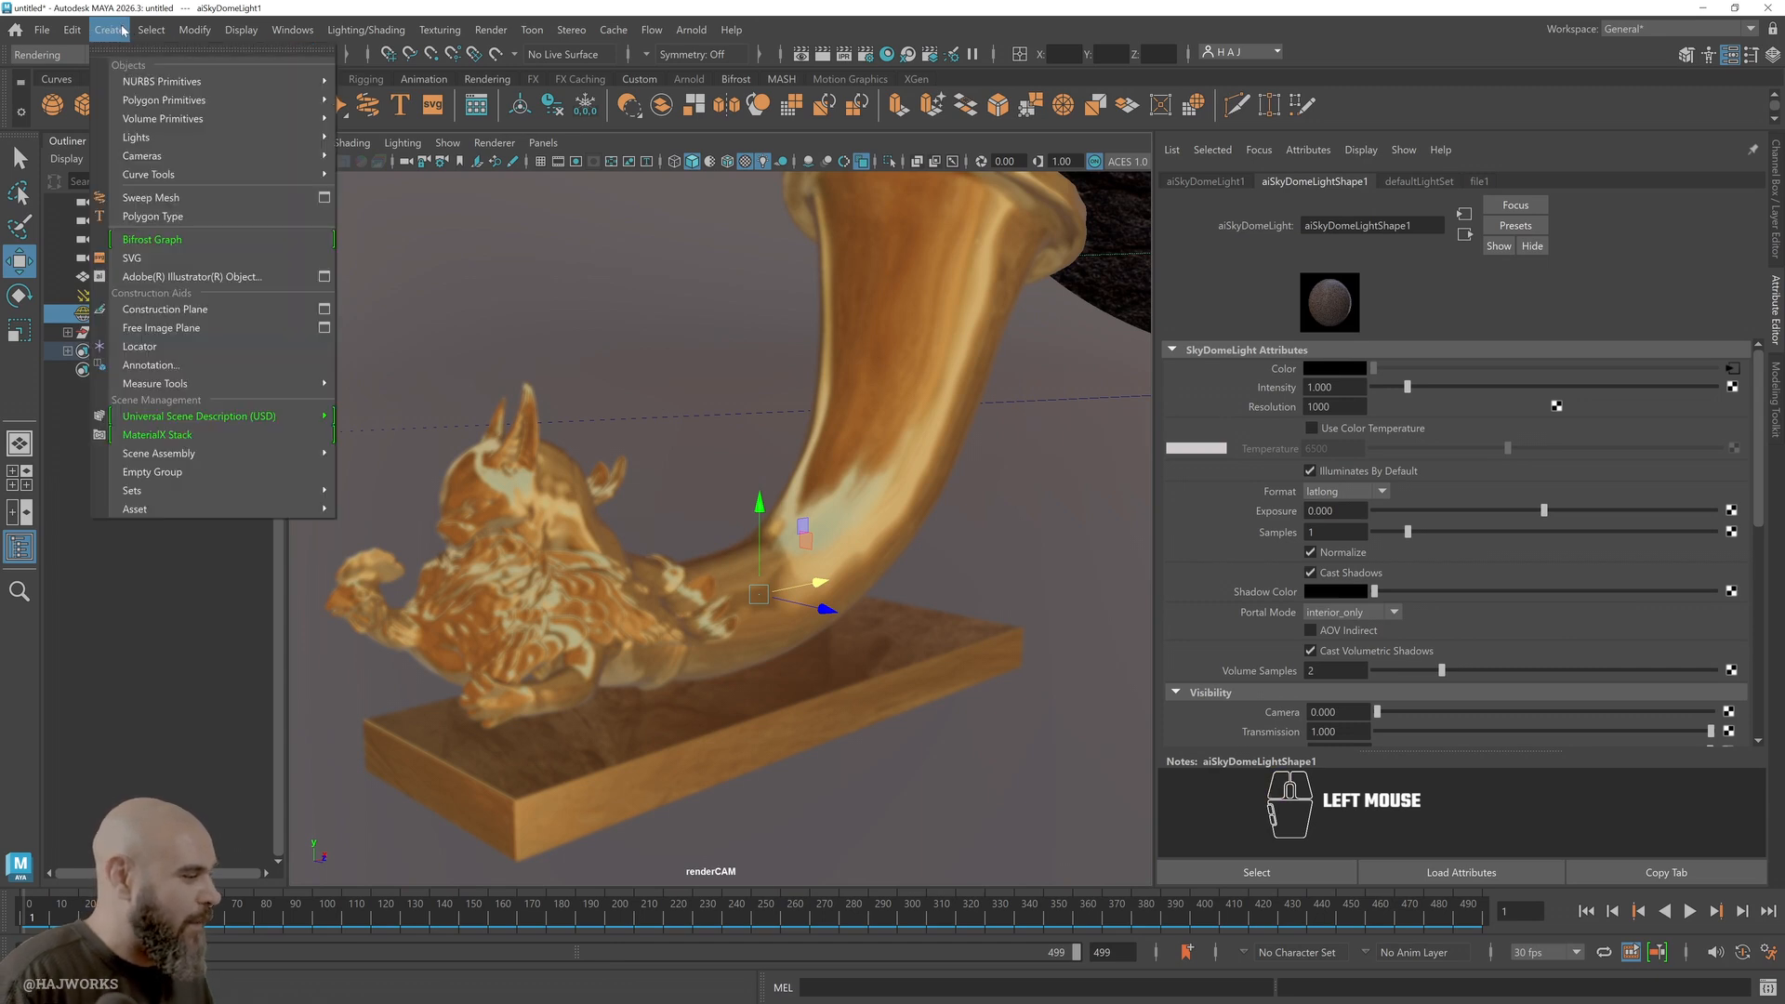
pyautogui.moveTo(205, 388)
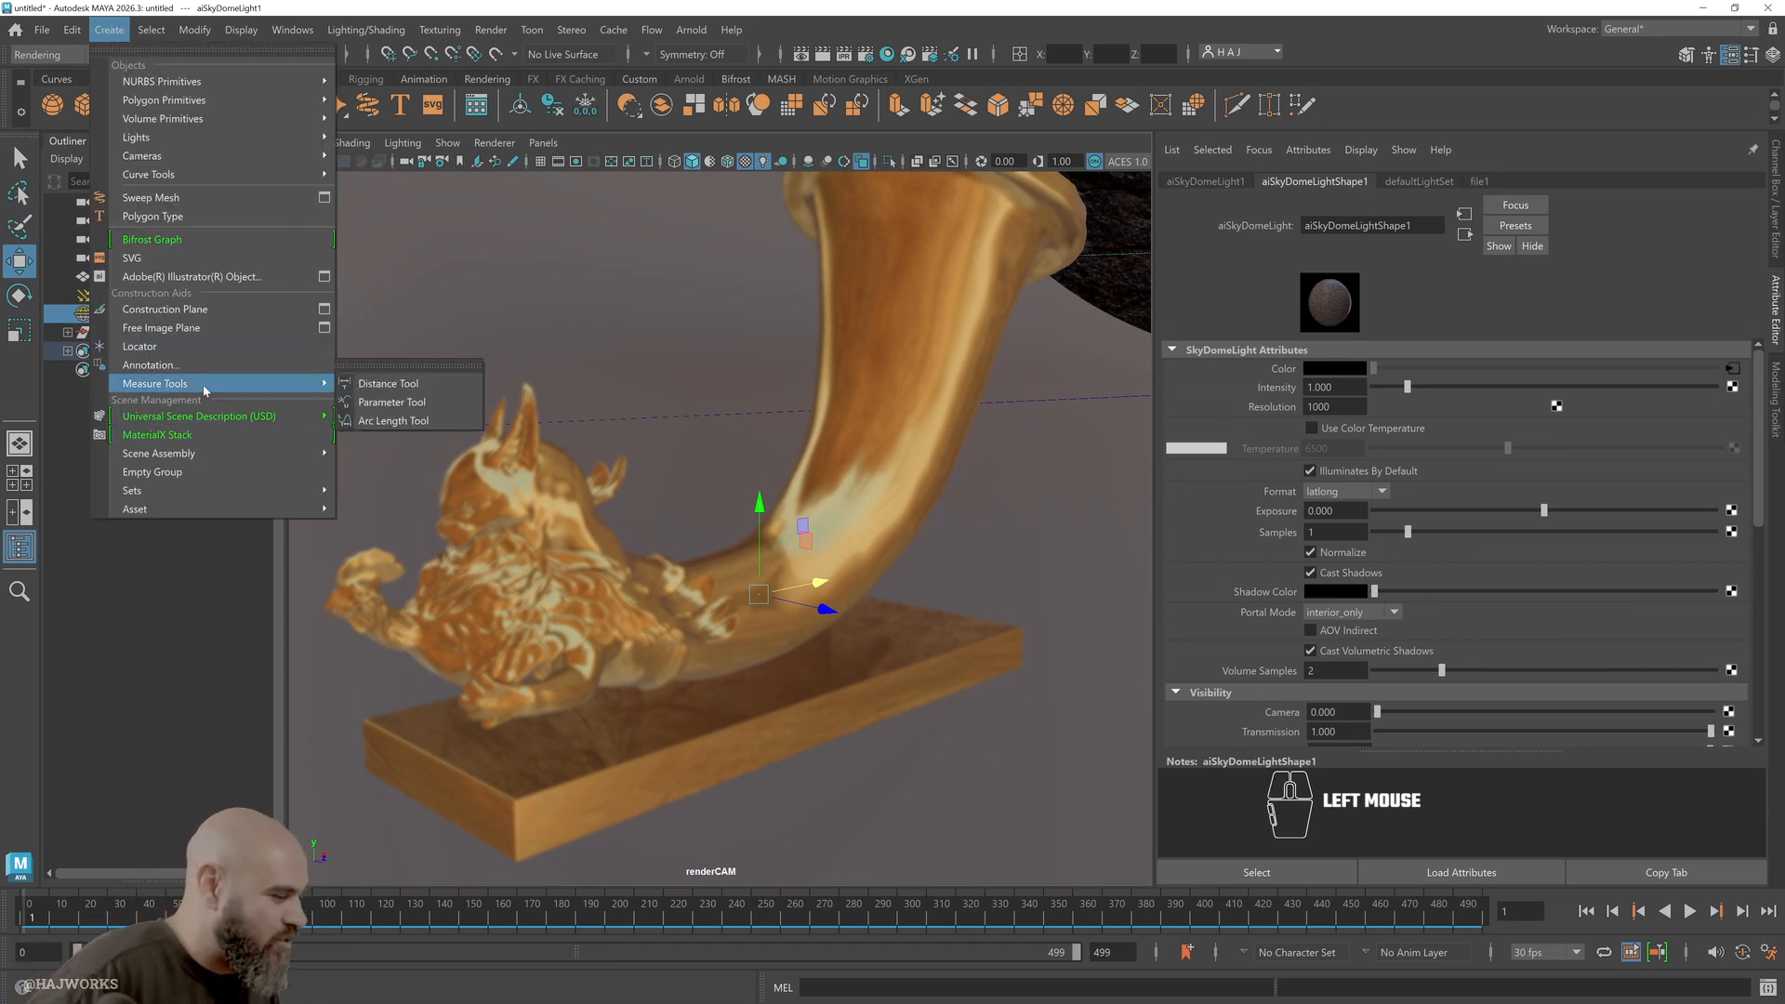
pyautogui.click(387, 383)
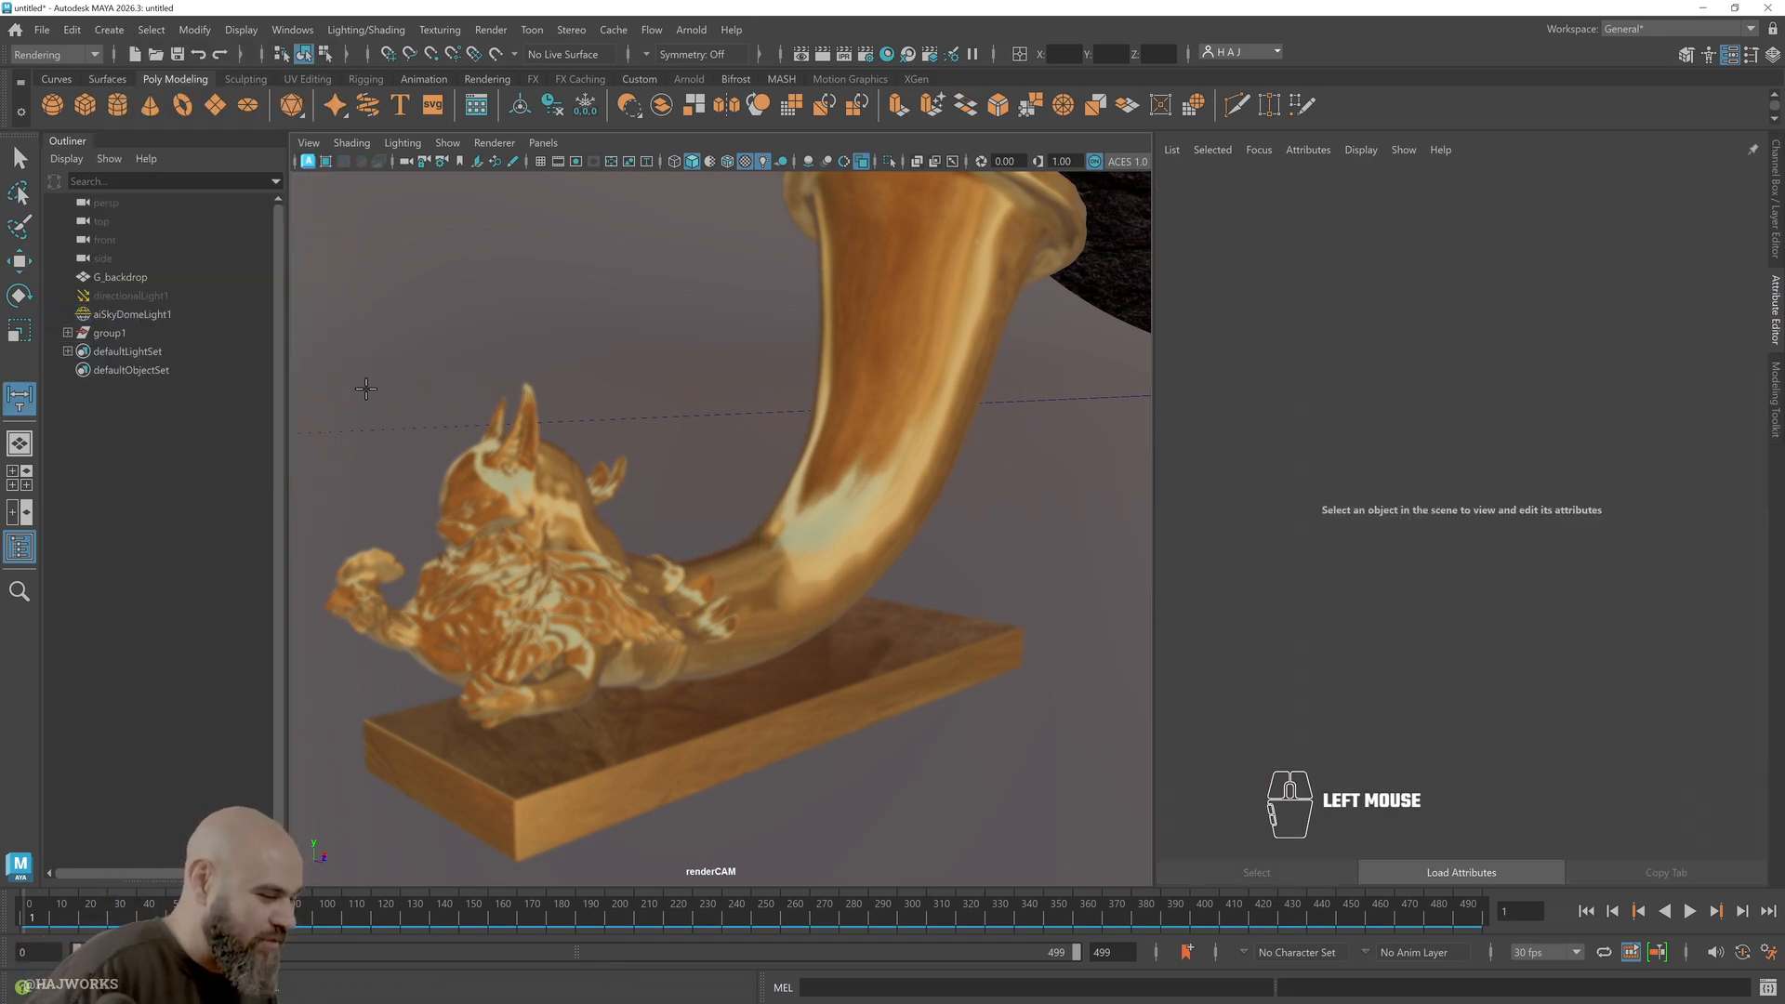
pyautogui.press('space')
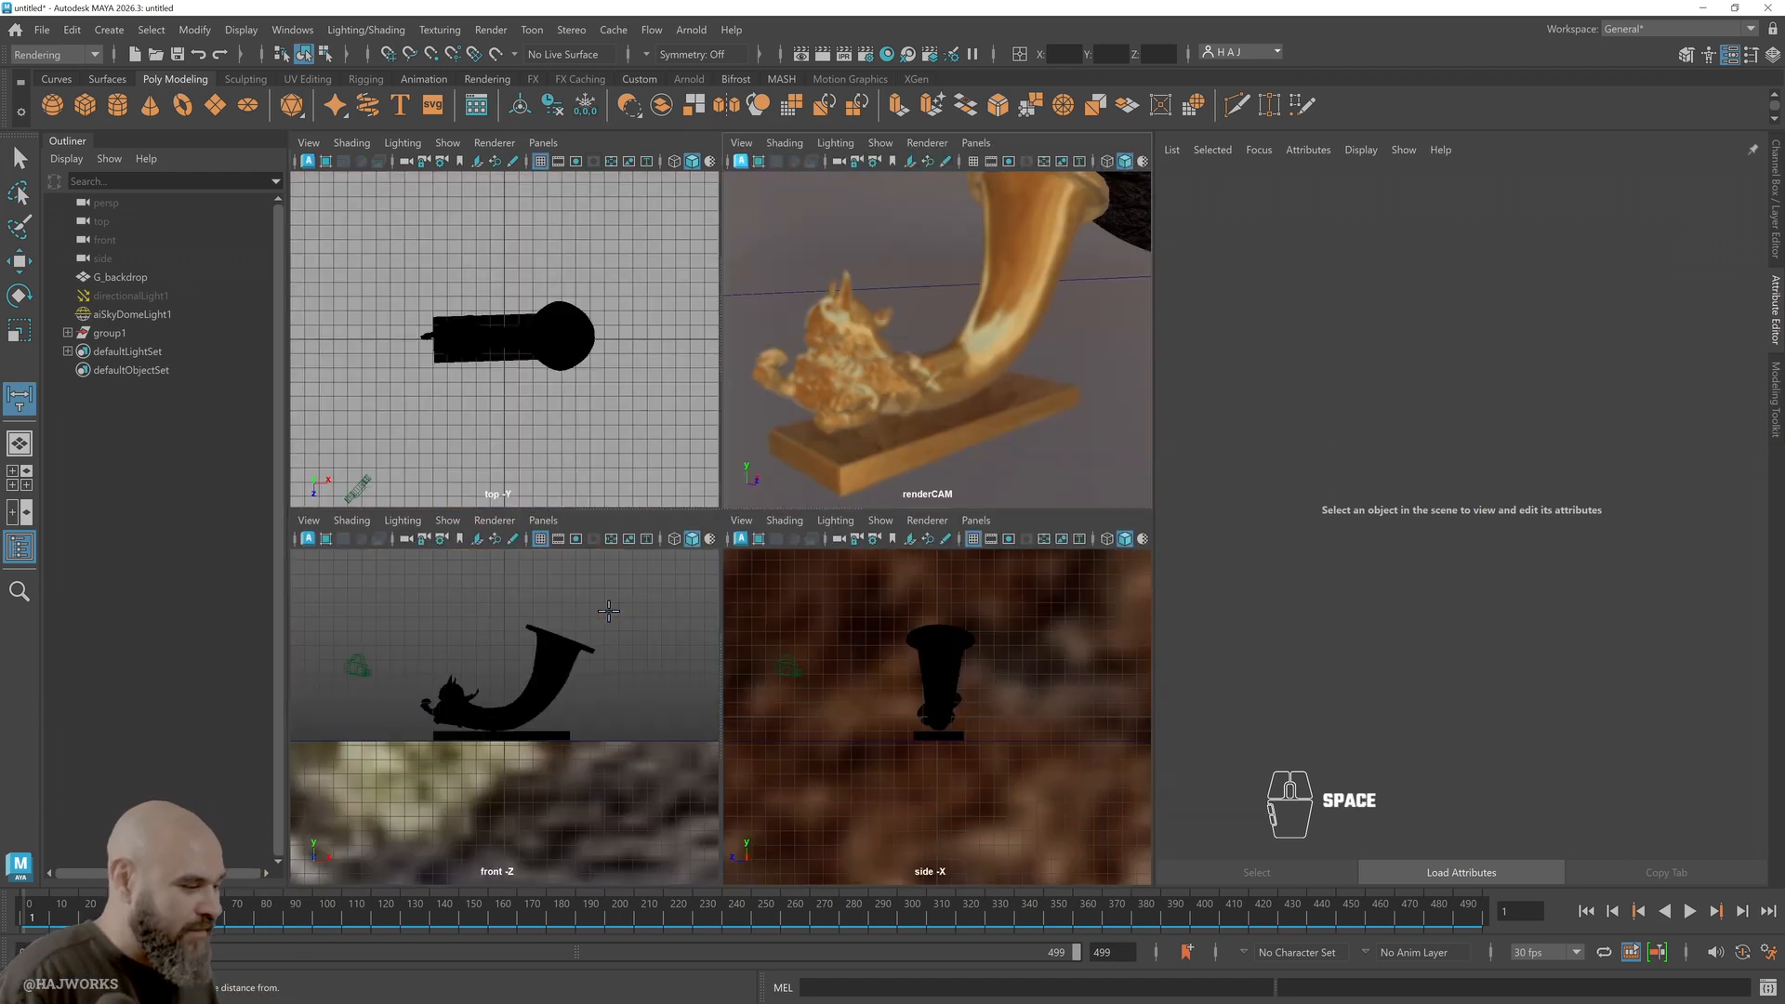
pyautogui.click(799, 668)
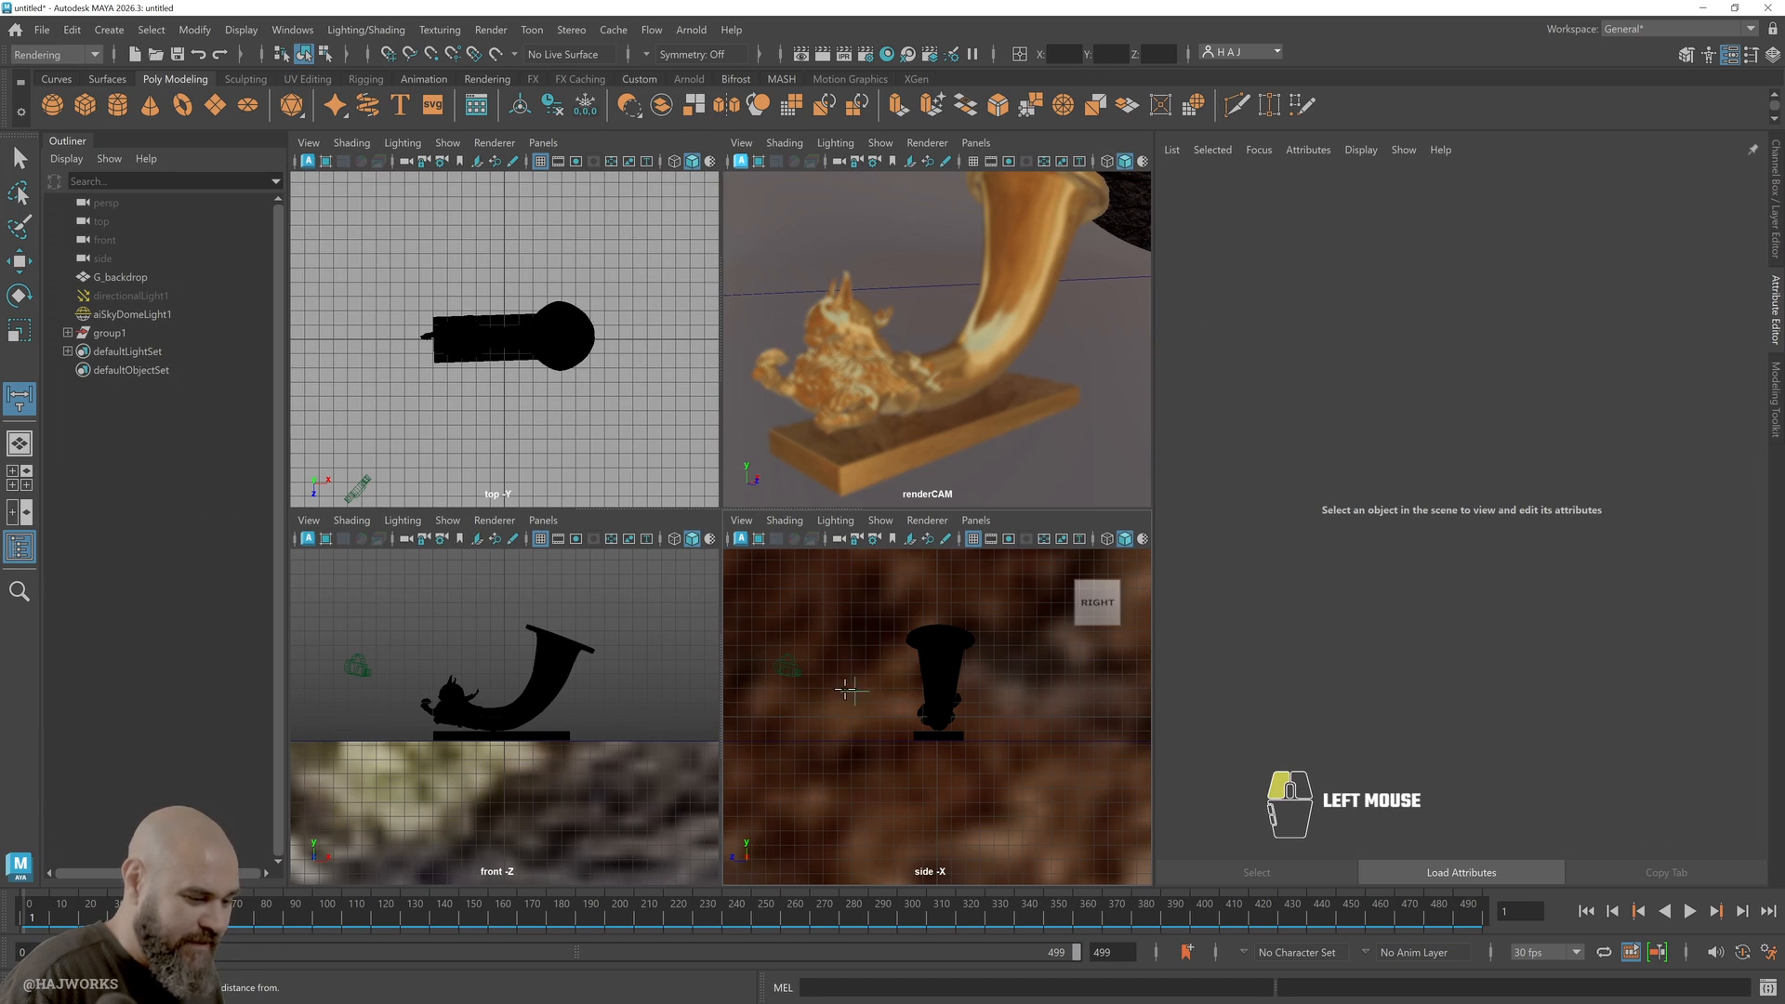
pyautogui.click(798, 668)
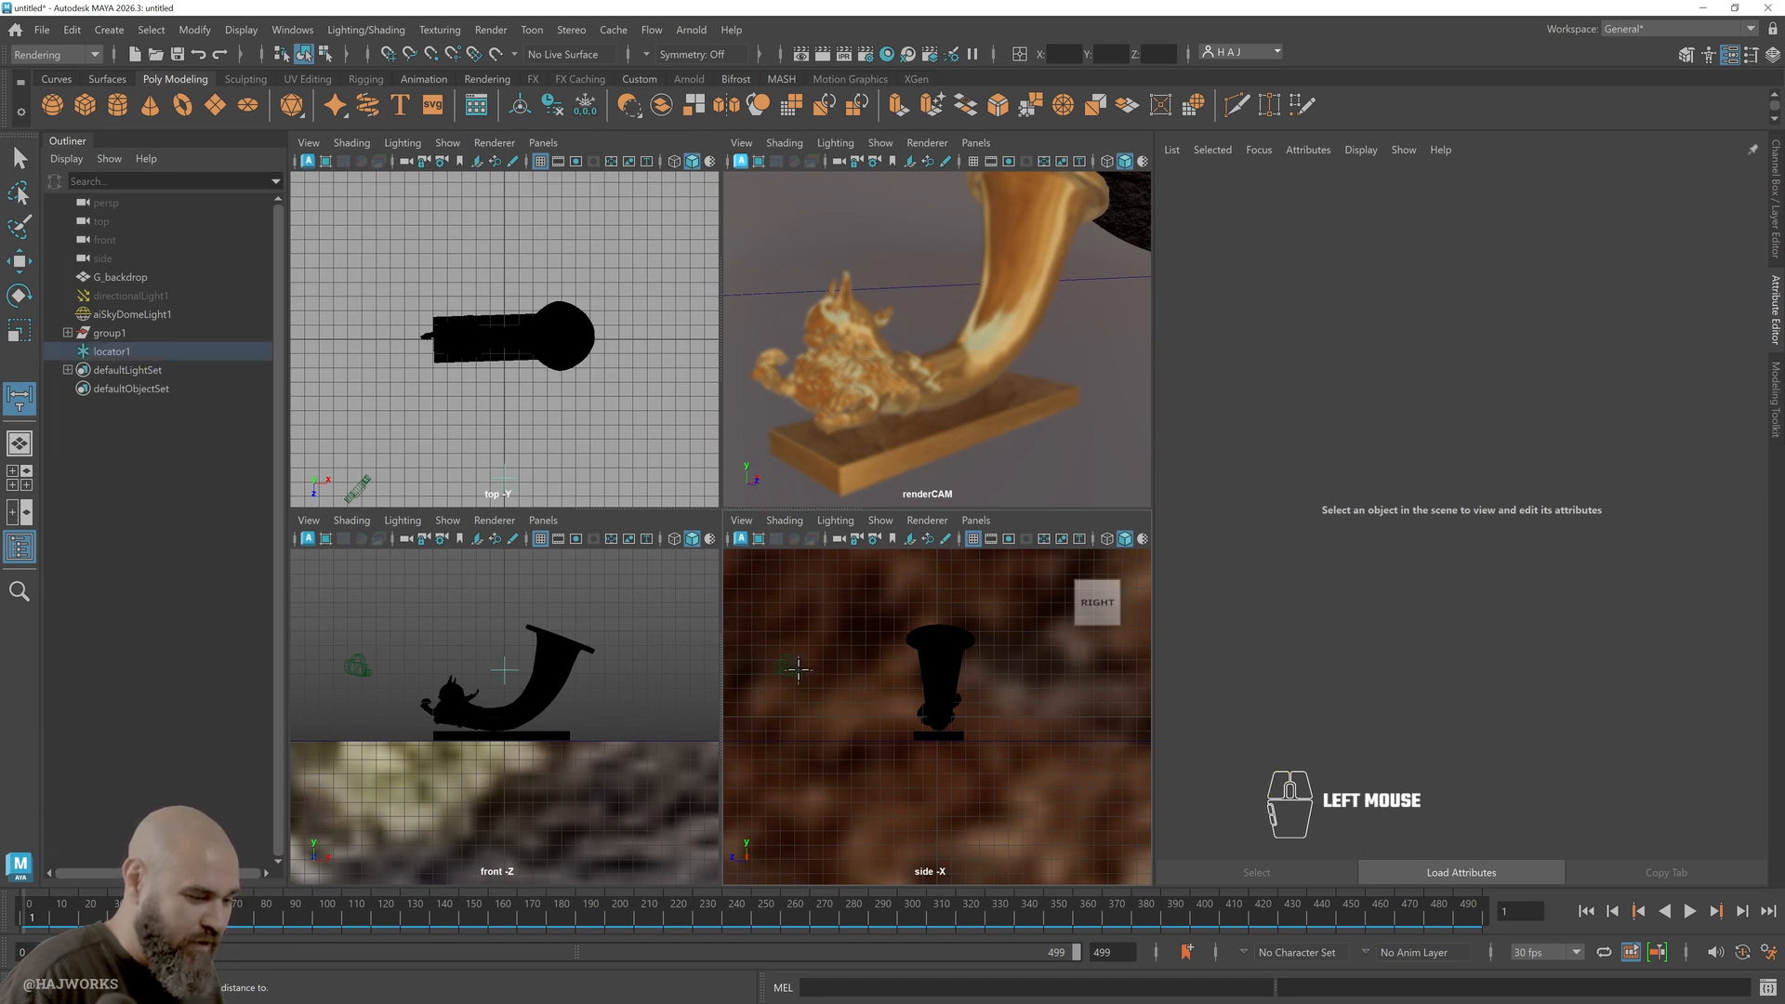
pyautogui.press('space')
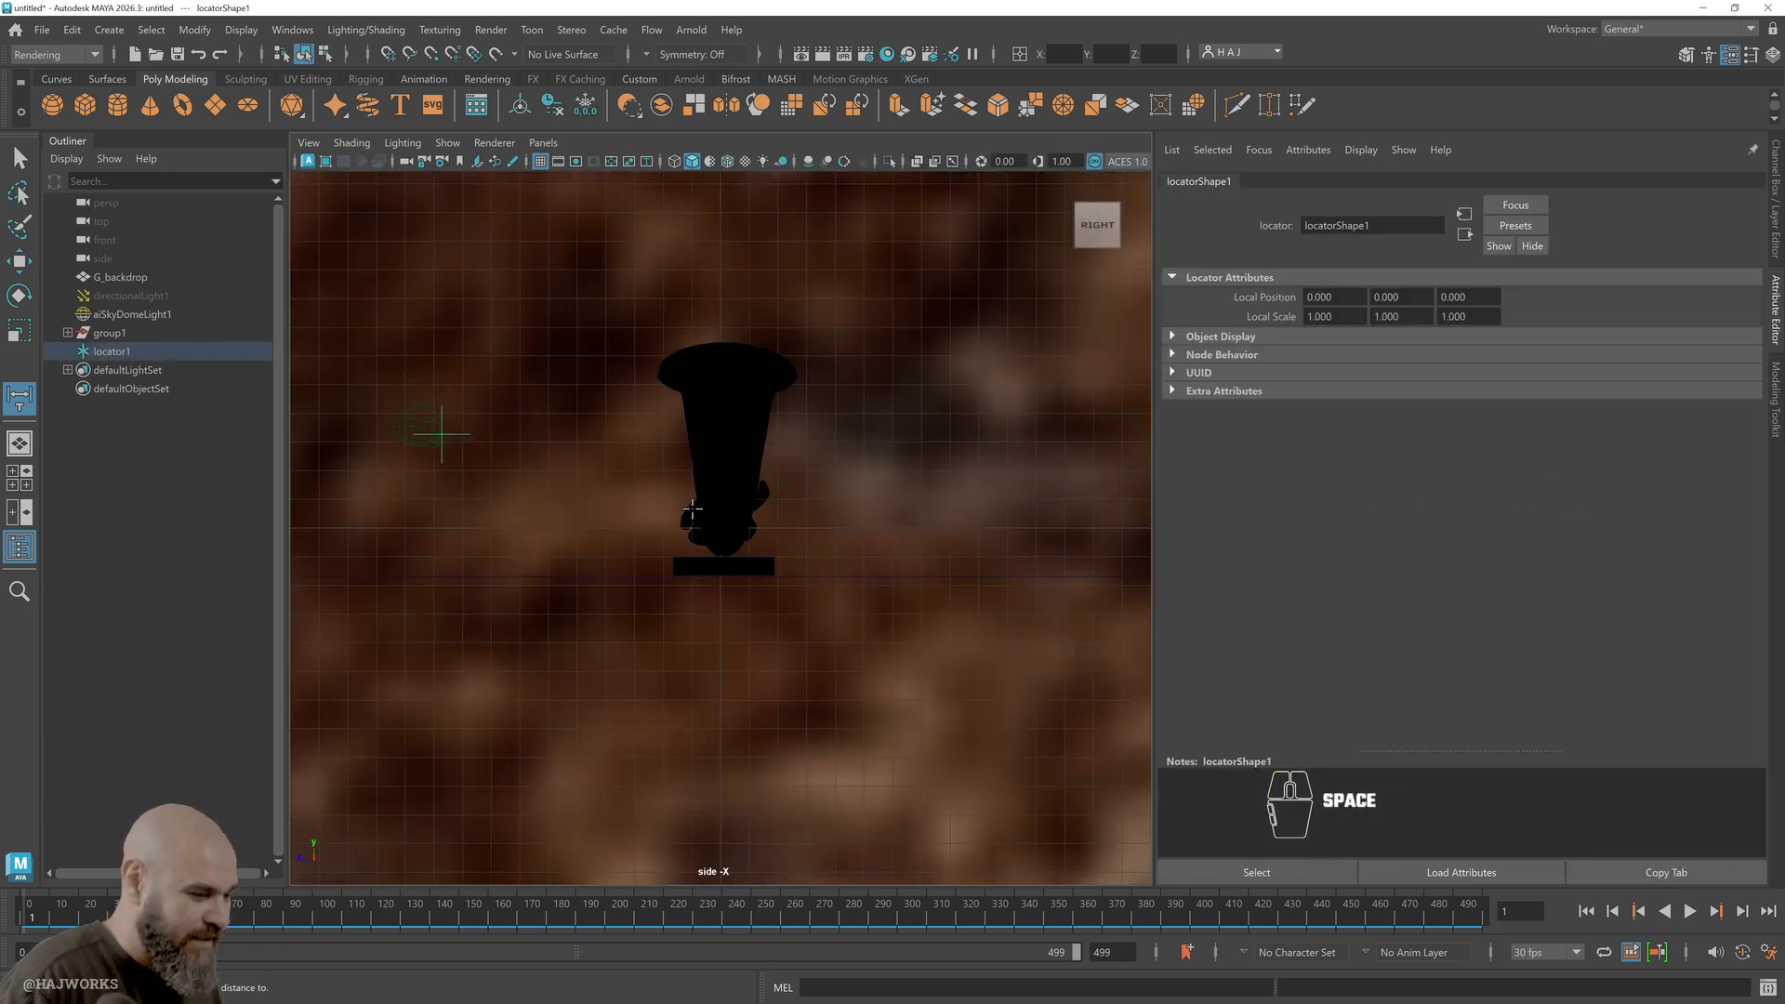
pyautogui.click(683, 511)
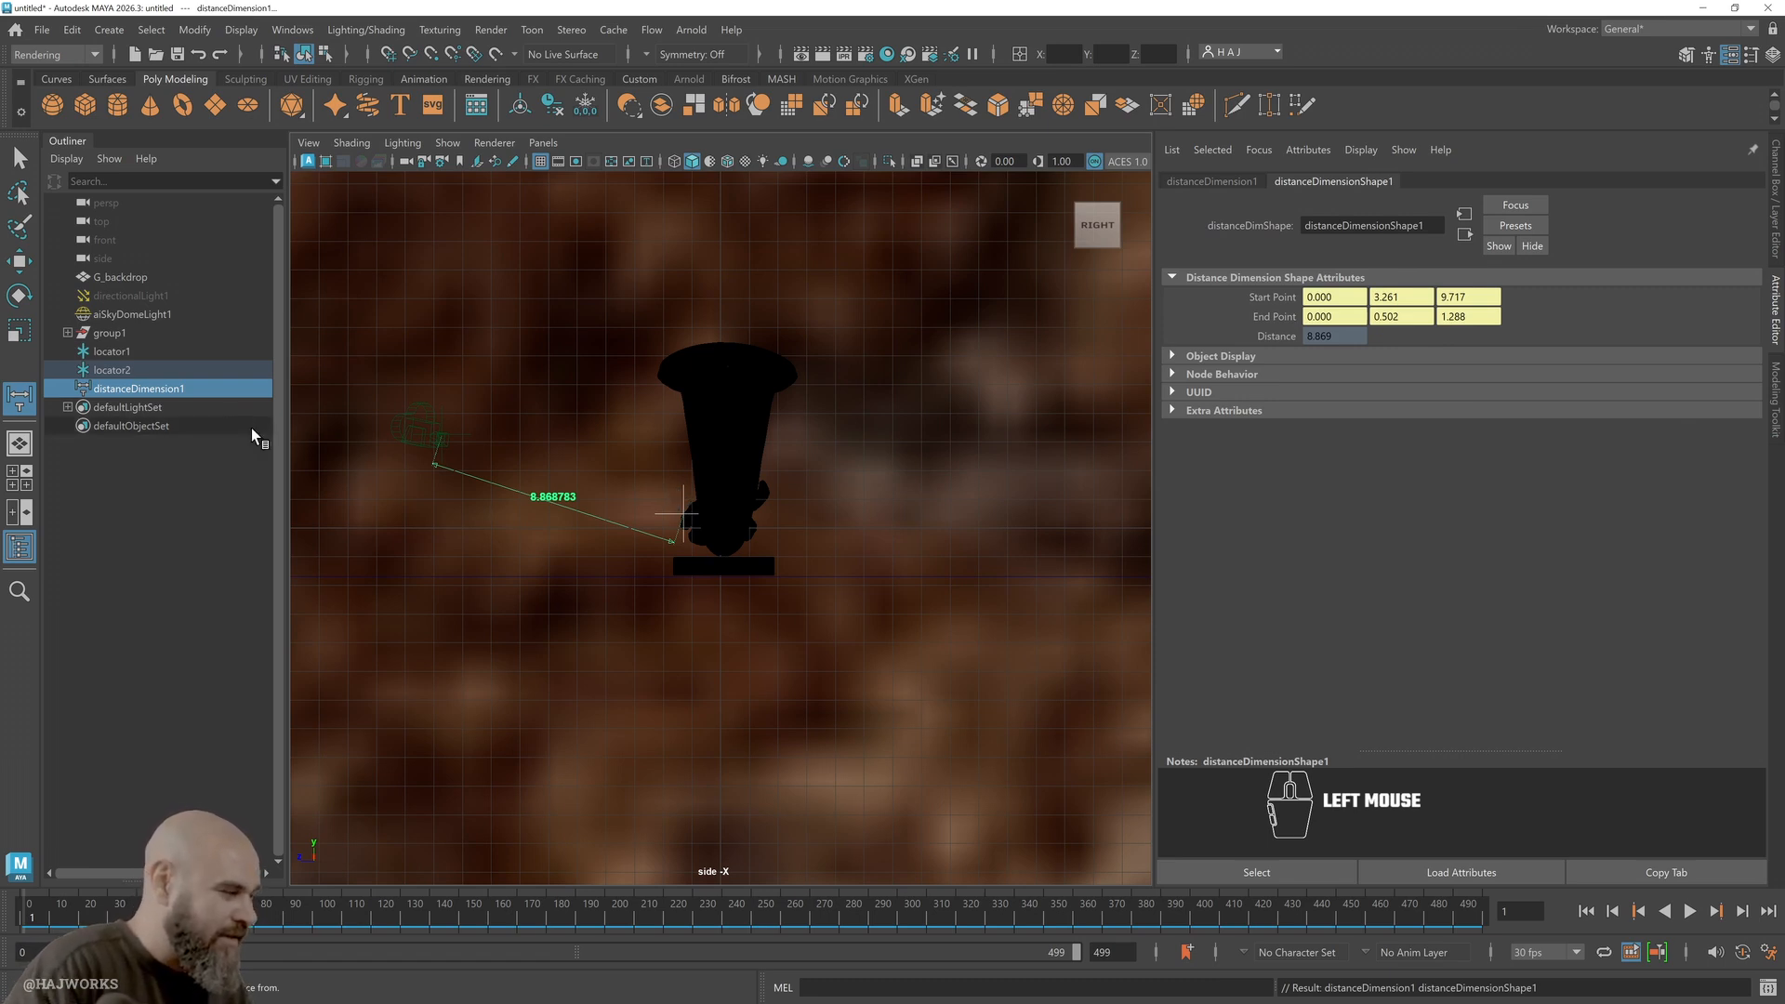
# Select renderCAM again from its own view and set its depth-of-field Focus Distance to 8.86
pyautogui.press('space')
pyautogui.press('space')
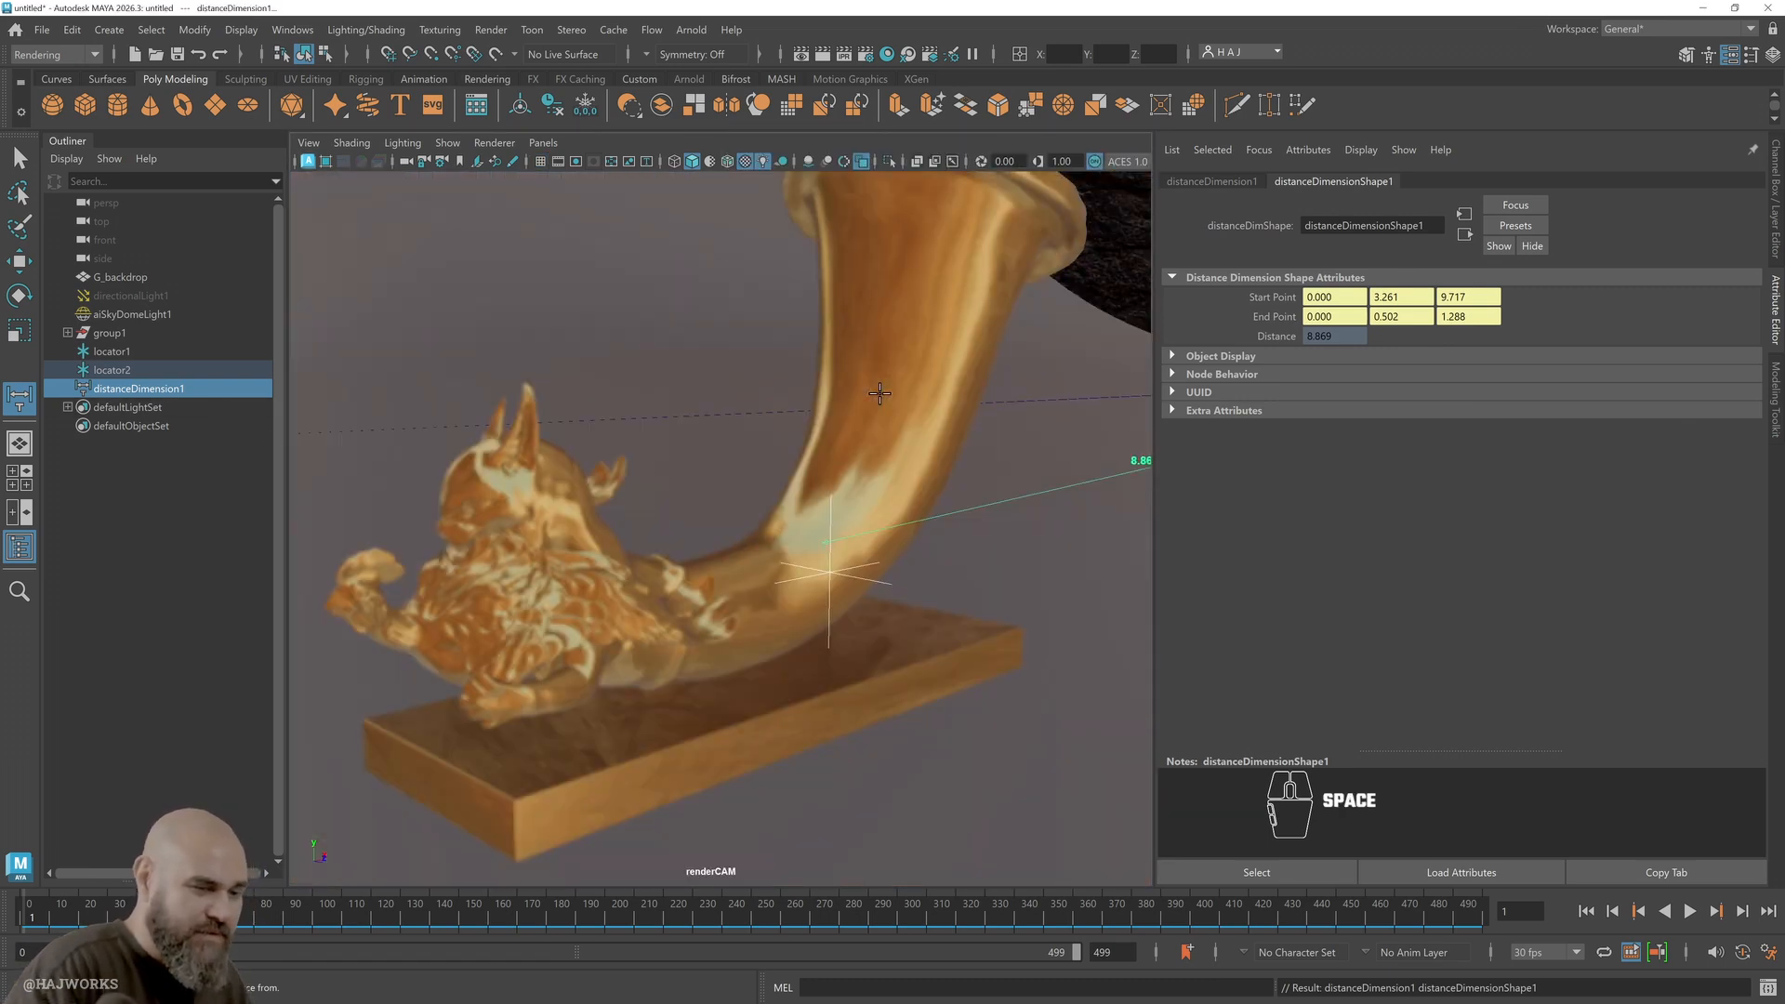
pyautogui.click(308, 142)
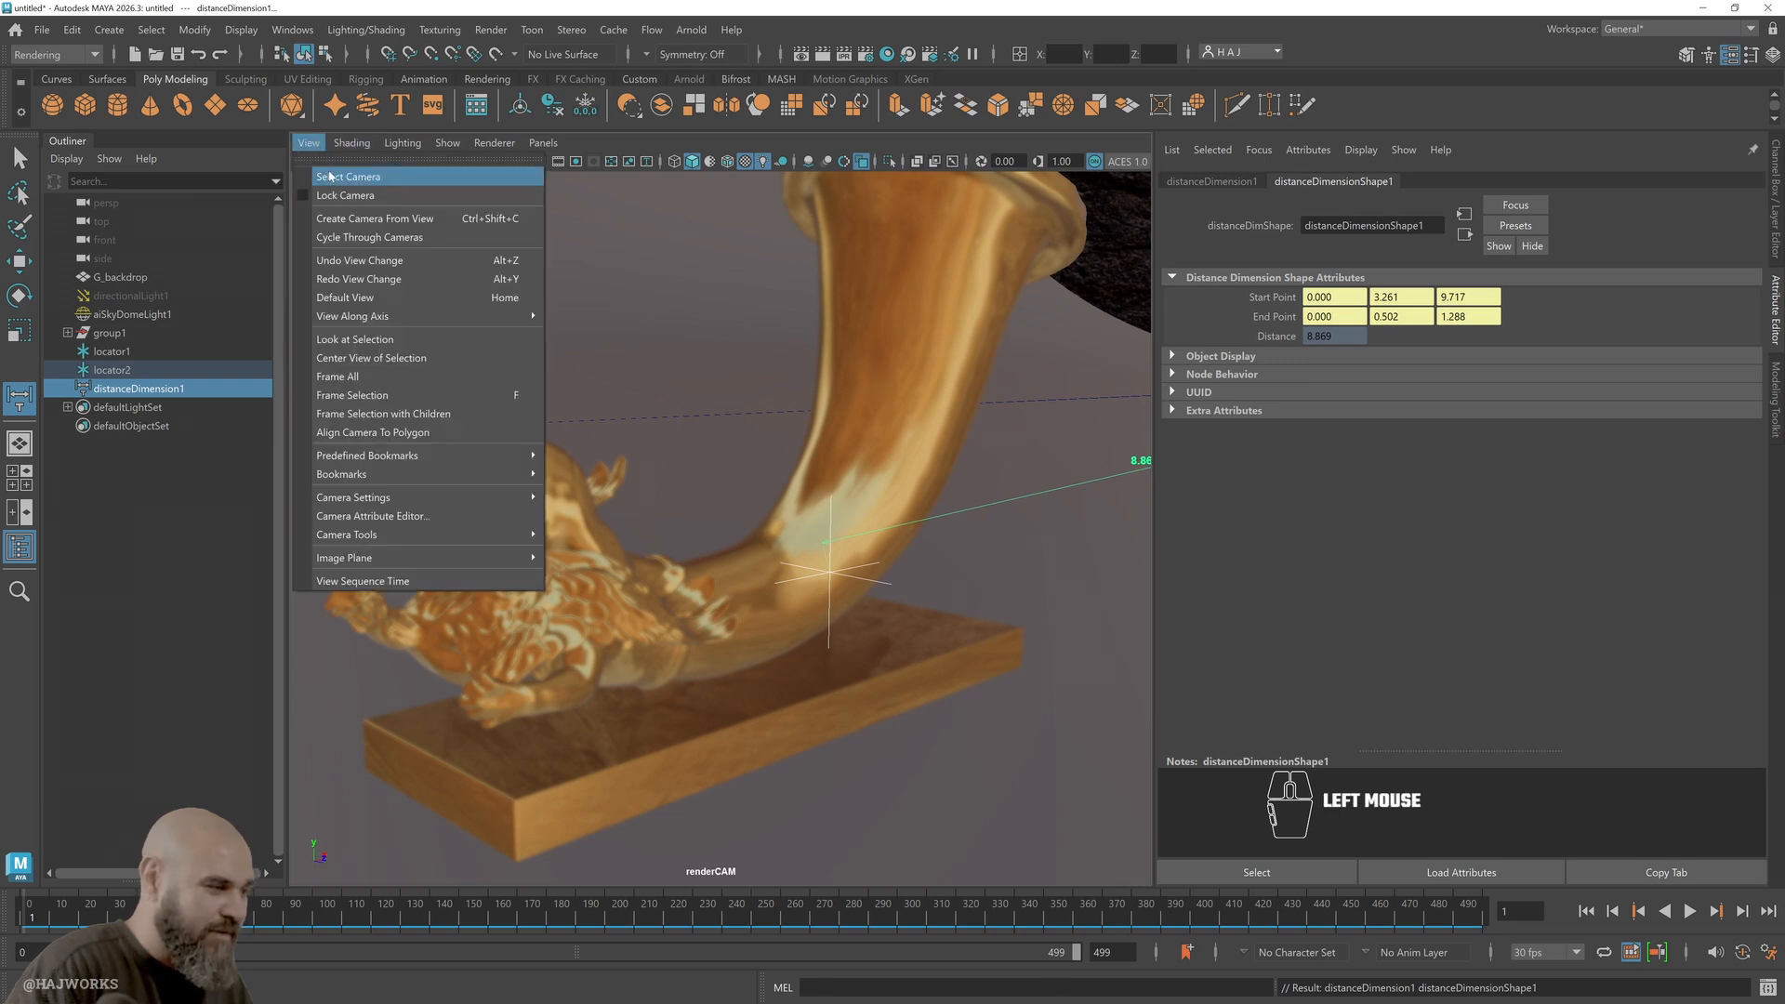
pyautogui.click(332, 176)
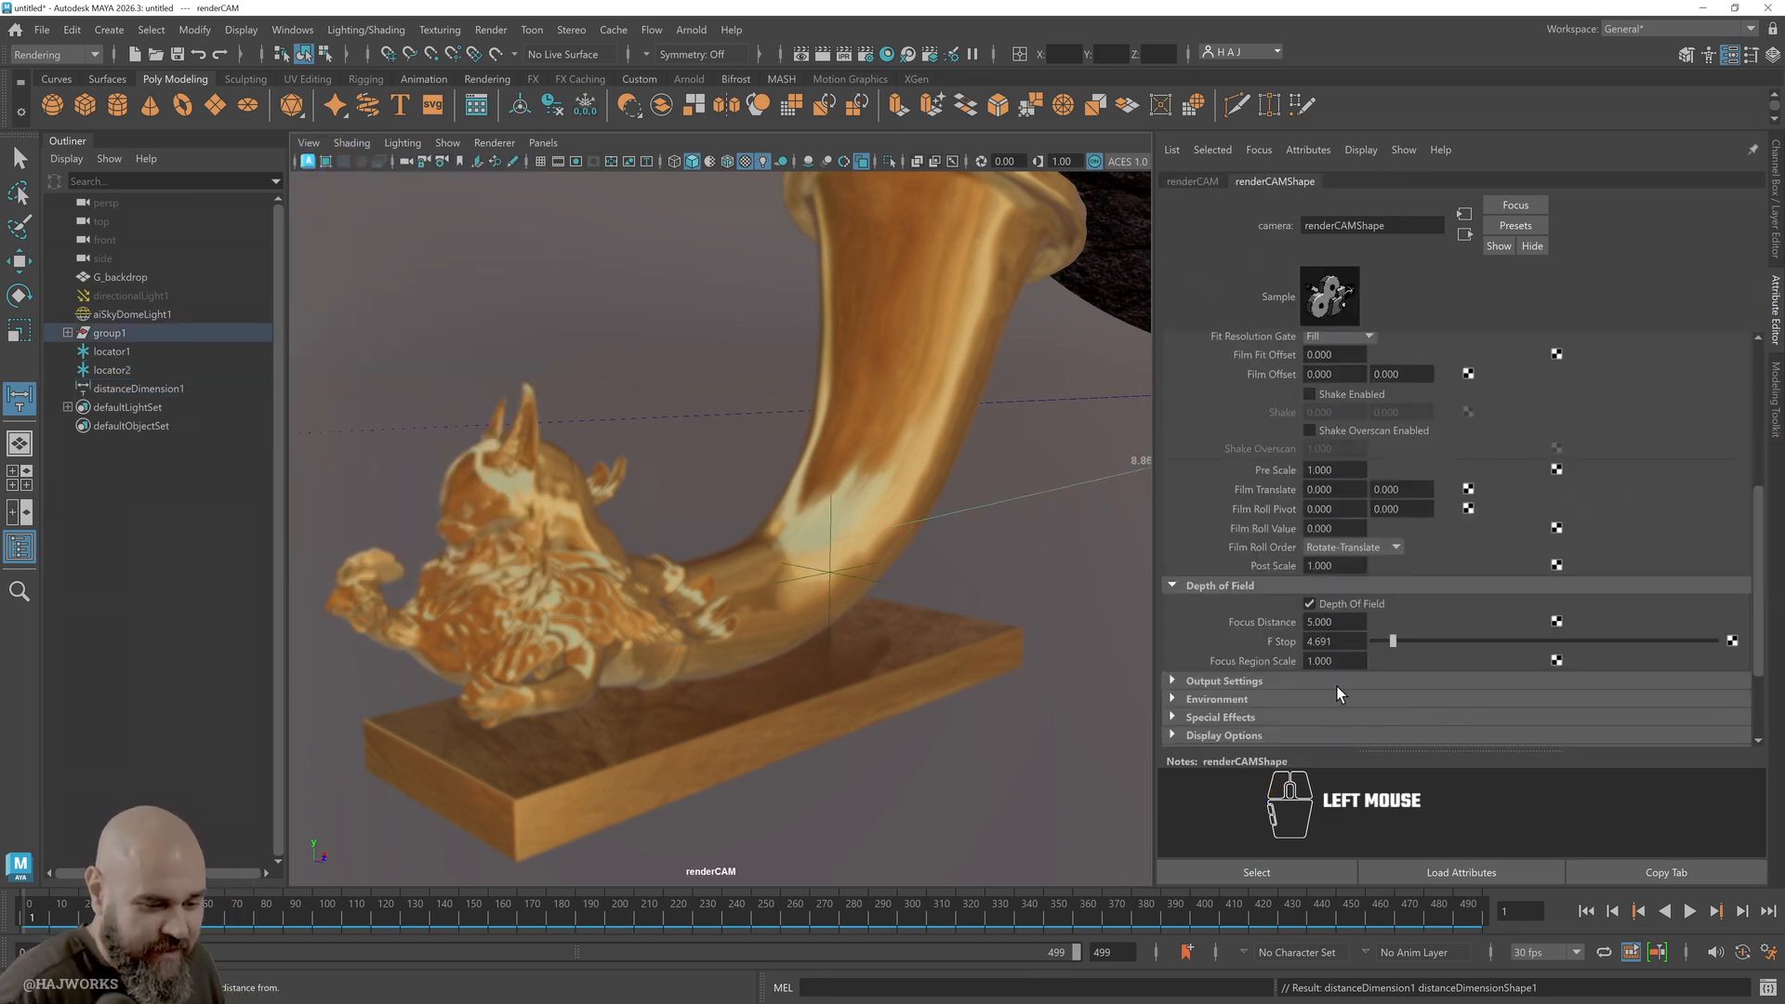
pyautogui.click(1334, 621)
pyautogui.write('8')
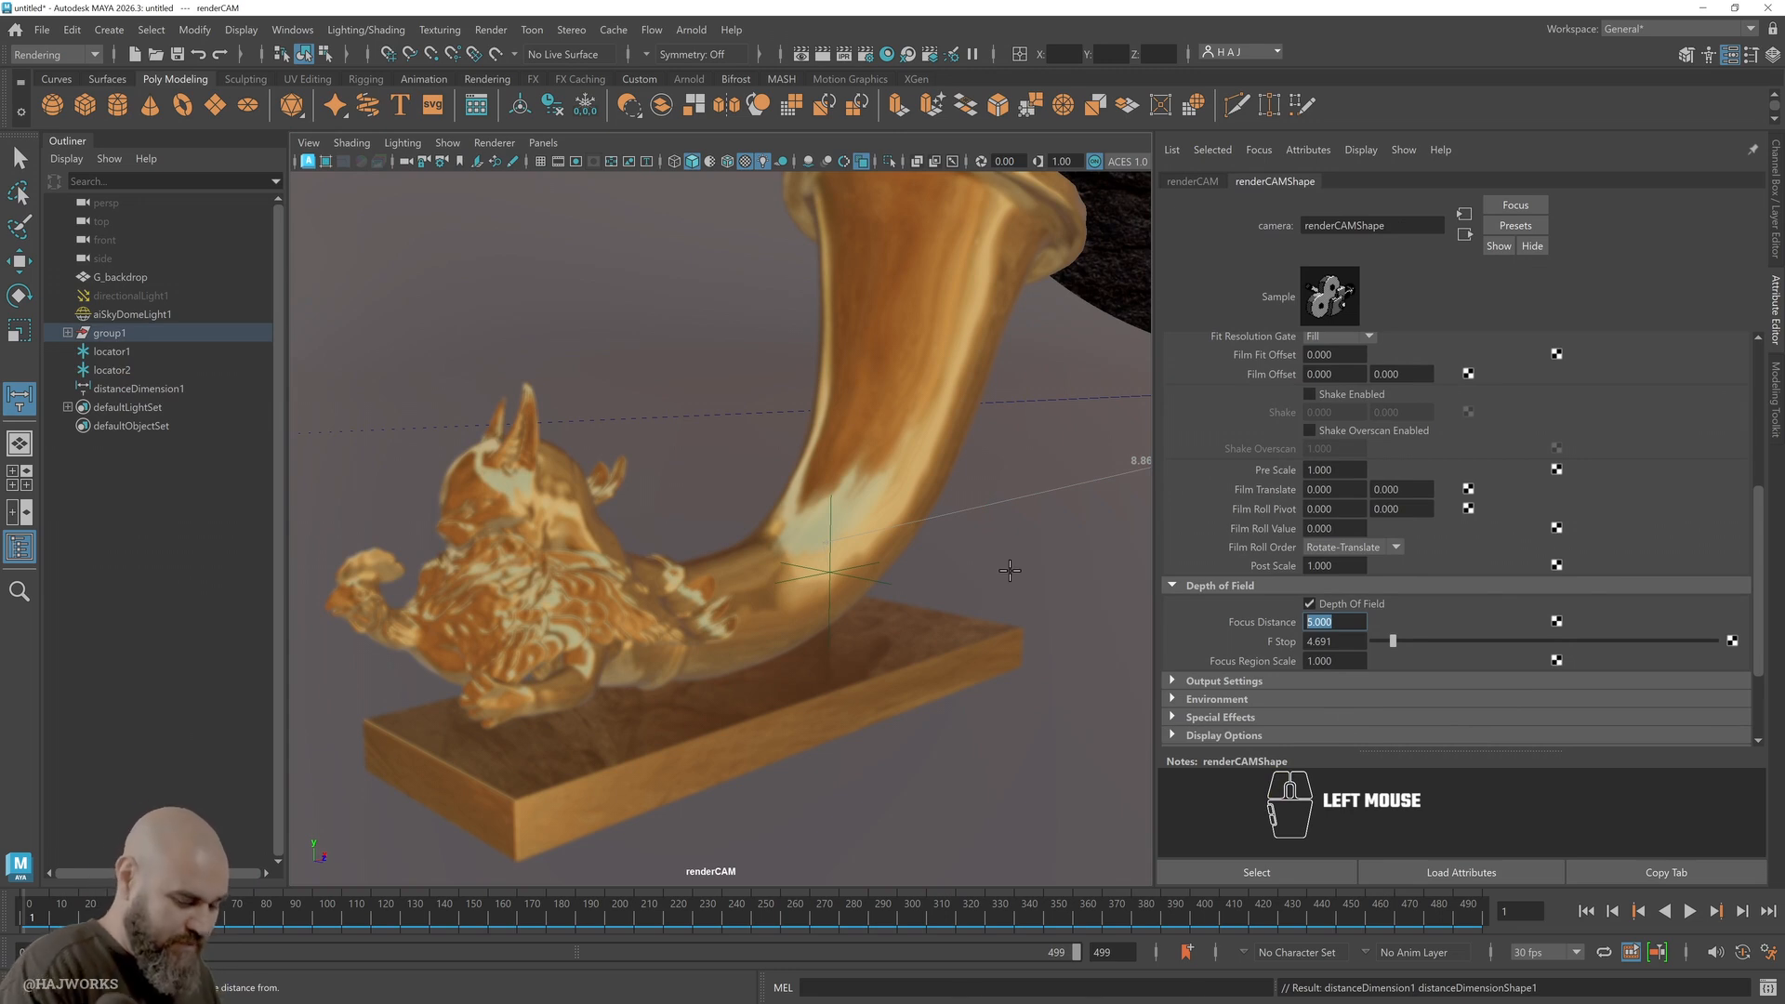
pyautogui.write('.86')
pyautogui.press('Return')
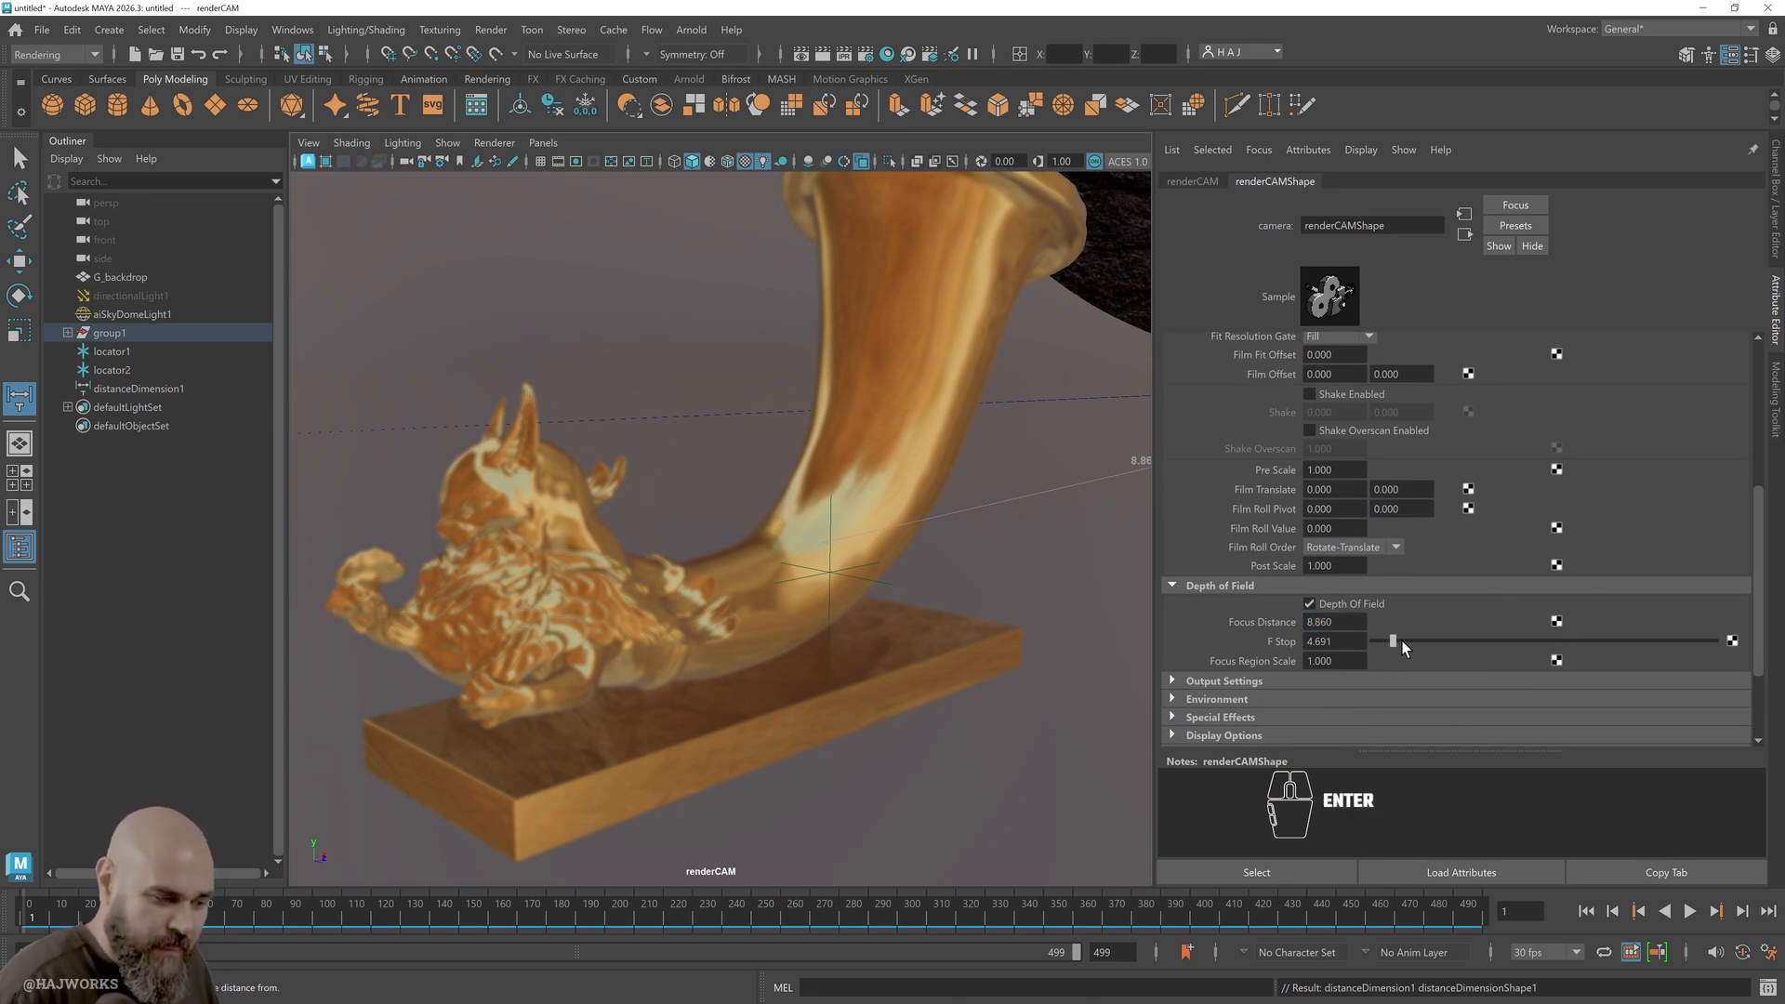
# Try low and medium F Stop values on renderCAM, then raise F Stop to 64 while viewing the figure close up
pyautogui.moveTo(1402, 643); pyautogui.dragTo(1382, 642)
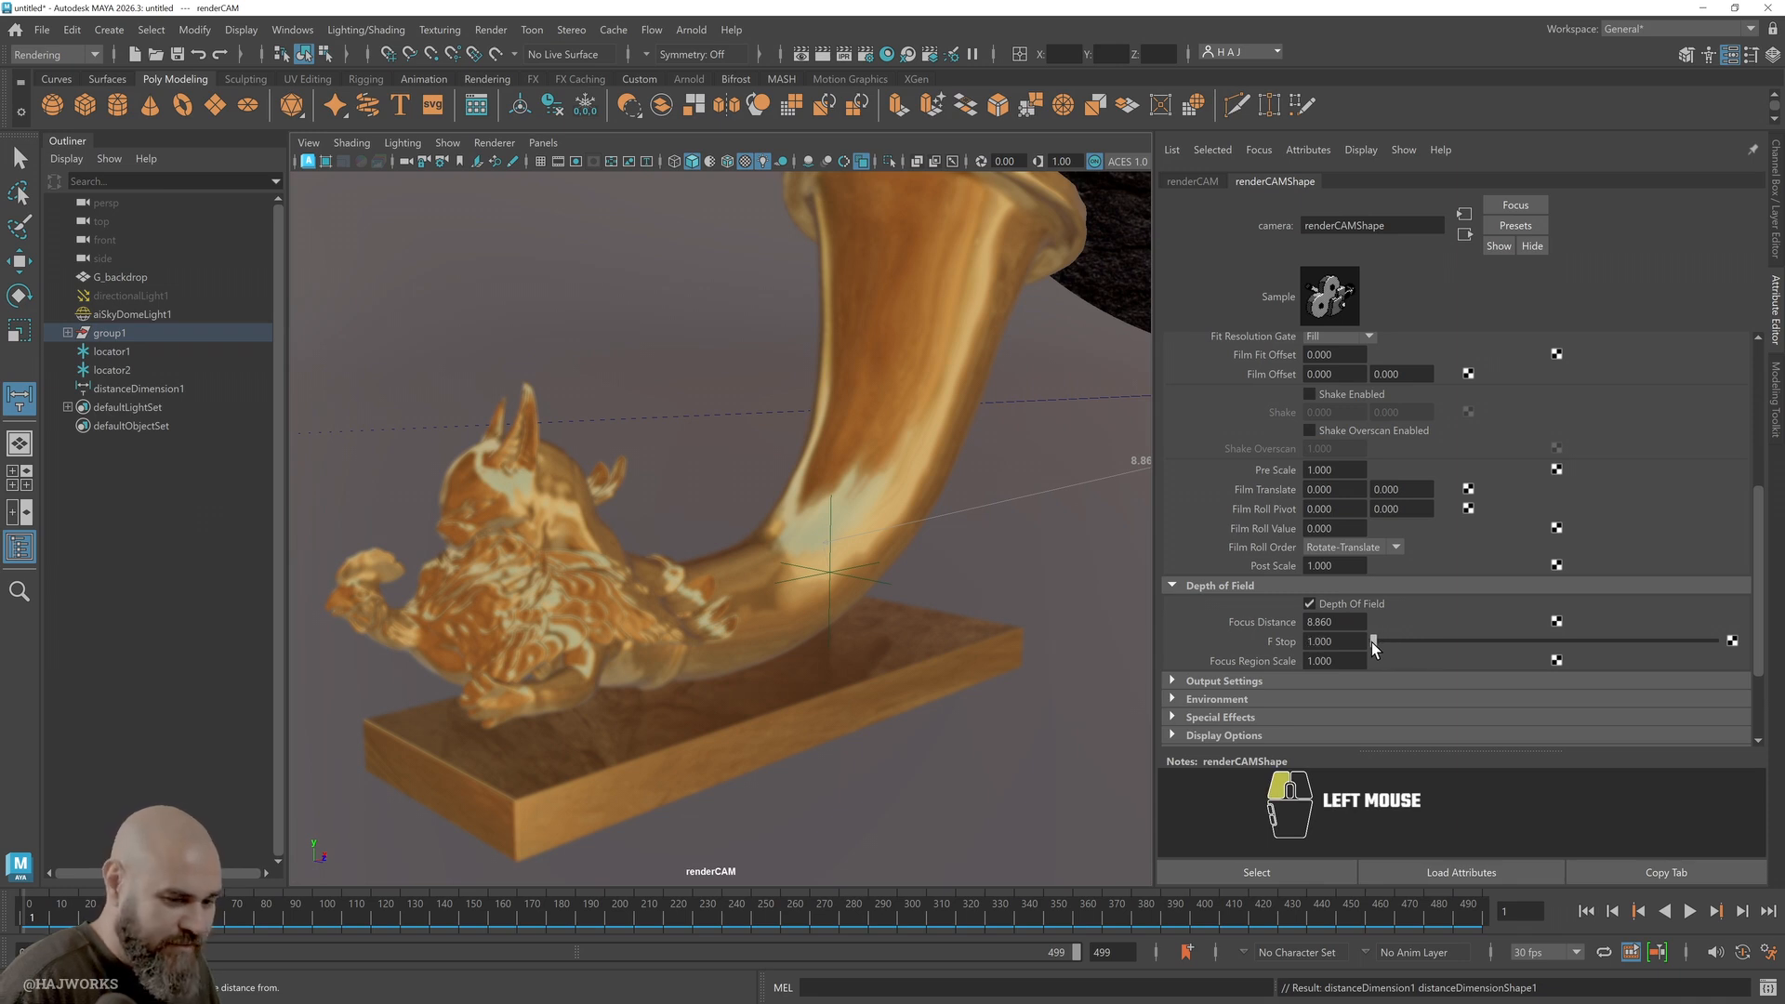
pyautogui.moveTo(1374, 643); pyautogui.dragTo(1447, 649)
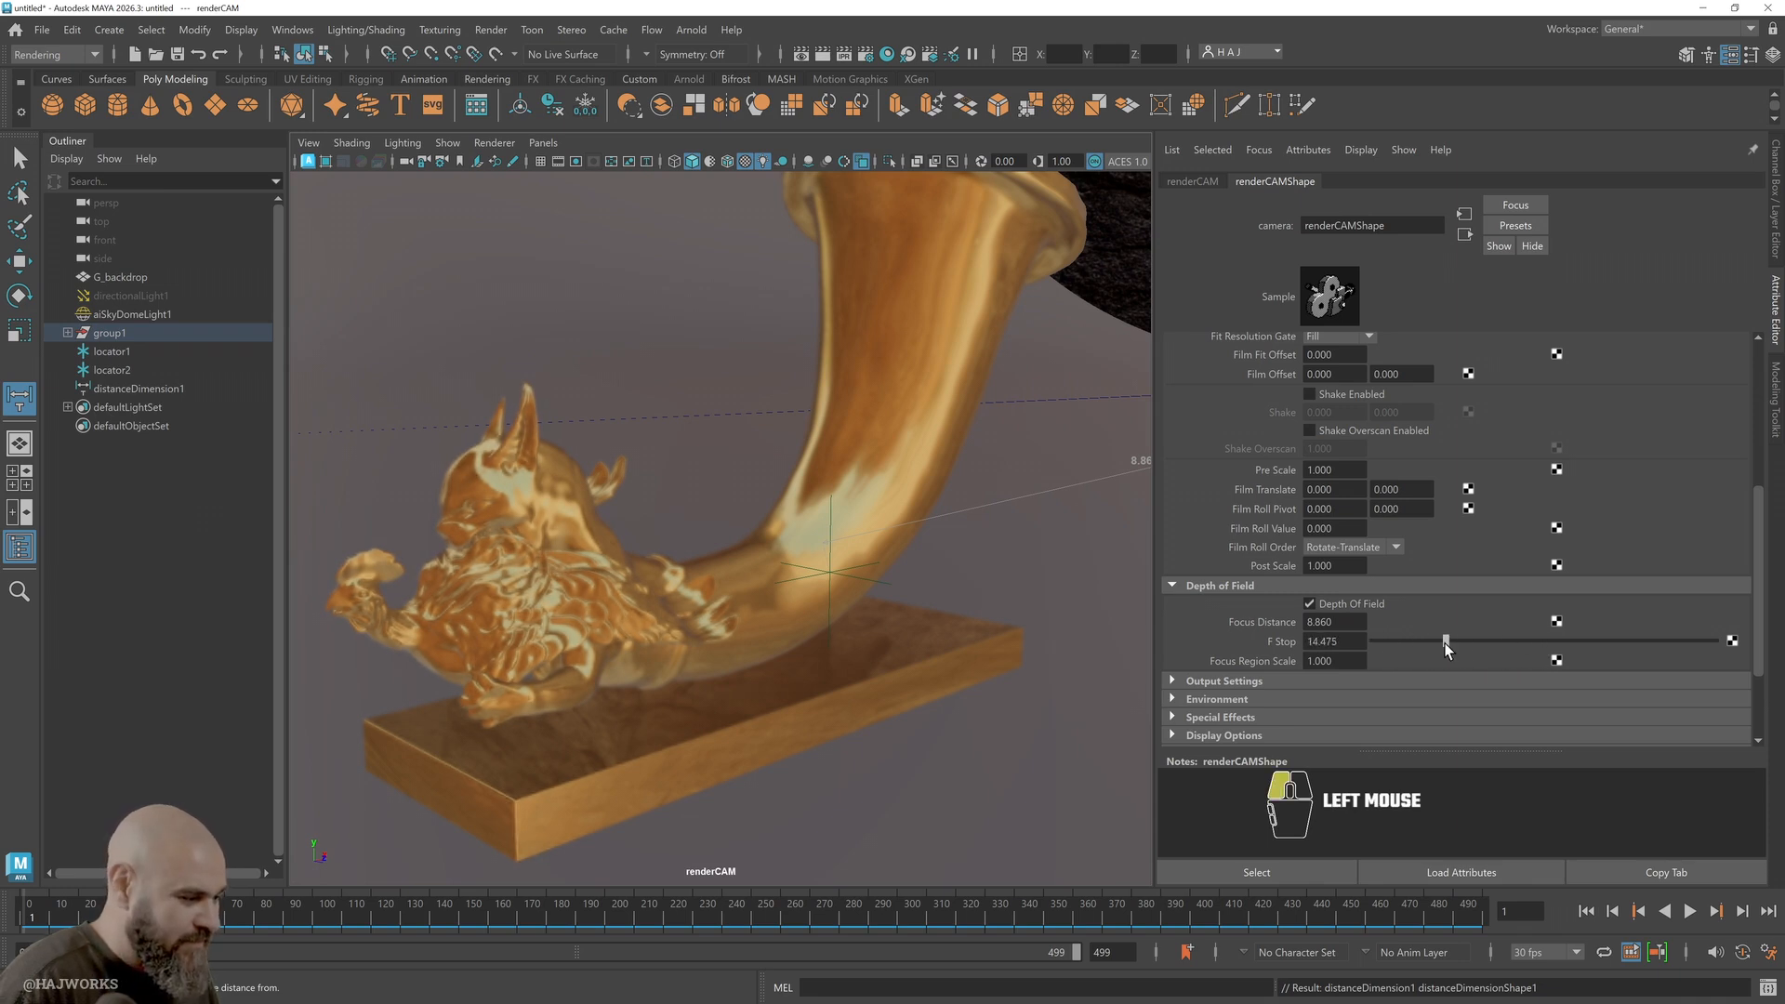
pyautogui.moveTo(1620, 648); pyautogui.dragTo(1607, 648)
pyautogui.scroll(5, 799, 629)
pyautogui.keyDown('alt'); pyautogui.moveTo(800, 629); pyautogui.dragTo(1046, 590, button='middle'); pyautogui.keyUp('alt')
pyautogui.moveTo(1592, 645); pyautogui.dragTo(1513, 649)
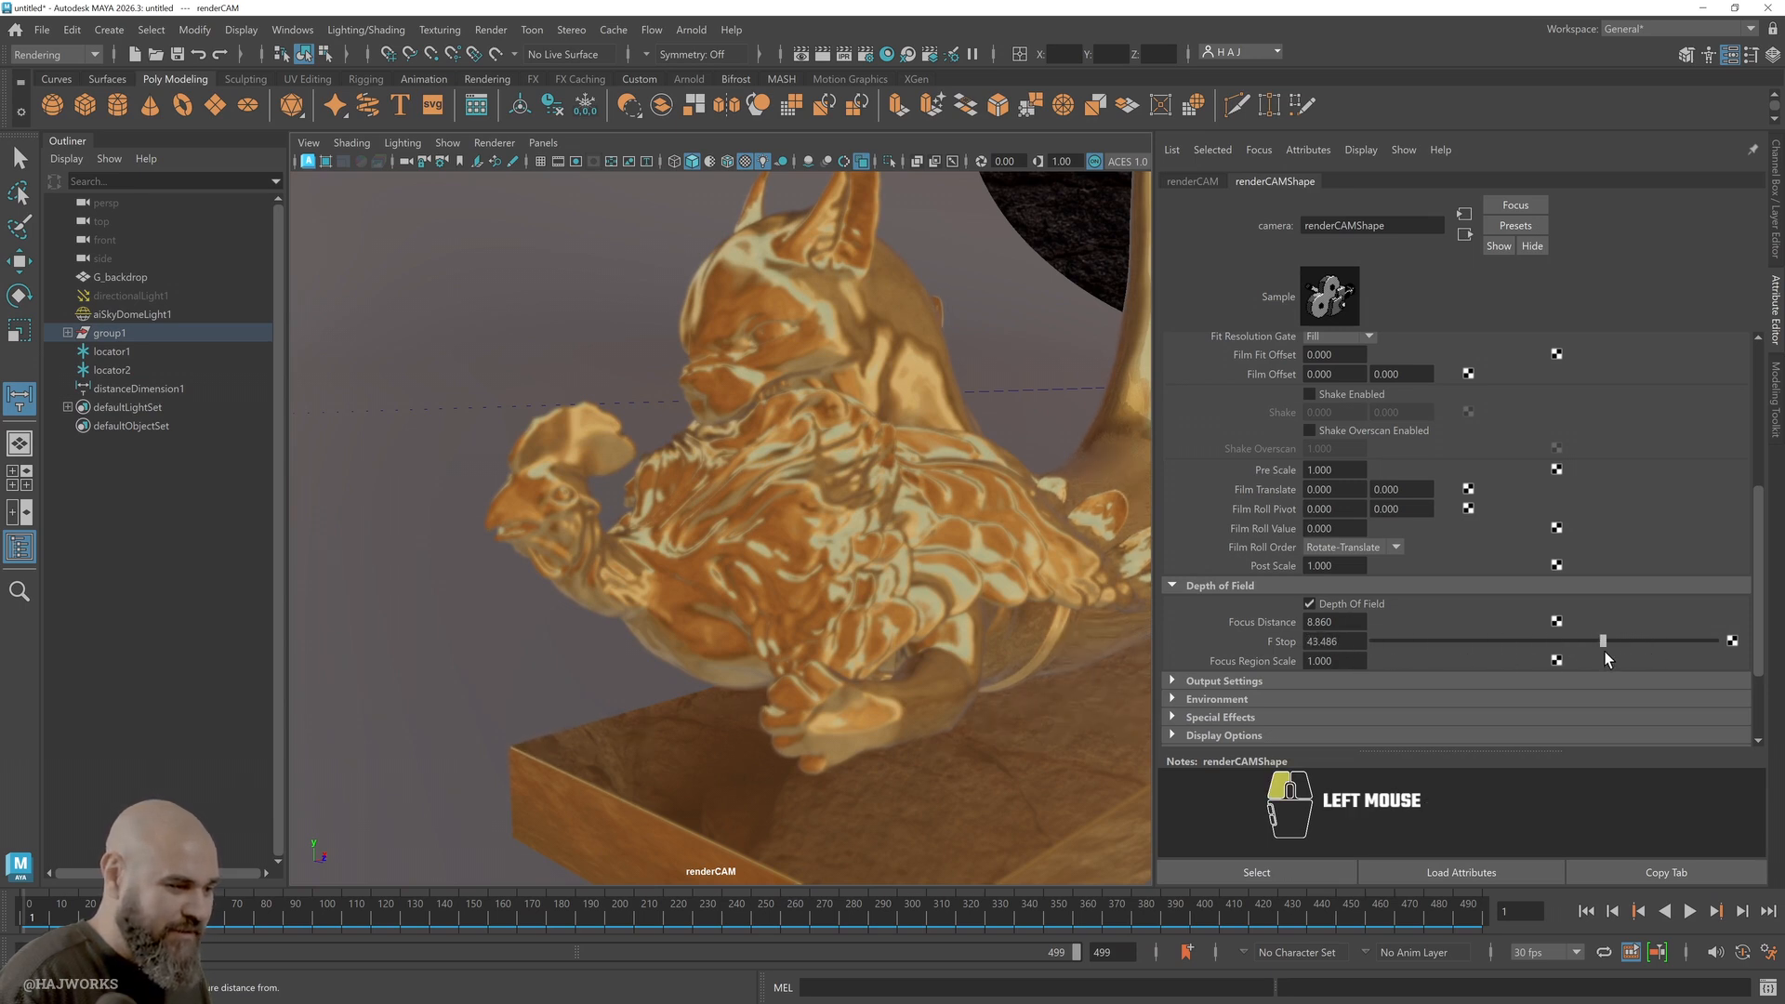
pyautogui.moveTo(1778, 648); pyautogui.dragTo(1628, 667)
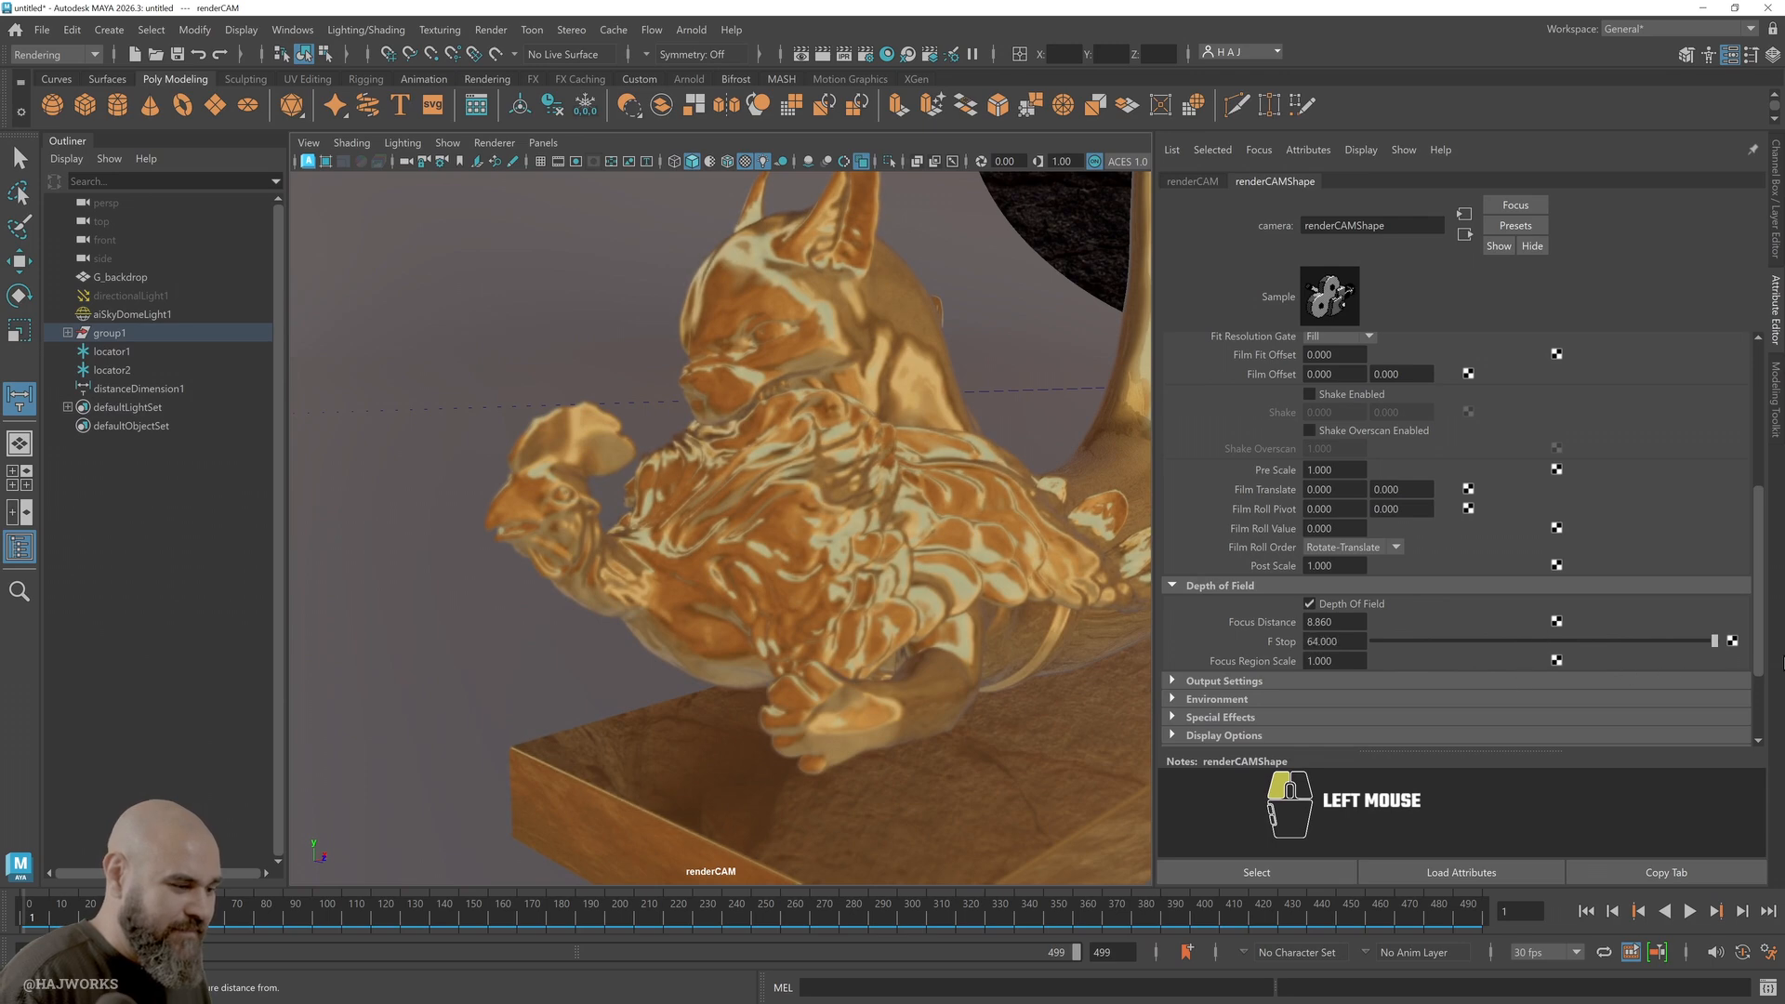
# Examine the depth-of-field blur on the rhyton and base from several distances and angles through renderCAM
pyautogui.moveTo(1078, 644)
pyautogui.keyDown('alt'); pyautogui.mouseDown(button='middle')
pyautogui.moveTo(790, 662)
pyautogui.moveTo(904, 630)
pyautogui.mouseUp(button='middle'); pyautogui.keyUp('alt')
pyautogui.scroll(-2, 904, 629)
pyautogui.scroll(-4, 903, 629)
pyautogui.scroll(-2, 903, 629)
pyautogui.scroll(8, 903, 629)
pyautogui.scroll(-2, 903, 629)
pyautogui.moveTo(904, 629)
pyautogui.keyDown('alt'); pyautogui.mouseDown()
pyautogui.moveTo(956, 630)
pyautogui.moveTo(912, 645)
pyautogui.mouseUp(); pyautogui.keyUp('alt')
pyautogui.keyDown('alt'); pyautogui.moveTo(911, 645); pyautogui.dragTo(849, 639, button='middle'); pyautogui.keyUp('alt')
pyautogui.keyDown('alt'); pyautogui.moveTo(850, 640); pyautogui.dragTo(776, 597, button='right'); pyautogui.keyUp('alt')
# Move the timeline to frame 148 and reframe renderCAM close on the front of the animal figure and base
pyautogui.moveTo(298, 915); pyautogui.dragTo(455, 916)
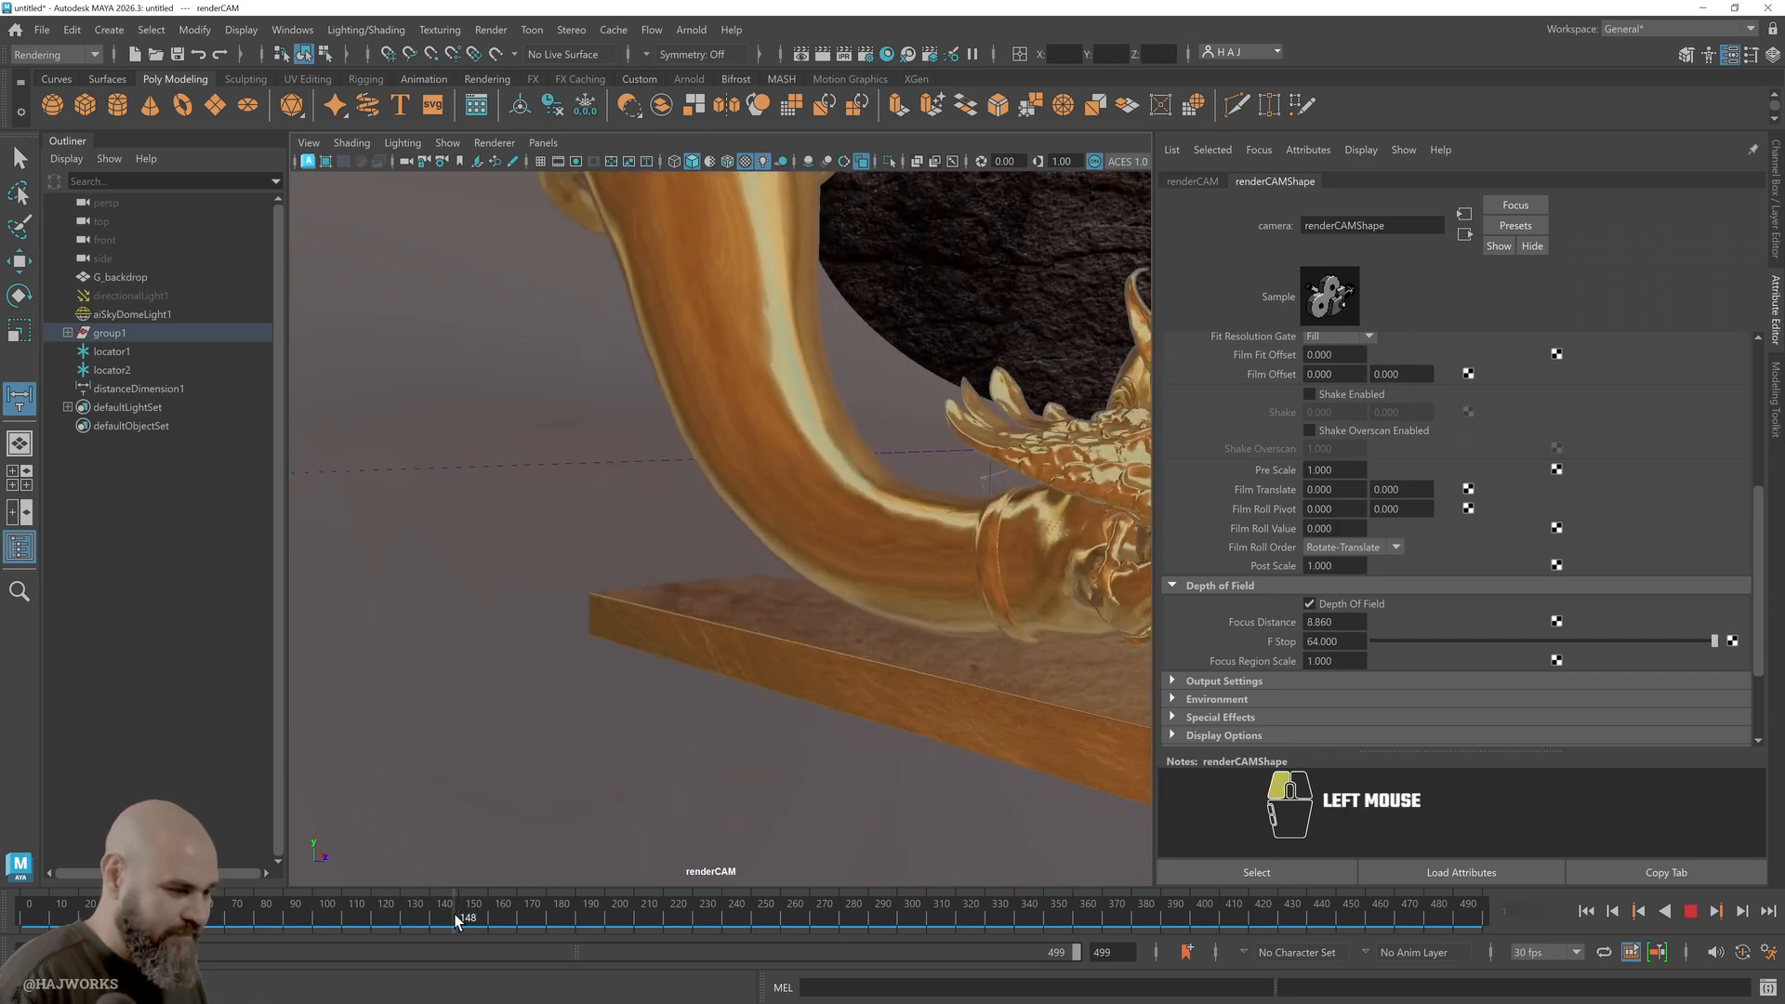
pyautogui.keyDown('alt'); pyautogui.moveTo(957, 576); pyautogui.dragTo(693, 591); pyautogui.keyUp('alt')
pyautogui.keyDown('alt'); pyautogui.moveTo(692, 591); pyautogui.dragTo(768, 589, button='right'); pyautogui.keyUp('alt')
pyautogui.keyDown('alt'); pyautogui.moveTo(769, 589); pyautogui.dragTo(823, 604, button='middle'); pyautogui.keyUp('alt')
# Move locator1 onto the front of renderCAM in the top view
pyautogui.press('space')
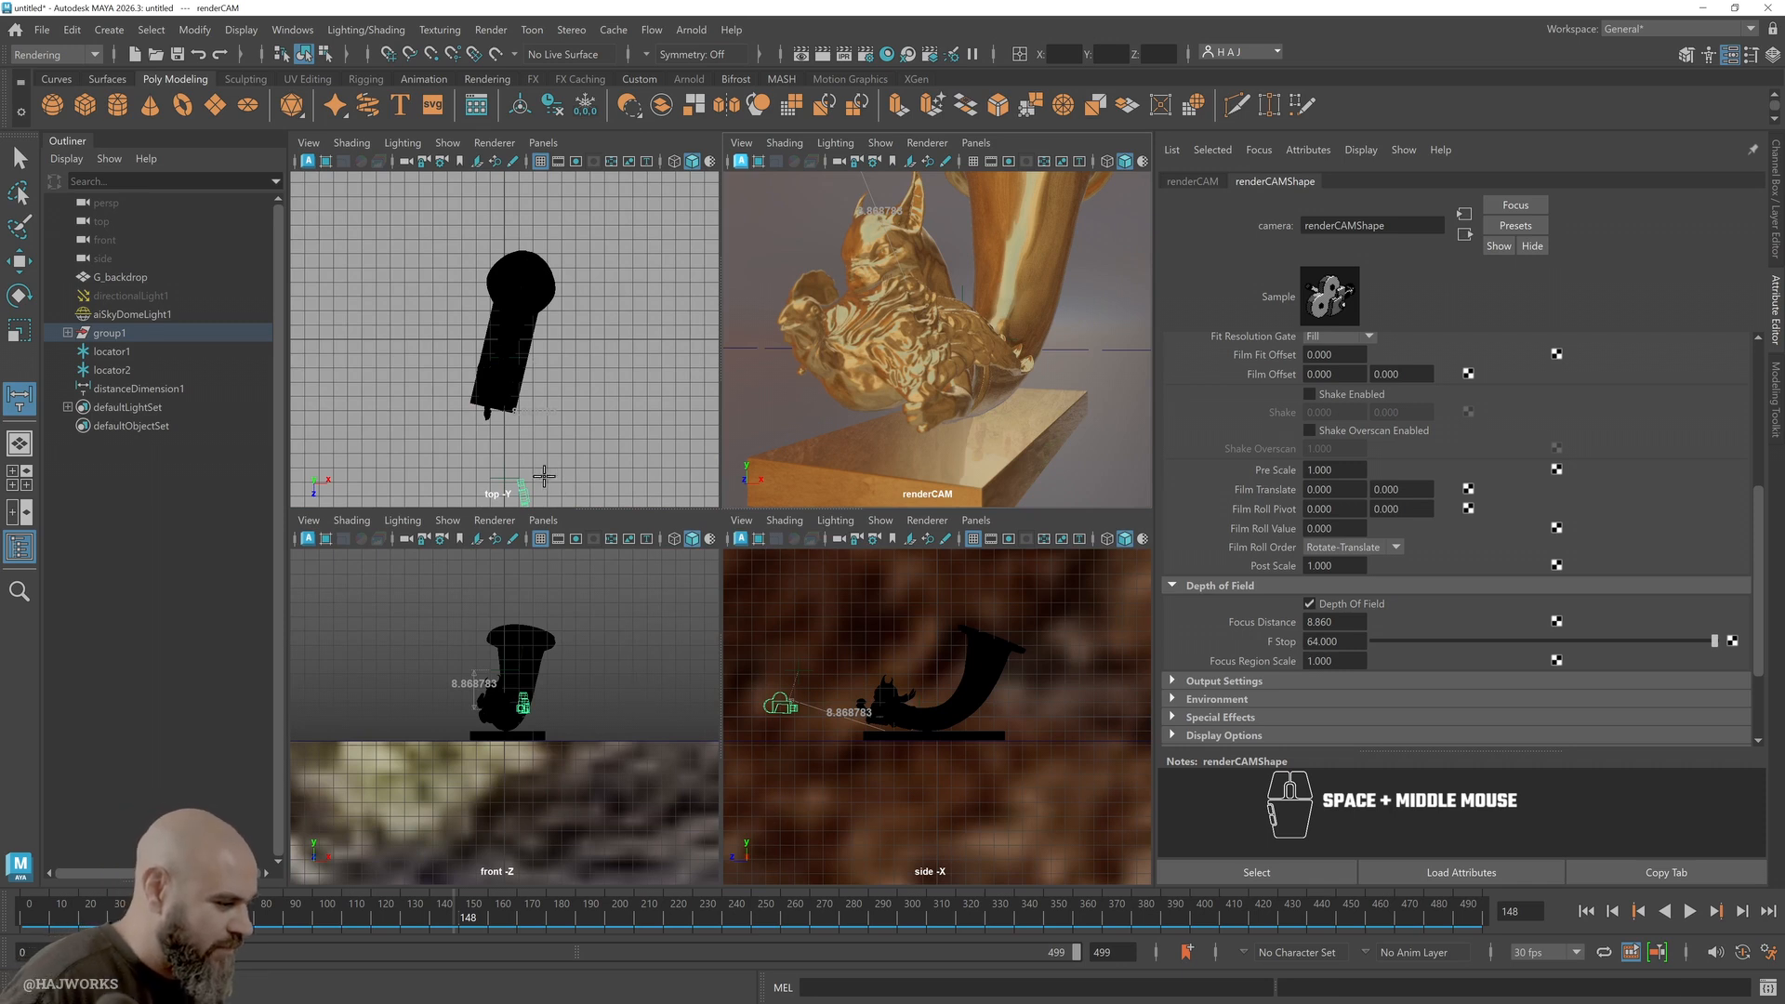
pyautogui.click(125, 352)
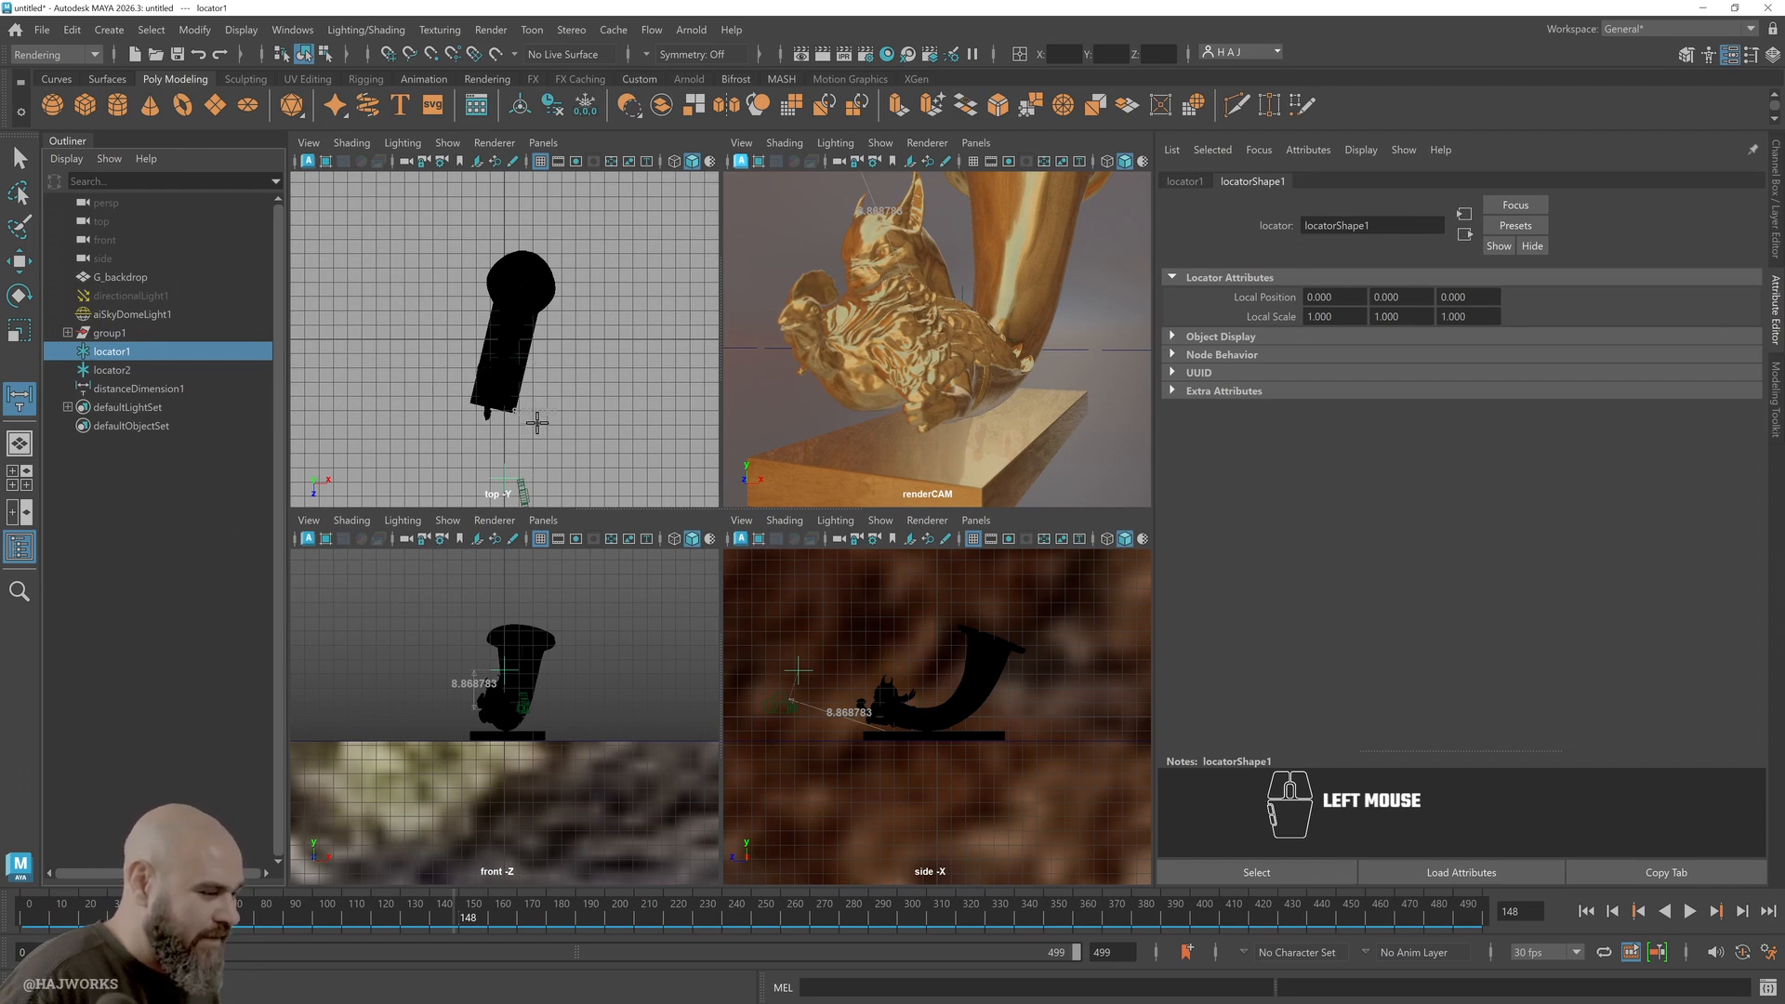
pyautogui.press('space')
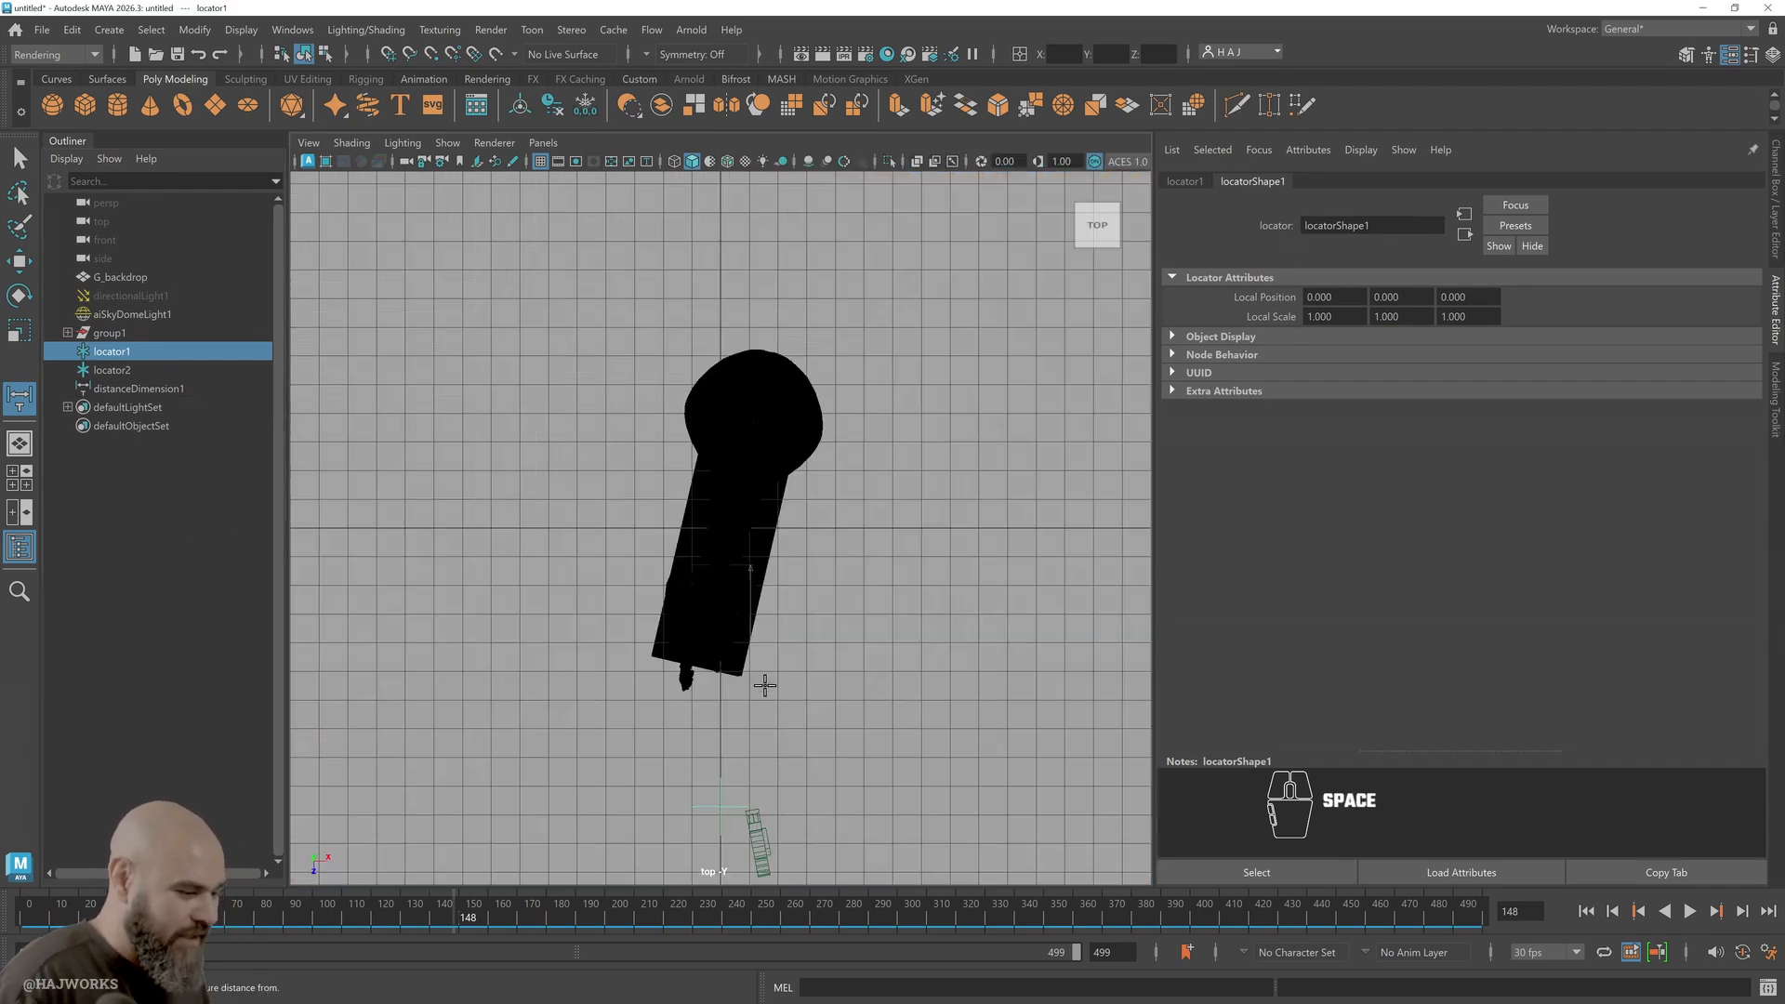
pyautogui.press('w')
pyautogui.moveTo(812, 807); pyautogui.dragTo(755, 814)
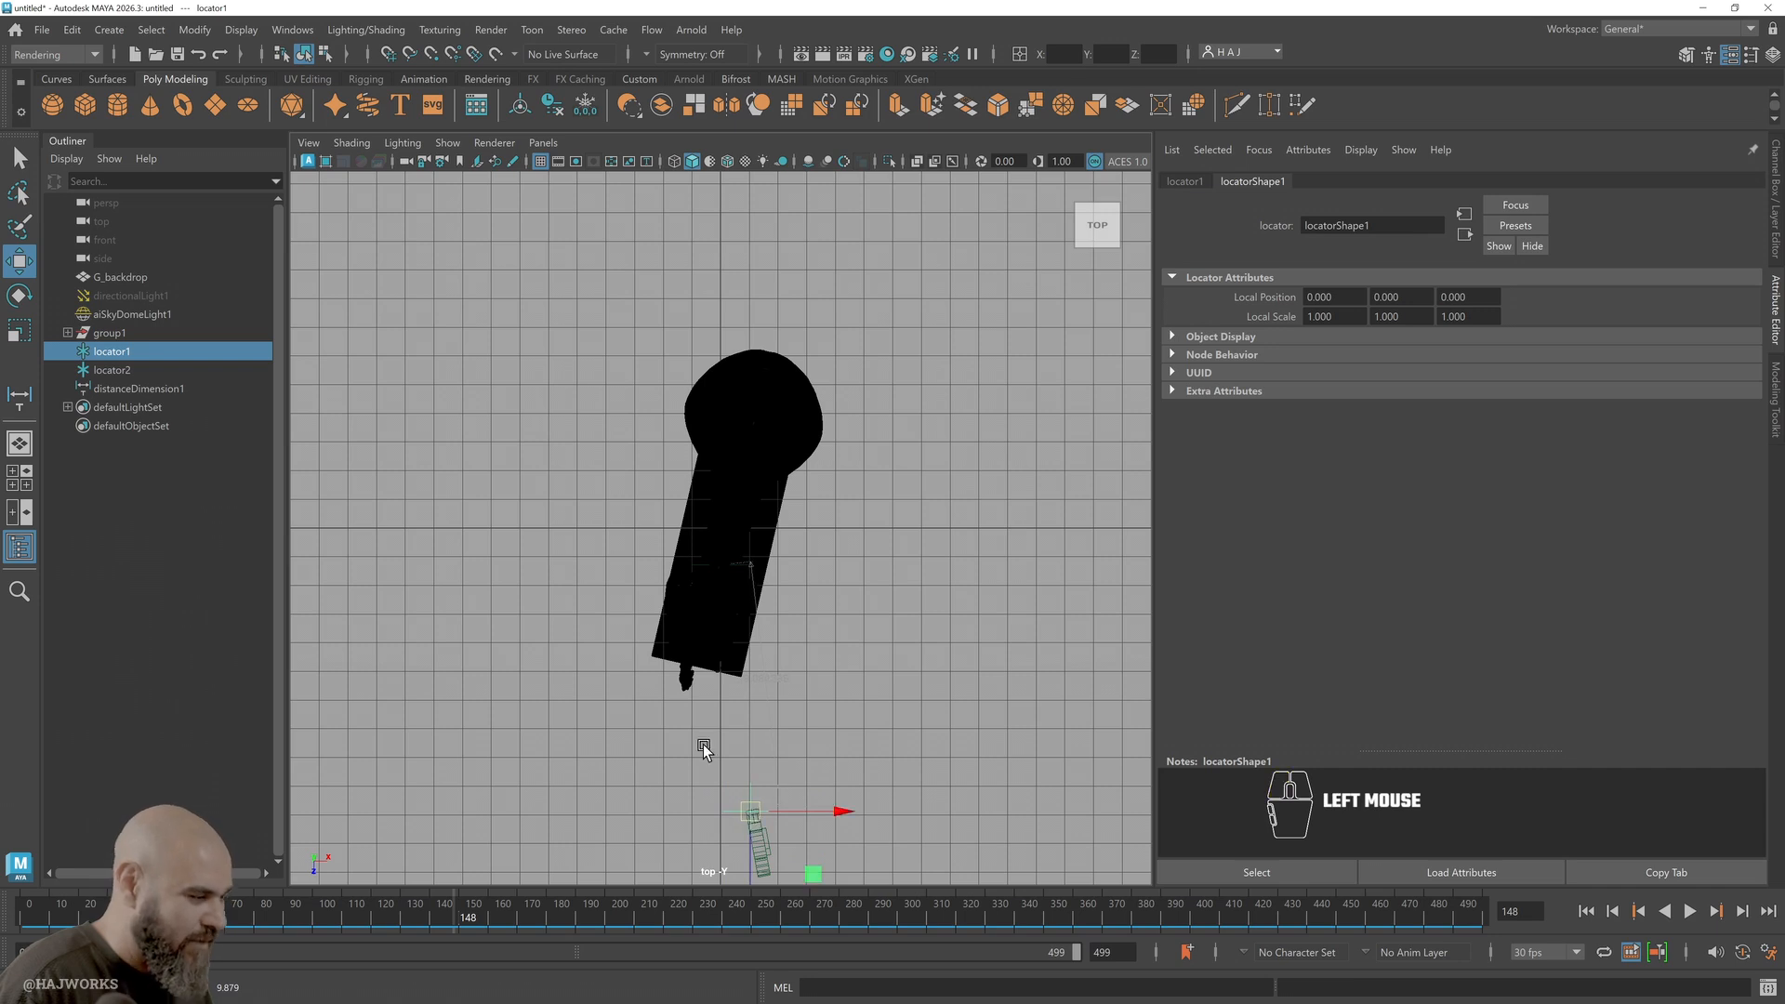
# Show the top view in wireframe and move locator2 to the front of the animal figure, near the base's front edge
pyautogui.click(107, 372)
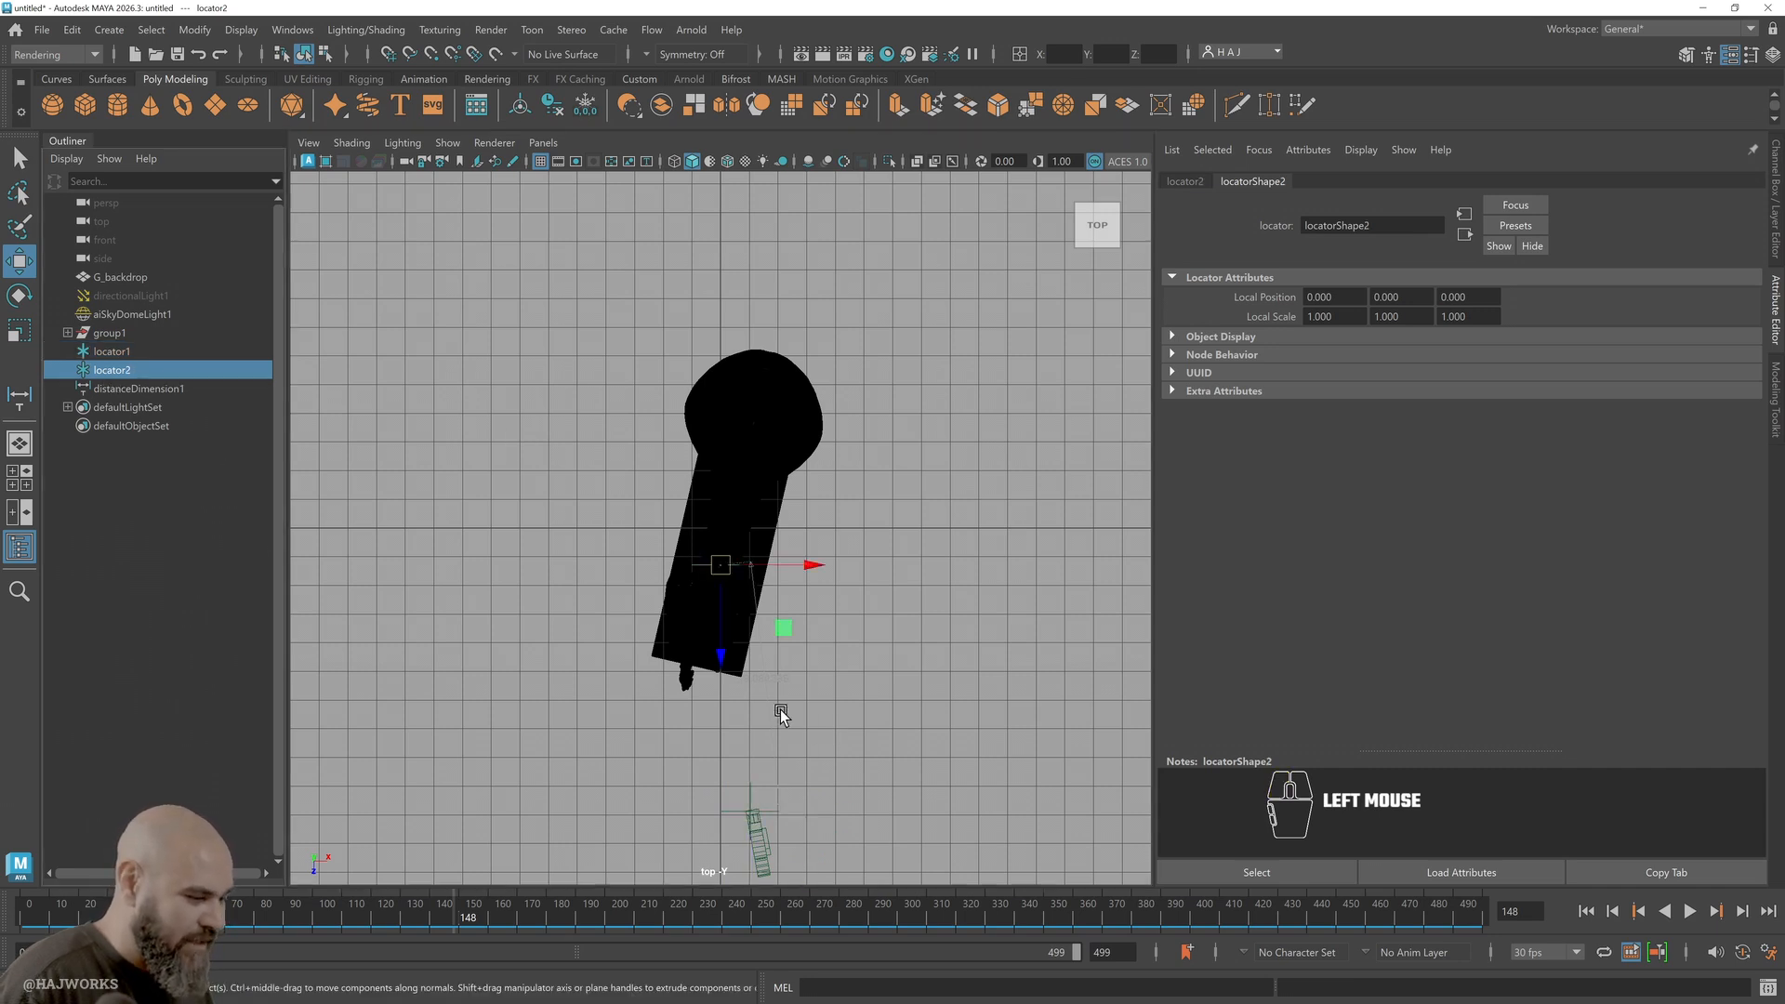
pyautogui.press('6')
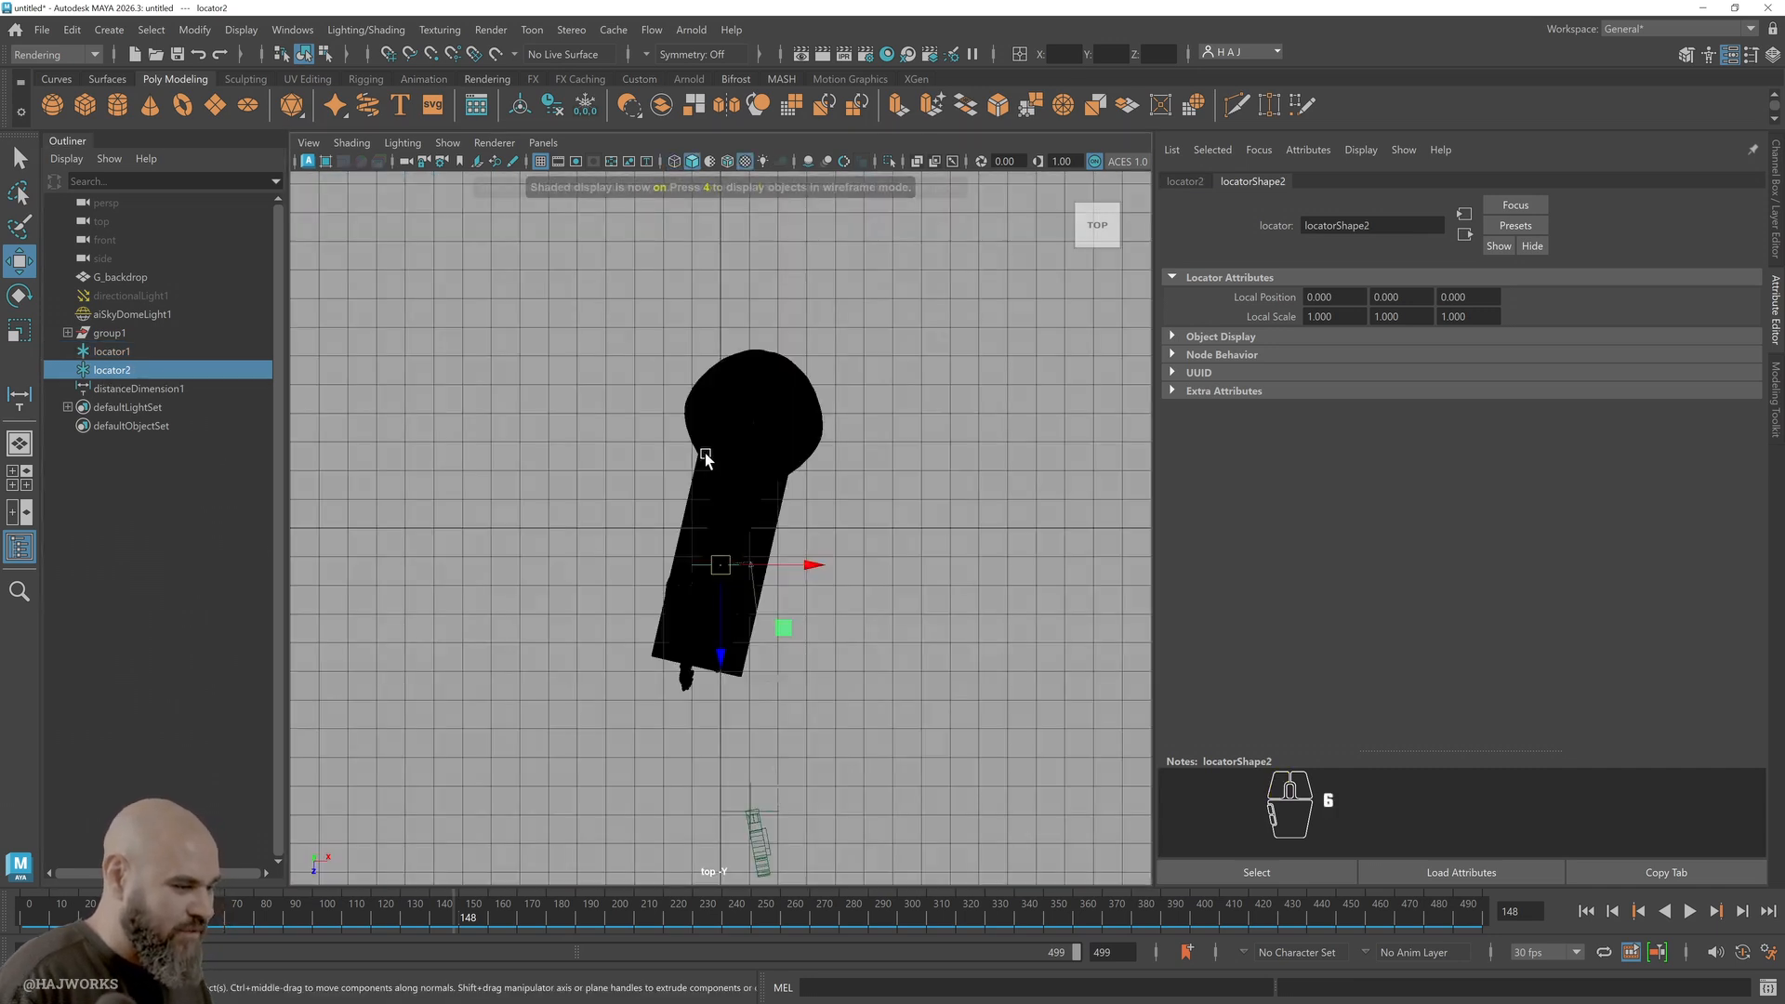
pyautogui.press('4')
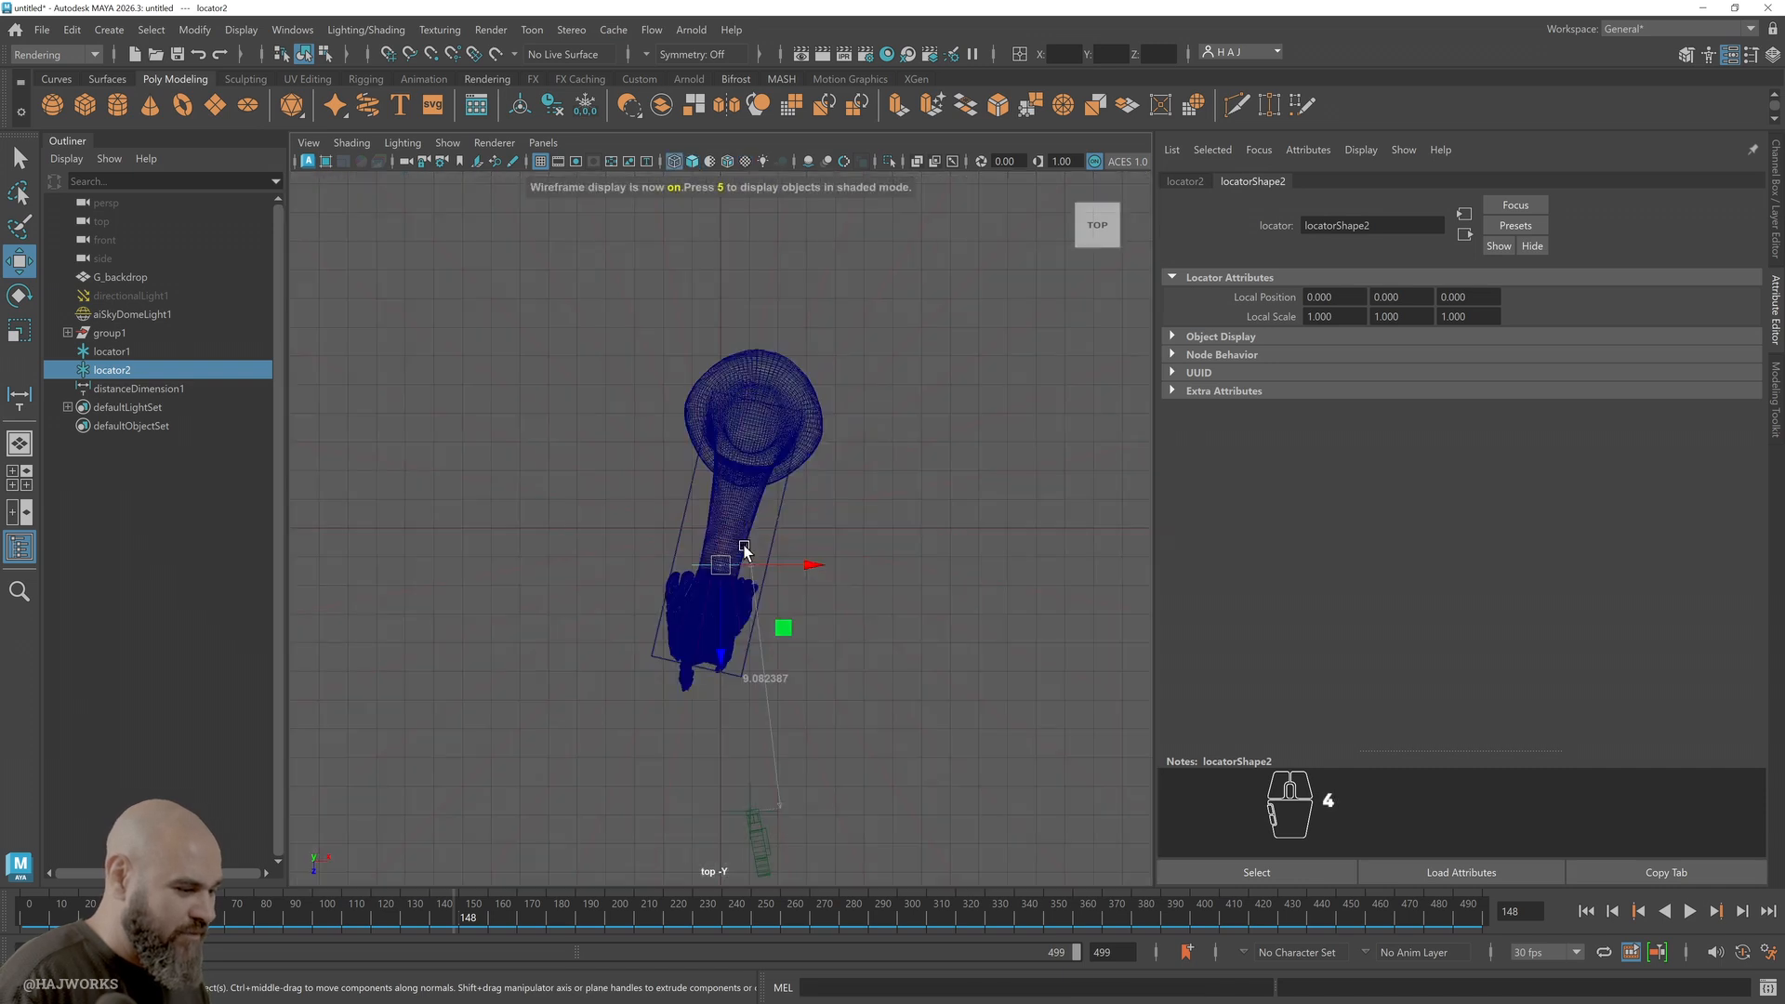
pyautogui.scroll(5, 725, 688)
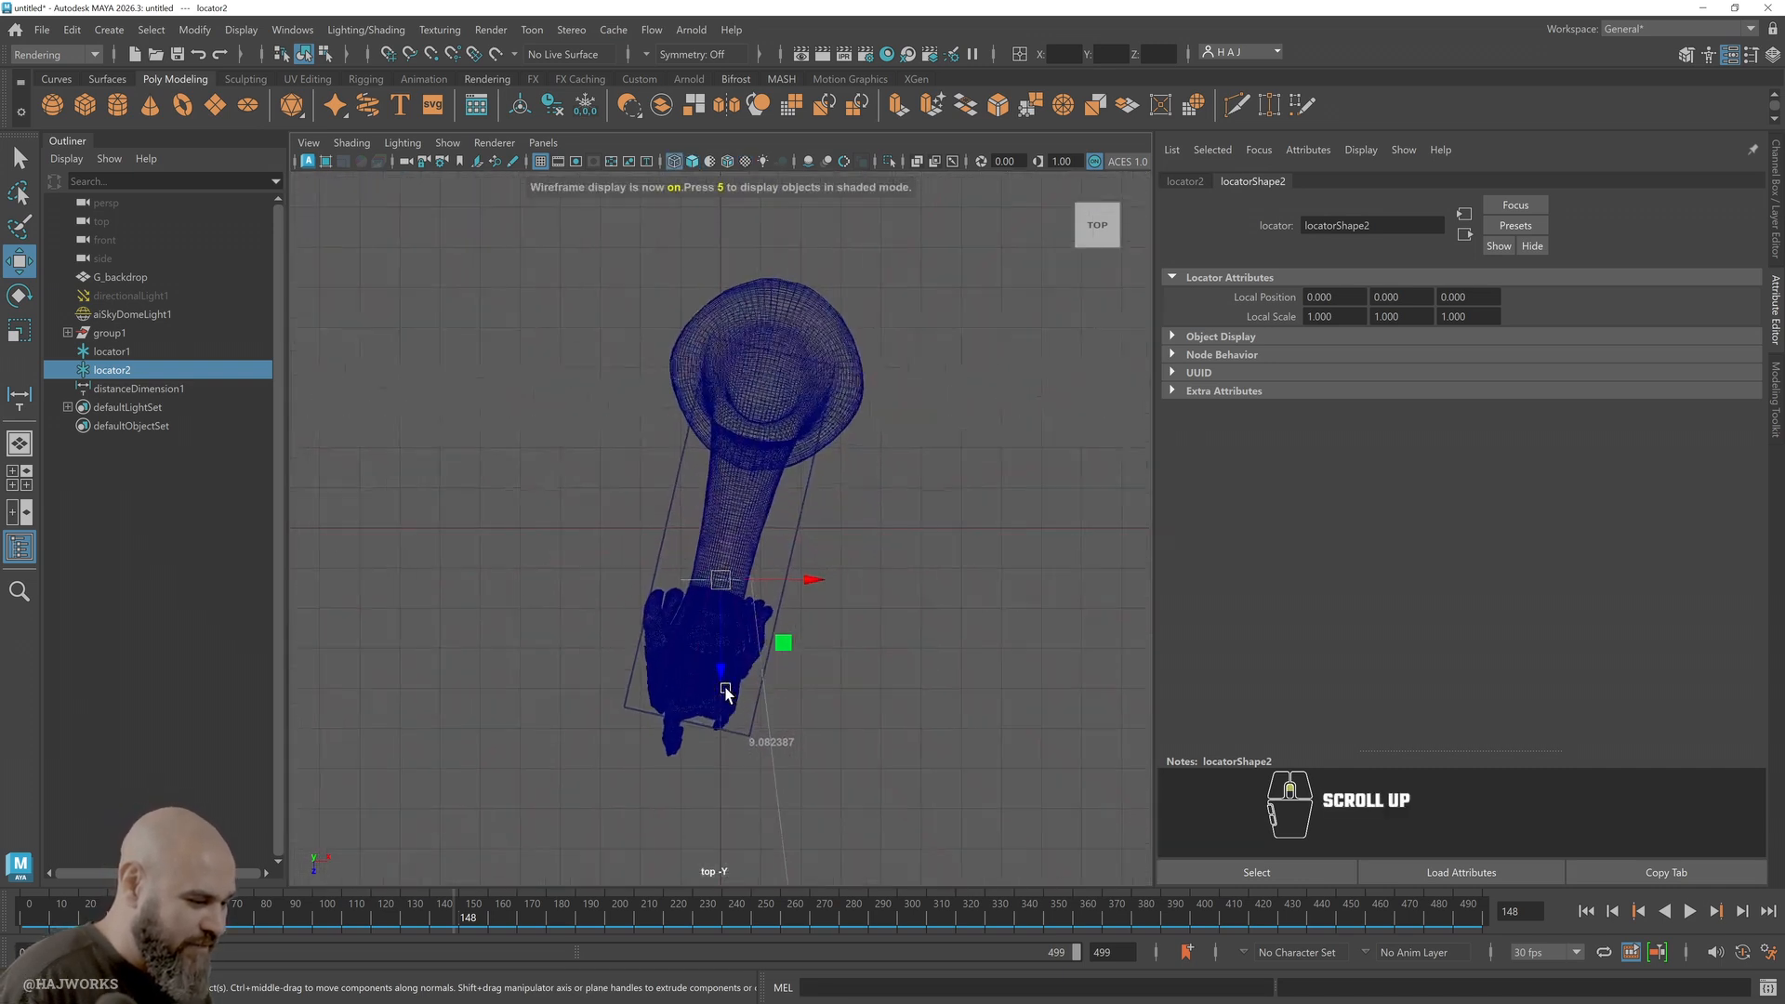
pyautogui.keyDown('alt'); pyautogui.moveTo(836, 665); pyautogui.dragTo(856, 517, button='middle'); pyautogui.keyUp('alt')
pyautogui.scroll(-3, 855, 517)
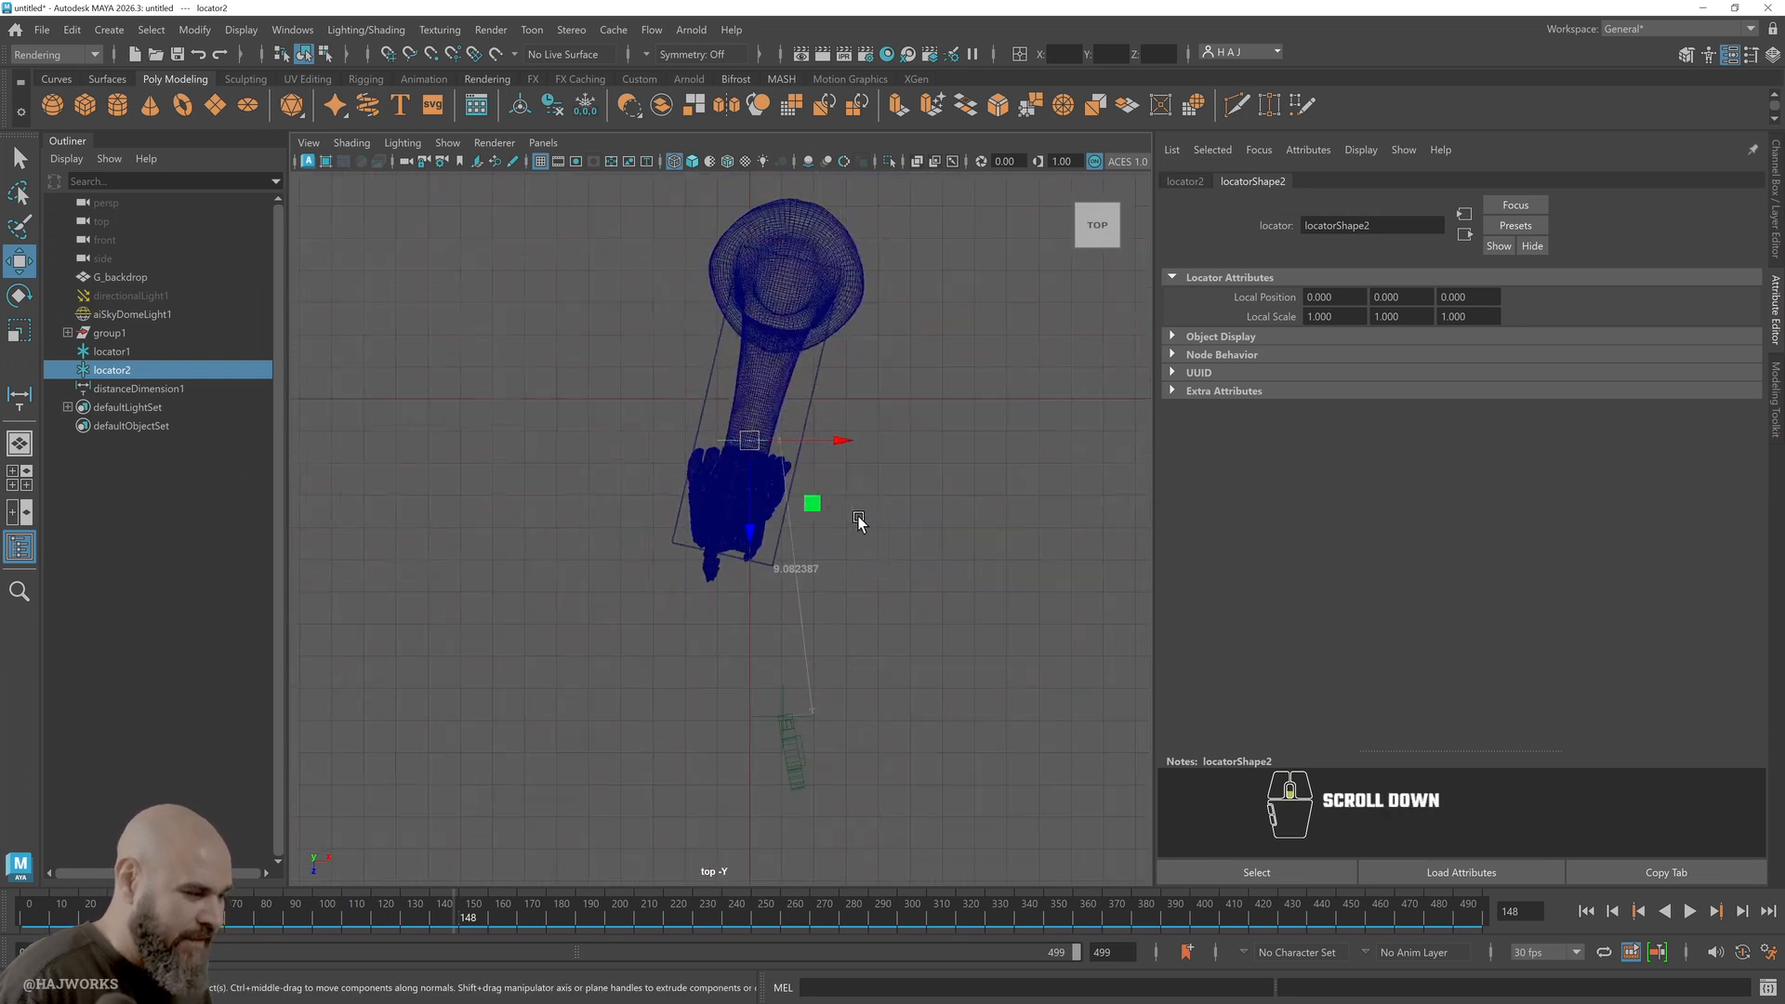
pyautogui.click(166, 377)
pyautogui.moveTo(812, 504); pyautogui.dragTo(780, 648)
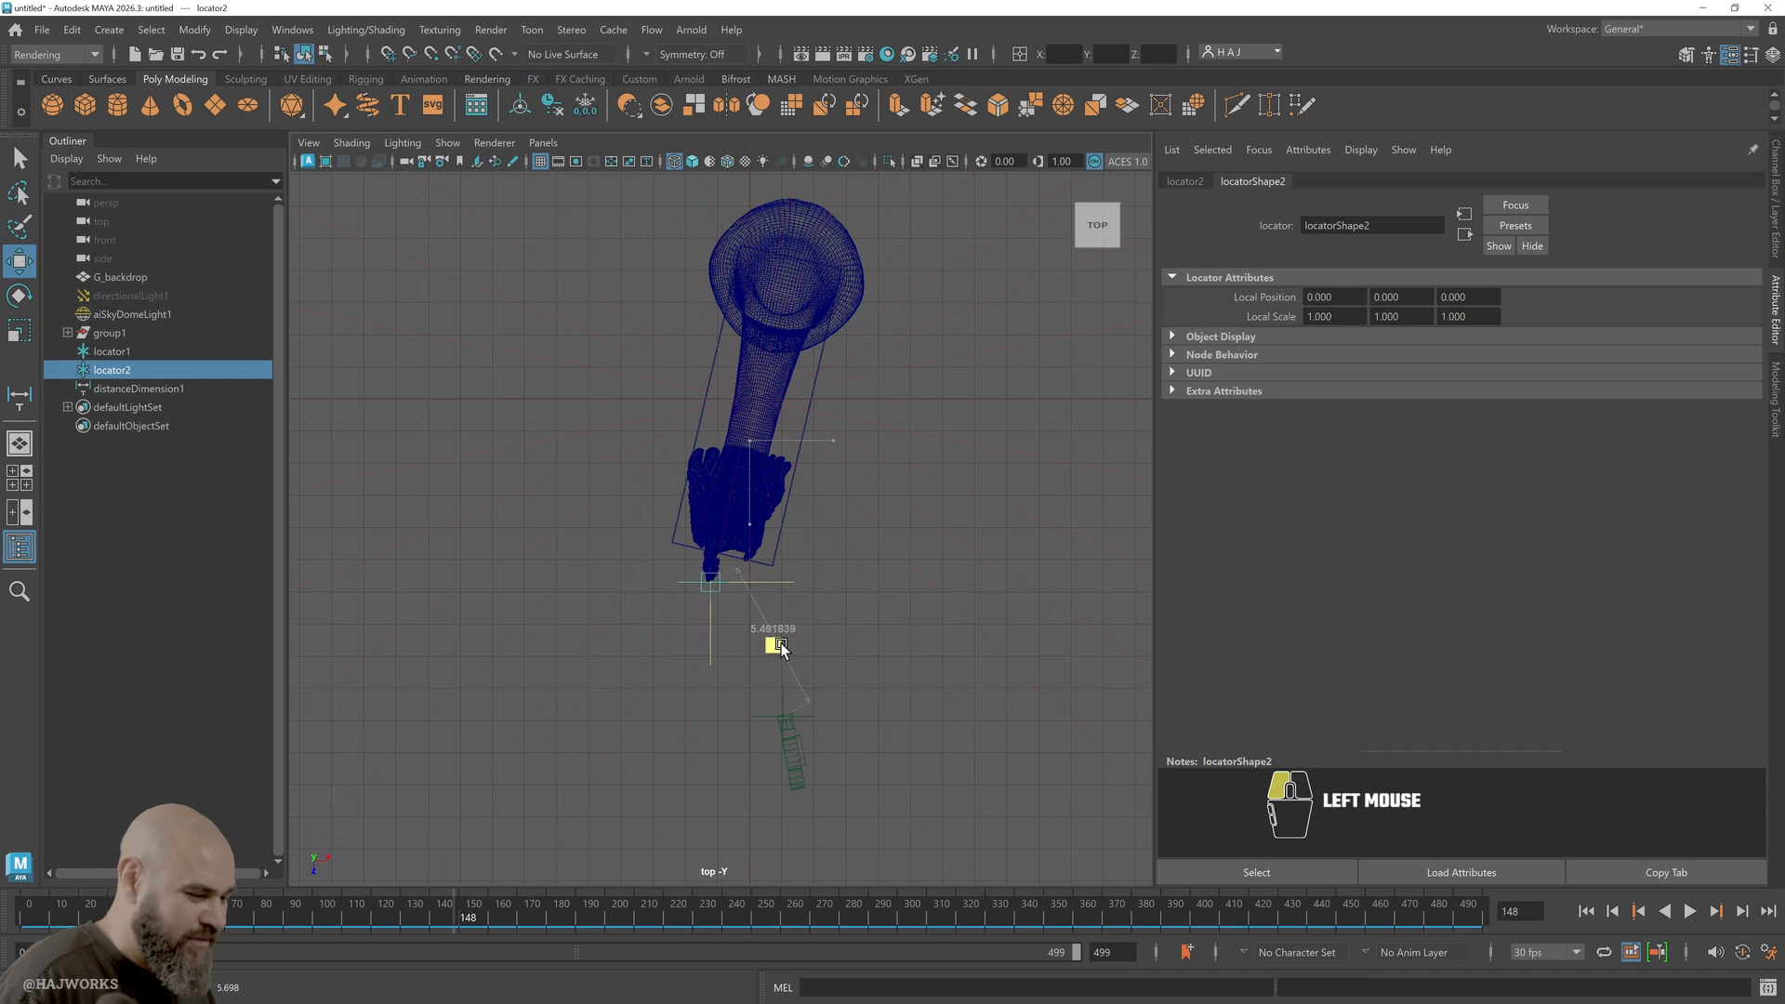
pyautogui.moveTo(781, 648); pyautogui.dragTo(801, 612)
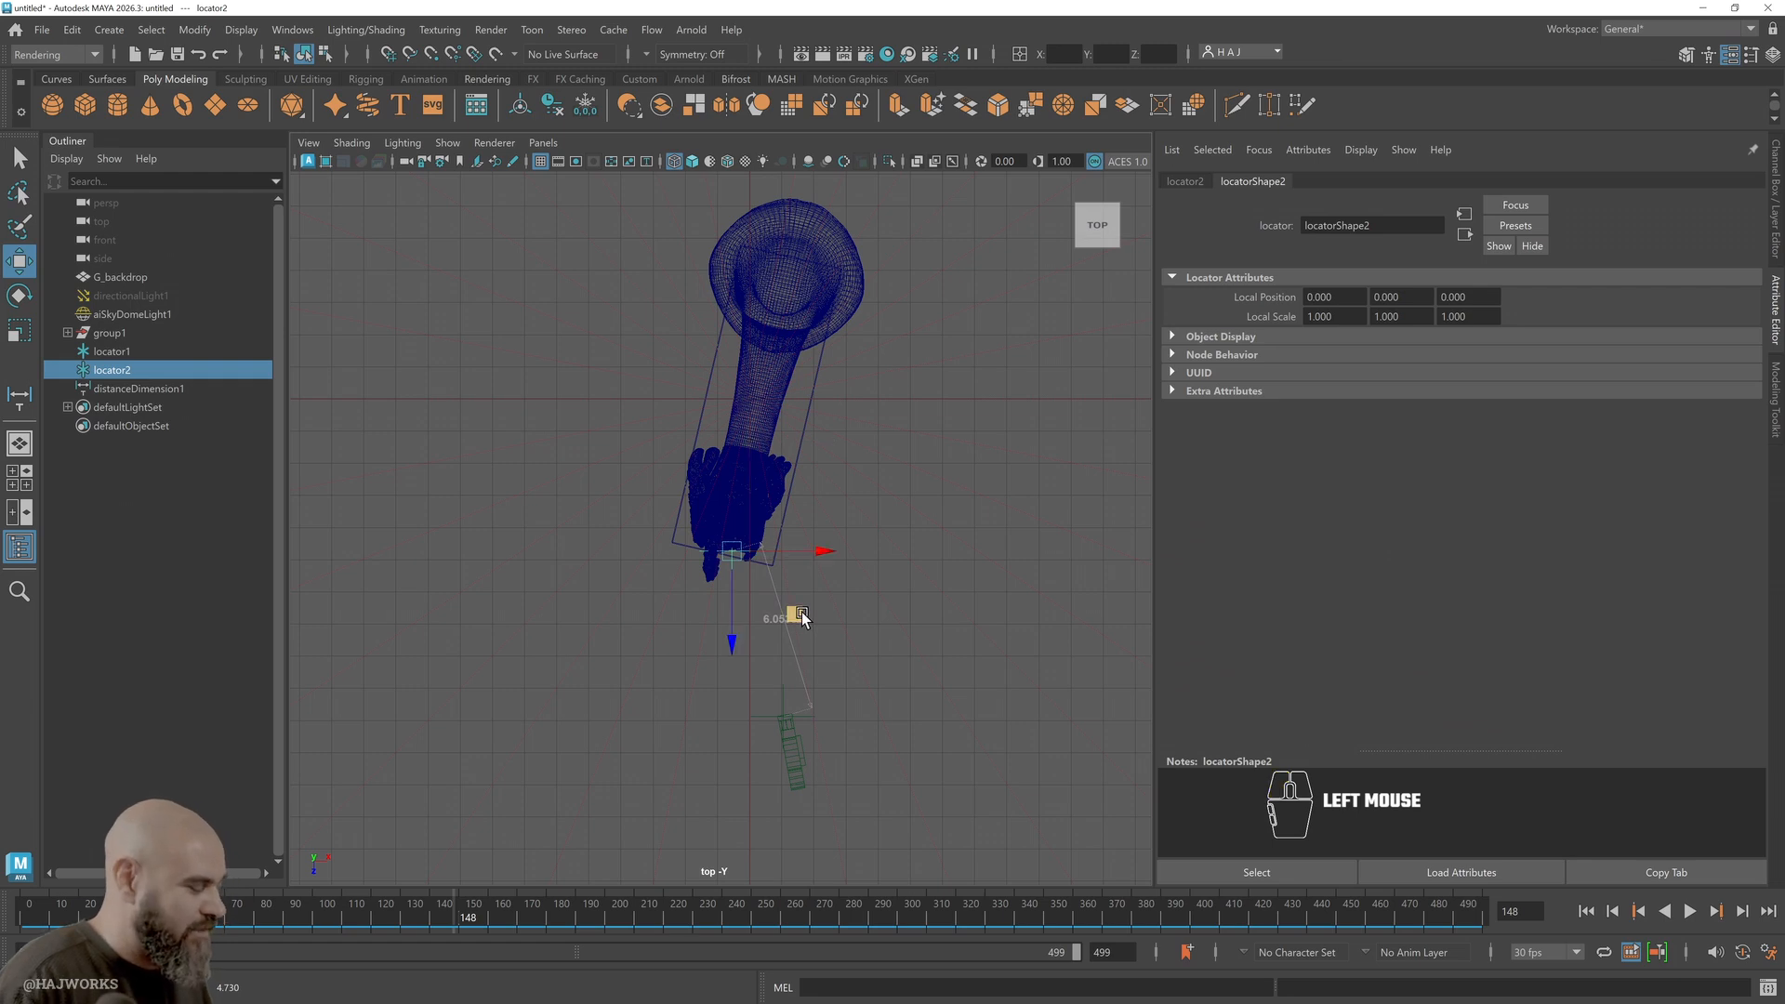
# Return to the renderCAM view, select the camera and set its depth-of-field Focus Distance to 6
pyautogui.press('space')
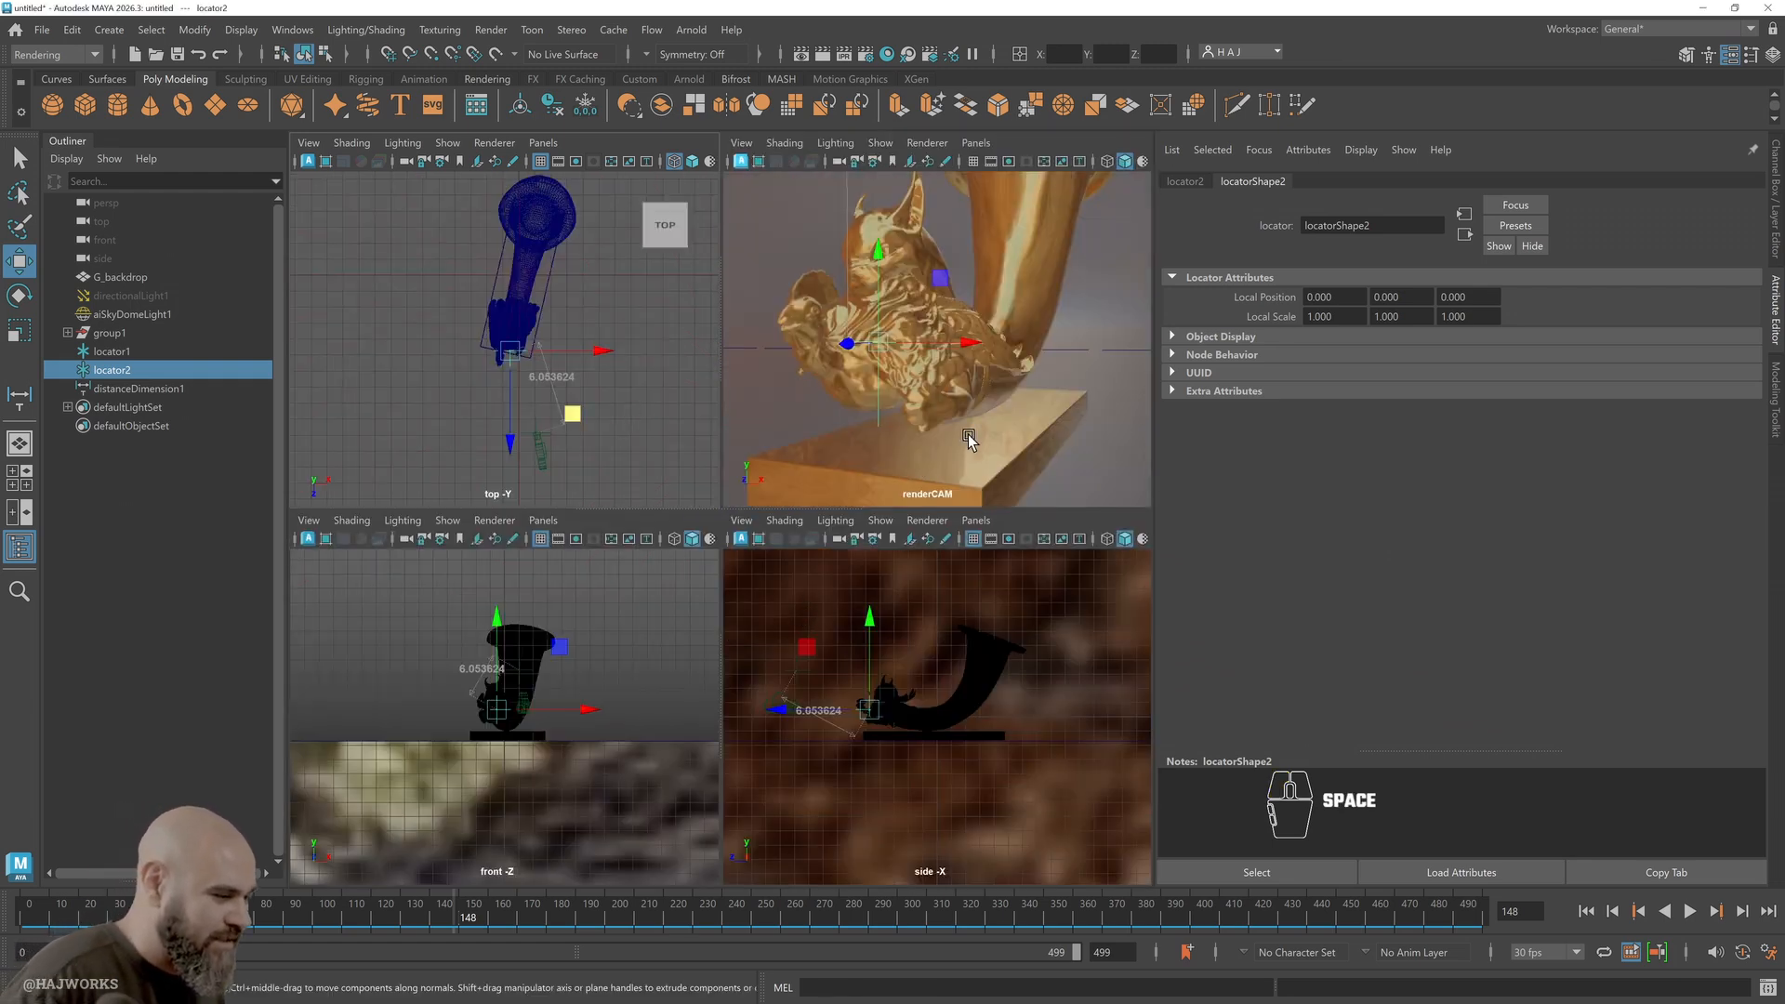
pyautogui.press('space')
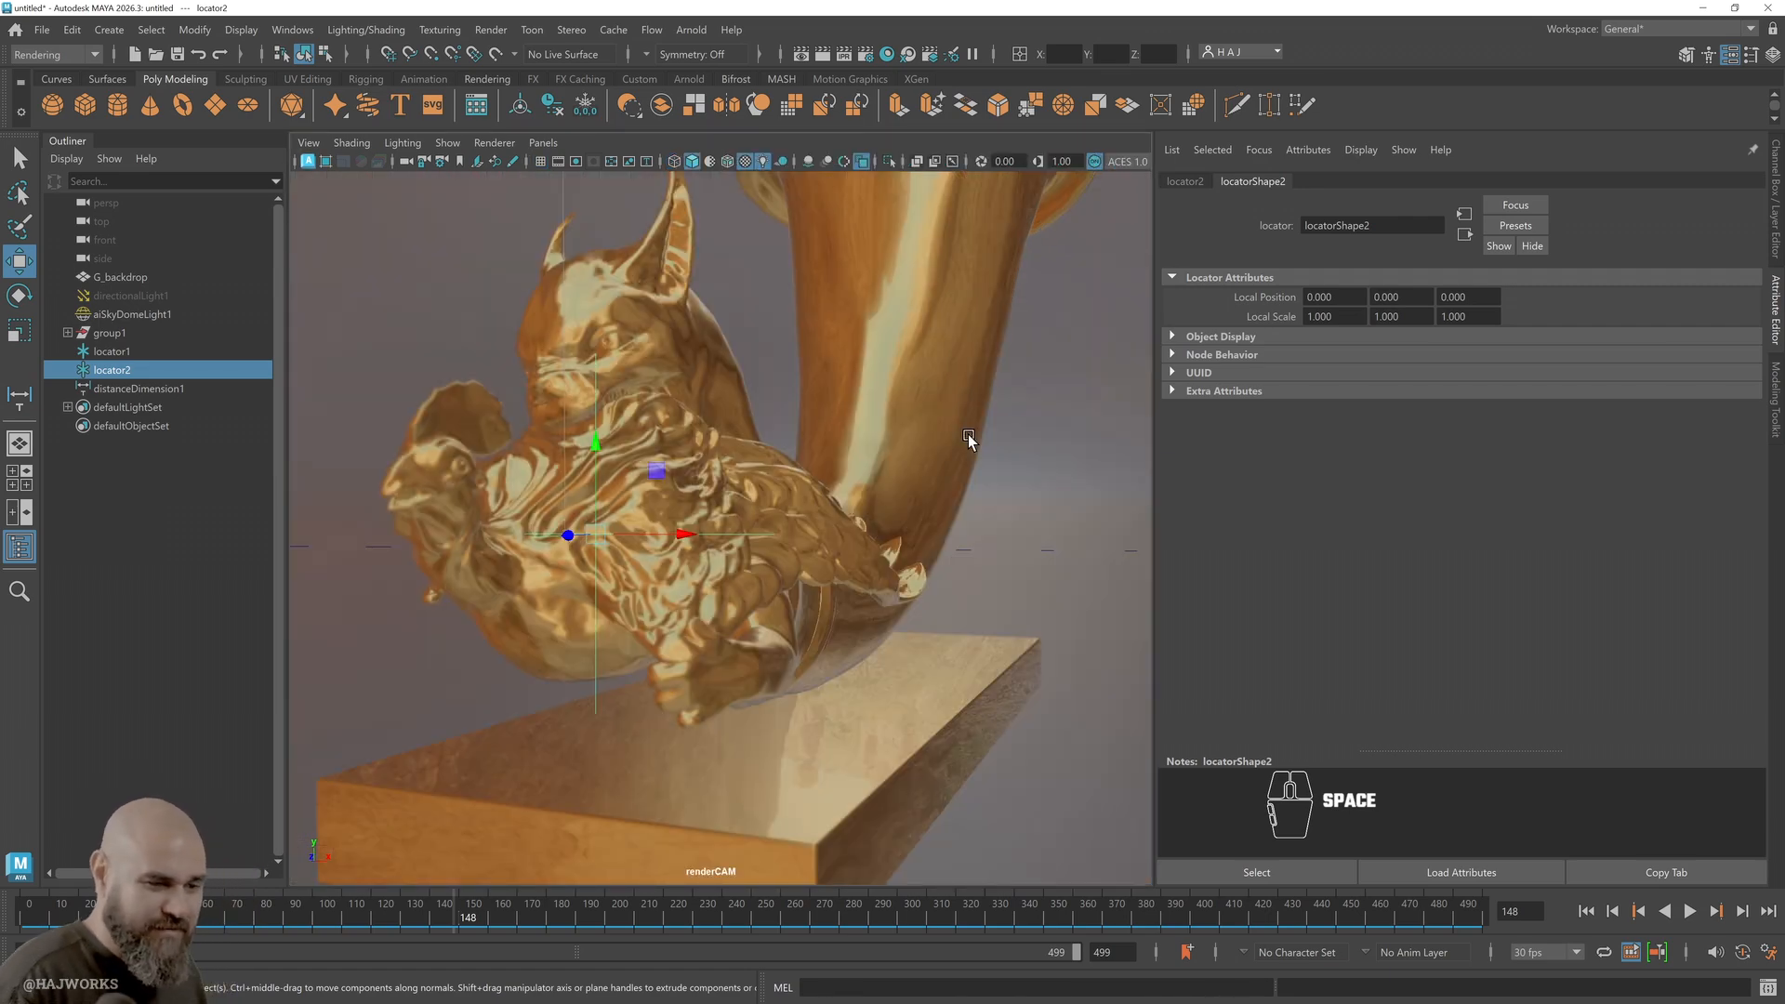
pyautogui.click(308, 142)
pyautogui.click(336, 178)
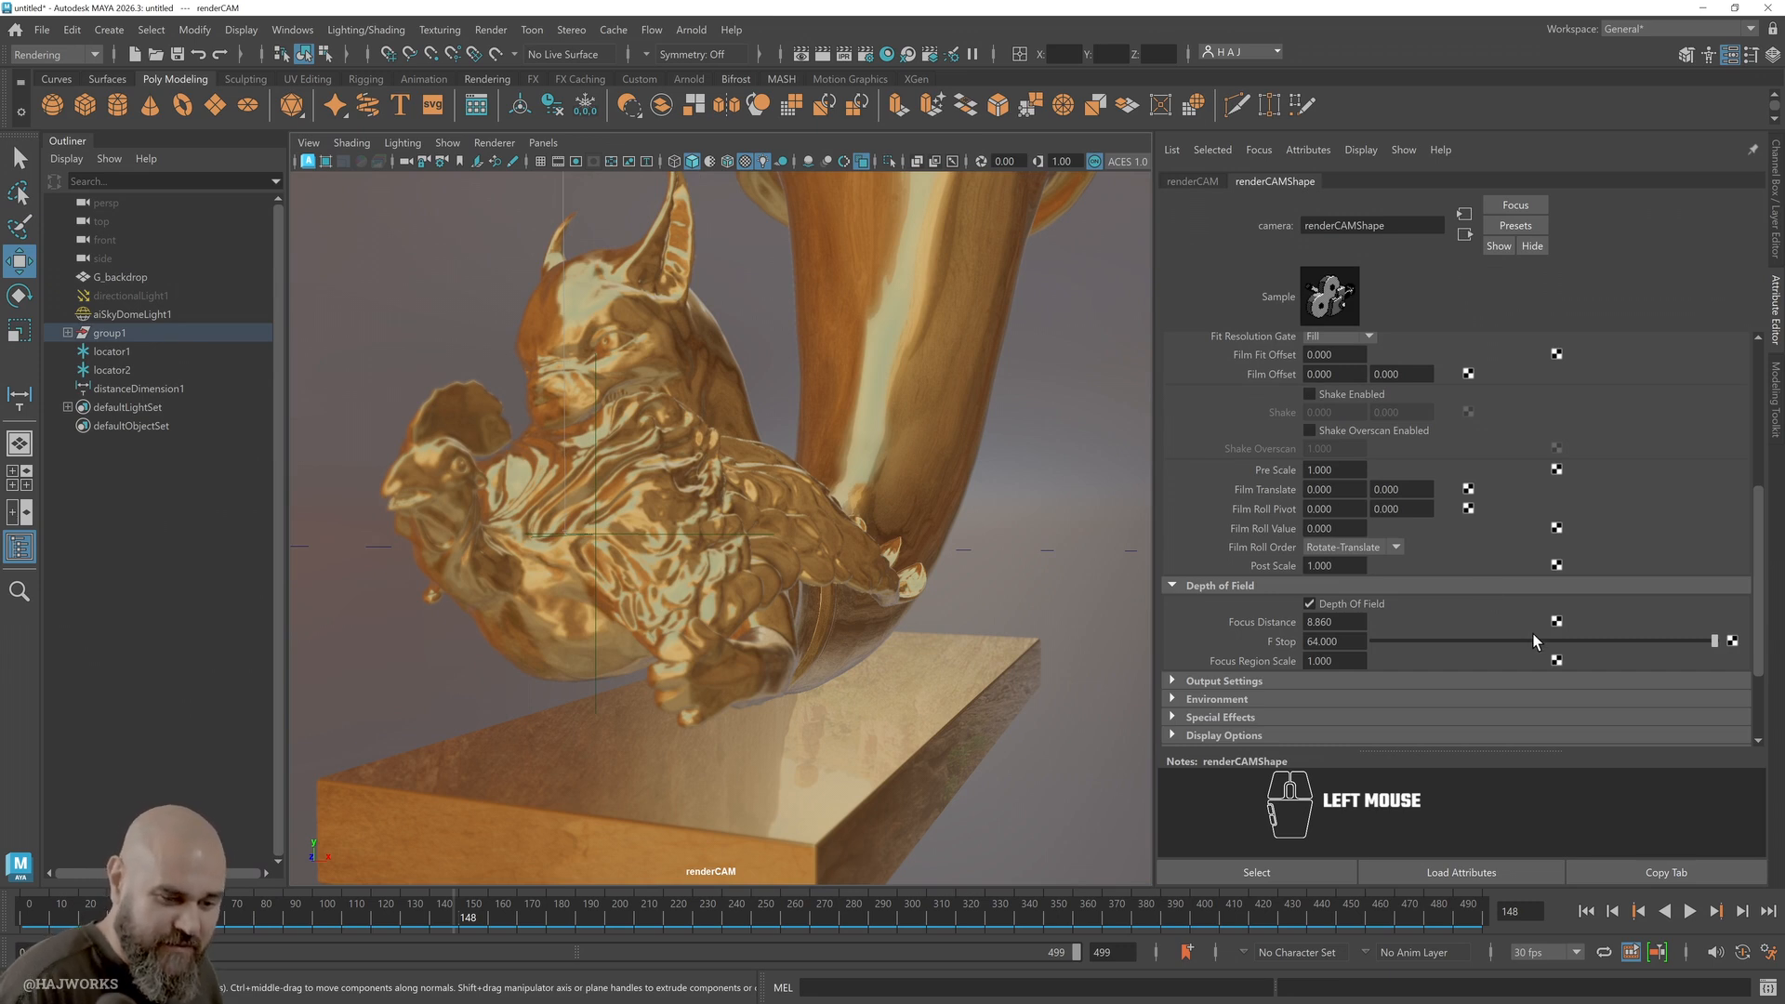
pyautogui.moveTo(1340, 623); pyautogui.dragTo(1042, 621)
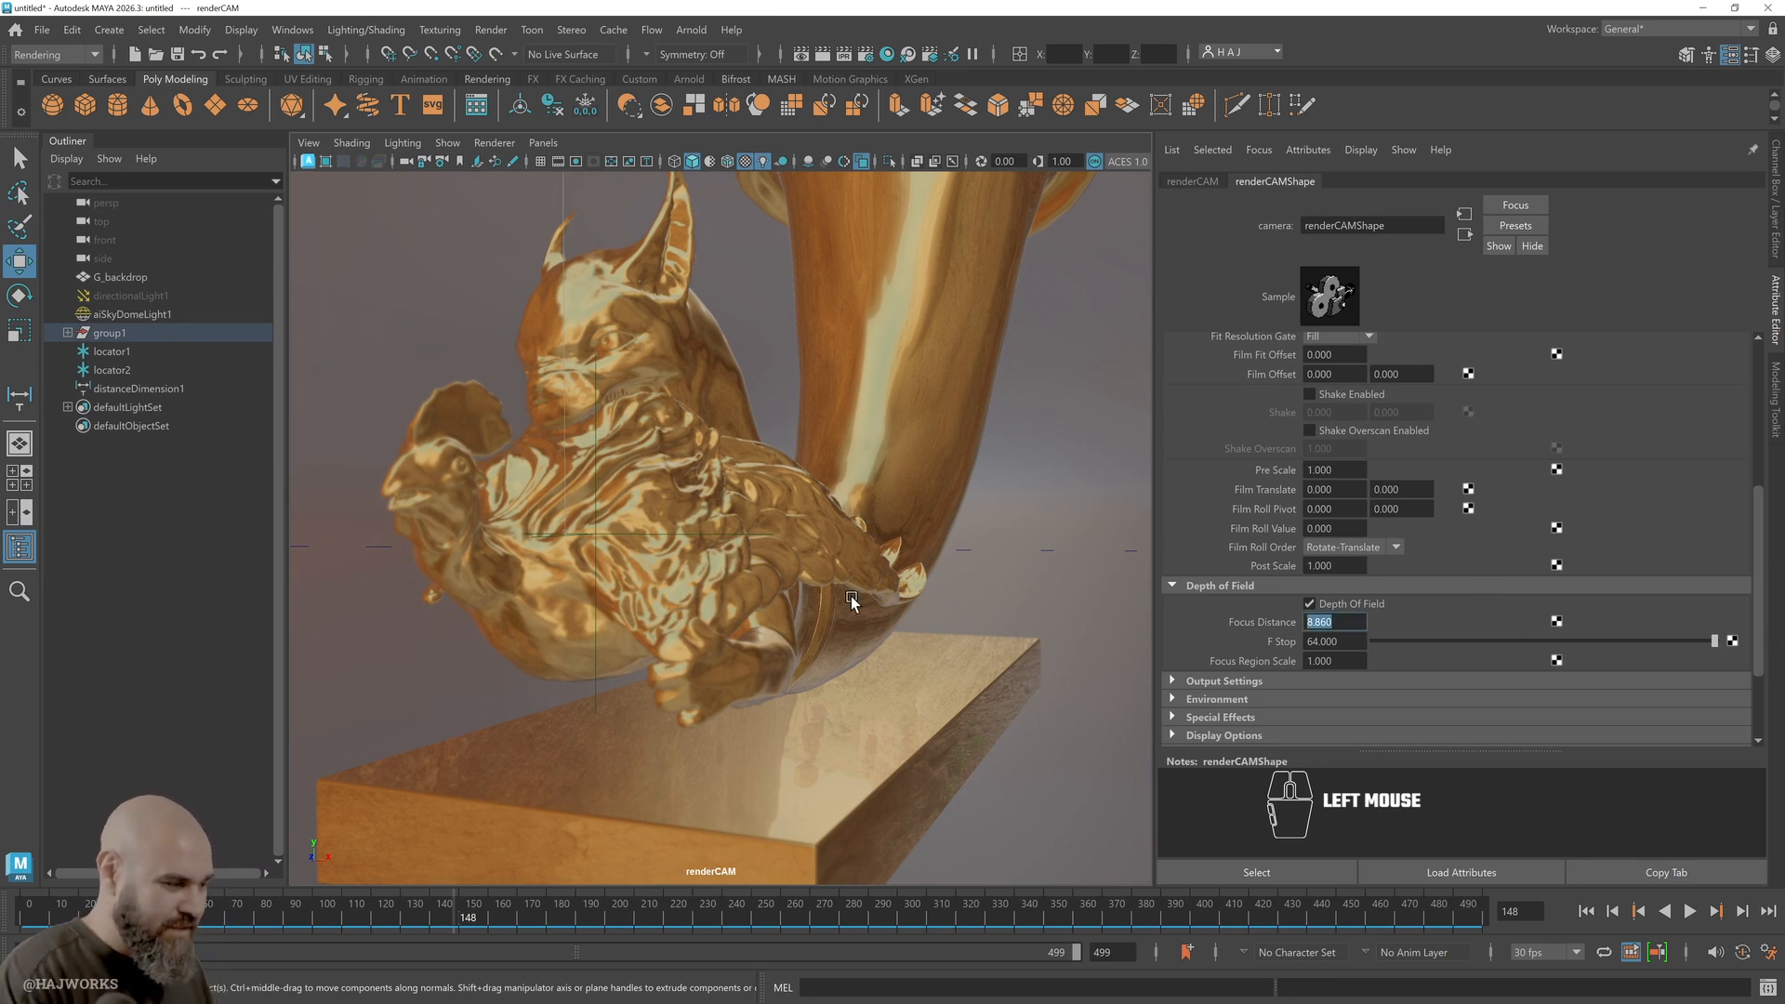
pyautogui.write('6')
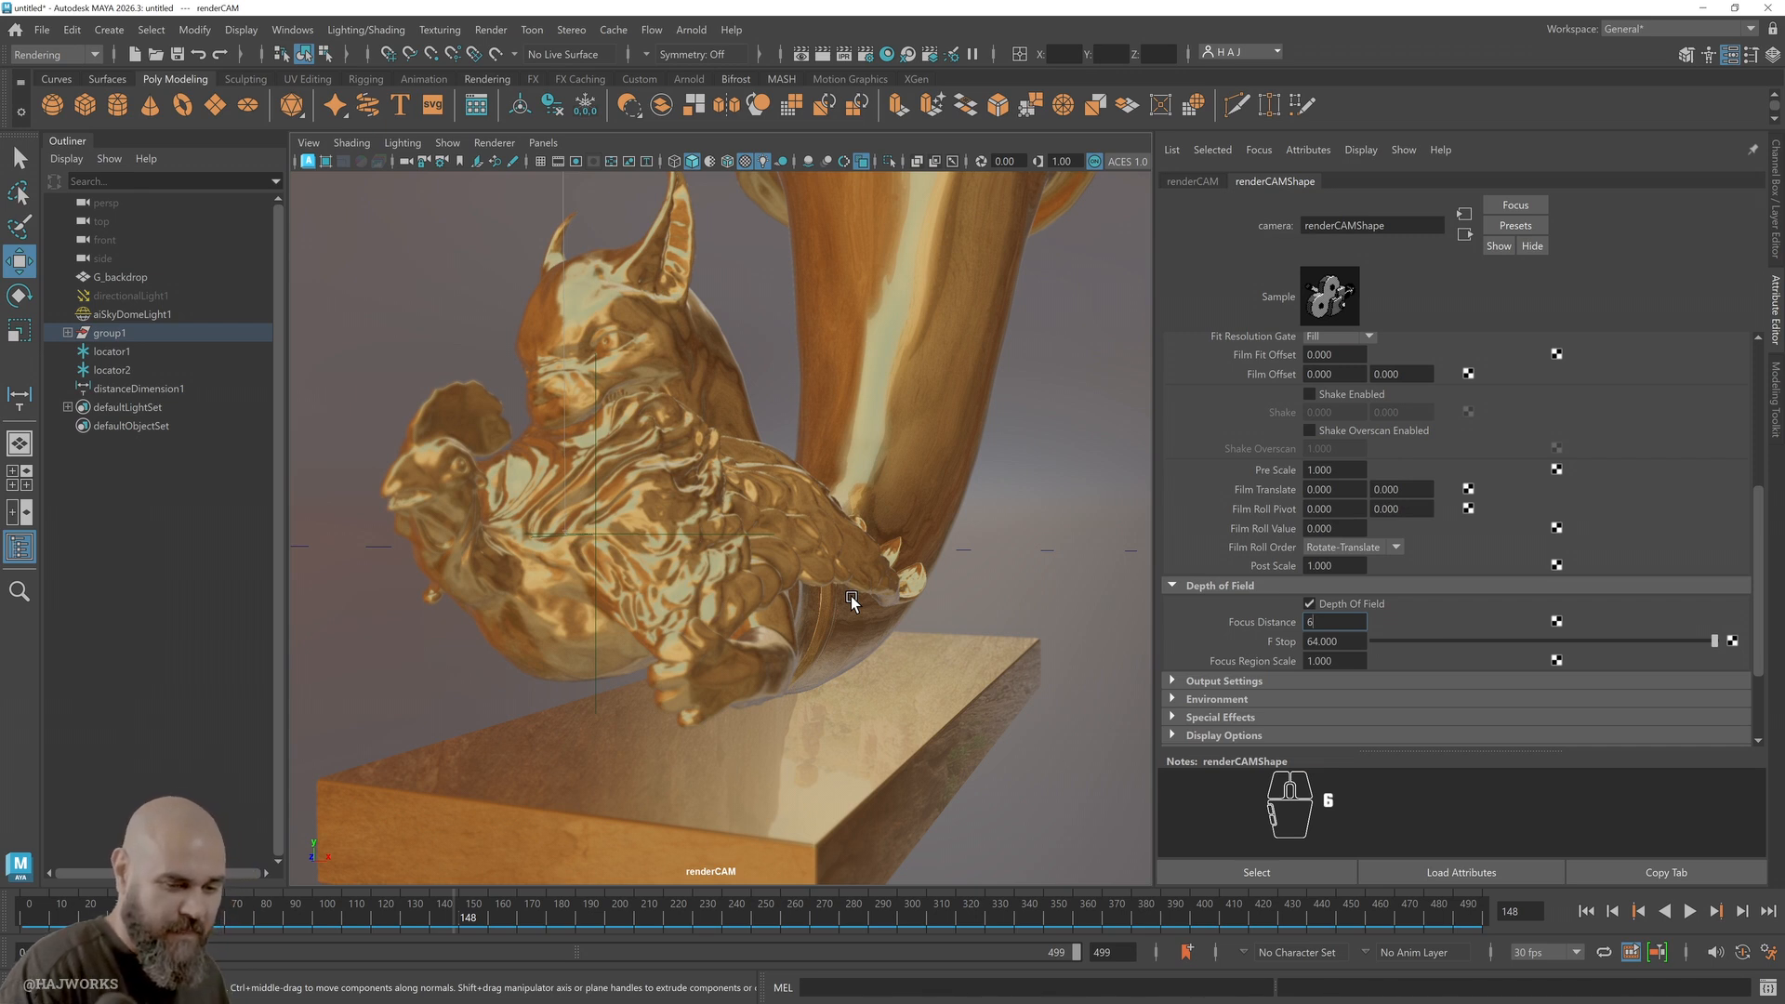
pyautogui.press('Return')
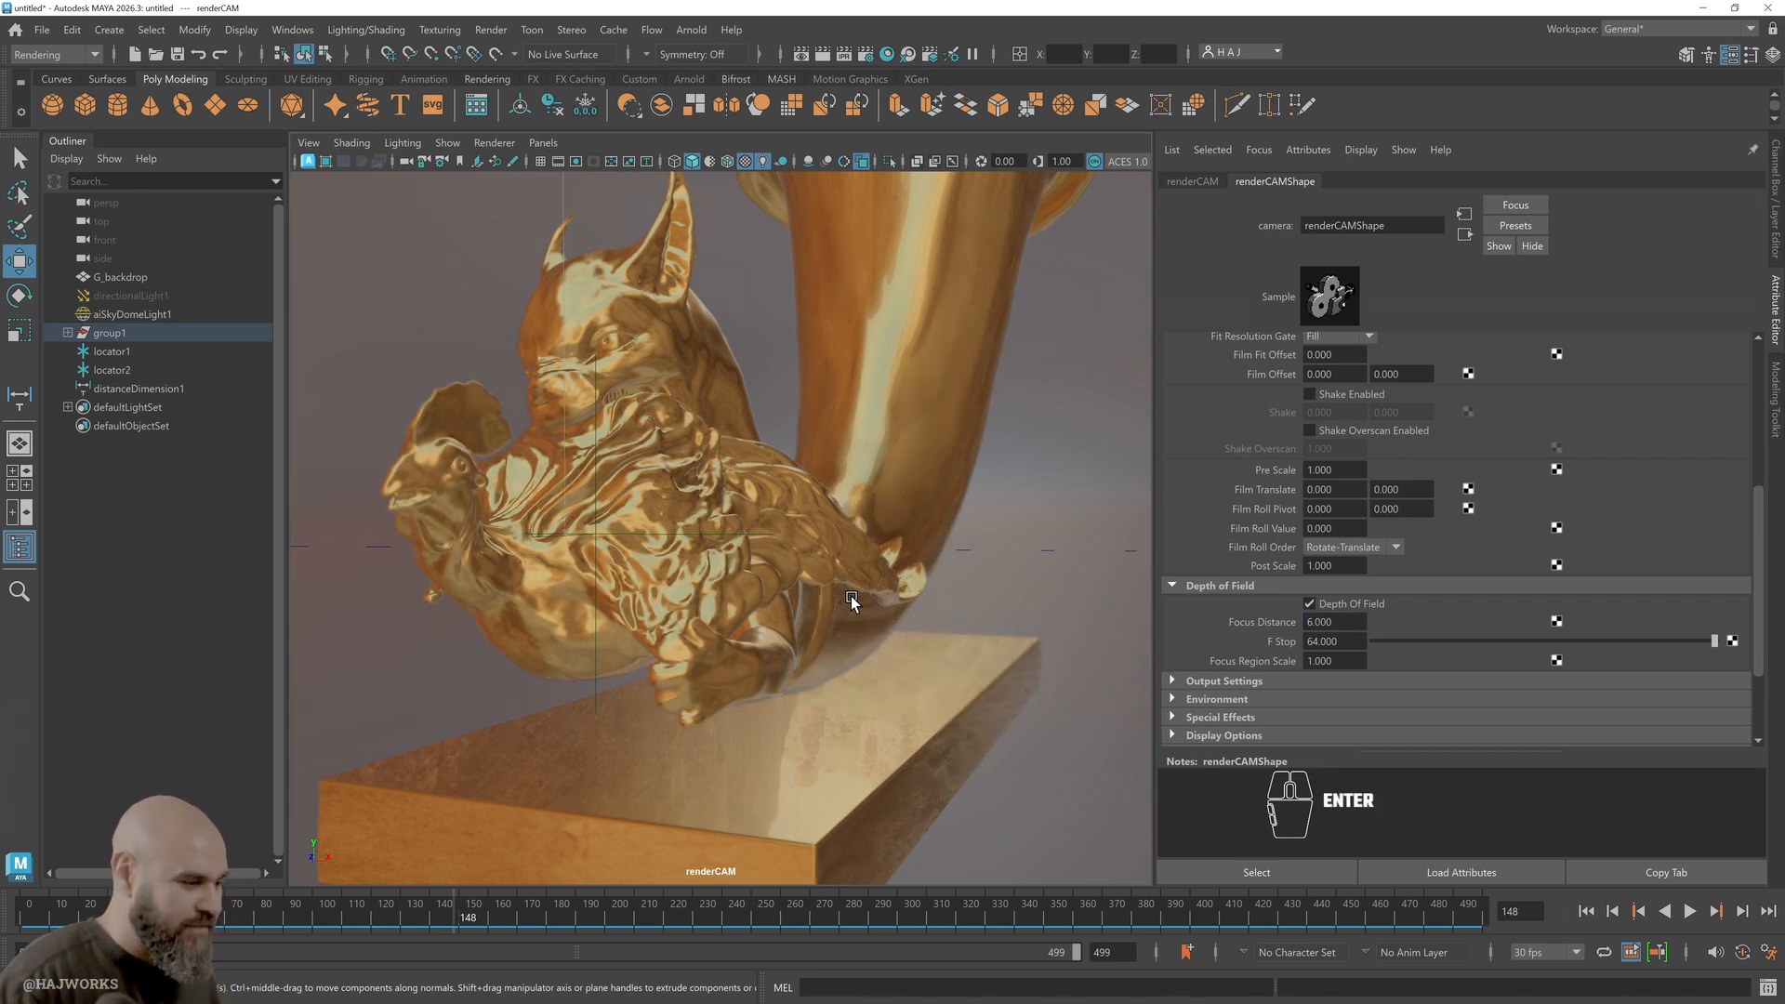
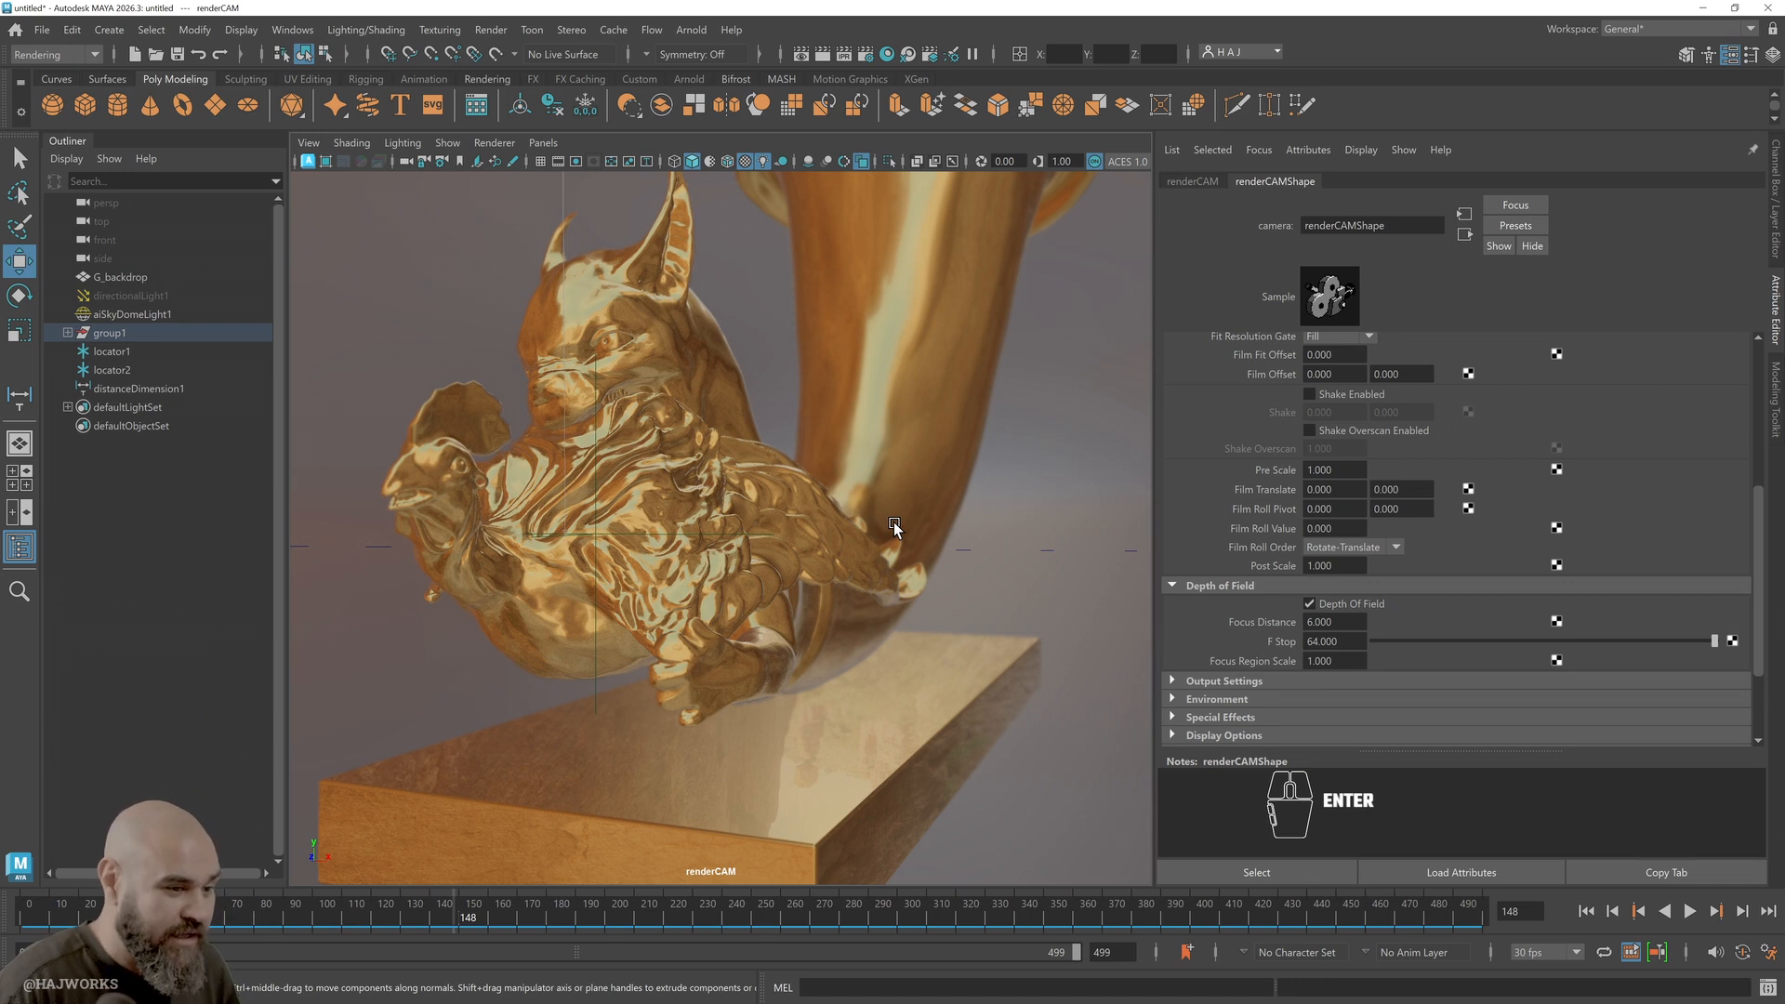
# Lock renderCAM, test the lock by trying to orbit and zoom, and scrub the timeline to frame 146
pyautogui.click(504, 366)
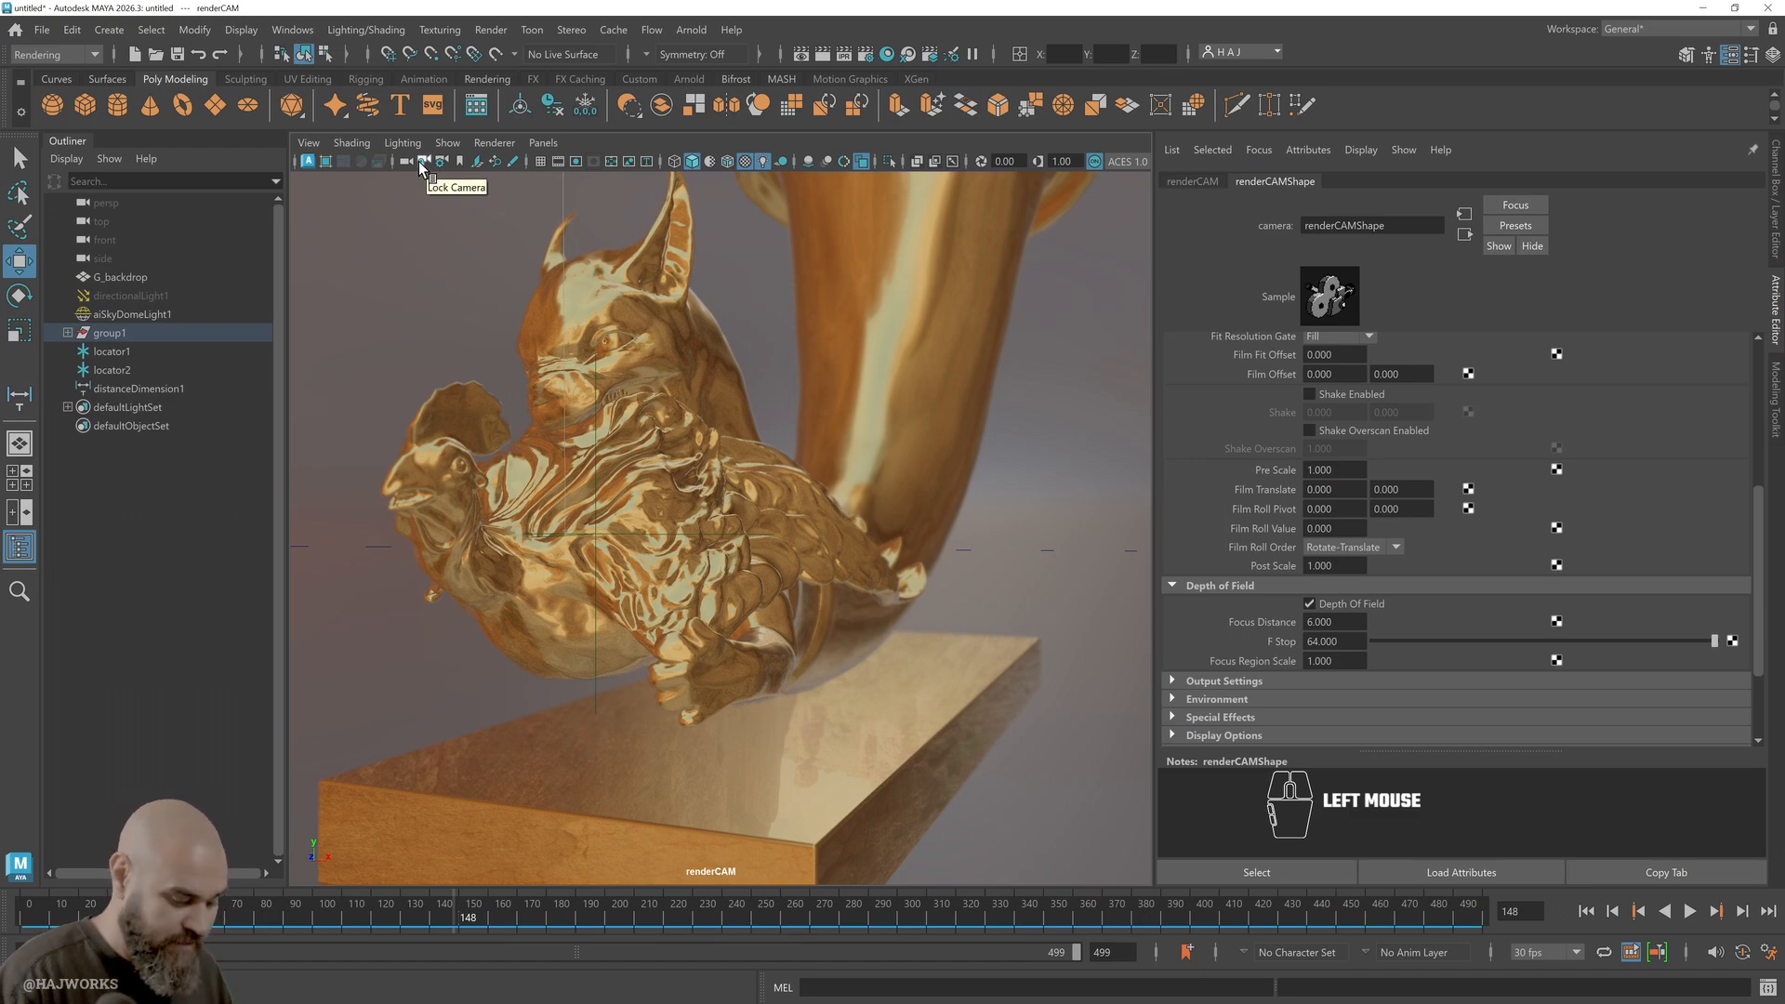
pyautogui.press('F7')
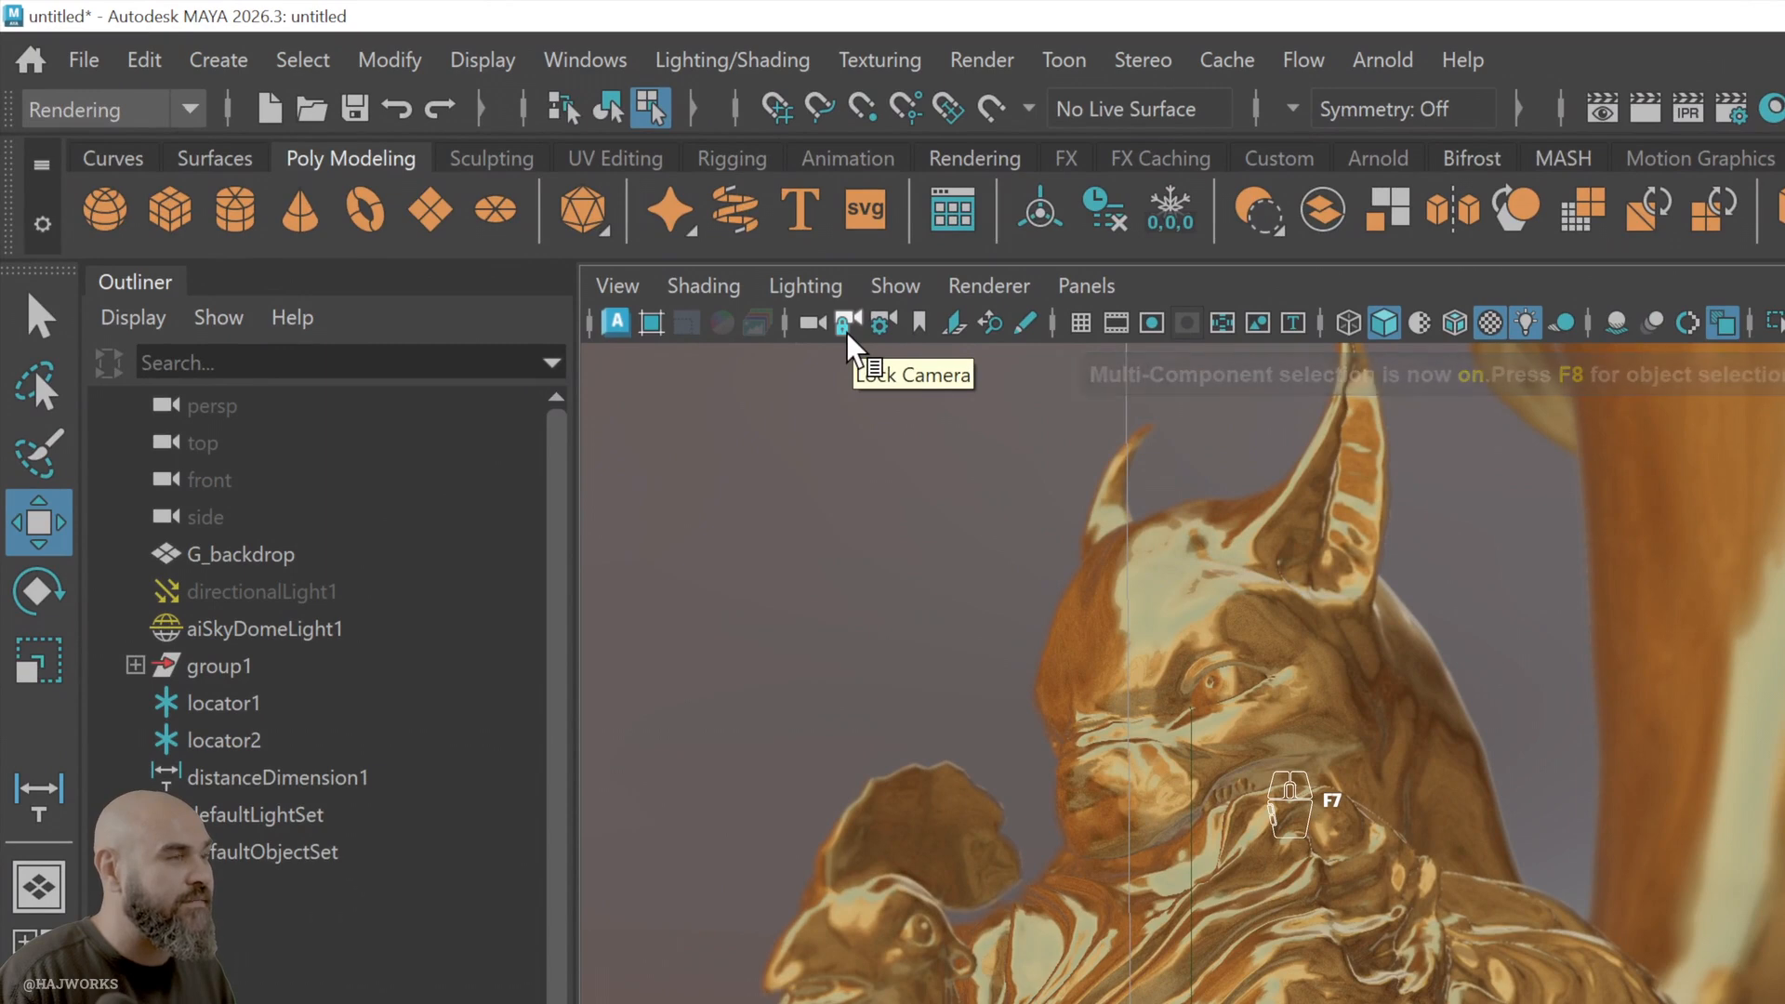
pyautogui.click(846, 330)
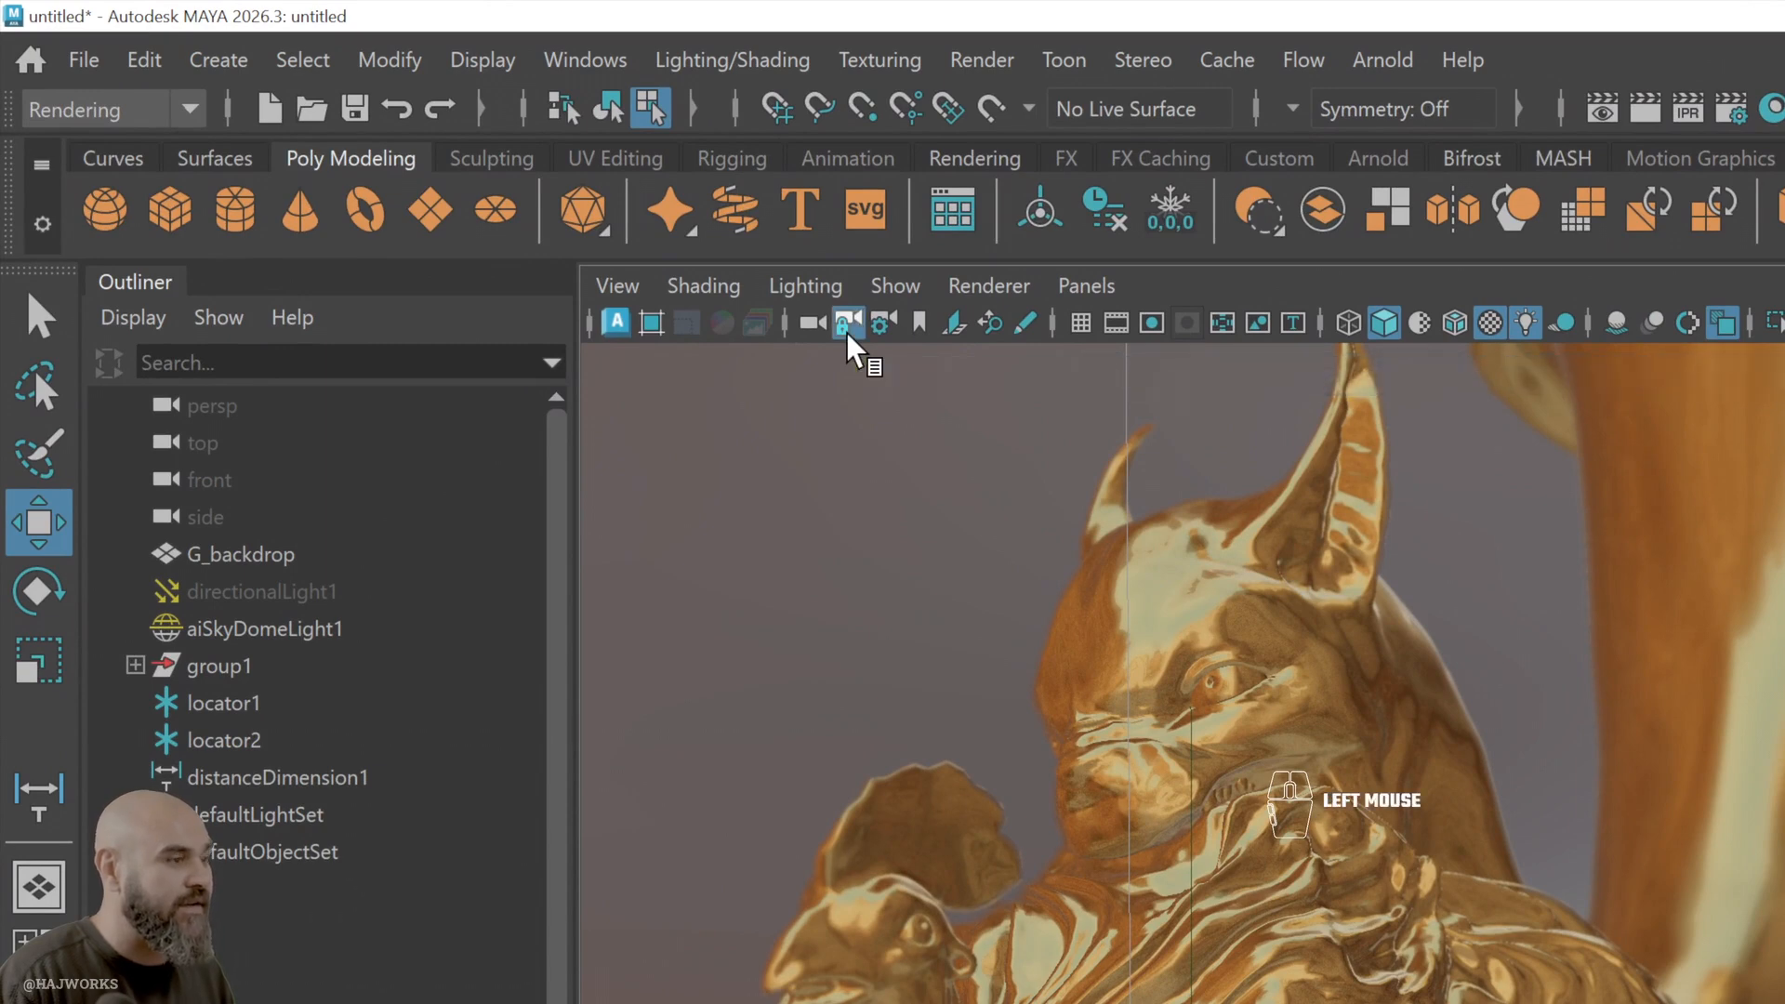
pyautogui.press('F7')
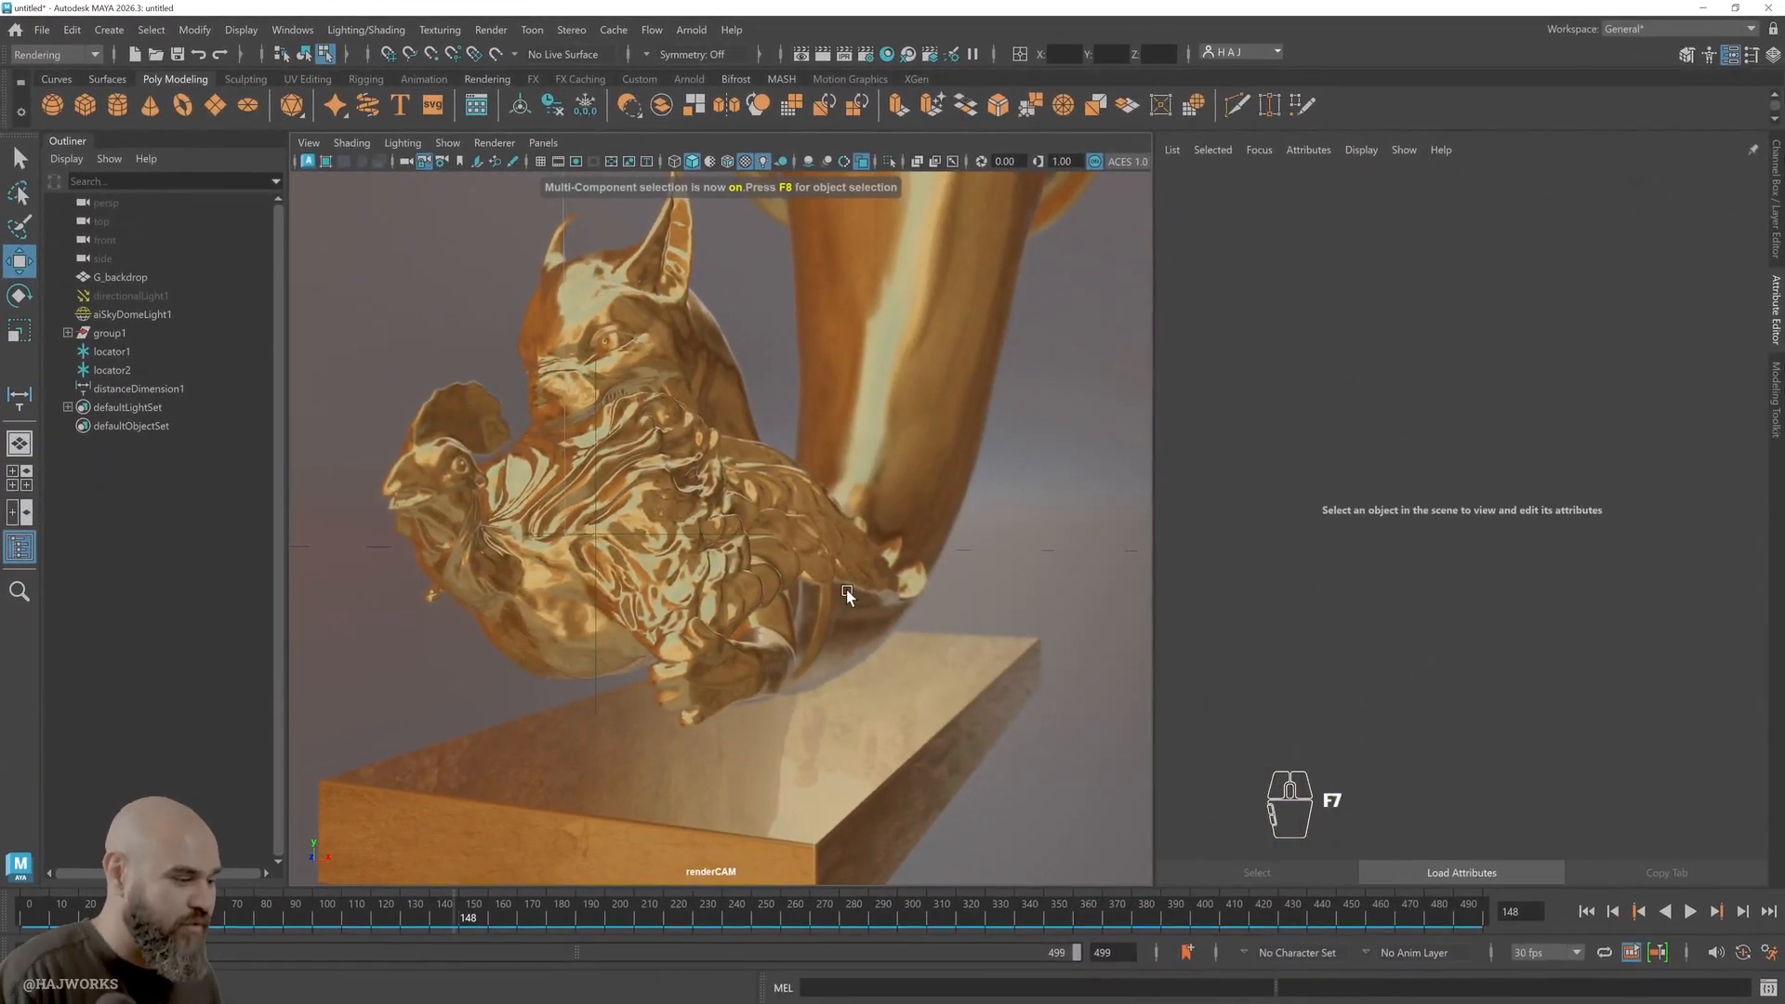
pyautogui.keyDown('alt'); pyautogui.moveTo(848, 592); pyautogui.dragTo(781, 651); pyautogui.keyUp('alt')
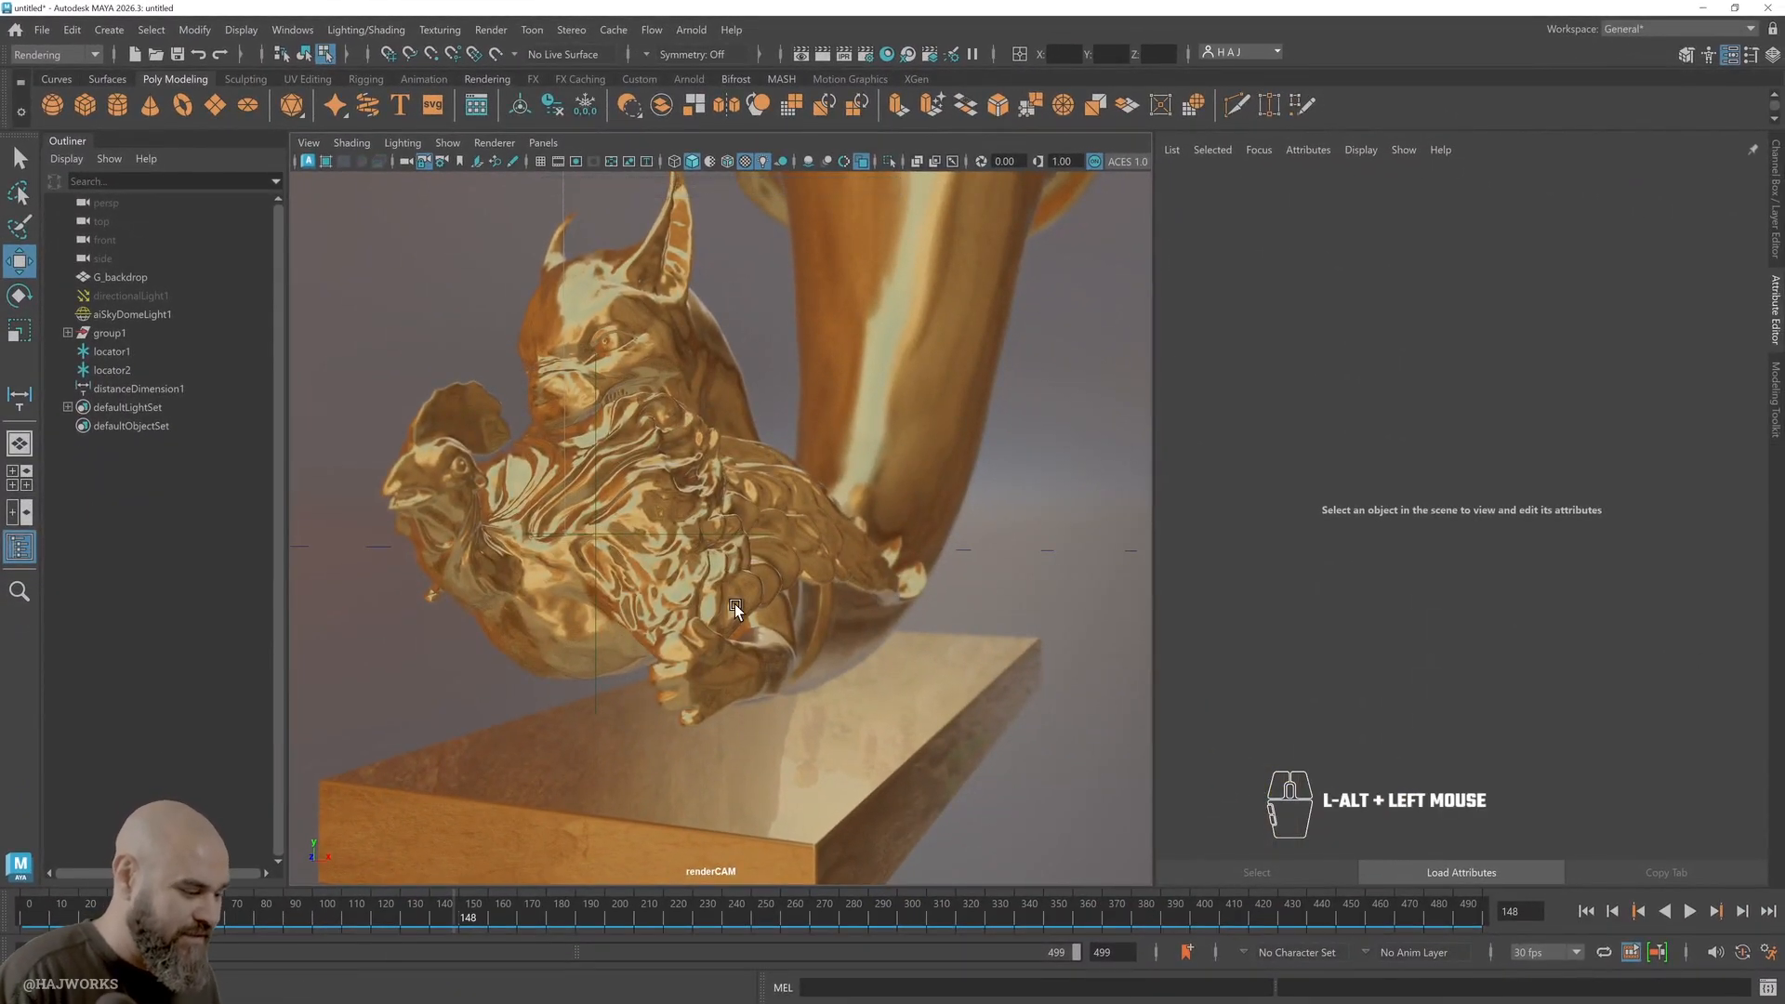
pyautogui.keyDown('alt'); pyautogui.moveTo(864, 692); pyautogui.dragTo(761, 451, button='right'); pyautogui.keyUp('alt')
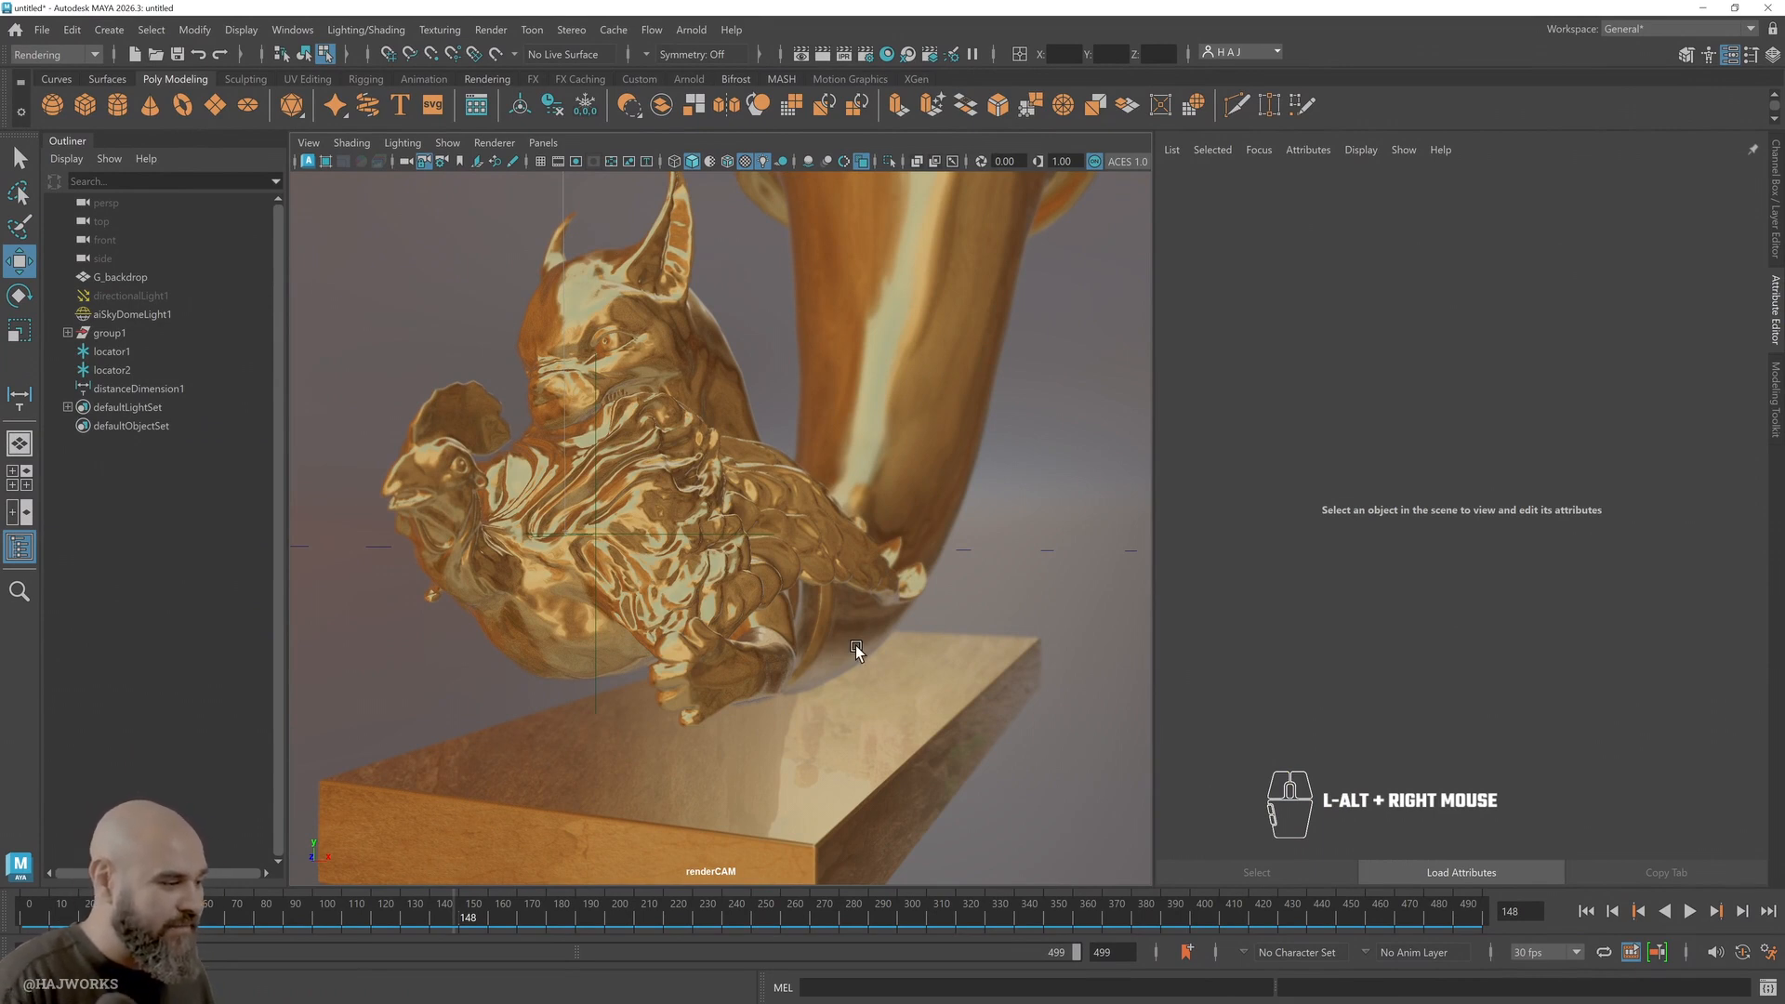
pyautogui.moveTo(450, 920); pyautogui.dragTo(447, 1000)
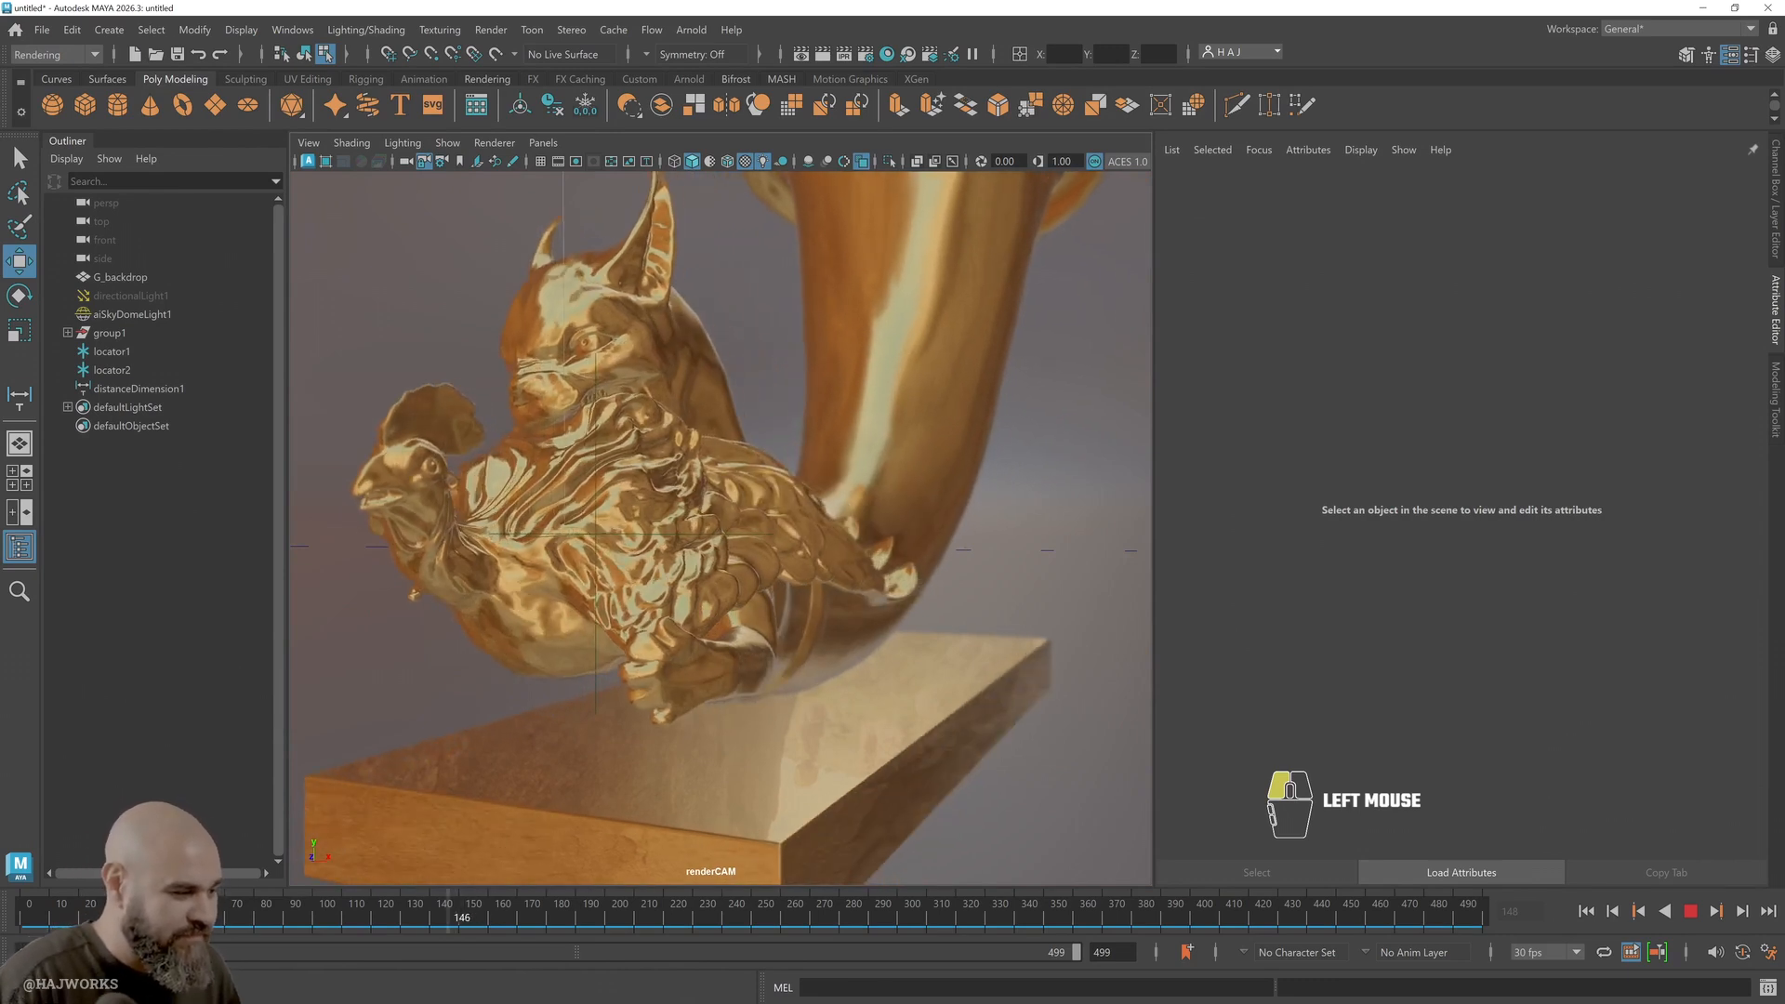
# Open the Arnold render settings and place the window over the scene view
pyautogui.click(338, 163)
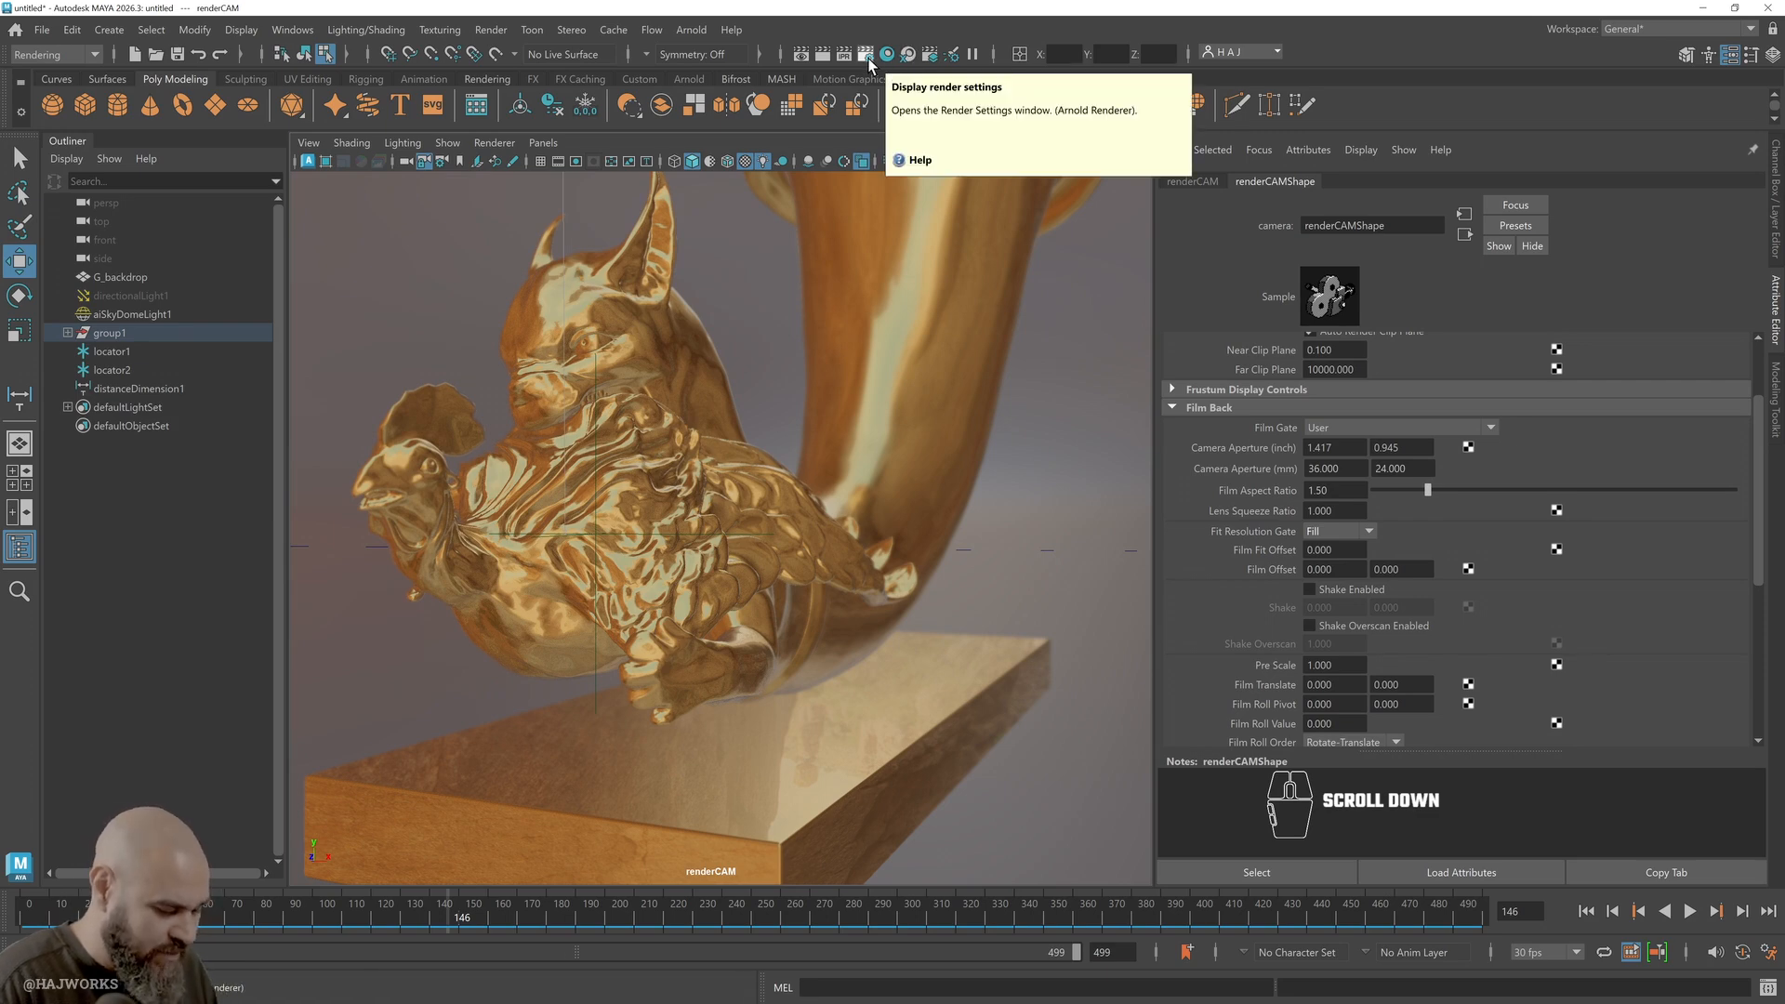
pyautogui.press('F7')
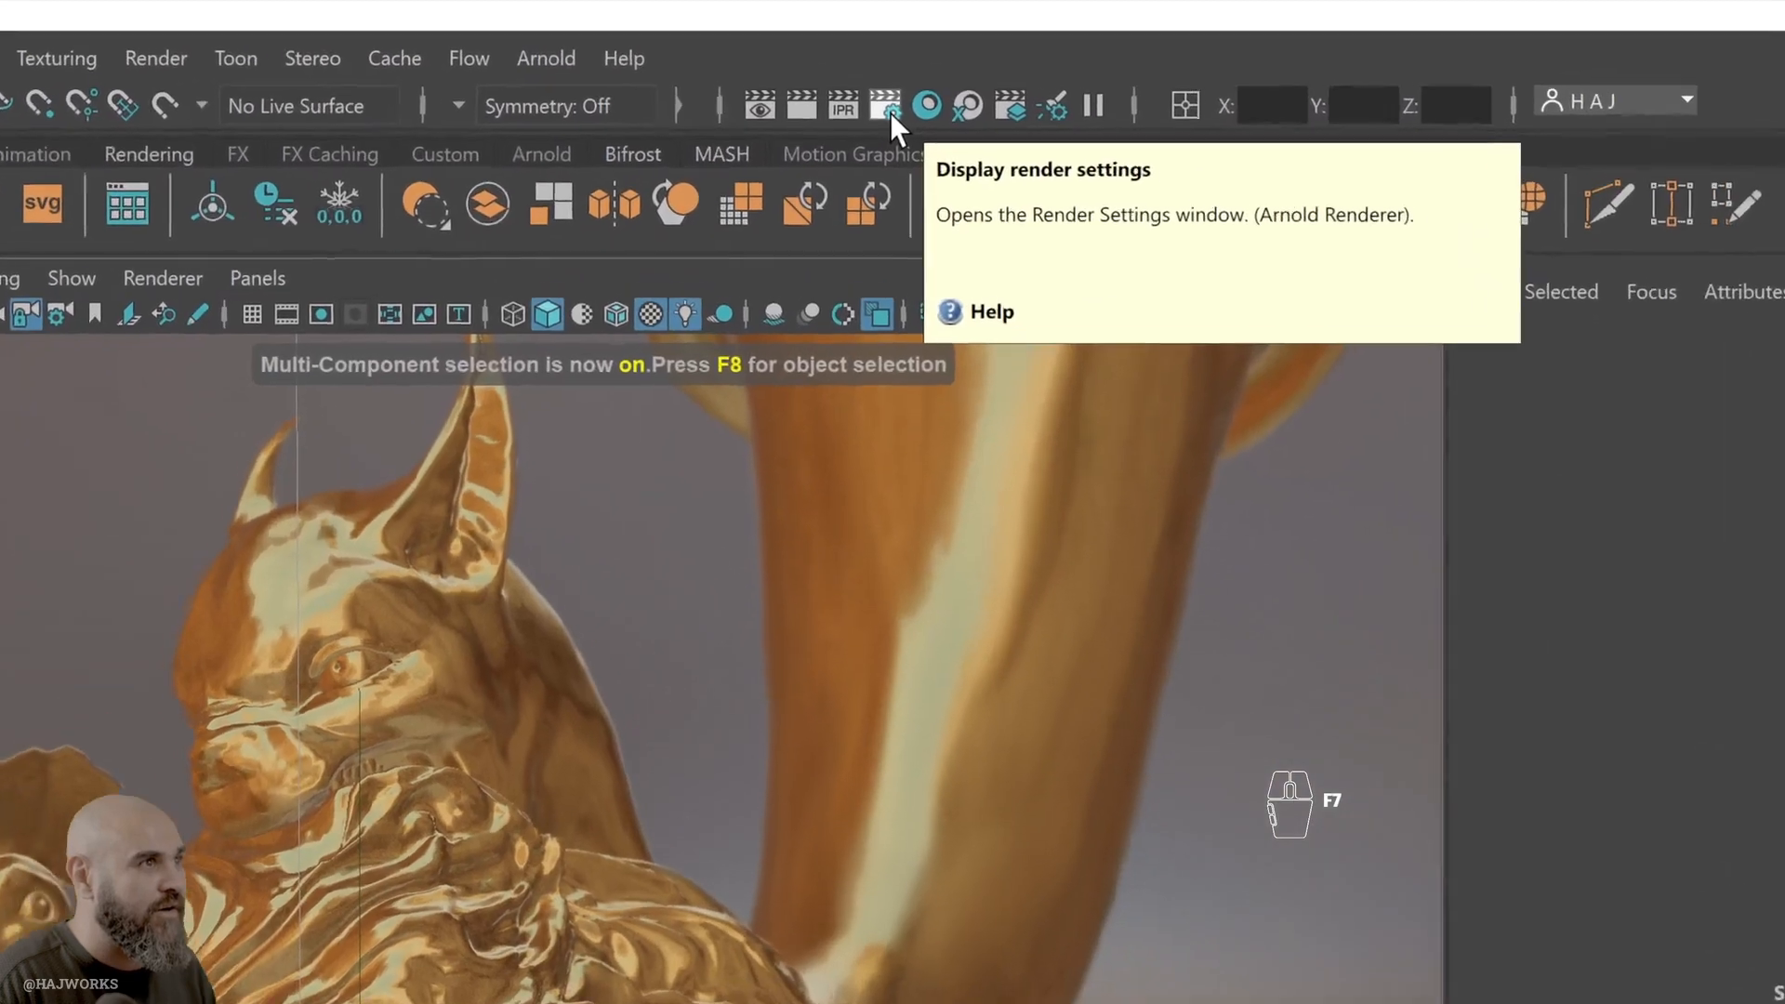
pyautogui.click(888, 111)
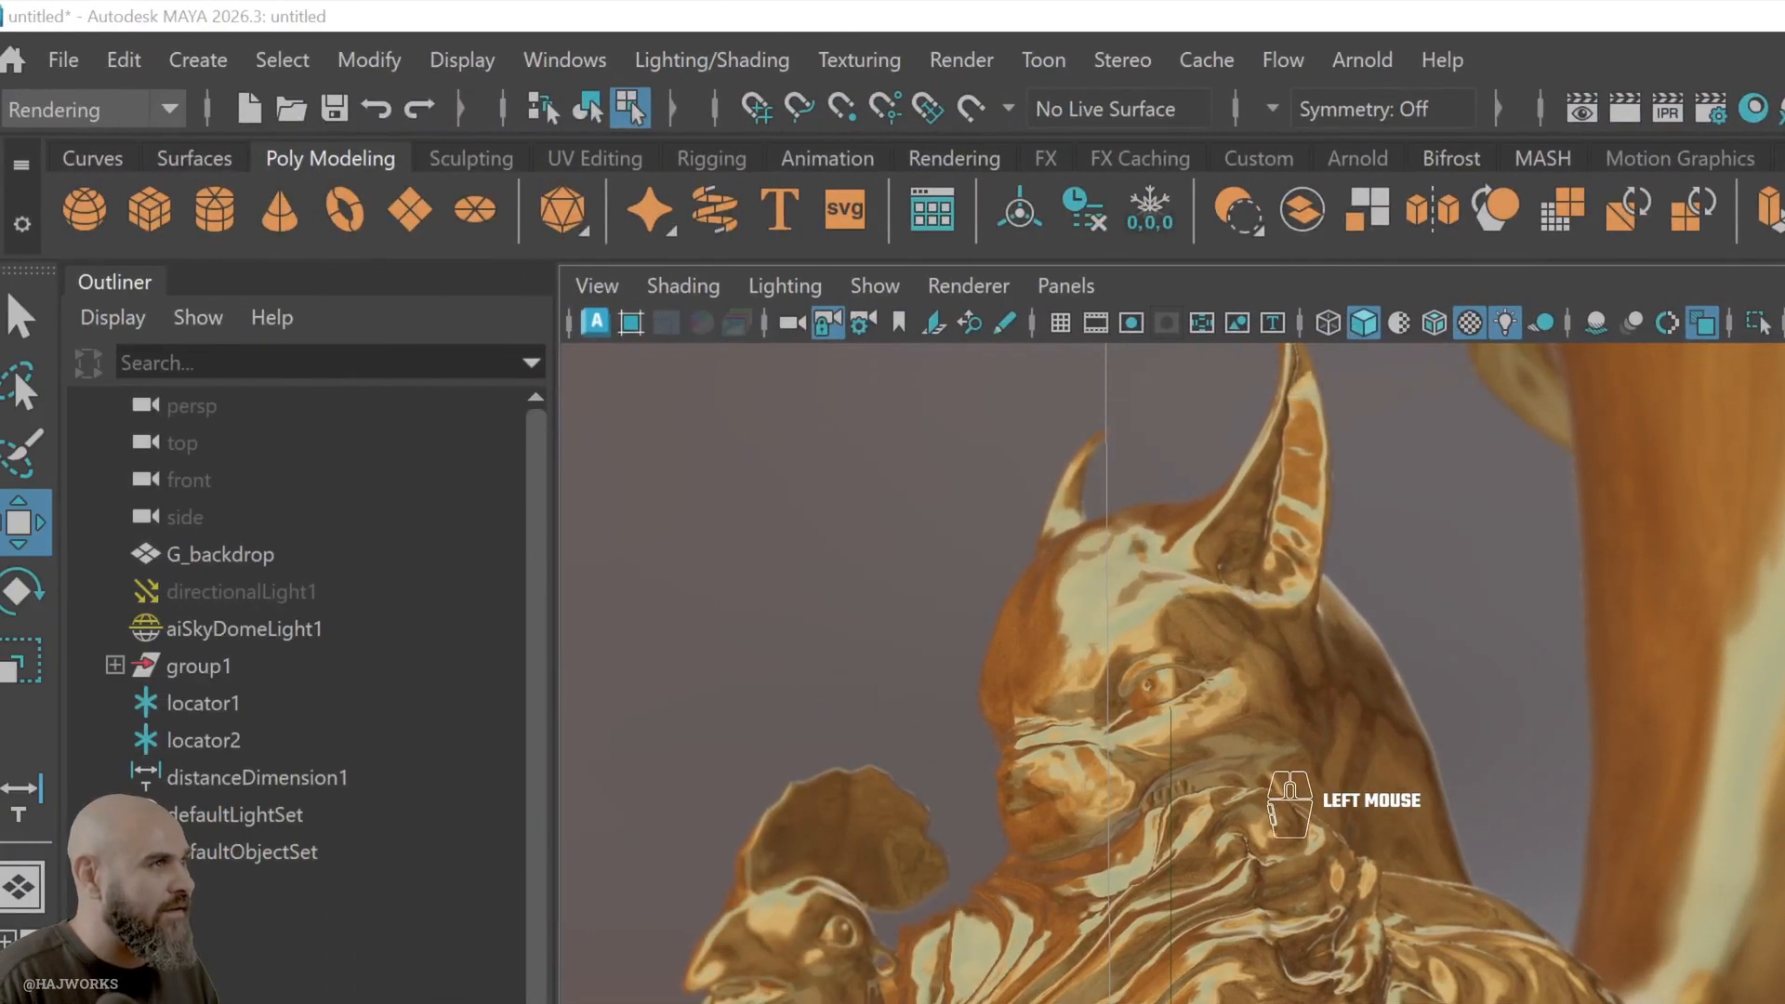
pyautogui.press('F7')
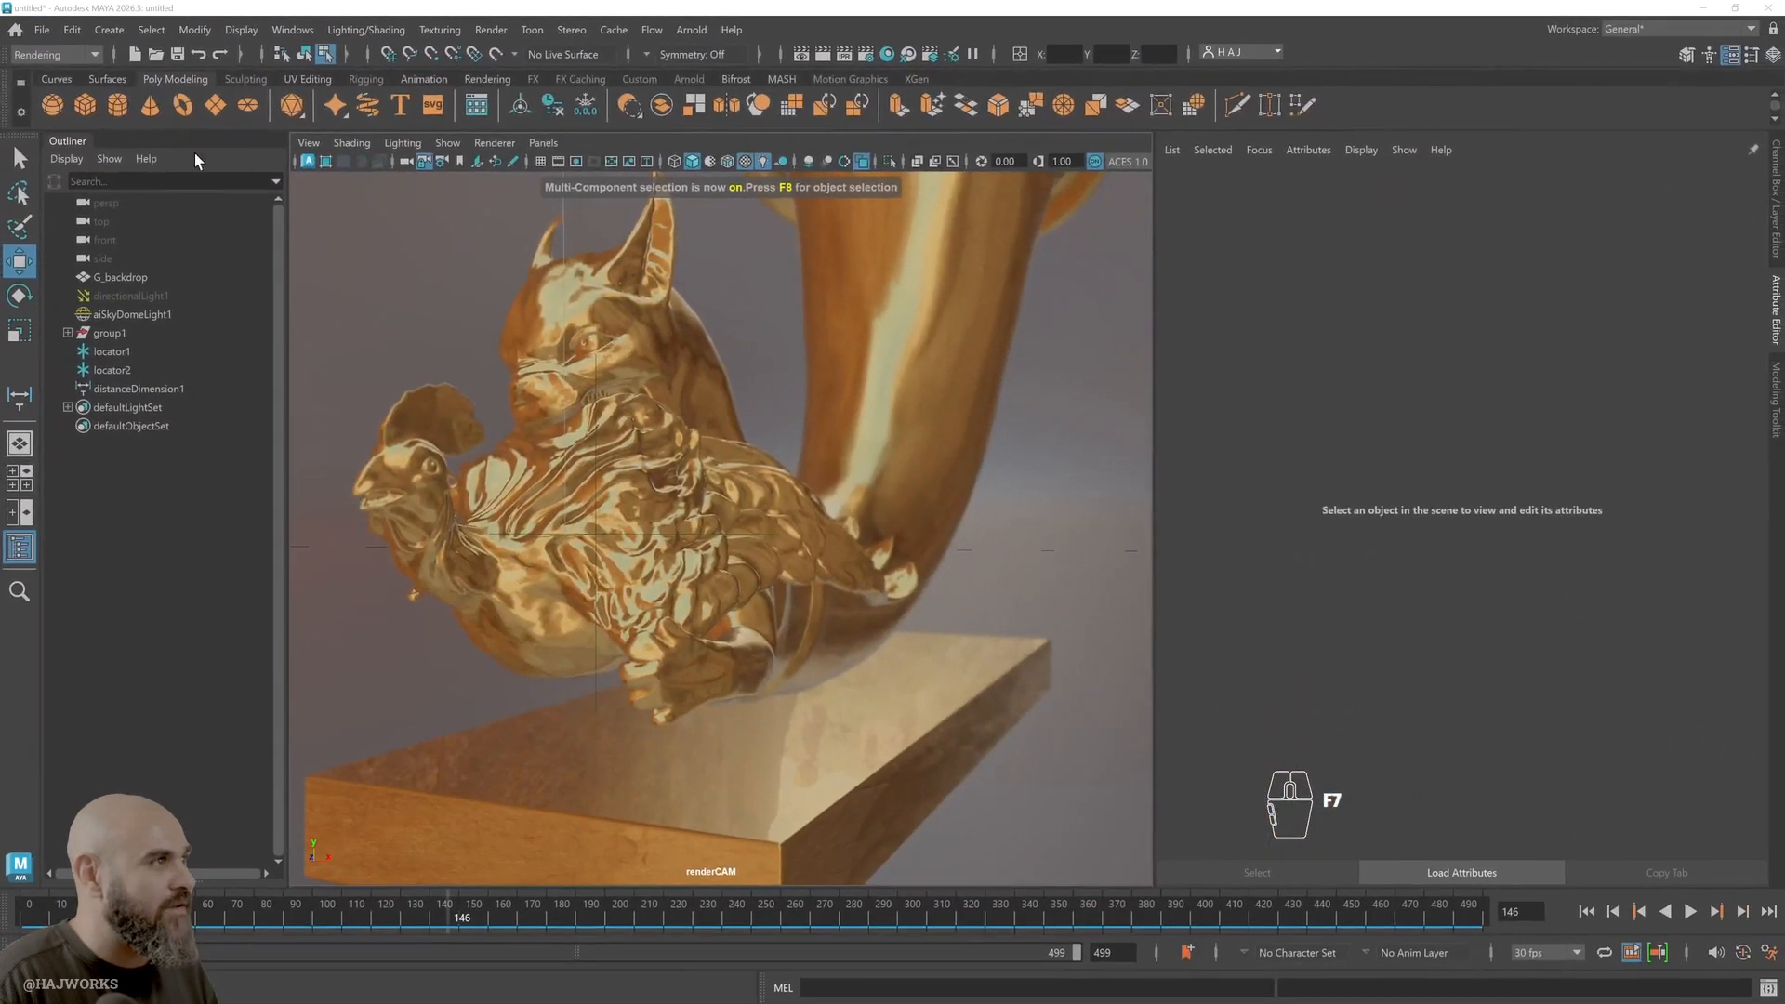
pyautogui.moveTo(1784, 243); pyautogui.dragTo(939, 244)
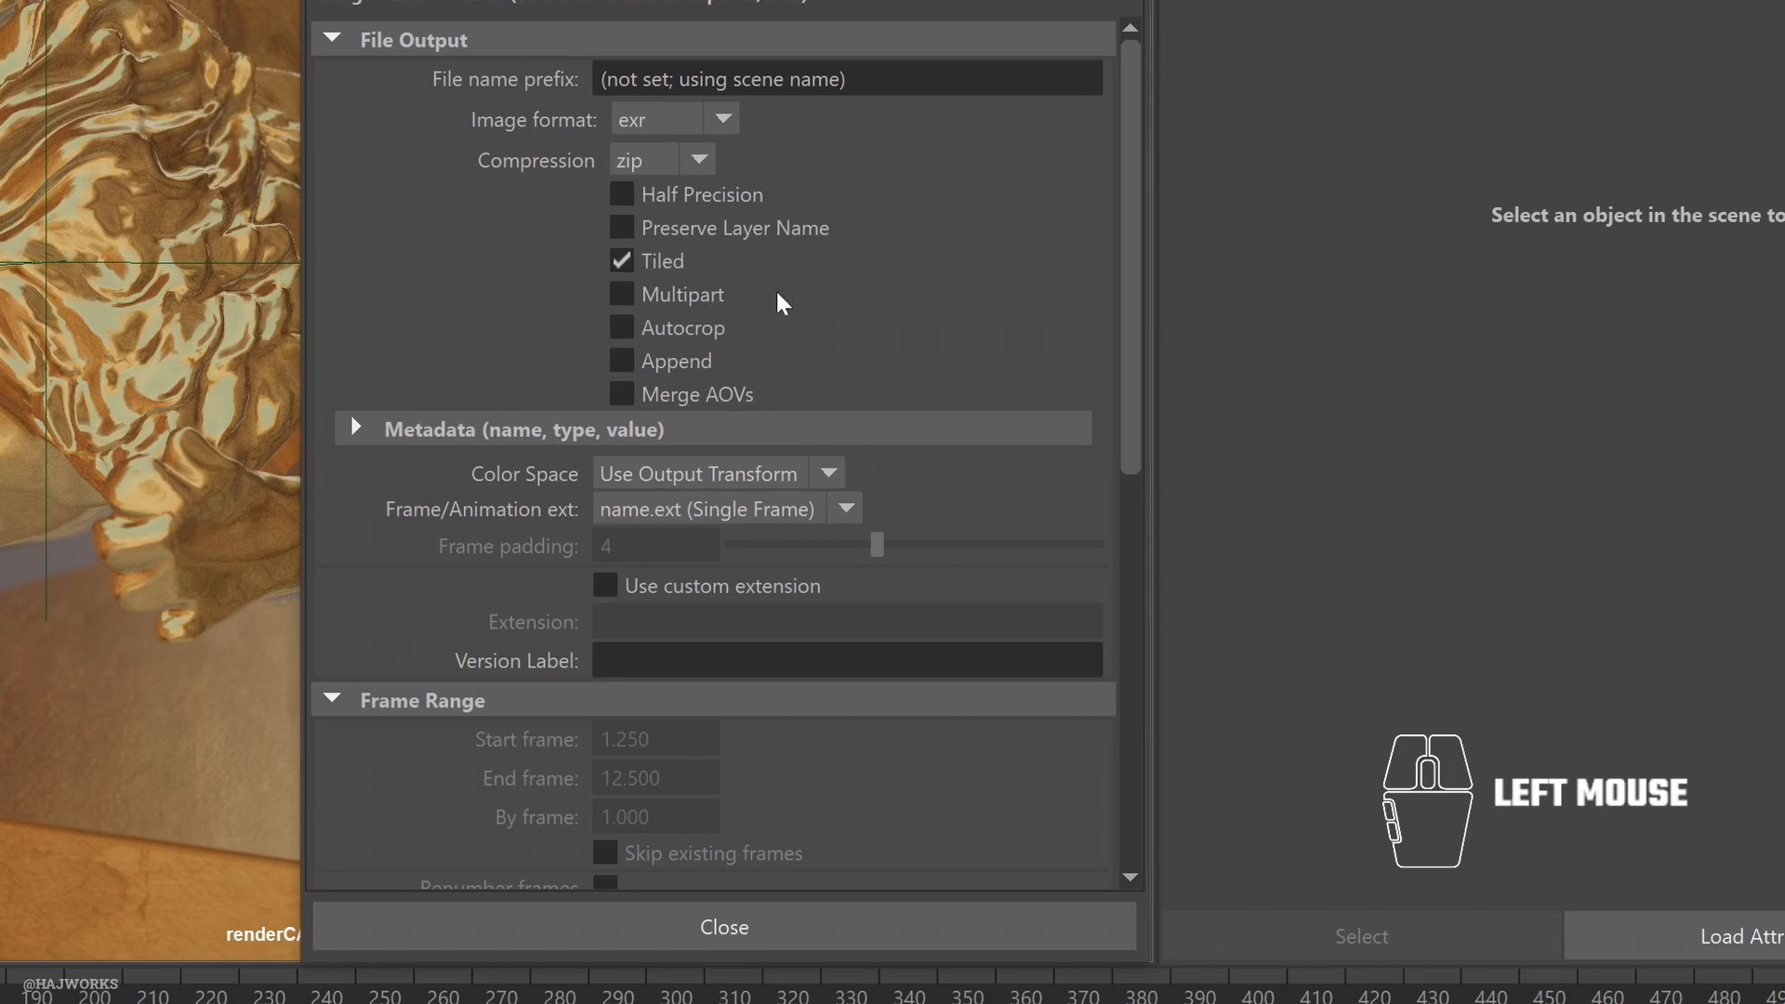
# Examine the available Image Size presets in the render settings without choosing one
pyautogui.moveTo(1132, 147); pyautogui.dragTo(1129, 539)
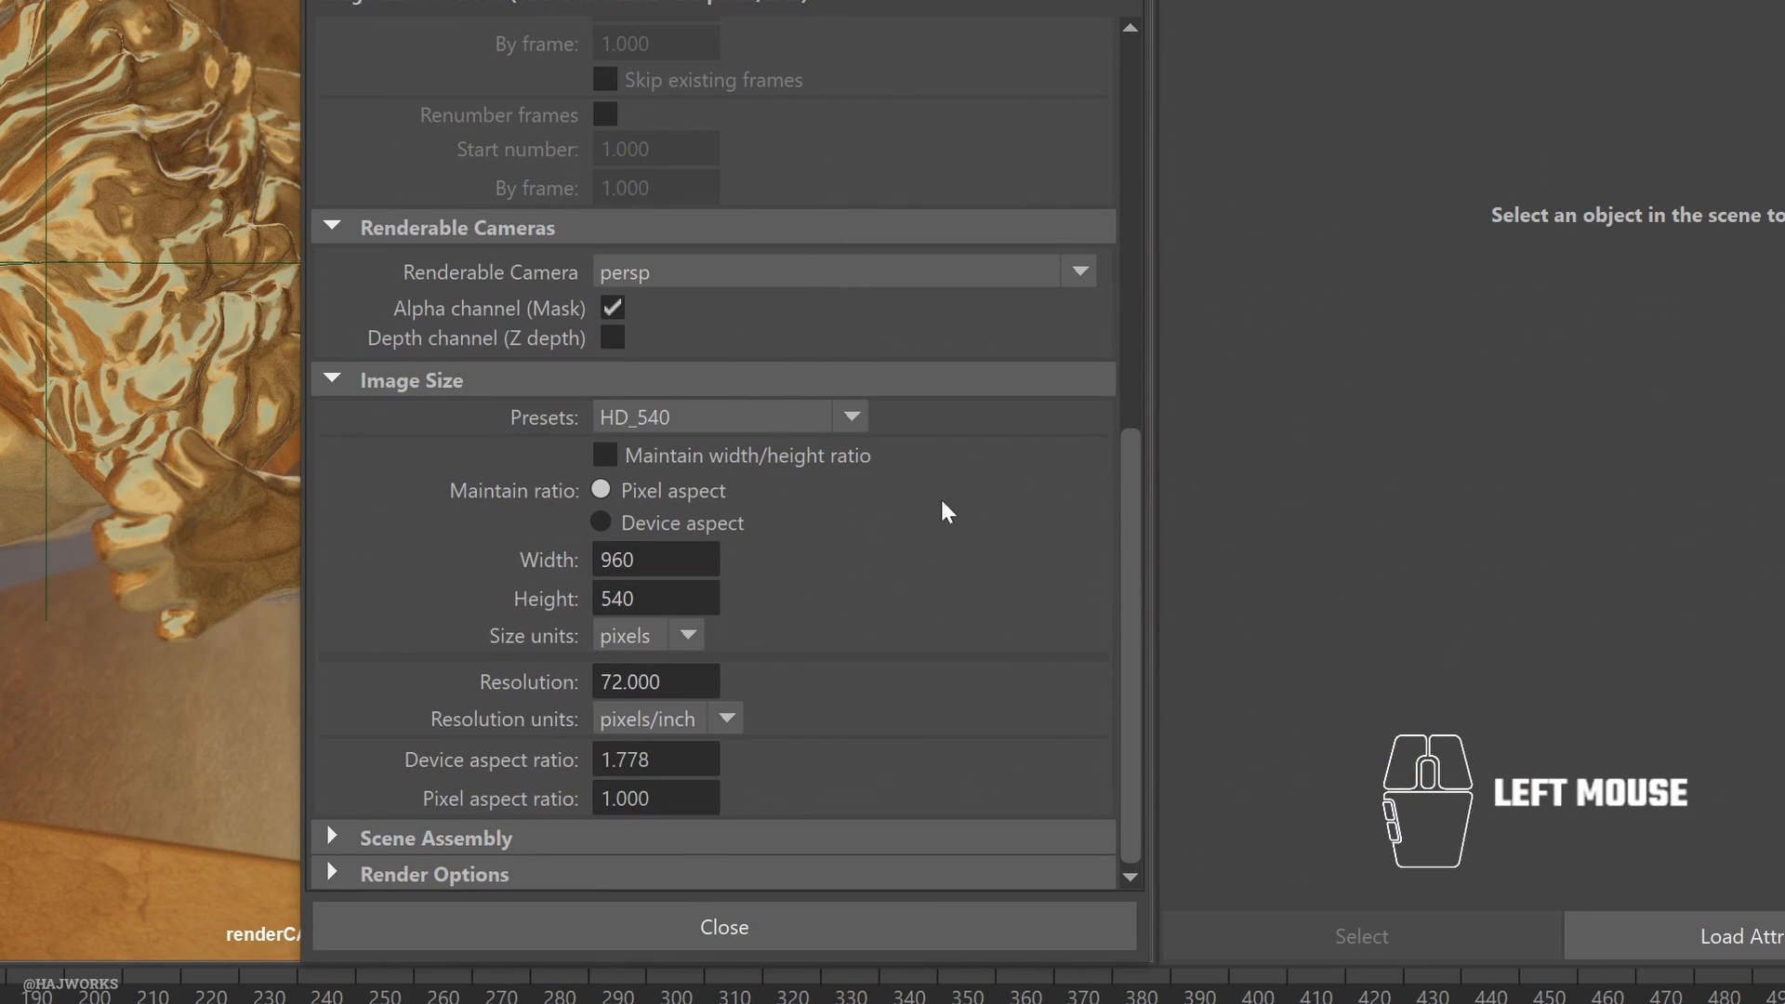
pyautogui.click(833, 427)
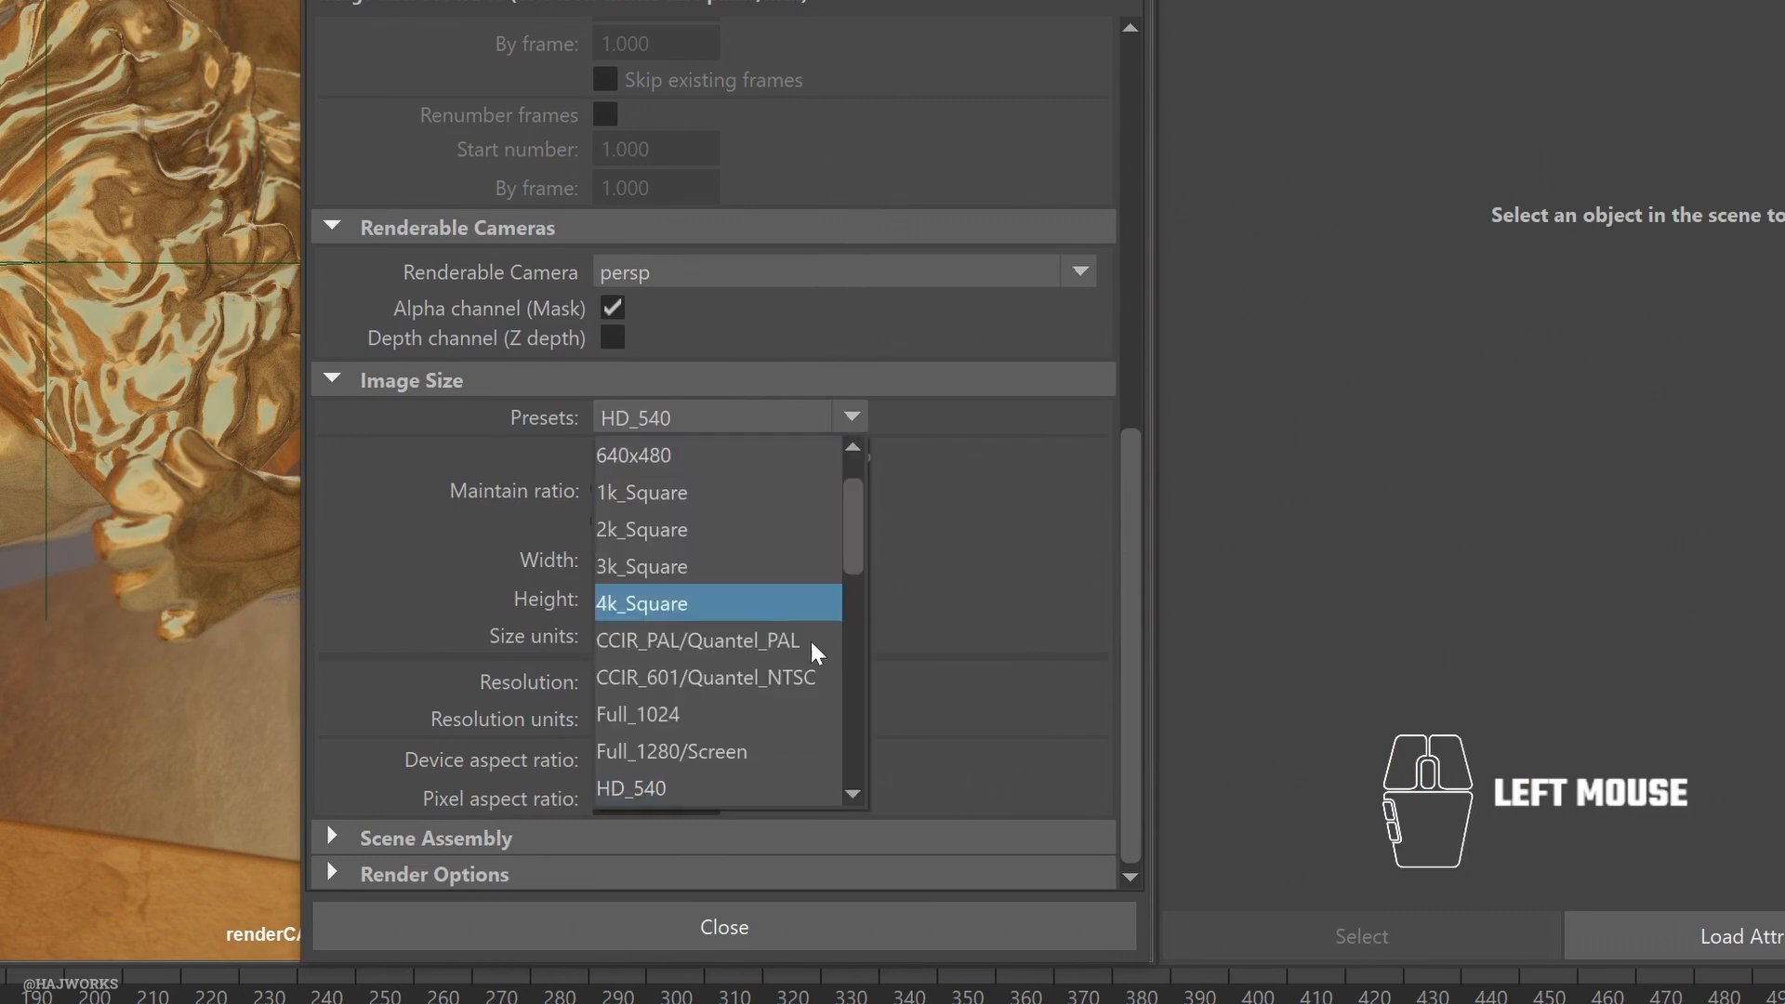
pyautogui.scroll(-3, 785, 748)
pyautogui.scroll(3, 777, 569)
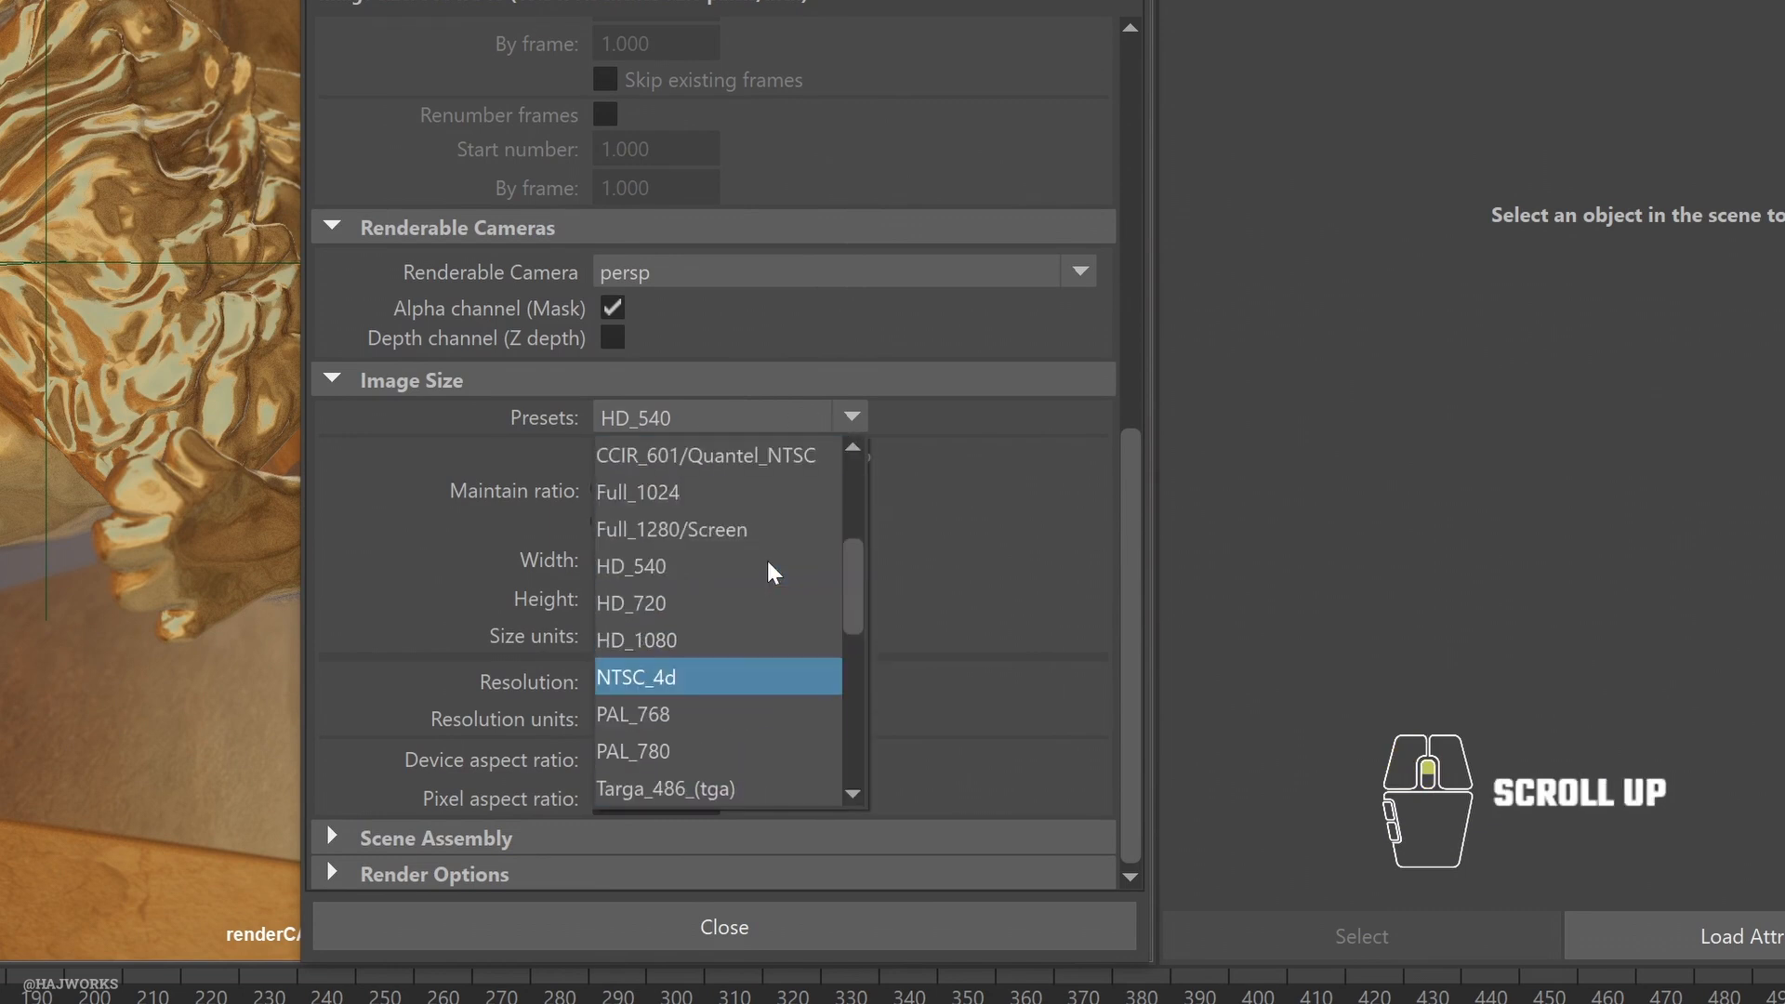
pyautogui.scroll(-3, 751, 642)
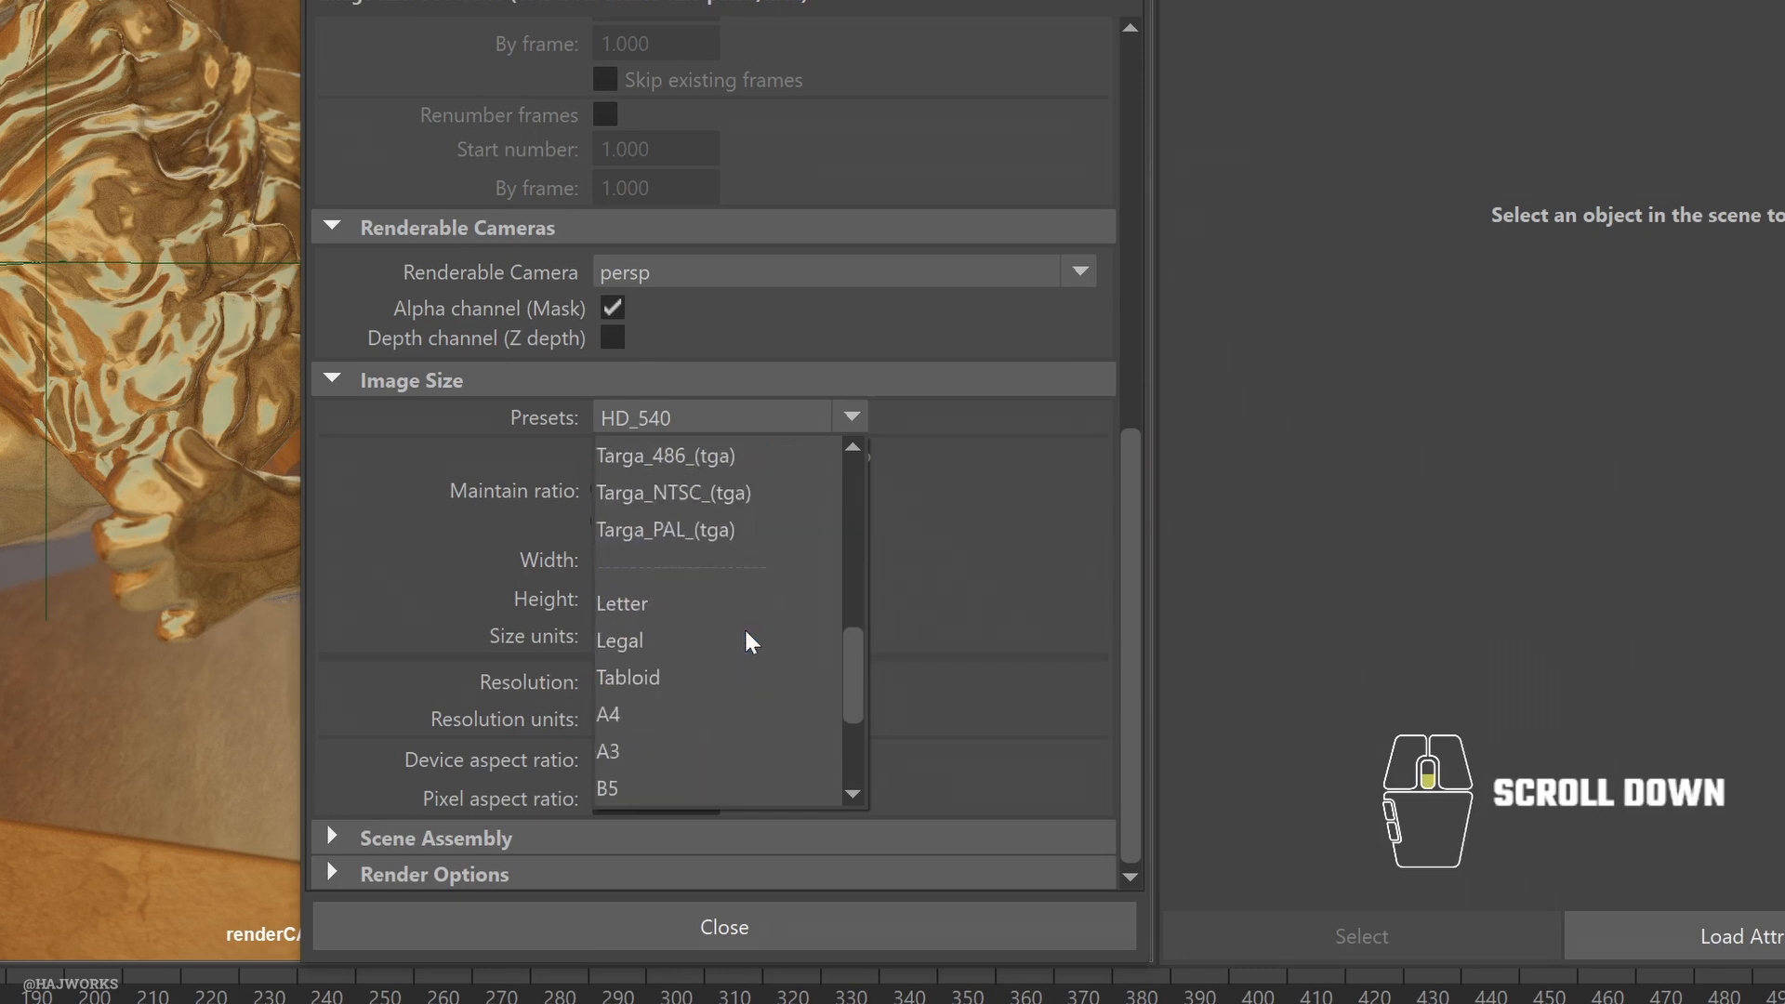
pyautogui.scroll(-2, 747, 640)
pyautogui.click(976, 460)
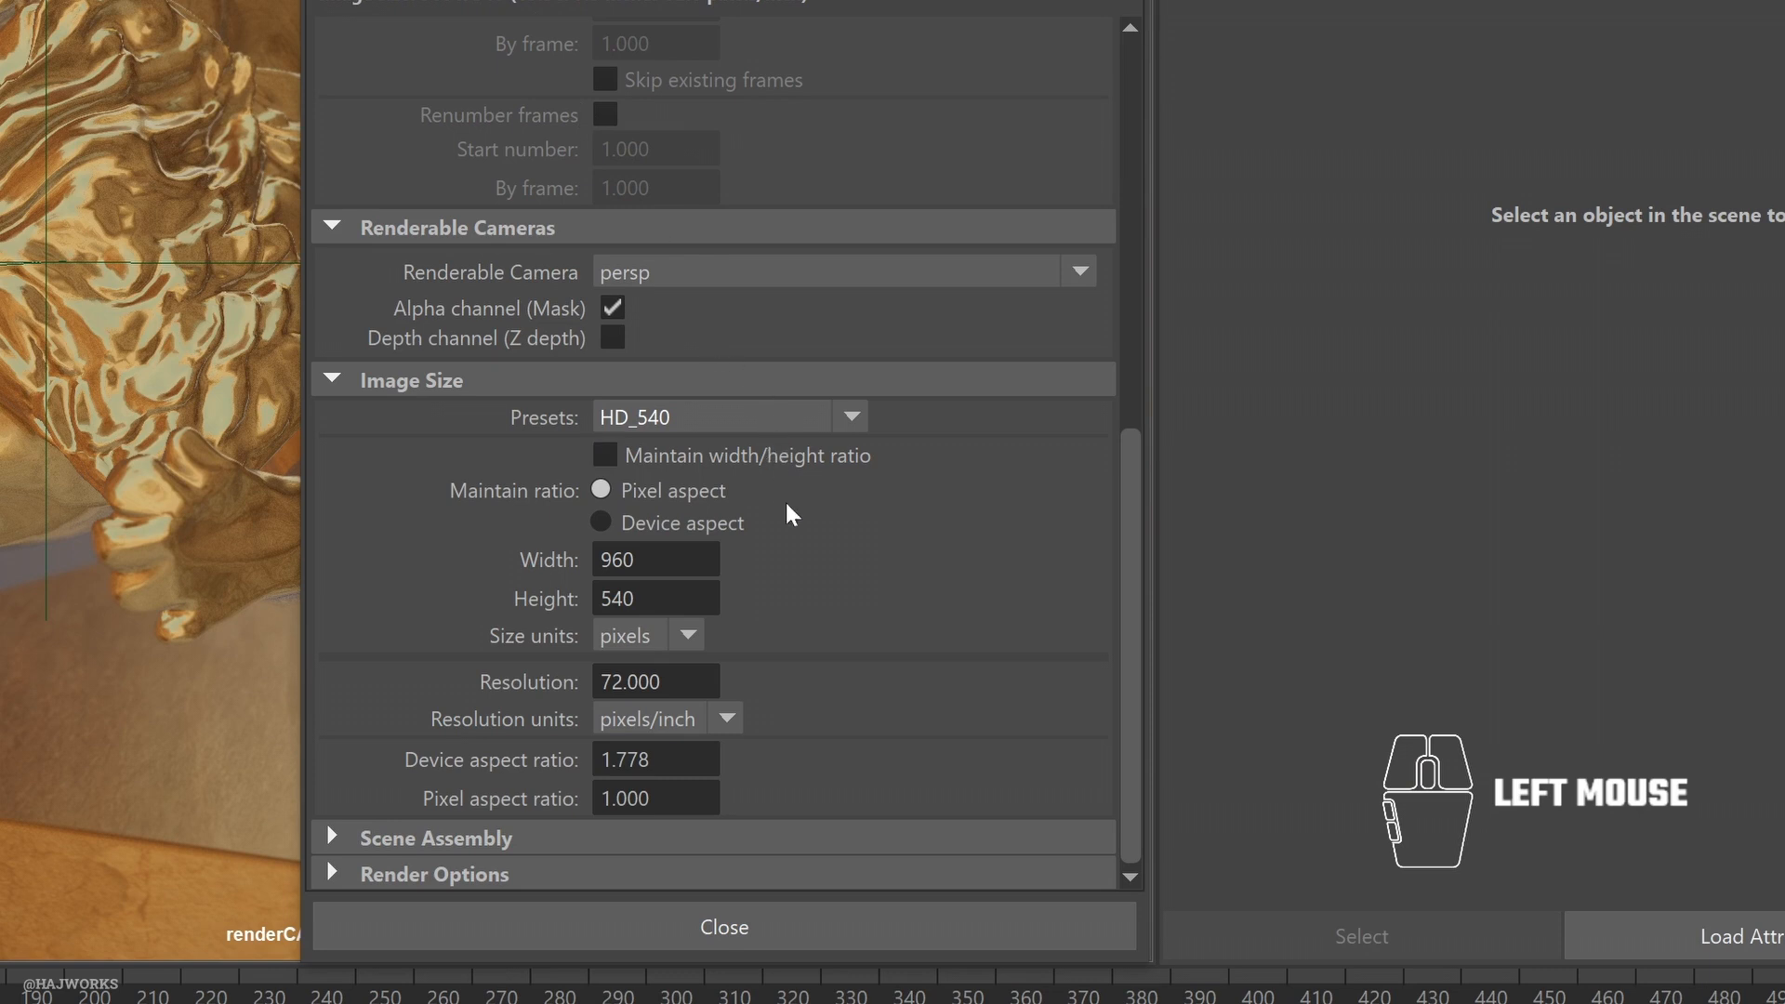
# Set the render Image Size preset to HD_1080 and close the render settings
pyautogui.click(773, 420)
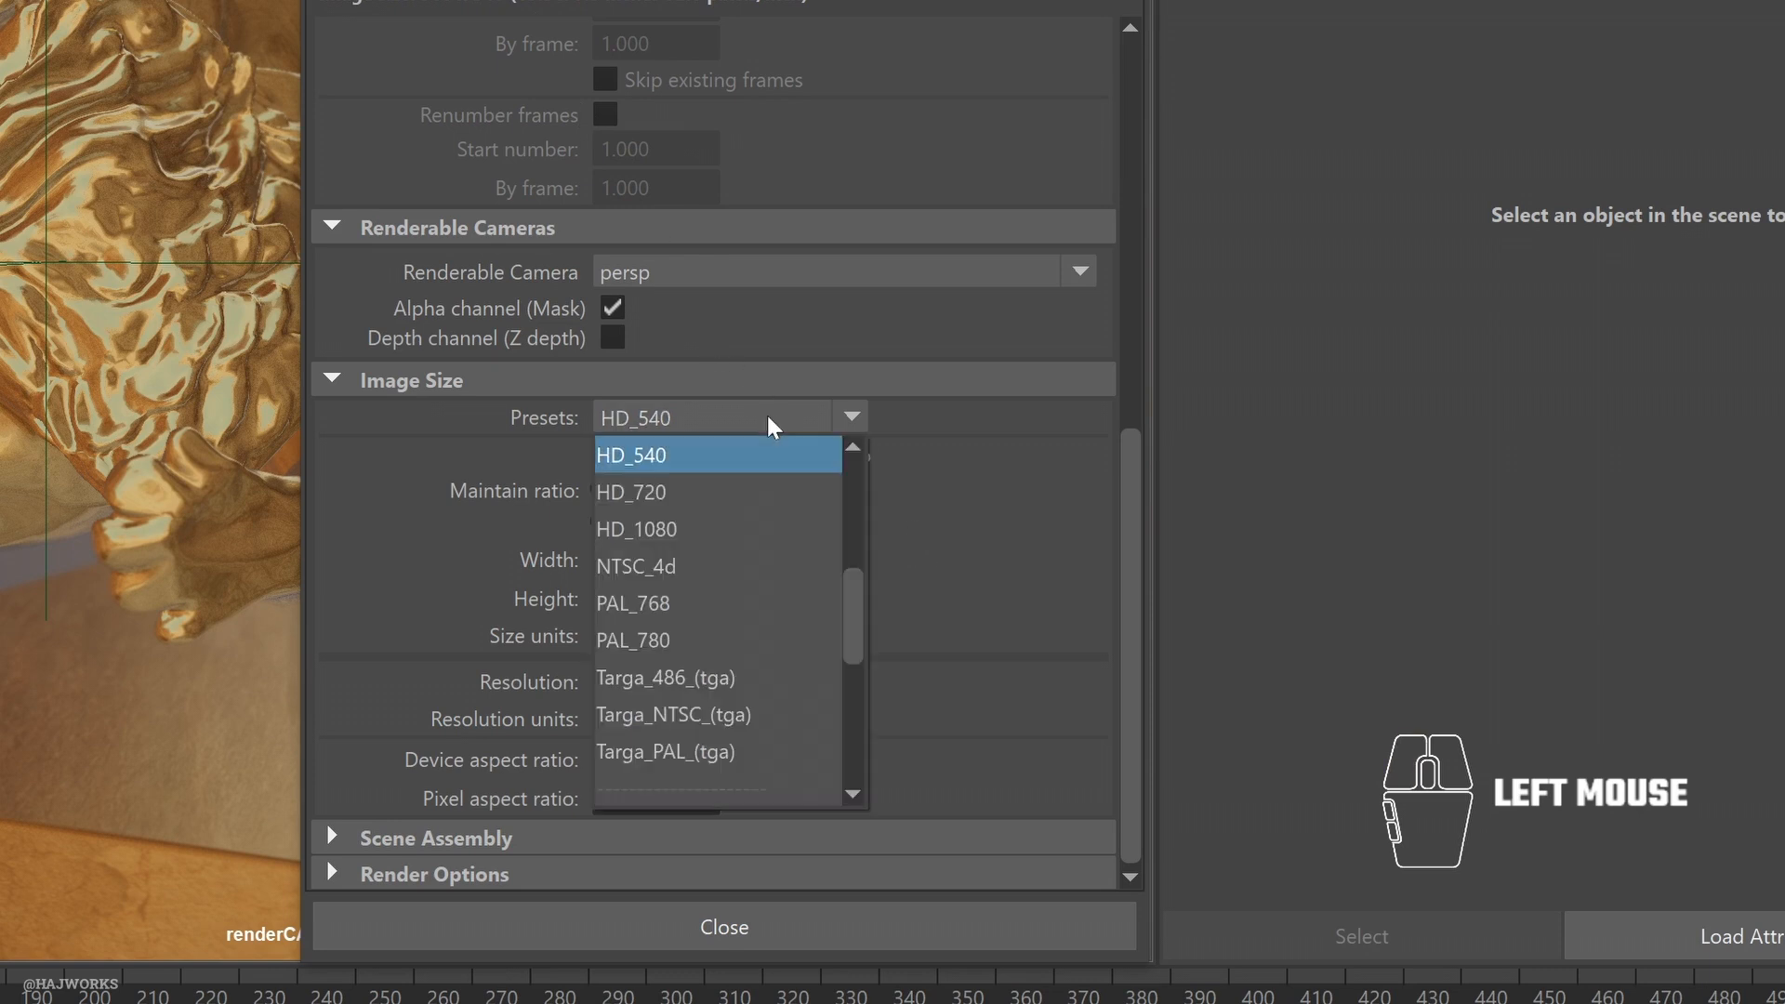
pyautogui.click(747, 529)
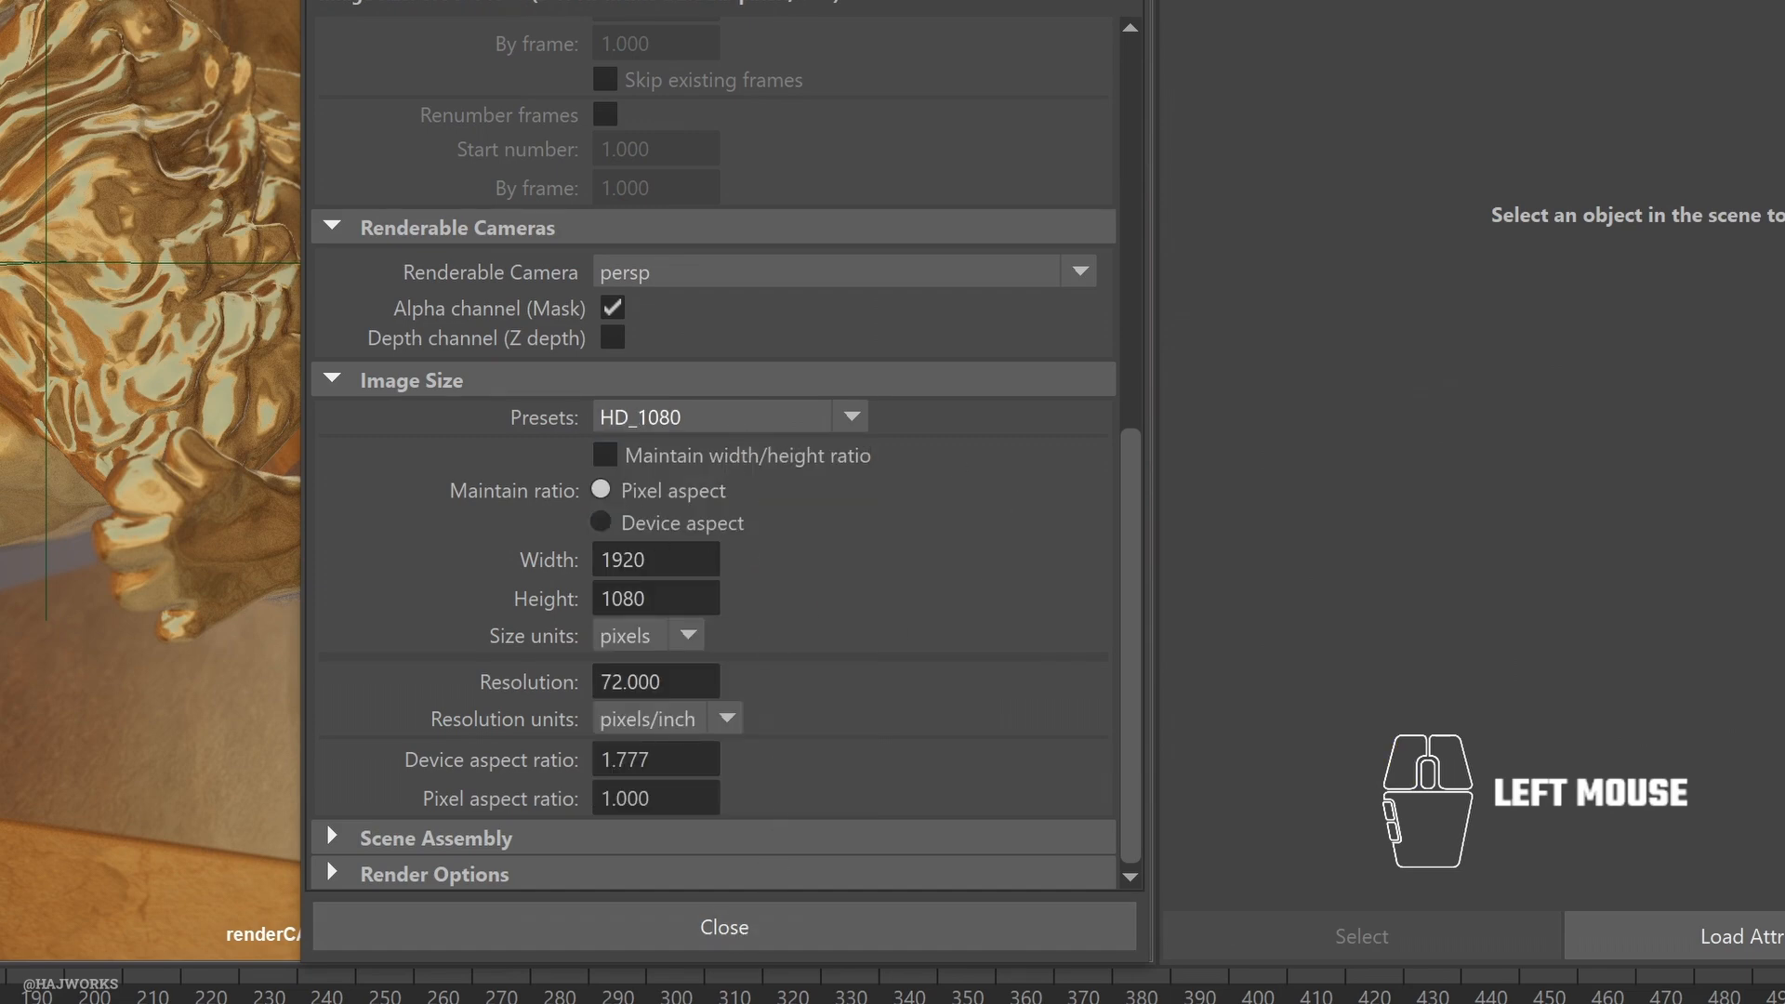
pyautogui.click(791, 934)
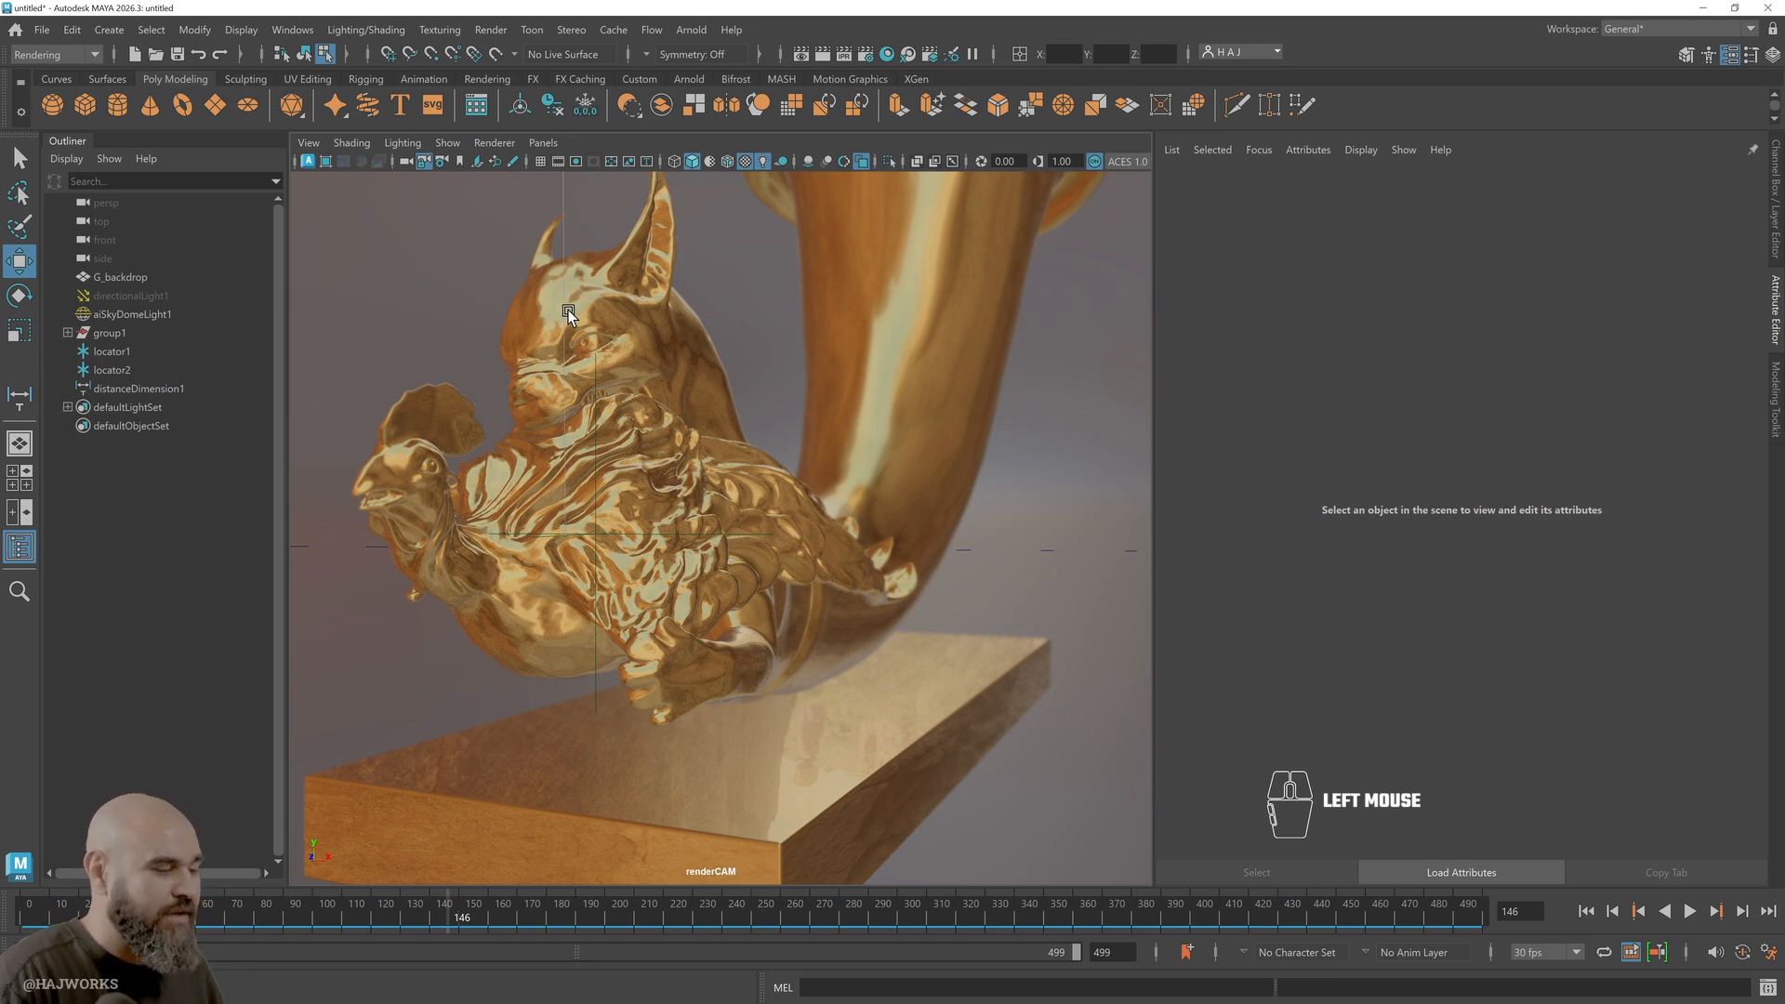
# Show the Resolution Gate and Safe Action border for renderCAM and scrub the turntable to frame 176 to check the framing
pyautogui.click(309, 143)
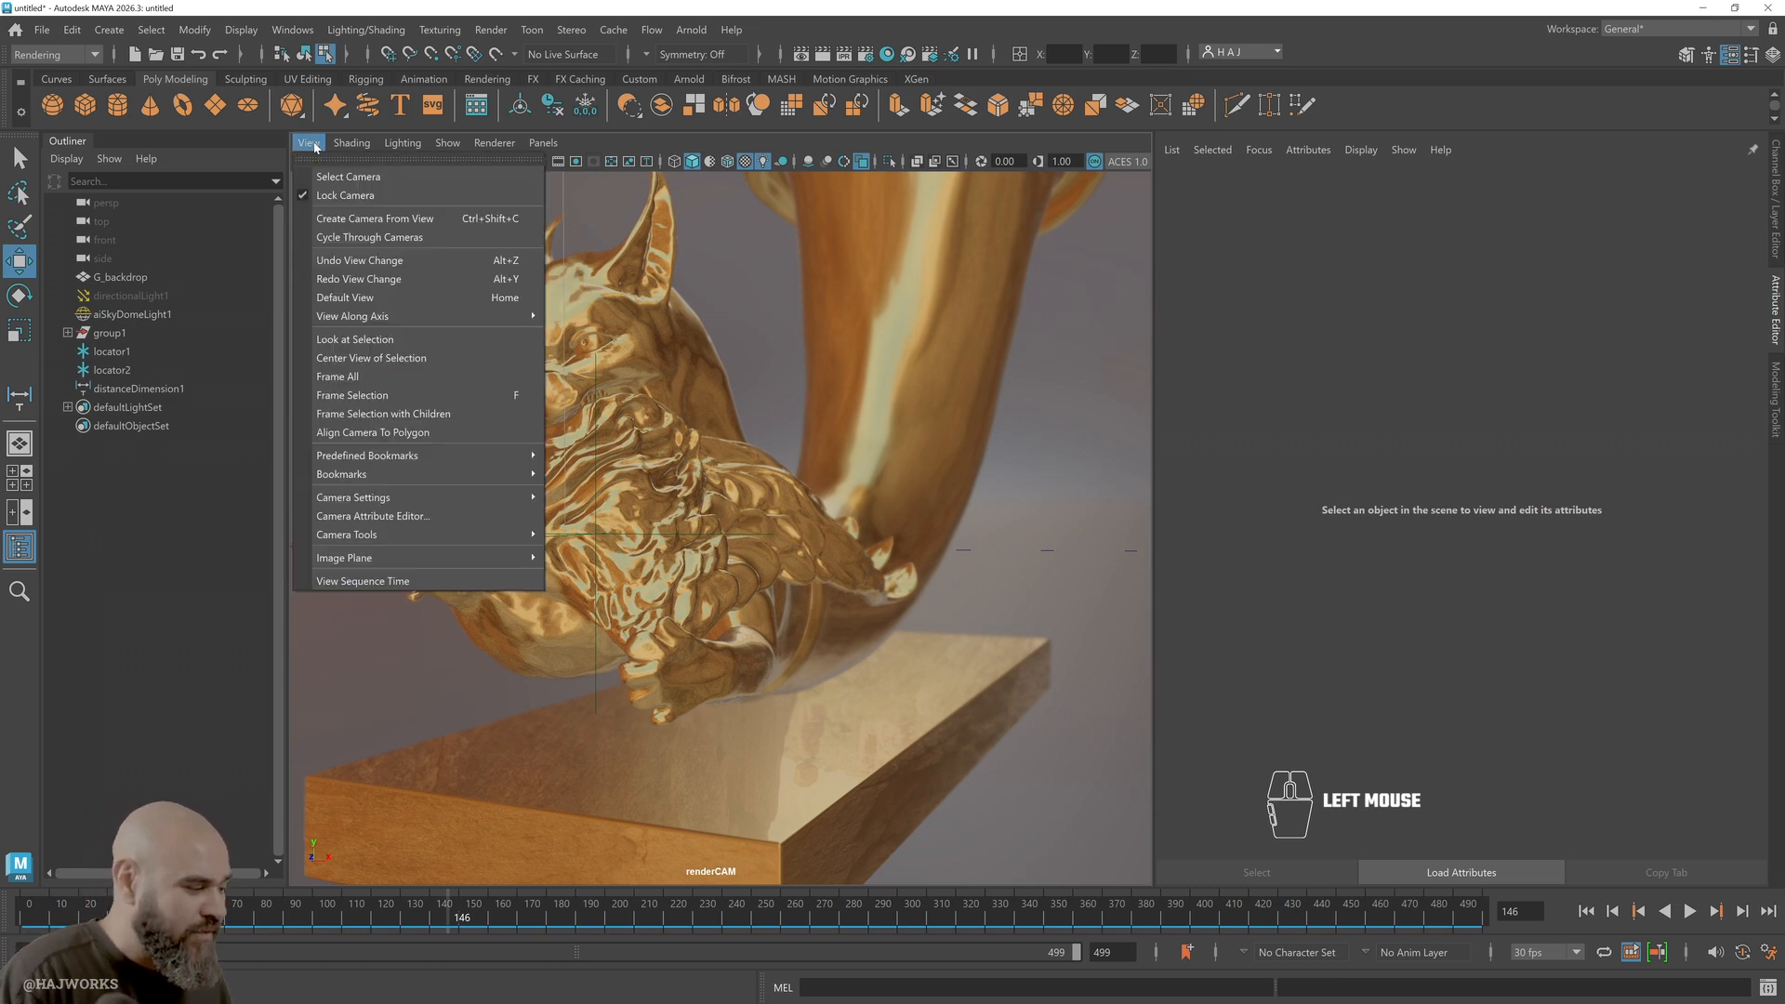
pyautogui.moveTo(423, 498)
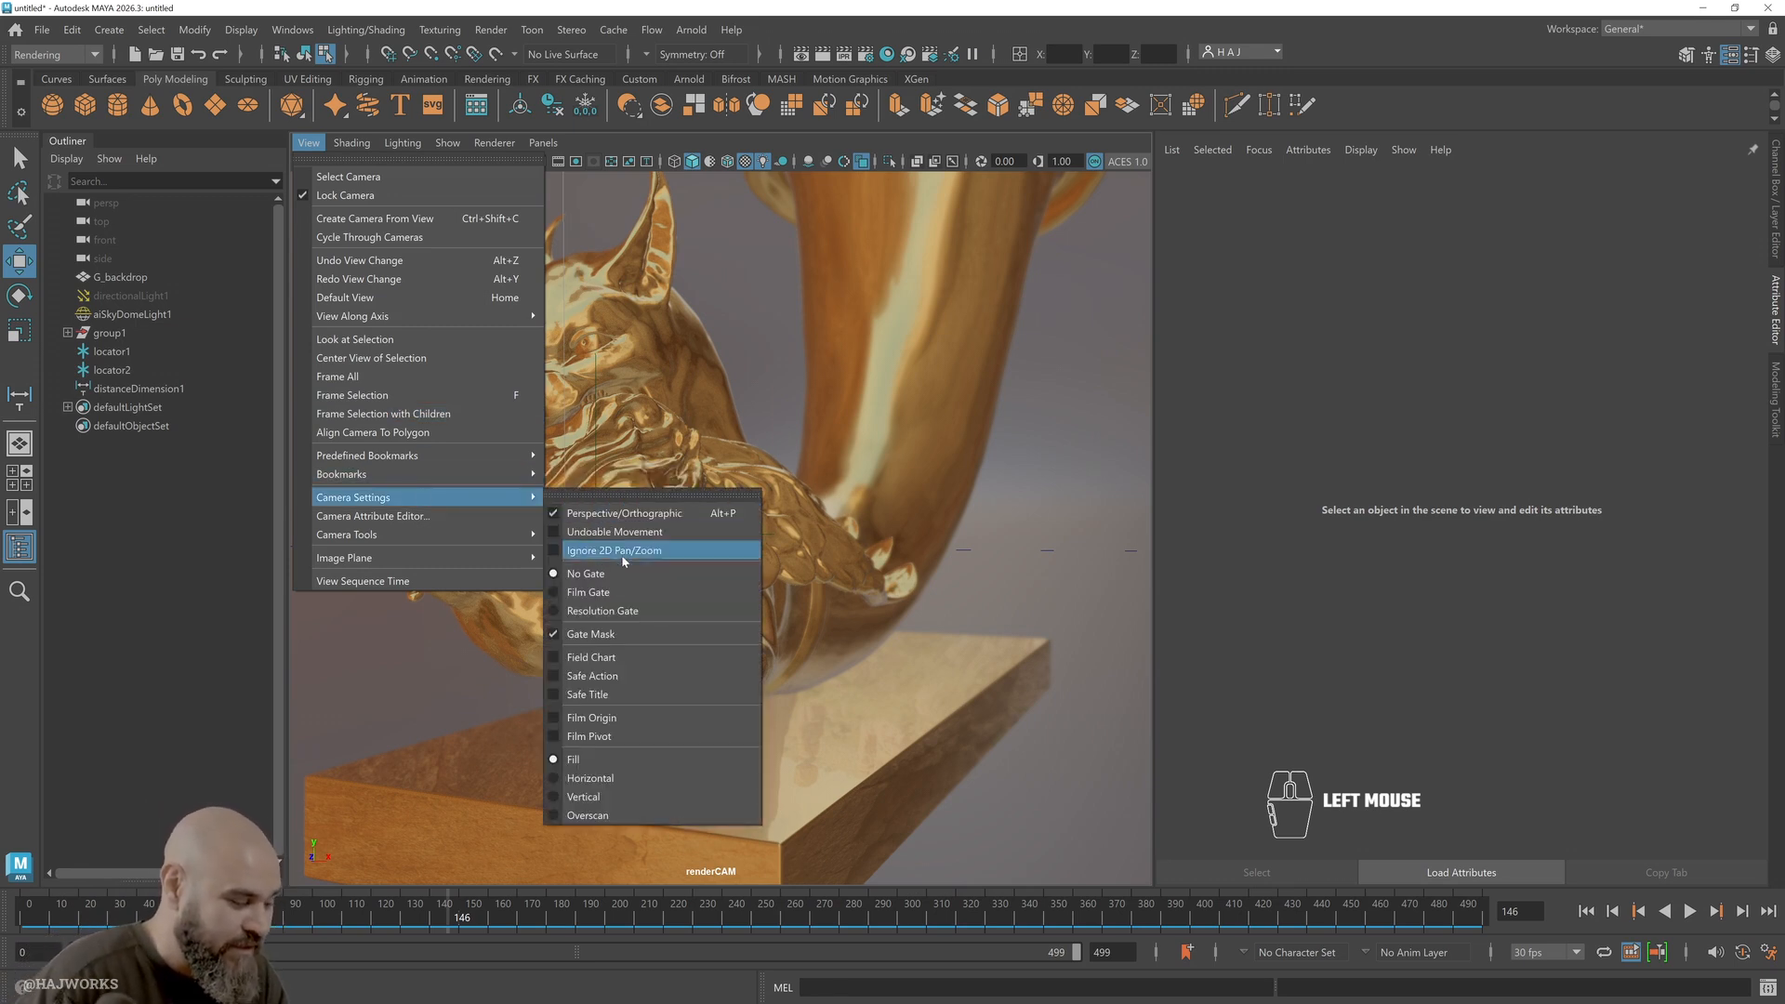
pyautogui.click(604, 611)
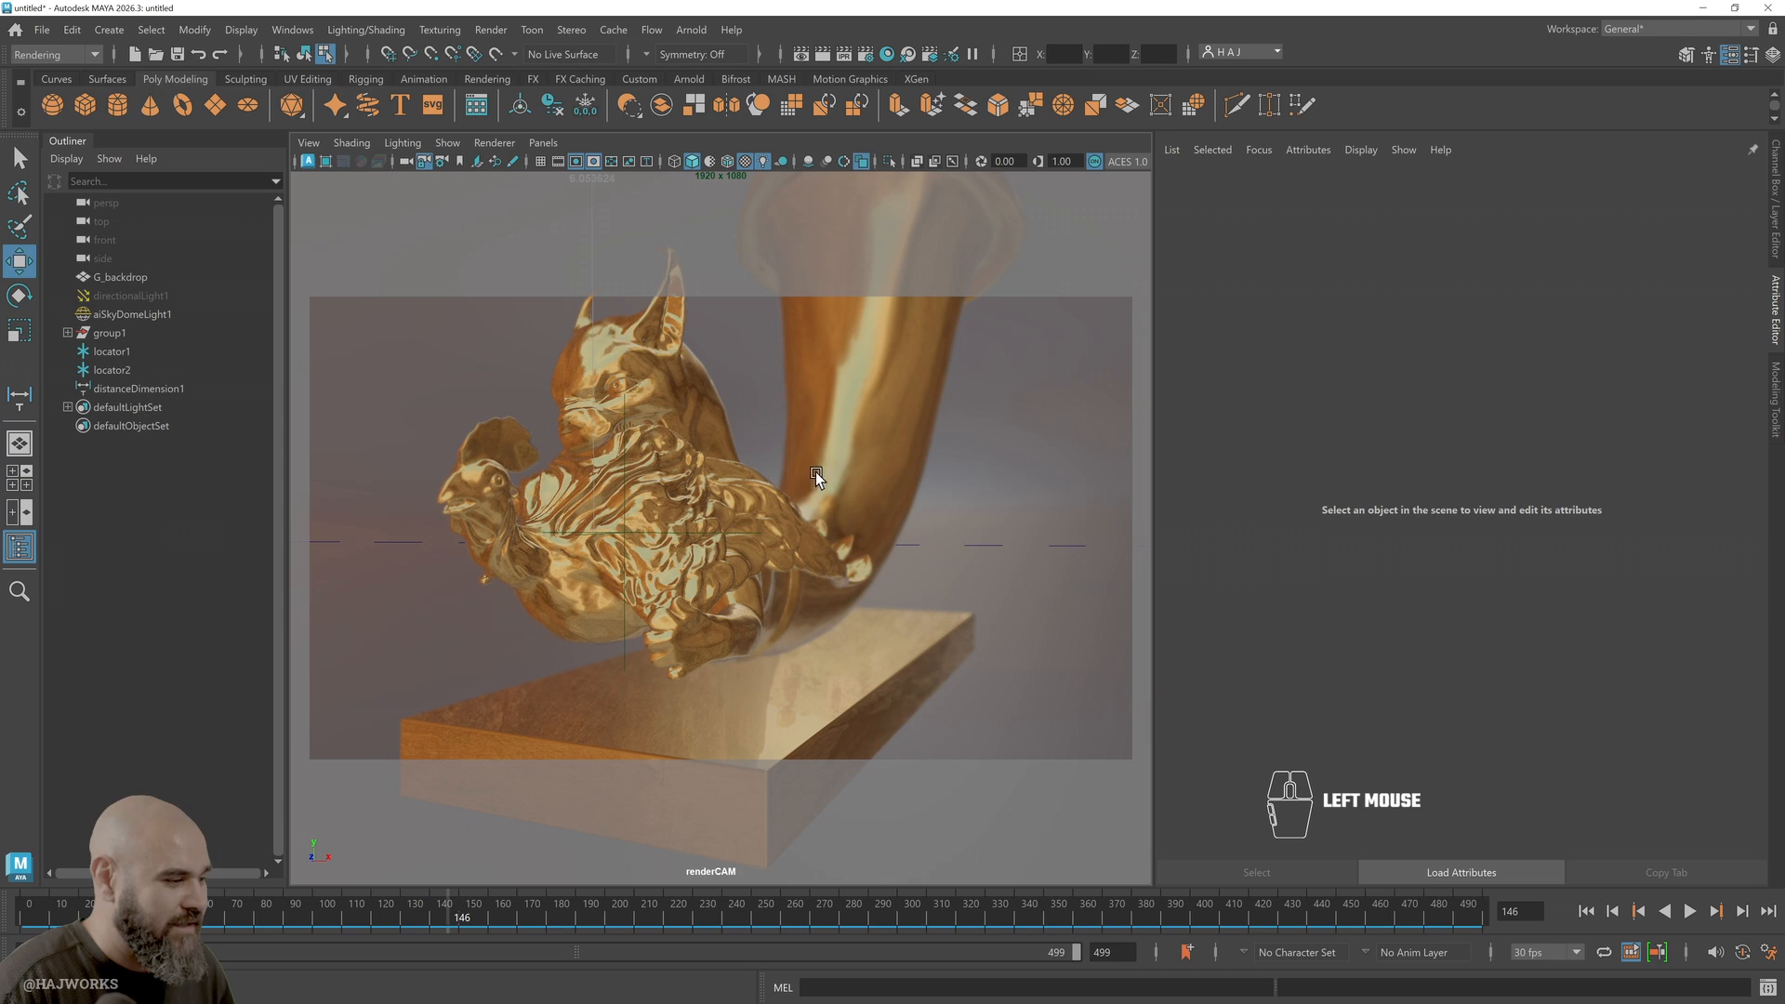
pyautogui.click(310, 144)
pyautogui.click(311, 144)
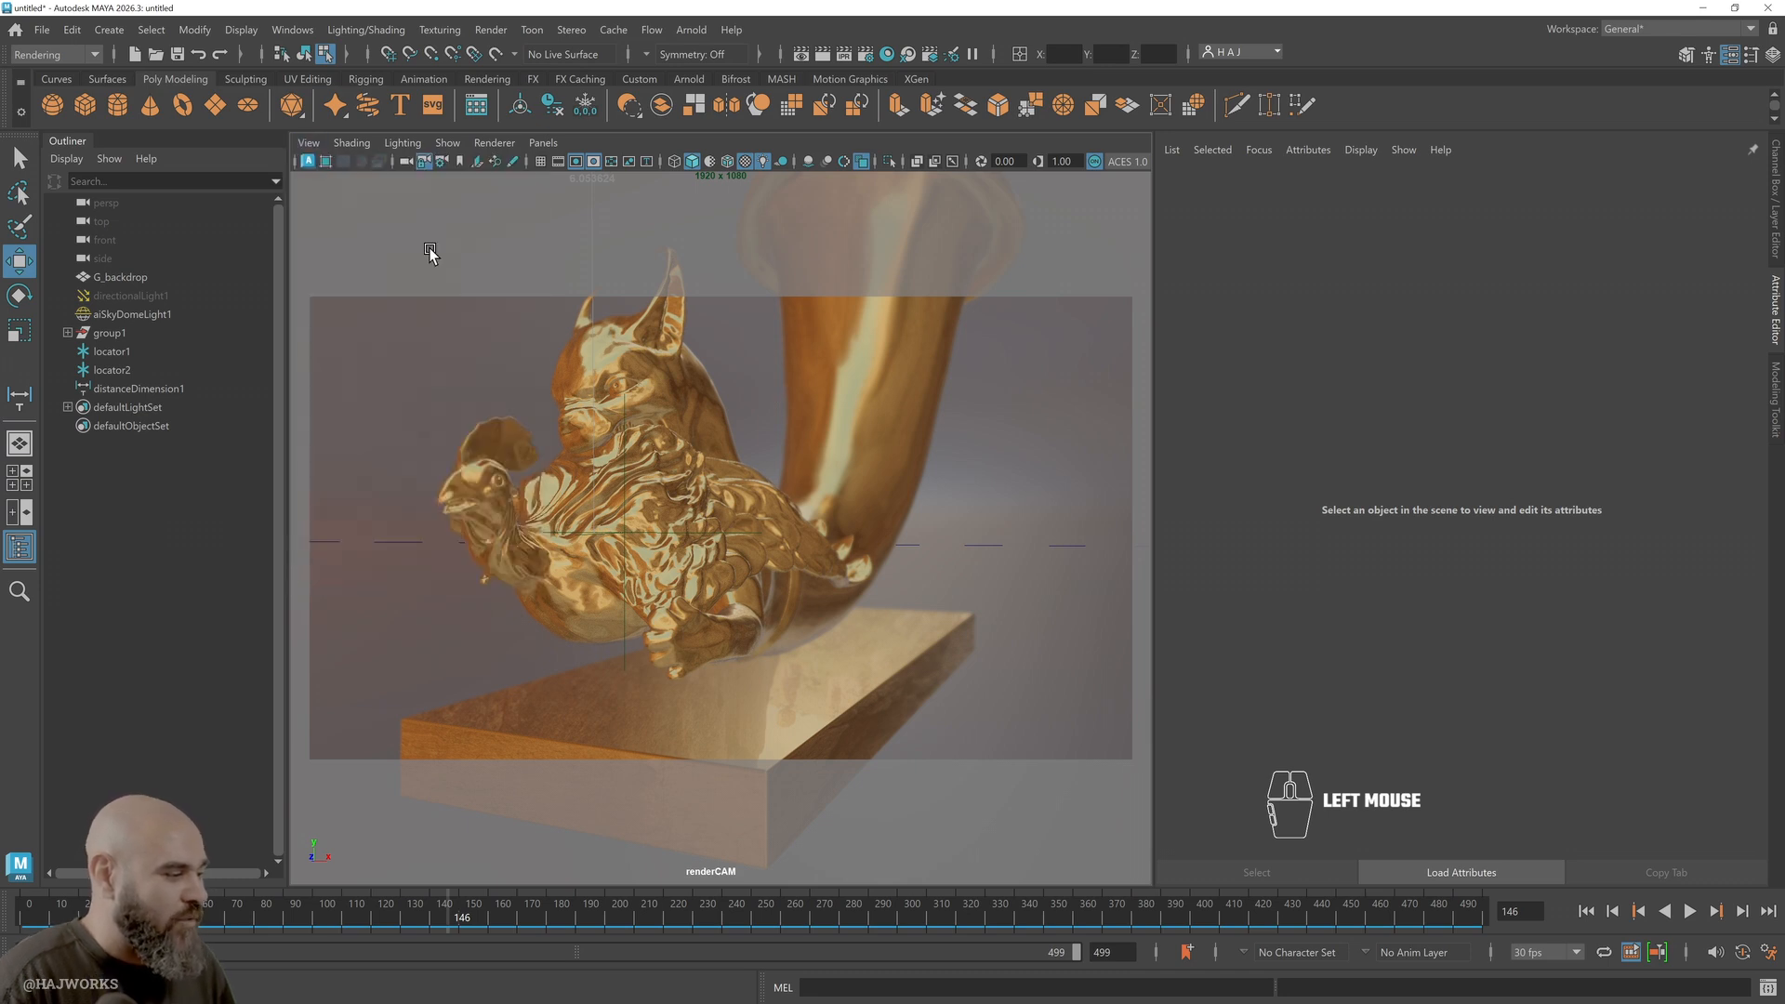
pyautogui.click(301, 144)
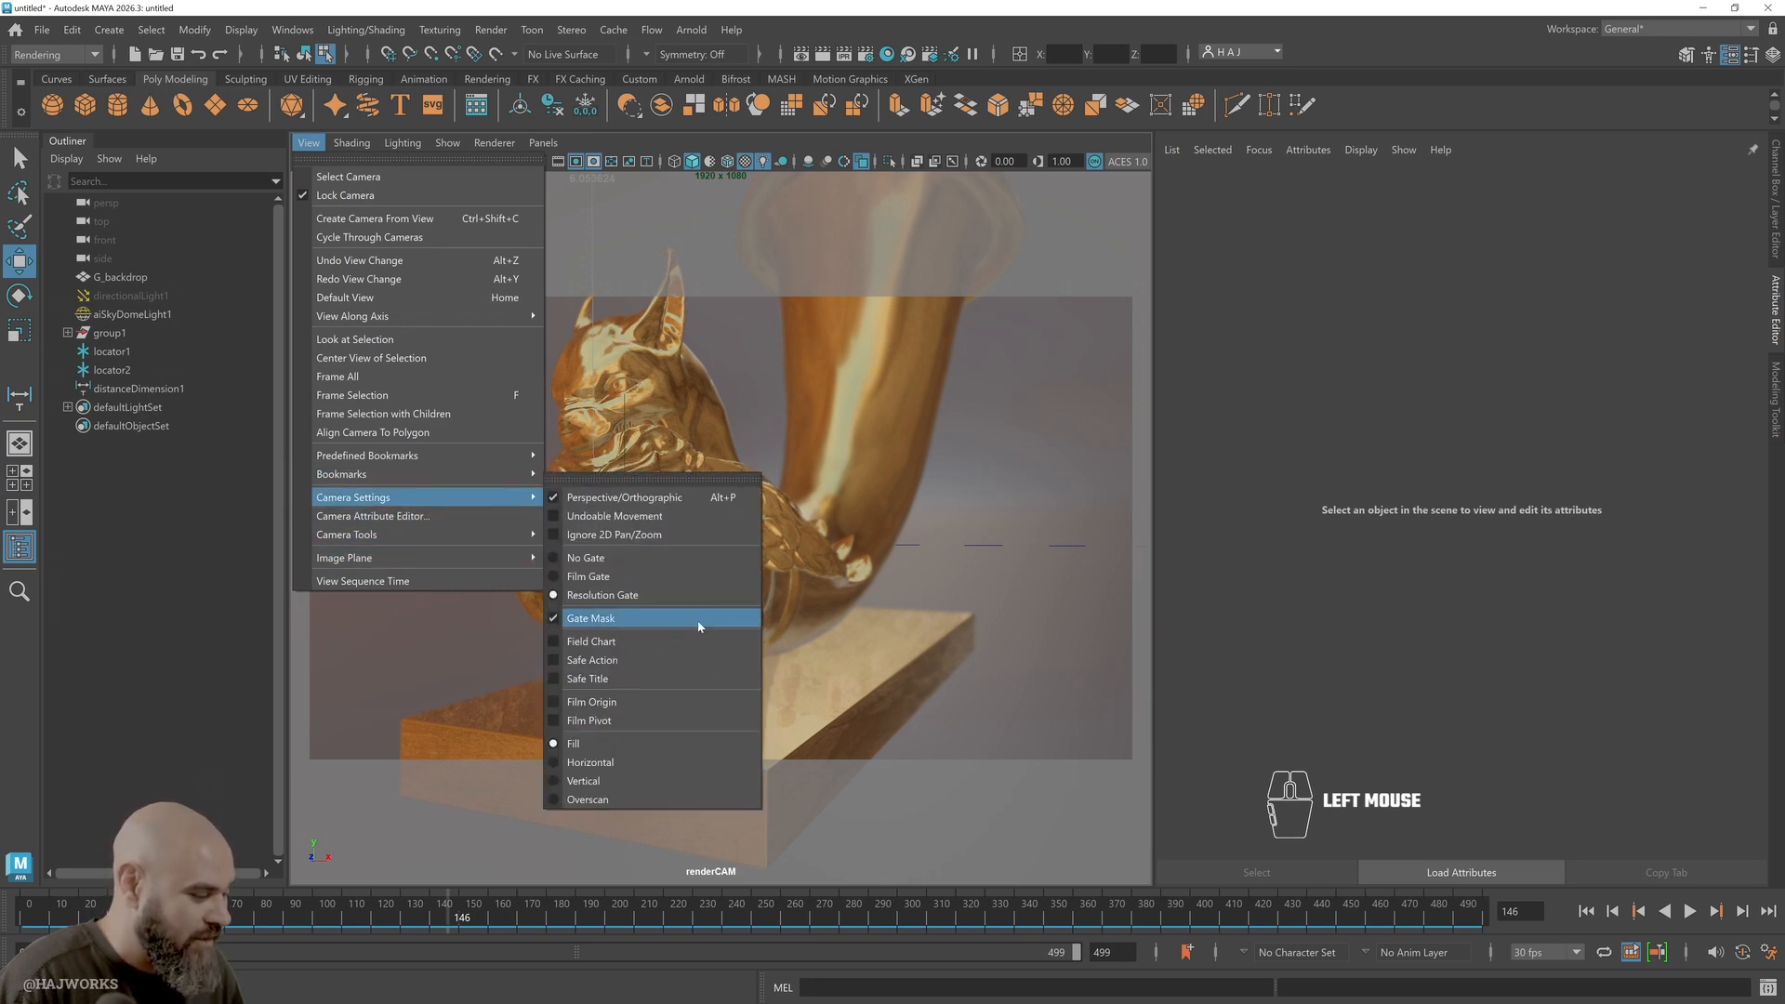
pyautogui.click(635, 660)
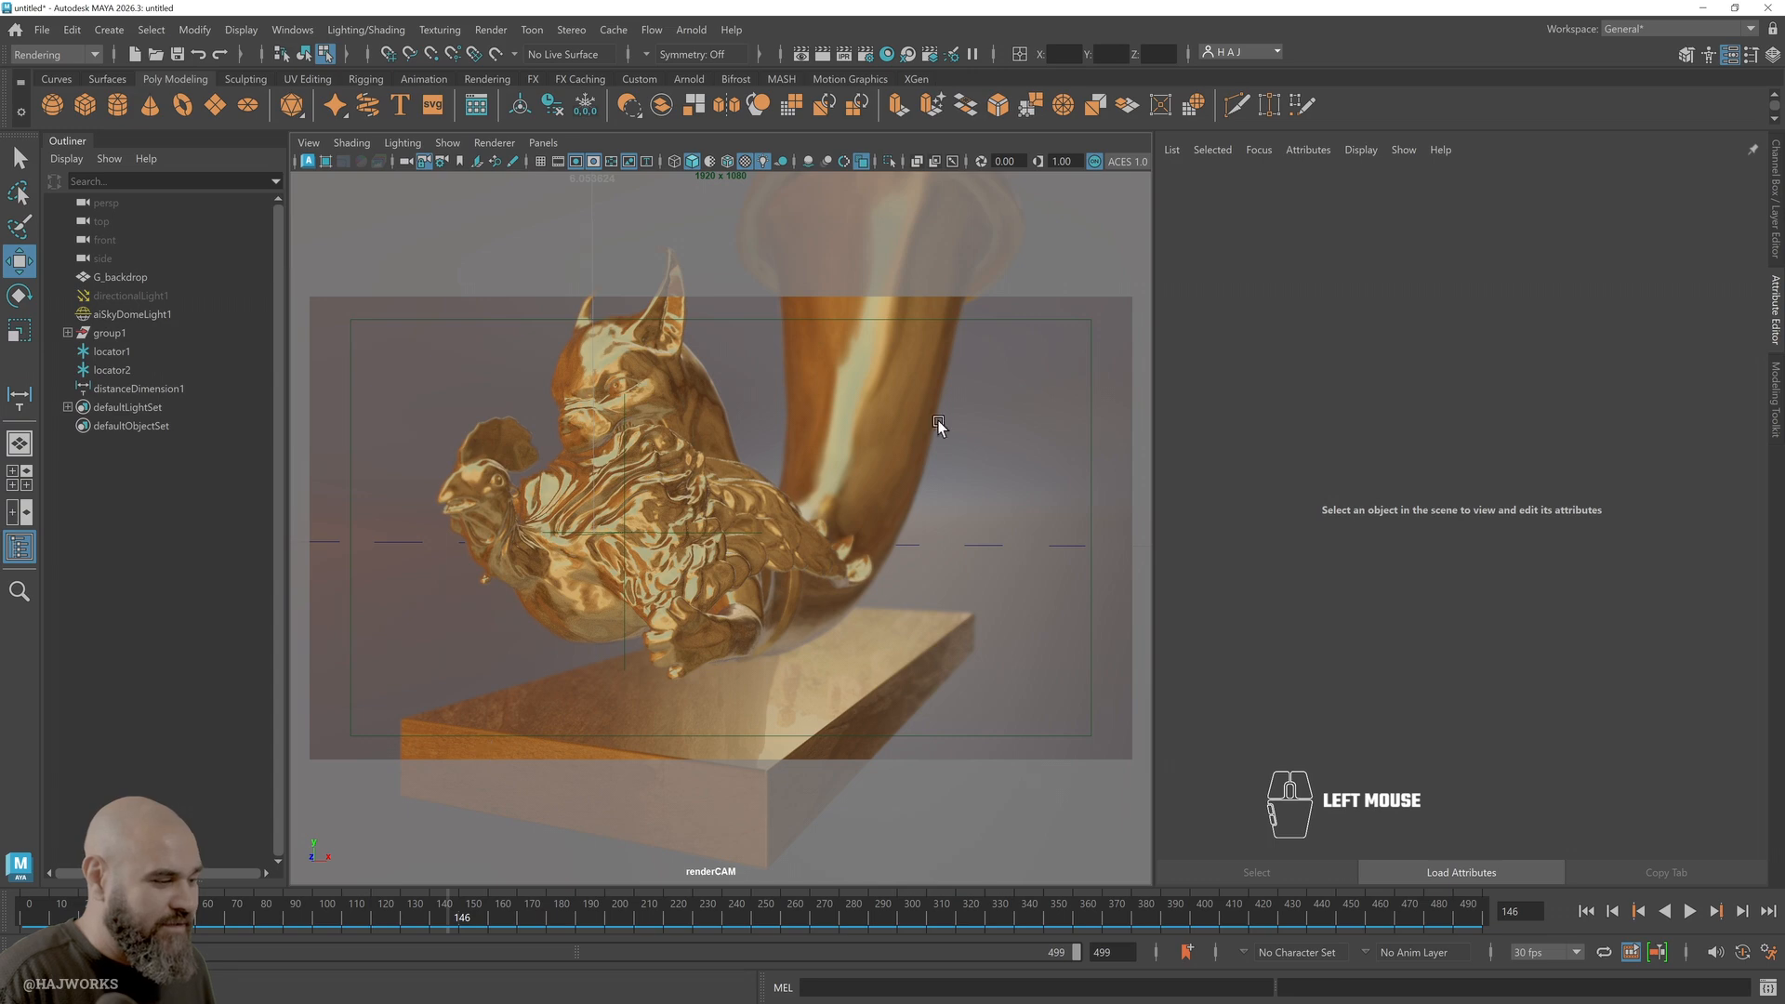
pyautogui.moveTo(430, 919); pyautogui.dragTo(37, 925)
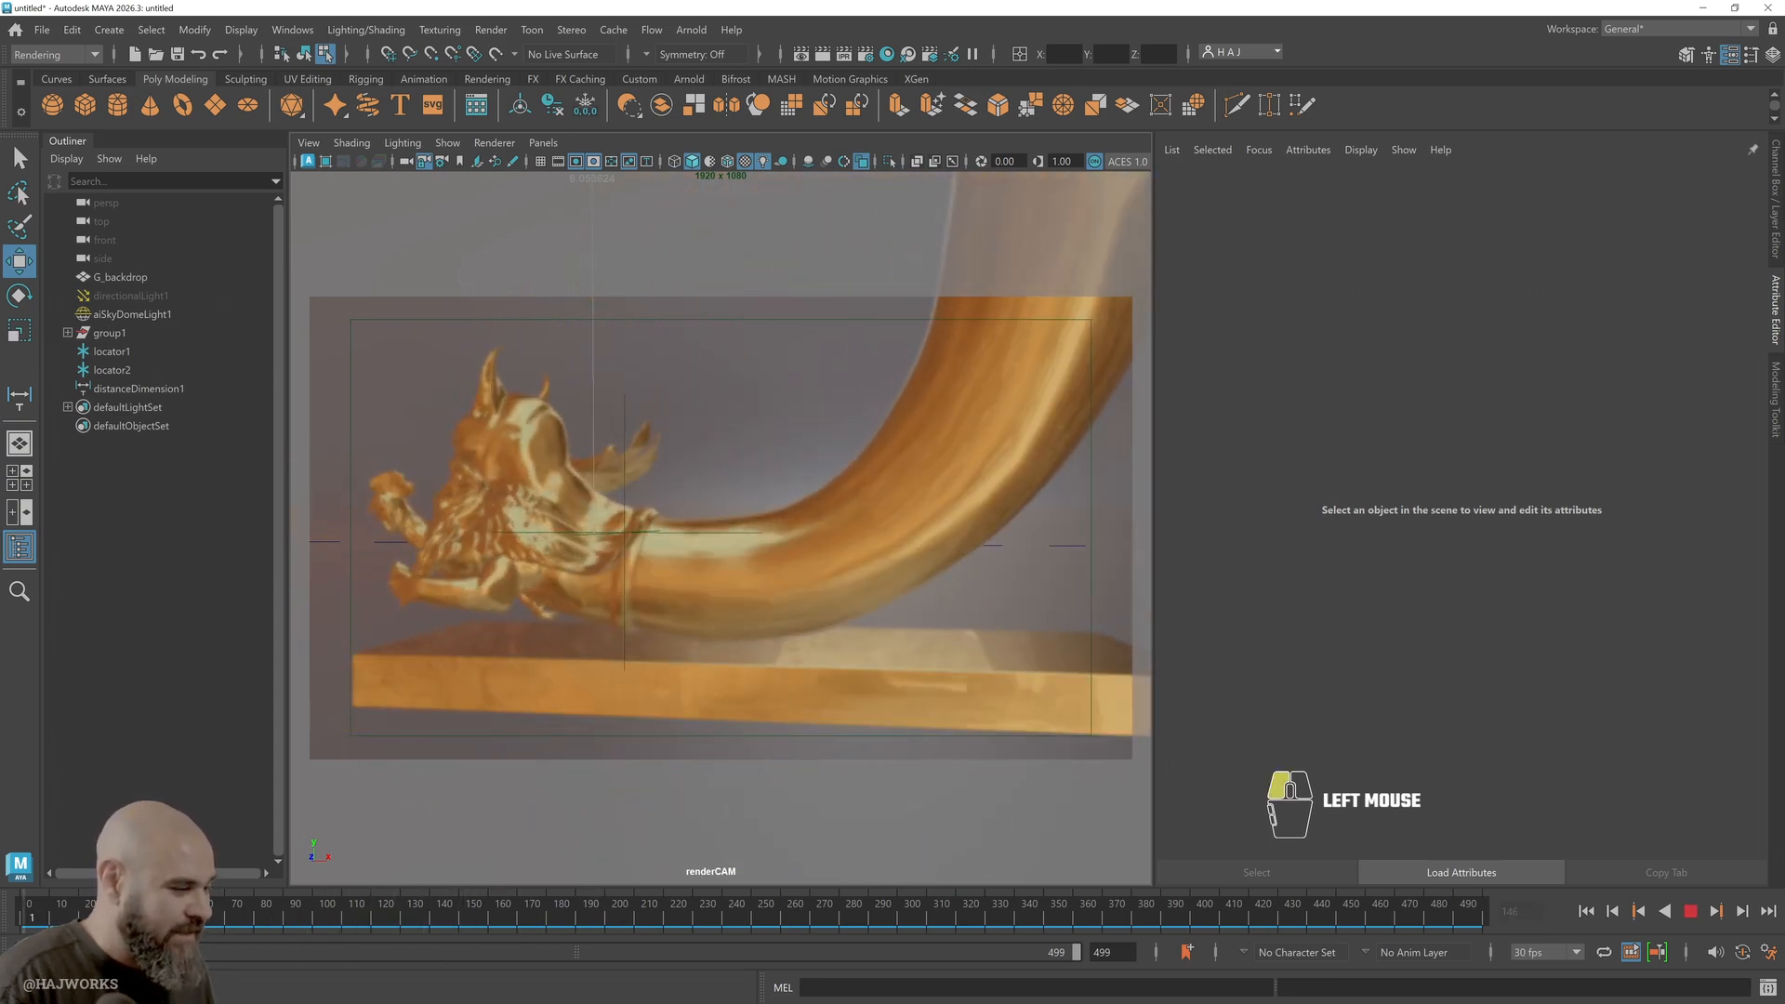
pyautogui.moveTo(690, 950); pyautogui.dragTo(570, 953)
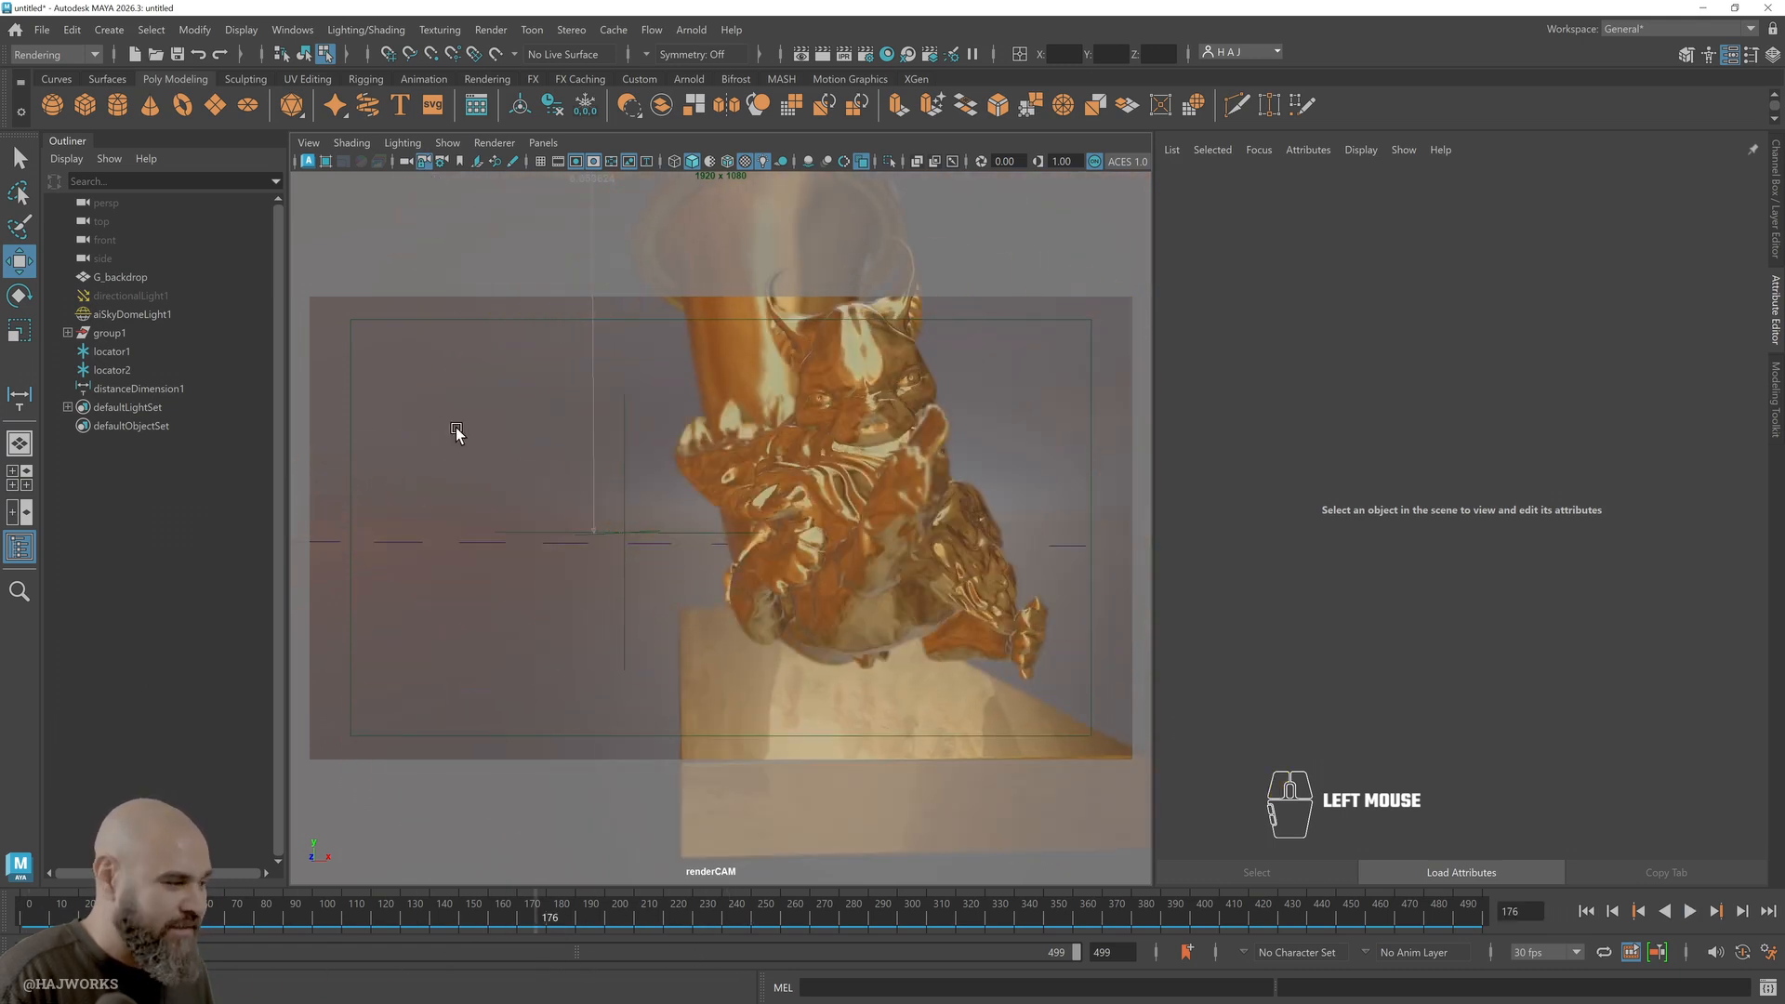
# Select renderCAM and display its transform channels in place of its shape attributes
pyautogui.click(316, 165)
pyautogui.click(321, 171)
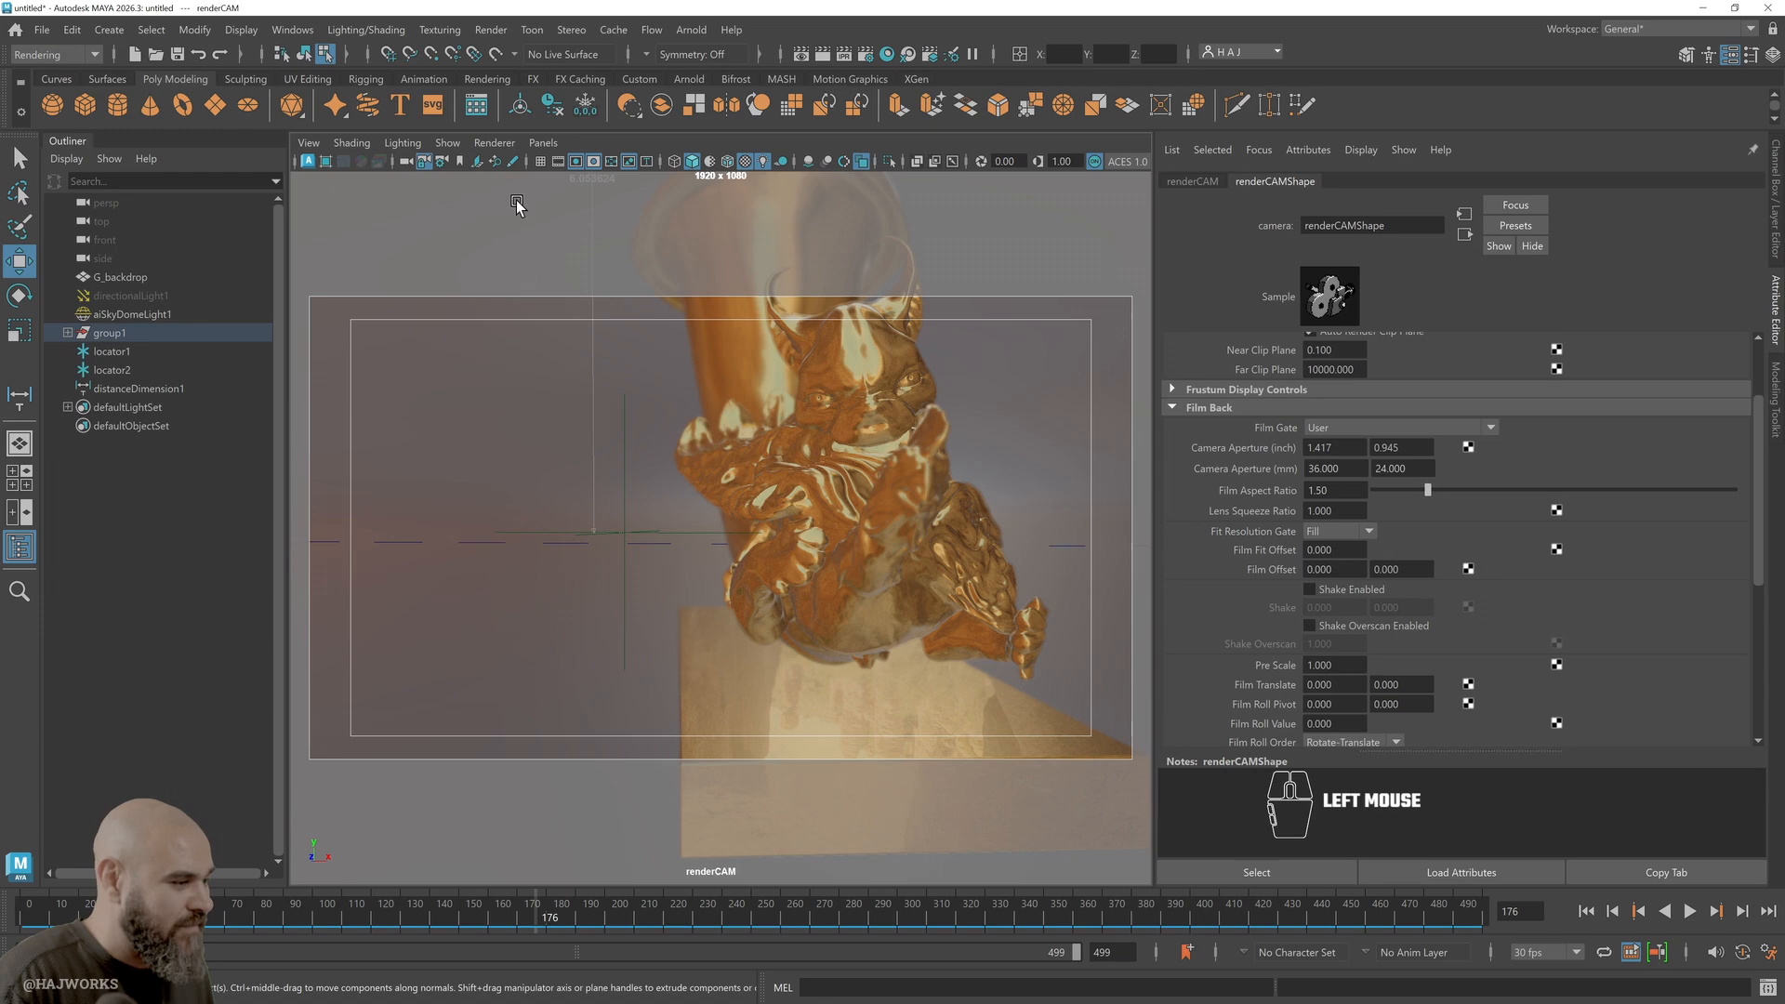
pyautogui.click(1775, 212)
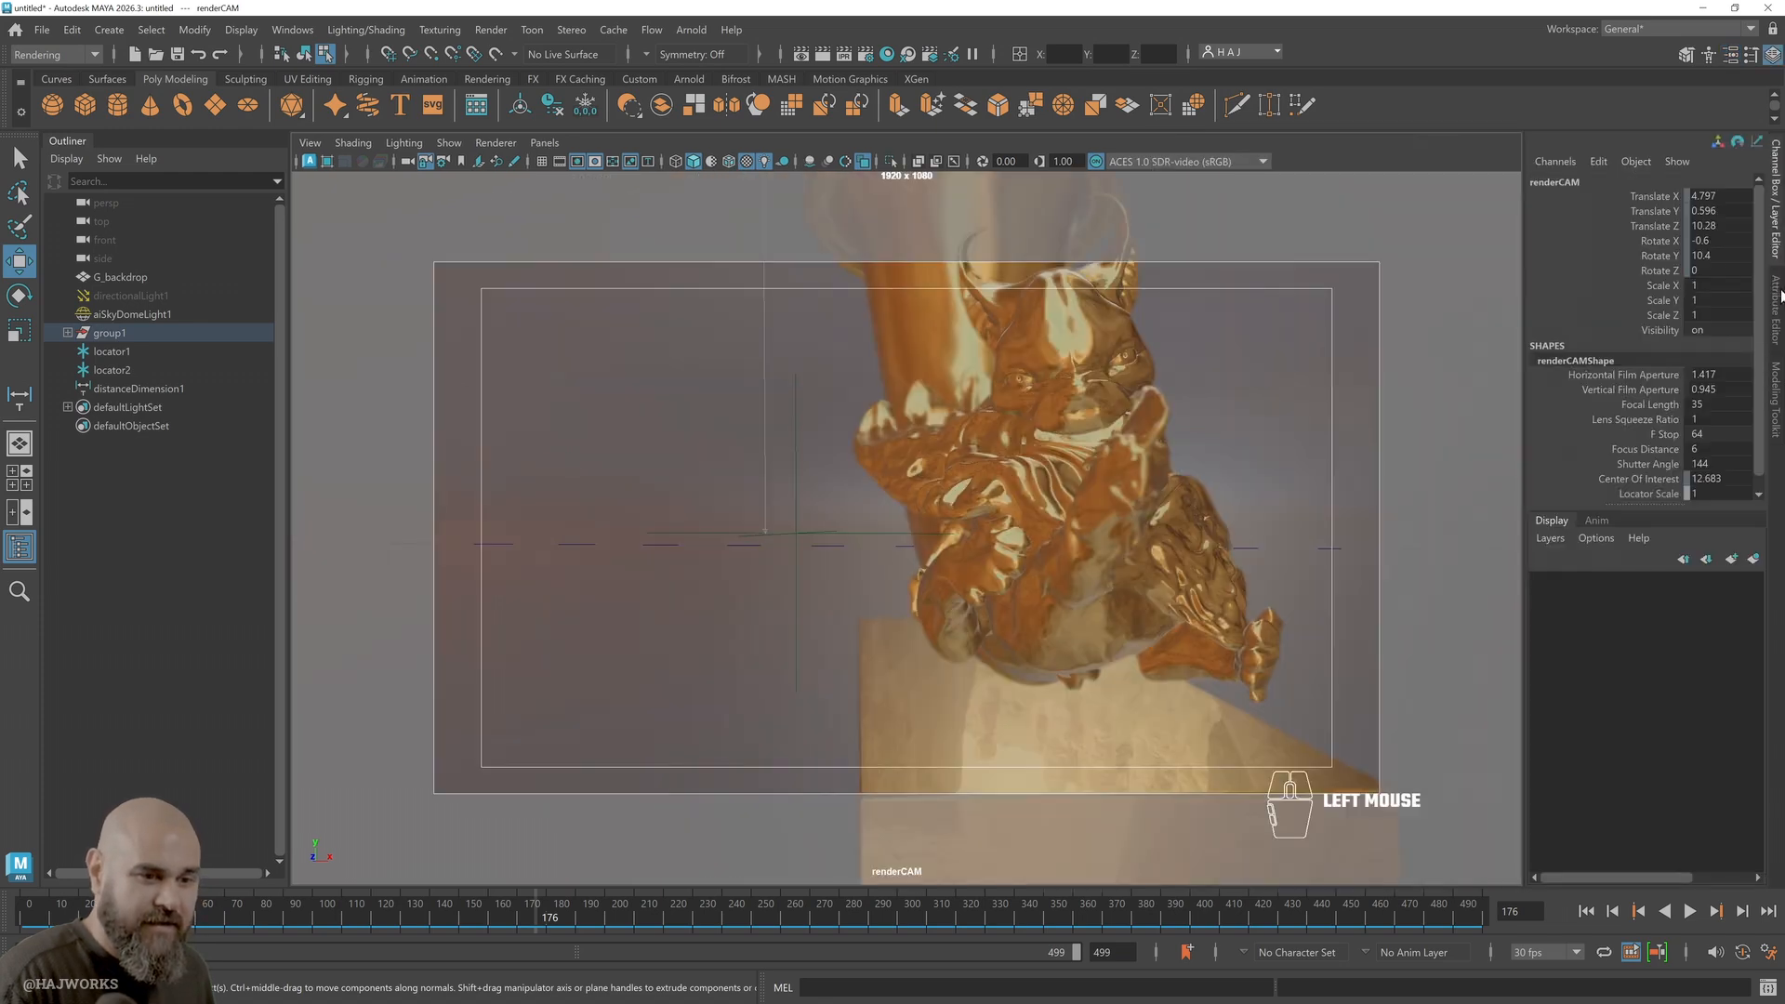
pyautogui.click(310, 144)
pyautogui.click(353, 177)
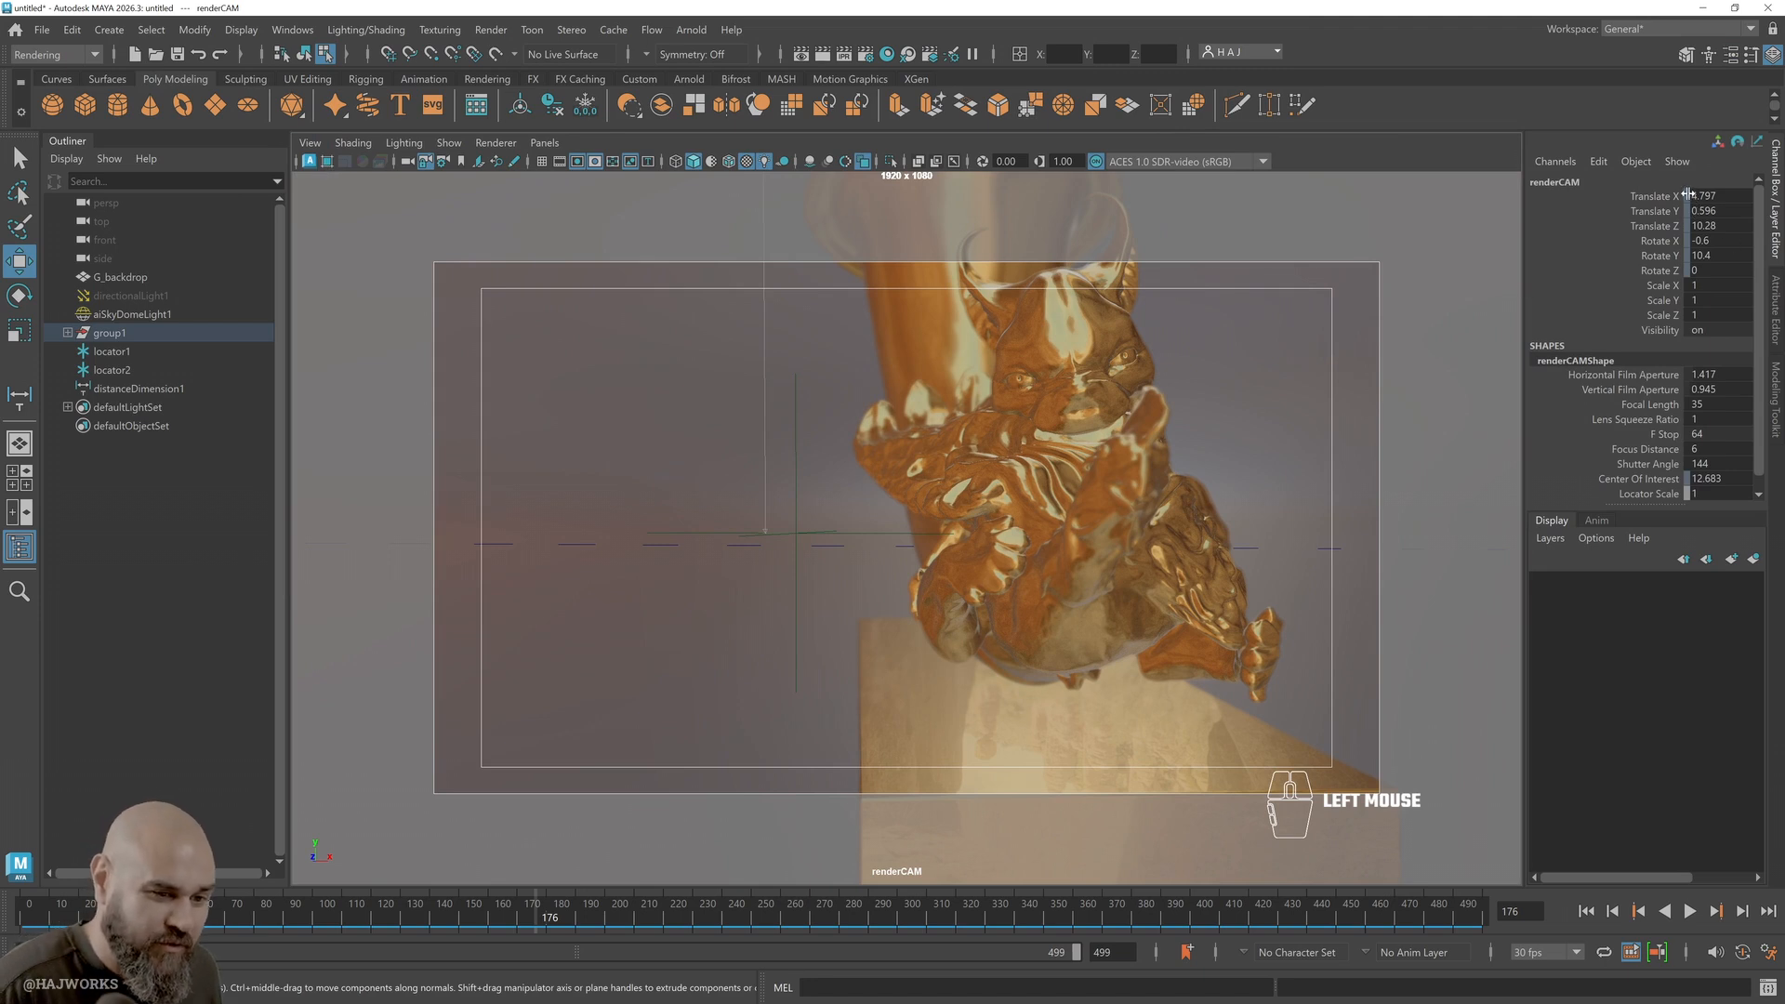
# Try to change the locked renderCAM's Translate Z to 10.334 and its Rotate X, and scrub the timeline to frame 141
pyautogui.click(1699, 223)
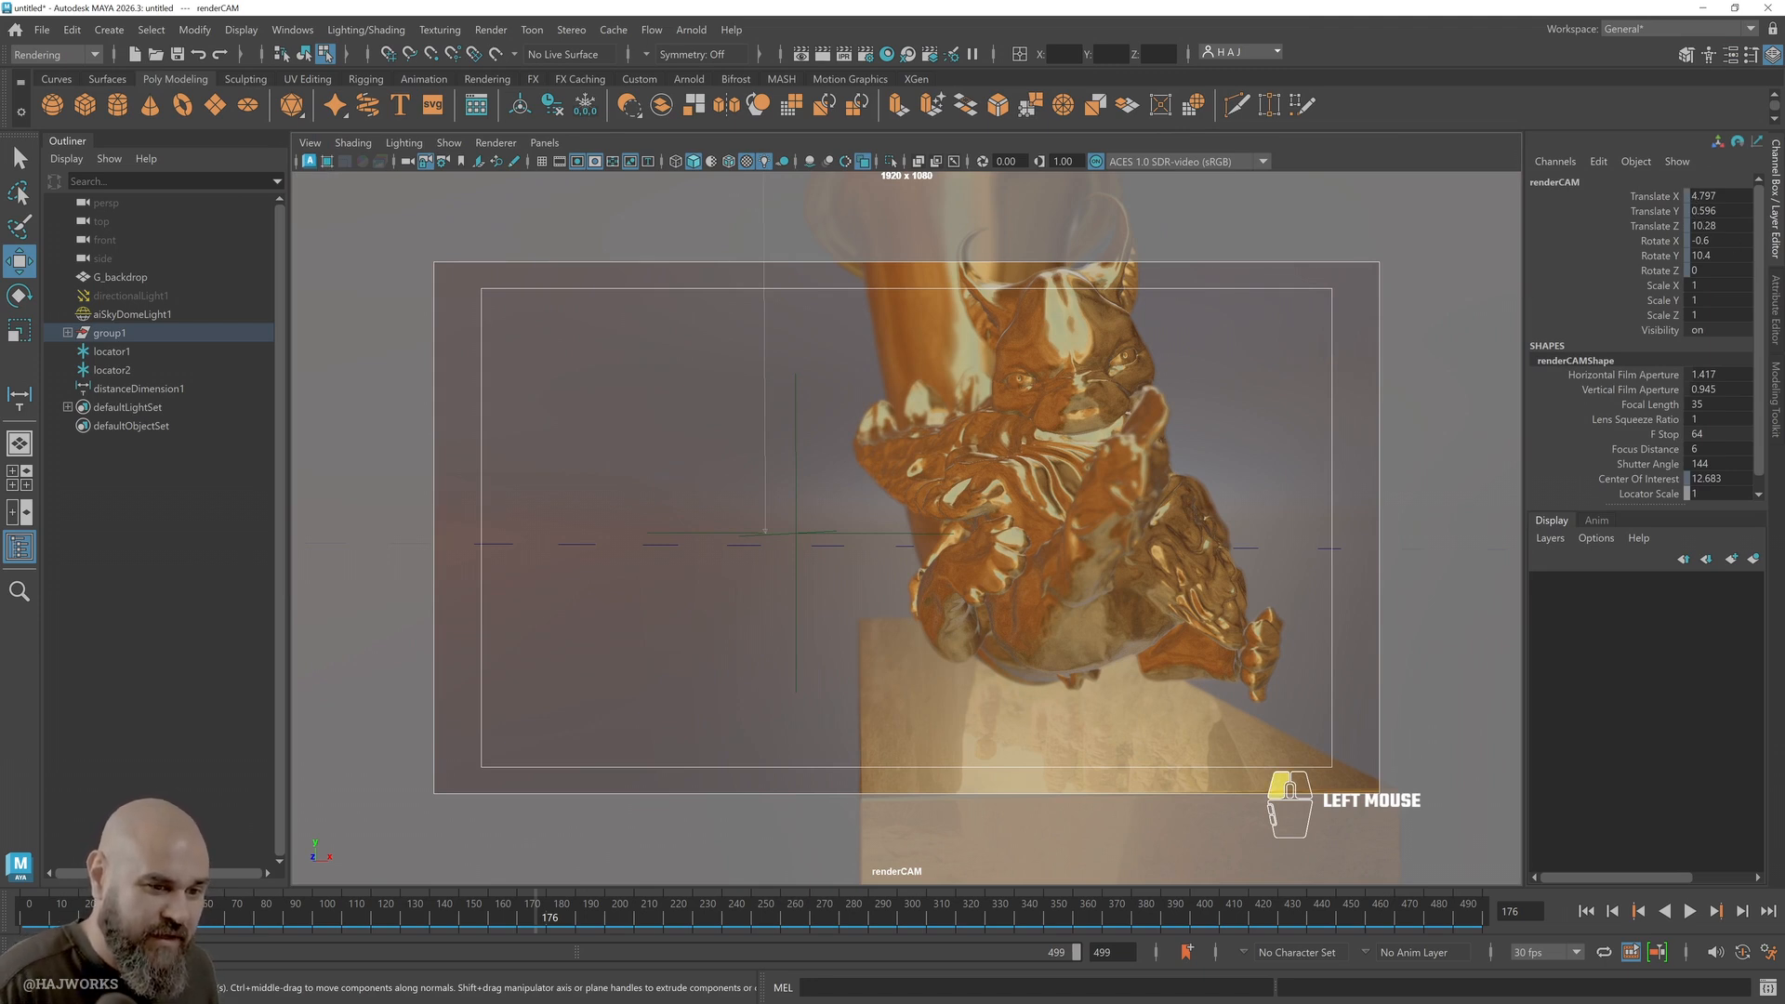
pyautogui.moveTo(1701, 225); pyautogui.dragTo(1777, 220)
pyautogui.write('33')
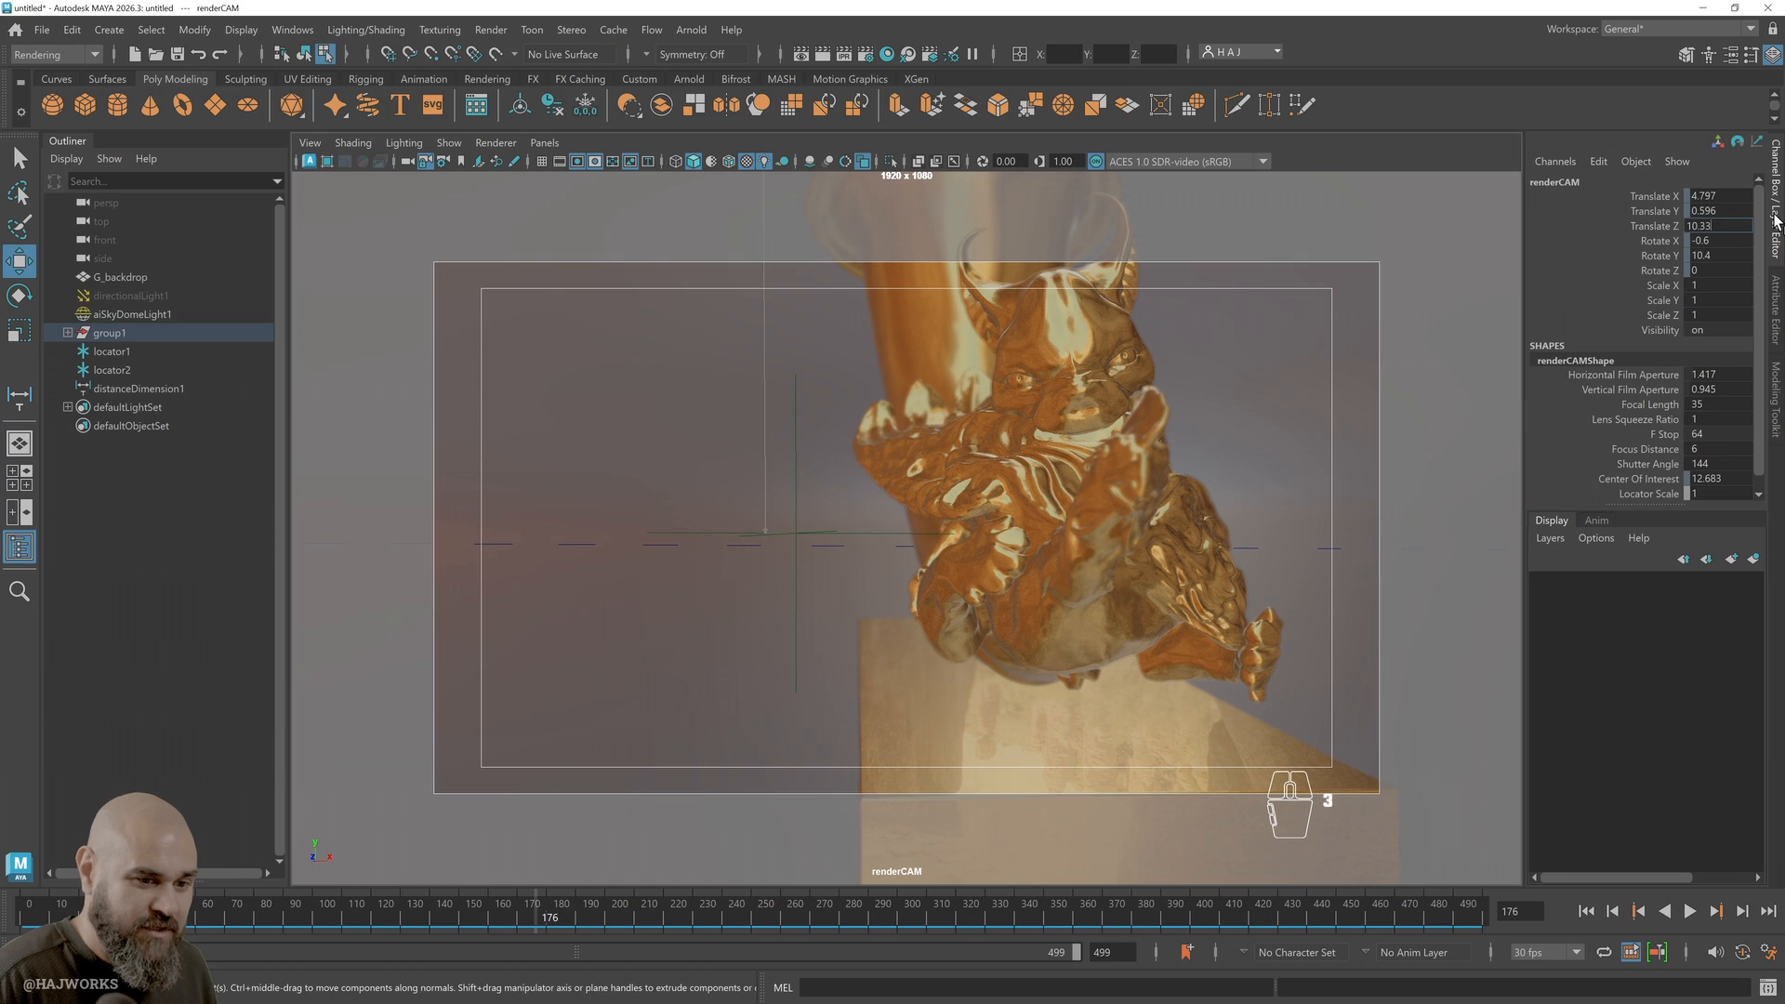
pyautogui.write('4')
pyautogui.press('Return')
pyautogui.click(1727, 242)
pyautogui.press('Return')
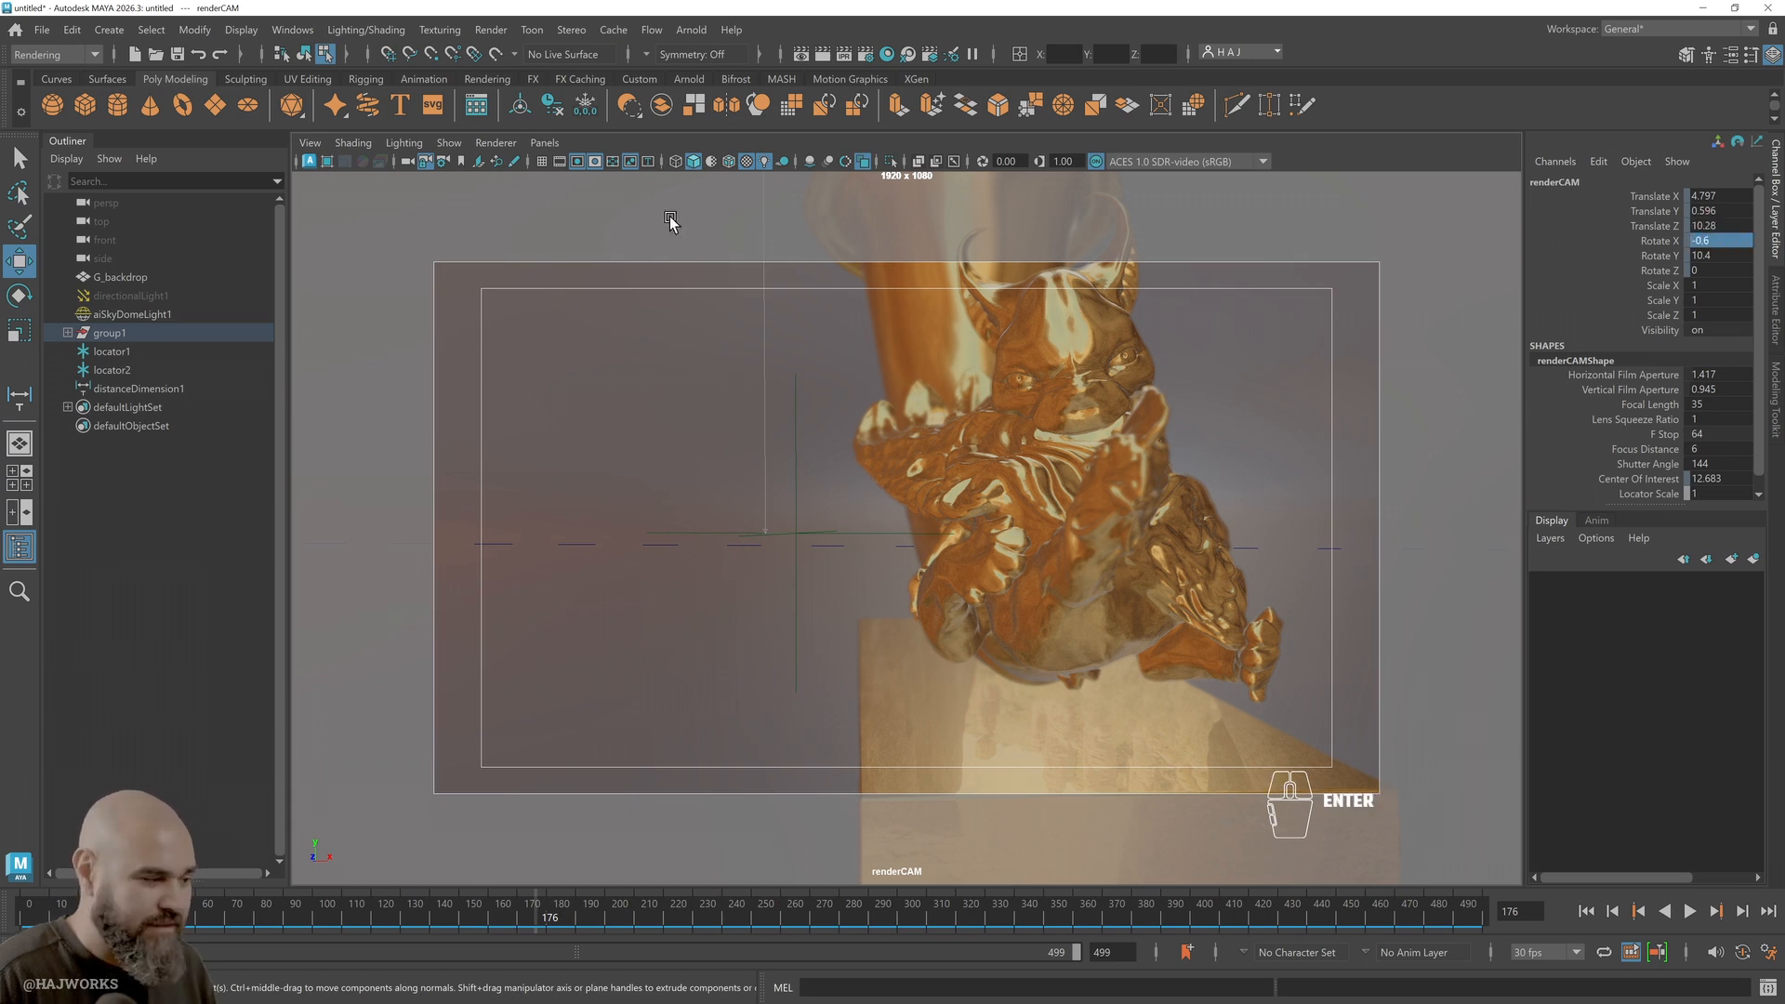
pyautogui.click(425, 162)
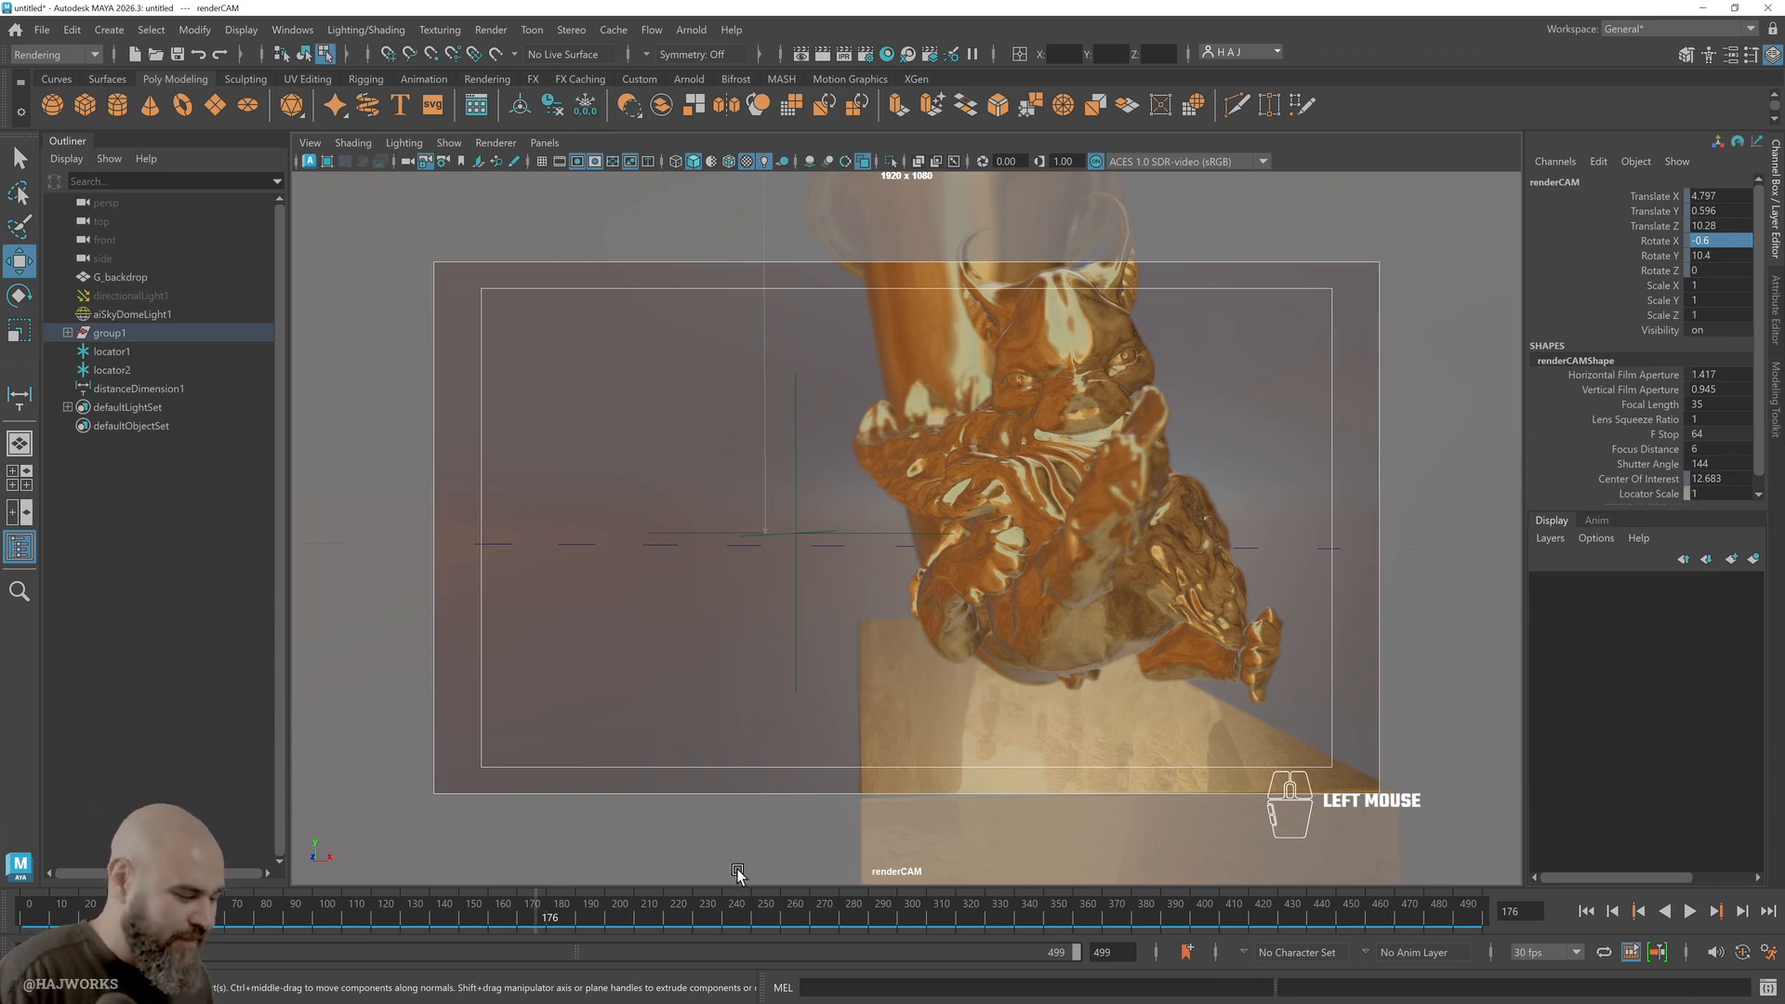
pyautogui.moveTo(525, 920); pyautogui.dragTo(432, 864)
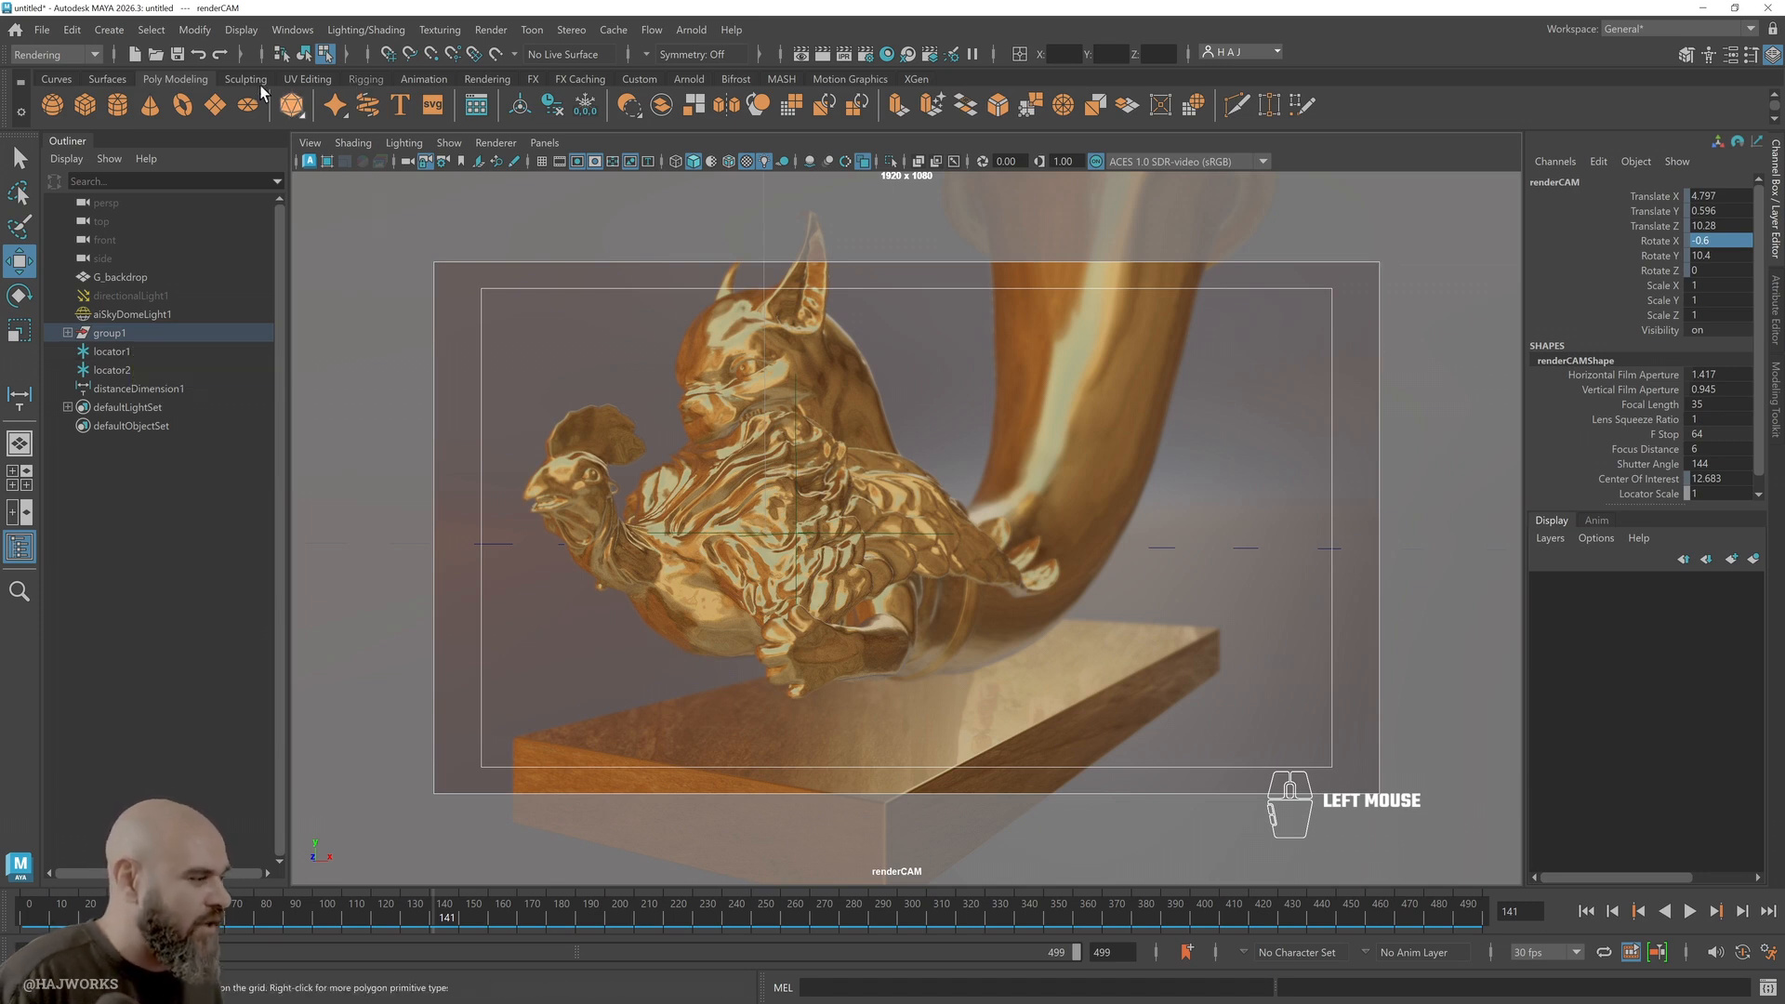
# Create a second standard camera and name it renderCAM_2
pyautogui.click(110, 29)
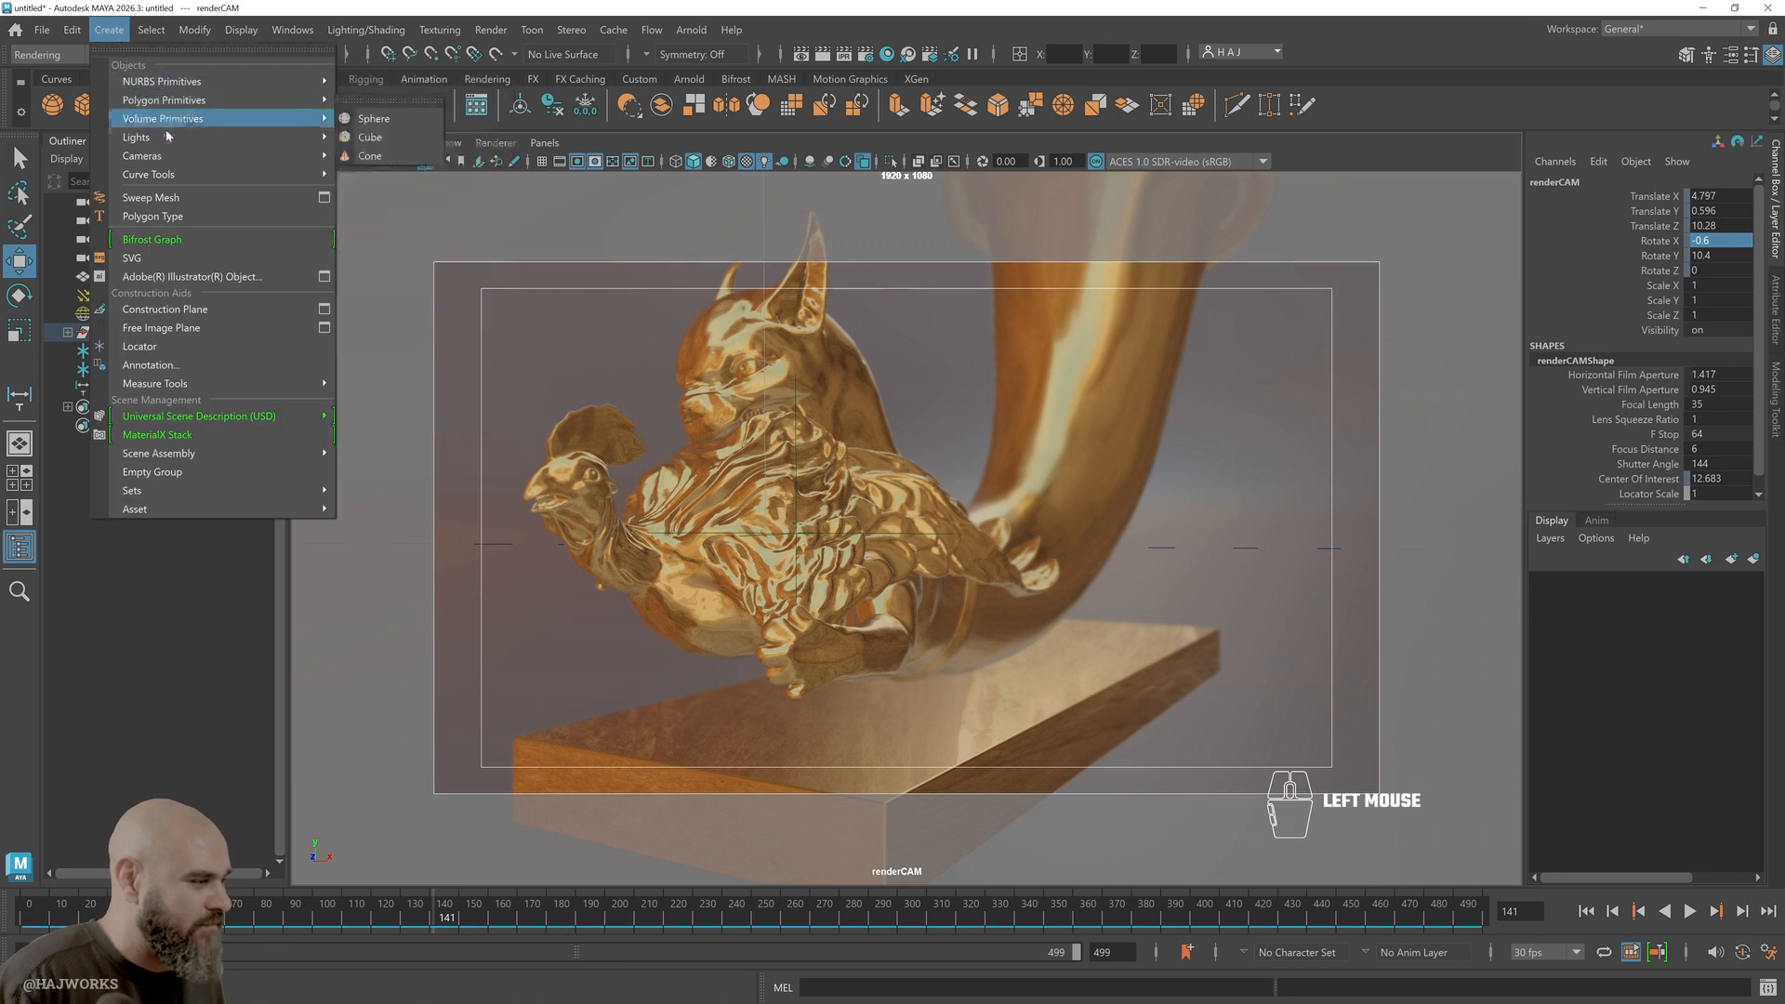
pyautogui.moveTo(206, 156)
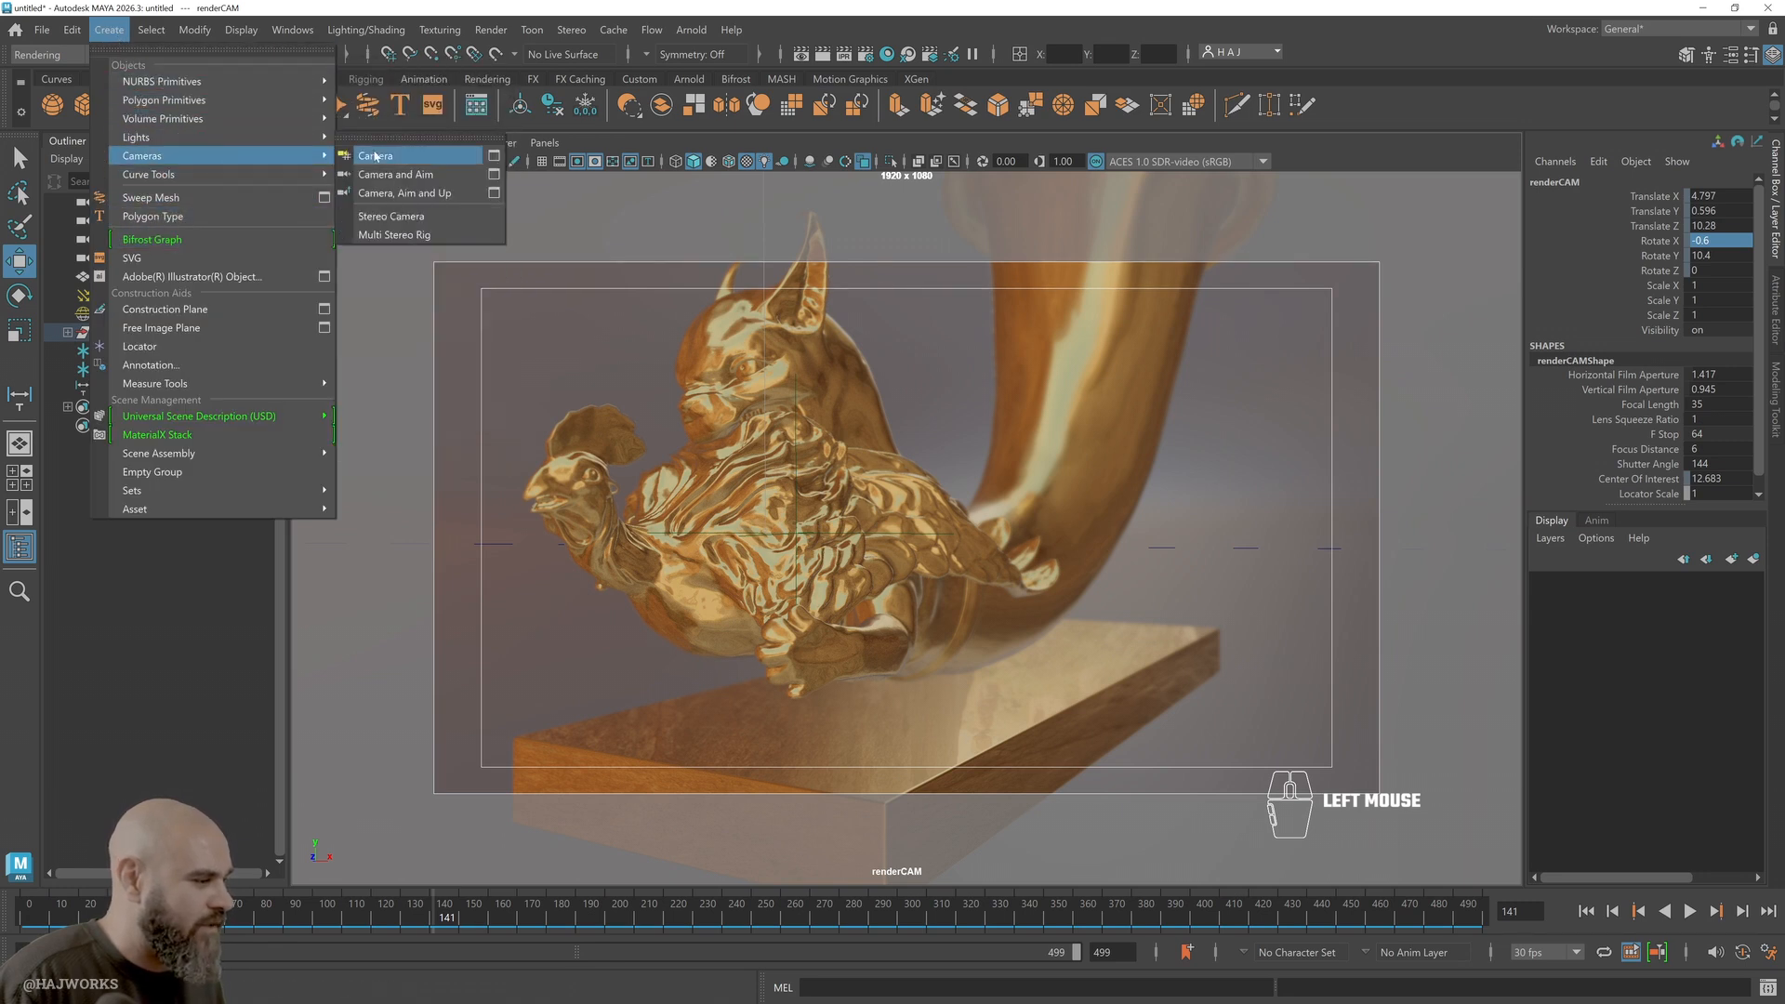
pyautogui.click(383, 152)
pyautogui.doubleClick(111, 407)
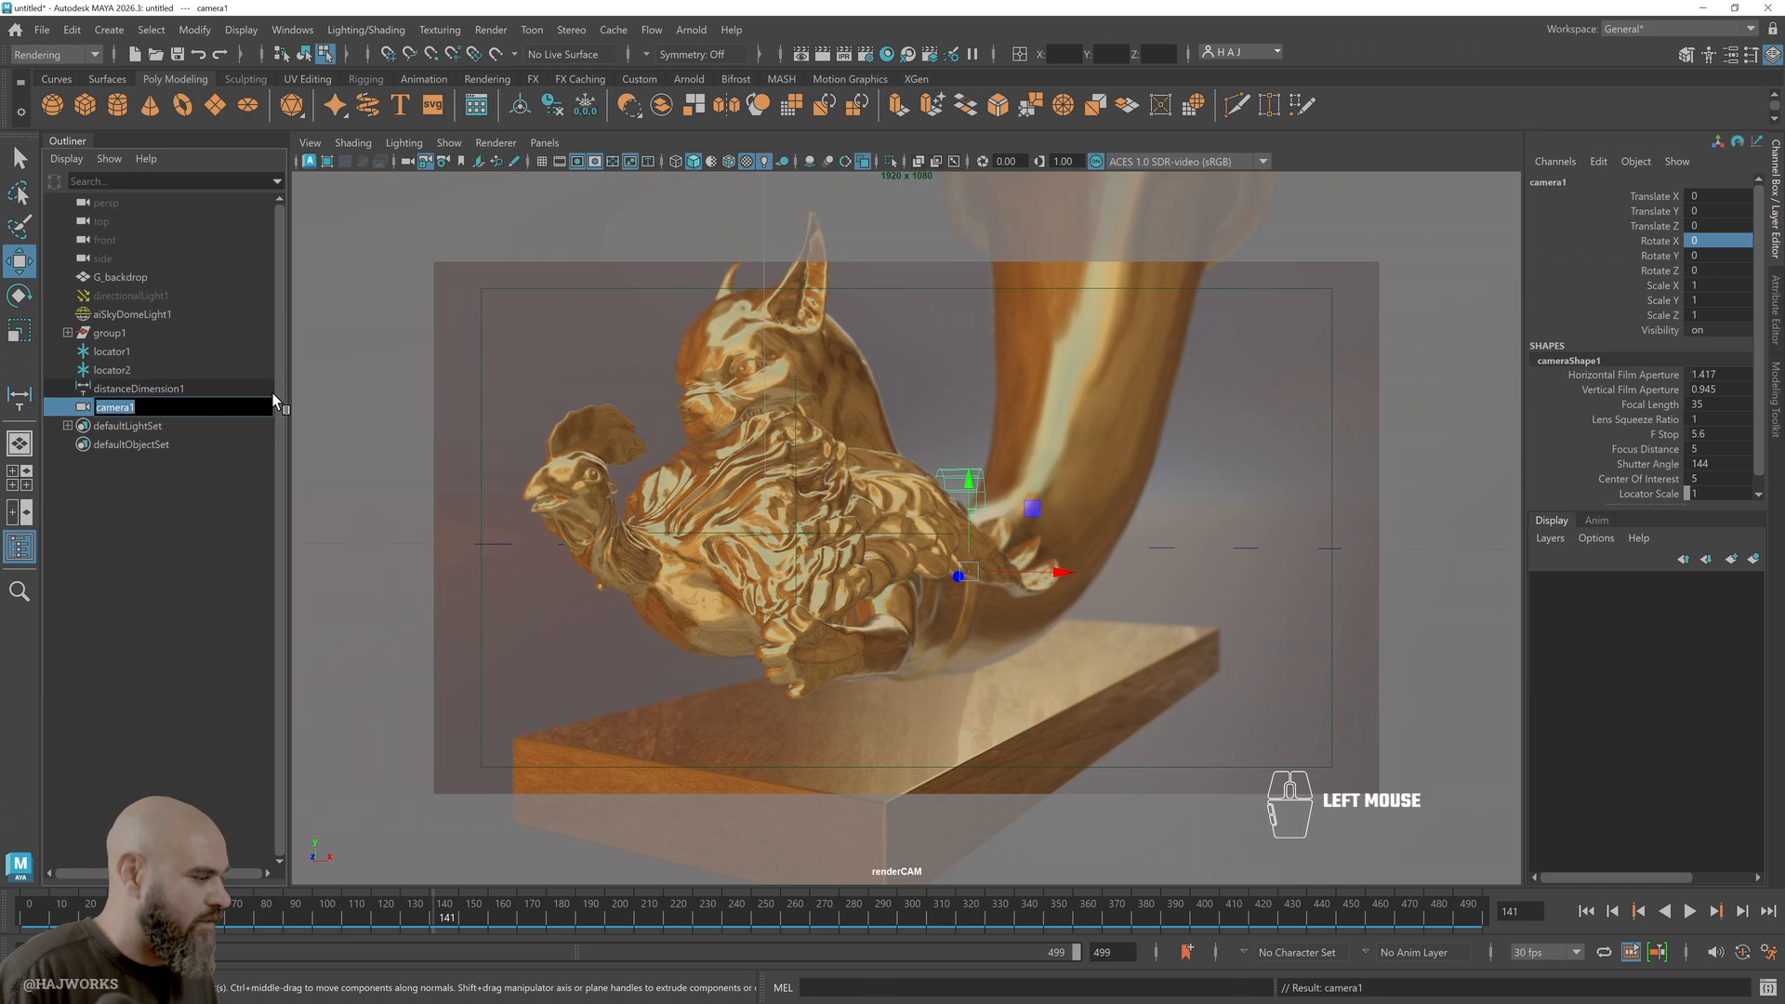
pyautogui.write('renderCAM')
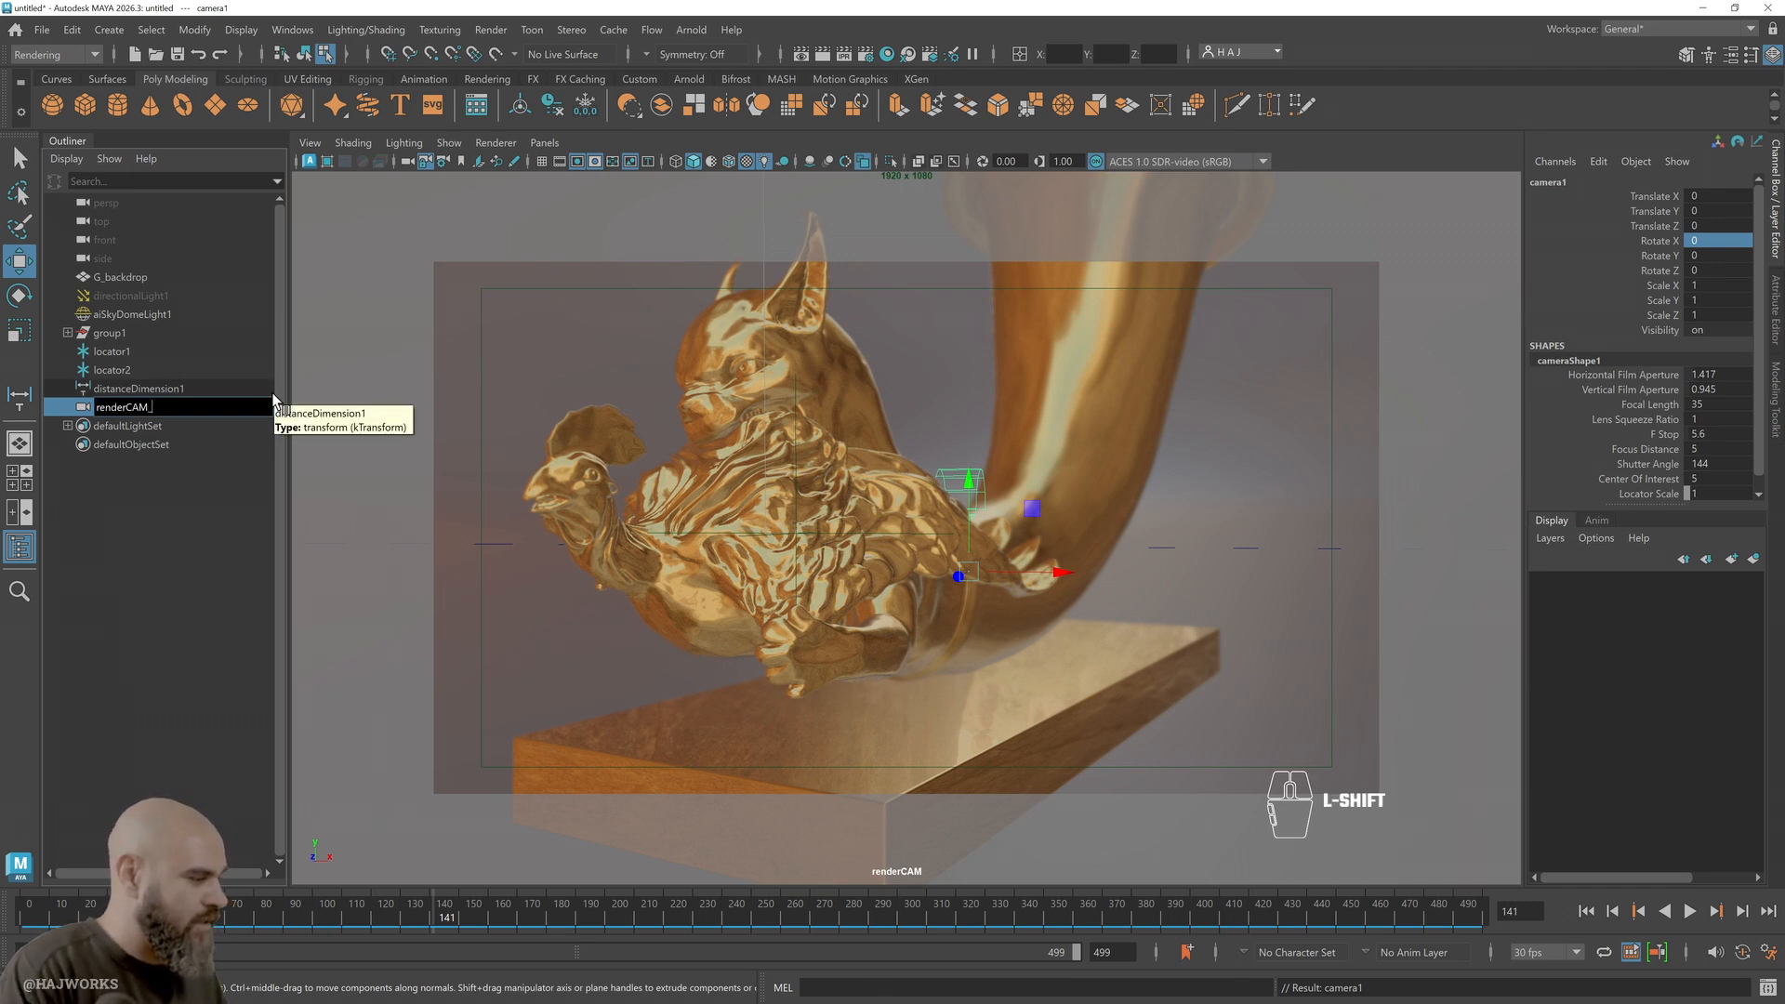
pyautogui.write('_')
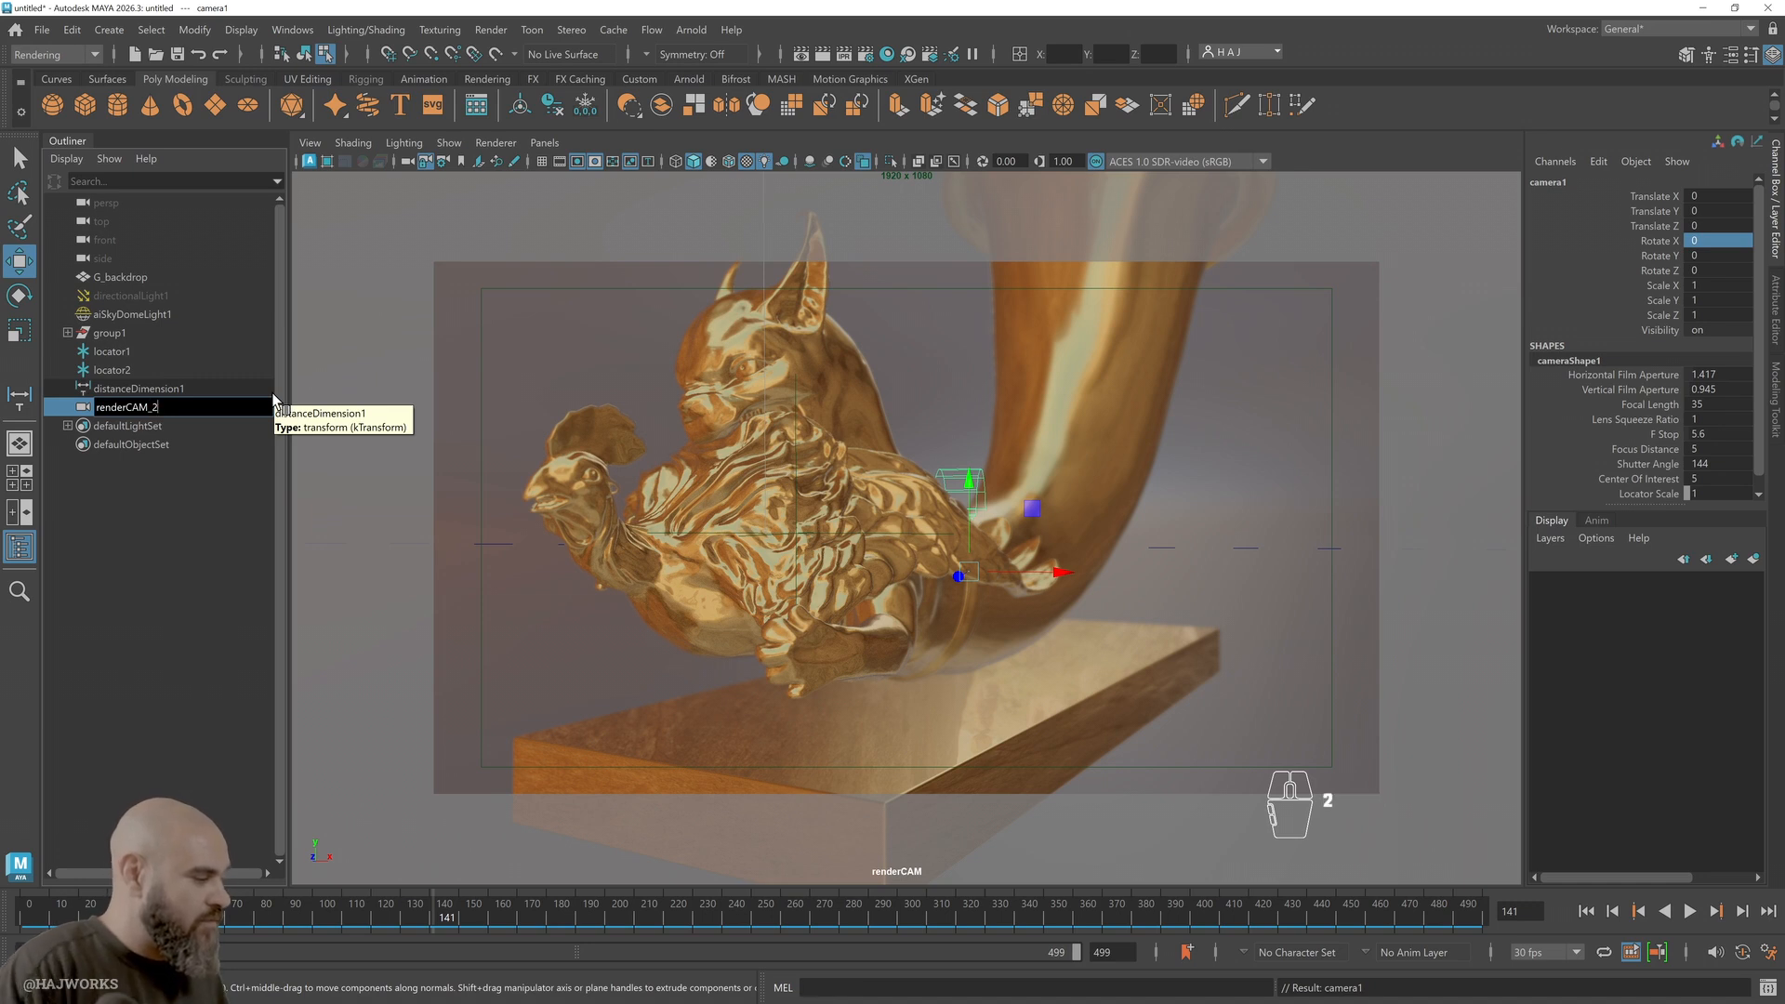
pyautogui.write('2')
pyautogui.press('Return')
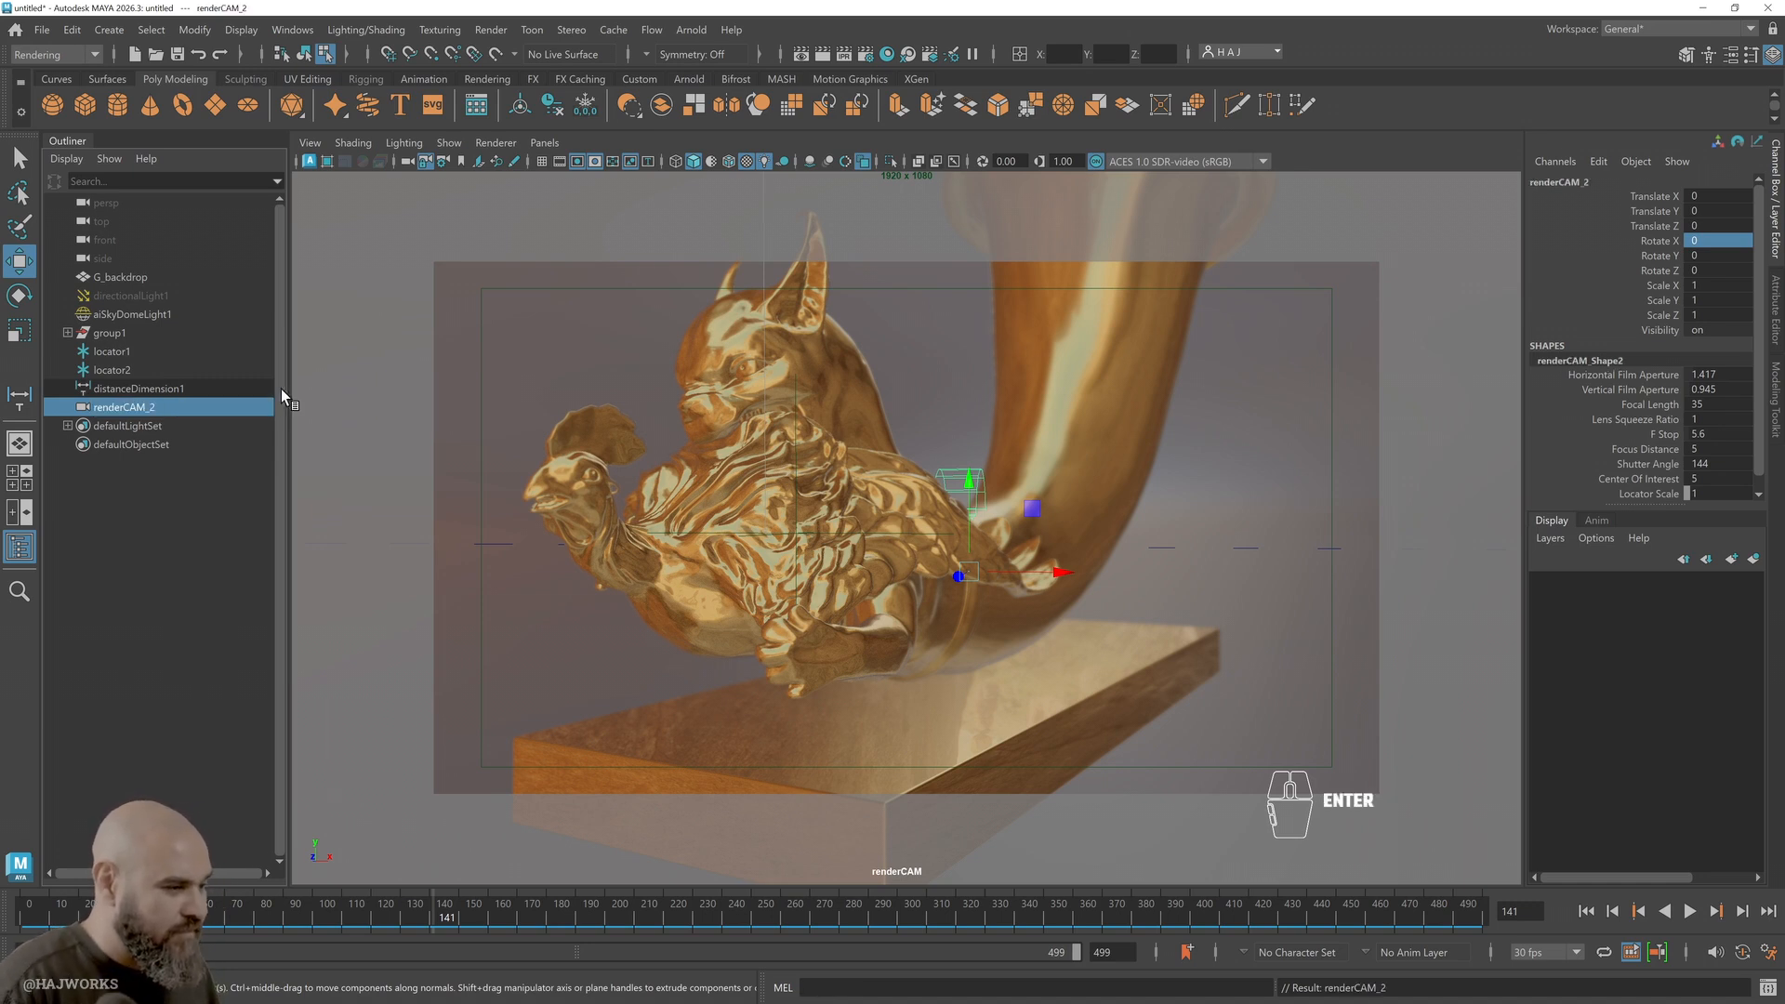
# Look through renderCAM_2 and pull it back until the rhyton and its base are in view
pyautogui.click(545, 143)
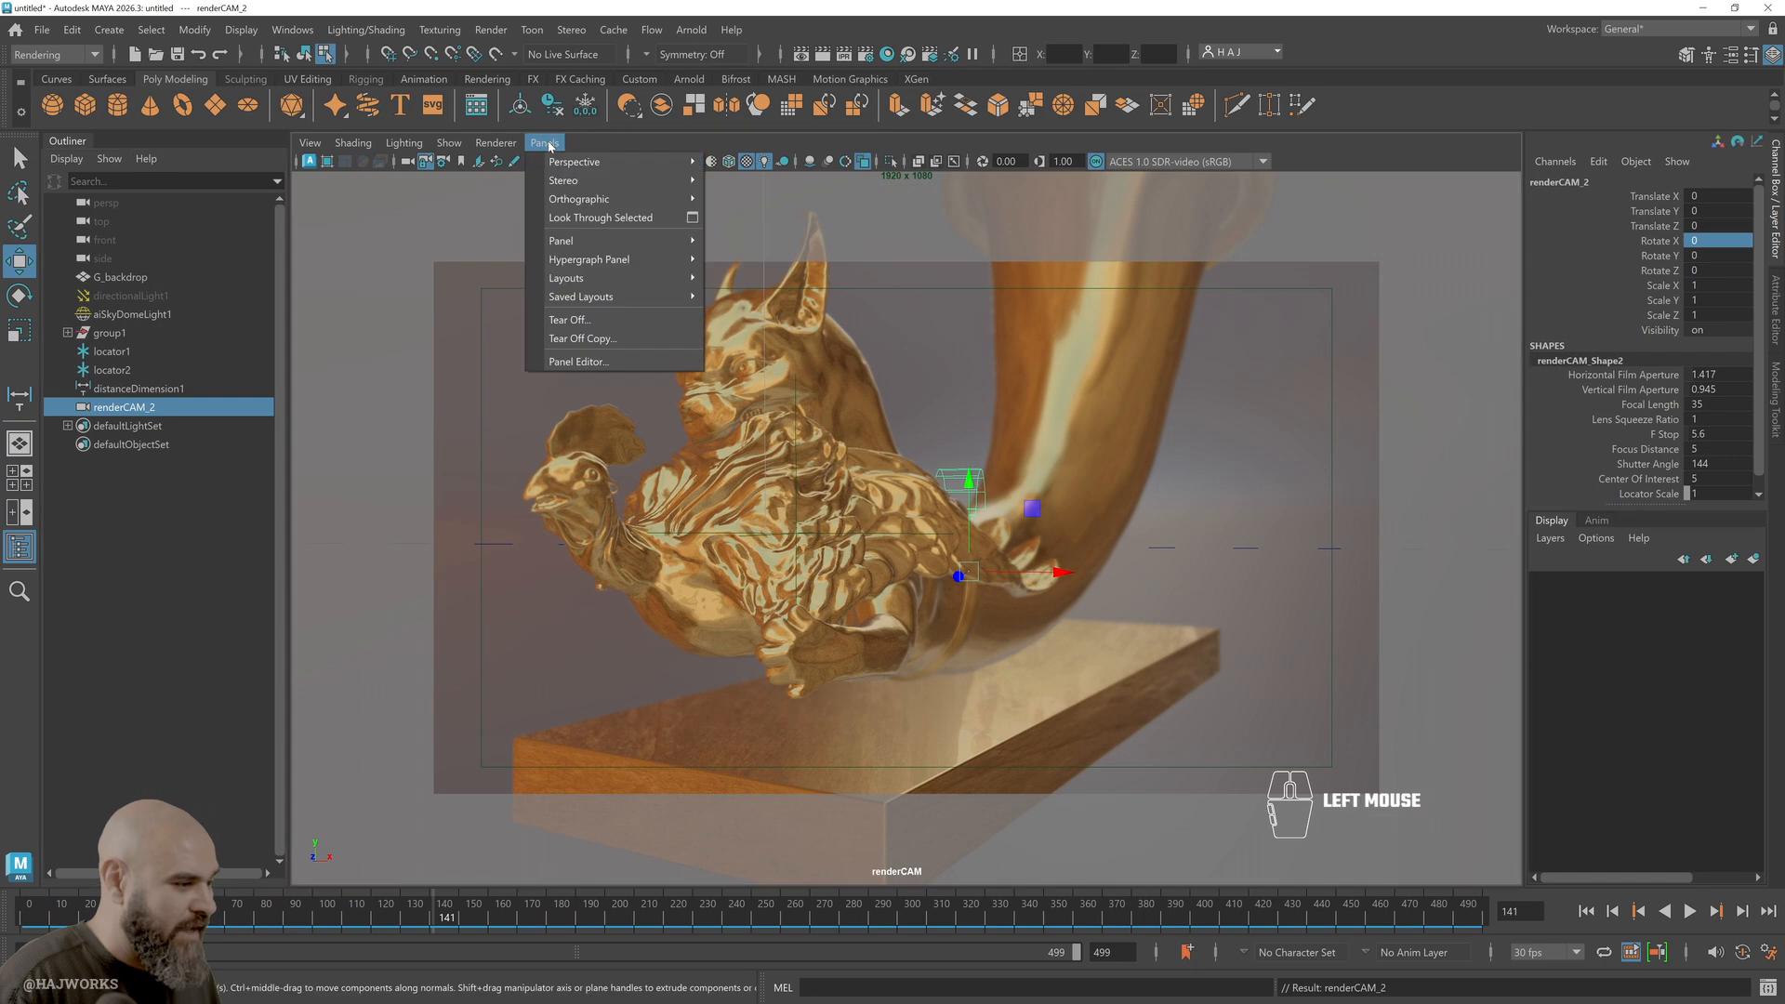
pyautogui.moveTo(595, 162)
pyautogui.click(732, 199)
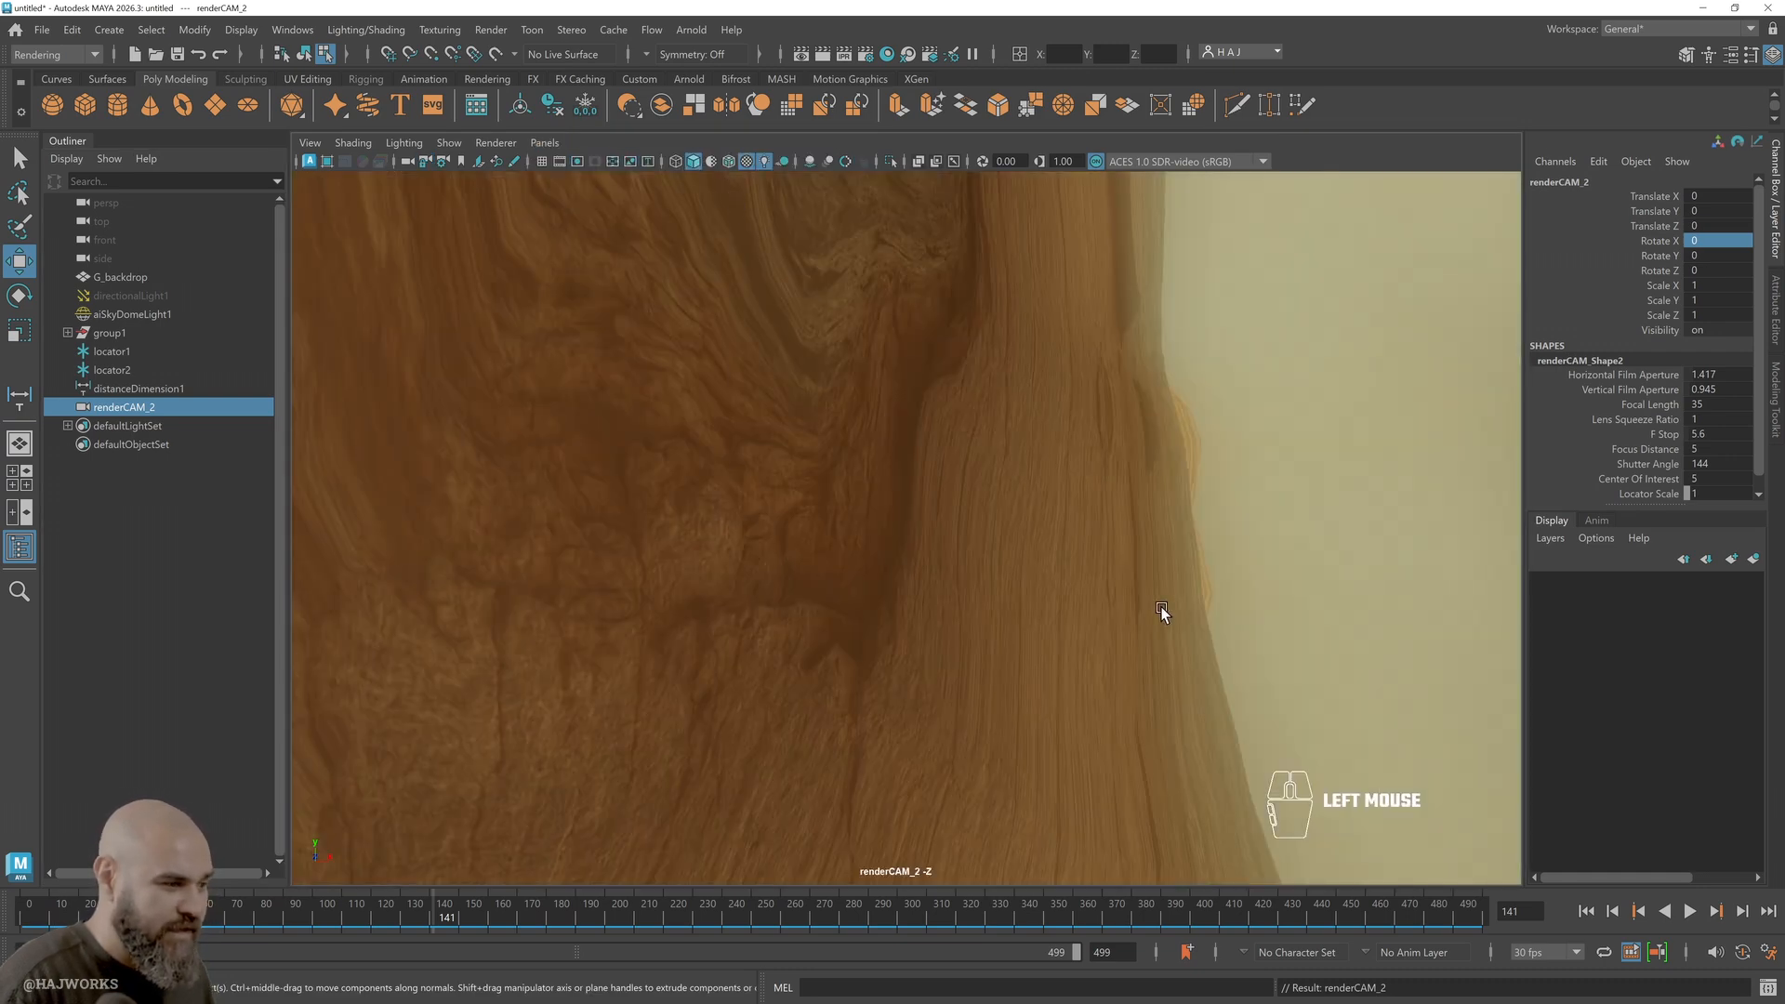
pyautogui.scroll(-8, 1160, 610)
pyautogui.press('alt')
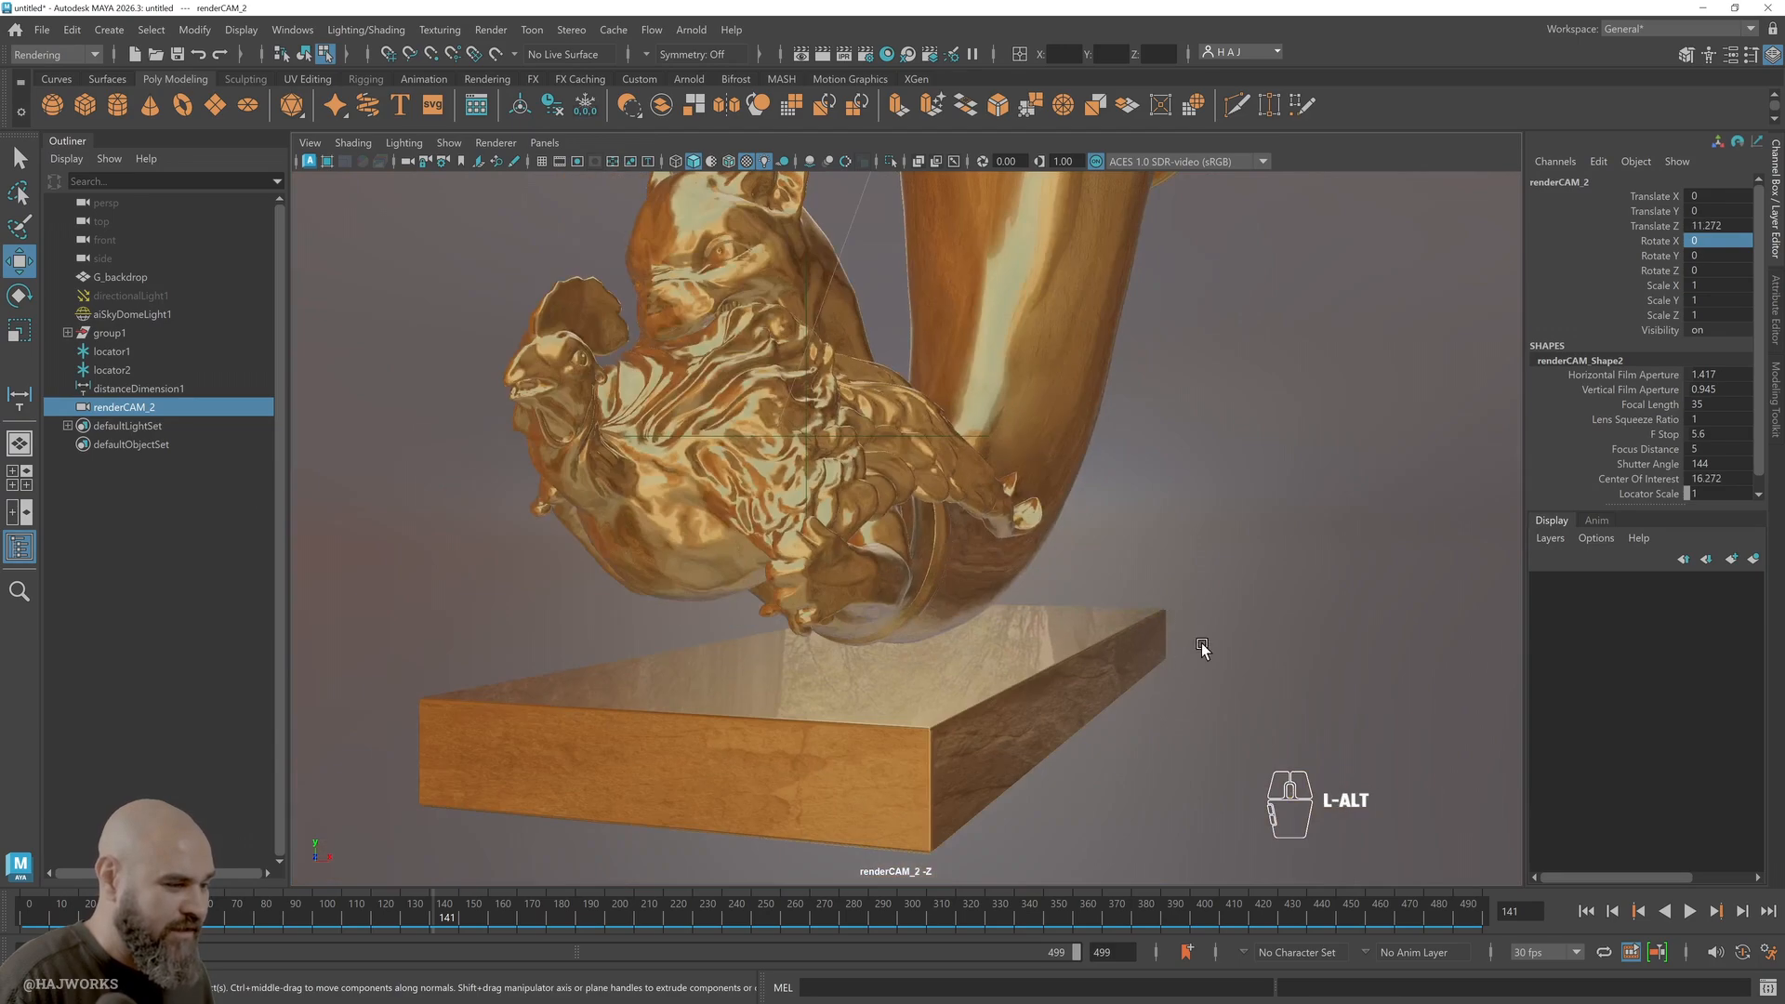
# Move renderCAM_2 to a low-angle view looking up at the horned figure, and scrub the timeline to frame 151
pyautogui.moveTo(1228, 661)
pyautogui.keyDown('alt'); pyautogui.mouseDown()
pyautogui.moveTo(940, 661)
pyautogui.moveTo(1046, 623)
pyautogui.mouseUp(); pyautogui.keyUp('alt')
pyautogui.keyDown('alt'); pyautogui.moveTo(1047, 623); pyautogui.dragTo(643, 589, button='middle'); pyautogui.keyUp('alt')
pyautogui.moveTo(644, 589)
pyautogui.keyDown('alt'); pyautogui.mouseDown(button='right')
pyautogui.moveTo(845, 669)
pyautogui.moveTo(850, 561)
pyautogui.mouseUp(button='right'); pyautogui.keyUp('alt')
pyautogui.moveTo(850, 560)
pyautogui.keyDown('alt'); pyautogui.mouseDown()
pyautogui.moveTo(722, 586)
pyautogui.moveTo(735, 615)
pyautogui.mouseUp(); pyautogui.keyUp('alt')
pyautogui.keyDown('alt'); pyautogui.moveTo(1199, 521); pyautogui.dragTo(944, 344, button='middle'); pyautogui.keyUp('alt')
pyautogui.keyDown('alt'); pyautogui.moveTo(1130, 446); pyautogui.dragTo(1003, 333); pyautogui.keyUp('alt')
pyautogui.keyDown('alt'); pyautogui.moveTo(1016, 399); pyautogui.dragTo(1013, 450, button='right'); pyautogui.keyUp('alt')
pyautogui.keyDown('alt'); pyautogui.moveTo(1013, 450); pyautogui.dragTo(1024, 483, button='middle'); pyautogui.keyUp('alt')
pyautogui.keyDown('alt'); pyautogui.moveTo(1024, 481); pyautogui.dragTo(973, 520, button='right'); pyautogui.keyUp('alt')
pyautogui.keyDown('alt'); pyautogui.moveTo(972, 520); pyautogui.dragTo(911, 502, button='middle'); pyautogui.keyUp('alt')
pyautogui.moveTo(911, 502)
pyautogui.keyDown('alt'); pyautogui.mouseDown()
pyautogui.moveTo(839, 482)
pyautogui.moveTo(851, 500)
pyautogui.moveTo(861, 482)
pyautogui.mouseUp(); pyautogui.keyUp('alt')
pyautogui.moveTo(437, 912)
pyautogui.mouseDown()
pyautogui.moveTo(223, 913)
pyautogui.moveTo(466, 925)
pyautogui.moveTo(553, 950)
pyautogui.moveTo(474, 929)
pyautogui.mouseUp()
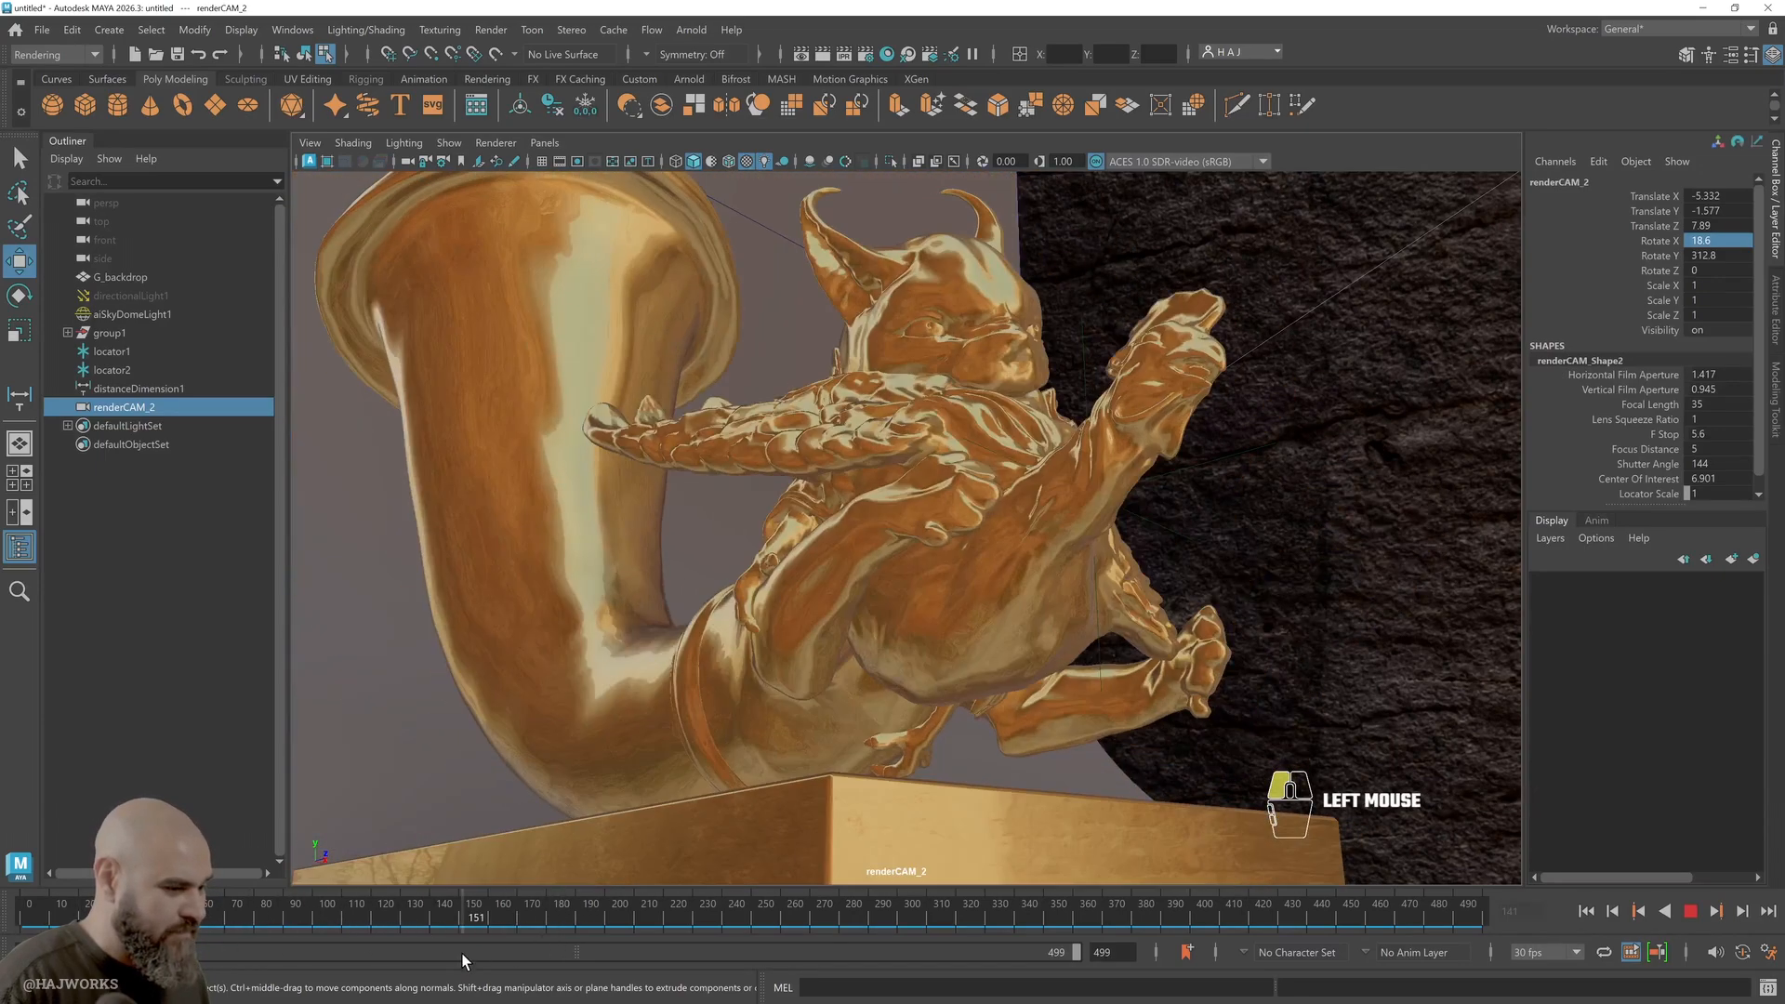
# Reposition renderCAM_2 for a low close-up of the rooster and horned figure's heads, with the horn's rim behind them
pyautogui.moveTo(1078, 674)
pyautogui.keyDown('alt'); pyautogui.mouseDown(button='middle')
pyautogui.moveTo(1246, 617)
pyautogui.moveTo(1206, 632)
pyautogui.mouseUp(button='middle'); pyautogui.keyUp('alt')
pyautogui.moveTo(1207, 632)
pyautogui.keyDown('alt'); pyautogui.mouseDown()
pyautogui.moveTo(1159, 638)
pyautogui.moveTo(1183, 645)
pyautogui.mouseUp(); pyautogui.keyUp('alt')
pyautogui.keyDown('alt'); pyautogui.moveTo(1183, 645); pyautogui.dragTo(1016, 638, button='middle'); pyautogui.keyUp('alt')
pyautogui.keyDown('alt'); pyautogui.moveTo(1016, 637); pyautogui.dragTo(1022, 621); pyautogui.keyUp('alt')
pyautogui.keyDown('alt'); pyautogui.moveTo(1022, 621); pyautogui.dragTo(984, 702, button='middle'); pyautogui.keyUp('alt')
pyautogui.keyDown('alt'); pyautogui.moveTo(984, 702); pyautogui.dragTo(950, 526, button='right'); pyautogui.keyUp('alt')
pyautogui.keyDown('alt'); pyautogui.moveTo(950, 526); pyautogui.dragTo(1057, 667, button='middle'); pyautogui.keyUp('alt')
pyautogui.moveTo(1057, 667)
pyautogui.keyDown('alt'); pyautogui.mouseDown()
pyautogui.moveTo(1022, 663)
pyautogui.moveTo(1051, 655)
pyautogui.mouseUp(); pyautogui.keyUp('alt')
pyautogui.keyDown('alt'); pyautogui.moveTo(1050, 656); pyautogui.dragTo(1134, 632, button='middle'); pyautogui.keyUp('alt')
pyautogui.keyDown('alt'); pyautogui.moveTo(1134, 632); pyautogui.dragTo(1183, 625); pyautogui.keyUp('alt')
pyautogui.keyDown('alt'); pyautogui.moveTo(1183, 625); pyautogui.dragTo(1158, 643, button='middle'); pyautogui.keyUp('alt')
pyautogui.keyDown('alt'); pyautogui.moveTo(1158, 643); pyautogui.dragTo(1156, 633, button='right'); pyautogui.keyUp('alt')
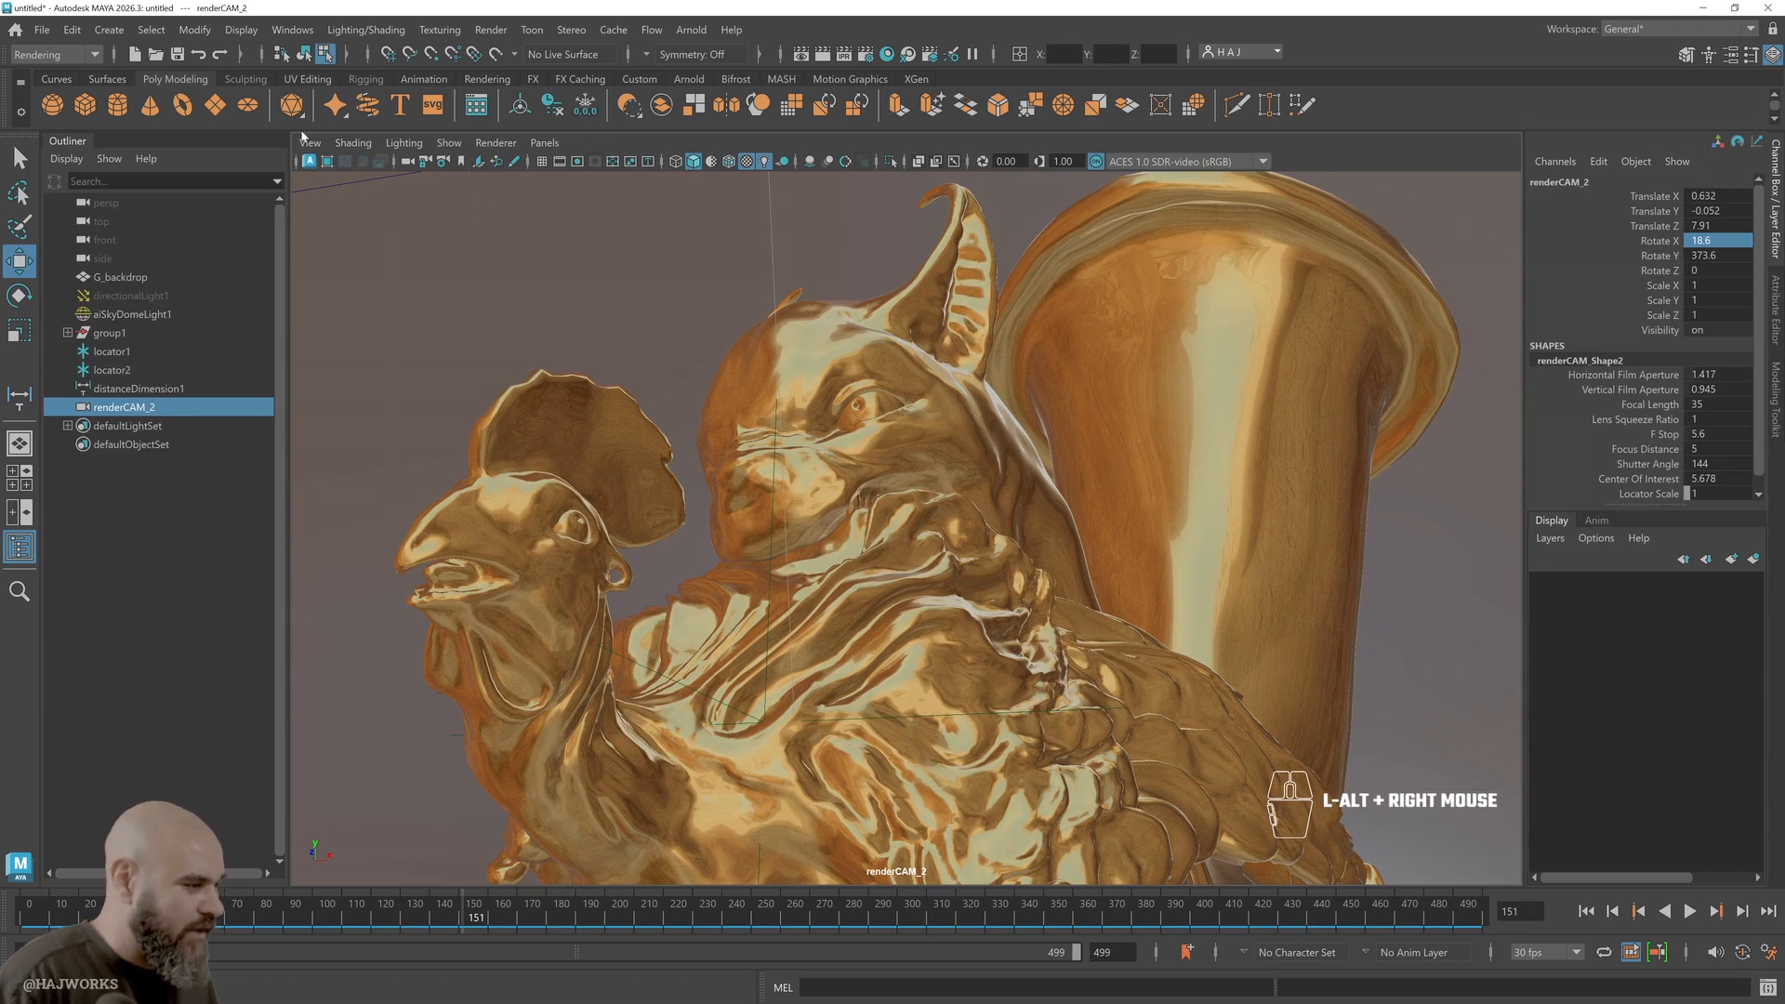
pyautogui.keyDown('alt'); pyautogui.moveTo(598, 279); pyautogui.dragTo(606, 291); pyautogui.keyUp('alt')
pyautogui.keyDown('alt'); pyautogui.moveTo(606, 291); pyautogui.dragTo(693, 244, button='middle'); pyautogui.keyUp('alt')
pyautogui.keyDown('alt'); pyautogui.moveTo(688, 342); pyautogui.dragTo(750, 405, button='right'); pyautogui.keyUp('alt')
pyautogui.keyDown('alt'); pyautogui.moveTo(749, 405); pyautogui.dragTo(761, 405); pyautogui.keyUp('alt')
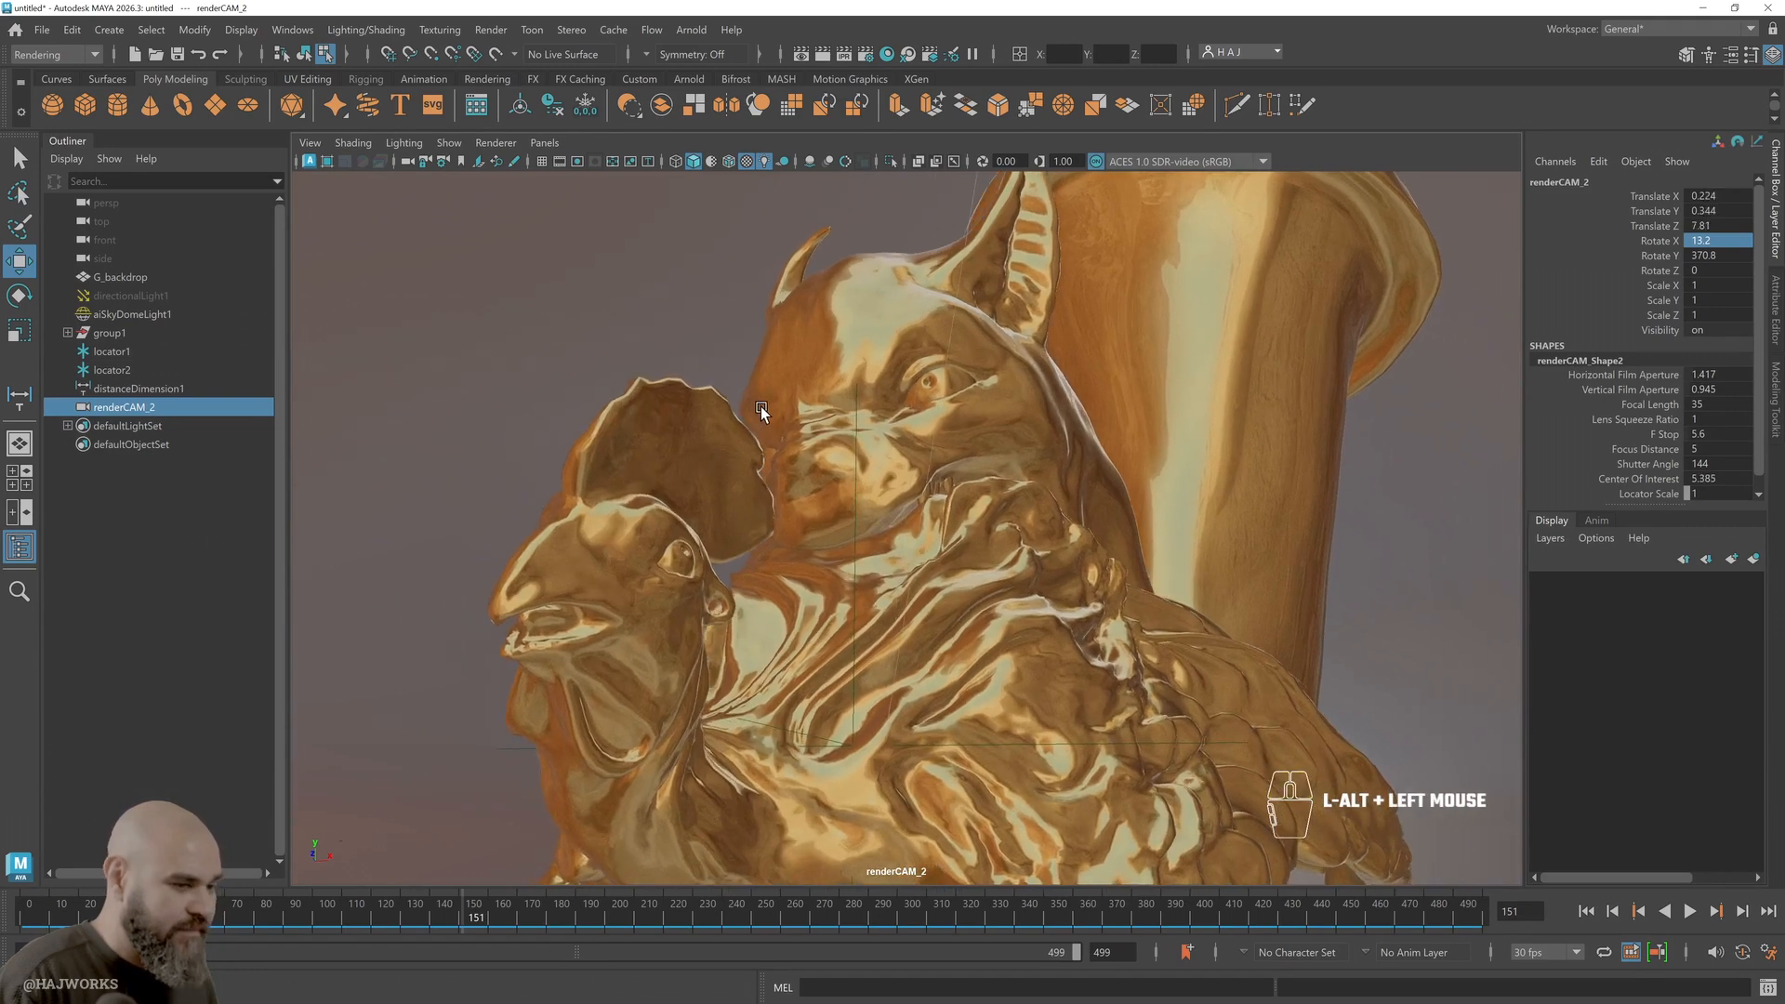
# Turn on the Resolution Gate for renderCAM_2 and lock the camera
pyautogui.click(309, 142)
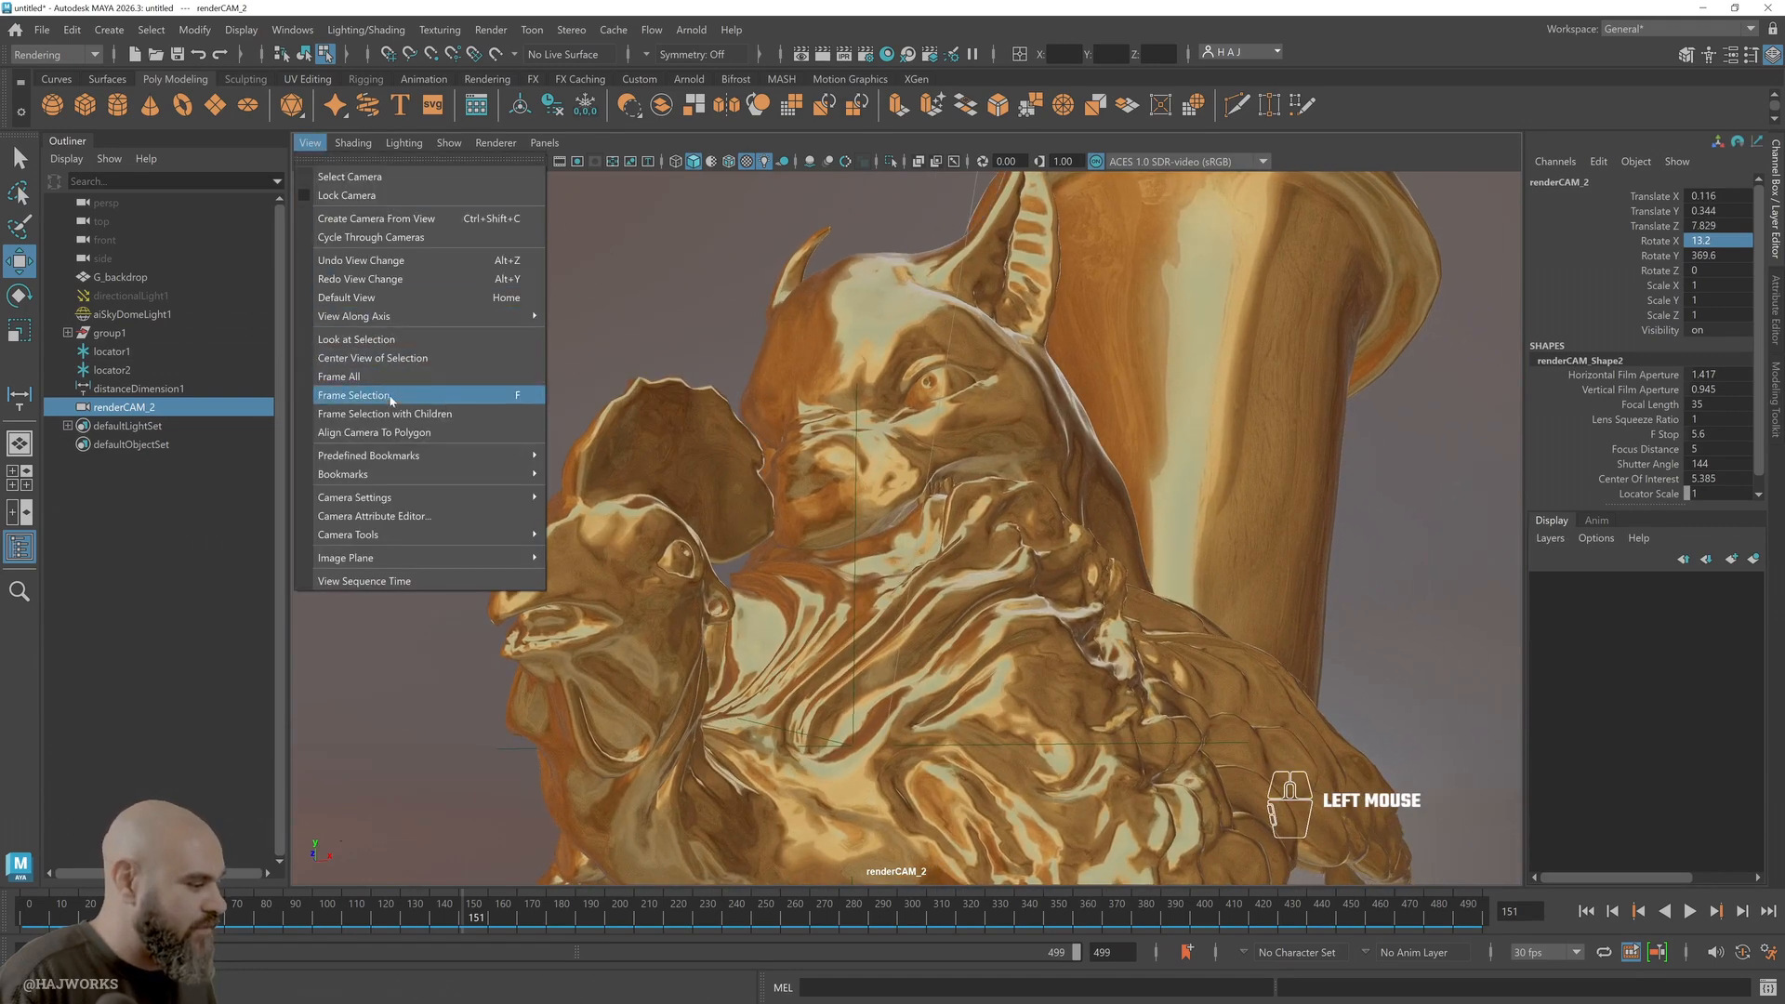
pyautogui.moveTo(383, 500)
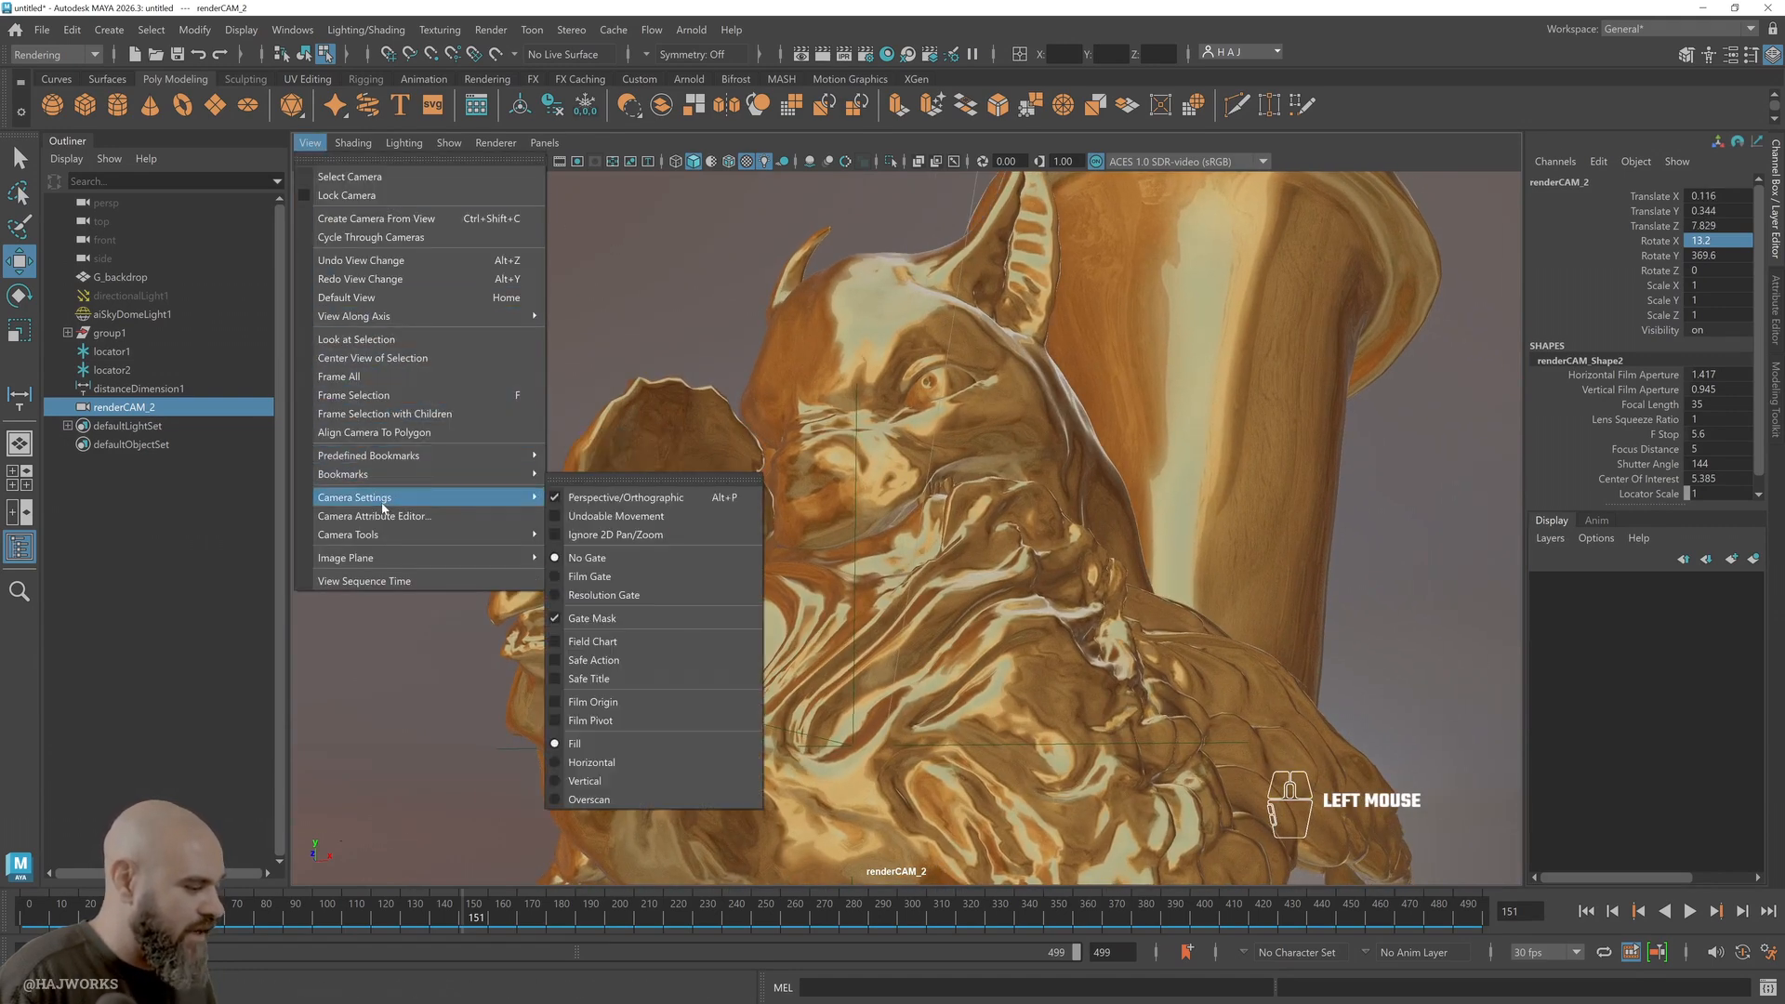
pyautogui.click(632, 594)
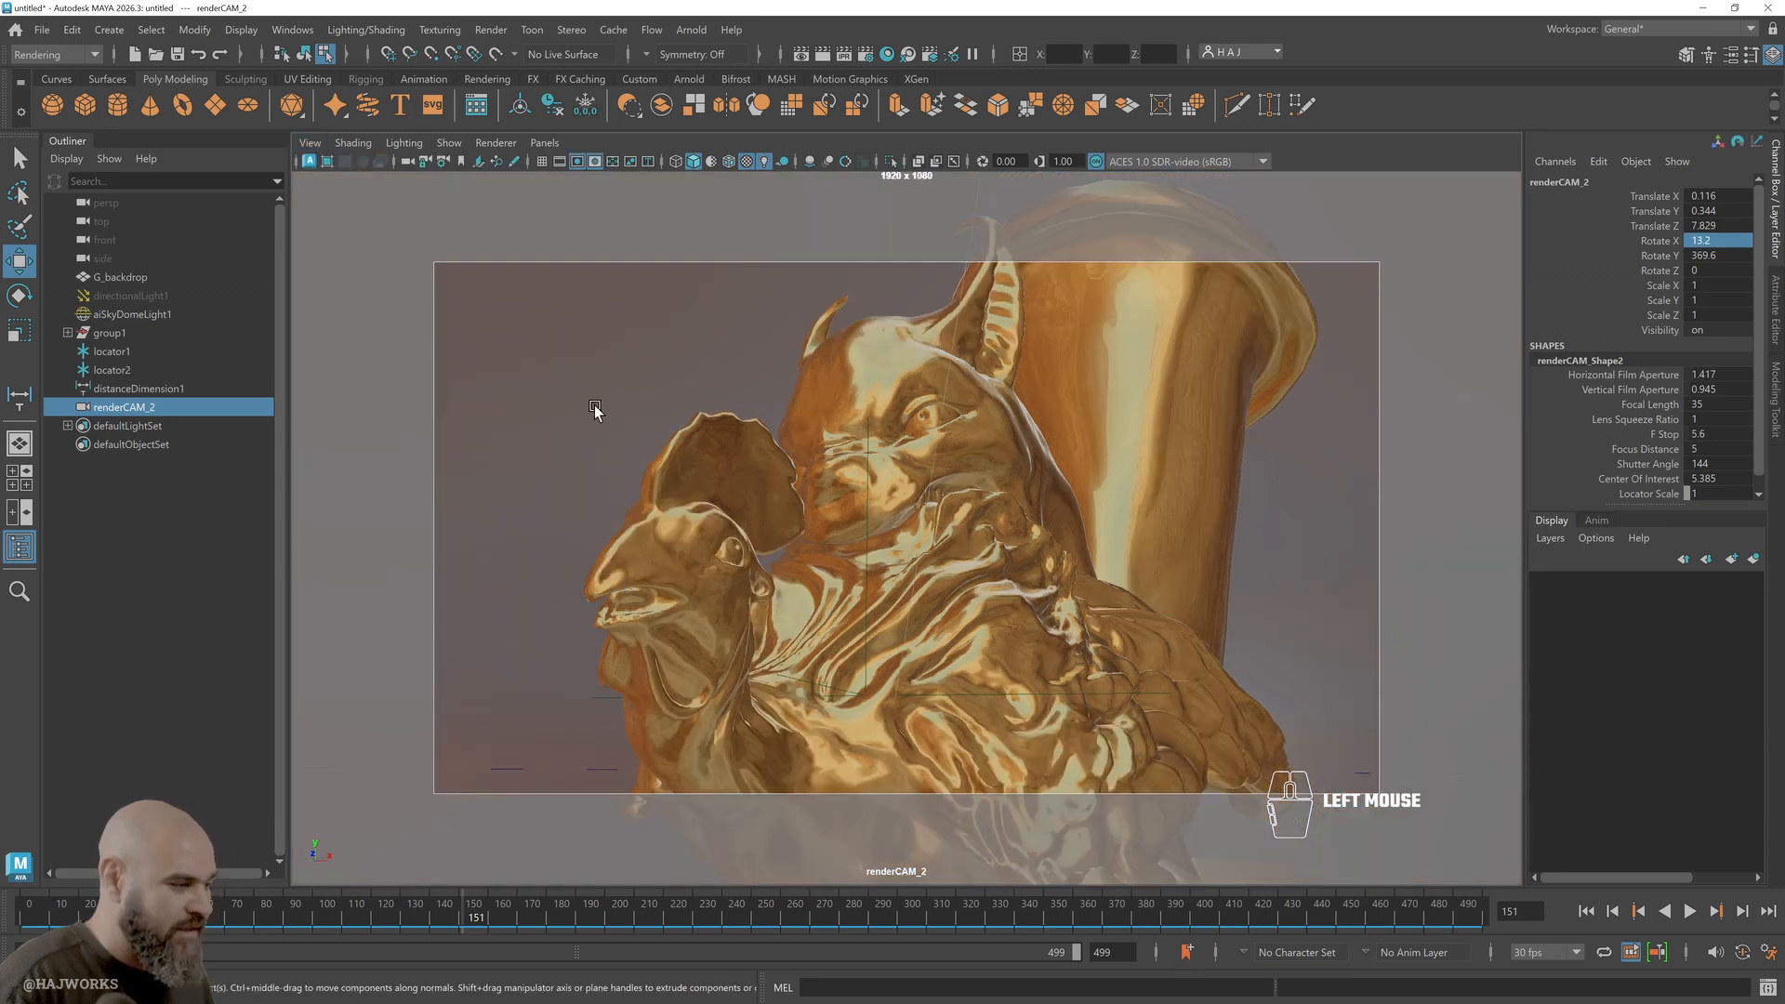
pyautogui.click(424, 162)
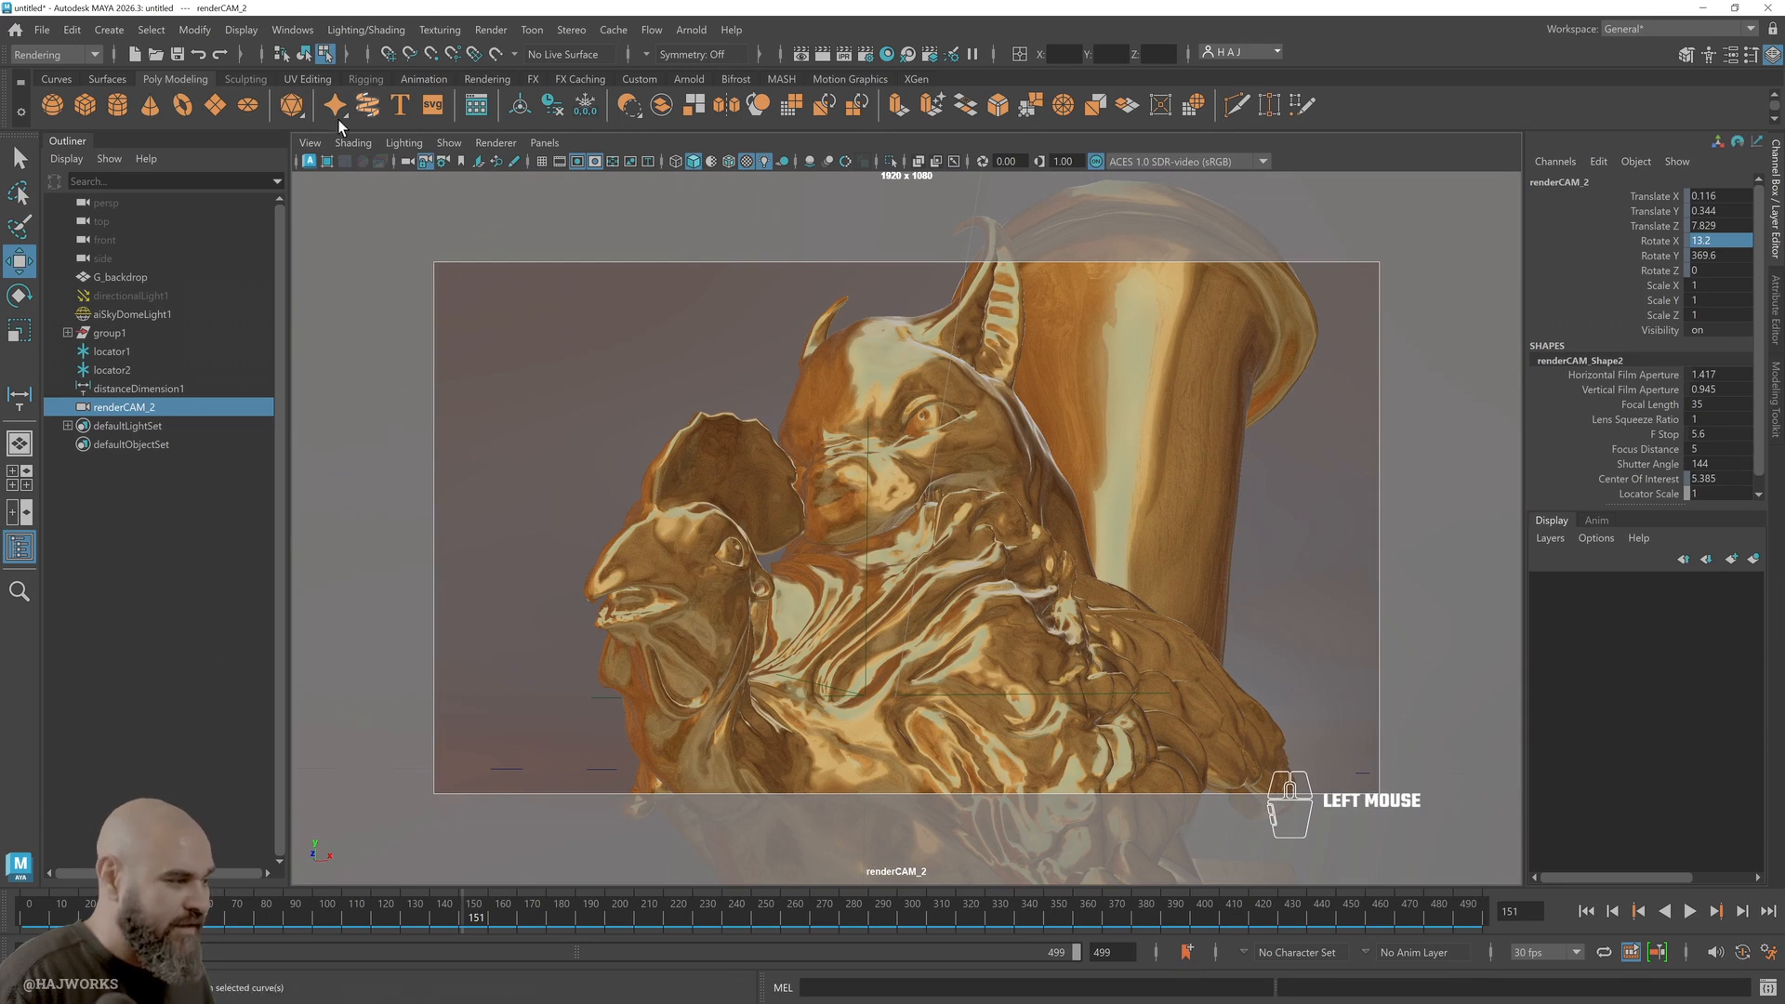
# Select renderCAM_2 and display its camera shape attributes in the Attribute Editor
pyautogui.click(309, 142)
pyautogui.click(335, 174)
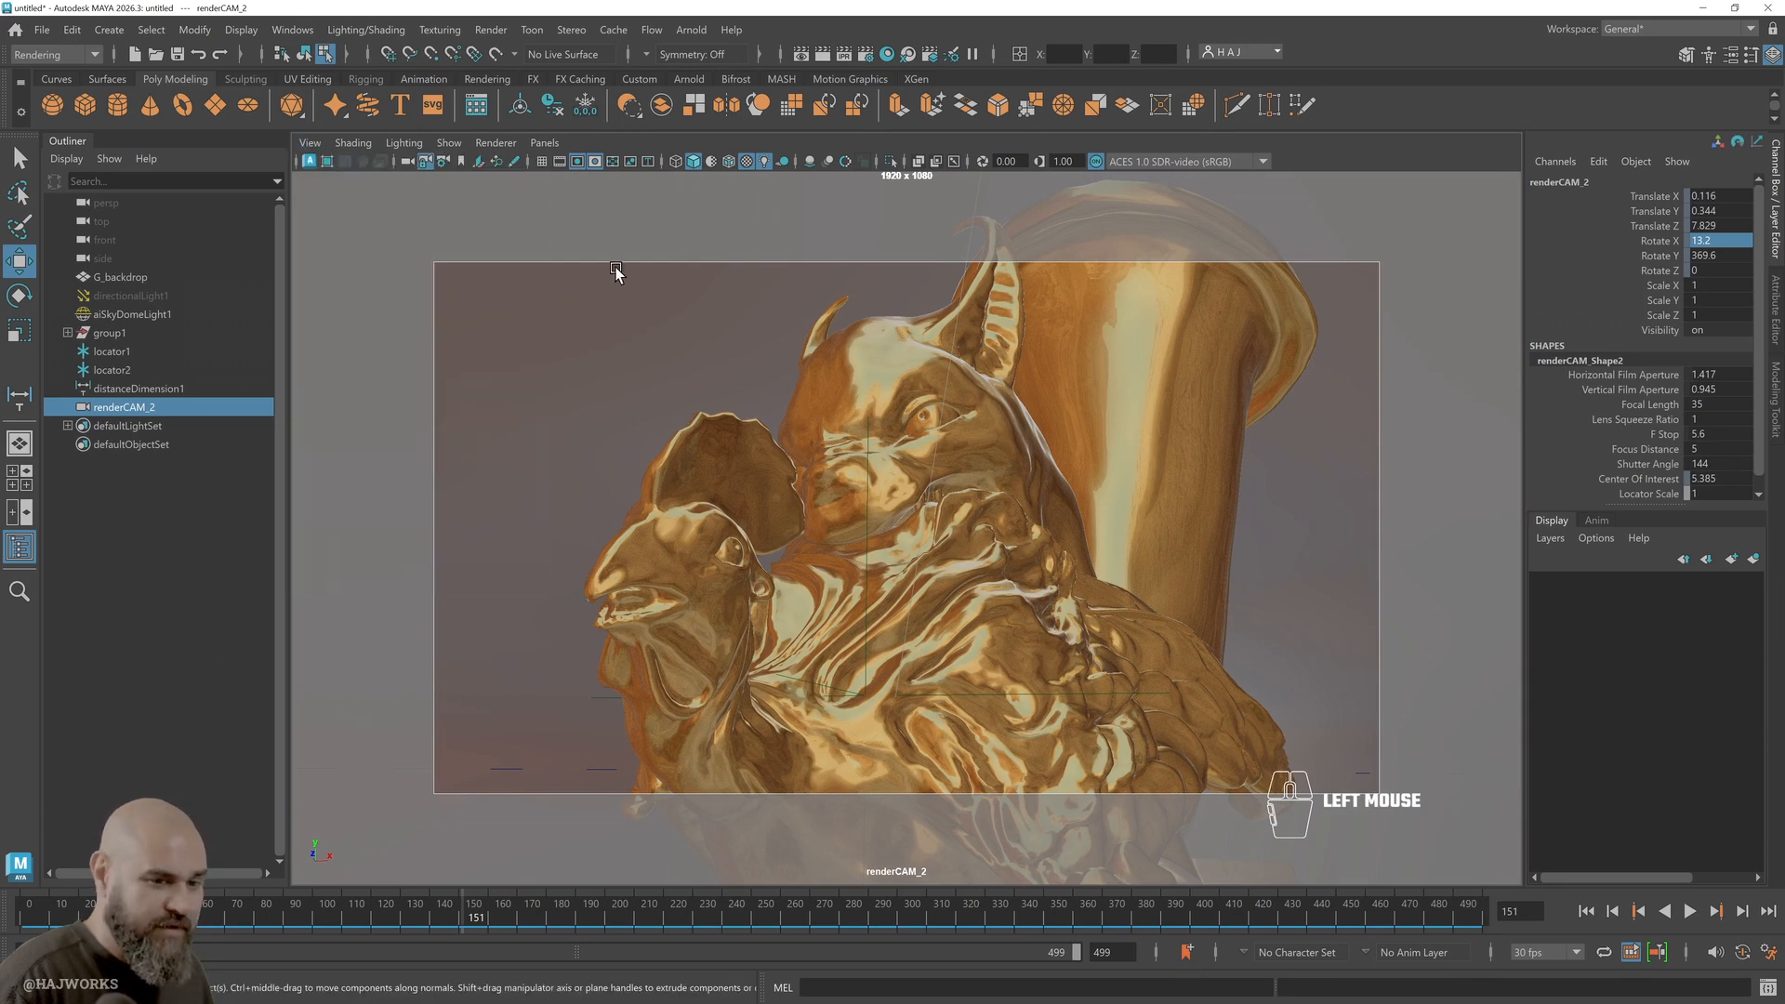
pyautogui.hotkey('ctrl', 'a')
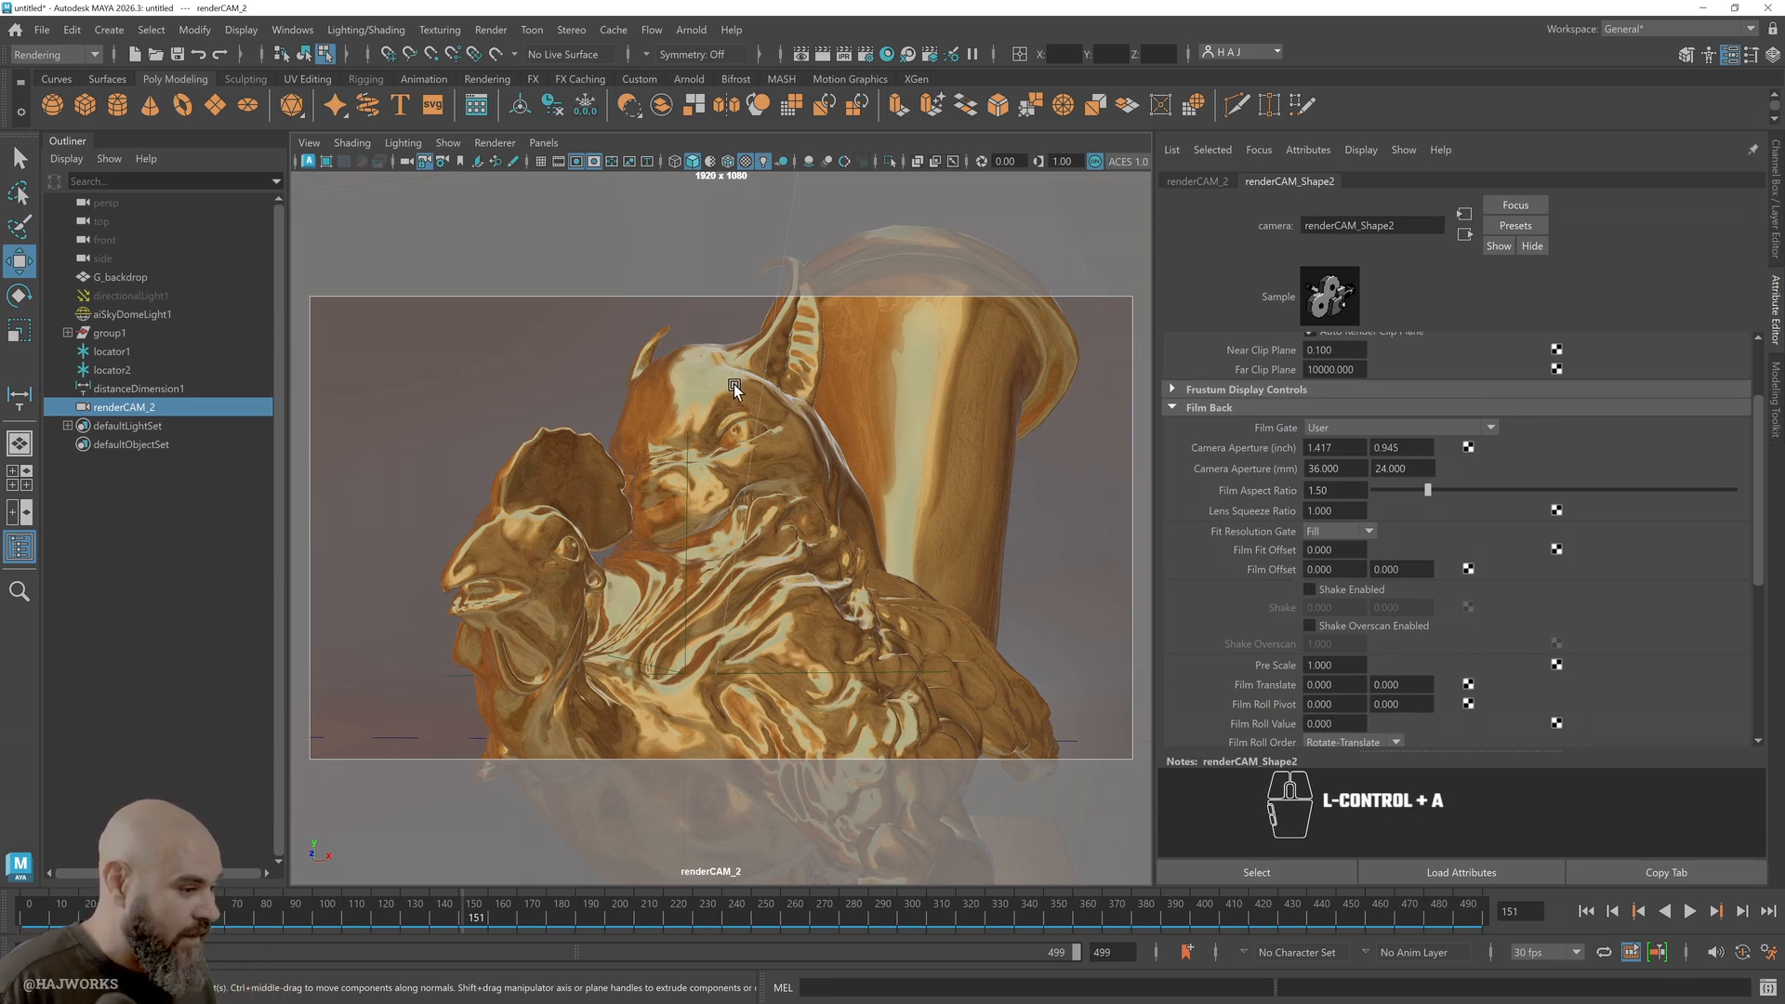
# In the top view, move locator1 to the front of renderCAM_2's lens and locator2 toward the rooster's head
pyautogui.press('space')
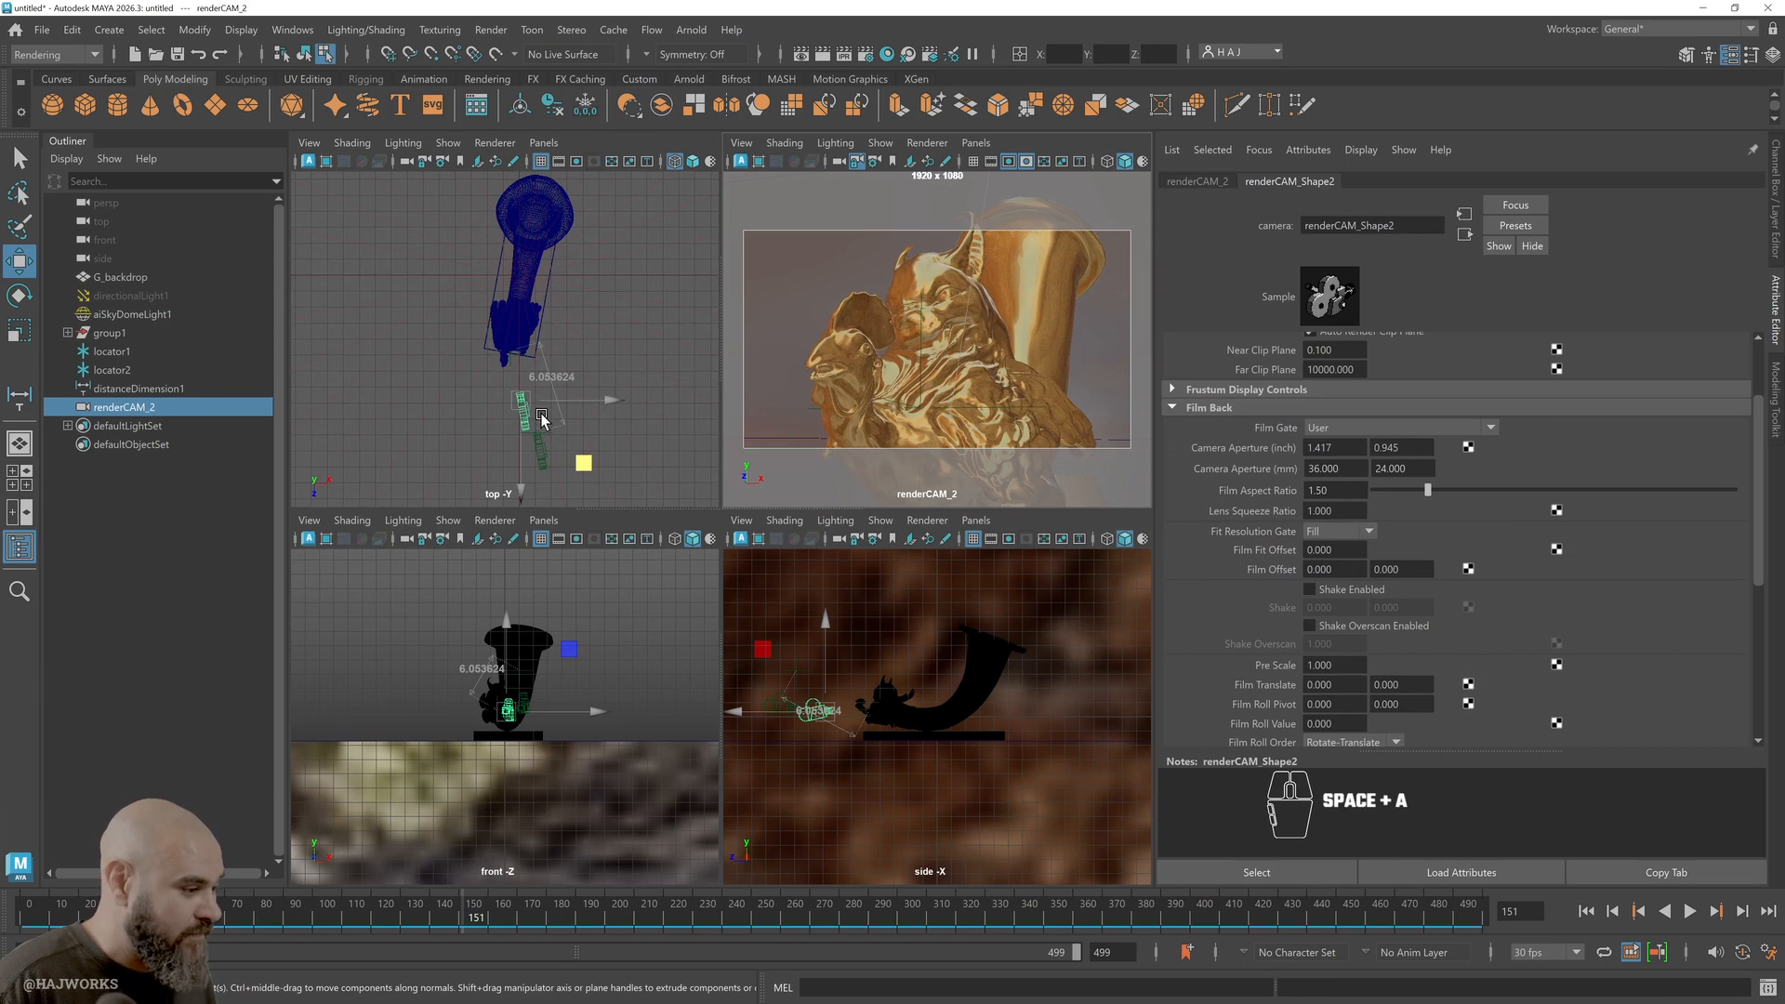
pyautogui.scroll(3, 542, 418)
pyautogui.scroll(-2, 599, 444)
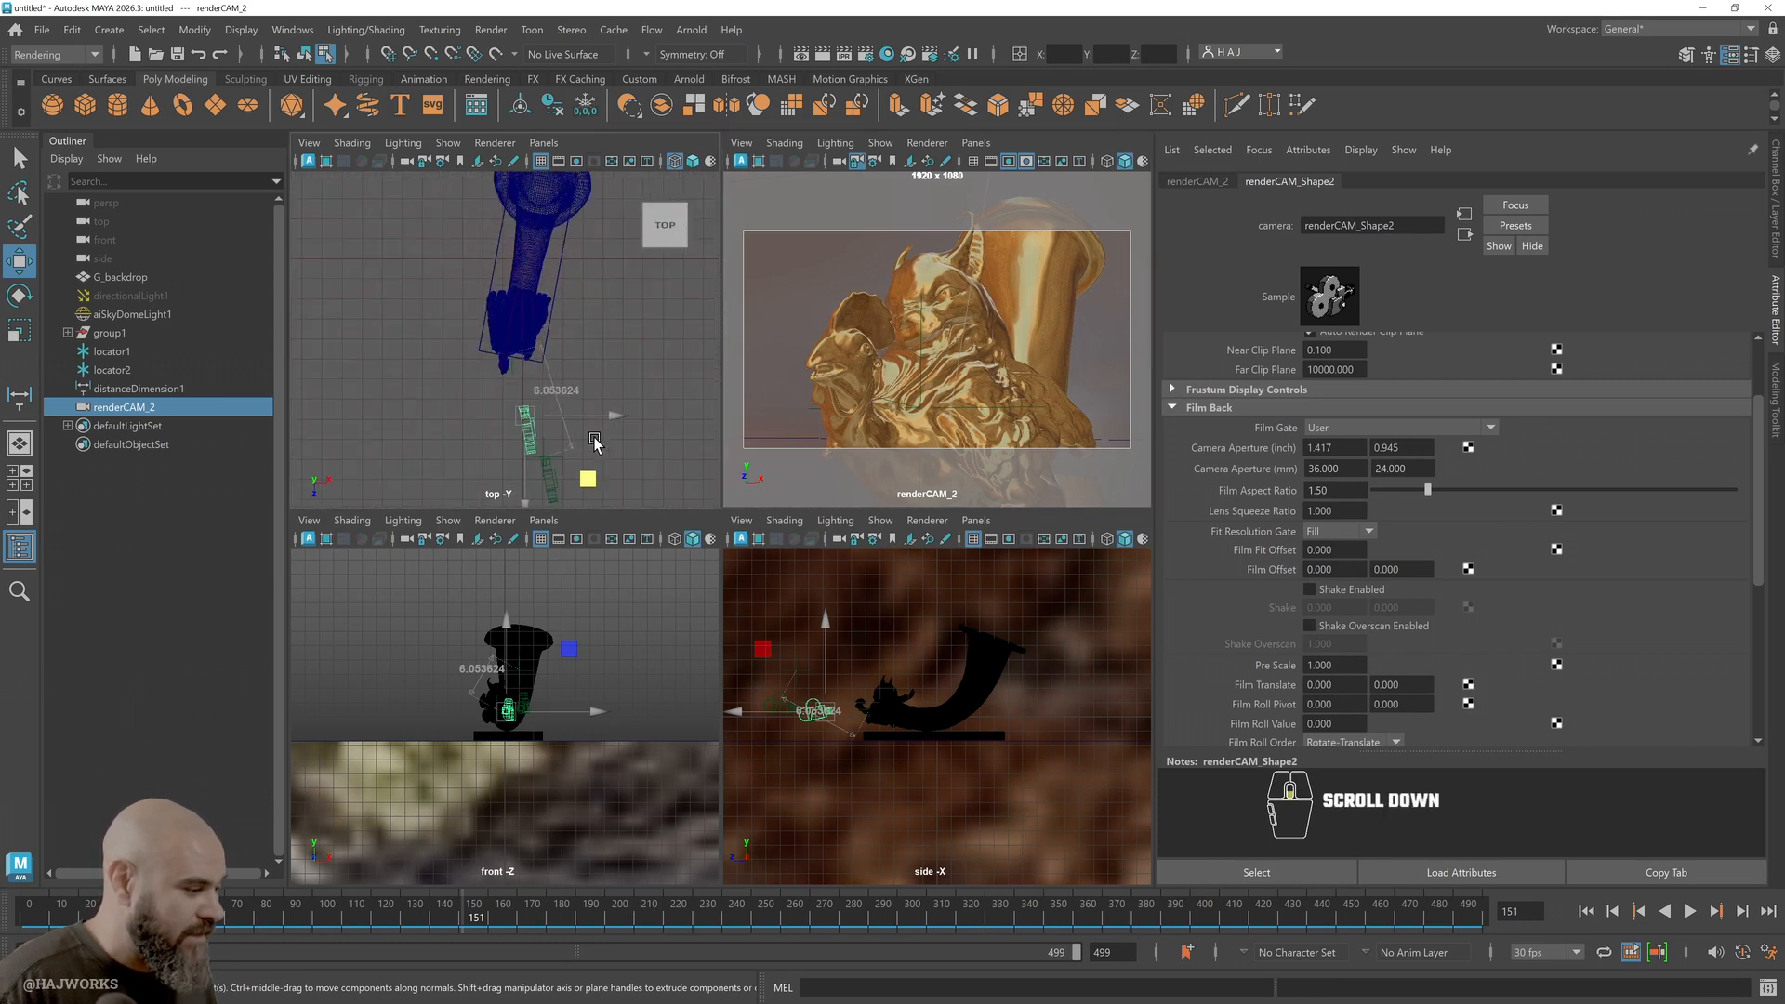
pyautogui.click(106, 355)
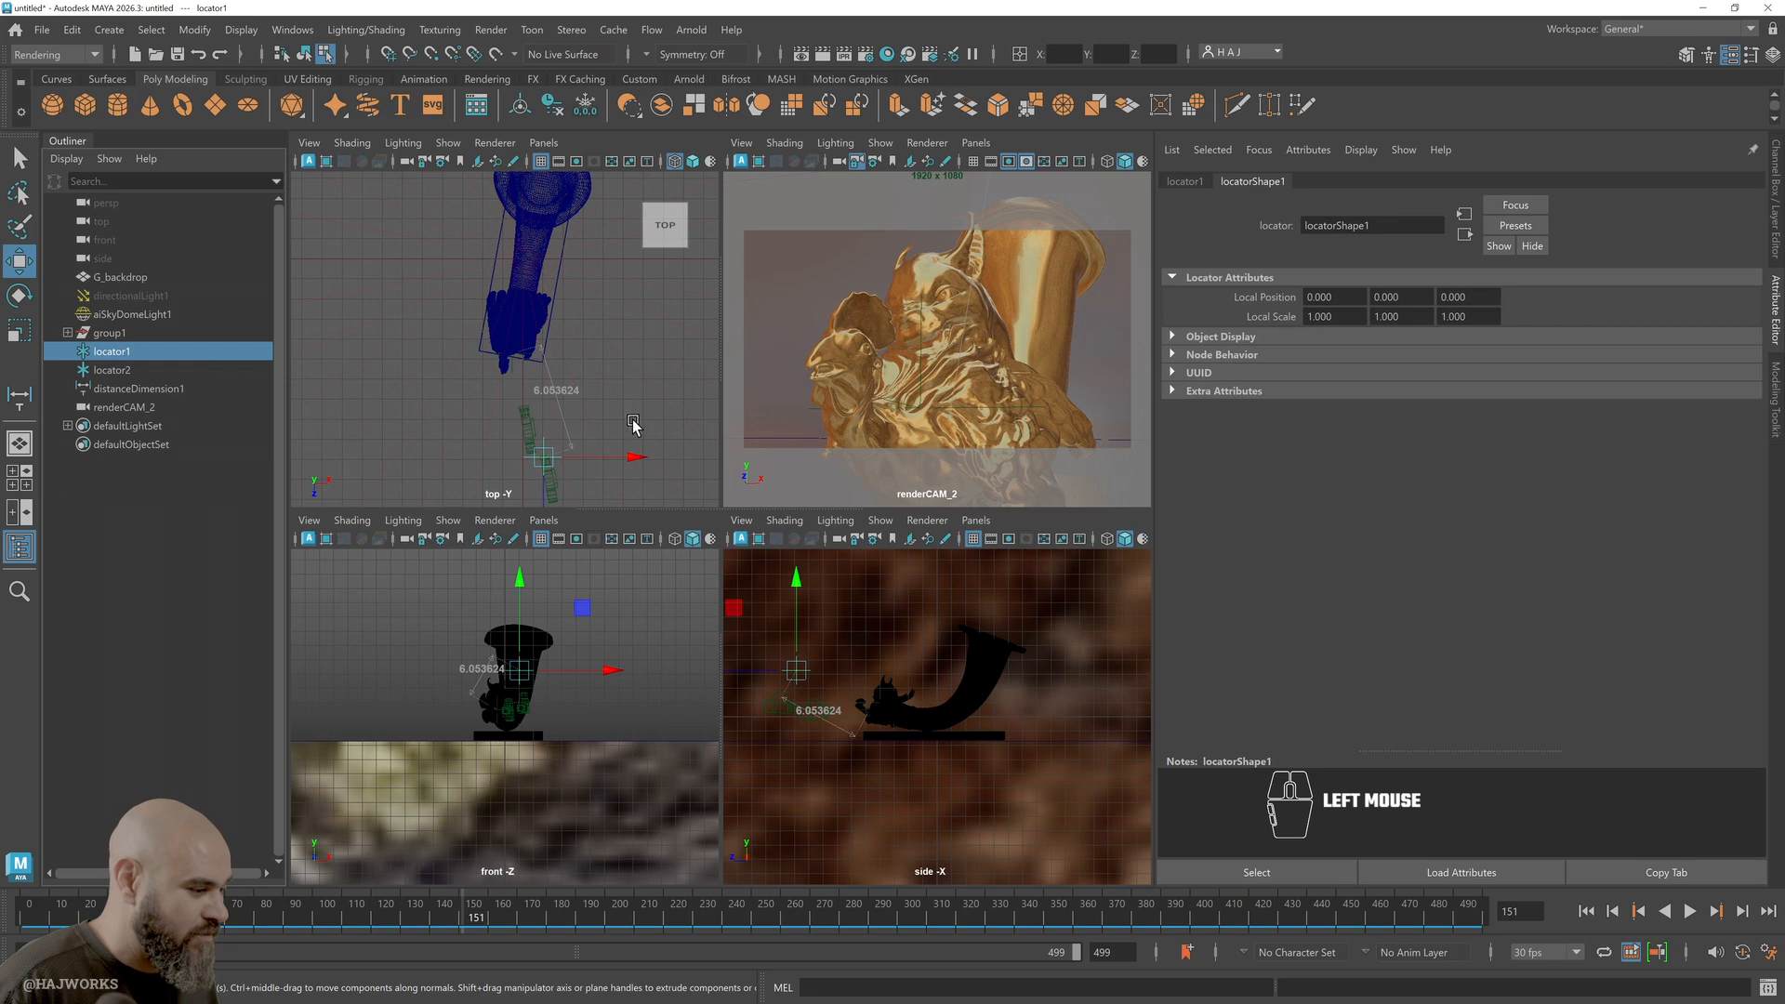
pyautogui.moveTo(545, 465); pyautogui.dragTo(526, 403)
pyautogui.press('space')
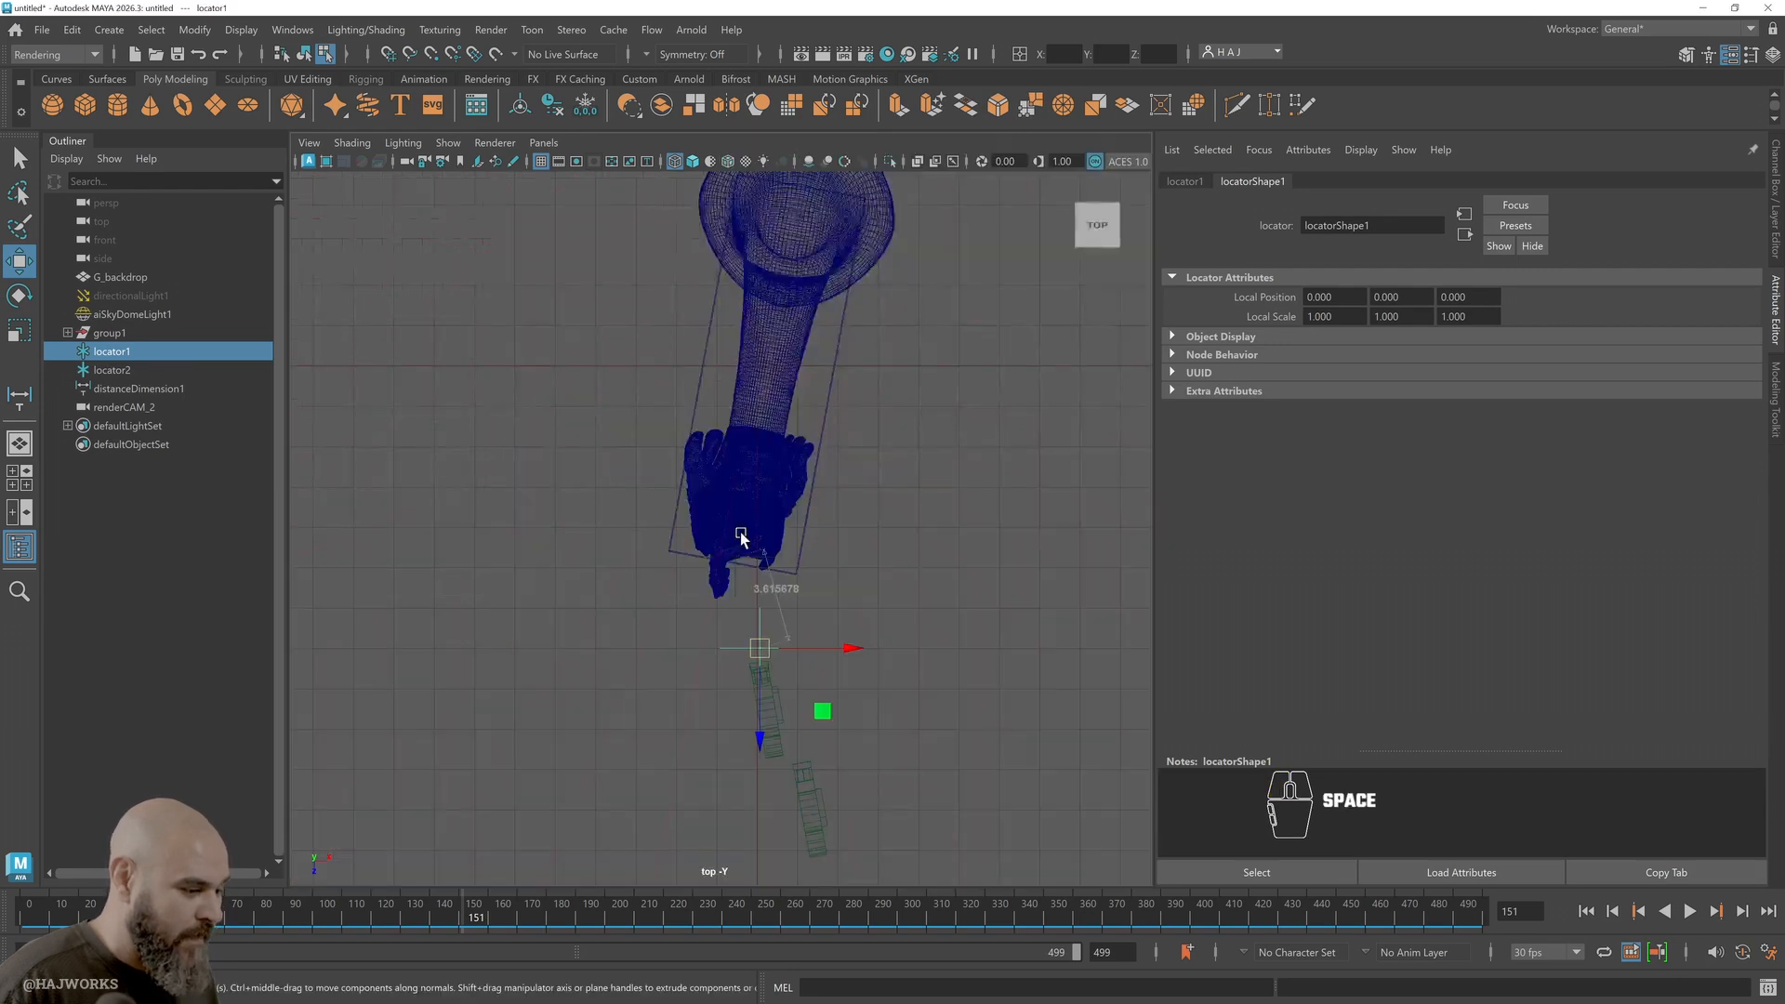
pyautogui.scroll(3, 772, 663)
pyautogui.moveTo(787, 734); pyautogui.dragTo(785, 759)
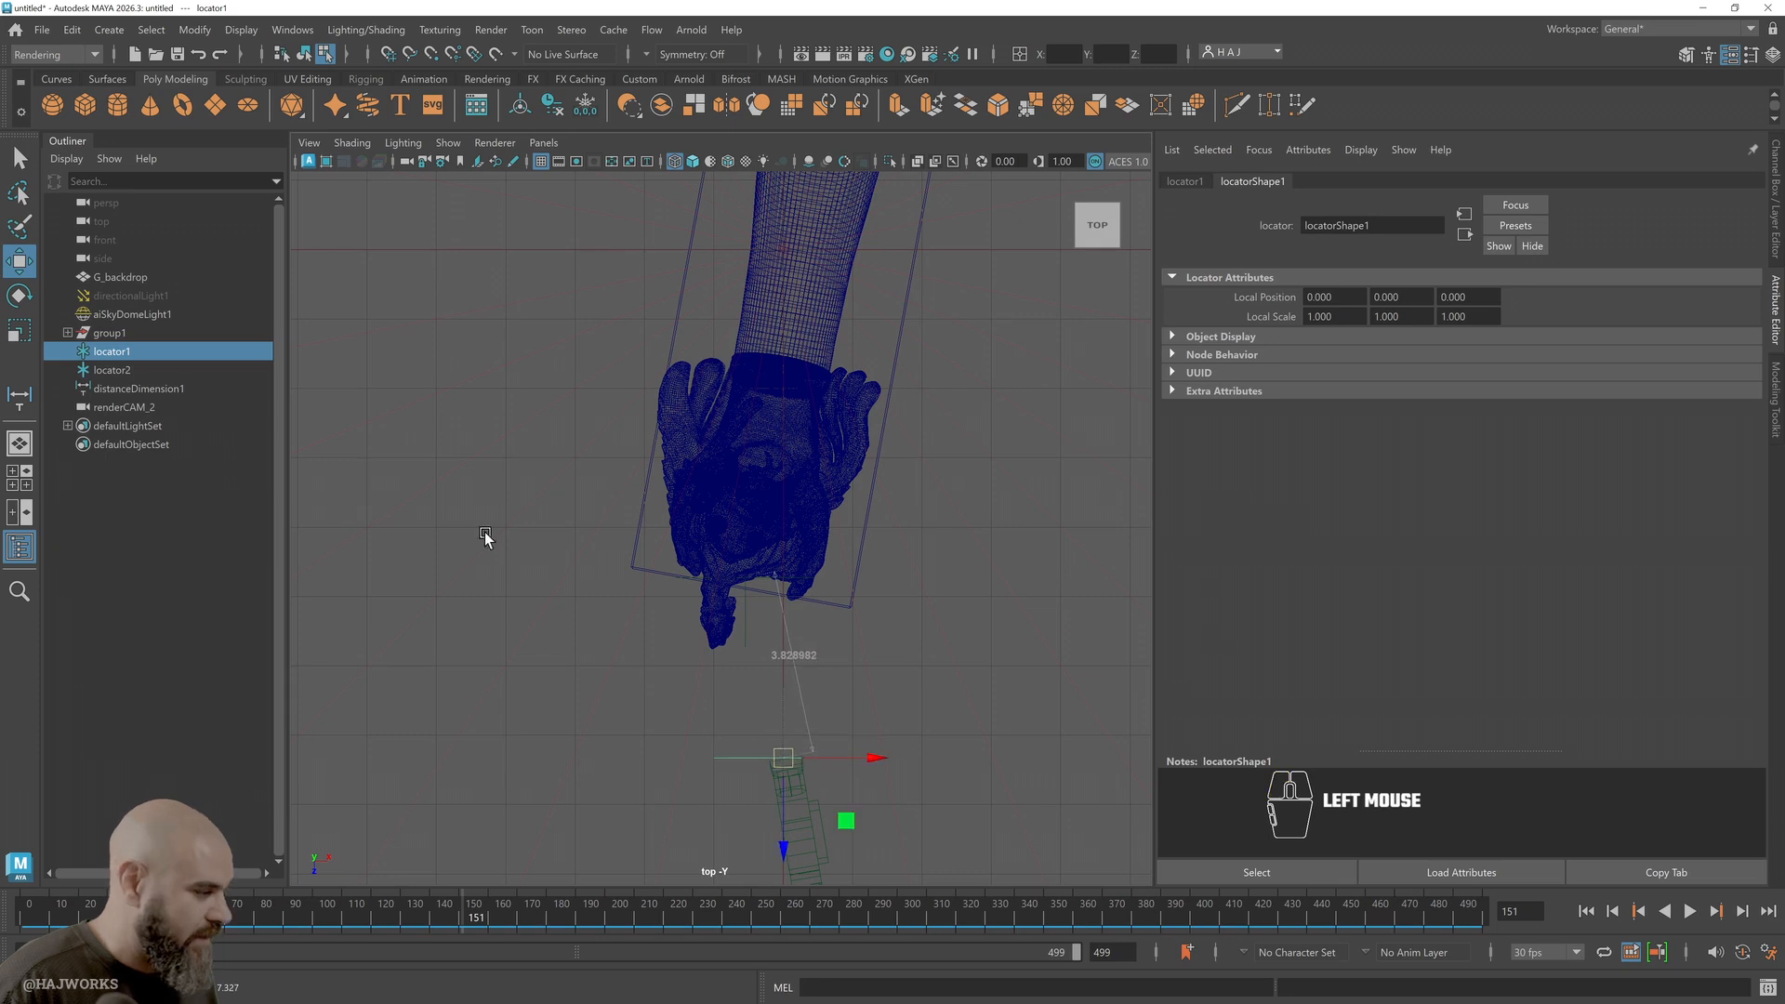
pyautogui.click(112, 370)
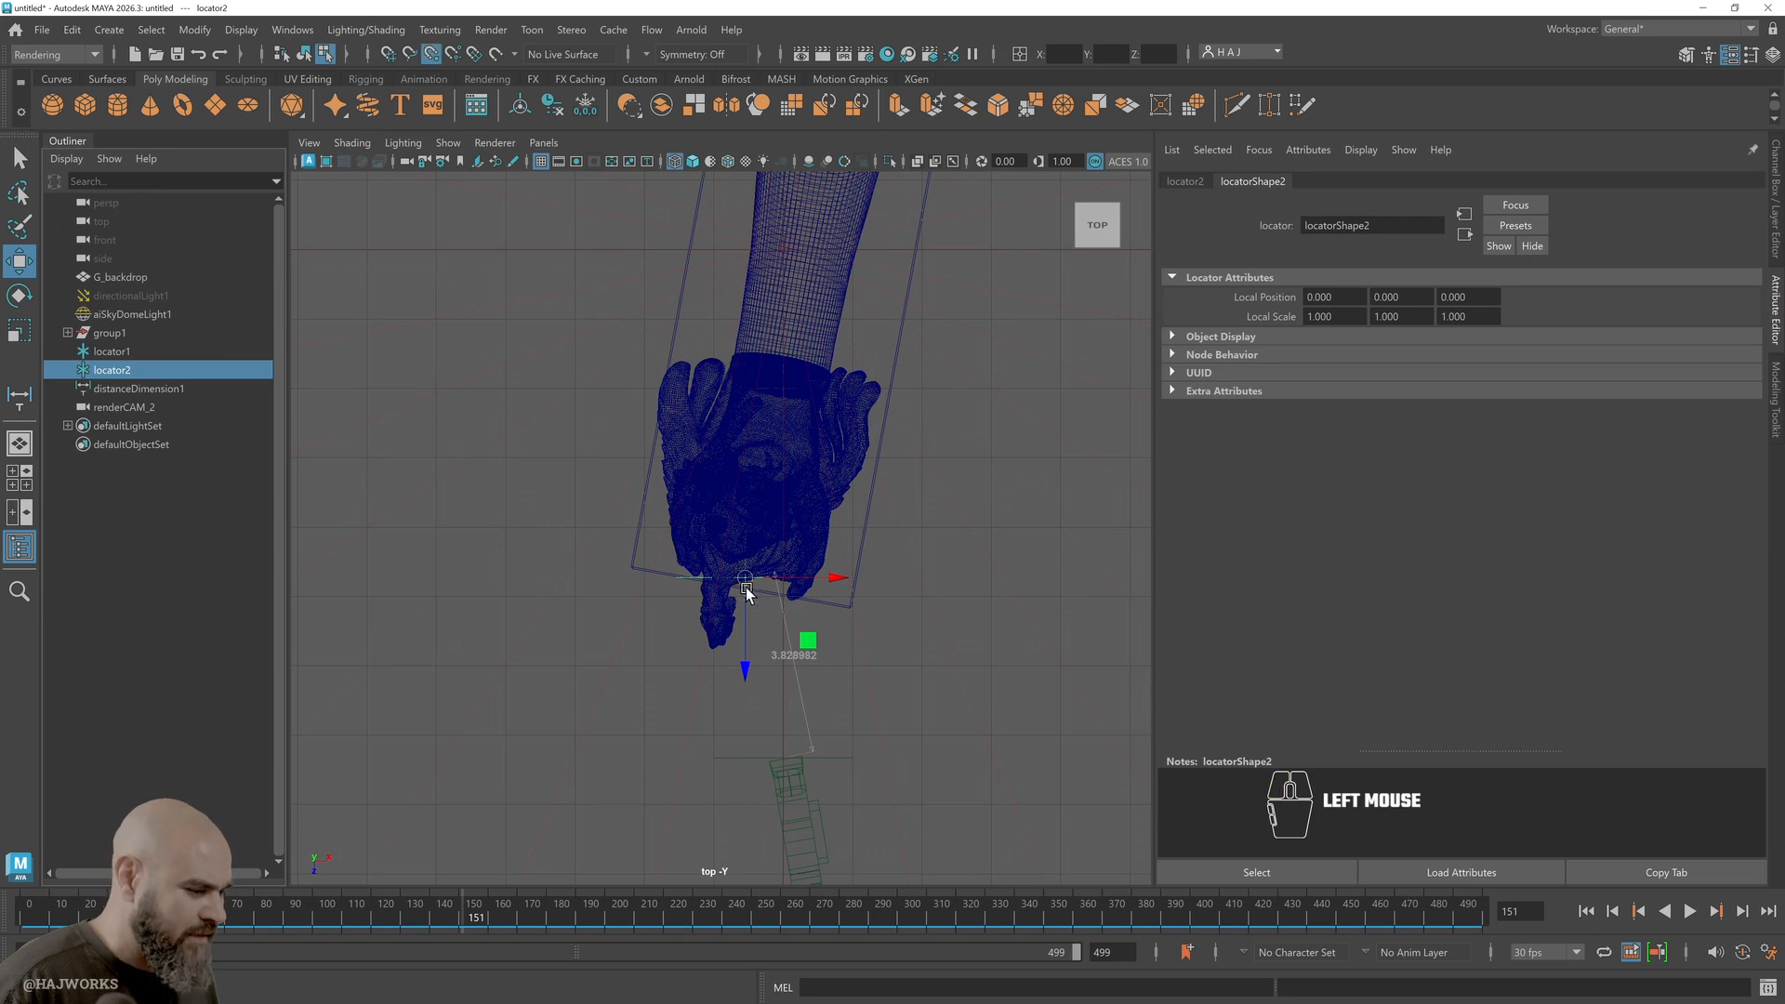
pyautogui.moveTo(745, 583); pyautogui.dragTo(748, 595)
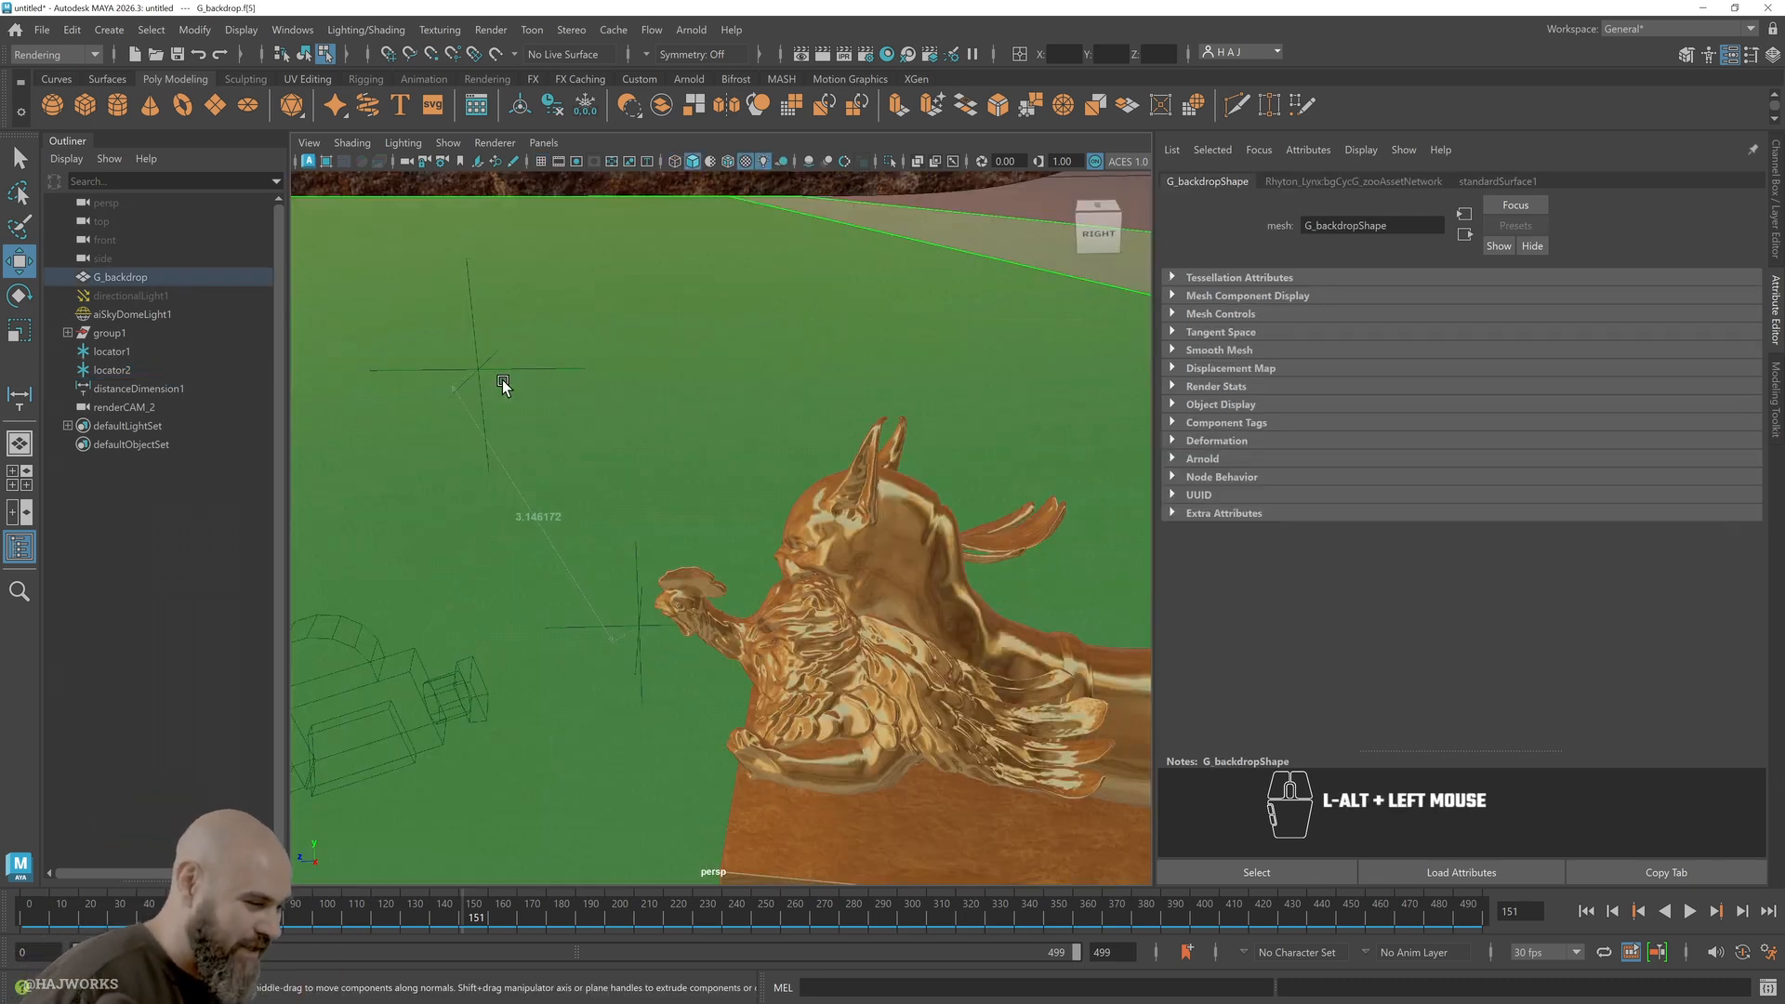
# In the perspective view, lower locator1 to renderCAM_2's lens height and align locator2 with the rooster's beak
pyautogui.click(127, 352)
pyautogui.keyDown('alt'); pyautogui.moveTo(606, 512); pyautogui.dragTo(726, 475, button='middle'); pyautogui.keyUp('alt')
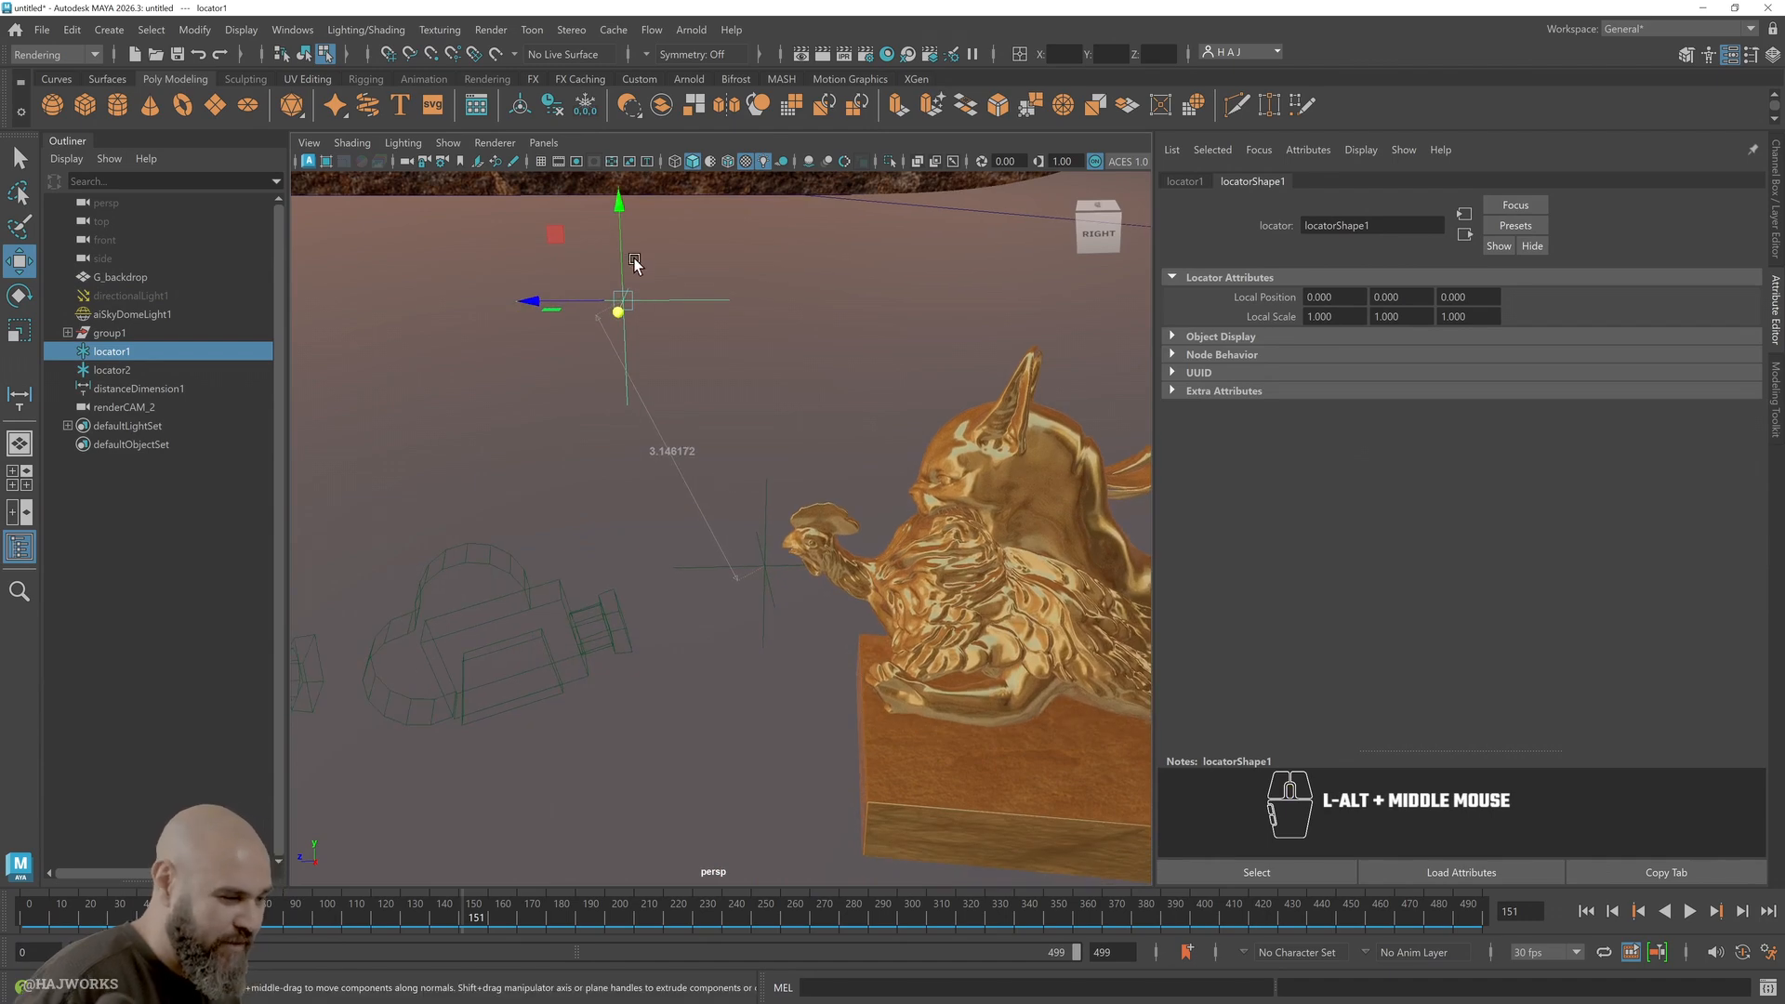
pyautogui.moveTo(620, 199); pyautogui.dragTo(626, 506)
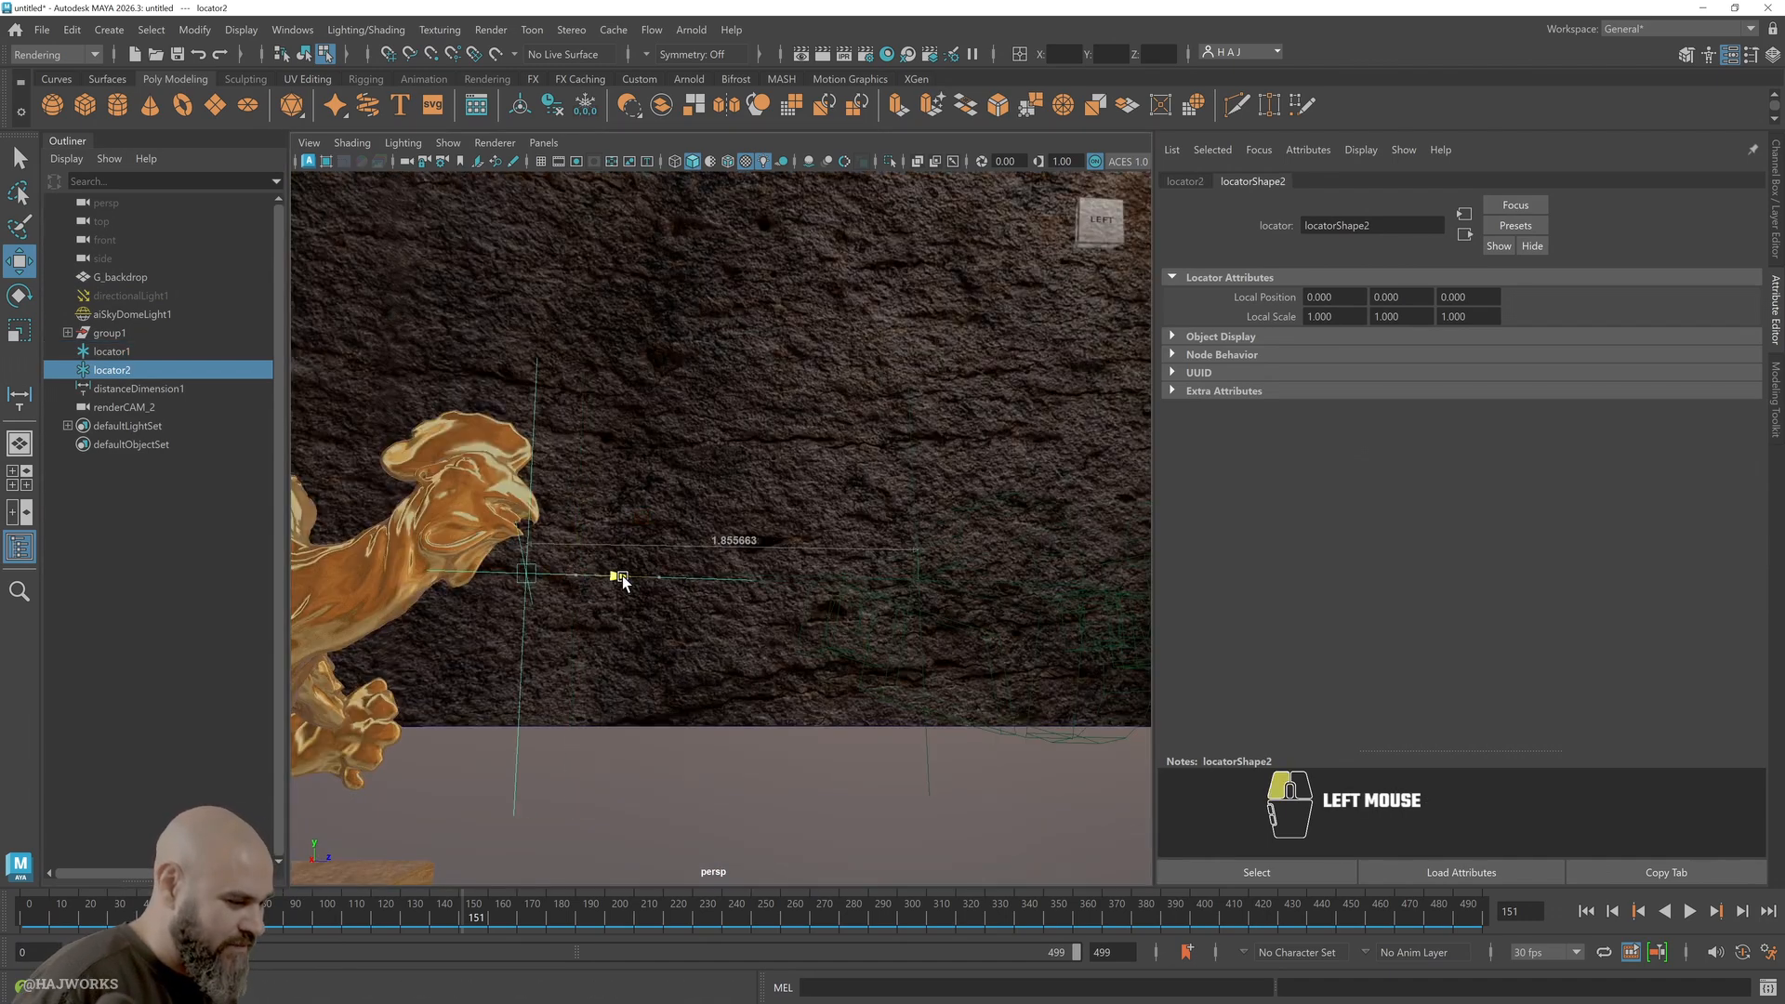
pyautogui.moveTo(622, 580); pyautogui.dragTo(632, 579)
pyautogui.moveTo(547, 473); pyautogui.dragTo(556, 510)
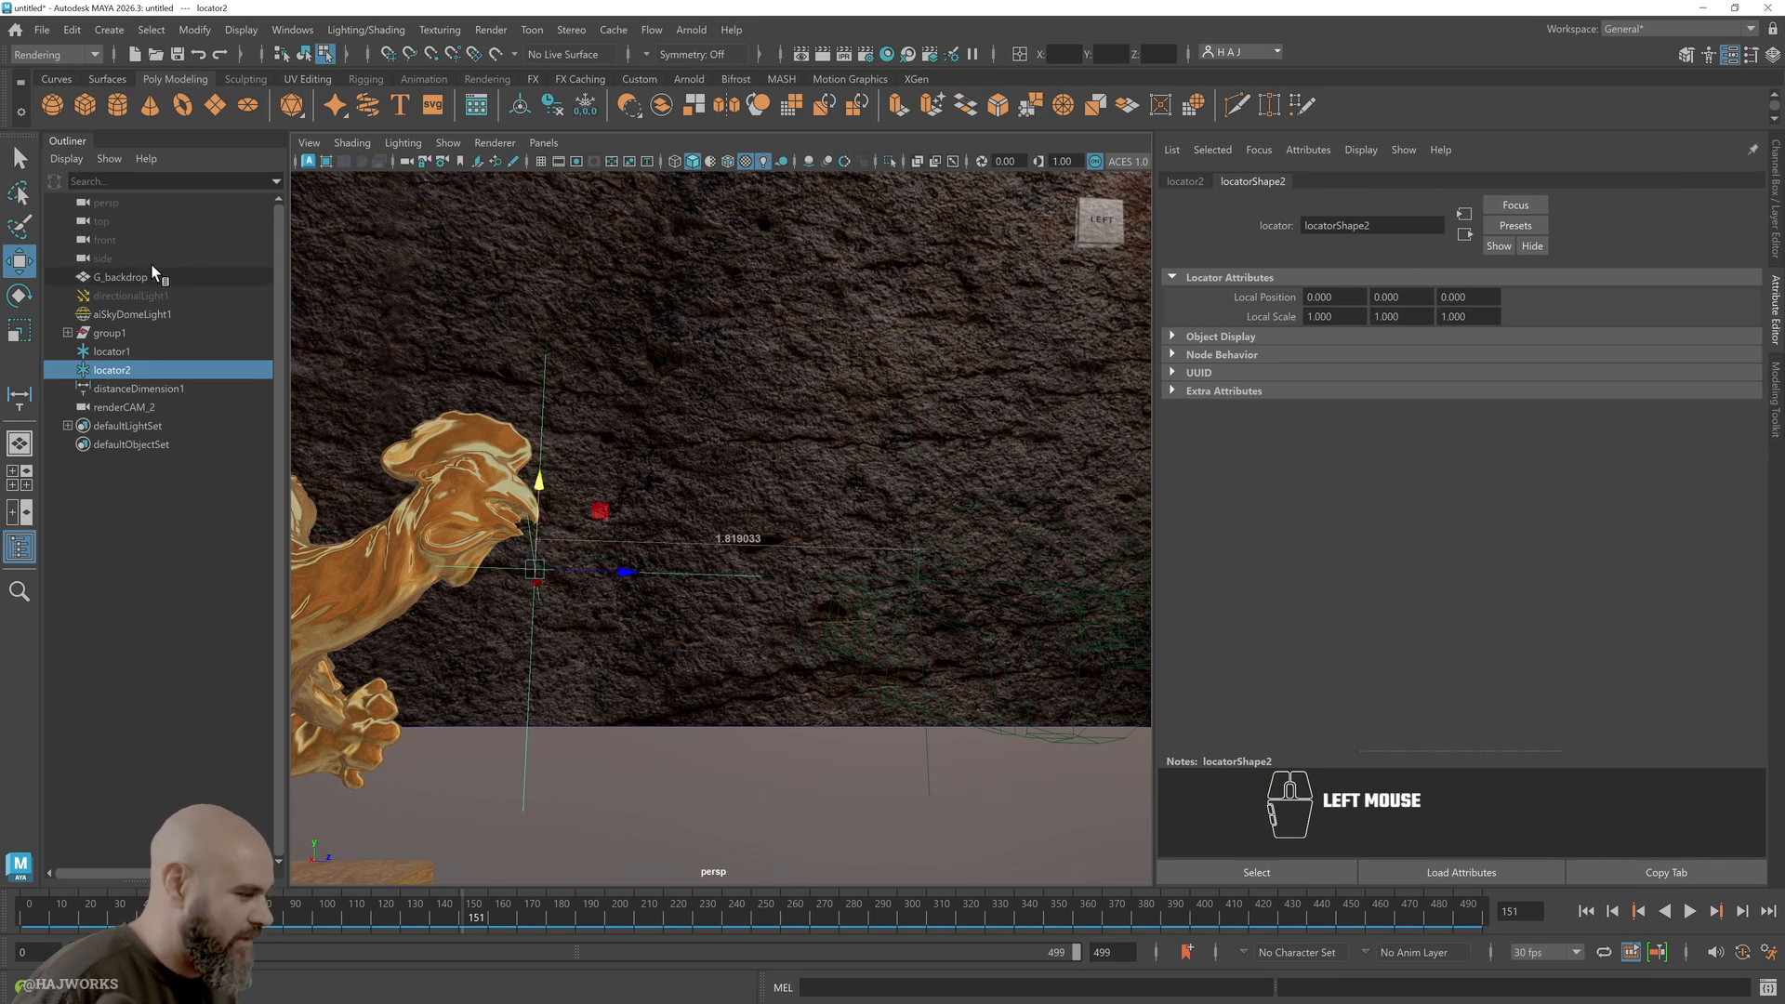
# Look through renderCAM_2 and select it to show its Depth of Field settings
pyautogui.press('space')
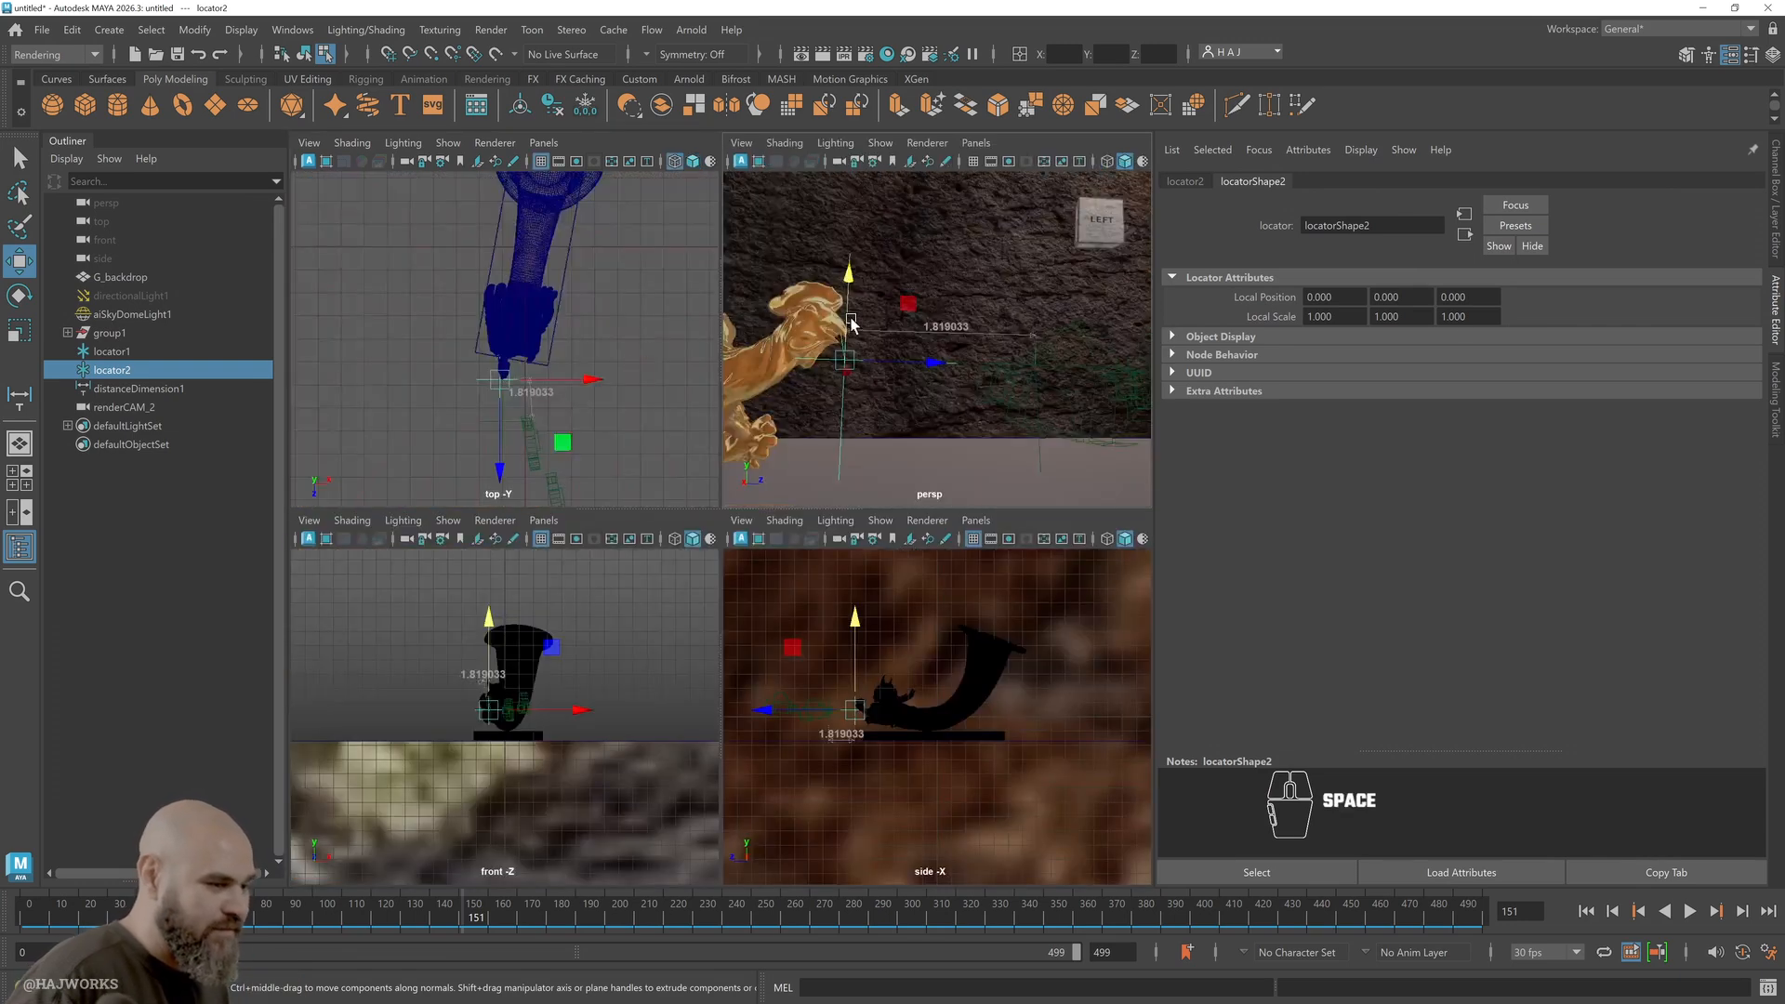
pyautogui.press('space')
pyautogui.click(544, 142)
pyautogui.moveTo(613, 162)
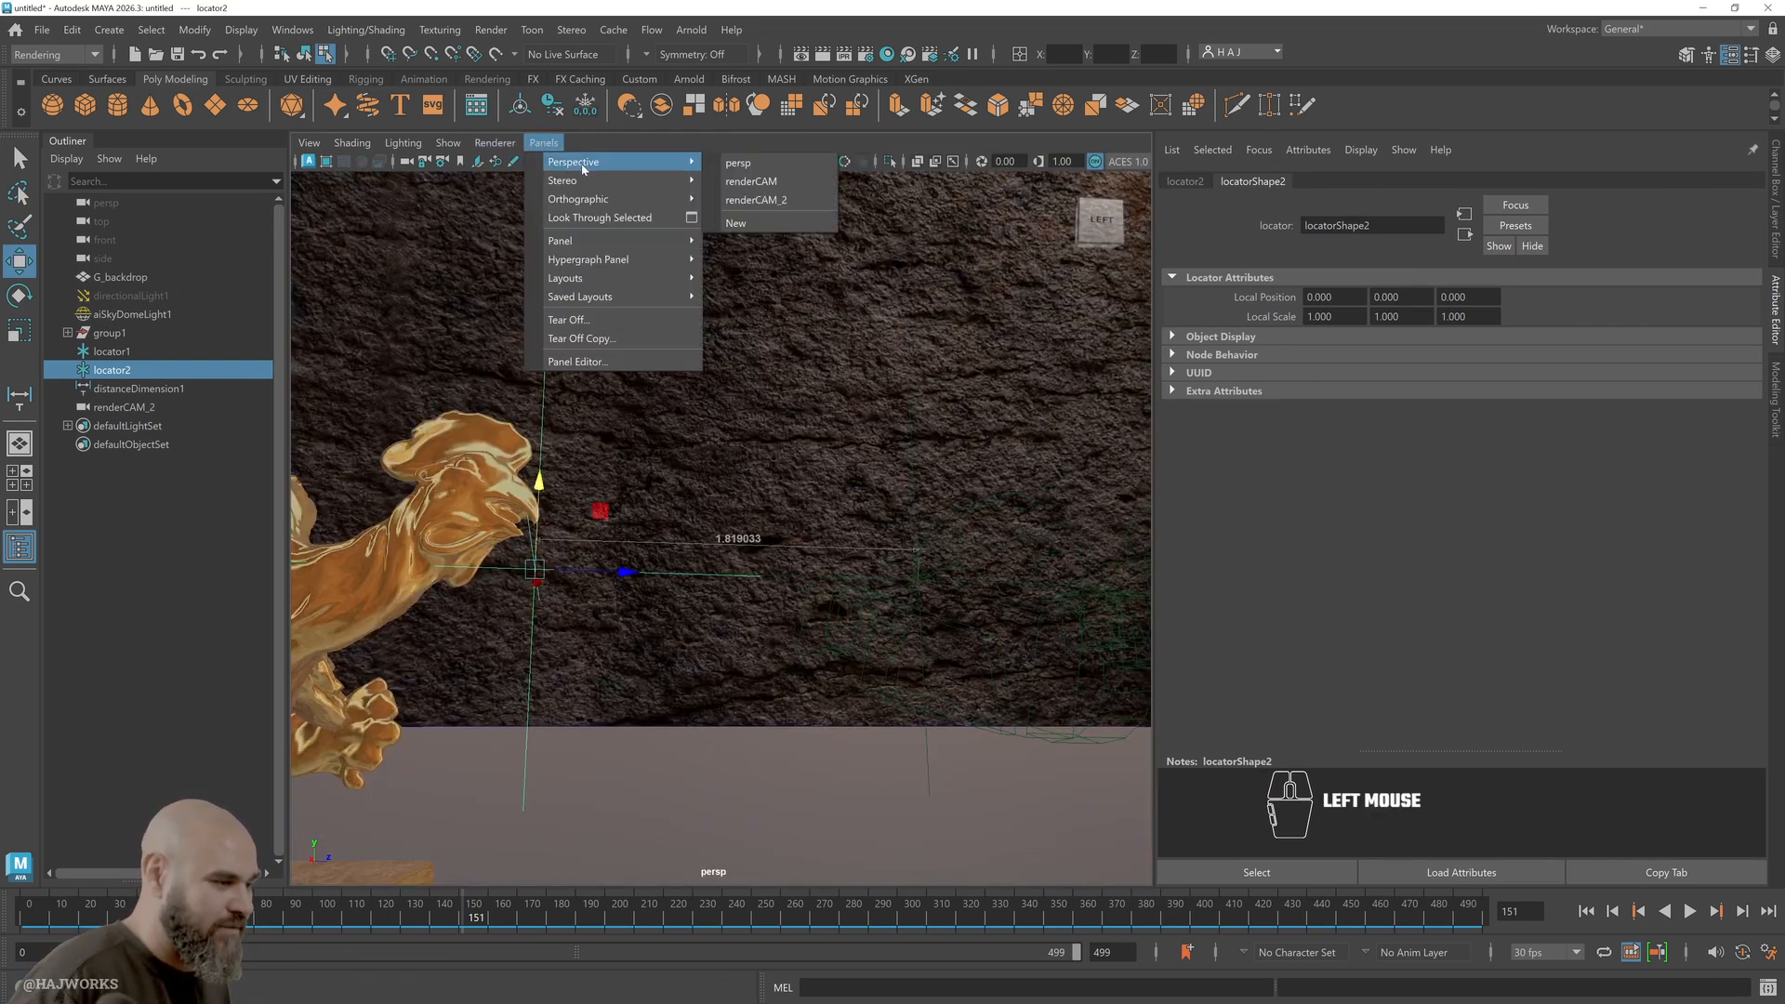
pyautogui.click(769, 199)
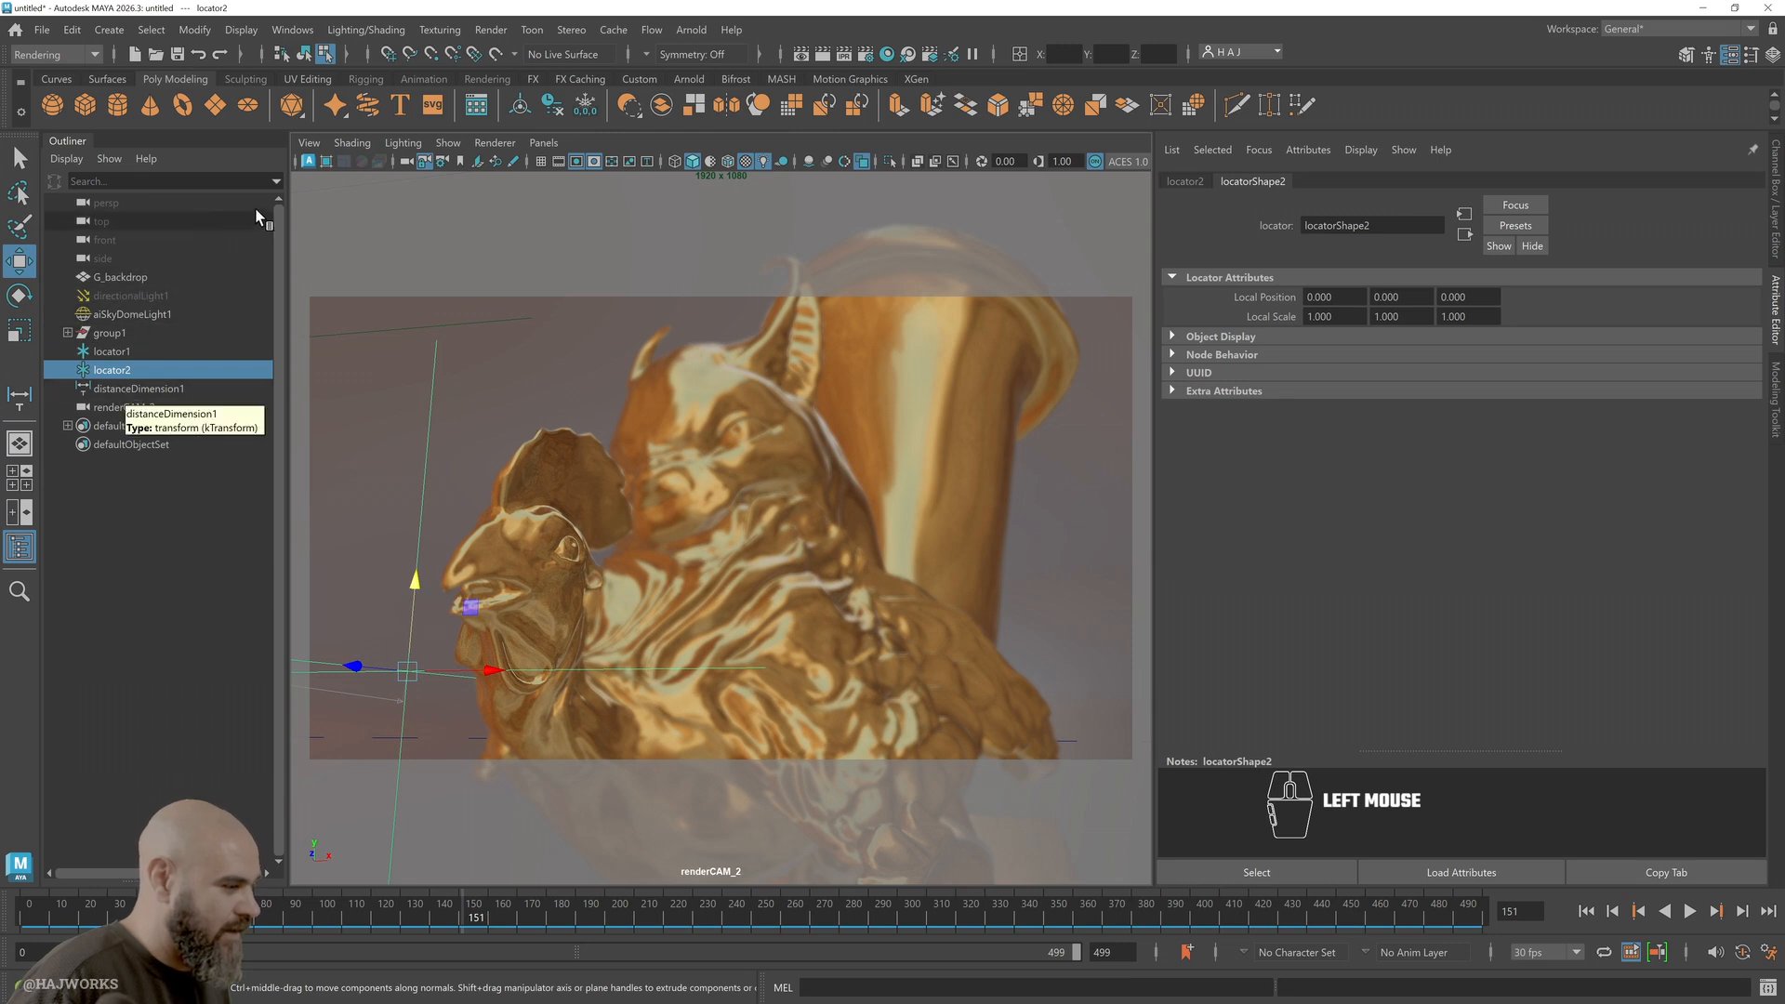
pyautogui.click(309, 142)
pyautogui.click(336, 176)
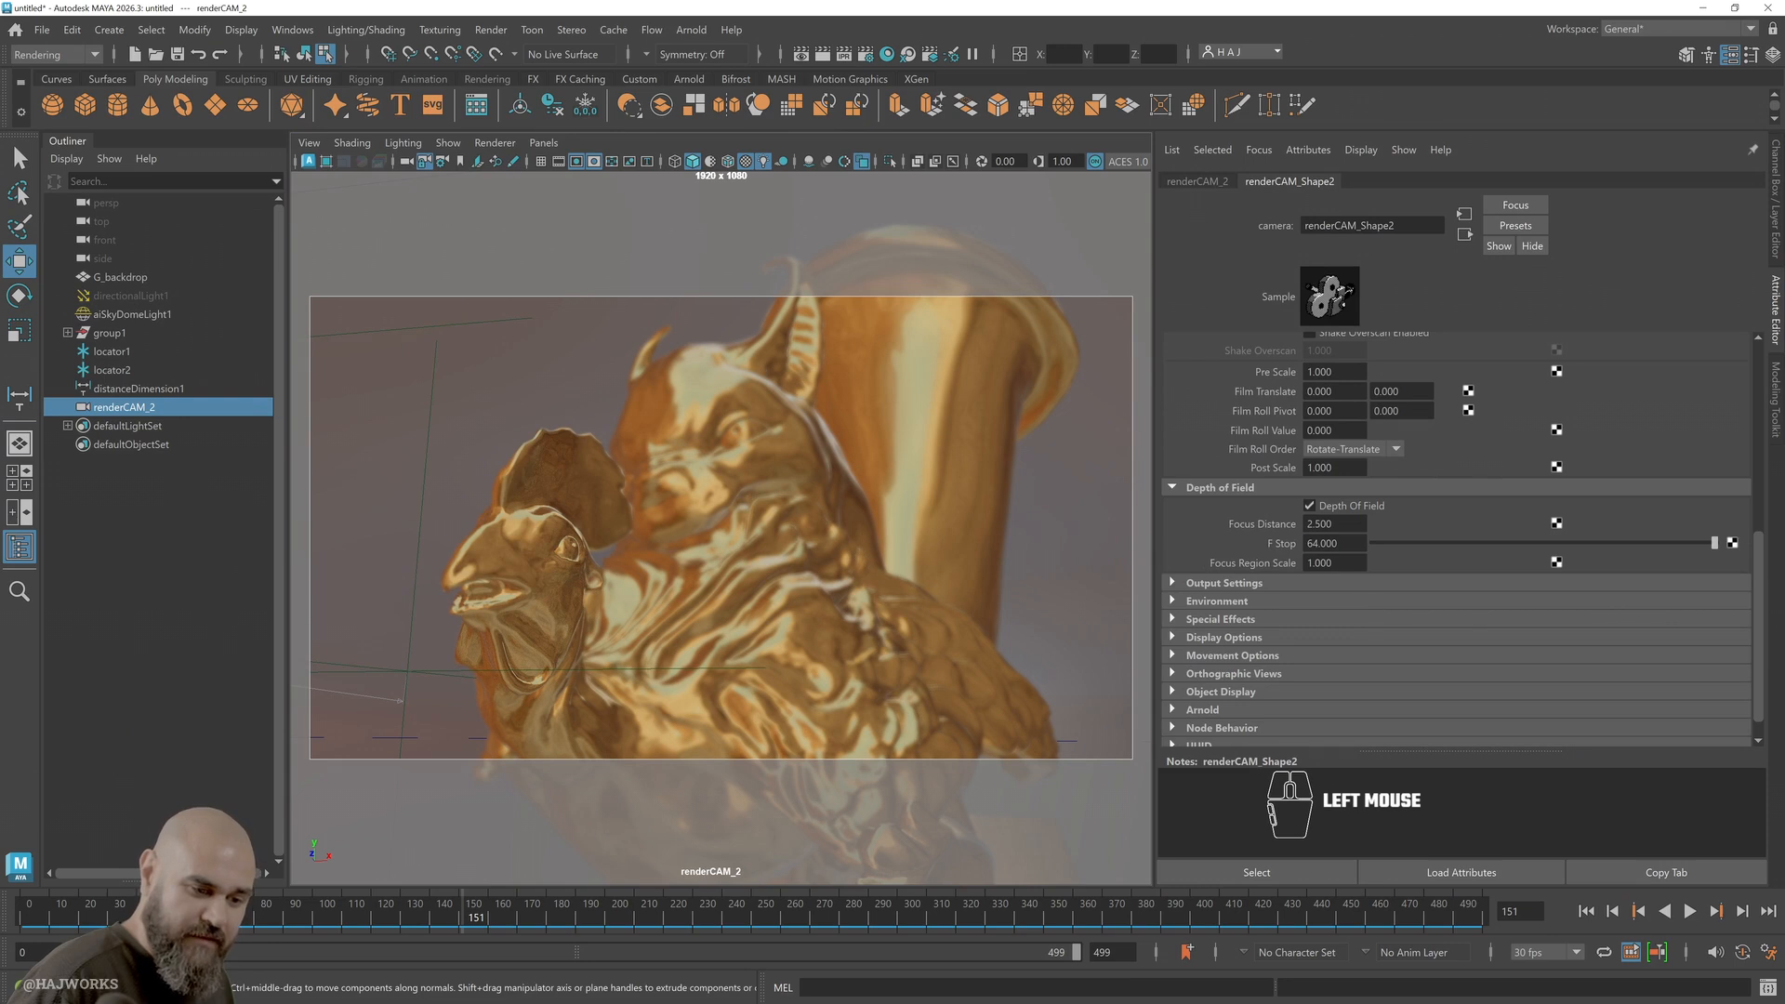
# Try focus distances of 1.8 and 2 on renderCAM_2
pyautogui.write('1.8')
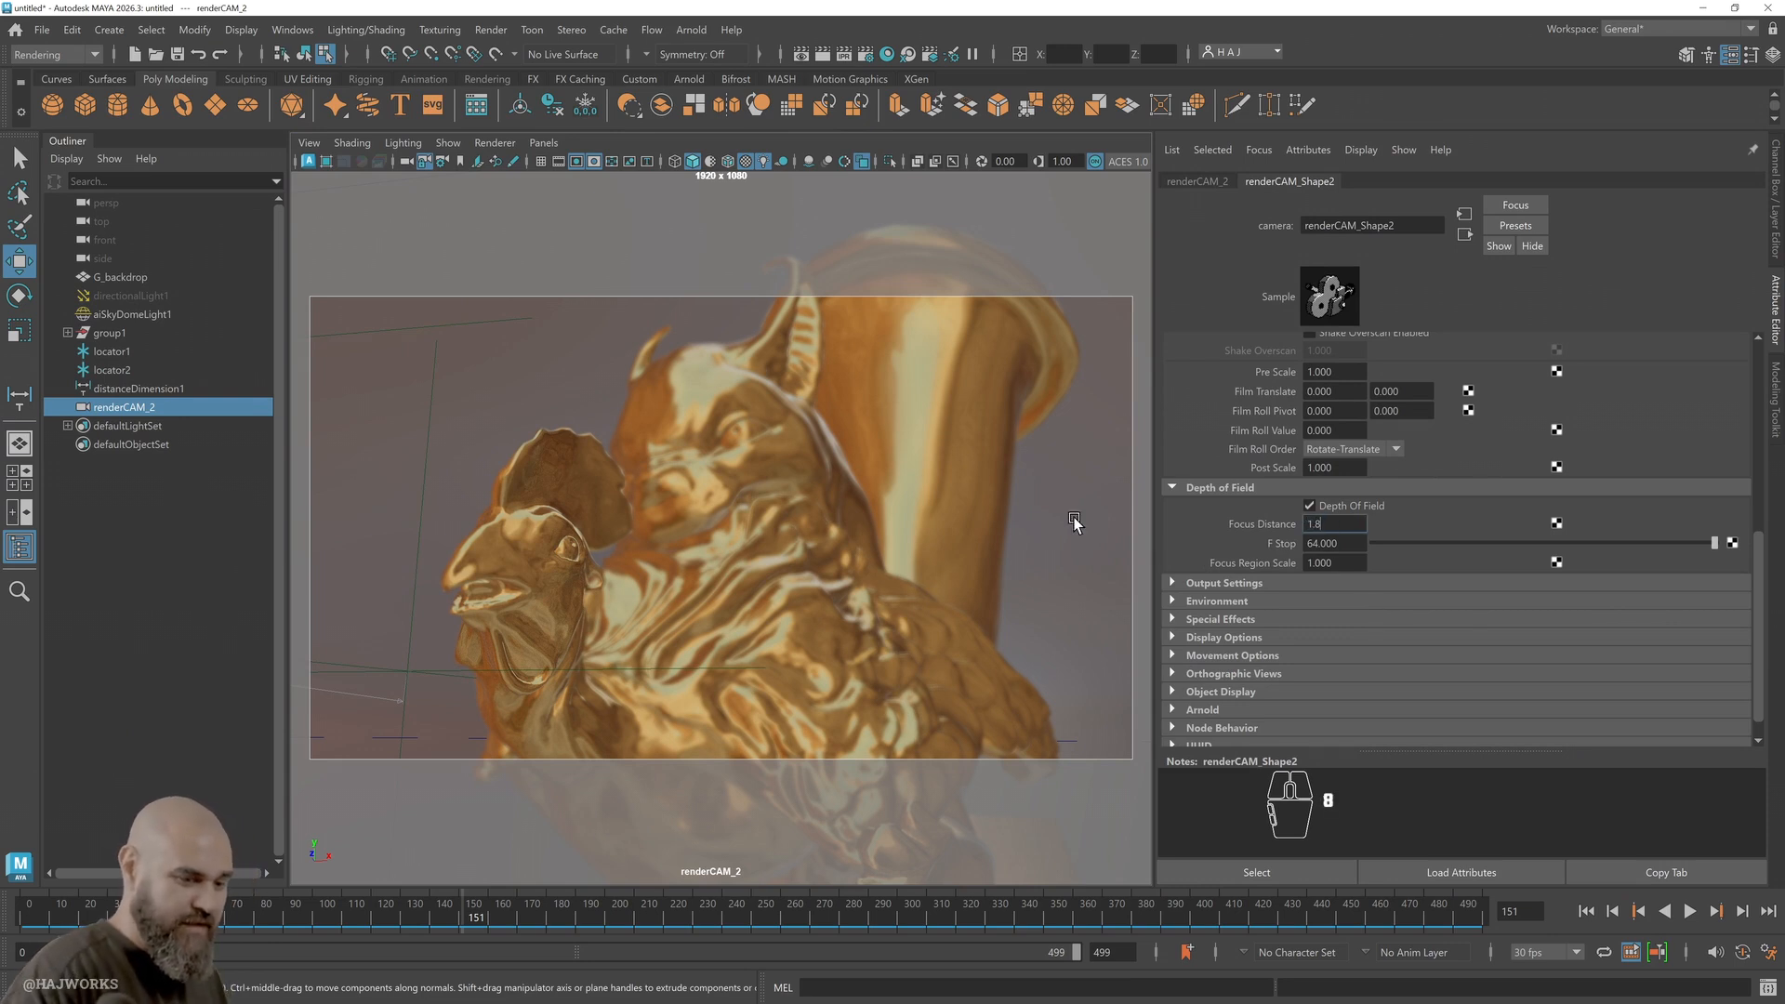
pyautogui.press('Return')
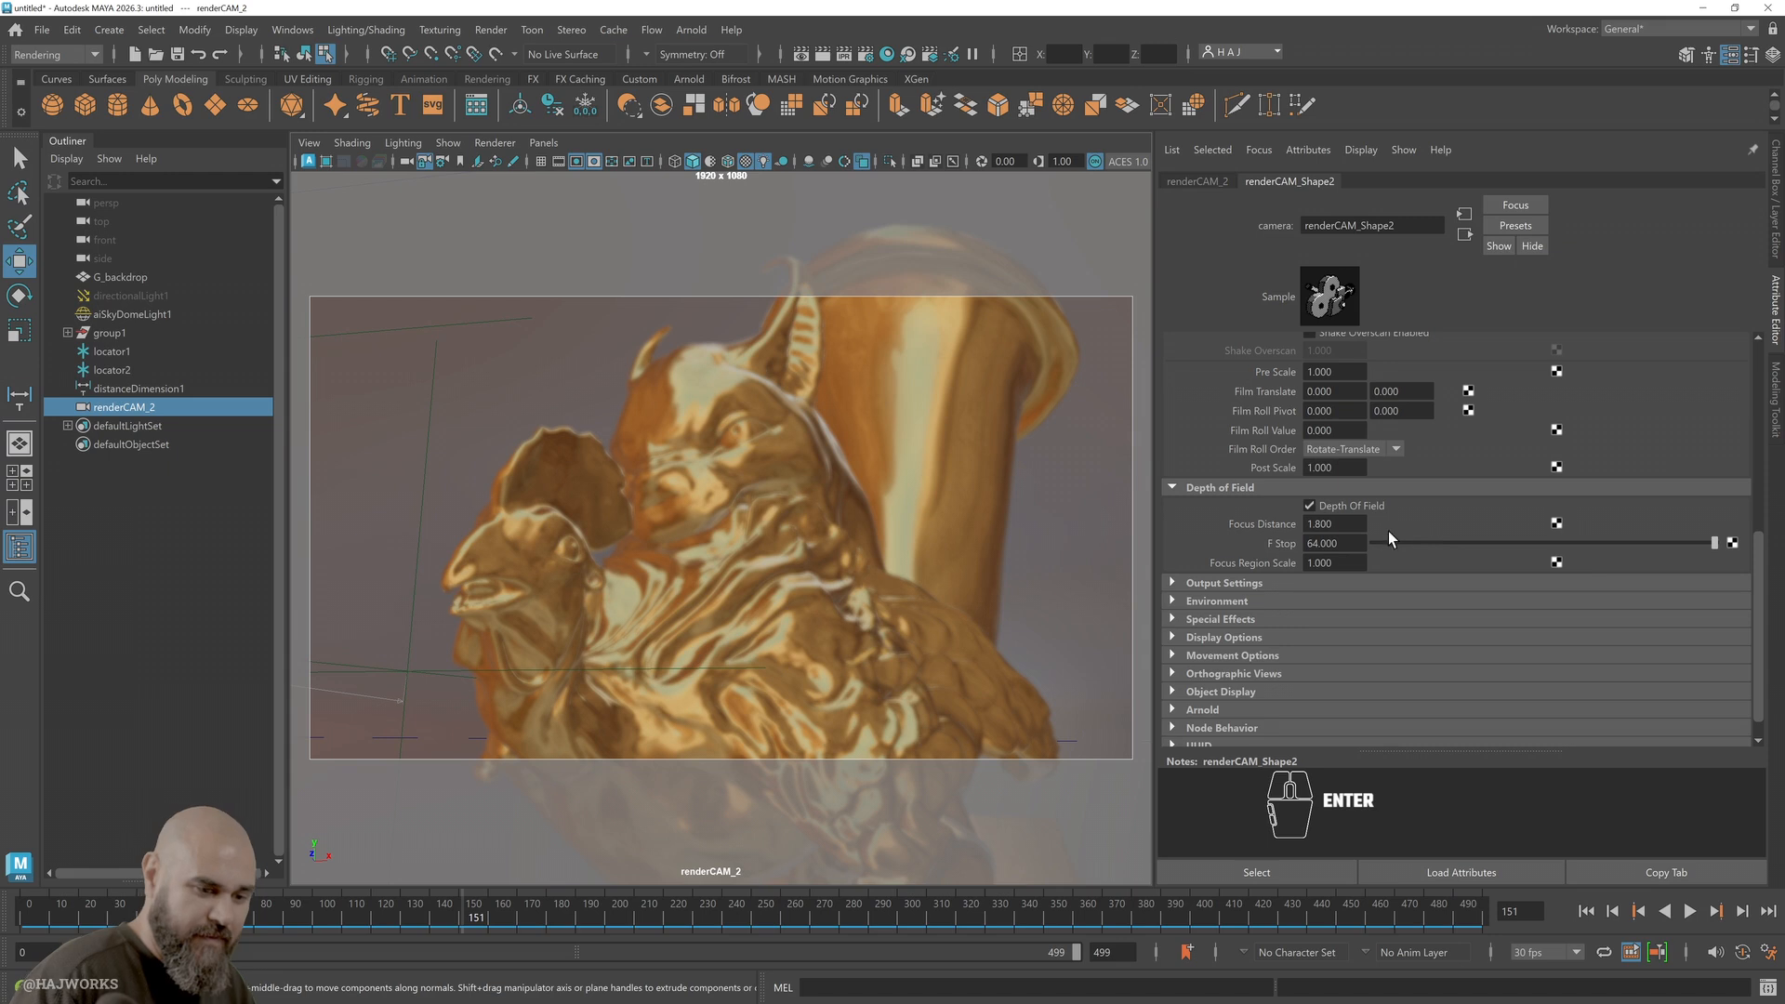
pyautogui.click(1335, 524)
pyautogui.write('2')
pyautogui.press('Return')
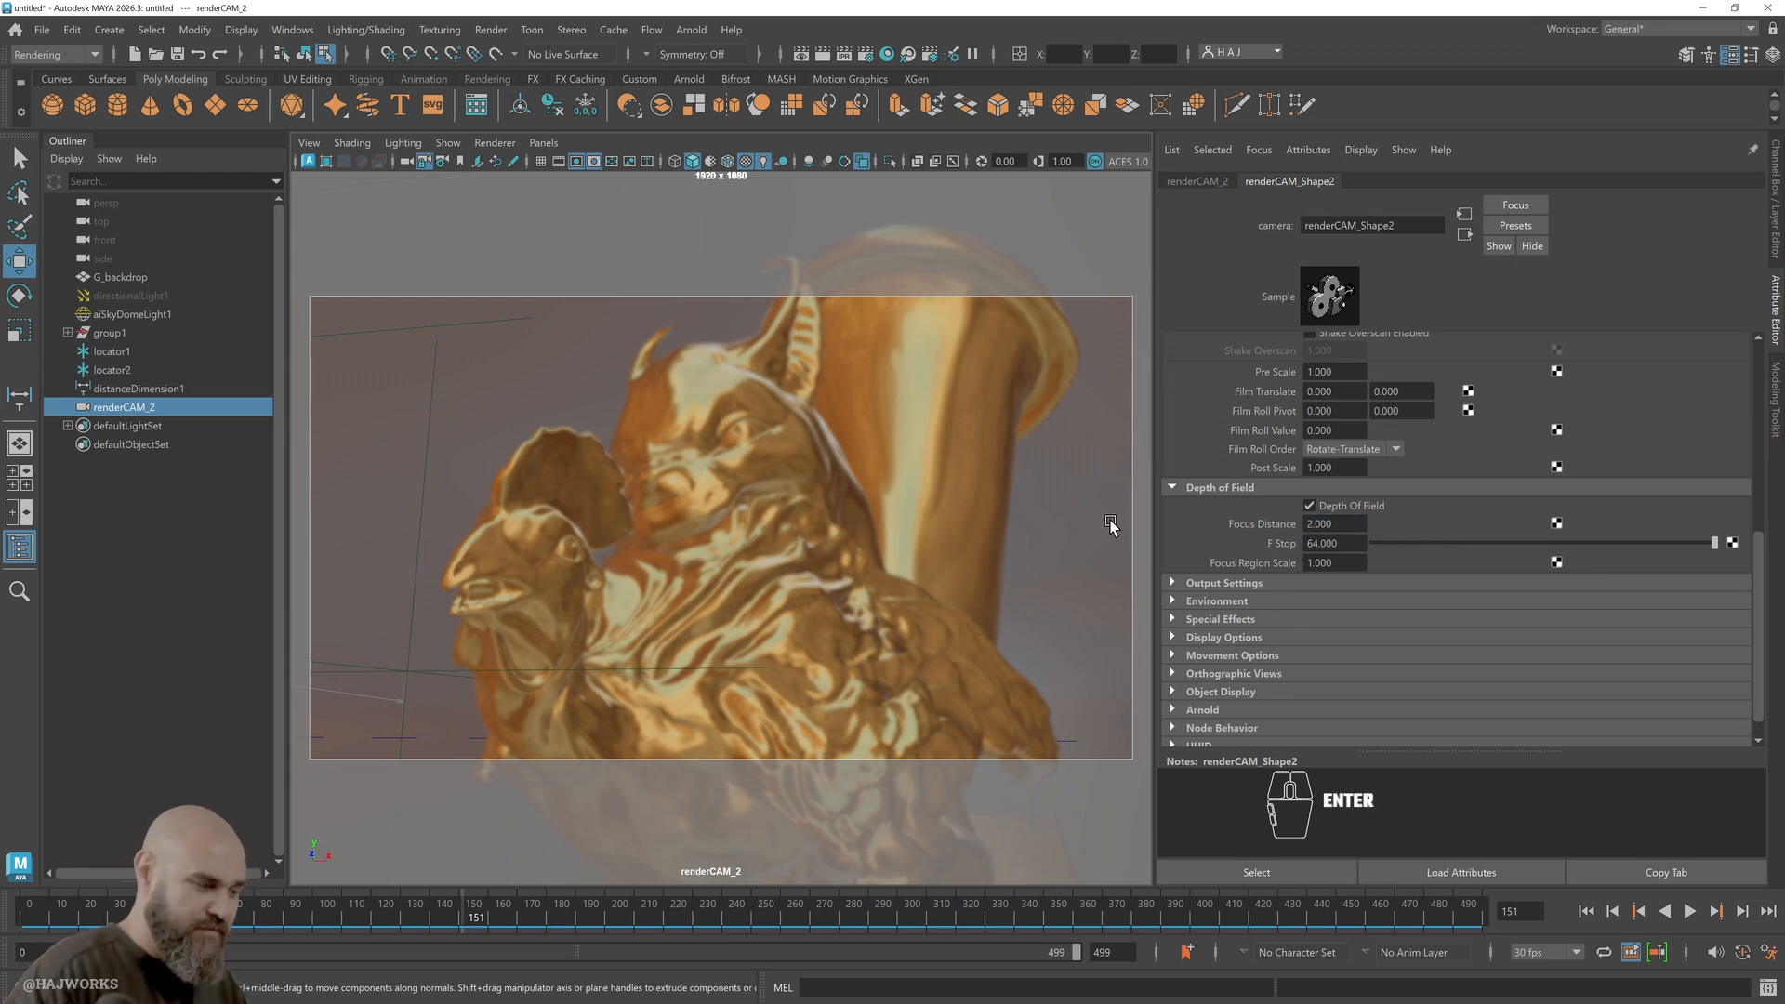
# Set renderCAM_2's focus distance to 2.5 and its F Stop to about 54
pyautogui.click(1338, 523)
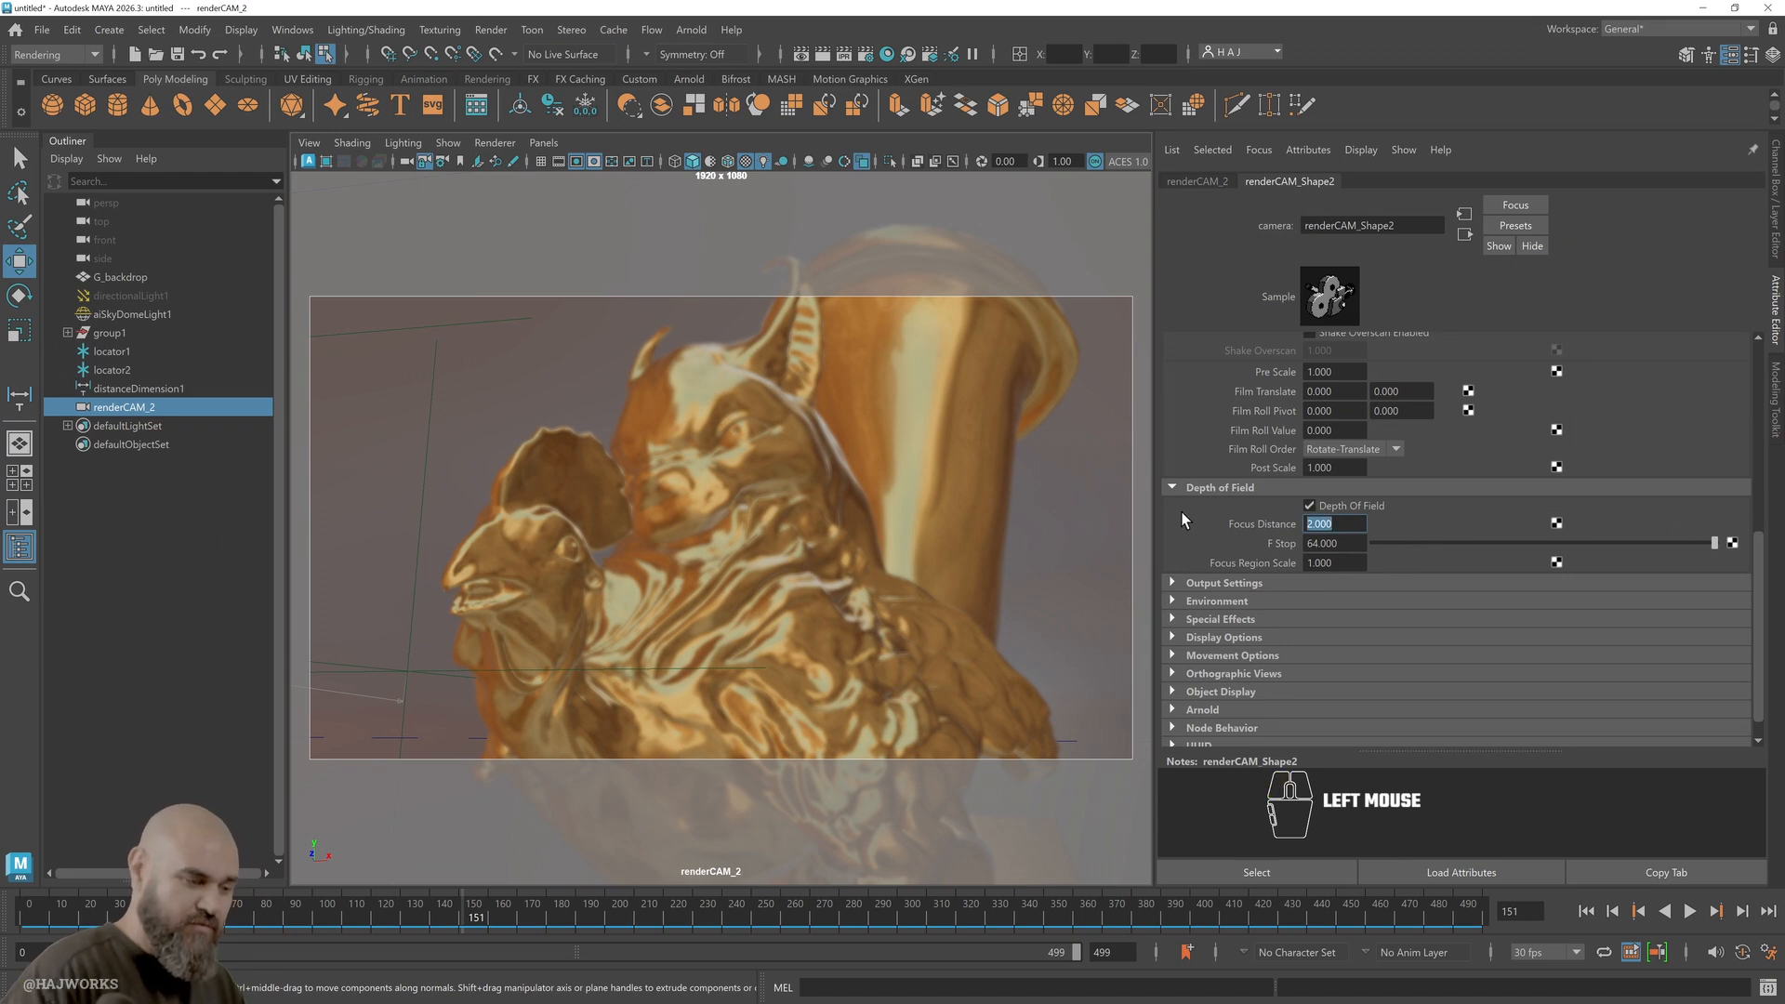
pyautogui.write('2.5')
pyautogui.press('Return')
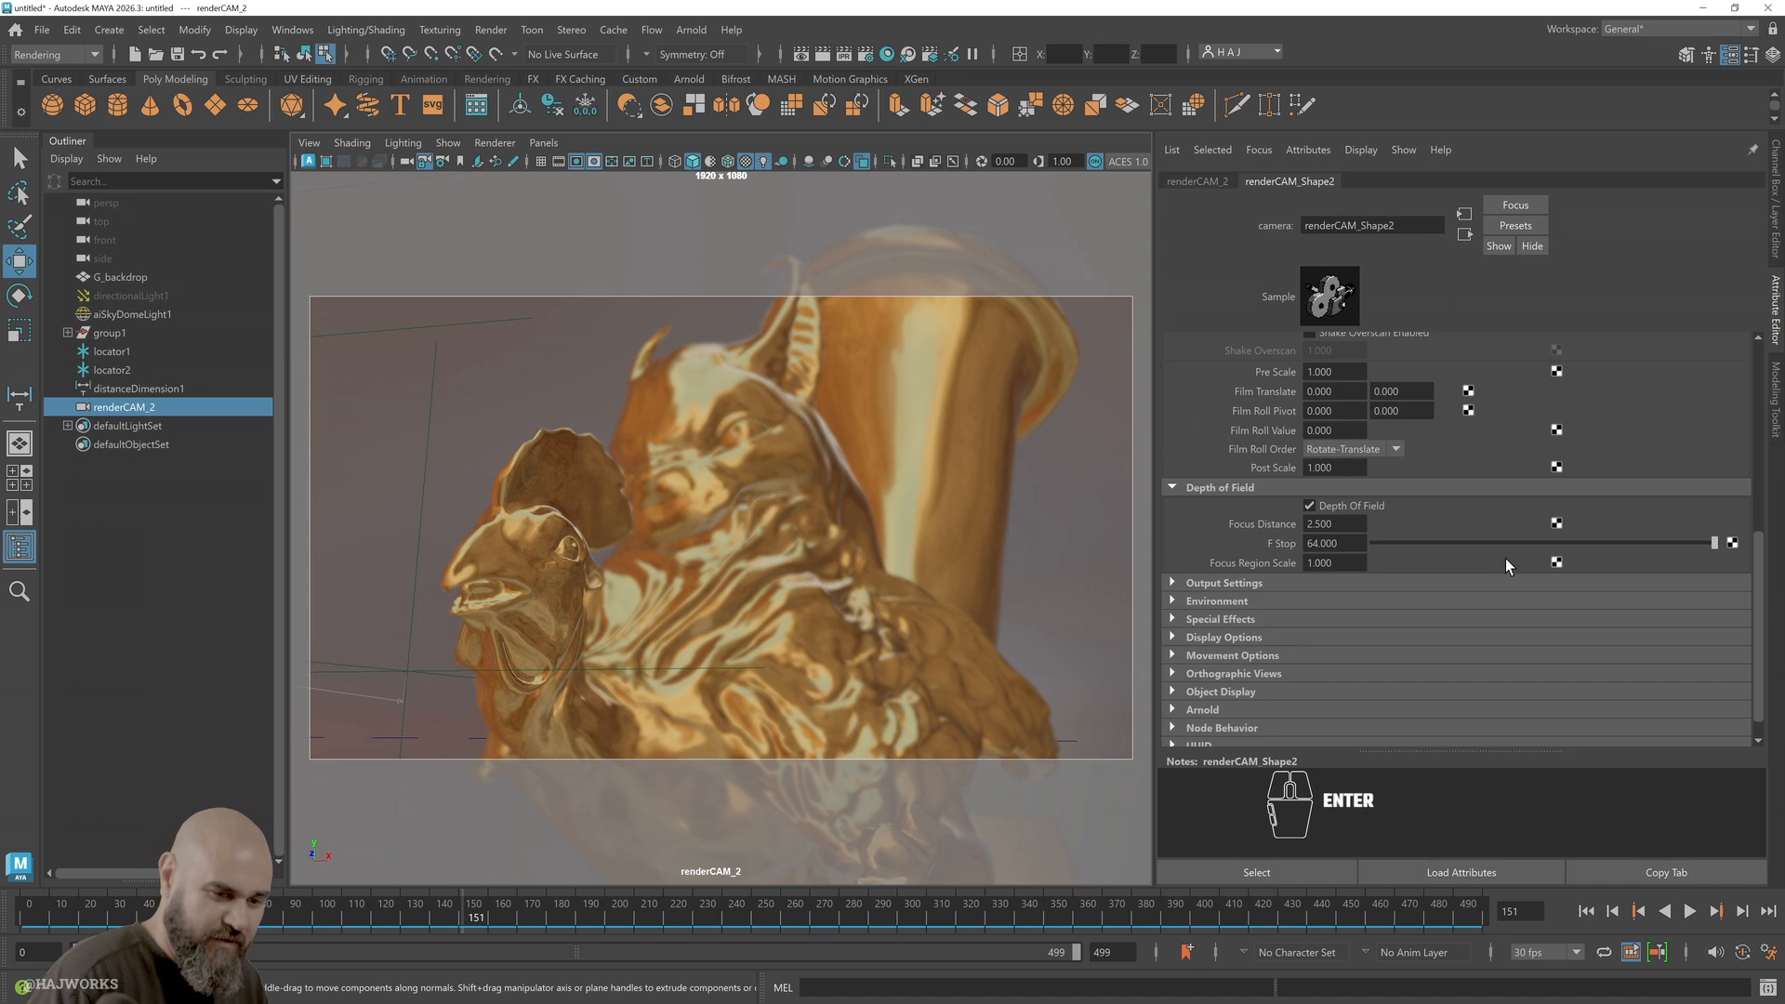
pyautogui.moveTo(1704, 546); pyautogui.dragTo(1678, 556)
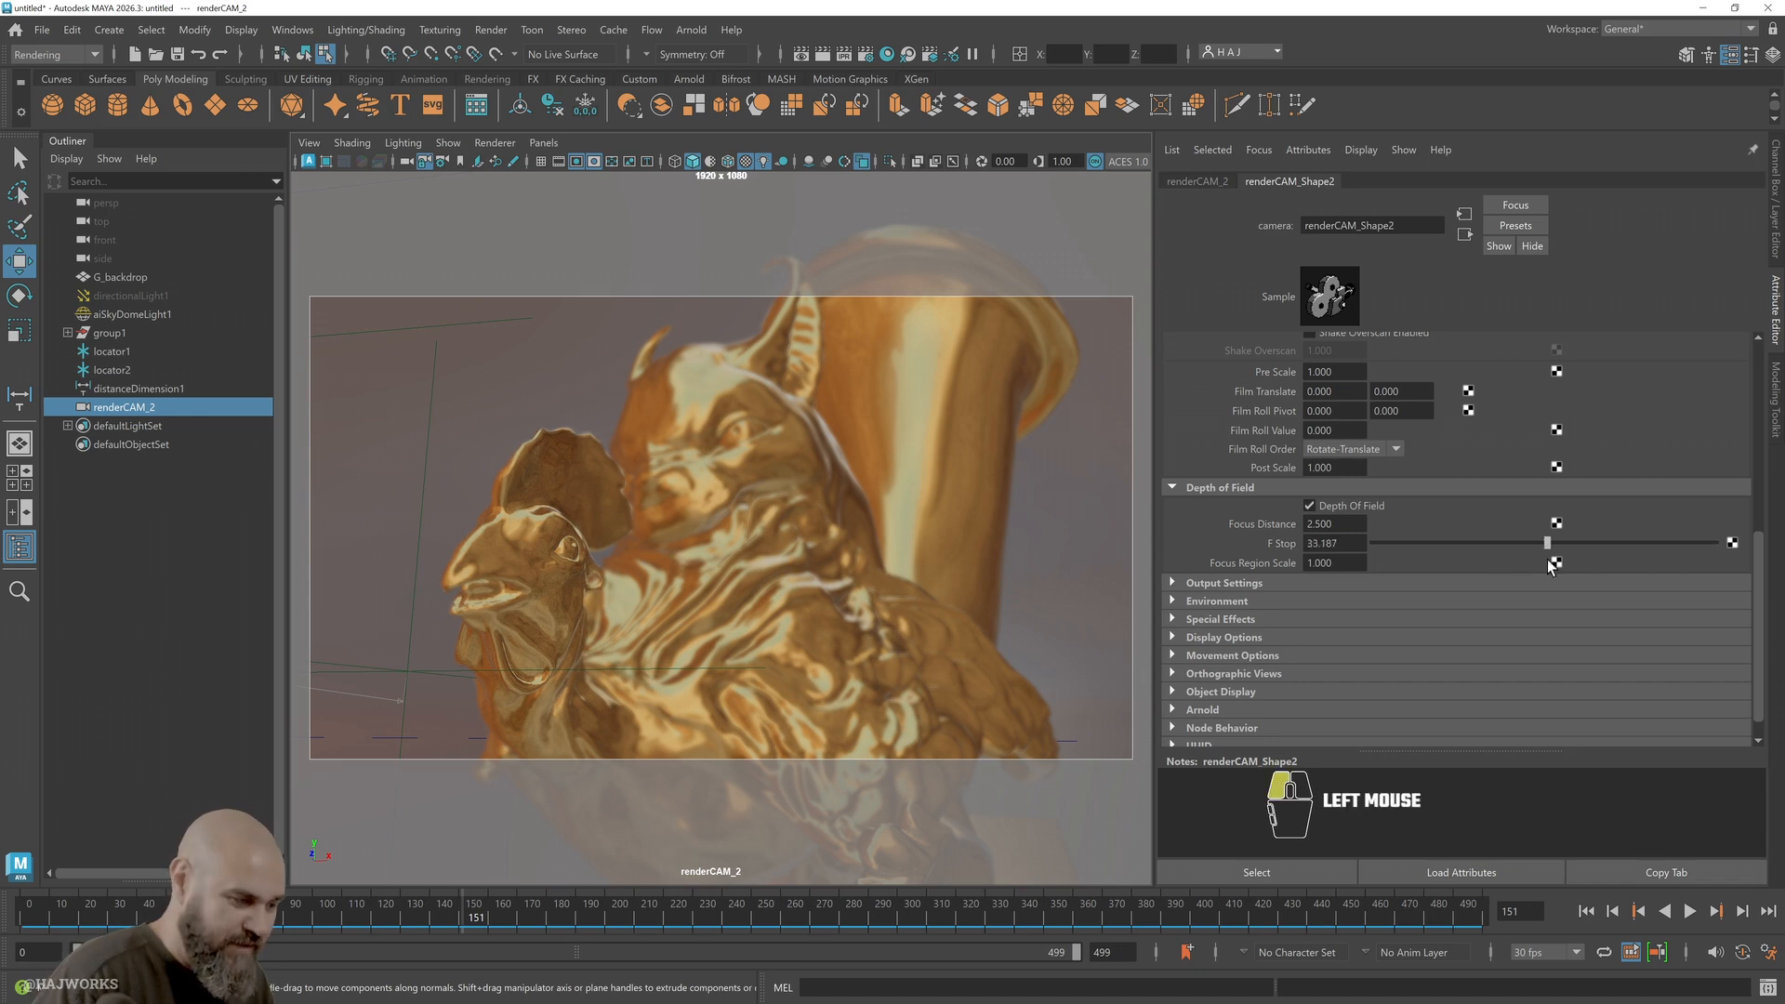
pyautogui.moveTo(1417, 572); pyautogui.dragTo(1586, 561)
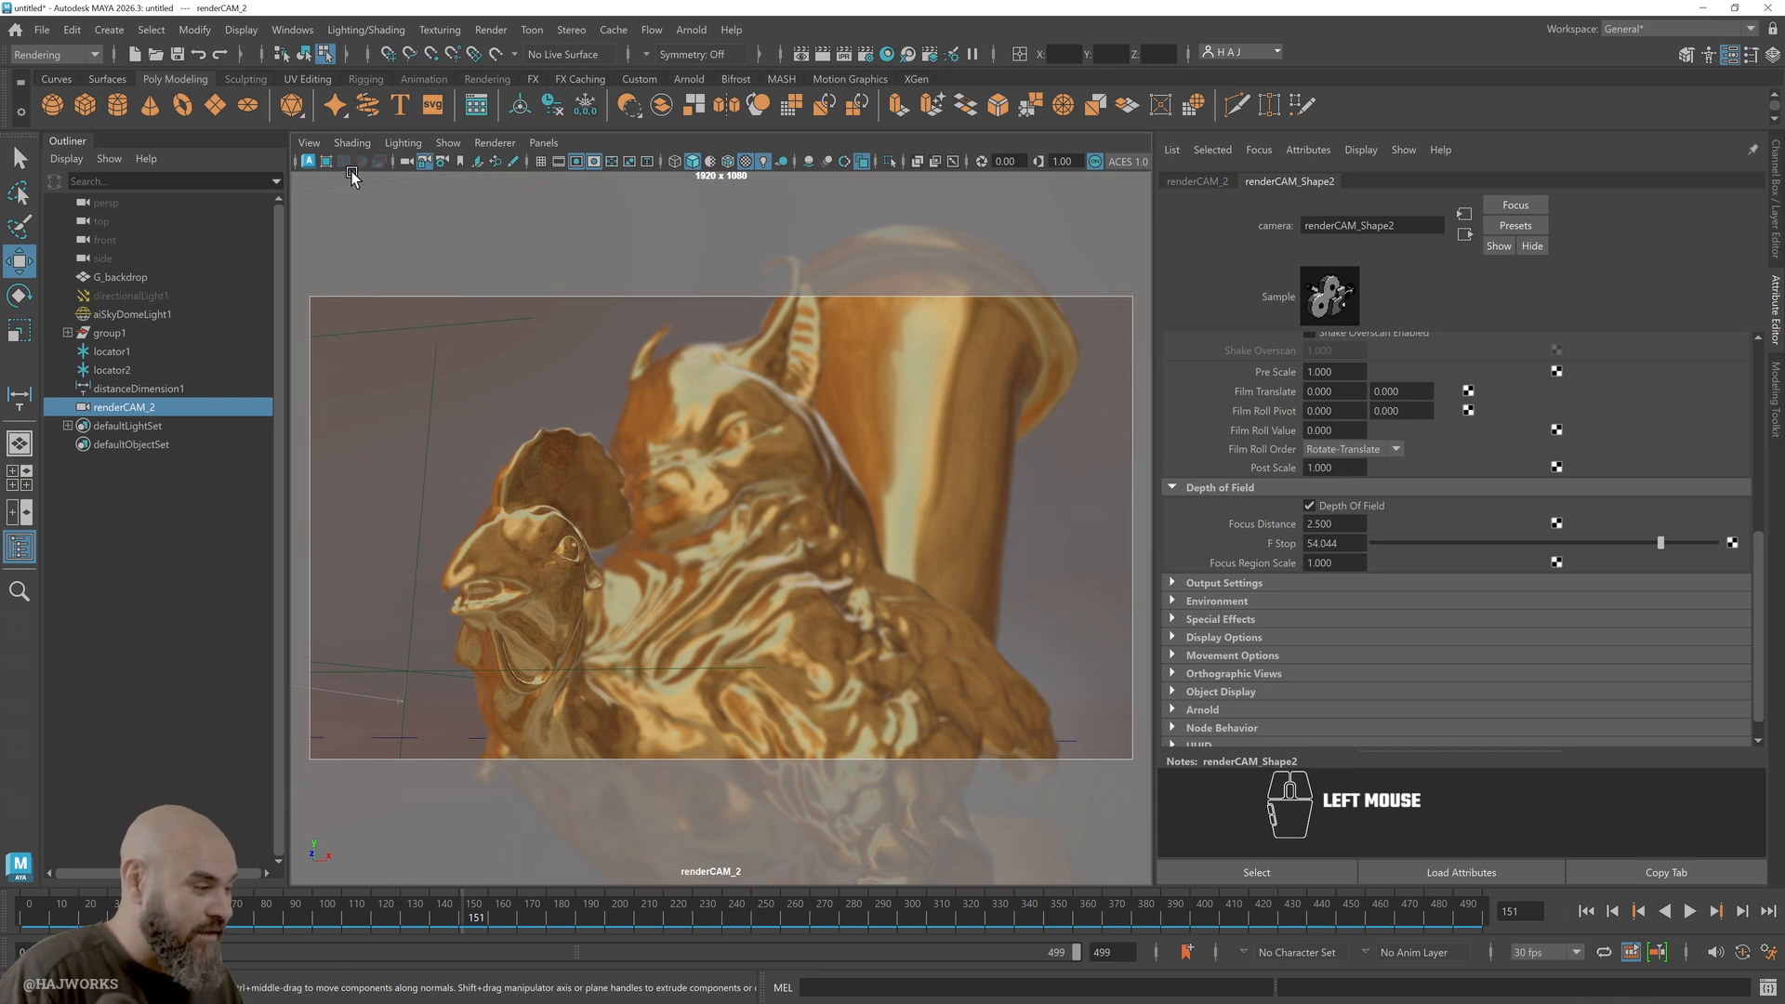
# Select renderCAM_2 and set a keyframe on it at frame 151
pyautogui.click(312, 144)
pyautogui.click(328, 174)
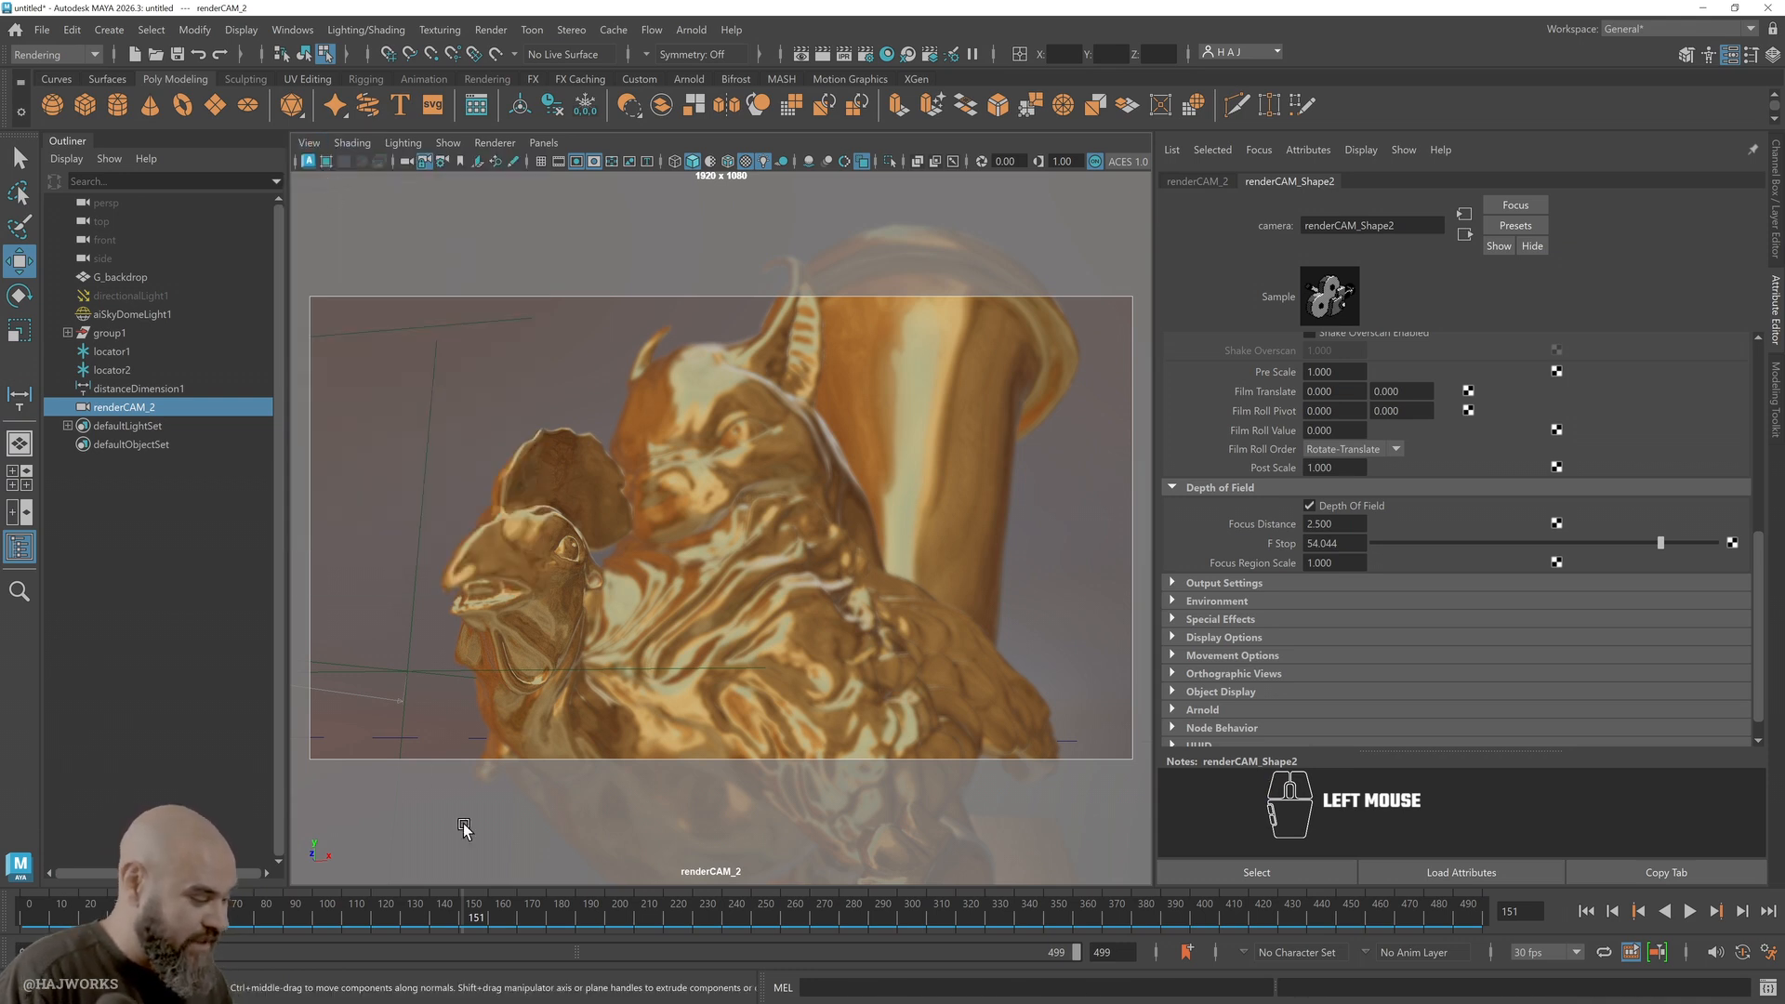
pyautogui.press('s')
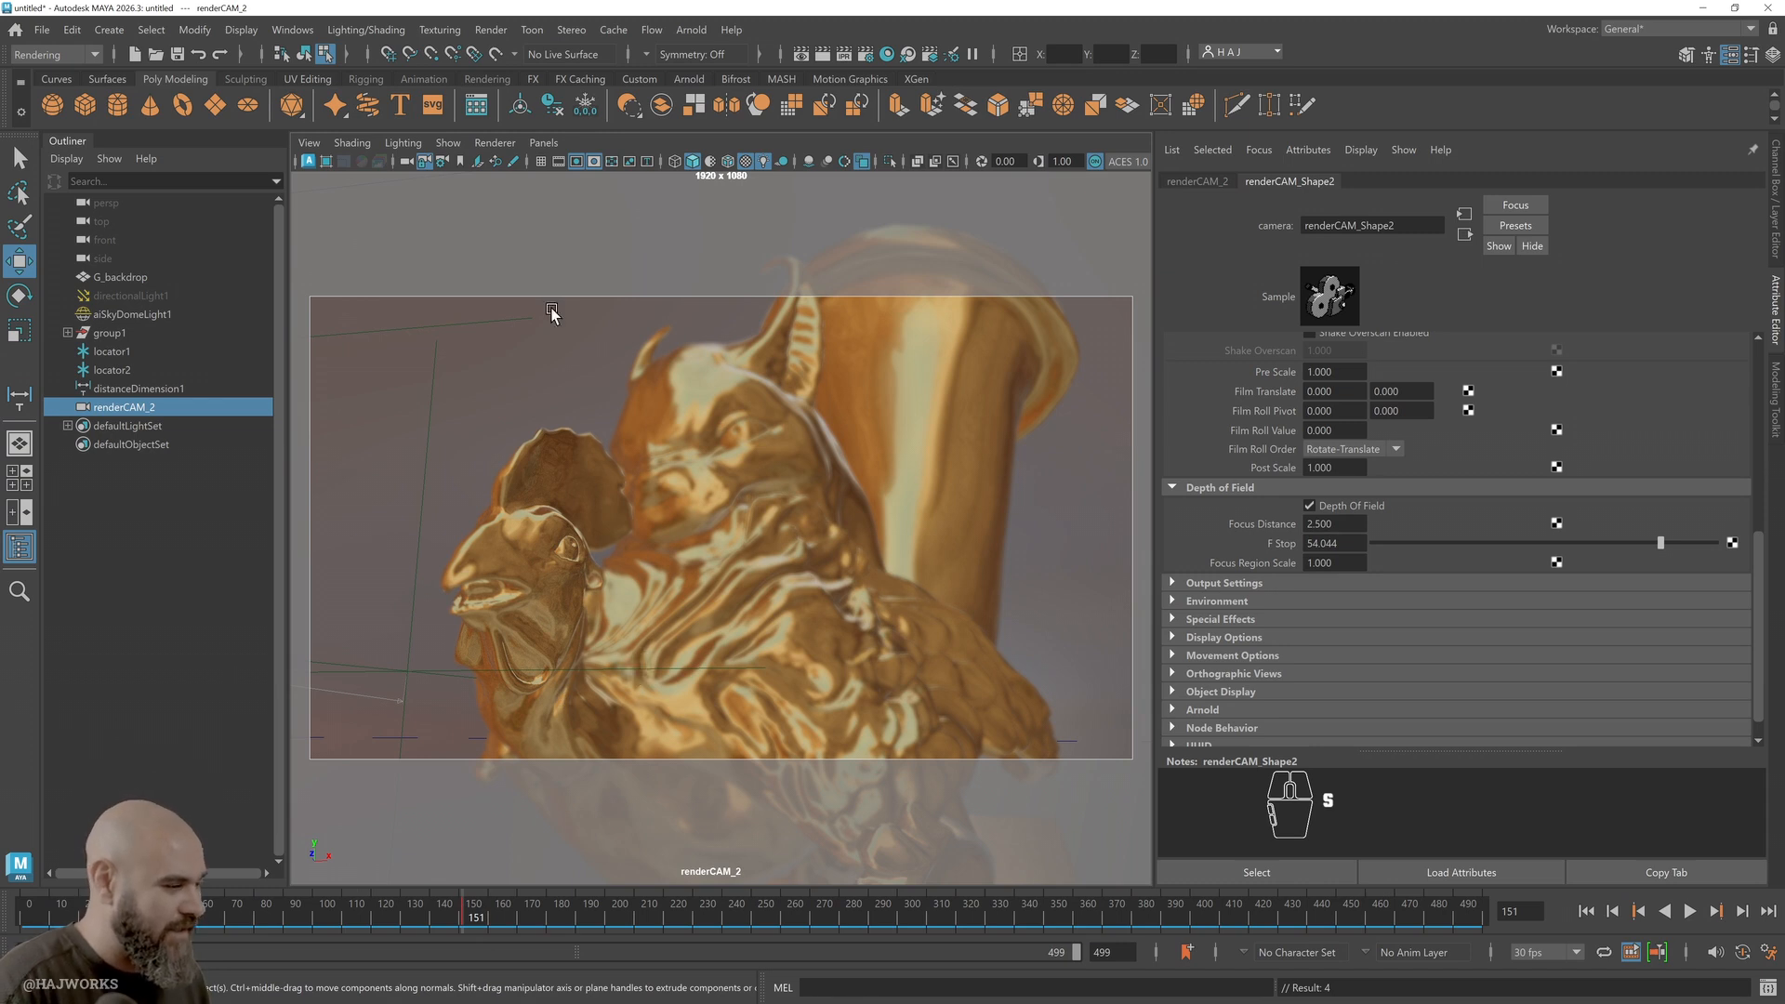
# Look through renderCAM at frame 202 and reframe it so the horned figure and rooster sit inside the gate
pyautogui.click(544, 143)
pyautogui.moveTo(586, 160)
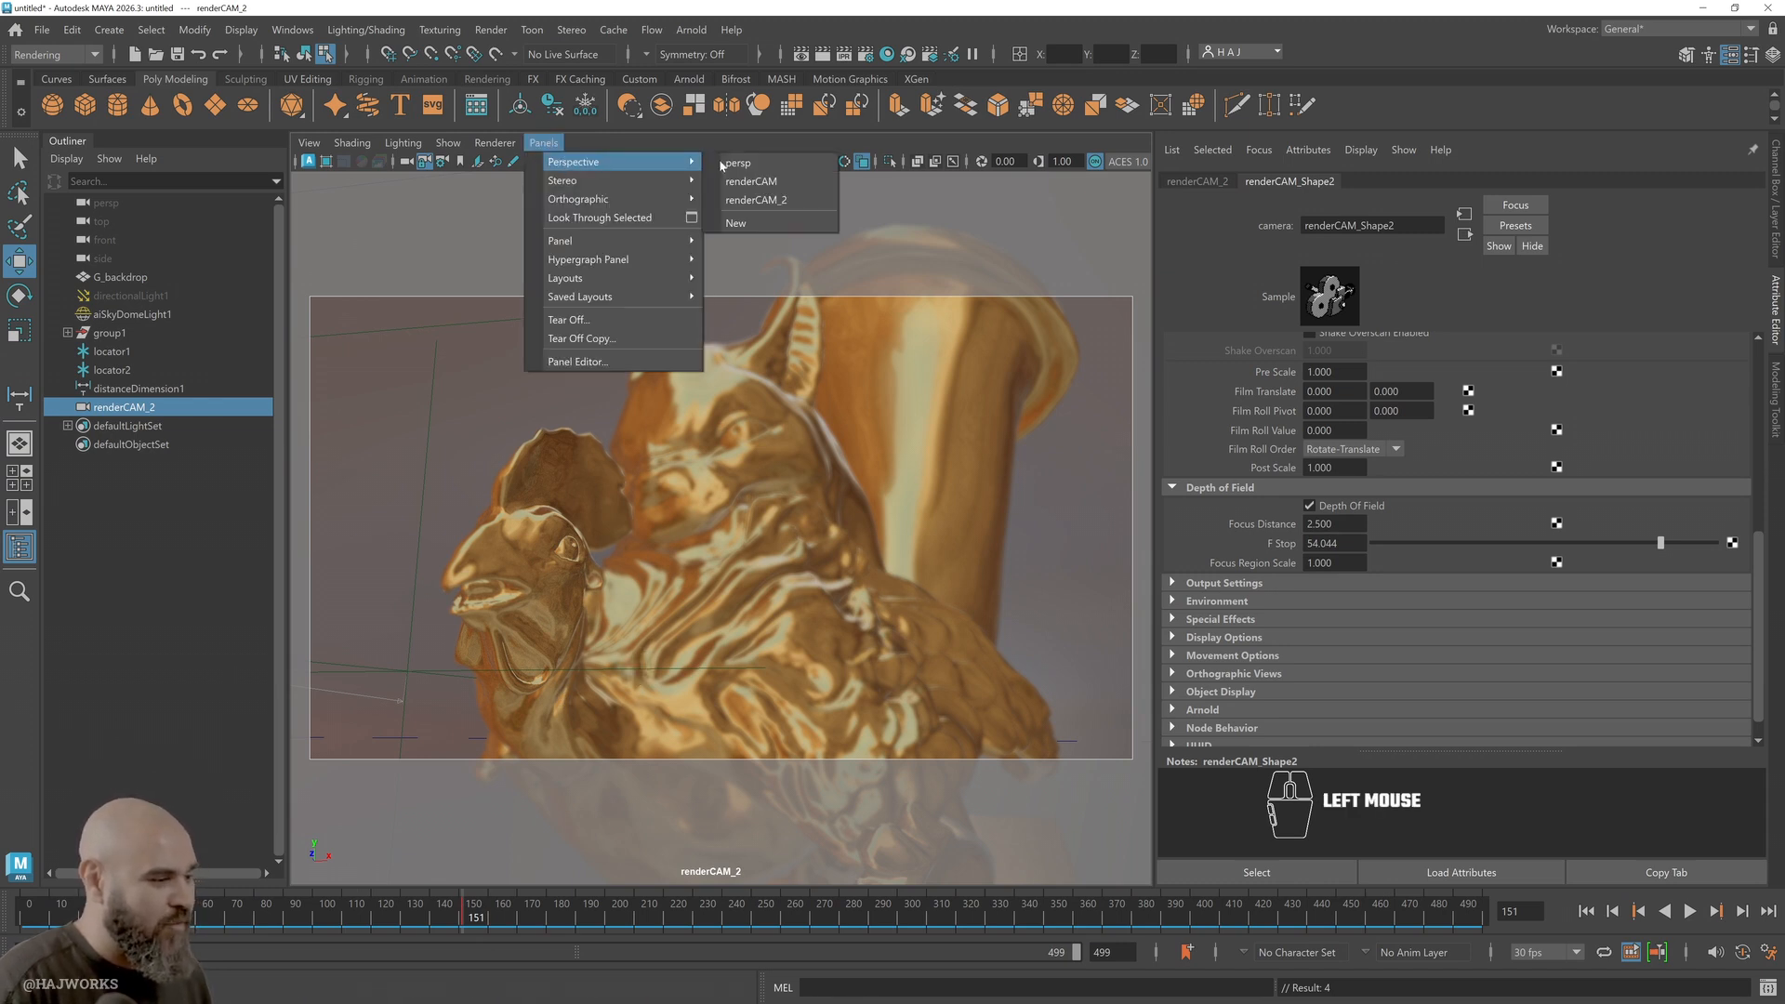
pyautogui.click(786, 186)
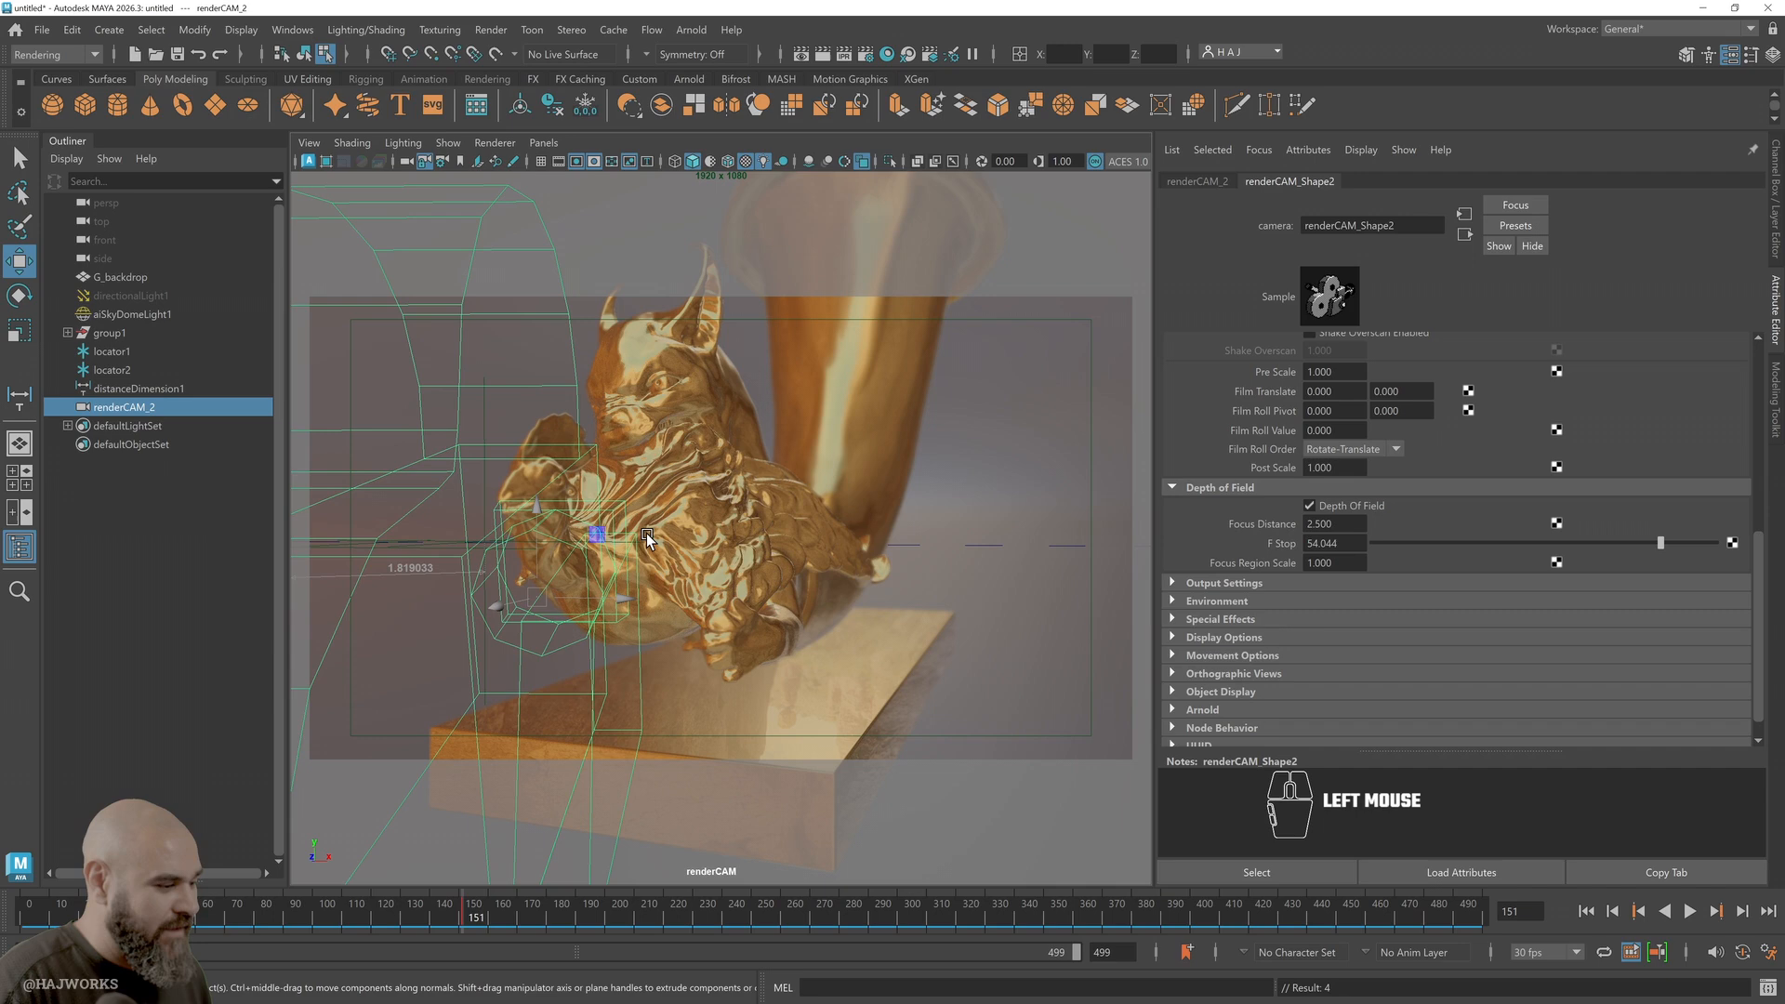
pyautogui.moveTo(500, 931); pyautogui.dragTo(612, 933)
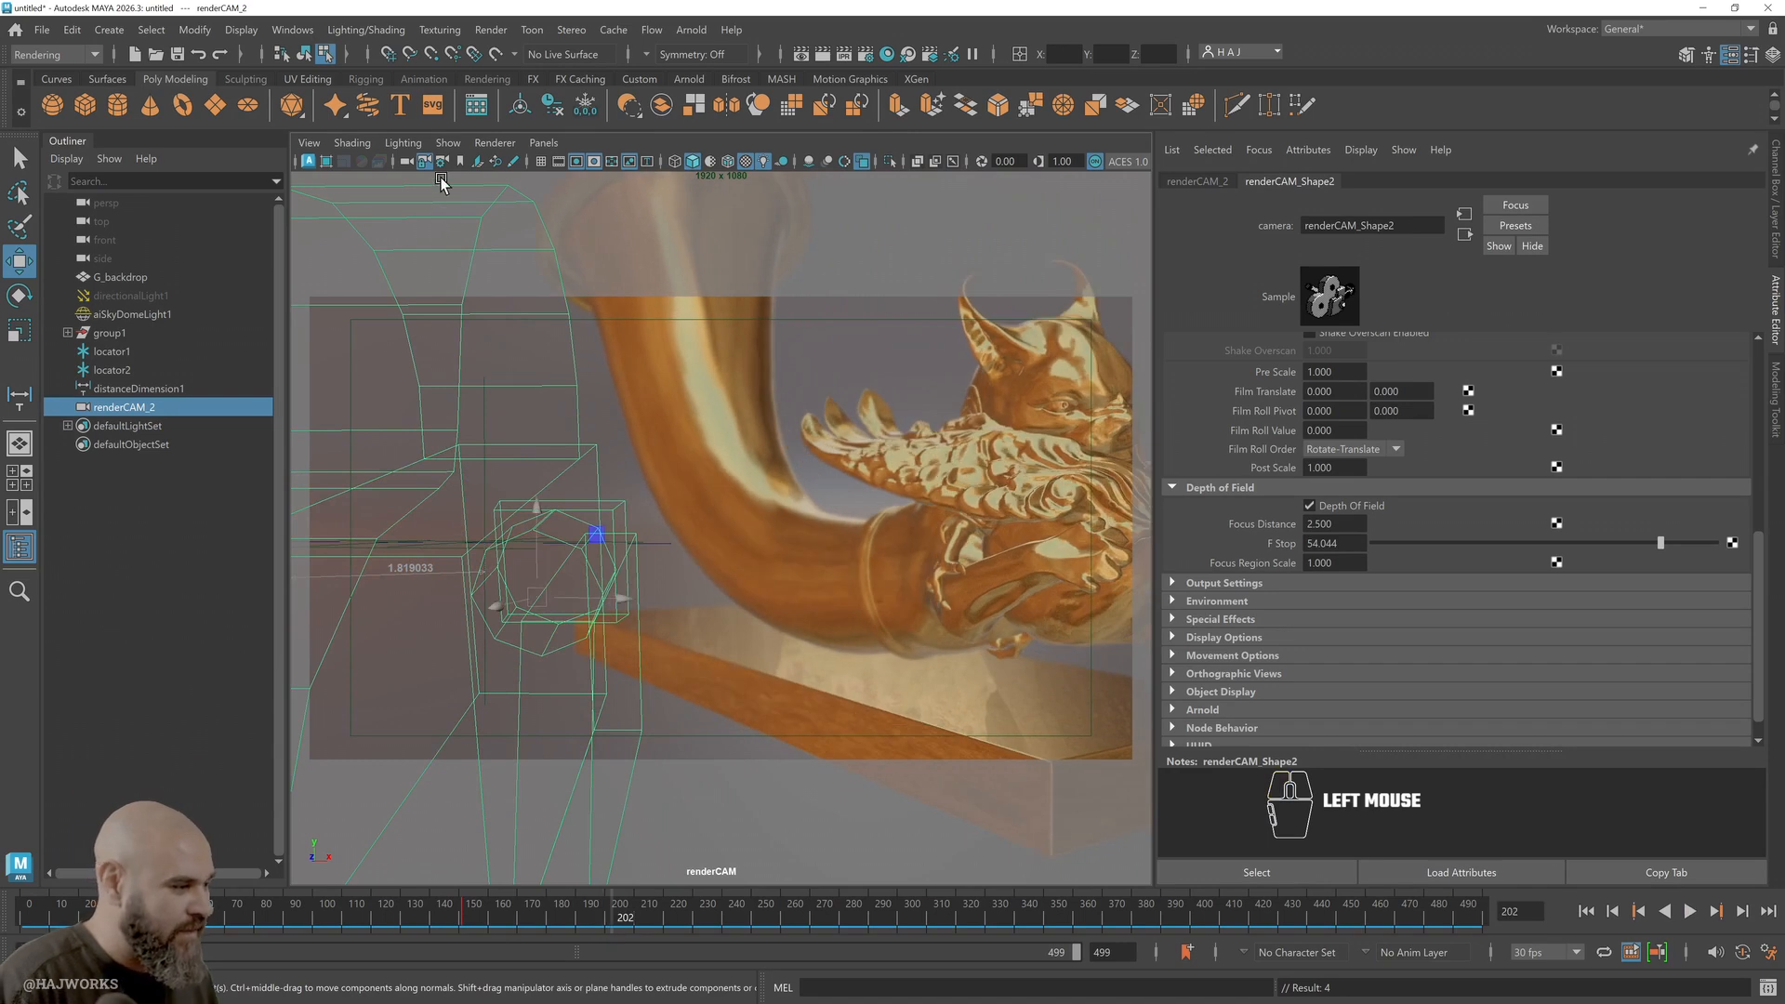
pyautogui.moveTo(1092, 456)
pyautogui.keyDown('alt'); pyautogui.mouseDown(button='middle')
pyautogui.moveTo(810, 604)
pyautogui.moveTo(785, 586)
pyautogui.mouseUp(button='middle'); pyautogui.keyUp('alt')
pyautogui.keyDown('alt'); pyautogui.moveTo(784, 586); pyautogui.dragTo(801, 593, button='right'); pyautogui.keyUp('alt')
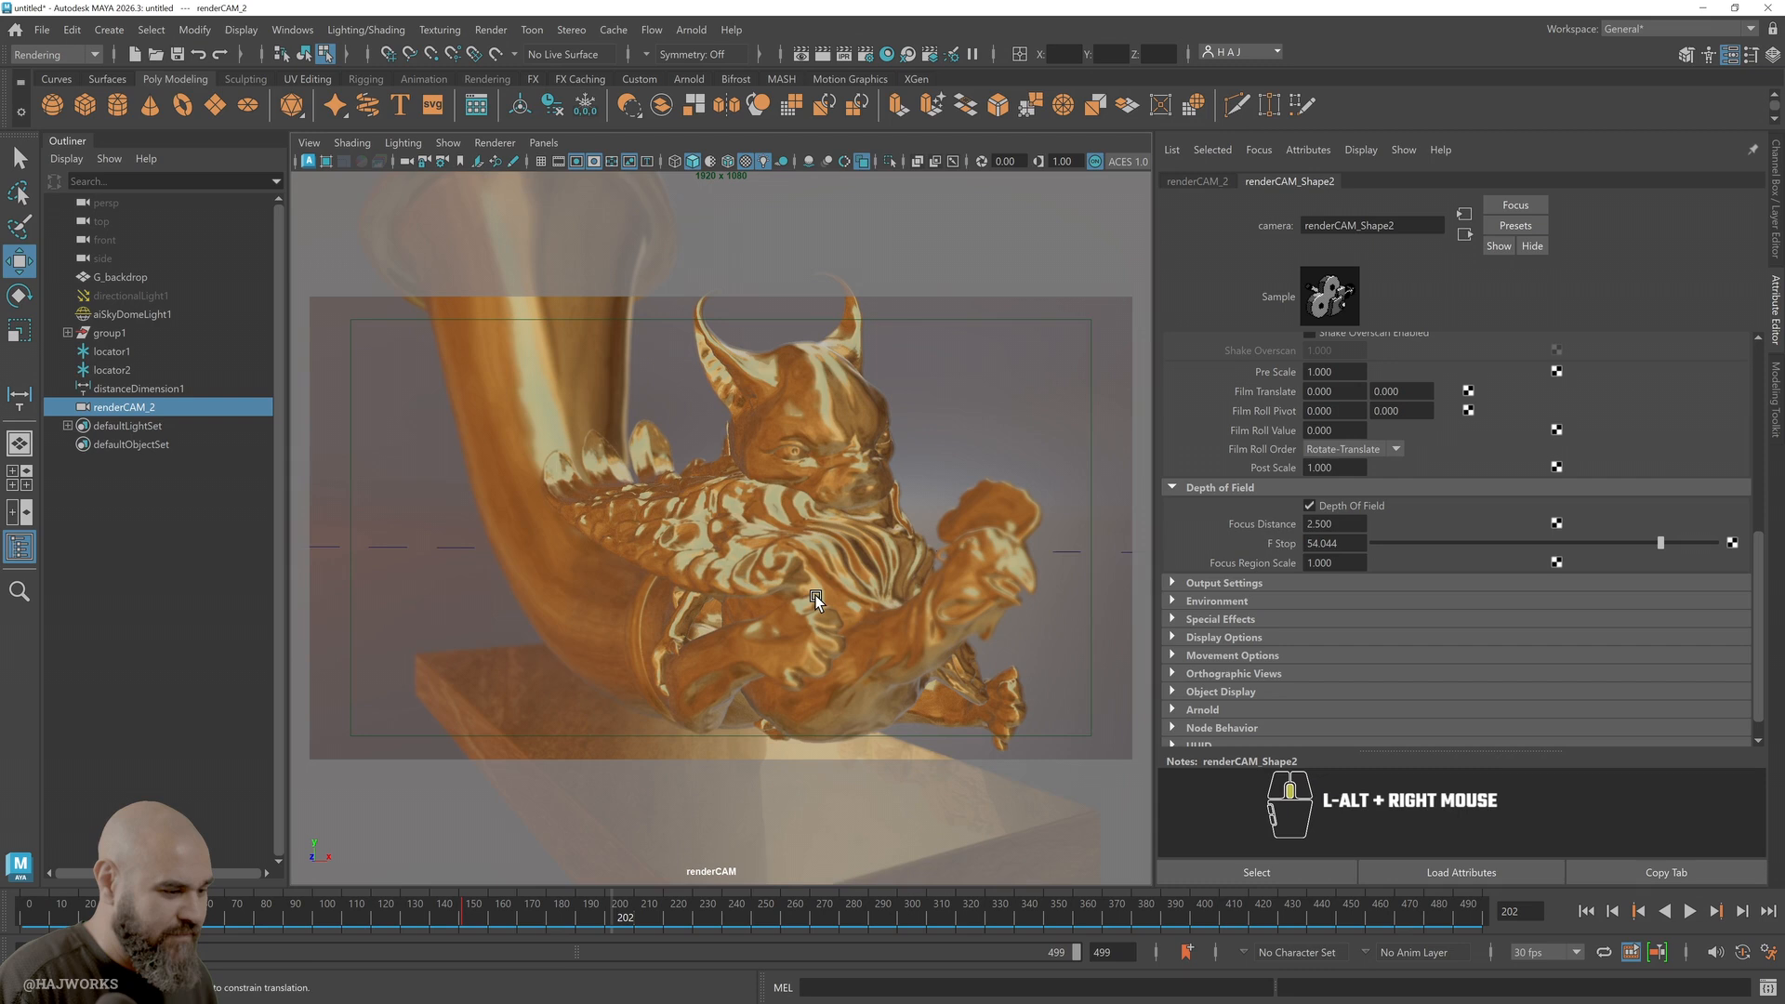
pyautogui.keyDown('alt'); pyautogui.moveTo(816, 595); pyautogui.dragTo(810, 597, button='middle'); pyautogui.keyUp('alt')
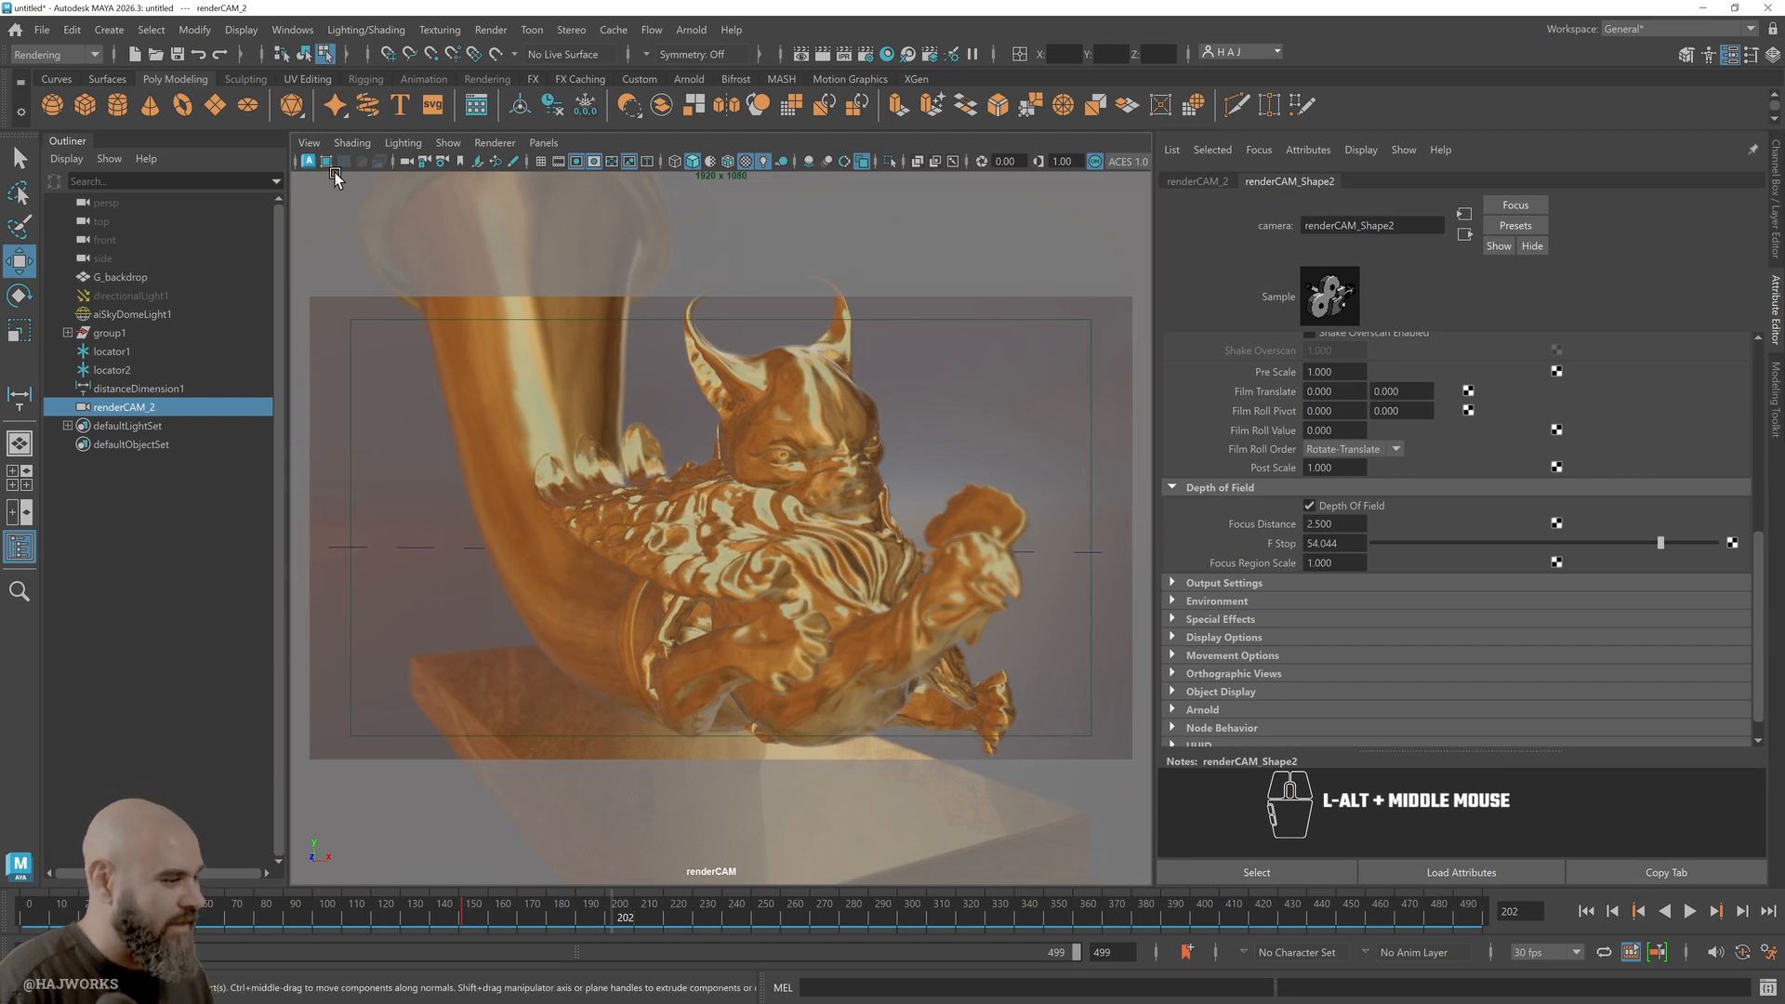
# Select renderCAM and set a keyframe on it at frame 202
pyautogui.click(316, 147)
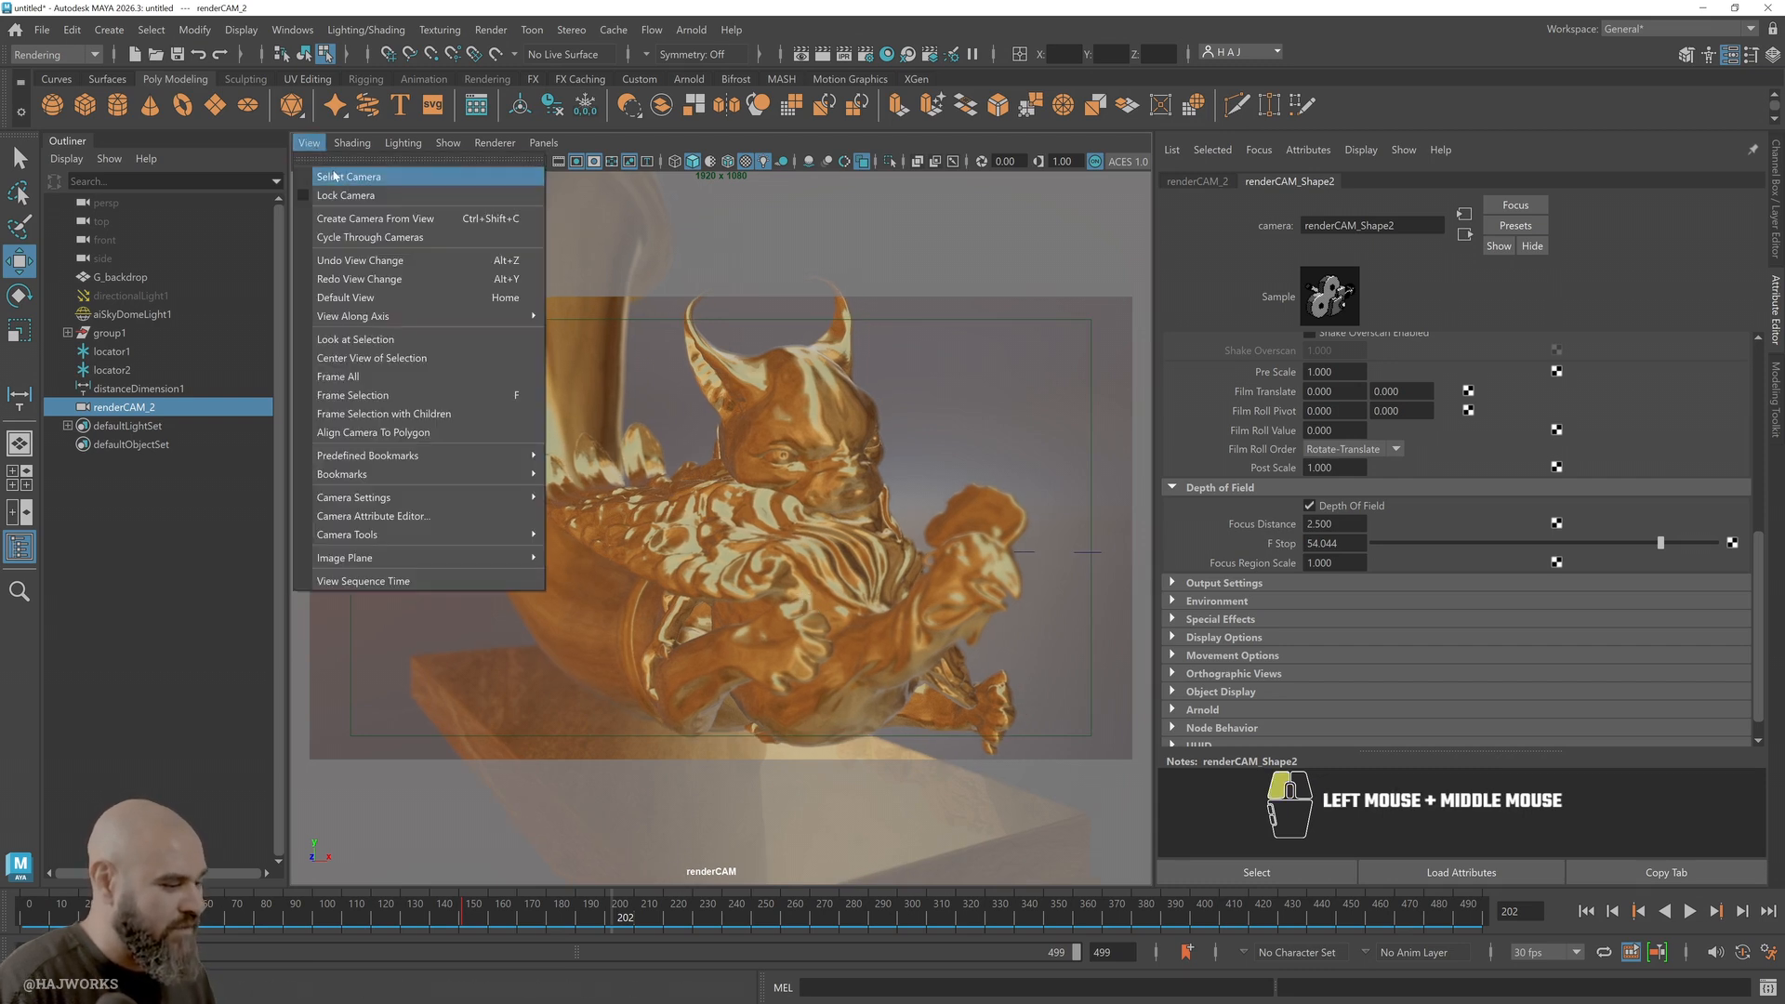
pyautogui.click(337, 176)
pyautogui.press('s')
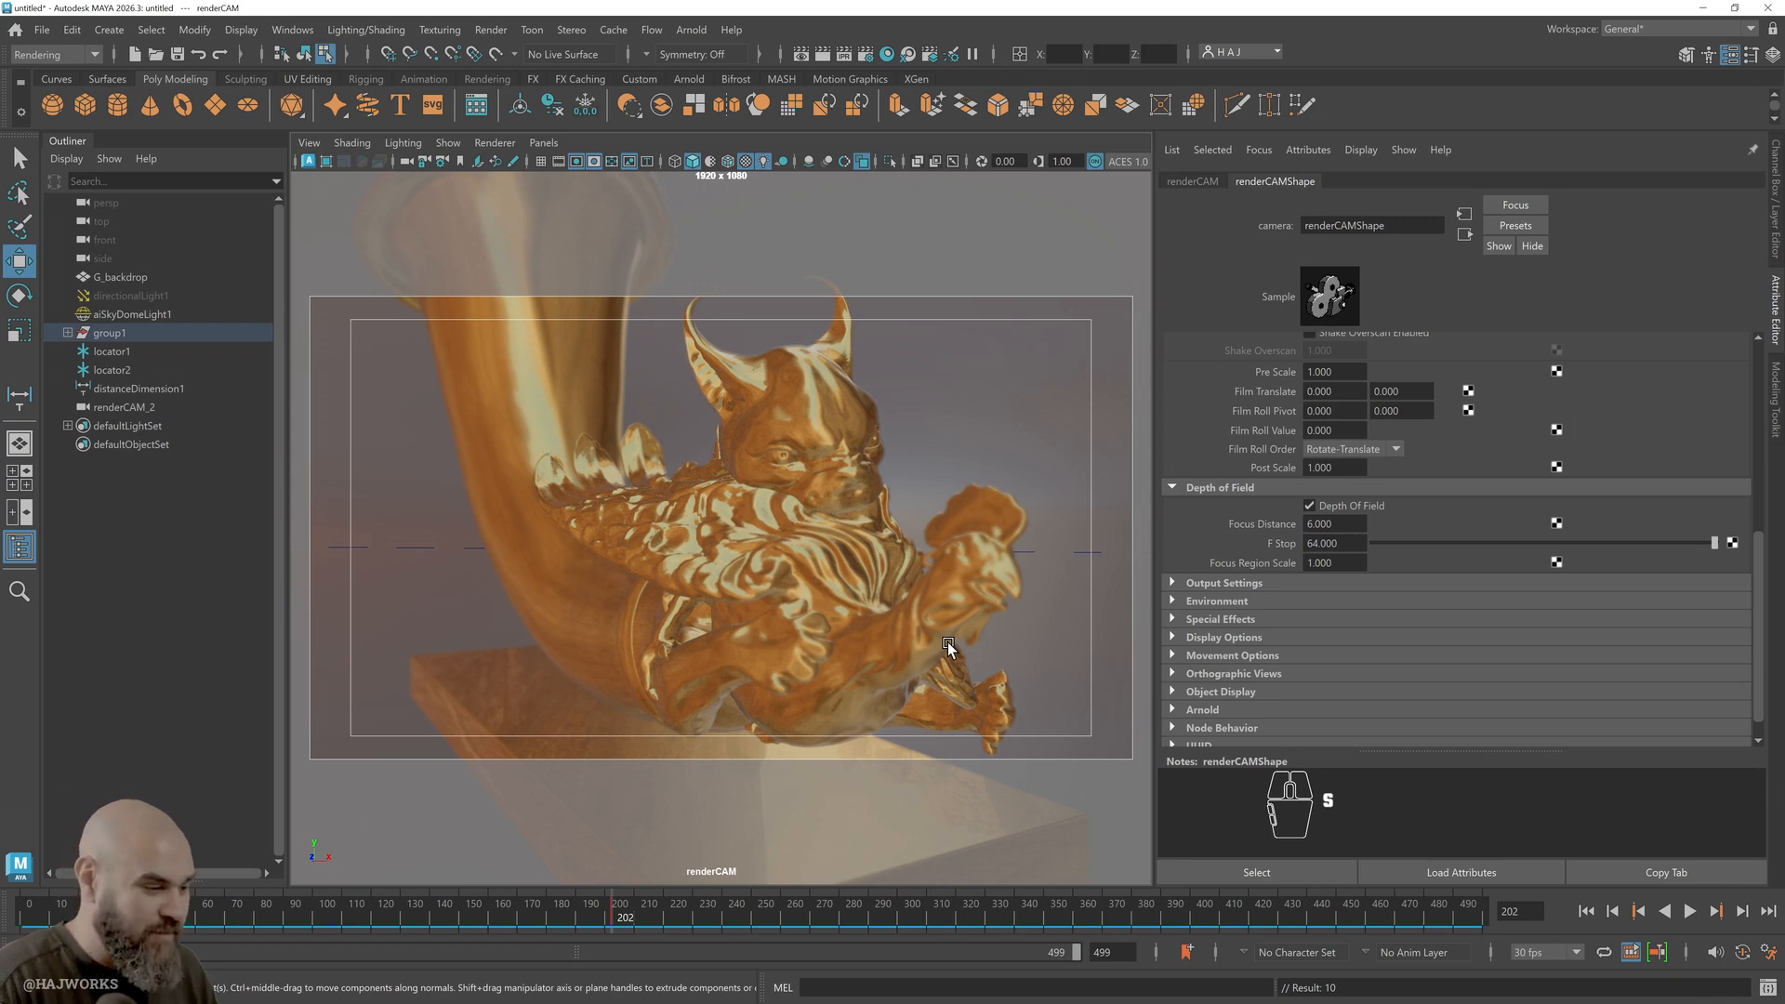
# Switch to the perspective view at frame 1 and examine the rhyton's horned figure and rooster up close
pyautogui.click(544, 143)
pyautogui.moveTo(572, 163)
pyautogui.click(738, 163)
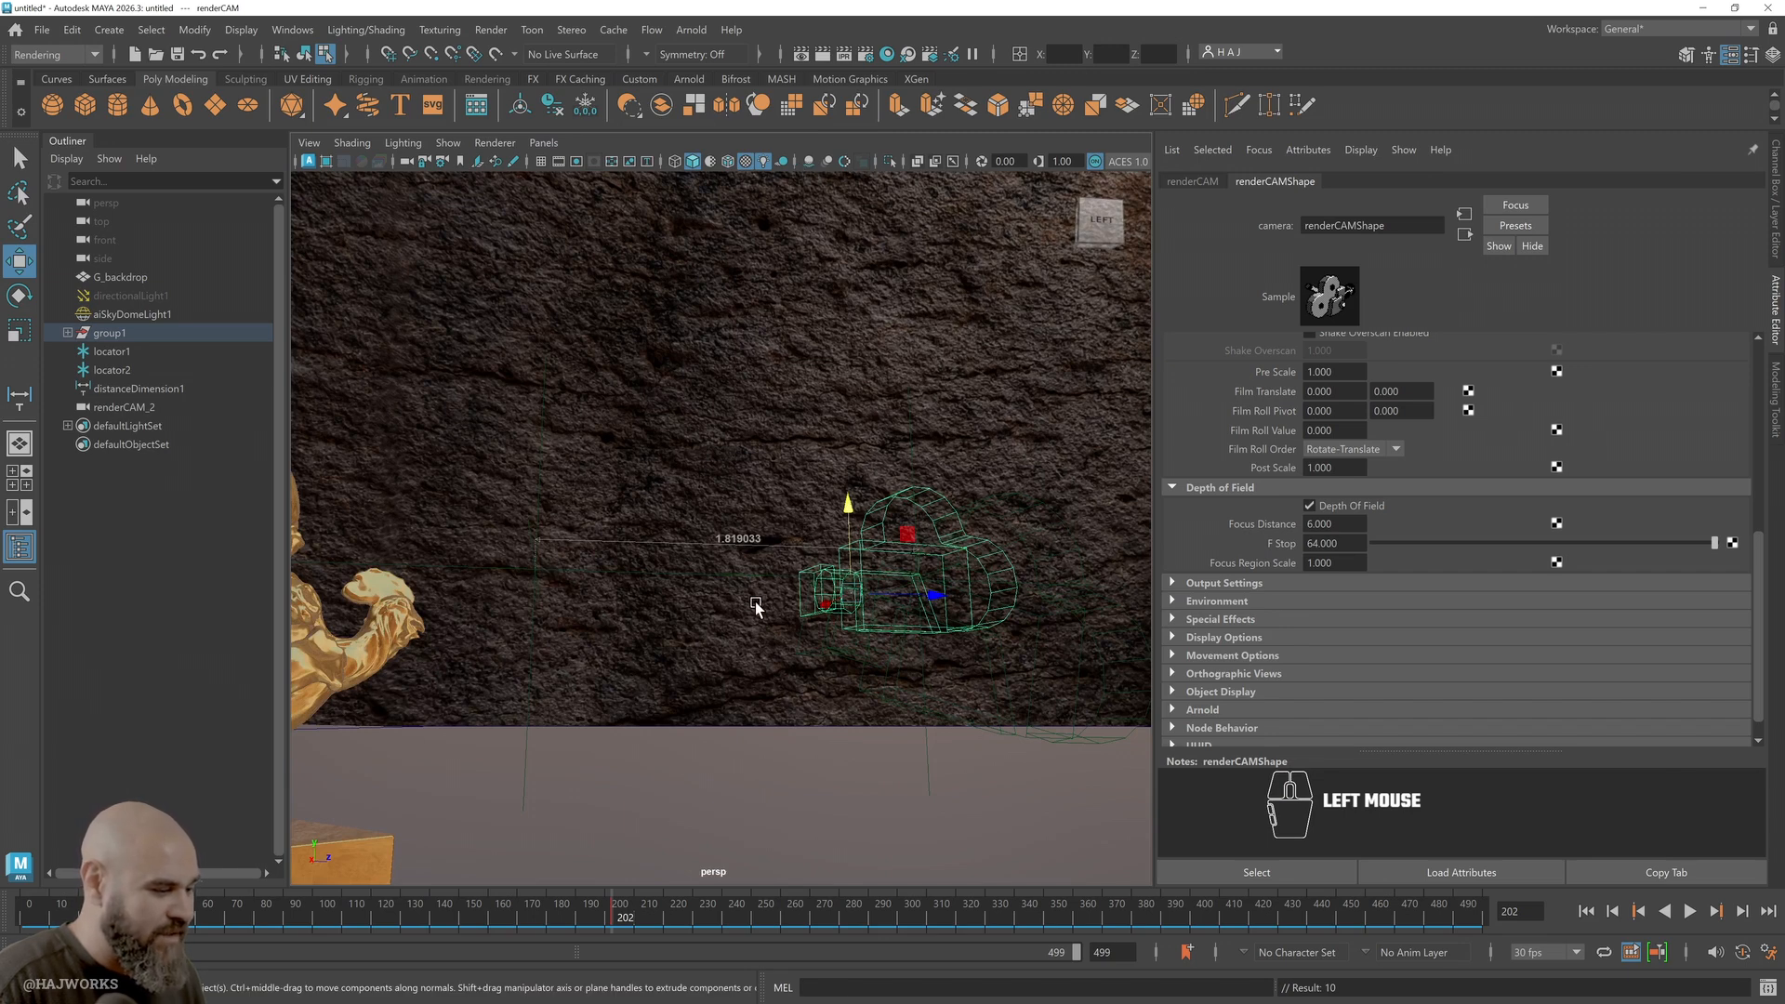
pyautogui.keyDown('alt'); pyautogui.moveTo(839, 662); pyautogui.dragTo(729, 610); pyautogui.keyUp('alt')
pyautogui.moveTo(284, 909); pyautogui.dragTo(3, 909)
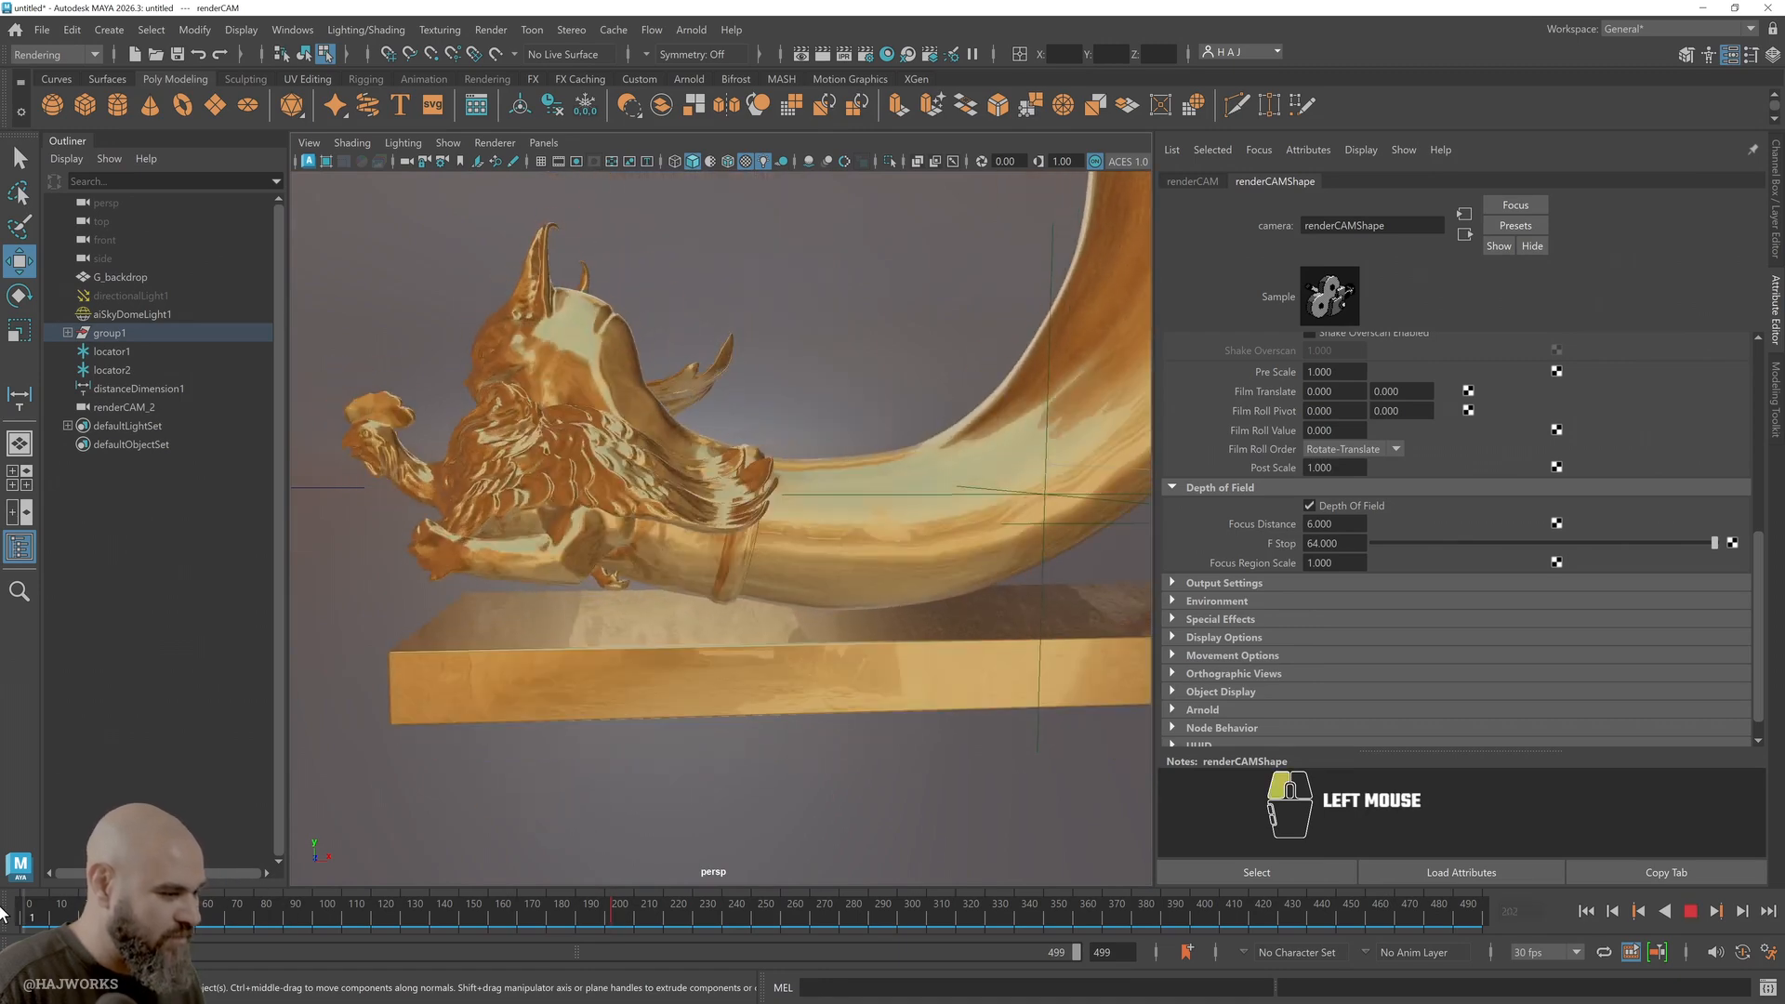
pyautogui.keyDown('alt'); pyautogui.moveTo(930, 600); pyautogui.dragTo(1015, 603); pyautogui.keyUp('alt')
pyautogui.keyDown('alt'); pyautogui.moveTo(1015, 607); pyautogui.dragTo(1205, 667, button='middle'); pyautogui.keyUp('alt')
pyautogui.scroll(-3, 798, 682)
pyautogui.keyDown('alt'); pyautogui.moveTo(1129, 671); pyautogui.dragTo(1004, 644); pyautogui.keyUp('alt')
pyautogui.keyDown('alt'); pyautogui.moveTo(1004, 643); pyautogui.dragTo(1080, 751, button='right'); pyautogui.keyUp('alt')
pyautogui.keyDown('alt'); pyautogui.moveTo(1080, 751); pyautogui.dragTo(922, 739, button='middle'); pyautogui.keyUp('alt')
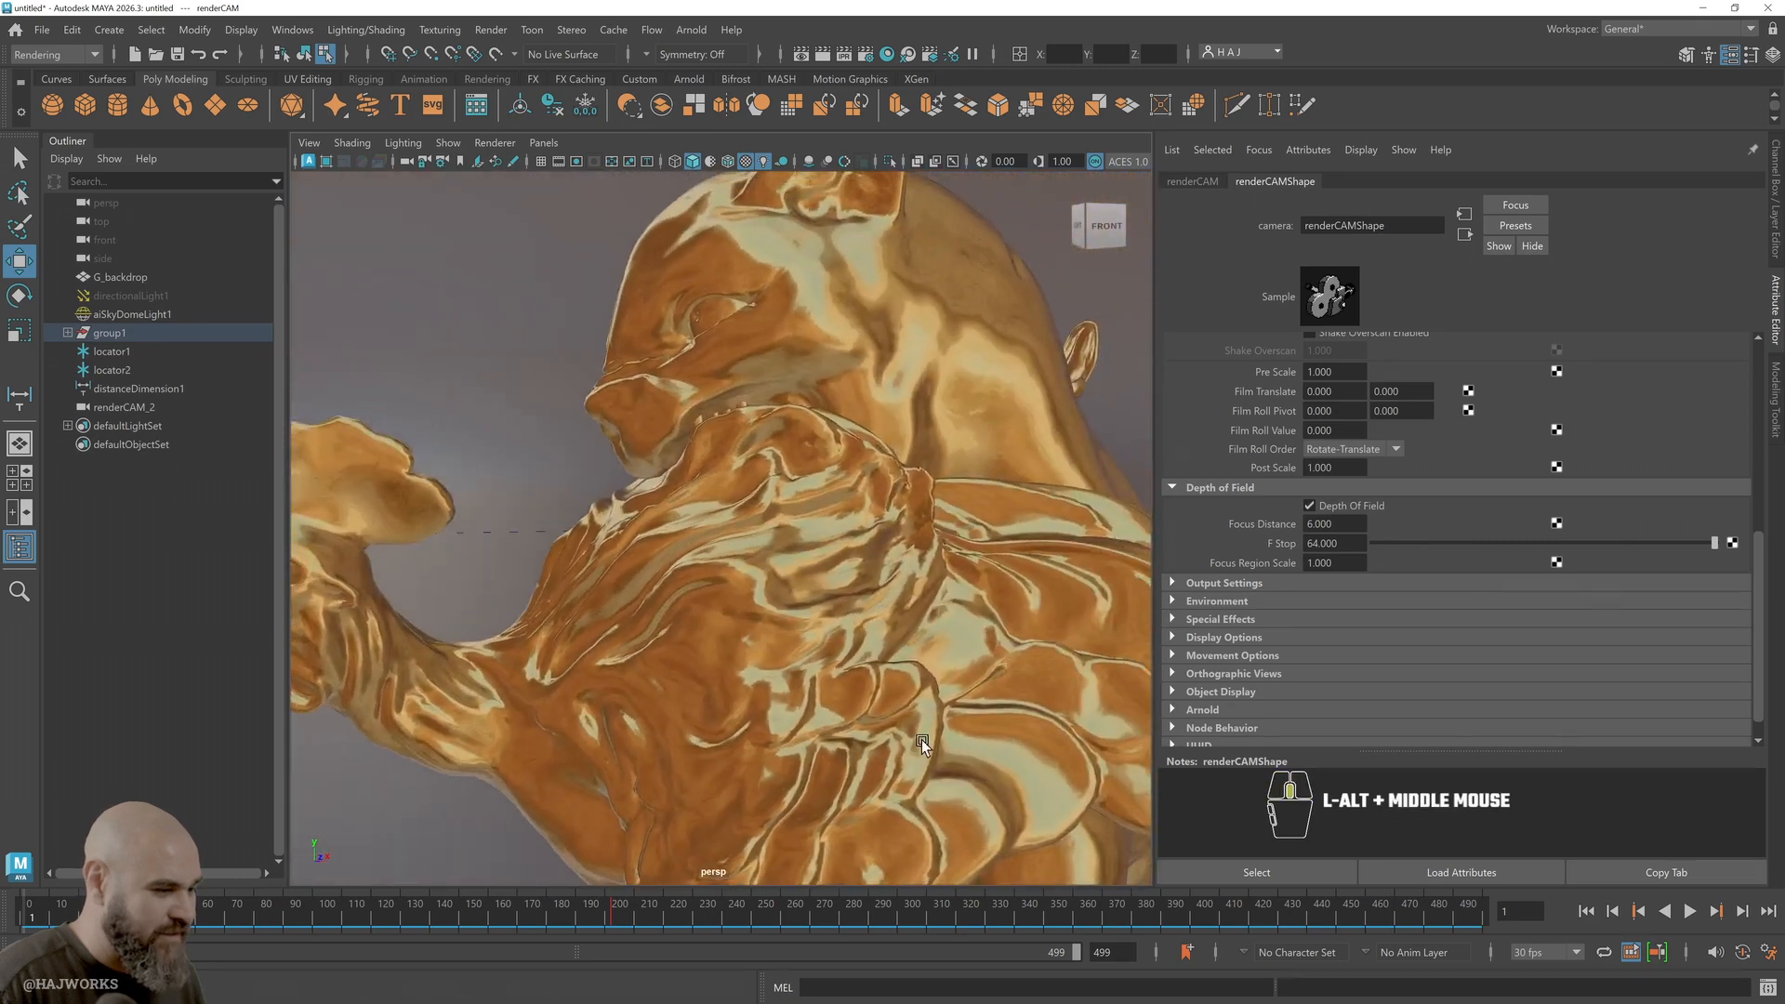
# Reframe the perspective view at frame 1 so the rooster and the horned figure fill the shot
pyautogui.keyDown('alt'); pyautogui.moveTo(922, 739); pyautogui.dragTo(922, 723, button='right'); pyautogui.keyUp('alt')
pyautogui.moveTo(922, 723)
pyautogui.keyDown('alt'); pyautogui.mouseDown()
pyautogui.moveTo(967, 720)
pyautogui.moveTo(936, 710)
pyautogui.mouseUp(); pyautogui.keyUp('alt')
pyautogui.keyDown('alt'); pyautogui.moveTo(936, 710); pyautogui.dragTo(968, 749, button='right'); pyautogui.keyUp('alt')
pyautogui.keyDown('alt'); pyautogui.moveTo(967, 749); pyautogui.dragTo(905, 761, button='middle'); pyautogui.keyUp('alt')
pyautogui.keyDown('alt'); pyautogui.moveTo(904, 760); pyautogui.dragTo(896, 740, button='right'); pyautogui.keyUp('alt')
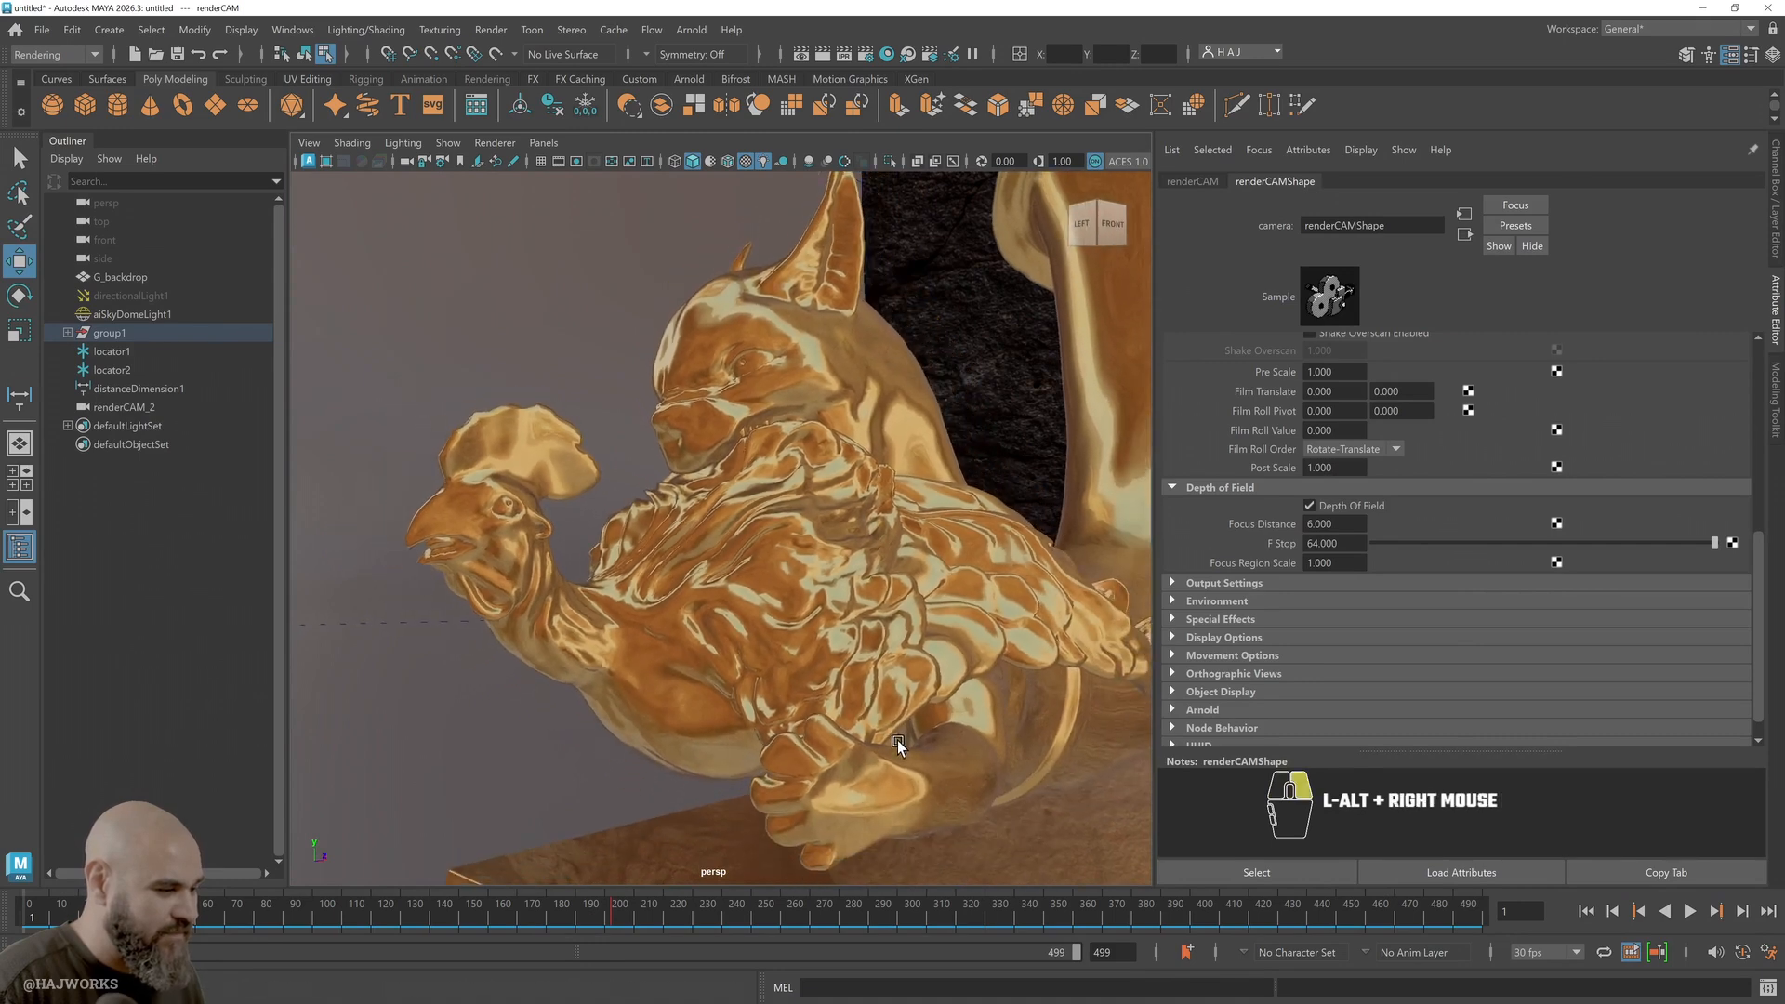
# Select the perspective camera and set a keyframe on it at frame 1
pyautogui.click(310, 145)
pyautogui.click(358, 175)
pyautogui.press('s')
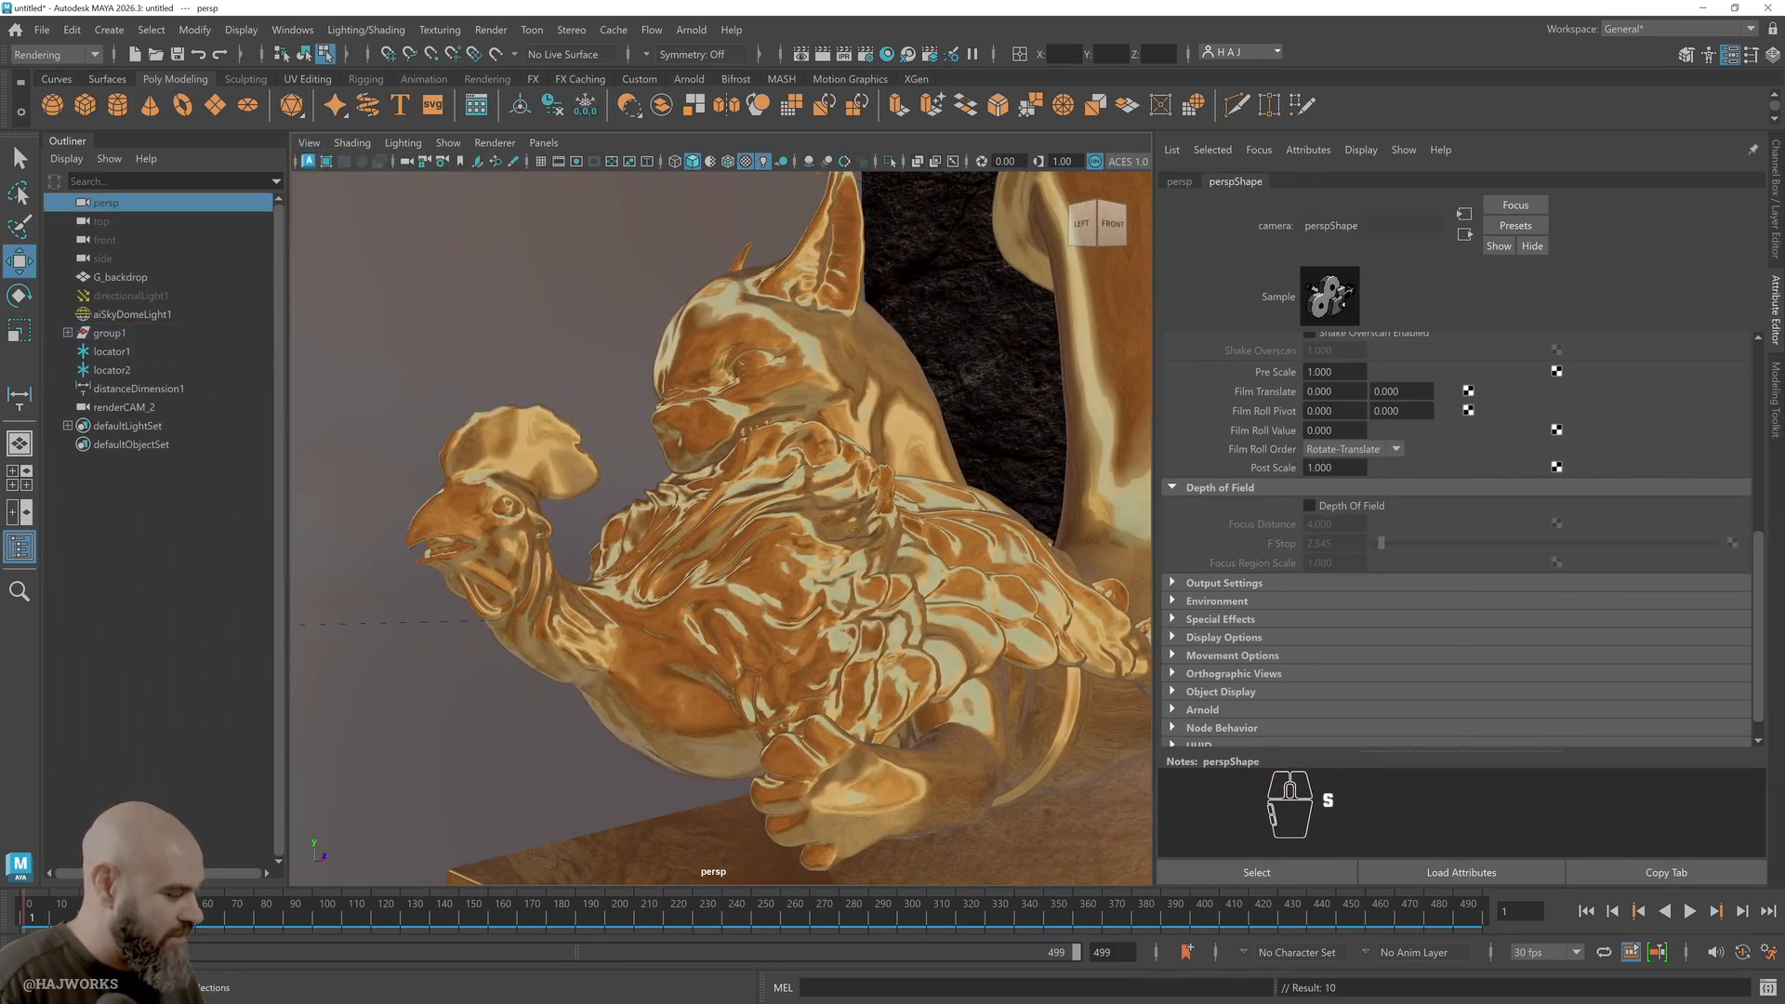
# Go to frame 100 and frame the whole rhyton from above, with its open rim toward the camera
pyautogui.click(319, 918)
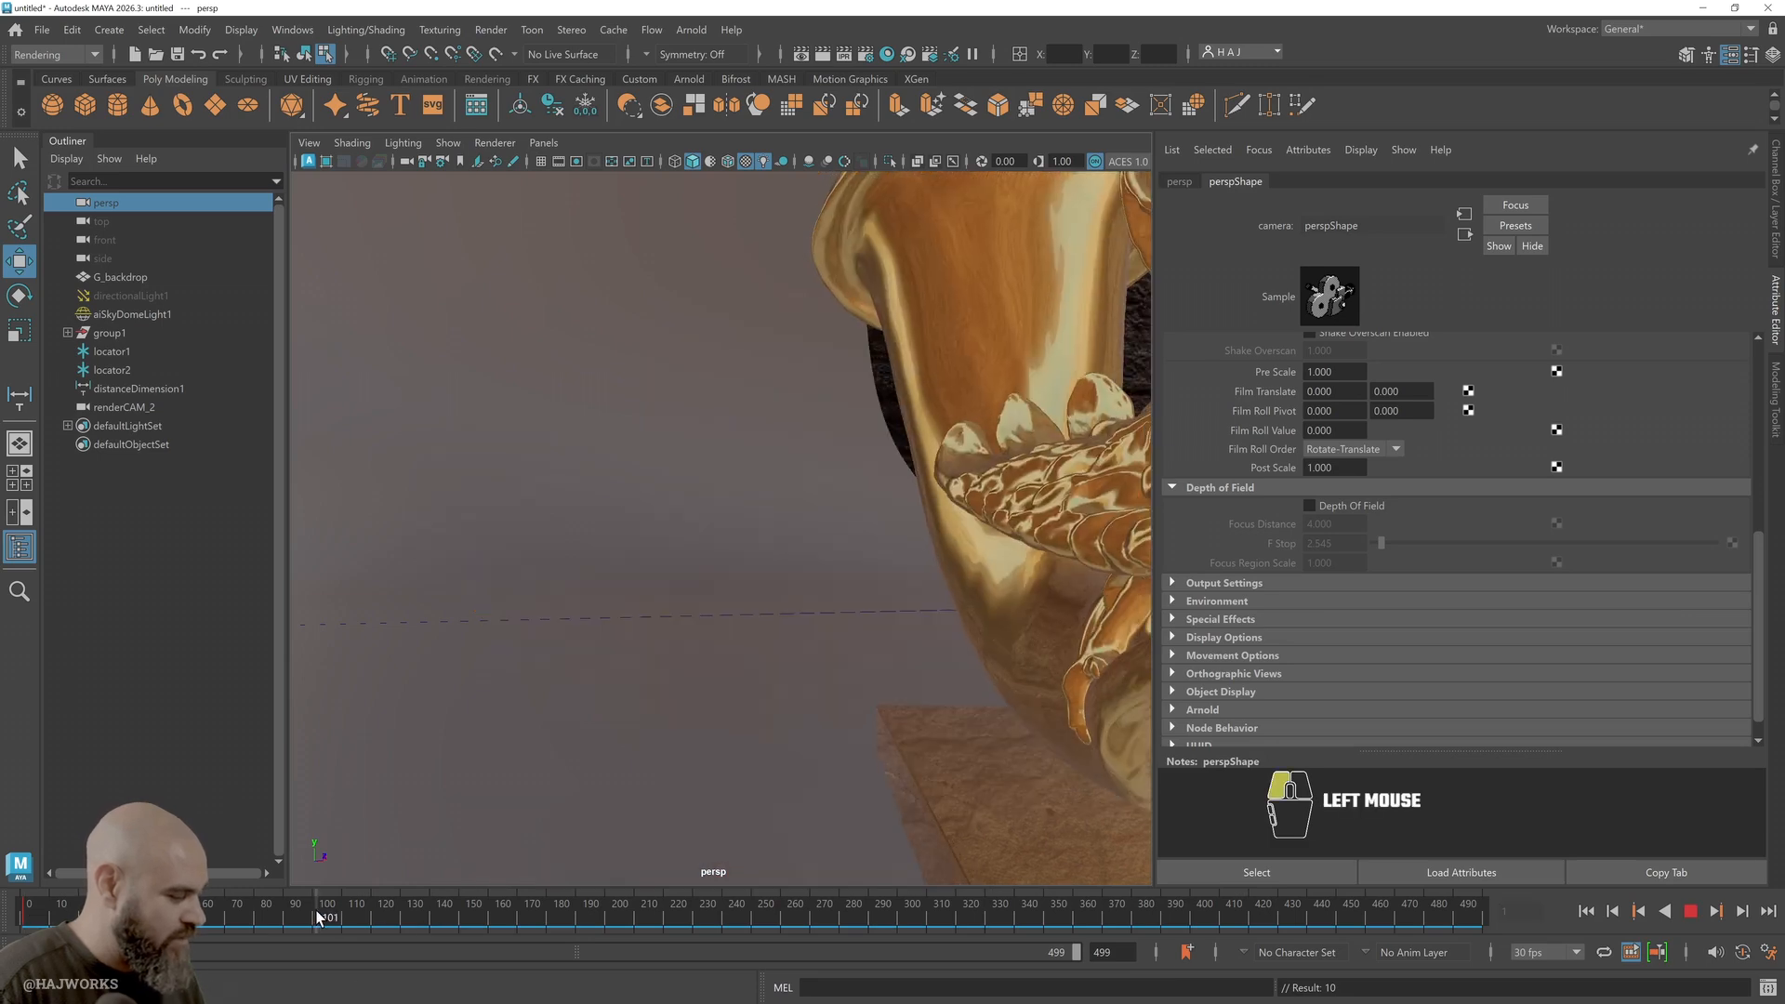
pyautogui.keyDown('alt'); pyautogui.moveTo(856, 610); pyautogui.dragTo(701, 649, button='middle'); pyautogui.keyUp('alt')
pyautogui.keyDown('alt'); pyautogui.moveTo(702, 648); pyautogui.dragTo(868, 685); pyautogui.keyUp('alt')
pyautogui.keyDown('alt'); pyautogui.moveTo(868, 685); pyautogui.dragTo(589, 504, button='right'); pyautogui.keyUp('alt')
pyautogui.keyDown('alt'); pyautogui.moveTo(589, 504); pyautogui.dragTo(601, 506); pyautogui.keyUp('alt')
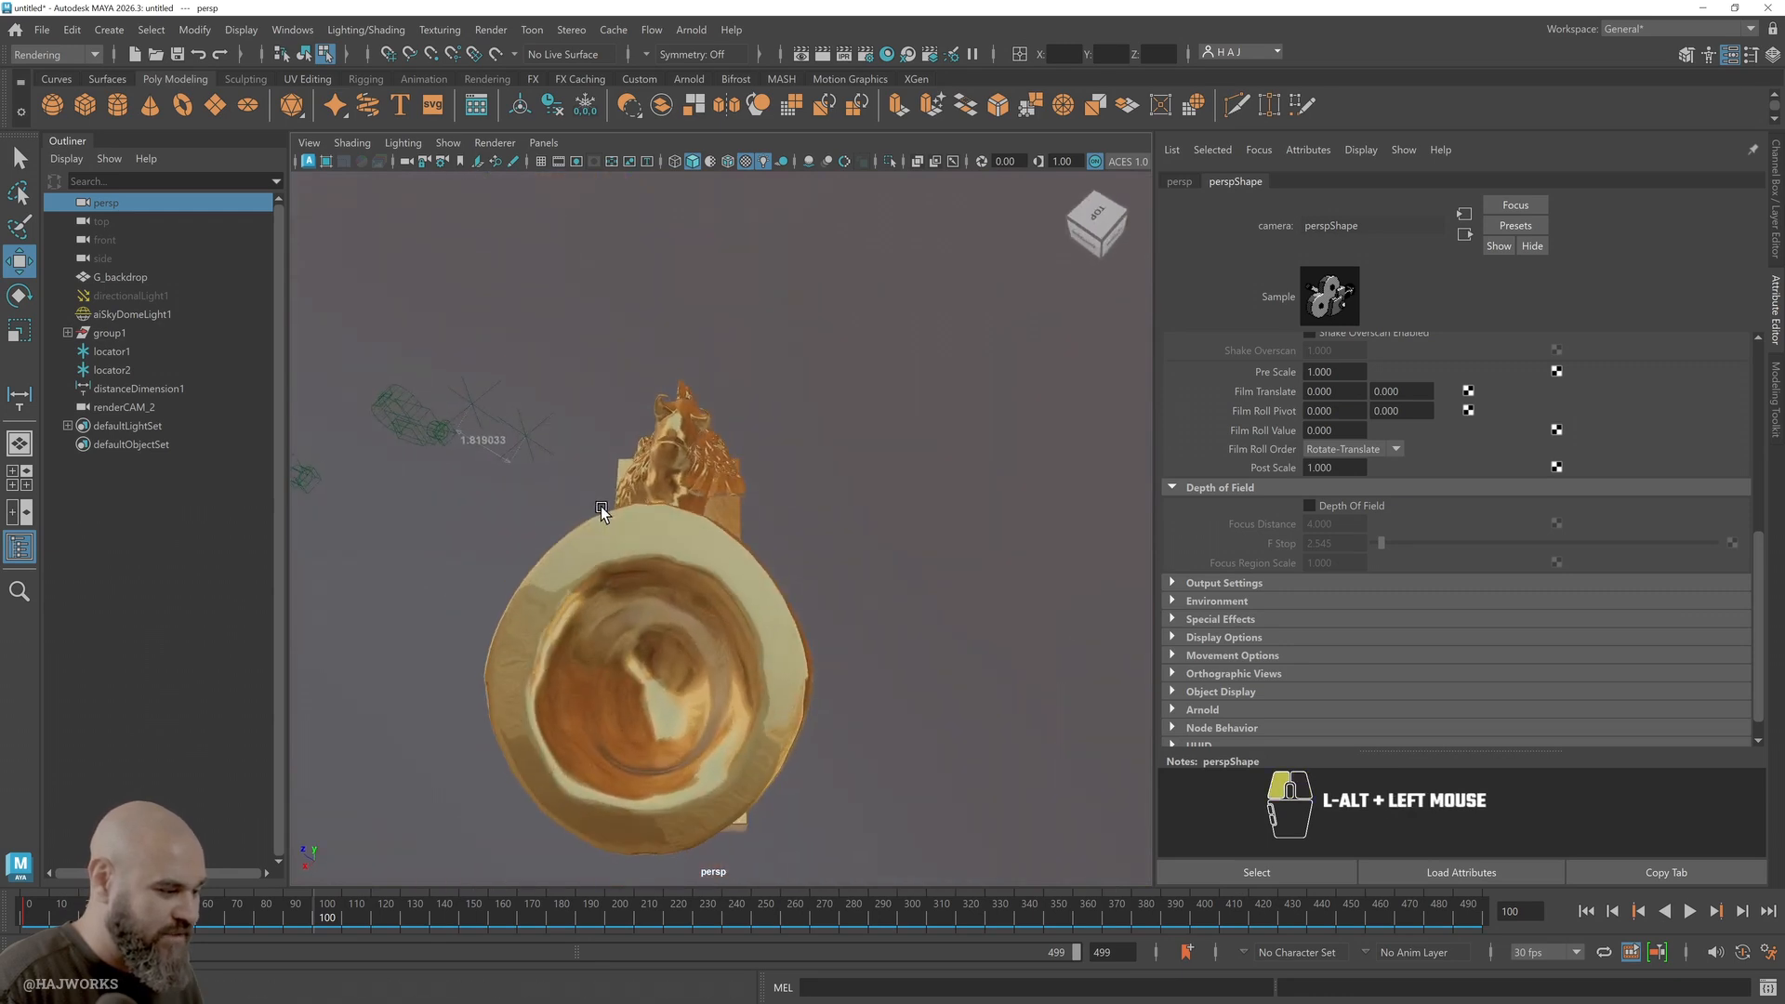
pyautogui.keyDown('alt'); pyautogui.moveTo(601, 505); pyautogui.dragTo(671, 581, button='right'); pyautogui.keyUp('alt')
pyautogui.keyDown('alt'); pyautogui.moveTo(670, 581); pyautogui.dragTo(762, 448, button='middle'); pyautogui.keyUp('alt')
pyautogui.keyDown('alt'); pyautogui.moveTo(762, 448); pyautogui.dragTo(766, 498); pyautogui.keyUp('alt')
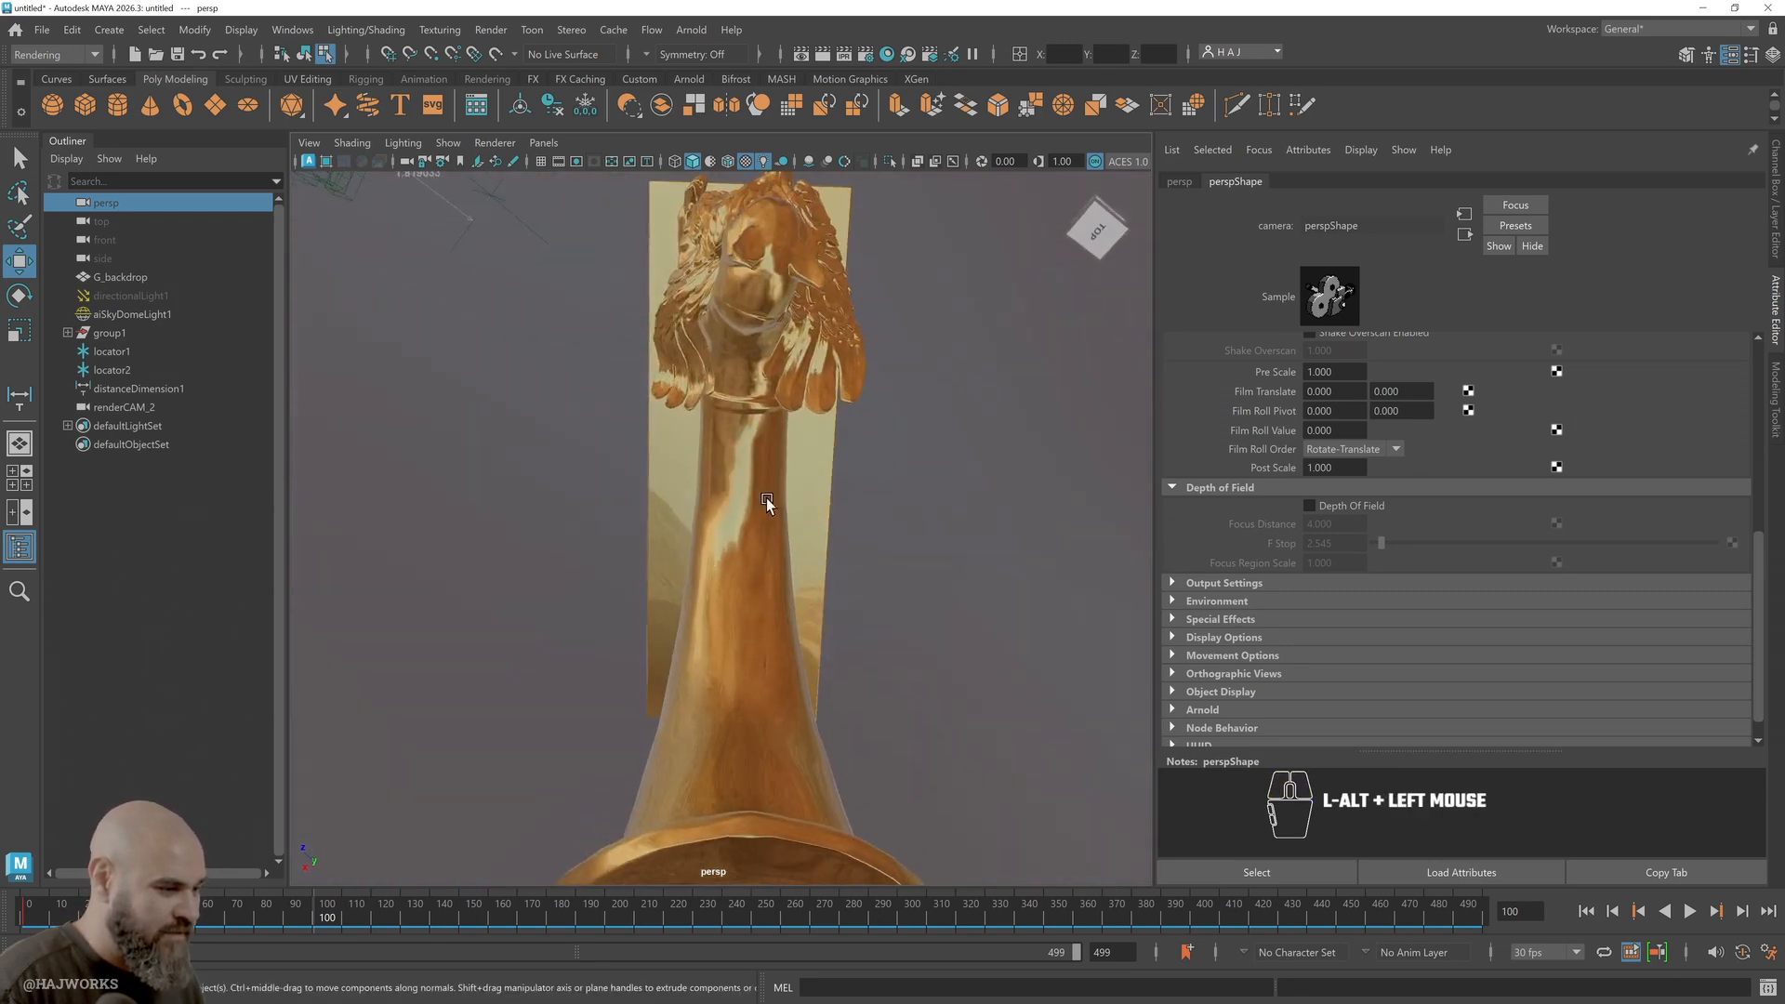
pyautogui.keyDown('alt'); pyautogui.moveTo(766, 499); pyautogui.dragTo(807, 494, button='right'); pyautogui.keyUp('alt')
pyautogui.keyDown('alt'); pyautogui.moveTo(807, 494); pyautogui.dragTo(805, 487); pyautogui.keyUp('alt')
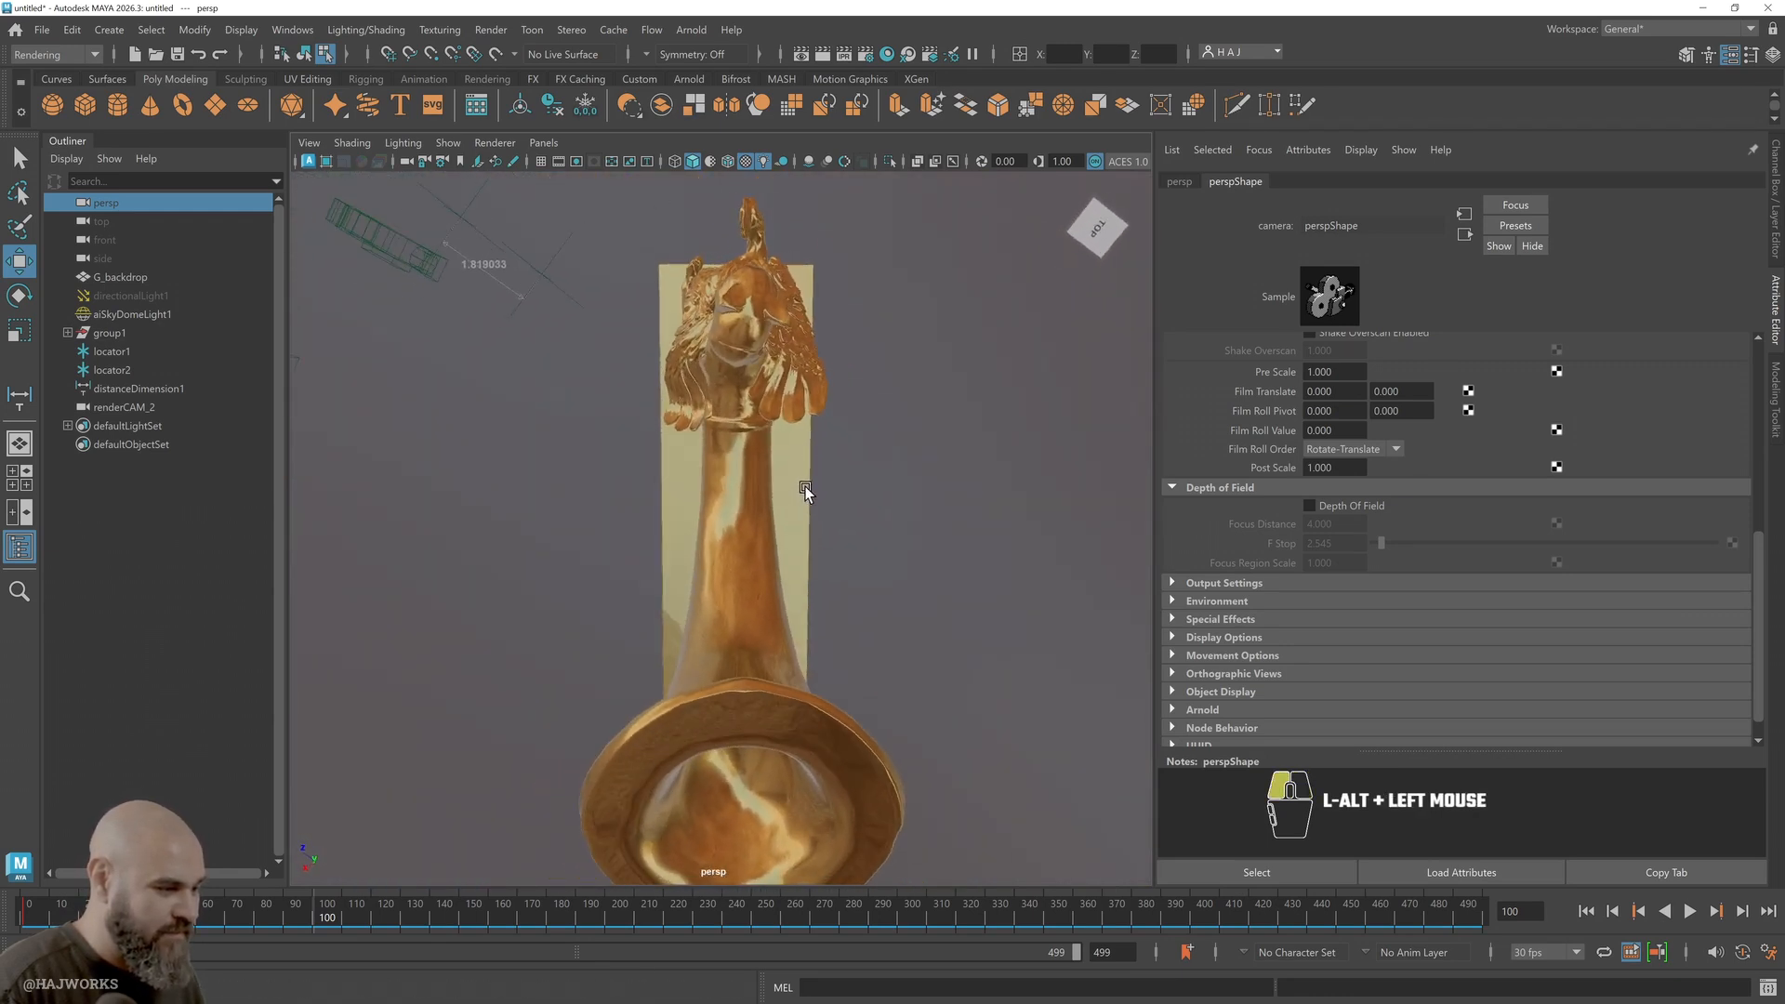
pyautogui.keyDown('alt'); pyautogui.moveTo(807, 472); pyautogui.dragTo(798, 448, button='middle'); pyautogui.keyUp('alt')
pyautogui.keyDown('alt'); pyautogui.moveTo(797, 448); pyautogui.dragTo(769, 432, button='right'); pyautogui.keyUp('alt')
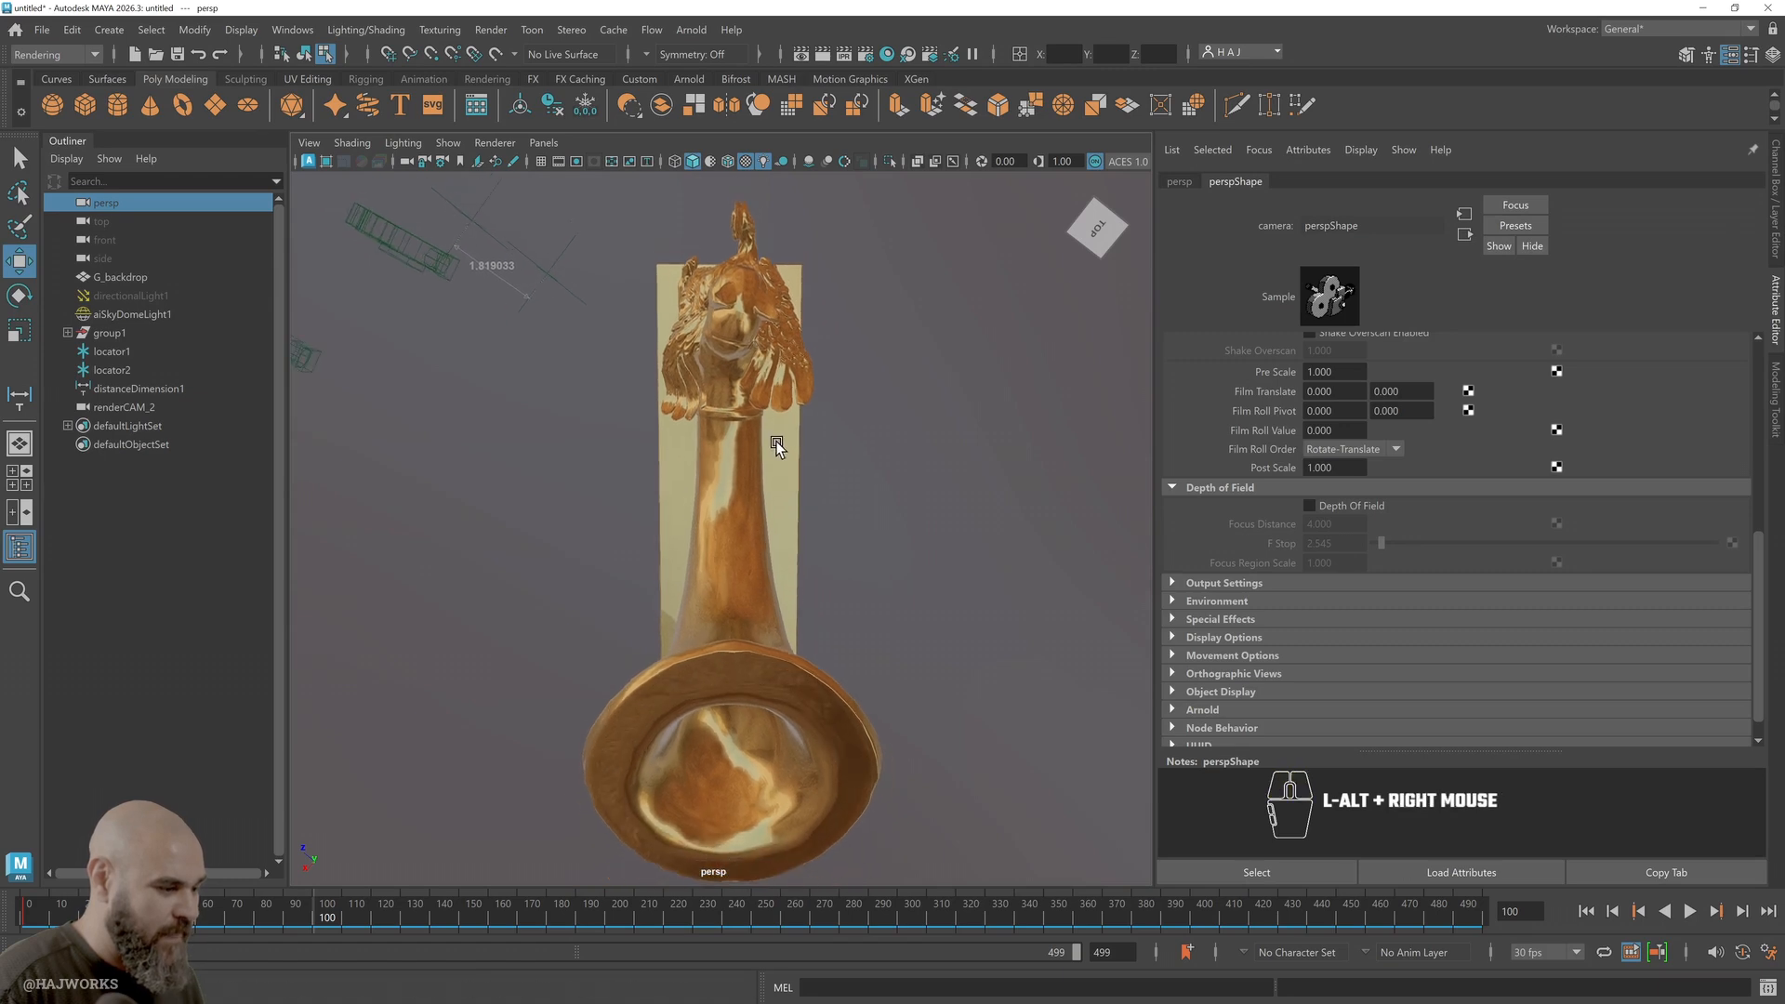
# Select the perspective camera and set a keyframe on it at frame 100
pyautogui.click(309, 142)
pyautogui.click(354, 178)
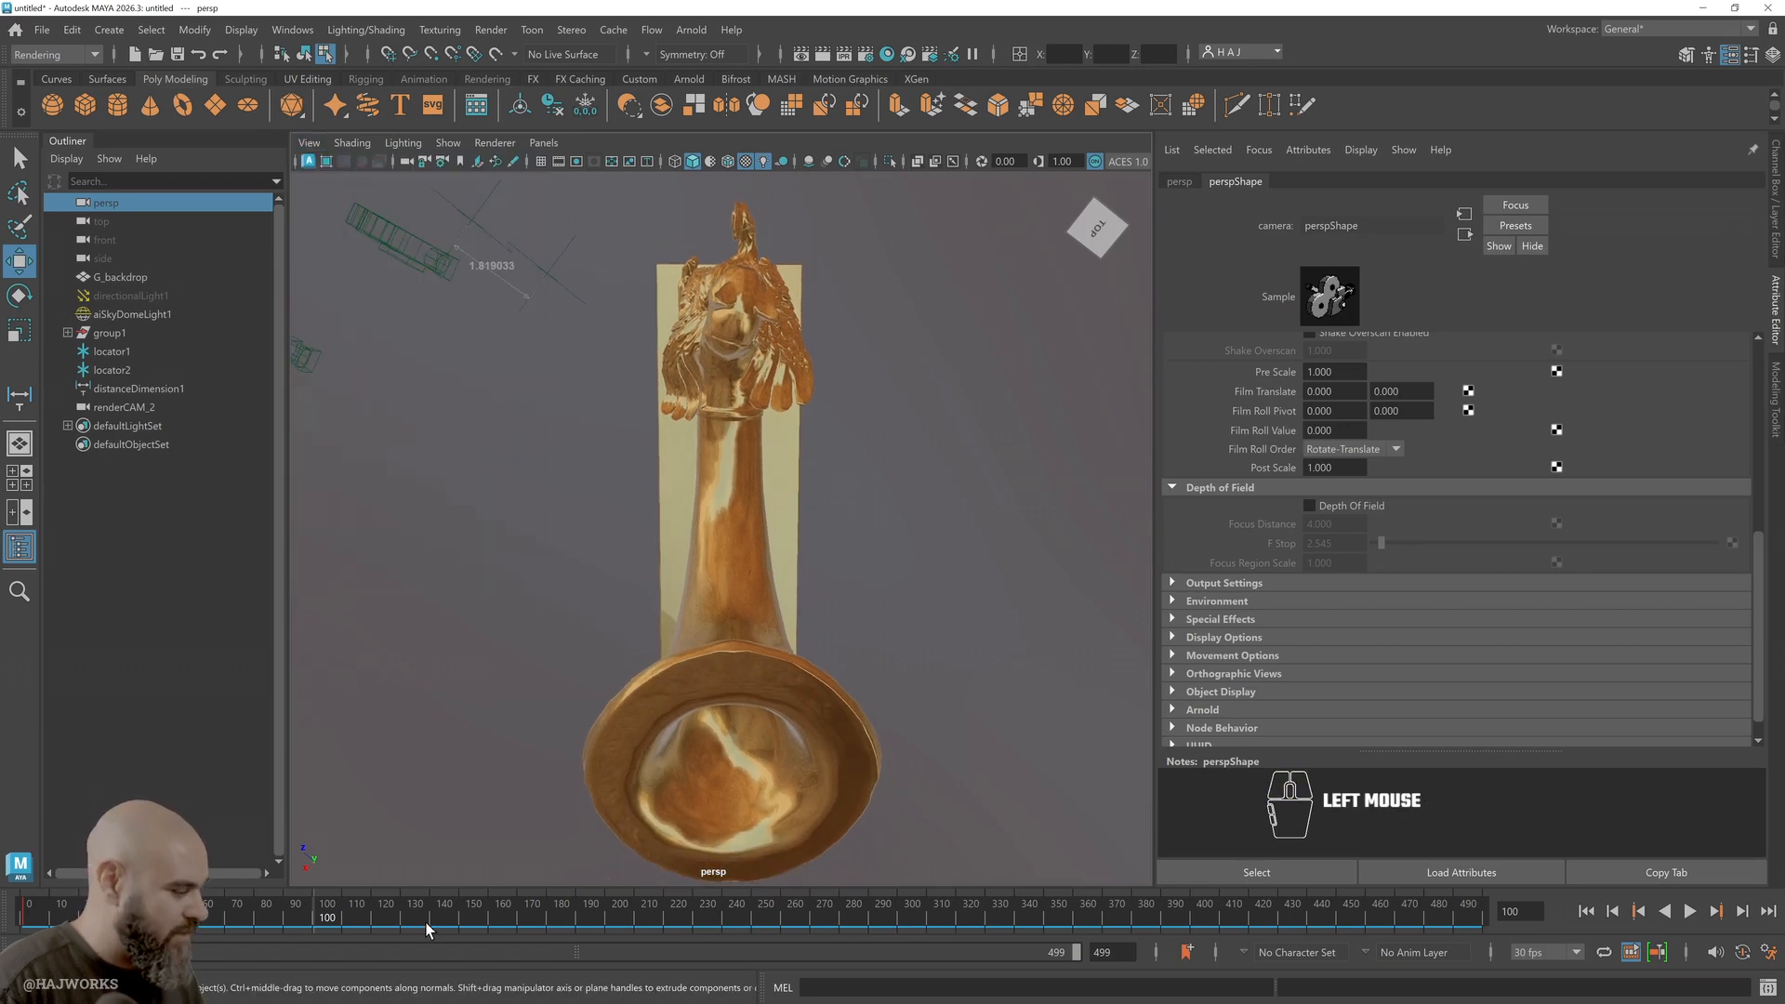
pyautogui.press('s')
# Orbit to a side view of the rhyton and base at about frame 200 and keyframe the perspective camera there
pyautogui.click(606, 915)
pyautogui.keyDown('alt'); pyautogui.moveTo(741, 729); pyautogui.dragTo(833, 690); pyautogui.keyUp('alt')
pyautogui.click(317, 146)
pyautogui.click(329, 175)
pyautogui.press('s')
# Review the perspective camera's motion by scrubbing the timeline and stepping back through its keyframes to frame 1
pyautogui.moveTo(601, 906); pyautogui.dragTo(712, 927)
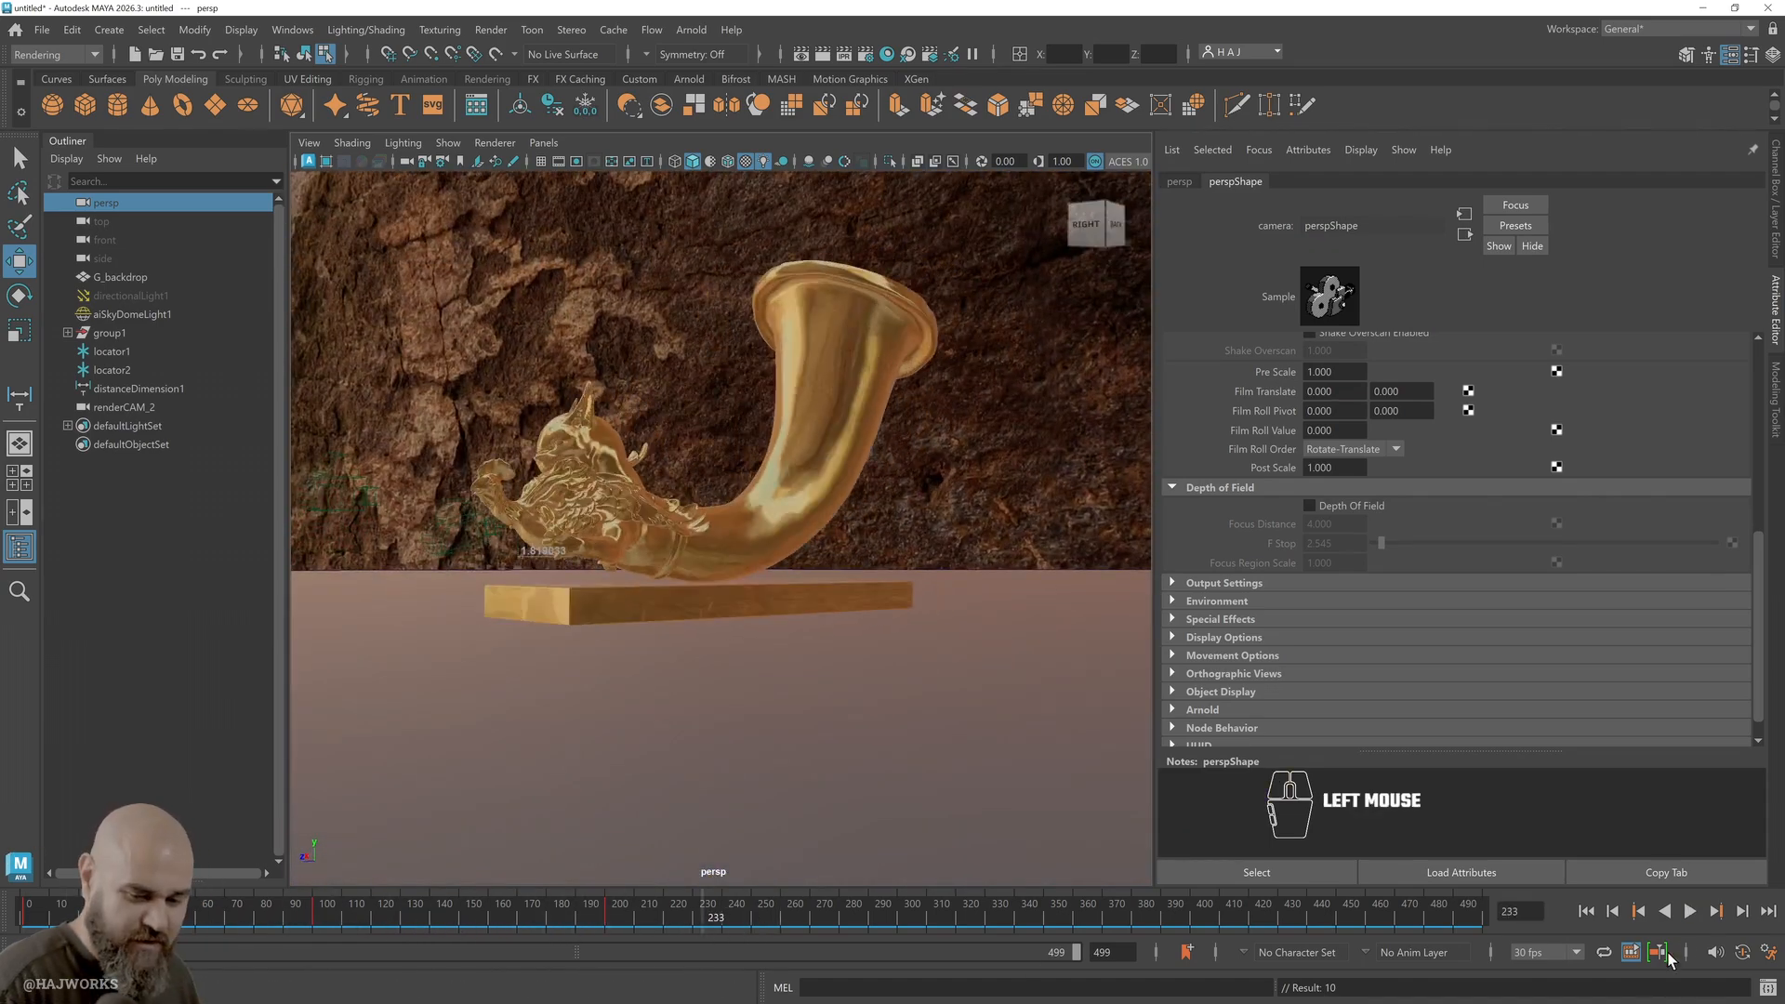
pyautogui.click(1638, 911)
pyautogui.click(1638, 911)
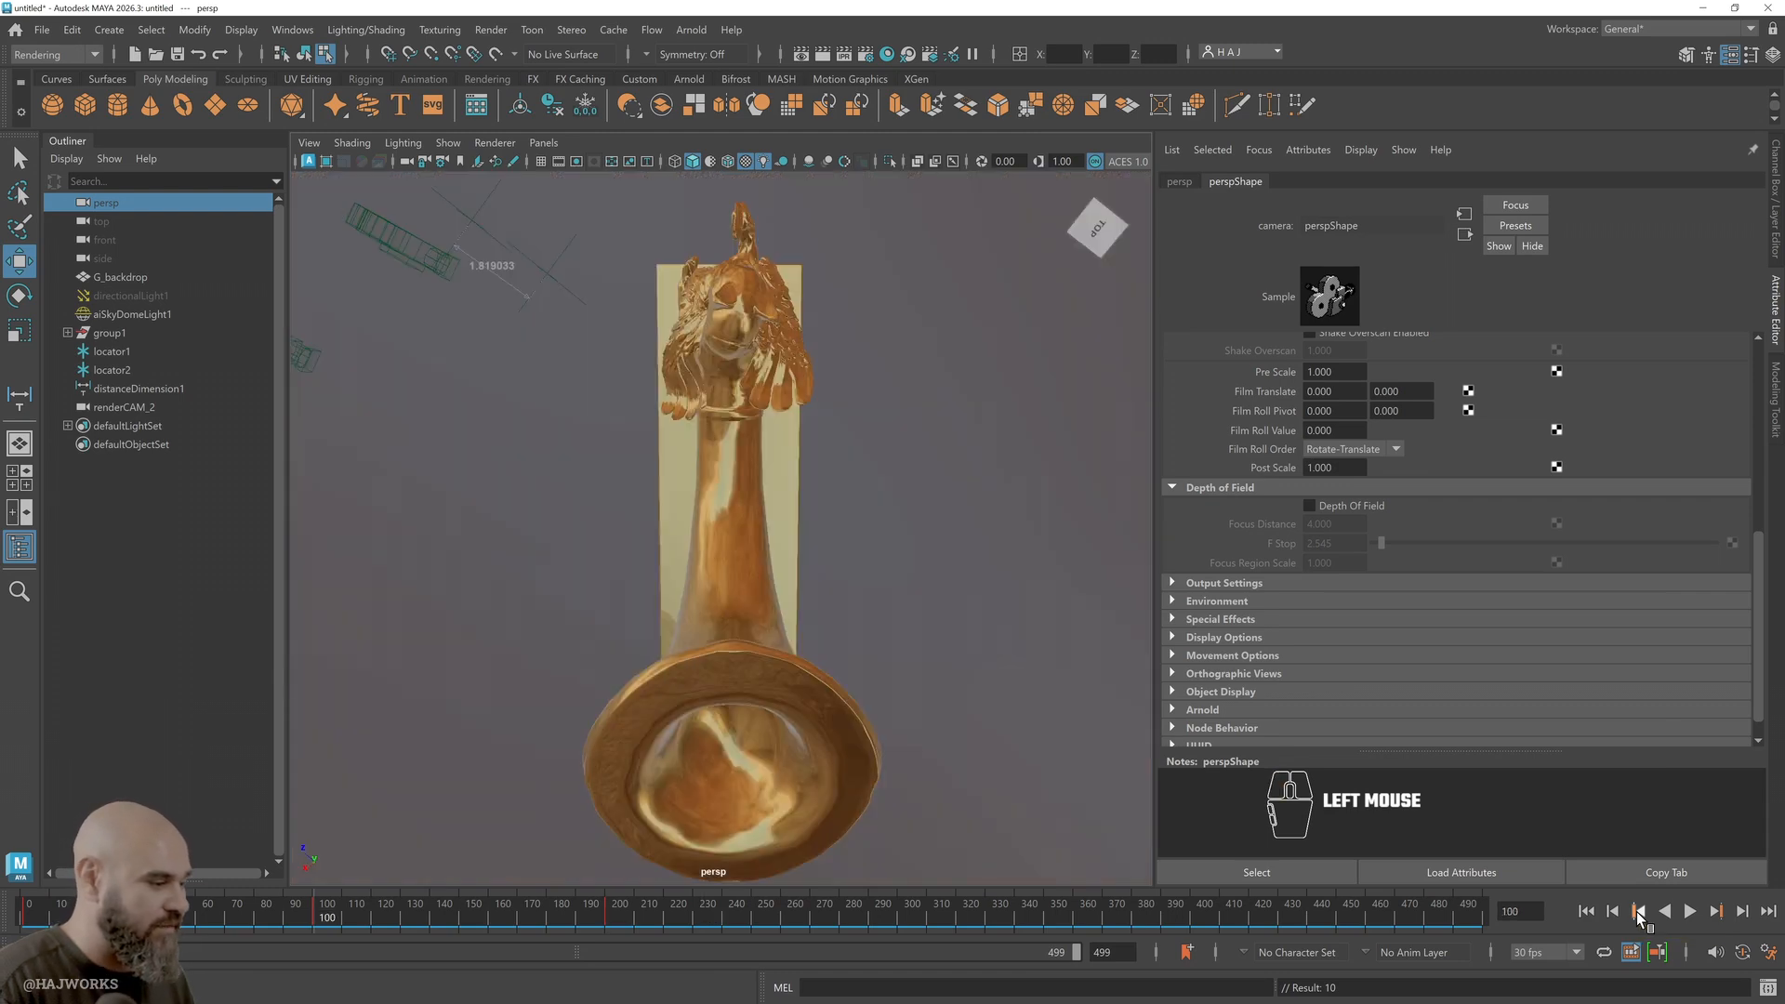
pyautogui.click(1638, 911)
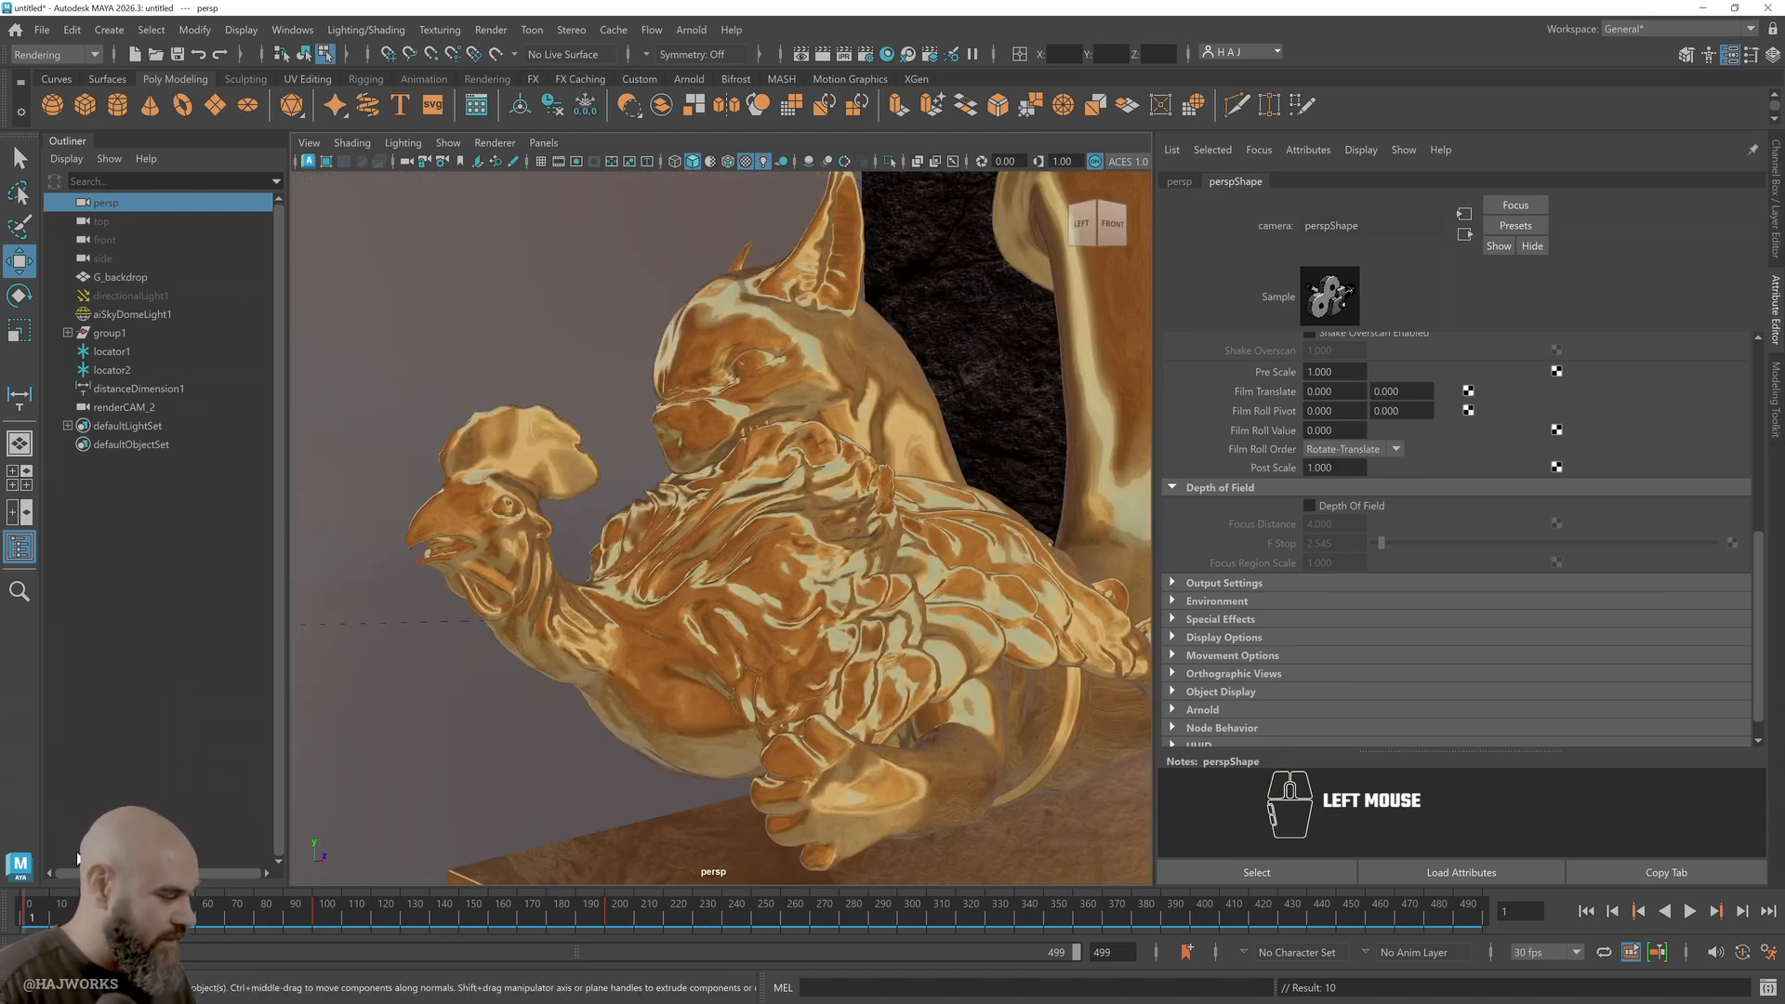
pyautogui.moveTo(48, 916); pyautogui.dragTo(5, 902)
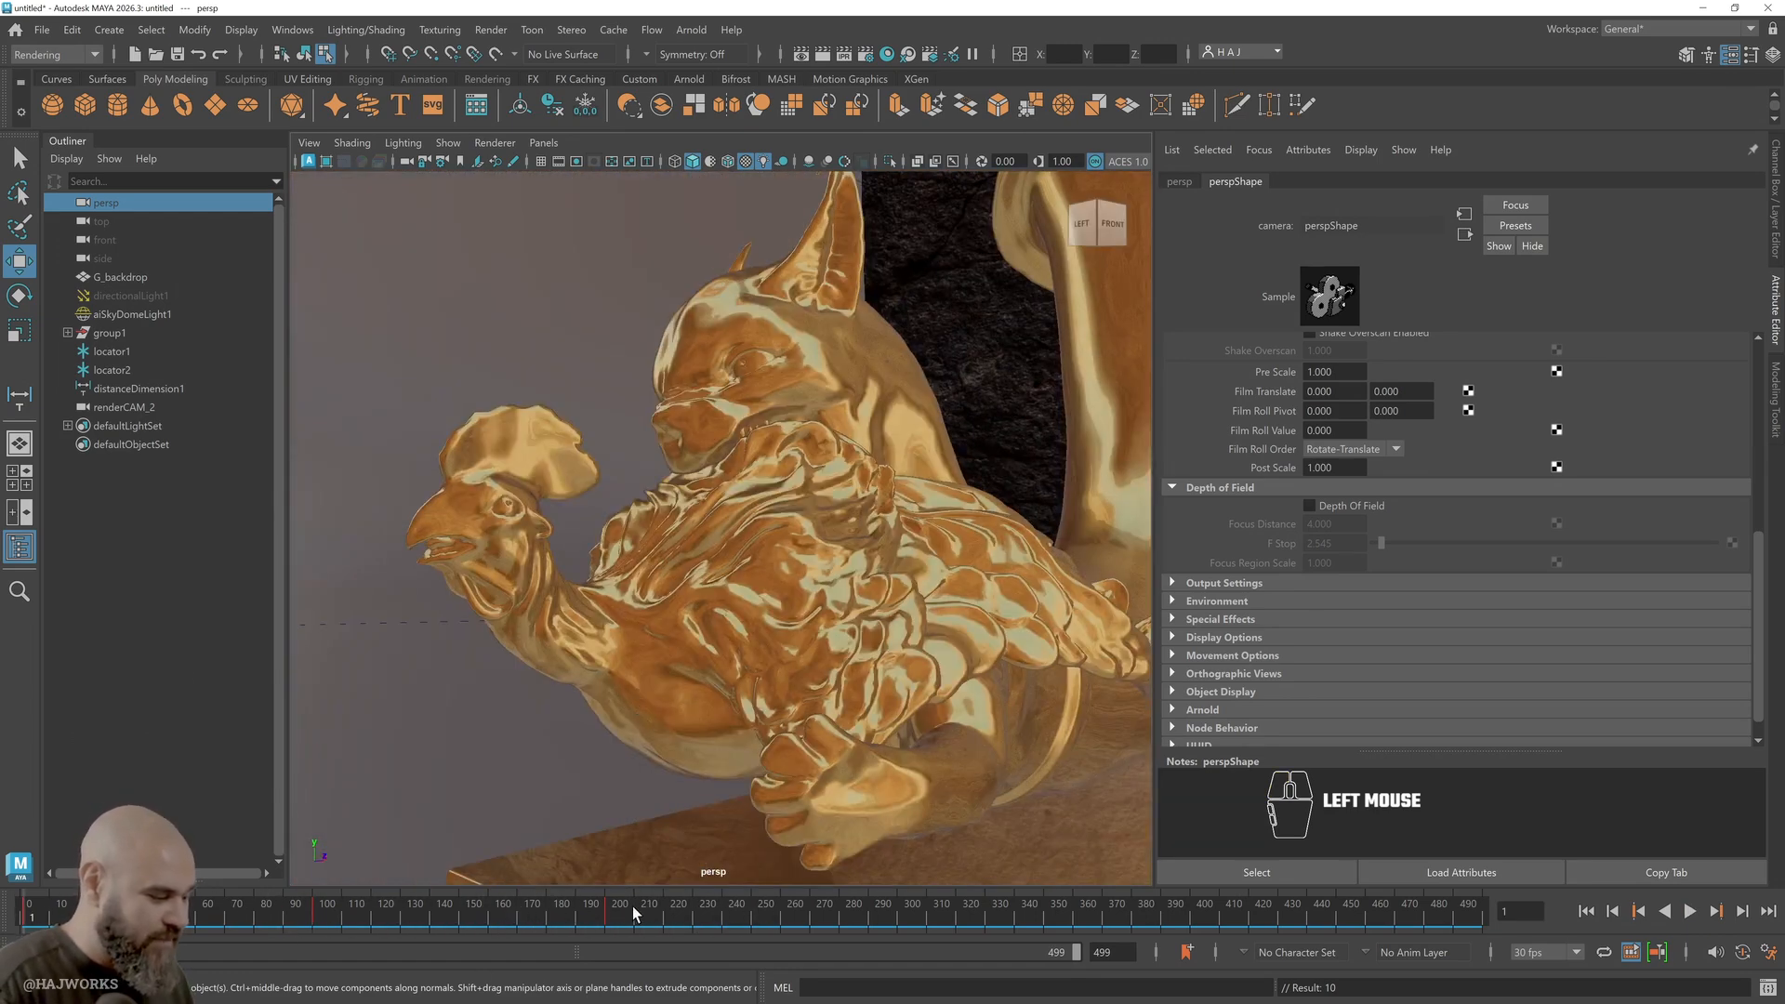
# Set the tangents of all the perspective camera's keyframes to Stepped and check the timeline around frame 1
pyautogui.keyDown('shift'); pyautogui.moveTo(631, 916); pyautogui.dragTo(316, 915); pyautogui.keyUp('shift')
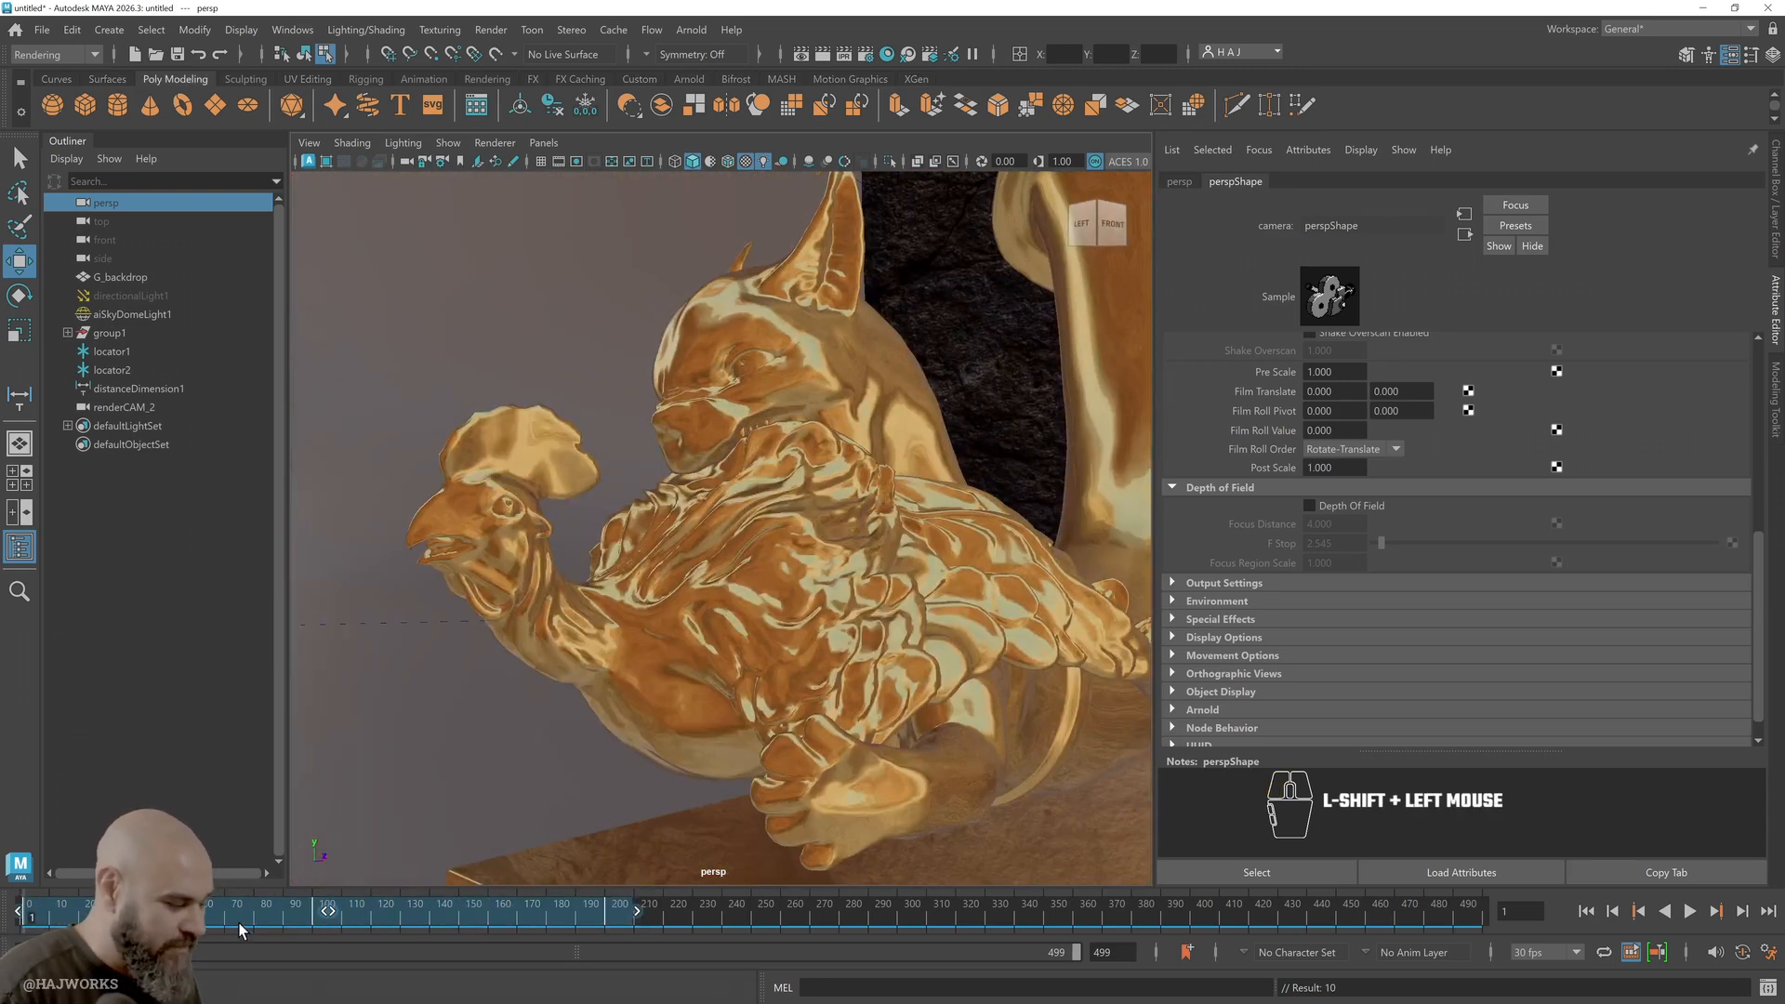
pyautogui.rightClick(340, 909)
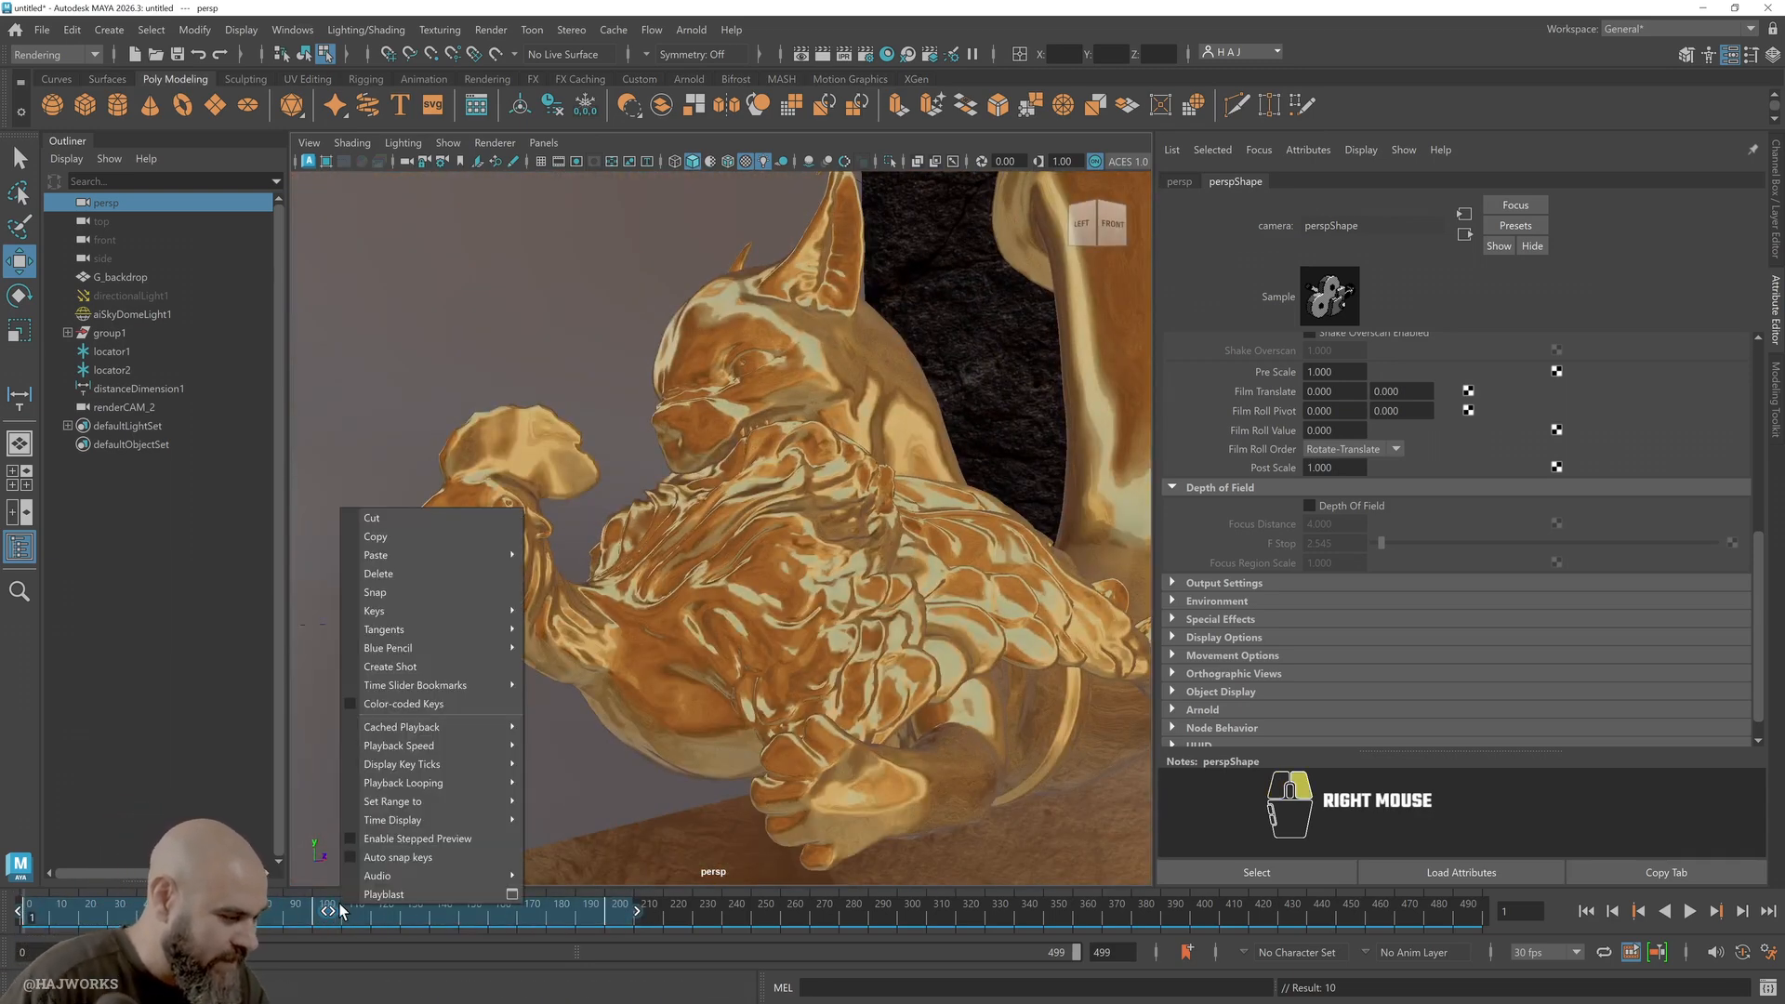
pyautogui.moveTo(416, 636)
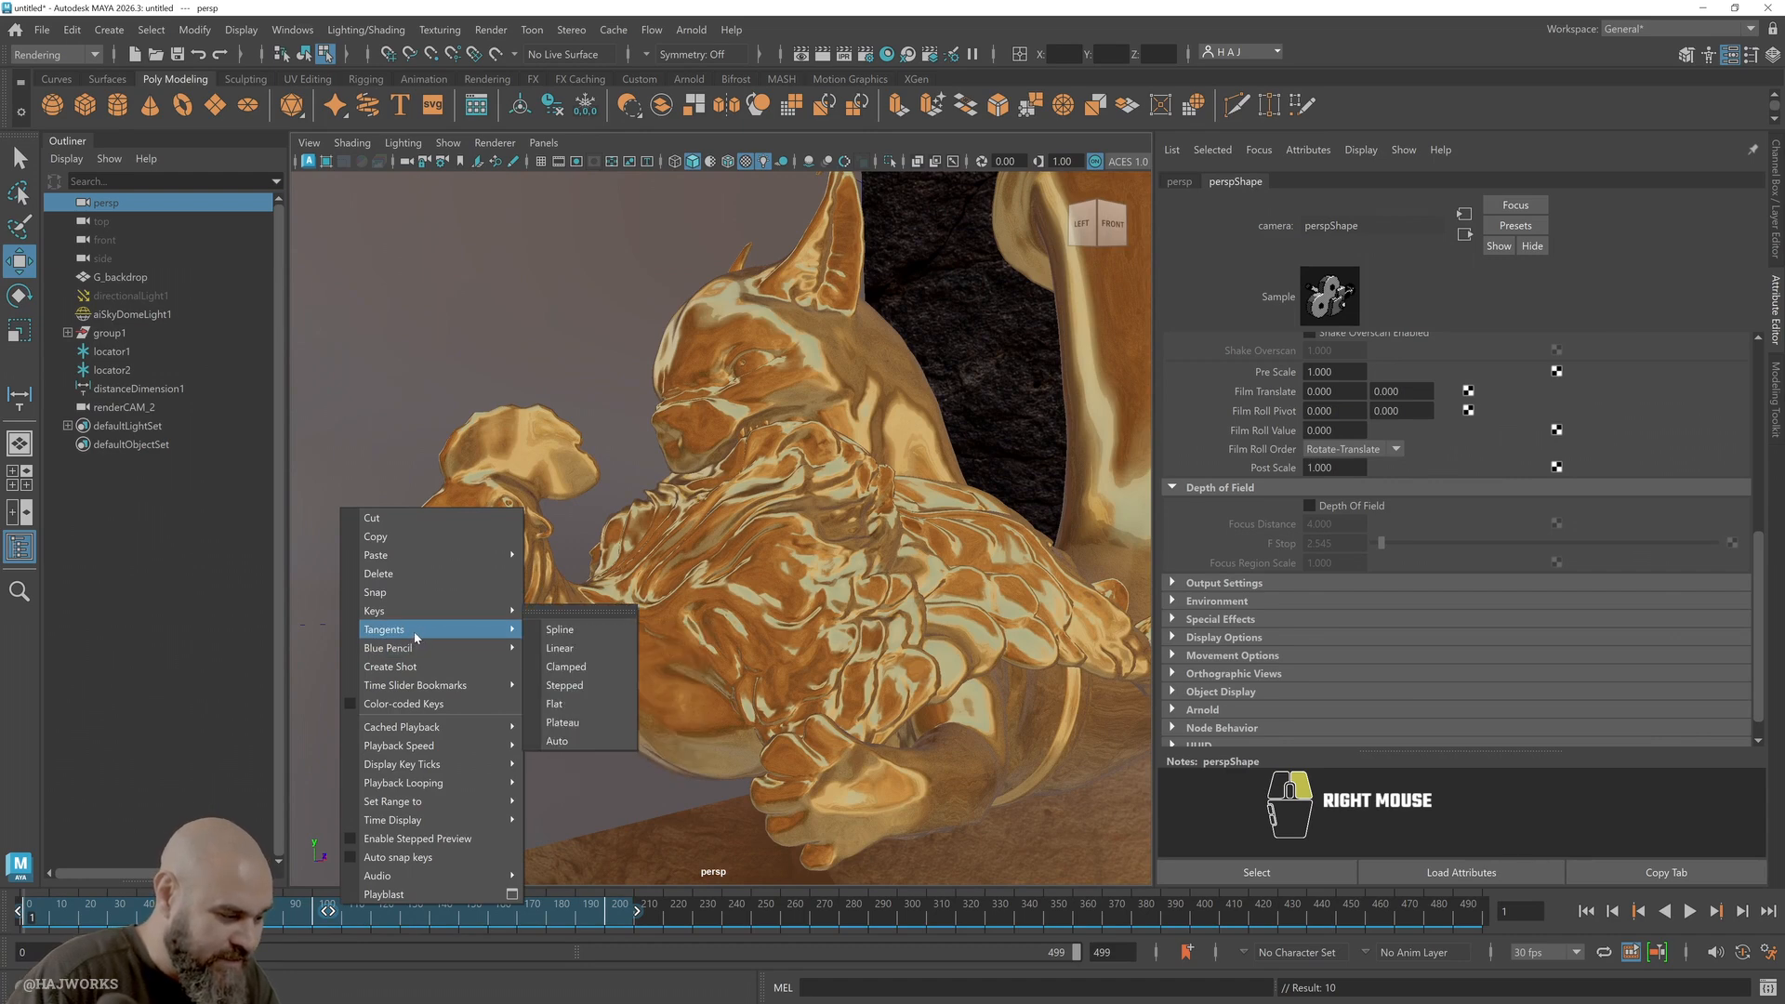
pyautogui.rightClick(592, 685)
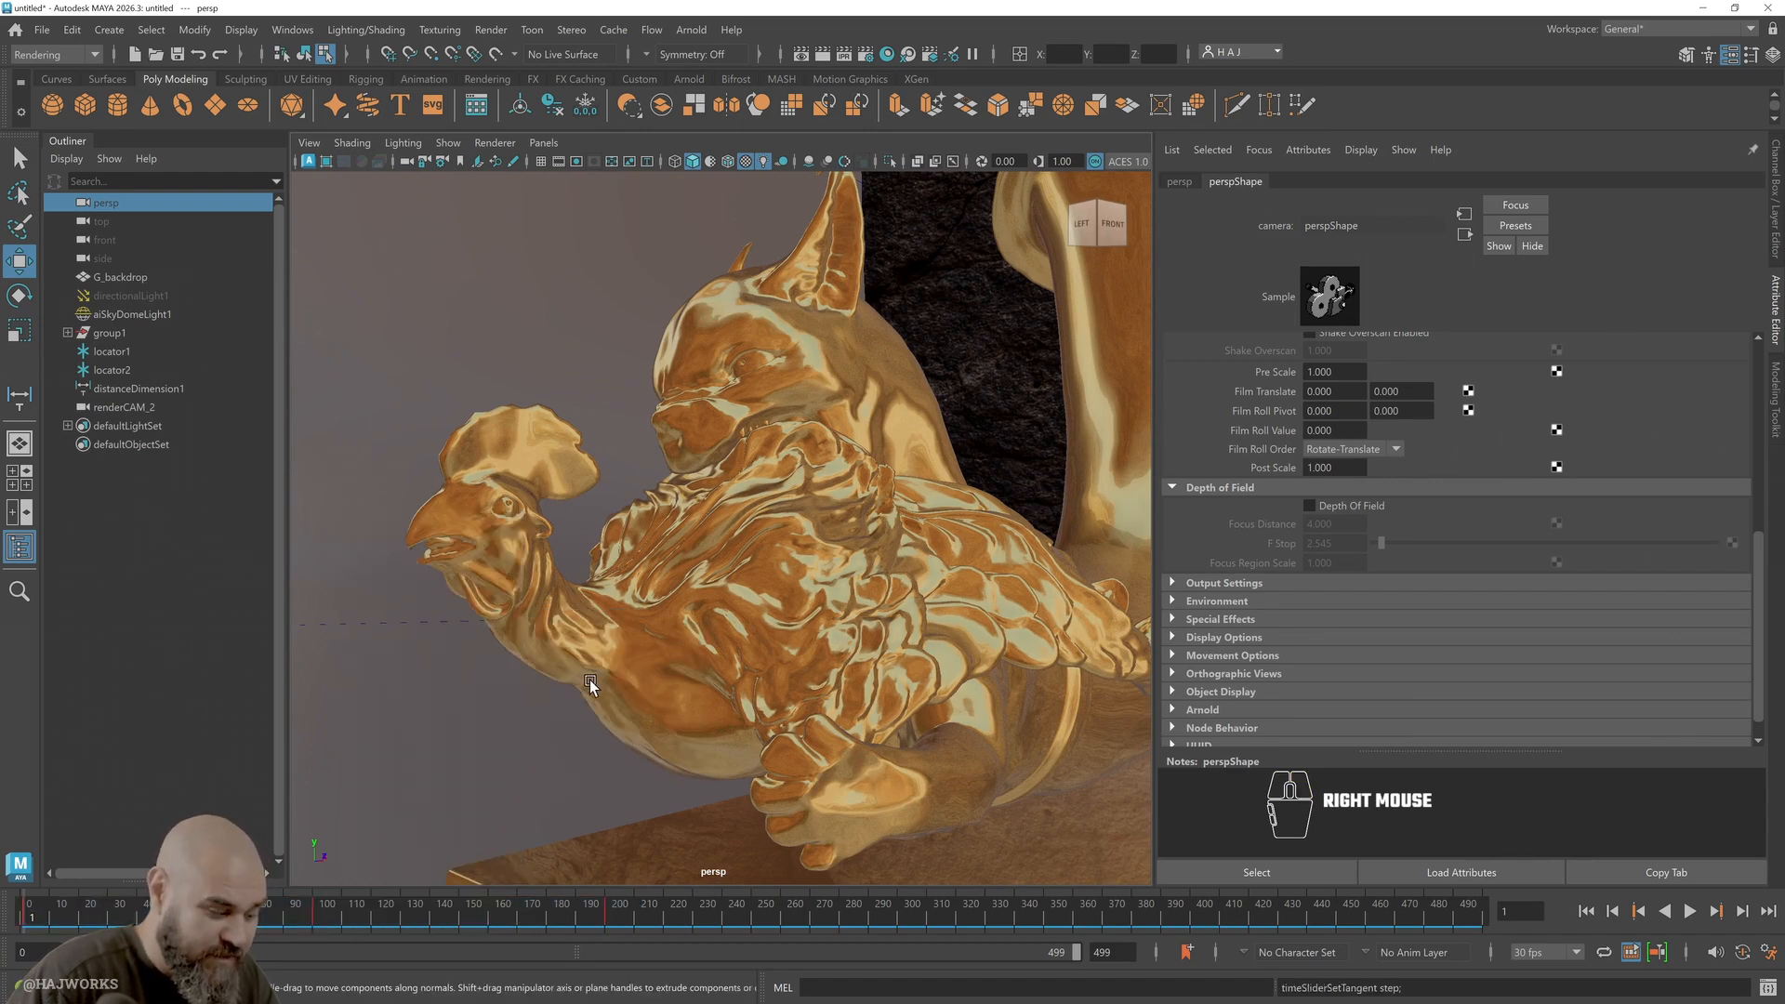
pyautogui.moveTo(28, 920)
pyautogui.mouseDown()
pyautogui.moveTo(818, 918)
pyautogui.moveTo(31, 925)
pyautogui.mouseUp()
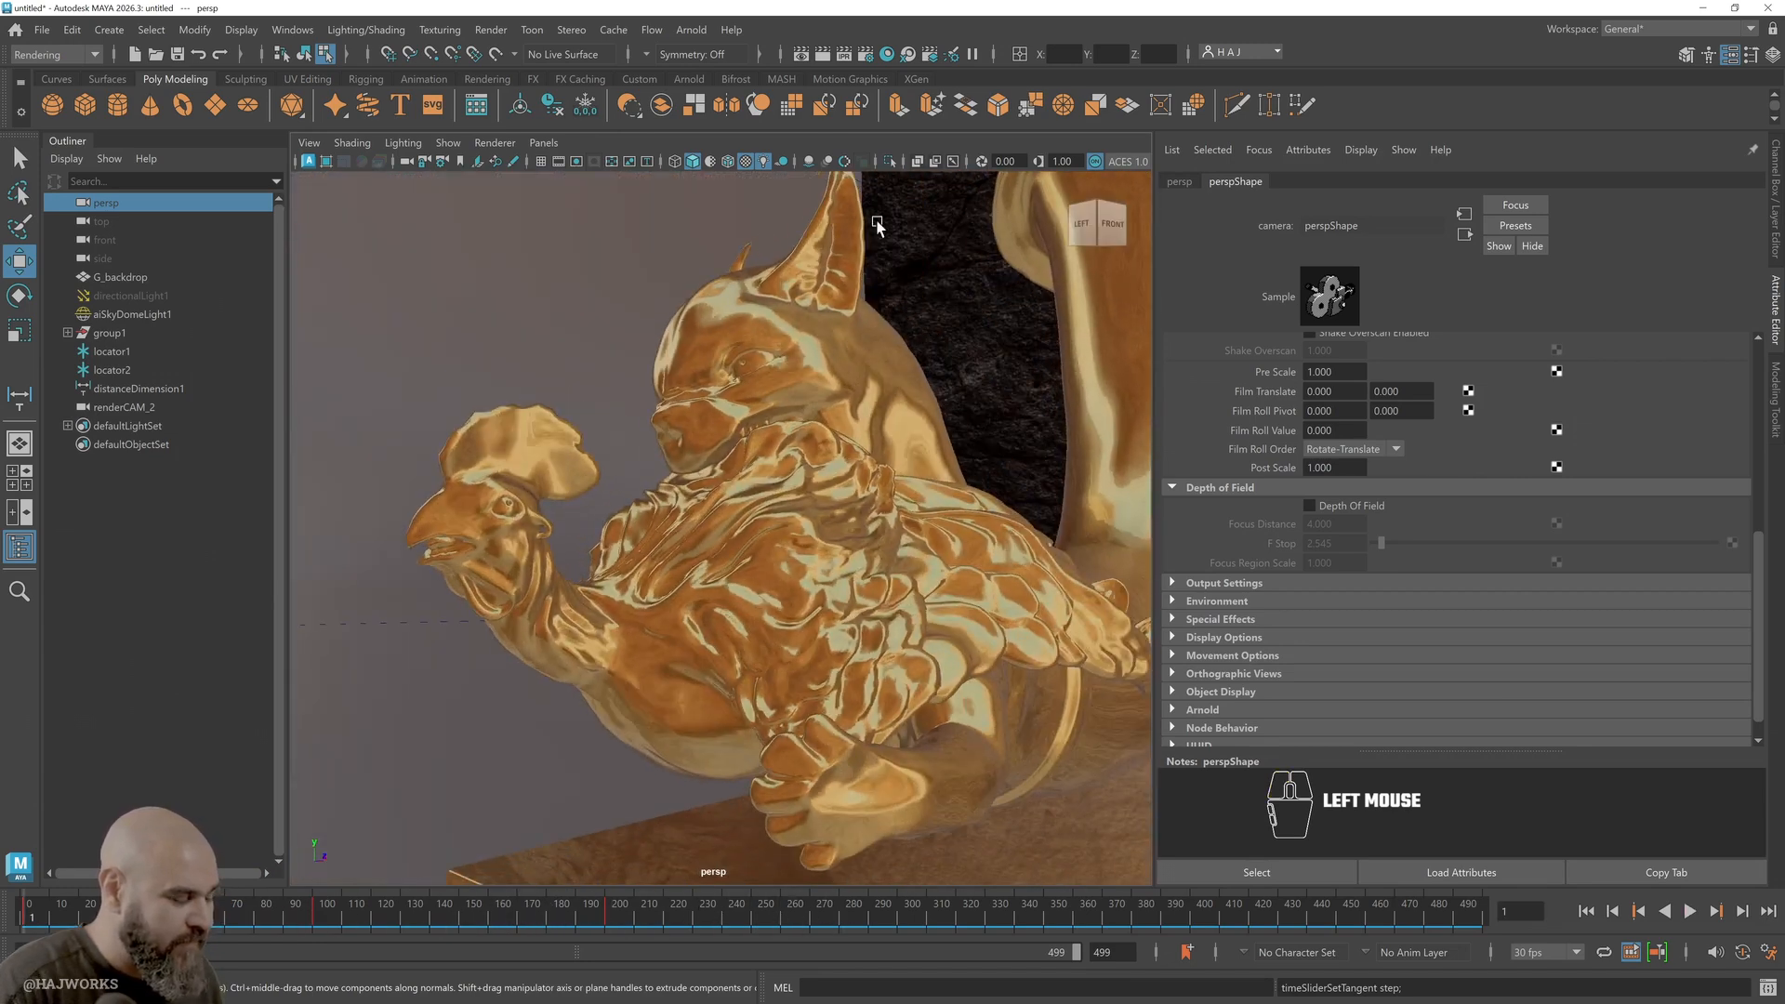
# Open the render settings and examine the file output, frame range, renderable camera and image size options
pyautogui.click(490, 31)
pyautogui.click(768, 40)
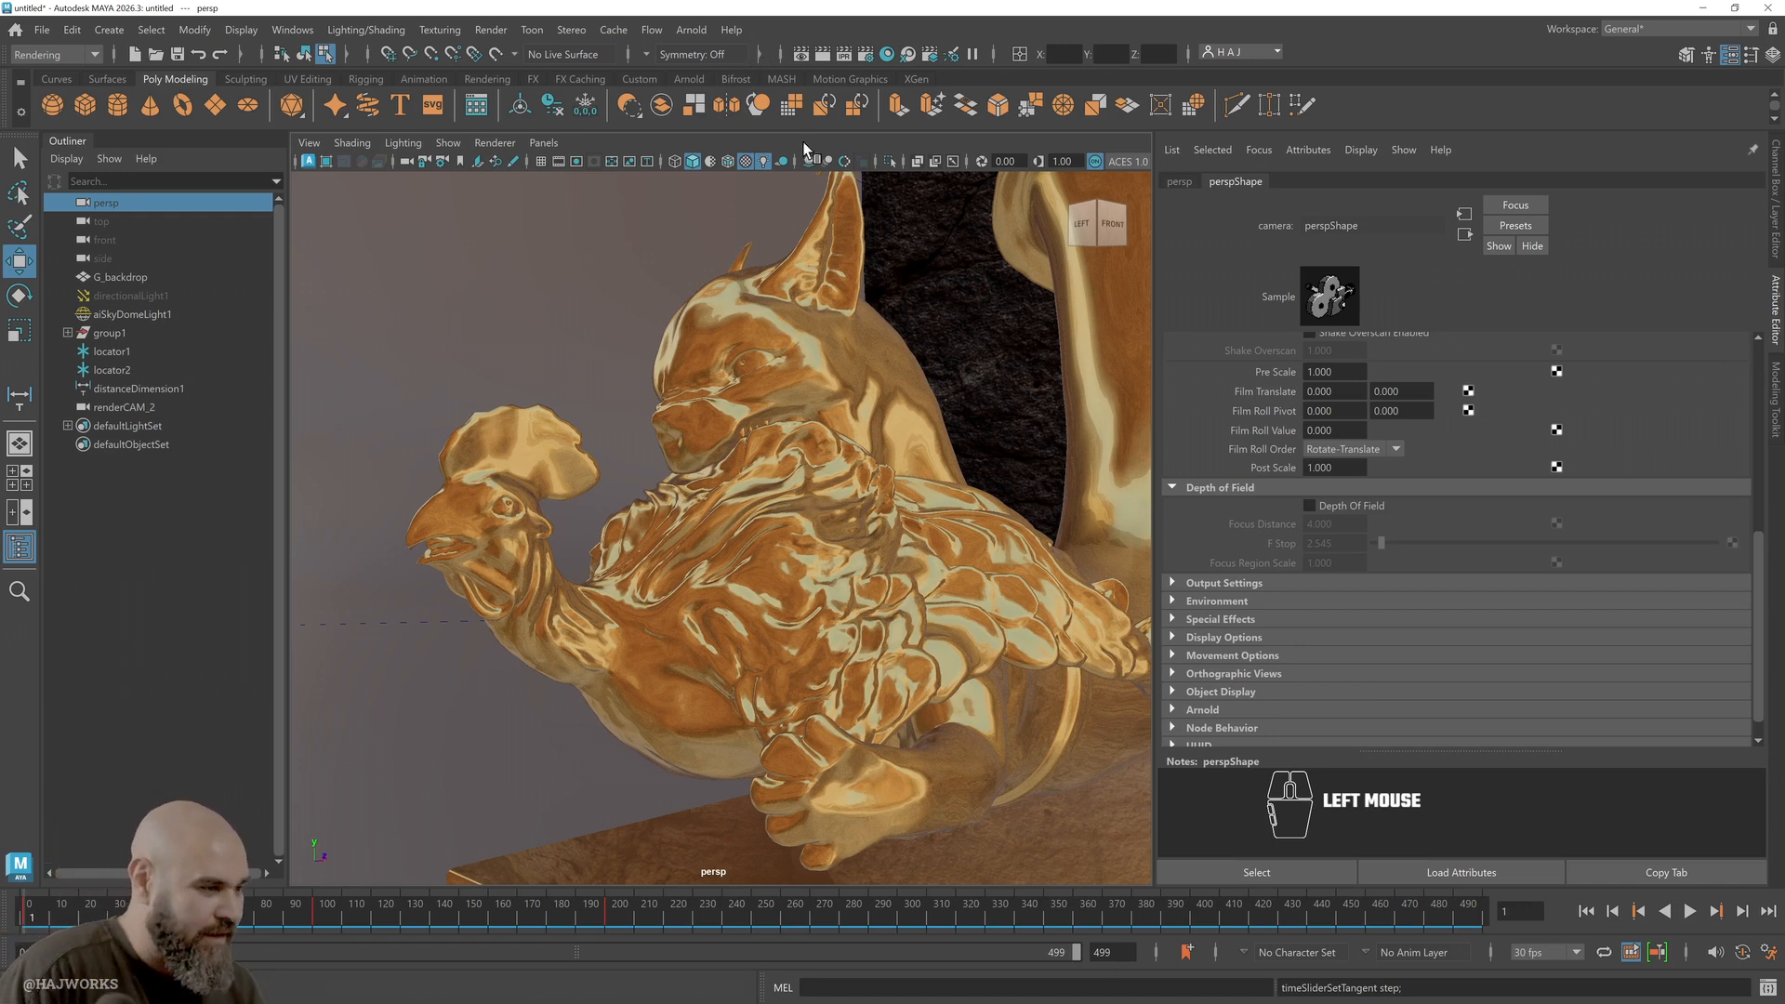
pyautogui.click(867, 53)
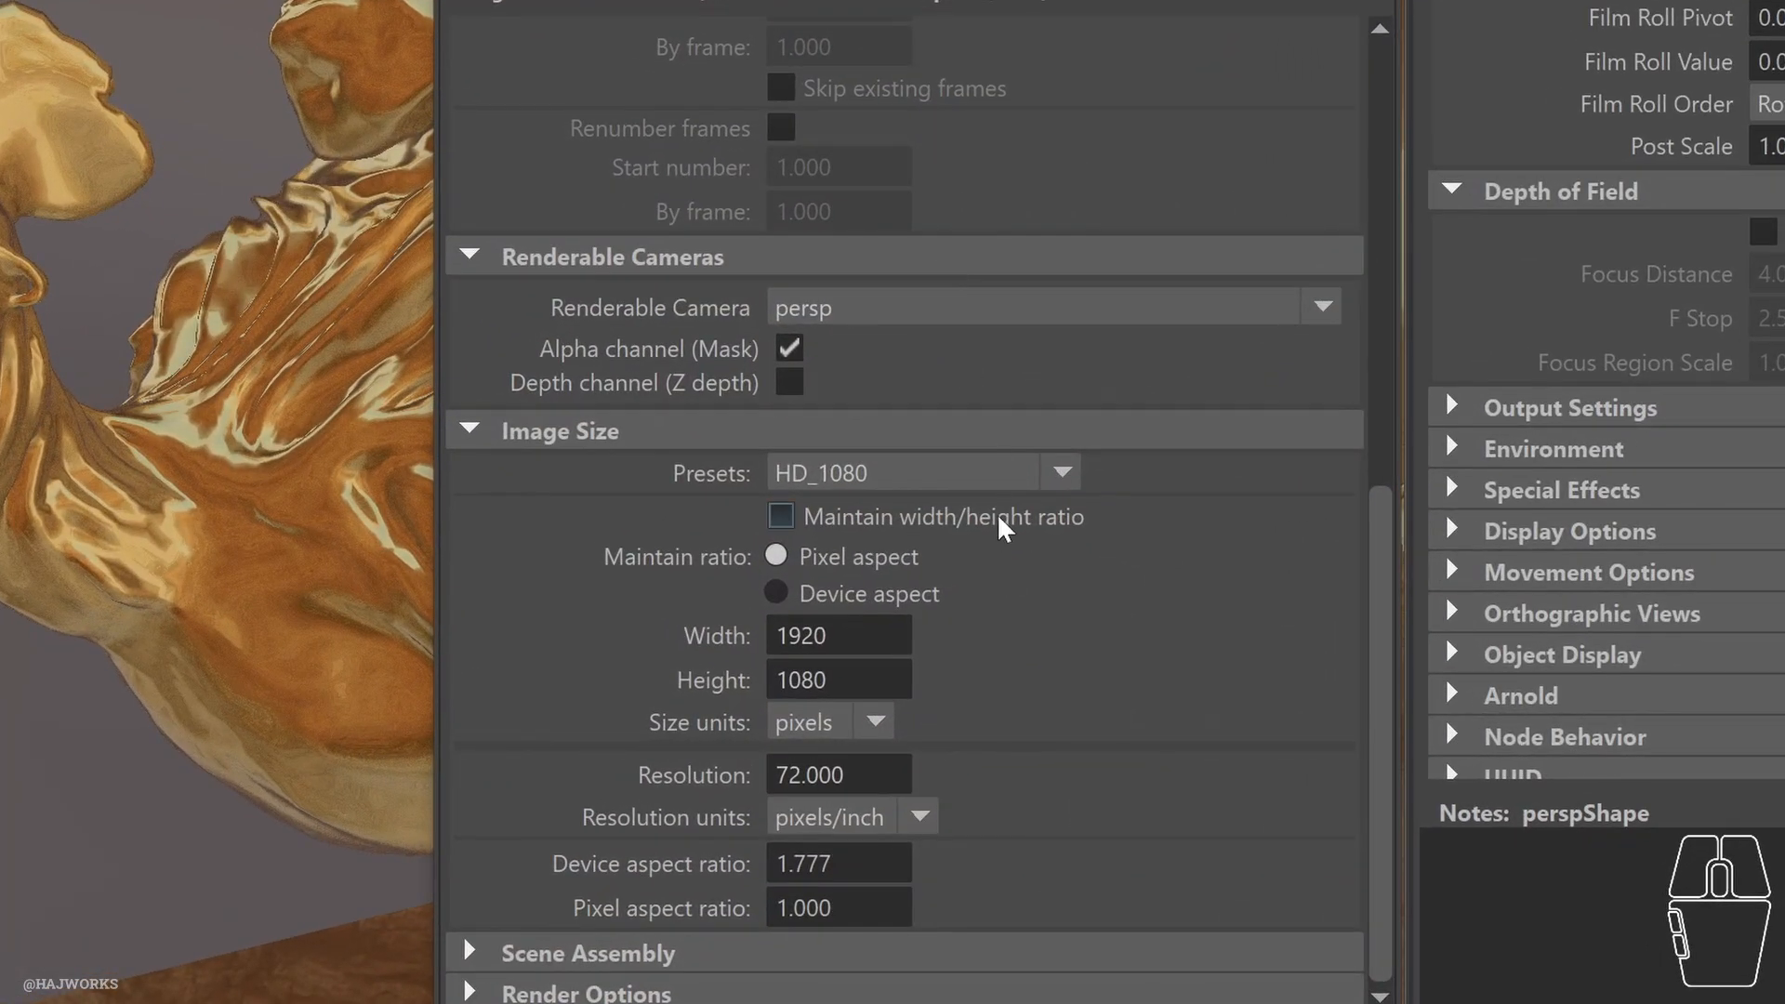
pyautogui.scroll(7, 1055, 590)
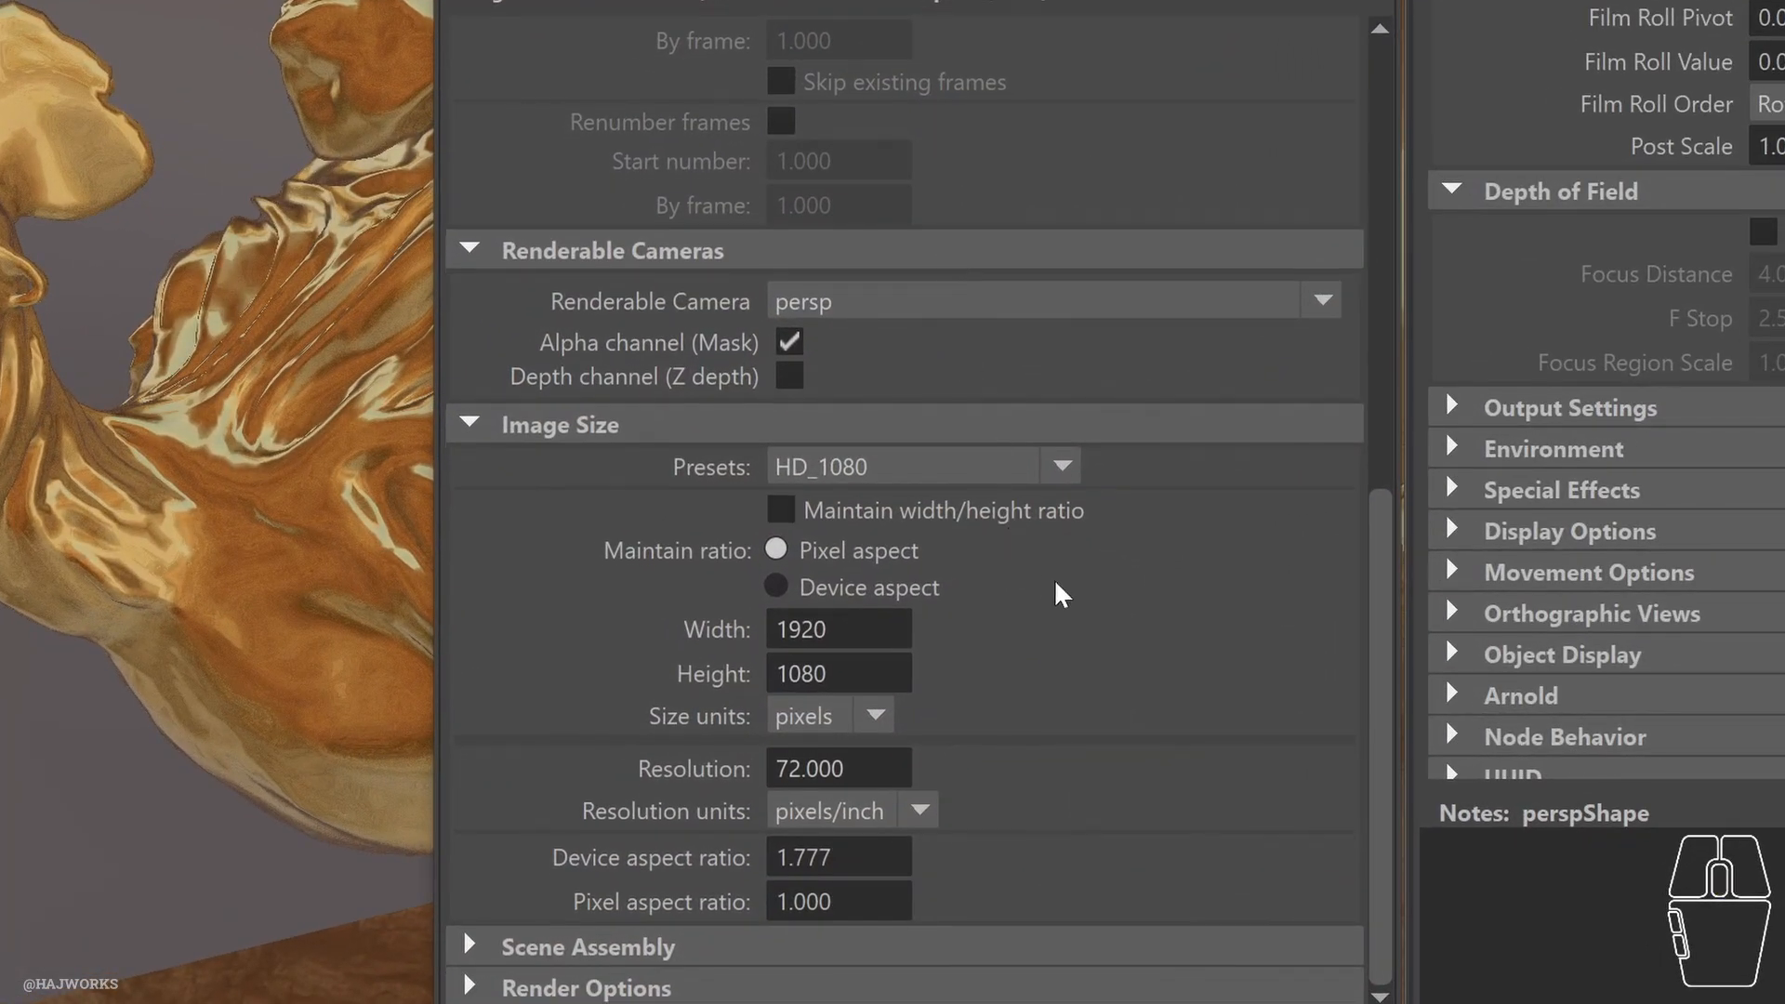
pyautogui.scroll(2, 1112, 648)
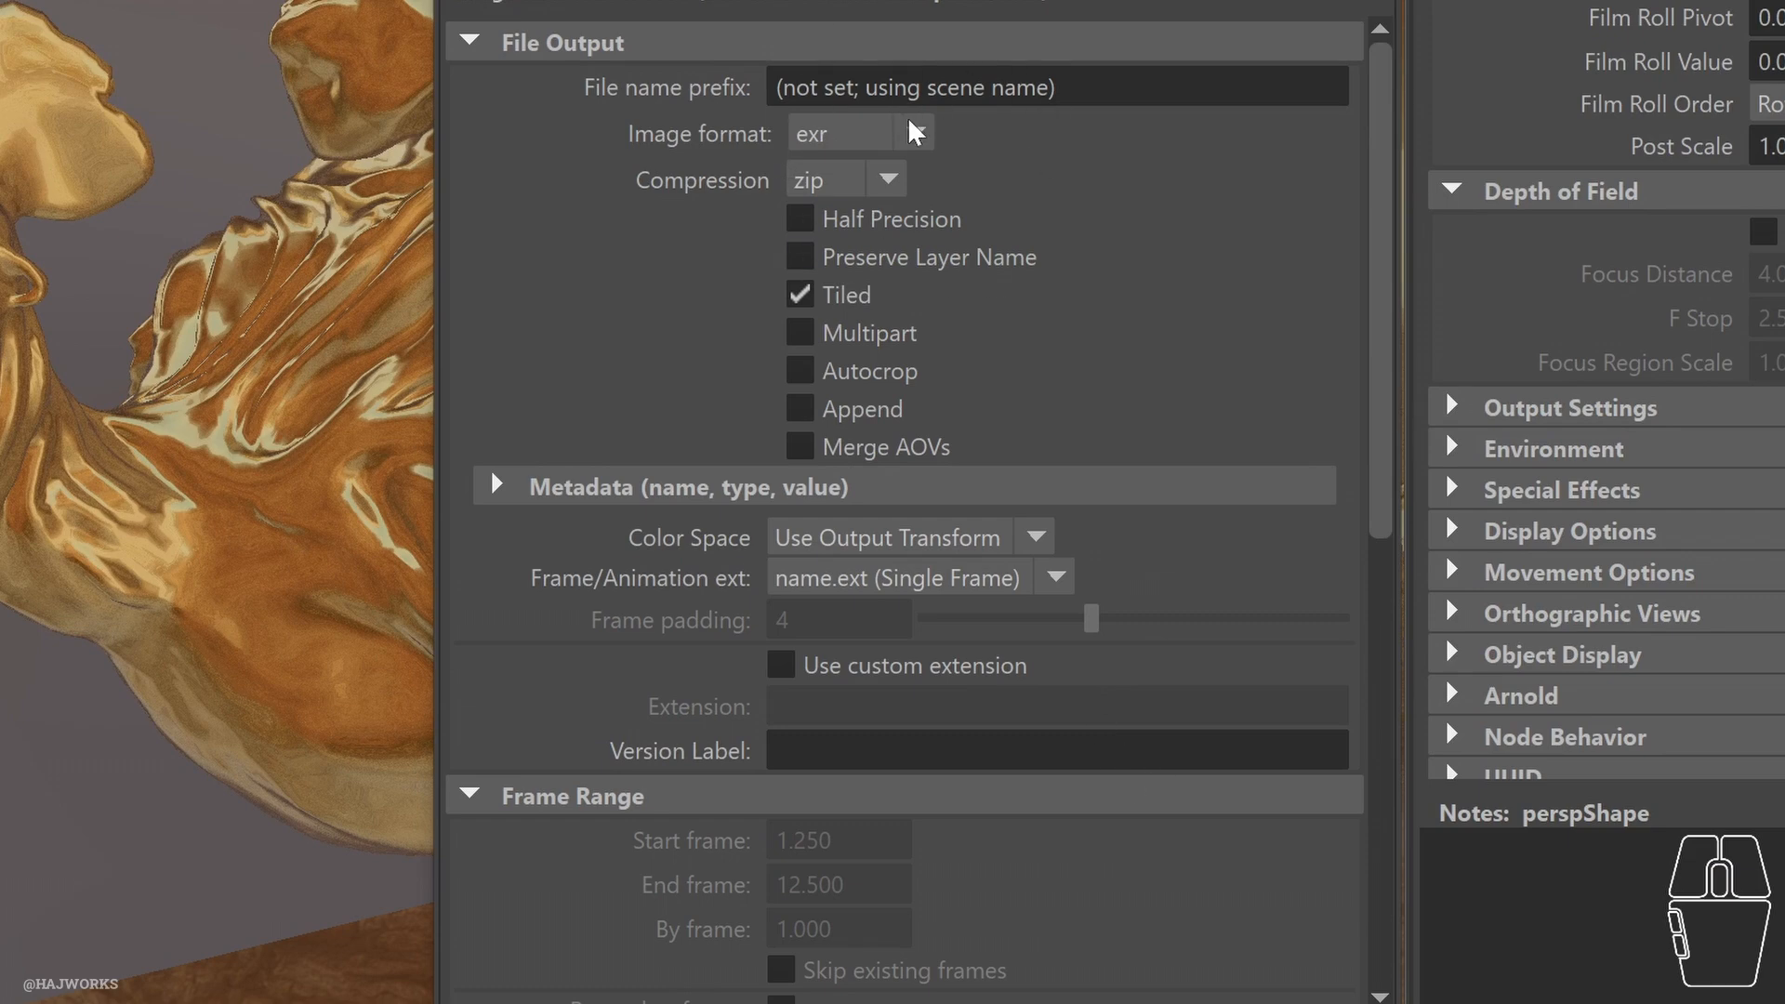
pyautogui.scroll(-4, 908, 418)
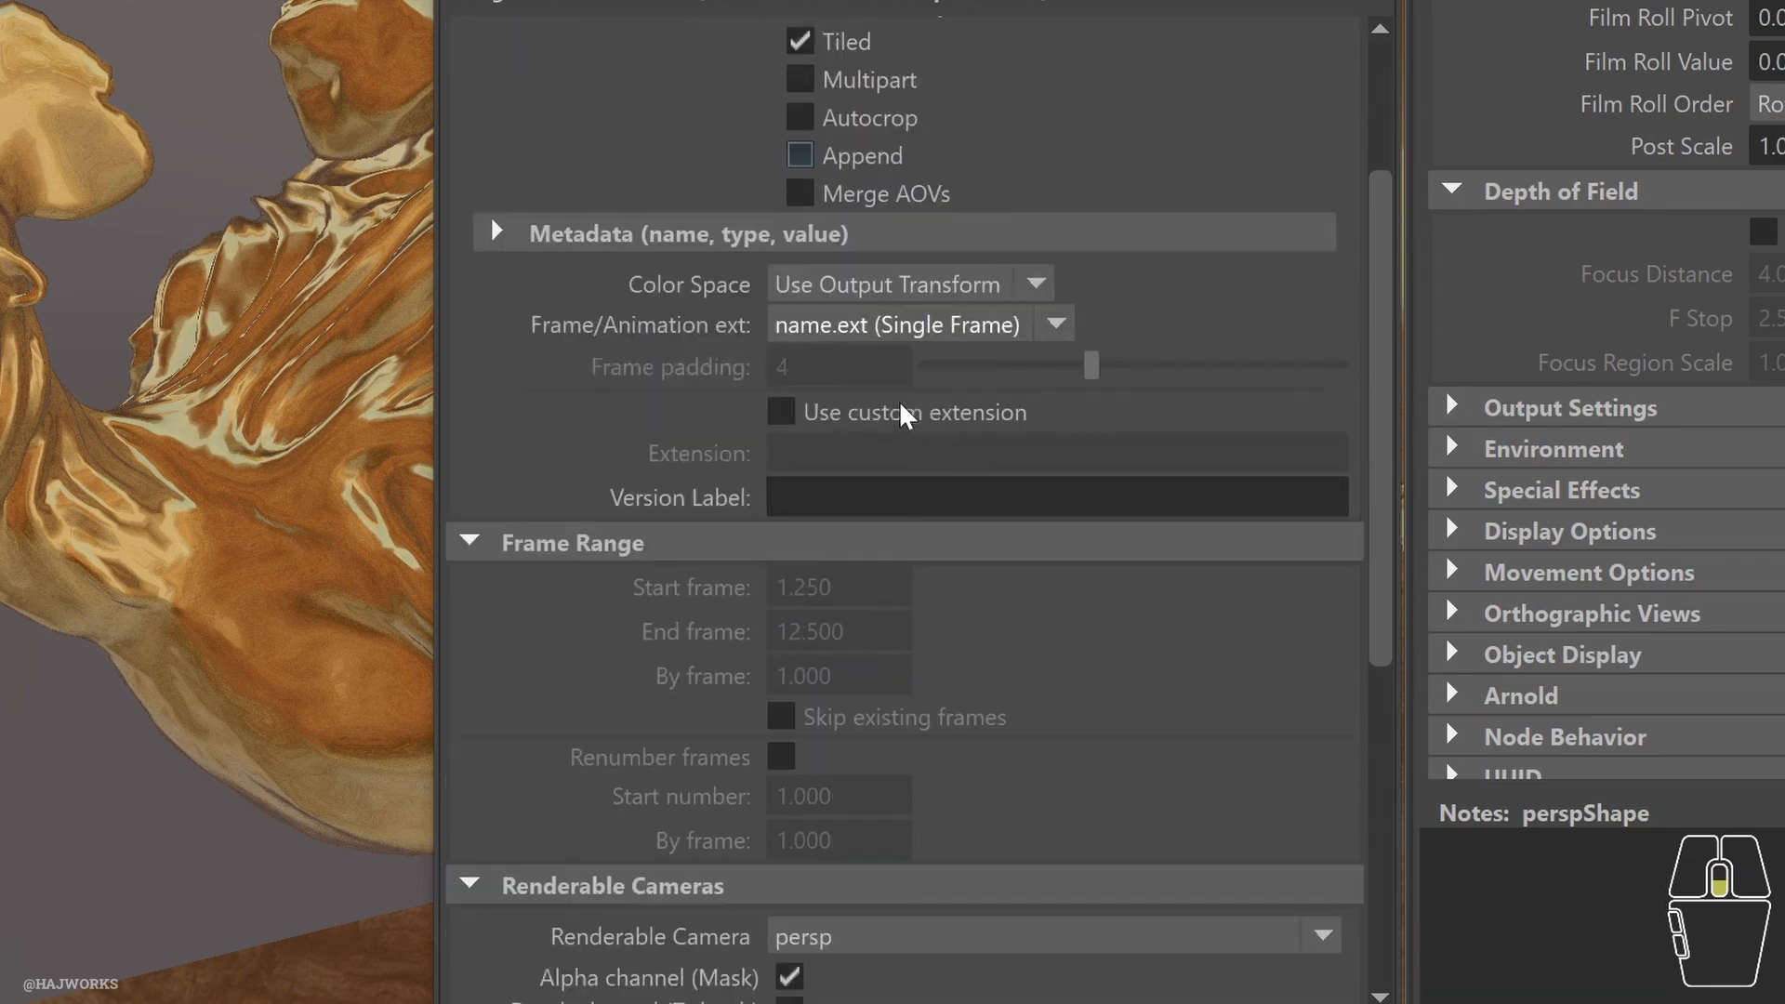
pyautogui.scroll(-4, 906, 541)
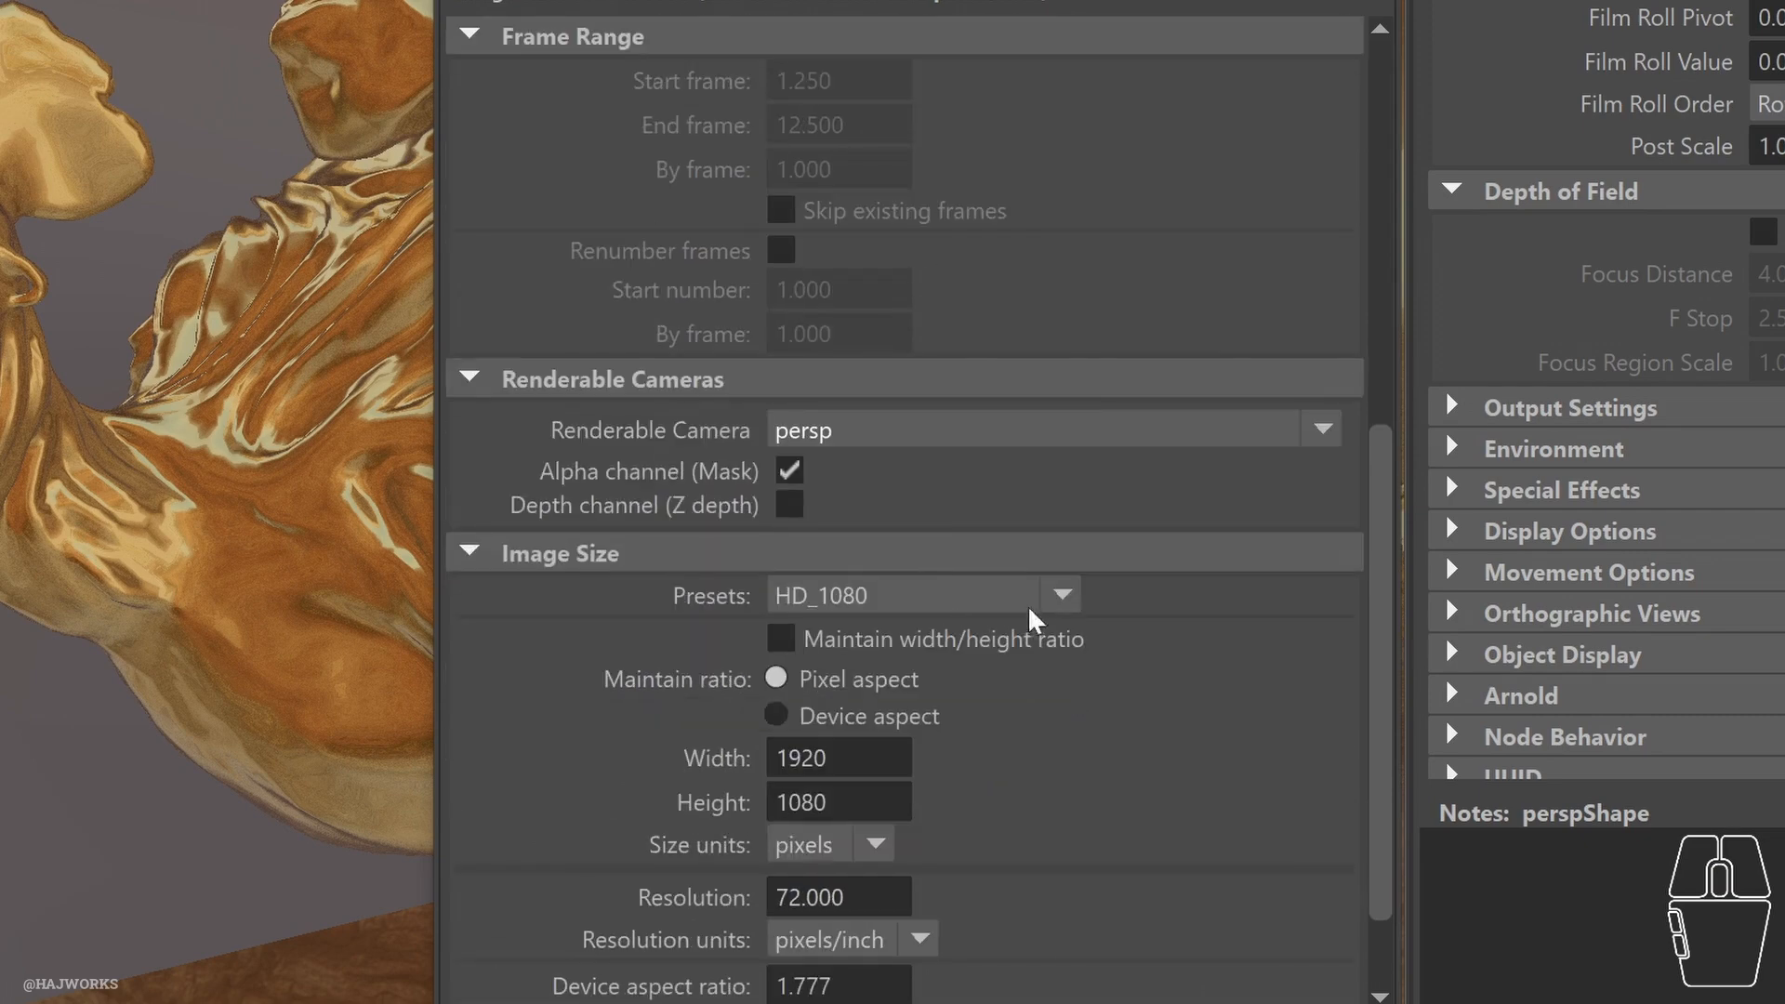
# Keep HD_1080 as the image size preset and raise the Camera (AA) samples in the Arnold sampling settings
pyautogui.click(1061, 596)
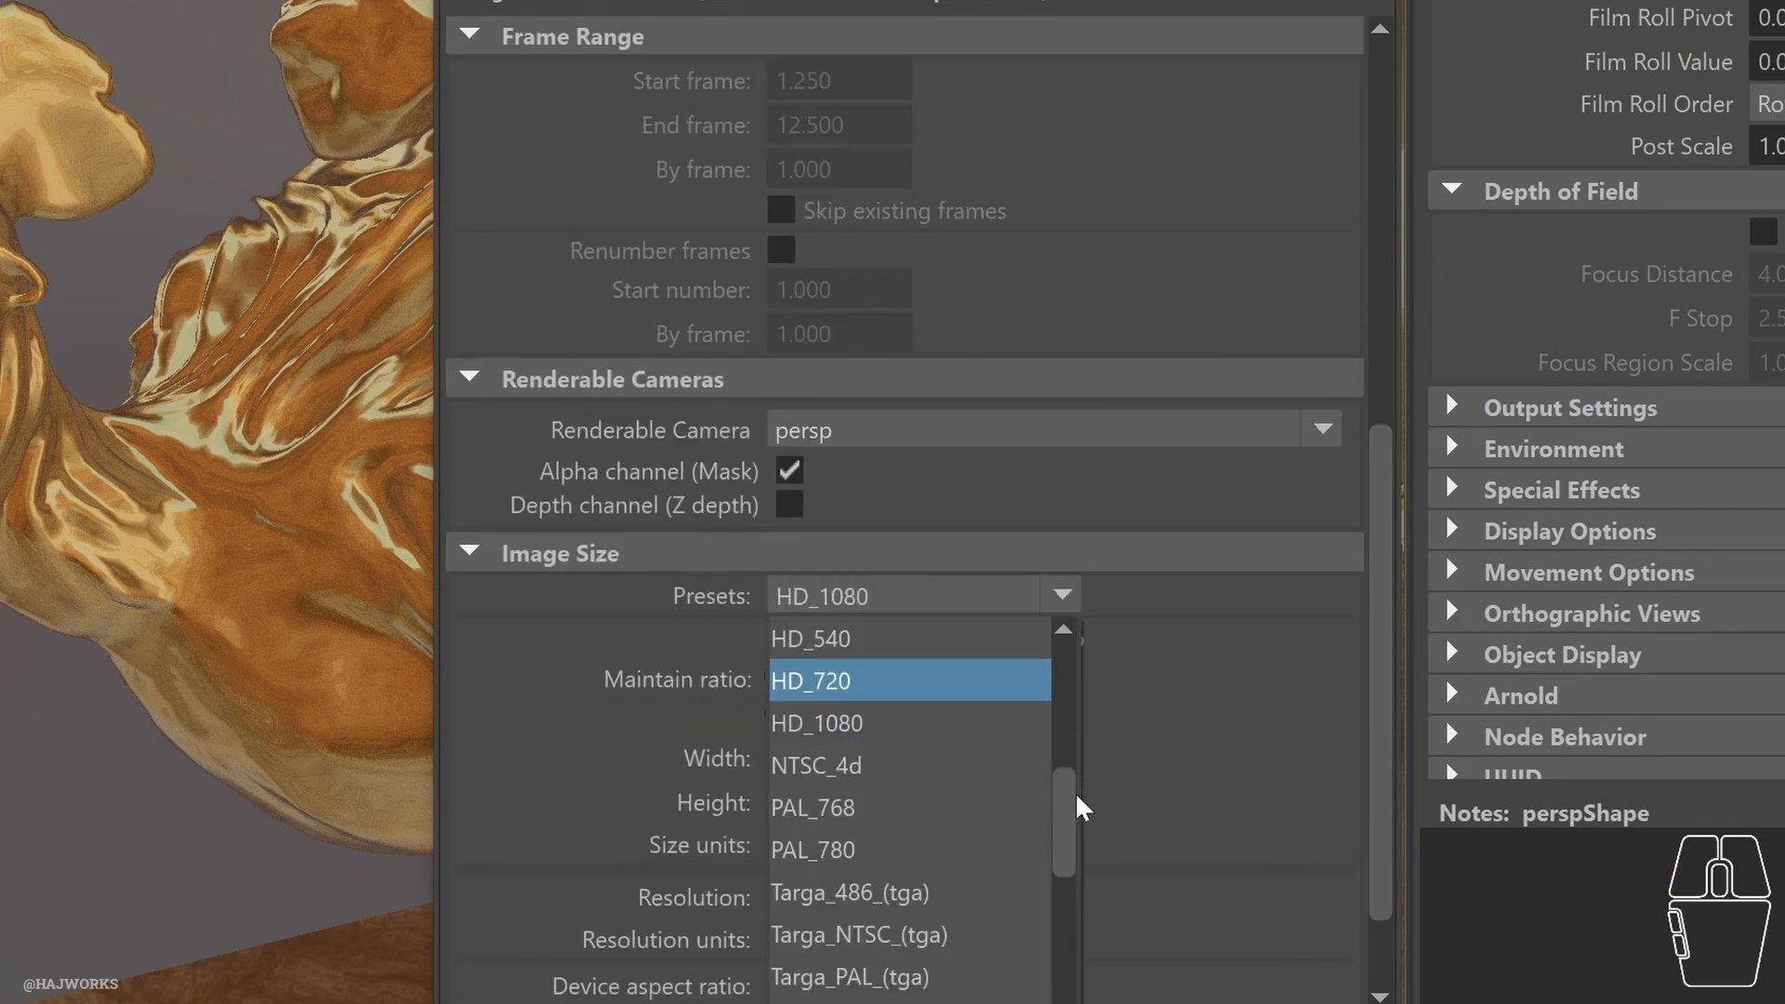
pyautogui.moveTo(1069, 822)
pyautogui.mouseDown()
pyautogui.moveTo(1068, 912)
pyautogui.moveTo(1097, 834)
pyautogui.mouseUp()
pyautogui.click(1199, 765)
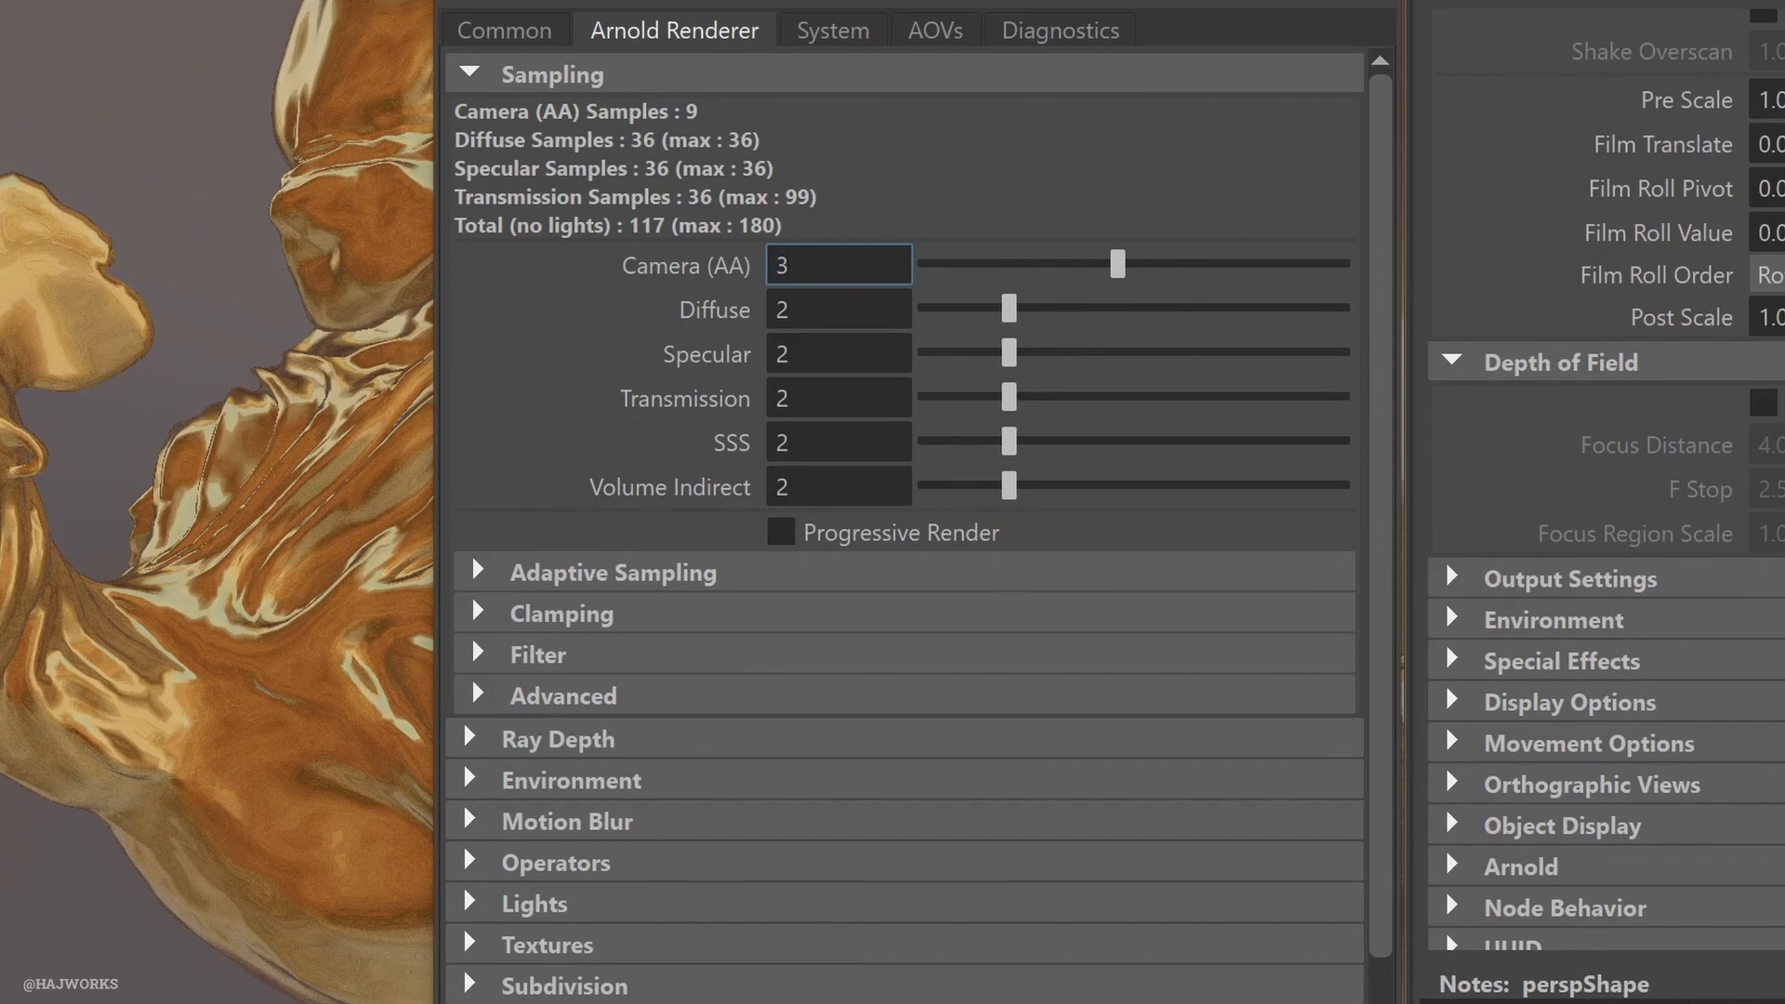
pyautogui.moveTo(1118, 269); pyautogui.dragTo(1212, 279)
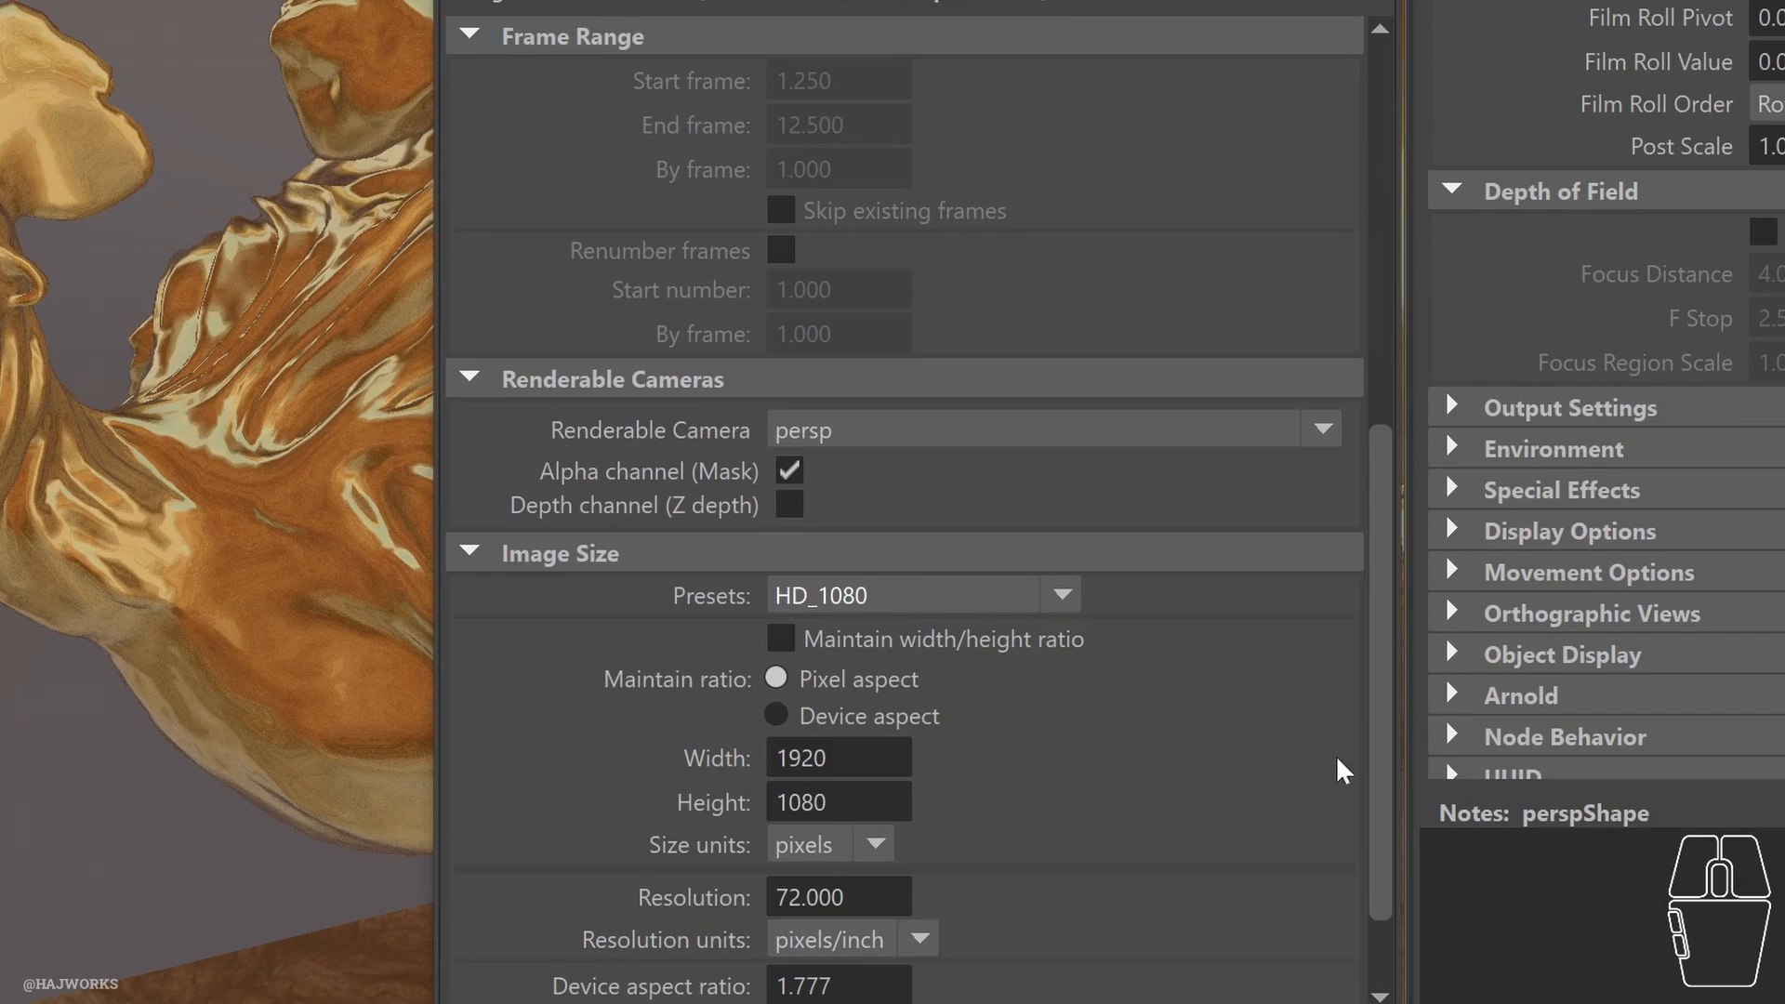
# Set the render output's Frame/Animation ext to name.#.ext
pyautogui.scroll(-3, 1342, 769)
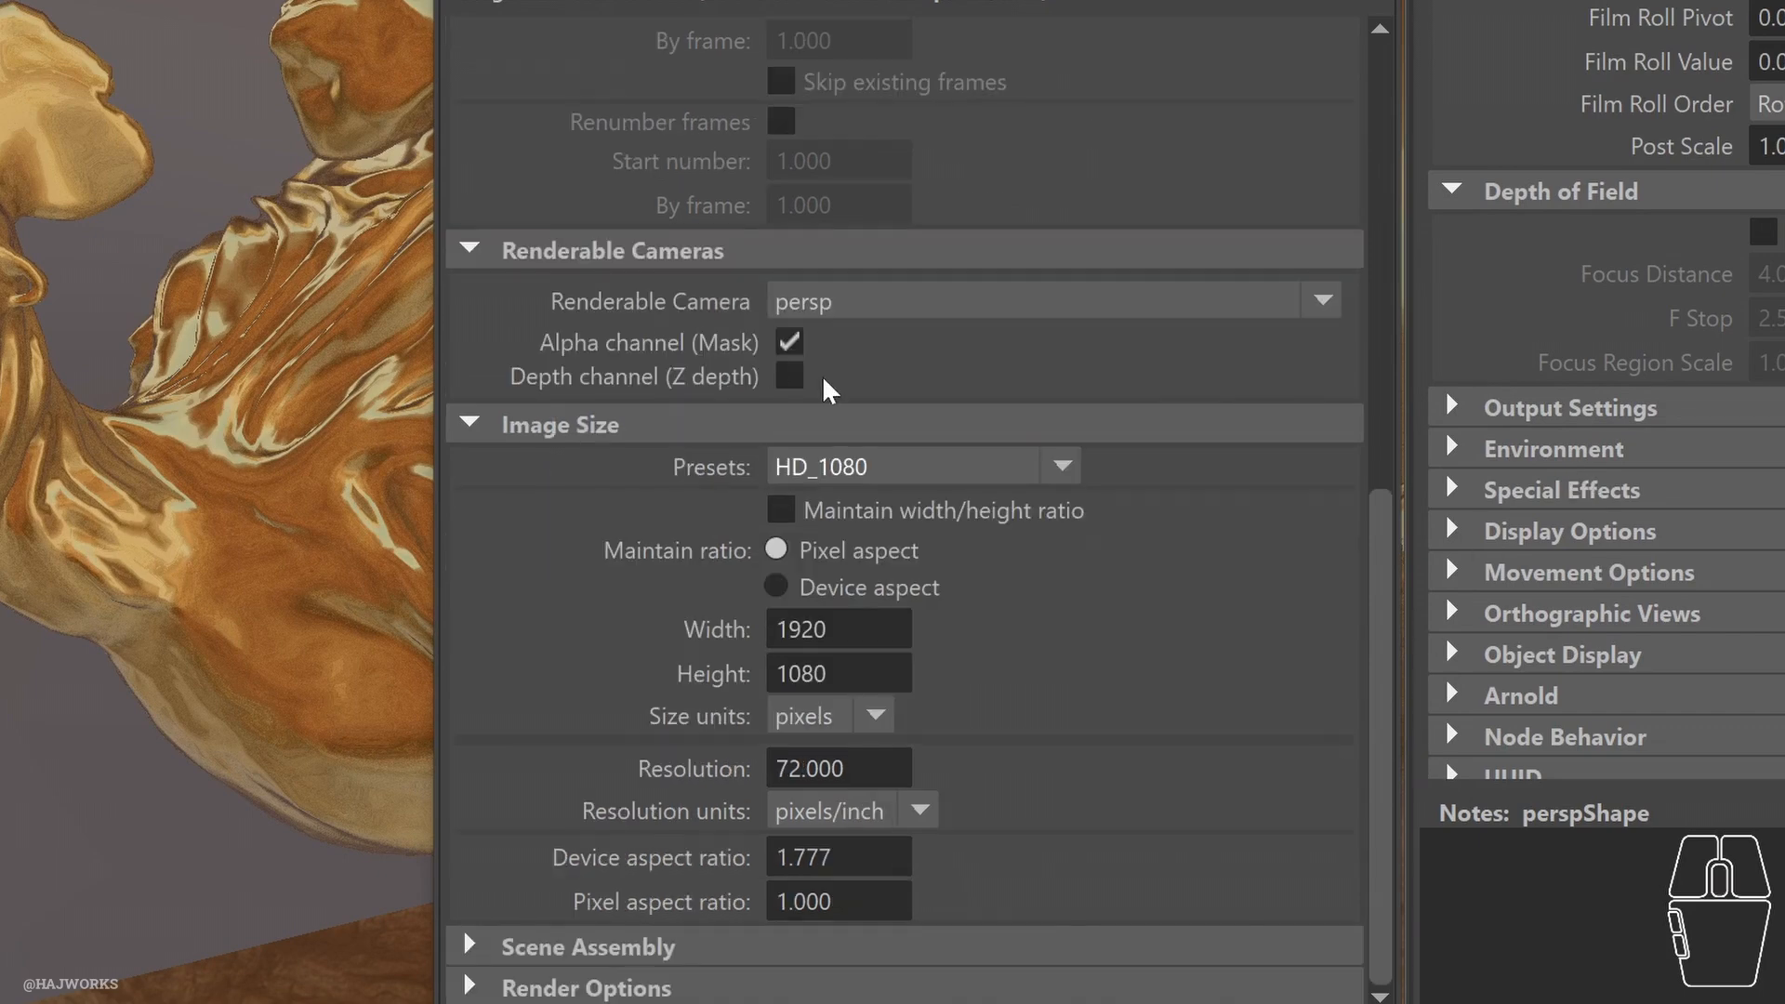
pyautogui.scroll(20, 979, 649)
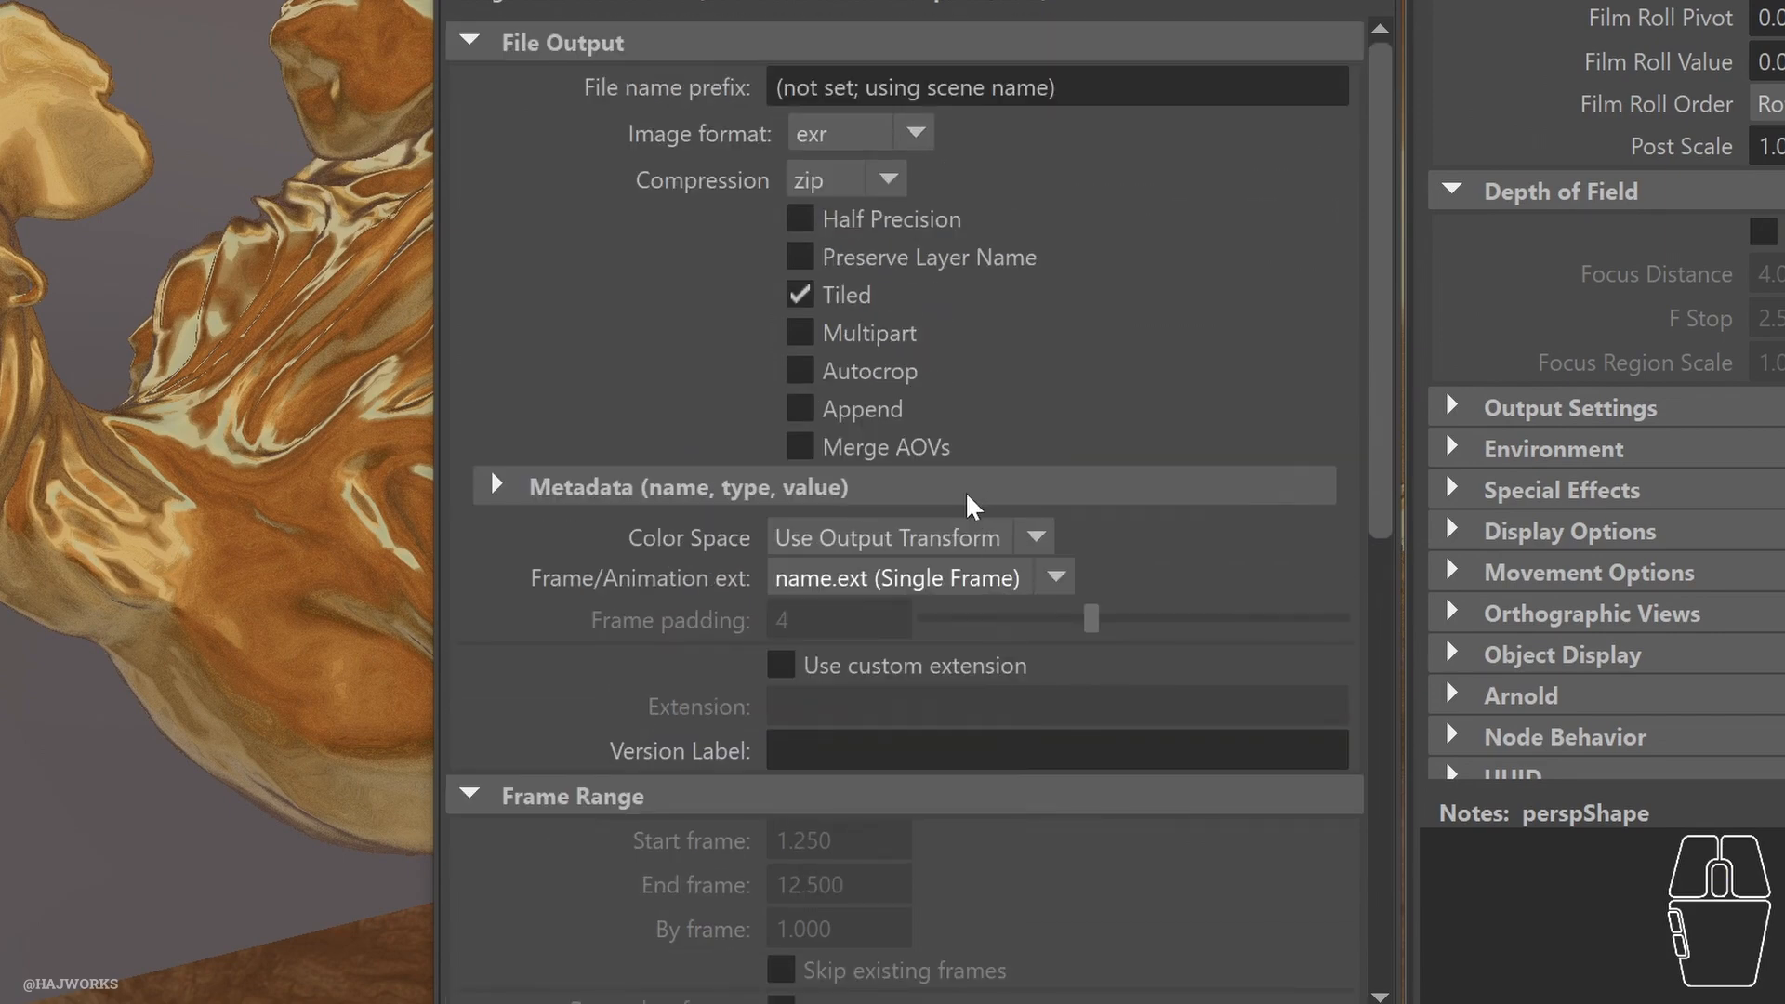
pyautogui.scroll(-7, 997, 686)
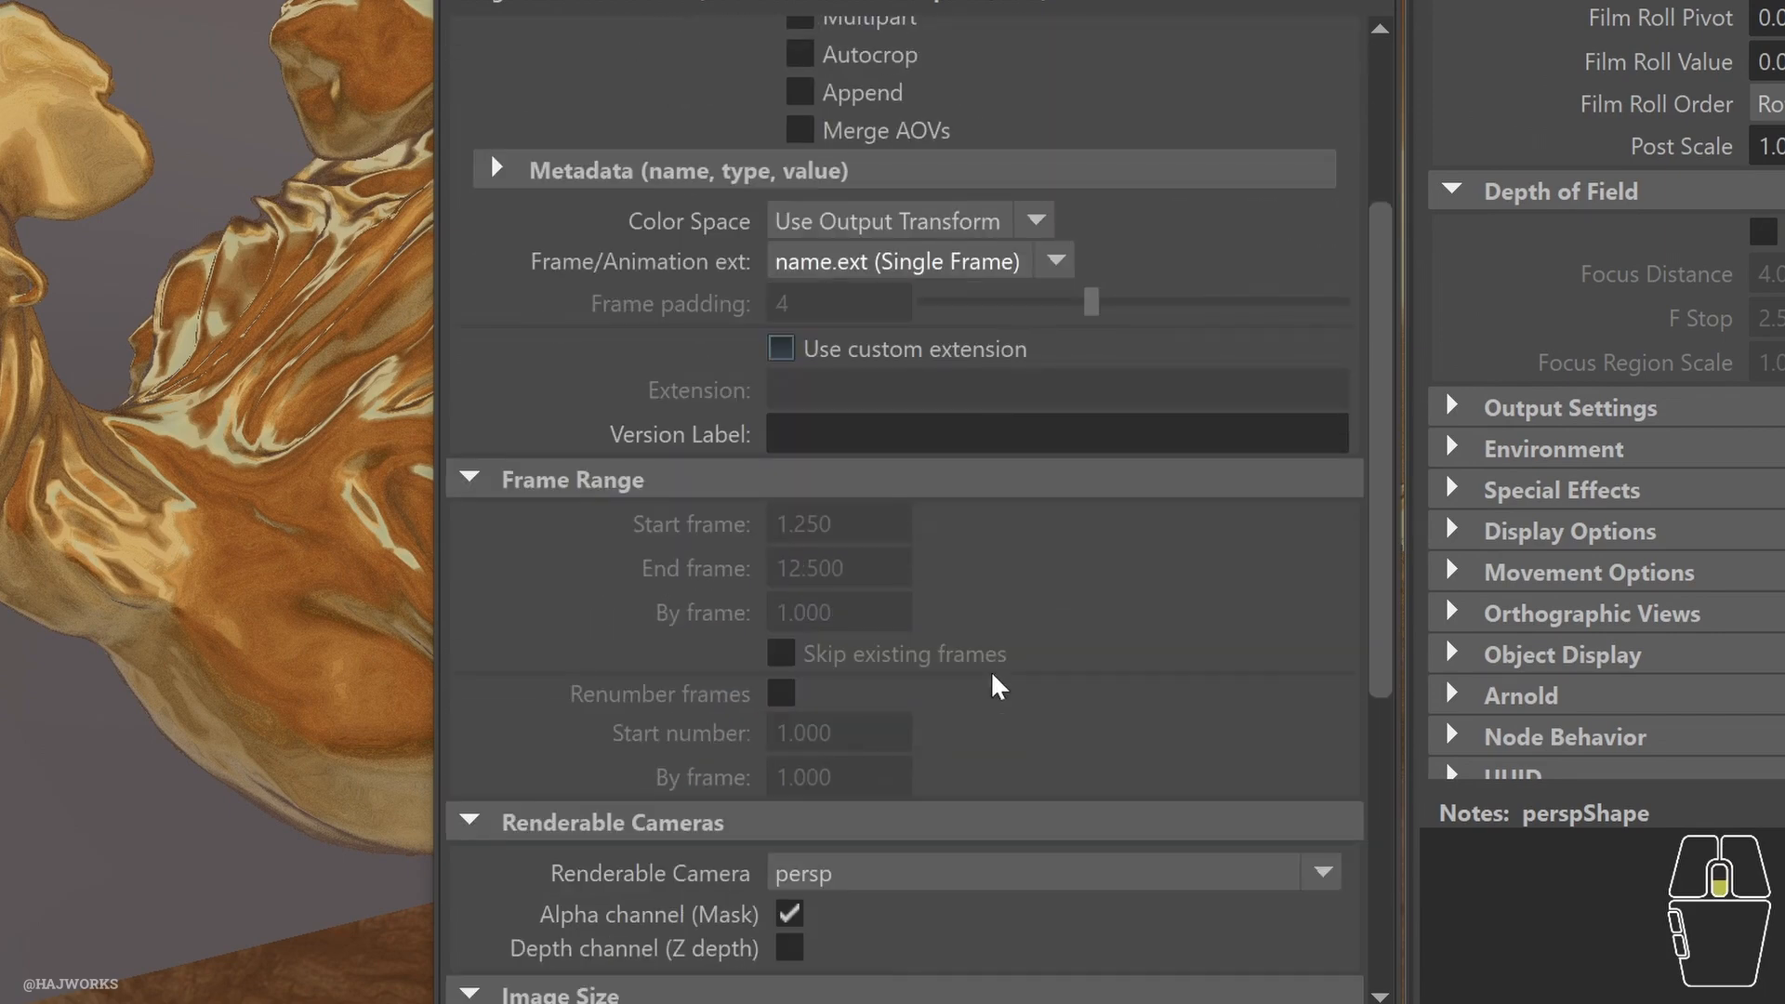
pyautogui.scroll(7, 934, 655)
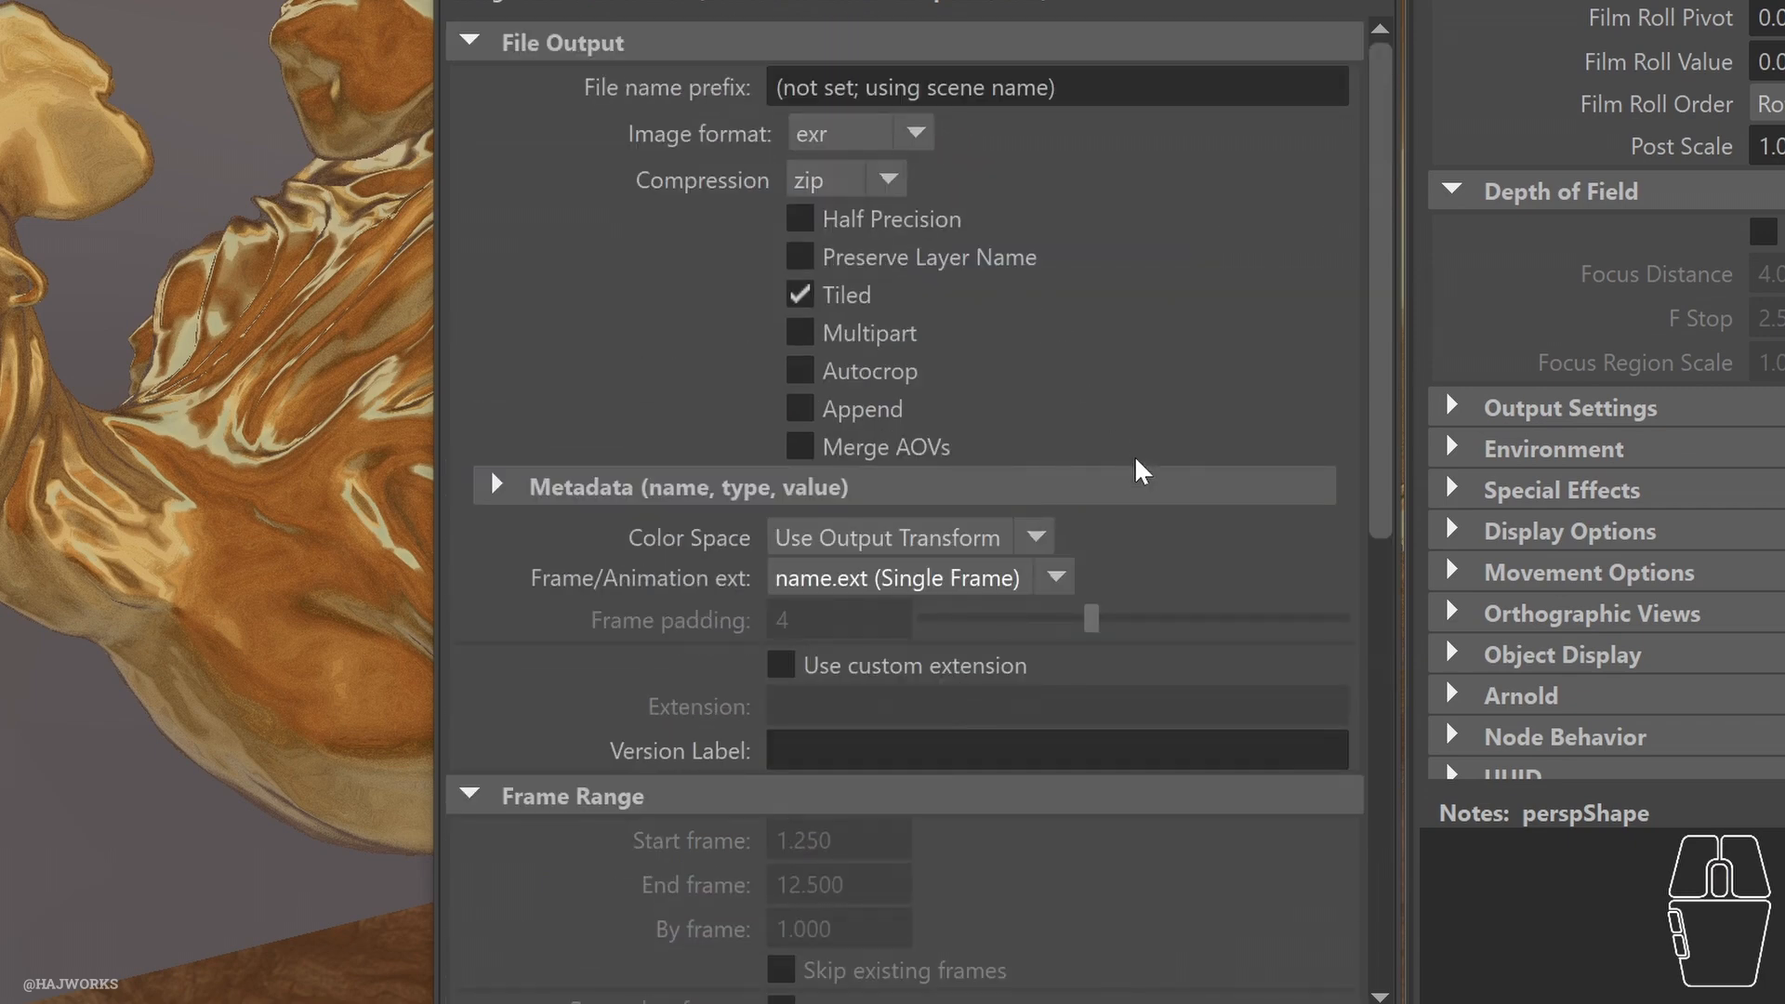
pyautogui.click(889, 586)
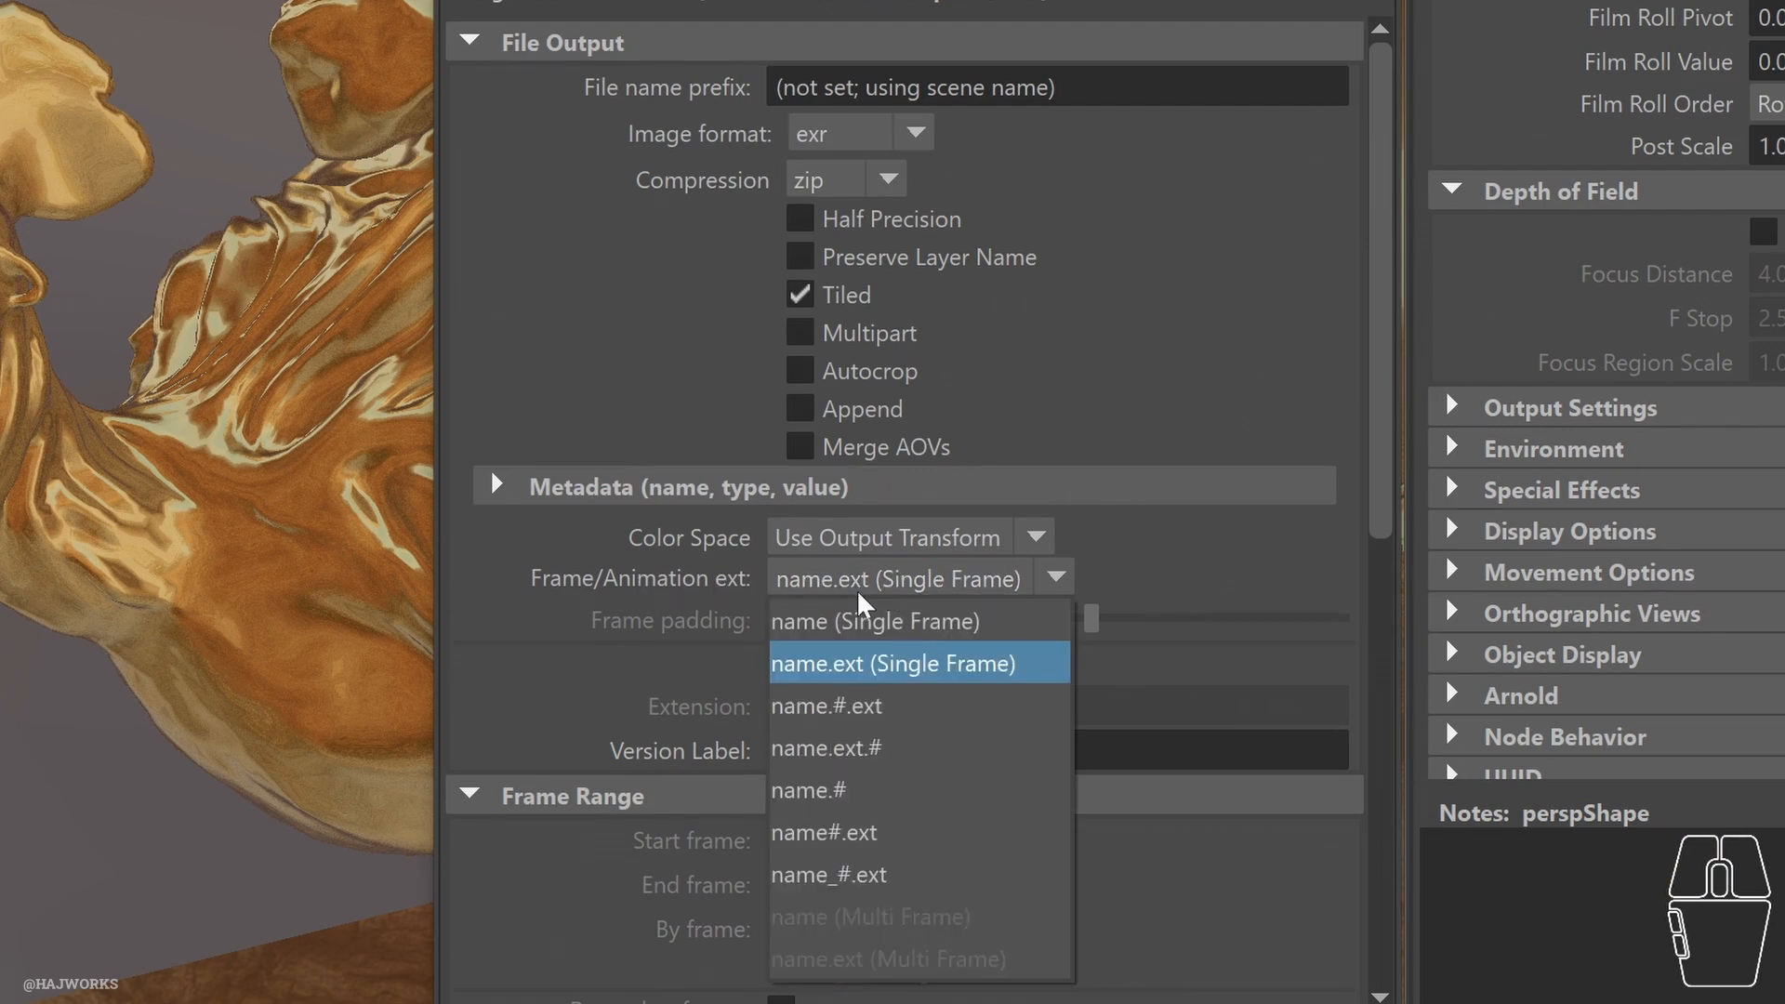
pyautogui.click(880, 708)
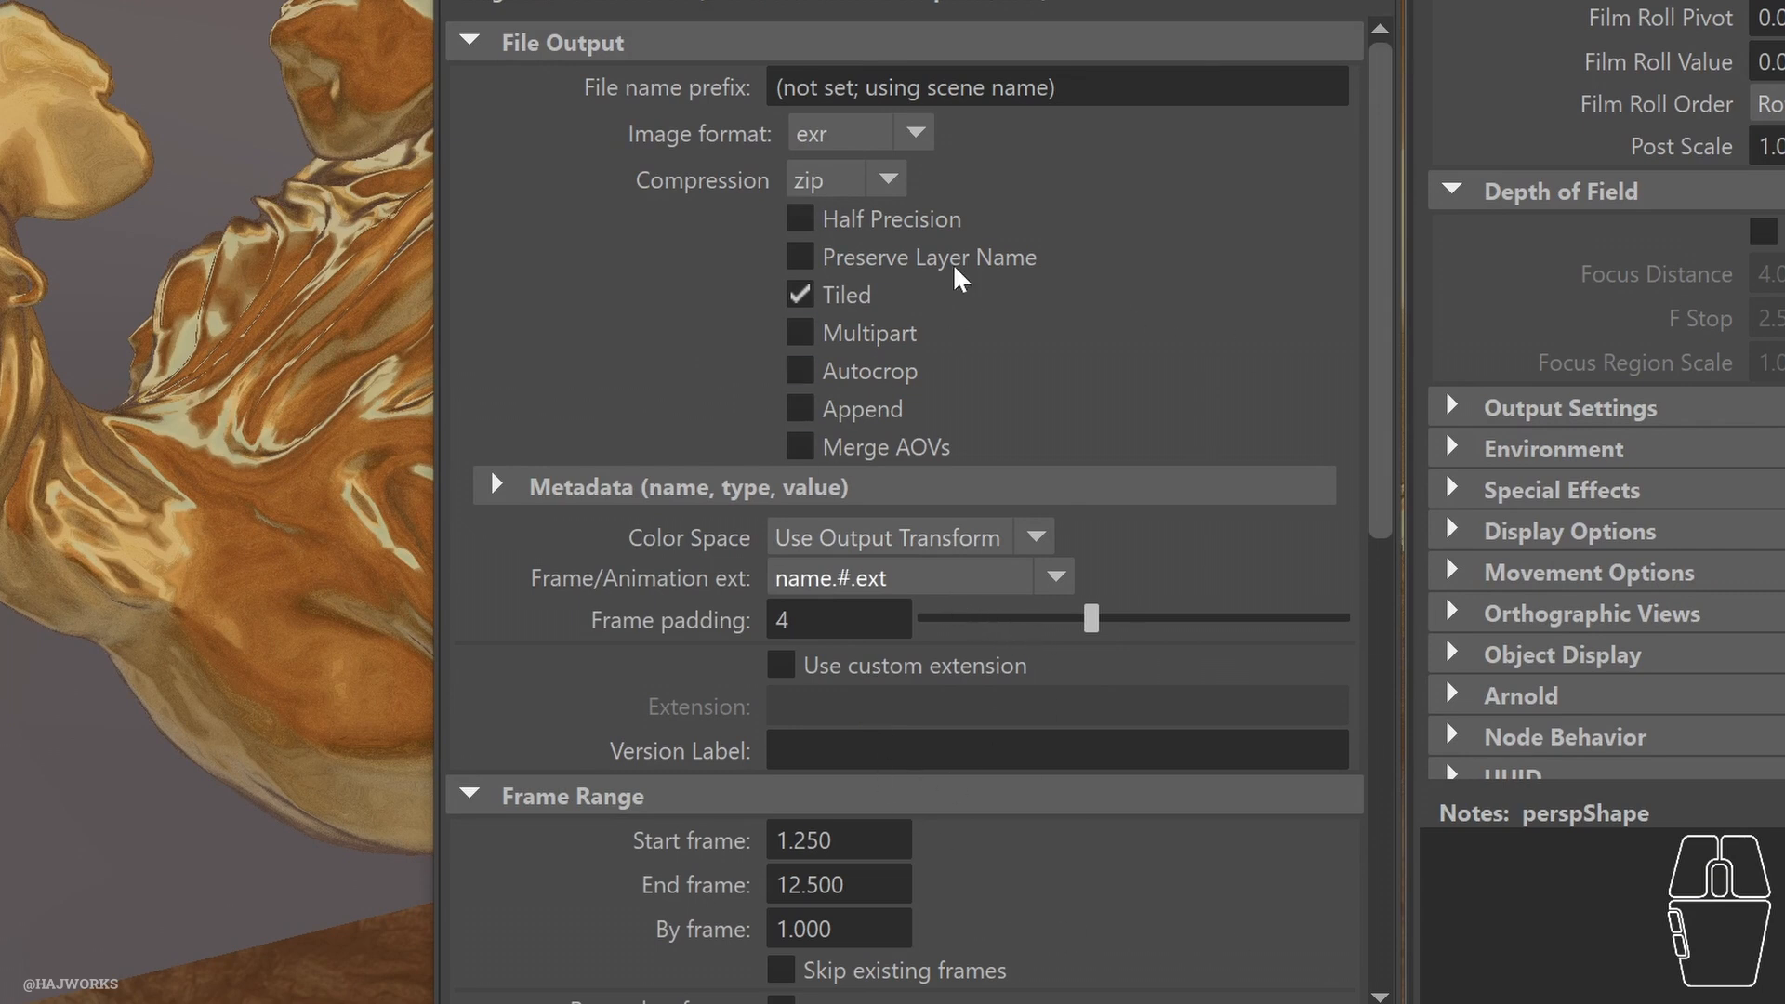
# Set the render output's file name prefix to rhyton
pyautogui.moveTo(777, 88); pyautogui.dragTo(1049, 88)
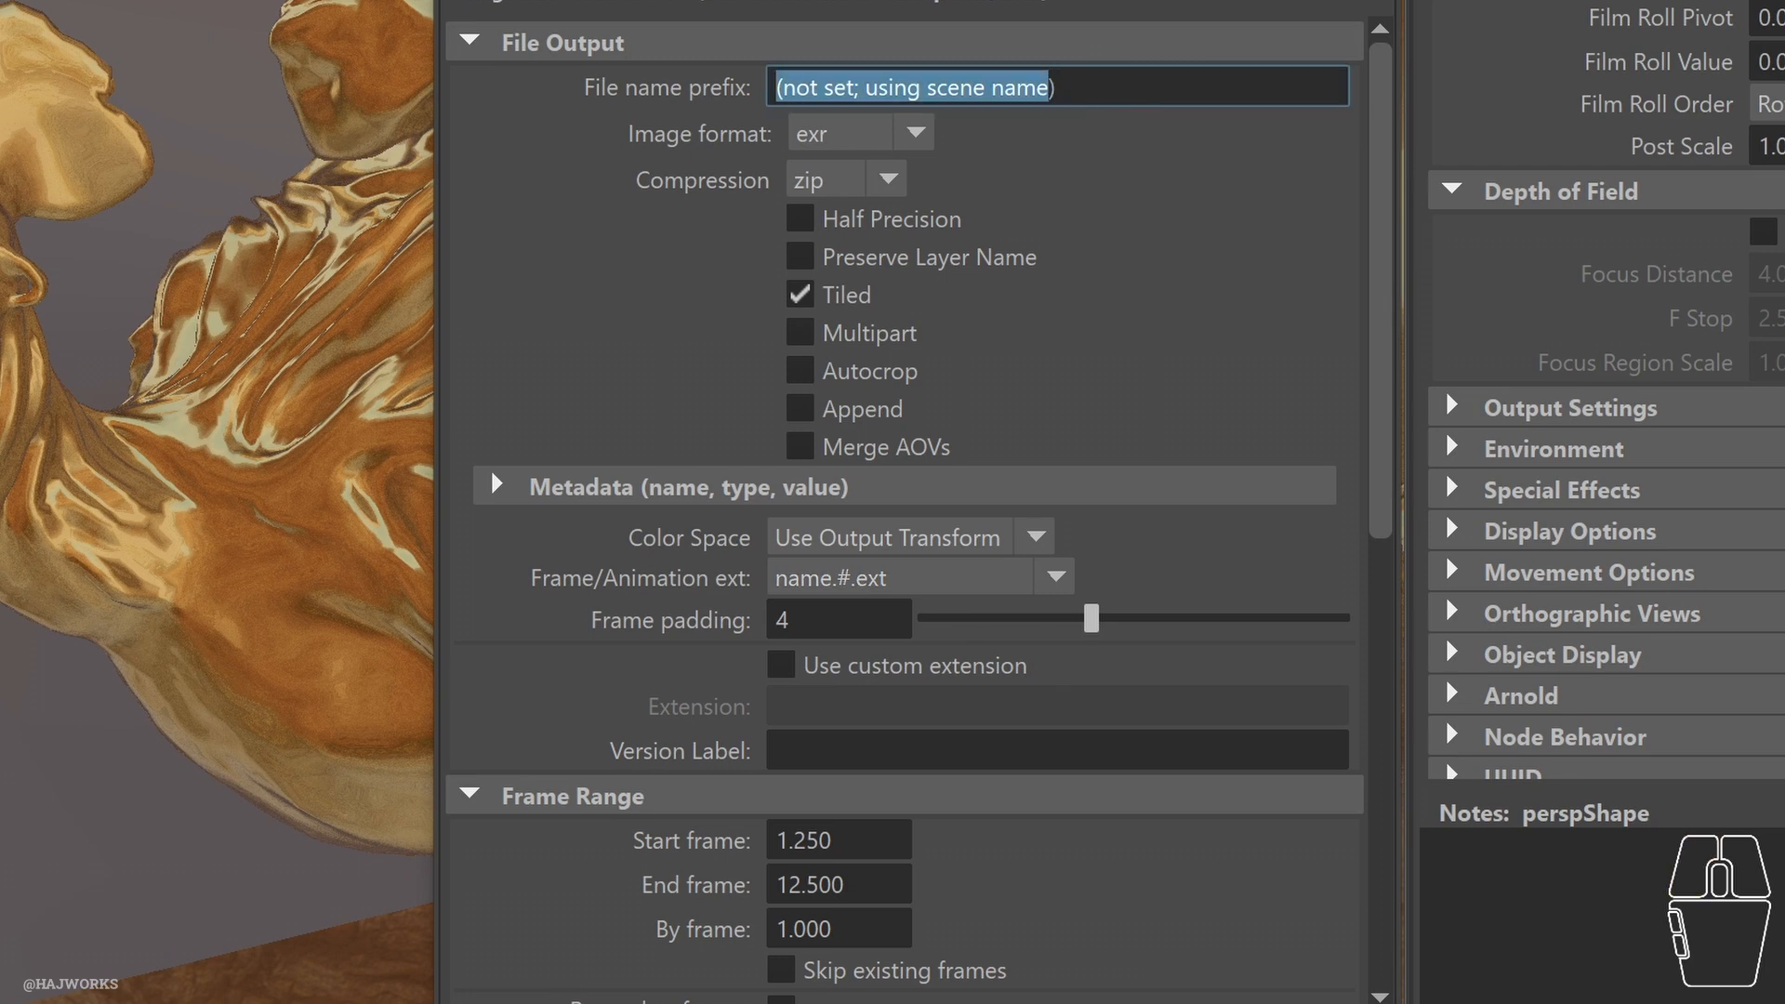
pyautogui.write('rhyton')
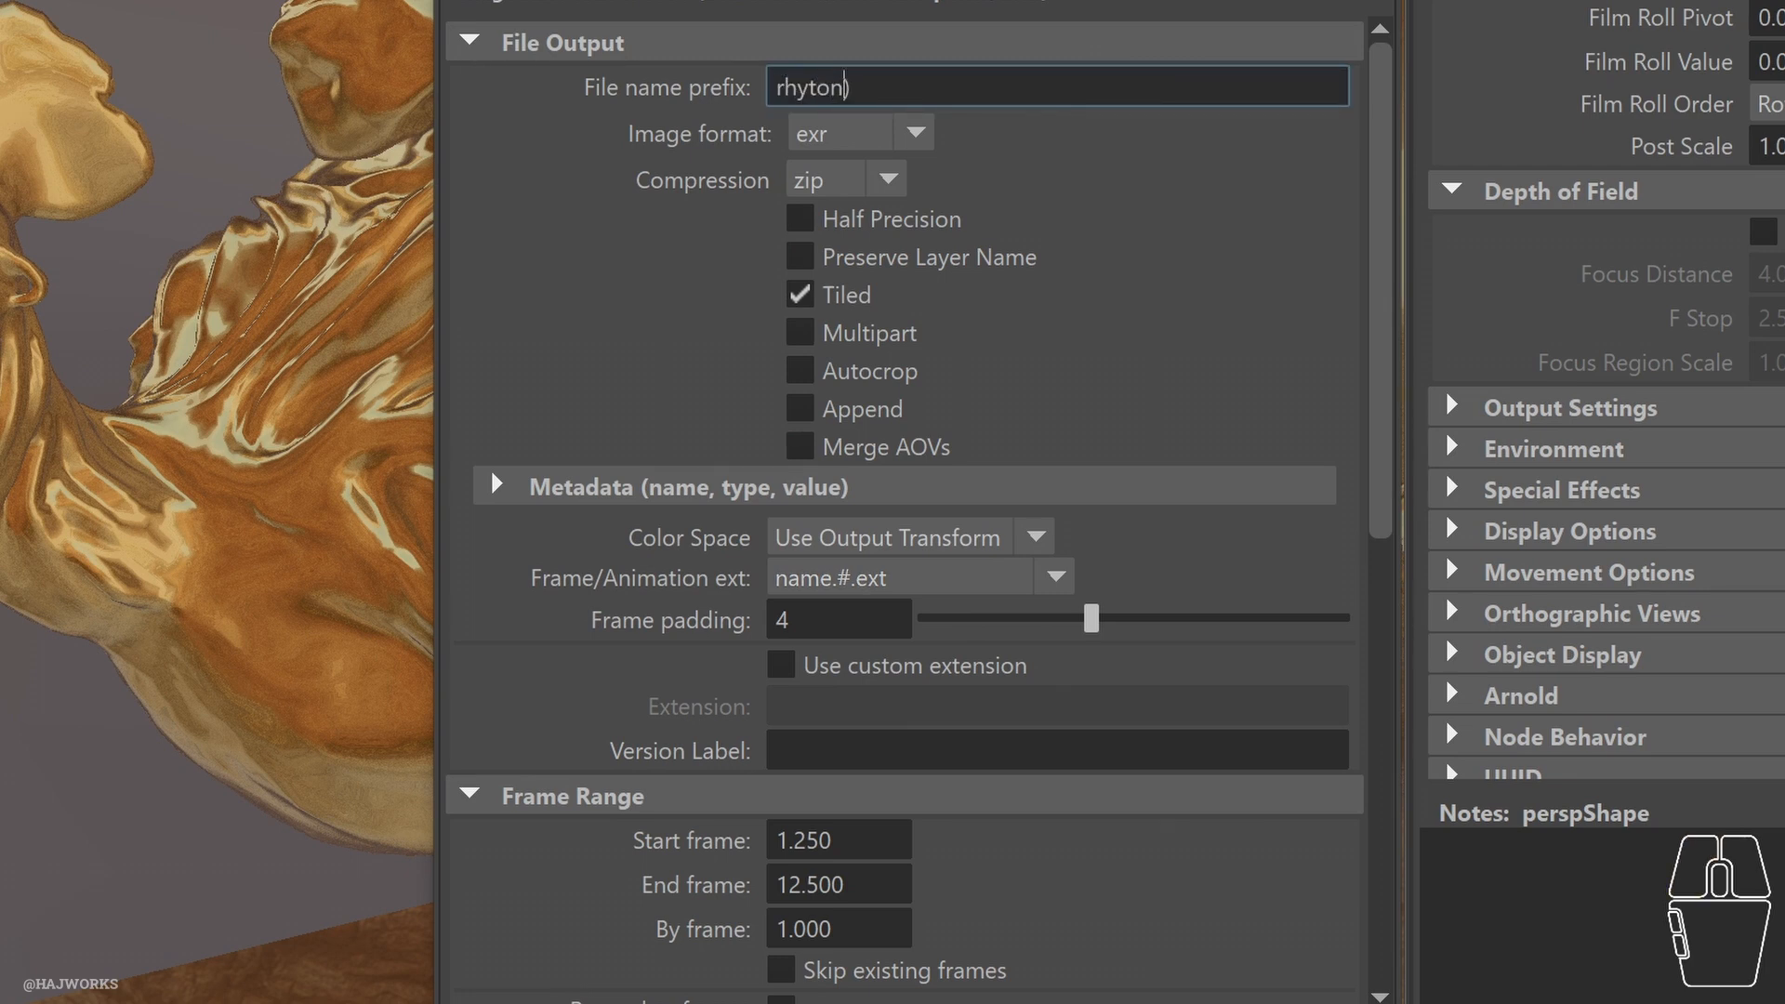
pyautogui.scroll(2, 855, 520)
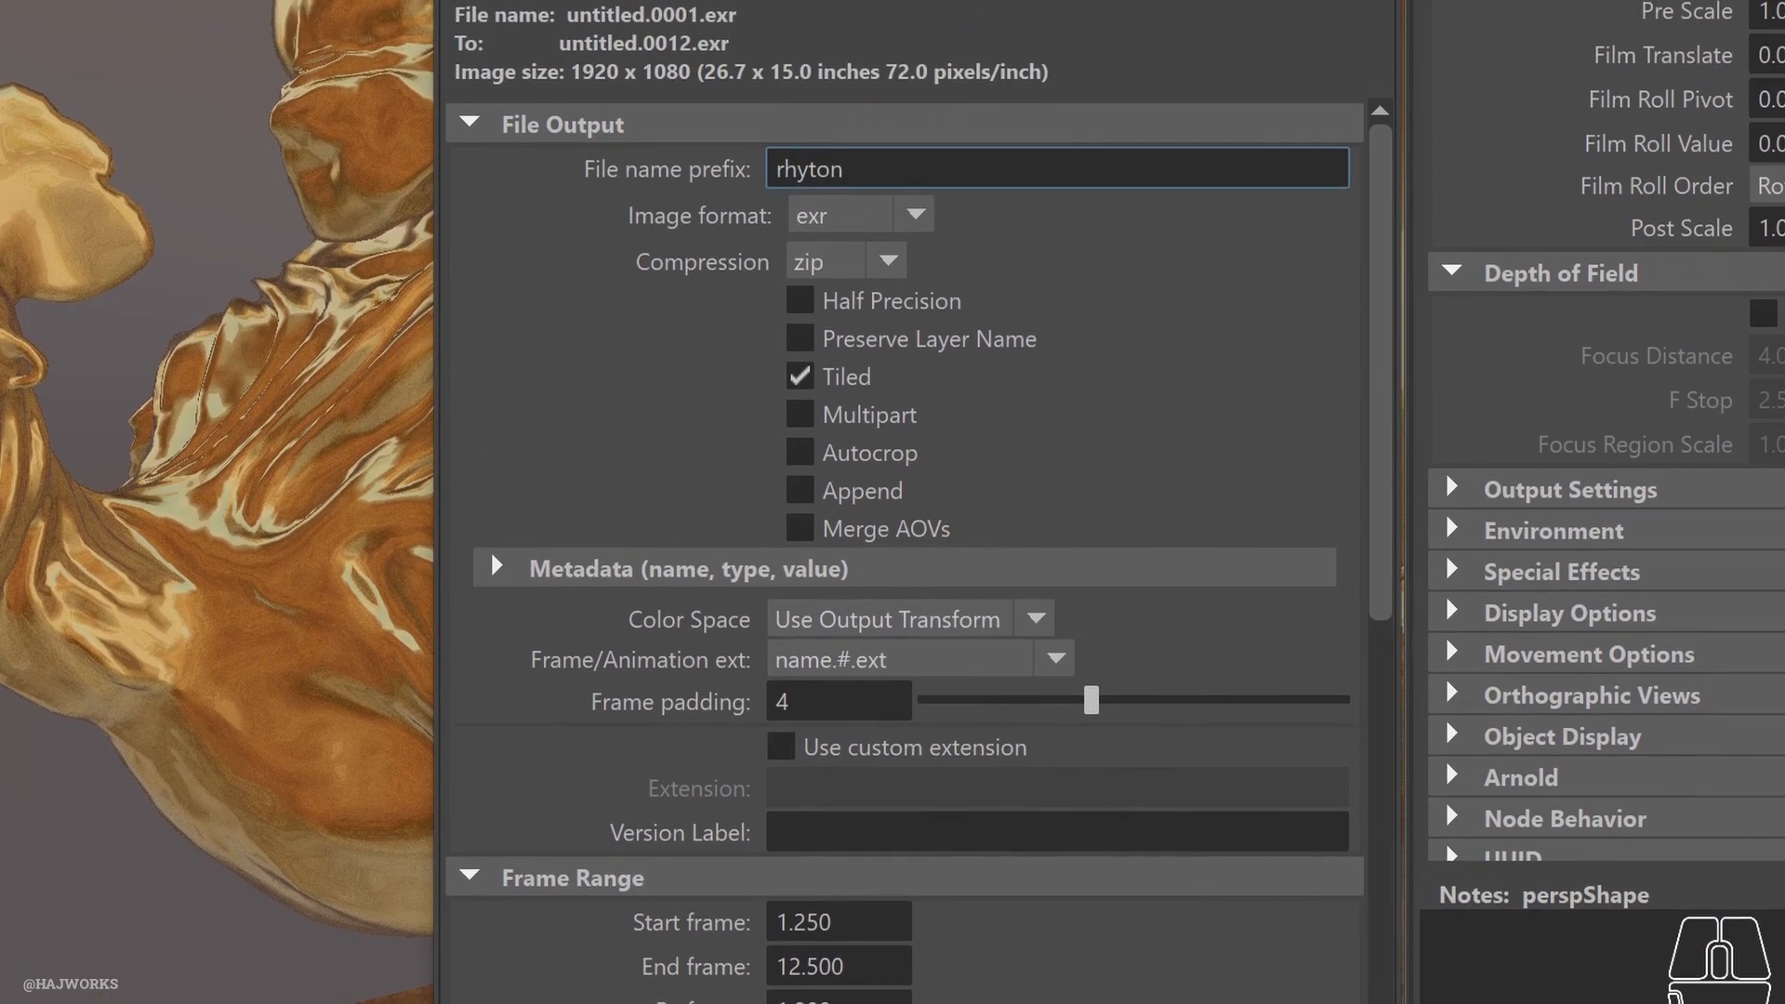
# Set the render output's frame padding to 2 and the frame range from 1 to 200
pyautogui.moveTo(1092, 708); pyautogui.dragTo(1008, 716)
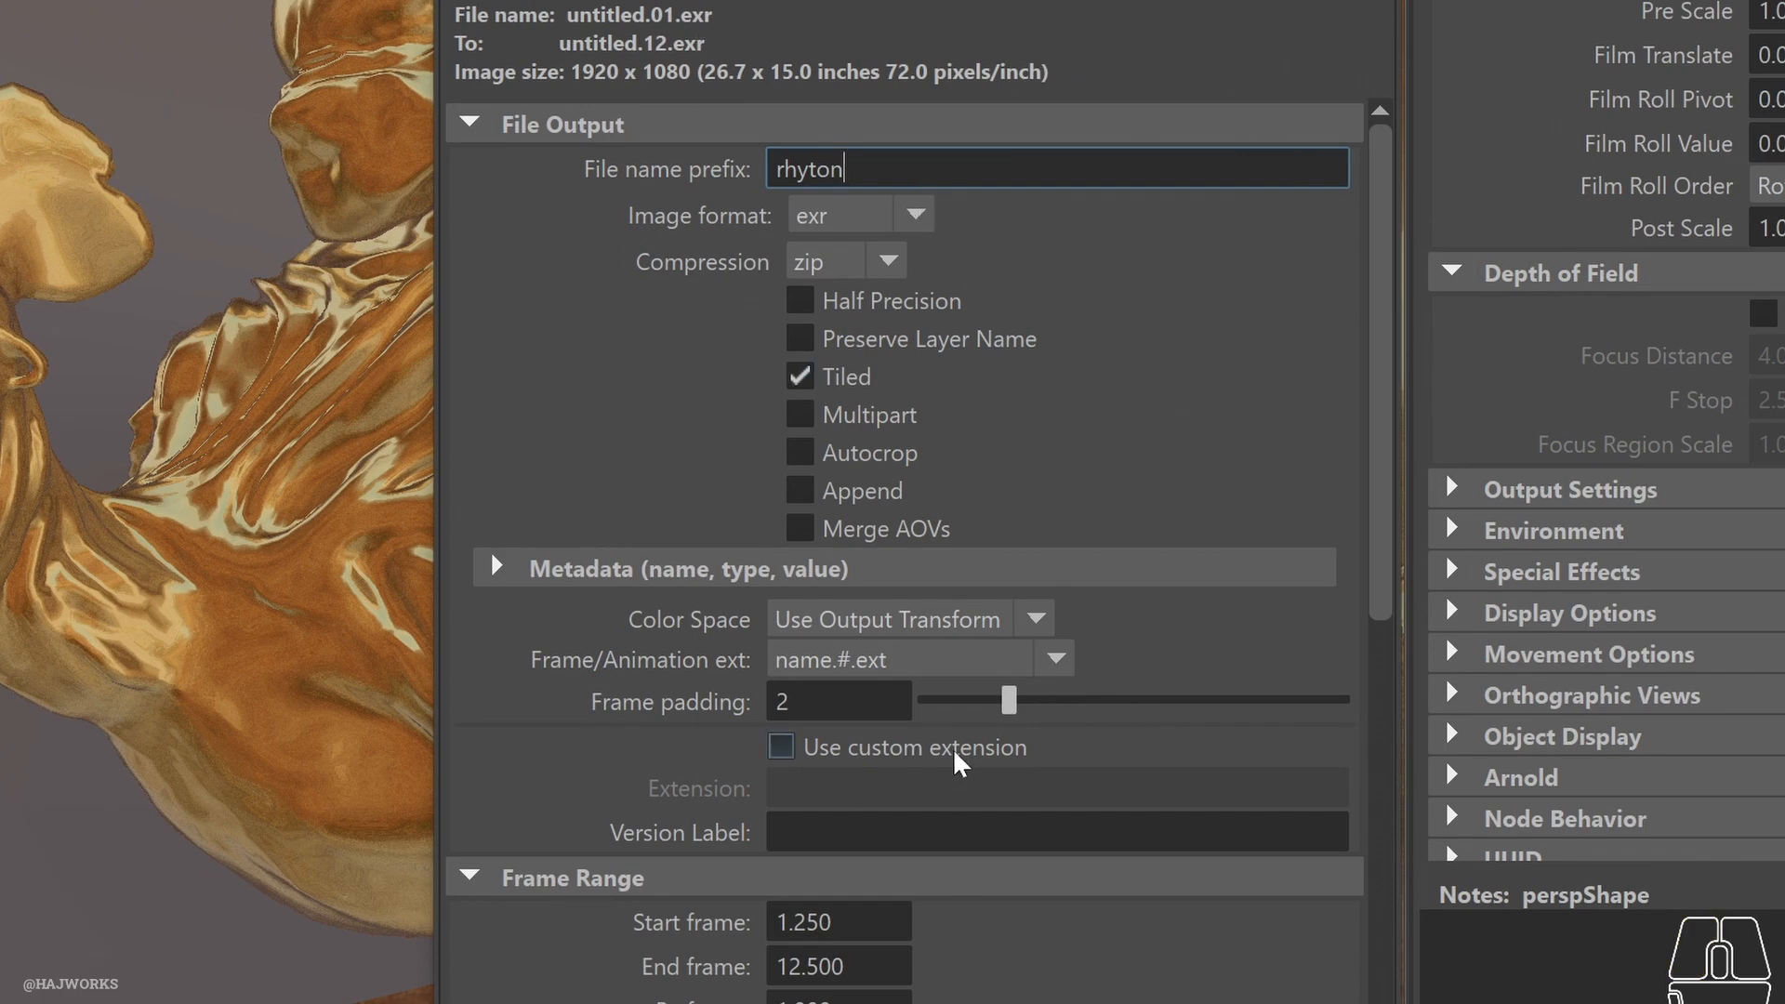
pyautogui.scroll(-3, 958, 762)
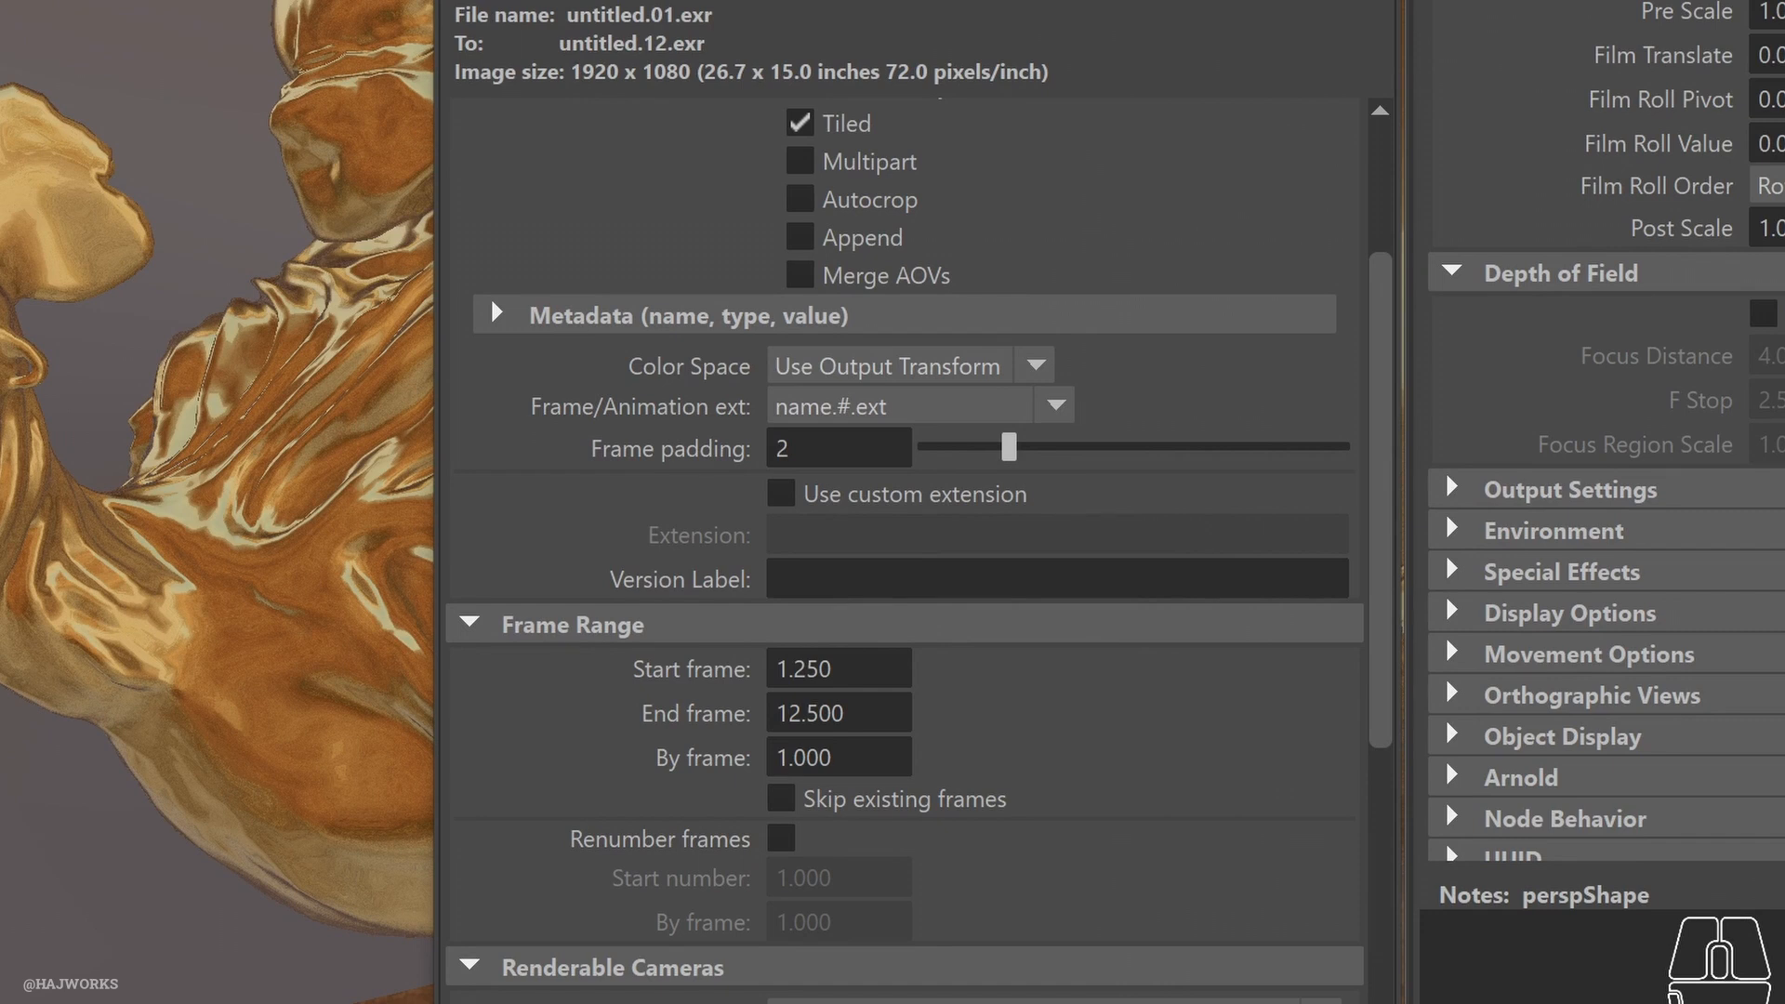
pyautogui.click(818, 669)
pyautogui.write('1')
pyautogui.press('Tab')
pyautogui.write('200')
pyautogui.press('Tab')
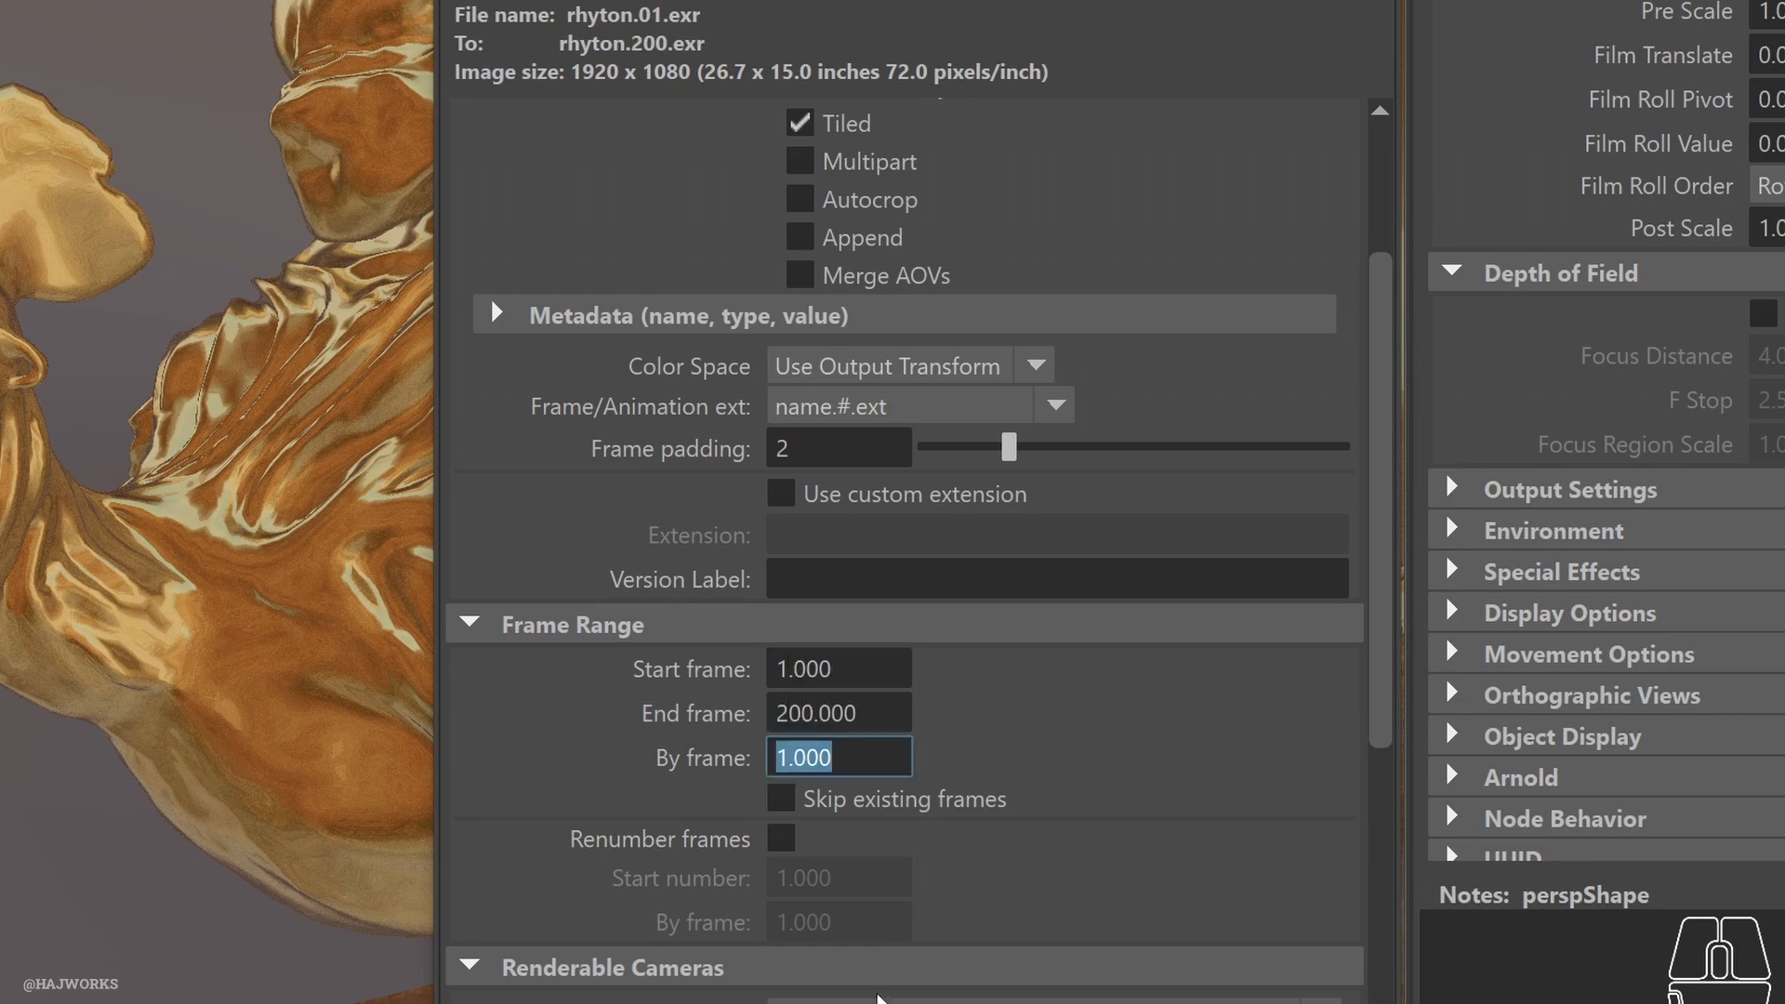
# Review the renderable camera choices in the render settings and keep persp as the renderable camera
pyautogui.scroll(-5, 825, 780)
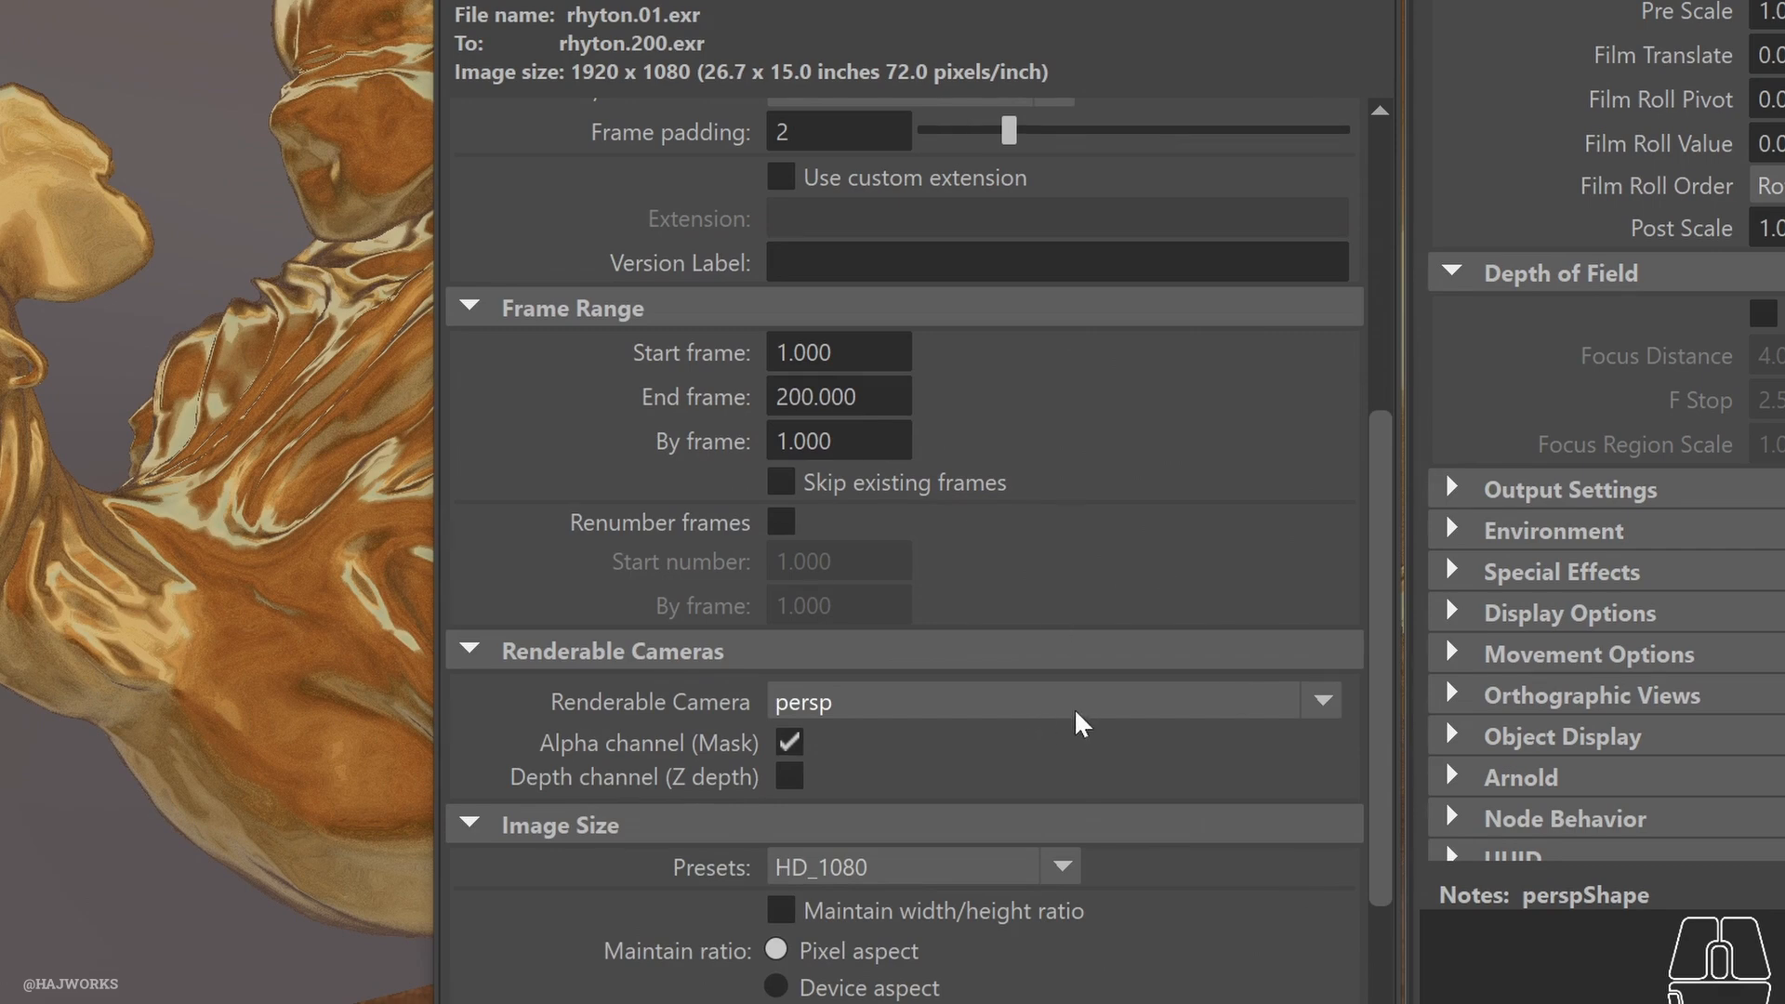
pyautogui.click(1075, 712)
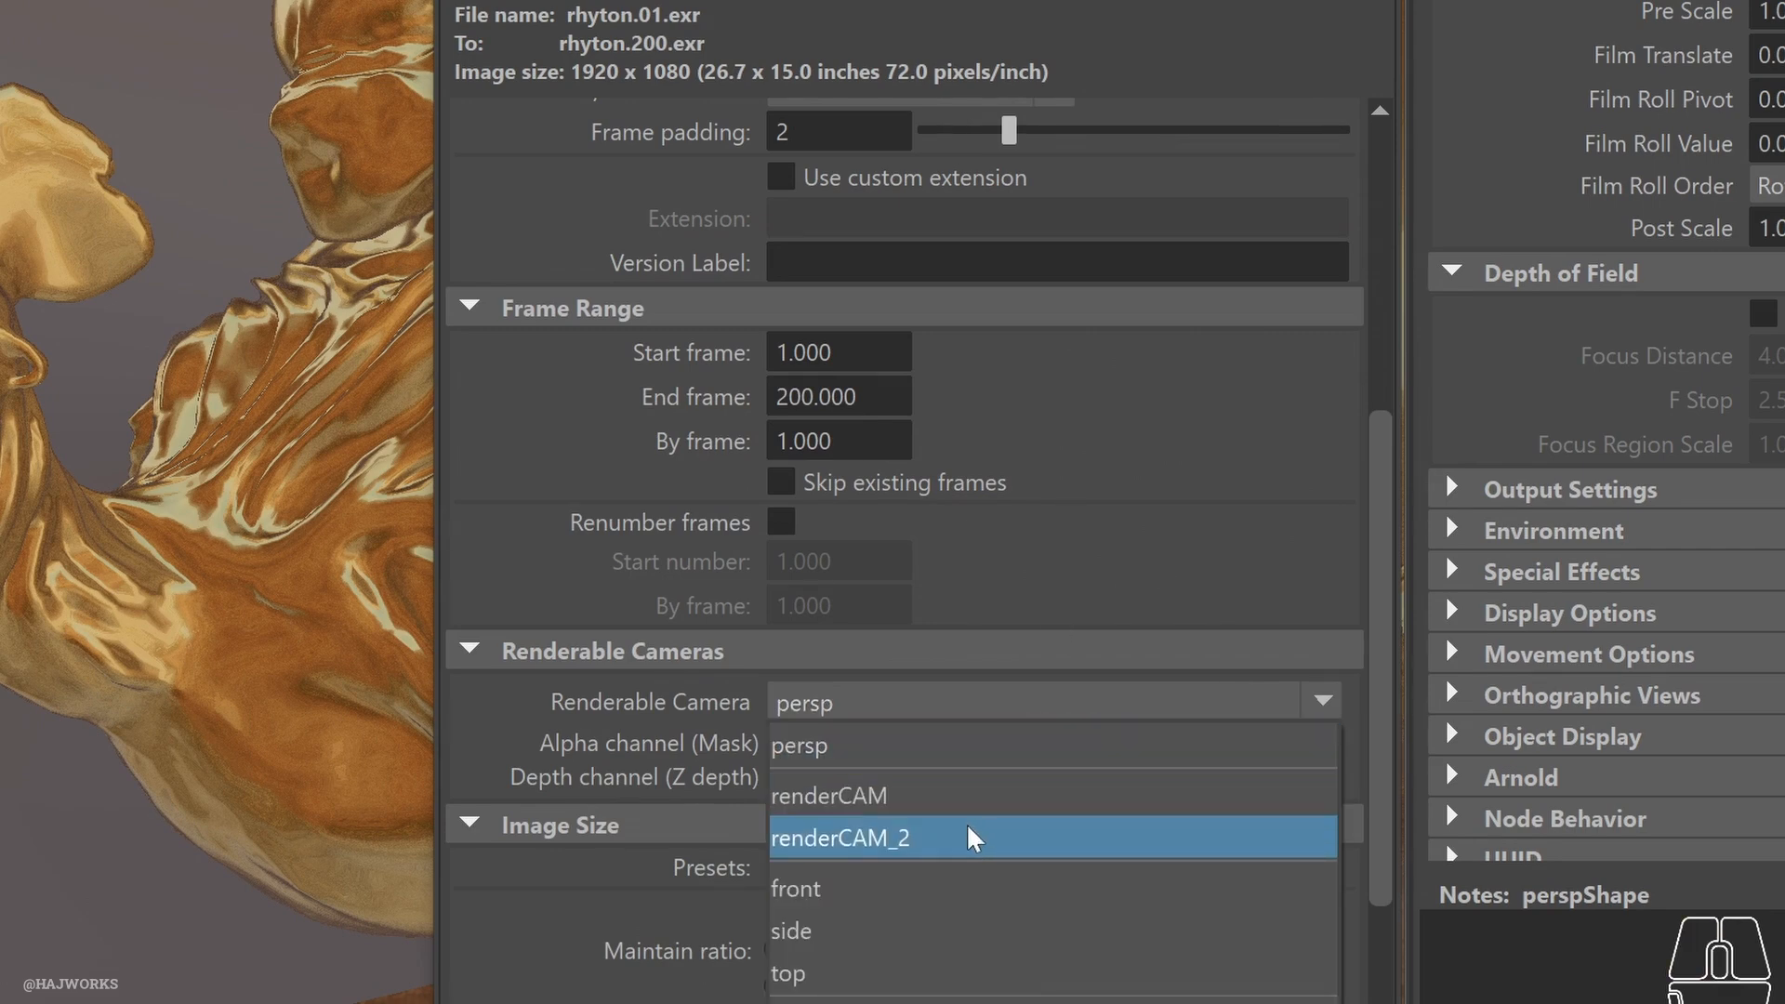
pyautogui.click(976, 725)
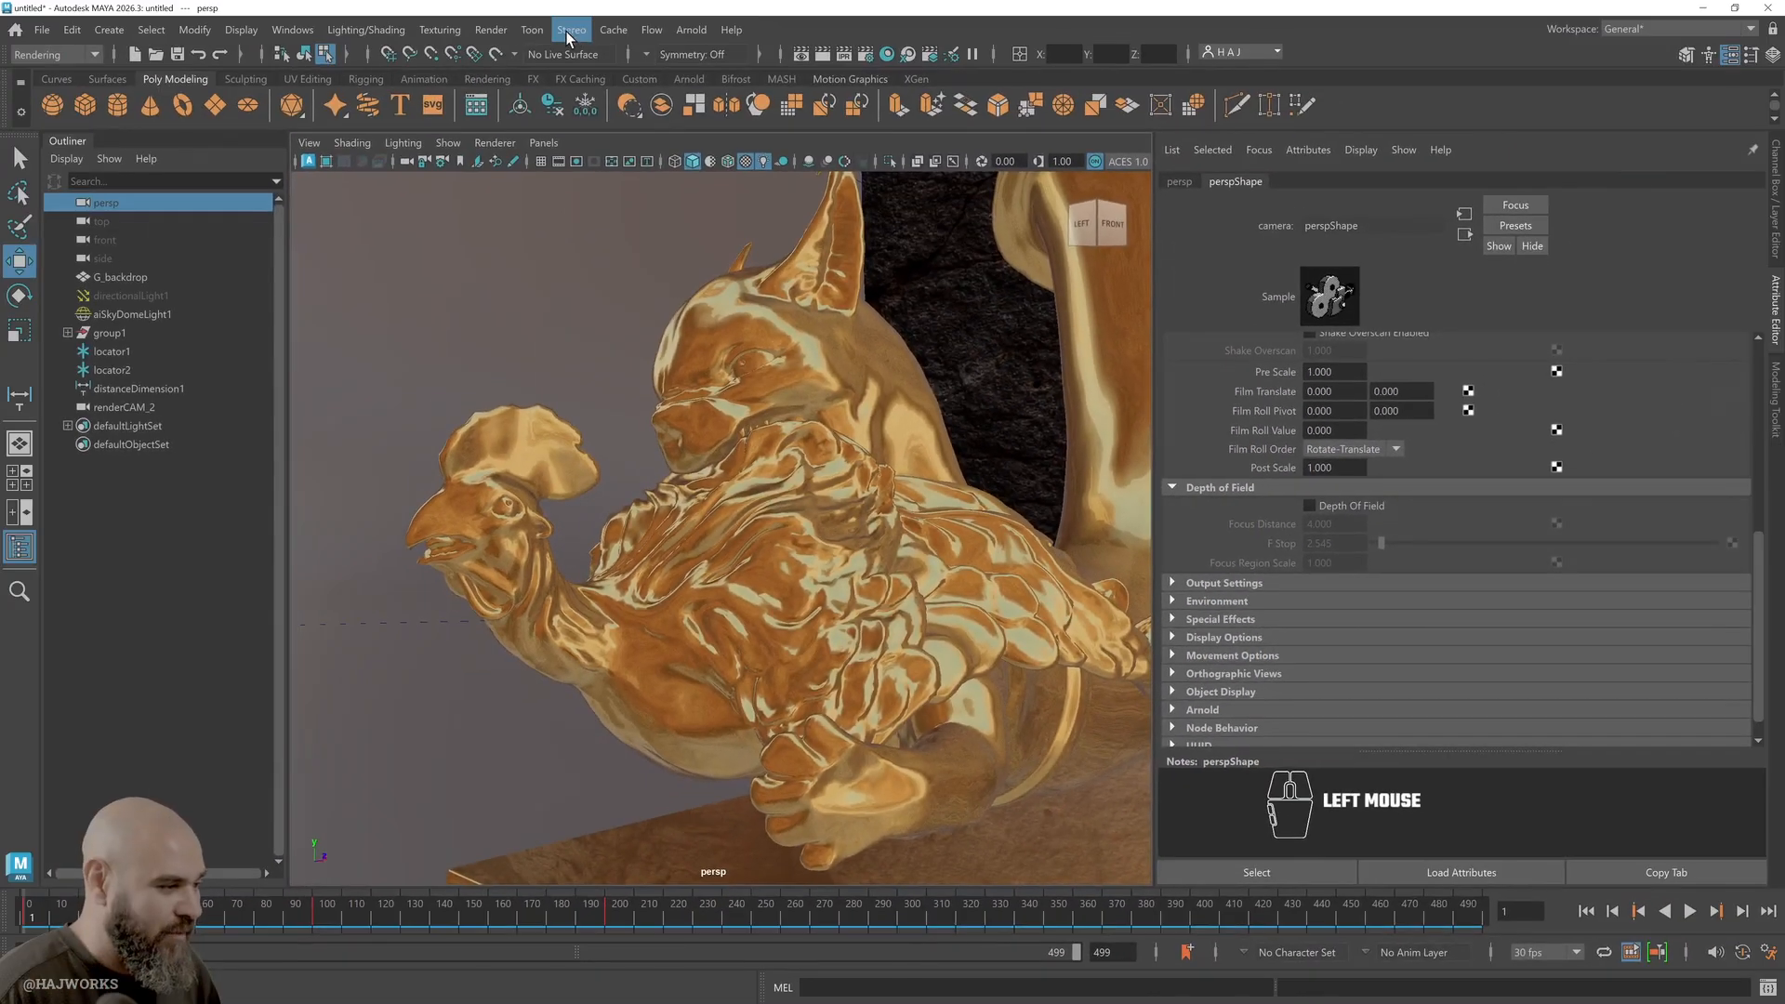
# Open the Render Sequence options, examine the current camera and alternate output file location settings, and close them without rendering
pyautogui.click(491, 29)
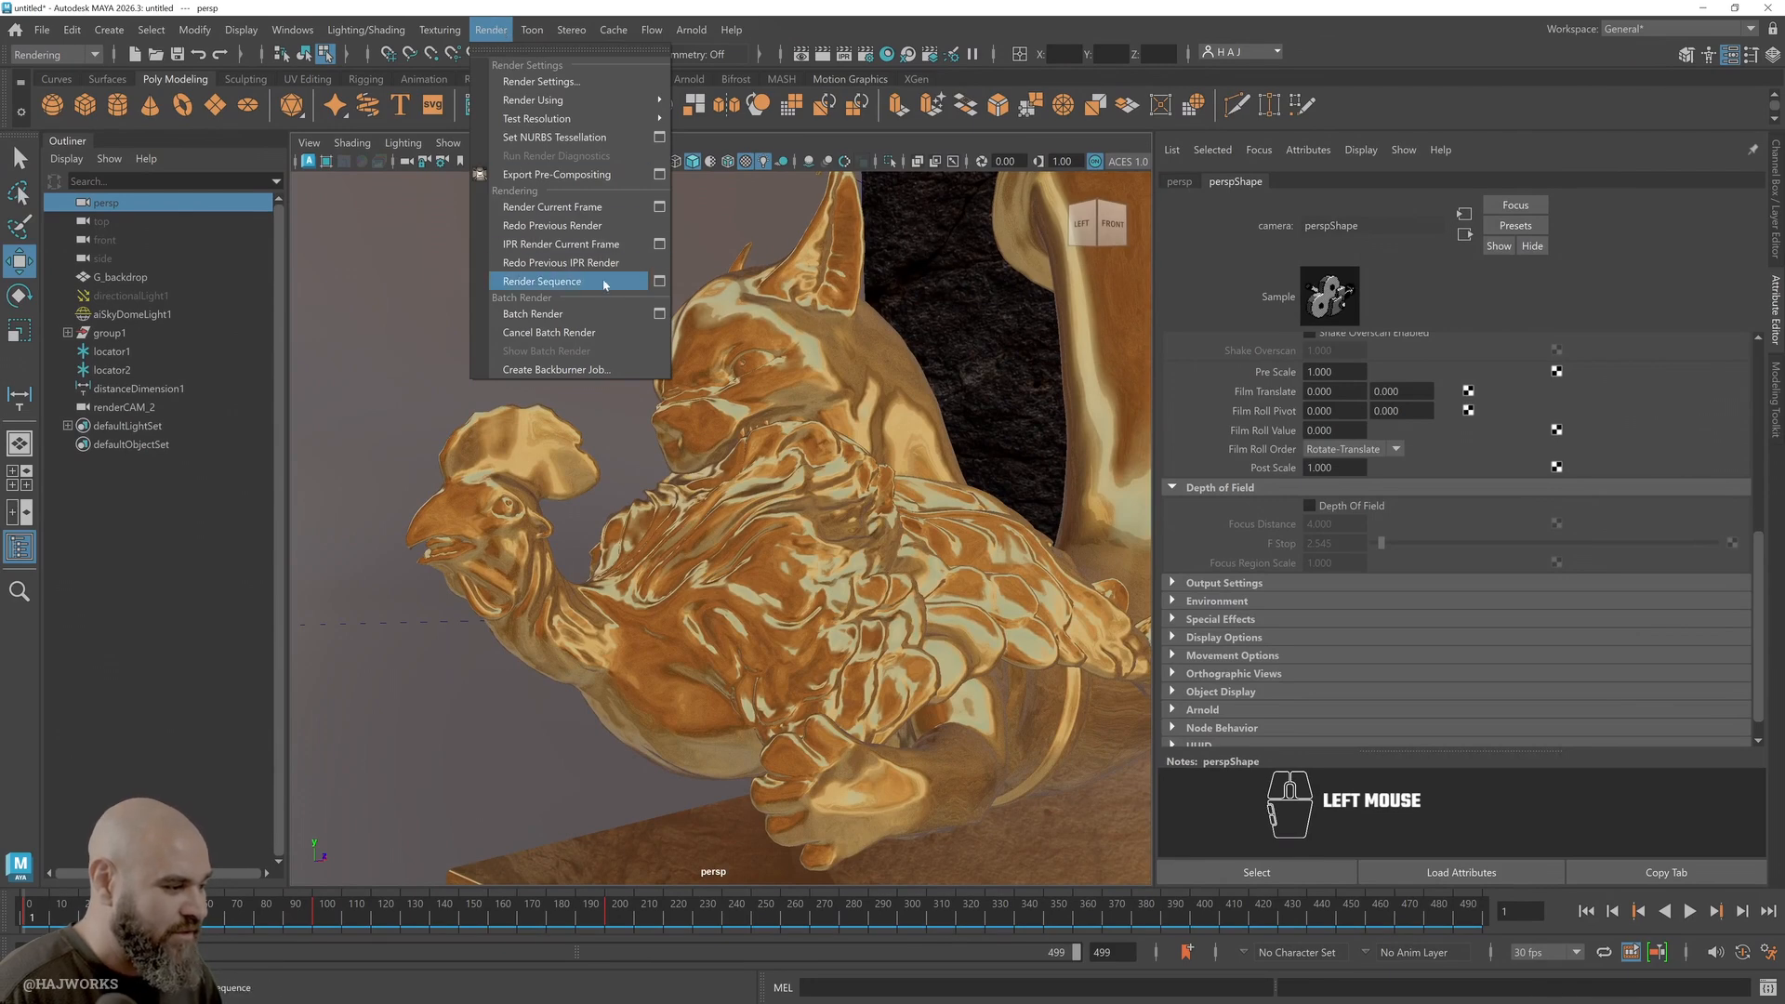
pyautogui.click(661, 279)
pyautogui.click(953, 571)
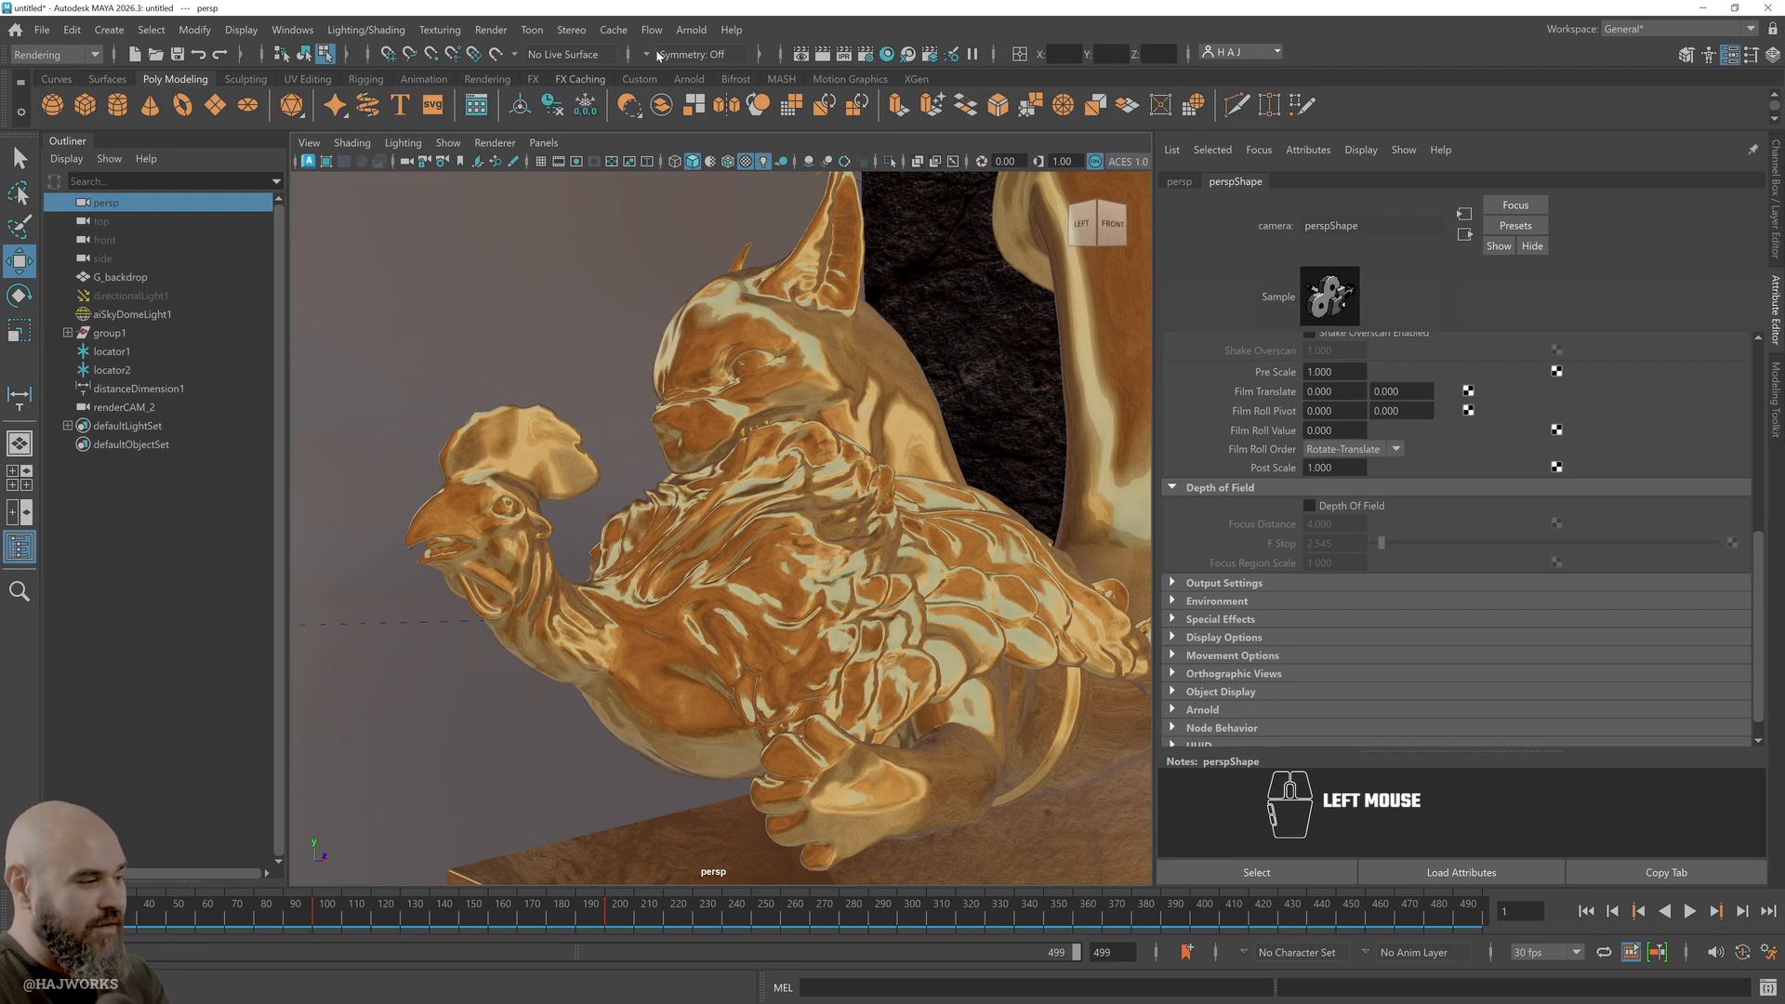
pyautogui.click(491, 29)
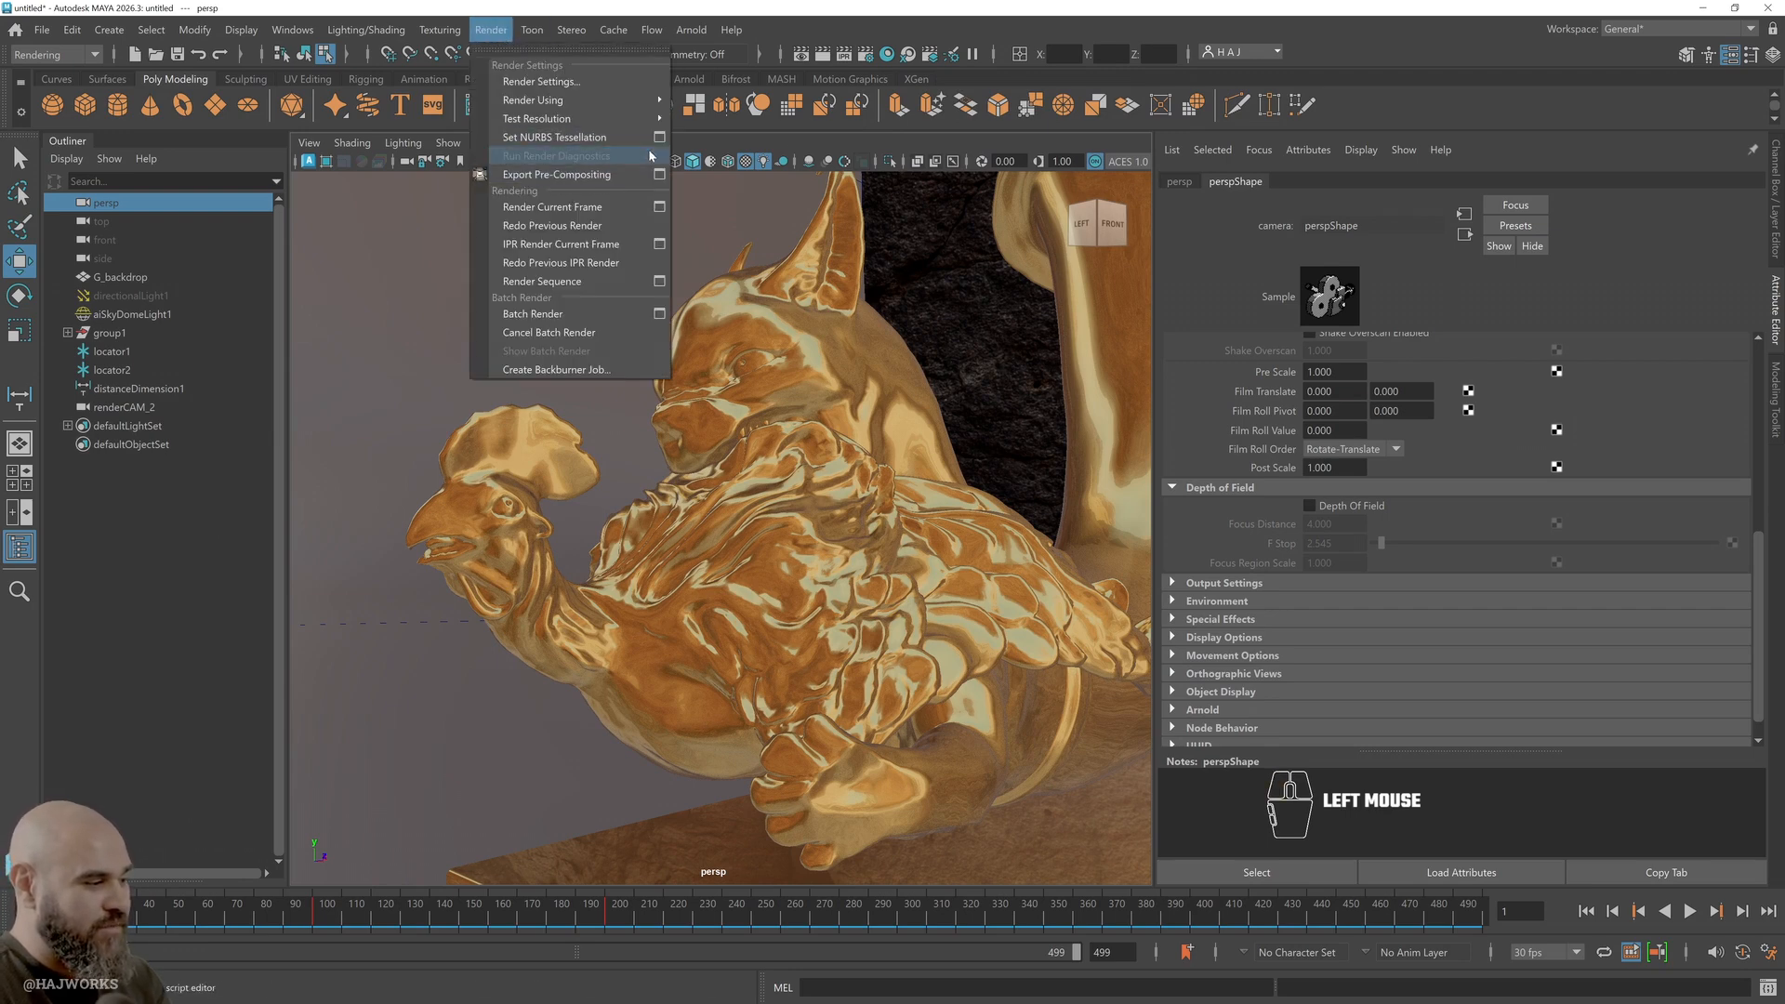
pyautogui.click(658, 280)
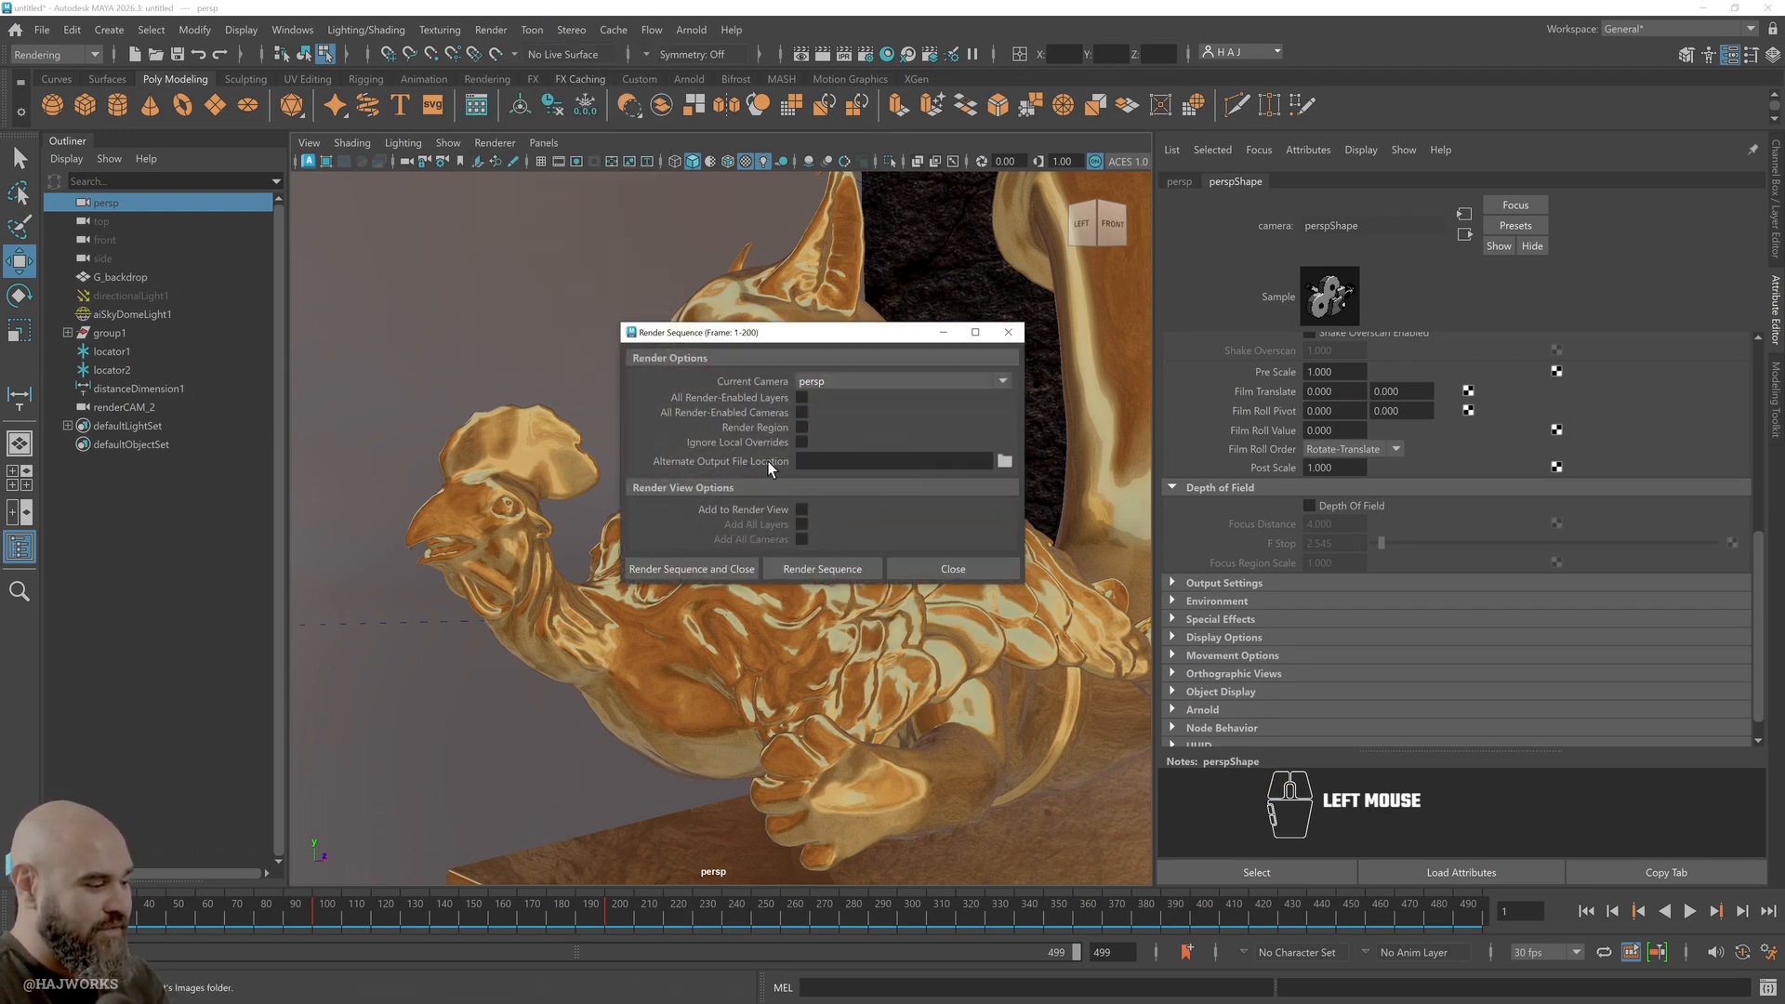
pyautogui.click(1004, 462)
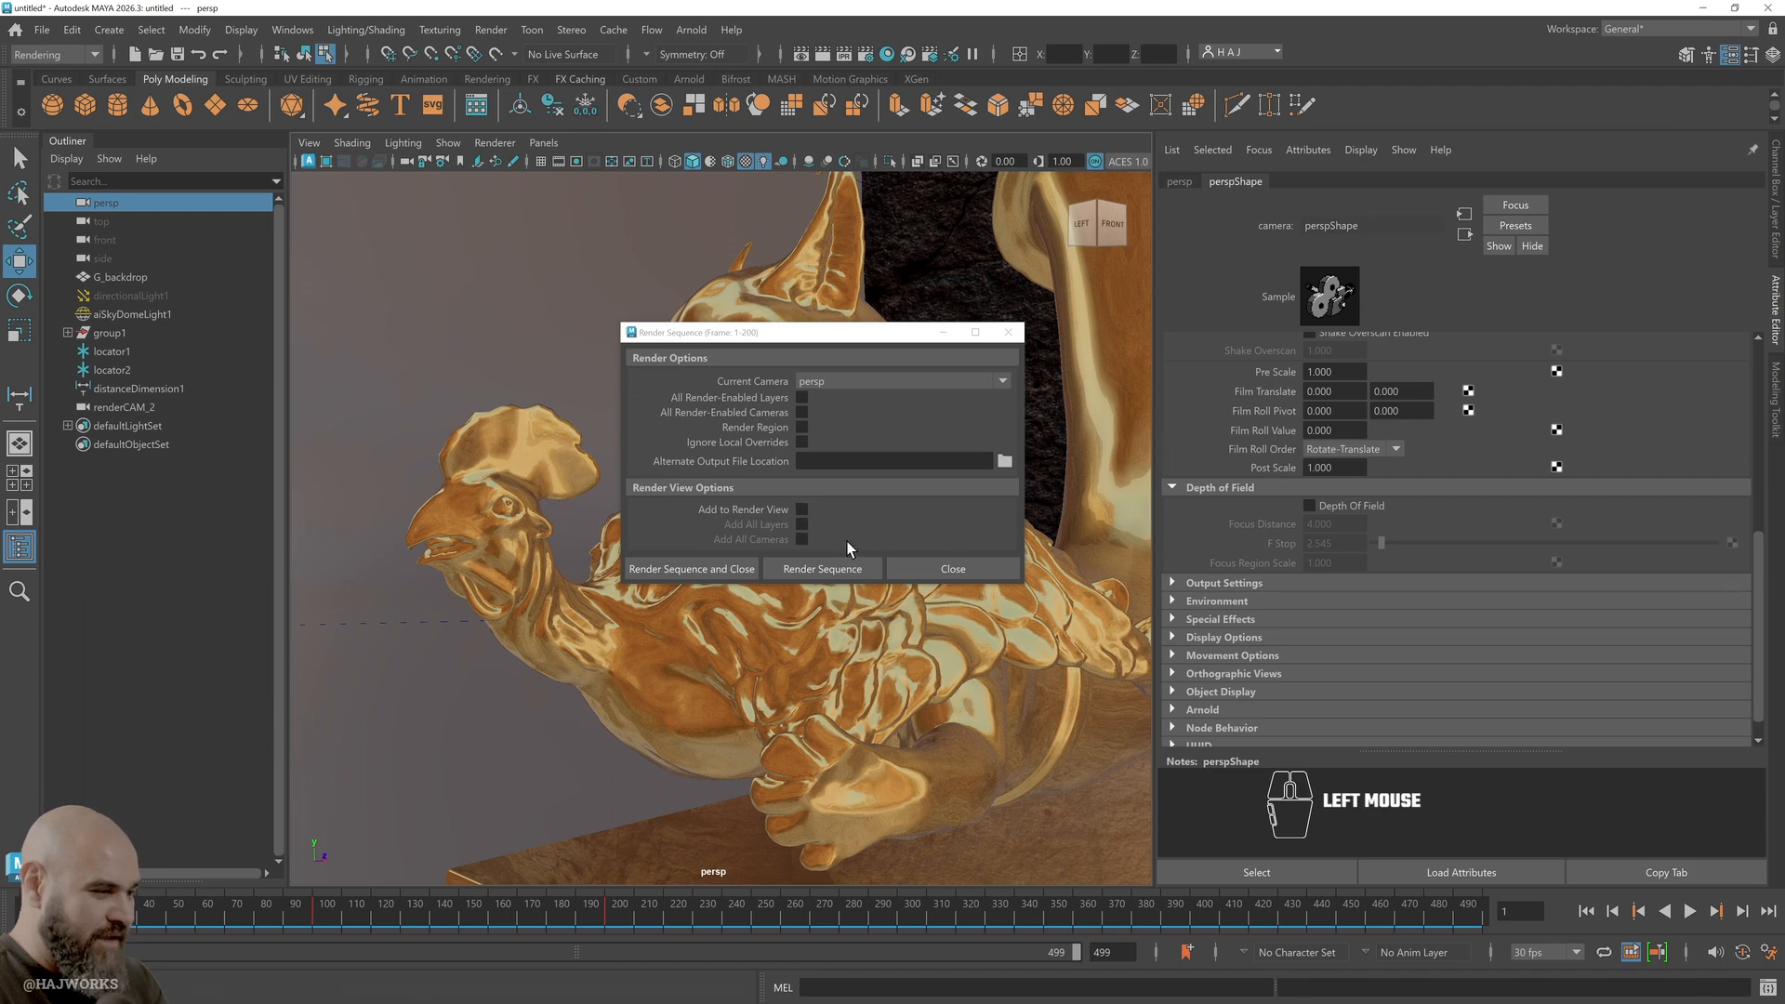
pyautogui.click(1007, 332)
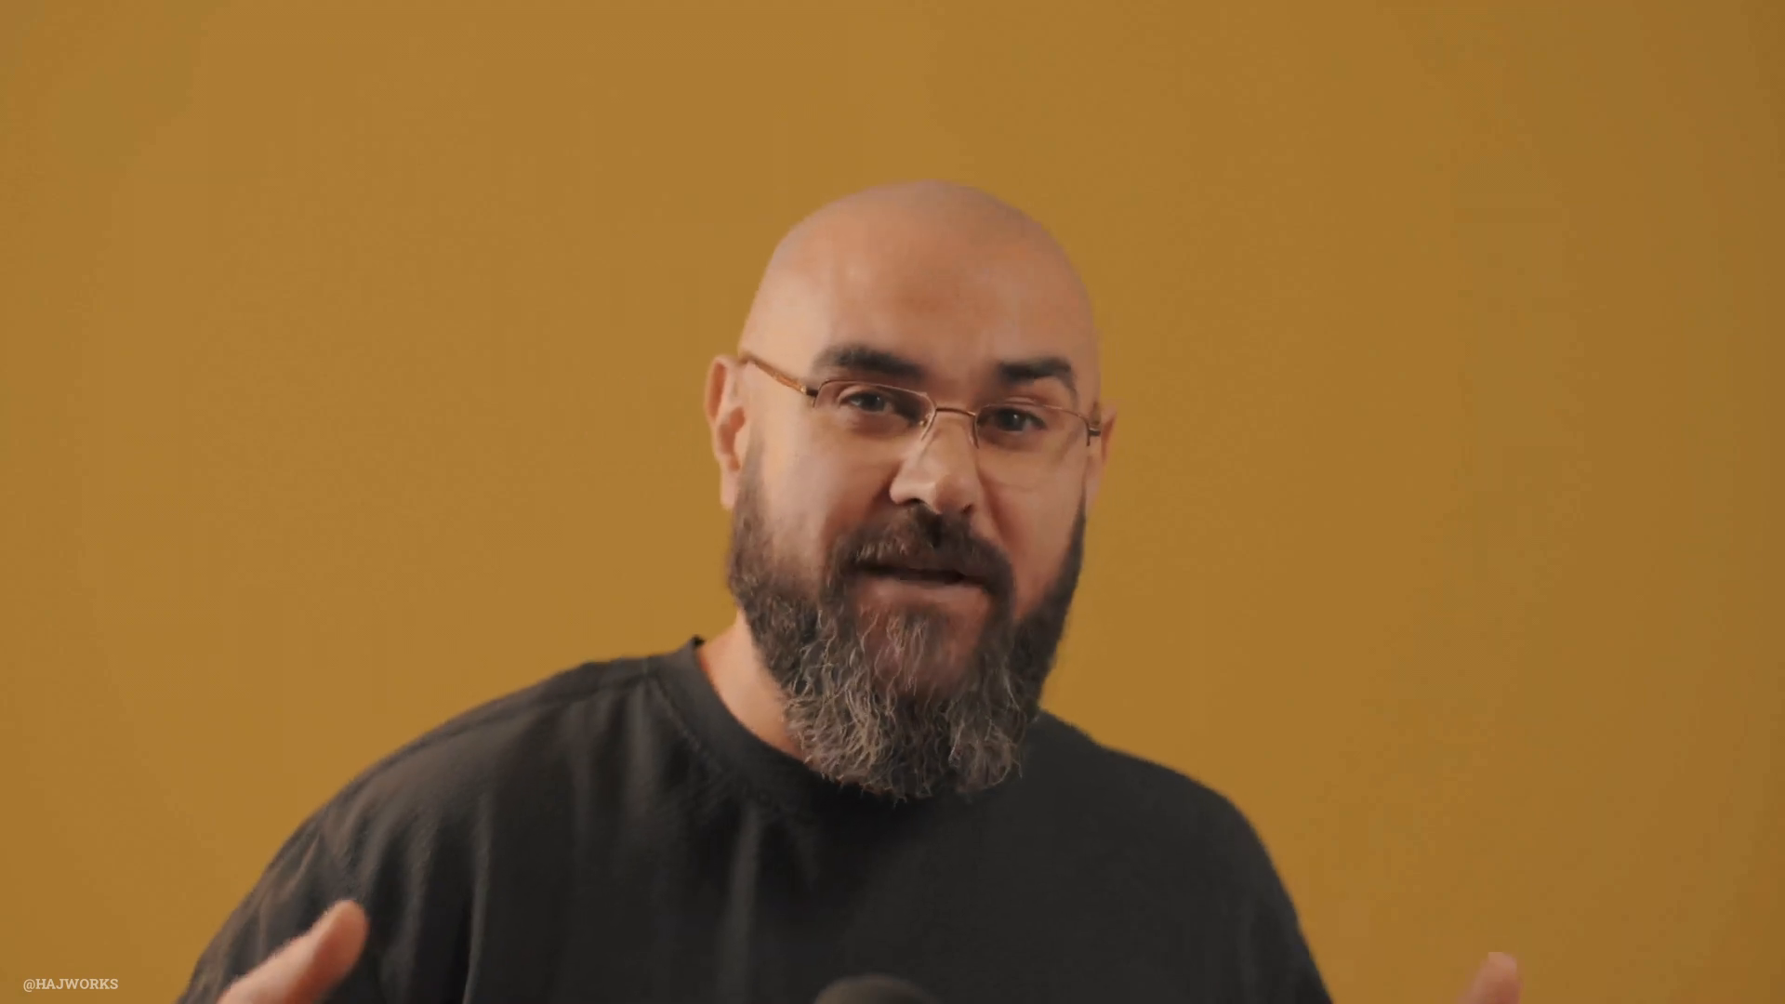